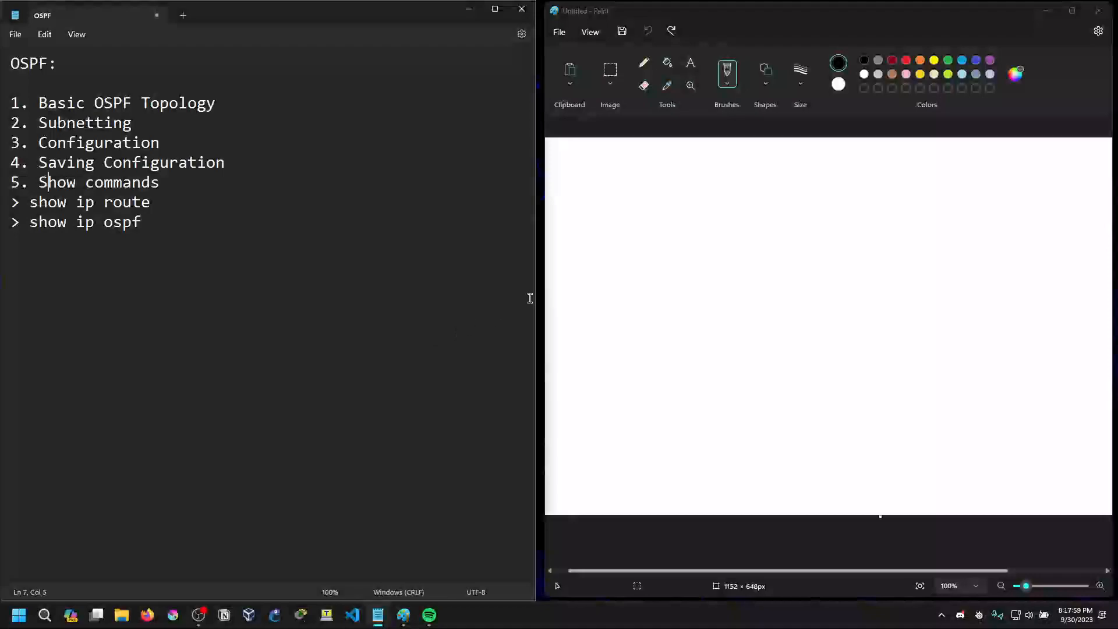
Review the OSPF outline in the notes, from Basic OSPF Topology through Show commands
{"action": "left_click_drag", "start_coordinate": [11, 63], "coordinate": [41, 74]}
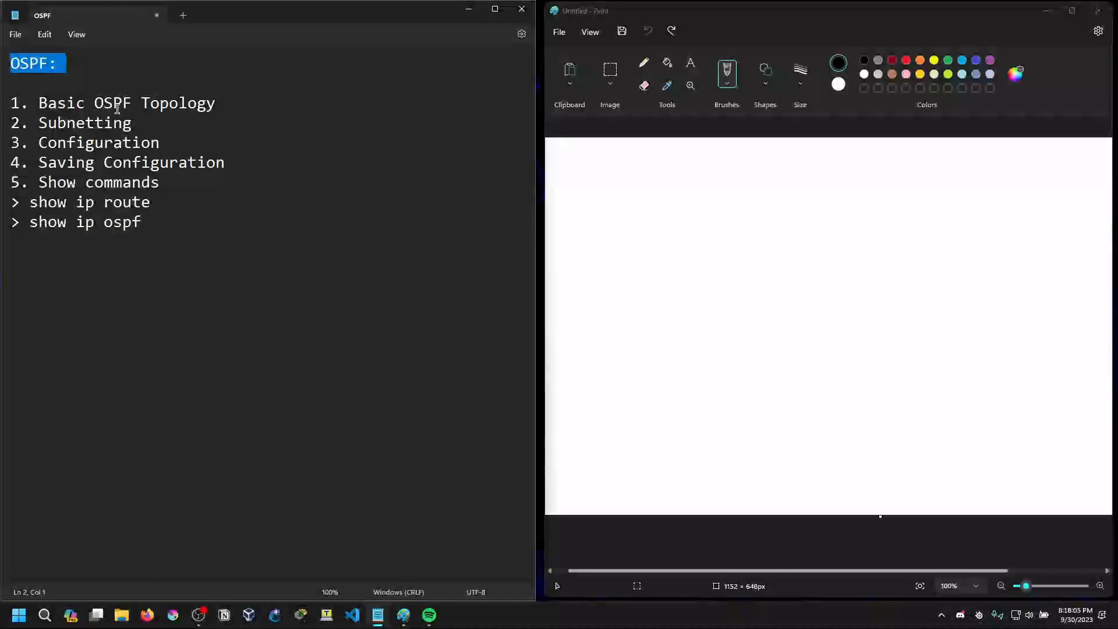
{"action": "left_click_drag", "start_coordinate": [38, 104], "coordinate": [222, 108]}
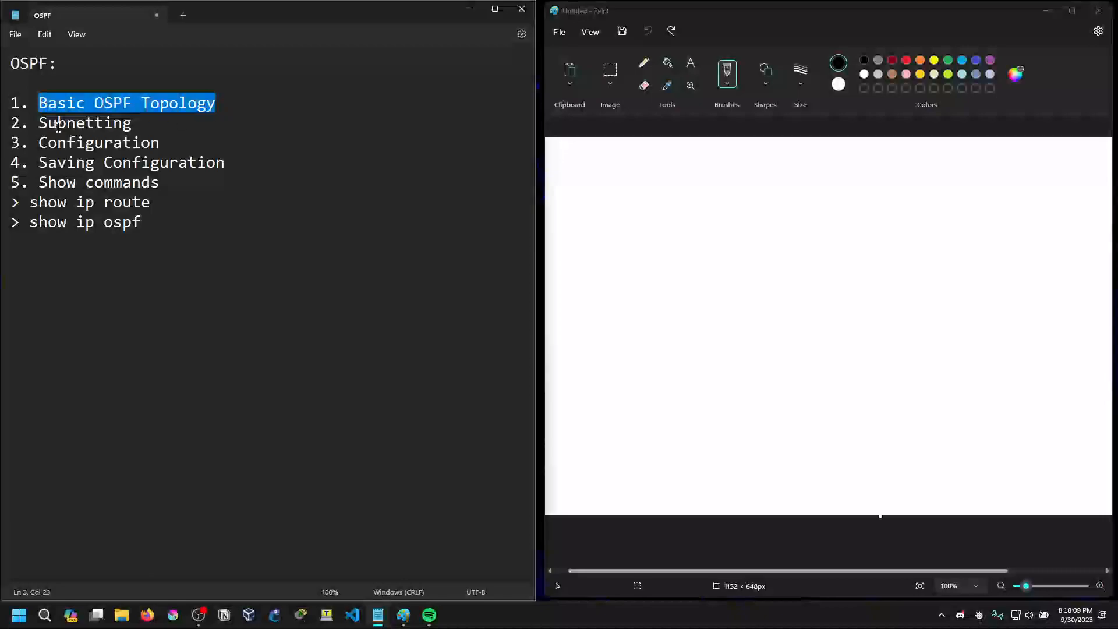
{"action": "left_click_drag", "start_coordinate": [41, 123], "coordinate": [174, 127]}
{"action": "left_click_drag", "start_coordinate": [39, 143], "coordinate": [159, 146]}
{"action": "left_click_drag", "start_coordinate": [39, 162], "coordinate": [220, 168]}
{"action": "left_click", "coordinate": [168, 199]}
{"action": "left_click_drag", "start_coordinate": [39, 182], "coordinate": [159, 184]}
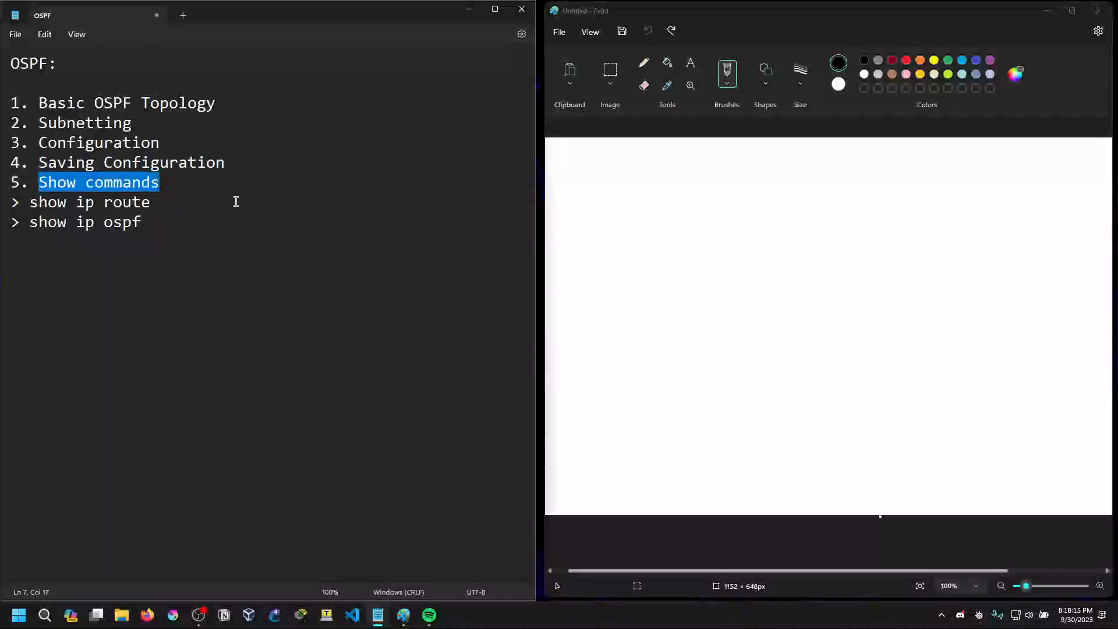
{"action": "left_click", "coordinate": [542, 237]}
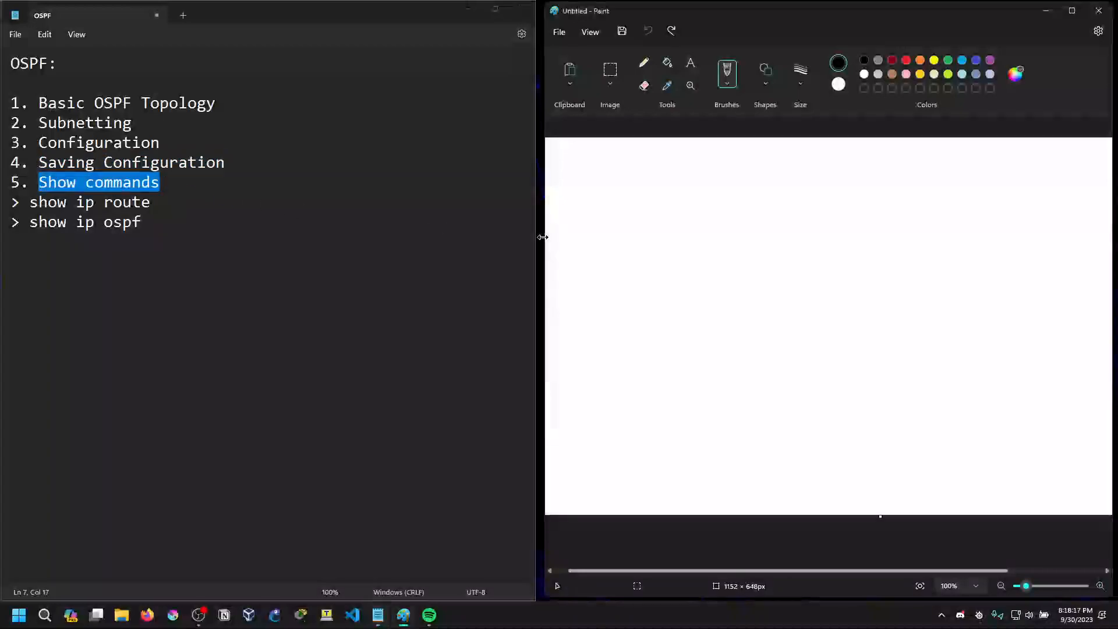
{"action": "key", "text": "ctrl+z"}
{"action": "left_click_drag", "start_coordinate": [538, 256], "coordinate": [521, 262]}
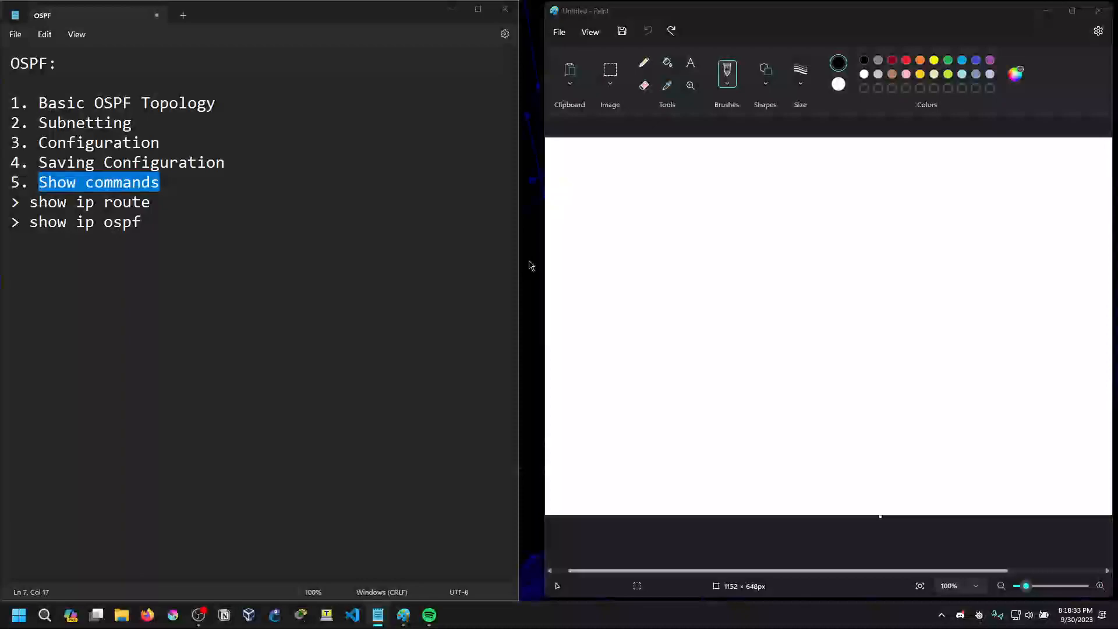
{"action": "left_click", "coordinate": [201, 197]}
{"action": "left_click", "coordinate": [42, 104]}
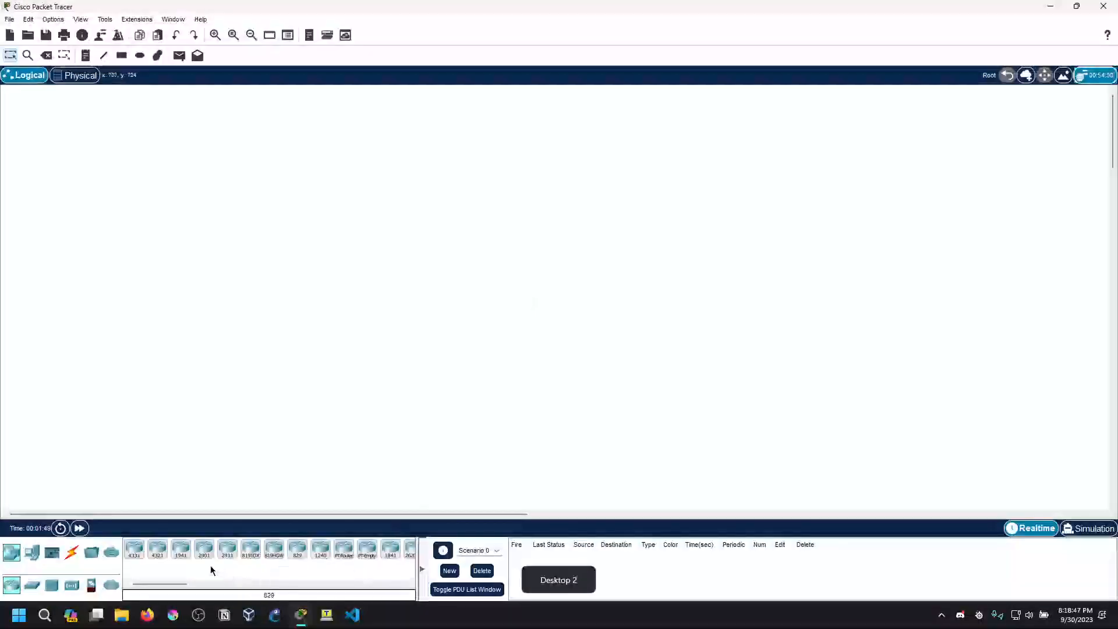
In Cisco Packet Tracer, place four 1941 routers: three in a triangle and a fourth to the right of the upper one
{"action": "left_click", "coordinate": [176, 561]}
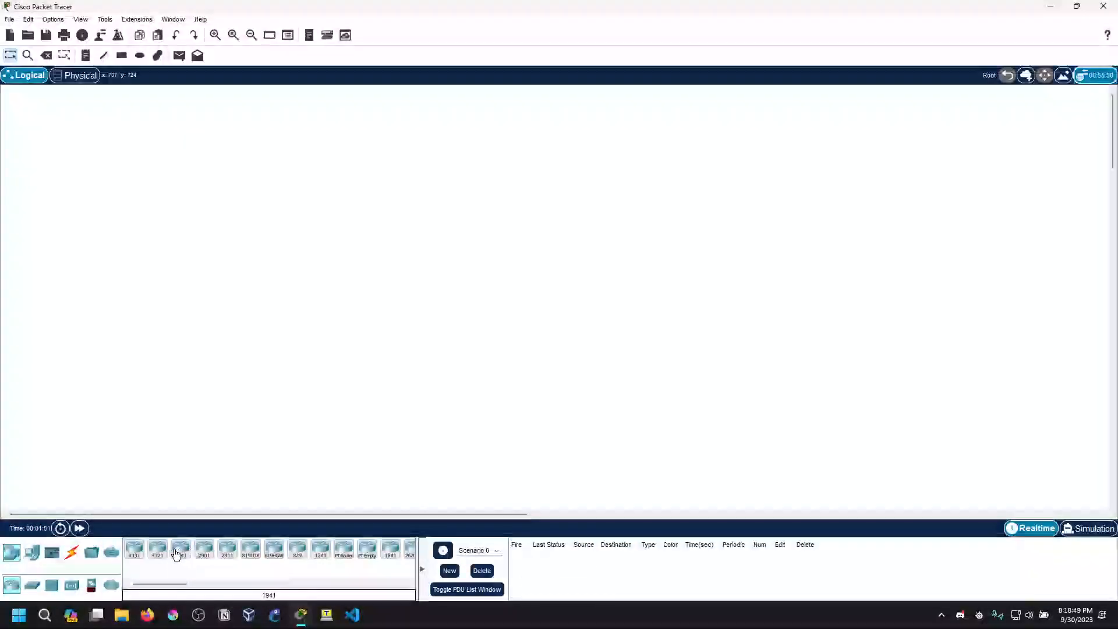
{"action": "left_click", "coordinate": [495, 211]}
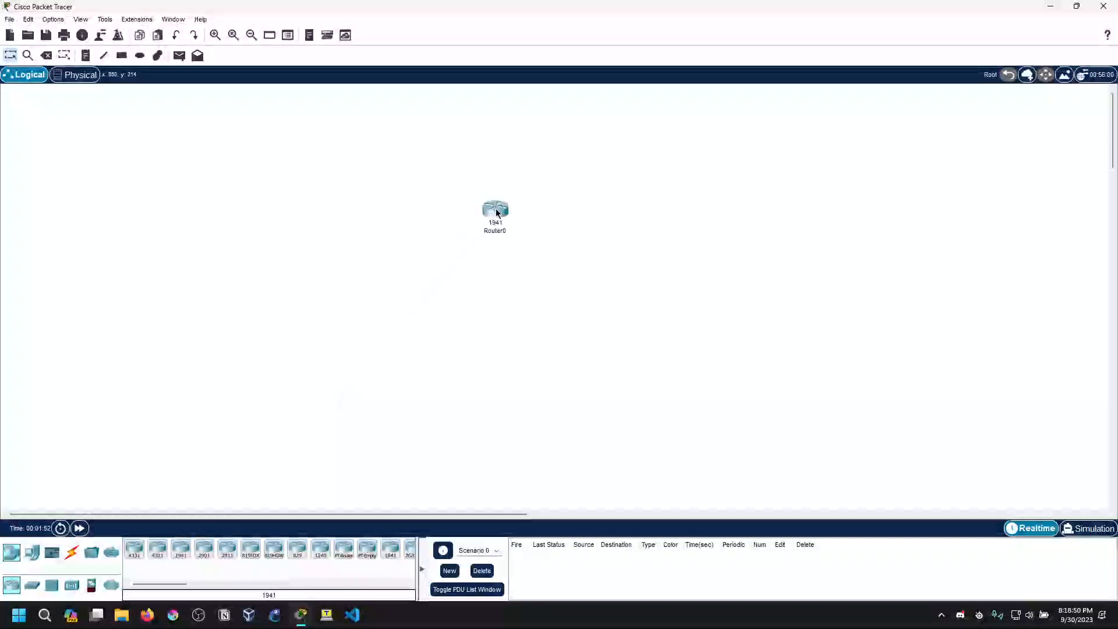
{"action": "left_click", "coordinate": [178, 553]}
{"action": "left_click", "coordinate": [374, 292]}
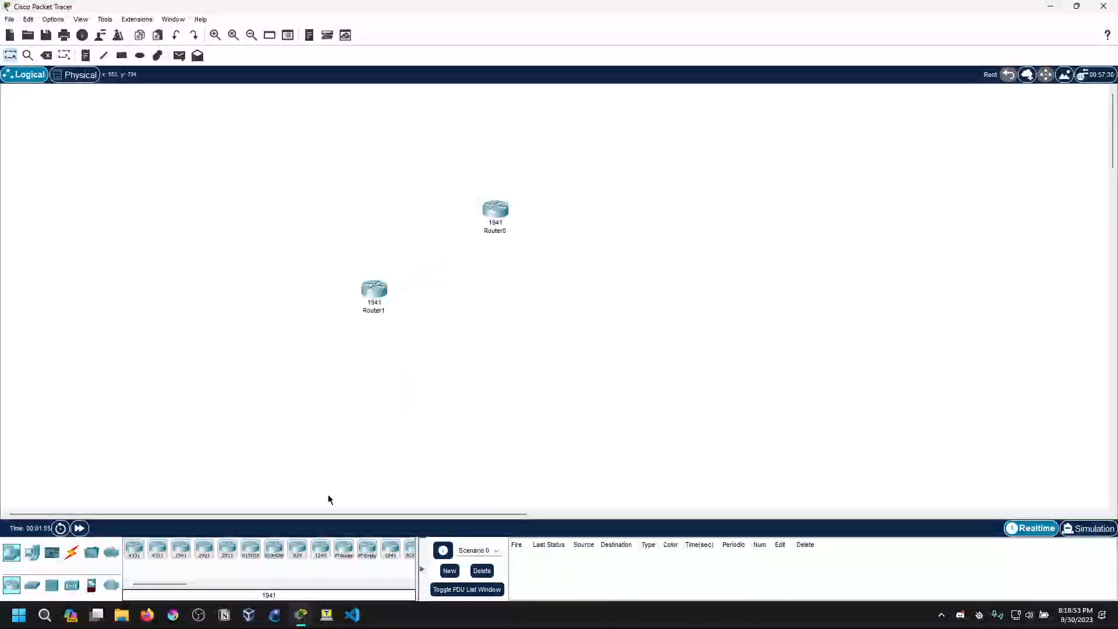
{"action": "left_click", "coordinate": [182, 552]}
{"action": "left_click", "coordinate": [544, 309]}
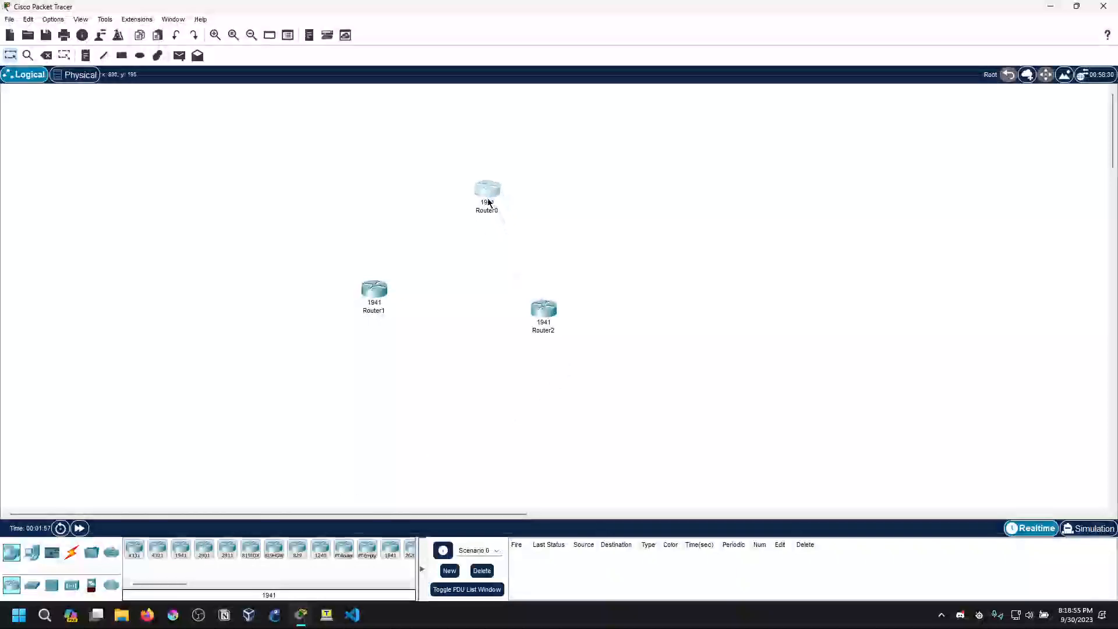
{"action": "left_click_drag", "start_coordinate": [544, 329], "coordinate": [543, 315]}
{"action": "left_click", "coordinate": [180, 550]}
{"action": "left_click", "coordinate": [633, 203]}
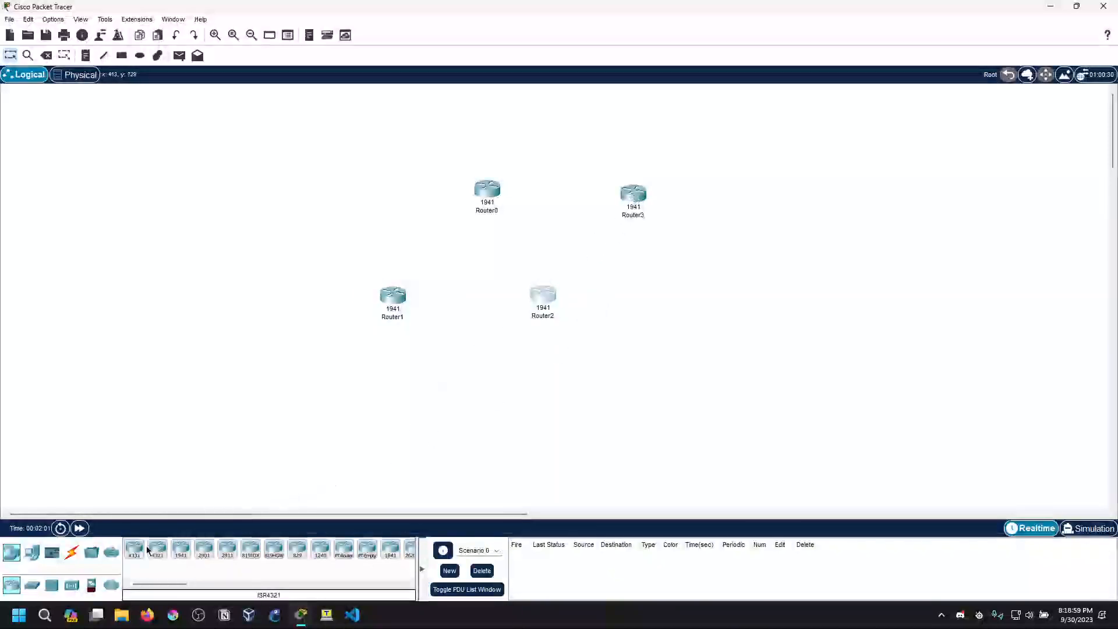
Place a PC-PT to the right of Router3 and nudge the routers into tidier positions
{"action": "left_click", "coordinate": [32, 553]}
{"action": "left_click", "coordinate": [134, 549]}
{"action": "left_click", "coordinate": [763, 201]}
{"action": "left_click_drag", "start_coordinate": [633, 195], "coordinate": [640, 194]}
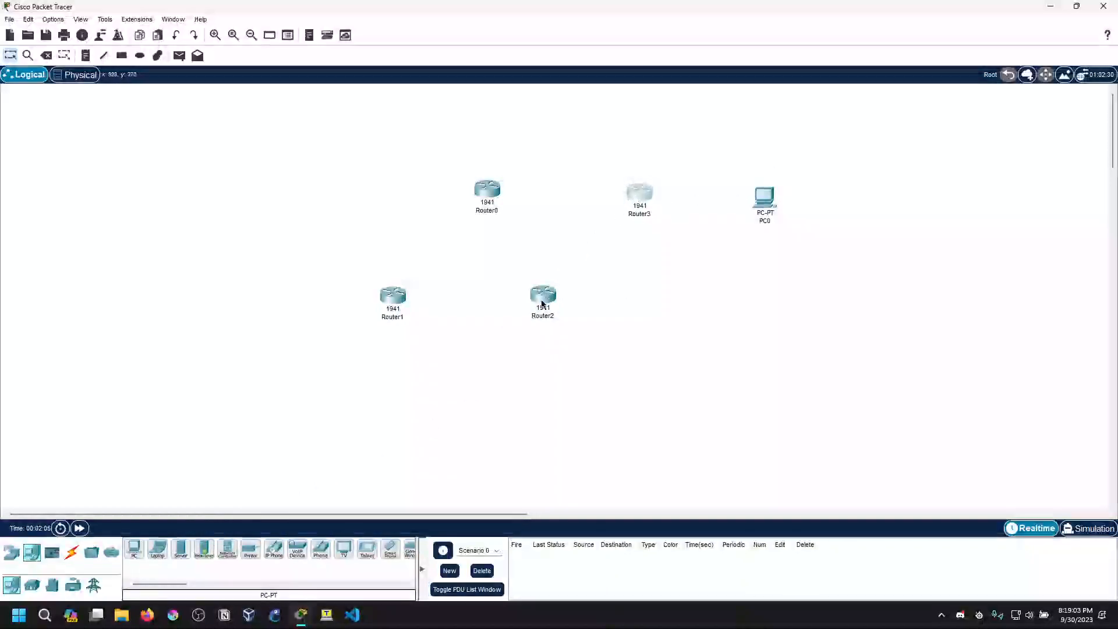
{"action": "left_click_drag", "start_coordinate": [543, 296], "coordinate": [545, 300]}
{"action": "left_click_drag", "start_coordinate": [487, 209], "coordinate": [485, 208]}
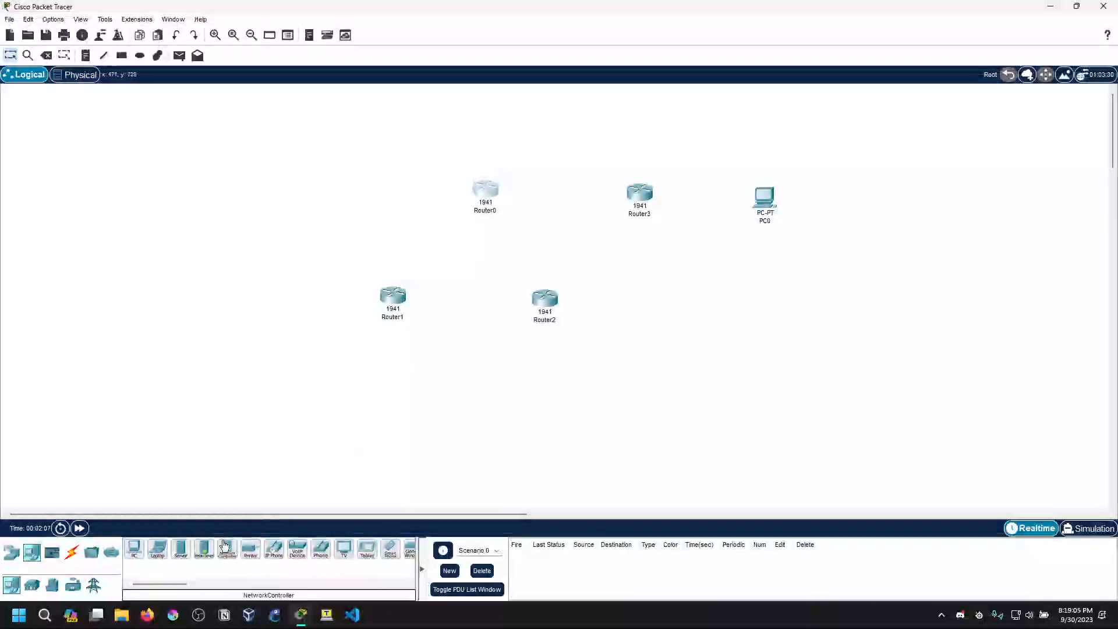
Rename the three routers of the triangle: Router0 as R1, Router1 as R2 and Router2 as R3
{"action": "left_click", "coordinate": [487, 210]}
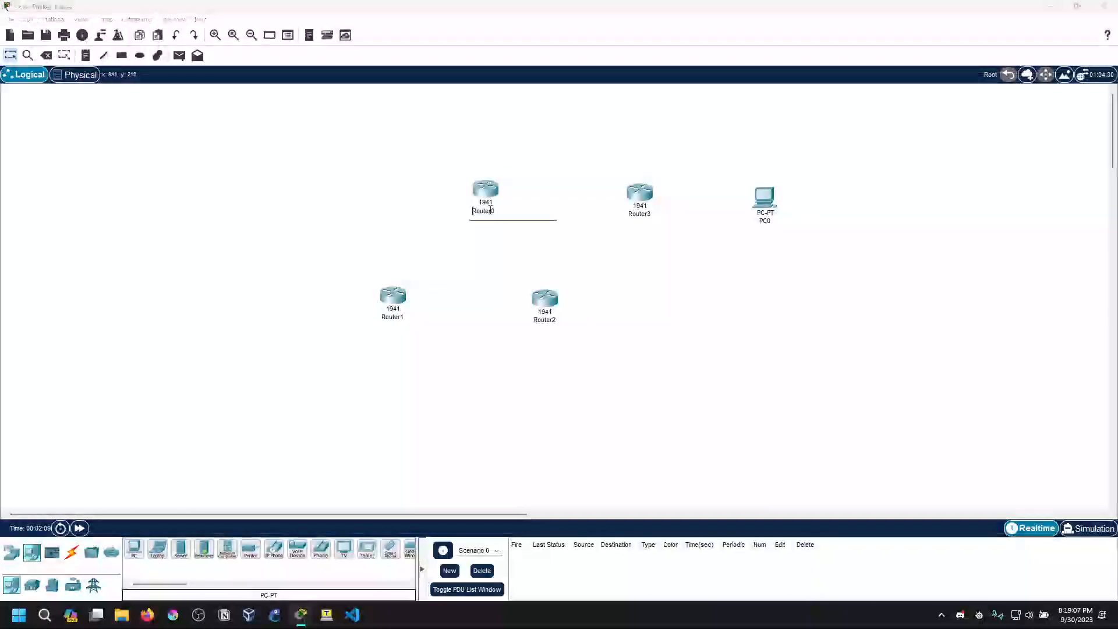
{"action": "type", "text": "R1"}
{"action": "key", "text": "Return"}
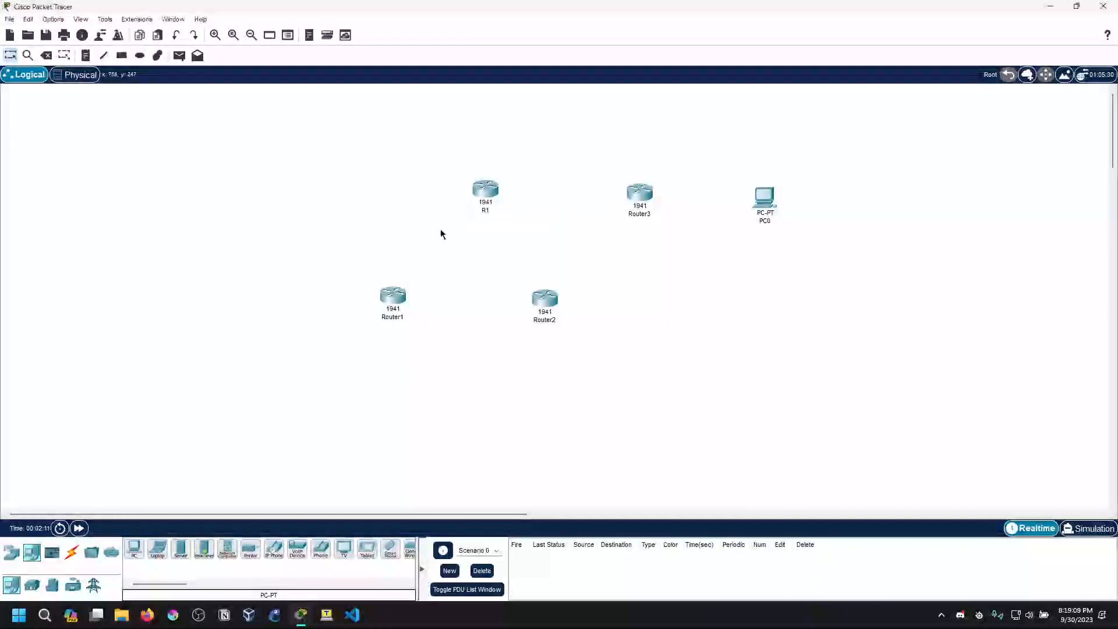
{"action": "left_click", "coordinate": [399, 317]}
{"action": "type", "text": "R2"}
{"action": "key", "text": "Return"}
{"action": "left_click", "coordinate": [553, 319]}
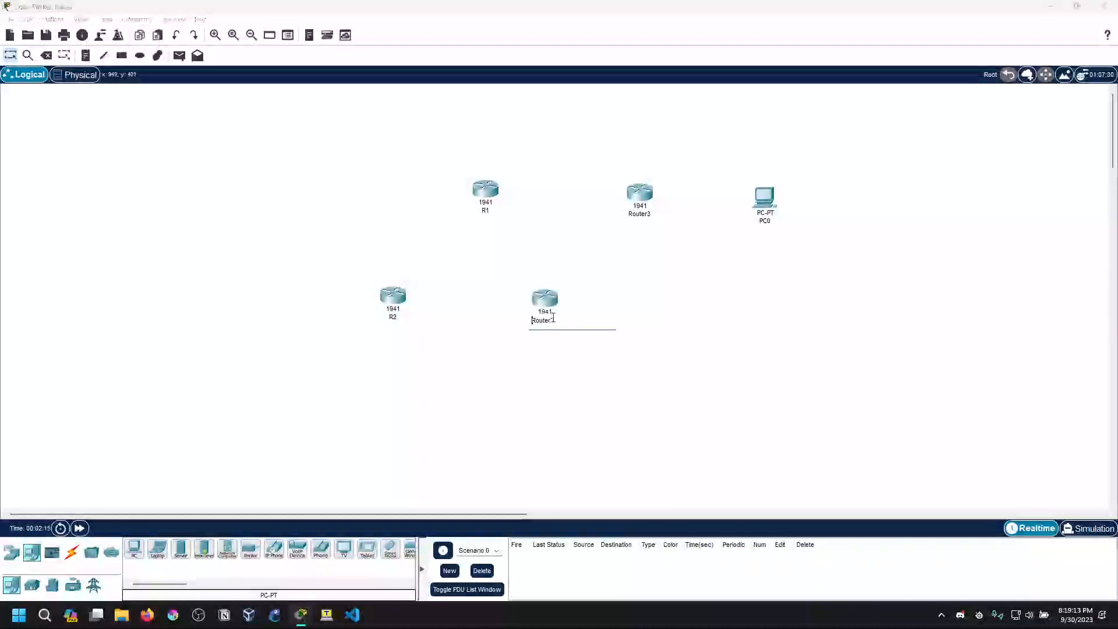
{"action": "type", "text": "R3"}
{"action": "key", "text": "Return"}
Rename Router3 as ISP and PC0 as Server
{"action": "left_click", "coordinate": [642, 215]}
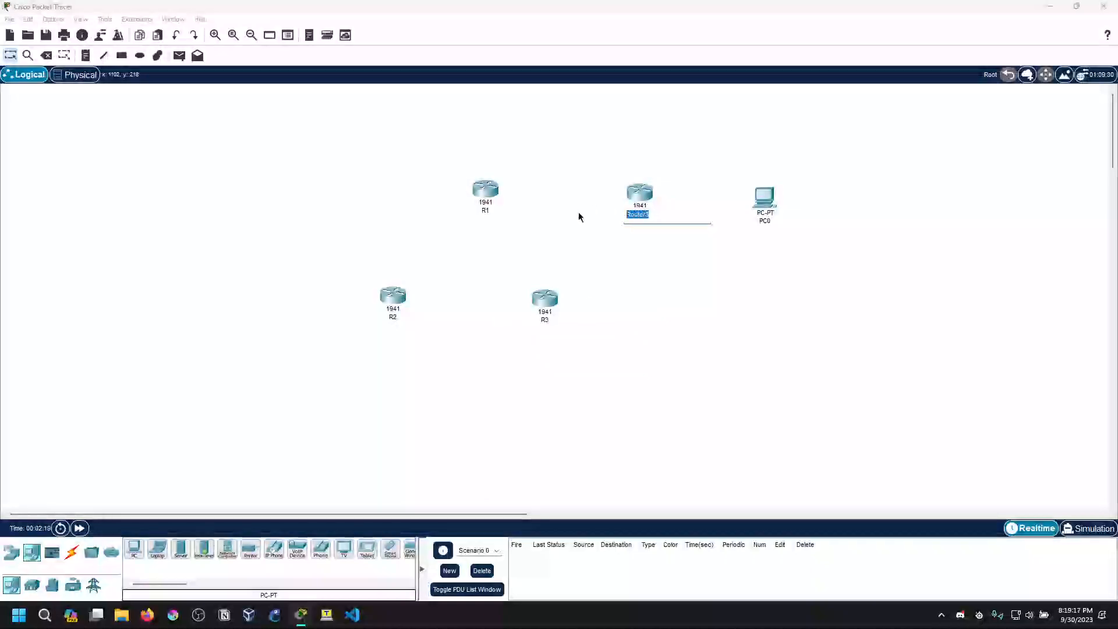
{"action": "type", "text": "ISP"}
{"action": "key", "text": "Return"}
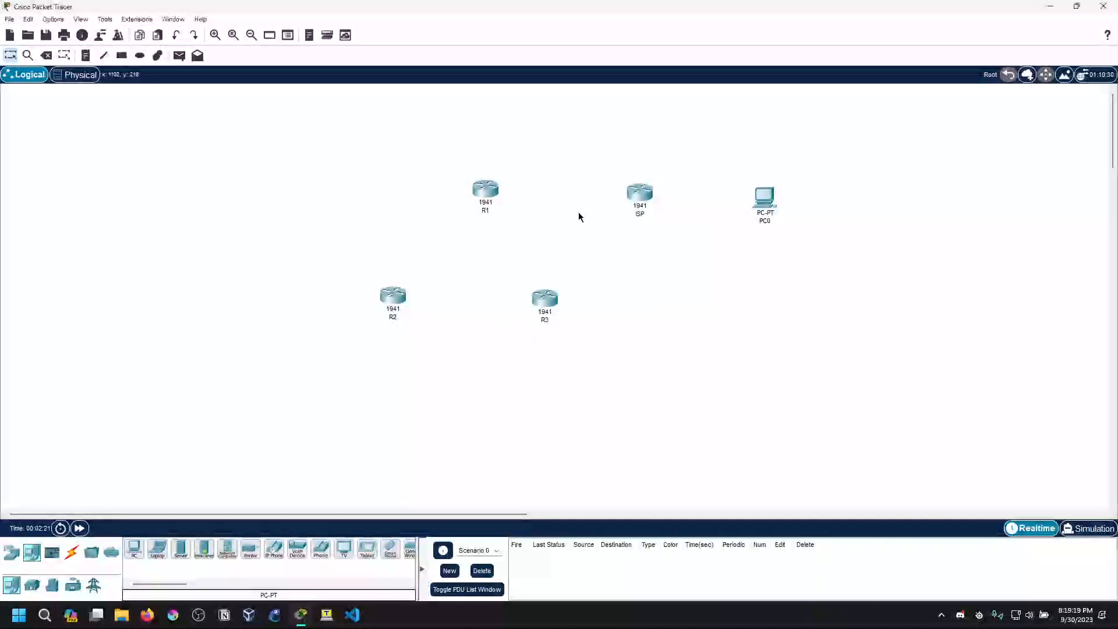
{"action": "left_click_drag", "start_coordinate": [642, 200], "coordinate": [647, 195]}
{"action": "left_click", "coordinate": [763, 222]}
{"action": "left_click", "coordinate": [735, 221]}
{"action": "left_click", "coordinate": [752, 221]}
{"action": "type", "text": "s"}
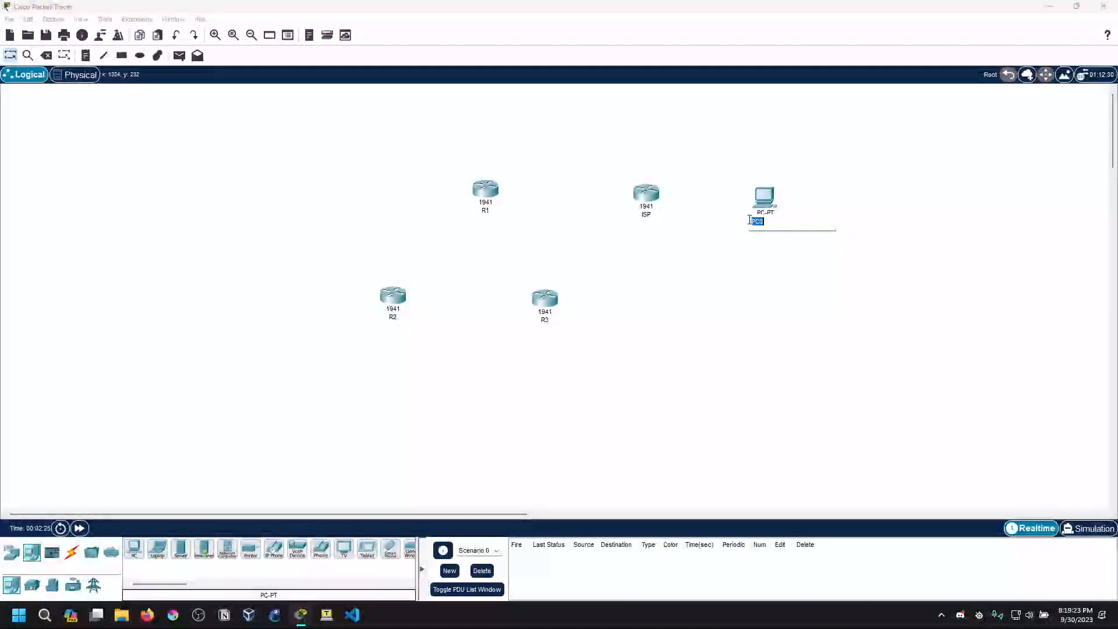
{"action": "type", "text": "erver"}
{"action": "key", "text": "Return"}
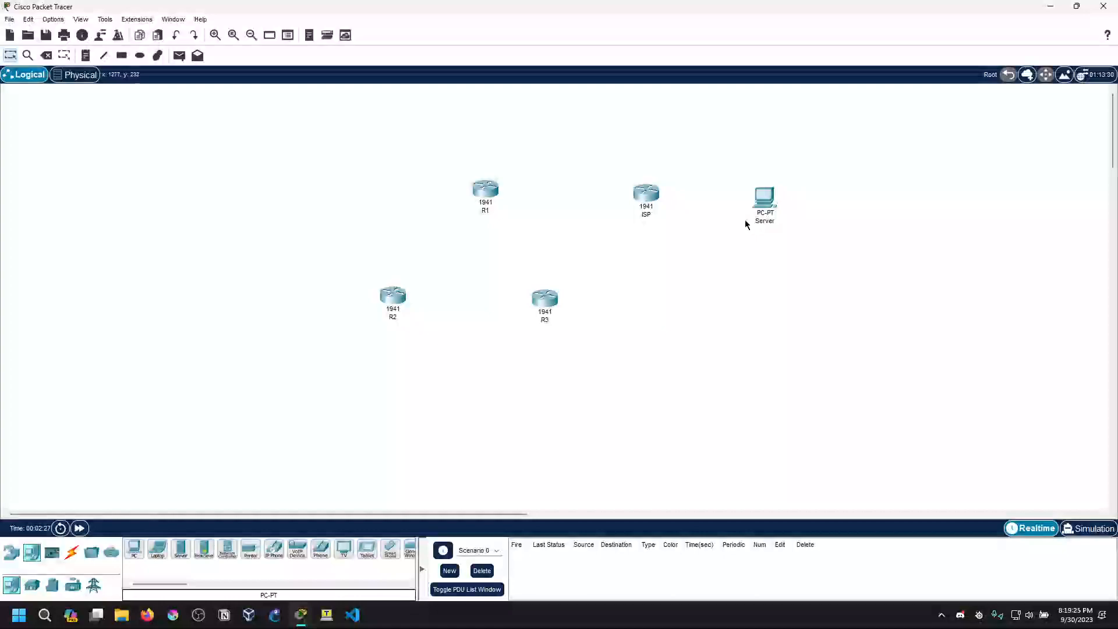
Align the ISP router and the Server PC in a horizontal row with R1
{"action": "left_click_drag", "start_coordinate": [767, 201], "coordinate": [771, 198]}
{"action": "left_click_drag", "start_coordinate": [651, 202], "coordinate": [651, 199]}
{"action": "left_click_drag", "start_coordinate": [767, 201], "coordinate": [765, 196]}
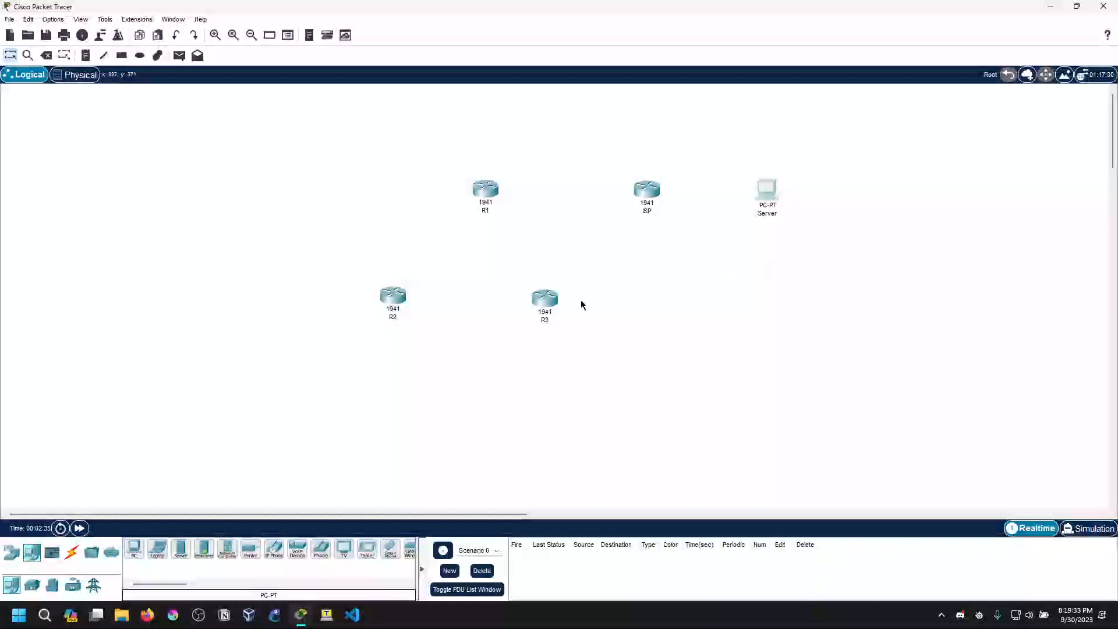
{"action": "left_click_drag", "start_coordinate": [646, 199], "coordinate": [647, 199]}
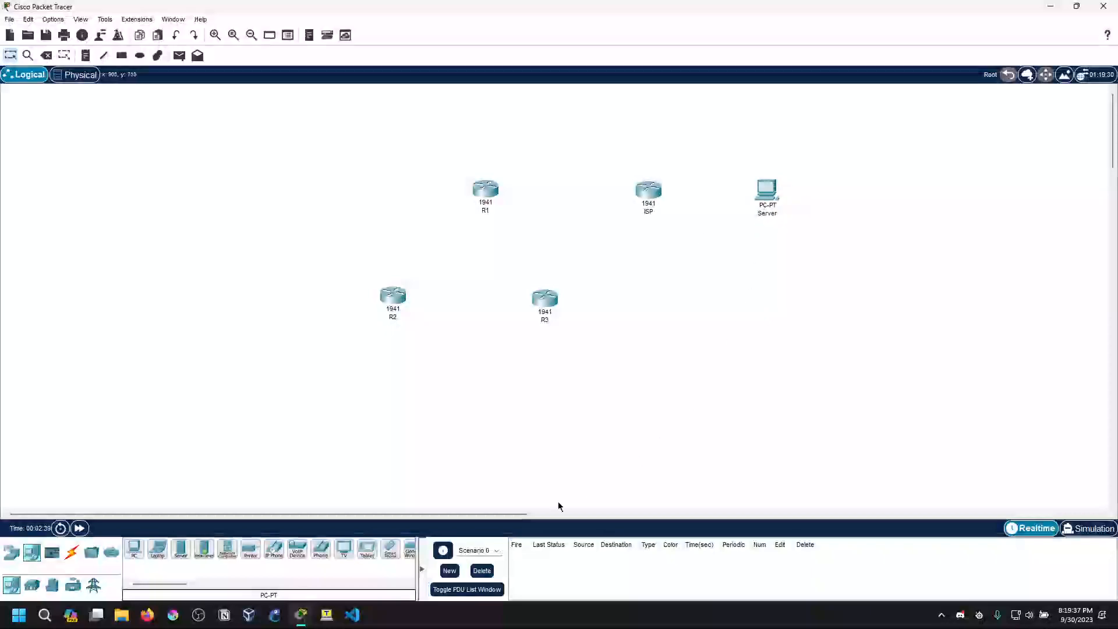
Place a Server-PT below R3 and inspect its Services, Terminal and Command Prompt
{"action": "left_click", "coordinate": [181, 548]}
{"action": "left_click", "coordinate": [630, 401]}
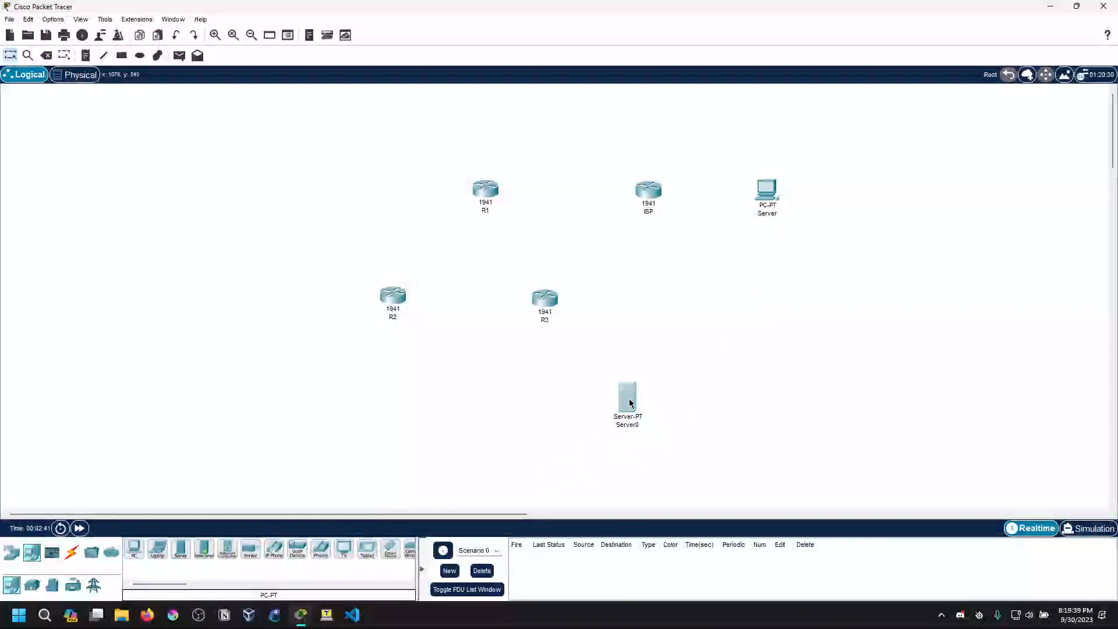
{"action": "left_click", "coordinate": [630, 404]}
{"action": "left_click", "coordinate": [453, 154]}
{"action": "left_click", "coordinate": [497, 156]}
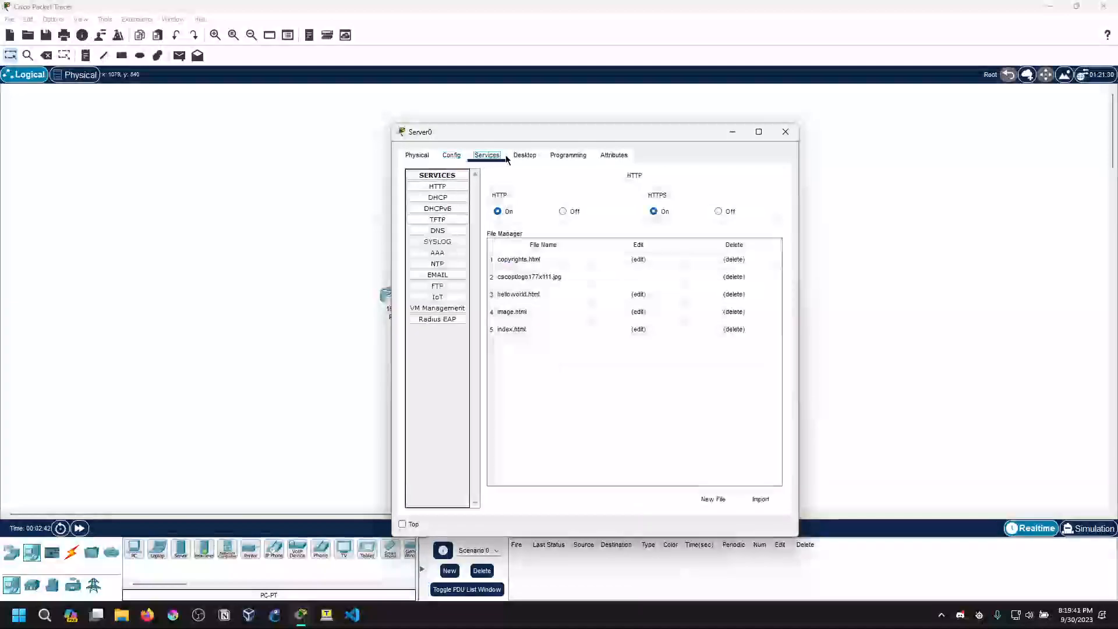
{"action": "left_click", "coordinate": [524, 156]}
{"action": "left_click", "coordinate": [579, 214]}
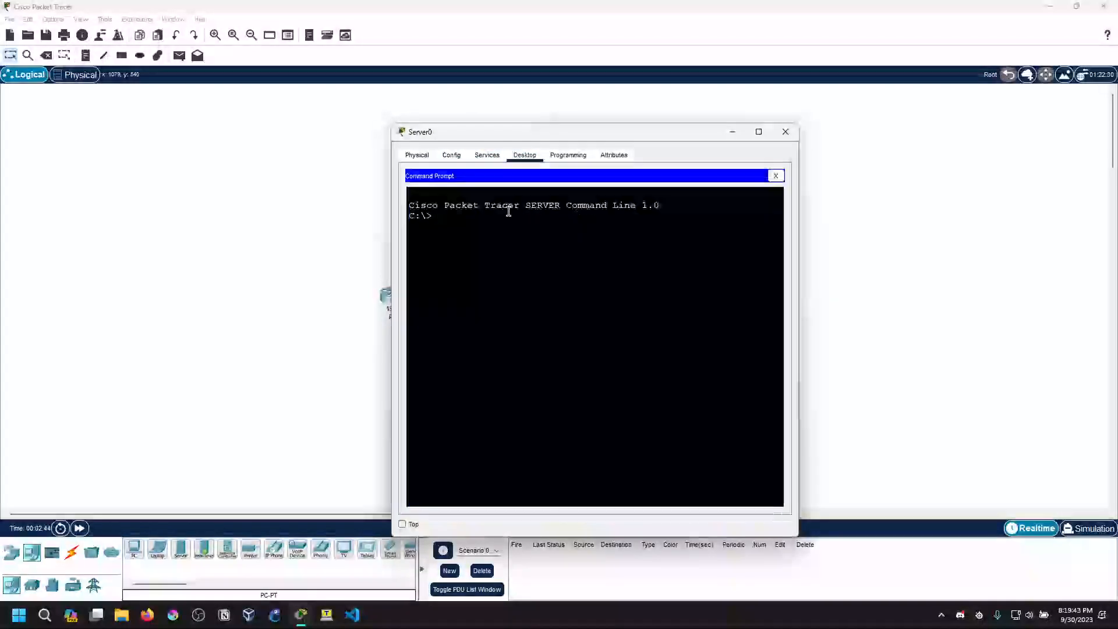
{"action": "left_click", "coordinate": [774, 177]}
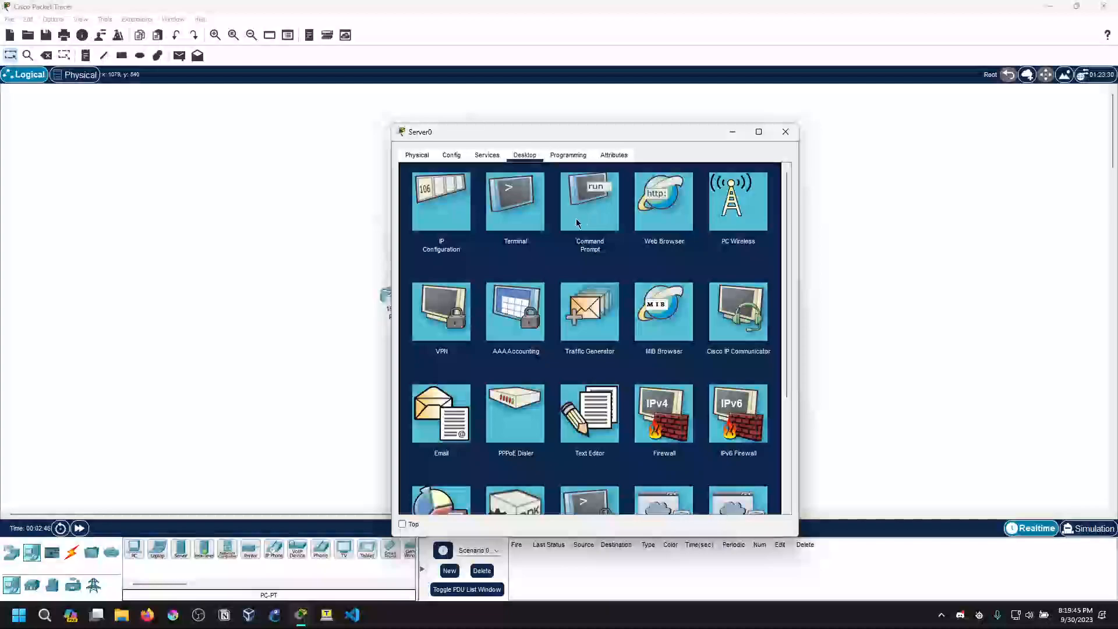
{"action": "left_click", "coordinate": [515, 218]}
{"action": "left_click", "coordinate": [776, 175]}
{"action": "left_click", "coordinate": [608, 209]}
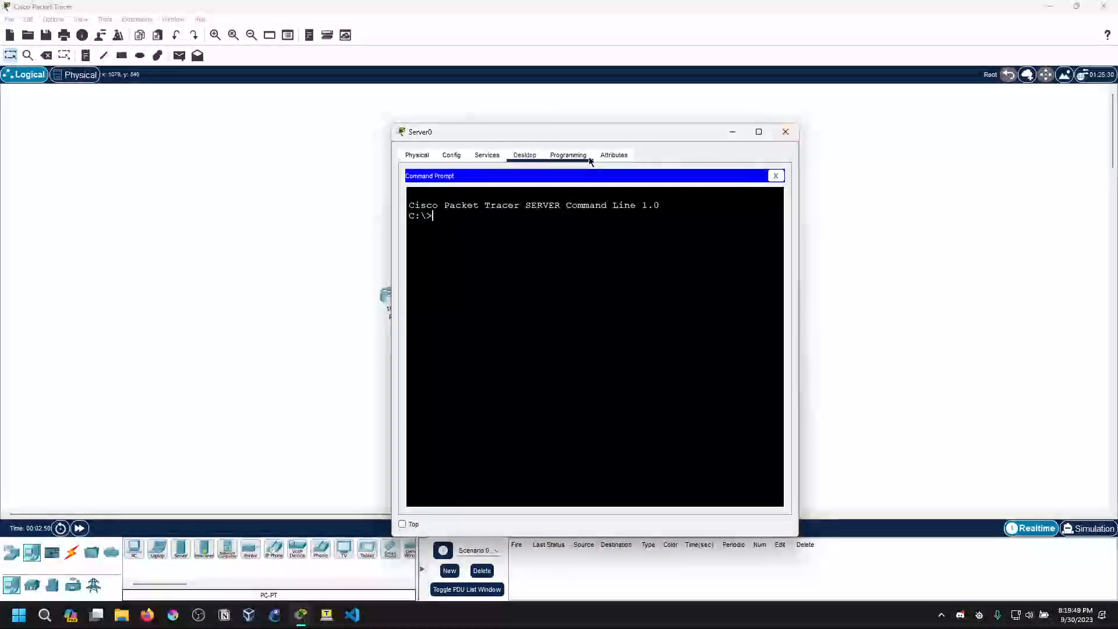
{"action": "left_click", "coordinate": [781, 137]}
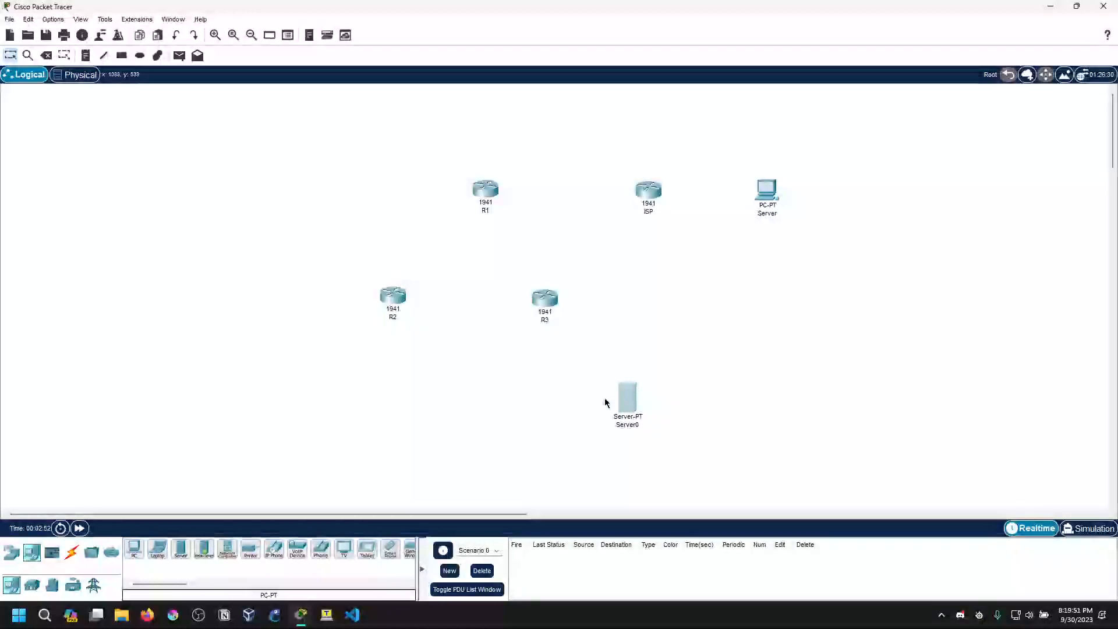
Delete the Server-PT device below R3
{"action": "key", "text": "Delete"}
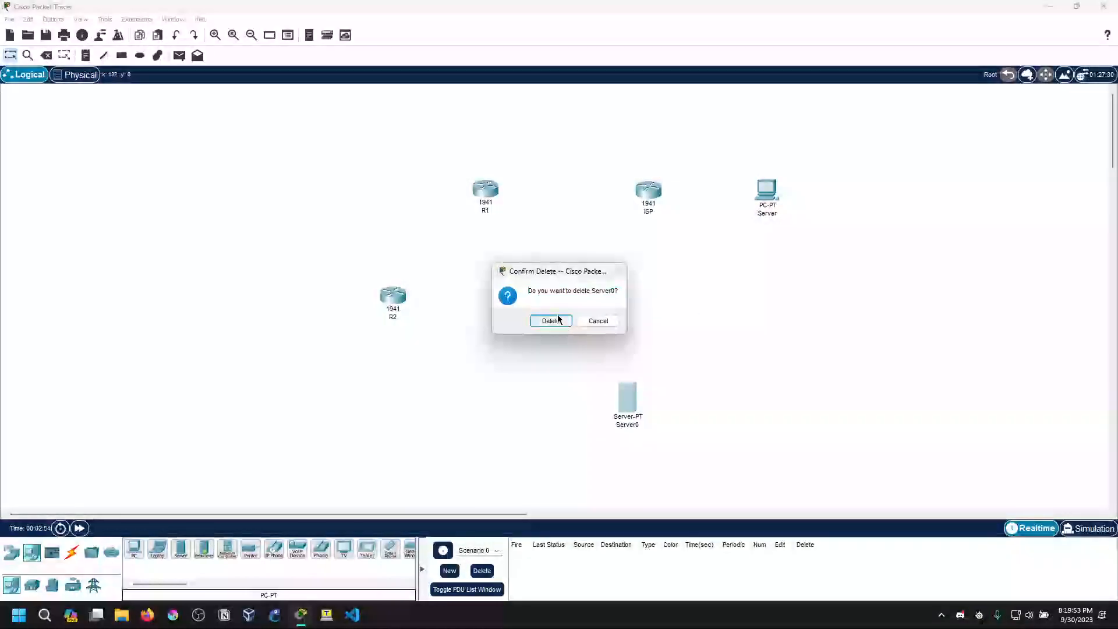
{"action": "left_click", "coordinate": [557, 319]}
{"action": "key", "text": "Escape"}
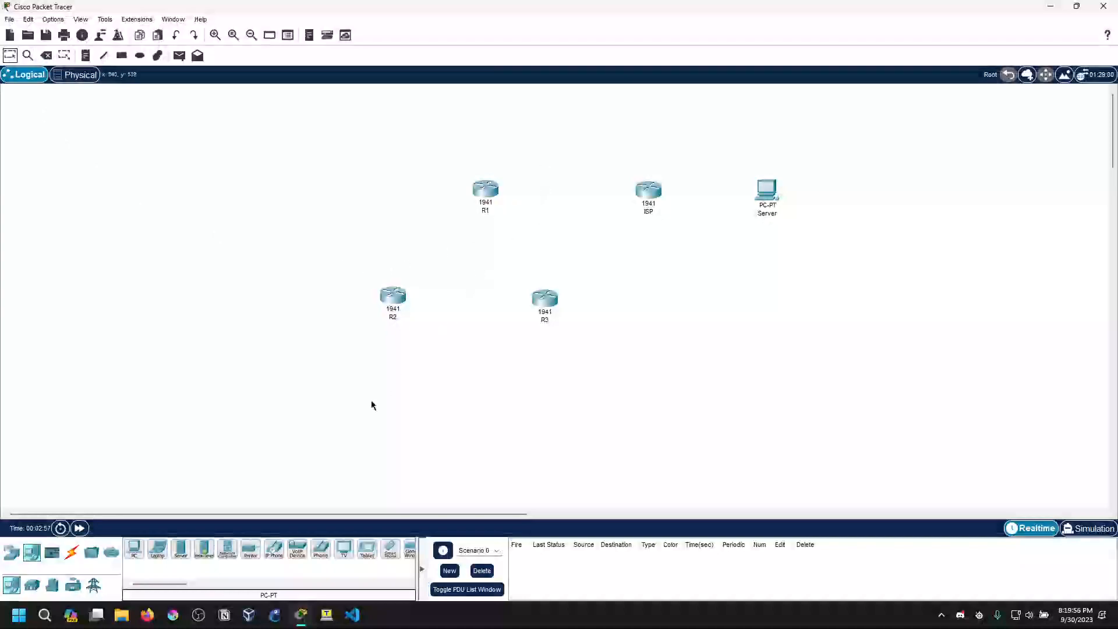
Place three PC-PT devices: one beside R2, one above R1 and one beside R3
{"action": "left_click", "coordinate": [72, 552]}
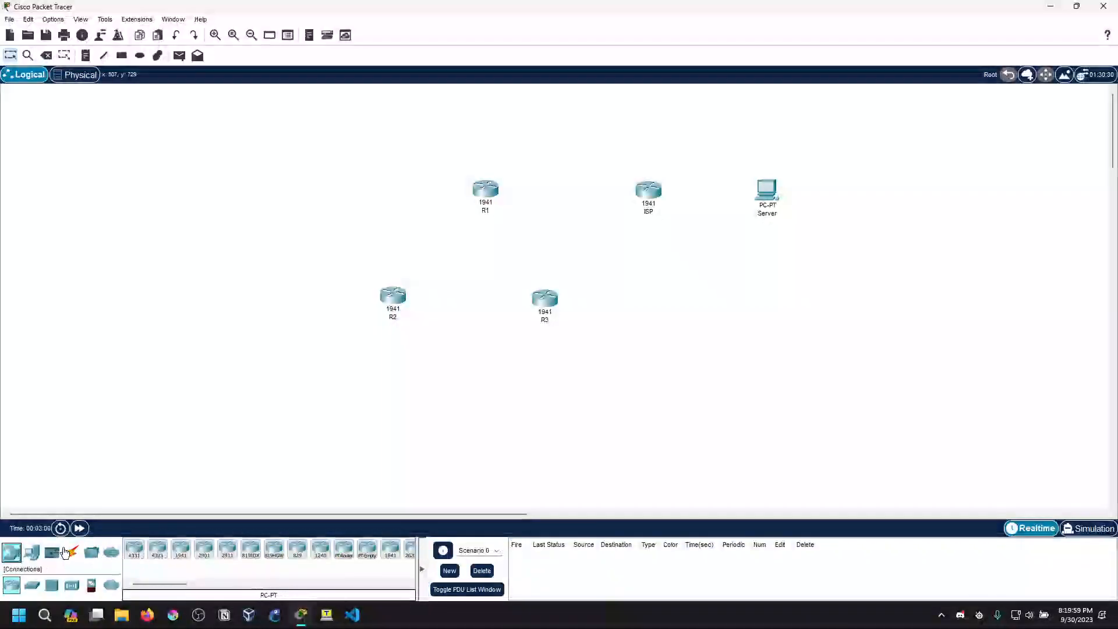
{"action": "left_click", "coordinate": [32, 551]}
{"action": "left_click", "coordinate": [289, 365]}
{"action": "left_click", "coordinate": [135, 551]}
{"action": "left_click", "coordinate": [491, 124]}
{"action": "left_click", "coordinate": [135, 551]}
{"action": "left_click", "coordinate": [613, 376]}
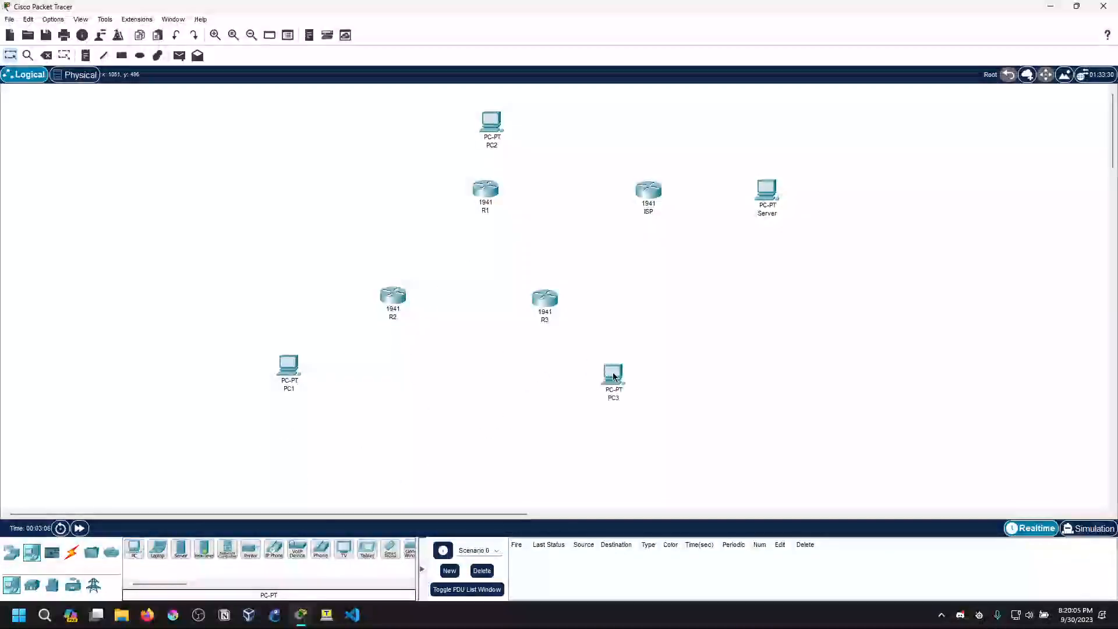
Spread R1, R2 and R3 into a wider triangle and center PC2 above R1
{"action": "left_click_drag", "start_coordinate": [481, 183], "coordinate": [469, 187]}
{"action": "left_click_drag", "start_coordinate": [478, 121], "coordinate": [472, 120]}
{"action": "left_click_drag", "start_coordinate": [379, 298], "coordinate": [362, 307]}
{"action": "left_click_drag", "start_coordinate": [533, 304], "coordinate": [545, 312]}
{"action": "left_click_drag", "start_coordinate": [475, 198], "coordinate": [469, 194]}
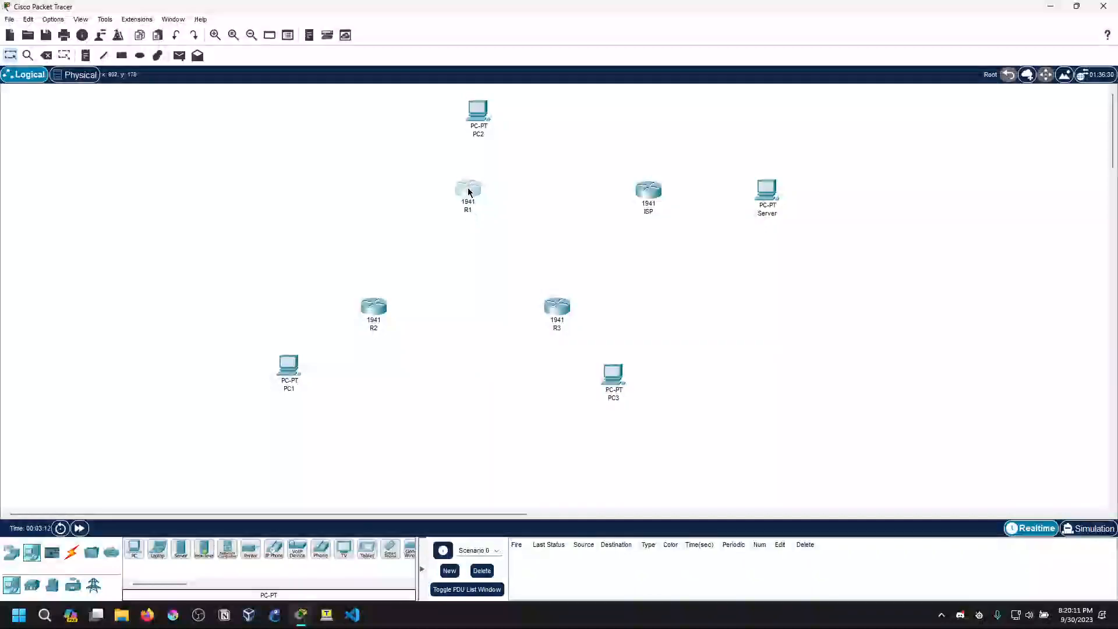
{"action": "left_click_drag", "start_coordinate": [485, 119], "coordinate": [477, 107]}
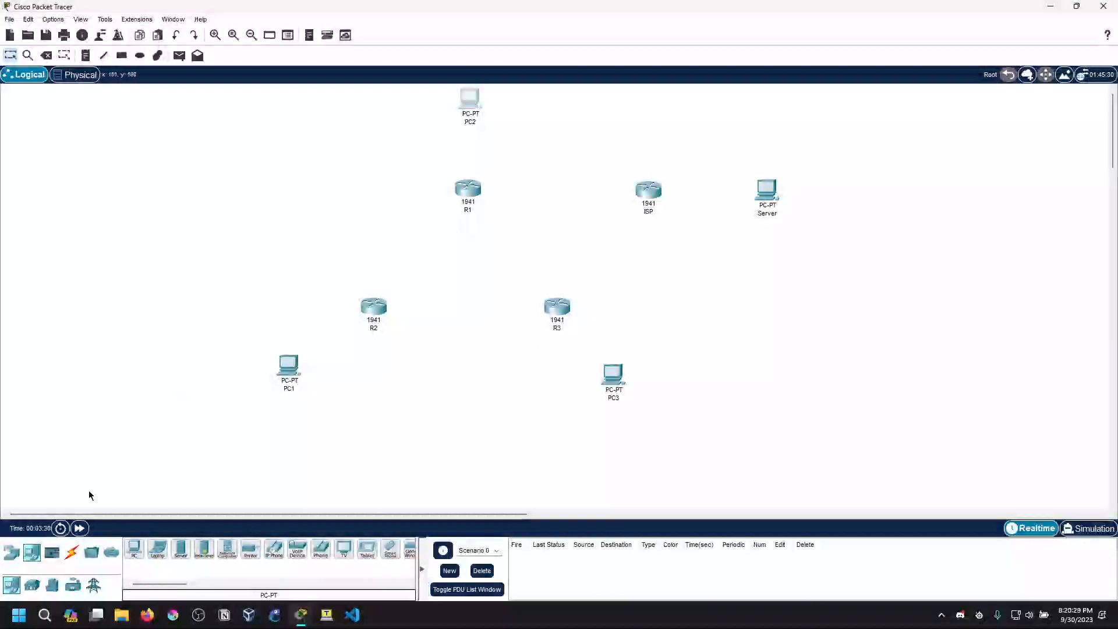
{"action": "left_click", "coordinate": [71, 551]}
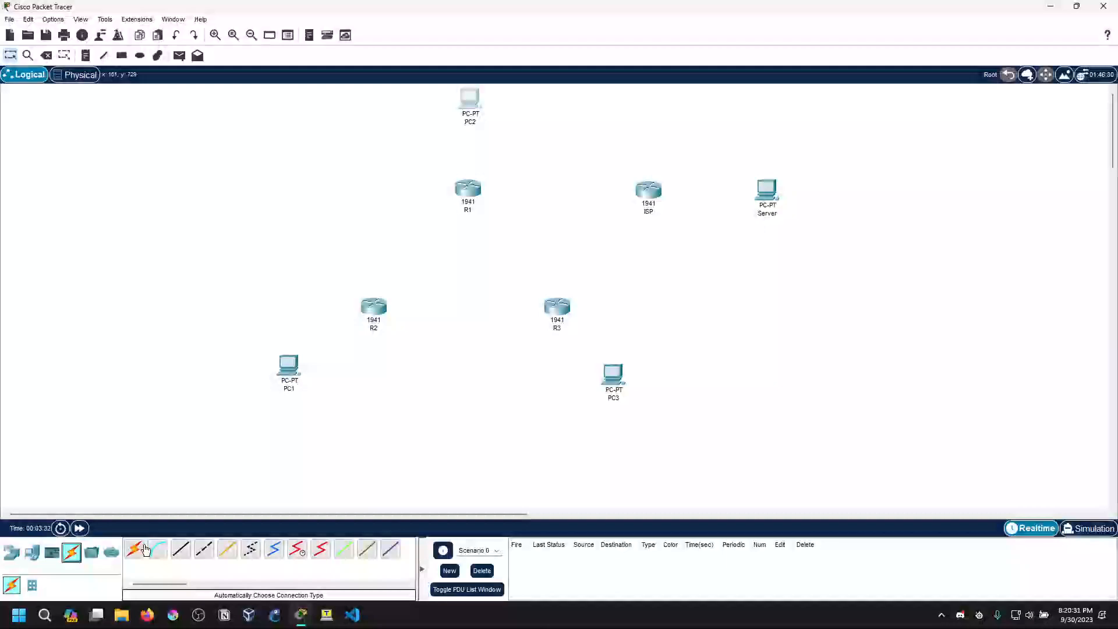
{"action": "left_click", "coordinate": [320, 550]}
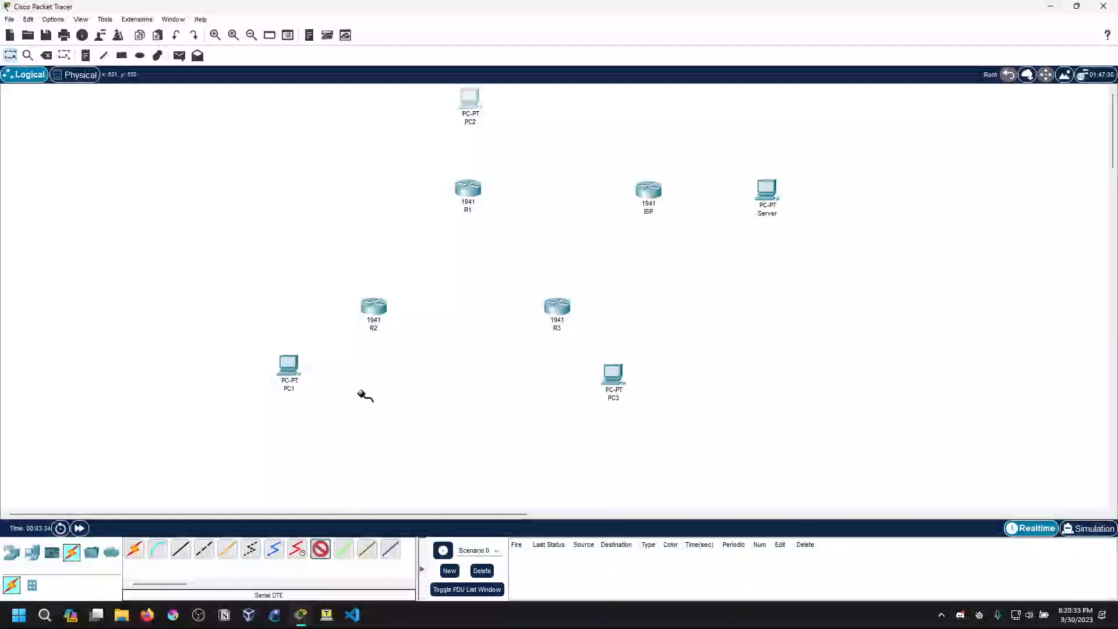
{"action": "left_click", "coordinate": [181, 549]}
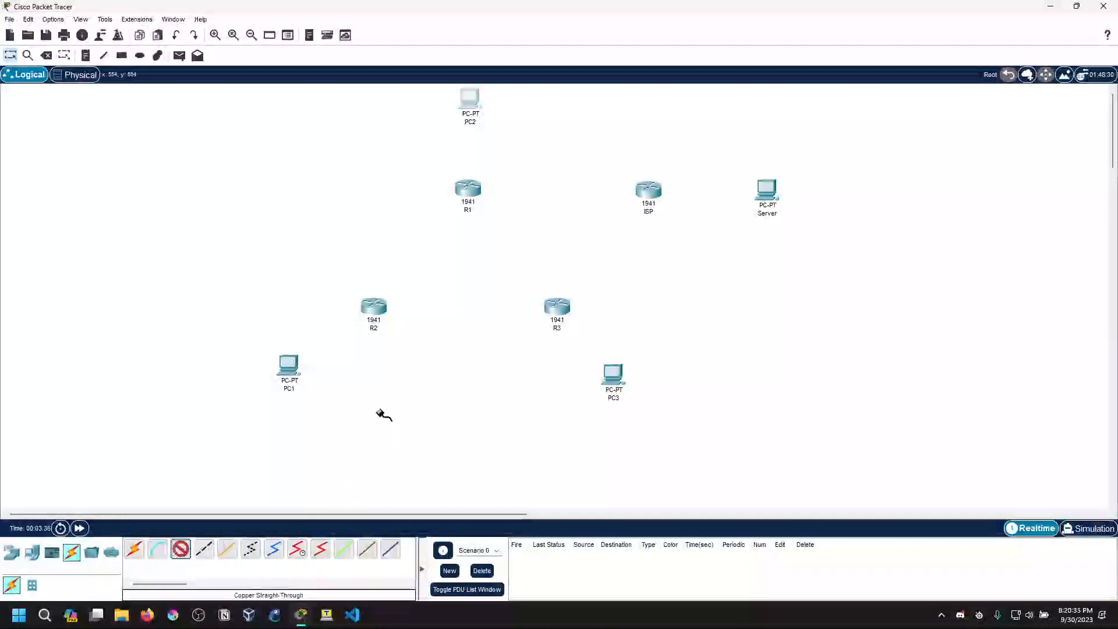
{"action": "left_click", "coordinate": [373, 307]}
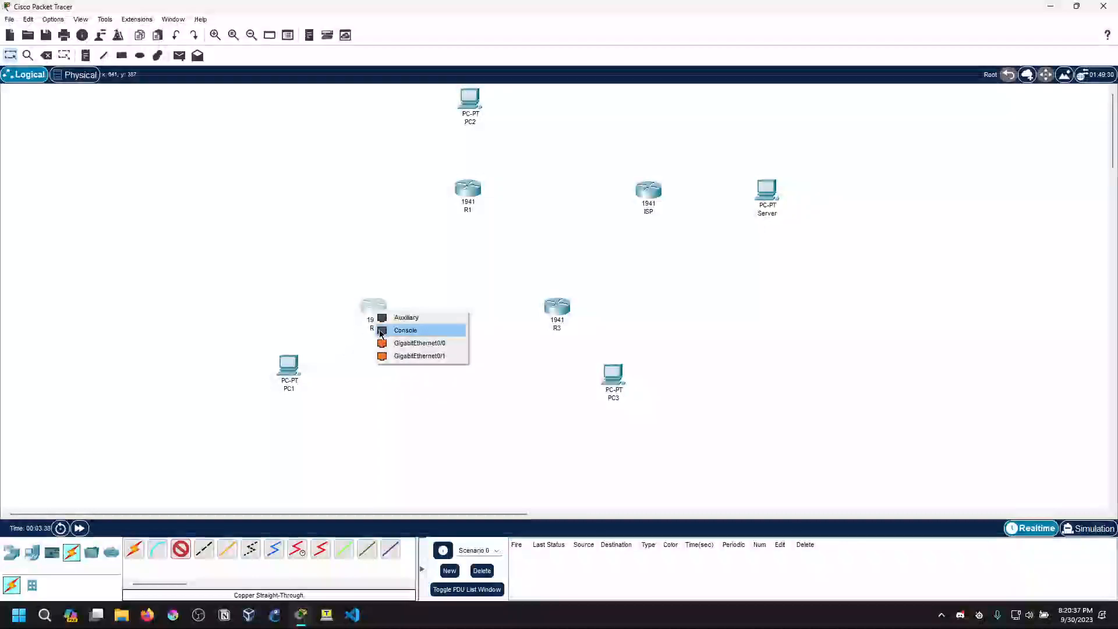
{"action": "left_click", "coordinate": [402, 343]}
{"action": "left_click", "coordinate": [288, 376]}
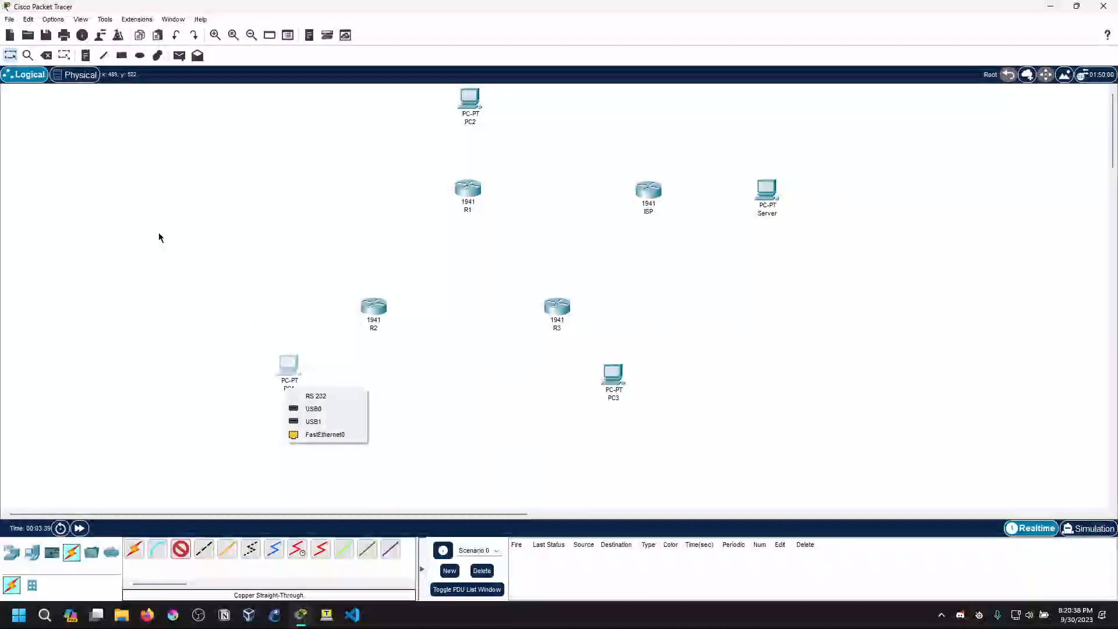
{"action": "left_click", "coordinate": [12, 58]}
Try to rename the PC above R1
{"action": "left_click", "coordinate": [291, 389]}
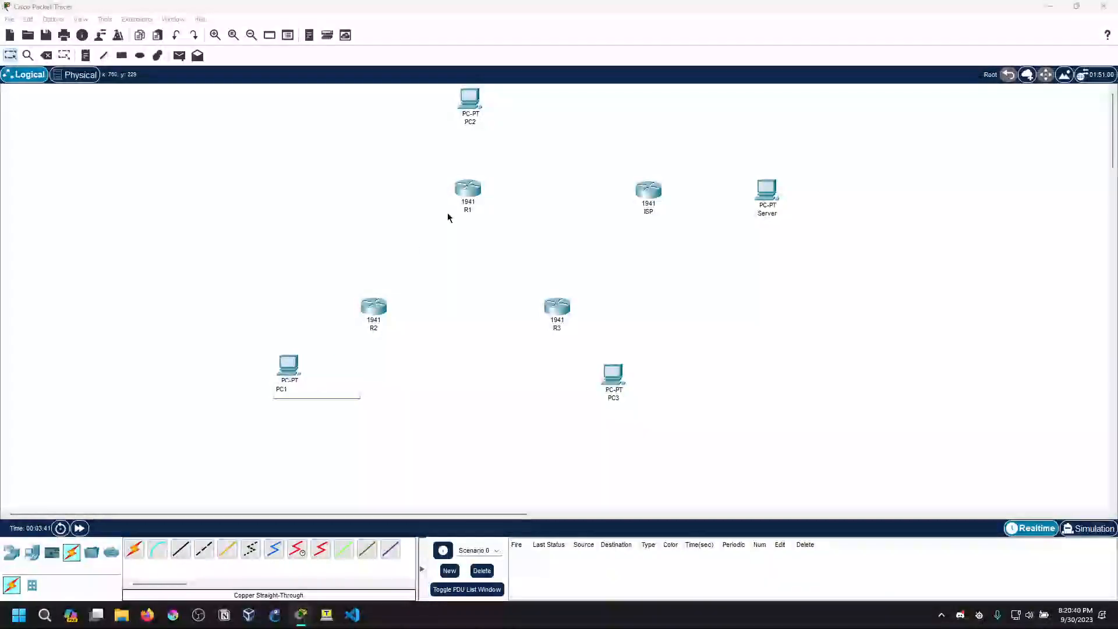
{"action": "left_click", "coordinate": [476, 121]}
{"action": "left_click", "coordinate": [784, 133]}
{"action": "left_click", "coordinate": [476, 123]}
{"action": "left_click_drag", "start_coordinate": [476, 122], "coordinate": [437, 124]}
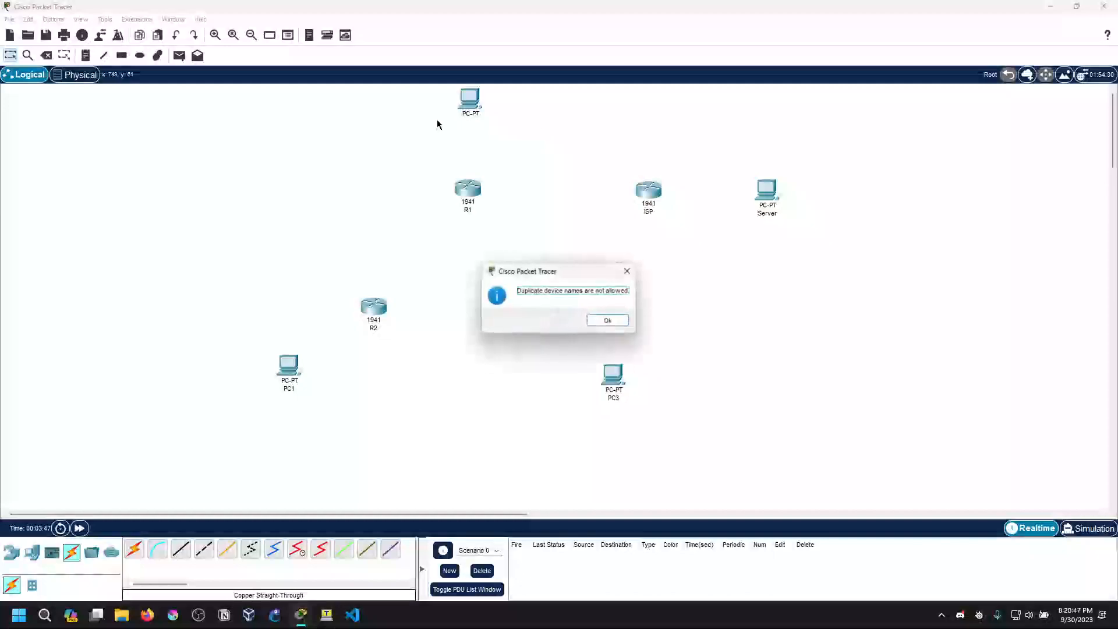
{"action": "left_click", "coordinate": [614, 321]}
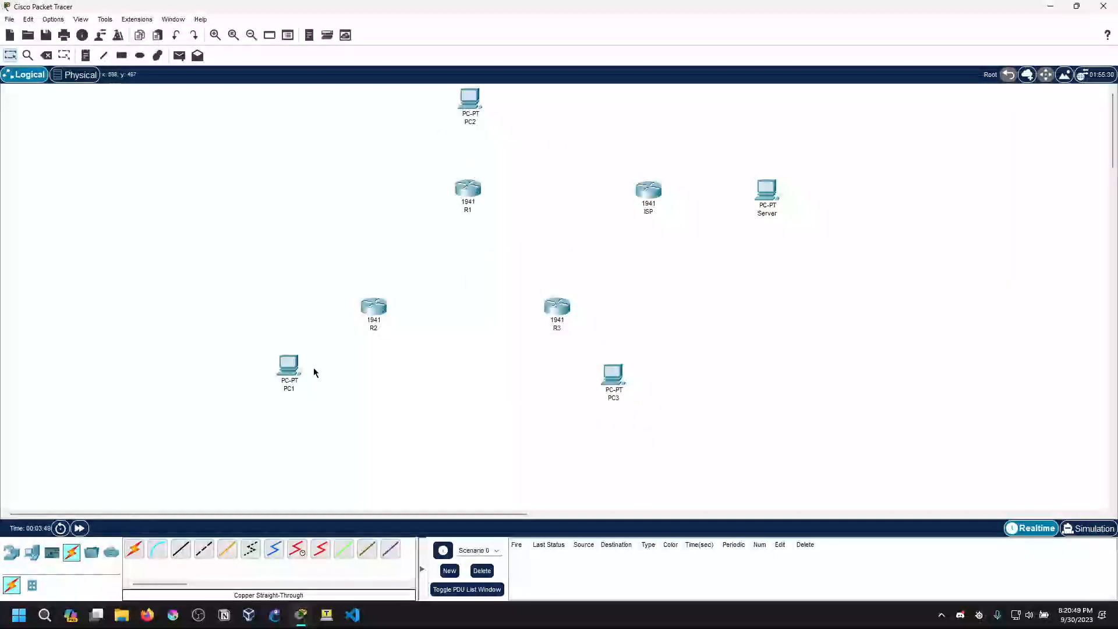
Try to rename the PC beside R2 as PC2
{"action": "left_click", "coordinate": [290, 391]}
{"action": "left_click_drag", "start_coordinate": [290, 389], "coordinate": [270, 385]}
{"action": "type", "text": "PC2"}
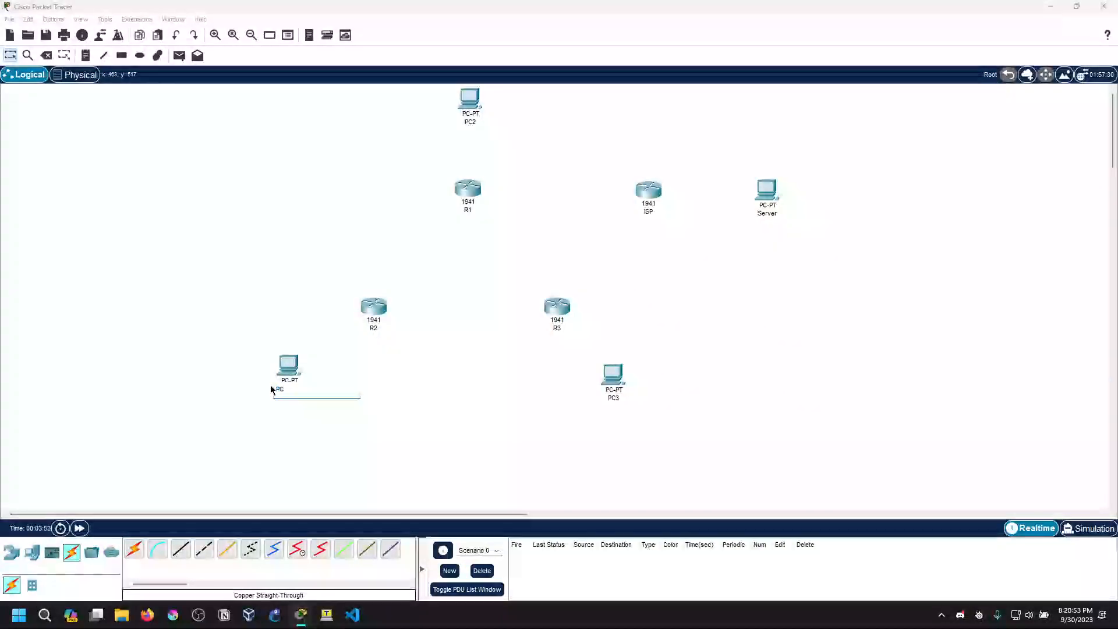
{"action": "key", "text": "Return"}
{"action": "left_click", "coordinate": [600, 322]}
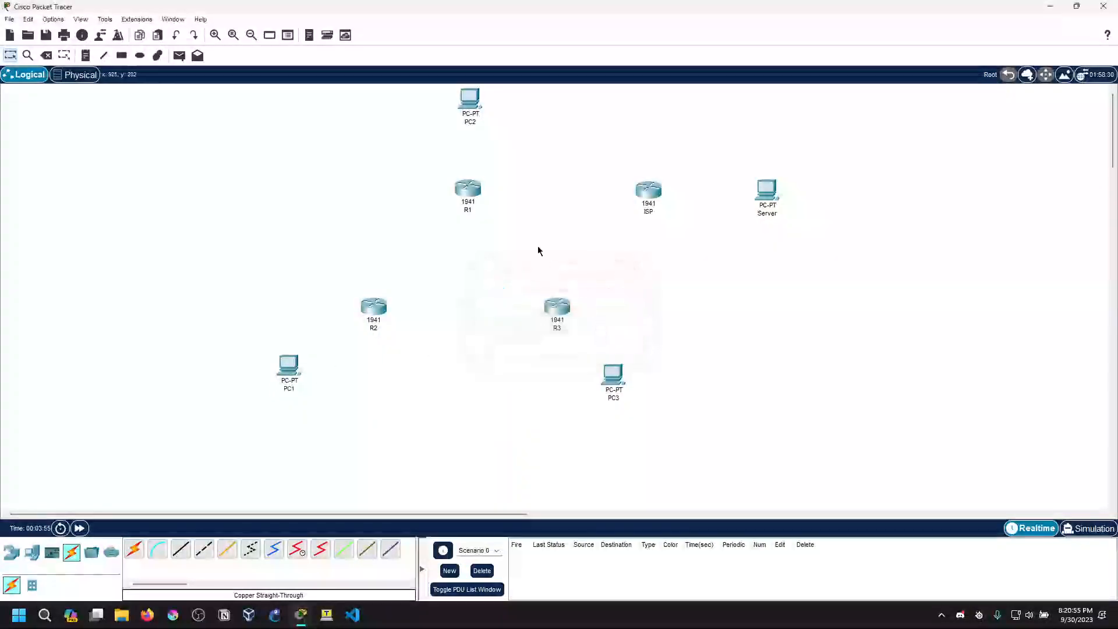
Rename the PC above R1 as PC5 and the PC beside R2 as PC2
{"action": "left_click", "coordinate": [477, 120]}
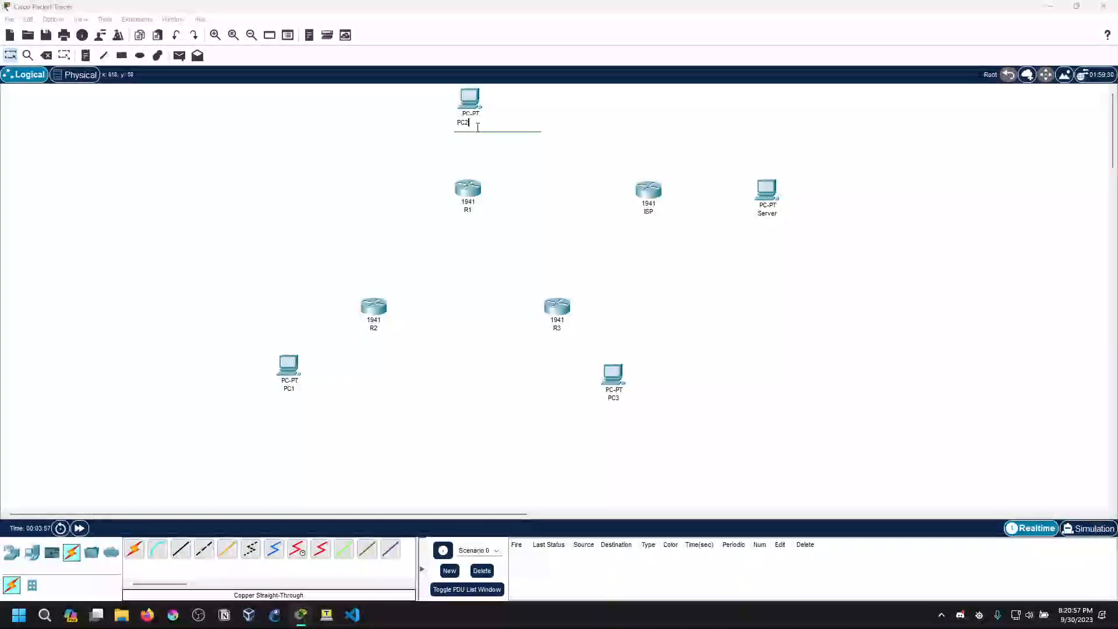
{"action": "type", "text": "5"}
{"action": "key", "text": "Return"}
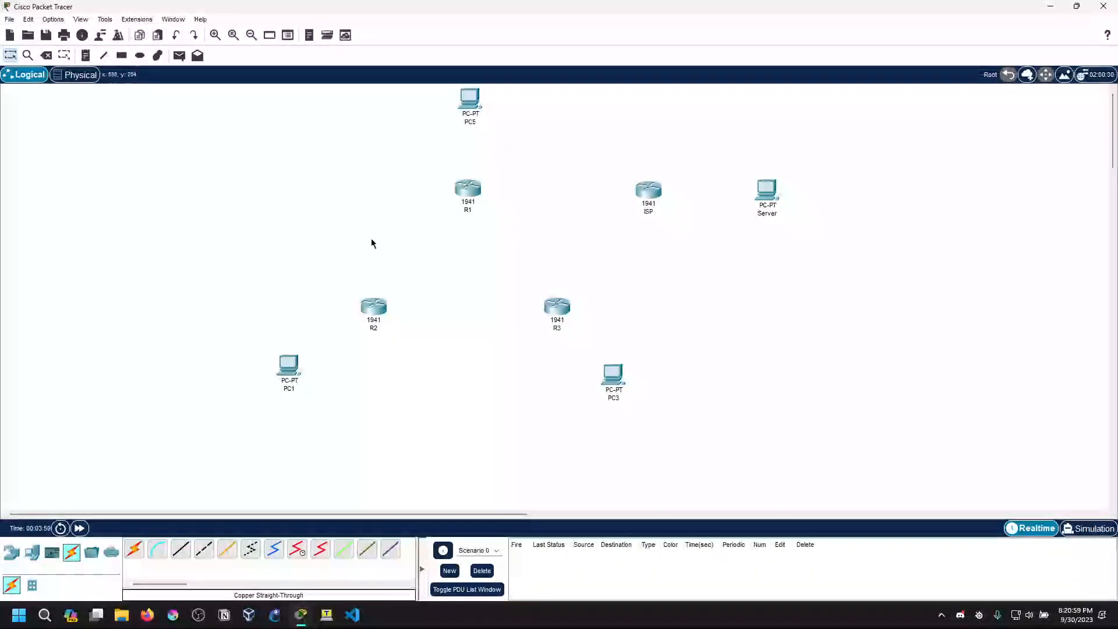
{"action": "left_click", "coordinate": [288, 389]}
{"action": "type", "text": "PC2"}
{"action": "key", "text": "Return"}
Rename the PC above R1 as PC1
{"action": "left_click", "coordinate": [470, 122]}
{"action": "type", "text": "PC1"}
{"action": "key", "text": "Return"}
Connect R1's GigabitEthernet0/0 to PC1's FastEthernet0 with a copper straight-through cable
{"action": "left_click", "coordinate": [180, 548]}
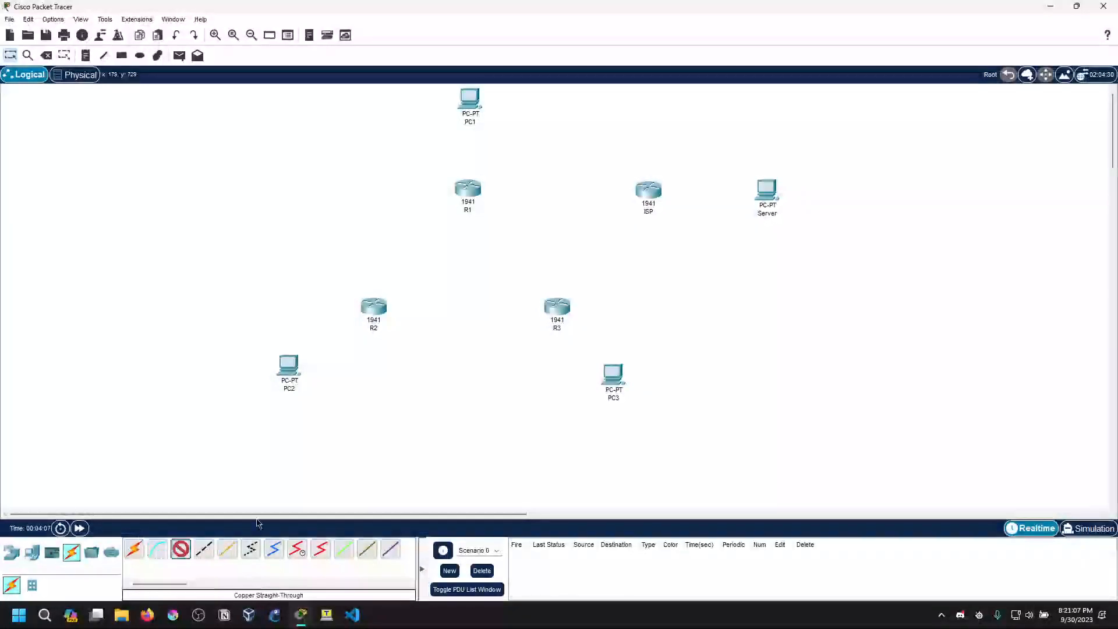
{"action": "left_click", "coordinate": [467, 191]}
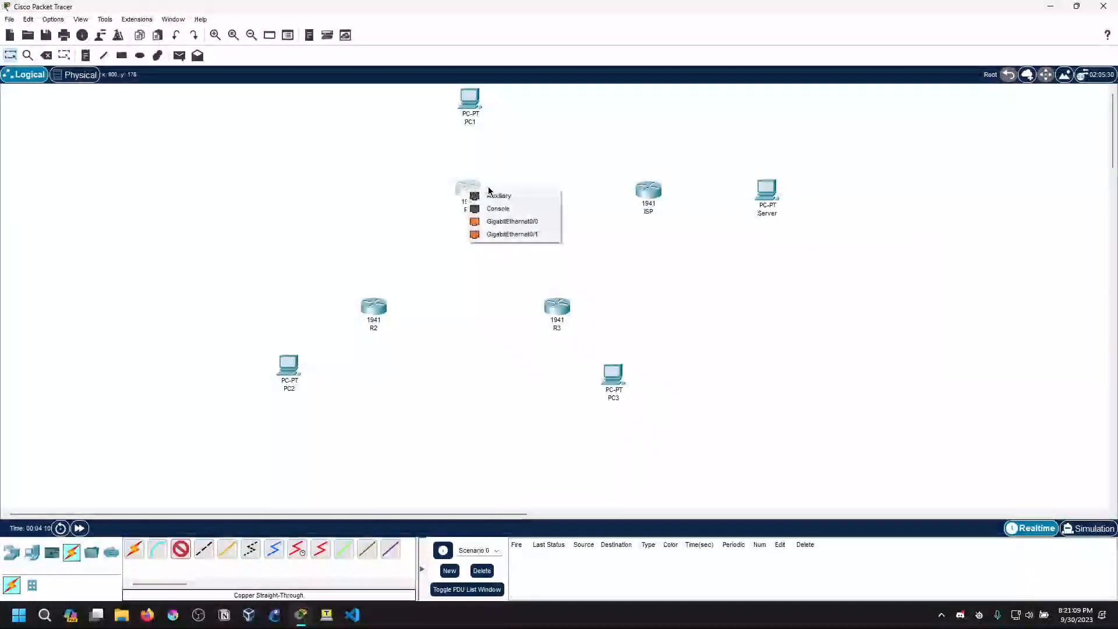
{"action": "left_click", "coordinate": [499, 222]}
{"action": "left_click", "coordinate": [470, 96]}
{"action": "left_click", "coordinate": [511, 142]}
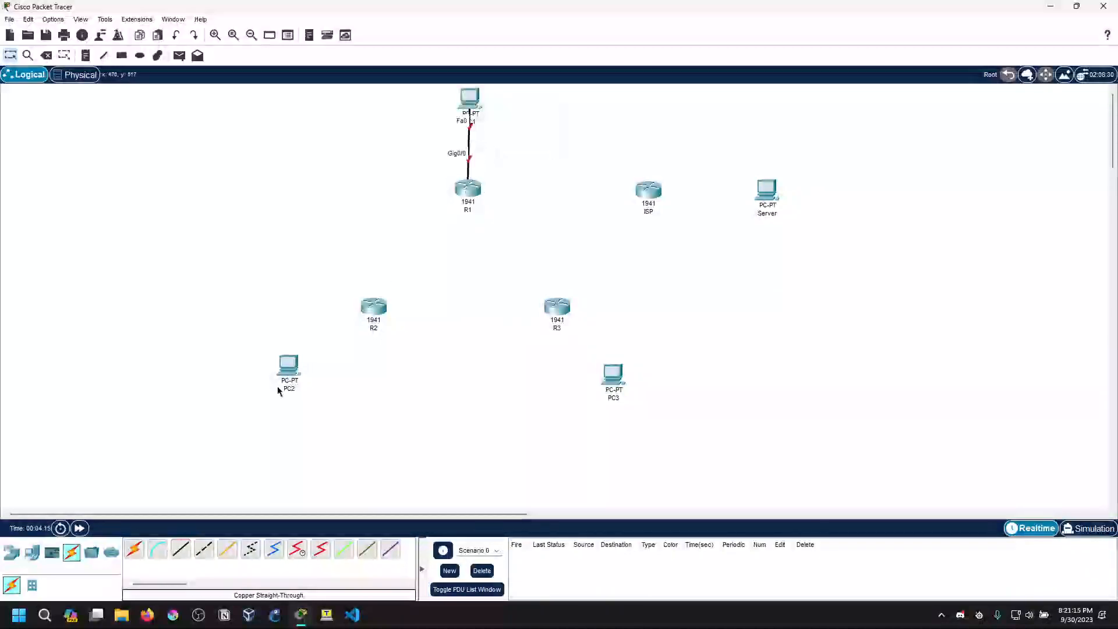
Connect R2's GigabitEthernet0/0 to PC2's FastEthernet0 with a copper straight-through cable
{"action": "left_click", "coordinate": [180, 549]}
{"action": "left_click", "coordinate": [374, 308]}
{"action": "left_click", "coordinate": [390, 353]}
{"action": "left_click", "coordinate": [285, 371]}
{"action": "left_click", "coordinate": [327, 419]}
Connect R3's GigabitEthernet0/0 to PC3's FastEthernet0 with a copper straight-through cable
{"action": "left_click", "coordinate": [204, 549]}
{"action": "left_click", "coordinate": [556, 309]}
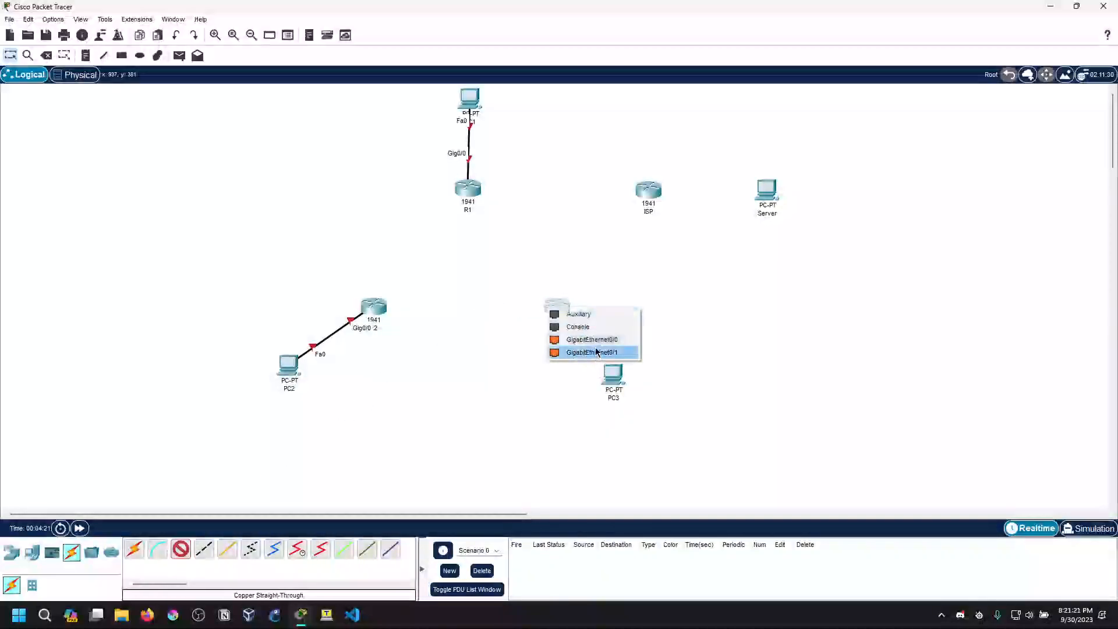
{"action": "left_click", "coordinate": [597, 352]}
{"action": "left_click", "coordinate": [612, 375]}
{"action": "left_click", "coordinate": [640, 424]}
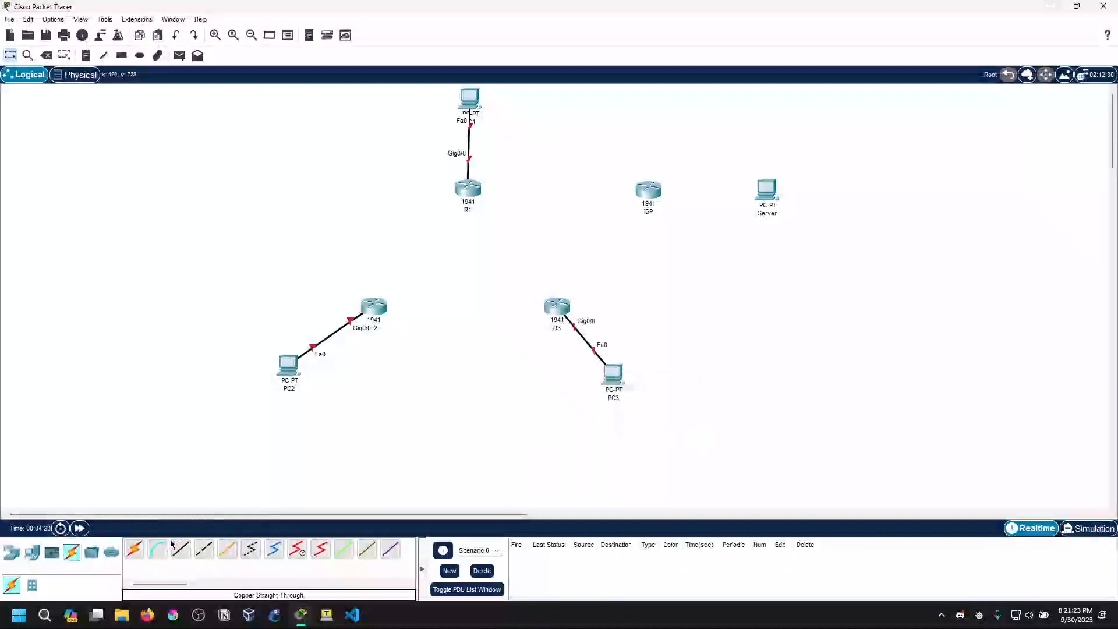
Connect R1's GigabitEthernet0/1 to the ISP router's GigabitEthernet0/0 with a copper straight-through cable
{"action": "left_click", "coordinate": [181, 549]}
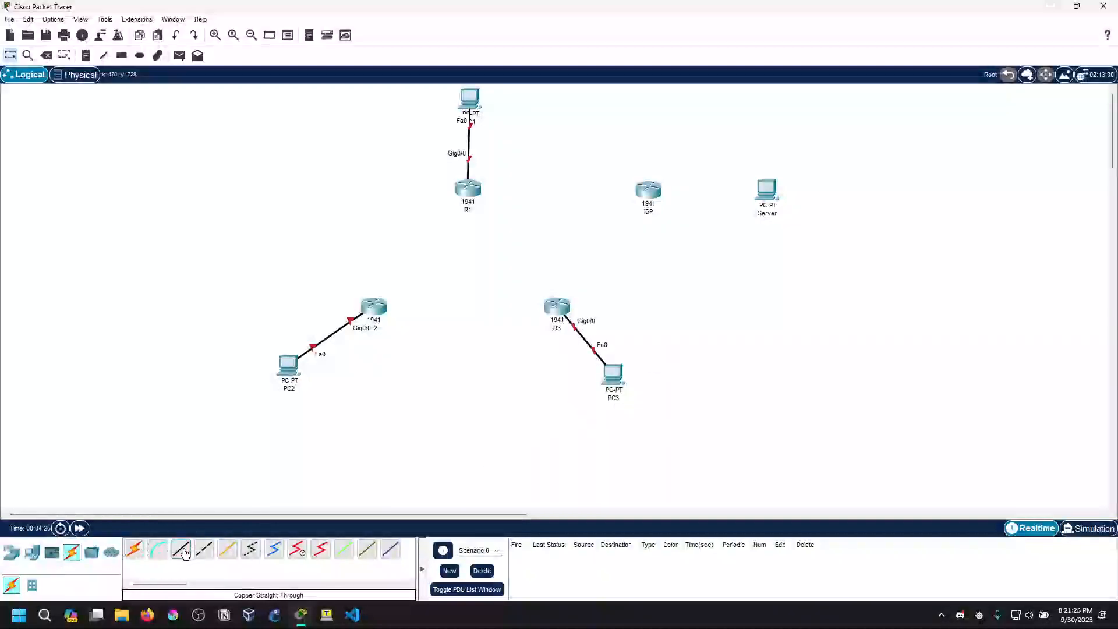
{"action": "left_click", "coordinate": [472, 191]}
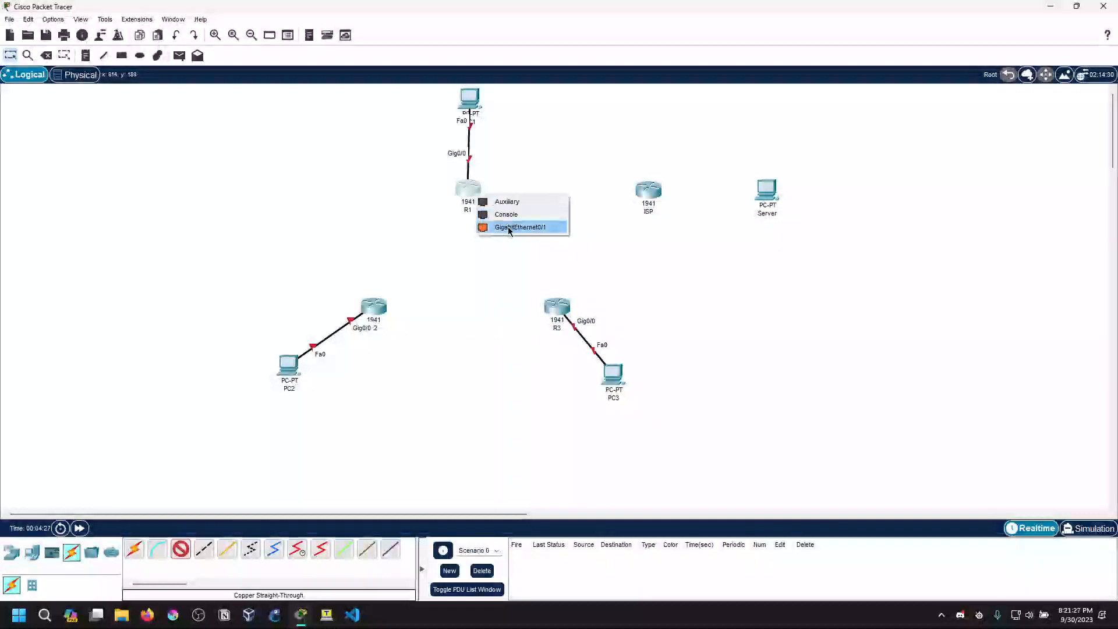
{"action": "left_click", "coordinate": [508, 226]}
{"action": "left_click", "coordinate": [648, 190]}
{"action": "left_click", "coordinate": [687, 226]}
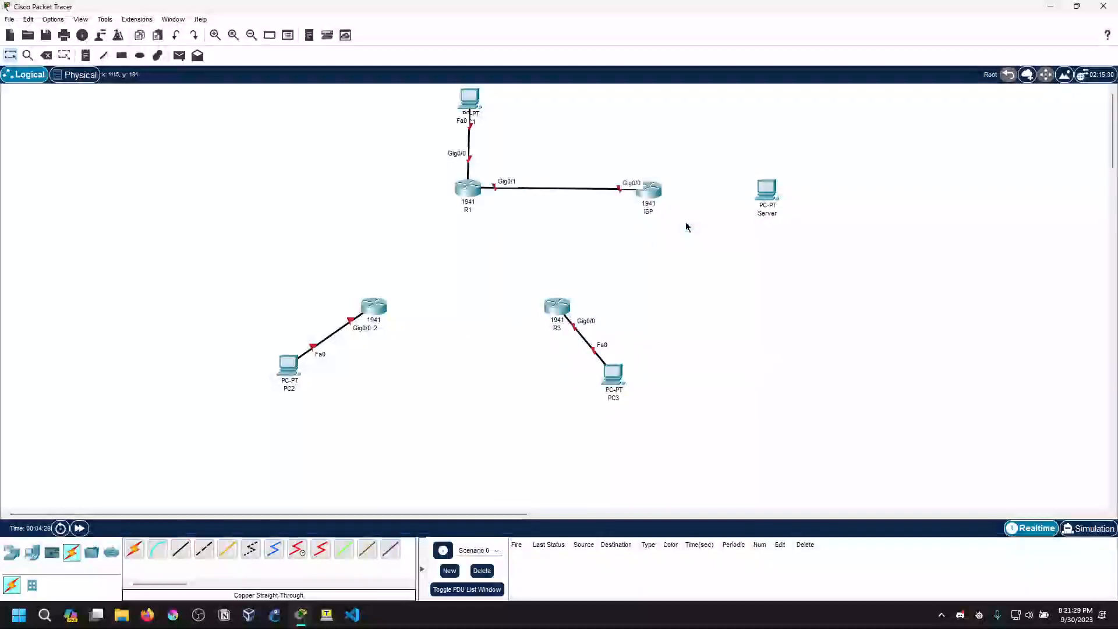
Connect the ISP router's GigabitEthernet0/1 to the Server PC's FastEthernet0 with a copper straight-through cable, and nudge ISP slightly toward R1
{"action": "left_click", "coordinate": [181, 549]}
{"action": "left_click", "coordinate": [656, 194]}
{"action": "left_click", "coordinate": [699, 225]}
{"action": "left_click", "coordinate": [767, 190]}
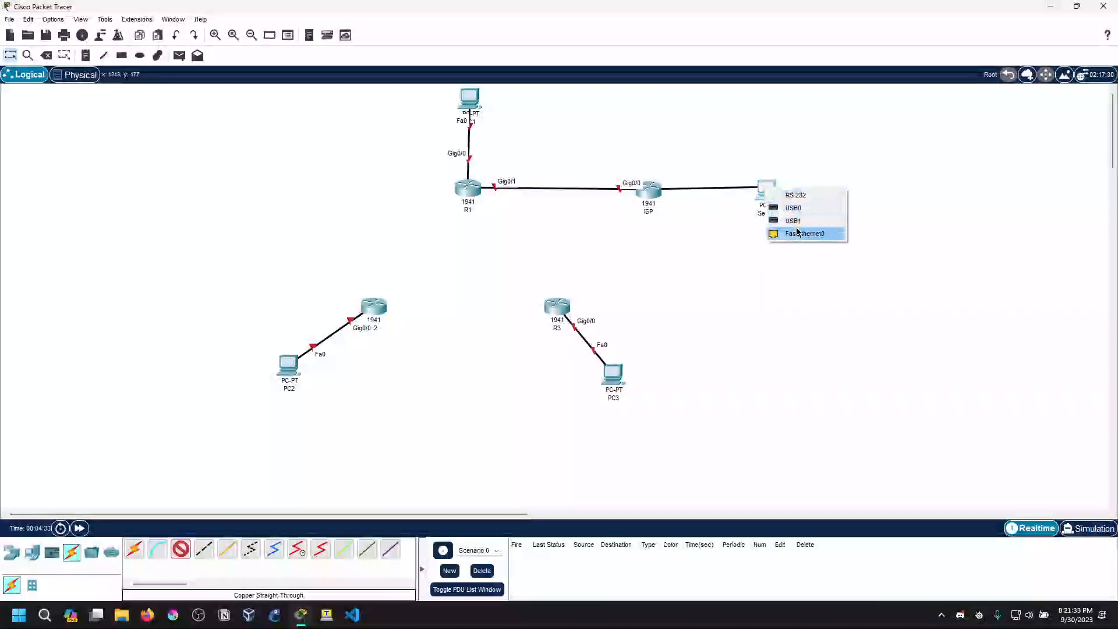
{"action": "left_click", "coordinate": [793, 221]}
{"action": "left_click_drag", "start_coordinate": [648, 198], "coordinate": [640, 201]}
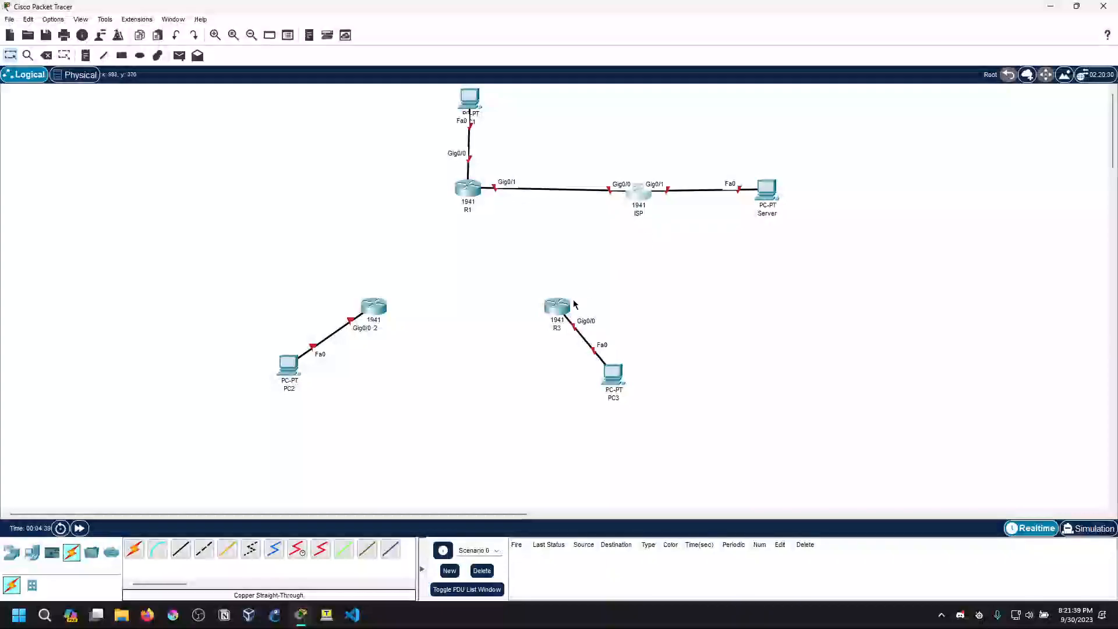
{"action": "left_click", "coordinate": [374, 307]}
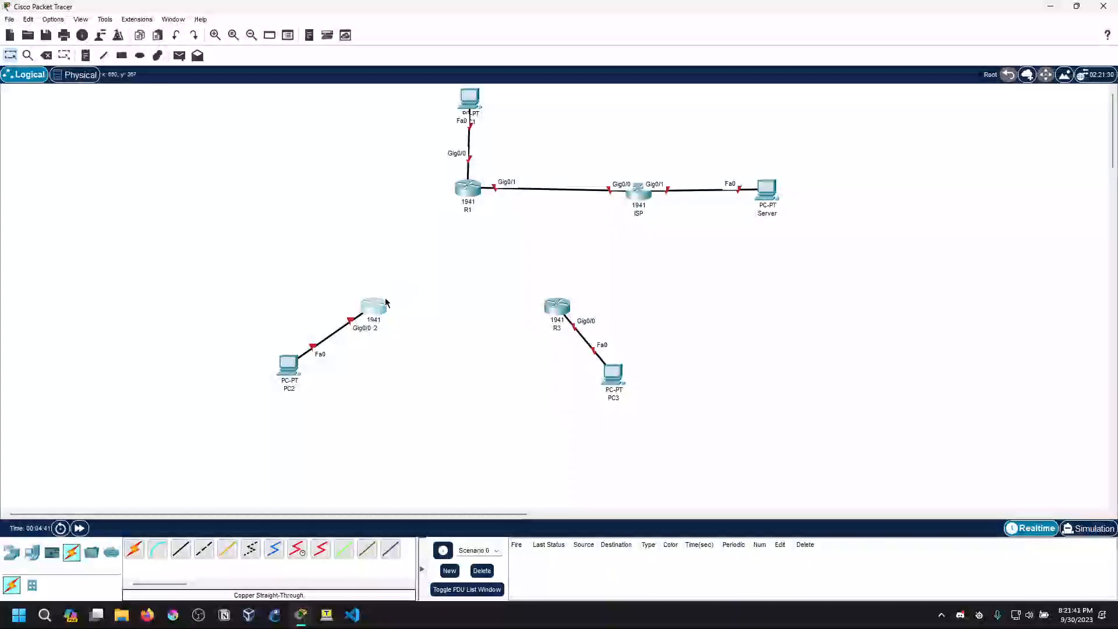
{"action": "left_click", "coordinate": [786, 132]}
{"action": "left_click", "coordinate": [181, 550]}
{"action": "left_click", "coordinate": [378, 309]}
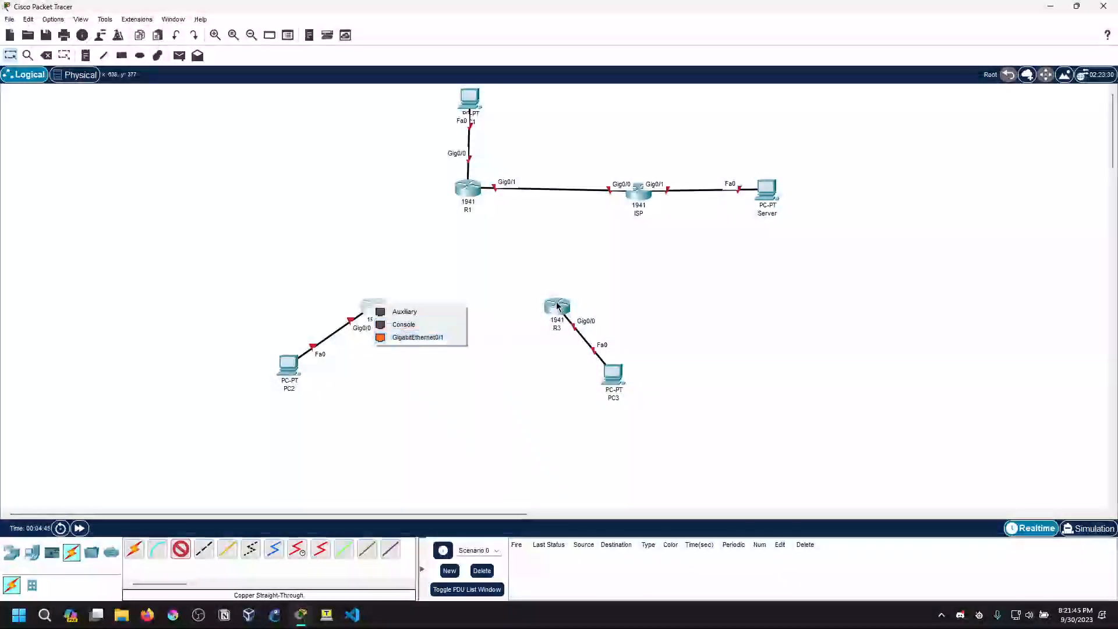
{"action": "left_click", "coordinate": [522, 301]}
{"action": "left_click", "coordinate": [557, 305]}
{"action": "left_click", "coordinate": [522, 313]}
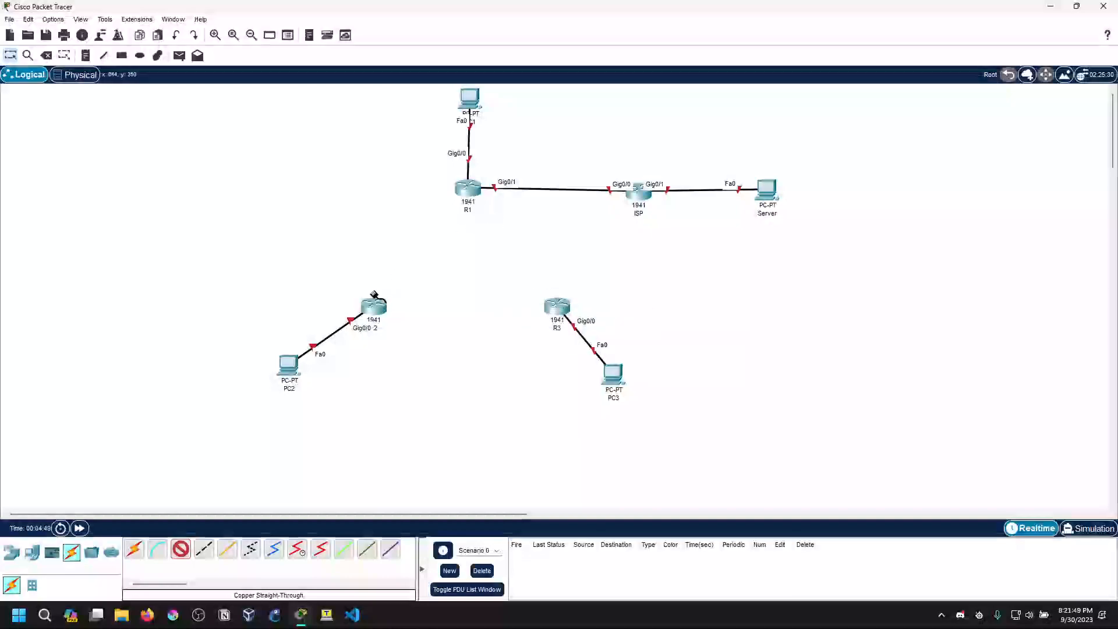
{"action": "mouse_move", "coordinate": [372, 300]}
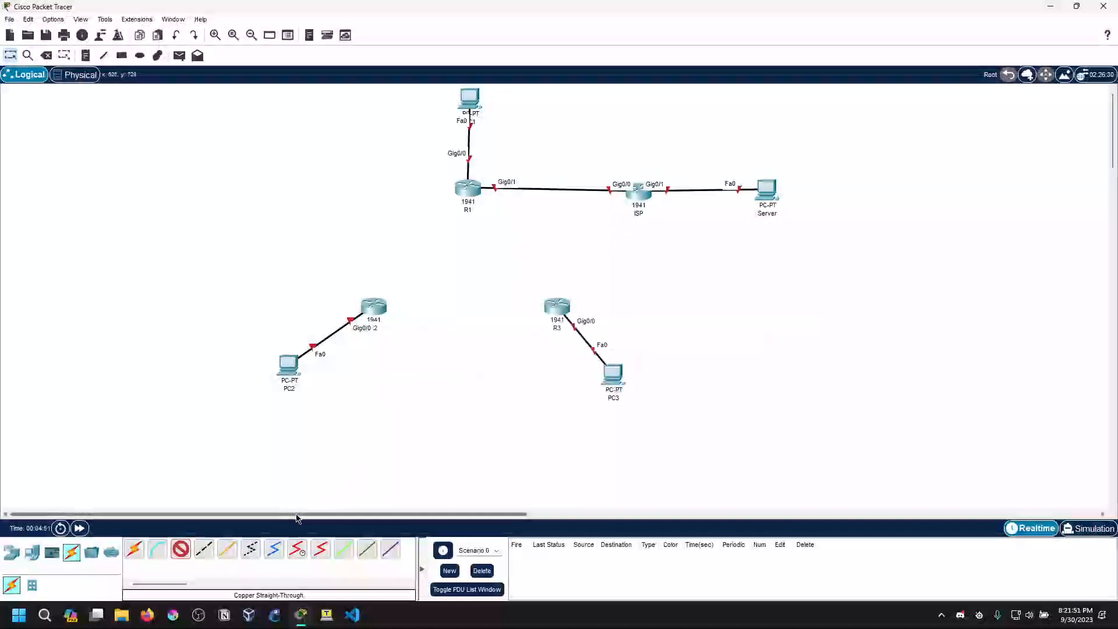
{"action": "left_click", "coordinate": [181, 549]}
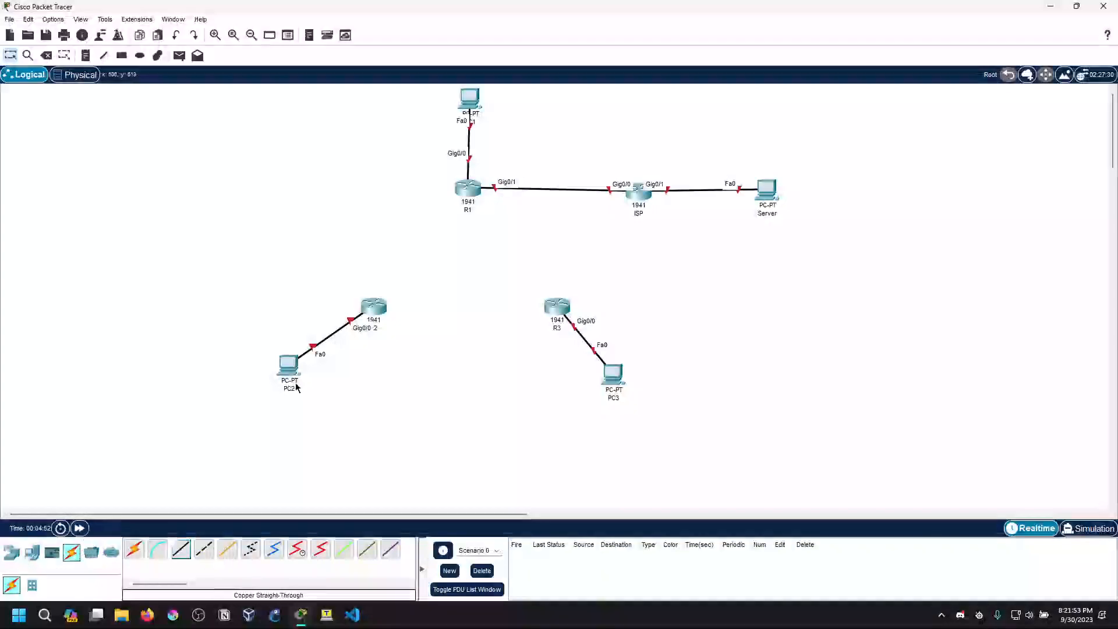
Install an HWIC-2T serial module in R1's first expansion slot and close the router's window
{"action": "left_click", "coordinate": [467, 187]}
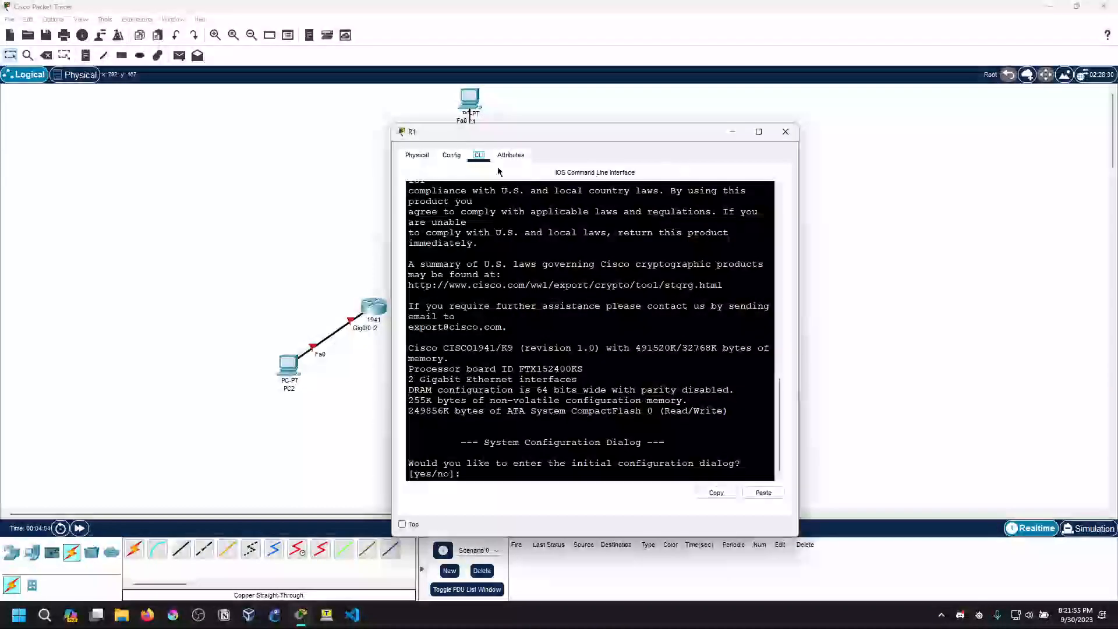
{"action": "left_click", "coordinate": [418, 155]}
{"action": "left_click", "coordinate": [443, 198]}
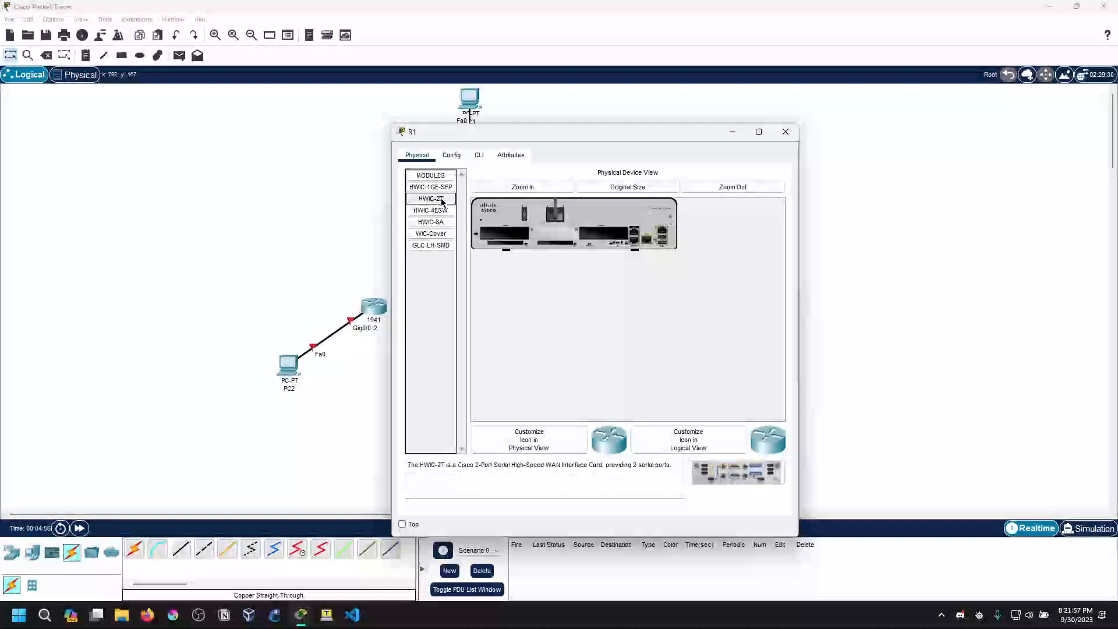
{"action": "left_click", "coordinate": [523, 215]}
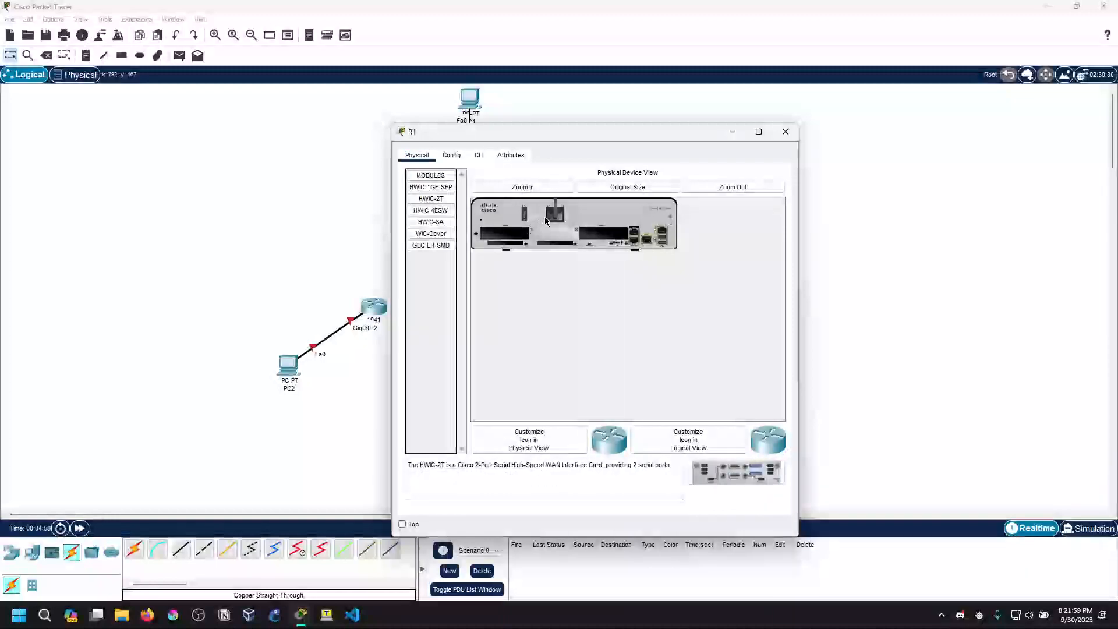
{"action": "left_click_drag", "start_coordinate": [707, 471], "coordinate": [707, 394]}
{"action": "left_click_drag", "start_coordinate": [498, 236], "coordinate": [498, 238]}
{"action": "left_click_drag", "start_coordinate": [520, 465], "coordinate": [673, 465]}
{"action": "left_click", "coordinate": [580, 472]}
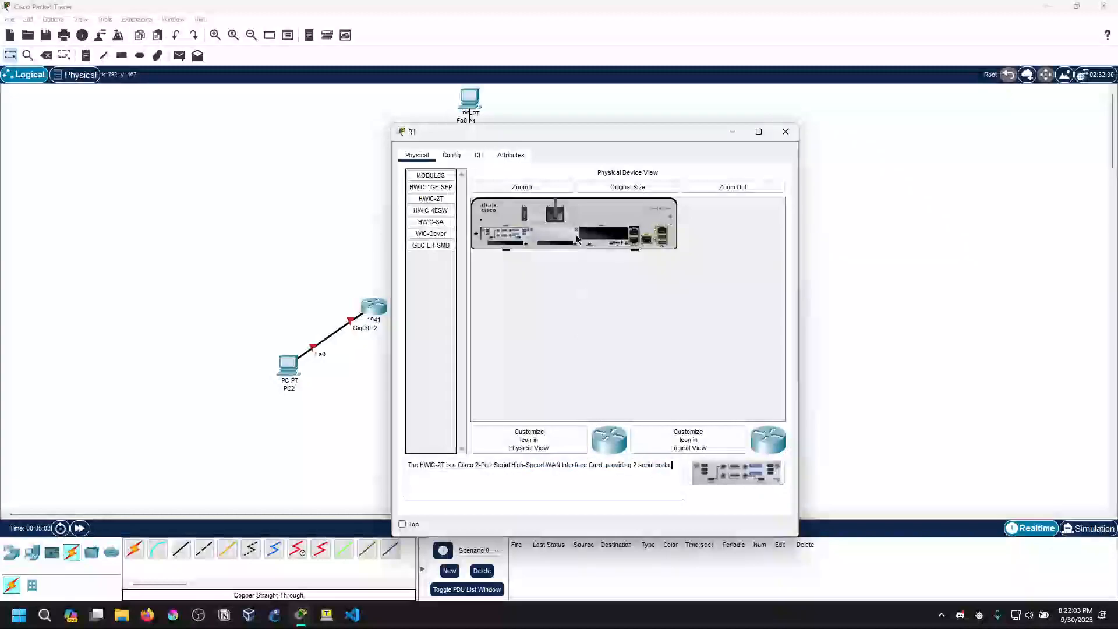
{"action": "left_click", "coordinate": [786, 131]}
Install an HWIC-2T serial module in R2's first expansion slot and close the router's window
{"action": "left_click", "coordinate": [374, 308]}
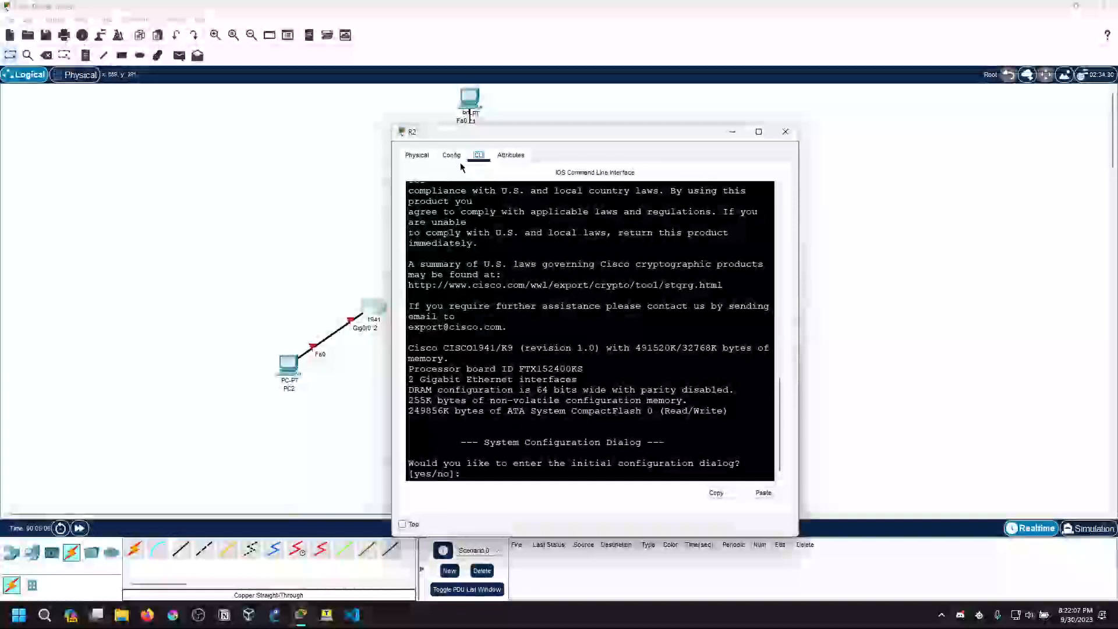
{"action": "left_click", "coordinate": [418, 154]}
{"action": "left_click", "coordinate": [439, 199]}
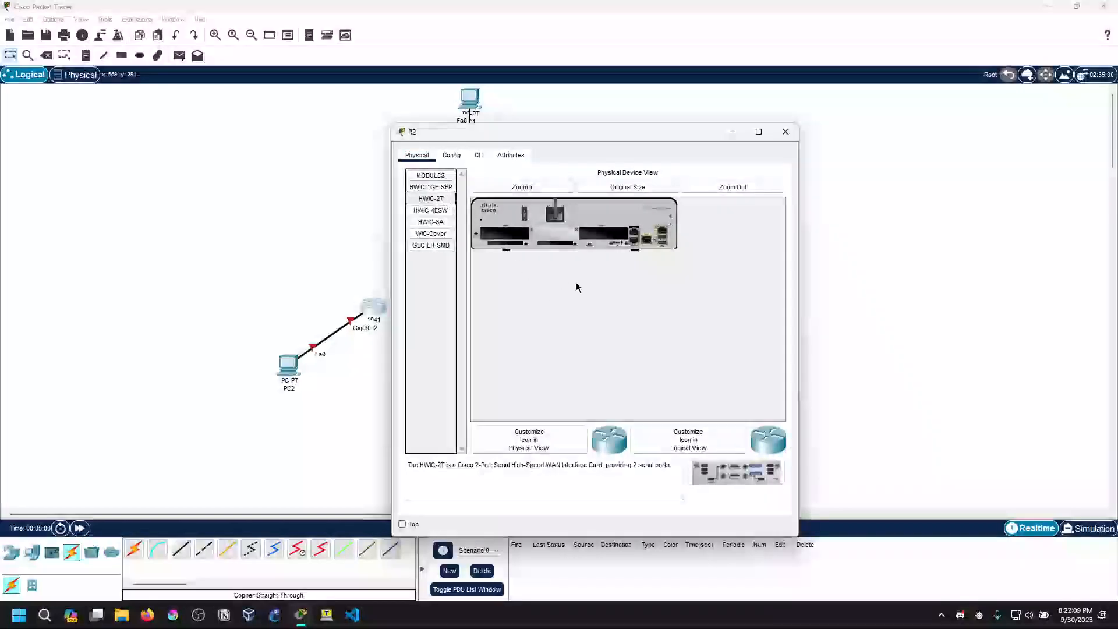
{"action": "left_click_drag", "start_coordinate": [738, 471], "coordinate": [503, 239]}
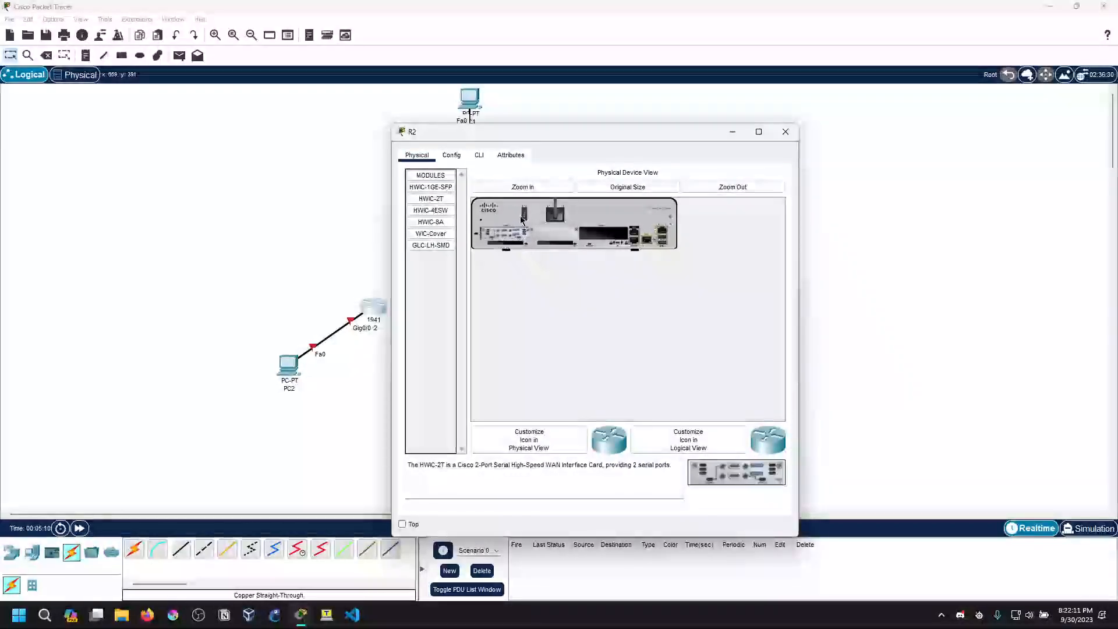
{"action": "left_click", "coordinate": [786, 131]}
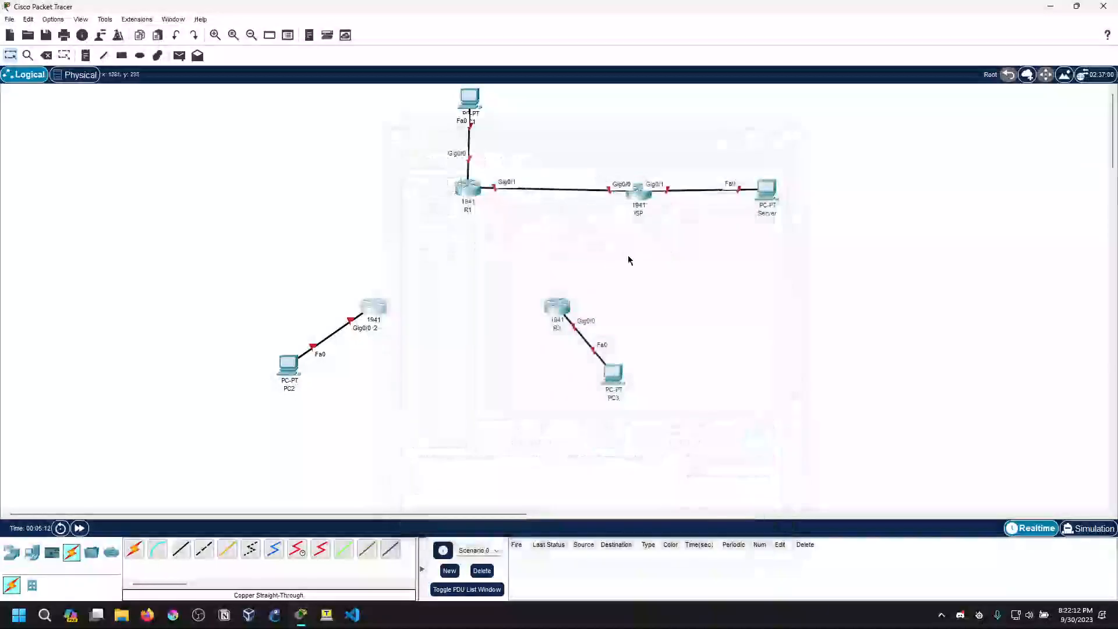
Install an HWIC-2T serial module in R3's first expansion slot and close the router's window
{"action": "left_click", "coordinate": [554, 307]}
{"action": "left_click", "coordinate": [417, 155]}
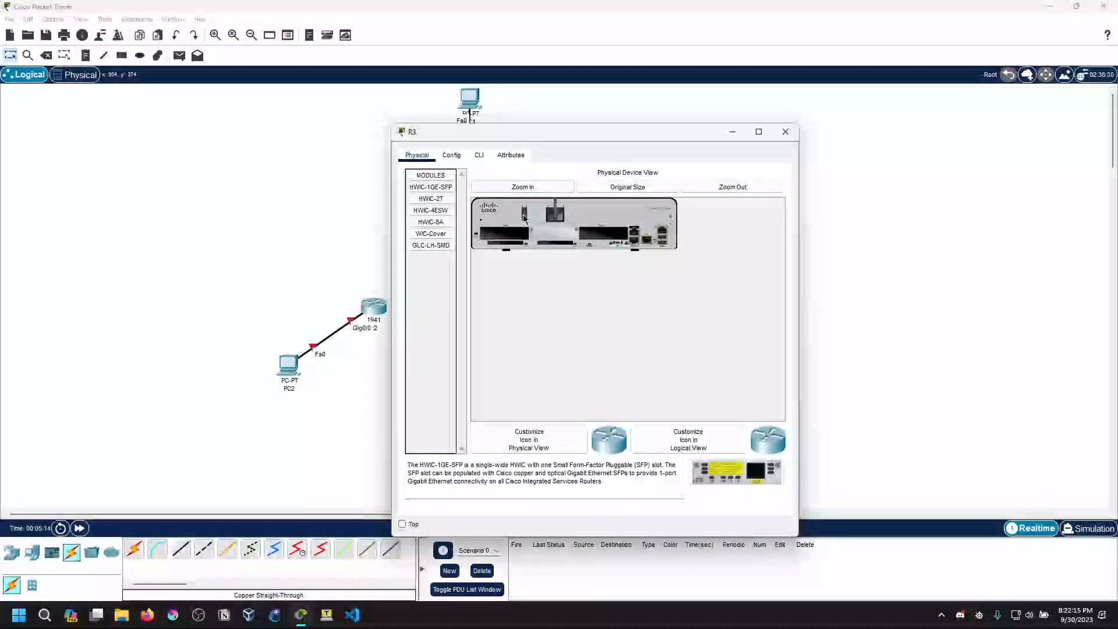
{"action": "left_click_drag", "start_coordinate": [431, 198], "coordinate": [507, 234]}
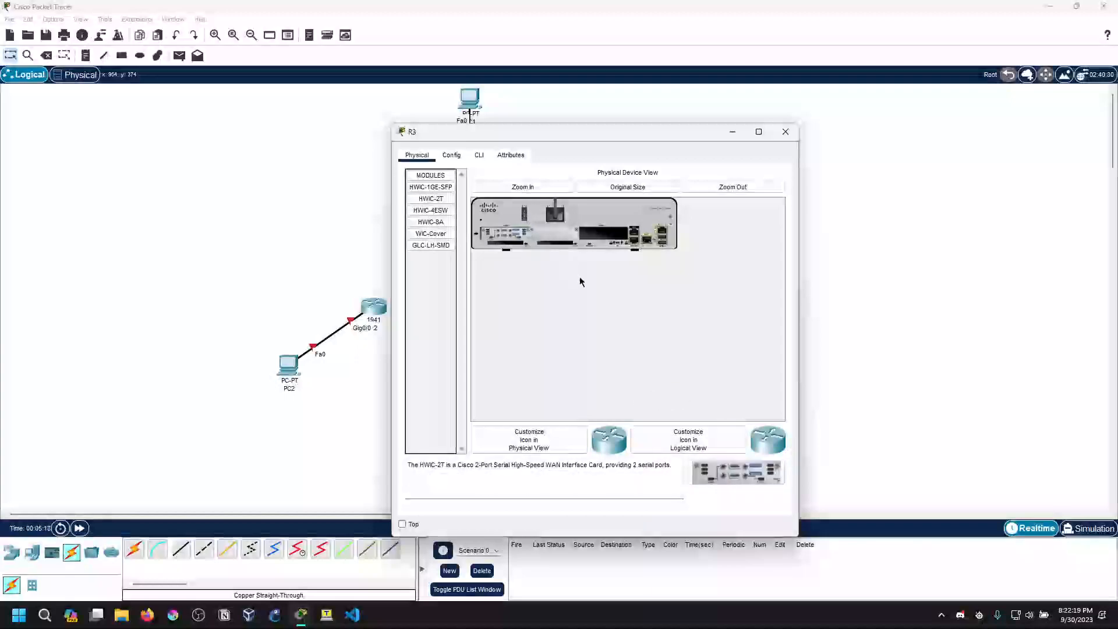
{"action": "left_click", "coordinate": [781, 138]}
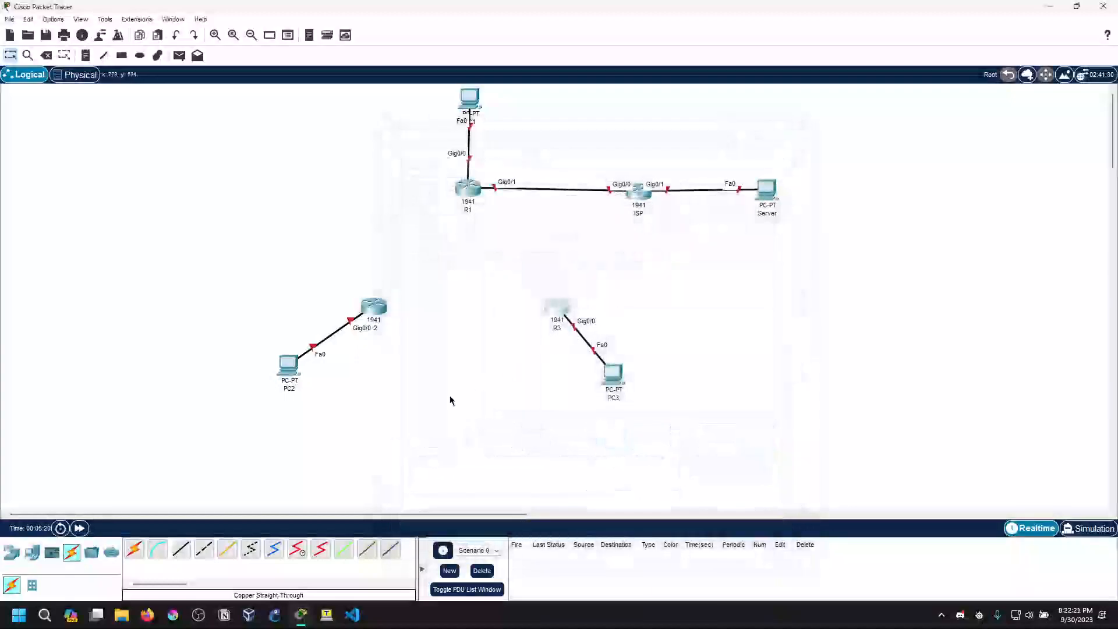
Connect R1's Serial0/1/0 to R3's Serial0/1/1 with a Serial DTE cable
{"action": "left_click", "coordinate": [321, 549]}
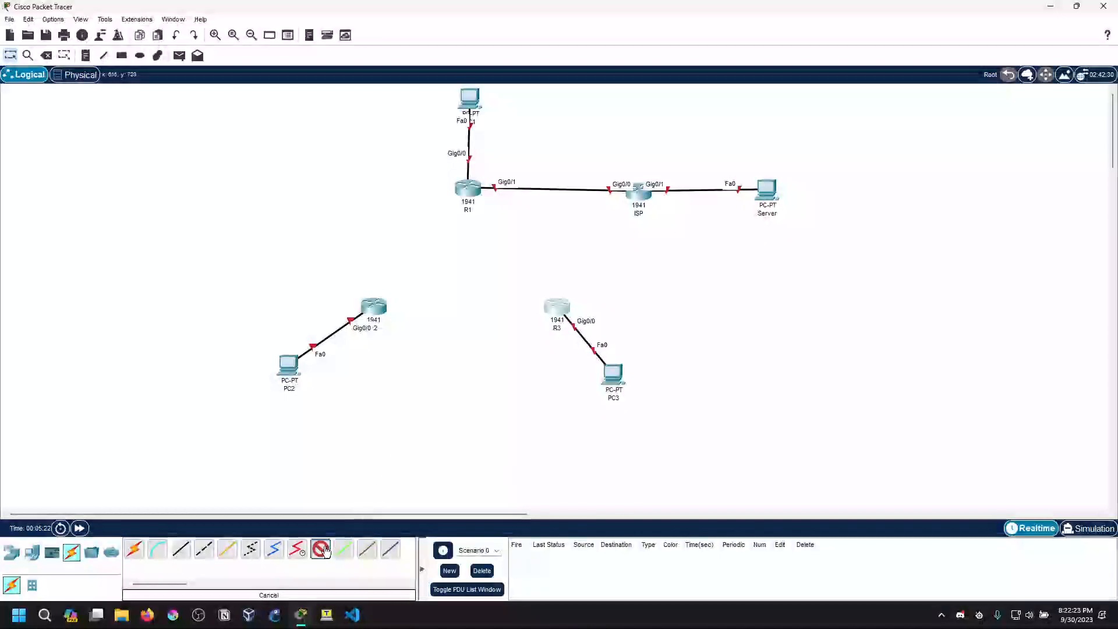
{"action": "left_click", "coordinate": [464, 189]}
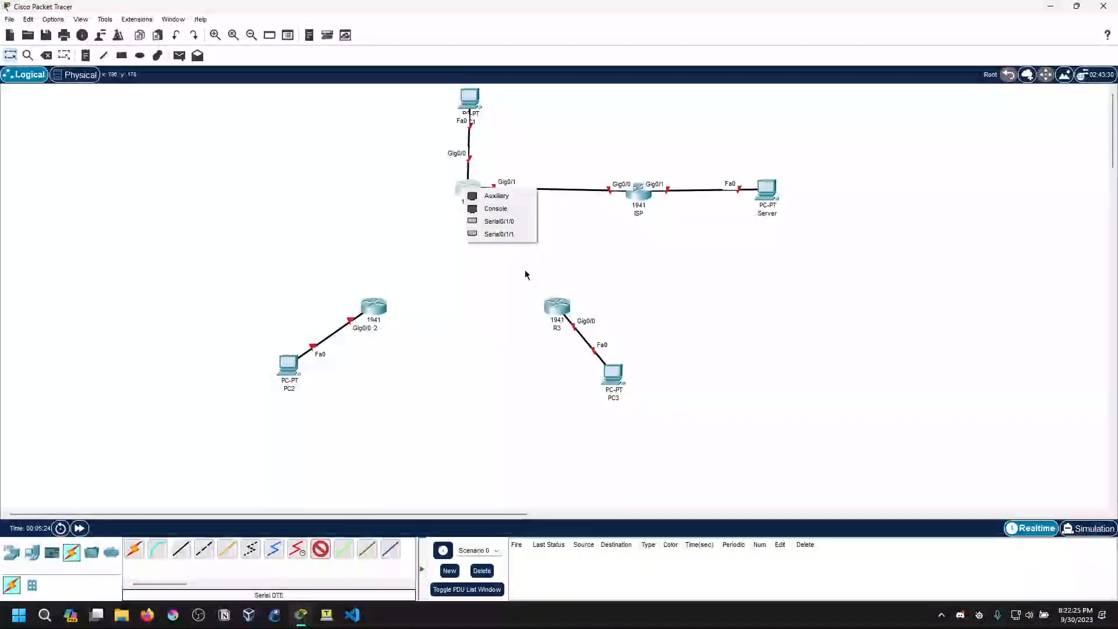
{"action": "left_click", "coordinate": [512, 226]}
{"action": "left_click", "coordinate": [558, 307]}
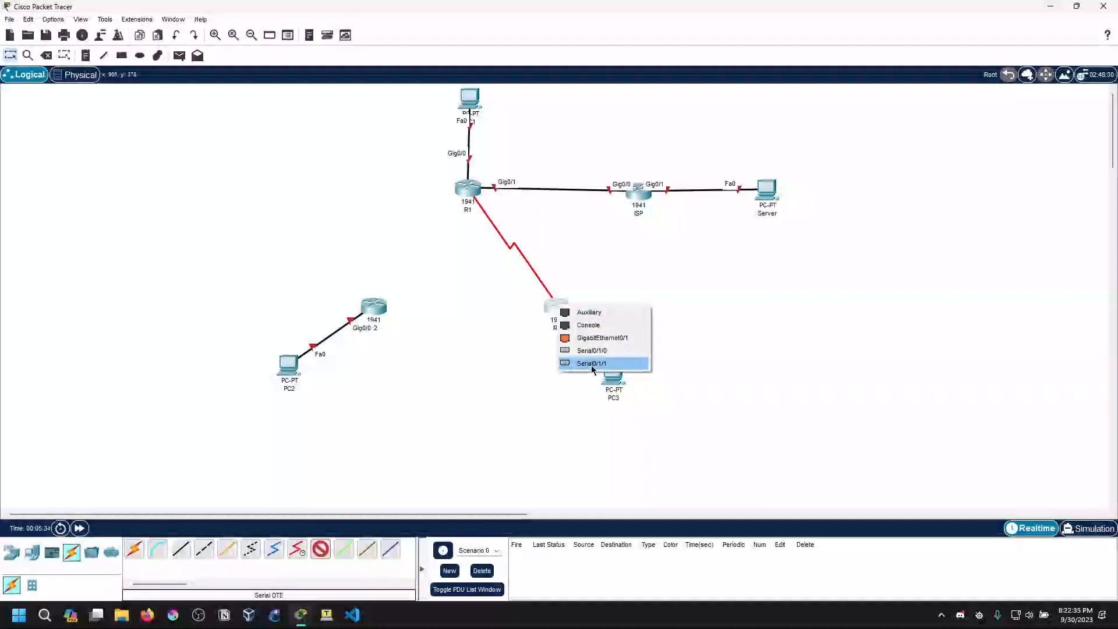
{"action": "left_click", "coordinate": [593, 363]}
Connect R3's Serial0/1/0 to R2's Serial0/1/1 with a Serial DTE cable
{"action": "left_click", "coordinate": [321, 550]}
{"action": "left_click", "coordinate": [558, 306]}
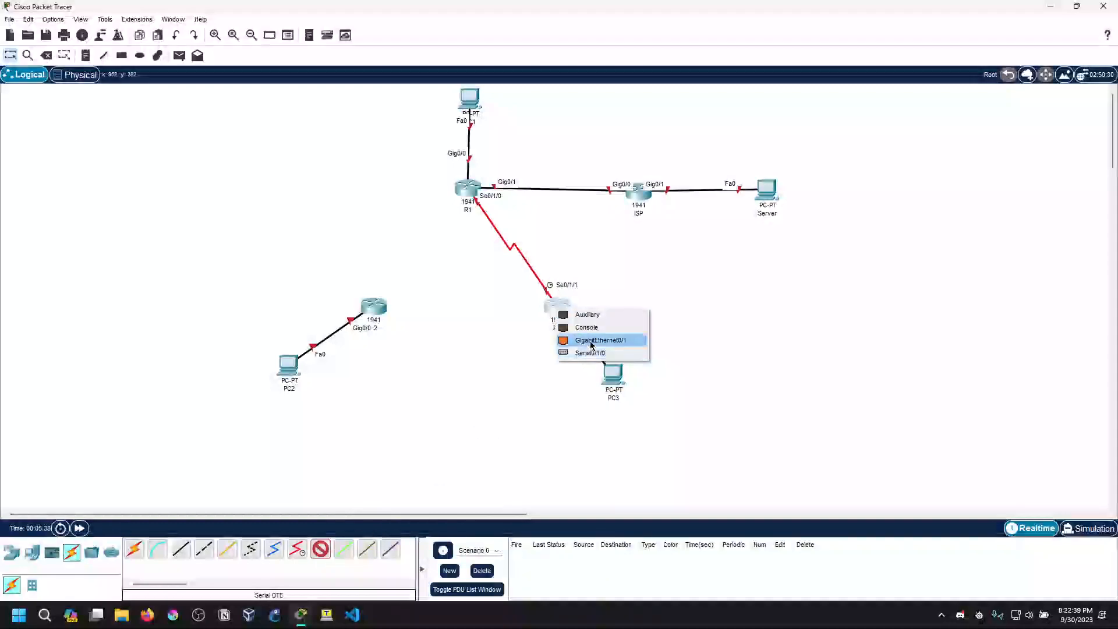
{"action": "left_click", "coordinate": [591, 353]}
{"action": "left_click", "coordinate": [367, 304]}
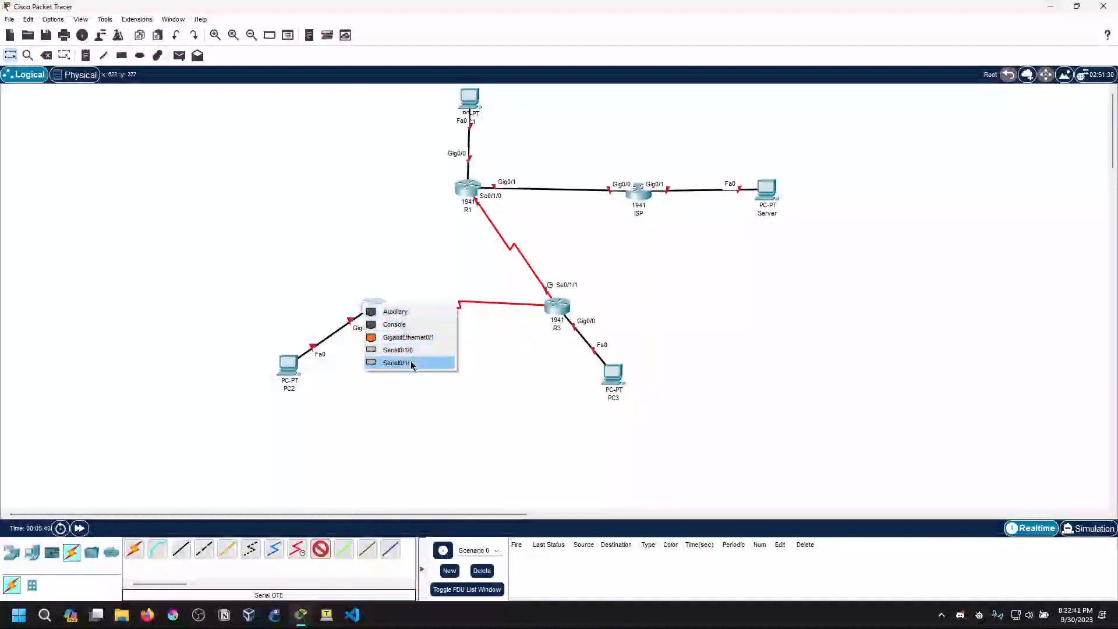
{"action": "left_click", "coordinate": [412, 363]}
Connect R2's Serial0/1/0 to R1's Serial0/1/1 with a Serial DTE cable, and nudge R2 slightly down toward R3
{"action": "left_click", "coordinate": [320, 550]}
{"action": "left_click", "coordinate": [374, 312]}
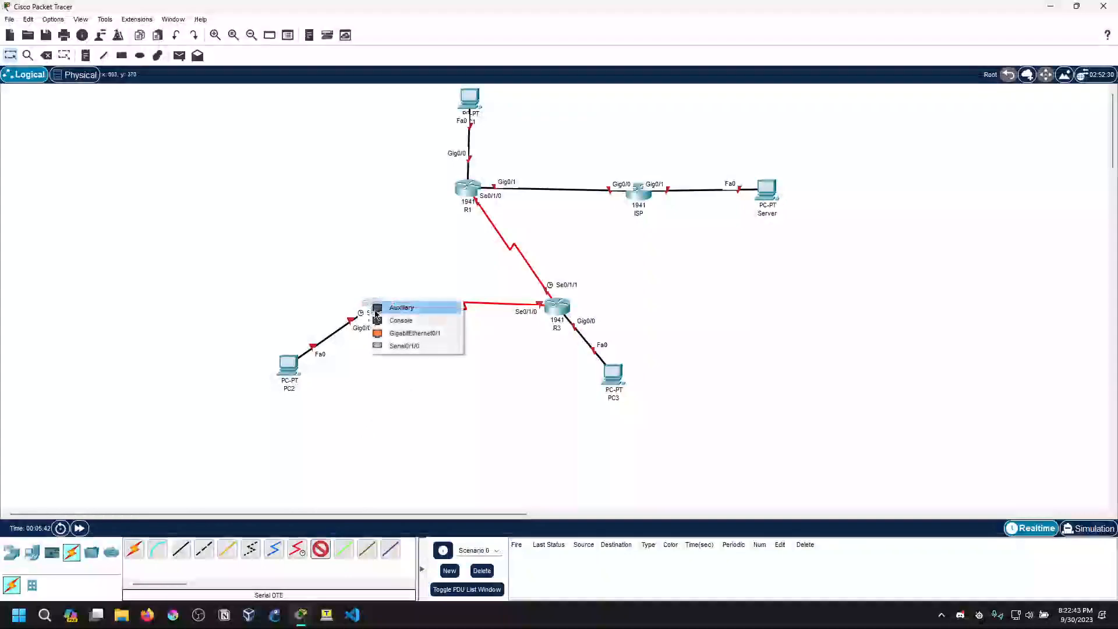
{"action": "left_click", "coordinate": [404, 346]}
{"action": "left_click", "coordinate": [469, 191]}
{"action": "left_click", "coordinate": [496, 221]}
{"action": "left_click_drag", "start_coordinate": [385, 303], "coordinate": [394, 313]}
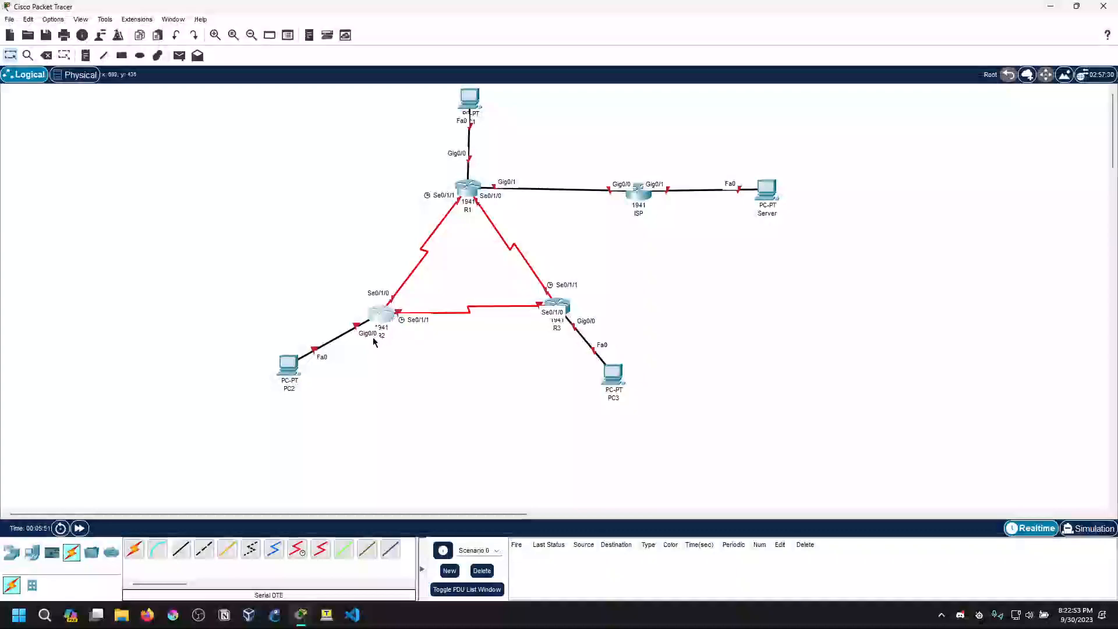
Turn off always showing port labels in the logical workspace in the preferences, and close them
{"action": "left_click", "coordinate": [57, 21]}
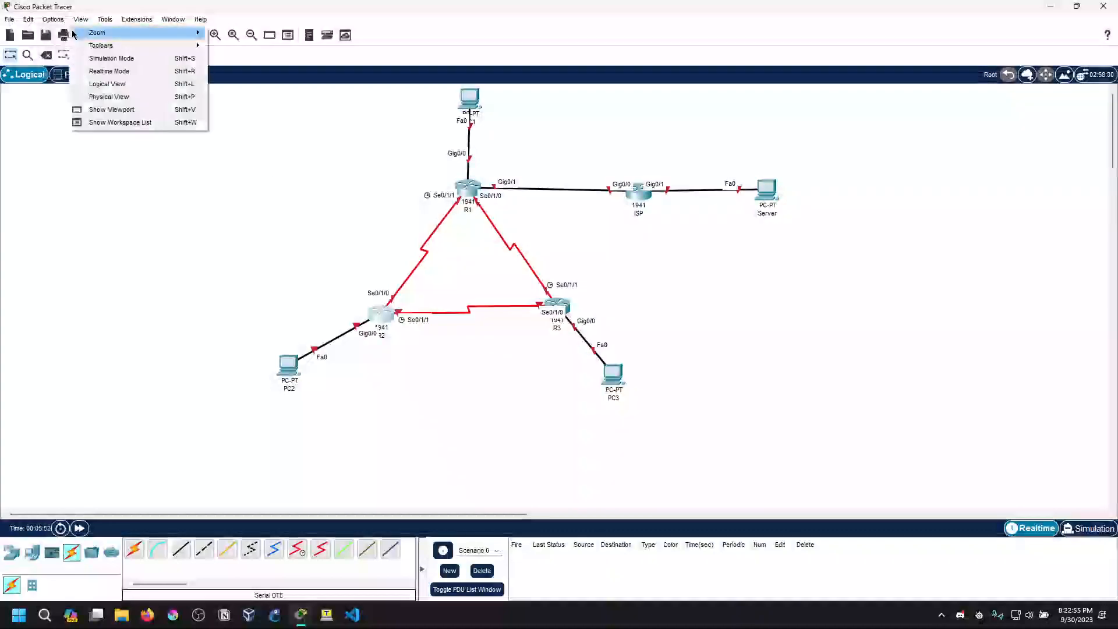
{"action": "left_click", "coordinate": [131, 34]}
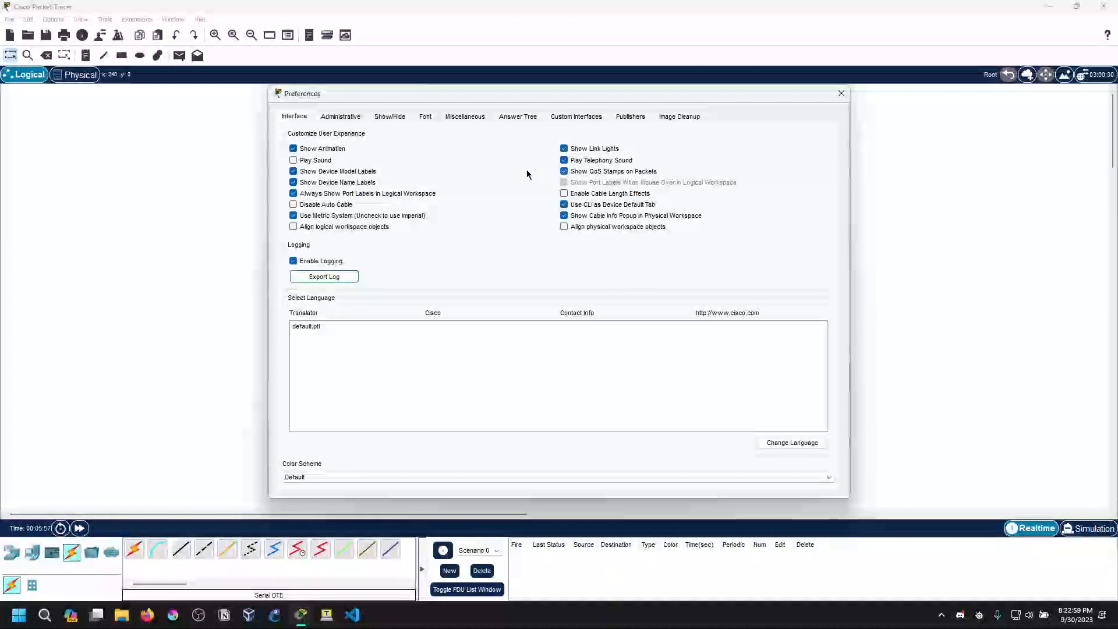
{"action": "left_click", "coordinate": [324, 194]}
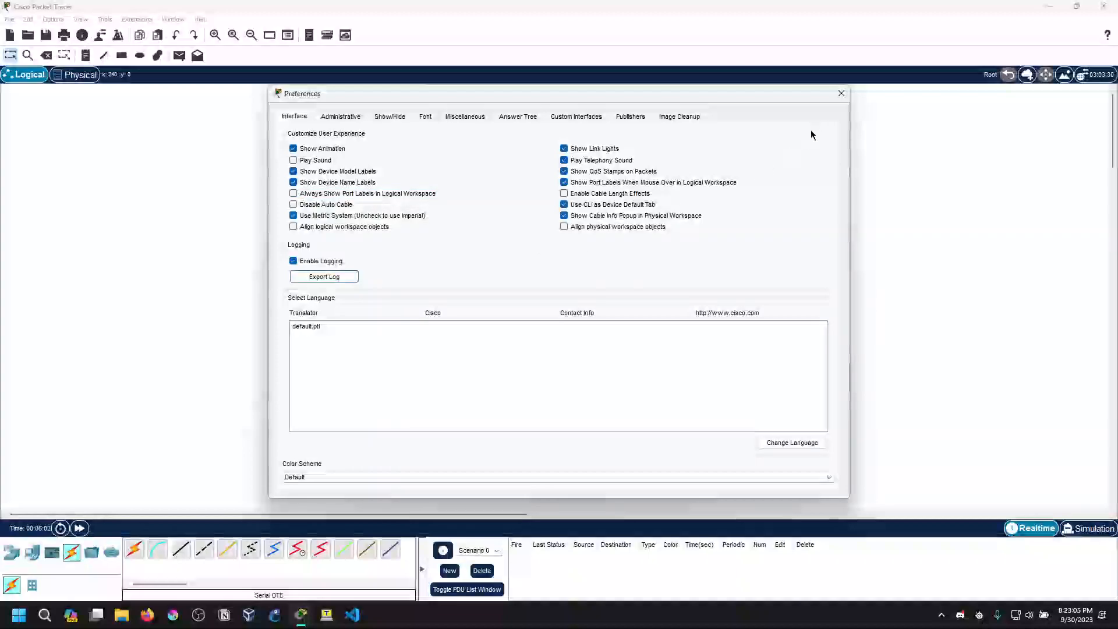
{"action": "left_click", "coordinate": [841, 93]}
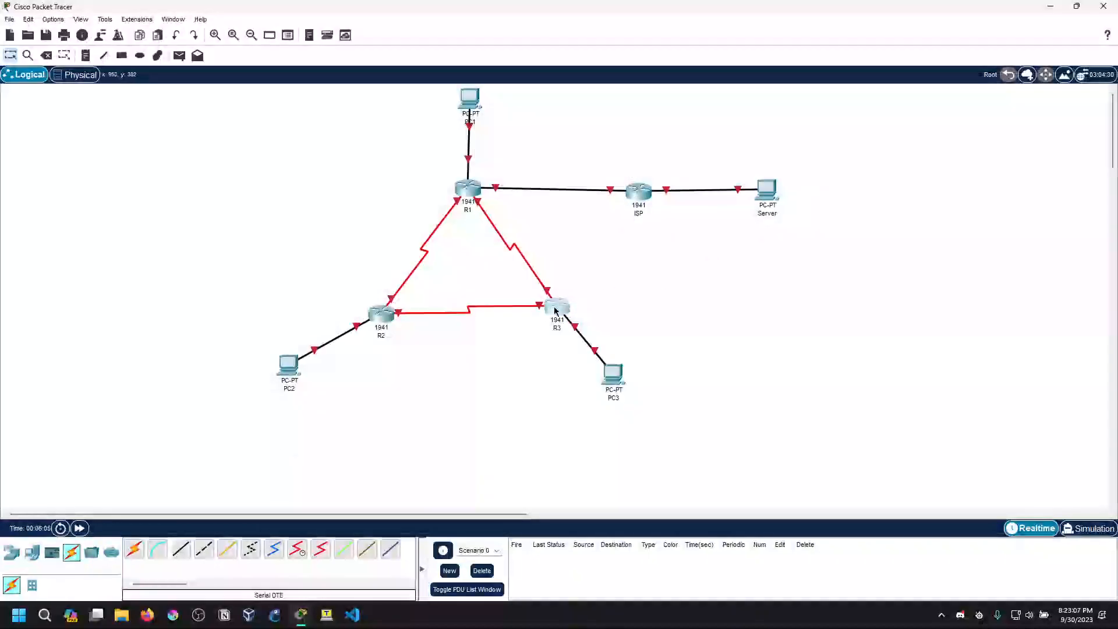
Nudge R3 and R2 slightly down to roughly the same level, and move ISP a little closer to R1
{"action": "left_click_drag", "start_coordinate": [555, 312], "coordinate": [556, 319]}
{"action": "left_click_drag", "start_coordinate": [381, 315], "coordinate": [381, 318]}
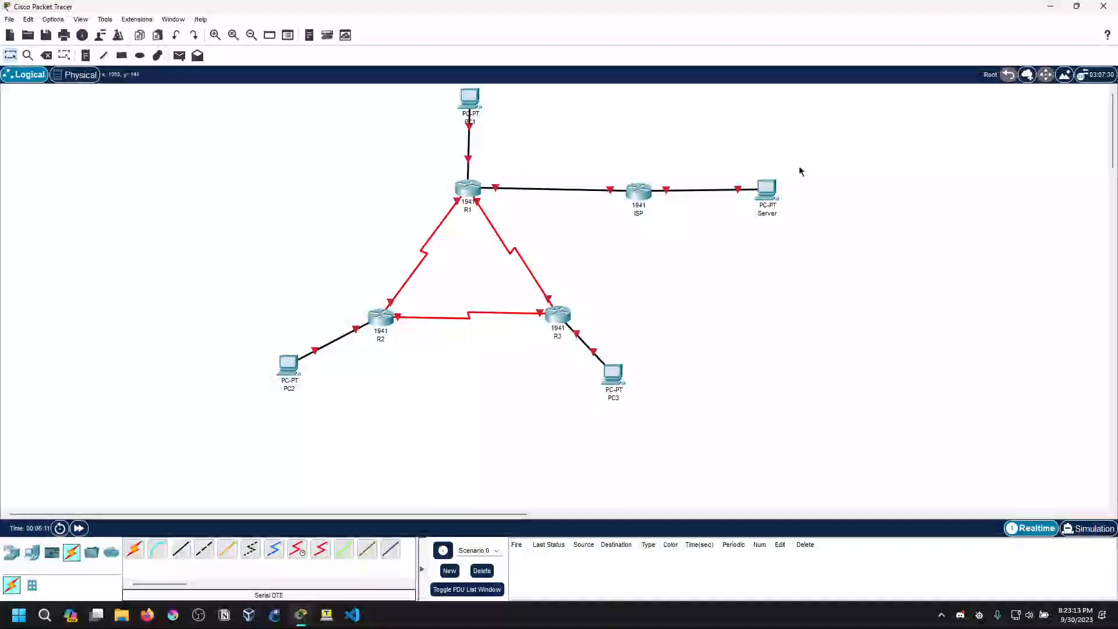
{"action": "left_click_drag", "start_coordinate": [642, 192], "coordinate": [623, 191]}
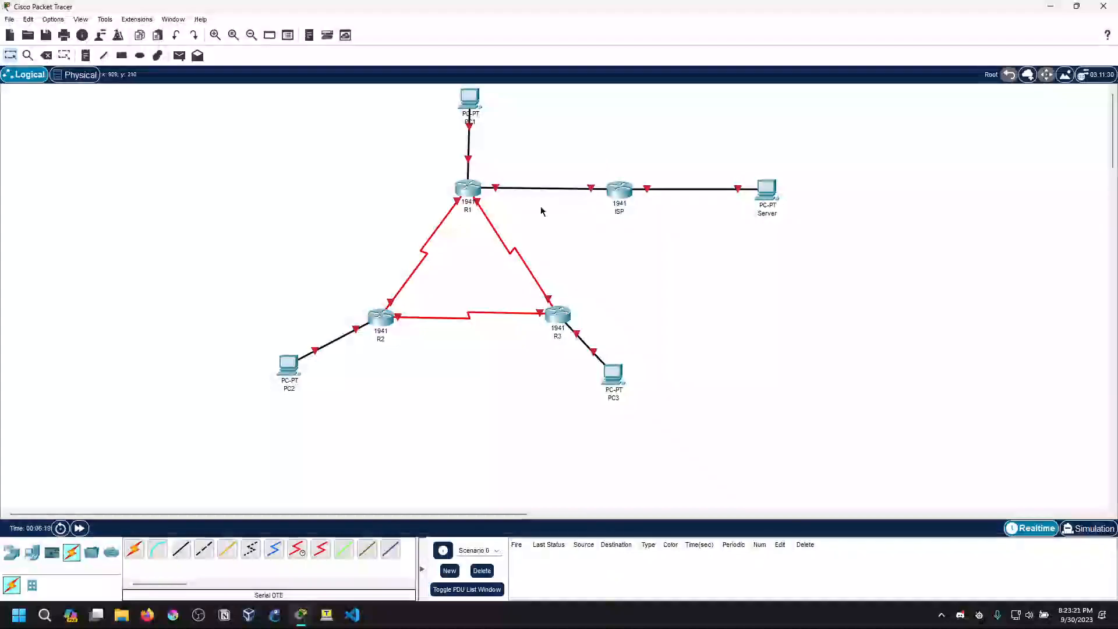
Toggle the preferences for mouse-over port labels and cable length effects, keeping only mouse-over port labels enabled, and close the preferences
{"action": "mouse_move", "coordinate": [476, 194]}
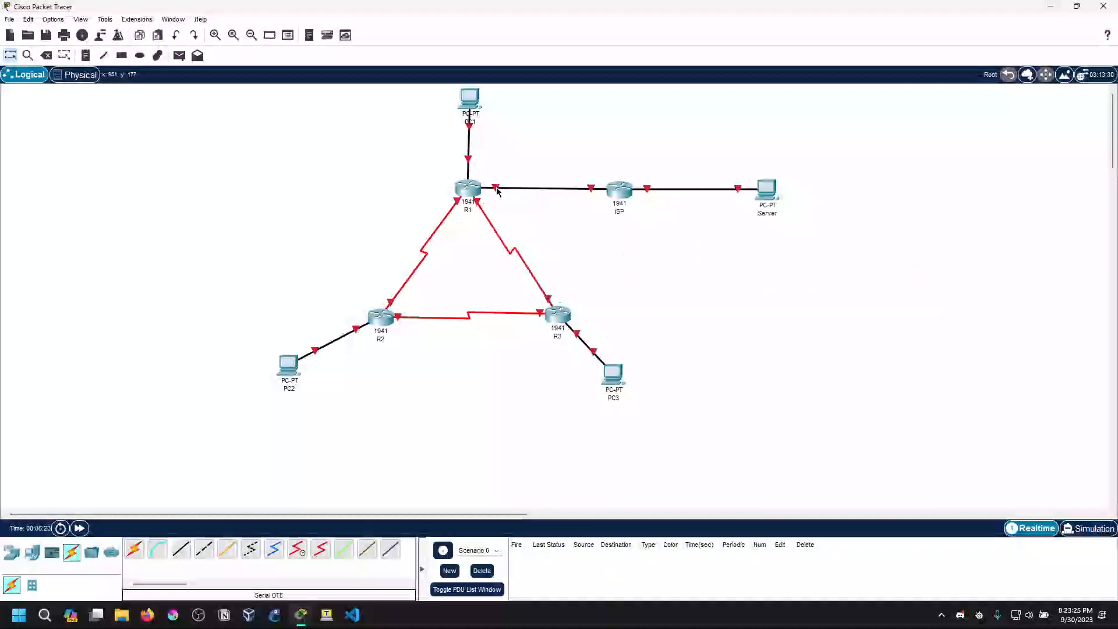
{"action": "left_click", "coordinate": [53, 19]}
{"action": "left_click", "coordinate": [64, 30]}
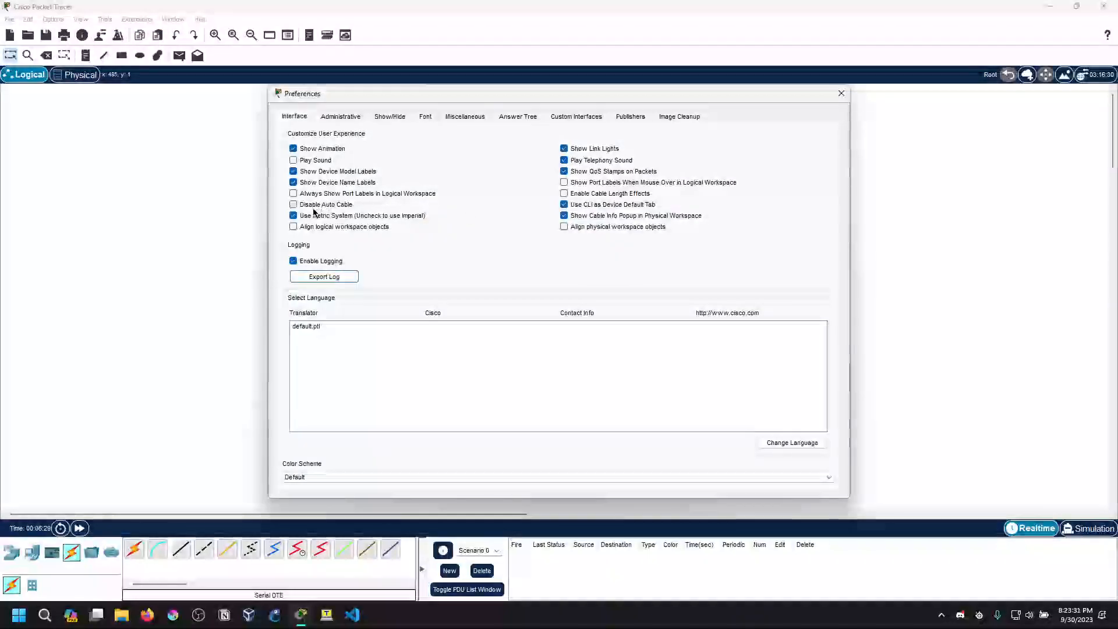
{"action": "left_click", "coordinate": [583, 186]}
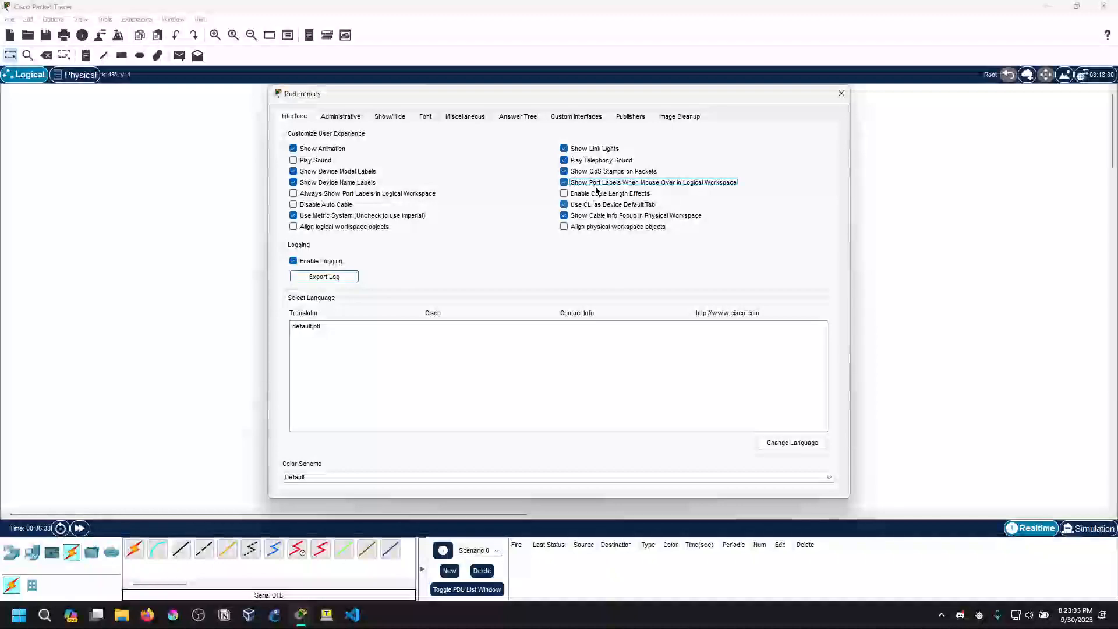
{"action": "left_click", "coordinate": [579, 196]}
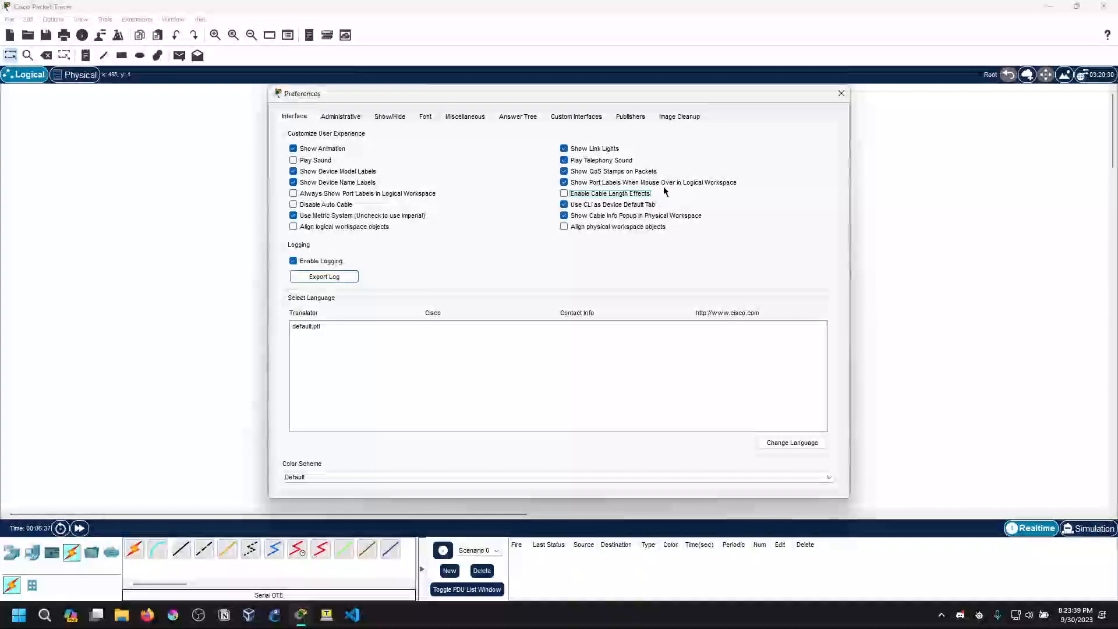
{"action": "left_click", "coordinate": [841, 93]}
{"action": "mouse_move", "coordinate": [591, 193]}
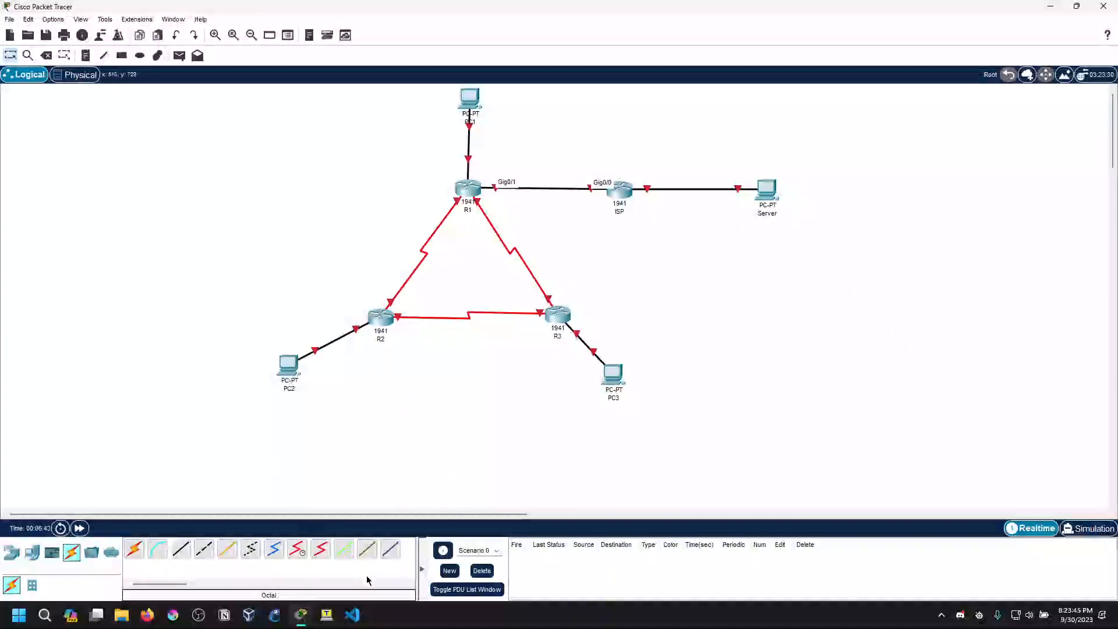
Restore the Packet Tracer window to a smaller size and enlarge it until the whole topology fits with free desktop space beside it
{"action": "left_click", "coordinate": [1076, 7]}
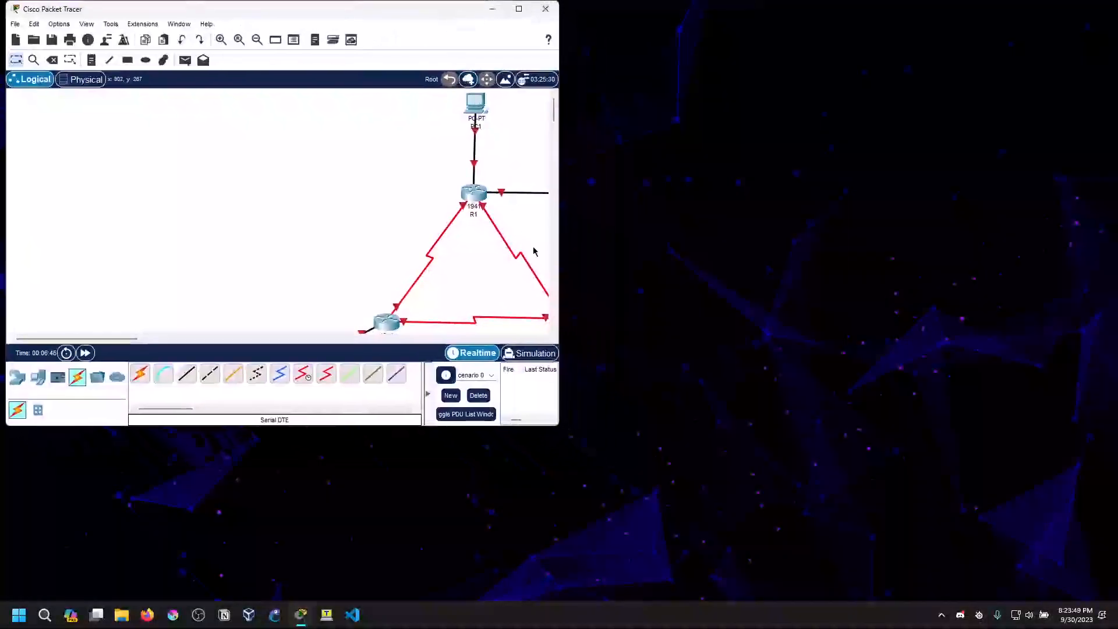
{"action": "left_click_drag", "start_coordinate": [559, 424], "coordinate": [794, 450]}
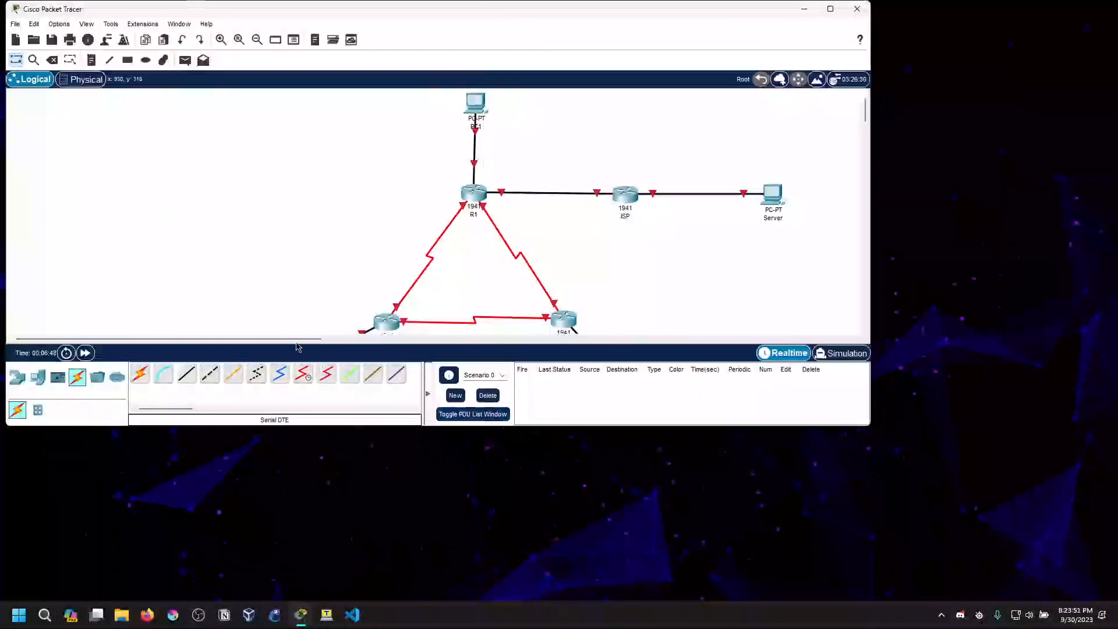
{"action": "scroll", "coordinate": [297, 343], "scroll_direction": "right", "scroll_amount": 5}
{"action": "left_click_drag", "start_coordinate": [366, 426], "coordinate": [363, 478]}
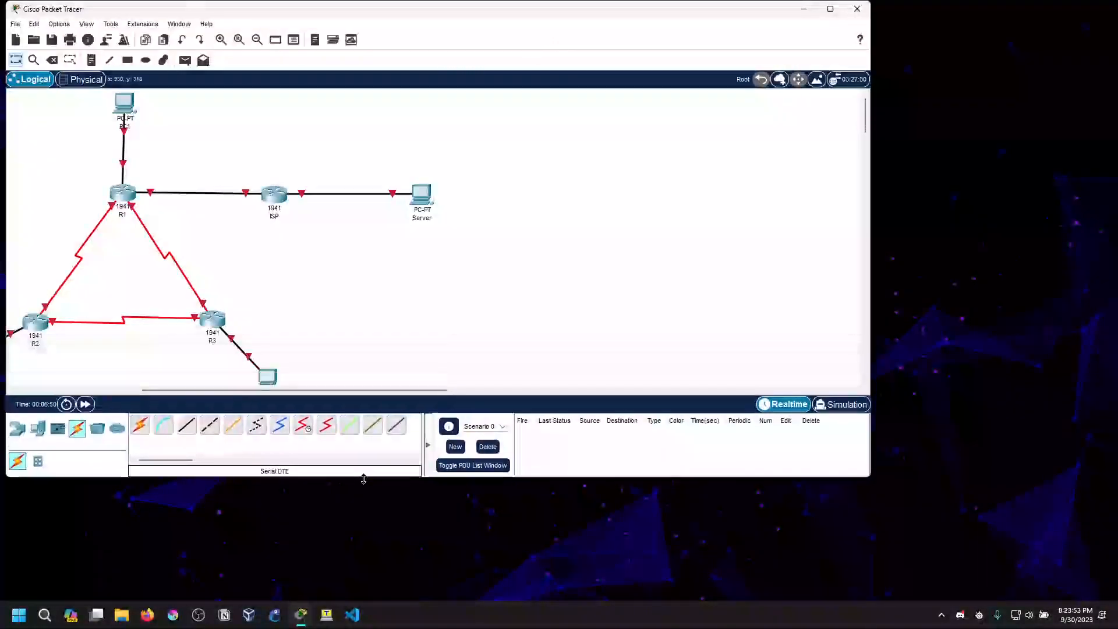
{"action": "left_click_drag", "start_coordinate": [295, 392], "coordinate": [258, 394]}
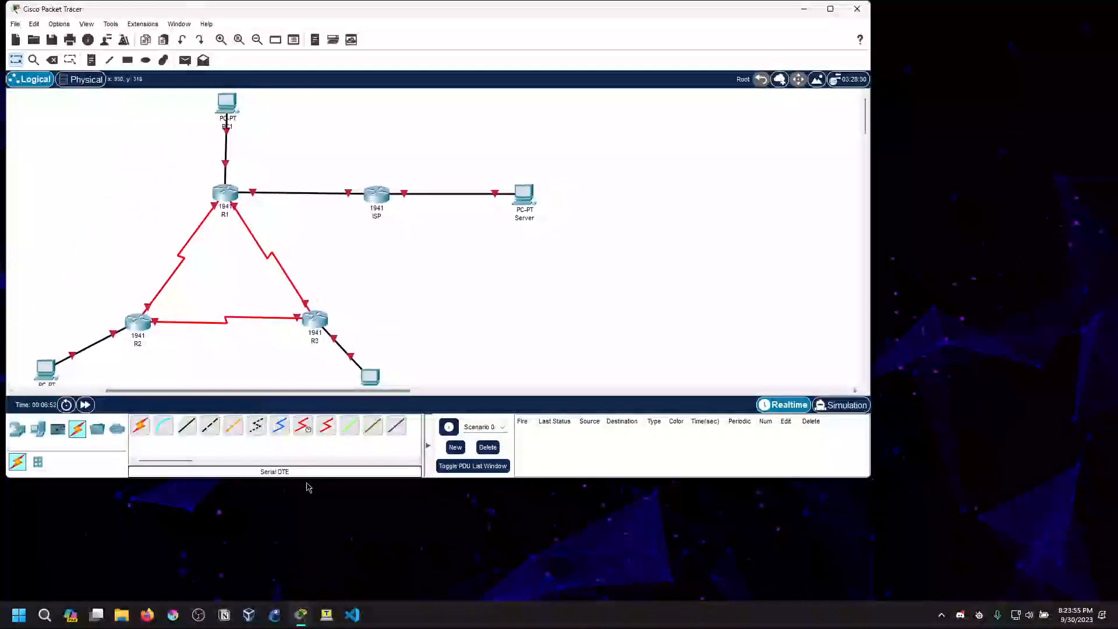
{"action": "left_click_drag", "start_coordinate": [308, 479], "coordinate": [309, 558]}
{"action": "left_click", "coordinate": [361, 579]}
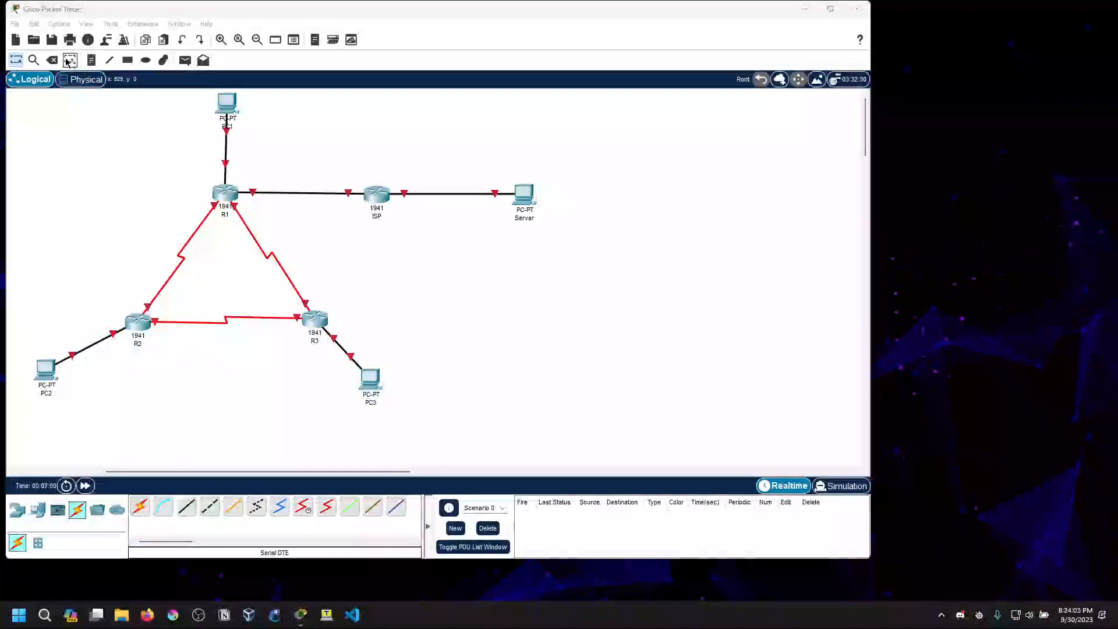
Add a note reading "62 Host" to the workspace and place it beside PC1
{"action": "left_click", "coordinate": [91, 60]}
{"action": "left_click", "coordinate": [260, 115]}
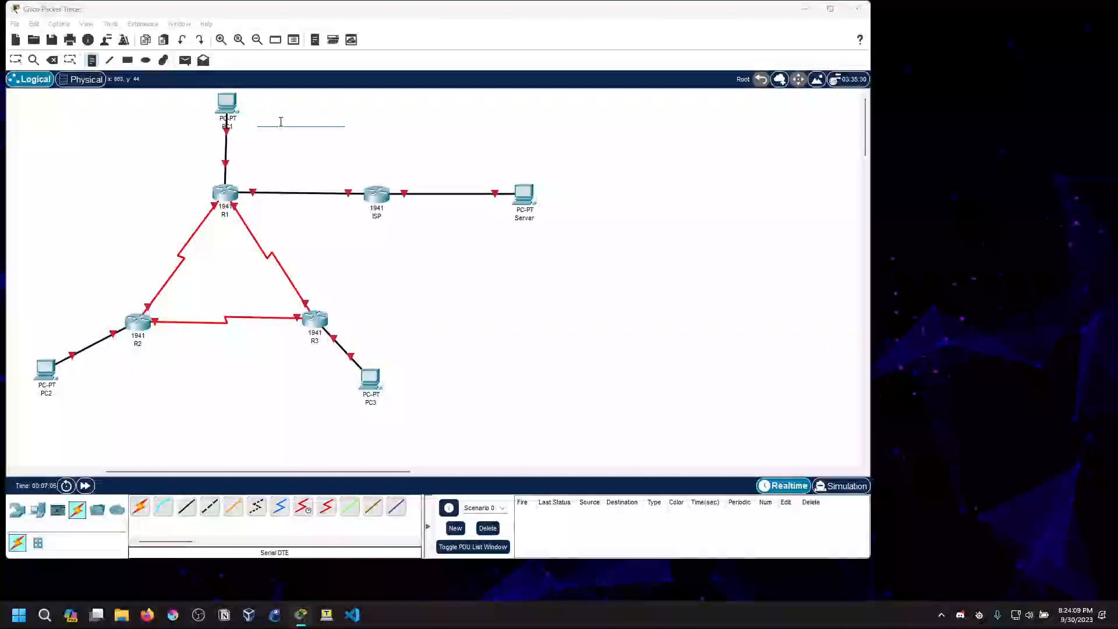
{"action": "type", "text": "62"}
{"action": "key", "text": "BackSpace"}
{"action": "type", "text": "Host"}
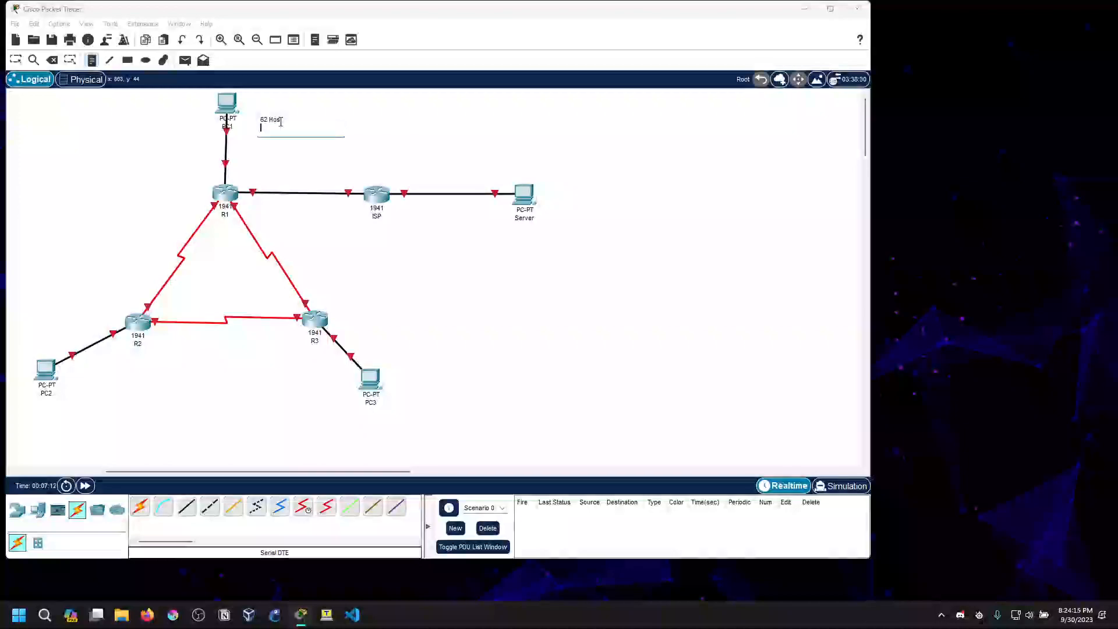
{"action": "left_click", "coordinate": [17, 60]}
{"action": "left_click_drag", "start_coordinate": [271, 119], "coordinate": [262, 108]}
Add a note reading "62 Host" and place it directly below PC2
{"action": "left_click", "coordinate": [90, 63]}
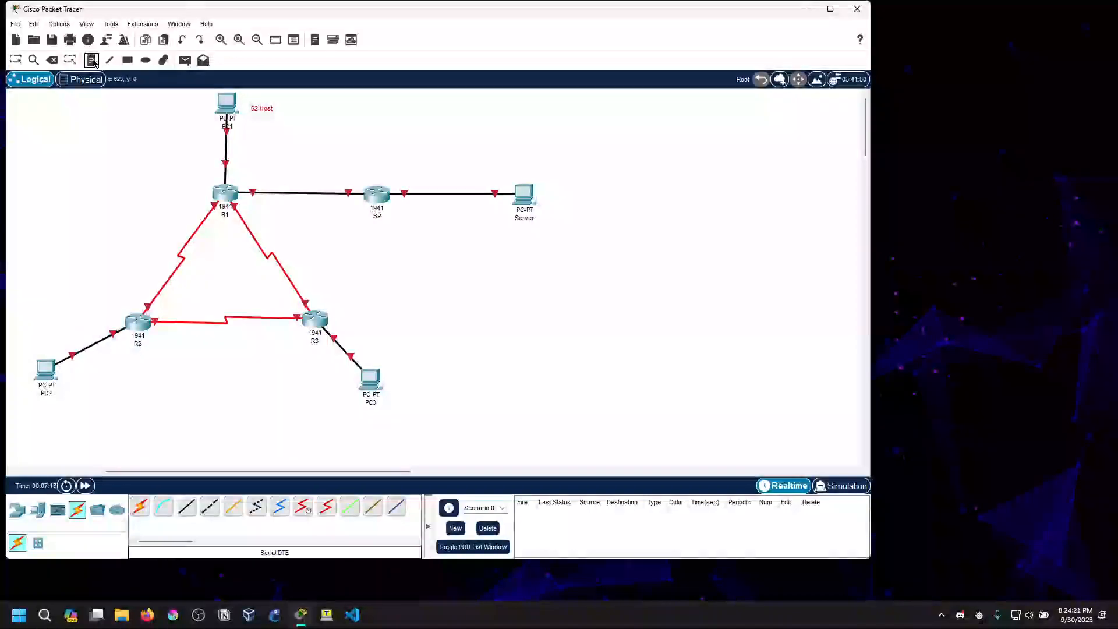
{"action": "left_click", "coordinate": [62, 406]}
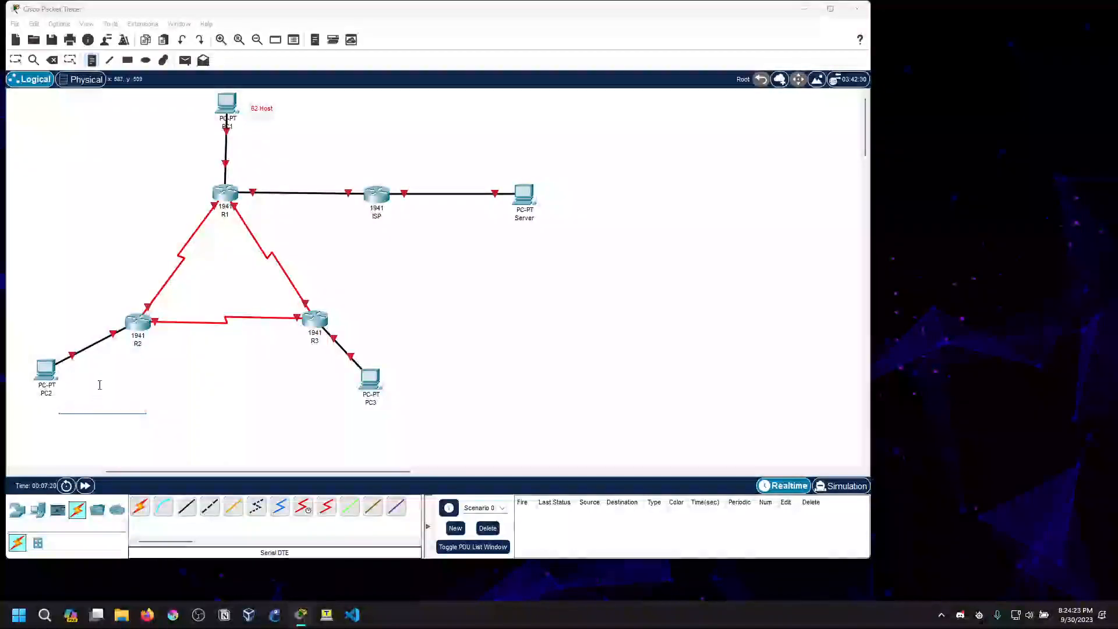
{"action": "type", "text": "62 Host"}
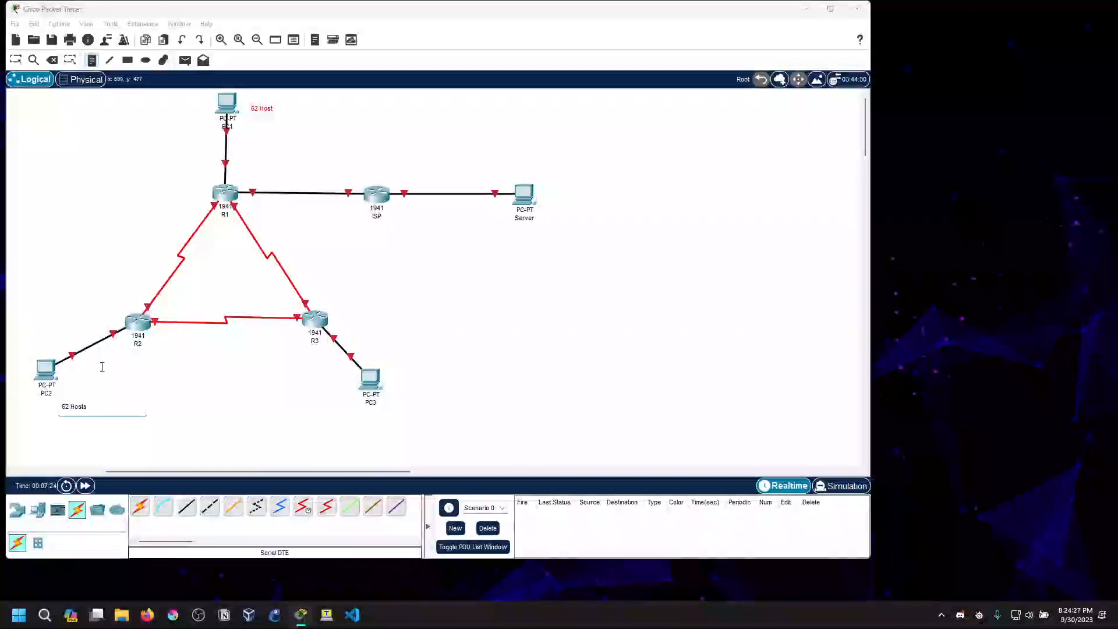
{"action": "key", "text": "Escape"}
{"action": "left_click", "coordinate": [74, 413]}
{"action": "left_click_drag", "start_coordinate": [75, 413], "coordinate": [46, 416]}
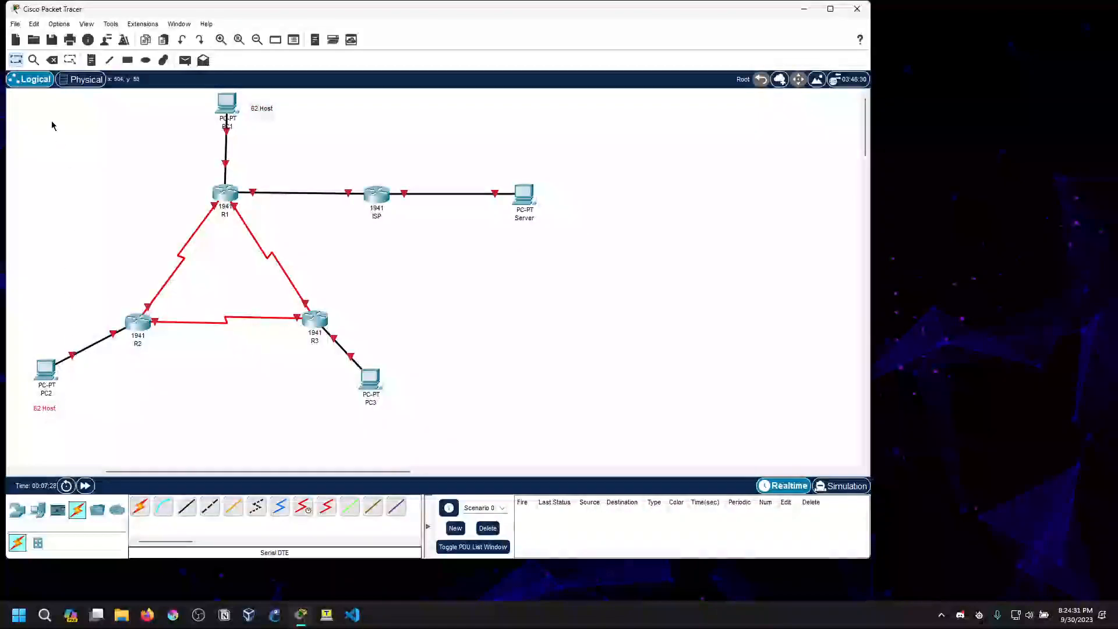
Add a note reading "62 Host" below PC3 and move the PC1 and PC3 notes closer to their PCs
{"action": "left_click", "coordinate": [362, 427]}
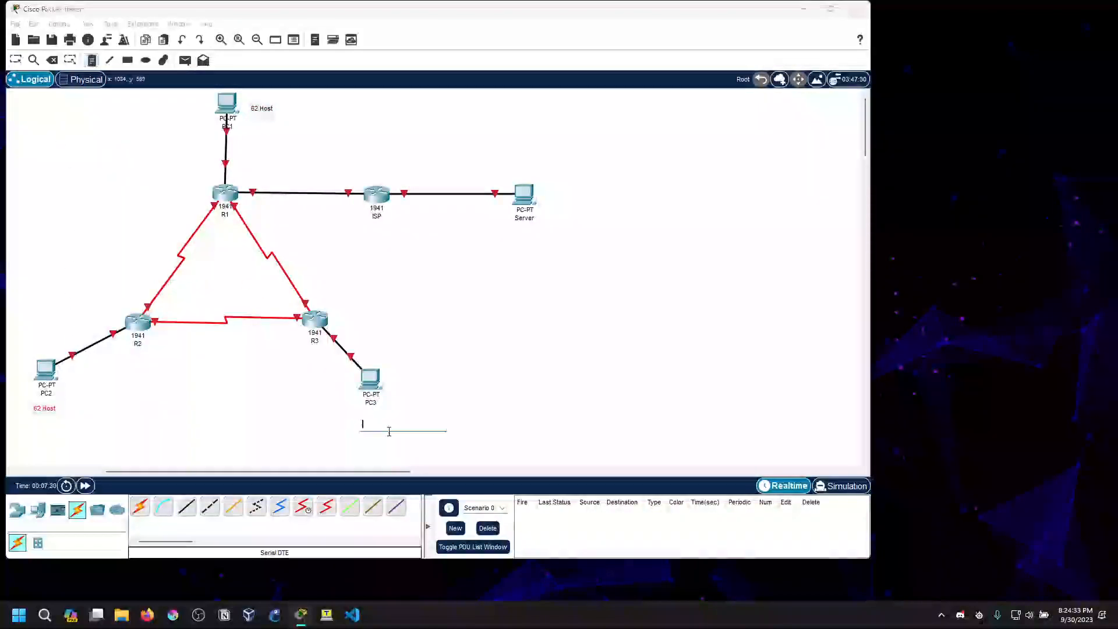
{"action": "type", "text": "host"}
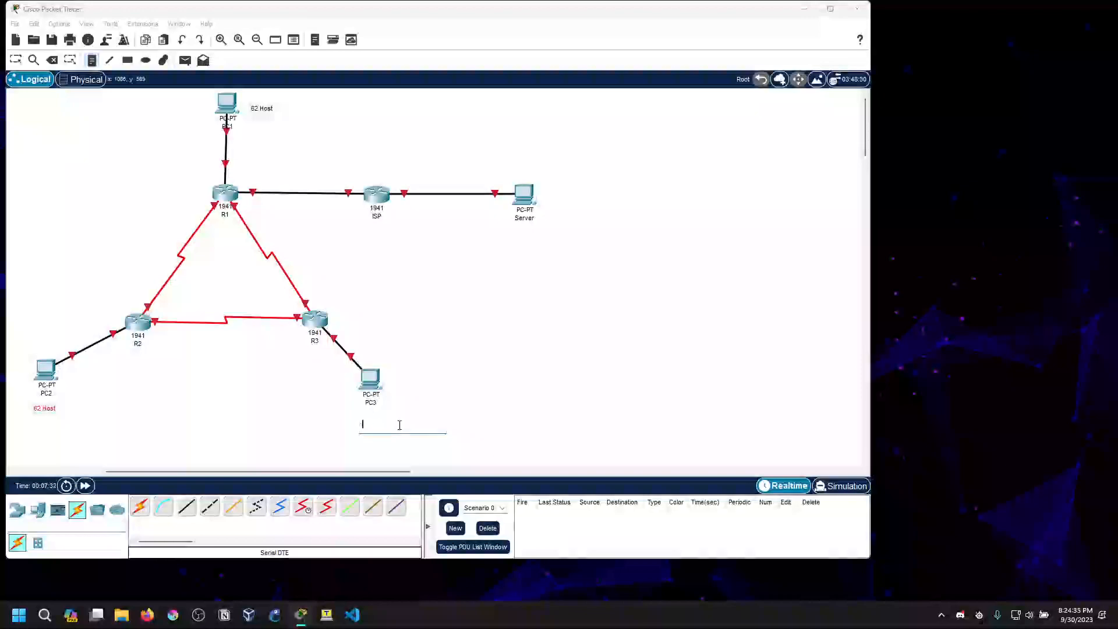
{"action": "type", "text": "62 Host"}
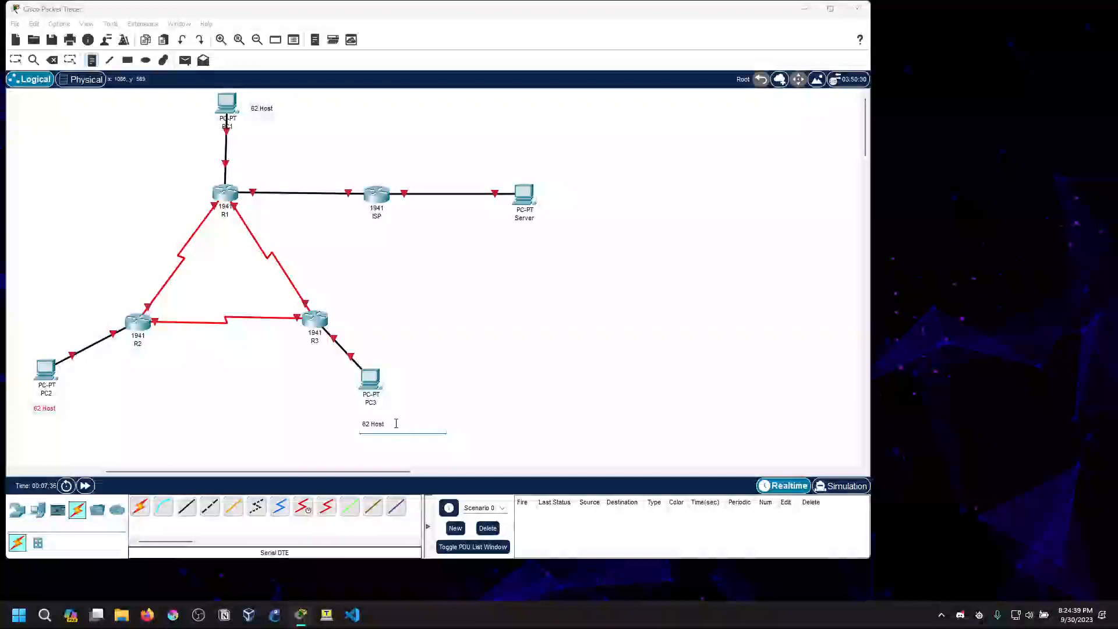
{"action": "left_click", "coordinate": [52, 60]}
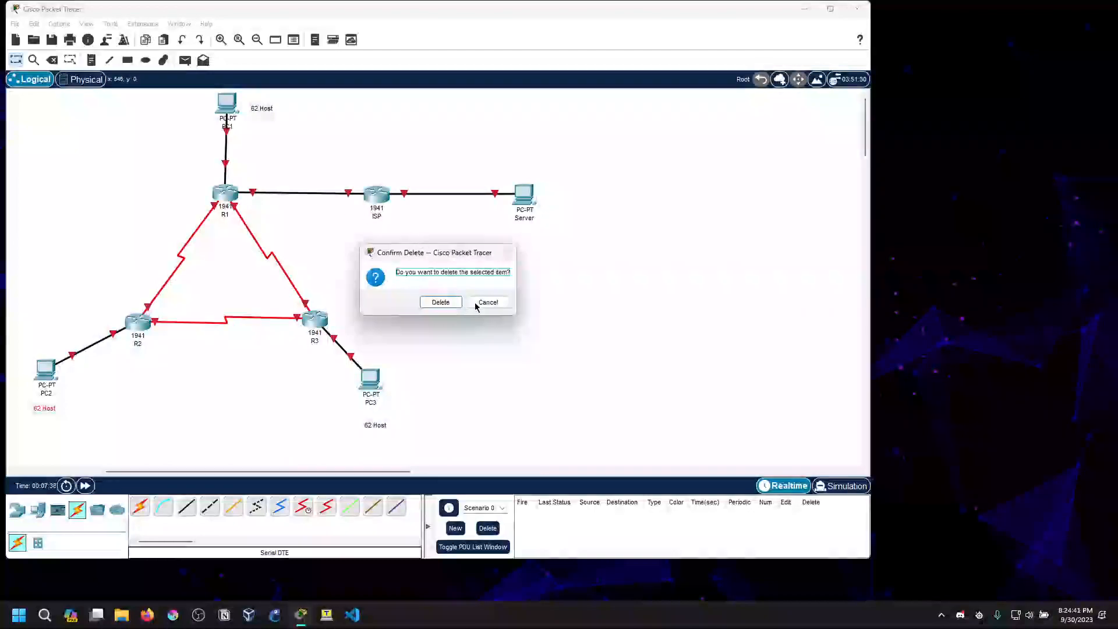
{"action": "left_click", "coordinate": [473, 307]}
{"action": "left_click_drag", "start_coordinate": [382, 435], "coordinate": [375, 427]}
{"action": "left_click", "coordinate": [46, 410]}
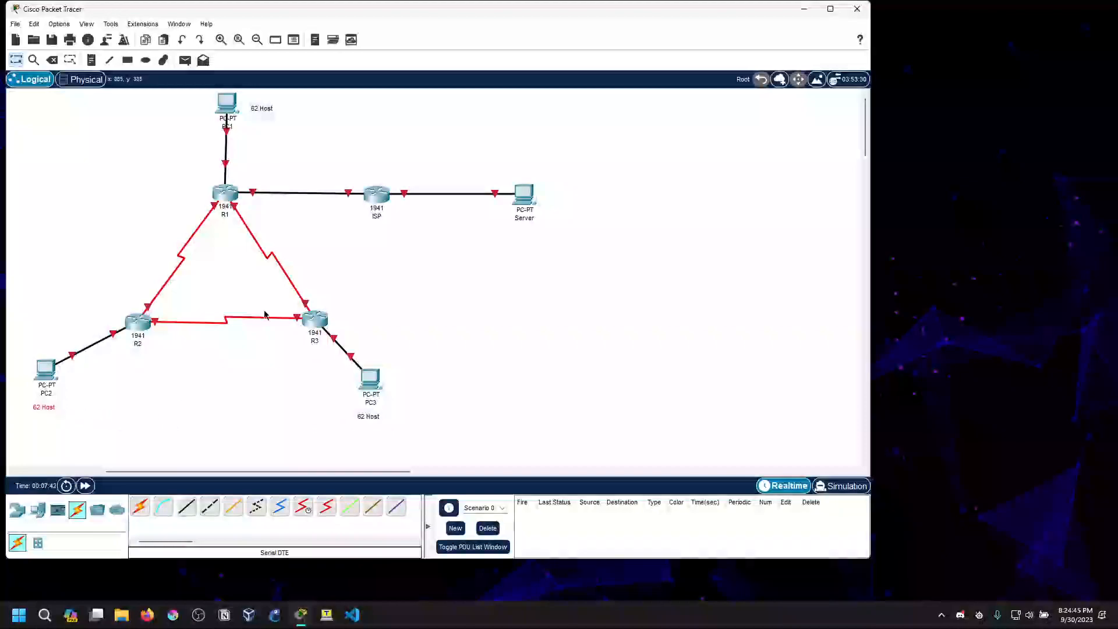
{"action": "left_click_drag", "start_coordinate": [261, 108], "coordinate": [256, 105]}
Switch to the Notepad outline and mark the "Basic OSPF Topology" item with "!!!" at its end
{"action": "left_click", "coordinate": [265, 599]}
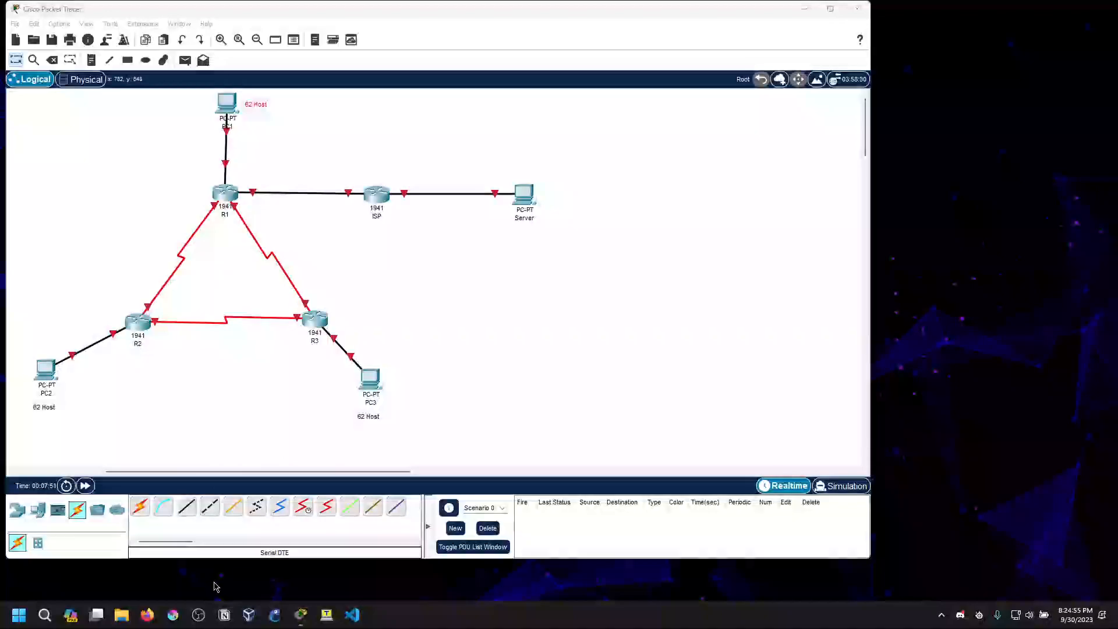
{"action": "key", "text": "ctrl+super+Left"}
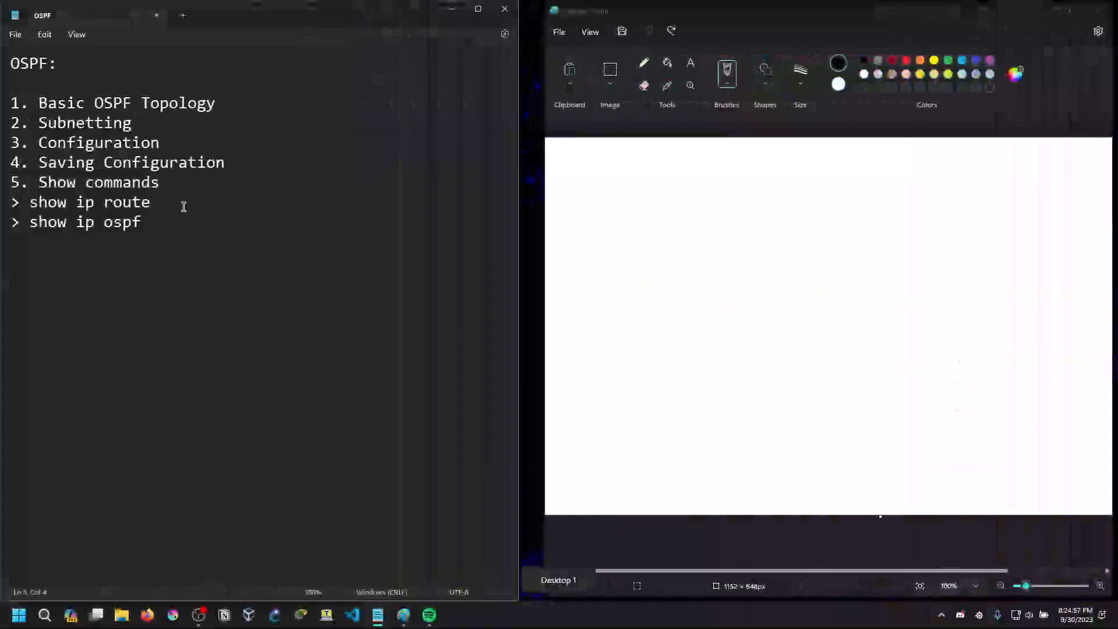
{"action": "left_click", "coordinate": [236, 107]}
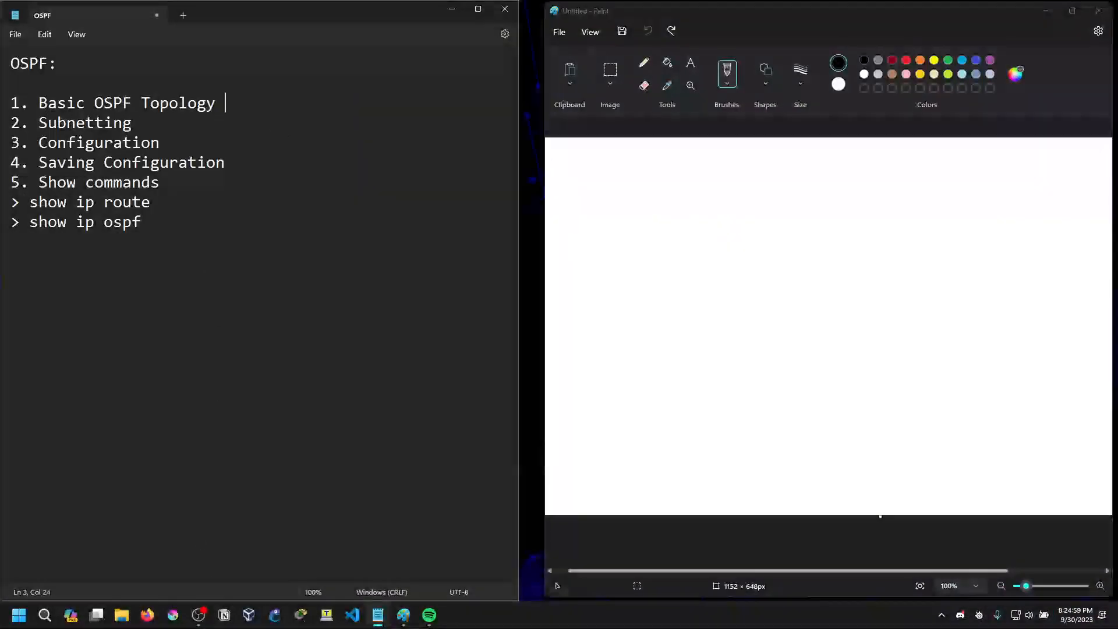
{"action": "type", "text": "><"}
{"action": "key", "text": "Down"}
{"action": "left_click", "coordinate": [267, 105]}
{"action": "key", "text": "BackSpace"}
{"action": "key", "text": "BackSpace"}
{"action": "type", "text": "!!!"}
{"action": "left_click", "coordinate": [128, 123]}
Handwrite 192.168.1.0/24 on the Paint canvas and bracket the first three octets as network and the last as host
{"action": "mouse_move", "coordinate": [573, 159]}
{"action": "left_mouse_down"}
{"action": "mouse_move", "coordinate": [574, 183]}
{"action": "mouse_move", "coordinate": [585, 172]}
{"action": "mouse_move", "coordinate": [598, 188]}
{"action": "mouse_move", "coordinate": [659, 169]}
{"action": "left_mouse_up"}
{"action": "left_click", "coordinate": [631, 179]}
{"action": "mouse_move", "coordinate": [680, 165]}
{"action": "left_mouse_down"}
{"action": "mouse_move", "coordinate": [685, 179]}
{"action": "mouse_move", "coordinate": [683, 169]}
{"action": "mouse_move", "coordinate": [764, 181]}
{"action": "mouse_move", "coordinate": [769, 156]}
{"action": "mouse_move", "coordinate": [782, 185]}
{"action": "mouse_move", "coordinate": [808, 171]}
{"action": "mouse_move", "coordinate": [822, 186]}
{"action": "mouse_move", "coordinate": [839, 175]}
{"action": "mouse_move", "coordinate": [835, 185]}
{"action": "left_mouse_up"}
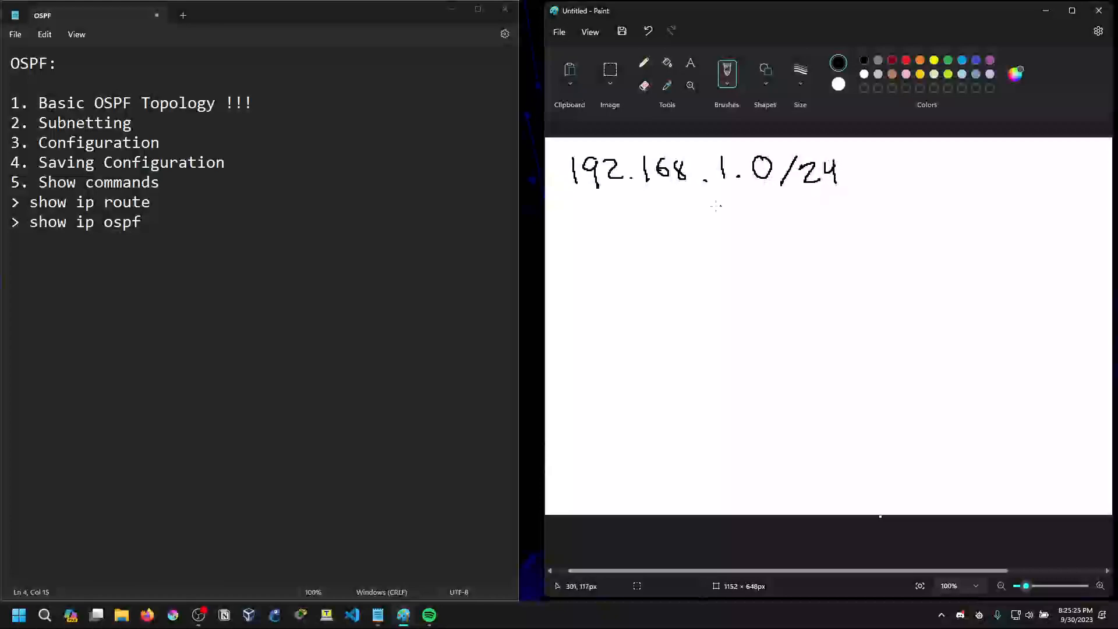
{"action": "mouse_move", "coordinate": [565, 186]}
{"action": "left_mouse_down"}
{"action": "mouse_move", "coordinate": [570, 200]}
{"action": "mouse_move", "coordinate": [707, 201]}
{"action": "mouse_move", "coordinate": [732, 183]}
{"action": "left_mouse_up"}
{"action": "mouse_move", "coordinate": [606, 213]}
{"action": "left_mouse_down"}
{"action": "mouse_move", "coordinate": [710, 215]}
{"action": "mouse_move", "coordinate": [771, 198]}
{"action": "mouse_move", "coordinate": [773, 185]}
{"action": "mouse_move", "coordinate": [761, 223]}
{"action": "mouse_move", "coordinate": [779, 217]}
{"action": "left_mouse_up"}
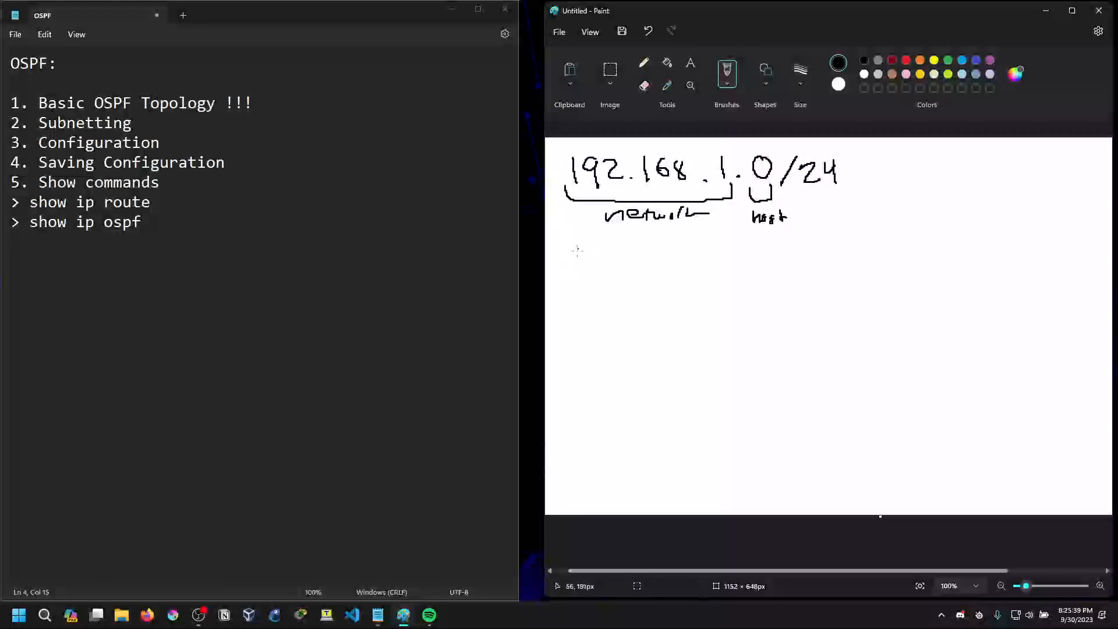
{"action": "mouse_move", "coordinate": [559, 246]}
{"action": "left_mouse_down"}
{"action": "mouse_move", "coordinate": [559, 267]}
{"action": "mouse_move", "coordinate": [580, 266]}
{"action": "mouse_move", "coordinate": [591, 250]}
{"action": "mouse_move", "coordinate": [612, 256]}
{"action": "left_mouse_up"}
{"action": "left_click_drag", "start_coordinate": [629, 248], "coordinate": [643, 257]}
{"action": "mouse_move", "coordinate": [641, 249]}
{"action": "left_mouse_down"}
{"action": "mouse_move", "coordinate": [641, 265]}
{"action": "mouse_move", "coordinate": [670, 252]}
{"action": "mouse_move", "coordinate": [664, 266]}
{"action": "mouse_move", "coordinate": [716, 266]}
{"action": "left_mouse_up"}
{"action": "mouse_move", "coordinate": [732, 251]}
{"action": "left_mouse_down"}
{"action": "mouse_move", "coordinate": [725, 262]}
{"action": "mouse_move", "coordinate": [775, 249]}
{"action": "mouse_move", "coordinate": [852, 262]}
{"action": "left_mouse_up"}
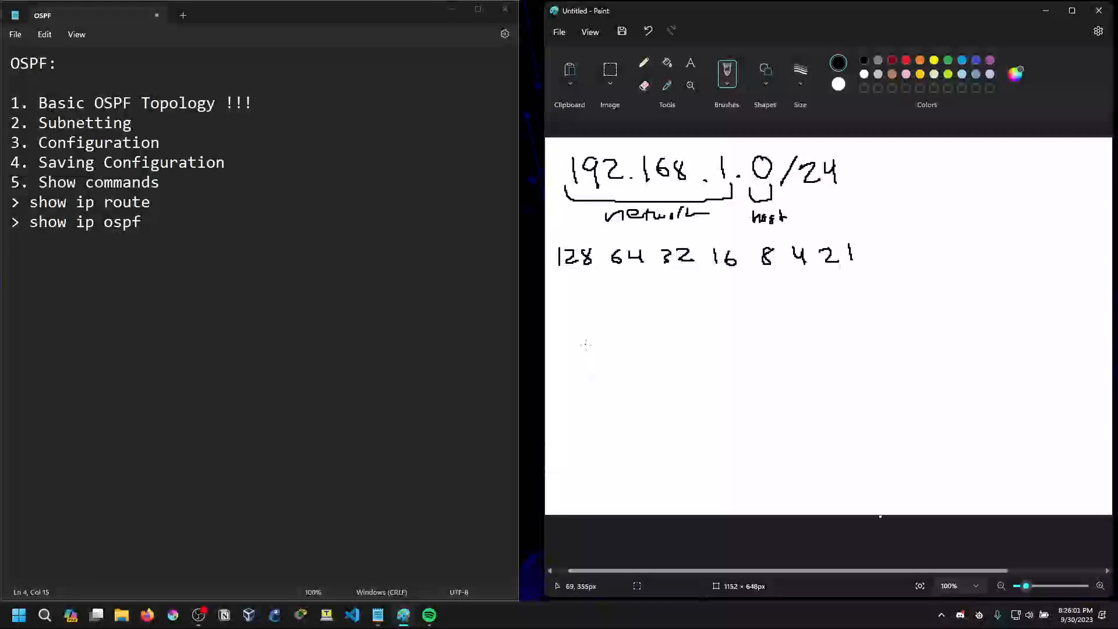
{"action": "mouse_move", "coordinate": [617, 318]}
{"action": "left_mouse_down"}
{"action": "mouse_move", "coordinate": [612, 339]}
{"action": "mouse_move", "coordinate": [622, 319]}
{"action": "mouse_move", "coordinate": [745, 329]}
{"action": "mouse_move", "coordinate": [737, 314]}
{"action": "left_mouse_up"}
{"action": "mouse_move", "coordinate": [765, 318]}
{"action": "left_mouse_down"}
{"action": "mouse_move", "coordinate": [756, 331]}
{"action": "mouse_move", "coordinate": [768, 318]}
{"action": "mouse_move", "coordinate": [815, 329]}
{"action": "mouse_move", "coordinate": [828, 314]}
{"action": "left_mouse_up"}
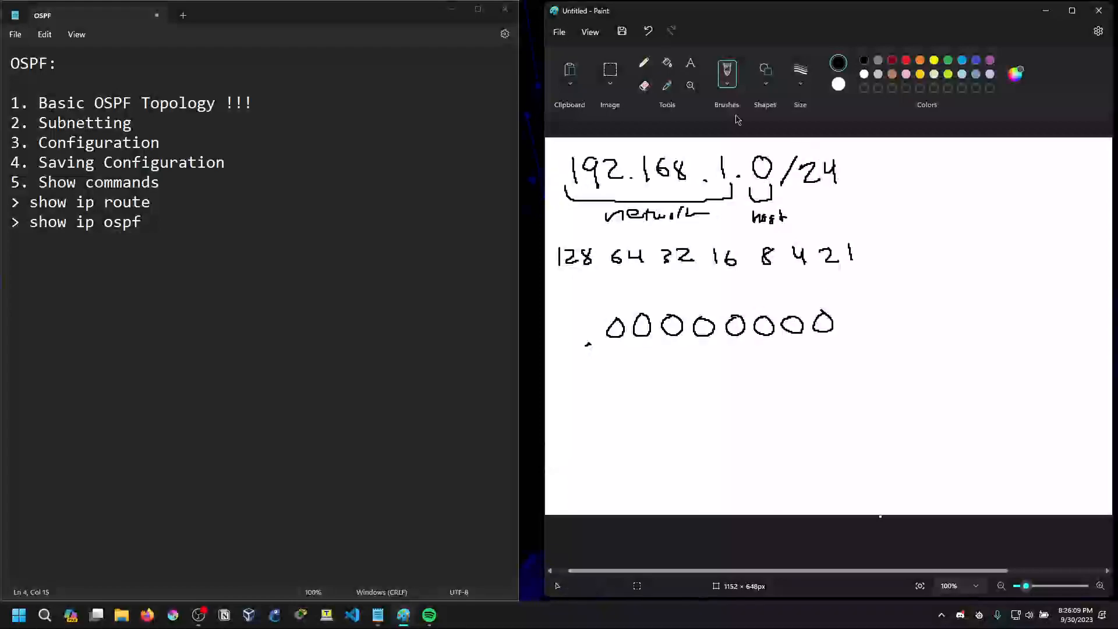
{"action": "left_click", "coordinate": [648, 31]}
{"action": "left_click", "coordinate": [648, 31]}
{"action": "left_click", "coordinate": [649, 31]}
{"action": "left_click", "coordinate": [648, 30]}
{"action": "left_click", "coordinate": [648, 31]}
{"action": "left_click", "coordinate": [648, 31]}
{"action": "left_click", "coordinate": [649, 31]}
{"action": "left_click", "coordinate": [648, 31]}
{"action": "left_click", "coordinate": [649, 31]}
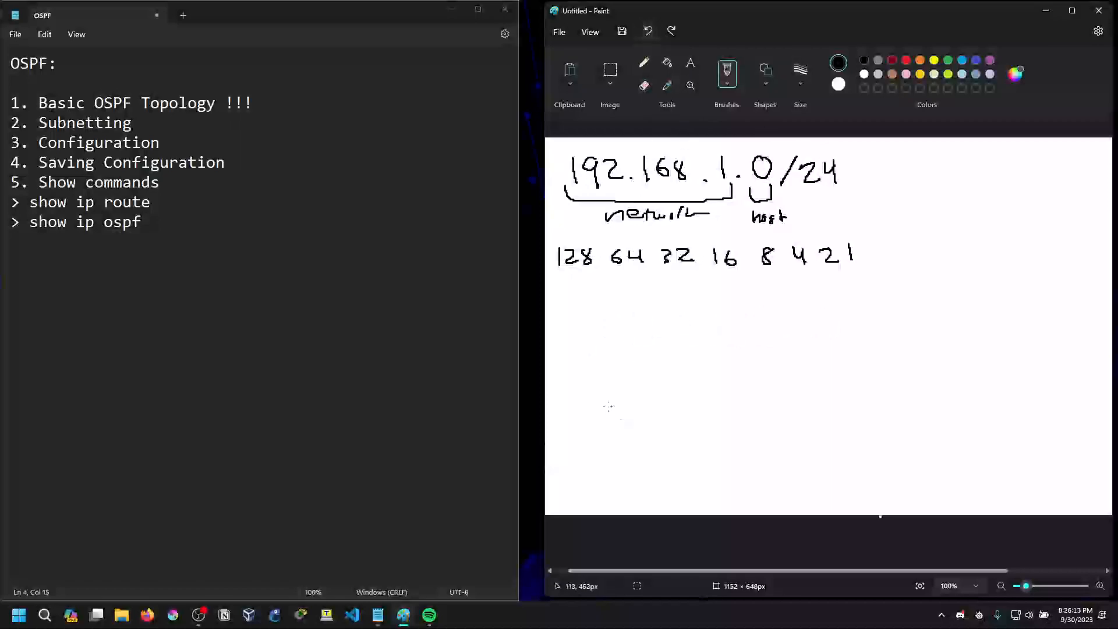
Draw a dot followed by eight zeros in a row well below the place values, representing the last octet
{"action": "left_click", "coordinate": [582, 404]}
{"action": "mouse_move", "coordinate": [605, 380]}
{"action": "left_mouse_down"}
{"action": "mouse_move", "coordinate": [597, 399]}
{"action": "mouse_move", "coordinate": [607, 382]}
{"action": "mouse_move", "coordinate": [656, 398]}
{"action": "mouse_move", "coordinate": [670, 381]}
{"action": "left_mouse_up"}
{"action": "mouse_move", "coordinate": [701, 379]}
{"action": "left_mouse_down"}
{"action": "mouse_move", "coordinate": [692, 386]}
{"action": "mouse_move", "coordinate": [740, 376]}
{"action": "left_mouse_up"}
{"action": "mouse_move", "coordinate": [768, 375]}
{"action": "left_mouse_down"}
{"action": "mouse_move", "coordinate": [771, 392]}
{"action": "mouse_move", "coordinate": [767, 376]}
{"action": "left_mouse_up"}
{"action": "mouse_move", "coordinate": [799, 379]}
{"action": "left_mouse_down"}
{"action": "mouse_move", "coordinate": [790, 376]}
{"action": "mouse_move", "coordinate": [829, 378]}
{"action": "left_mouse_up"}
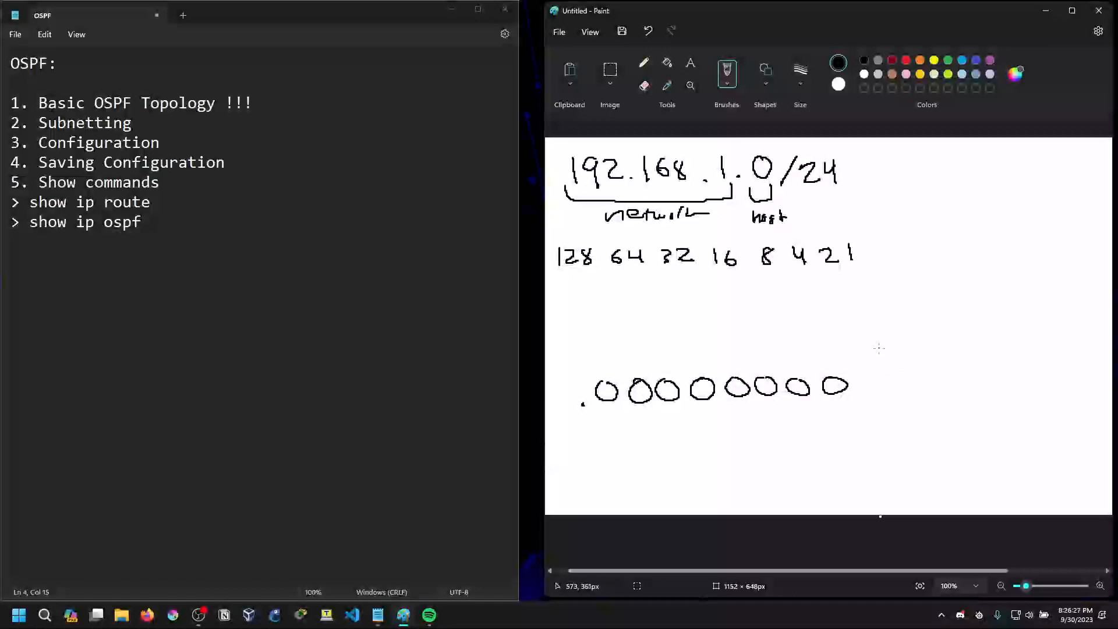
Check the host notes in the Packet Tracer topology and handwrite the formula 2^n - 2 beside the network address in Paint
{"action": "left_click", "coordinate": [537, 568]}
{"action": "key", "text": "ctrl+super+Right"}
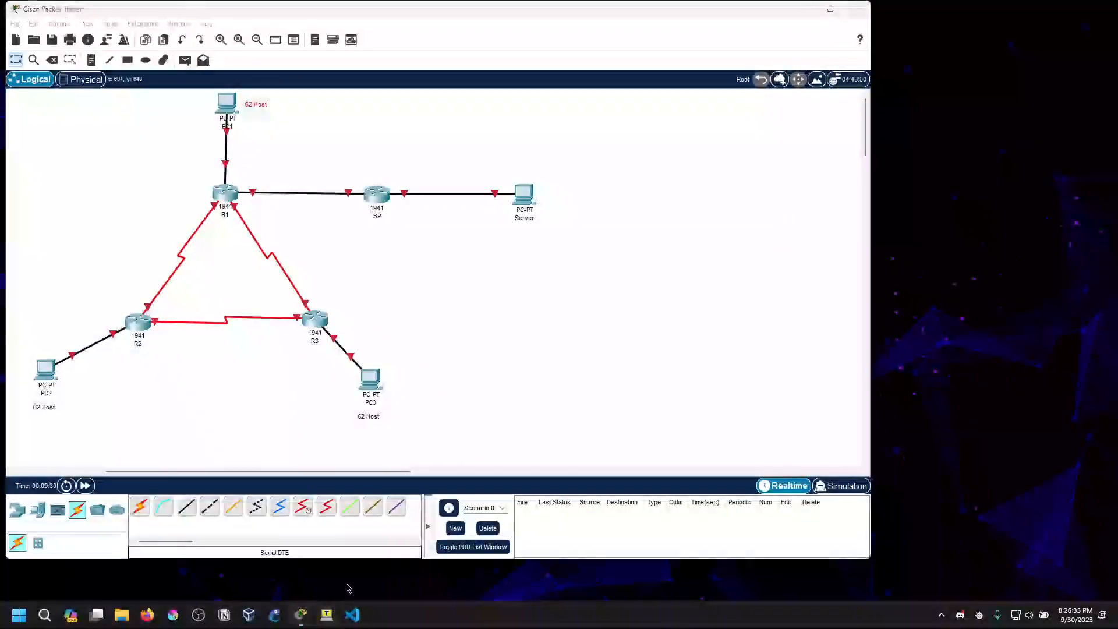
{"action": "key", "text": "ctrl+super+Left"}
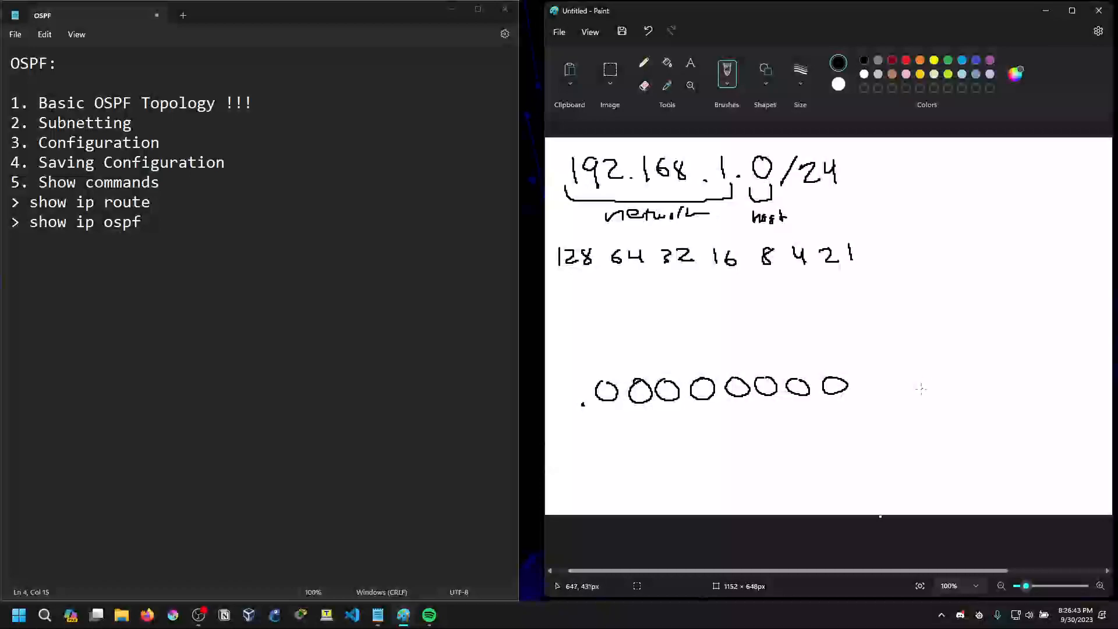
{"action": "mouse_move", "coordinate": [900, 175]}
{"action": "left_mouse_down"}
{"action": "mouse_move", "coordinate": [928, 196]}
{"action": "mouse_move", "coordinate": [935, 164]}
{"action": "mouse_move", "coordinate": [940, 174]}
{"action": "mouse_move", "coordinate": [948, 161]}
{"action": "mouse_move", "coordinate": [984, 196]}
{"action": "left_mouse_up"}
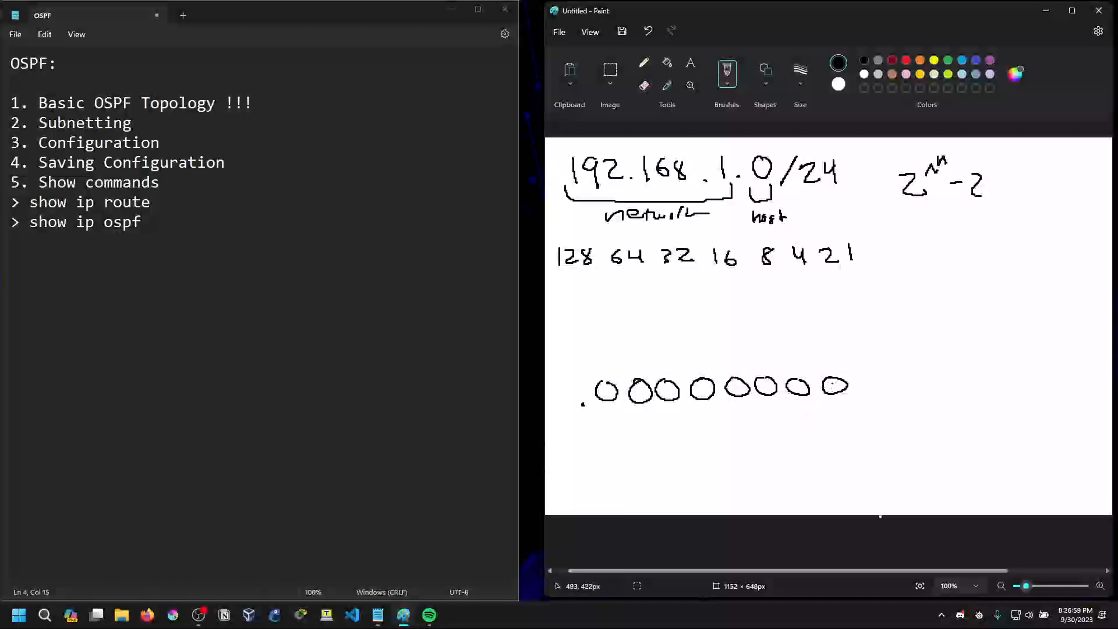
Open Calculator and calculate 2 to the power of 4
{"action": "left_click", "coordinate": [45, 615]}
{"action": "type", "text": "calc"}
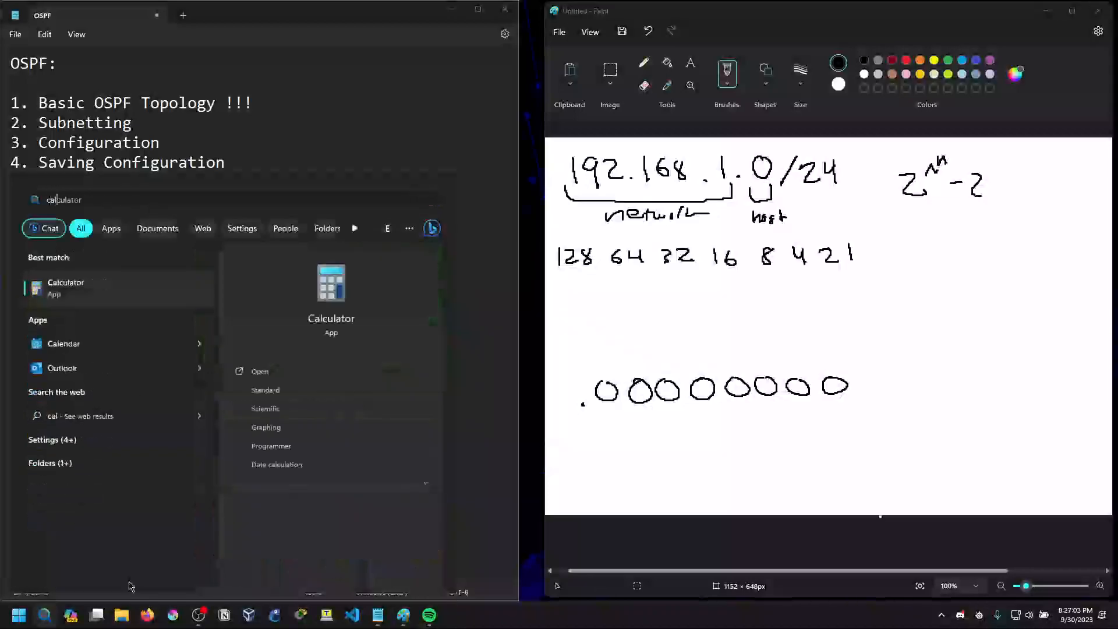
{"action": "key", "text": "Return"}
{"action": "left_click", "coordinate": [152, 329]}
{"action": "left_click", "coordinate": [63, 288]}
{"action": "left_click", "coordinate": [107, 308]}
{"action": "left_click", "coordinate": [241, 349]}
{"action": "double_click", "coordinate": [246, 142]}
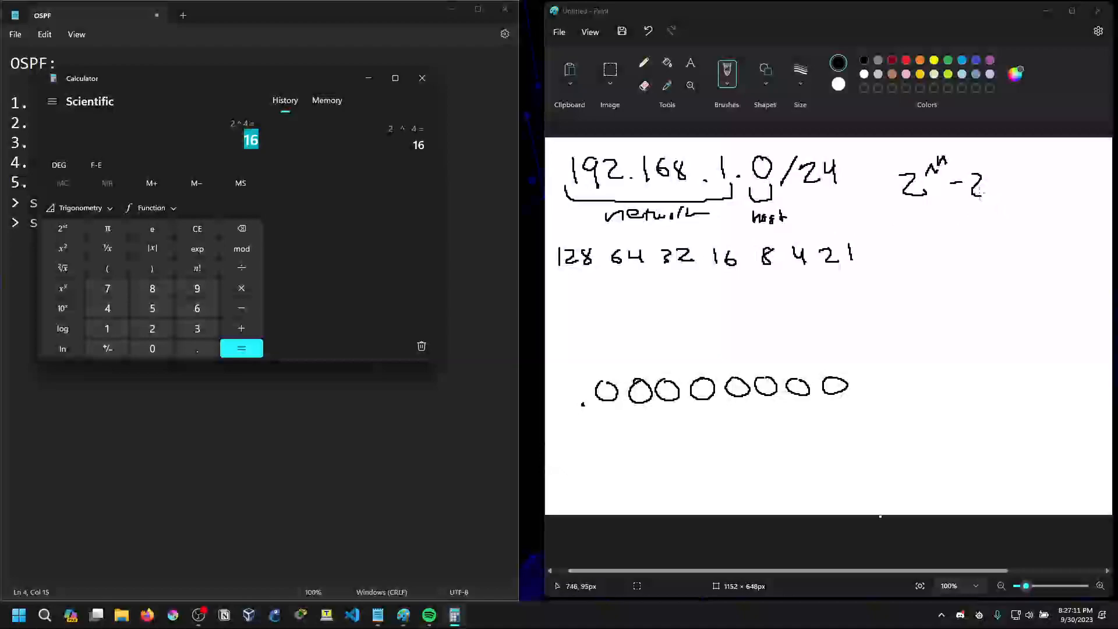
Calculate 2 to the power of 6, compare it with the host notes in the Packet Tracer topology, and clear the calculator
{"action": "left_click", "coordinate": [268, 146]}
{"action": "left_click", "coordinate": [197, 233]}
{"action": "left_click", "coordinate": [152, 329]}
{"action": "left_click", "coordinate": [73, 288]}
{"action": "left_click", "coordinate": [193, 308]}
{"action": "left_click", "coordinate": [236, 348]}
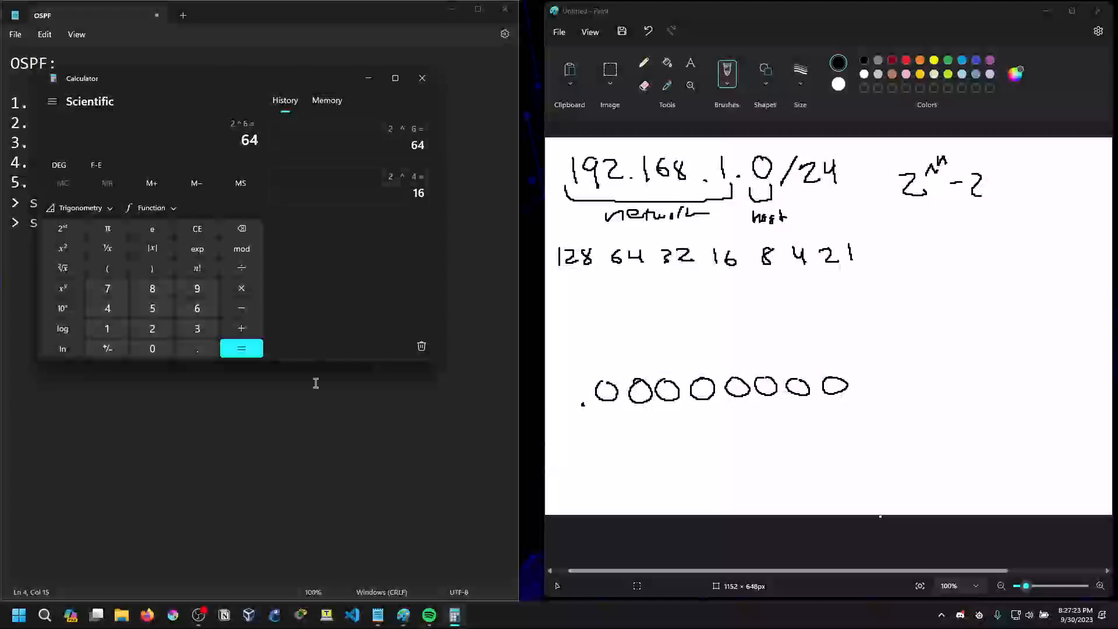
{"action": "left_click", "coordinate": [531, 488]}
{"action": "key", "text": "ctrl+super+Right"}
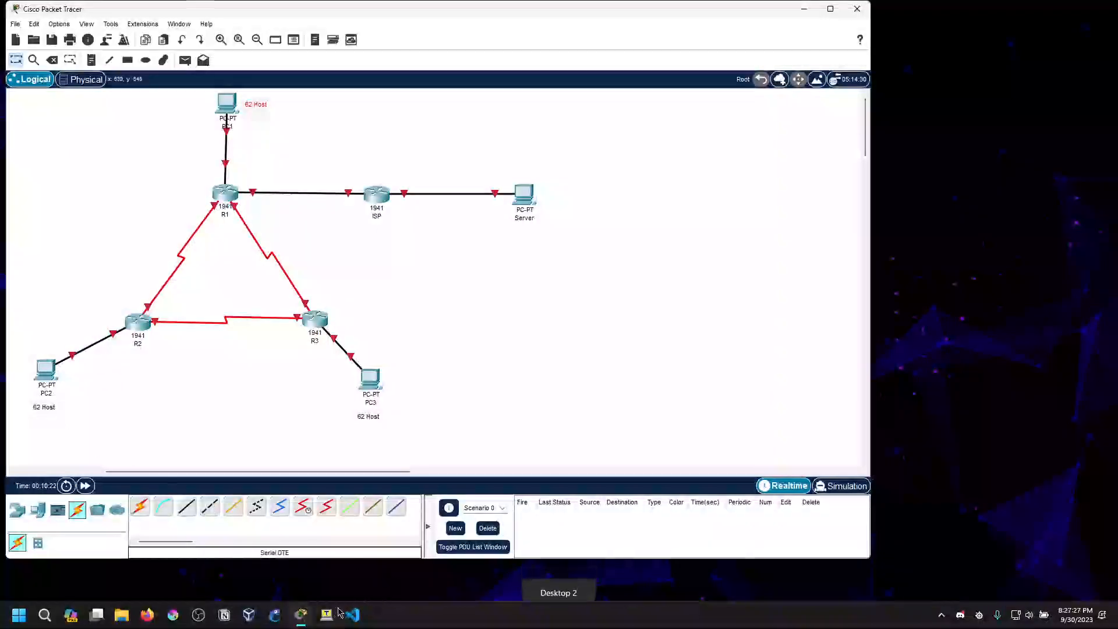
{"action": "key", "text": "ctrl+super+Left"}
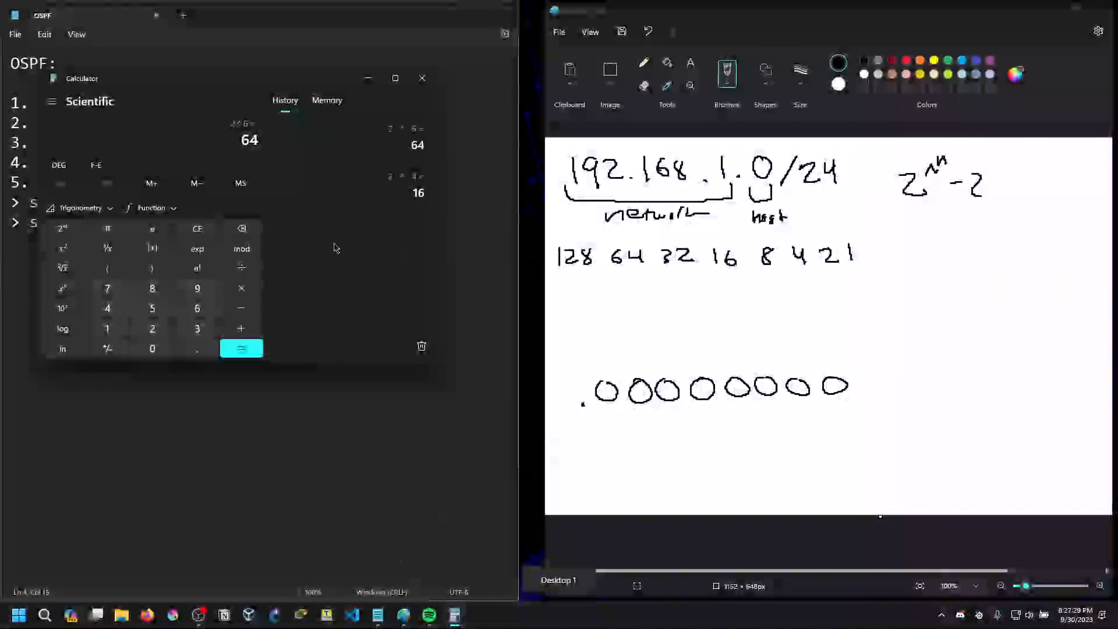
{"action": "left_click", "coordinate": [205, 229]}
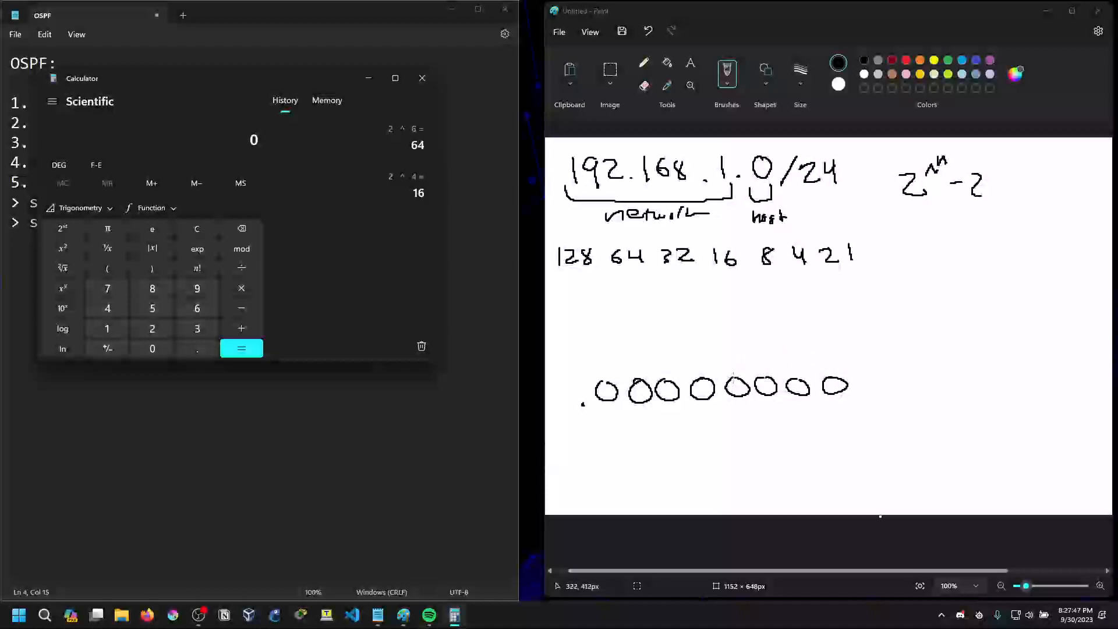
Draw a slanted dividing line after the second zero to separate the two subnet bits from the six host bits
{"action": "left_click_drag", "start_coordinate": [665, 345], "coordinate": [635, 436]}
{"action": "left_click", "coordinate": [648, 31]}
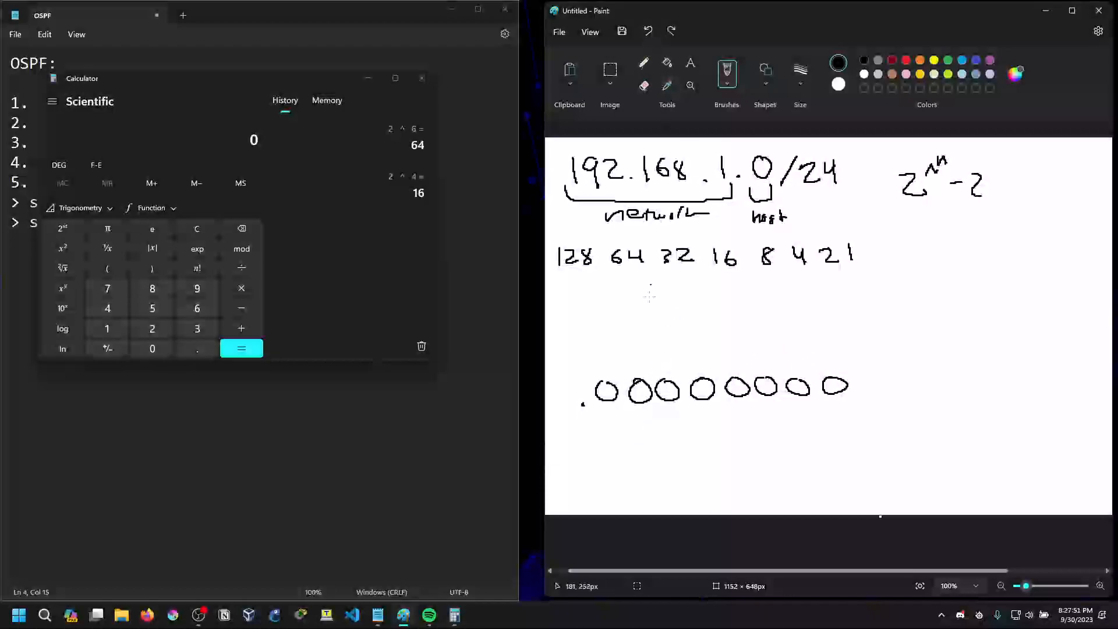
{"action": "left_click_drag", "start_coordinate": [670, 341], "coordinate": [644, 434]}
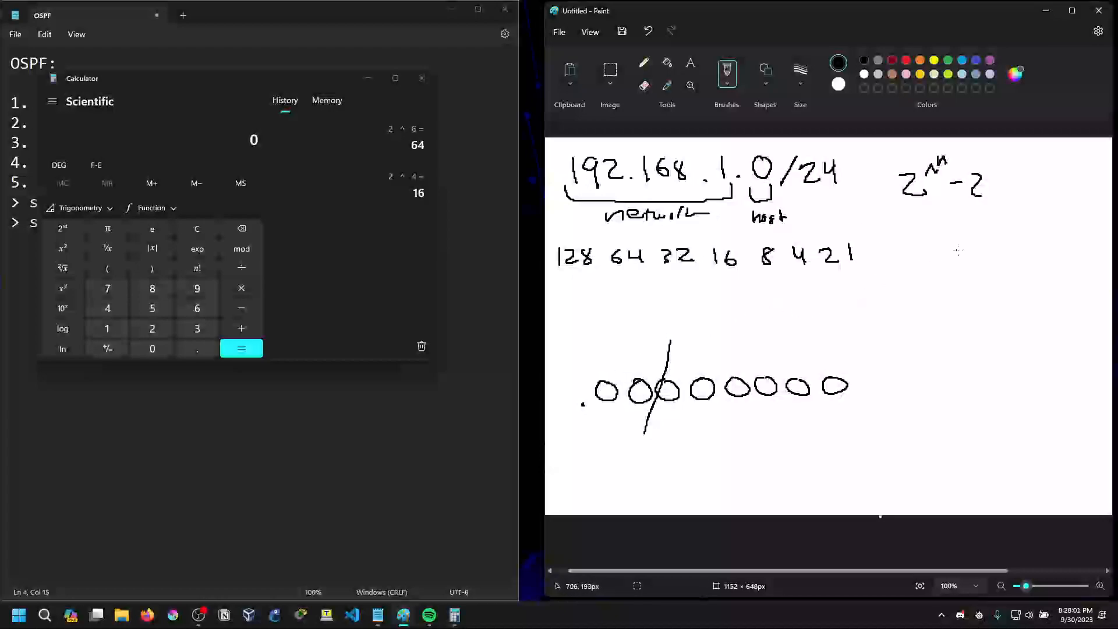
{"action": "mouse_move", "coordinate": [957, 225]}
{"action": "left_mouse_down"}
{"action": "mouse_move", "coordinate": [946, 244]}
{"action": "mouse_move", "coordinate": [979, 239]}
{"action": "left_mouse_up"}
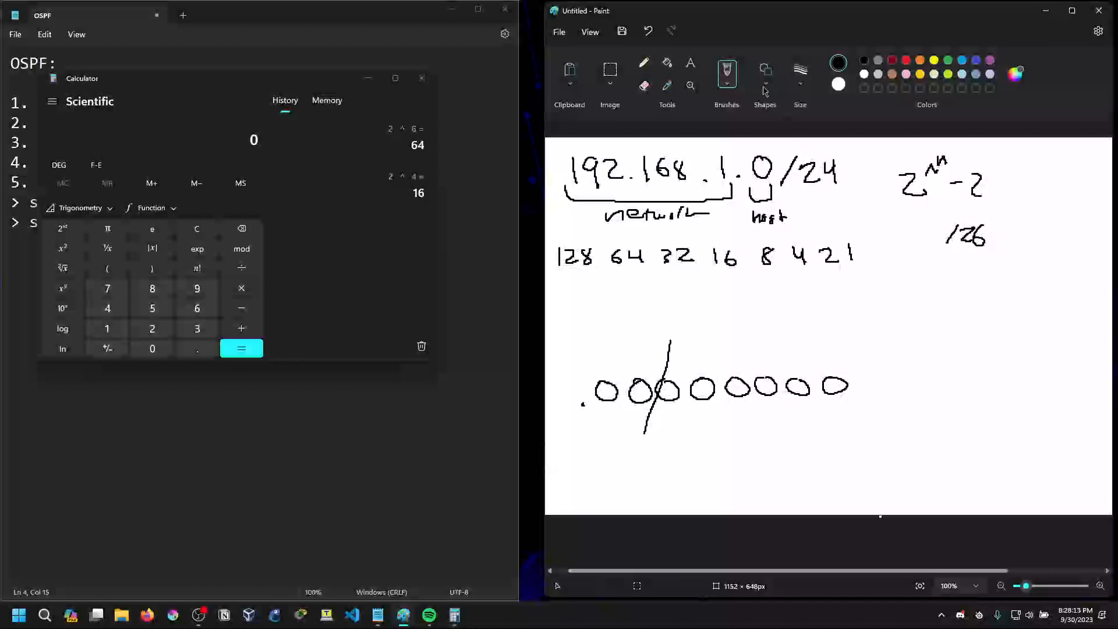
{"action": "left_click", "coordinate": [648, 31]}
{"action": "left_click", "coordinate": [649, 31]}
{"action": "left_click", "coordinate": [648, 31]}
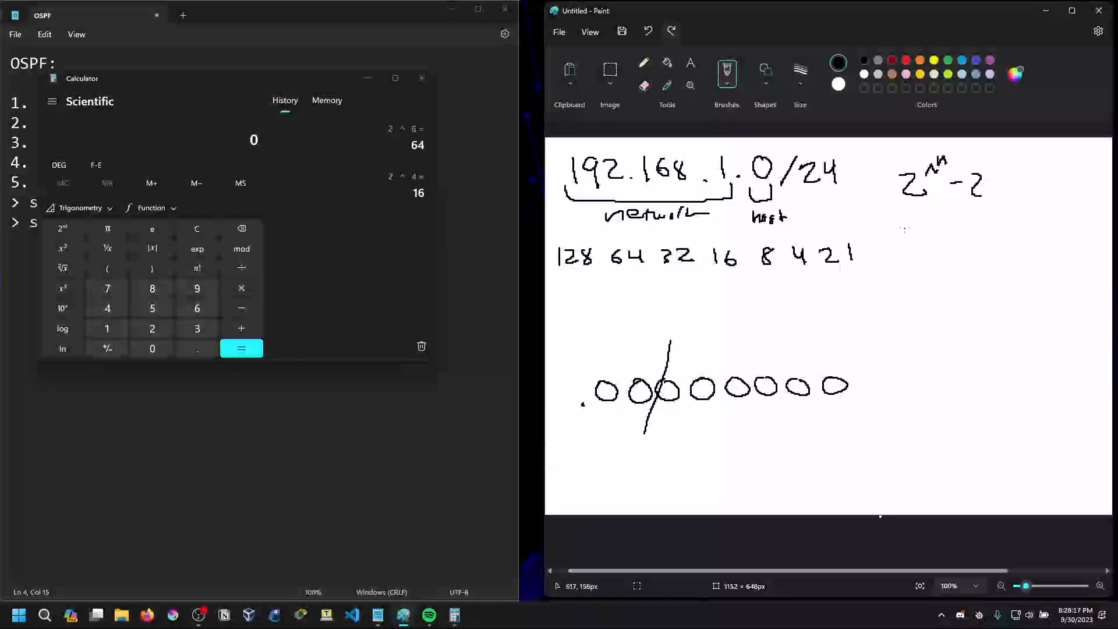
Handwrite "/26 = 255.255.255." beneath the 2^n - 2 formula
{"action": "mouse_move", "coordinate": [880, 220]}
{"action": "left_mouse_down"}
{"action": "mouse_move", "coordinate": [875, 239]}
{"action": "mouse_move", "coordinate": [891, 226]}
{"action": "mouse_move", "coordinate": [930, 232]}
{"action": "left_mouse_up"}
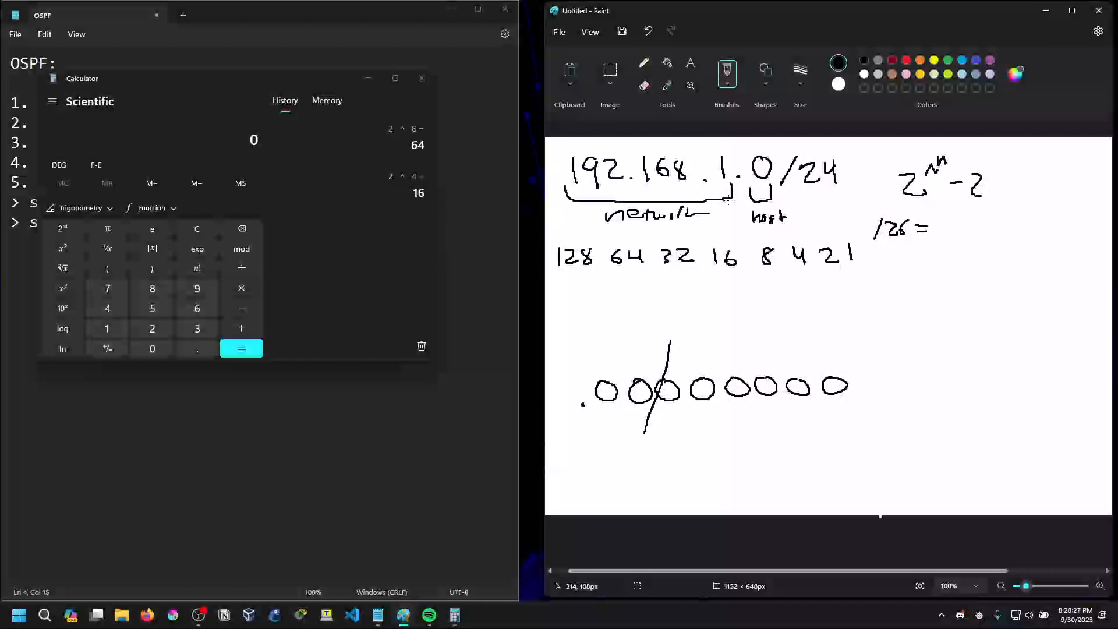
{"action": "mouse_move", "coordinate": [939, 220]}
{"action": "left_mouse_down"}
{"action": "mouse_move", "coordinate": [954, 236]}
{"action": "mouse_move", "coordinate": [977, 216]}
{"action": "mouse_move", "coordinate": [996, 234]}
{"action": "mouse_move", "coordinate": [1008, 214]}
{"action": "left_mouse_up"}
{"action": "left_click_drag", "start_coordinate": [1012, 215], "coordinate": [1002, 235]}
{"action": "left_click_drag", "start_coordinate": [1009, 216], "coordinate": [1040, 232]}
{"action": "left_click", "coordinate": [1022, 231]}
{"action": "left_click_drag", "start_coordinate": [1044, 217], "coordinate": [1046, 233]}
{"action": "mouse_move", "coordinate": [1044, 217]}
{"action": "left_mouse_down"}
{"action": "mouse_move", "coordinate": [1055, 232]}
{"action": "mouse_move", "coordinate": [1063, 215]}
{"action": "left_mouse_up"}
{"action": "left_click", "coordinate": [1066, 230]}
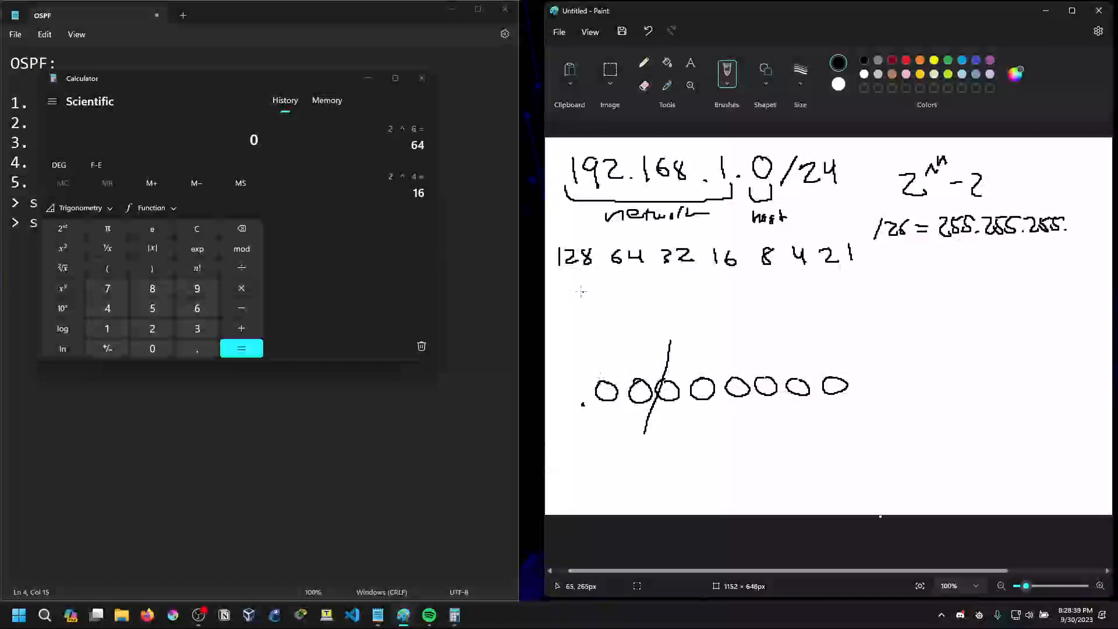
{"action": "left_click_drag", "start_coordinate": [558, 267], "coordinate": [645, 265]}
{"action": "left_click", "coordinate": [648, 31]}
{"action": "left_click", "coordinate": [648, 31]}
Calculate 128 + 64 in Calculator
{"action": "left_click", "coordinate": [259, 375]}
{"action": "type", "text": "12"}
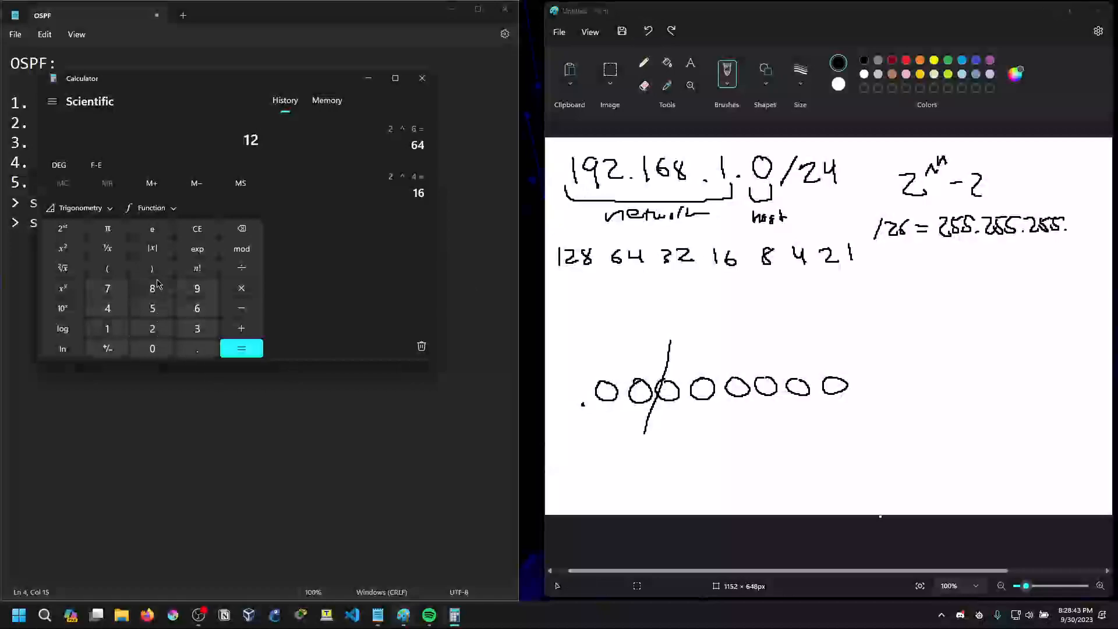
{"action": "type", "text": "8 + 64"}
{"action": "key", "text": "Return"}
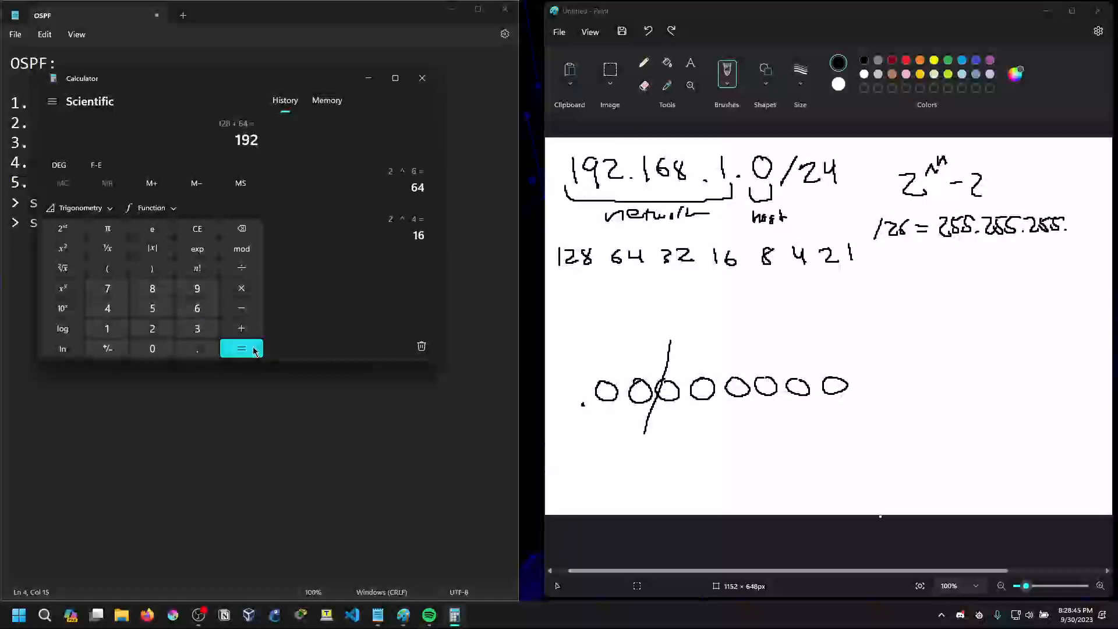
Complete the handwritten /26 subnet mask with 192 as its last octet, and clear and minimize Calculator
{"action": "mouse_move", "coordinate": [1079, 215]}
{"action": "left_mouse_down"}
{"action": "mouse_move", "coordinate": [1077, 232]}
{"action": "mouse_move", "coordinate": [1085, 221]}
{"action": "mouse_move", "coordinate": [1104, 231]}
{"action": "left_mouse_up"}
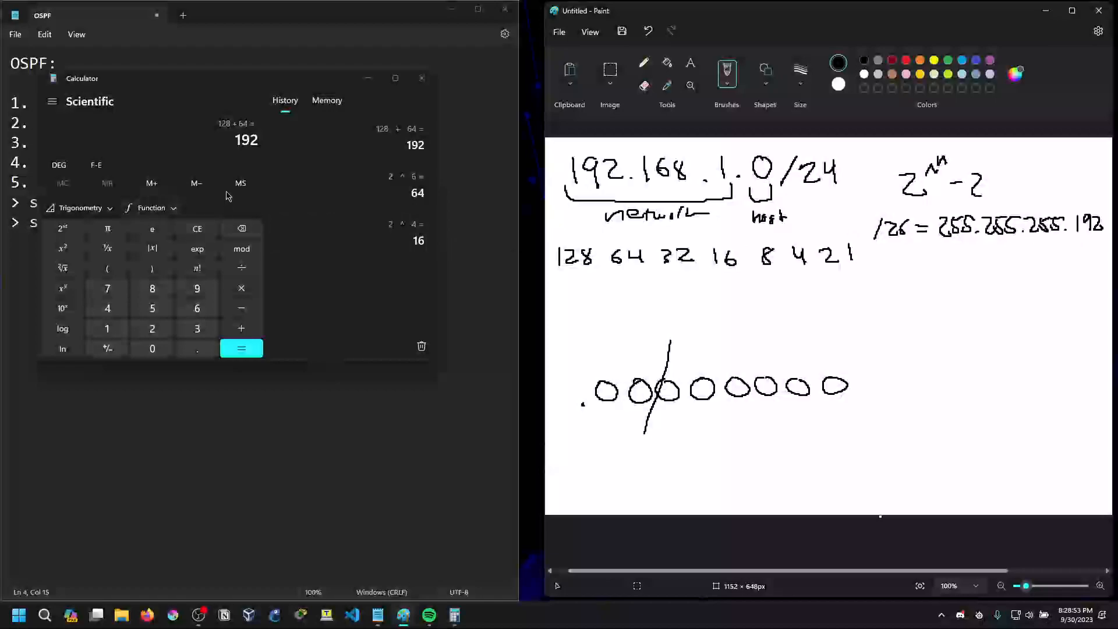
{"action": "left_click", "coordinate": [198, 229]}
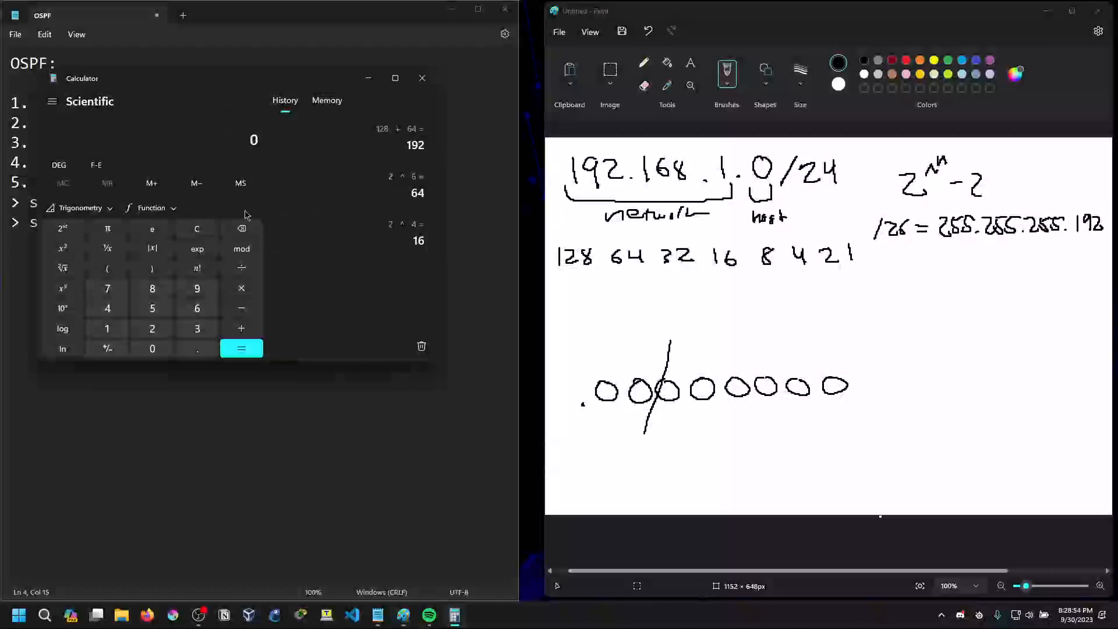
{"action": "left_click", "coordinate": [368, 78]}
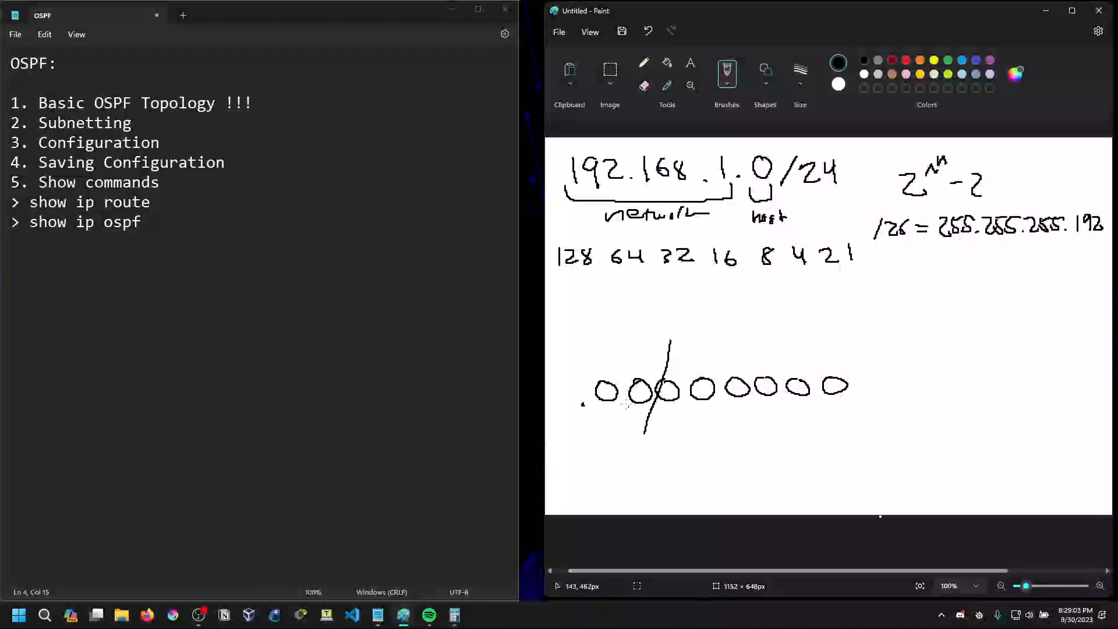
Add the network 192.168.1.0/24 to the notes on its own line below the show commands
{"action": "left_click", "coordinate": [157, 249]}
{"action": "key", "text": "Return"}
{"action": "key", "text": "Return"}
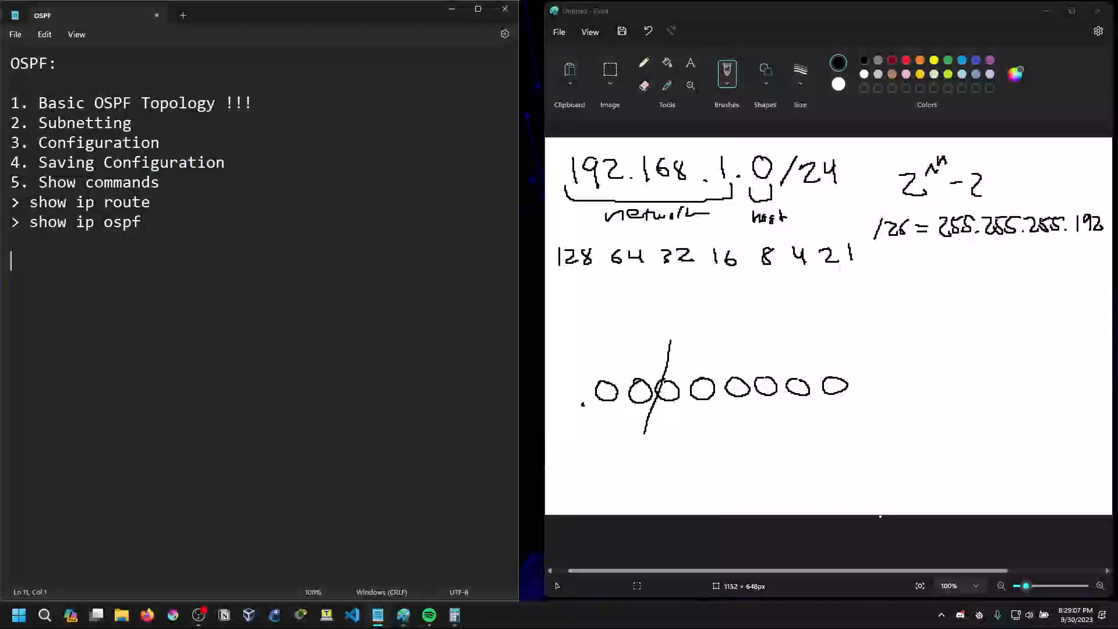
{"action": "type", "text": "192.168.1."}
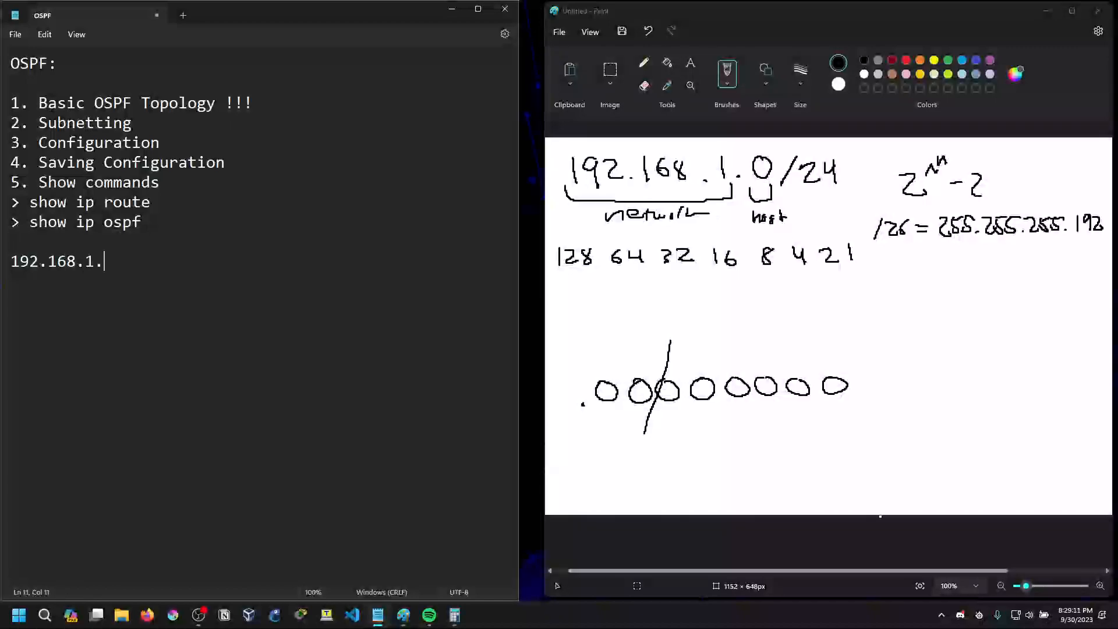
{"action": "type", "text": "0/24"}
{"action": "key", "text": "Return"}
{"action": "key", "text": "Return"}
Write the first subnet range as 192.168.1.0 - 192.168.1.64, leaving a blank line beneath 192.168.1.0/24
{"action": "type", "text": "19.2"}
{"action": "key", "text": "BackSpace"}
{"action": "key", "text": "BackSpace"}
{"action": "type", "text": "2.168.1.0/"}
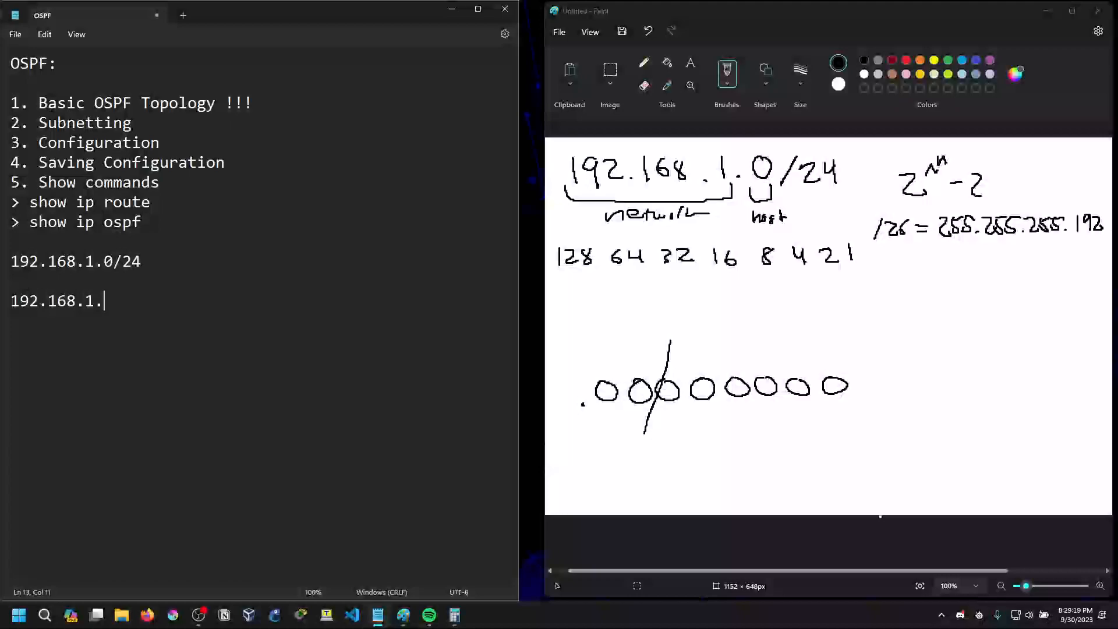
{"action": "type", "text": "26"}
{"action": "key", "text": "BackSpace"}
{"action": "key", "text": "BackSpace"}
{"action": "key", "text": "BackSpace"}
{"action": "key", "text": "BackSpace"}
{"action": "type", "text": "- 192.168"}
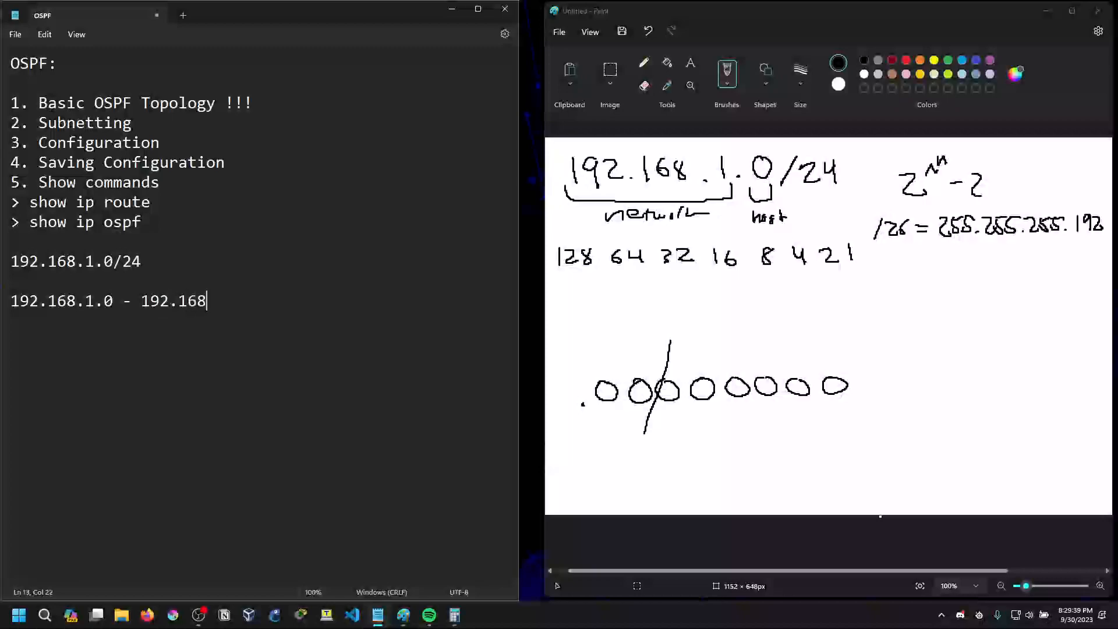
{"action": "type", "text": ".1.64"}
Handwrite 01 above the two subnet bits in Paint and correct the first range's end address to 192.168.1.63
{"action": "left_click_drag", "start_coordinate": [612, 349], "coordinate": [643, 363]}
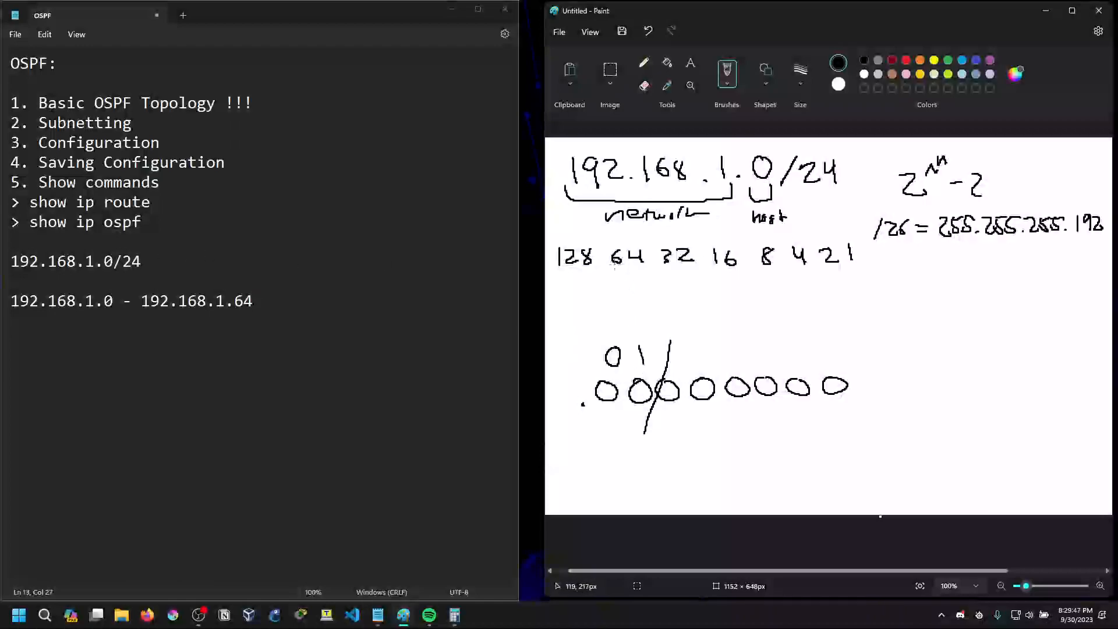
{"action": "left_click", "coordinate": [262, 302]}
{"action": "key", "text": "BackSpace"}
{"action": "type", "text": "3"}
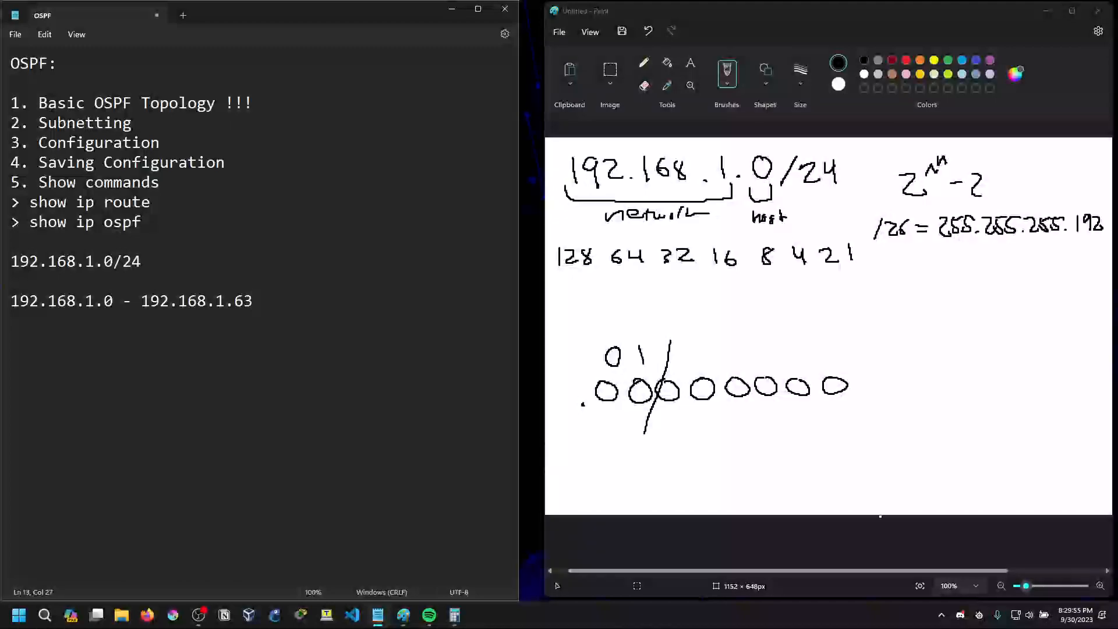
{"action": "key", "text": "BackSpace"}
{"action": "type", "text": "2"}
{"action": "key", "text": "BackSpace"}
{"action": "type", "text": "3"}
Begin the second subnet range in the notes as "192.168.1.64 - 192.168.1."
{"action": "key", "text": "Return"}
{"action": "type", "text": "192.168.1."}
{"action": "type", "text": "63"}
{"action": "key", "text": "BackSpace"}
{"action": "type", "text": "4 - 192.165"}
{"action": "key", "text": "BackSpace"}
{"action": "type", "text": "8."}
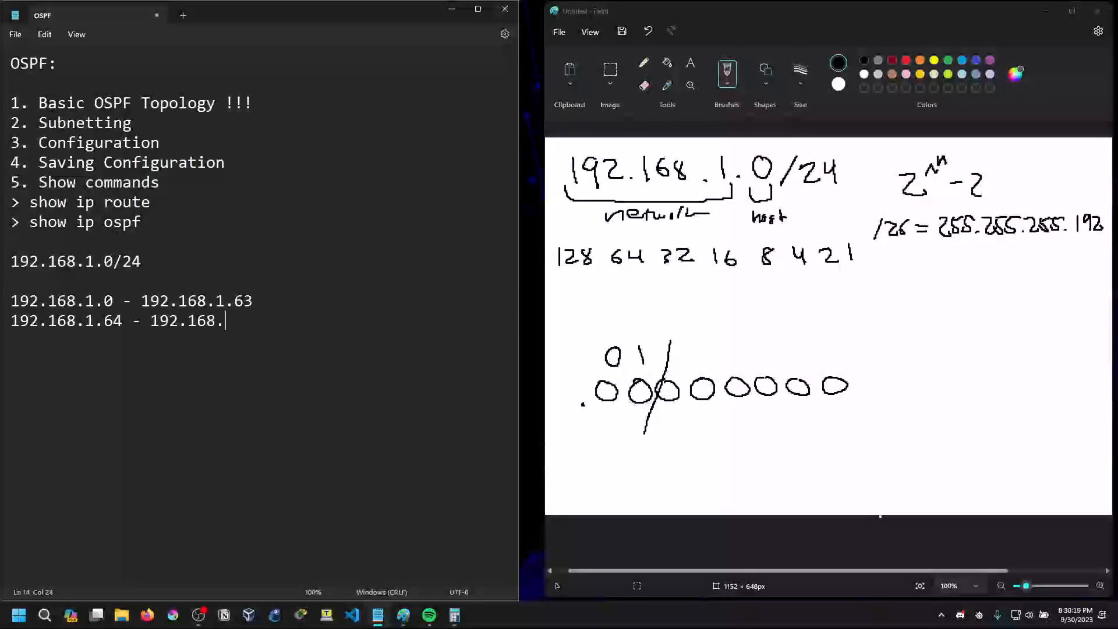
{"action": "type", "text": "1."}
Cross out the handwritten 01, write 10 above it, and complete the second range's end address with 127
{"action": "left_click_drag", "start_coordinate": [601, 355], "coordinate": [651, 352]}
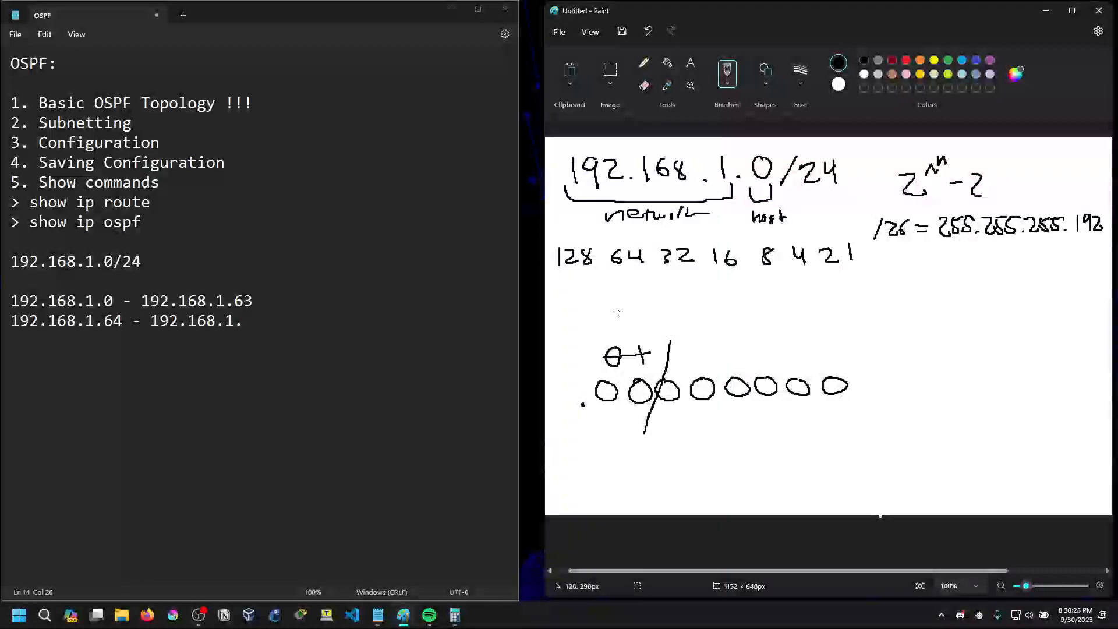
{"action": "mouse_move", "coordinate": [615, 309]}
{"action": "left_mouse_down"}
{"action": "mouse_move", "coordinate": [615, 325]}
{"action": "mouse_move", "coordinate": [651, 310]}
{"action": "mouse_move", "coordinate": [637, 311]}
{"action": "left_mouse_up"}
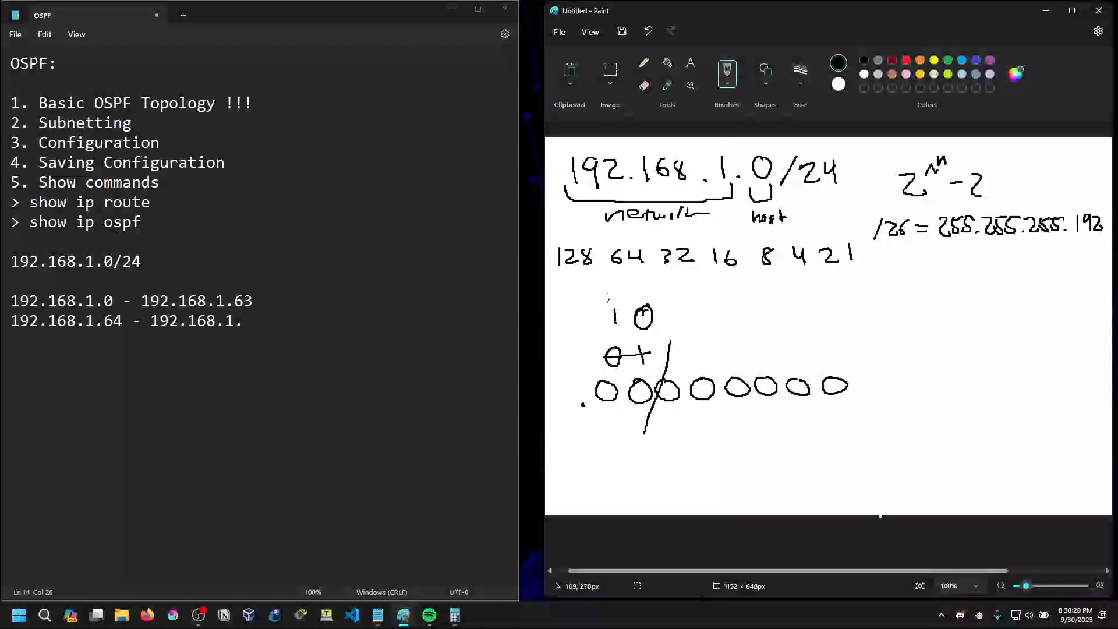
{"action": "left_click", "coordinate": [245, 321]}
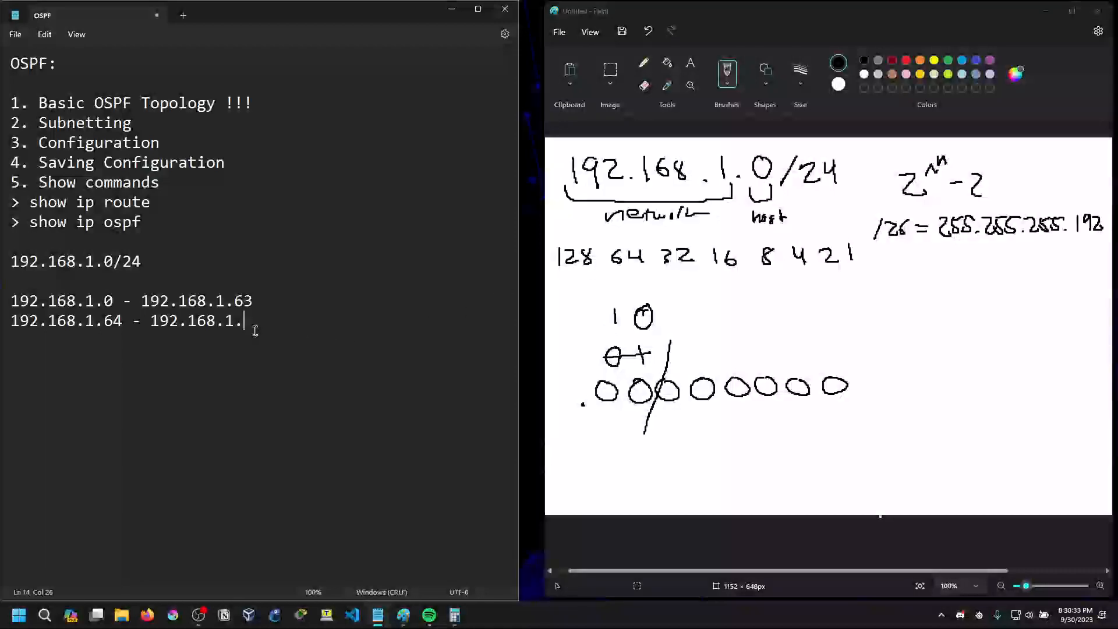
{"action": "type", "text": "127"}
Begin the third subnet range on a new line as "192.168.1.128 -"
{"action": "key", "text": "Return"}
{"action": "type", "text": "192.168.1.128"}
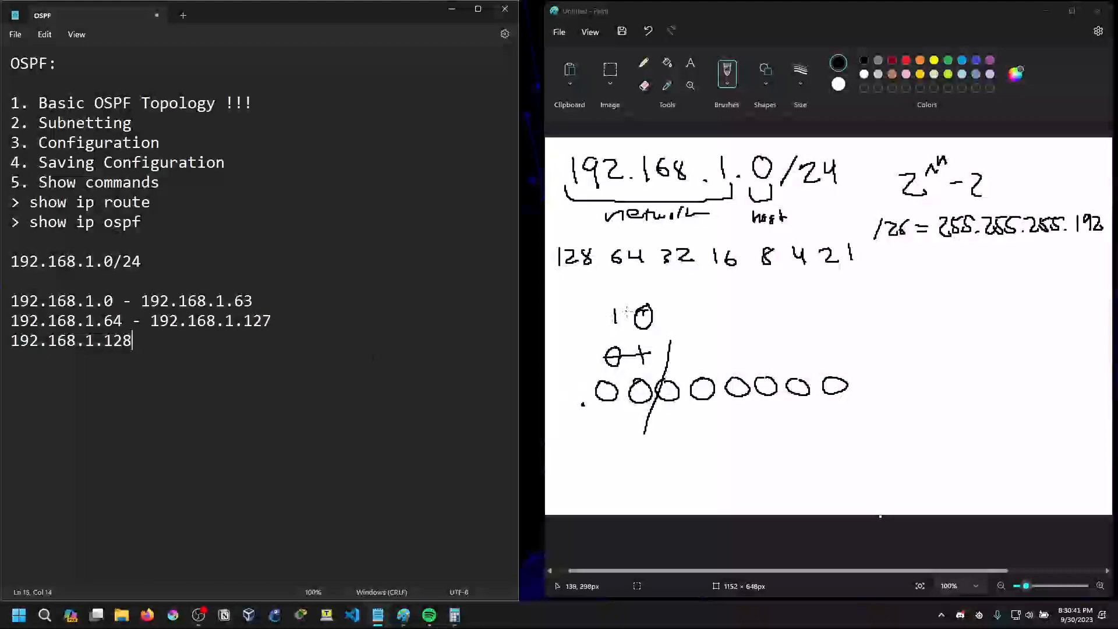
{"action": "type", "text": " -"}
Cross out the handwritten 10, write 11 above it, and end the third range with 192.168.1.191
{"action": "mouse_move", "coordinate": [610, 318]}
{"action": "left_mouse_down"}
{"action": "mouse_move", "coordinate": [650, 318]}
{"action": "mouse_move", "coordinate": [615, 301]}
{"action": "mouse_move", "coordinate": [631, 295]}
{"action": "left_mouse_up"}
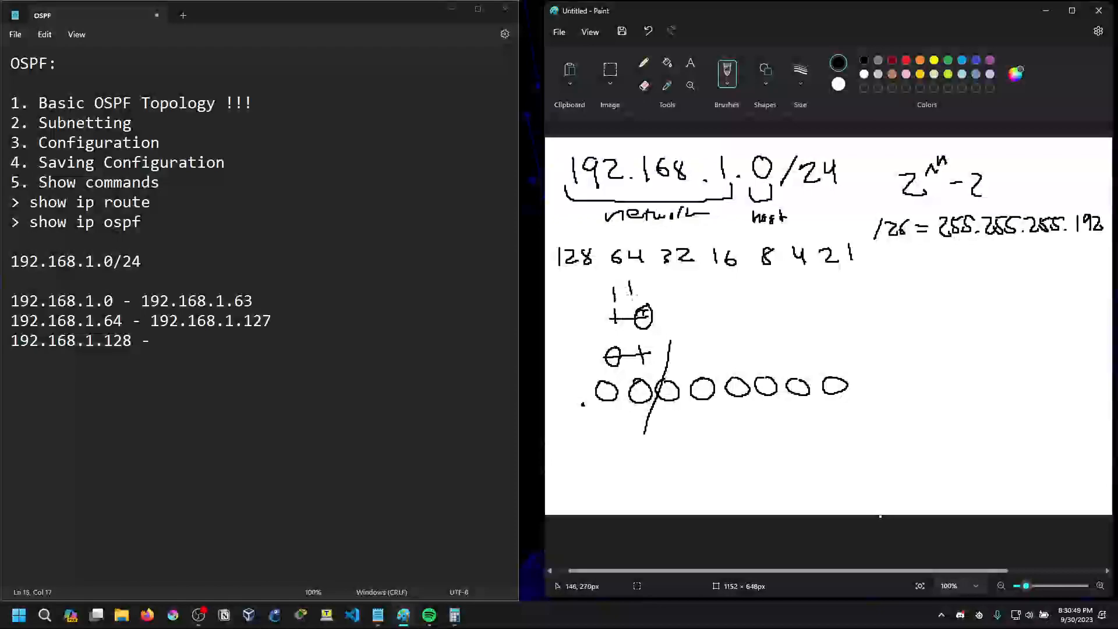
{"action": "left_click", "coordinate": [192, 343]}
{"action": "type", "text": "192.168.1"}
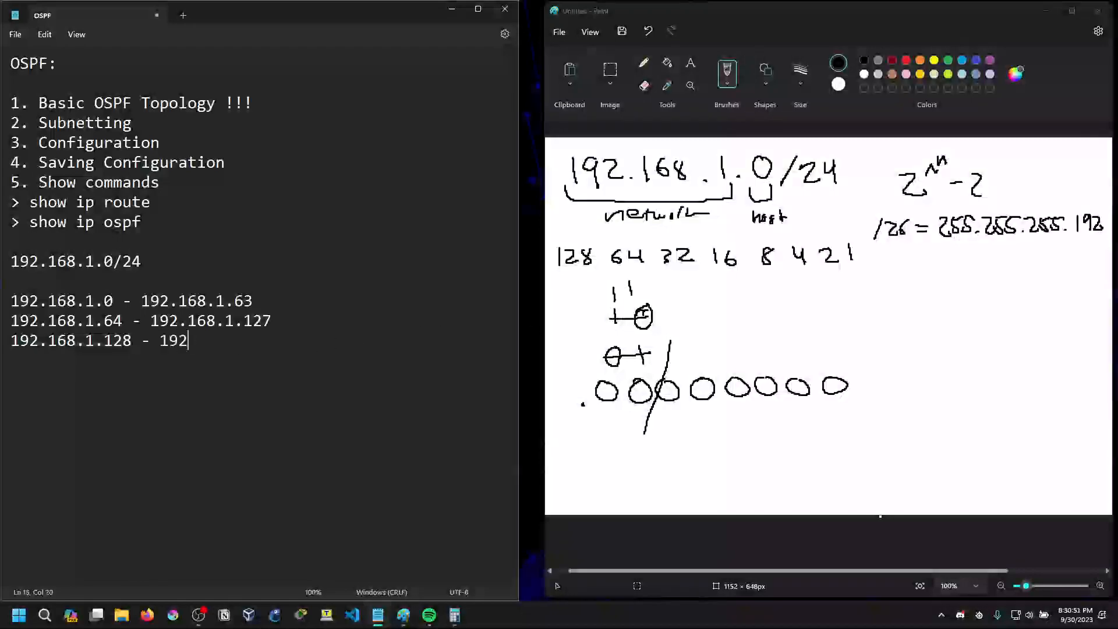
{"action": "type", "text": ".191"}
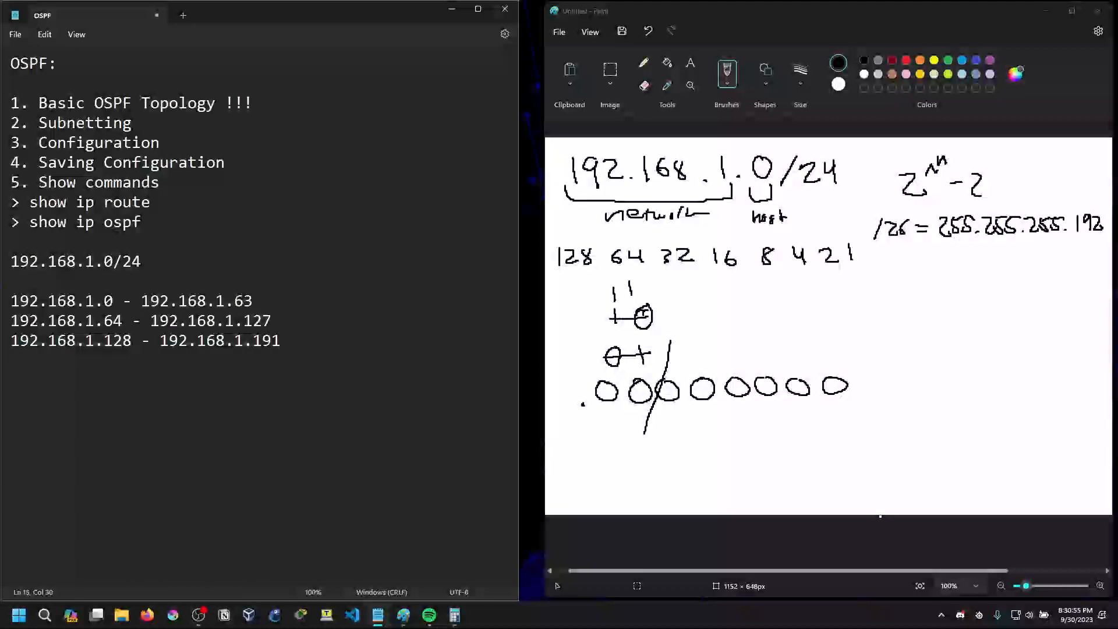
Add the fourth subnet's starting address 192.168.1.192 on a new line in the notes
{"action": "key", "text": "Return"}
{"action": "type", "text": "192.168.1.192"}
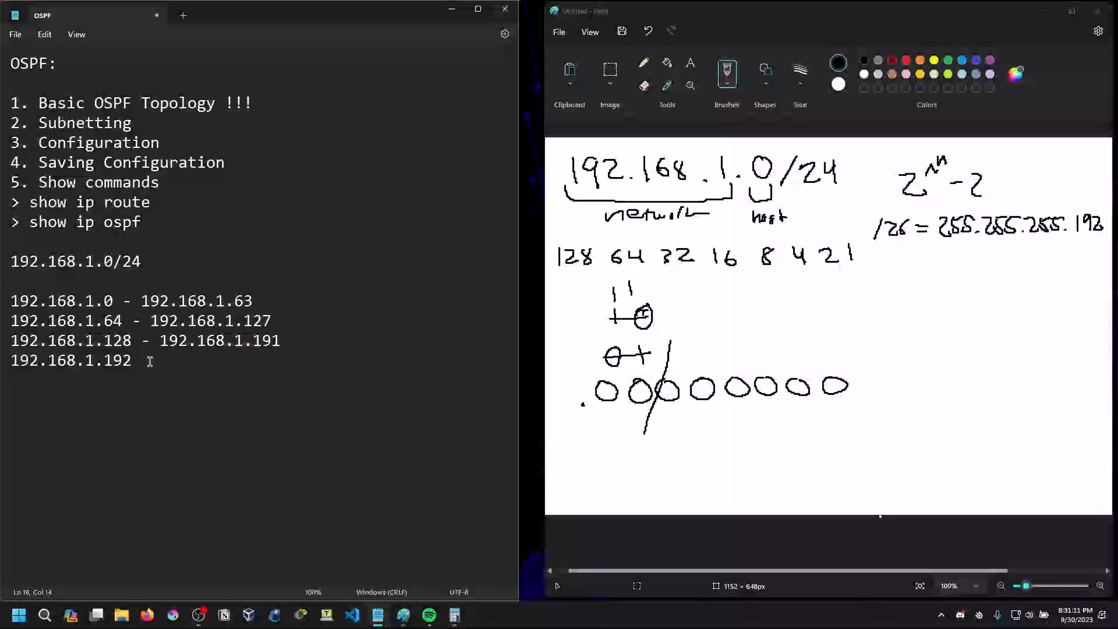
Append the prefix /26 to each of the three completed subnet ranges
{"action": "left_click", "coordinate": [260, 301]}
{"action": "type", "text": "/"}
{"action": "key", "text": "BackSpace"}
{"action": "type", "text": "/2"}
{"action": "type", "text": "6"}
{"action": "type", "text": "/26"}
{"action": "key", "text": "Down"}
{"action": "type", "text": "/26"}
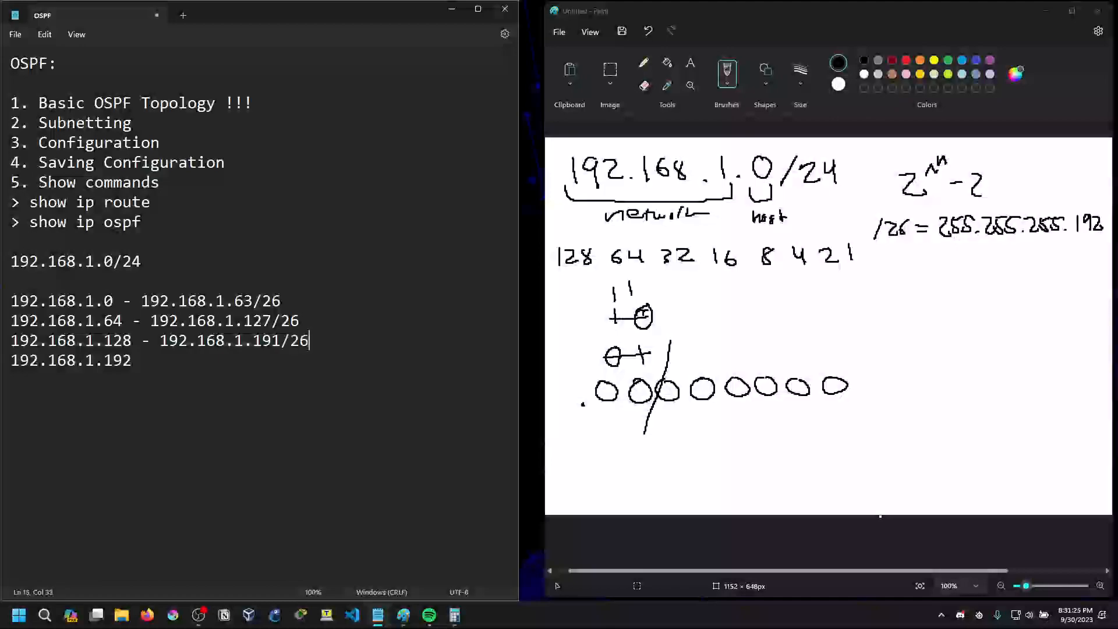
Insert a space before the /26 prefix in all three ranges and return to the end of the 192.168.1.192 line
{"action": "key", "text": "Left"}
{"action": "key", "text": "Left"}
{"action": "key", "text": "Left"}
{"action": "key", "text": "Up"}
{"action": "key", "text": "Left"}
{"action": "key", "text": "Left"}
{"action": "key", "text": "Up"}
{"action": "key", "text": "Left"}
{"action": "key", "text": "Left"}
{"action": "key", "text": "Left"}
{"action": "key", "text": "Down"}
{"action": "key", "text": "Down"}
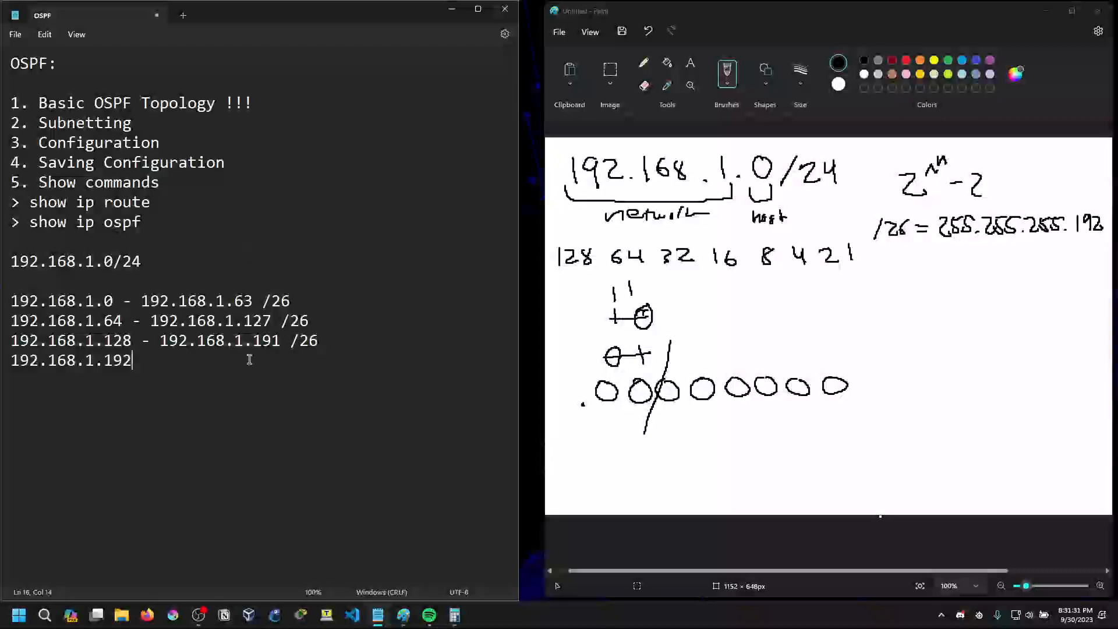
Switch to Packet Tracer and examine the router-to-router links in the topology
{"action": "mouse_move", "coordinate": [456, 616]}
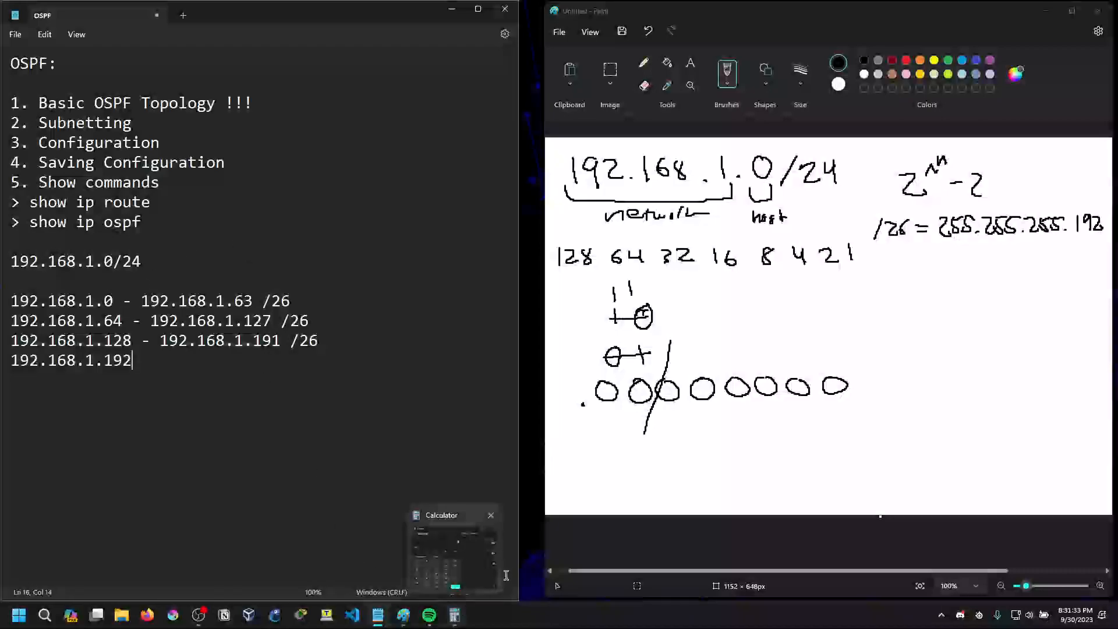
{"action": "key", "text": "ctrl+super+Right"}
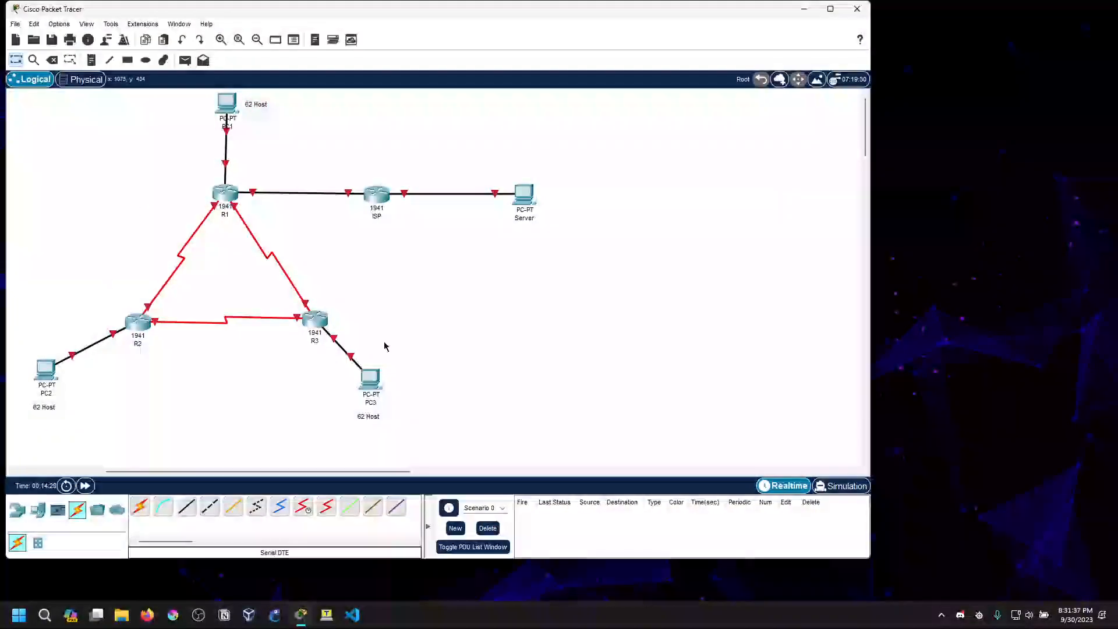
{"action": "left_click", "coordinate": [400, 585]}
{"action": "key", "text": "ctrl+super+Left"}
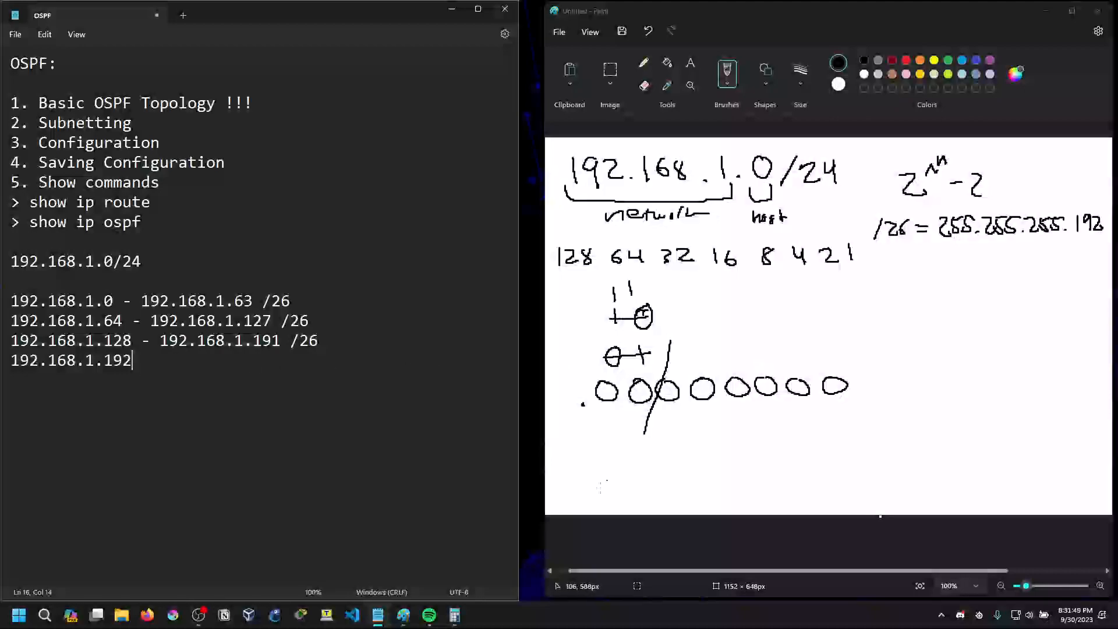
{"action": "key", "text": "ctrl+super+Right"}
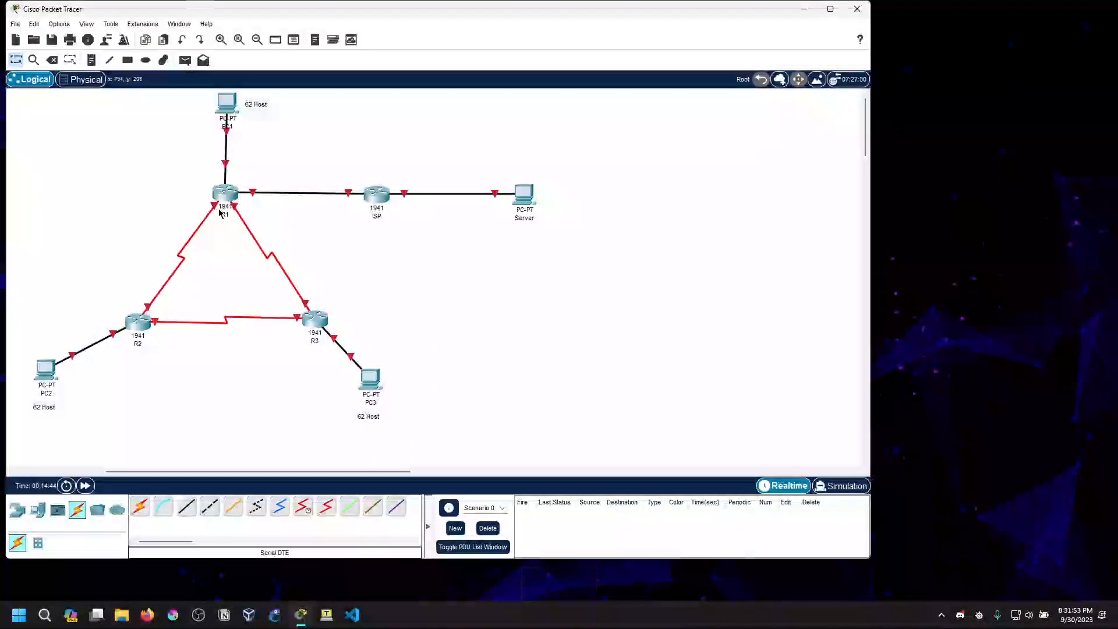
{"action": "mouse_move", "coordinate": [209, 211]}
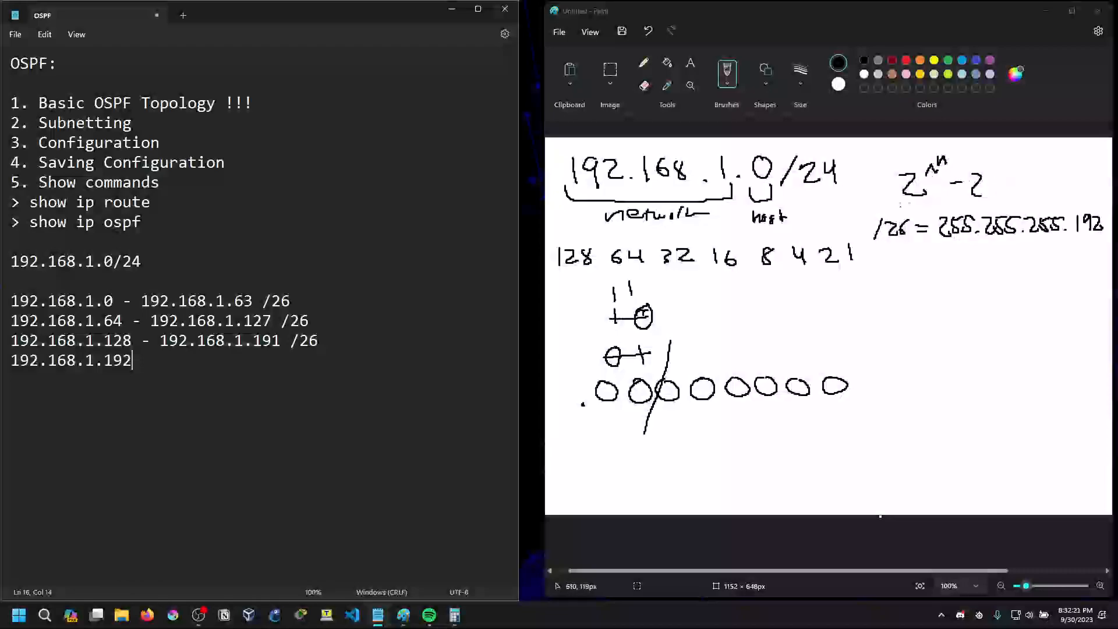
Calculate 2^2 in Calculator and minimize it
{"action": "left_click", "coordinate": [455, 615]}
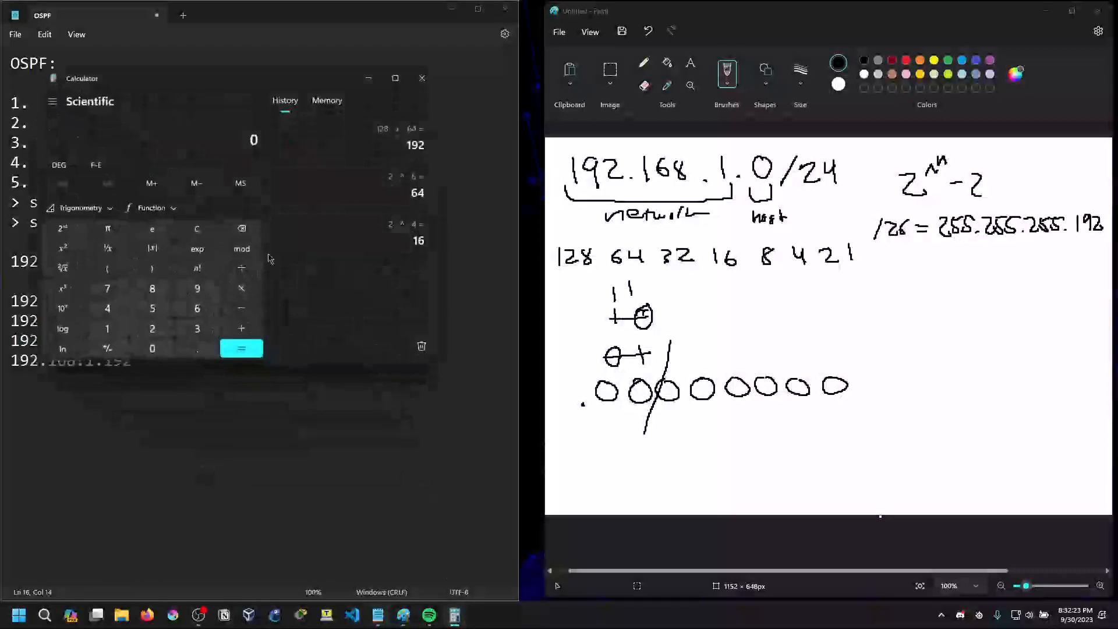
{"action": "left_click", "coordinate": [153, 330]}
{"action": "left_click", "coordinate": [64, 289]}
{"action": "left_click", "coordinate": [152, 329]}
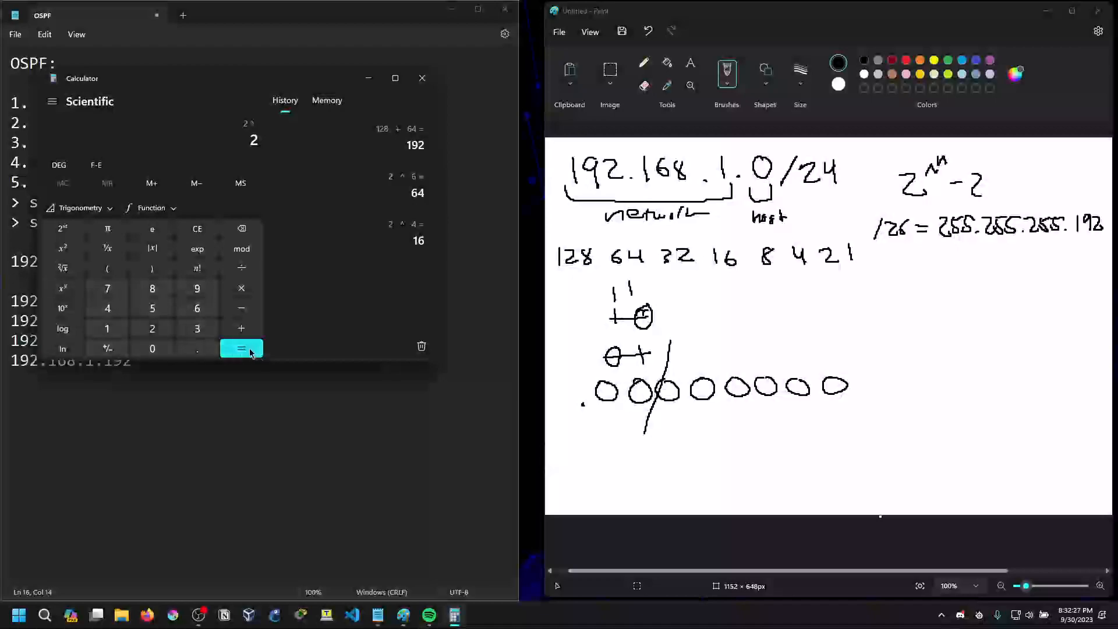
{"action": "left_click", "coordinate": [243, 349]}
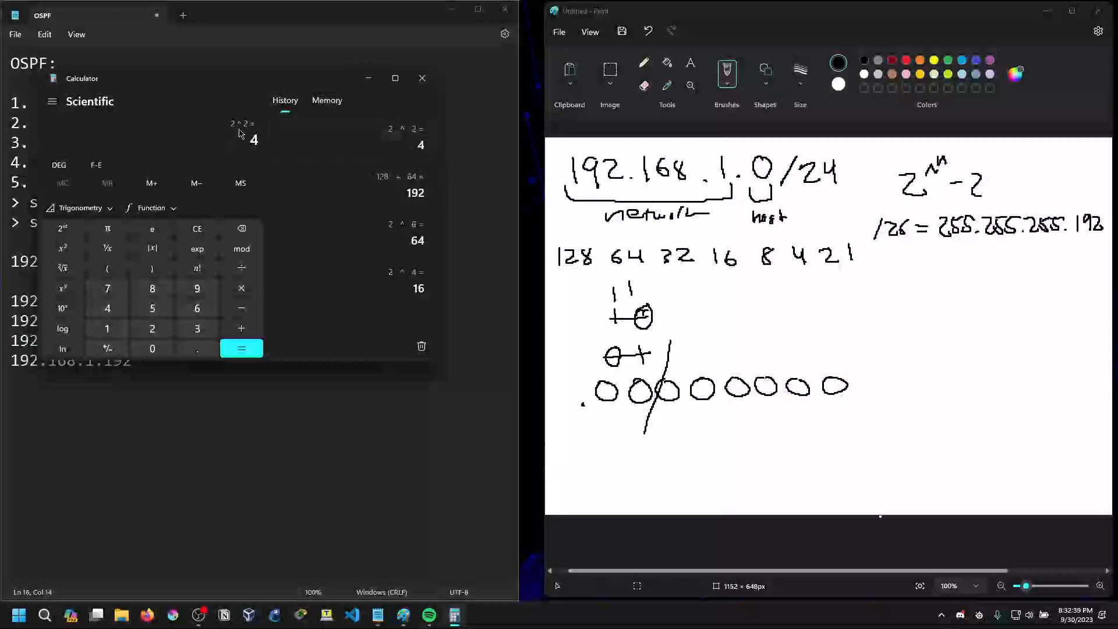
{"action": "left_click", "coordinate": [368, 78]}
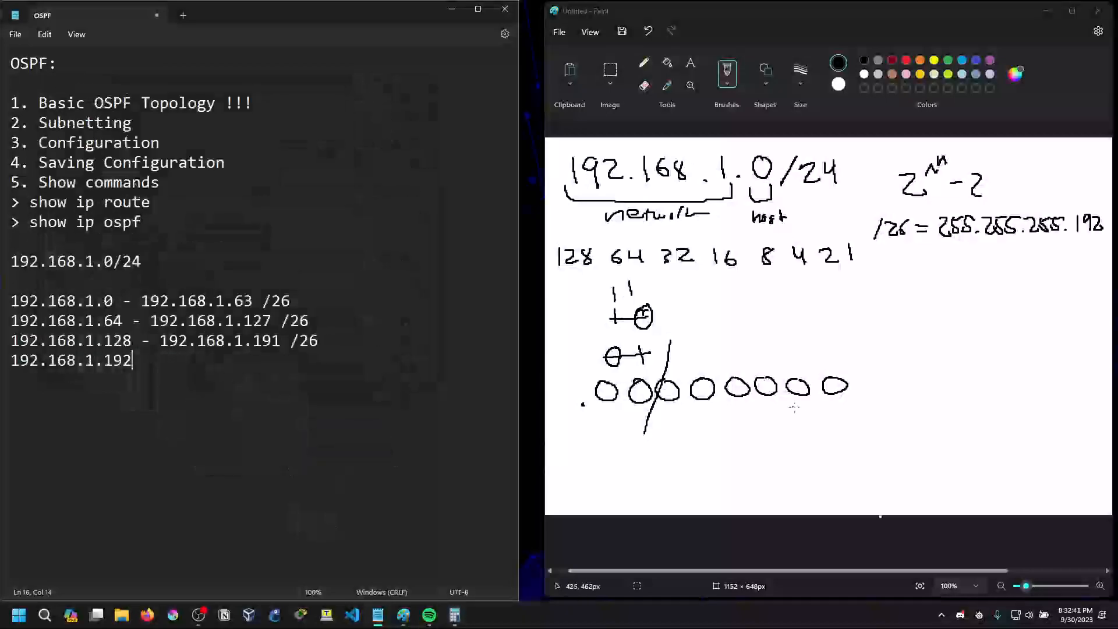
Draw a slanted dividing line before the last two zeros and handwrite "/30 = 255.255.255." beneath the /26 mask
{"action": "left_click_drag", "start_coordinate": [798, 343], "coordinate": [775, 422]}
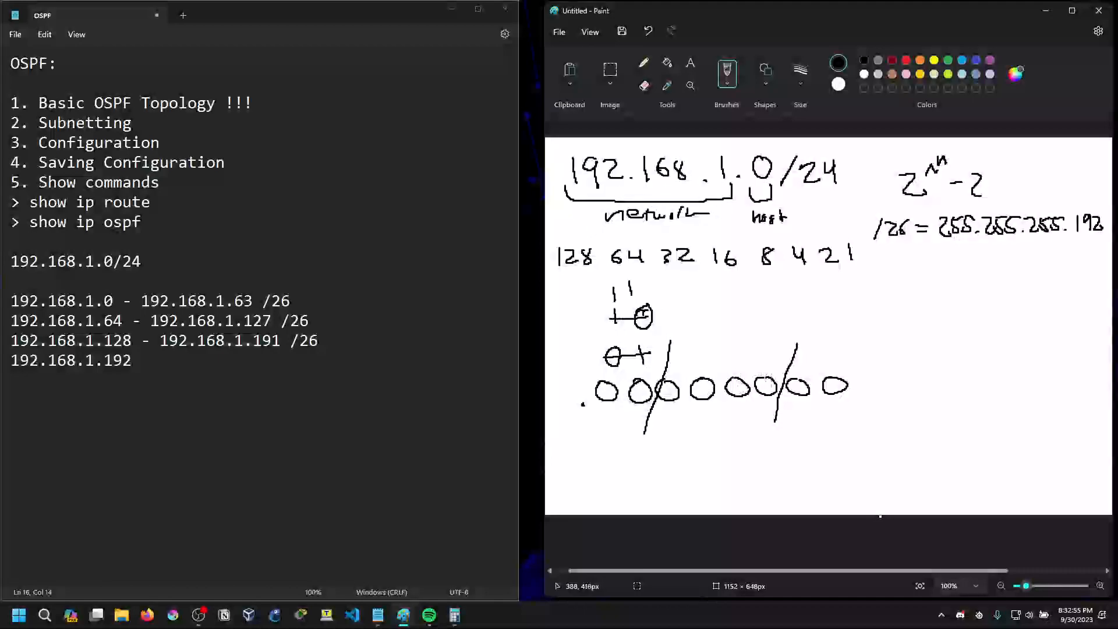
{"action": "left_click_drag", "start_coordinate": [884, 248], "coordinate": [872, 276]}
{"action": "mouse_move", "coordinate": [883, 254]}
{"action": "left_mouse_down"}
{"action": "mouse_move", "coordinate": [895, 259]}
{"action": "mouse_move", "coordinate": [886, 269]}
{"action": "mouse_move", "coordinate": [910, 255]}
{"action": "left_mouse_up"}
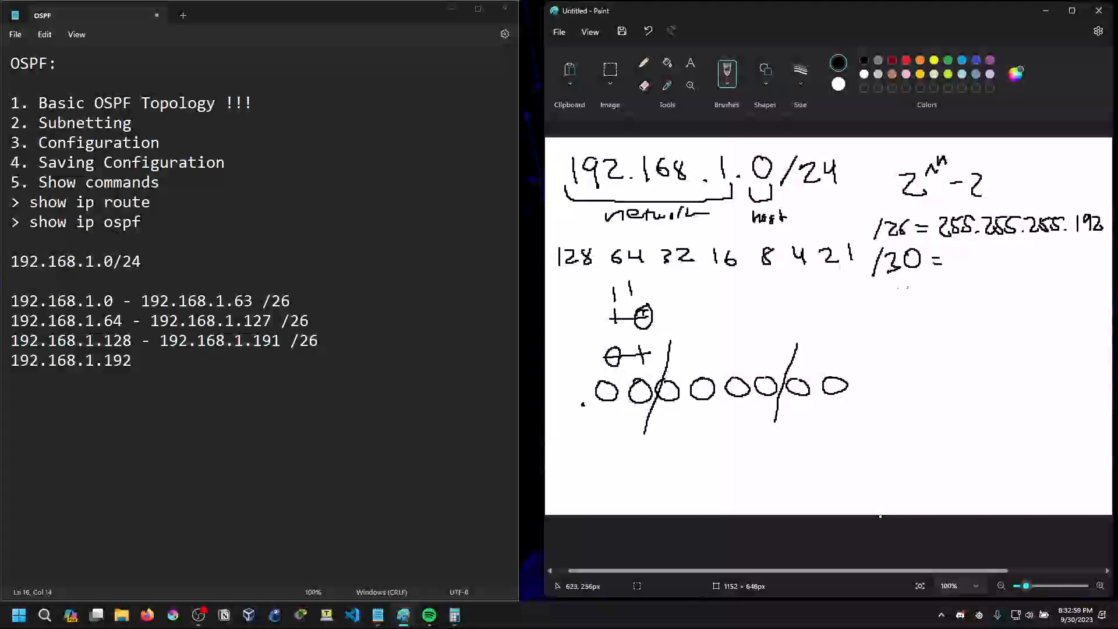
{"action": "mouse_move", "coordinate": [950, 248]}
{"action": "left_mouse_down"}
{"action": "mouse_move", "coordinate": [962, 264]}
{"action": "mouse_move", "coordinate": [1019, 260]}
{"action": "mouse_move", "coordinate": [1029, 245]}
{"action": "mouse_move", "coordinate": [1019, 263]}
{"action": "mouse_move", "coordinate": [1062, 262]}
{"action": "mouse_move", "coordinate": [1066, 243]}
{"action": "left_mouse_up"}
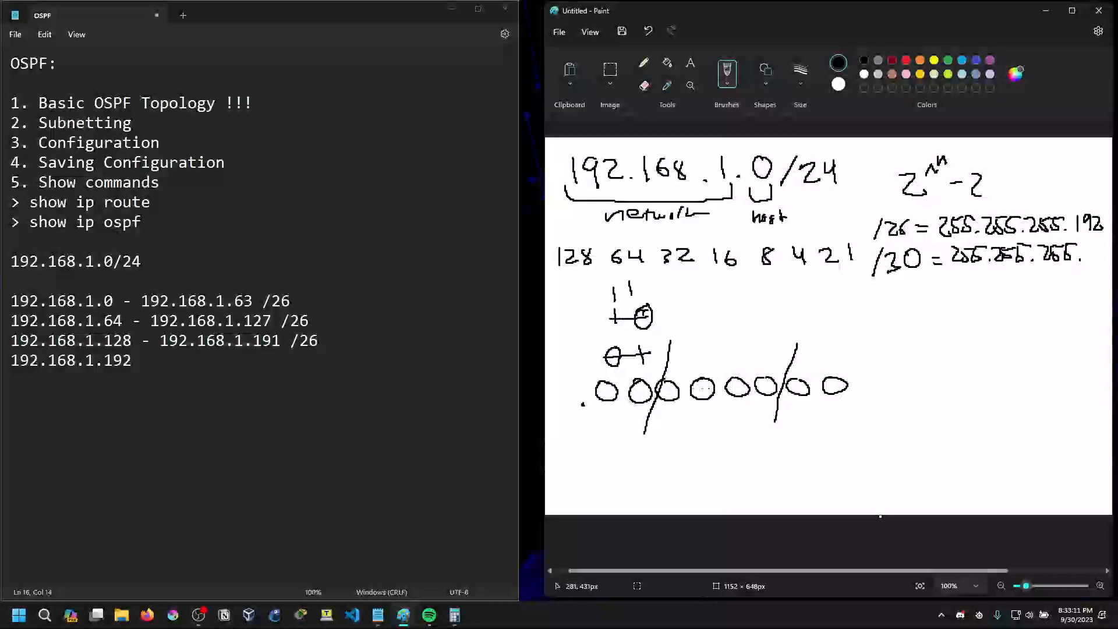
Calculate 128 + 64 + 32 + 16 + 8 + 4 in Calculator
{"action": "left_click", "coordinate": [455, 615]}
{"action": "left_click", "coordinate": [199, 229]}
{"action": "left_click", "coordinate": [96, 329]}
{"action": "left_click", "coordinate": [152, 329]}
{"action": "left_click", "coordinate": [152, 288]}
{"action": "left_click", "coordinate": [241, 329]}
{"action": "left_click", "coordinate": [196, 308]}
{"action": "left_click", "coordinate": [107, 308]}
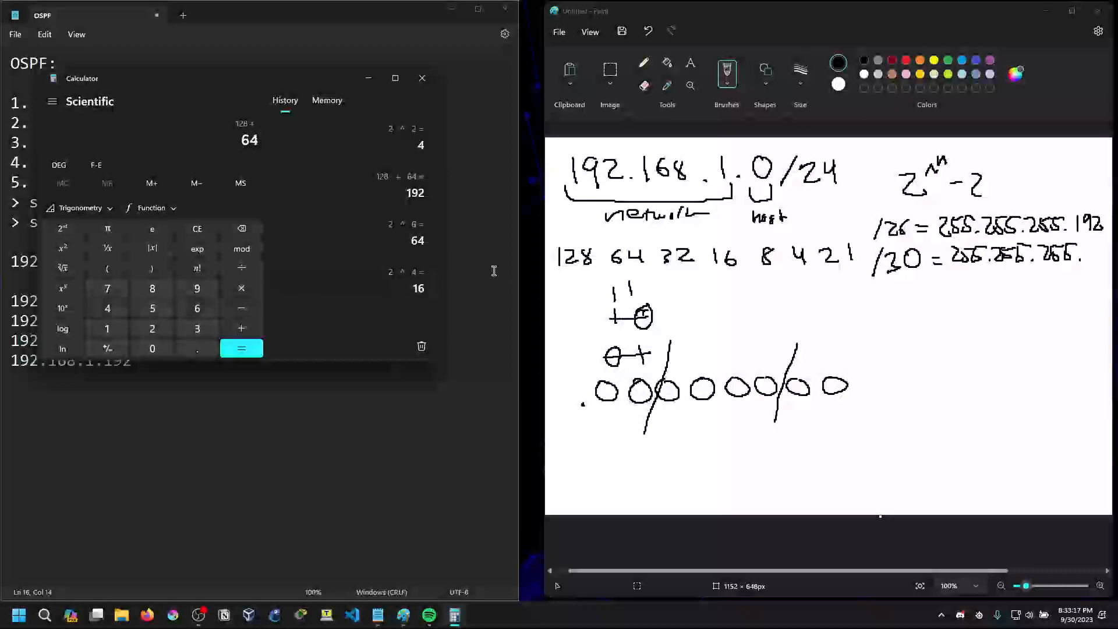
{"action": "left_click", "coordinate": [197, 328]}
{"action": "left_click", "coordinate": [152, 328]}
{"action": "left_click", "coordinate": [196, 228]}
{"action": "left_click", "coordinate": [107, 329]}
{"action": "left_click", "coordinate": [153, 328]}
{"action": "left_click", "coordinate": [152, 289]}
{"action": "left_click", "coordinate": [242, 329]}
{"action": "left_click", "coordinate": [197, 308]}
{"action": "left_click", "coordinate": [107, 309]}
{"action": "left_click", "coordinate": [241, 328]}
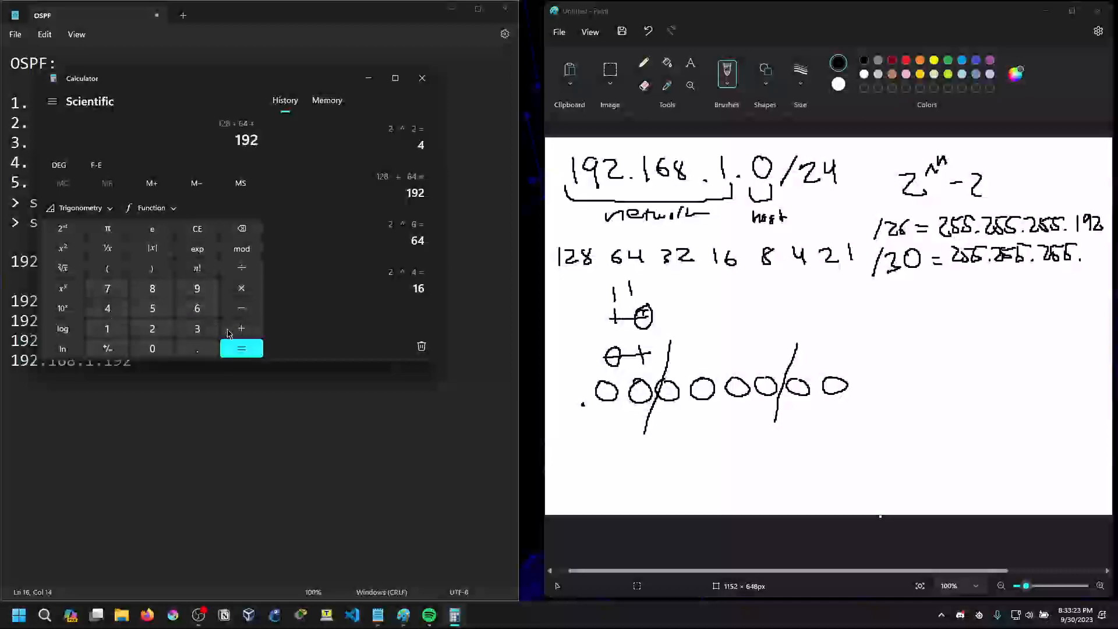
{"action": "type", "text": "32"}
{"action": "left_click", "coordinate": [239, 330]}
{"action": "type", "text": "16"}
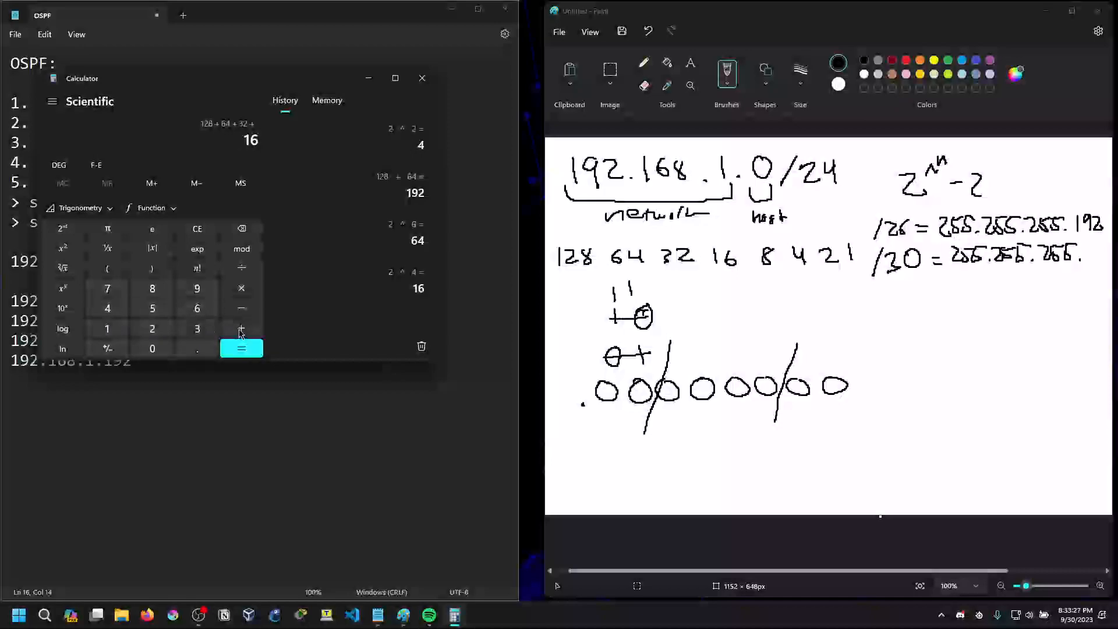
{"action": "left_click", "coordinate": [241, 330]}
{"action": "type", "text": "8"}
{"action": "left_click", "coordinate": [242, 330]}
{"action": "type", "text": "4"}
{"action": "left_click", "coordinate": [236, 353]}
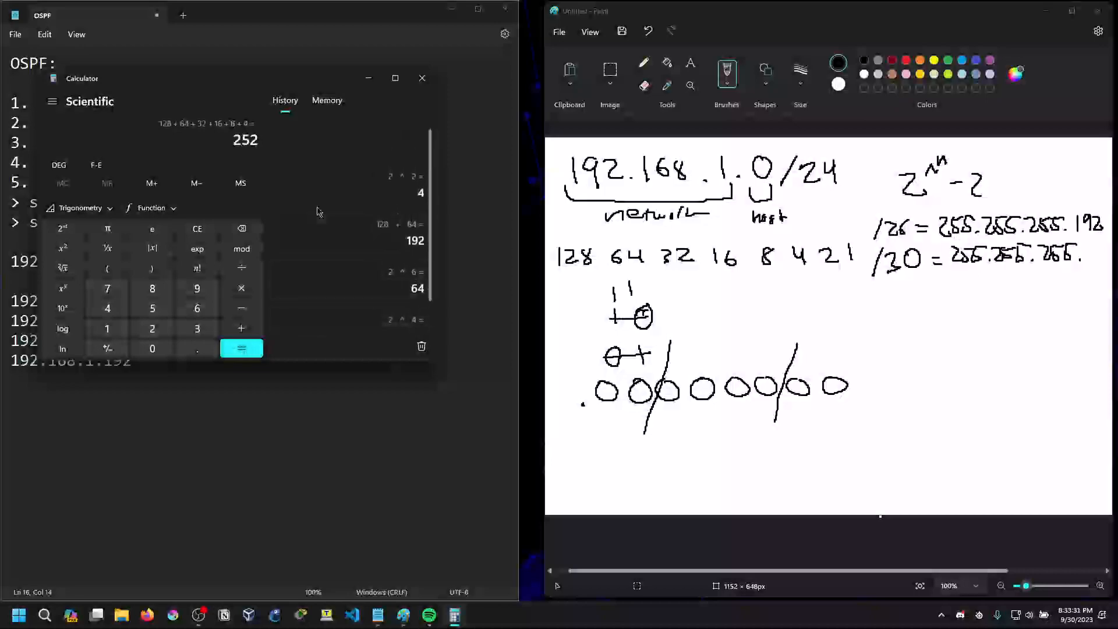
Handwrite 252 as the last octet of the /30 mask in Paint, undoing and redrawing digits until they fit
{"action": "mouse_move", "coordinate": [1085, 247]}
{"action": "left_mouse_down"}
{"action": "mouse_move", "coordinate": [1096, 261]}
{"action": "mouse_move", "coordinate": [1104, 243]}
{"action": "mouse_move", "coordinate": [1112, 261]}
{"action": "left_mouse_up"}
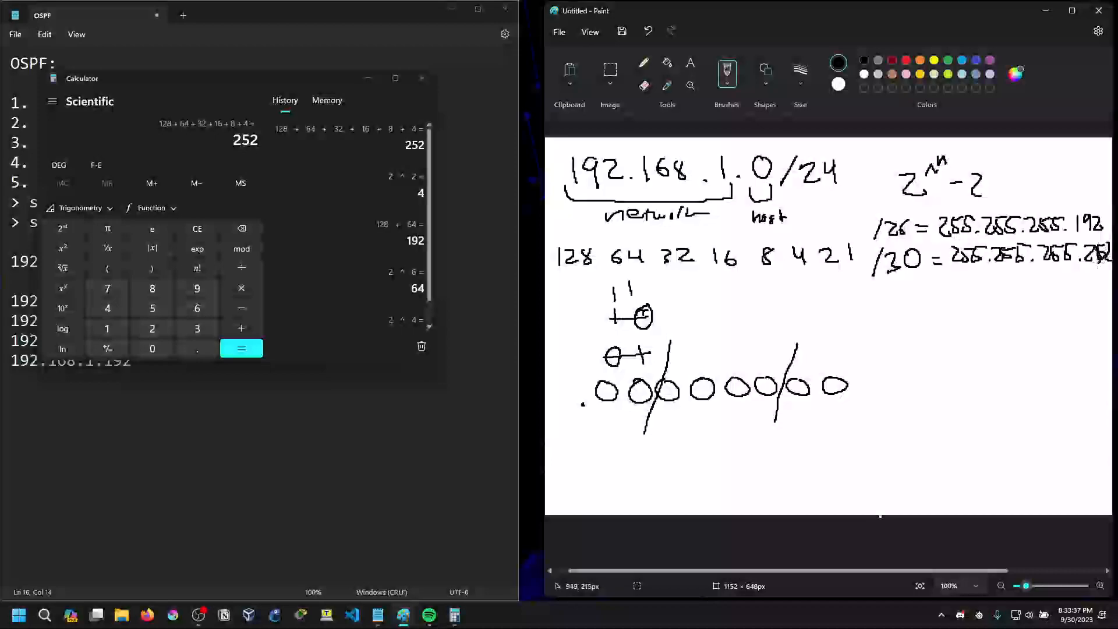
{"action": "left_click", "coordinate": [648, 33]}
{"action": "left_click", "coordinate": [646, 35]}
{"action": "left_click", "coordinate": [647, 35]}
{"action": "left_click", "coordinate": [648, 32]}
{"action": "mouse_move", "coordinate": [1082, 242]}
{"action": "left_mouse_down"}
{"action": "mouse_move", "coordinate": [1083, 260]}
{"action": "mouse_move", "coordinate": [1110, 254]}
{"action": "left_mouse_up"}
{"action": "left_click", "coordinate": [649, 32]}
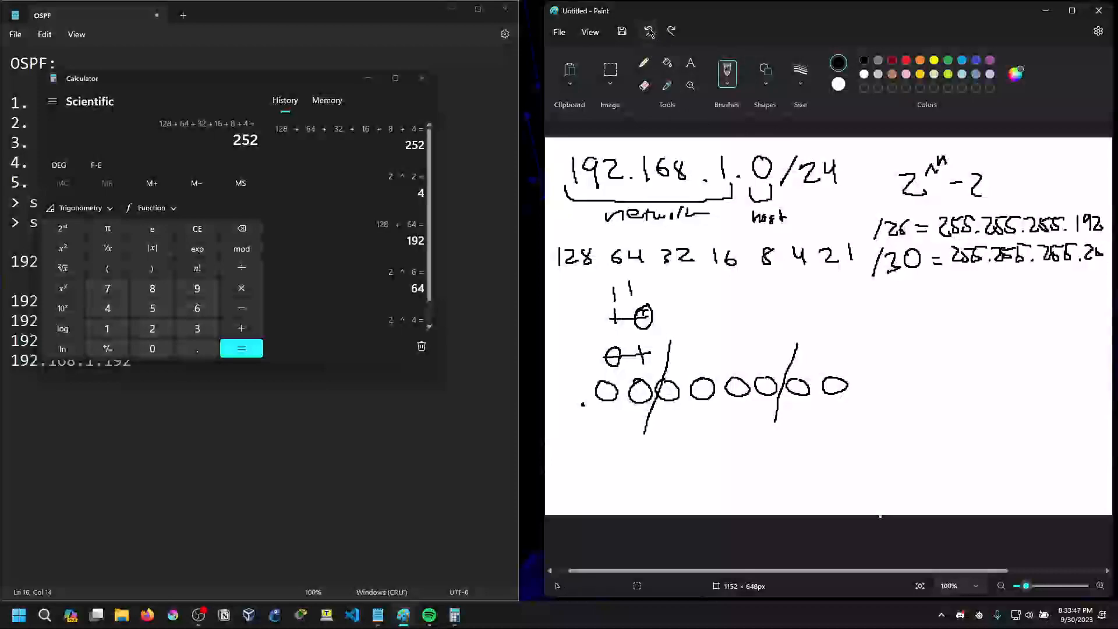
{"action": "left_click", "coordinate": [649, 32]}
{"action": "left_click_drag", "start_coordinate": [1085, 255], "coordinate": [1106, 255]}
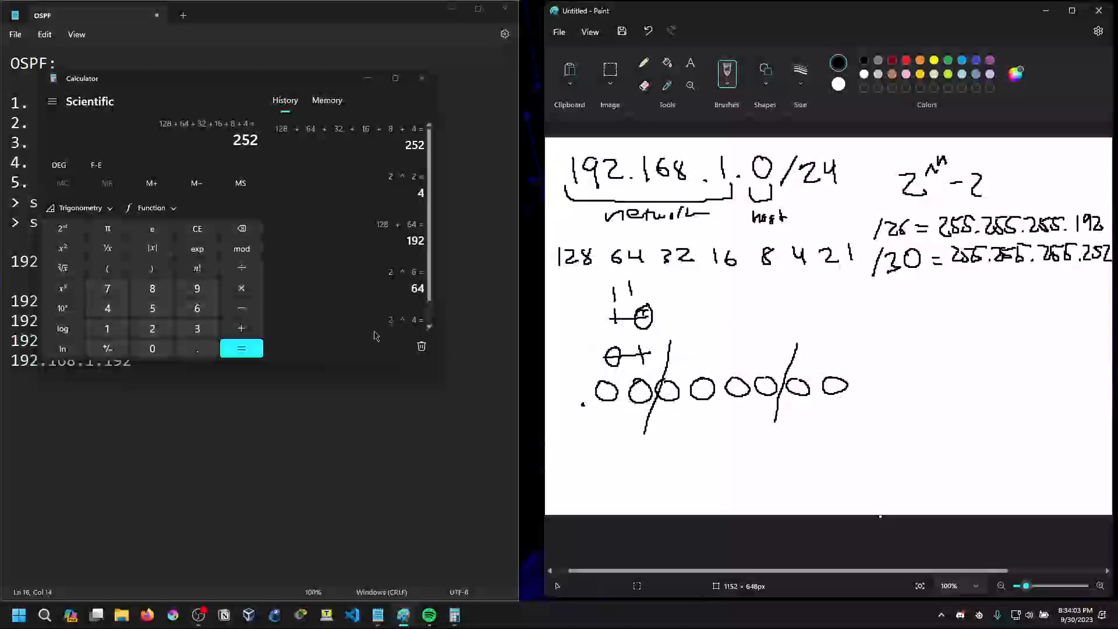
Minimize Calculator and append "- 192.168.1." to the 192.168.1.192 line in Notepad
{"action": "left_click", "coordinate": [368, 78]}
{"action": "left_click", "coordinate": [157, 360]}
{"action": "type", "text": "- 192.168.1"}
{"action": "key", "text": "BackSpace"}
{"action": "type", "text": "."}
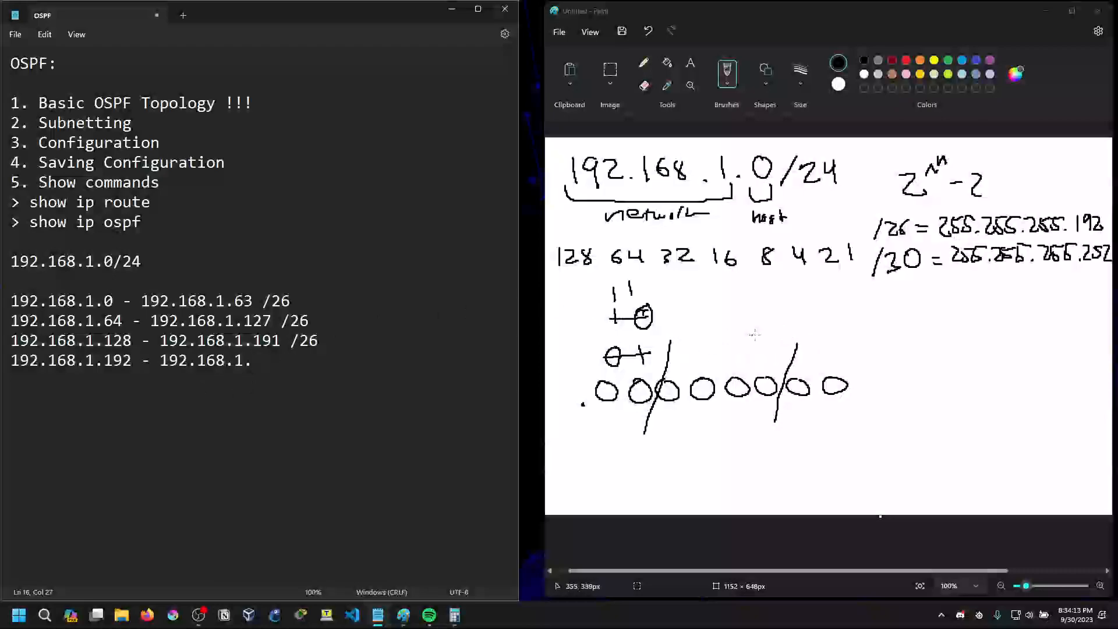
Handwrite 0001 above the four zeros between the two slanted dividing lines in Paint
{"action": "left_click_drag", "start_coordinate": [767, 343], "coordinate": [765, 363]}
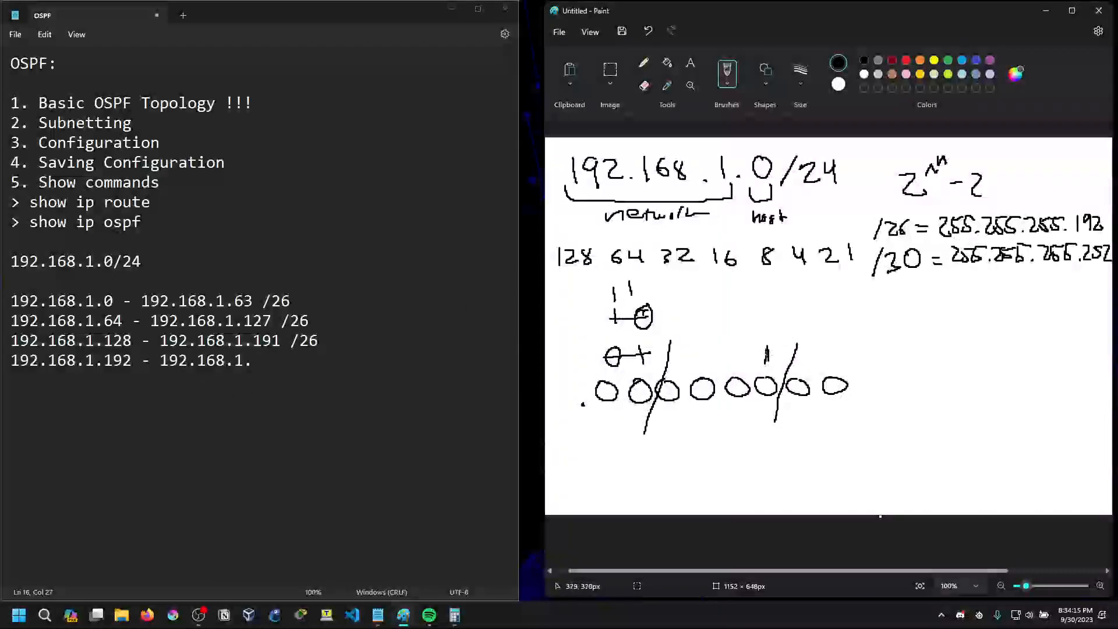
{"action": "mouse_move", "coordinate": [682, 354]}
{"action": "left_mouse_down"}
{"action": "mouse_move", "coordinate": [675, 367]}
{"action": "mouse_move", "coordinate": [683, 356]}
{"action": "left_mouse_up"}
{"action": "mouse_move", "coordinate": [699, 355]}
{"action": "left_mouse_down"}
{"action": "mouse_move", "coordinate": [696, 367]}
{"action": "mouse_move", "coordinate": [710, 357]}
{"action": "left_mouse_up"}
{"action": "mouse_move", "coordinate": [732, 357]}
{"action": "left_mouse_down"}
{"action": "mouse_move", "coordinate": [729, 367]}
{"action": "mouse_move", "coordinate": [735, 356]}
{"action": "left_mouse_up"}
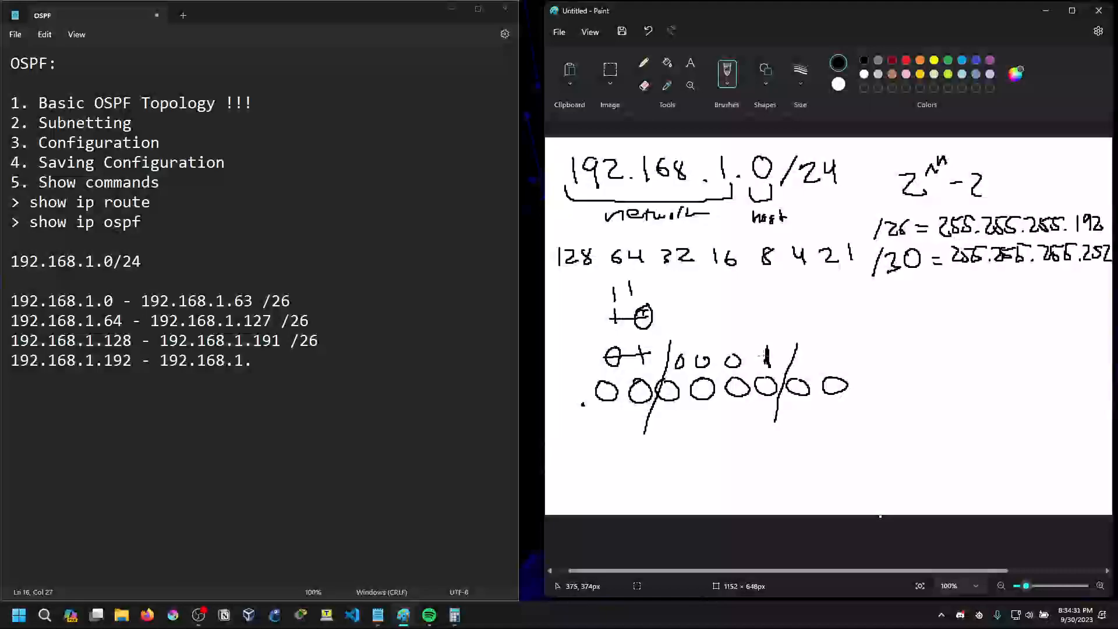
Complete the 192.168.1.192 line in Notepad with the end address 192.168.1.195 and the prefix /30
{"action": "left_click", "coordinate": [272, 364]}
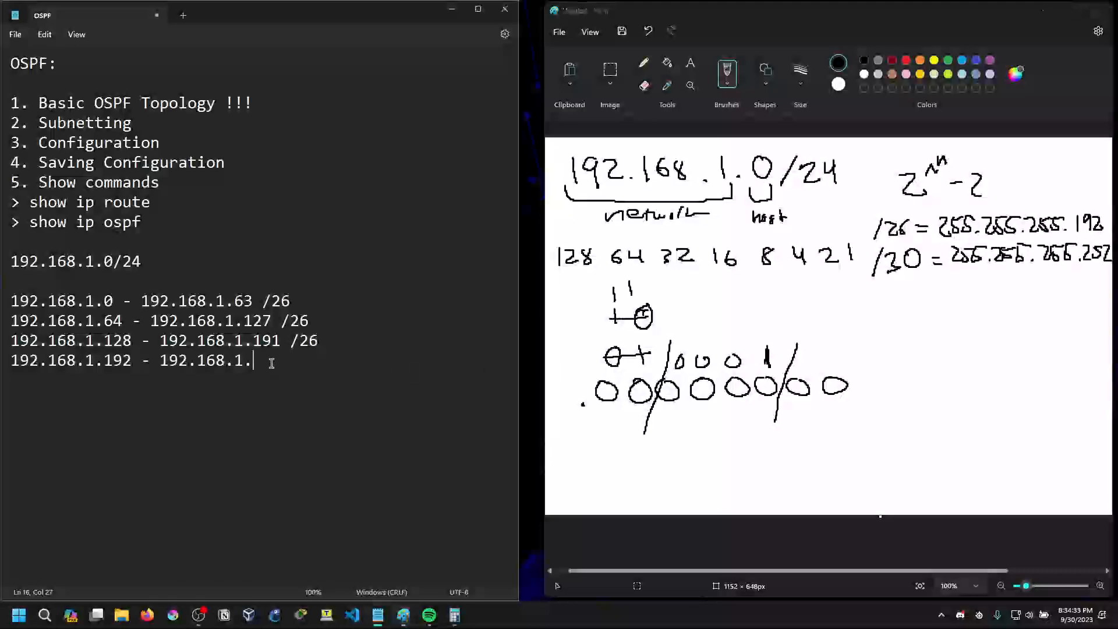
{"action": "type", "text": "192"}
{"action": "key", "text": "BackSpace"}
{"action": "type", "text": "5"}
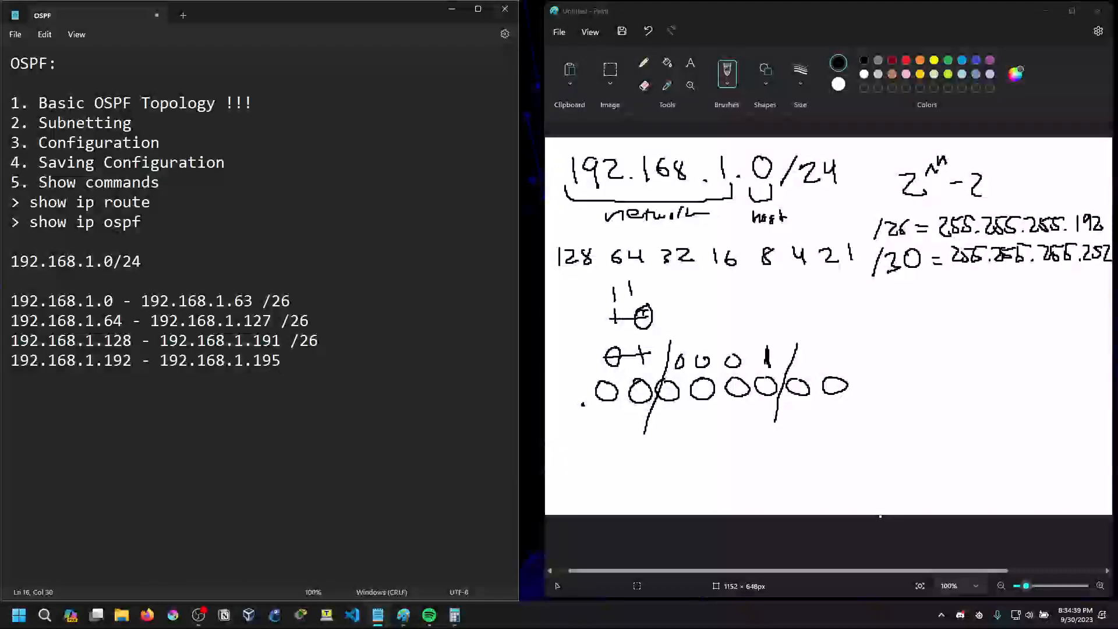
{"action": "type", "text": "30"}
Add a new line reading "192.168.1.196 -" below the 192.168.1.192 range
{"action": "key", "text": "Return"}
{"action": "type", "text": "192.168.1.196"}
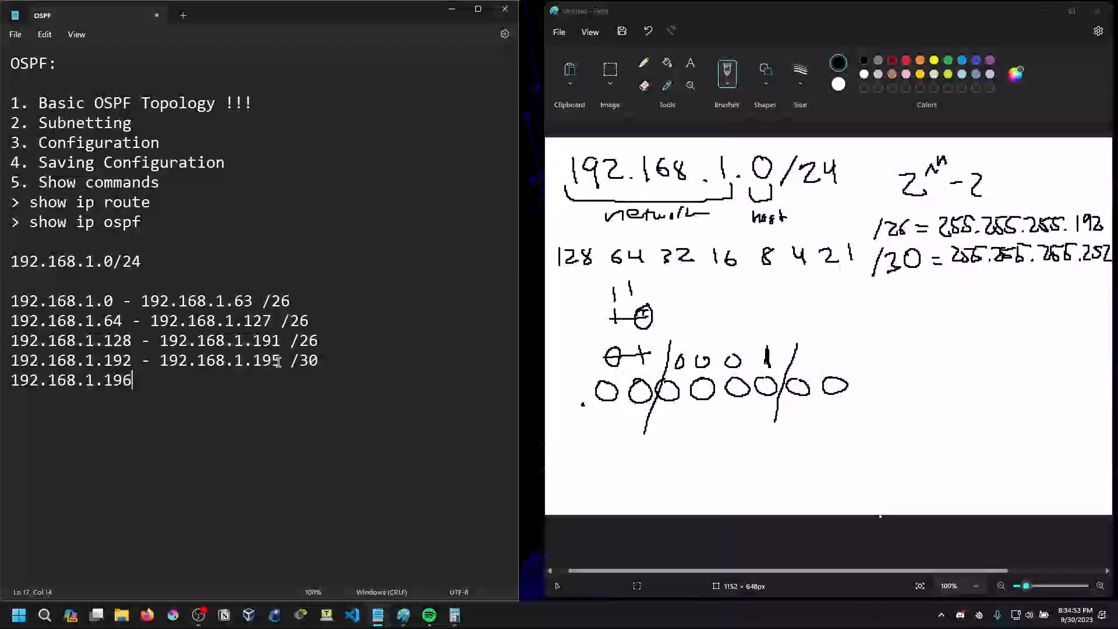
{"action": "mouse_move", "coordinate": [129, 362]}
{"action": "left_mouse_down"}
{"action": "mouse_move", "coordinate": [106, 363]}
{"action": "mouse_move", "coordinate": [123, 362]}
{"action": "left_mouse_up"}
{"action": "left_click", "coordinate": [128, 362]}
{"action": "left_click", "coordinate": [124, 363]}
{"action": "left_click", "coordinate": [333, 357]}
{"action": "left_click", "coordinate": [176, 382]}
{"action": "type", "text": "-"}
Strike out the handwritten 0001 in Paint and write 0010 above it
{"action": "mouse_move", "coordinate": [771, 355]}
{"action": "left_mouse_down"}
{"action": "mouse_move", "coordinate": [673, 363]}
{"action": "mouse_move", "coordinate": [703, 362]}
{"action": "left_mouse_up"}
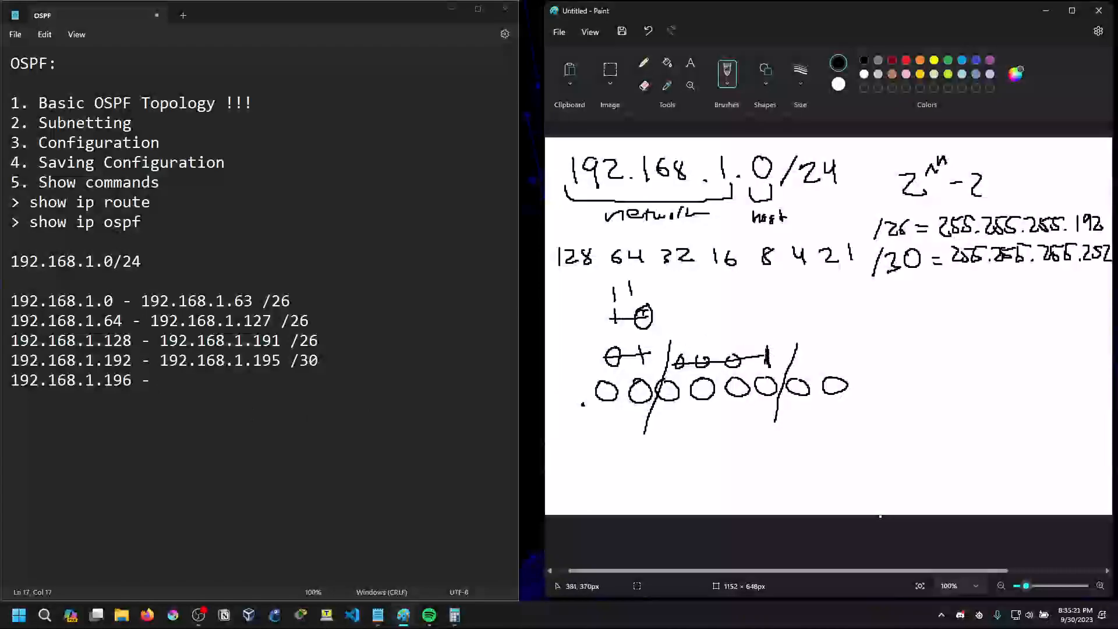
{"action": "mouse_move", "coordinate": [685, 324]}
{"action": "left_mouse_down"}
{"action": "mouse_move", "coordinate": [734, 336]}
{"action": "mouse_move", "coordinate": [762, 327]}
{"action": "left_mouse_up"}
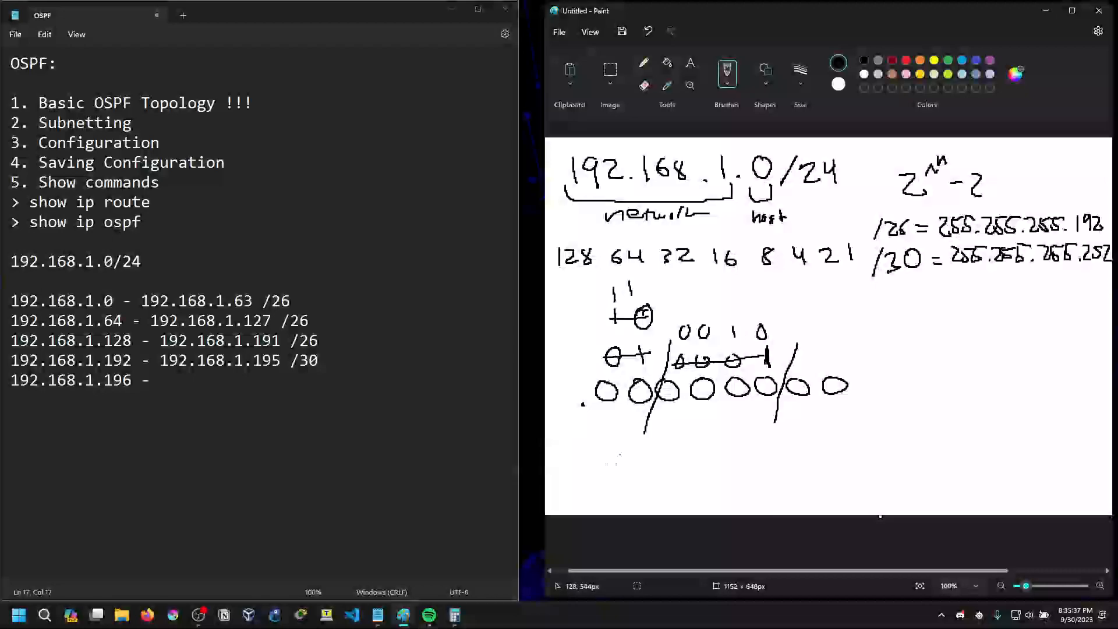
Calculate 192 + 8 in Calculator and minimize it
{"action": "left_click", "coordinate": [455, 616]}
{"action": "left_click", "coordinate": [198, 231]}
{"action": "type", "text": "192 + 8"}
{"action": "key", "text": "Return"}
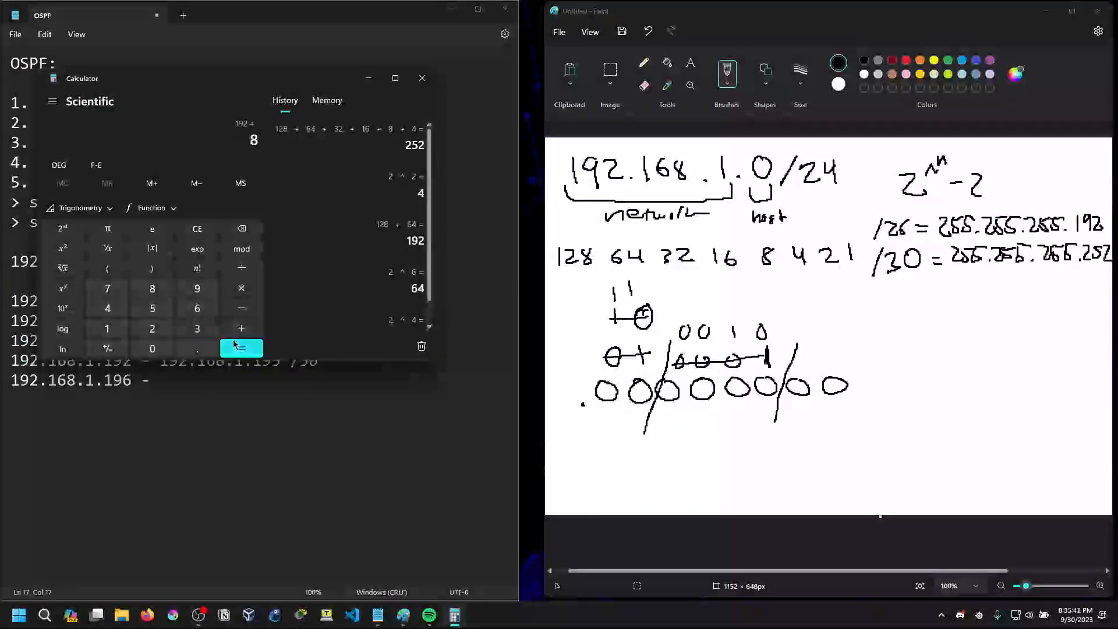
{"action": "left_click", "coordinate": [369, 78]}
Complete the 192.168.1.196 line with 192.168.1.199 /30 and start a new line with 192.168.1.200
{"action": "type", "text": "192.168.1.199 /30 "}
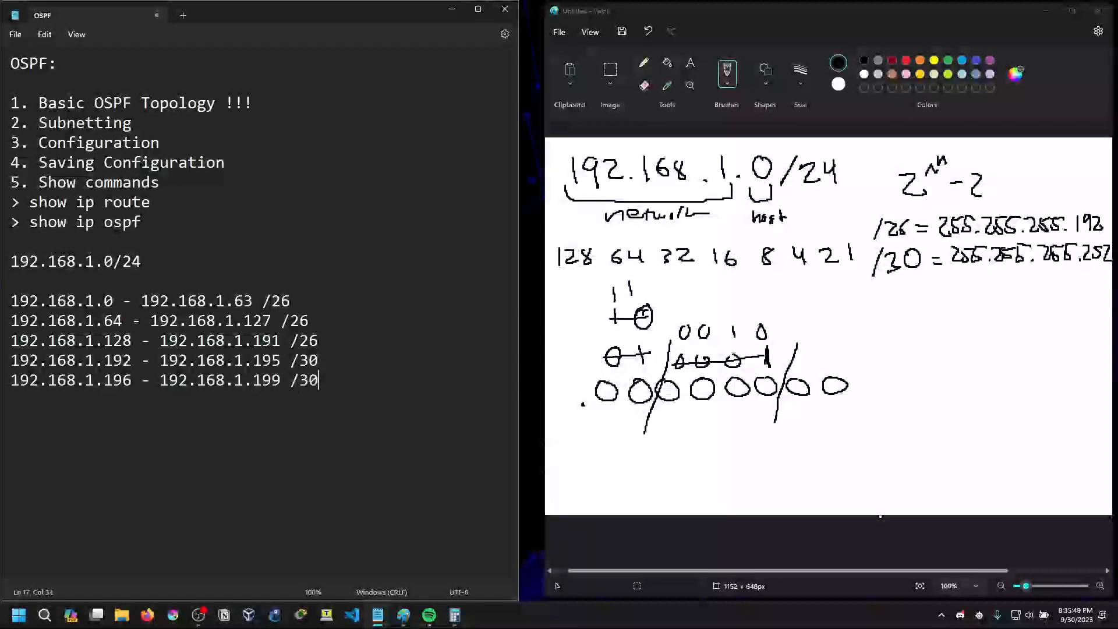
{"action": "type", "text": "192.168.1.200"}
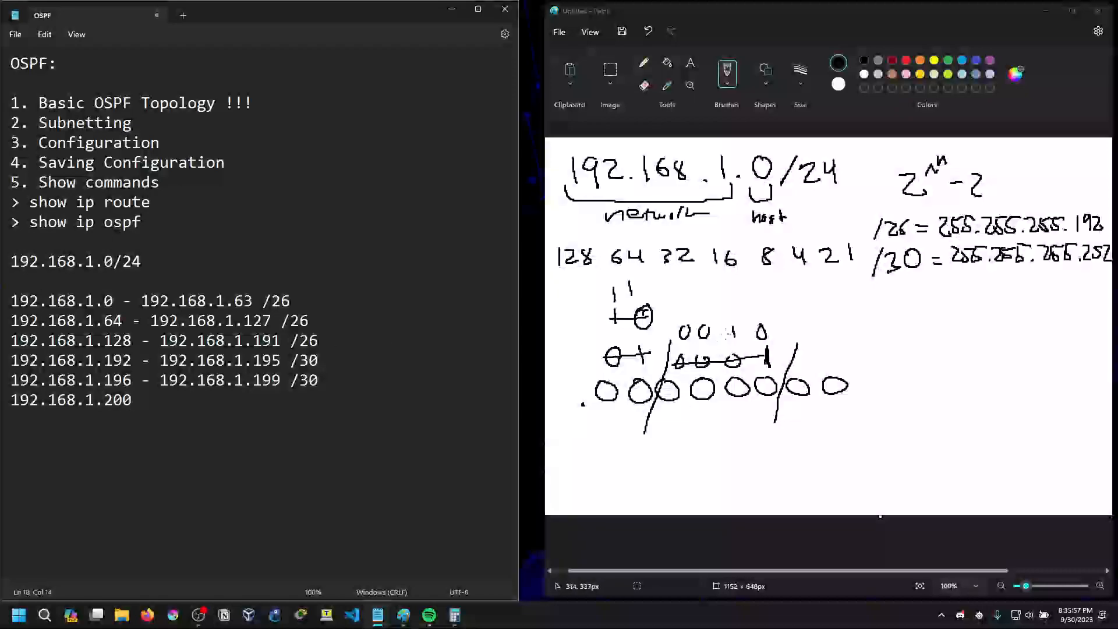
Strike out the handwritten 0010 in Paint and write 0011 above it
{"action": "left_click_drag", "start_coordinate": [680, 332], "coordinate": [773, 330]}
{"action": "left_click_drag", "start_coordinate": [690, 294], "coordinate": [763, 315]}
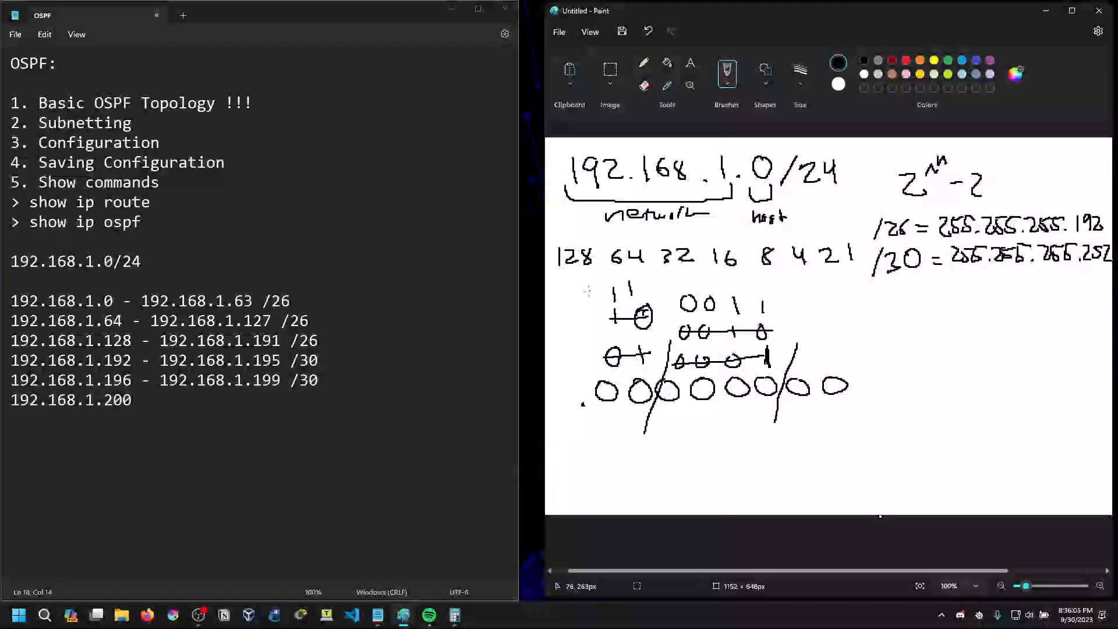
Calculate 192 + 8 + 4 in Calculator
{"action": "left_click", "coordinate": [454, 615]}
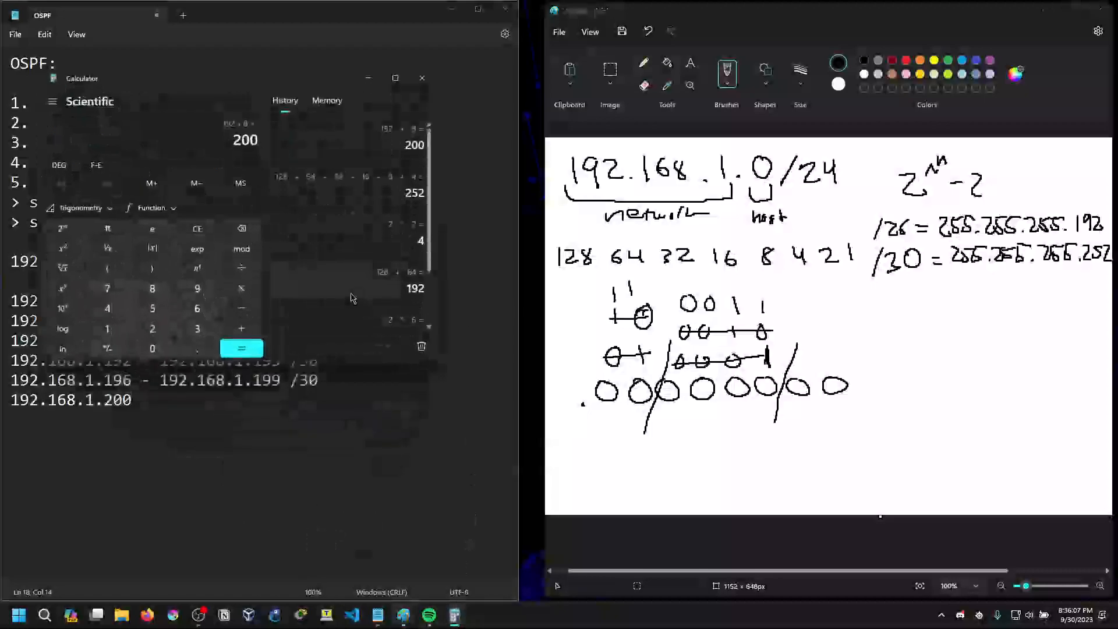
{"action": "left_click", "coordinate": [198, 229]}
{"action": "left_click", "coordinate": [107, 328]}
{"action": "left_click", "coordinate": [197, 288]}
{"action": "left_click", "coordinate": [152, 329]}
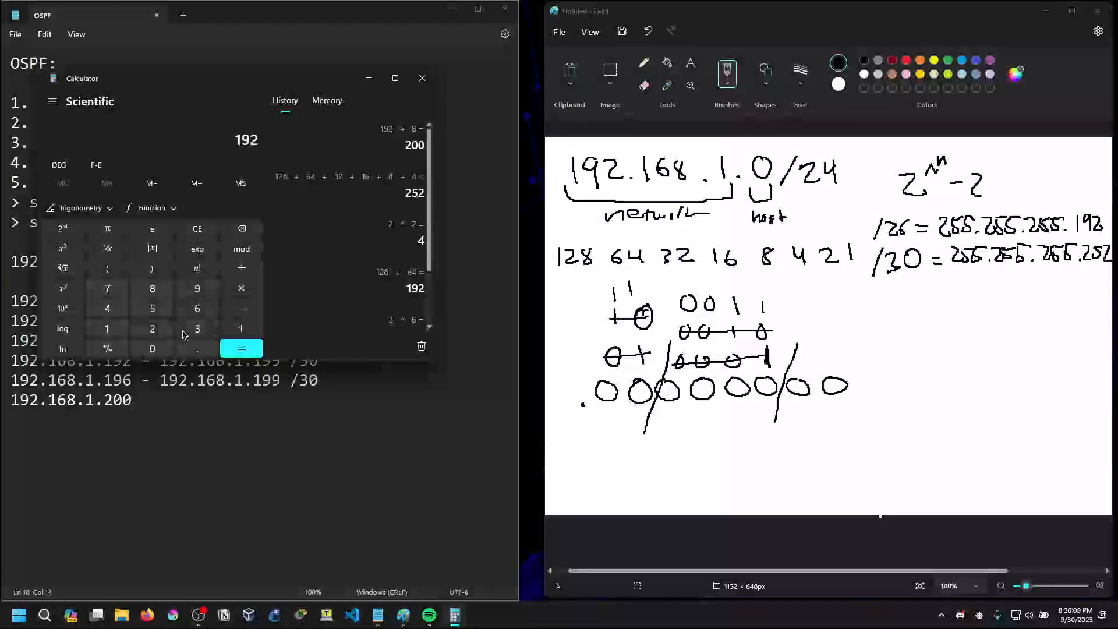
{"action": "left_click", "coordinate": [241, 329]}
{"action": "left_click", "coordinate": [152, 288]}
{"action": "left_click", "coordinate": [241, 328]}
{"action": "left_click", "coordinate": [108, 308]}
{"action": "left_click", "coordinate": [242, 348]}
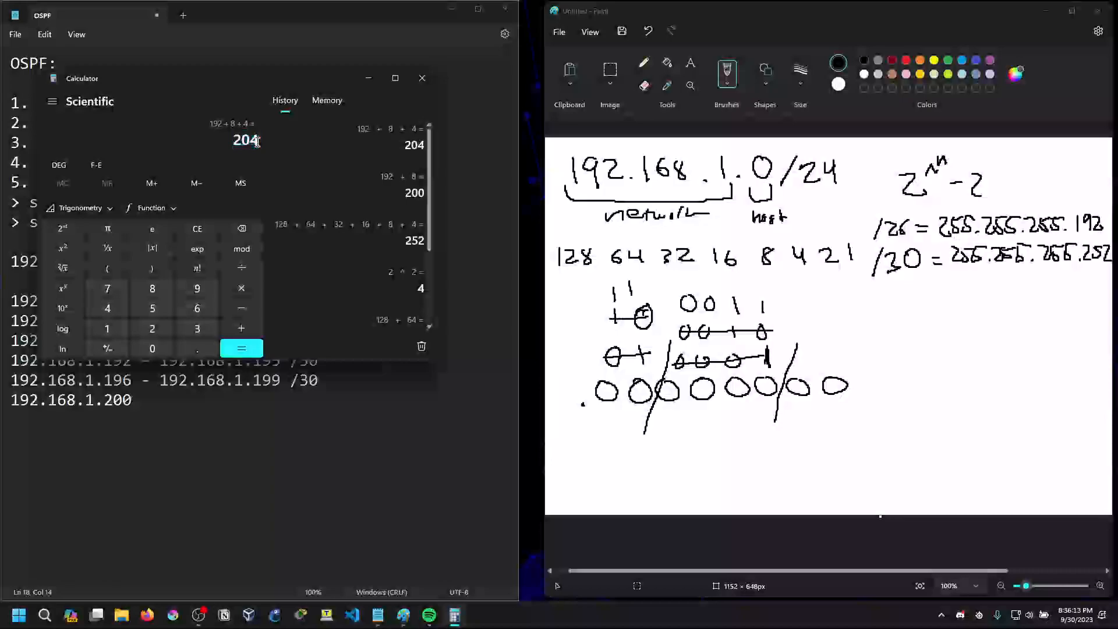
Complete the 192.168.1.200 line in Notepad with "- 192.168.1.203 /30" and start a new line with "192.168.1.204 -"
{"action": "left_click", "coordinate": [172, 403]}
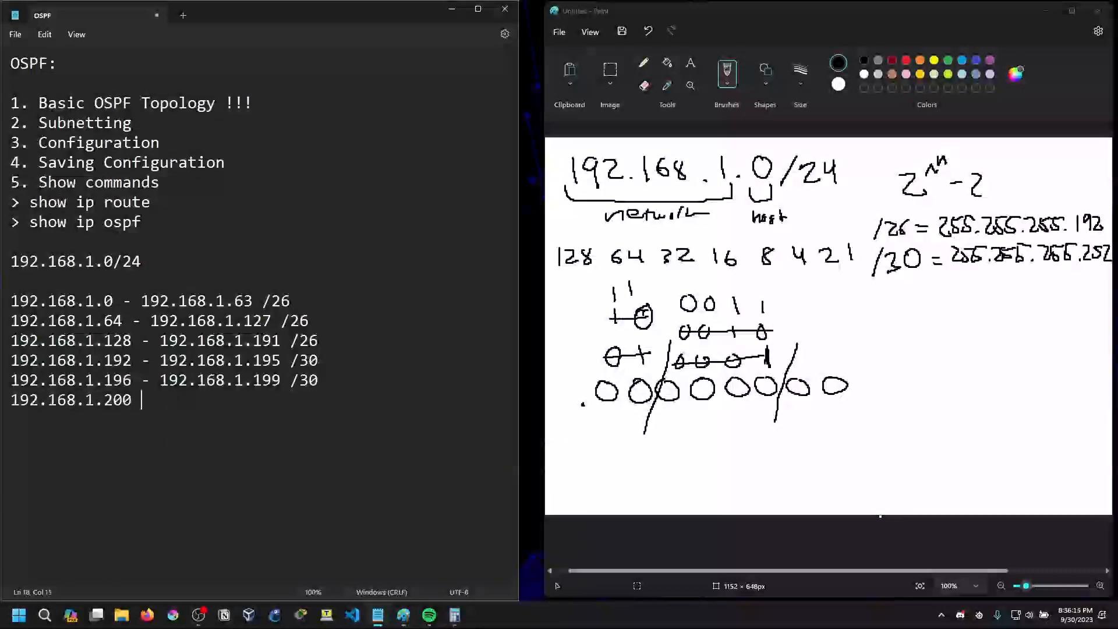
{"action": "type", "text": "- 192.168"}
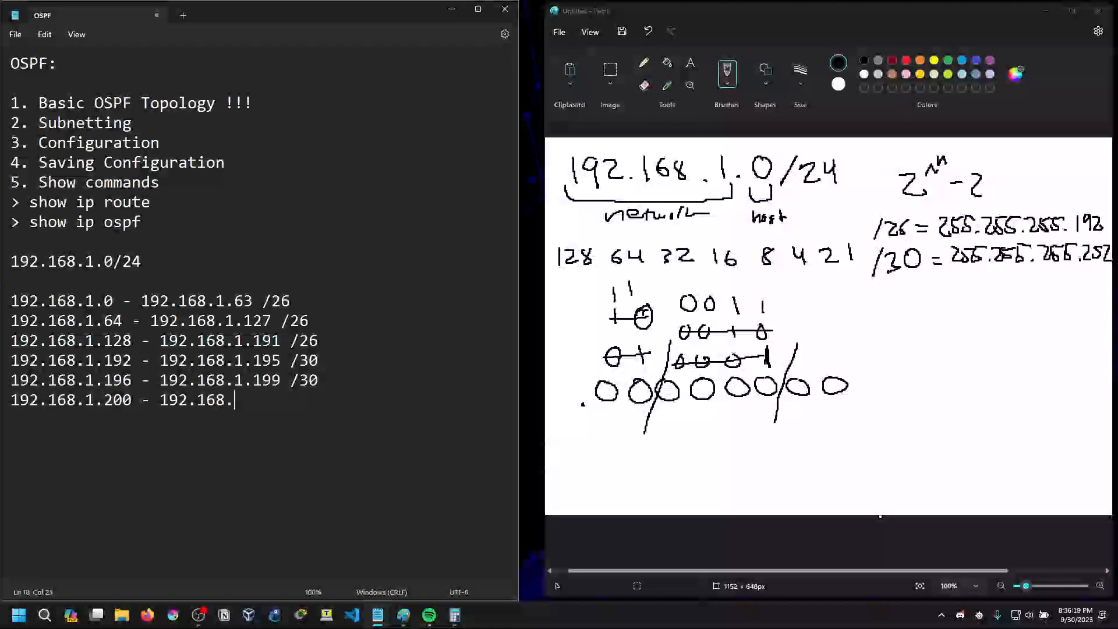
{"action": "type", "text": ".1.203 /30"}
{"action": "key", "text": "Return"}
{"action": "type", "text": "192.168"}
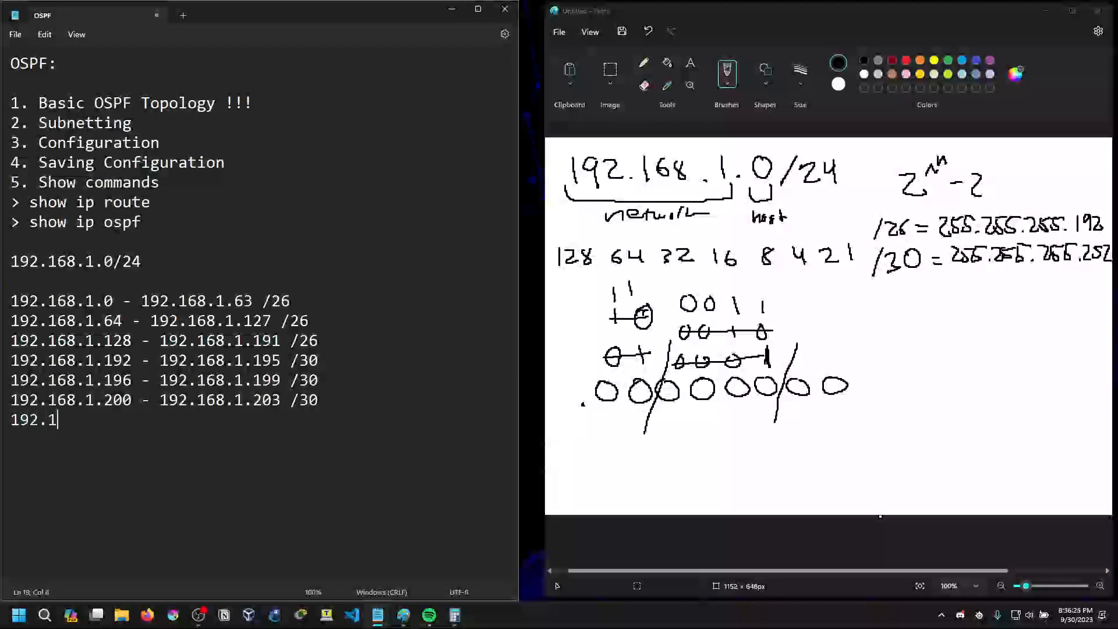
{"action": "type", "text": ".1.204 -"}
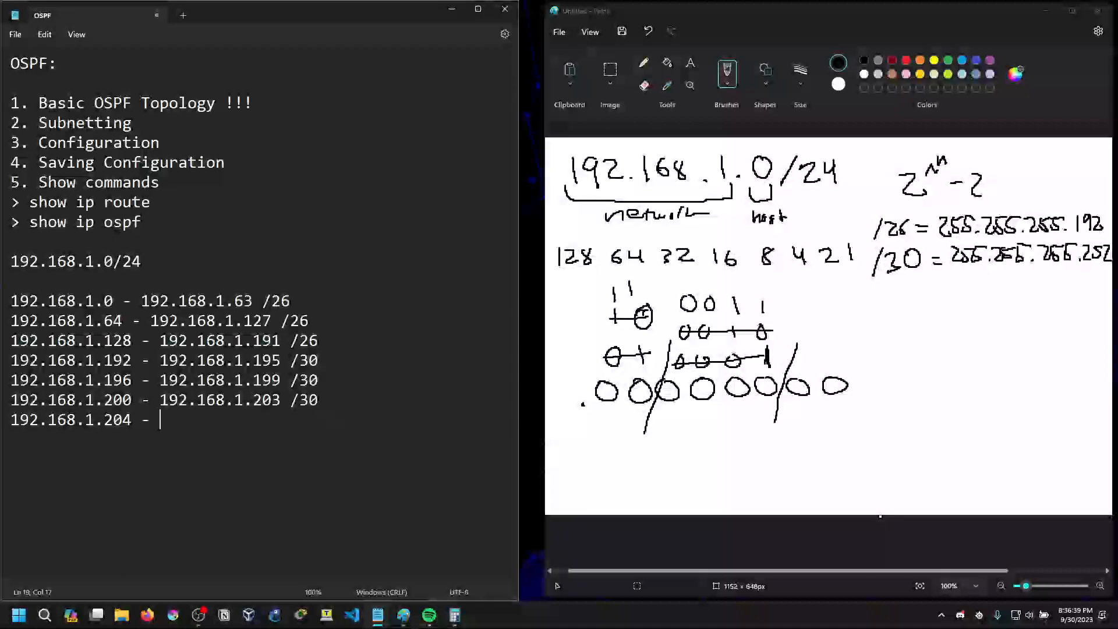
Switch to Packet Tracer to check the router links in the topology, and return to the Notepad subnet list
{"action": "mouse_move", "coordinate": [461, 627]}
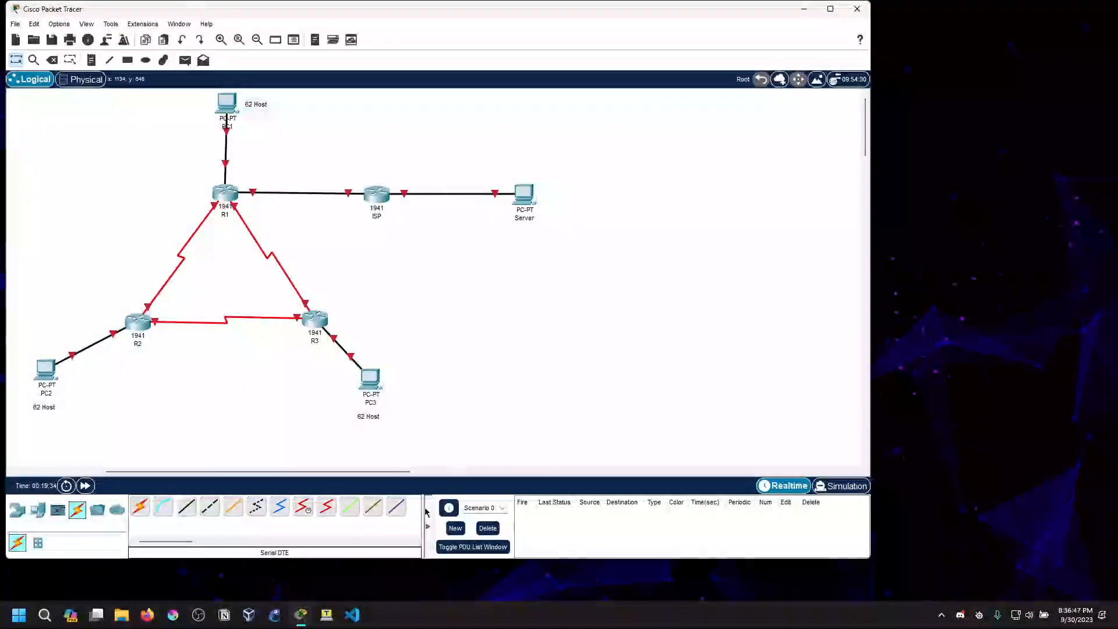
{"action": "left_click", "coordinate": [451, 574]}
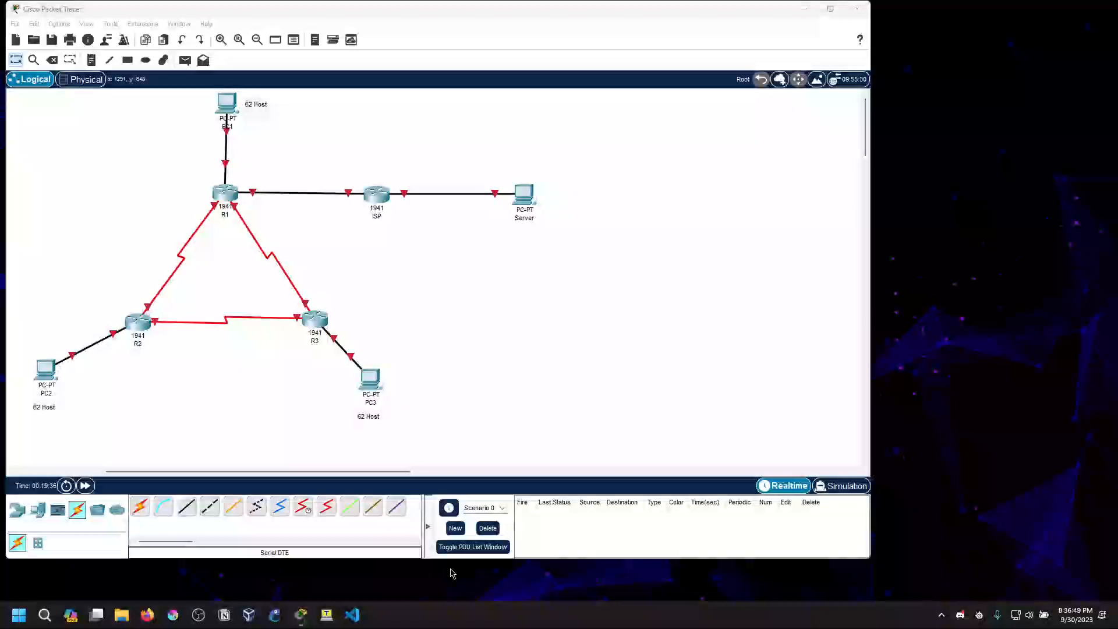
{"action": "key", "text": "ctrl+super+Left"}
{"action": "left_click", "coordinate": [178, 423]}
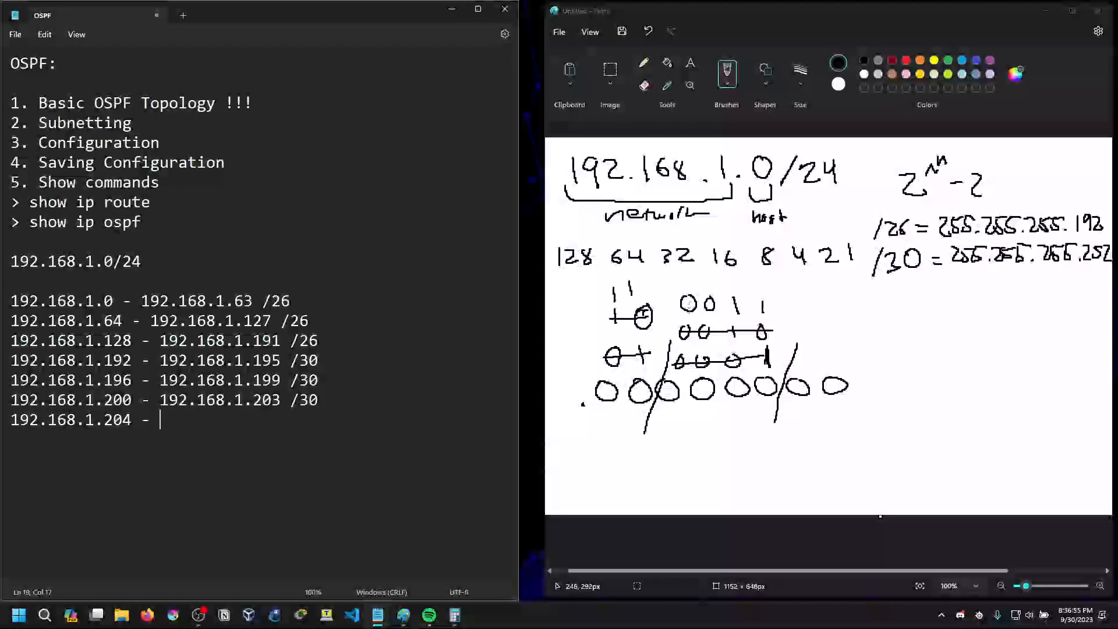
Strike out the handwritten 0011 in Paint and write 0100 above it
{"action": "left_click_drag", "start_coordinate": [679, 308], "coordinate": [785, 307]}
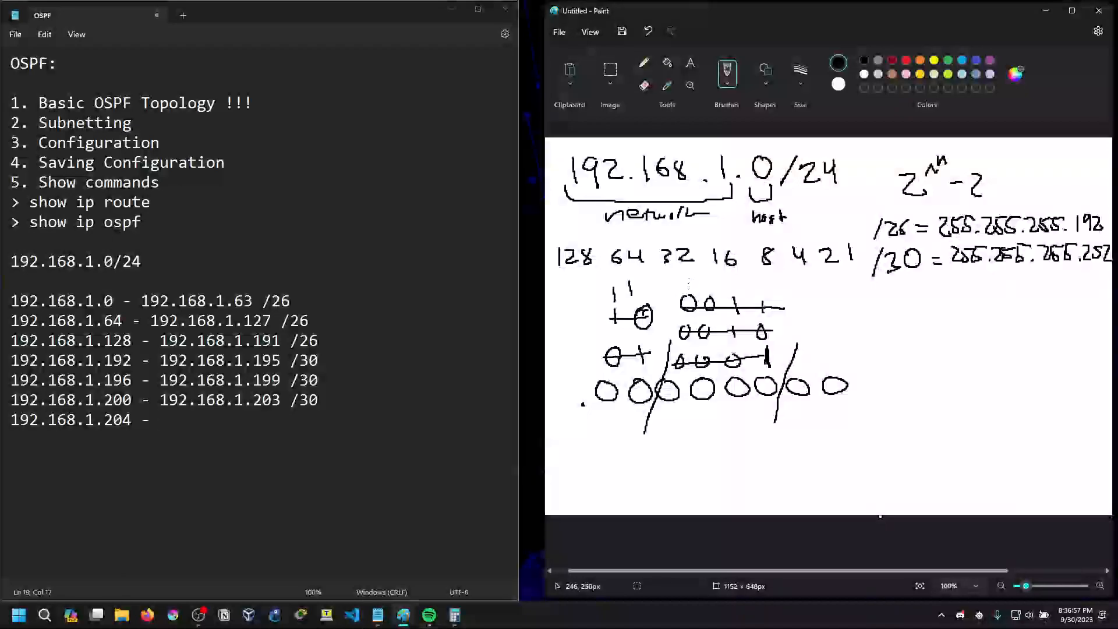
{"action": "mouse_move", "coordinate": [689, 279]}
{"action": "left_mouse_down"}
{"action": "mouse_move", "coordinate": [712, 288]}
{"action": "mouse_move", "coordinate": [734, 279]}
{"action": "left_mouse_up"}
{"action": "left_click_drag", "start_coordinate": [766, 283], "coordinate": [710, 289]}
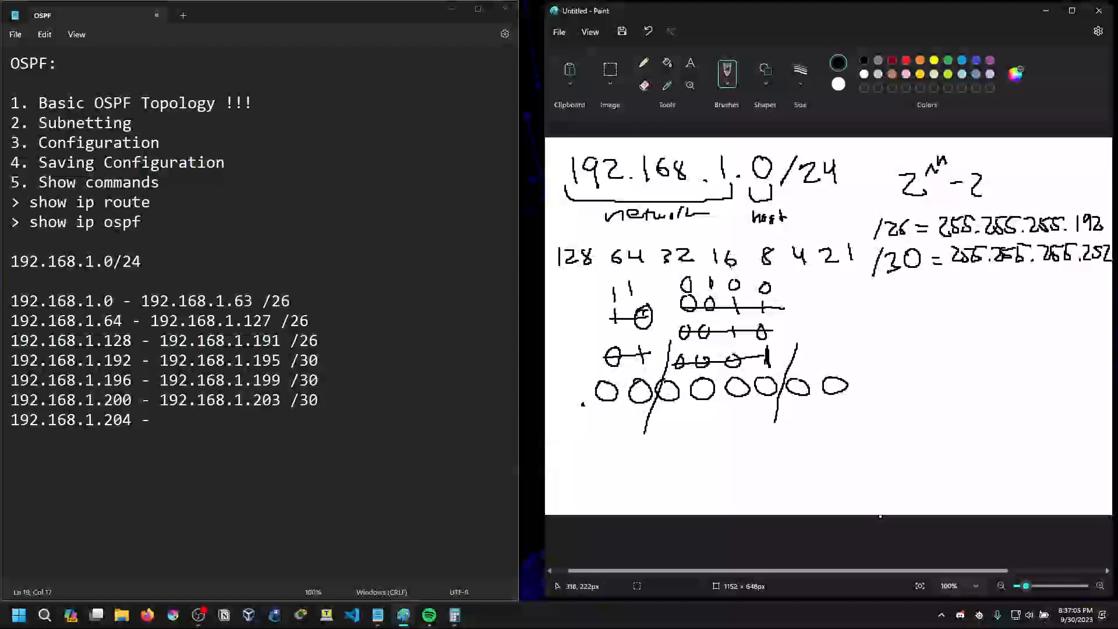
Calculate 192 + 16 in Calculator and minimize it
{"action": "left_click", "coordinate": [455, 615]}
{"action": "left_click", "coordinate": [201, 232]}
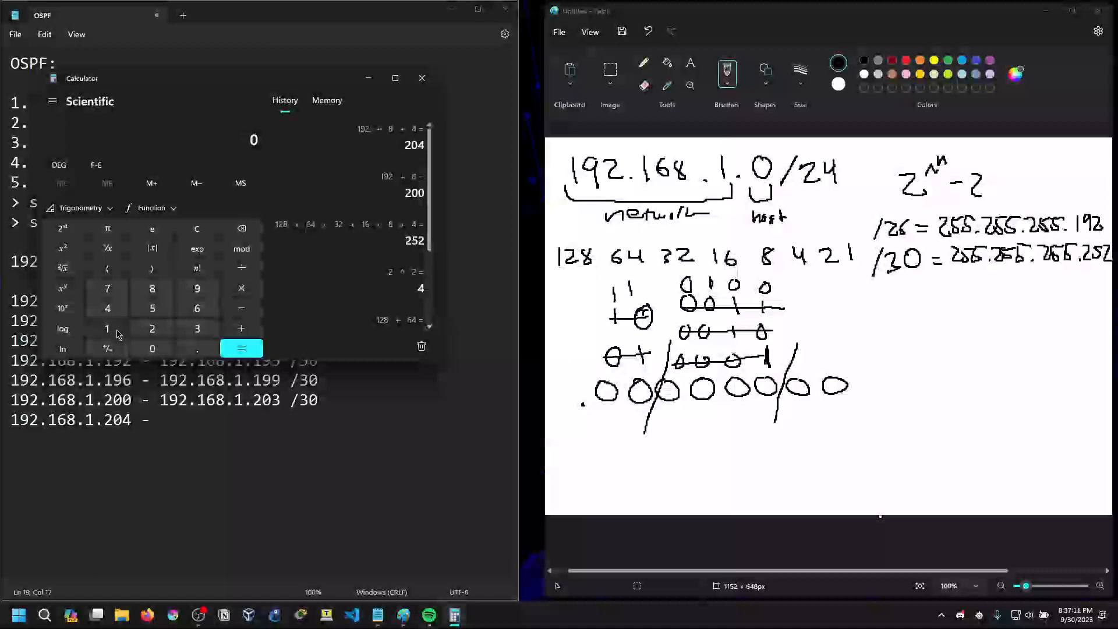
{"action": "left_click", "coordinate": [117, 332]}
{"action": "left_click", "coordinate": [197, 288]}
{"action": "left_click", "coordinate": [152, 328]}
{"action": "left_click", "coordinate": [244, 329]}
{"action": "left_click", "coordinate": [107, 328]}
{"action": "left_click", "coordinate": [197, 308]}
{"action": "left_click", "coordinate": [241, 349]}
{"action": "left_click", "coordinate": [367, 80]}
Complete the 192.168.1.204 line with 192.168.1.207 /30 and start a new line with "192.168.1.208 -"
{"action": "left_click", "coordinate": [192, 411]}
{"action": "type", "text": "192.168.1."}
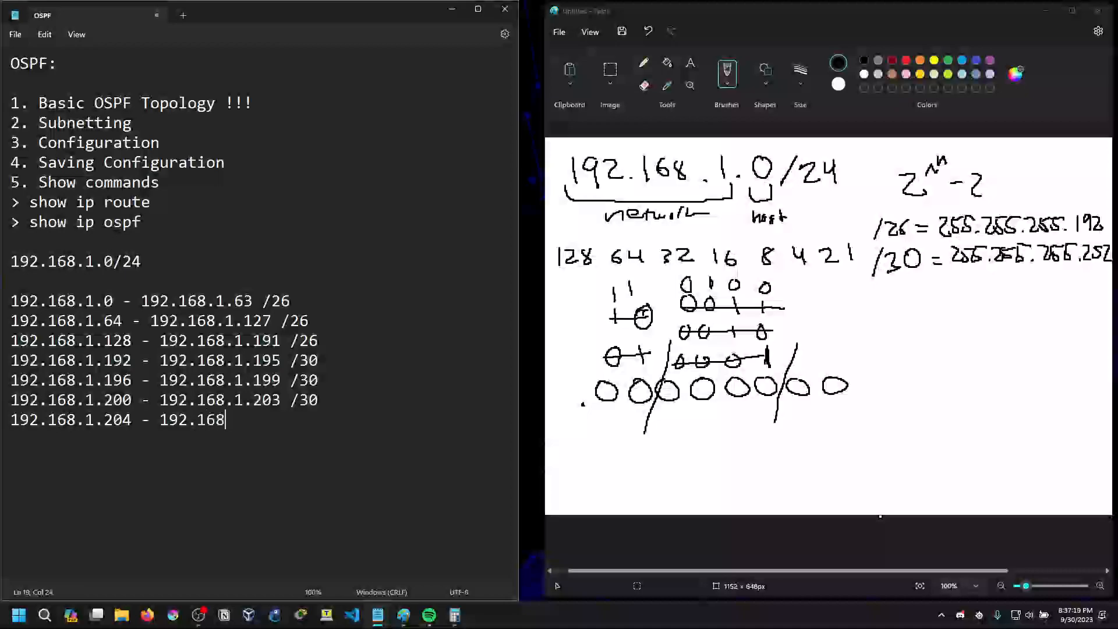
{"action": "type", "text": "207"}
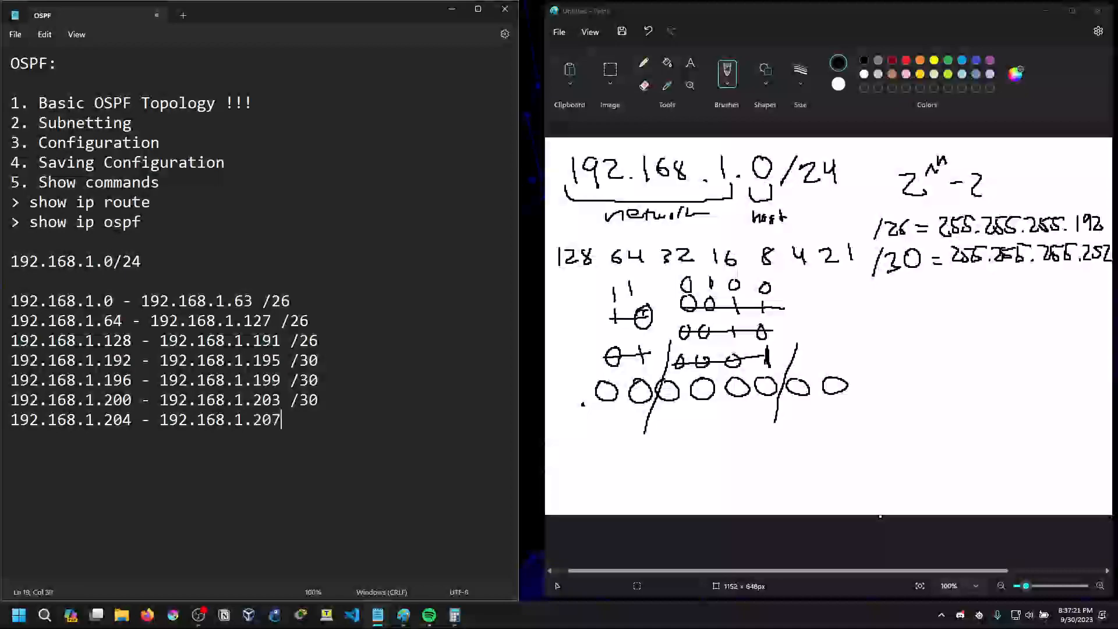
{"action": "type", "text": " /30"}
{"action": "key", "text": "Return"}
{"action": "type", "text": "19"}
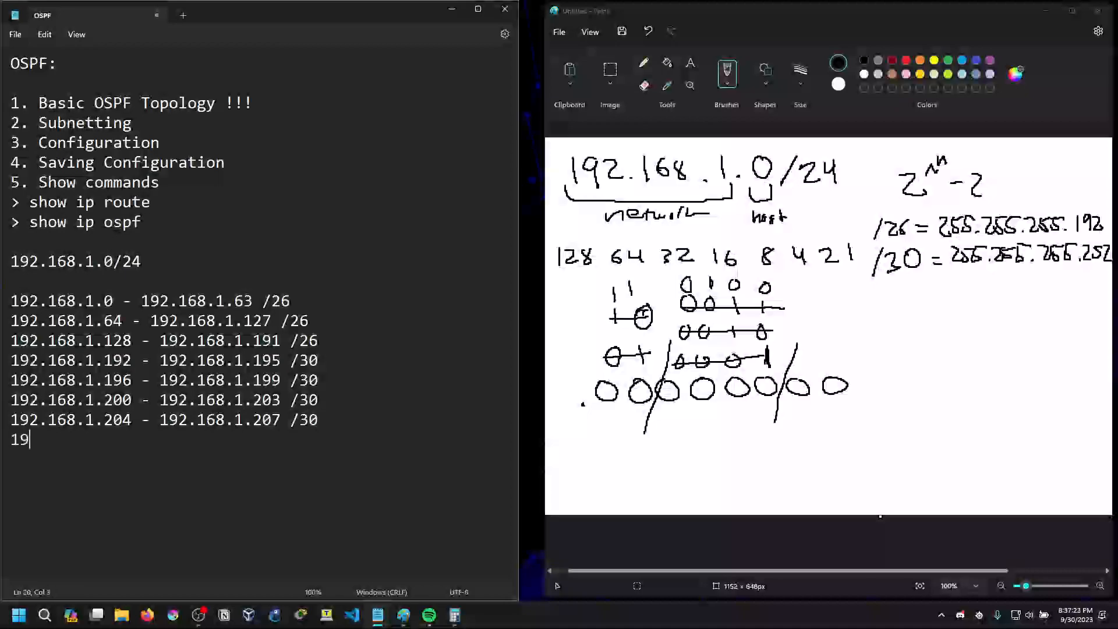
{"action": "type", "text": "2.168.1.208 -"}
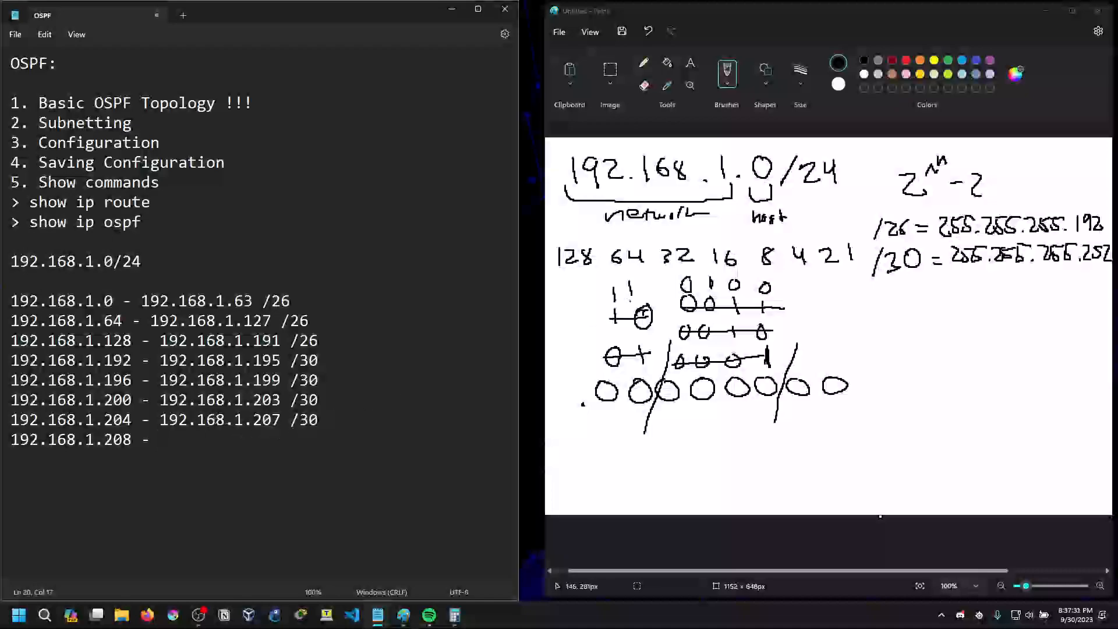
Strike out the handwritten 0100 in Paint and write 0101 above it
{"action": "left_click_drag", "start_coordinate": [678, 285], "coordinate": [789, 287]}
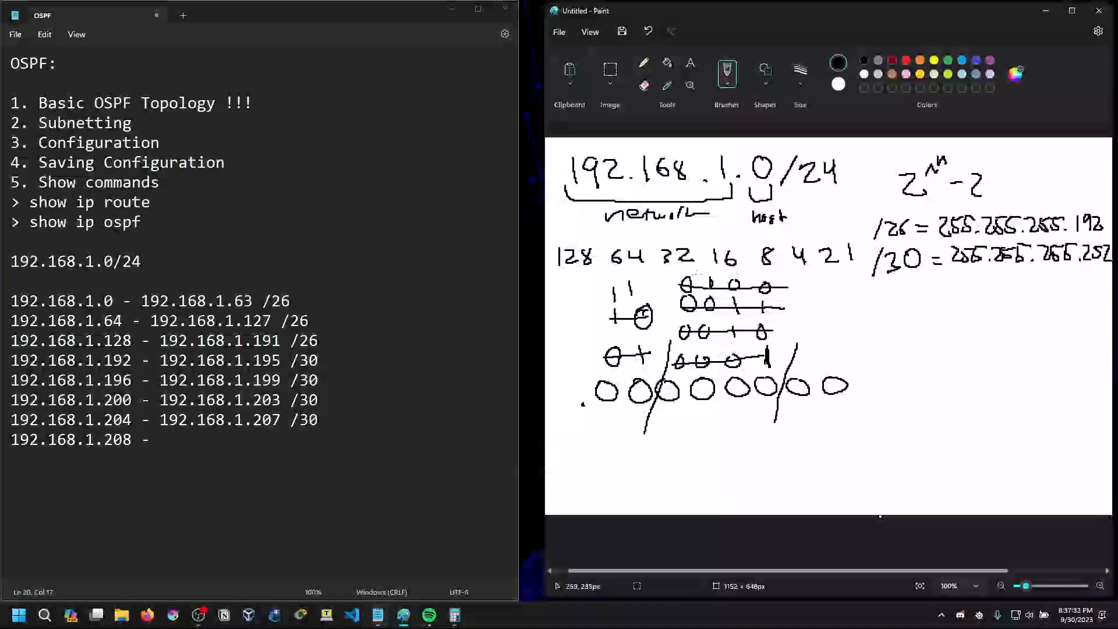
{"action": "left_click_drag", "start_coordinate": [693, 261], "coordinate": [766, 273]}
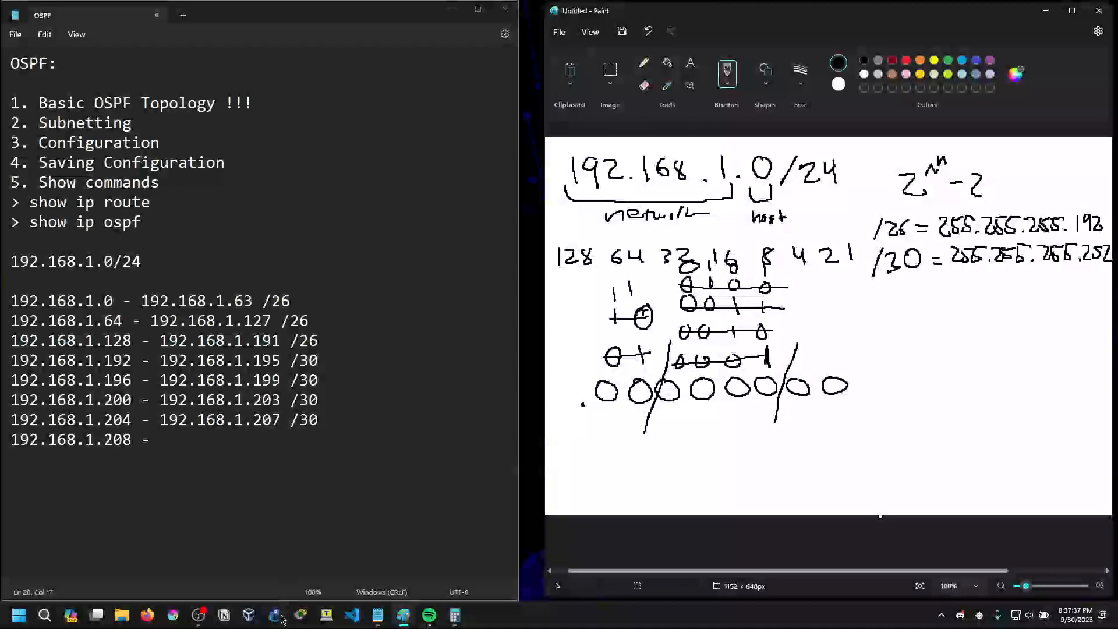
Calculate 192 + 16 + 4 in Calculator and minimize it
{"action": "left_click", "coordinate": [454, 615]}
{"action": "left_click", "coordinate": [197, 229]}
{"action": "left_click", "coordinate": [107, 329]}
{"action": "left_click", "coordinate": [197, 288]}
{"action": "left_click", "coordinate": [152, 328]}
{"action": "left_click", "coordinate": [241, 329]}
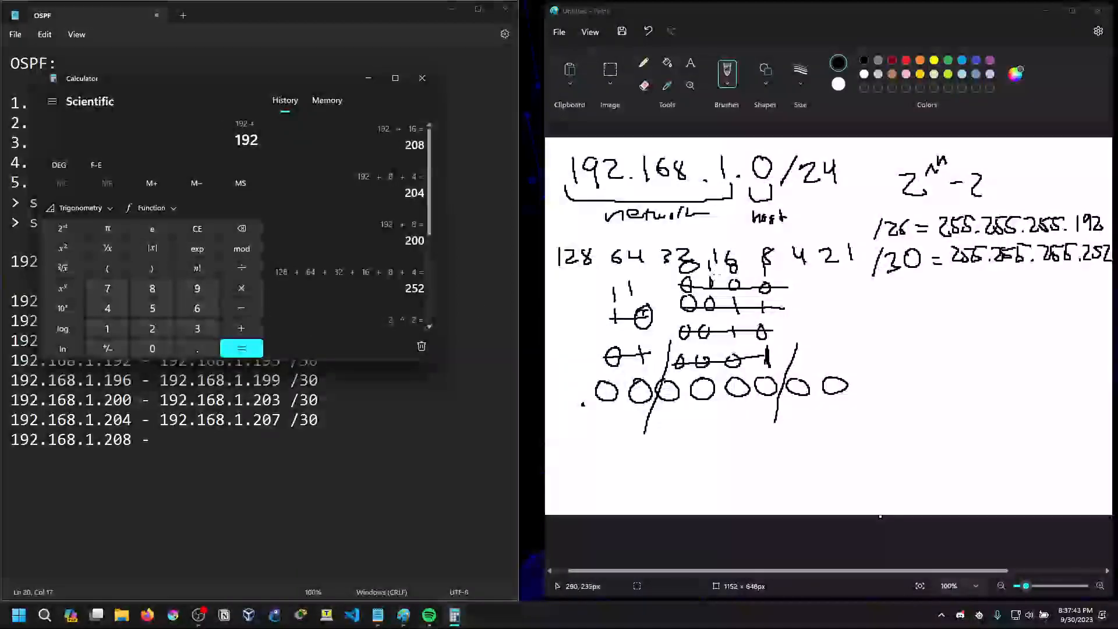
{"action": "type", "text": "16+"}
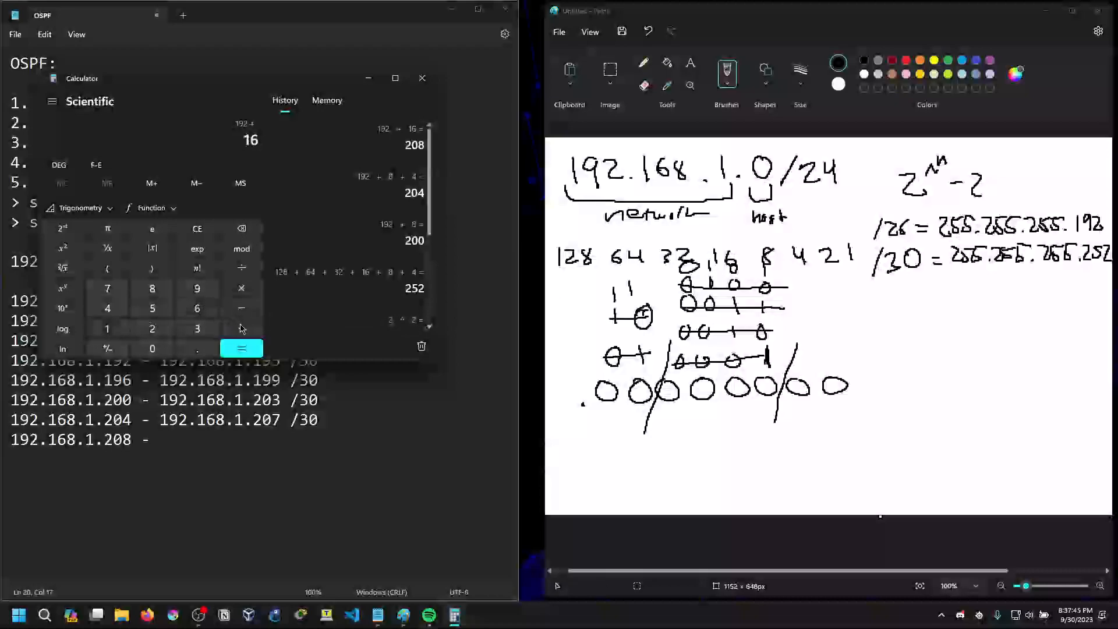
{"action": "left_click", "coordinate": [107, 308]}
{"action": "left_click", "coordinate": [255, 349]}
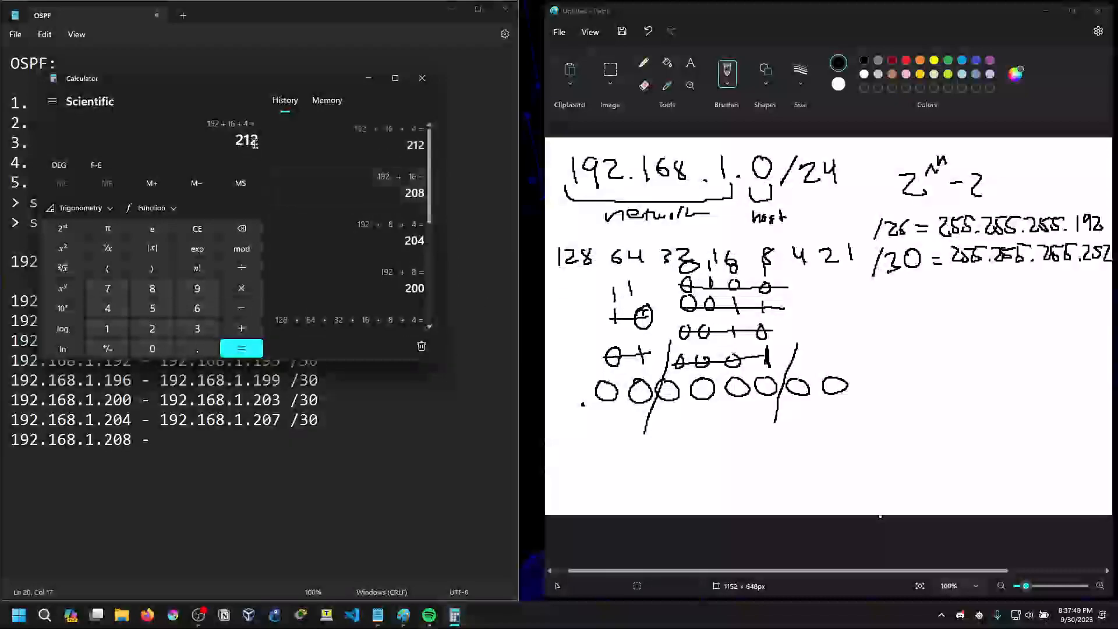
{"action": "left_click", "coordinate": [368, 78]}
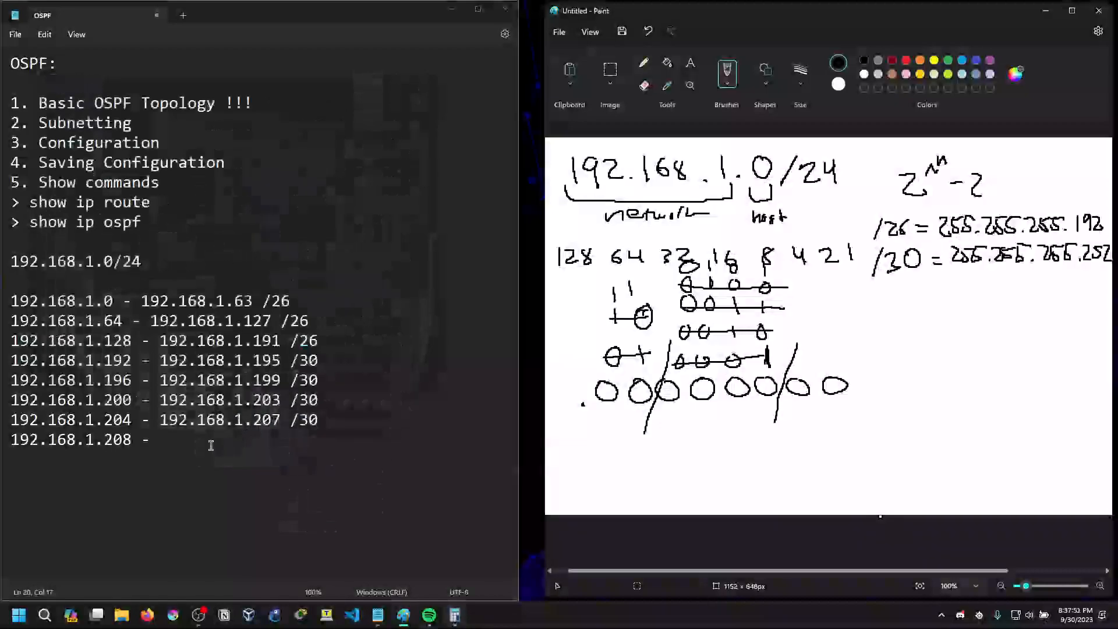
Complete the 192.168.1.208 line in Notepad with the end address 192.168.1.211 and prefix /30
{"action": "type", "text": "192.168.1."}
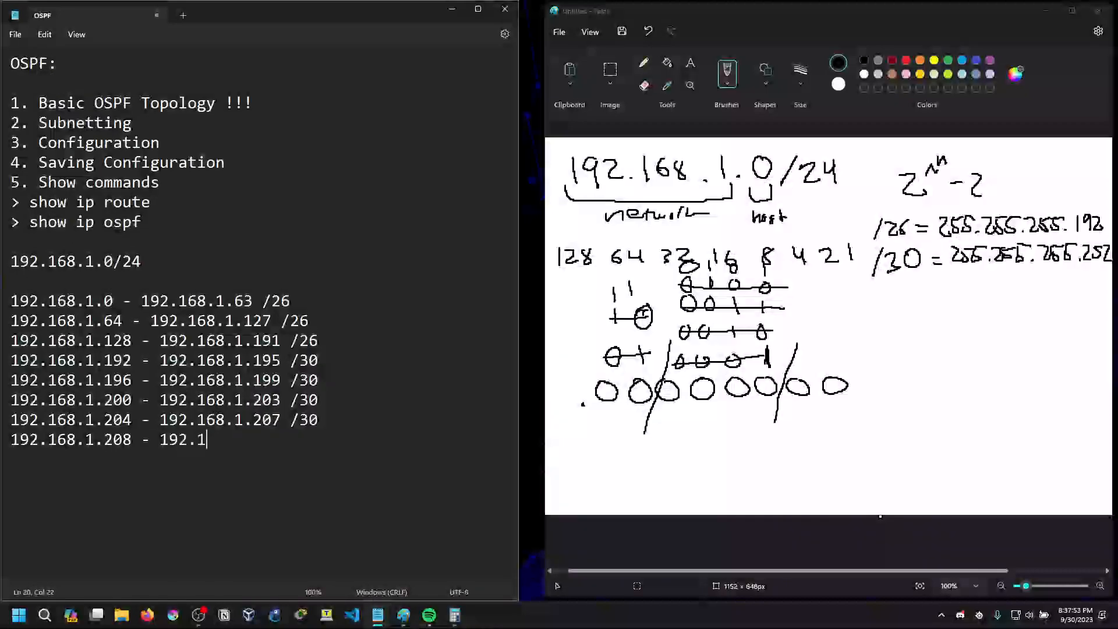
{"action": "type", "text": "2"}
{"action": "type", "text": "11 /28"}
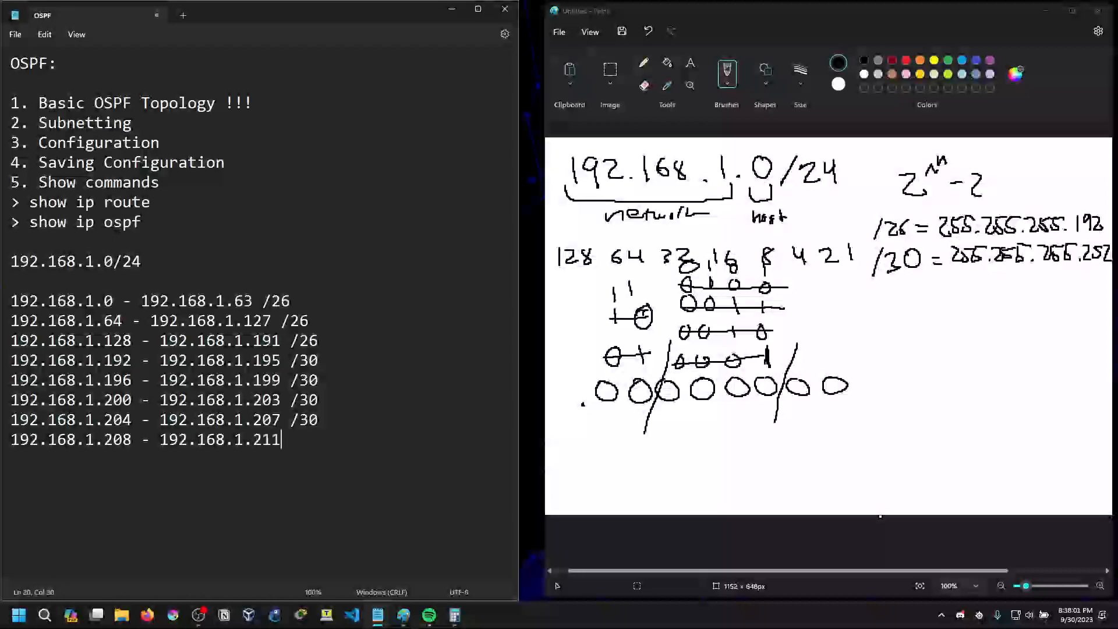
{"action": "key", "text": "BackSpace"}
{"action": "key", "text": "BackSpace"}
{"action": "type", "text": "30"}
{"action": "key", "text": "Return"}
Add the line "192.168.1.212 - !!!!!" below the last subnet range
{"action": "type", "text": "192.16"}
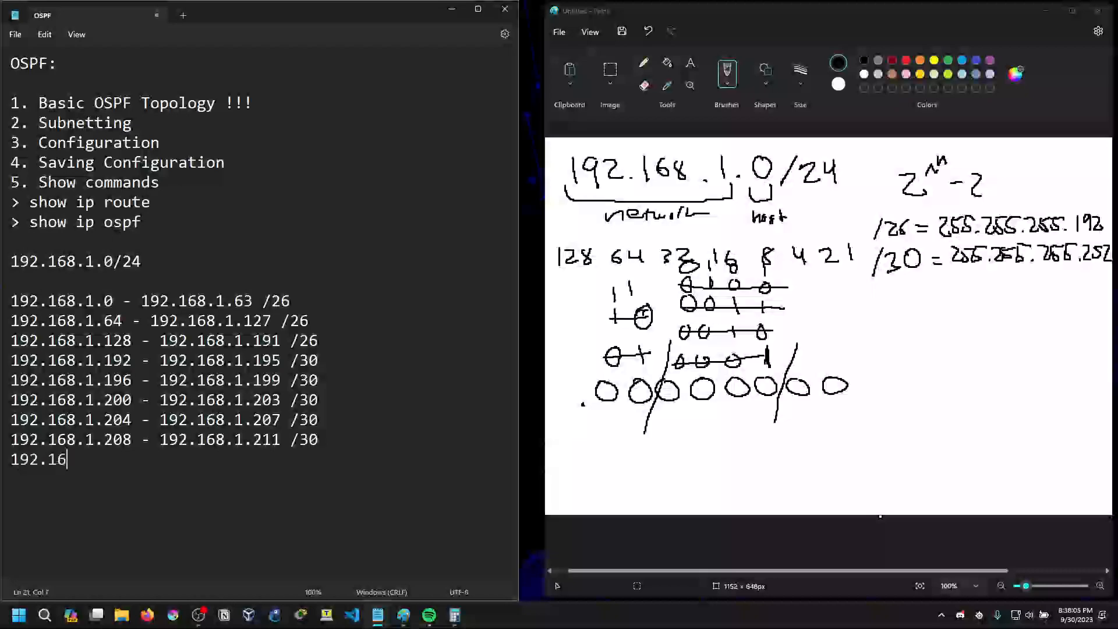
{"action": "type", "text": "8.1.212 -"}
{"action": "key", "text": "BackSpace"}
{"action": "type", "text": "!!!!!"}
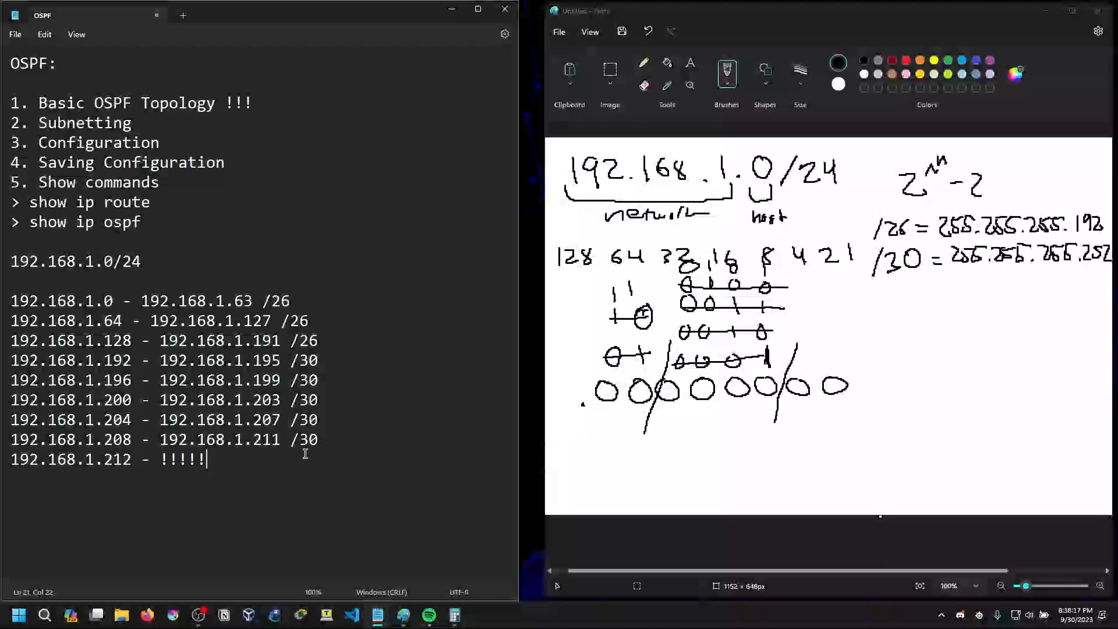
Review the finished subnet list, checking the three /26 LAN ranges, the /30 link ranges and the next free address
{"action": "left_click_drag", "start_coordinate": [214, 464], "coordinate": [162, 461]}
{"action": "left_click", "coordinate": [243, 464]}
{"action": "left_click", "coordinate": [334, 434]}
{"action": "left_click", "coordinate": [307, 321]}
{"action": "left_click", "coordinate": [327, 342]}
{"action": "left_click_drag", "start_coordinate": [327, 341], "coordinate": [294, 302]}
{"action": "left_click", "coordinate": [342, 326]}
{"action": "left_click_drag", "start_coordinate": [325, 364], "coordinate": [330, 434]}
{"action": "left_click", "coordinate": [332, 442]}
{"action": "left_click", "coordinate": [215, 460]}
Mark the Subnetting item with "!!!!" and add one more exclamation mark to the Basic OSPF Topology item
{"action": "left_click", "coordinate": [160, 122]}
{"action": "type", "text": "!!!!"}
{"action": "left_click", "coordinate": [269, 102]}
{"action": "type", "text": "!"}
{"action": "left_click", "coordinate": [183, 143]}
Minimize Paint and narrow the Notepad window to just fit the subnet list
{"action": "left_click", "coordinate": [1045, 10]}
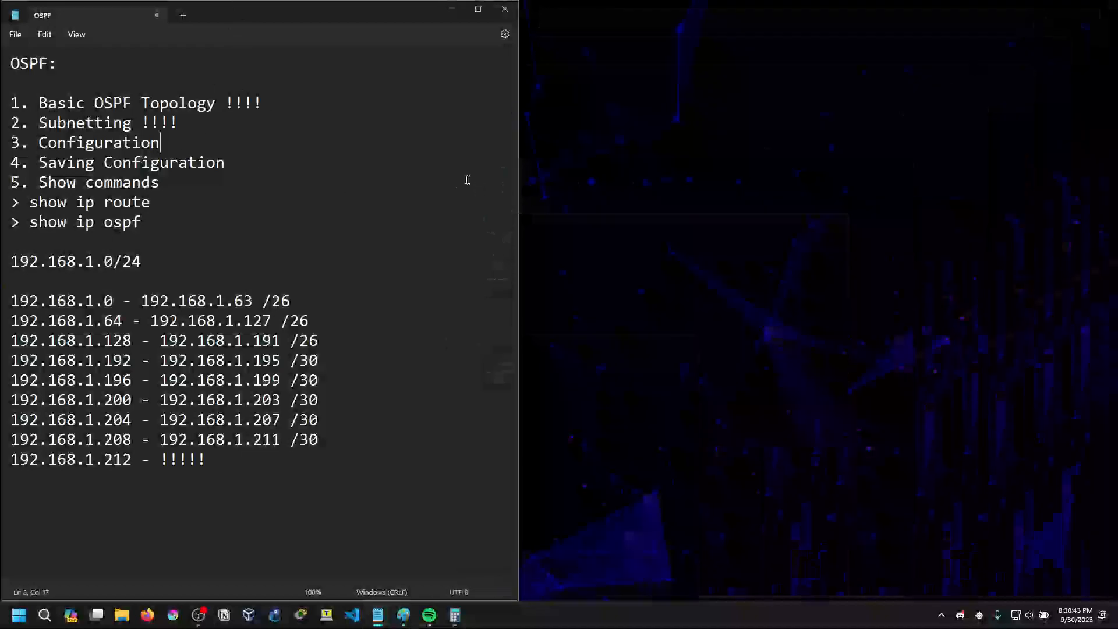
{"action": "left_click_drag", "start_coordinate": [519, 157], "coordinate": [349, 170]}
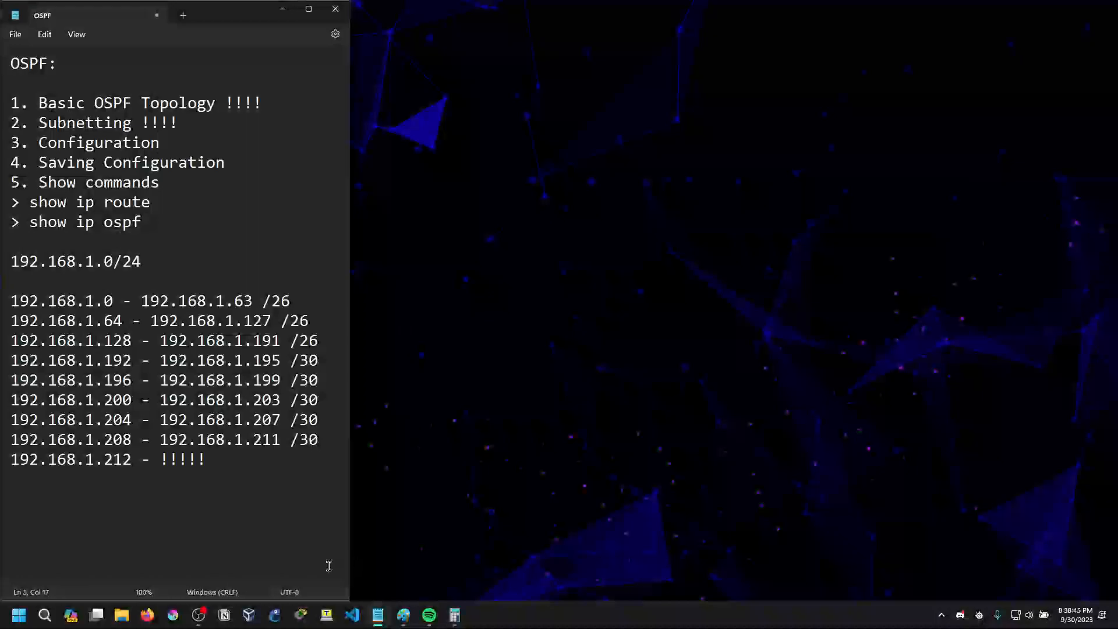
Transfer the Packet Tracer window from Desktop 2 to Desktop 1 and switch to Desktop 1
{"action": "mouse_move", "coordinate": [100, 615]}
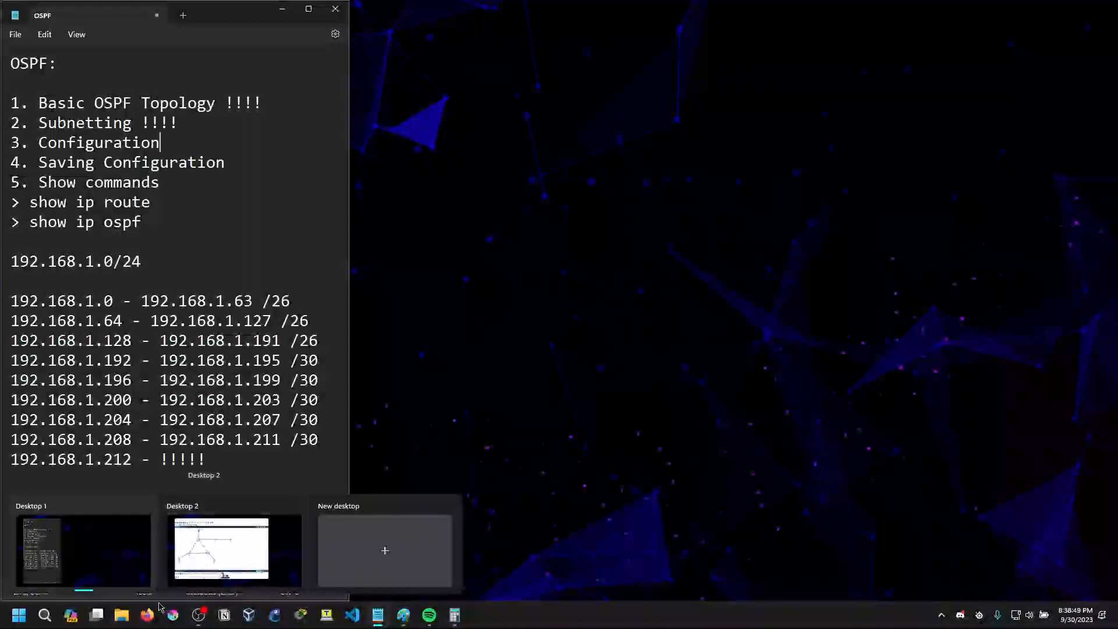
{"action": "left_click", "coordinate": [100, 615]}
{"action": "left_click_drag", "start_coordinate": [546, 573], "coordinate": [505, 534]}
{"action": "left_click_drag", "start_coordinate": [540, 300], "coordinate": [402, 530]}
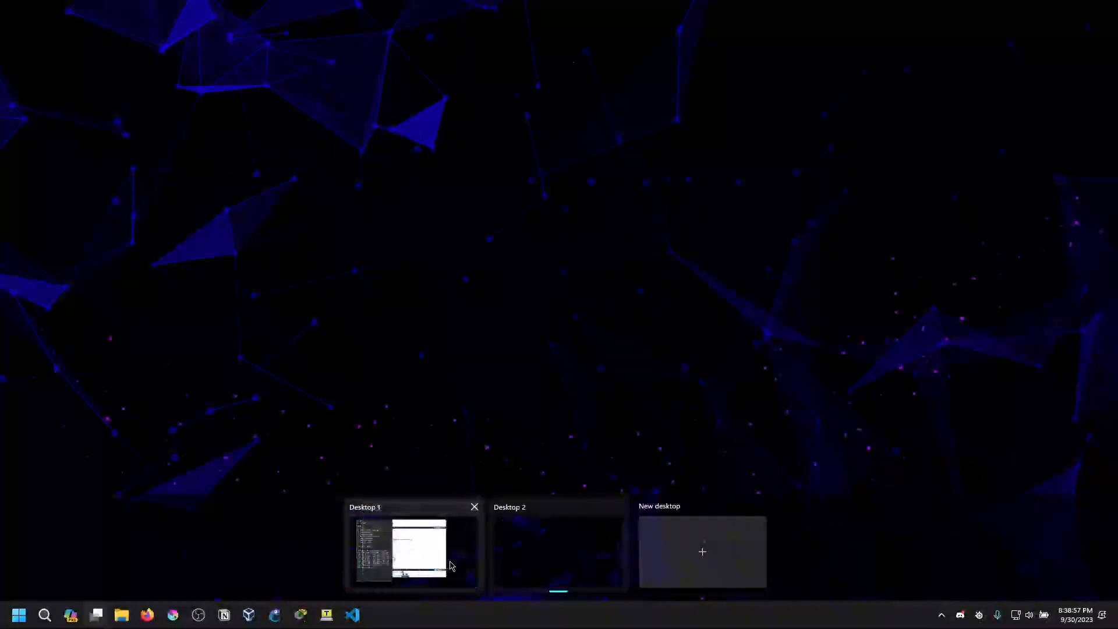
{"action": "left_click", "coordinate": [416, 524]}
Reposition and narrow the Packet Tracer window so it sits beside the Notepad subnet list without overlapping it
{"action": "left_click_drag", "start_coordinate": [589, 20], "coordinate": [828, 33]}
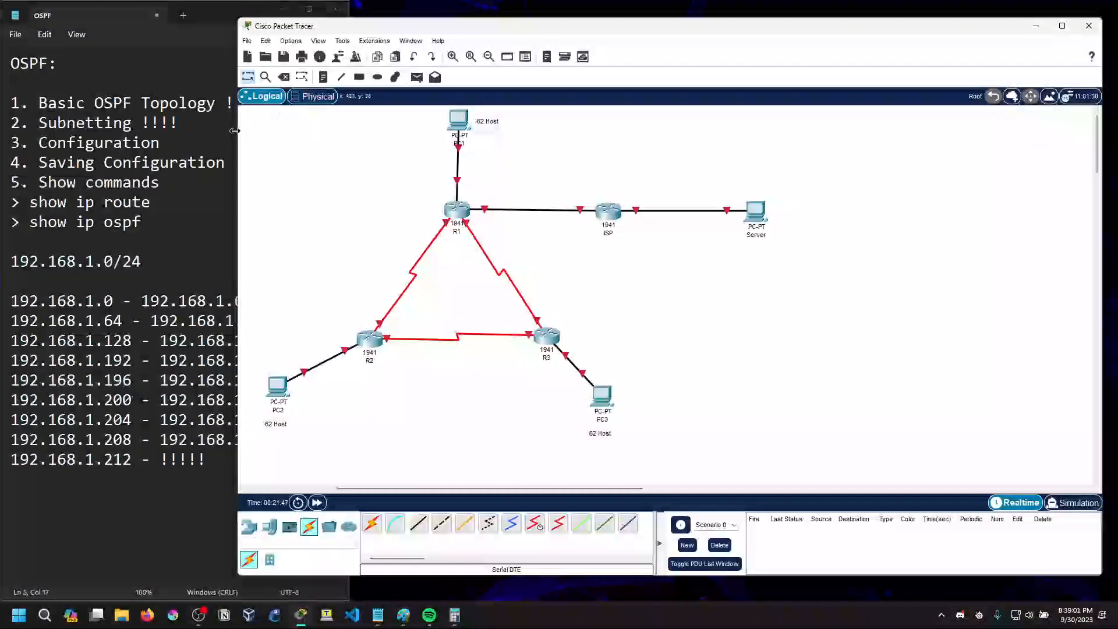
{"action": "left_click_drag", "start_coordinate": [234, 130], "coordinate": [353, 132]}
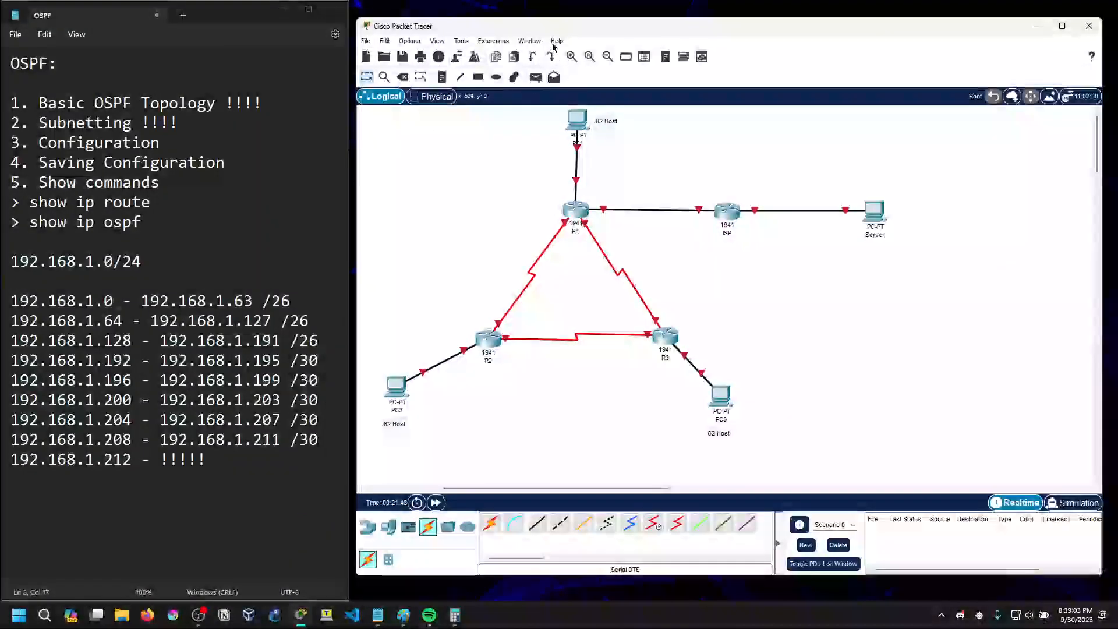
{"action": "left_click_drag", "start_coordinate": [553, 25], "coordinate": [550, 13]}
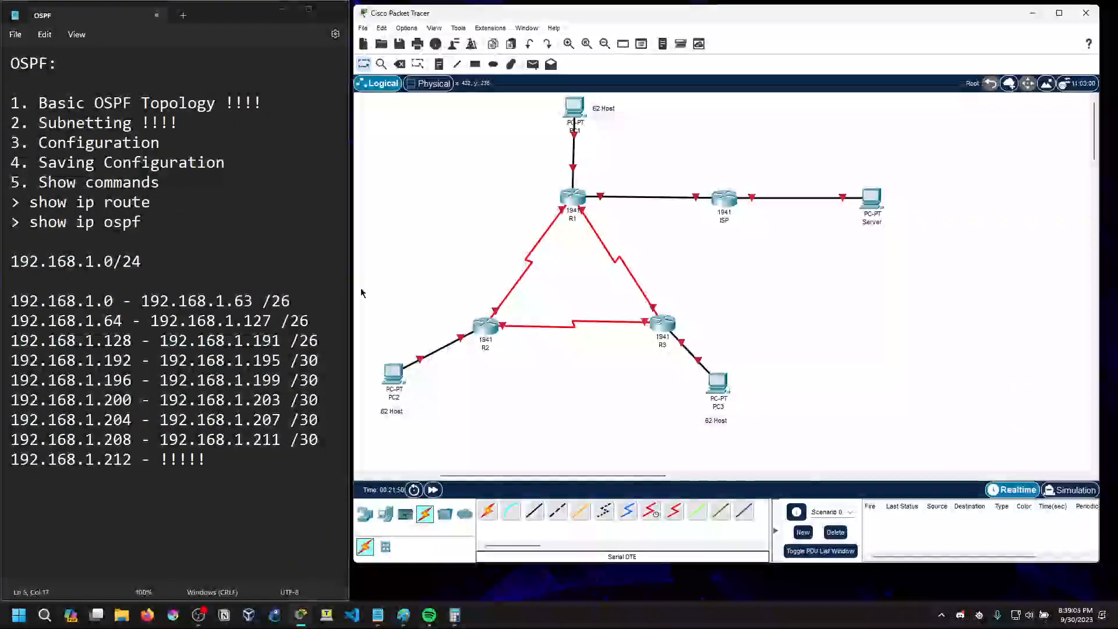
Nudge PC1 slightly upward and activate the Place Note tool for labelling the topology
{"action": "left_click_drag", "start_coordinate": [572, 116], "coordinate": [574, 113]}
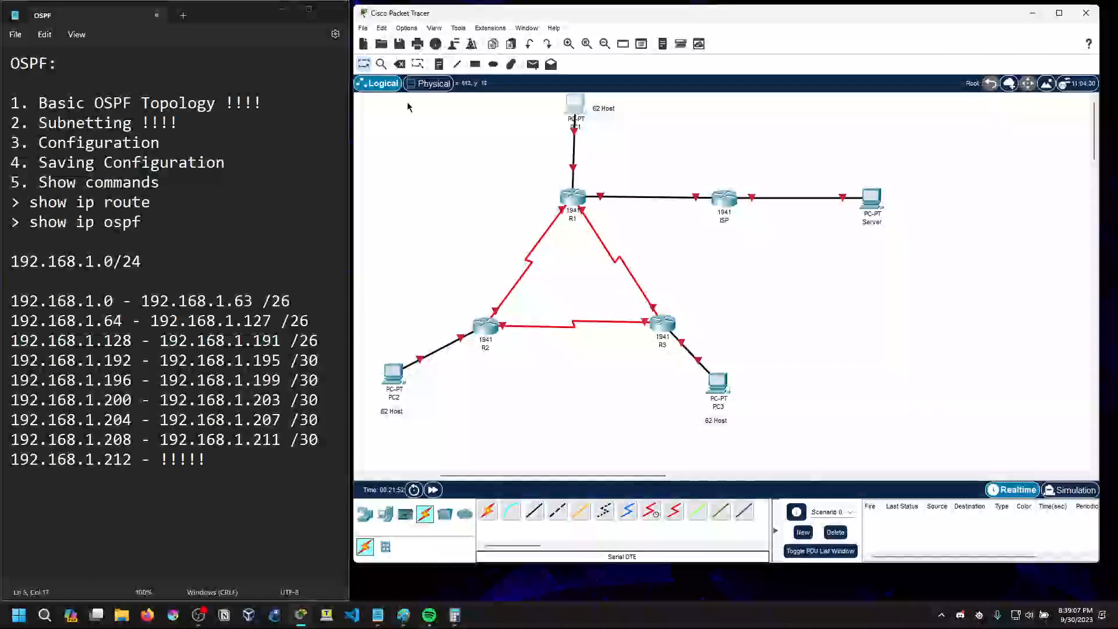
{"action": "left_click", "coordinate": [439, 65]}
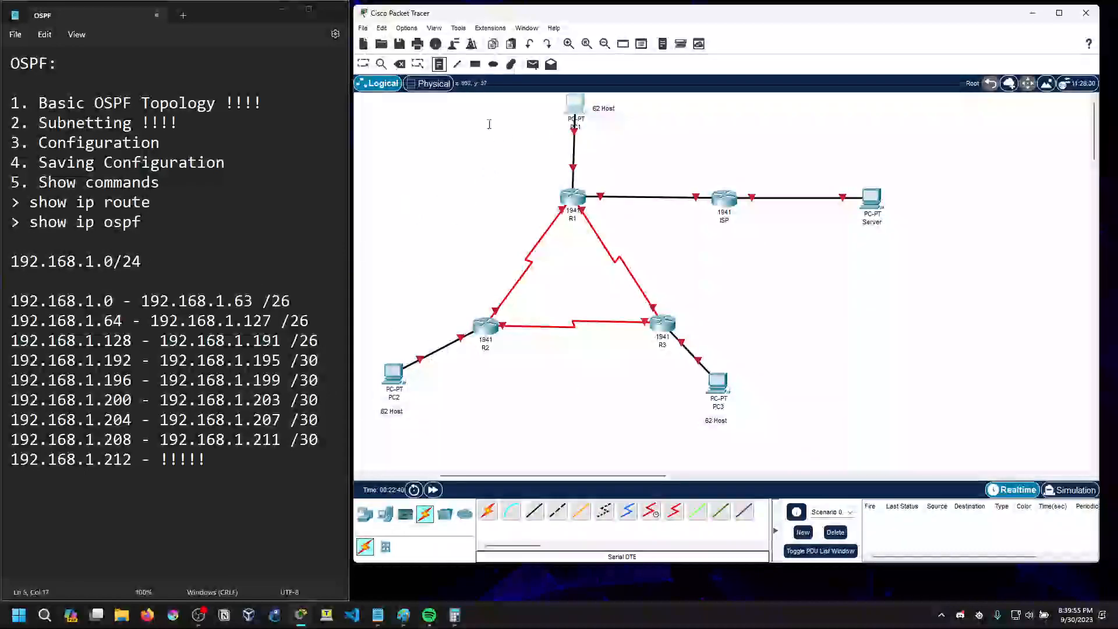
Place a .1 address note beside each of R1, R2 and R3 at their LAN-facing links
{"action": "left_click", "coordinate": [577, 182]}
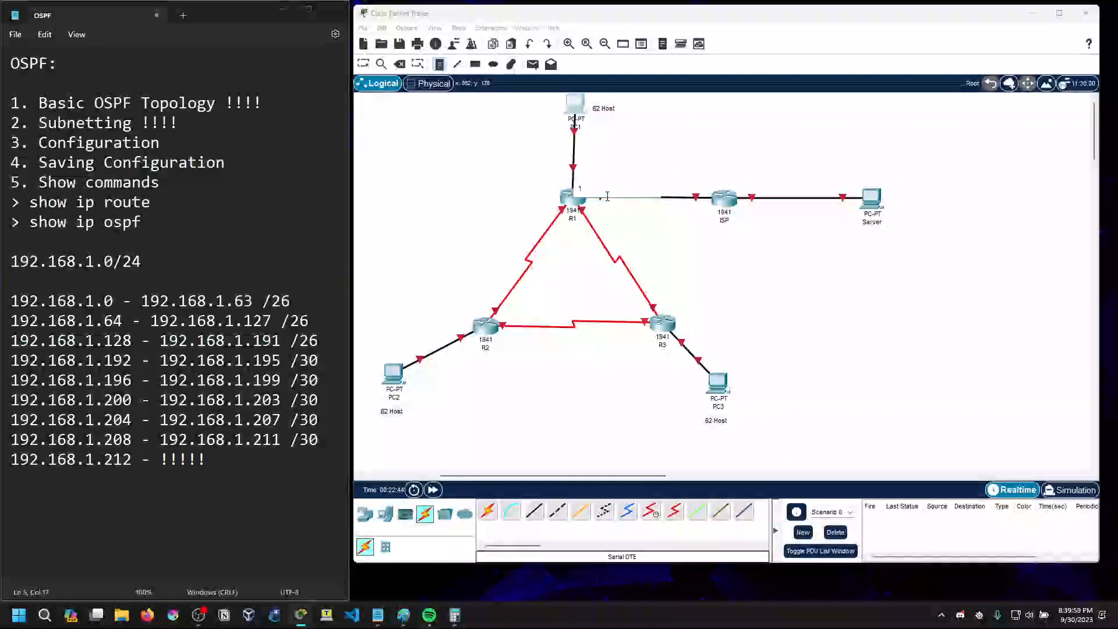
{"action": "left_click", "coordinate": [471, 348]}
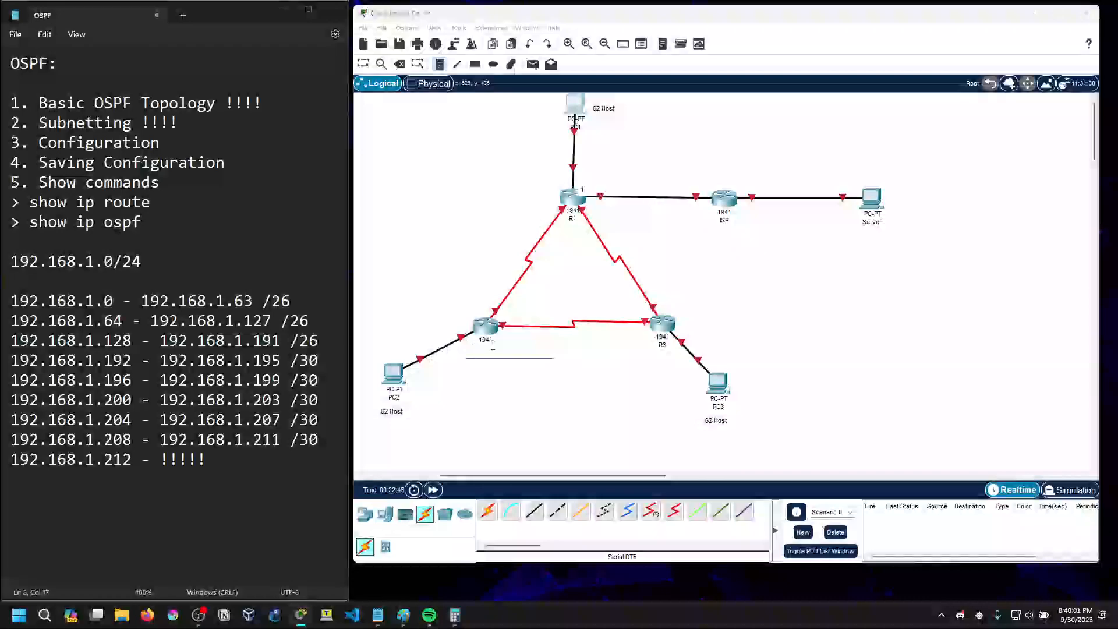
{"action": "type", "text": "1"}
{"action": "left_click", "coordinate": [681, 335]}
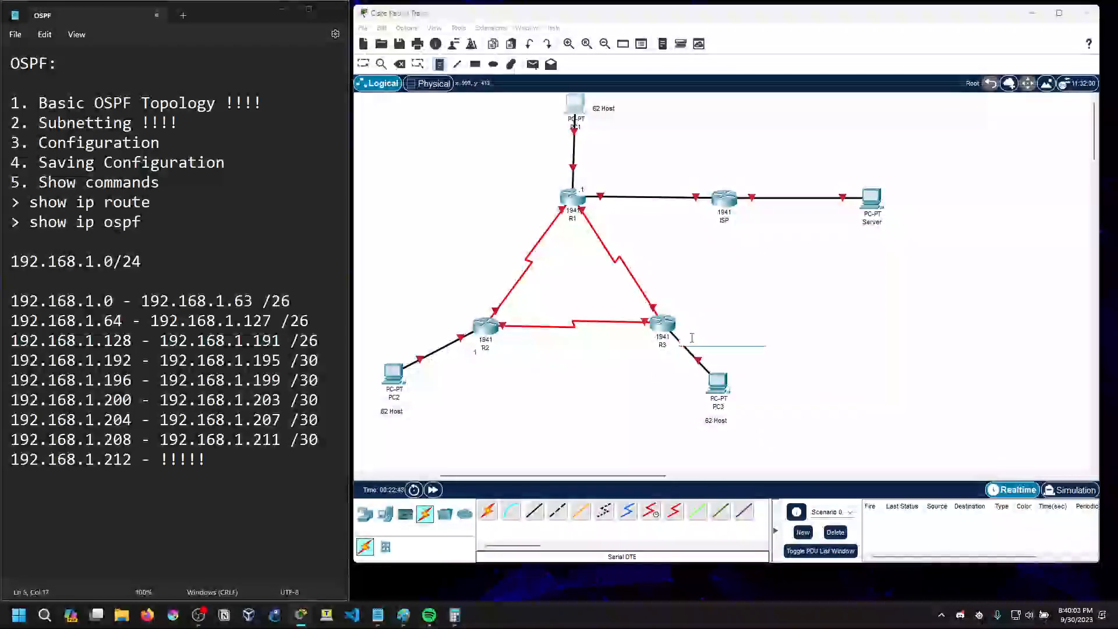
{"action": "type", "text": "1"}
Label the PC1, PC2 and PC3 LAN links with notes 192.168.1.0, 192.168.1.64 and 192.168.1.128
{"action": "left_click", "coordinate": [589, 142]}
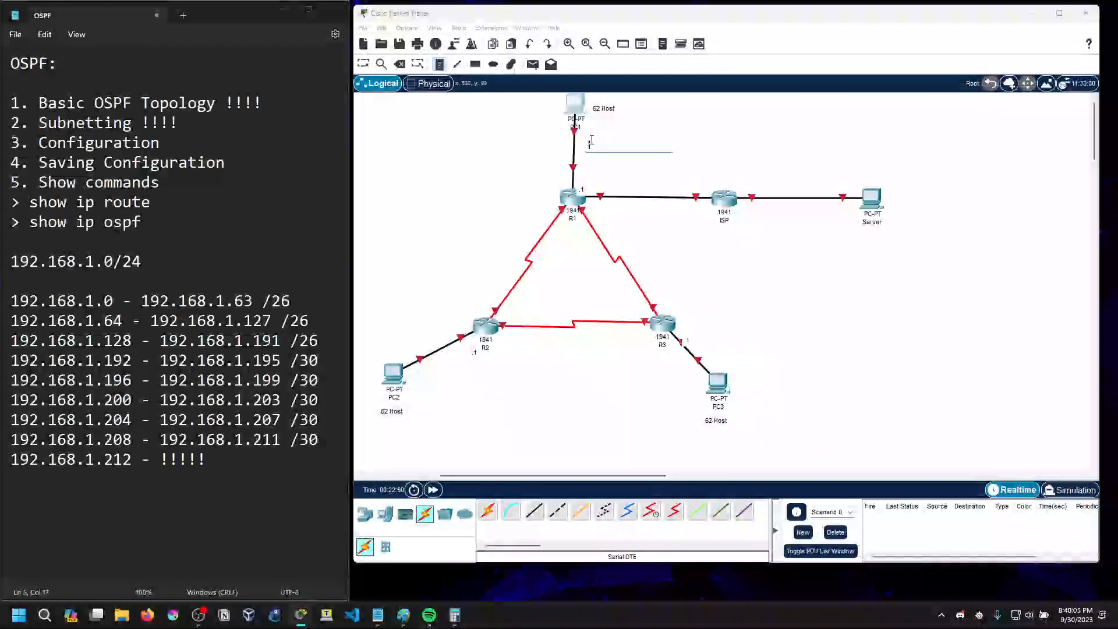
{"action": "type", "text": "192.16"}
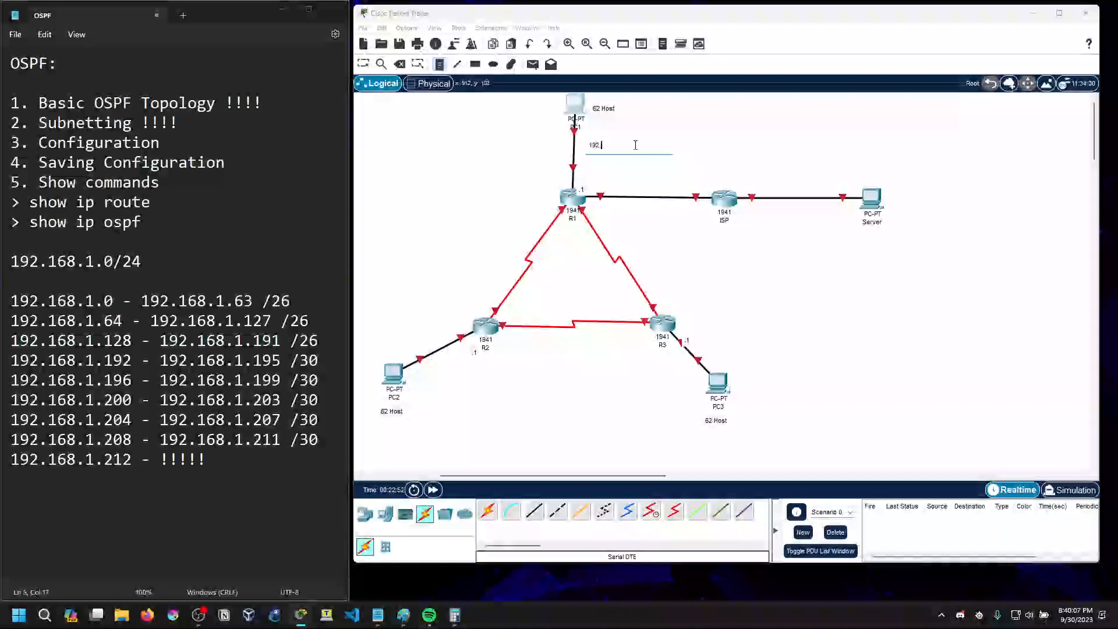
{"action": "type", "text": "8.1.0"}
{"action": "left_click", "coordinate": [445, 373]}
{"action": "type", "text": "192.168.1.64"}
{"action": "left_click", "coordinate": [713, 346]}
{"action": "type", "text": "192.16"}
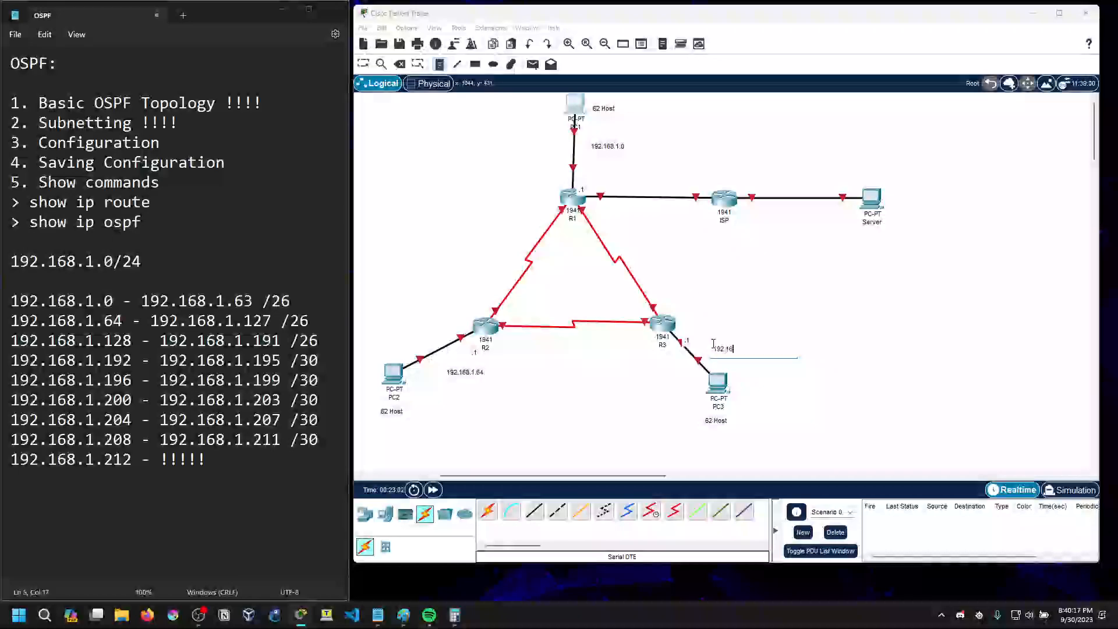
{"action": "type", "text": "8.1.128"}
Label the serial links: 192.168.1.192 for R1–R2, 192.168.1.196 for R2–R3 and 192.168.1.200 for R1–R3
{"action": "left_click", "coordinate": [464, 249]}
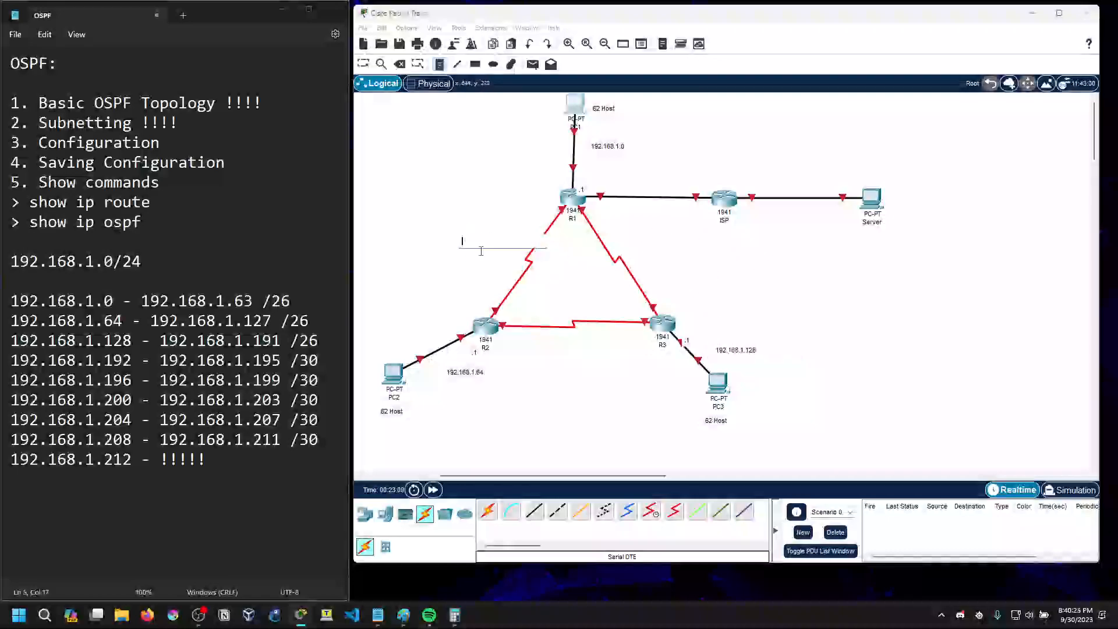
{"action": "type", "text": "192.168.1.192"}
{"action": "left_click", "coordinate": [556, 345]}
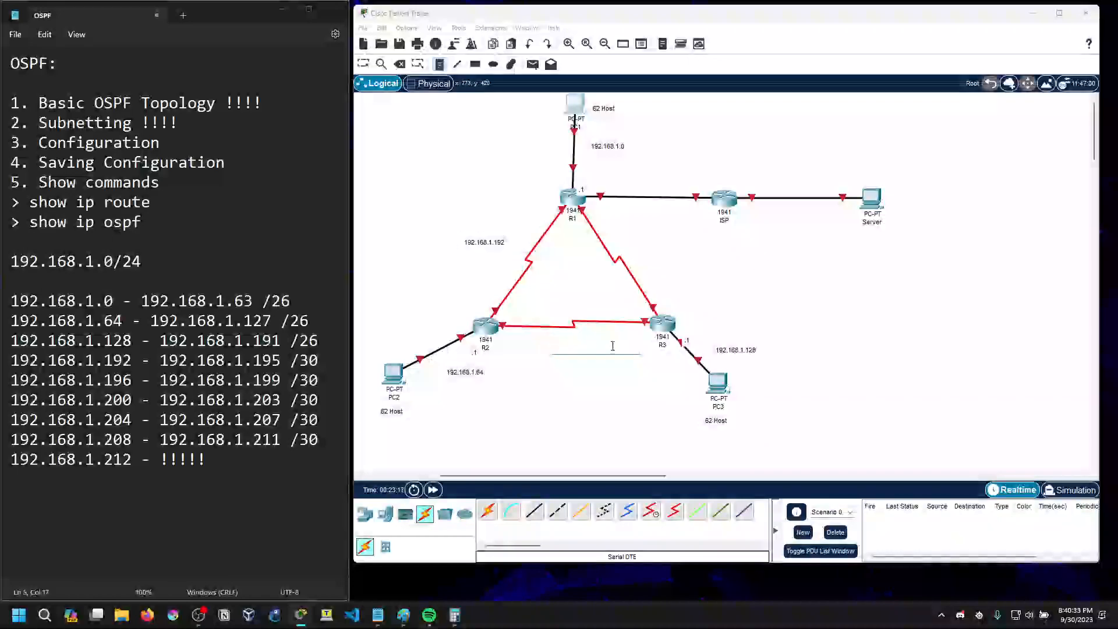
{"action": "type", "text": "192.168.1"}
{"action": "key", "text": "BackSpace"}
{"action": "key", "text": "BackSpace"}
{"action": "type", "text": "6"}
{"action": "left_click", "coordinate": [635, 256]}
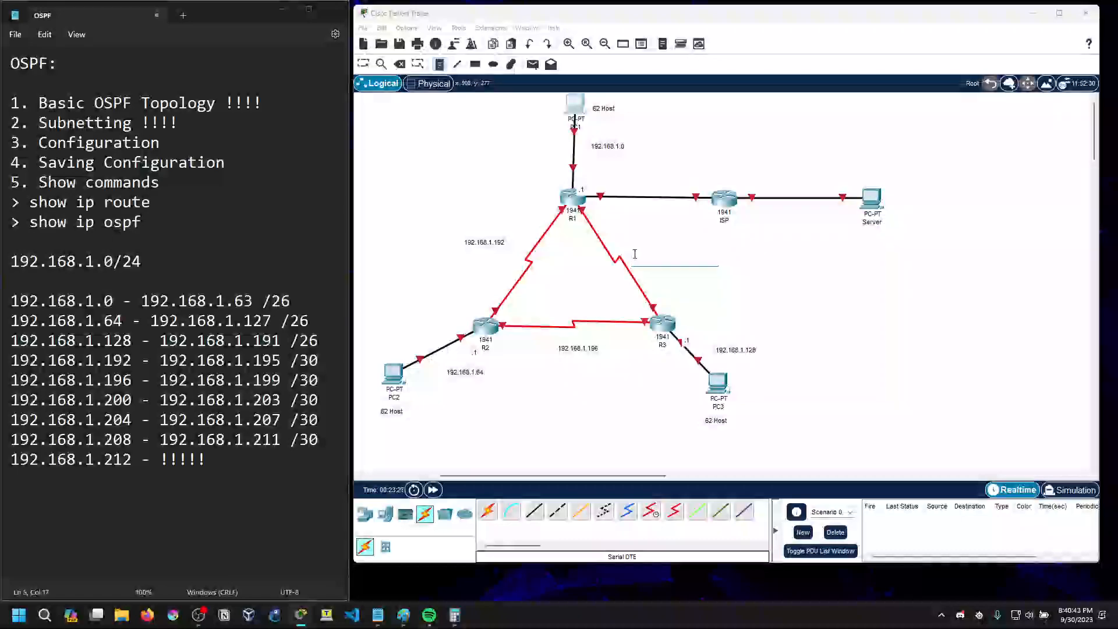
{"action": "type", "text": "192.168.1.200"}
Label the R1–ISP link 192.168.1.204 and the ISP–Server link 192.168.1.208
{"action": "left_click", "coordinate": [659, 204]}
{"action": "type", "text": "192.168.1.204"}
{"action": "left_click", "coordinate": [772, 182]}
{"action": "type", "text": "192.168"}
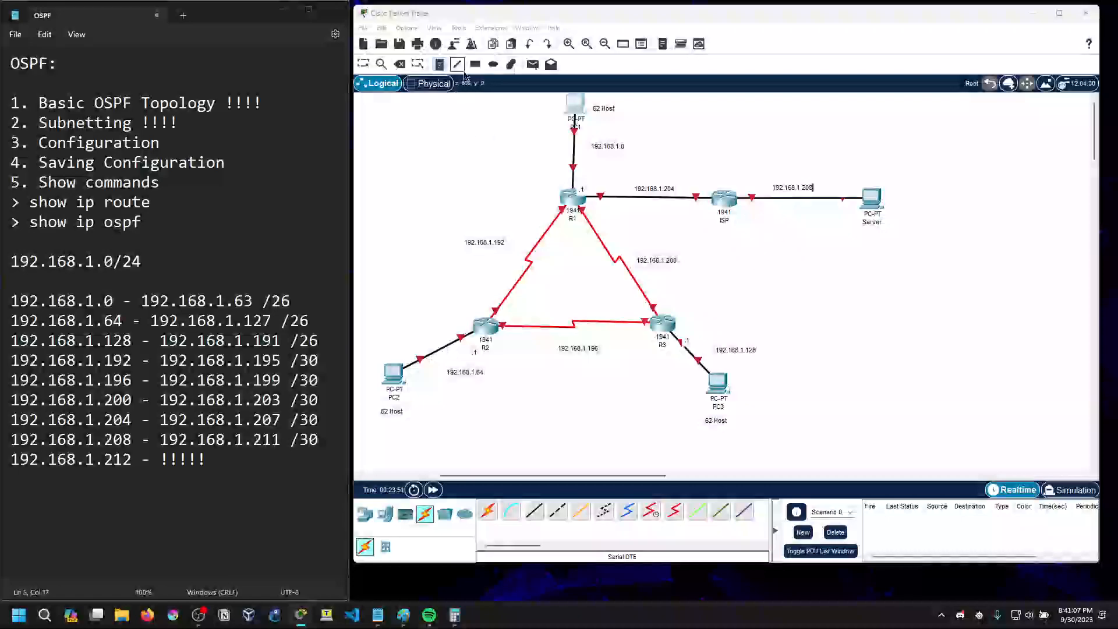
Leave note placement and shift the network address notes so each sits neatly beside its own link
{"action": "left_click", "coordinate": [365, 65]}
{"action": "left_click", "coordinate": [781, 188]}
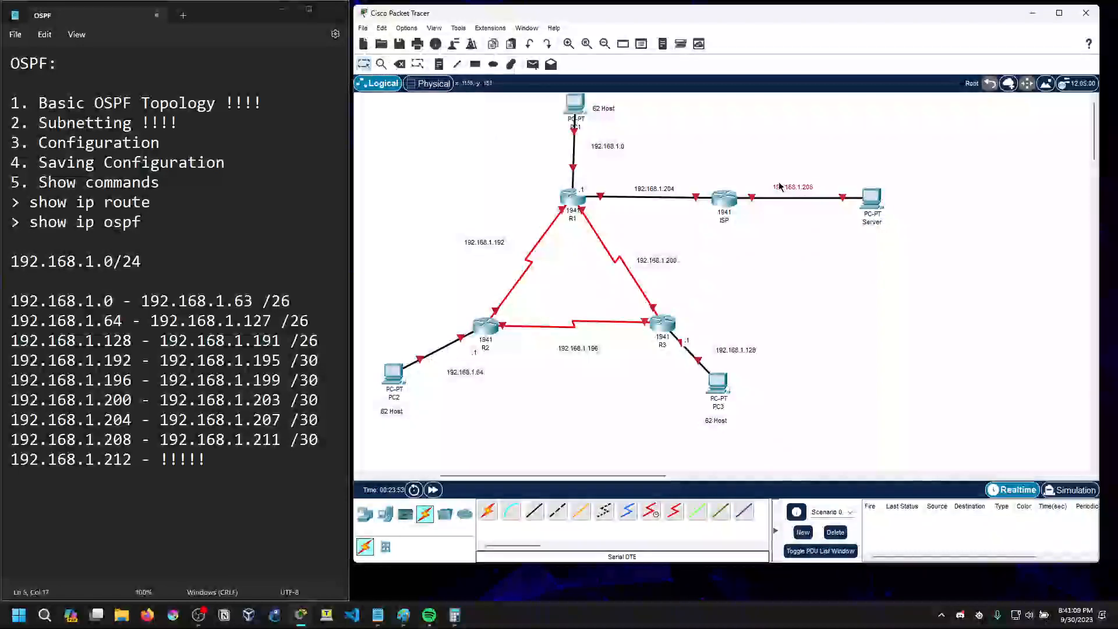
{"action": "left_click_drag", "start_coordinate": [663, 191], "coordinate": [653, 190]}
{"action": "left_click_drag", "start_coordinate": [618, 148], "coordinate": [609, 153]}
{"action": "left_click_drag", "start_coordinate": [498, 239], "coordinate": [505, 242]}
{"action": "left_click_drag", "start_coordinate": [572, 350], "coordinate": [571, 345]}
{"action": "left_click_drag", "start_coordinate": [473, 379], "coordinate": [468, 377]}
{"action": "left_click_drag", "start_coordinate": [719, 355], "coordinate": [724, 356]}
Append the /26 prefix to the three LAN notes 192.168.1.0, 192.168.1.64 and 192.168.1.128
{"action": "double_click", "coordinate": [611, 152]}
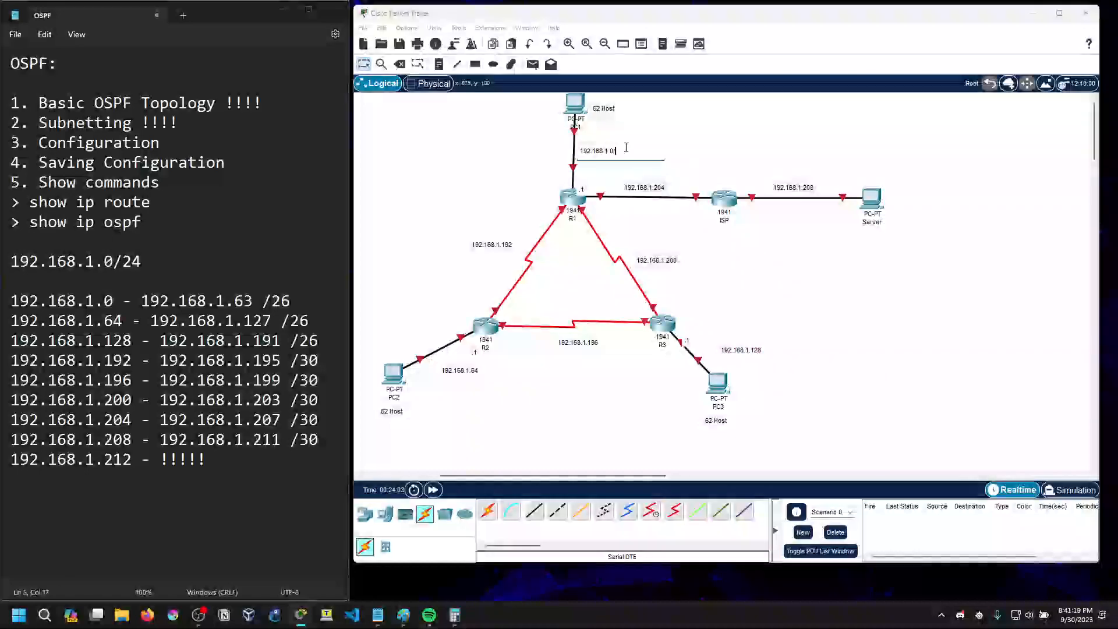
{"action": "type", "text": "26"}
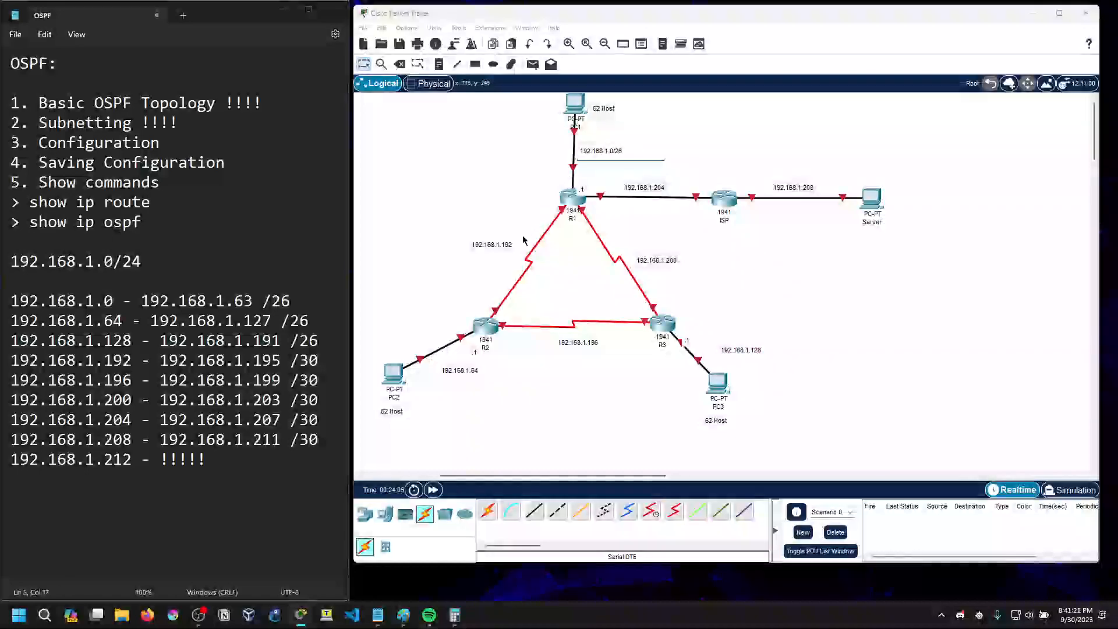
{"action": "left_click", "coordinate": [471, 371]}
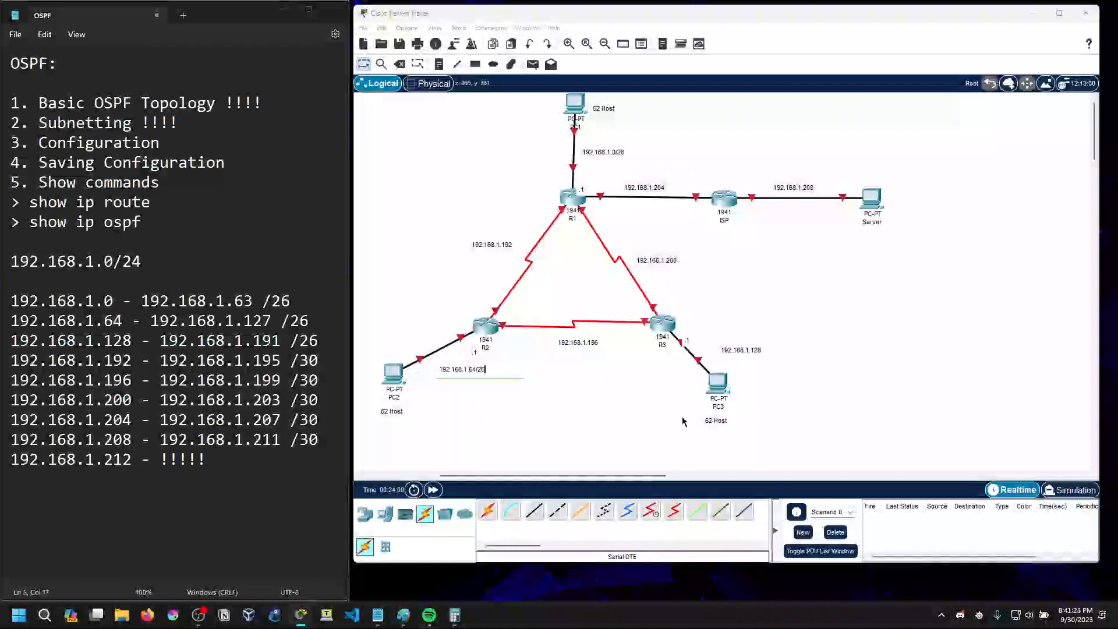
{"action": "left_click", "coordinate": [760, 349]}
{"action": "type", "text": "/26"}
Append the /30 prefix to the three serial link notes 192.168.1.192, 192.168.1.196 and 192.168.1.200
{"action": "left_click", "coordinate": [512, 243]}
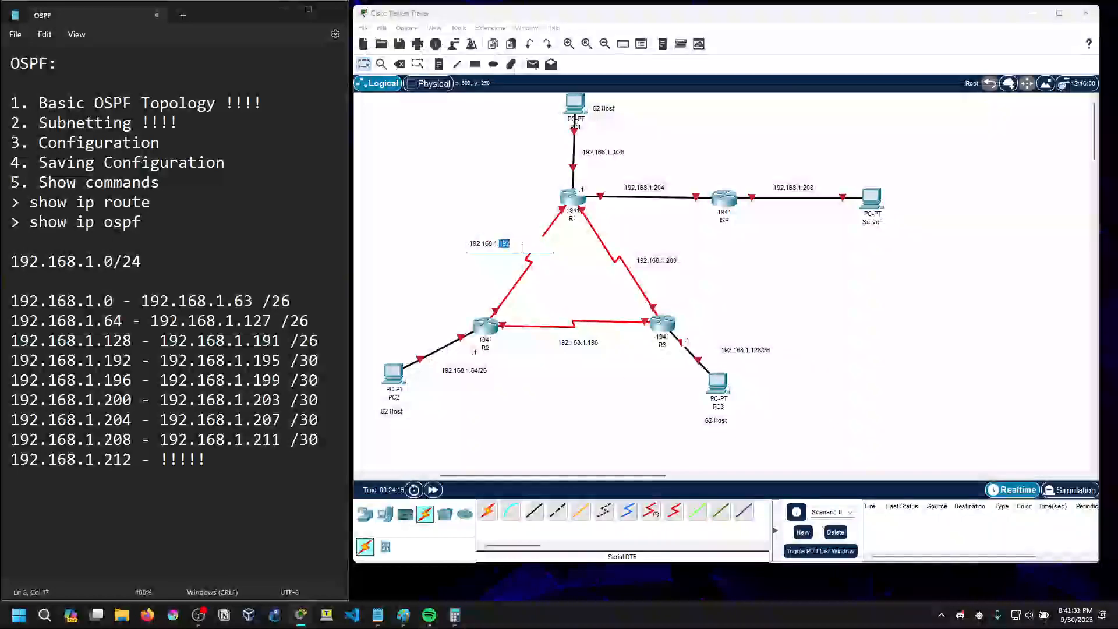
{"action": "type", "text": "/"}
{"action": "key", "text": "BackSpace"}
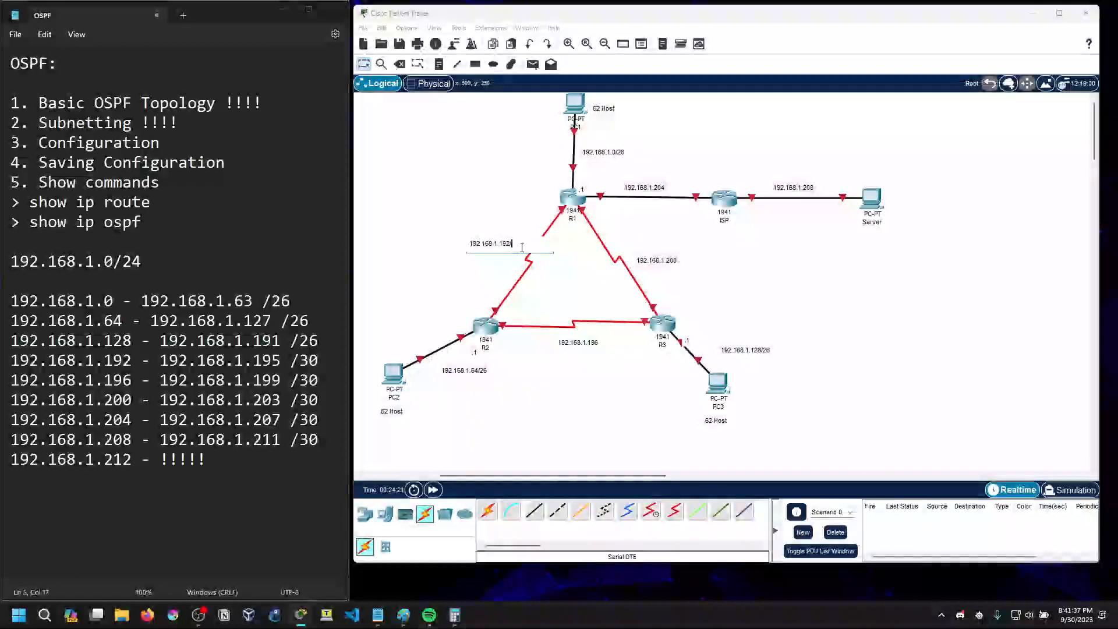
{"action": "type", "text": "2/30"}
{"action": "left_click", "coordinate": [600, 342]}
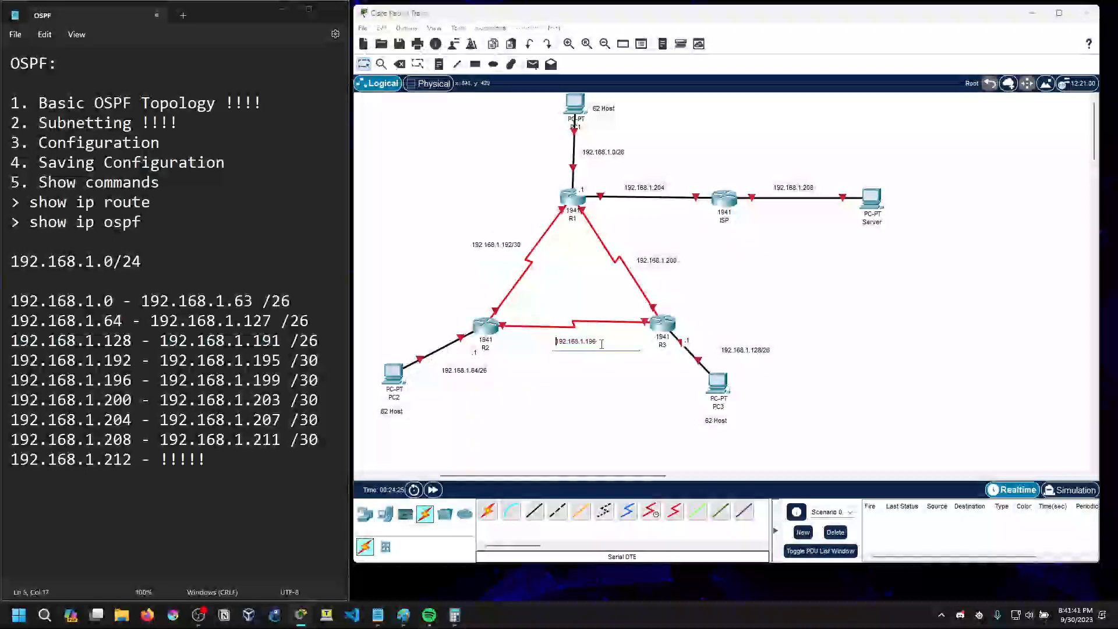
{"action": "type", "text": "/30"}
{"action": "left_click", "coordinate": [682, 260]}
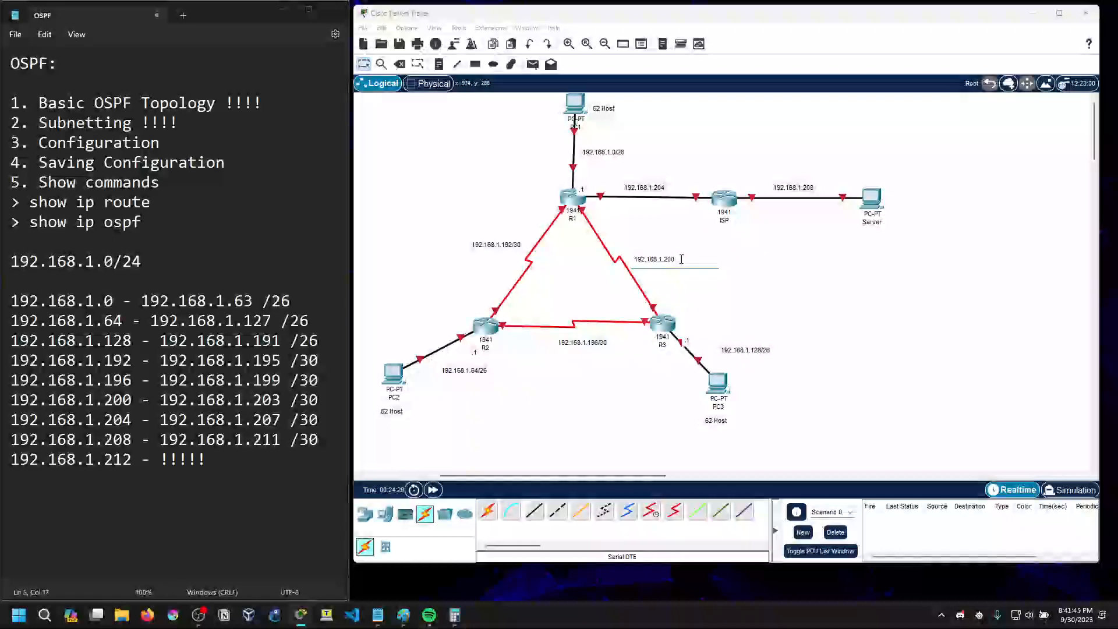
{"action": "type", "text": "/30"}
Append the /30 prefix to the R1–ISP note 192.168.1.204 and the ISP–Server note 192.168.1.208
{"action": "left_click", "coordinate": [673, 188]}
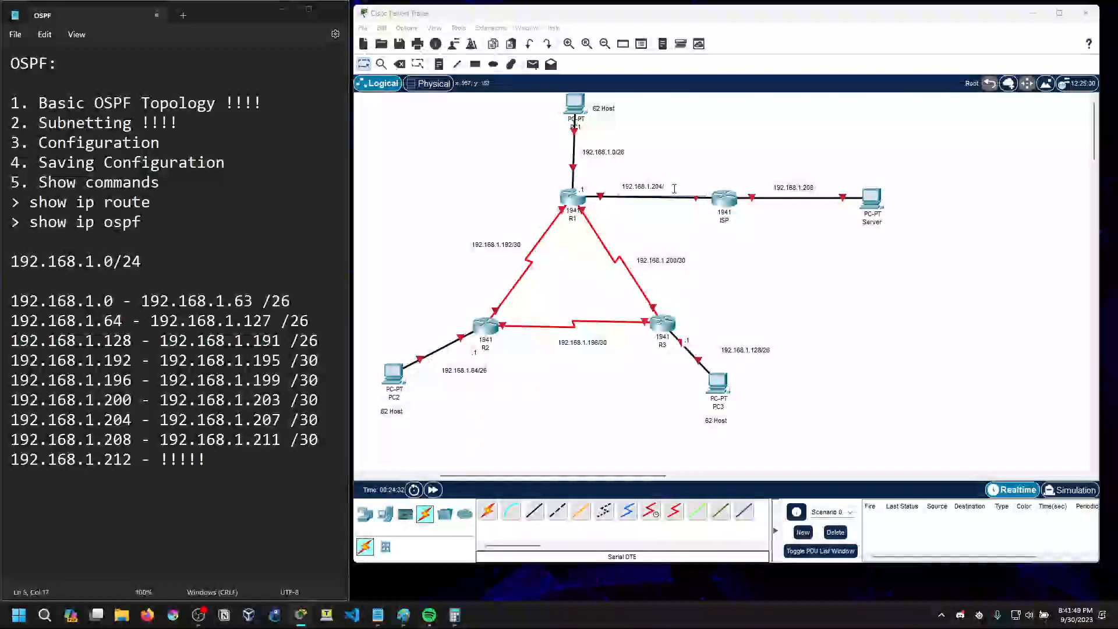
{"action": "type", "text": "/30"}
{"action": "left_click", "coordinate": [820, 187]}
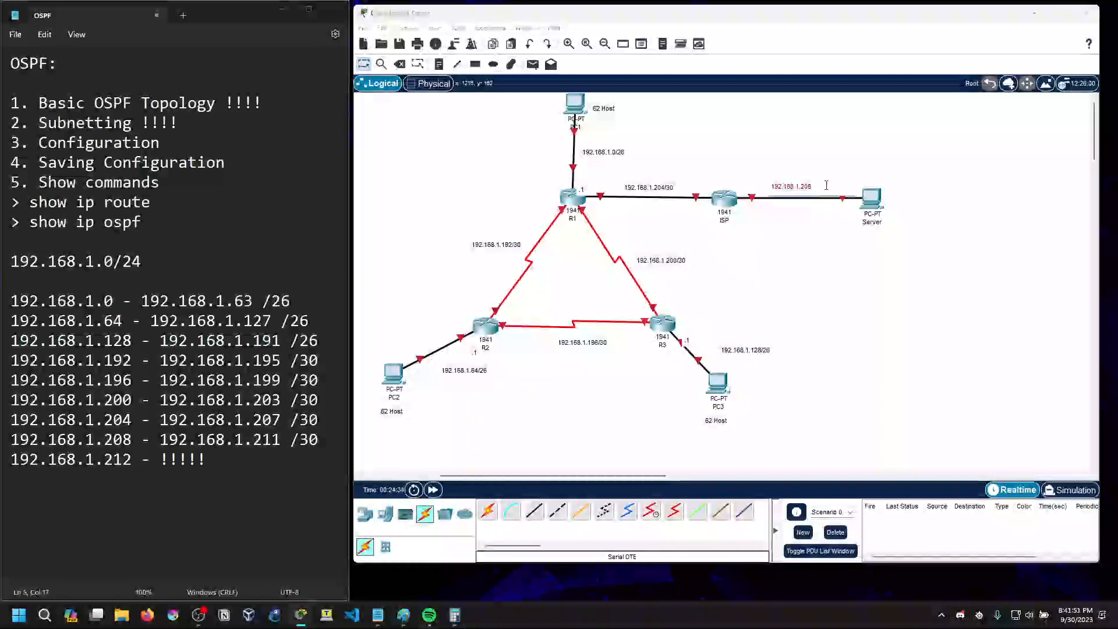
{"action": "type", "text": "/30"}
{"action": "left_click", "coordinate": [824, 221]}
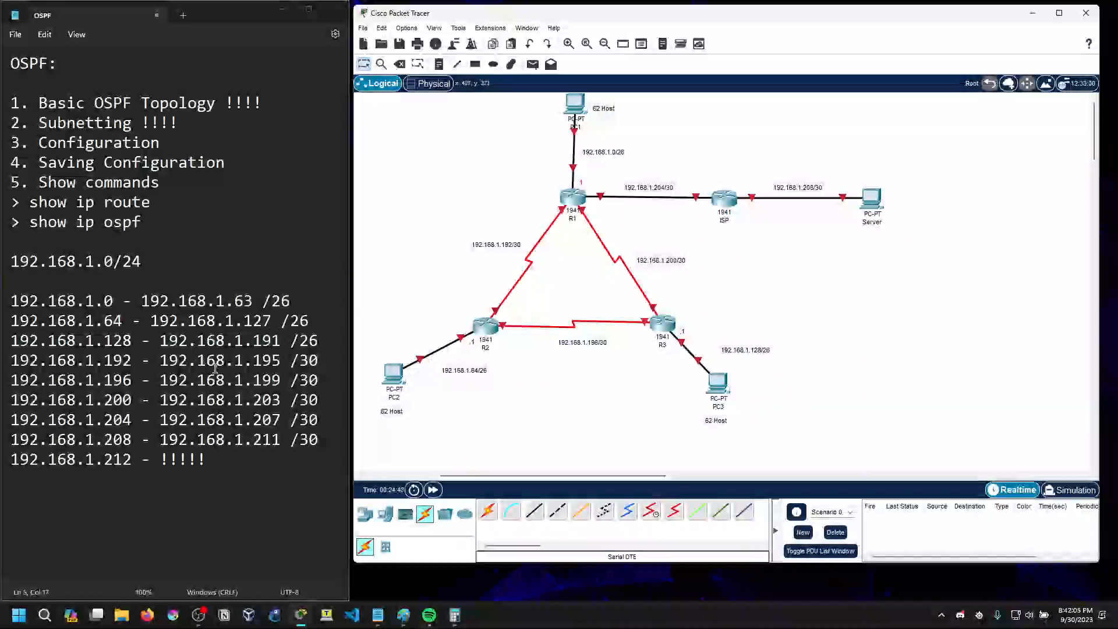
Check the first /26 range in the subnet list and place a .62 host address note below PC1
{"action": "left_click", "coordinate": [439, 64]}
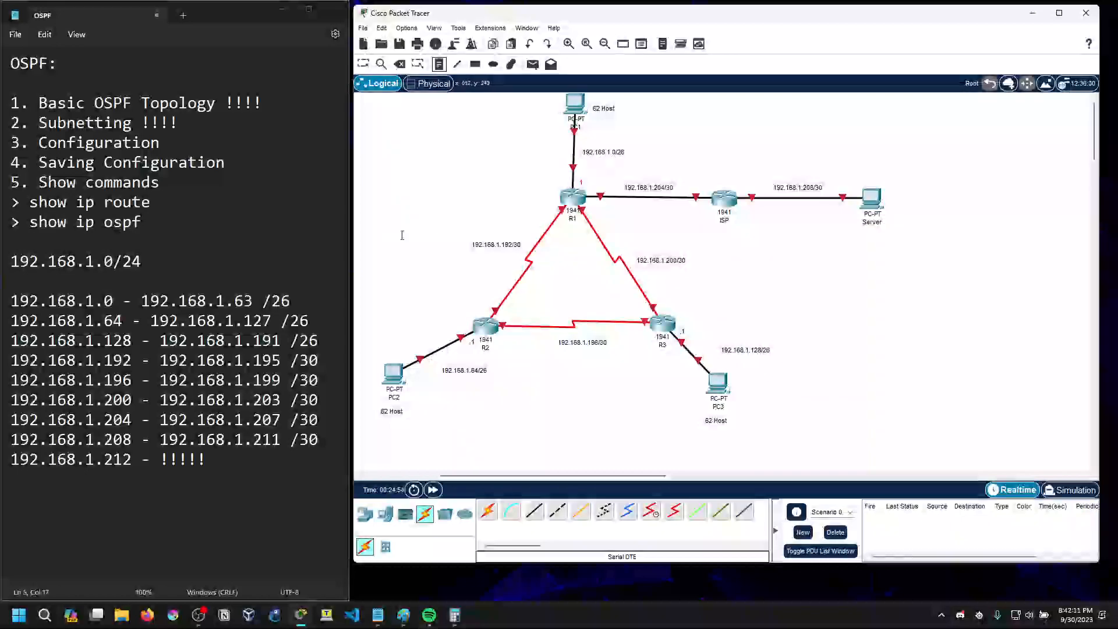
{"action": "mouse_move", "coordinate": [20, 302]}
{"action": "left_mouse_down"}
{"action": "mouse_move", "coordinate": [247, 296]}
{"action": "mouse_move", "coordinate": [20, 303]}
{"action": "left_mouse_up"}
{"action": "left_click", "coordinate": [255, 299]}
{"action": "left_click", "coordinate": [7, 304]}
{"action": "left_click", "coordinate": [27, 303]}
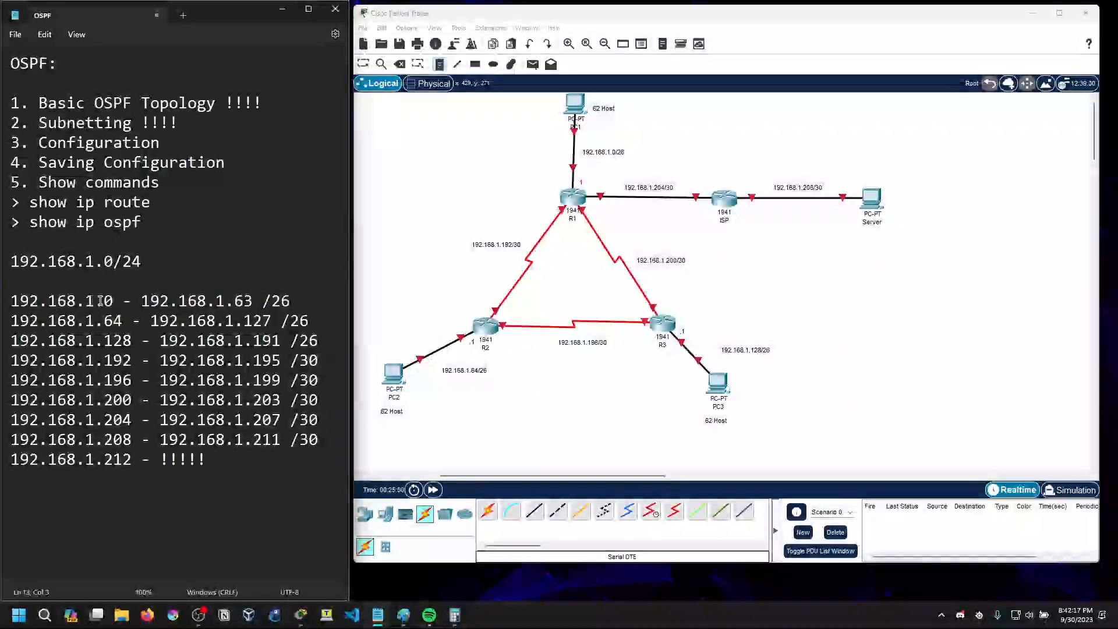
{"action": "left_click_drag", "start_coordinate": [244, 304], "coordinate": [257, 304]}
{"action": "left_click", "coordinate": [260, 304]}
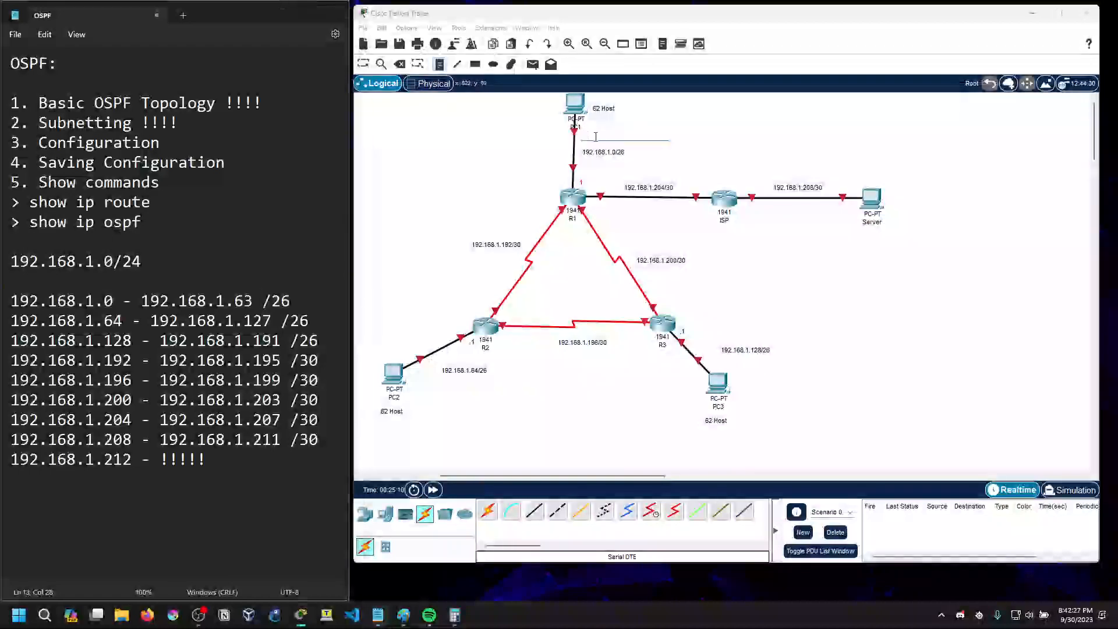
{"action": "left_click", "coordinate": [601, 136]}
{"action": "type", "text": "62"}
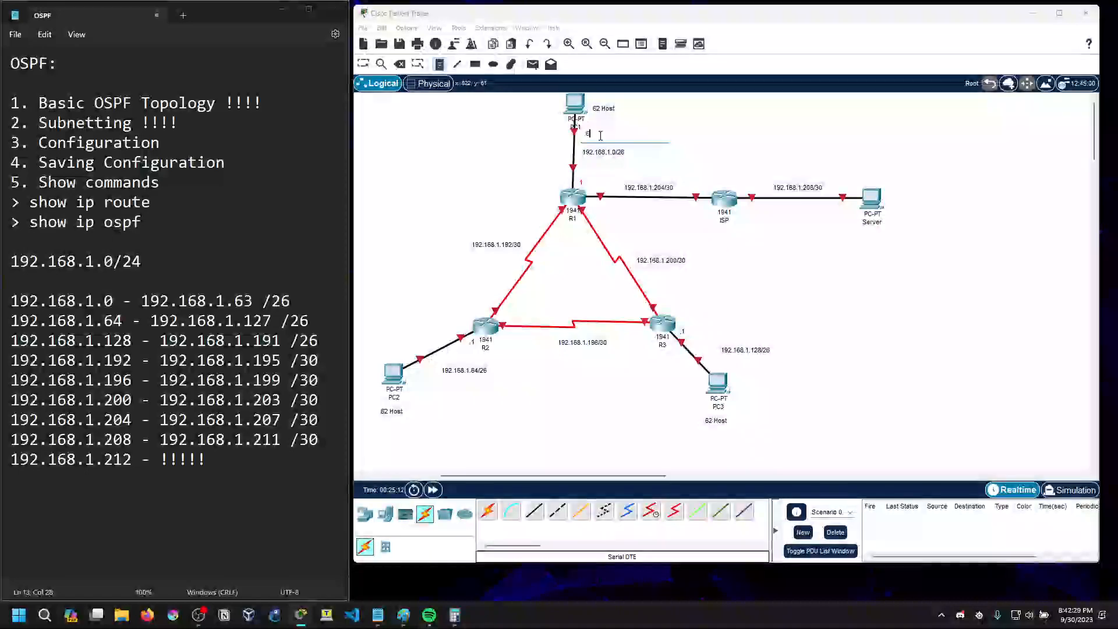
Move PC1's .62 note and R1's .1 note to the left side of the PC1–R1 link
{"action": "left_click", "coordinate": [440, 65]}
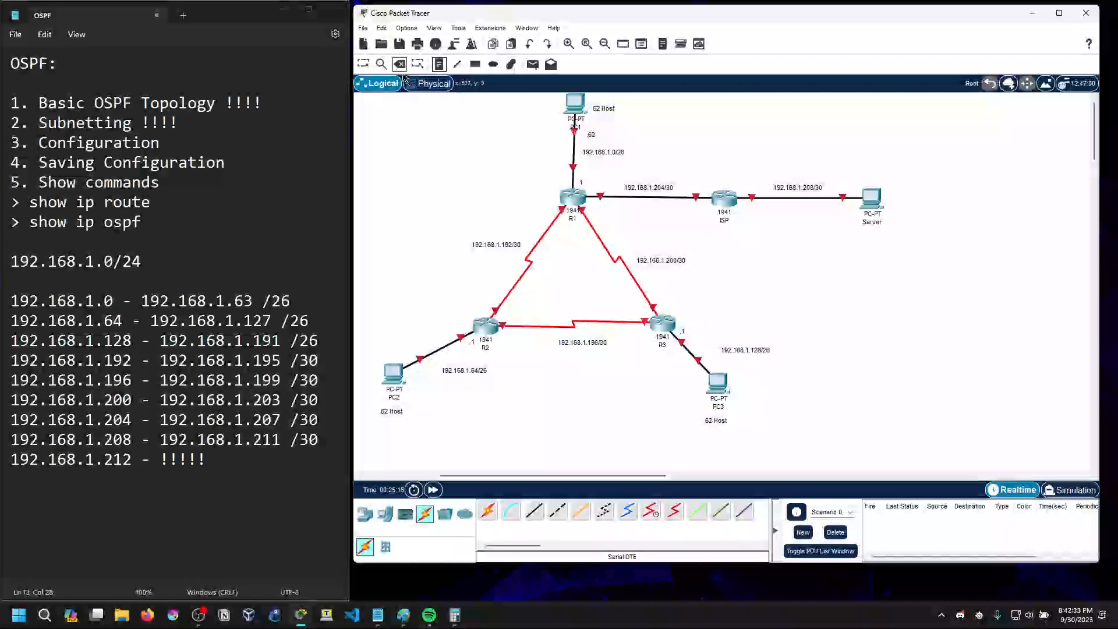
{"action": "left_click", "coordinate": [383, 66]}
{"action": "left_click", "coordinate": [367, 66]}
{"action": "left_click_drag", "start_coordinate": [591, 136], "coordinate": [588, 128]}
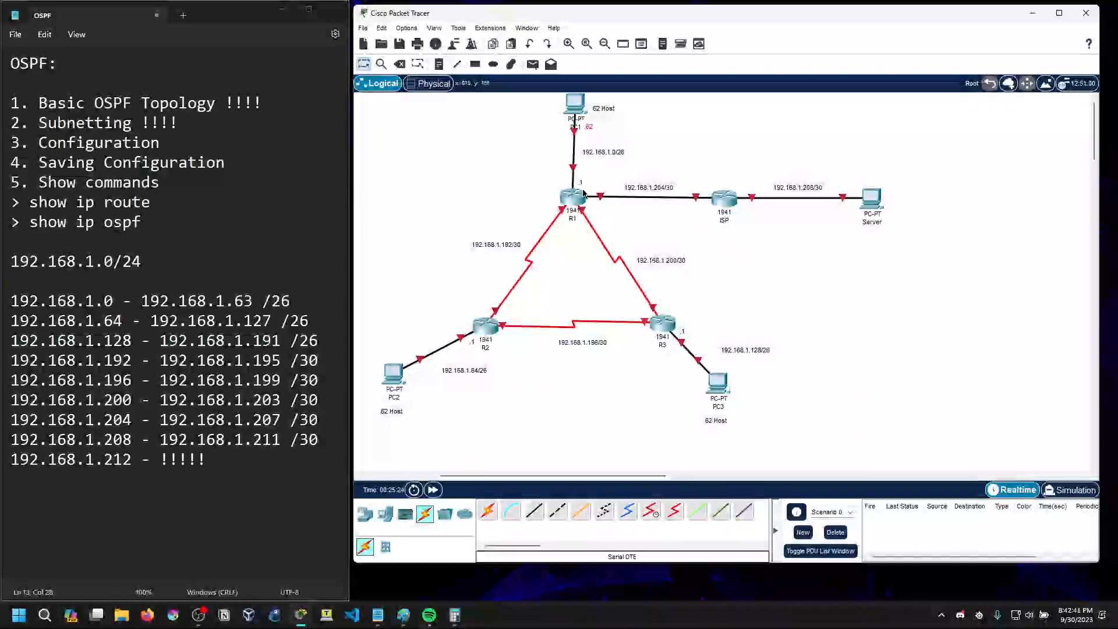
{"action": "left_click_drag", "start_coordinate": [95, 301], "coordinate": [251, 303]}
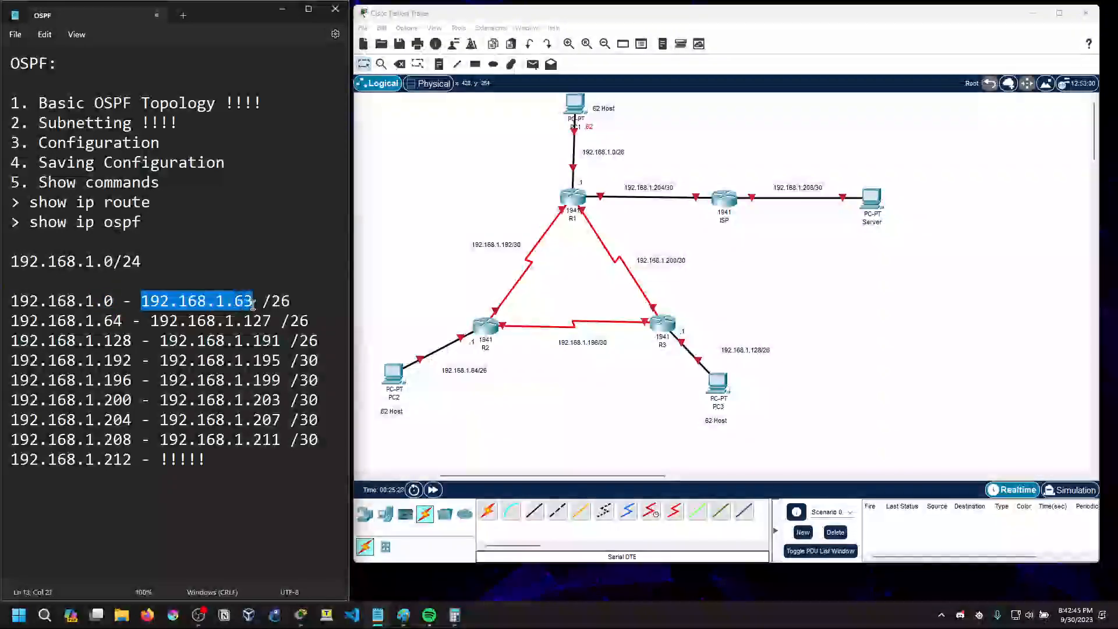
{"action": "left_click_drag", "start_coordinate": [49, 321], "coordinate": [274, 322]}
{"action": "left_click", "coordinate": [275, 322]}
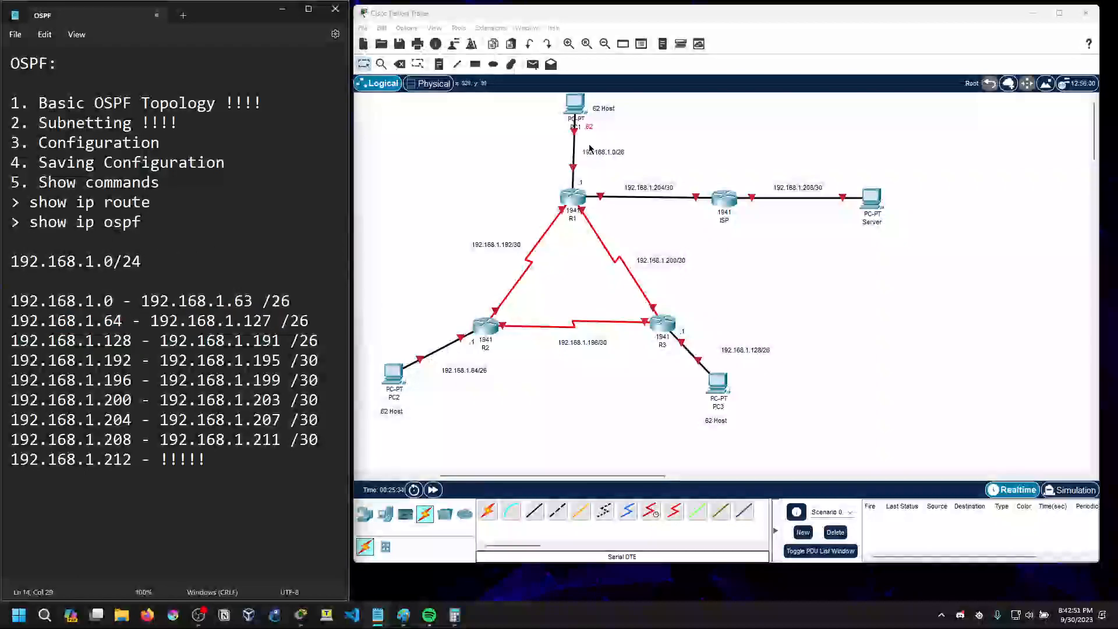
{"action": "left_click", "coordinate": [592, 183]}
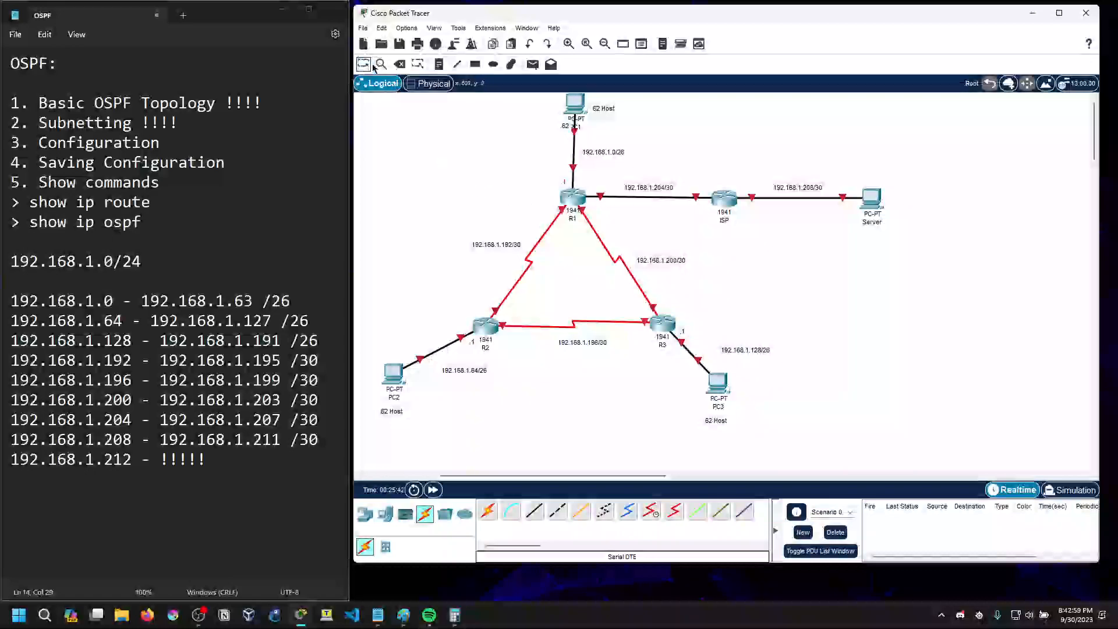
Place a .126 host address note beside PC2 and move it close to the PC
{"action": "left_click", "coordinate": [439, 64]}
{"action": "left_click", "coordinate": [430, 380]}
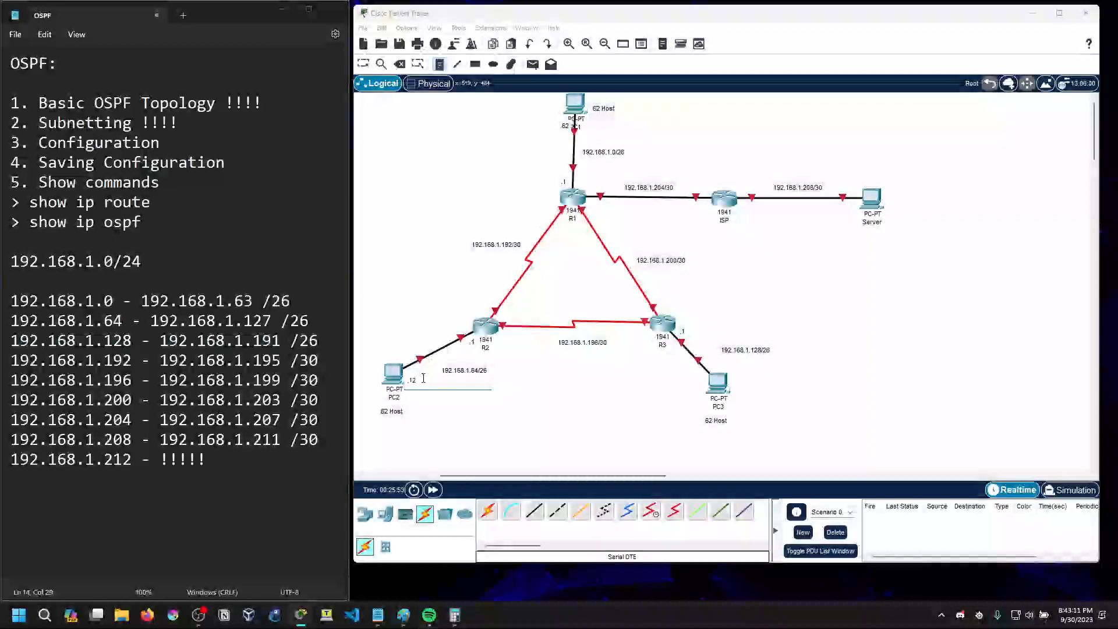
{"action": "key", "text": "Escape"}
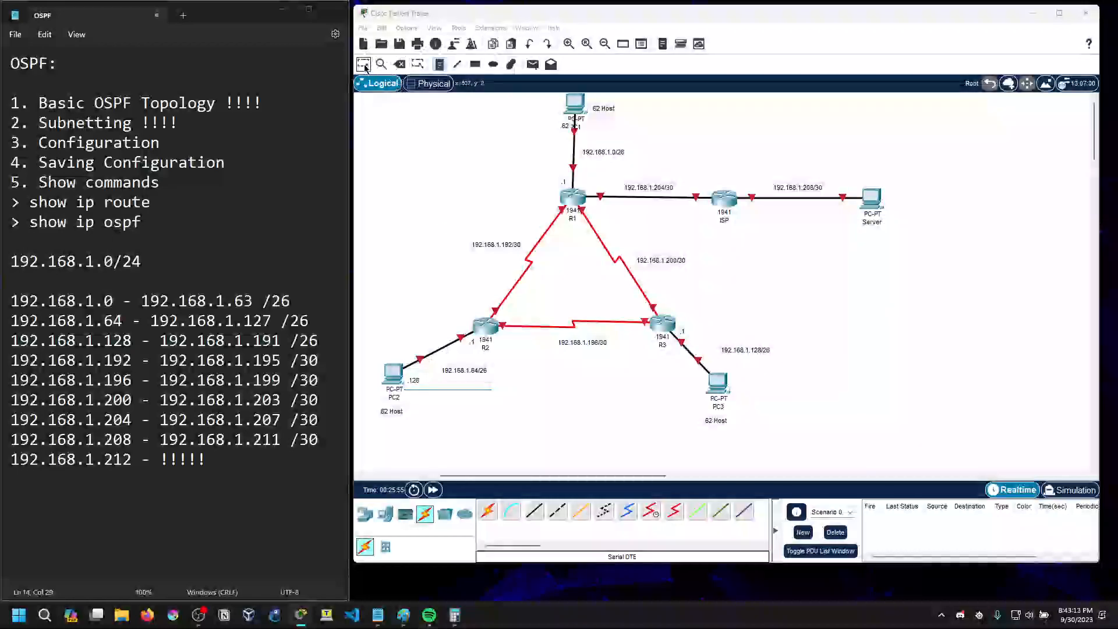
{"action": "left_click_drag", "start_coordinate": [418, 385], "coordinate": [415, 380]}
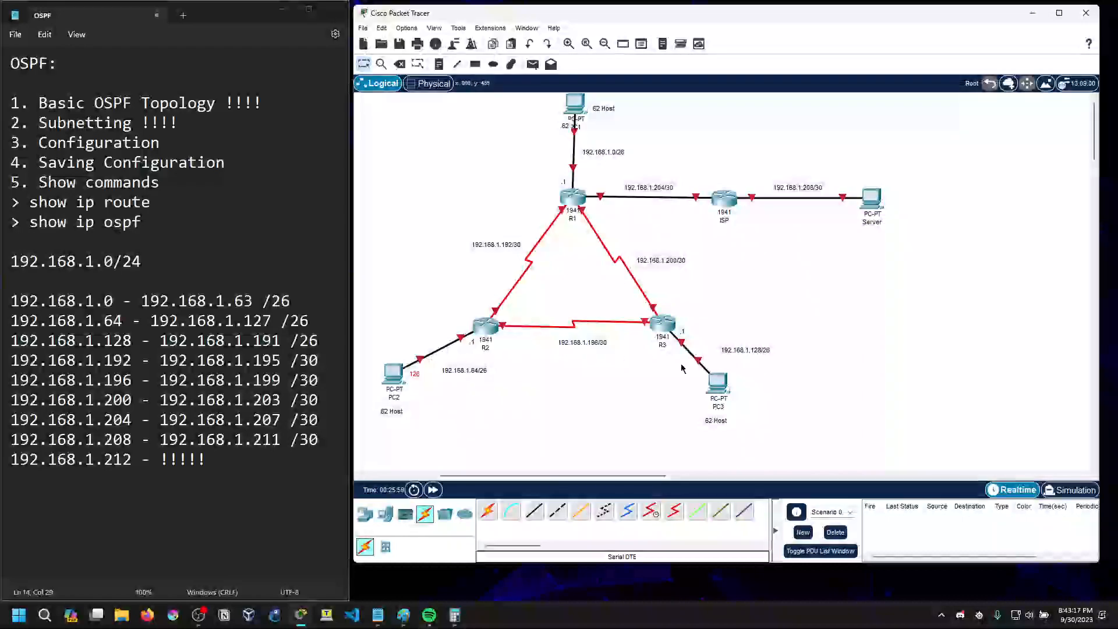
Place a .190 host address note just above PC3
{"action": "left_click", "coordinate": [440, 65]}
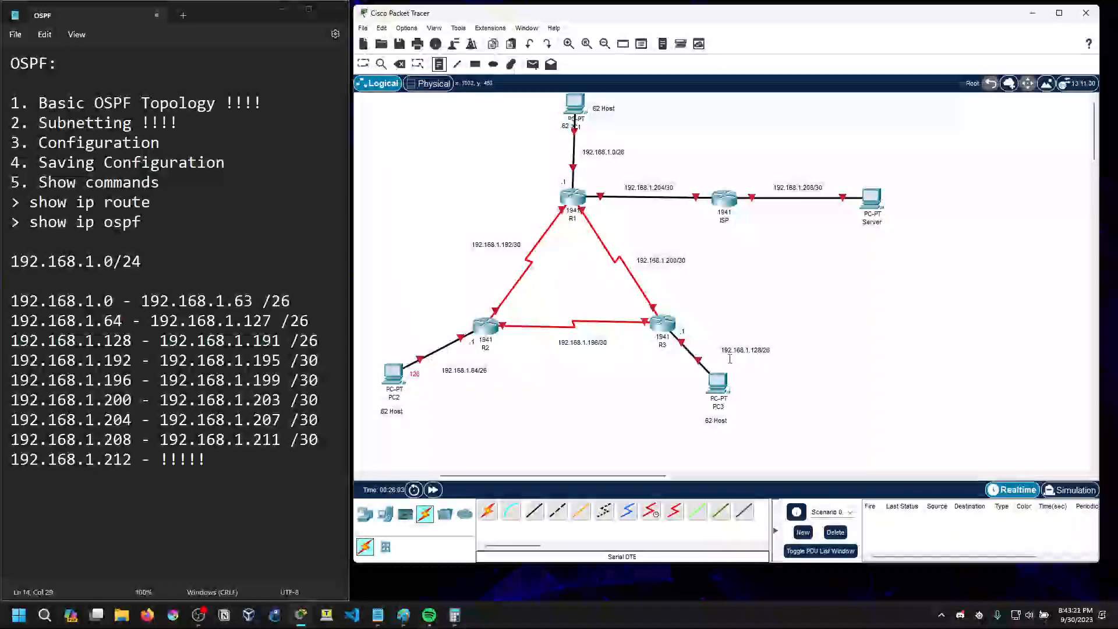
{"action": "left_click", "coordinate": [713, 373]}
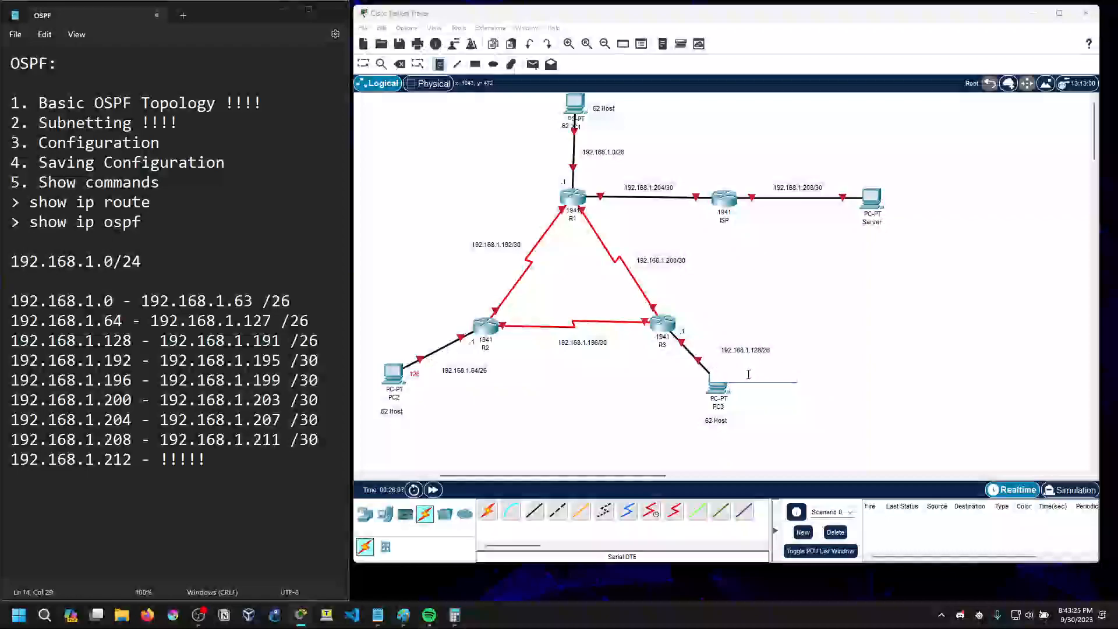
{"action": "type", "text": "190"}
{"action": "key", "text": "Escape"}
{"action": "left_click_drag", "start_coordinate": [724, 375], "coordinate": [723, 370]}
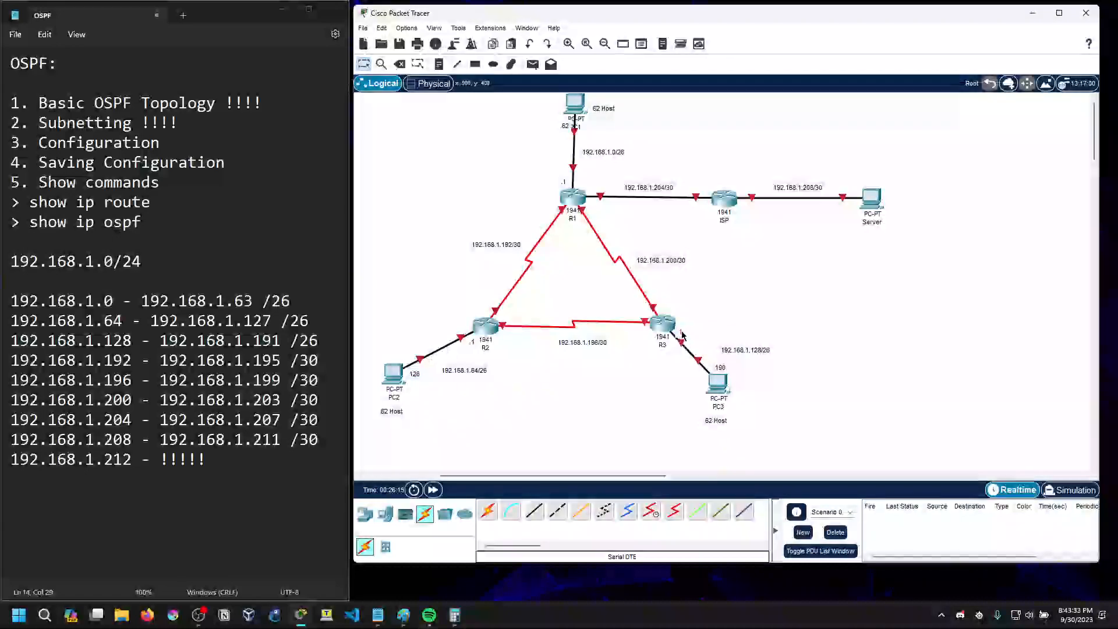
Reposition PC3 with the .190 and .1 notes around the R3–PC3 link, and move the 192.168.1.128/26 note below that link
{"action": "left_click_drag", "start_coordinate": [674, 342], "coordinate": [681, 331]}
{"action": "left_click_drag", "start_coordinate": [724, 370], "coordinate": [706, 382]}
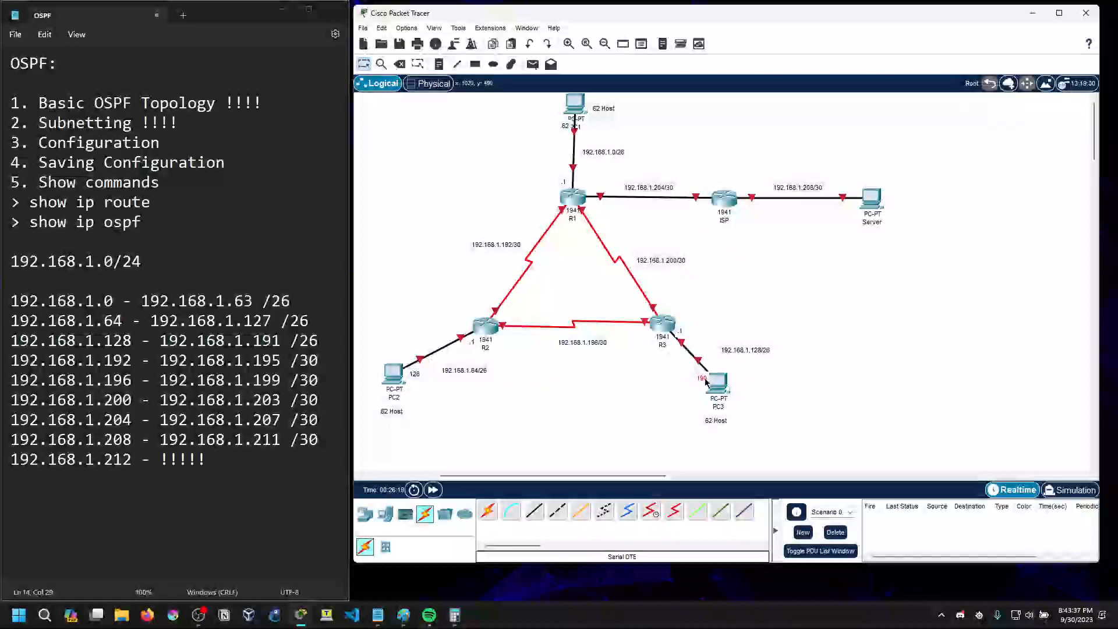
{"action": "left_click", "coordinate": [674, 341]}
{"action": "left_click_drag", "start_coordinate": [712, 381], "coordinate": [725, 373]}
{"action": "left_click_drag", "start_coordinate": [682, 331], "coordinate": [675, 339]}
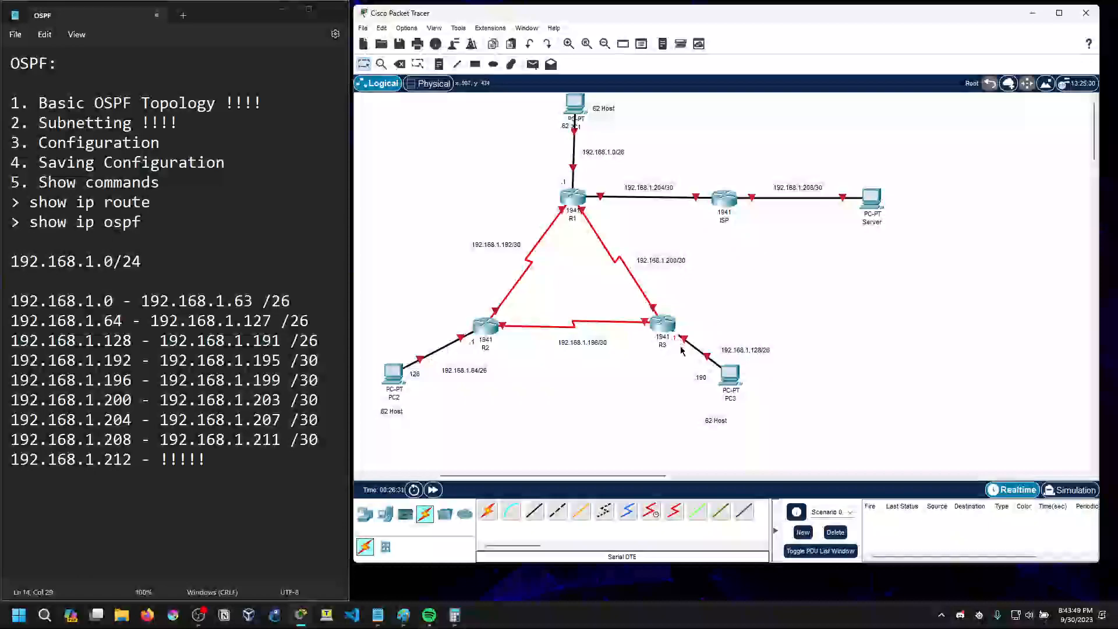
{"action": "left_click_drag", "start_coordinate": [700, 386], "coordinate": [658, 365]}
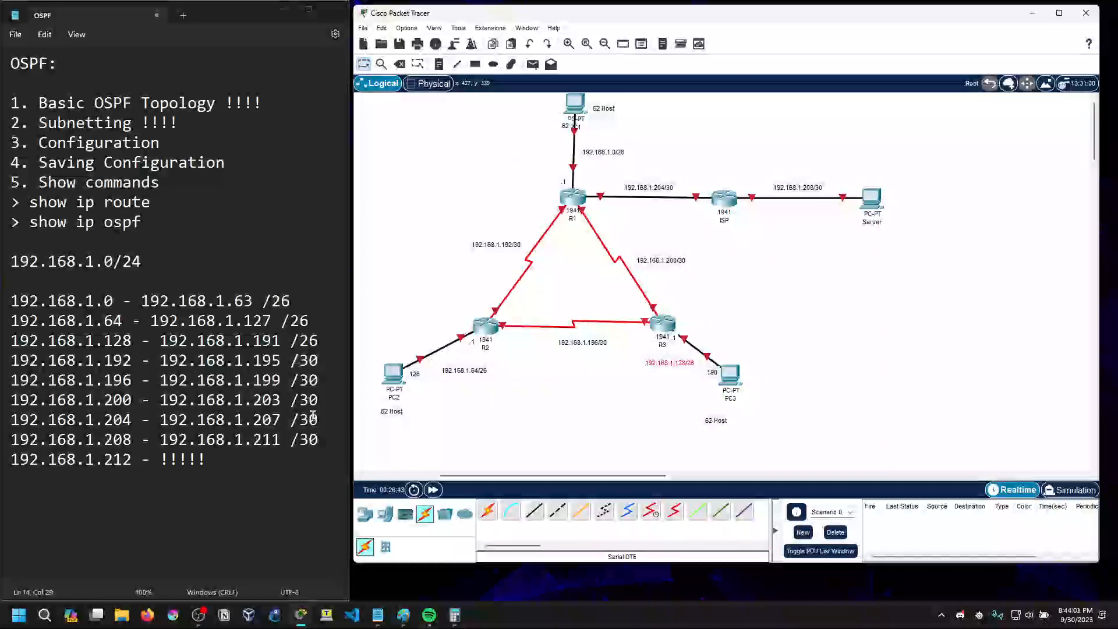
{"action": "left_click", "coordinate": [439, 66]}
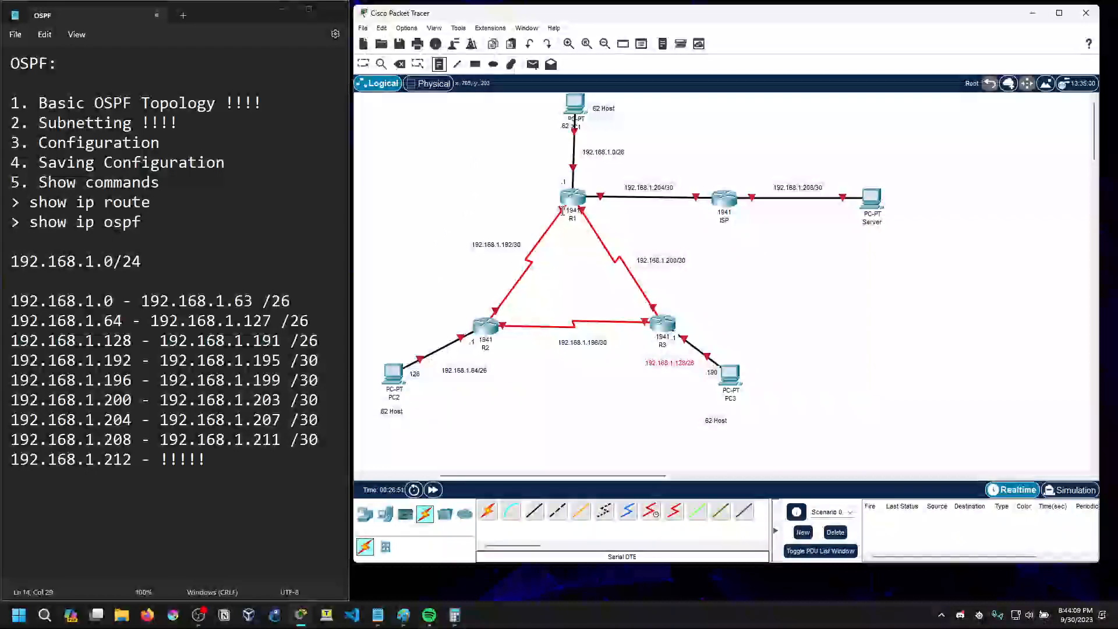
{"action": "key", "text": "Escape"}
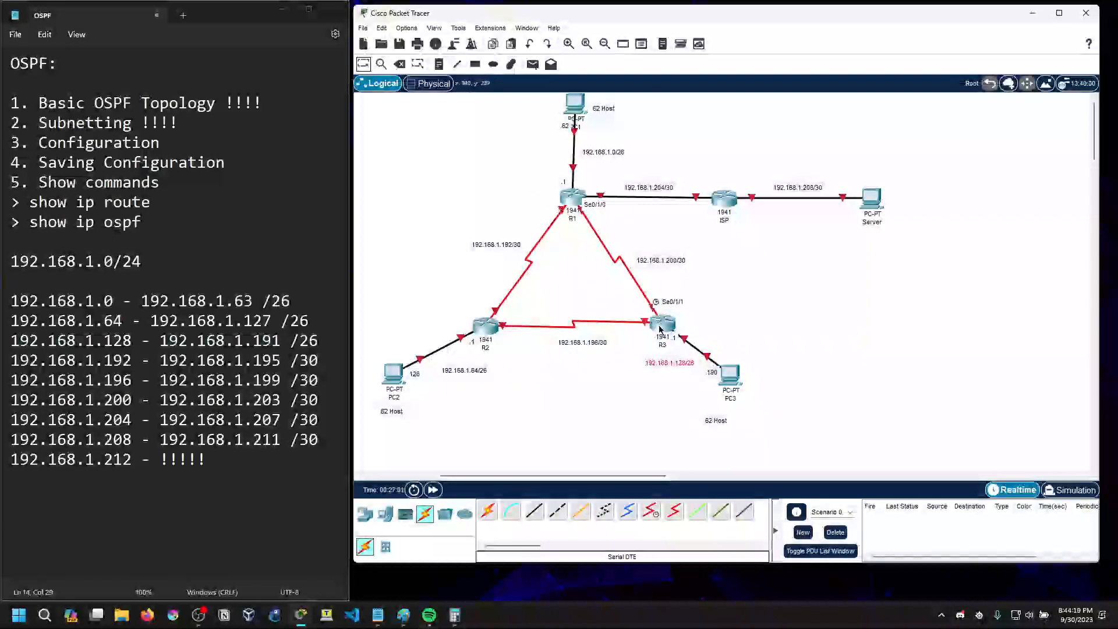
{"action": "left_click", "coordinate": [439, 64]}
{"action": "left_click", "coordinate": [553, 210]}
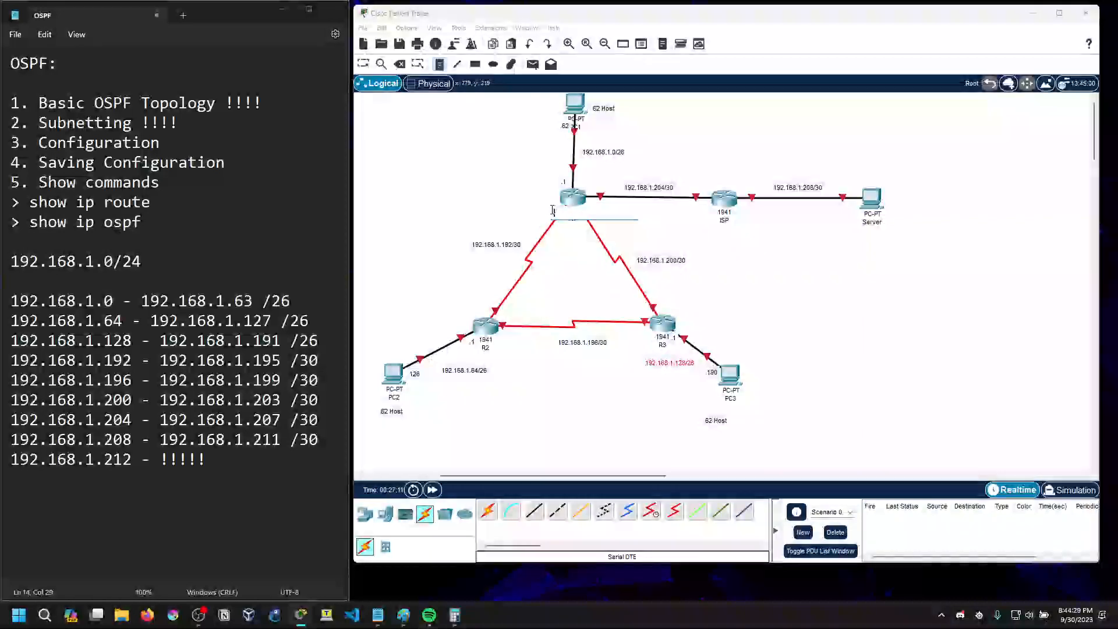
{"action": "left_click", "coordinate": [398, 67]}
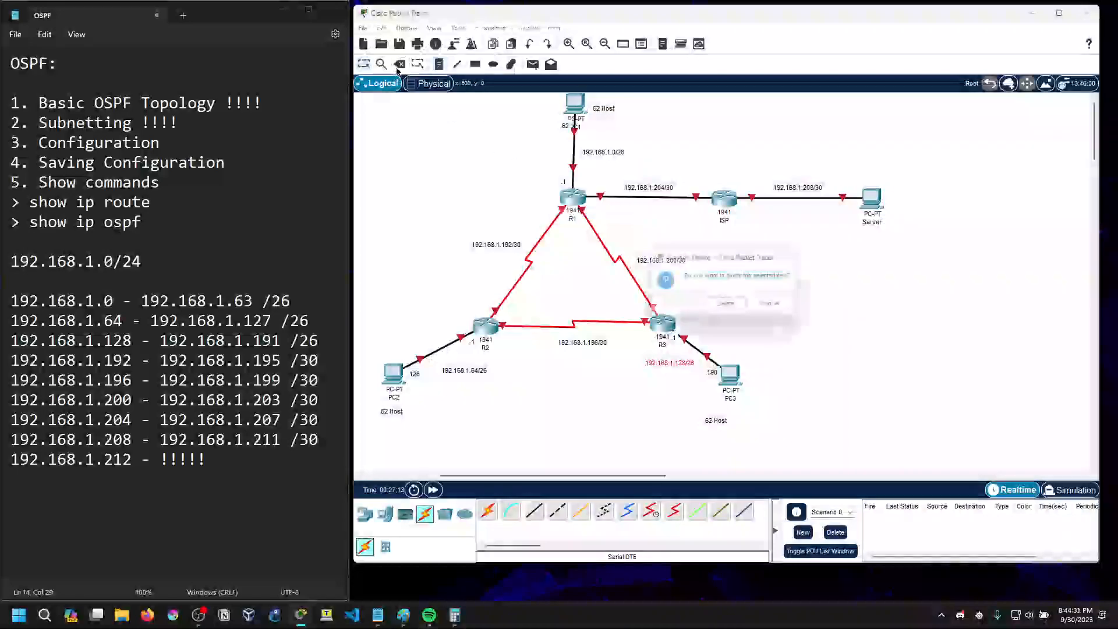
{"action": "left_click", "coordinate": [768, 304]}
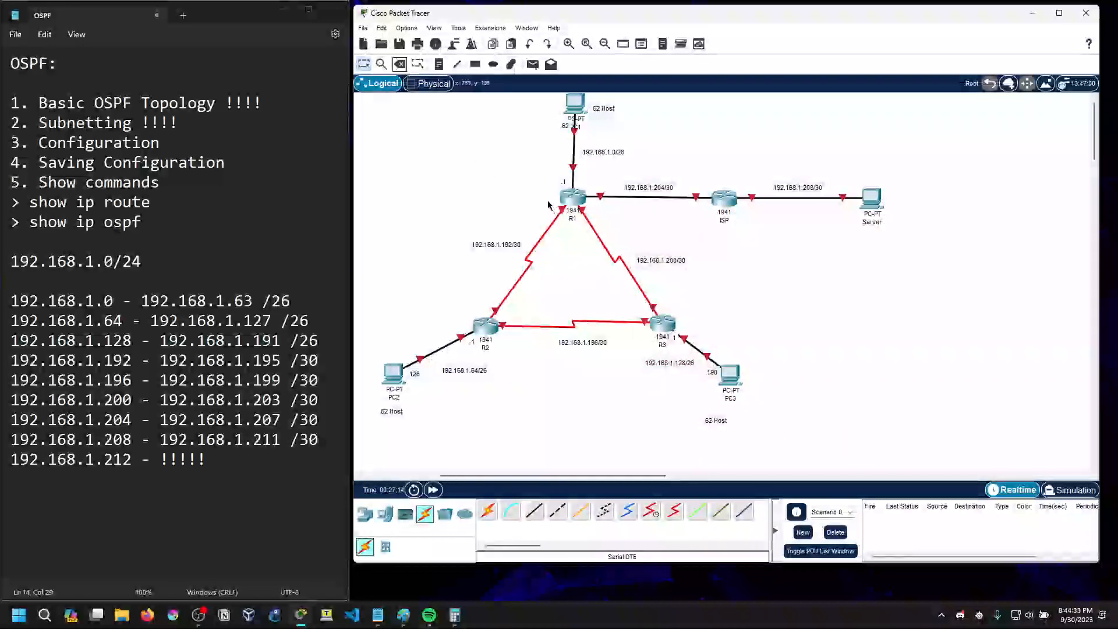
{"action": "left_click", "coordinate": [363, 64]}
Label the R1–R2 serial link ends with a .193 note at R1 and a .194 note at R2
{"action": "left_click", "coordinate": [439, 64]}
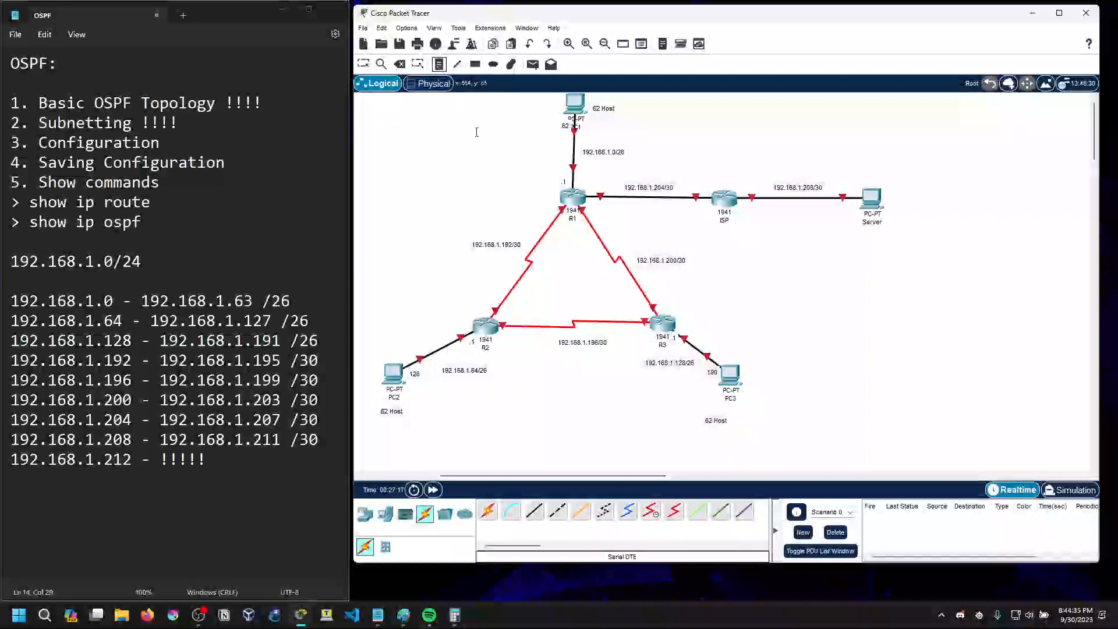
{"action": "left_click", "coordinate": [574, 219]}
{"action": "type", "text": "3"}
{"action": "left_click", "coordinate": [489, 309]}
{"action": "type", "text": ".194"}
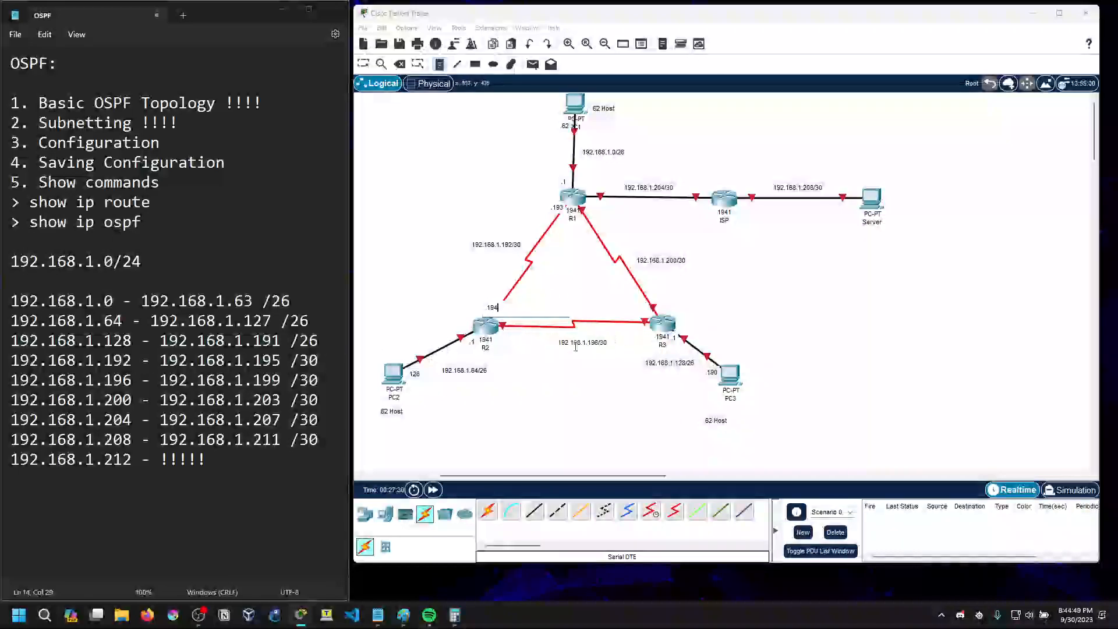
Label the R2–R3 serial link ends with a .197 note at R2 and a .198 note at R3
{"action": "left_click", "coordinate": [548, 348]}
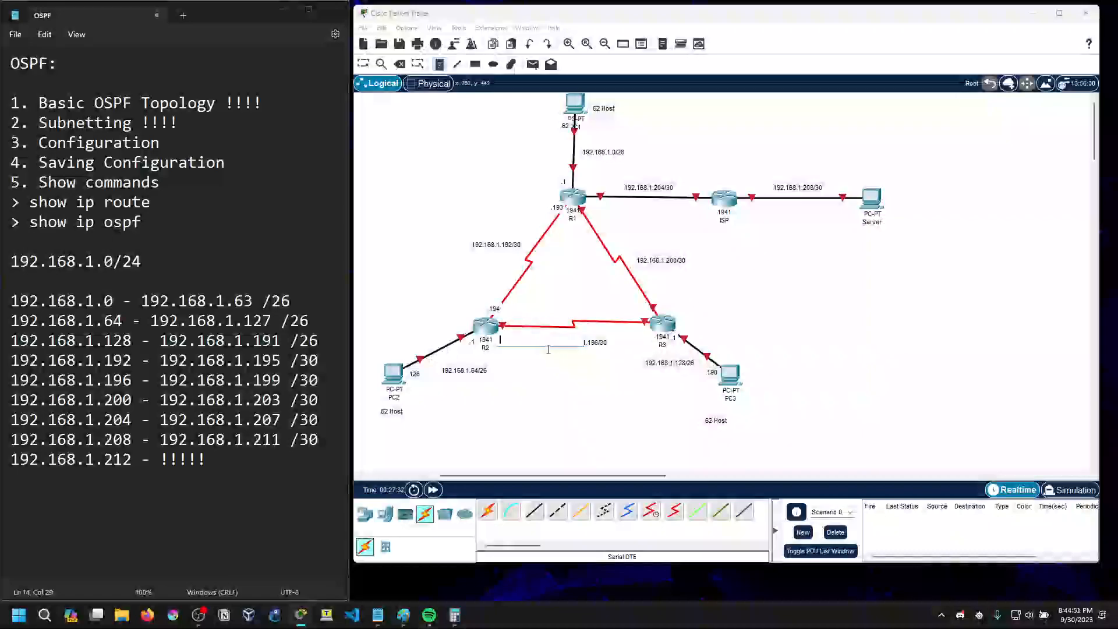
{"action": "type", "text": "197"}
{"action": "left_click", "coordinate": [628, 331]}
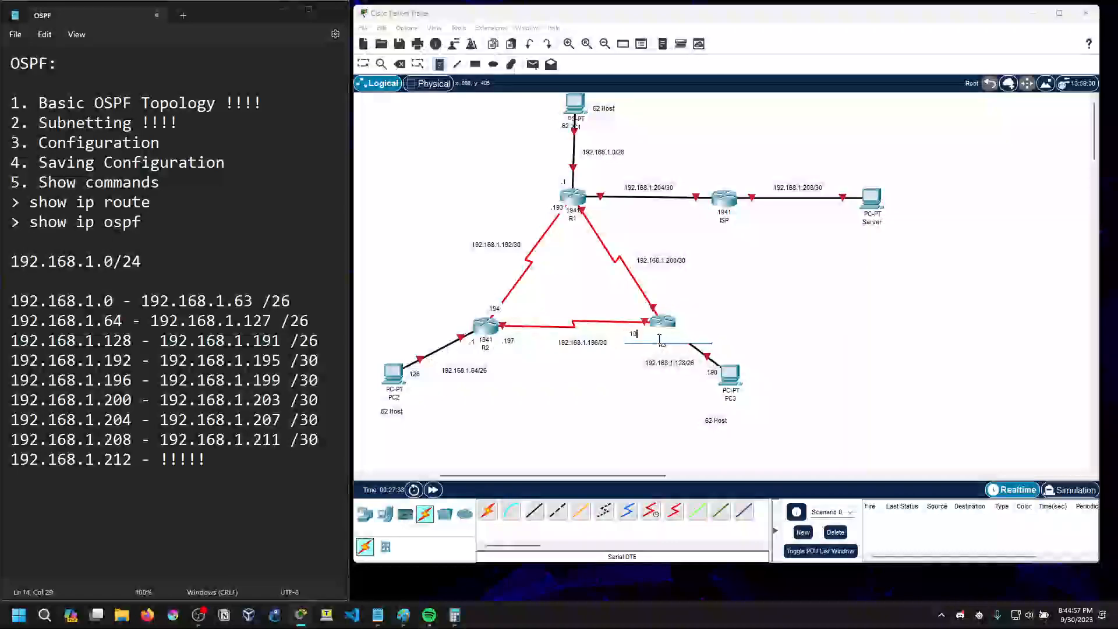
{"action": "type", "text": ".198"}
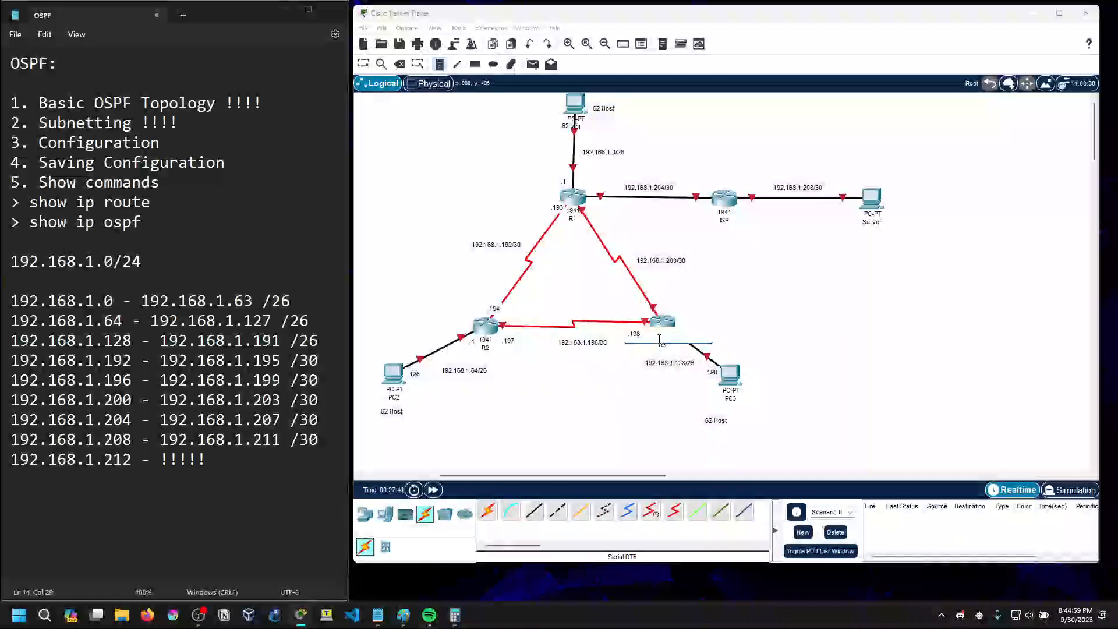
Label the R1–R3 serial link ends with a .201 note at R3 and a .202 note at R1
{"action": "left_click", "coordinate": [663, 302]}
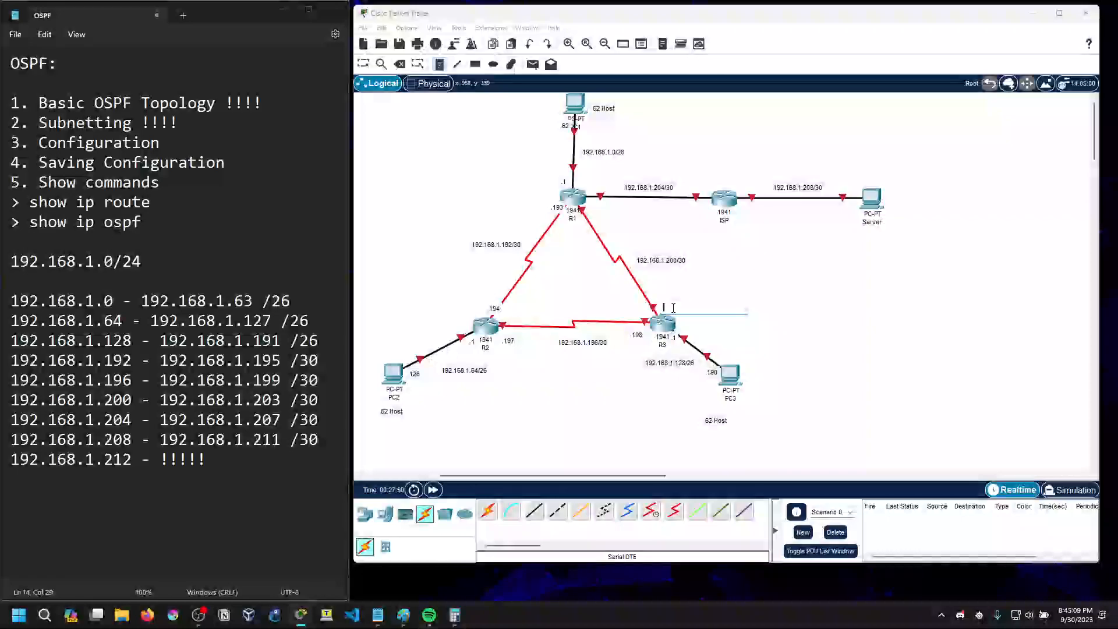
{"action": "type", "text": "1"}
{"action": "key", "text": "BackSpace"}
{"action": "left_click", "coordinate": [596, 217]}
{"action": "type", "text": ".202"}
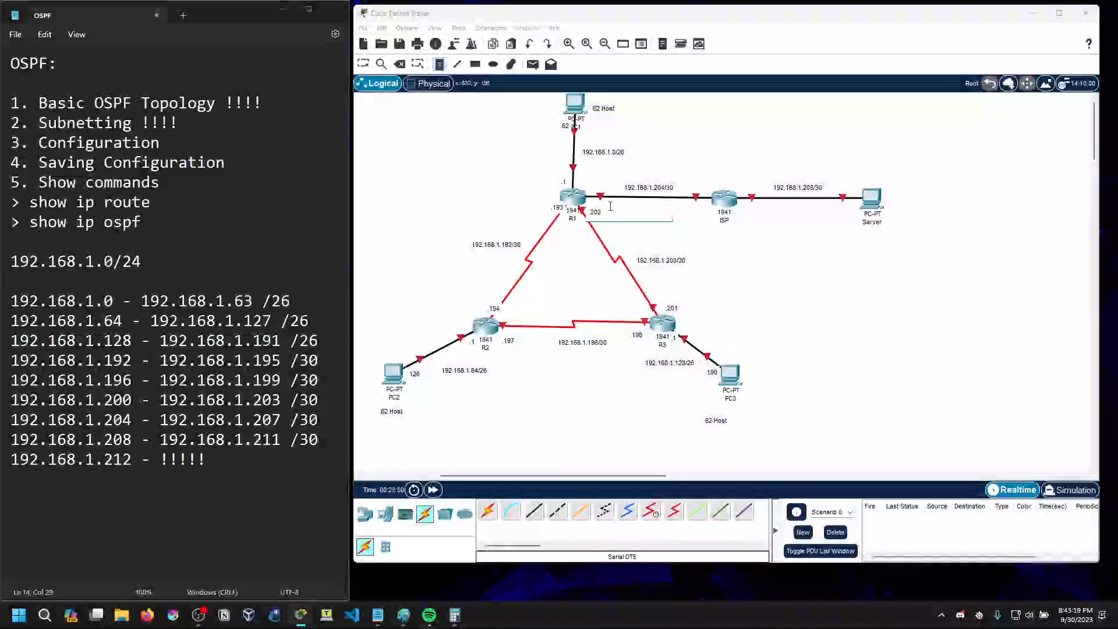
Label the R1–ISP link ends with a .205 note at R1 and a .206 note at the ISP router
{"action": "left_click", "coordinate": [597, 204]}
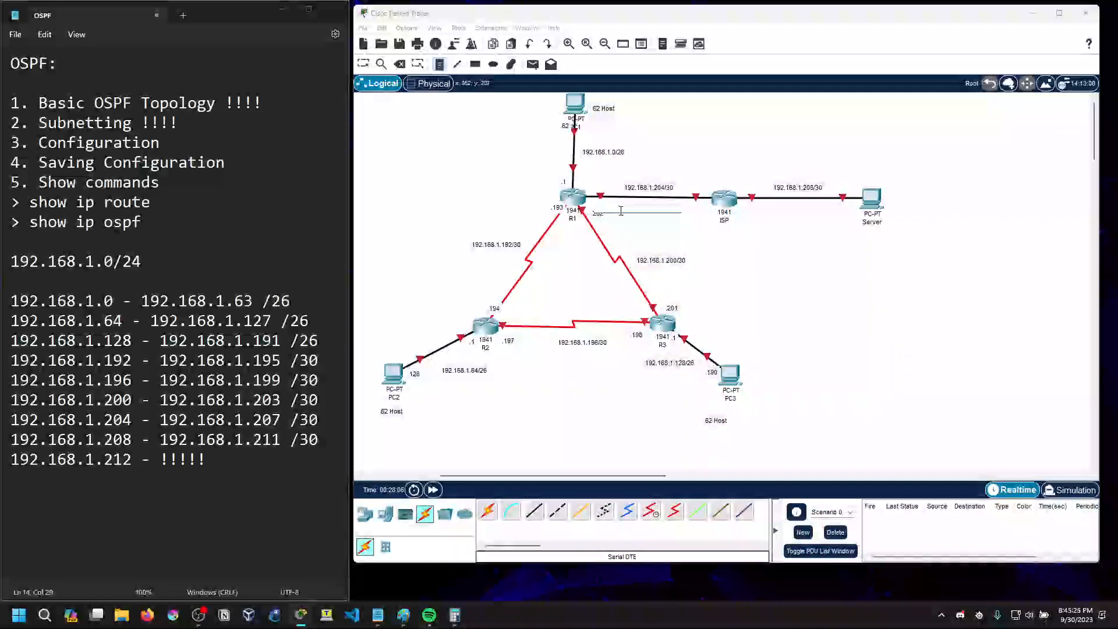
{"action": "type", "text": ".205"}
{"action": "left_click", "coordinate": [699, 209]}
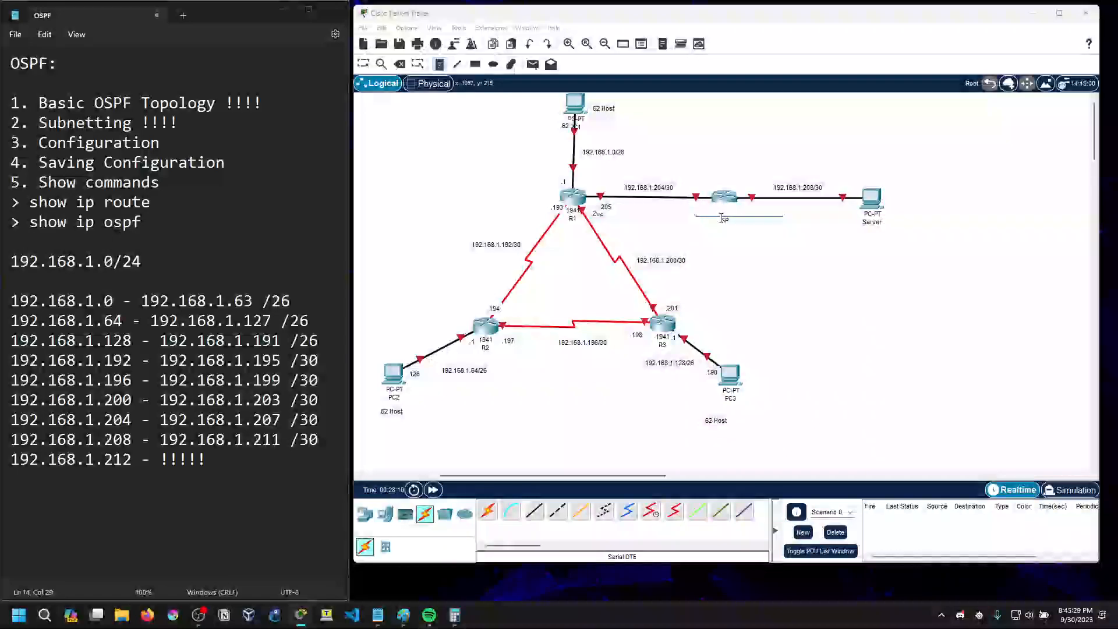
{"action": "type", "text": ".206"}
{"action": "key", "text": "BackSpace"}
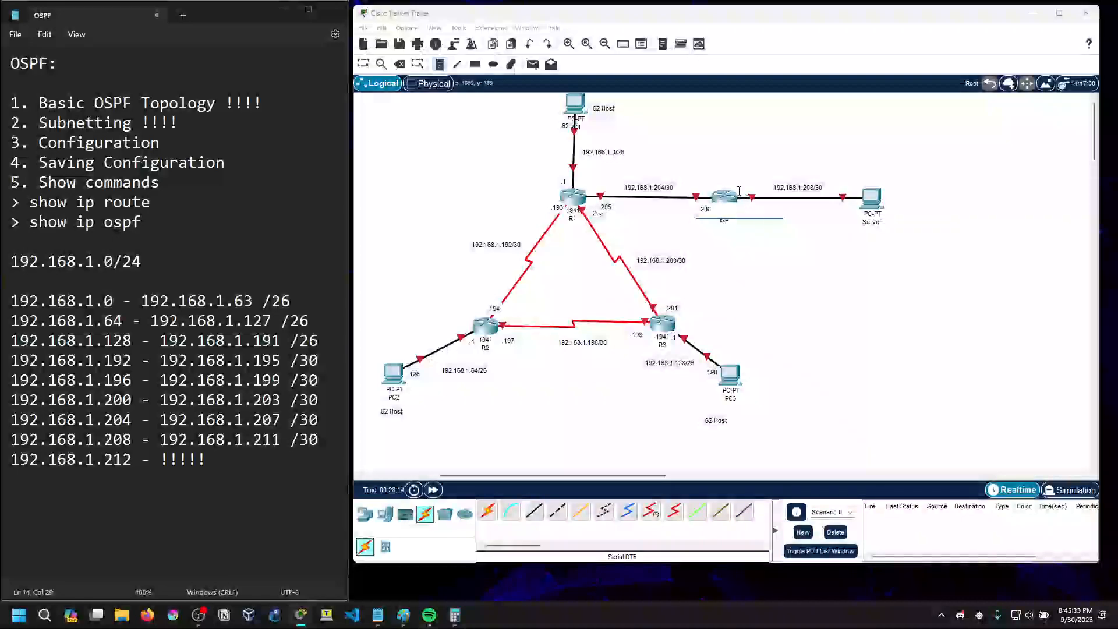
Place a .209 note beside the ISP router and a .210 note beside the Server, aligning both below their link
{"action": "left_click", "coordinate": [752, 231]}
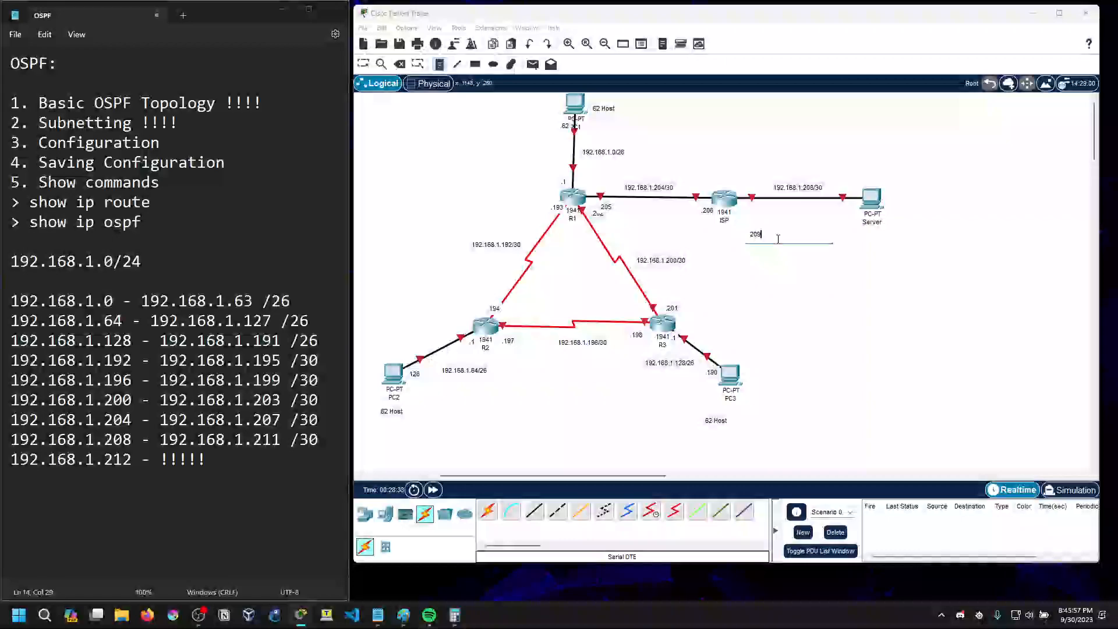
{"action": "left_click", "coordinate": [844, 209]}
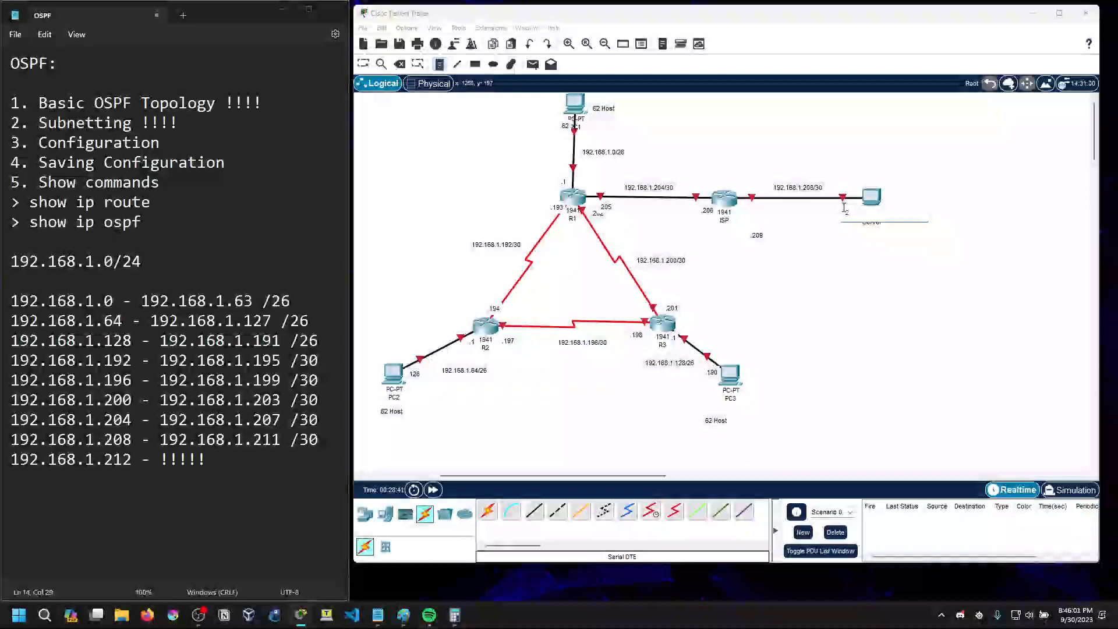
{"action": "type", "text": ".210"}
{"action": "left_click", "coordinate": [849, 216]}
{"action": "left_click_drag", "start_coordinate": [850, 215], "coordinate": [847, 210]}
{"action": "left_click_drag", "start_coordinate": [758, 237], "coordinate": [698, 207]}
Move the .205 and .206 notes above the R1–ISP link and tidy the .202 and .193 notes around R1
{"action": "mouse_move", "coordinate": [609, 210]}
{"action": "left_mouse_down"}
{"action": "mouse_move", "coordinate": [559, 207]}
{"action": "mouse_move", "coordinate": [593, 194]}
{"action": "left_mouse_up"}
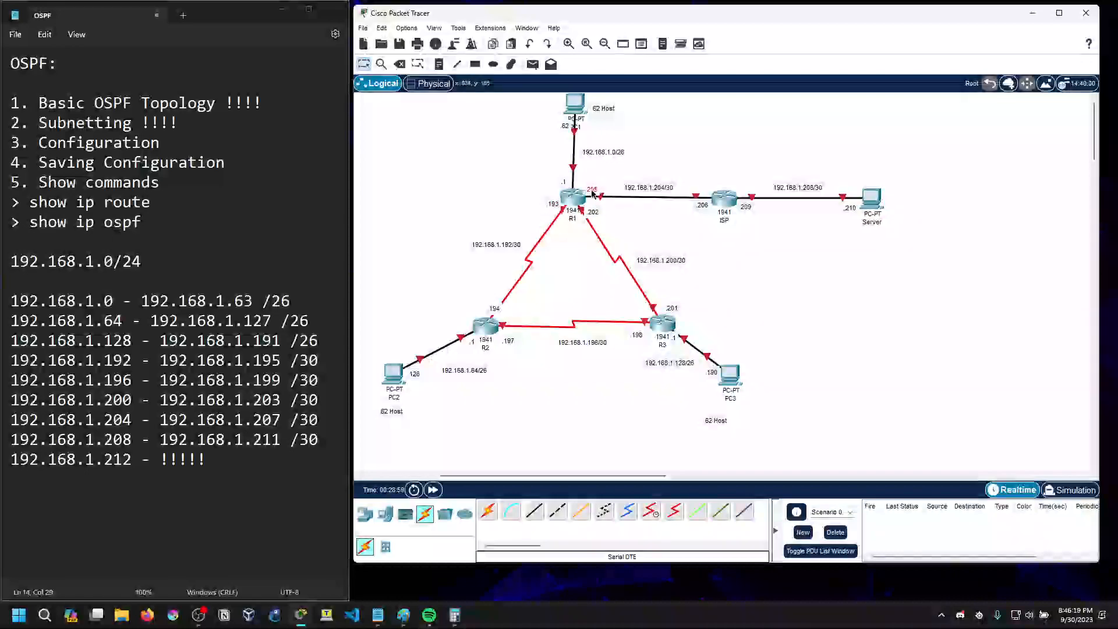
{"action": "left_click_drag", "start_coordinate": [699, 207], "coordinate": [706, 191]}
{"action": "left_click", "coordinate": [719, 255]}
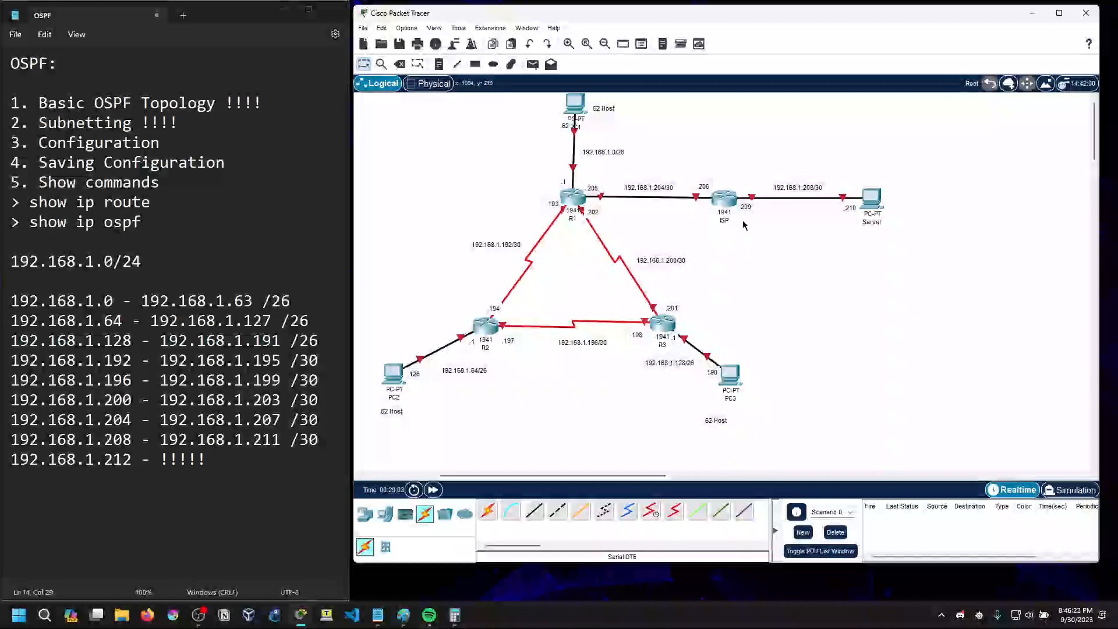
{"action": "left_click_drag", "start_coordinate": [592, 213], "coordinate": [557, 208]}
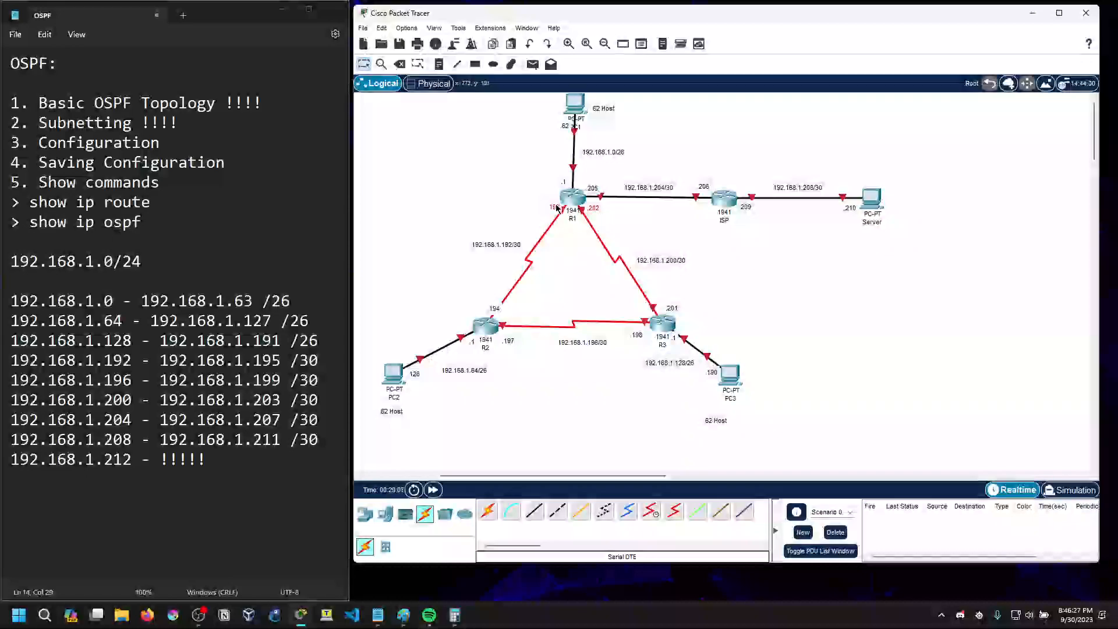
Place the .194 note above R2 and adjust the .197 and .198 notes below the R2–R3 link
{"action": "mouse_move", "coordinate": [501, 309]}
{"action": "left_mouse_down"}
{"action": "mouse_move", "coordinate": [486, 303]}
{"action": "mouse_move", "coordinate": [509, 315]}
{"action": "left_mouse_up"}
{"action": "left_click_drag", "start_coordinate": [635, 336], "coordinate": [634, 316]}
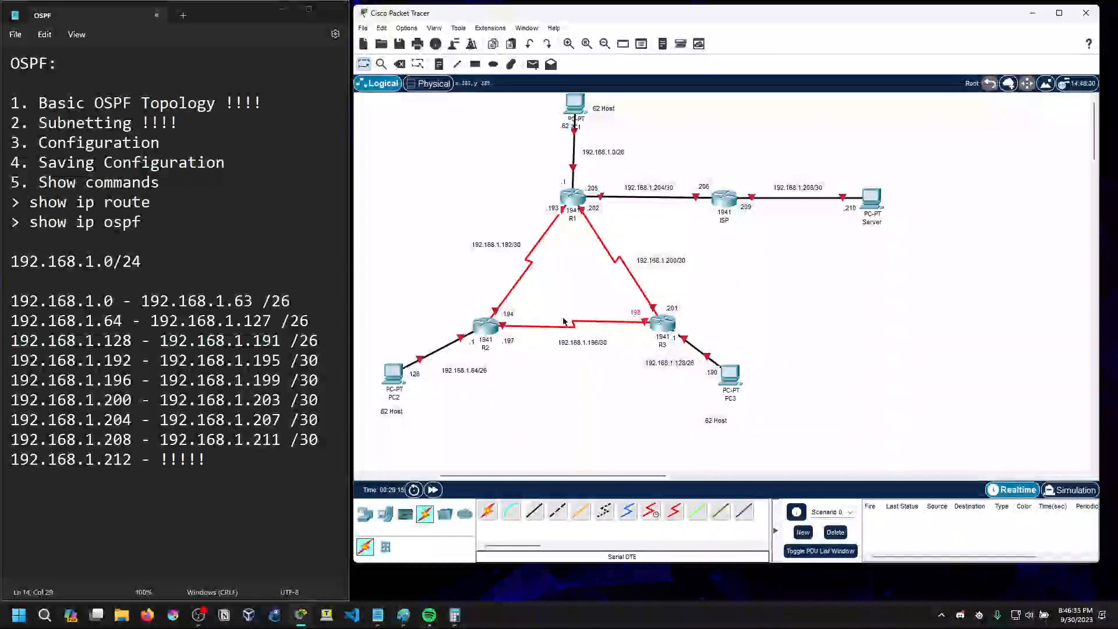
{"action": "left_click_drag", "start_coordinate": [512, 341], "coordinate": [487, 307]}
{"action": "left_click_drag", "start_coordinate": [634, 312], "coordinate": [636, 335]}
{"action": "left_click", "coordinate": [172, 145]}
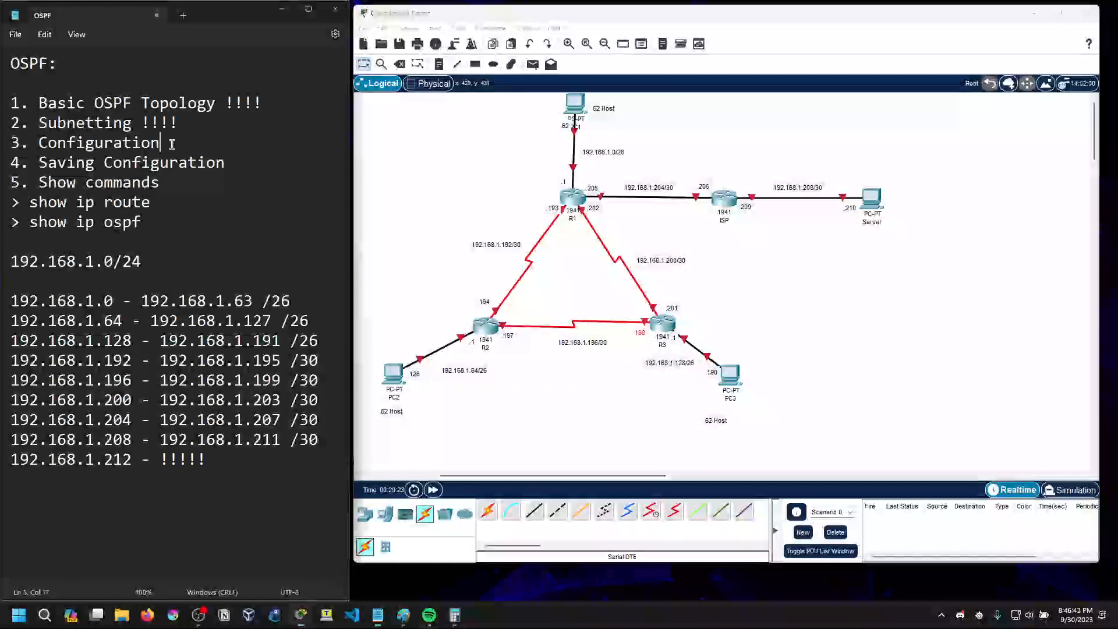
{"action": "left_click", "coordinate": [179, 124]}
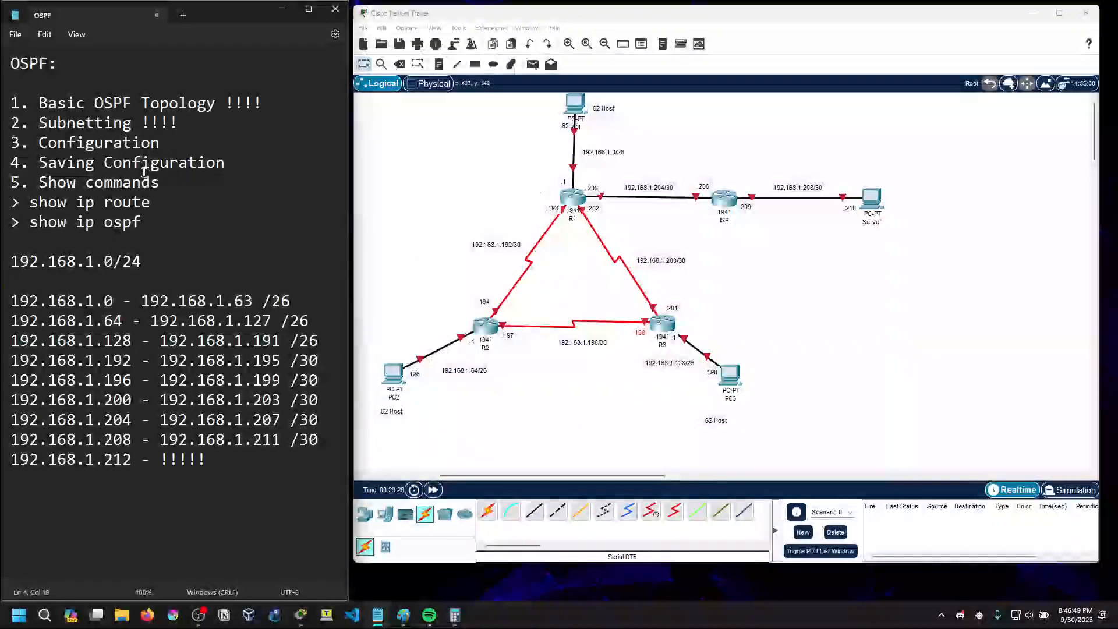
{"action": "left_click", "coordinate": [166, 143]}
Open PC1's IP Configuration and place its window clear of R1 and R2
{"action": "left_click", "coordinate": [574, 106]}
{"action": "left_click_drag", "start_coordinate": [566, 142], "coordinate": [800, 131]}
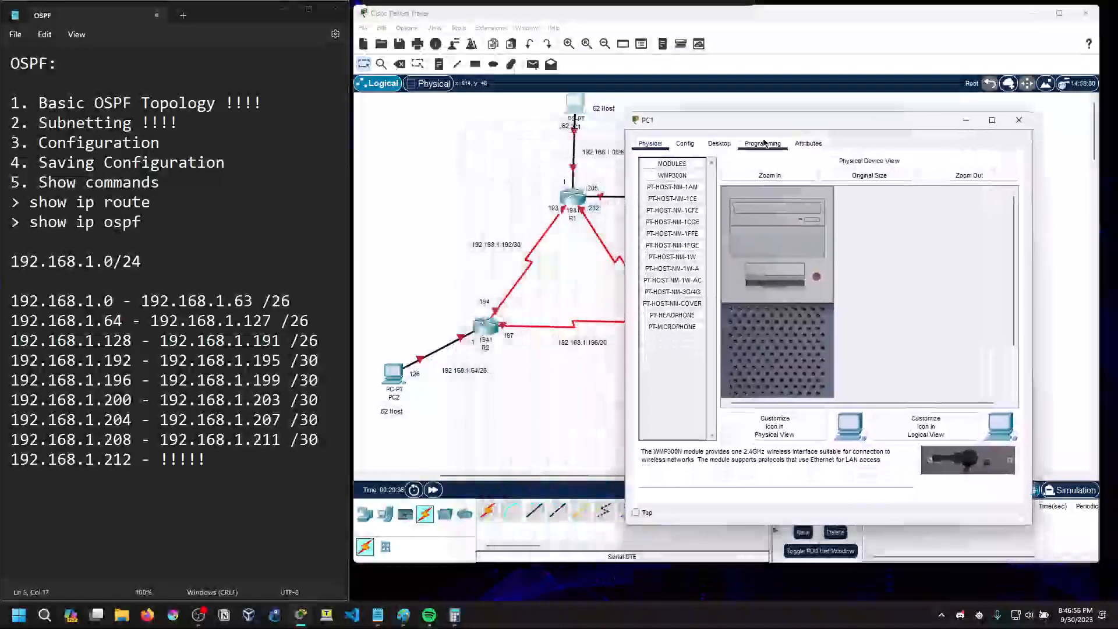
{"action": "left_click", "coordinate": [715, 147]}
{"action": "left_click", "coordinate": [679, 195]}
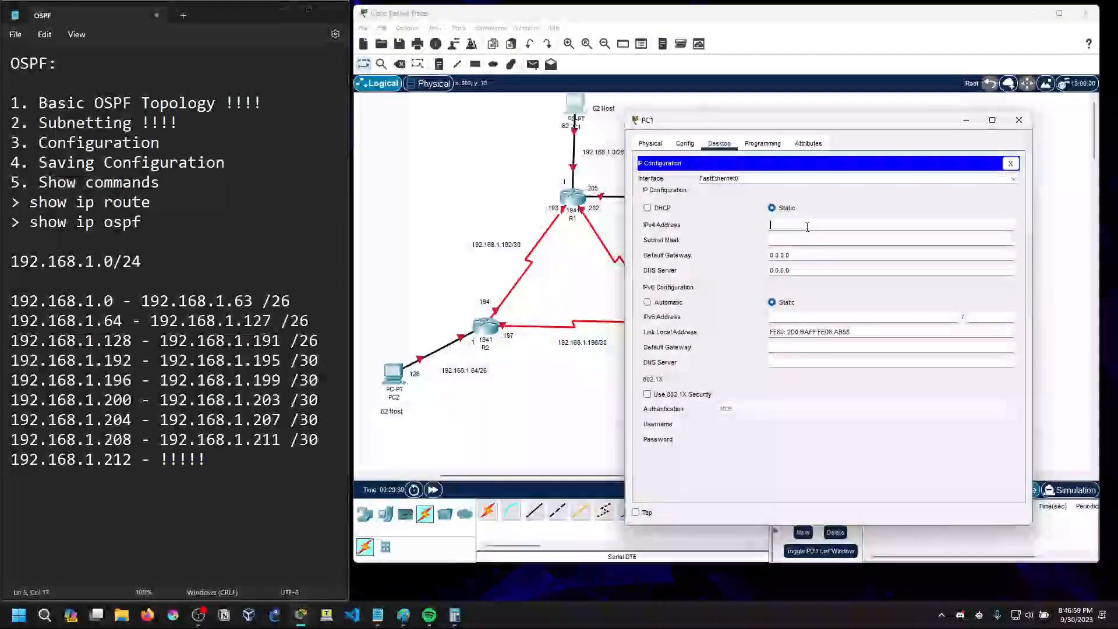
Enter 192.168.1.62 as PC1's IPv4 address and begin the subnet mask with 255.255.255
{"action": "type", "text": "19"}
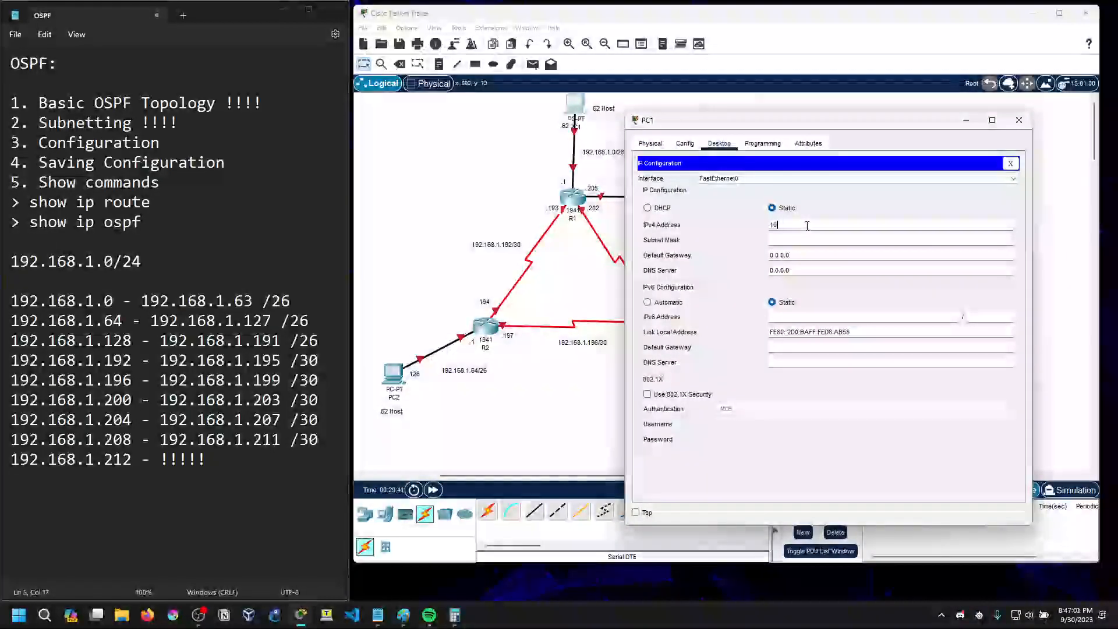
{"action": "type", "text": "9.168.1.62"}
{"action": "left_click", "coordinate": [833, 239]}
Switch to the Paint notes to check the /26 subnet mask, return to Packet Tracer and dismiss the error message
{"action": "mouse_move", "coordinate": [404, 616]}
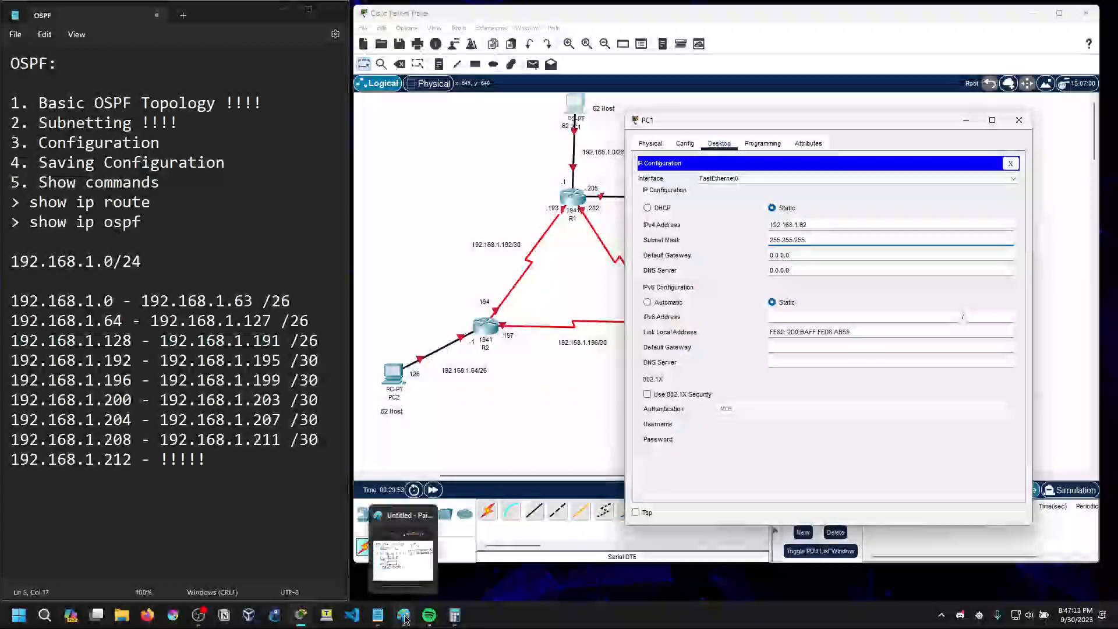
{"action": "left_click", "coordinate": [405, 616]}
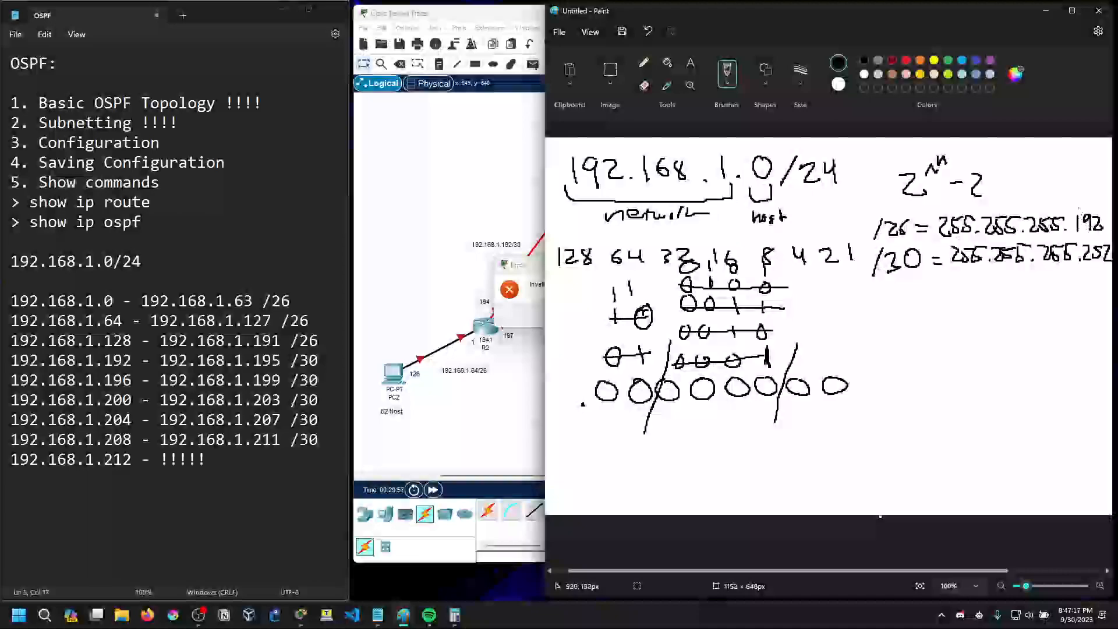
{"action": "key", "text": "alt+Tab"}
{"action": "key", "text": "Return"}
Set PC1's IPv4 address to 192.168.1.62 and its subnet mask to 255.255.255.192
{"action": "left_click", "coordinate": [802, 225]}
{"action": "type", "text": "192.168.1"}
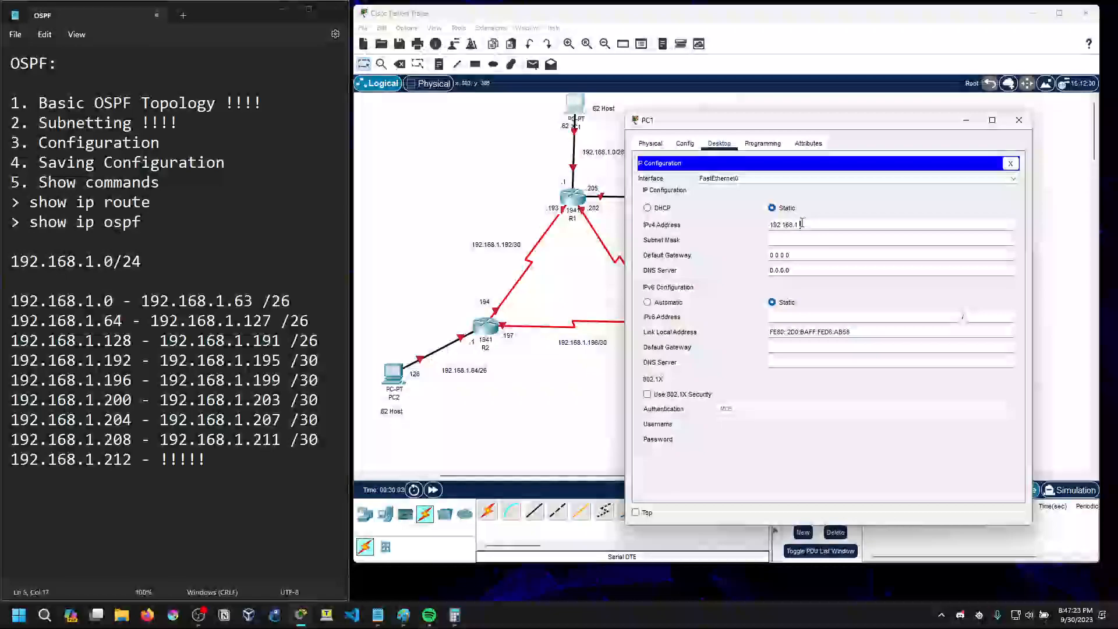
{"action": "type", "text": ".62"}
{"action": "left_click", "coordinate": [807, 239]}
{"action": "type", "text": "192"}
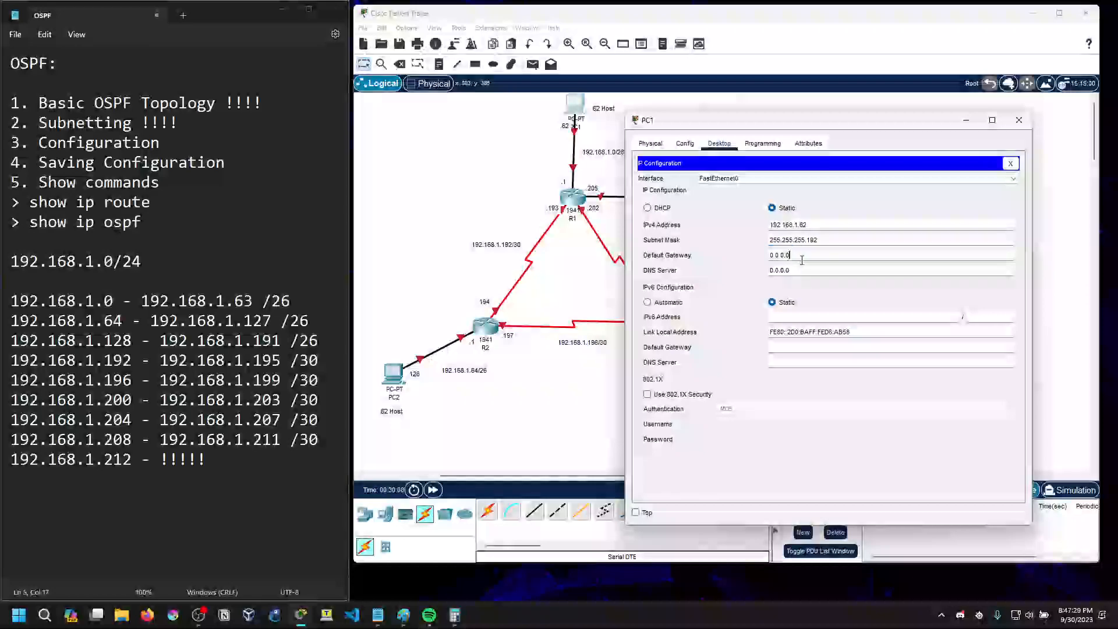
Set PC1's IPv4 default gateway to 192.168.1.1 and close PC1's window
{"action": "key", "text": "BackSpace"}
{"action": "key", "text": "BackSpace"}
{"action": "key", "text": "BackSpace"}
{"action": "key", "text": "BackSpace"}
{"action": "key", "text": "BackSpace"}
{"action": "key", "text": "BackSpace"}
{"action": "type", "text": "192"}
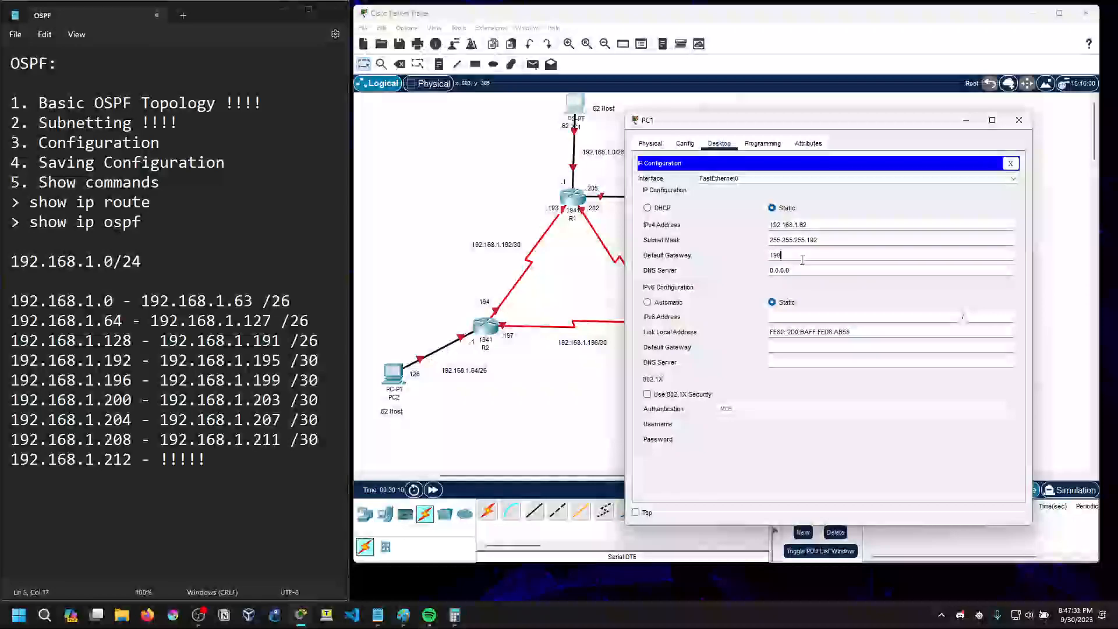
{"action": "key", "text": "BackSpace"}
{"action": "type", "text": "2.168.1.1"}
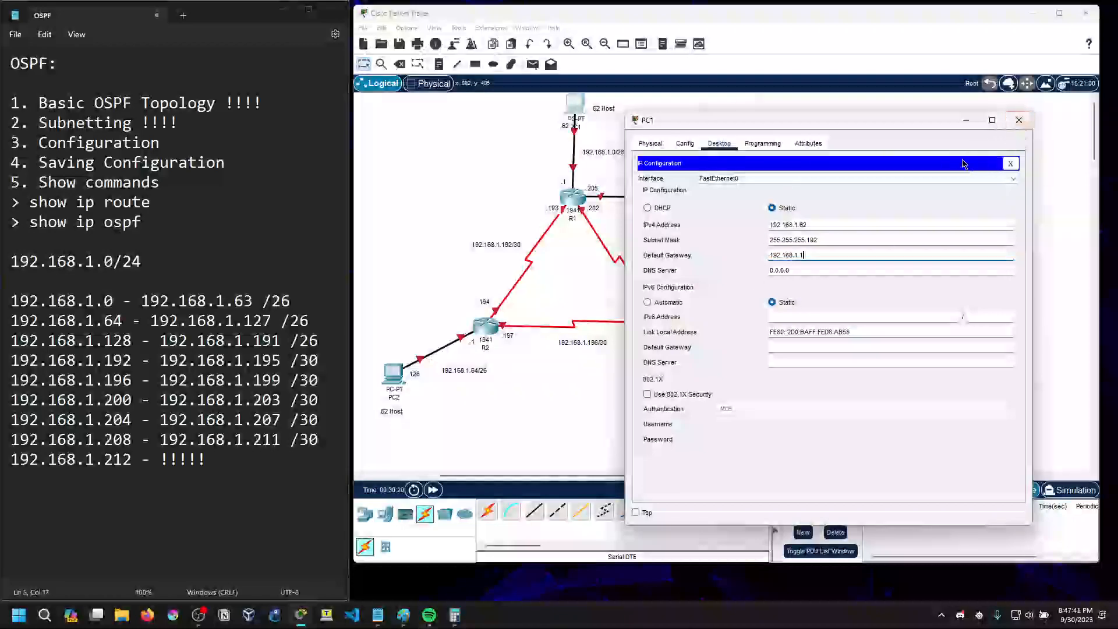
{"action": "left_click", "coordinate": [1019, 120]}
Open PC2's IP Configuration and place its window clear of PC2 and R2
{"action": "left_click", "coordinate": [406, 374]}
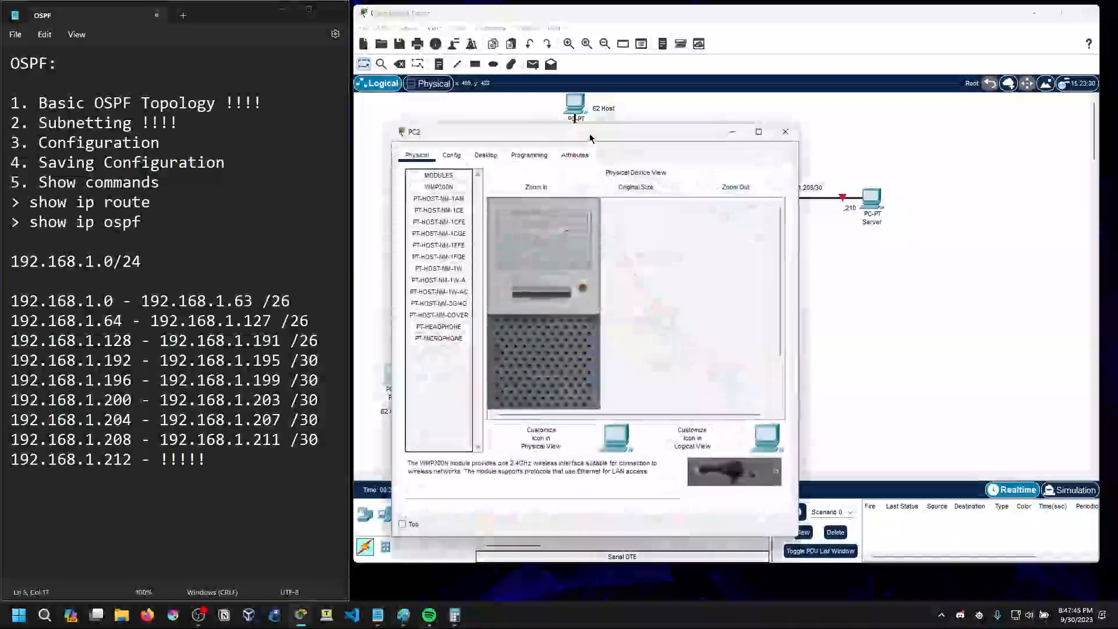
{"action": "left_click", "coordinate": [676, 138]}
{"action": "left_click", "coordinate": [710, 138]}
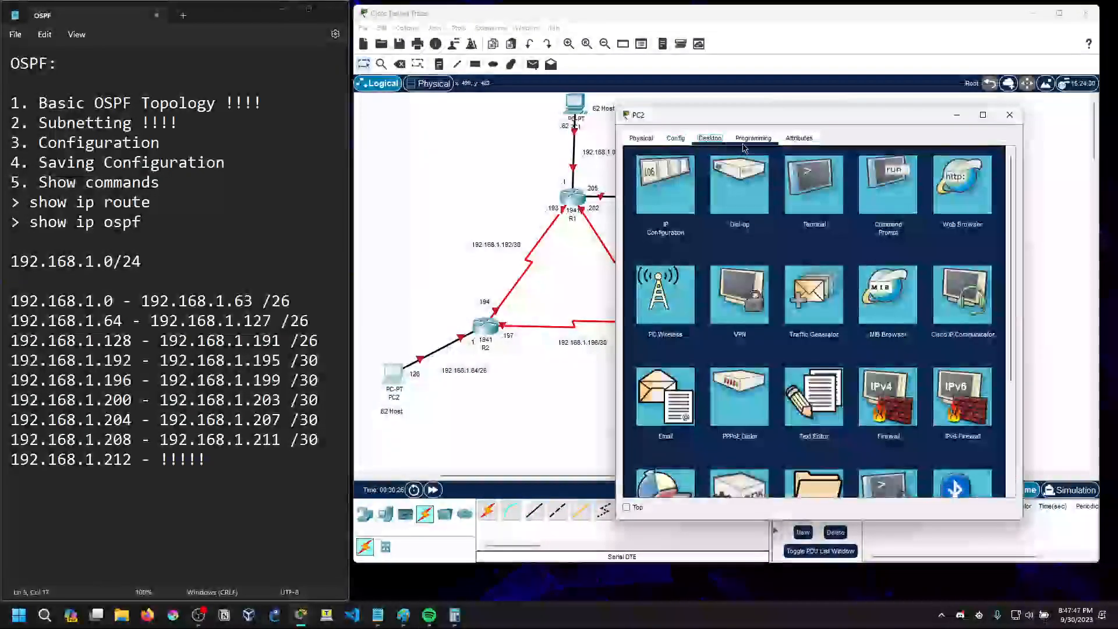
{"action": "left_click", "coordinate": [668, 185]}
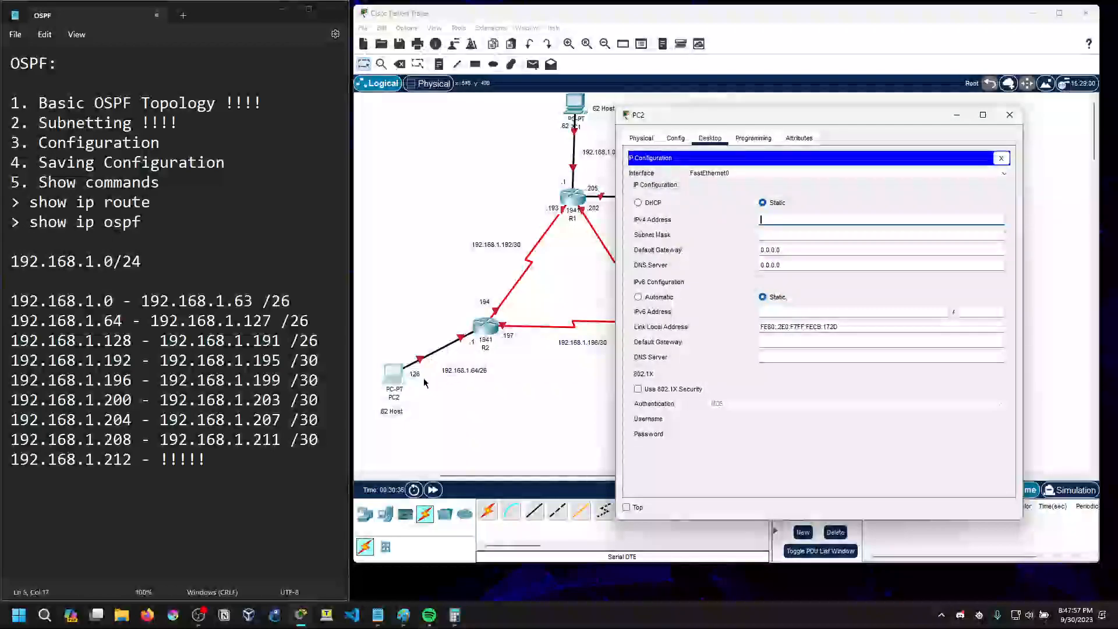
Change the .1 note beside R2 to .65 and check it against the 192.168.1.64 /26 range in the notes
{"action": "type", "text": ".1"}
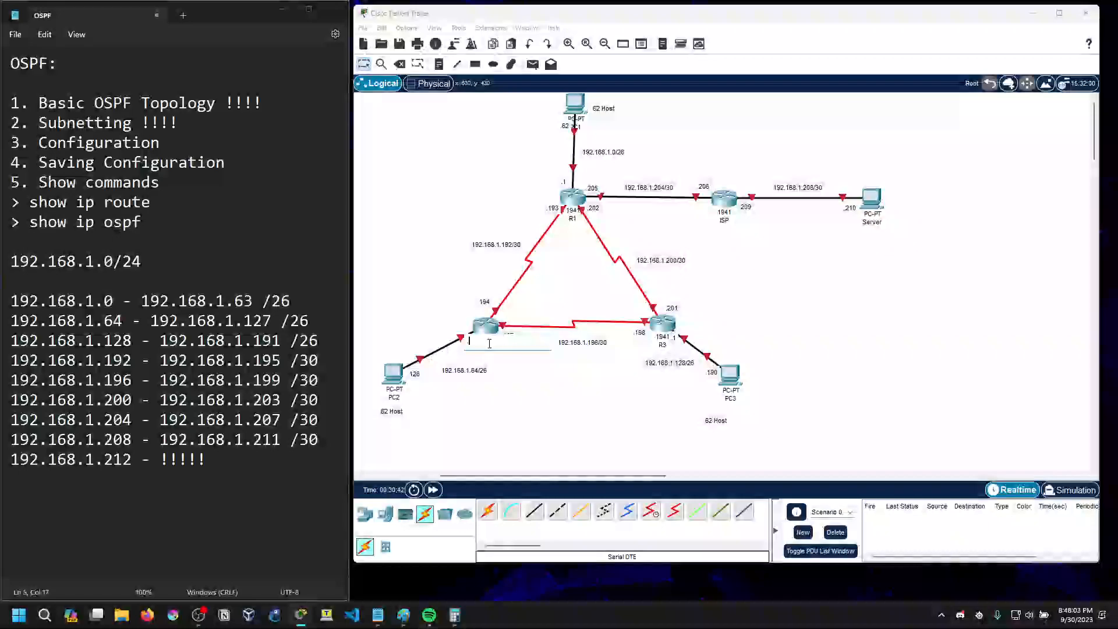
{"action": "left_click", "coordinate": [508, 363]}
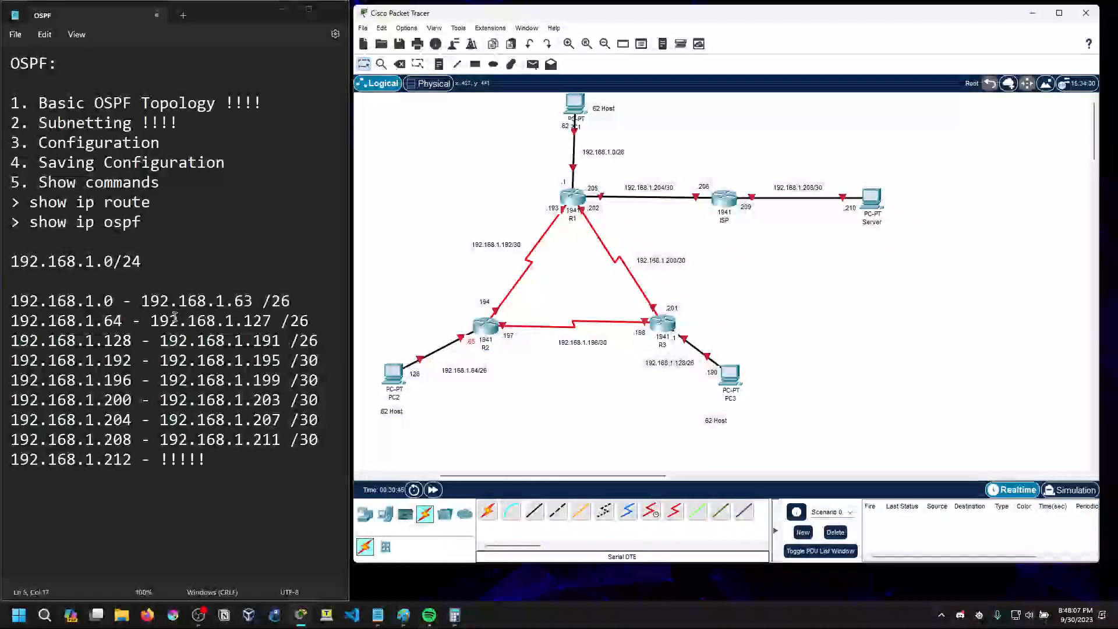
{"action": "left_click_drag", "start_coordinate": [104, 321], "coordinate": [124, 321]}
{"action": "left_click", "coordinate": [129, 321]}
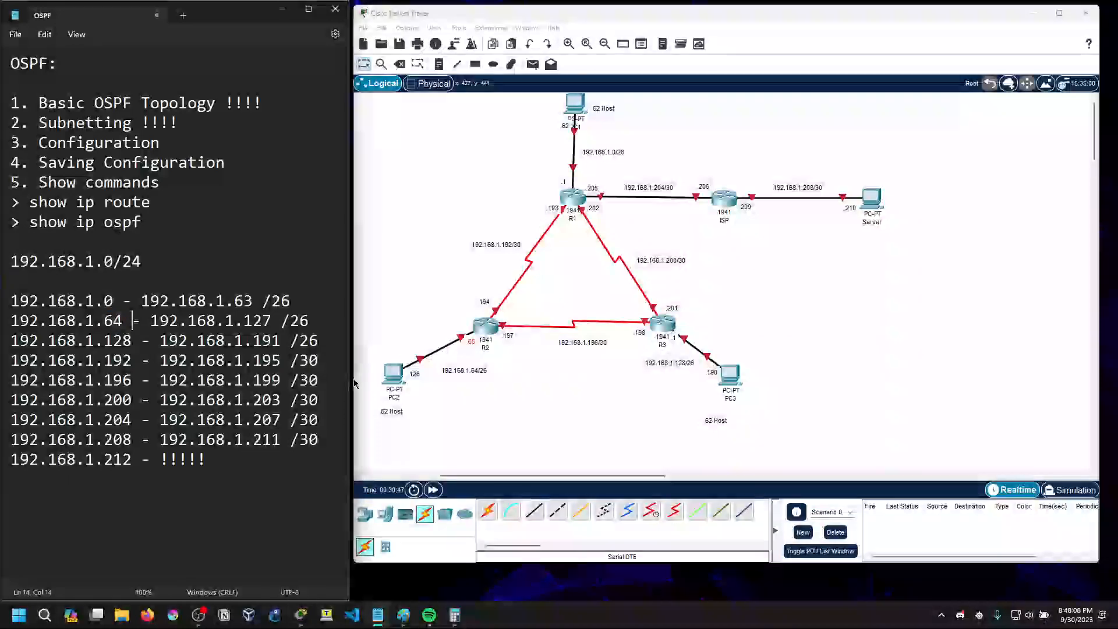
Return to PC2's IP Configuration and set the IPv4 address to 192.168.1.126 with subnet mask 255.255.255.192
{"action": "left_click", "coordinate": [394, 374]}
{"action": "left_click", "coordinate": [769, 220]}
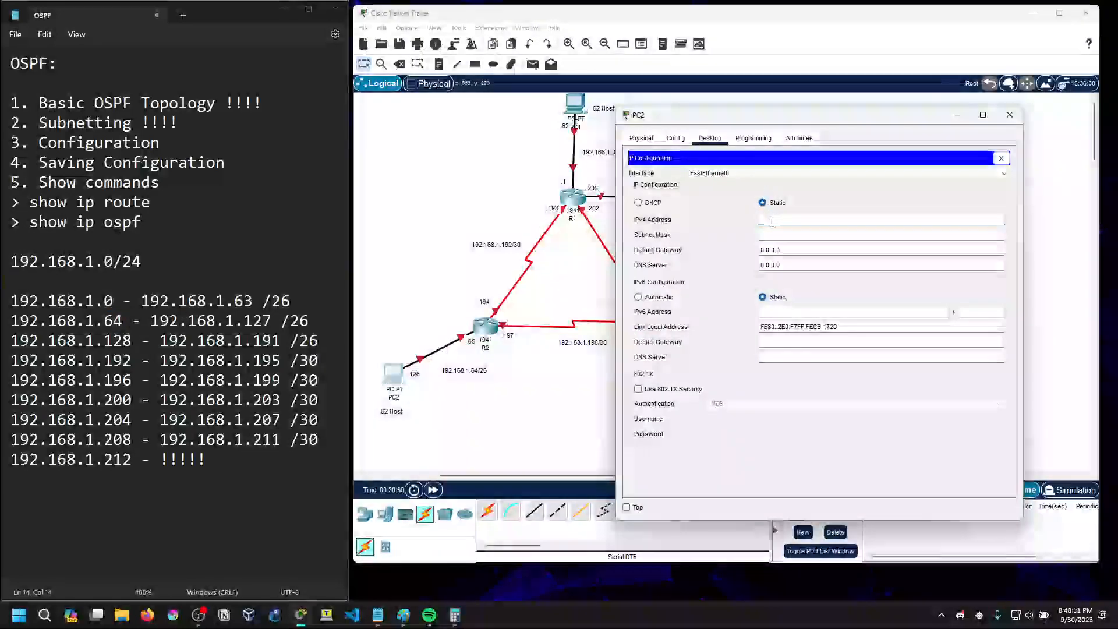
{"action": "type", "text": "192.168.1.12"}
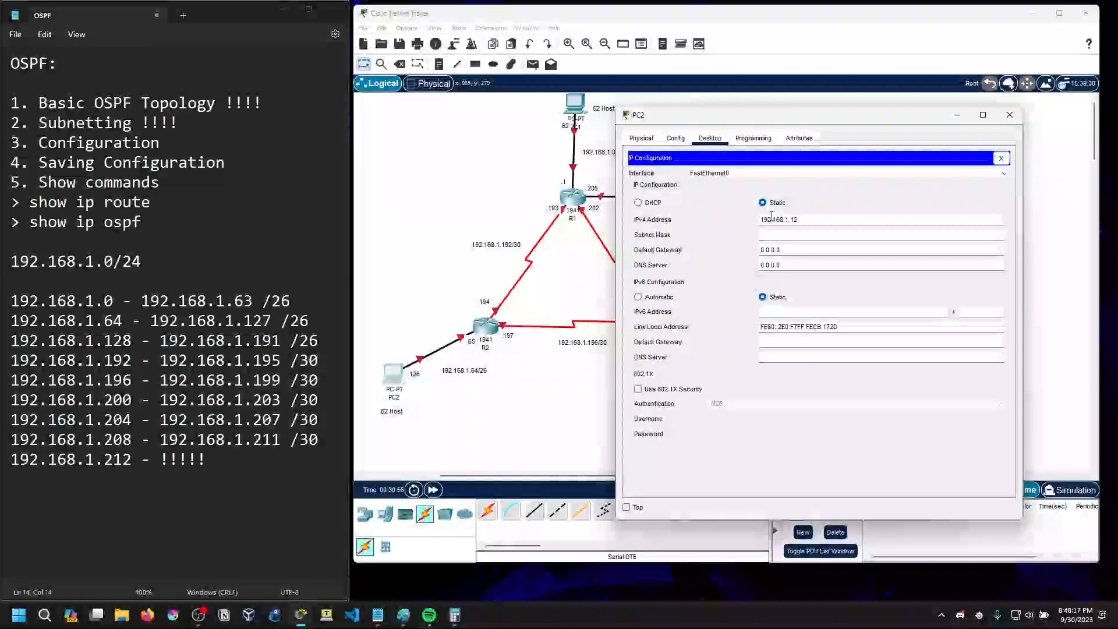
{"action": "type", "text": "6"}
{"action": "left_click", "coordinate": [825, 235]}
{"action": "type", "text": "192"}
Set PC2's IPv4 default gateway to 192.168.1.65 and close PC2's window
{"action": "left_click_drag", "start_coordinate": [782, 249], "coordinate": [750, 252]}
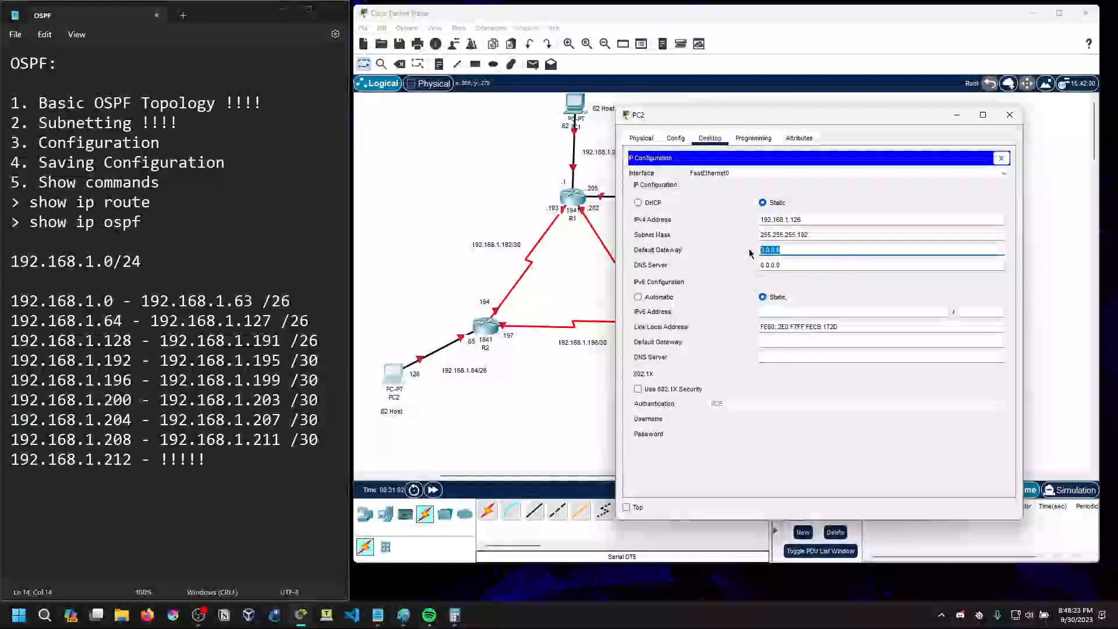
{"action": "type", "text": "192.16"}
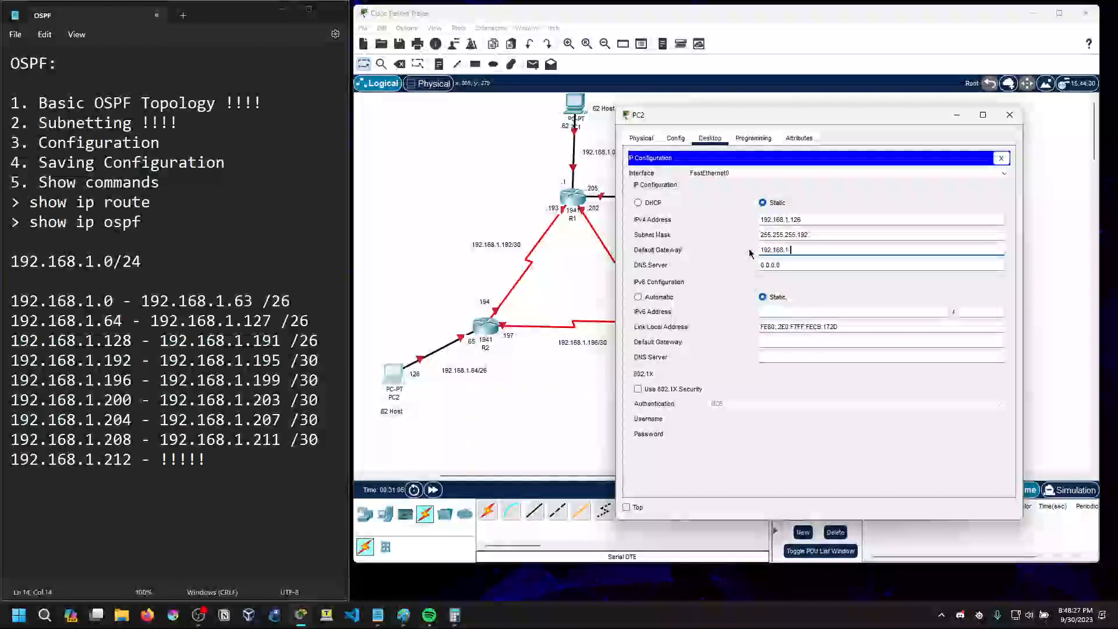
{"action": "type", "text": "8.1.65"}
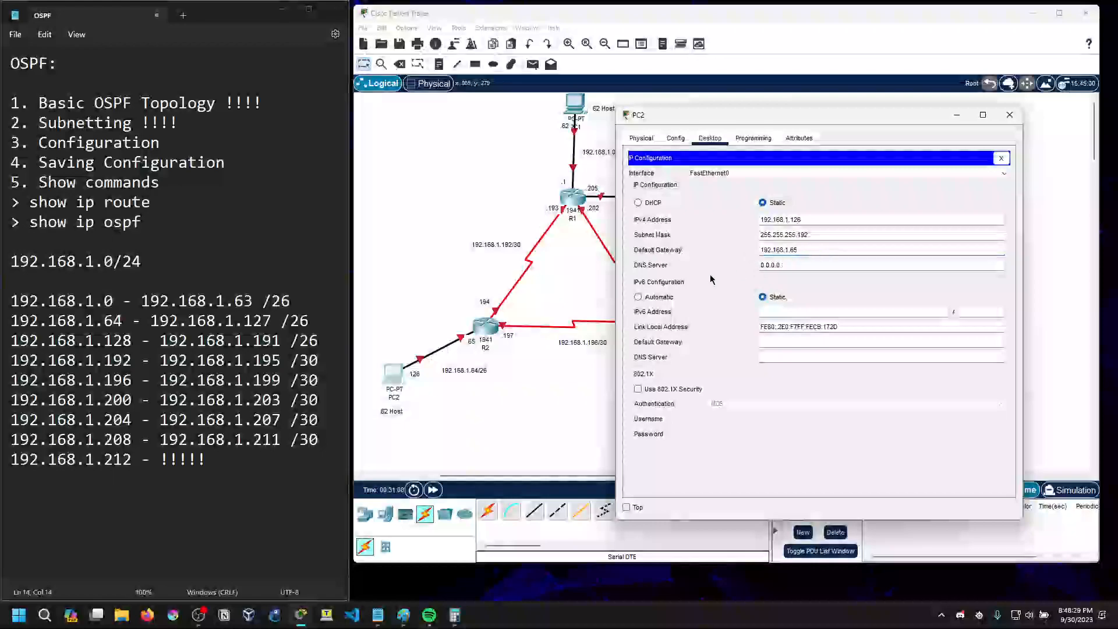
{"action": "left_click", "coordinate": [1001, 157]}
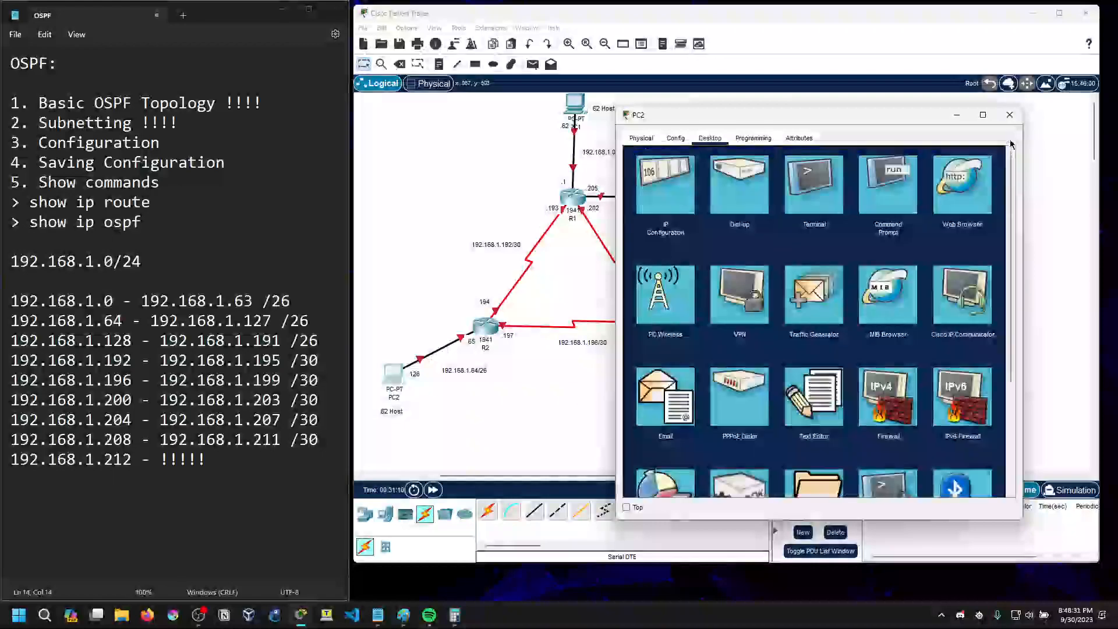
{"action": "left_click", "coordinate": [1010, 115]}
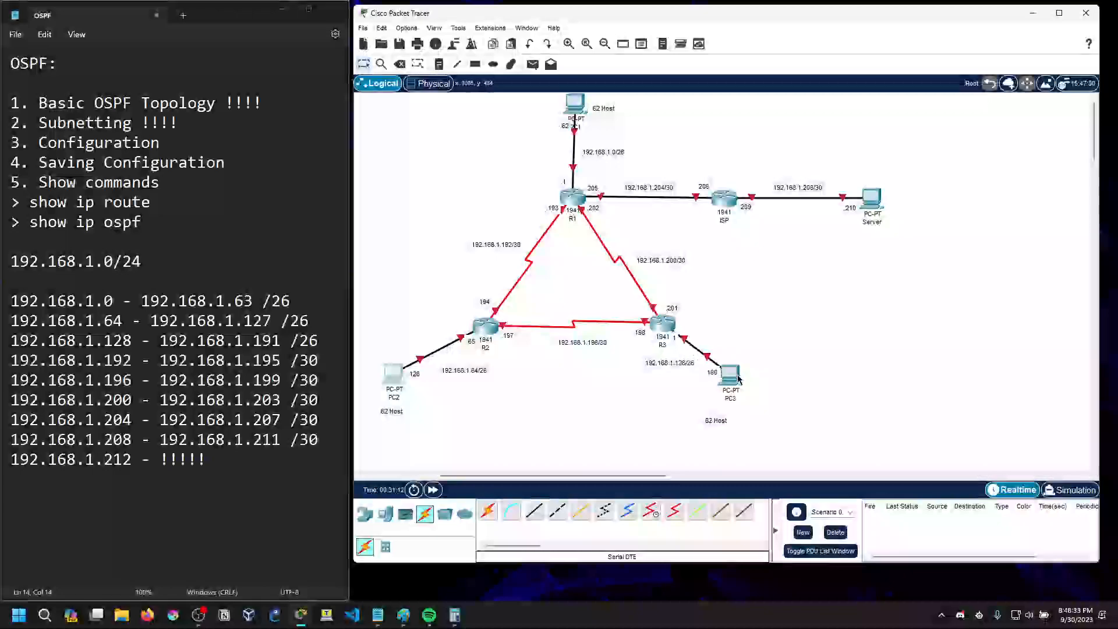
Open PC3's IP Configuration and move its window clear of R3 and PC3
{"action": "left_click", "coordinate": [729, 374]}
{"action": "left_click", "coordinate": [485, 155]}
{"action": "left_click", "coordinate": [446, 201]}
{"action": "left_click_drag", "start_coordinate": [559, 132], "coordinate": [295, 95]}
{"action": "left_click", "coordinate": [848, 217]}
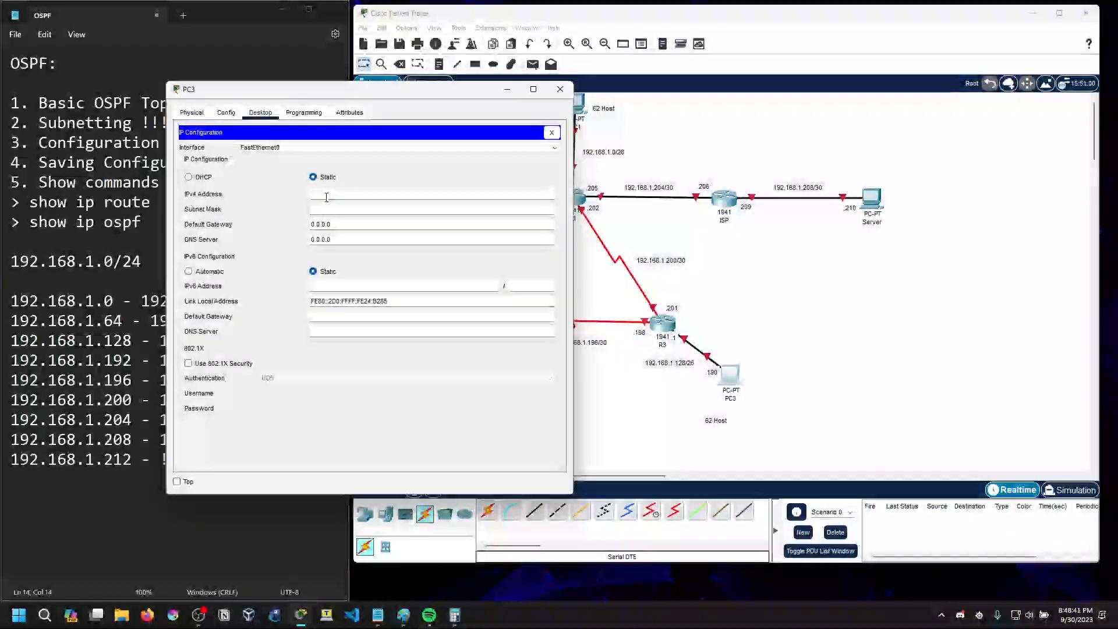
Change the .1 note beside R3 to .129 and adjust its placement next to the router
{"action": "left_click", "coordinate": [700, 354]}
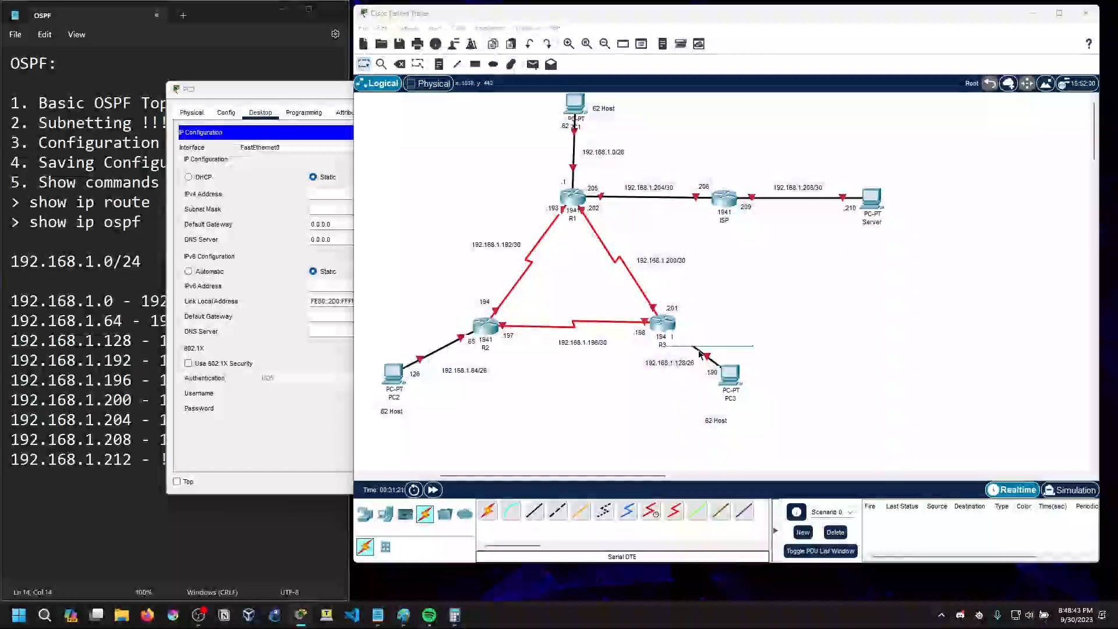
{"action": "left_click_drag", "start_coordinate": [310, 96], "coordinate": [813, 97]}
{"action": "left_click", "coordinate": [571, 250]}
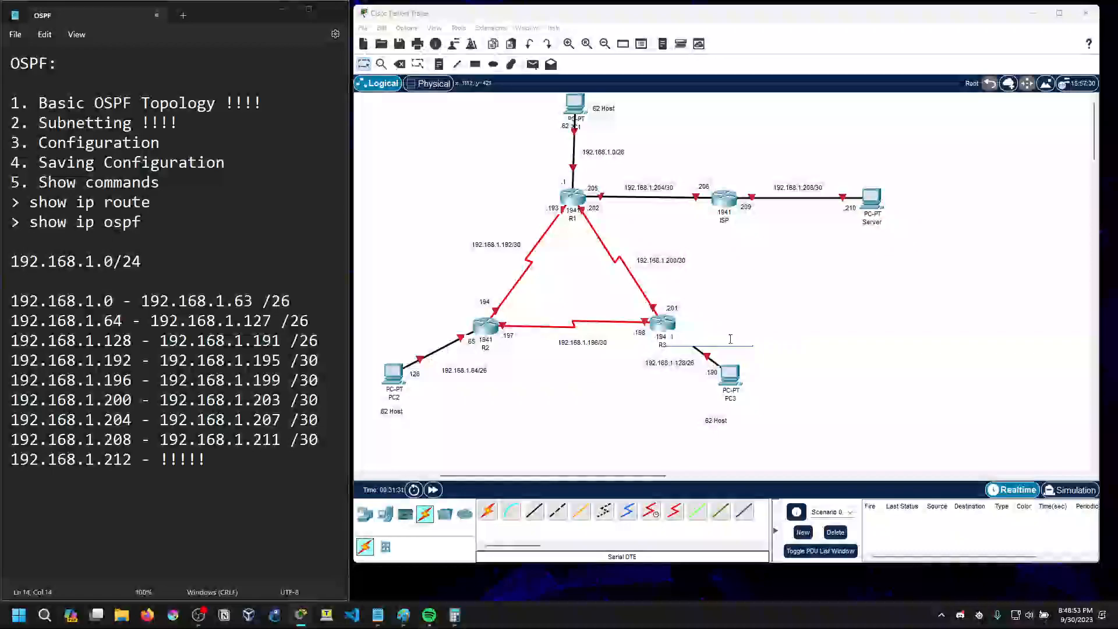
{"action": "left_click", "coordinate": [646, 404]}
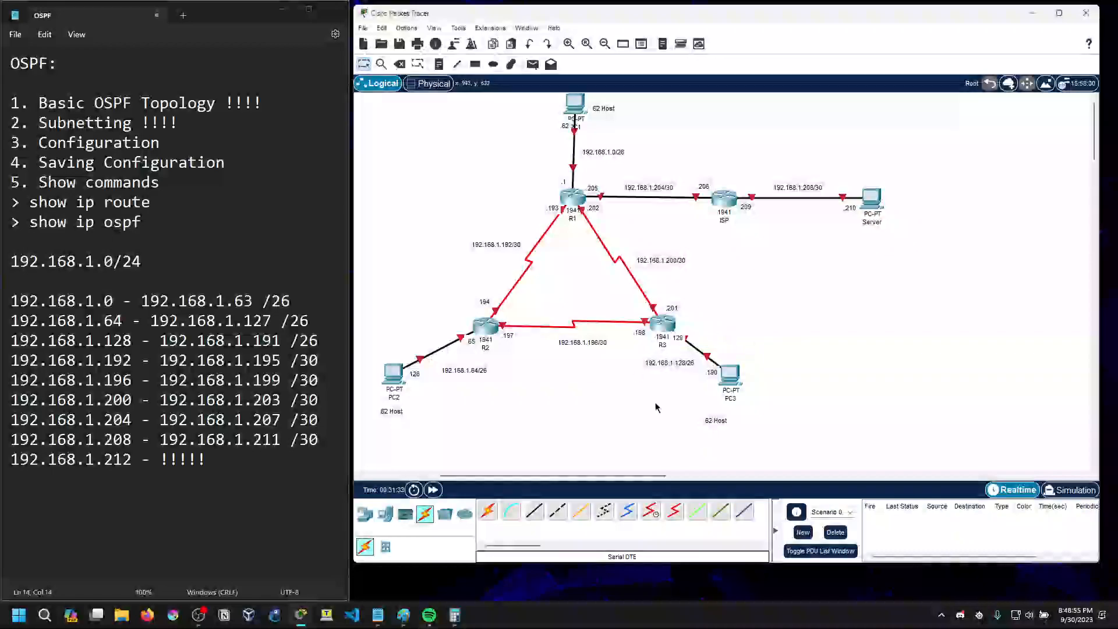
{"action": "left_click_drag", "start_coordinate": [678, 338], "coordinate": [688, 332]}
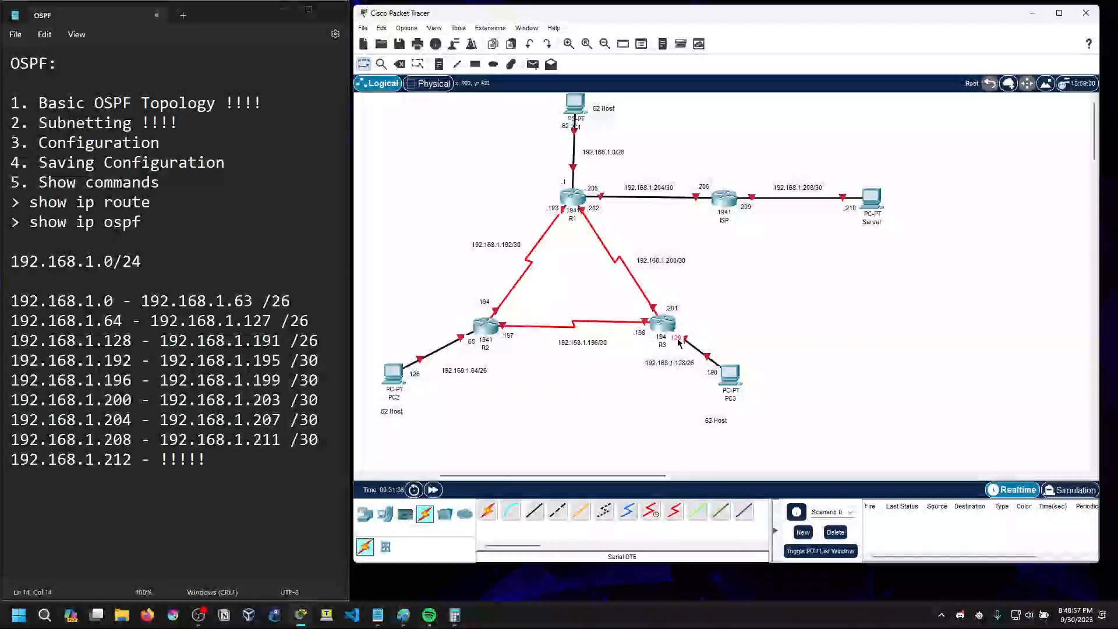
Return to PC3's IP Configuration and enter 192.168.1.190 as the IPv4 address, keeping the topology's address notes in view
{"action": "left_click", "coordinate": [729, 373]}
{"action": "left_click", "coordinate": [842, 196]}
{"action": "type", "text": "192"}
{"action": "type", "text": "."}
{"action": "type", "text": "2.168.1"}
{"action": "type", "text": ".1"}
{"action": "left_click_drag", "start_coordinate": [831, 97], "coordinate": [386, 98]}
{"action": "key", "text": "BackSpace"}
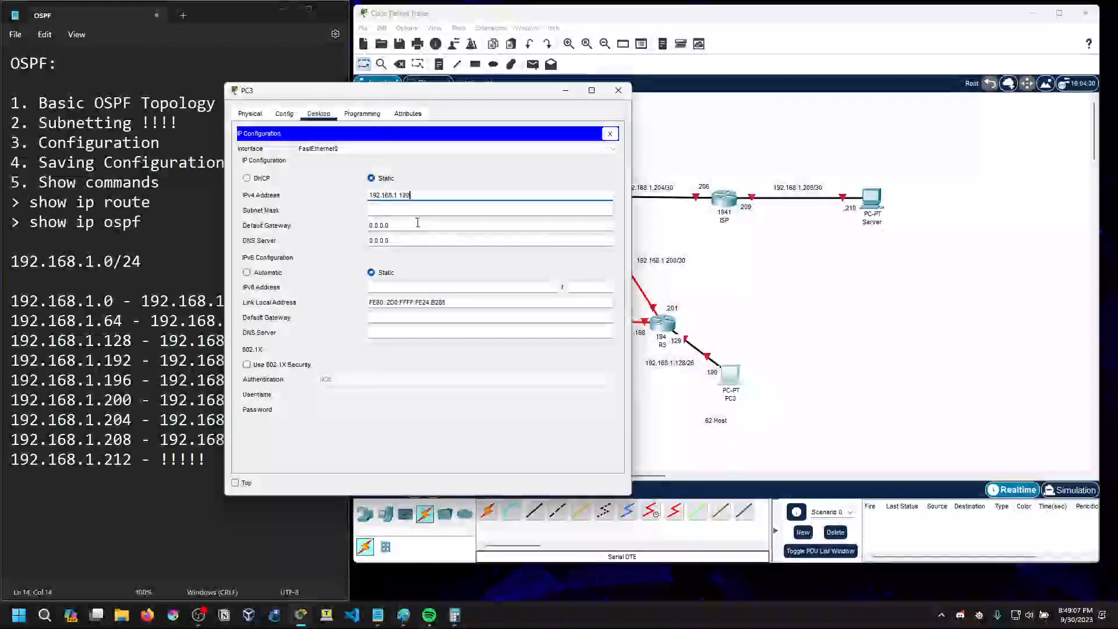
Give PC3 the subnet mask 255.255.255.192 and default gateway 192.168.1.129, then close its window
{"action": "key", "text": "Tab"}
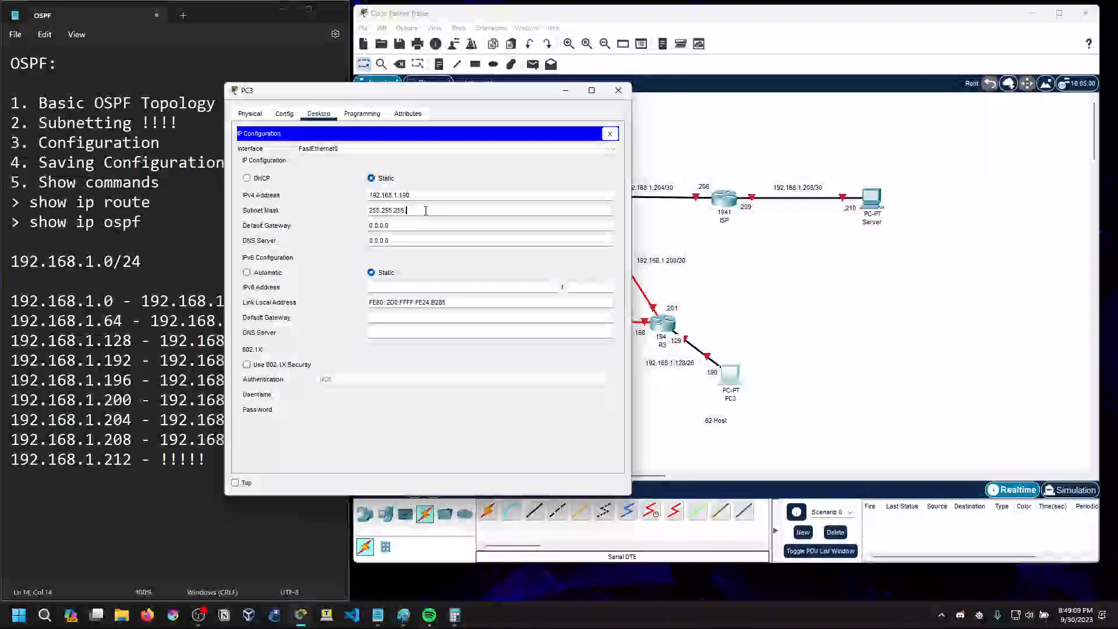
{"action": "key", "text": "Tab"}
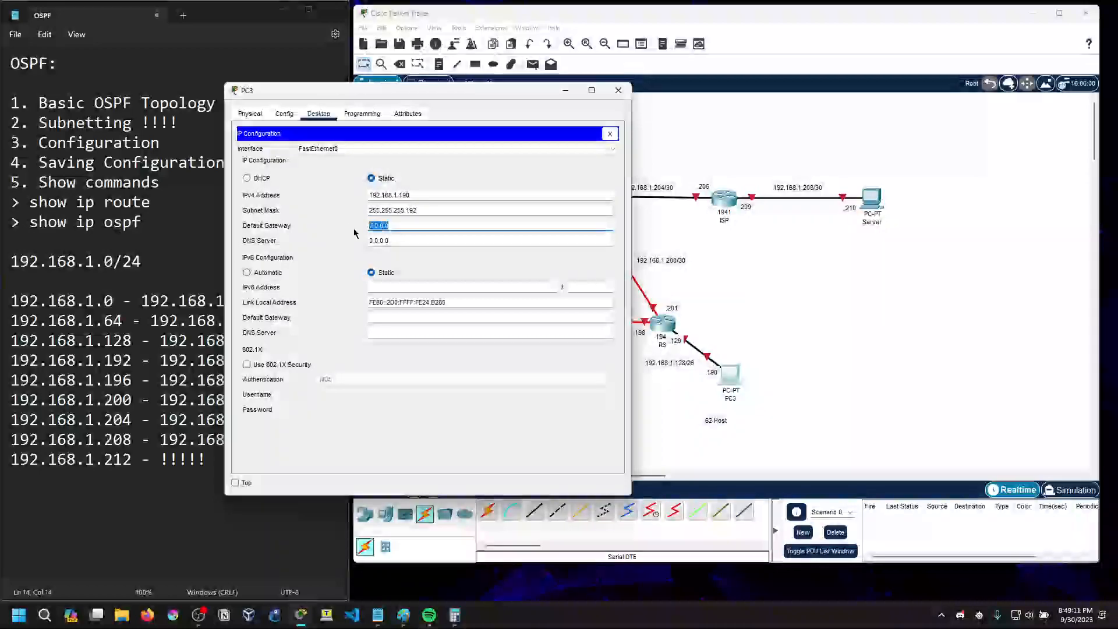
{"action": "type", "text": "192.168.1.129"}
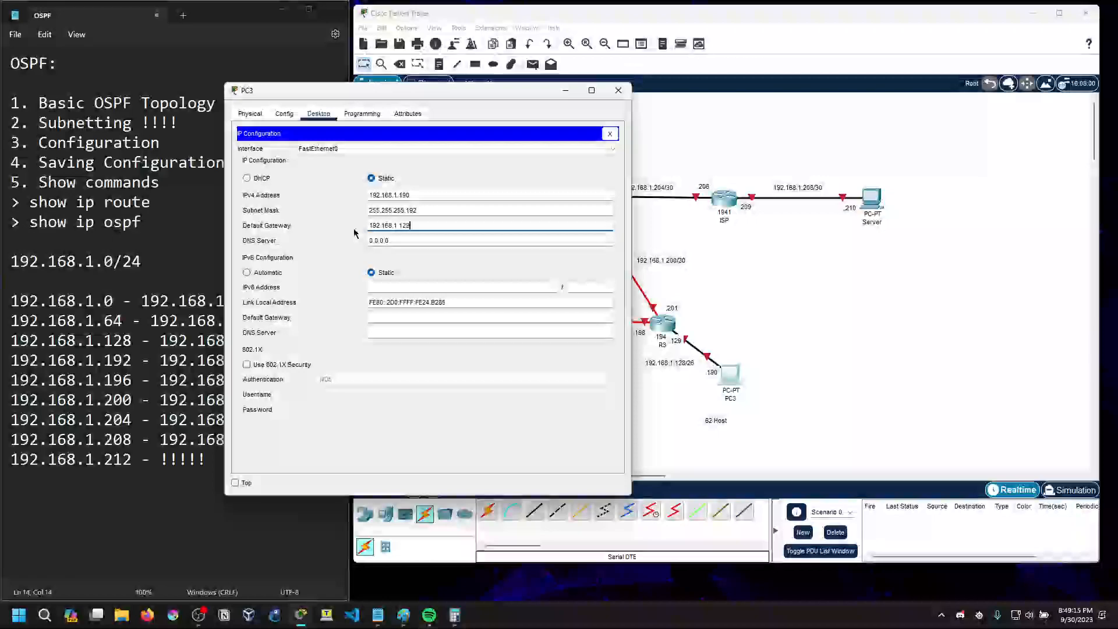
{"action": "left_click", "coordinate": [451, 264]}
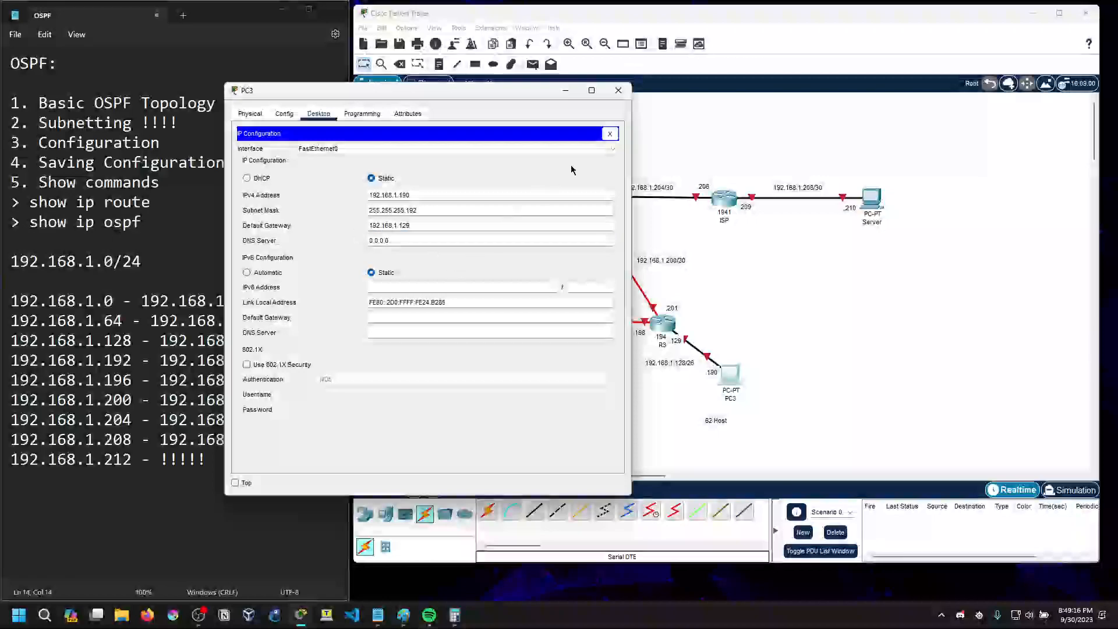
{"action": "left_click", "coordinate": [610, 134]}
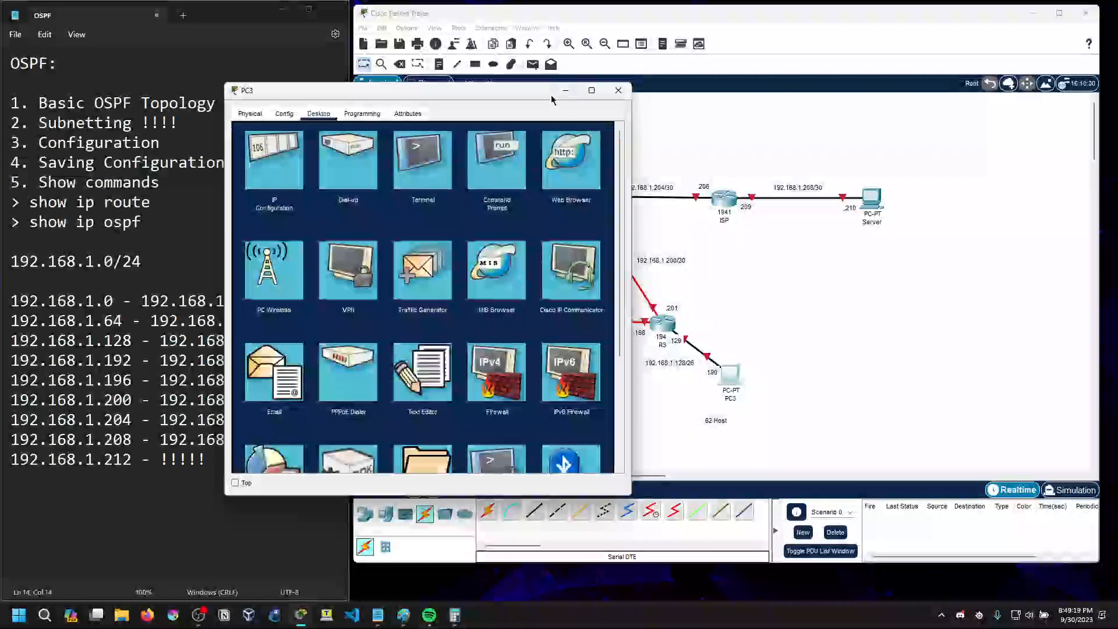
{"action": "left_click", "coordinate": [618, 90]}
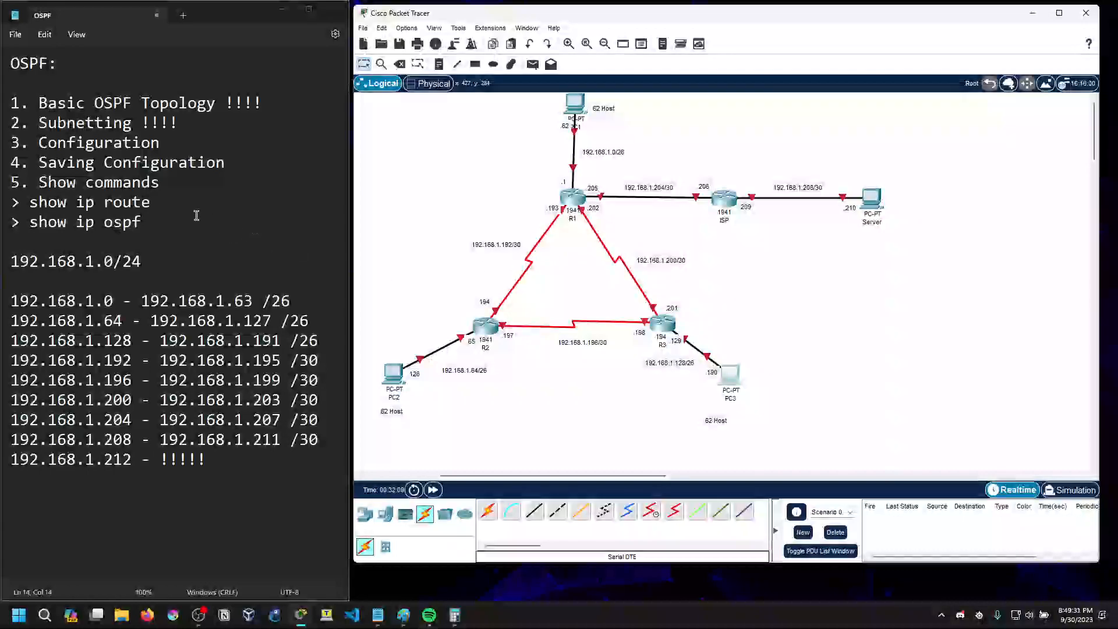
Add the indented line "> Configure interfaces" under "3. Configuration" in the OSPF text notes
{"action": "left_click", "coordinate": [169, 141]}
{"action": "key", "text": "Return"}
{"action": "key", "text": "Tab"}
{"action": "type", "text": ">"}
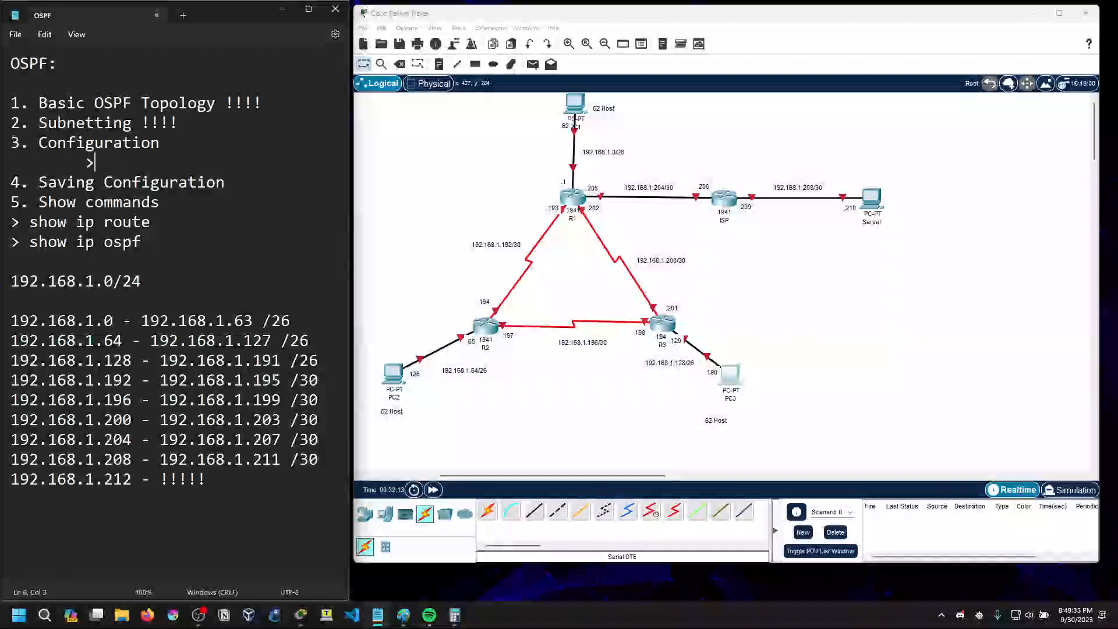
{"action": "type", "text": " Configure in"}
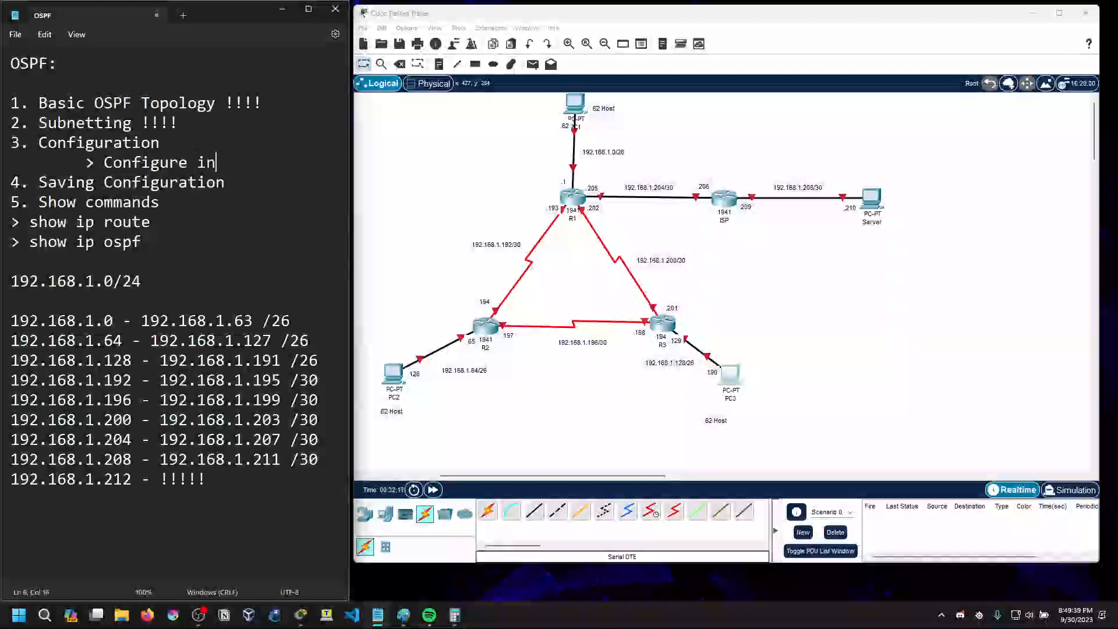
{"action": "type", "text": "terfaces"}
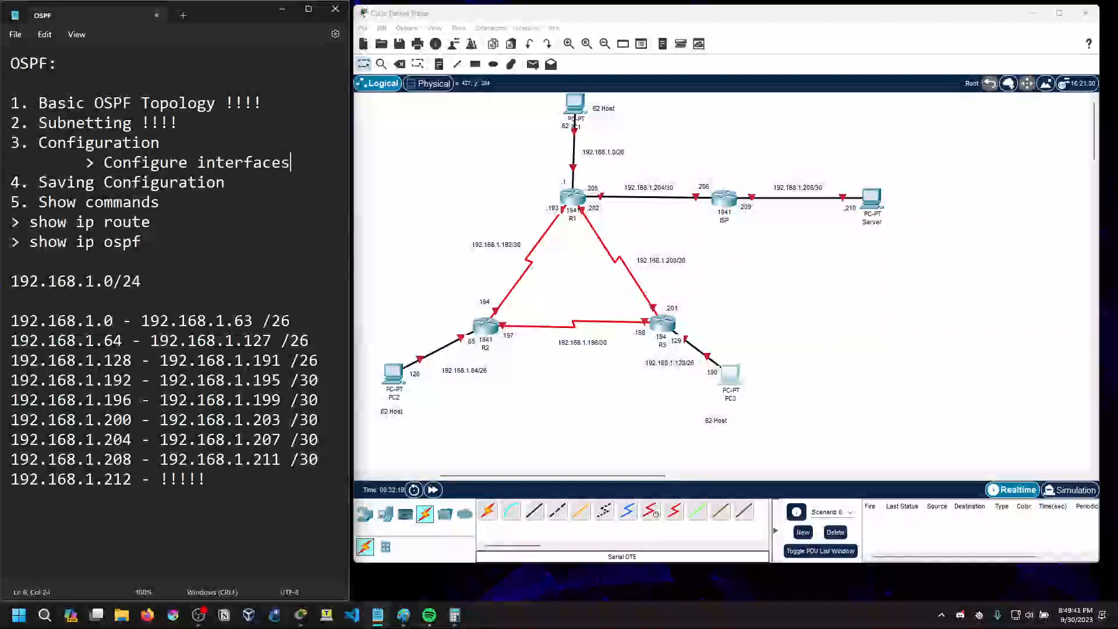
Add the indented line "> Routing Protocol: OSPF" below "Configure interfaces" and return to Packet Tracer
{"action": "key", "text": "Return"}
{"action": "key", "text": "Tab"}
{"action": "type", "text": "> Routing Protocol"}
{"action": "key", "text": "BackSpace"}
{"action": "type", "text": ": OSPFD"}
{"action": "key", "text": "BackSpace"}
{"action": "left_click", "coordinate": [398, 204]}
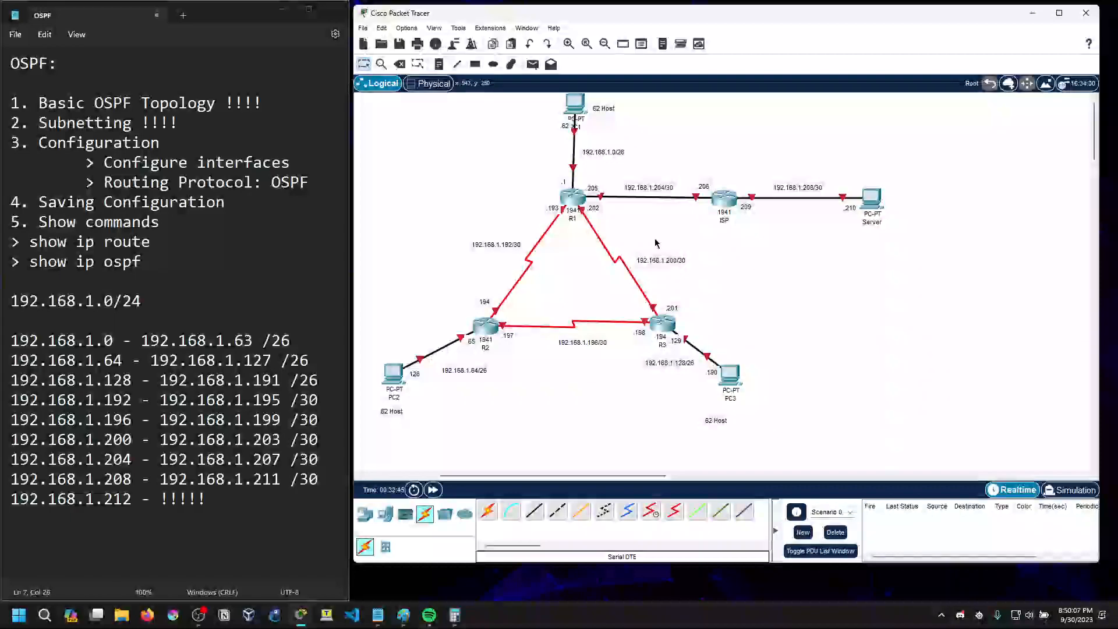
{"action": "left_click_drag", "start_coordinate": [309, 183], "coordinate": [273, 185]}
{"action": "left_click", "coordinate": [273, 185]}
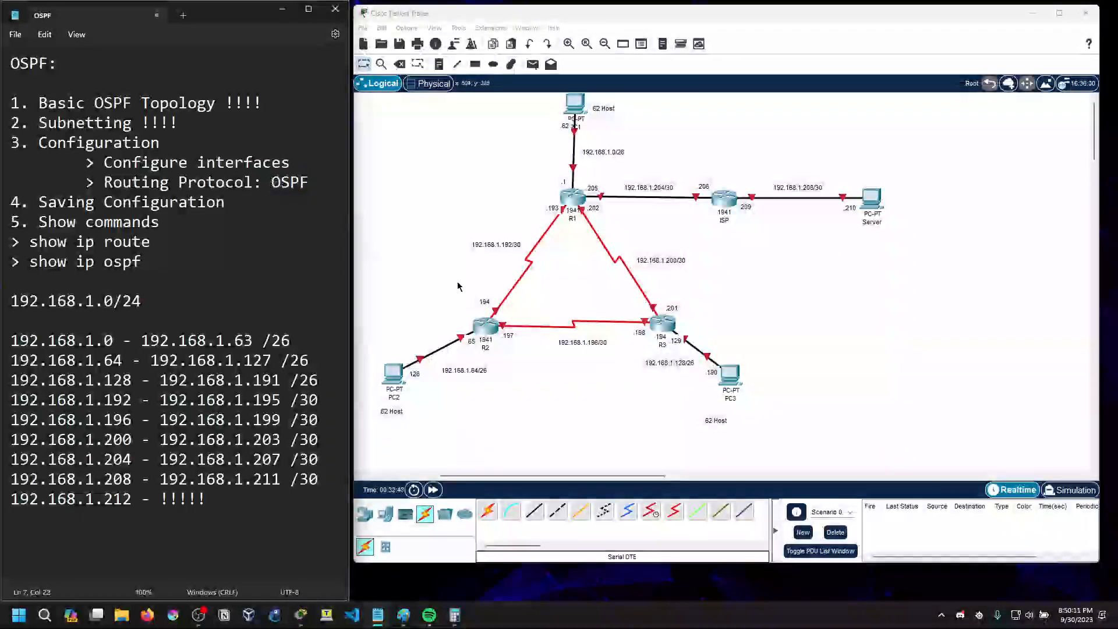
{"action": "left_click", "coordinate": [407, 249]}
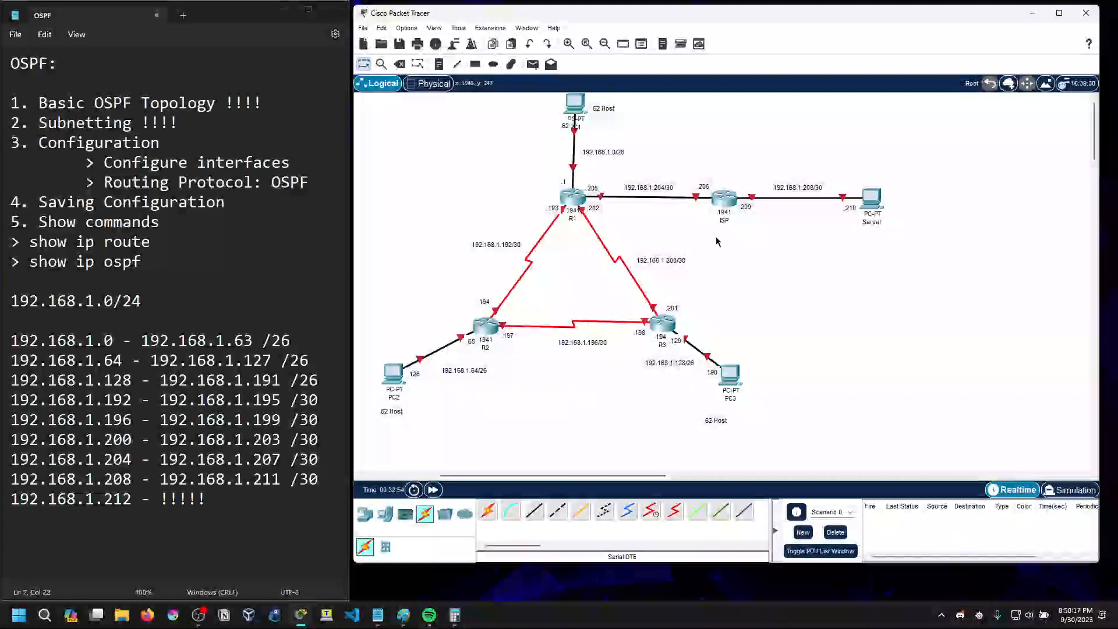
Open router R1's command line, widen its window, and answer no to the initial configuration dialog
{"action": "left_click_drag", "start_coordinate": [512, 244], "coordinate": [513, 247]}
{"action": "left_click", "coordinate": [584, 259]}
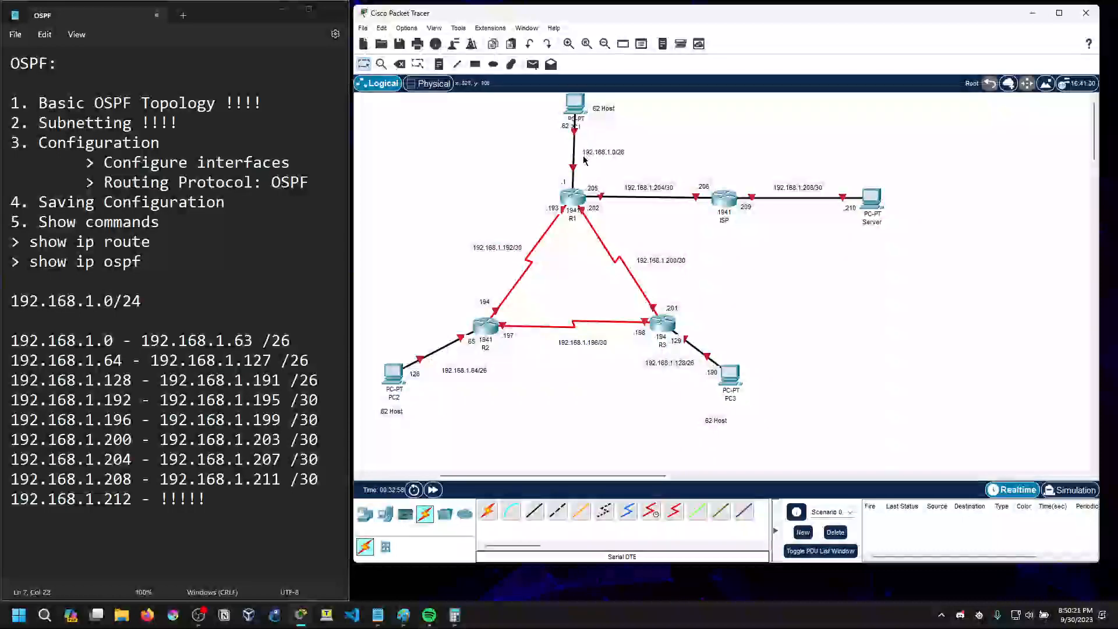
{"action": "left_click", "coordinate": [574, 197]}
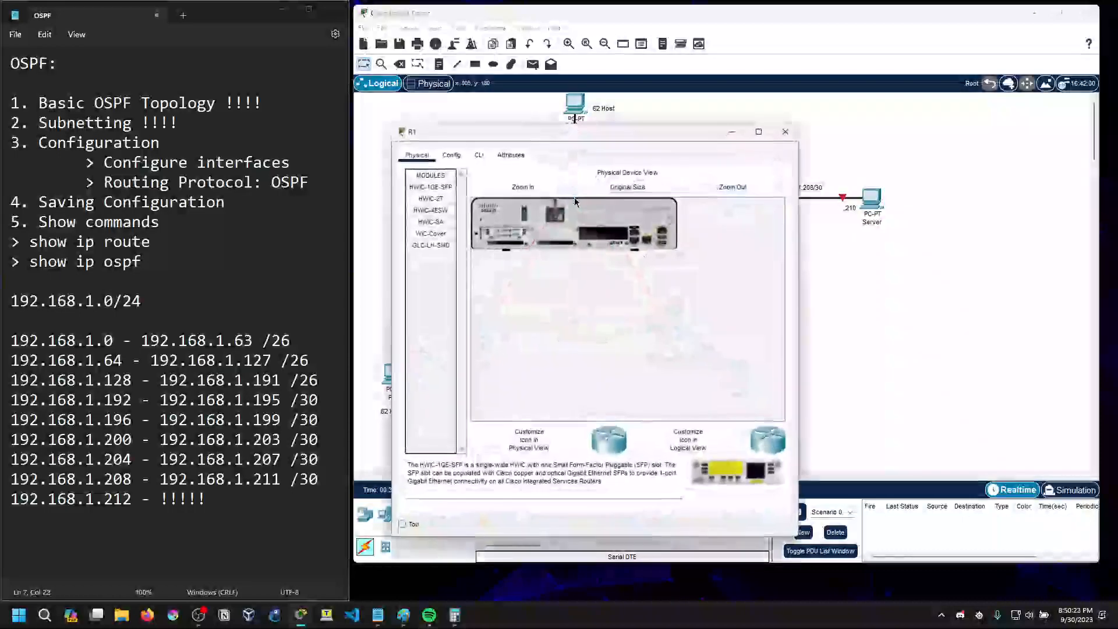
{"action": "left_click", "coordinate": [479, 155]}
{"action": "left_click_drag", "start_coordinate": [798, 310], "coordinate": [914, 311]}
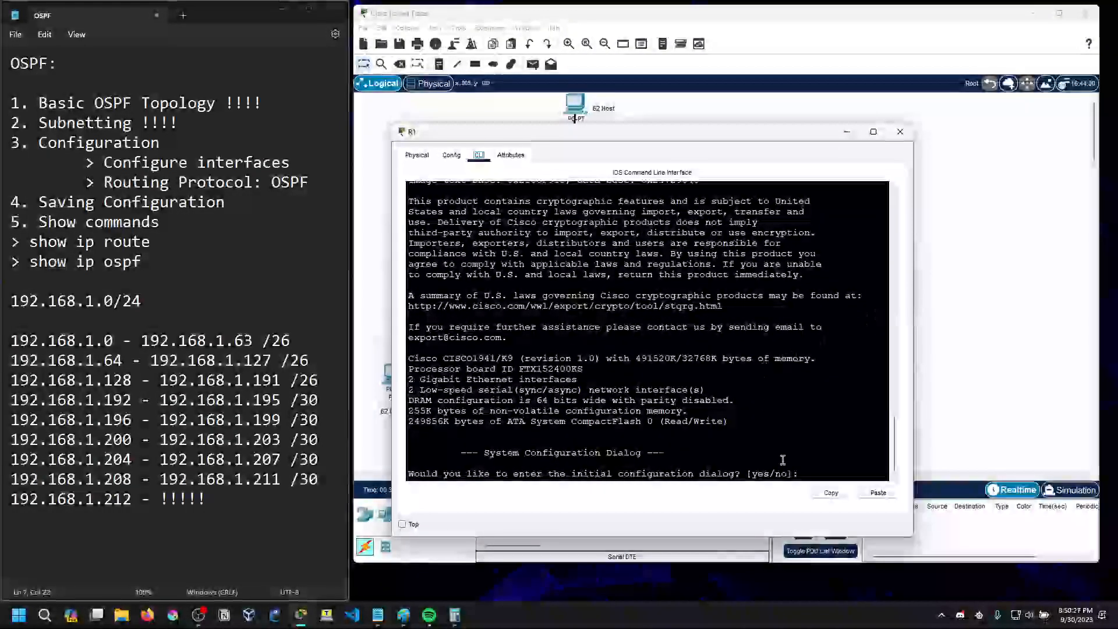
{"action": "type", "text": "no"}
{"action": "key", "text": "Return"}
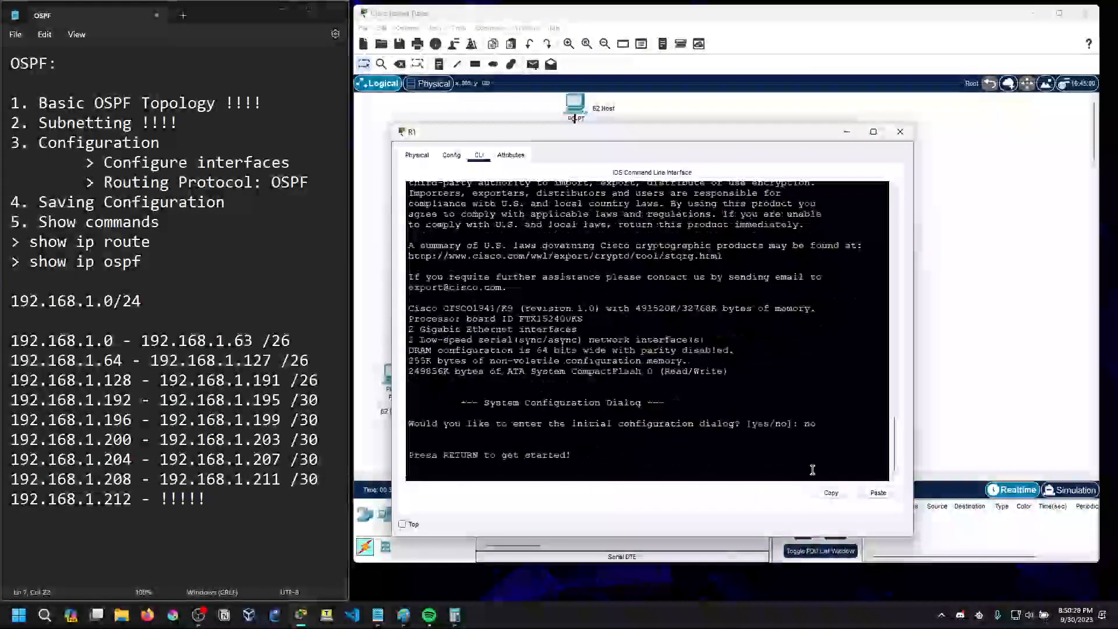
Enter privileged EXEC mode on R1 with en, and enter global configuration mode with conf t
{"action": "key", "text": "Return"}
{"action": "type", "text": "en"}
{"action": "key", "text": "Return"}
{"action": "type", "text": "conf "}
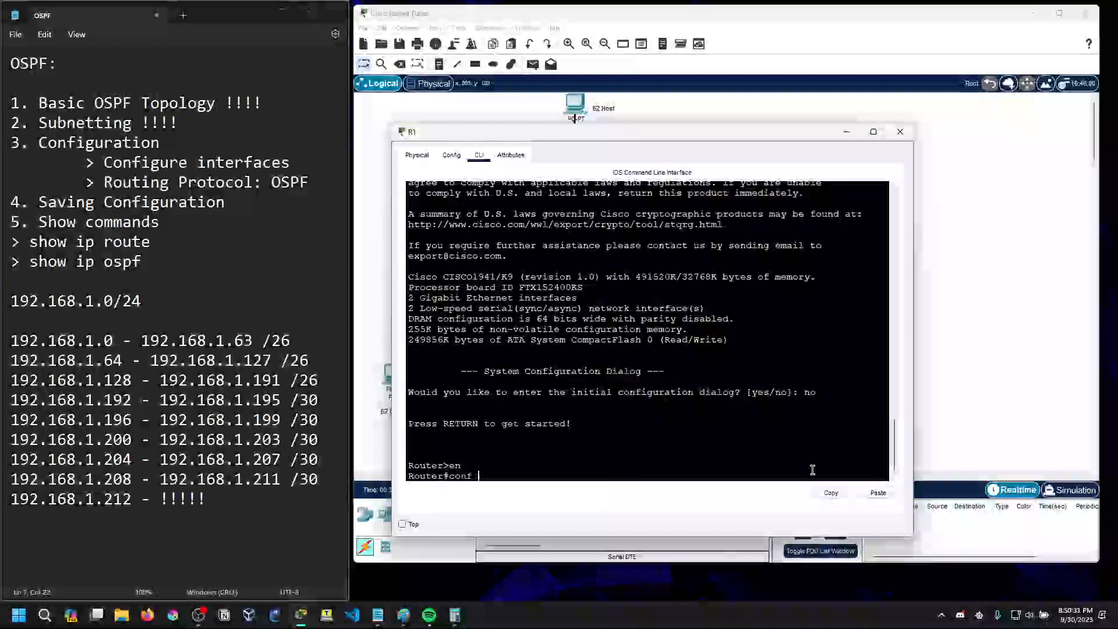
{"action": "type", "text": "t"}
{"action": "key", "text": "Return"}
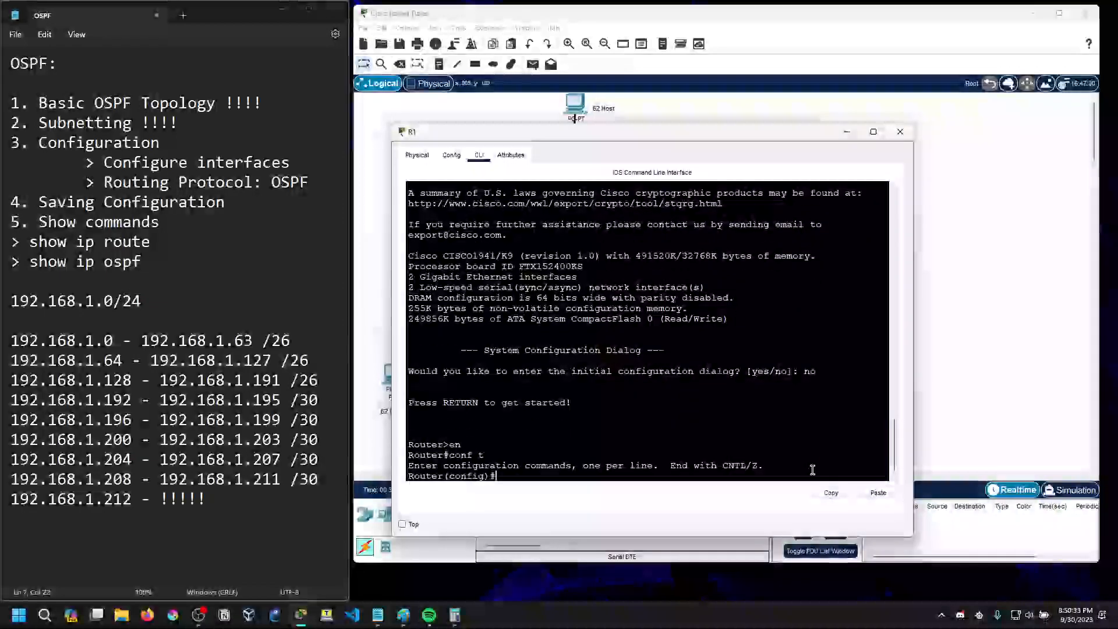
{"action": "type", "text": "ig)#"}
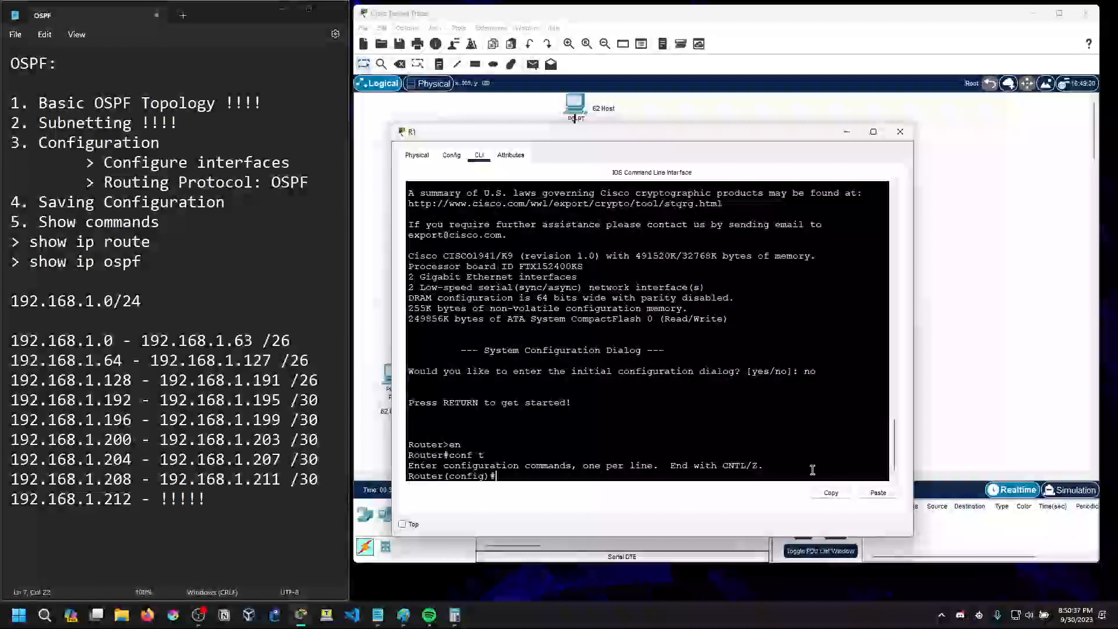
{"action": "type", "text": "hostname R1"}
Set the router's hostname to R1
{"action": "key", "text": "Return"}
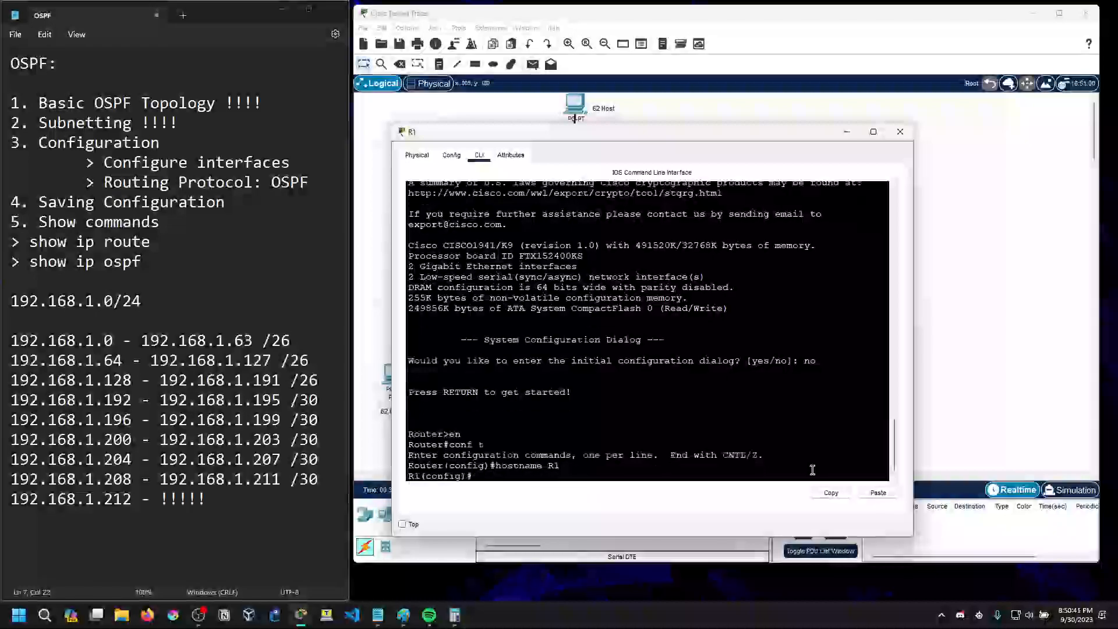
{"action": "key", "text": "Return"}
On R1's line con 0, set the console password and require login
{"action": "type", "text": "line con 0"}
{"action": "key", "text": "Return"}
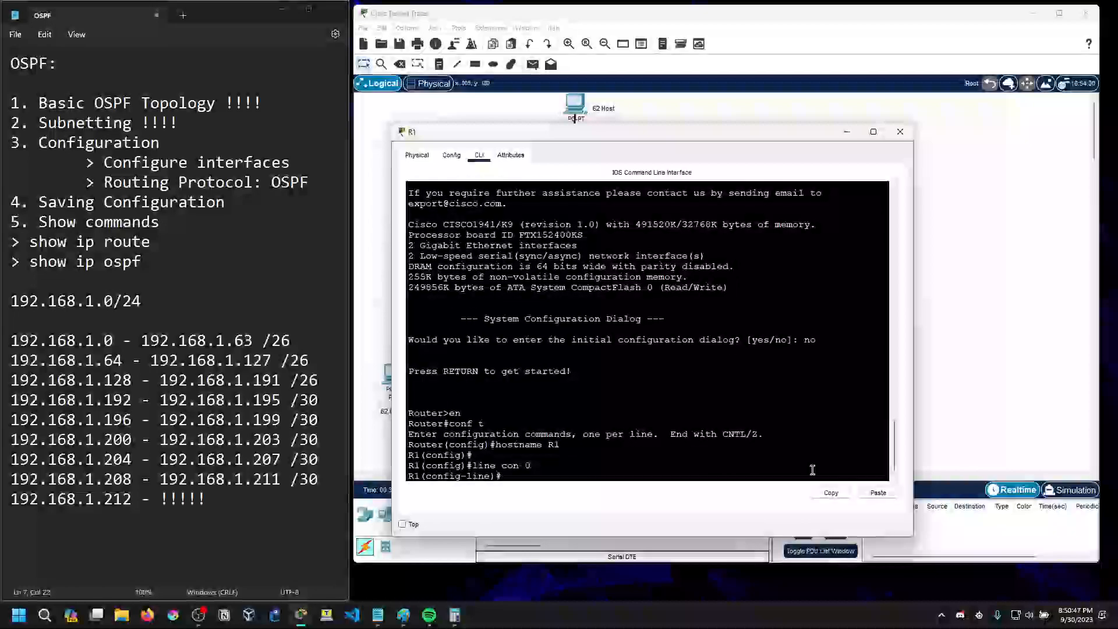
{"action": "type", "text": "password passwro"}
{"action": "key", "text": "BackSpace"}
{"action": "key", "text": "BackSpace"}
{"action": "type", "text": "ord"}
{"action": "key", "text": "Return"}
{"action": "type", "text": "login"}
{"action": "key", "text": "Return"}
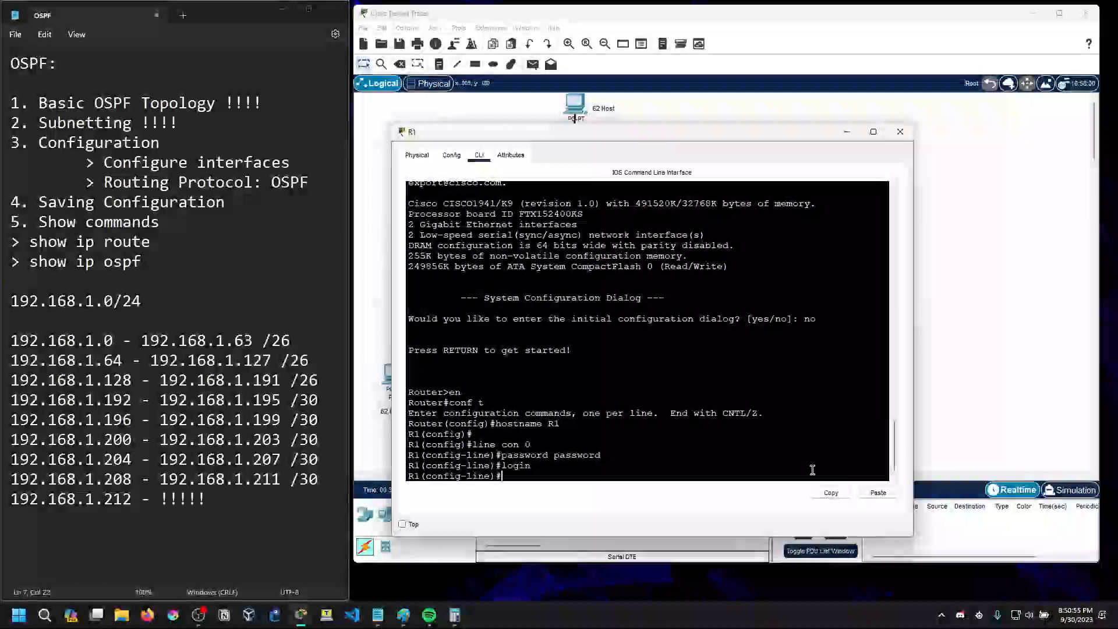
{"action": "key", "text": "Return"}
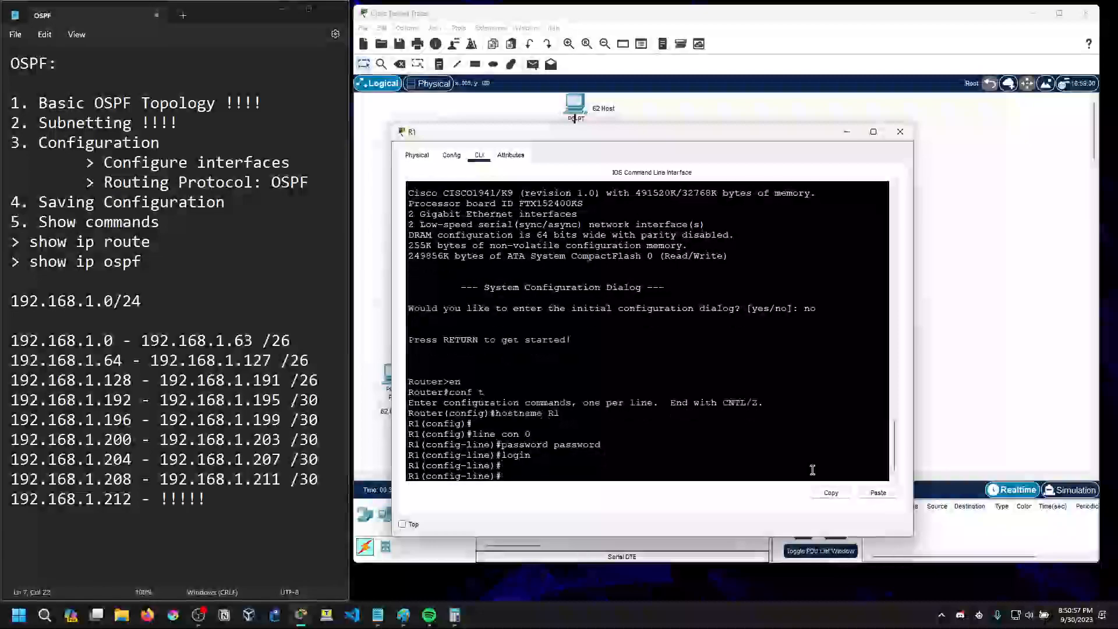
Exit console line configuration on R1 and turn on service password-encryption
{"action": "type", "text": "ser"}
{"action": "key", "text": "BackSpace"}
{"action": "key", "text": "BackSpace"}
{"action": "key", "text": "BackSpace"}
{"action": "type", "text": "exit"}
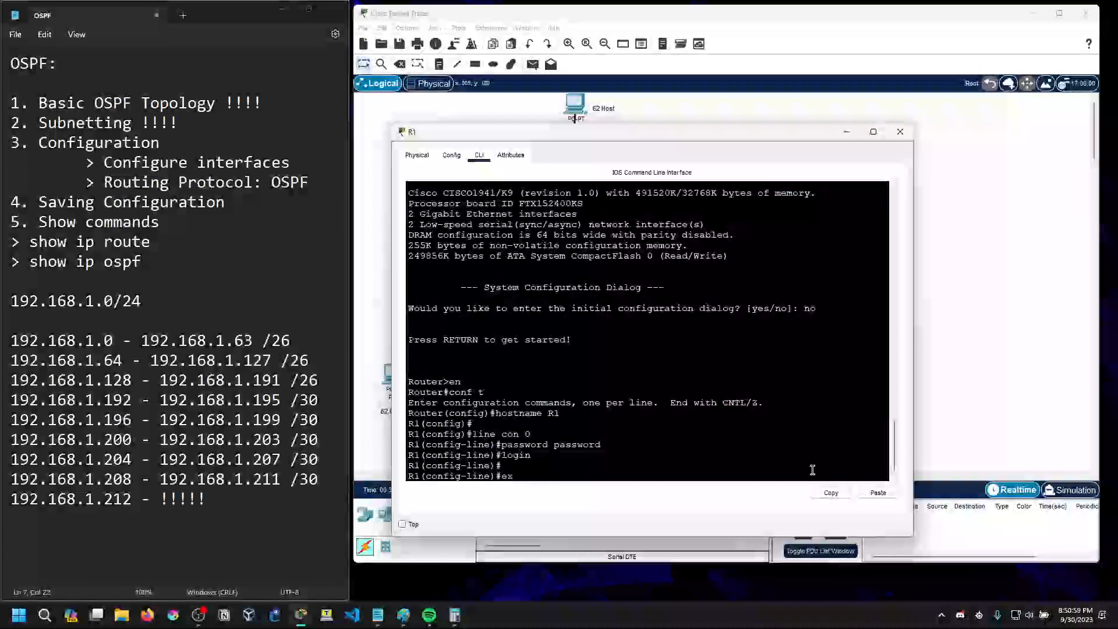
{"action": "key", "text": "Return"}
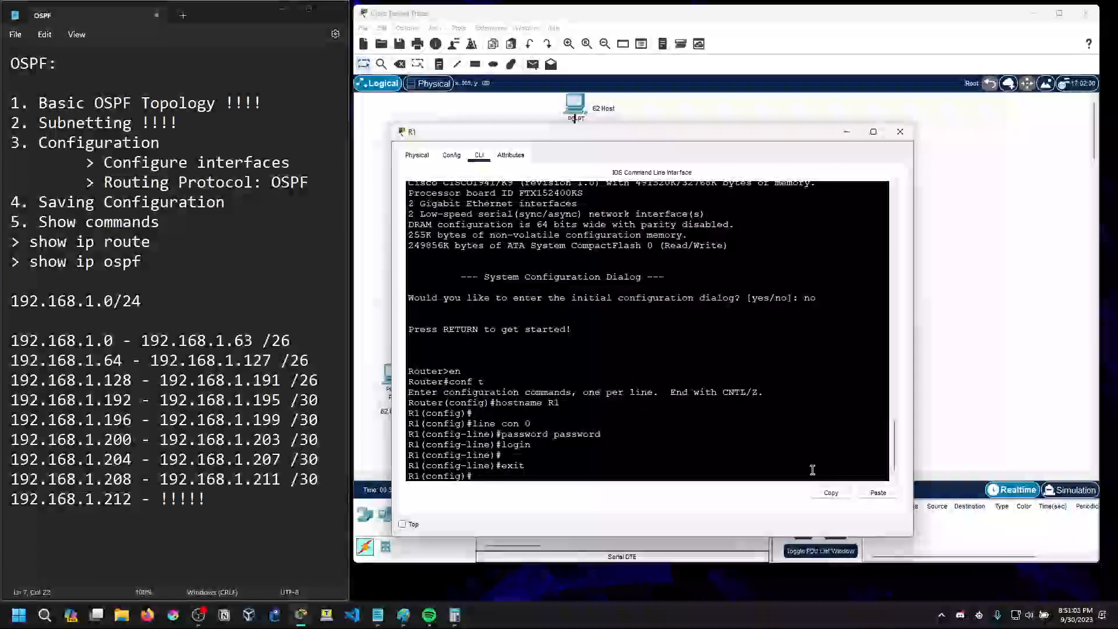
{"action": "type", "text": "servic"}
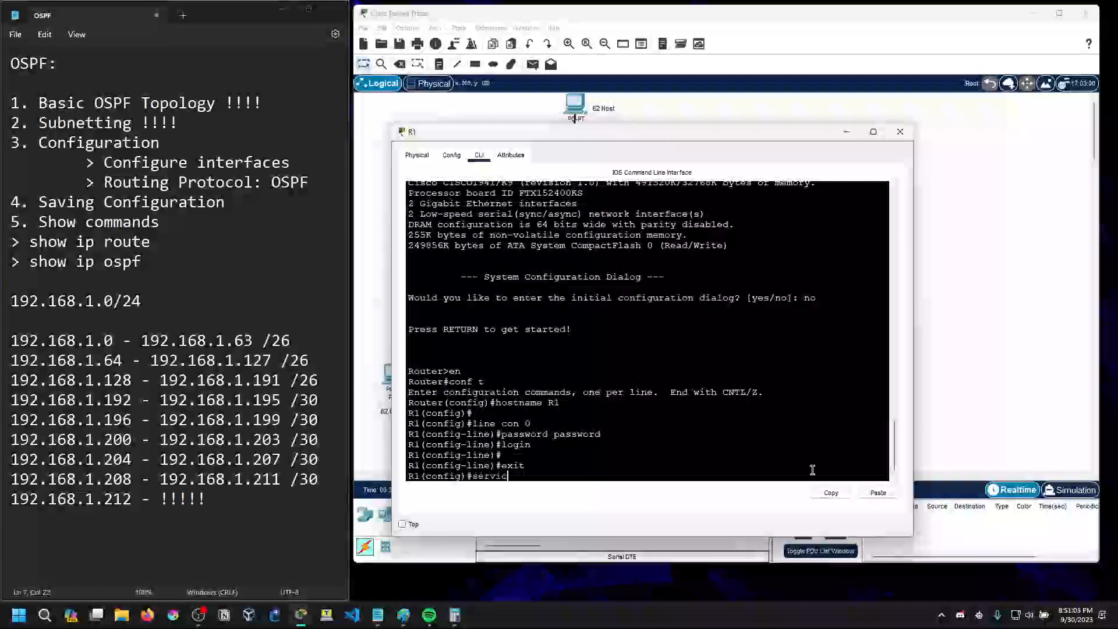
{"action": "type", "text": "ee password-"}
{"action": "key", "text": "Tab"}
{"action": "key", "text": "Return"}
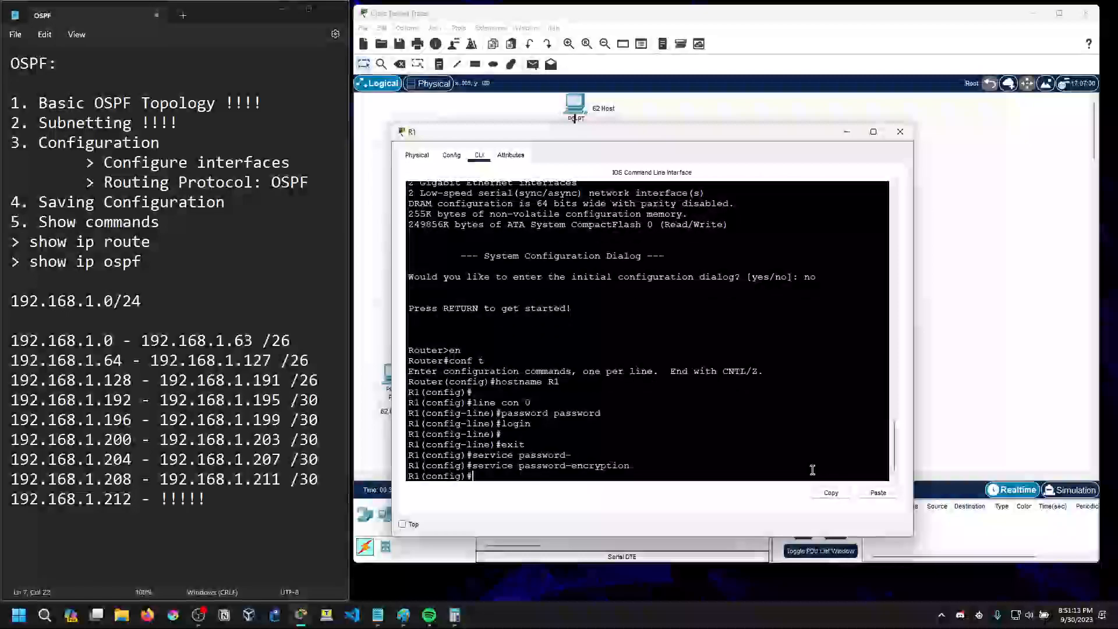
Set R1's enable secret password for privileged access
{"action": "type", "text": "enable se"}
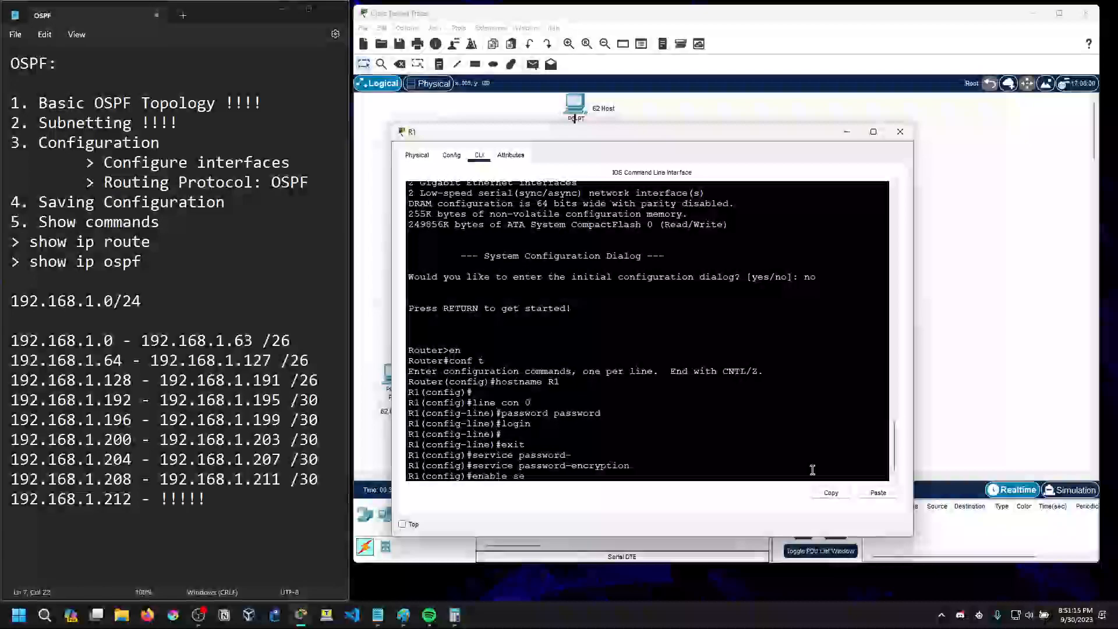
{"action": "type", "text": "cret pass"}
{"action": "type", "text": "d"}
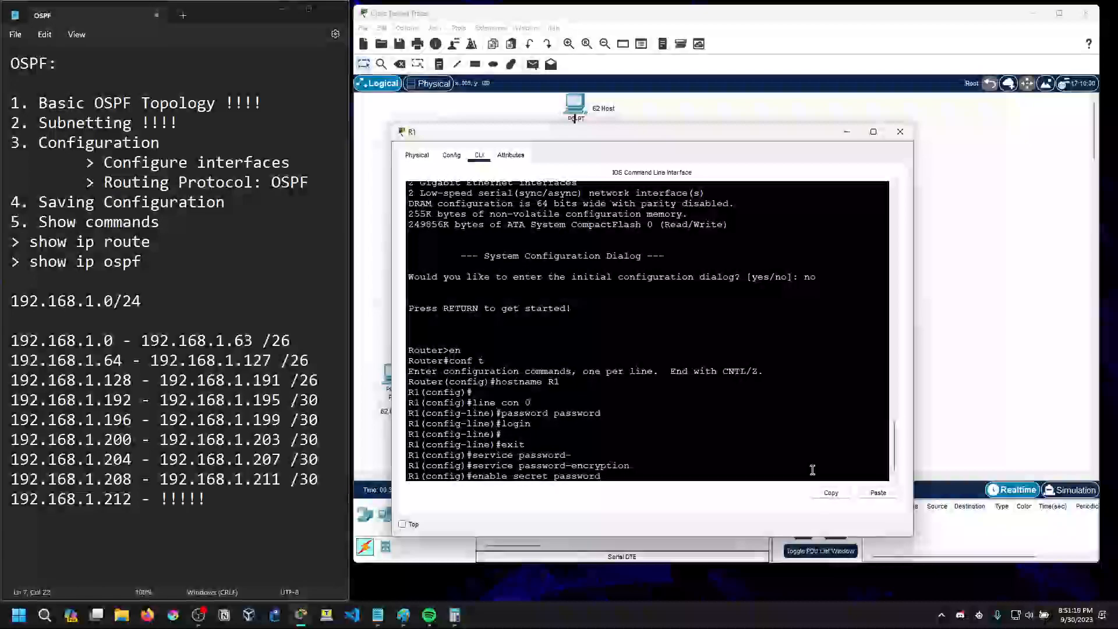
{"action": "key", "text": "Return"}
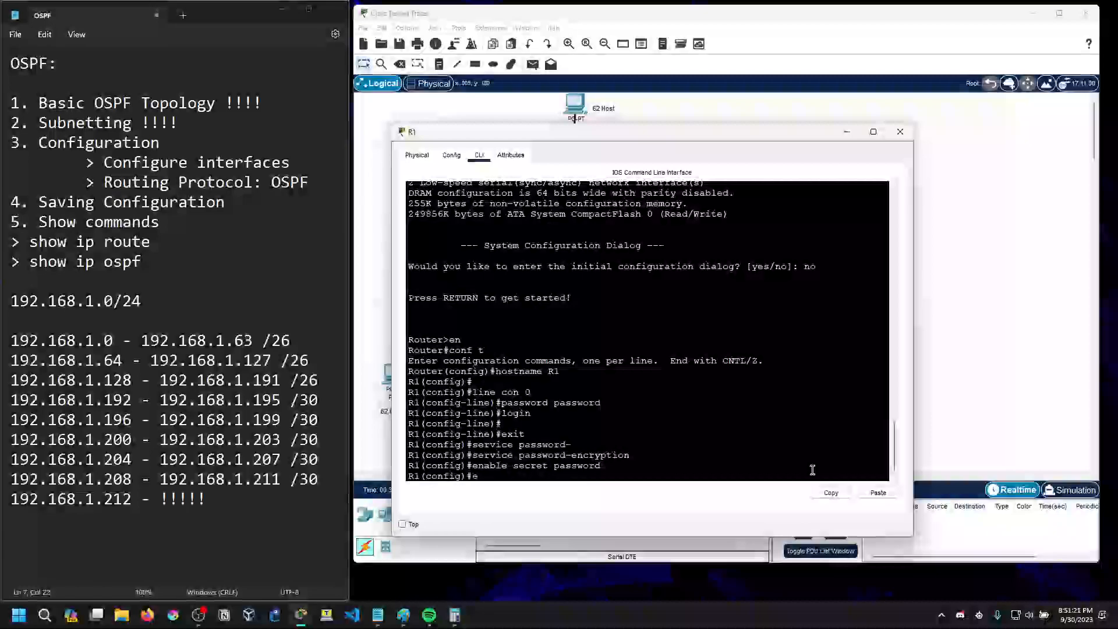
Test the logins: exit R1's console session, sign back in with the console password, and enter privileged mode with the enable secret password
{"action": "key", "text": "BackSpace"}
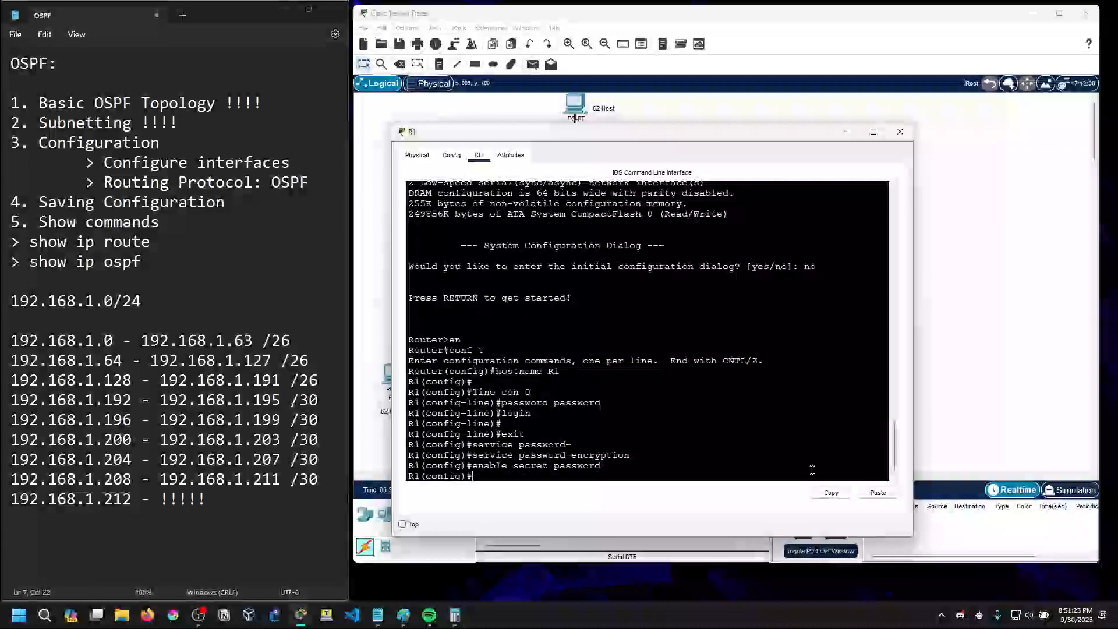
{"action": "key", "text": "ctrl+z"}
{"action": "type", "text": "exit"}
{"action": "key", "text": "Return"}
{"action": "key", "text": "Return"}
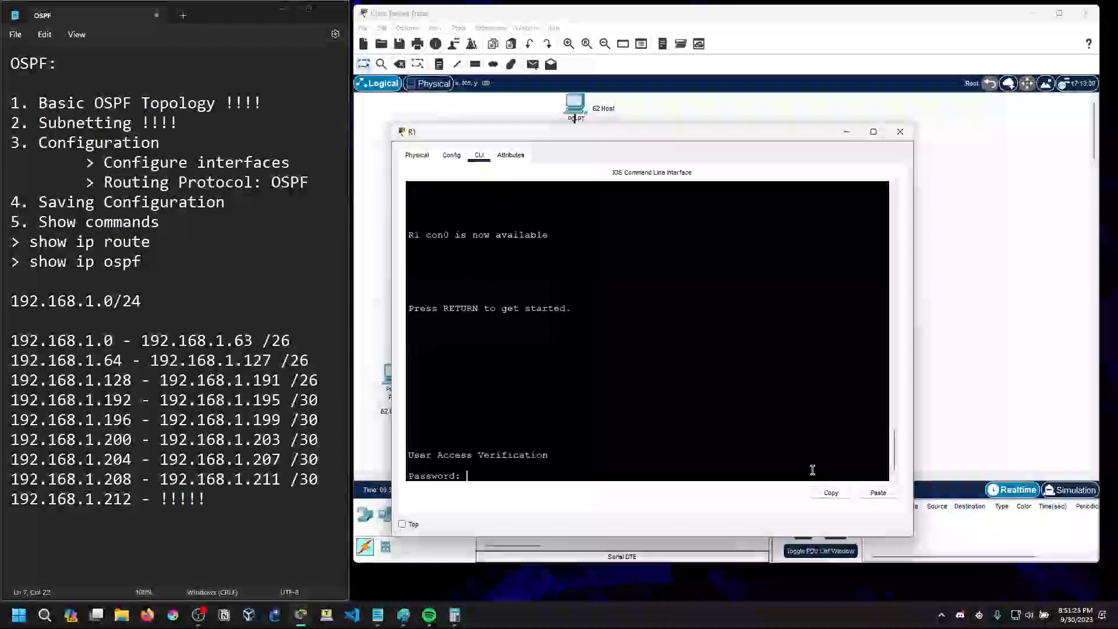
{"action": "key", "text": "Return"}
{"action": "type", "text": "en"}
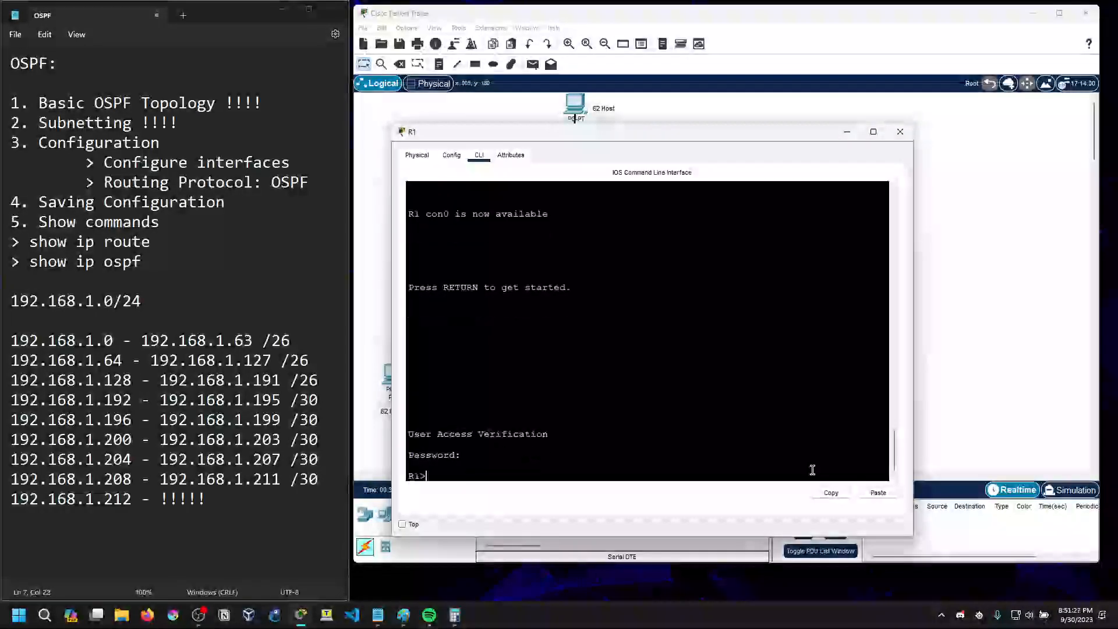
{"action": "key", "text": "Return"}
{"action": "key", "text": "Return"}
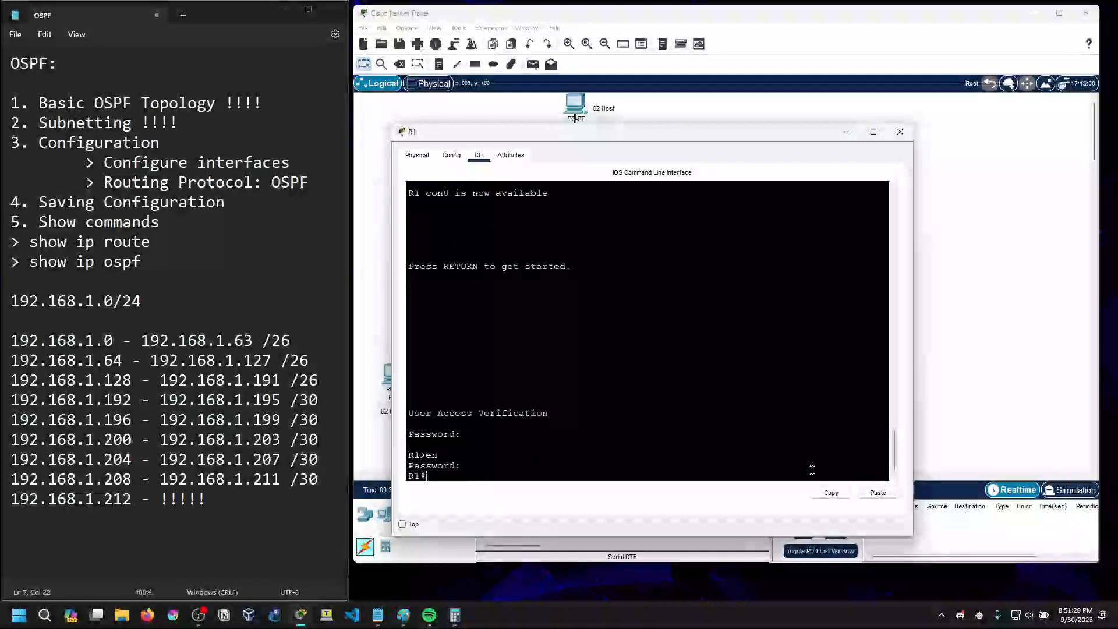
In R1's global configuration mode, run banner motd ## WARNING!! AUTHORIZED ACCESS ONLY!!!## to set a login banner
{"action": "type", "text": "e"}
{"action": "type", "text": "on"}
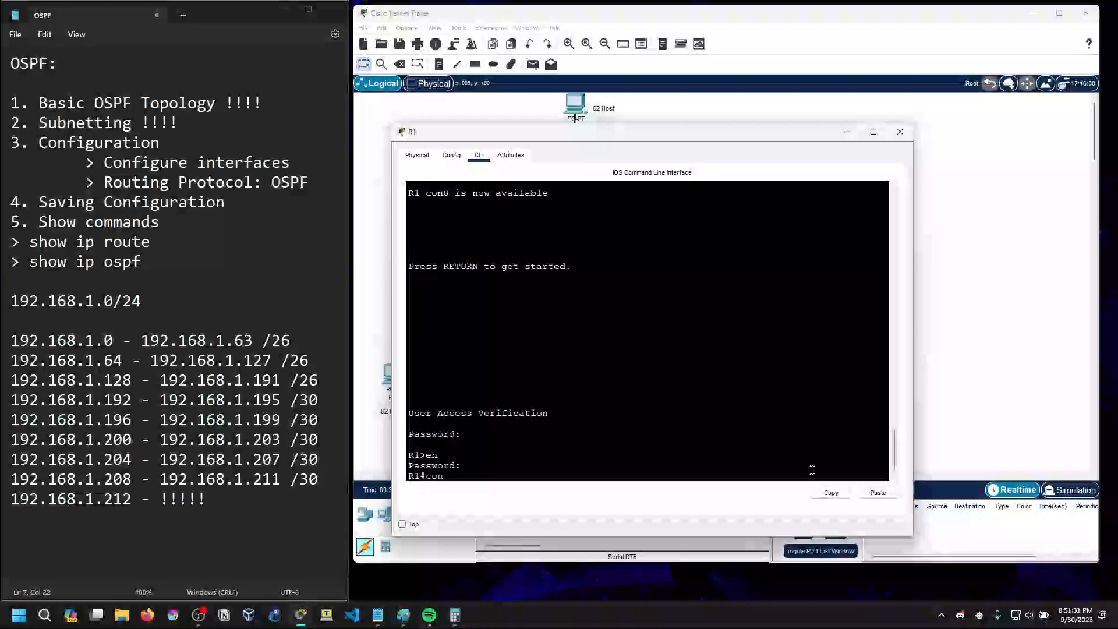
{"action": "type", "text": "f t"}
{"action": "key", "text": "Return"}
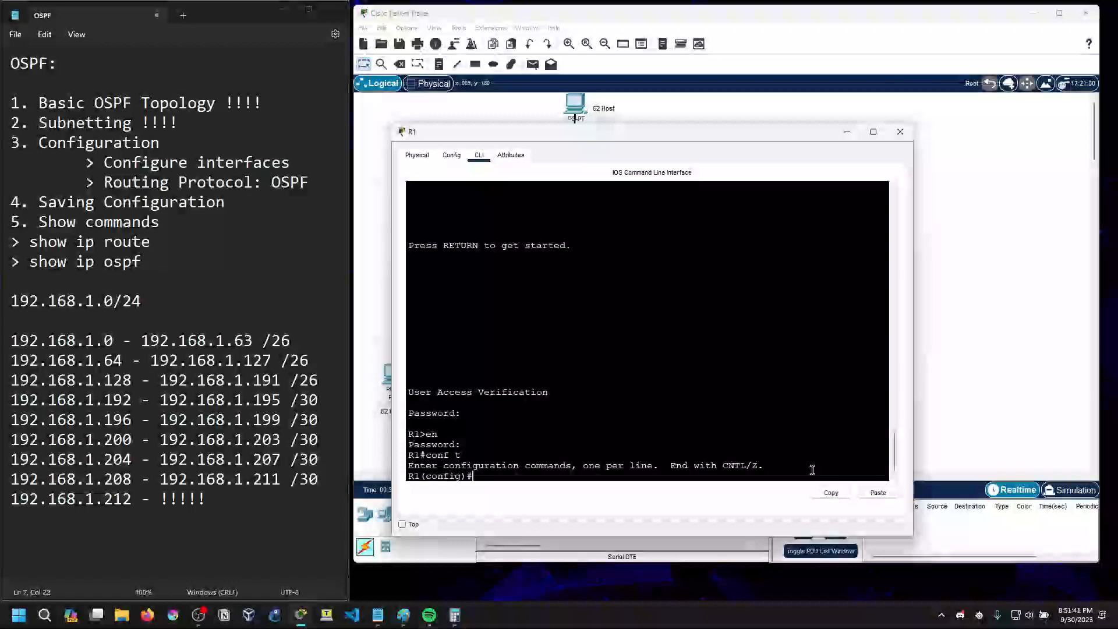
{"action": "type", "text": "banner motd ##"}
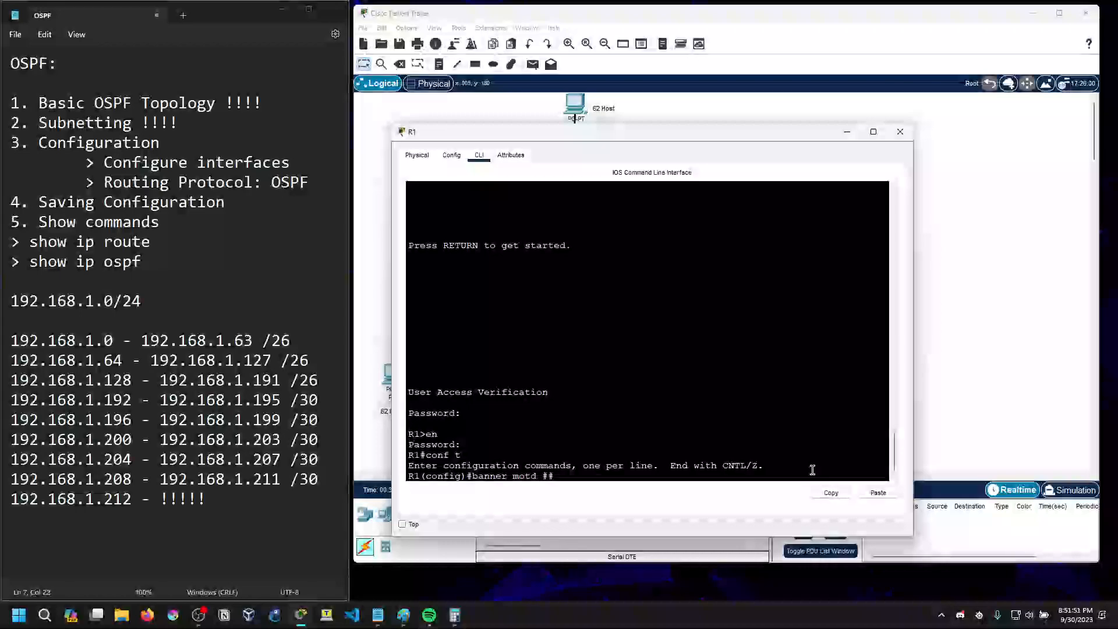
{"action": "key", "text": "BackSpace"}
{"action": "type", "text": "#"}
{"action": "type", "text": " WARNING"}
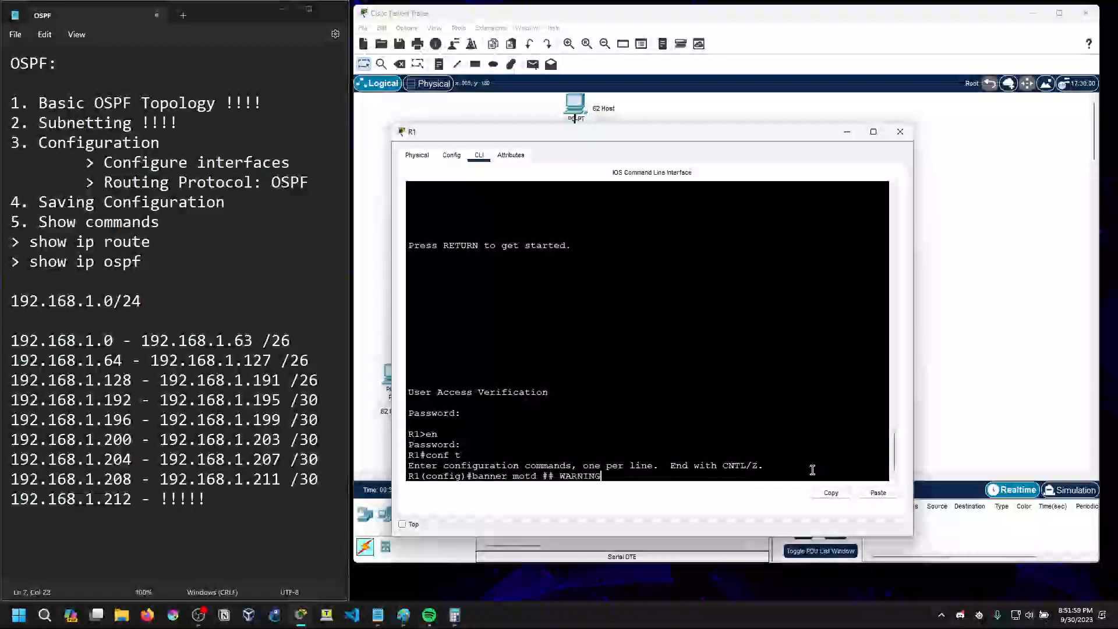
{"action": "type", "text": "!! AUTHOR"}
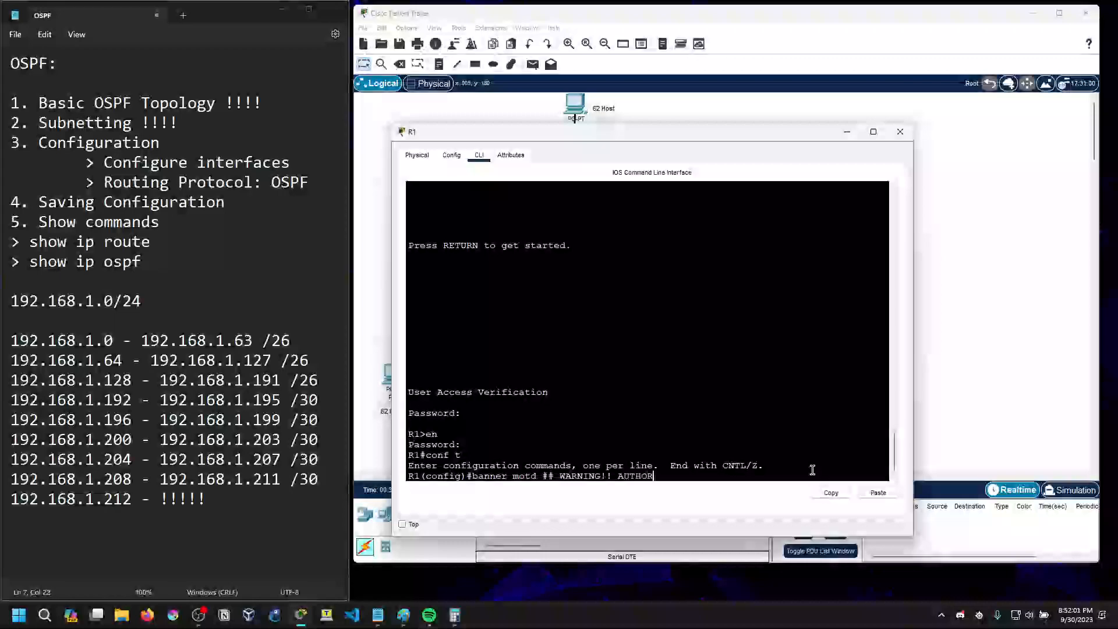
{"action": "type", "text": "IZED ACCESS ONLY!!!##"}
{"action": "key", "text": "Return"}
Test the banner by exiting R1's console session fully and signing back in with the console password
{"action": "type", "text": "exit"}
{"action": "key", "text": "Return"}
{"action": "key", "text": "Return"}
{"action": "type", "text": "exit"}
{"action": "key", "text": "Return"}
{"action": "key", "text": "Return"}
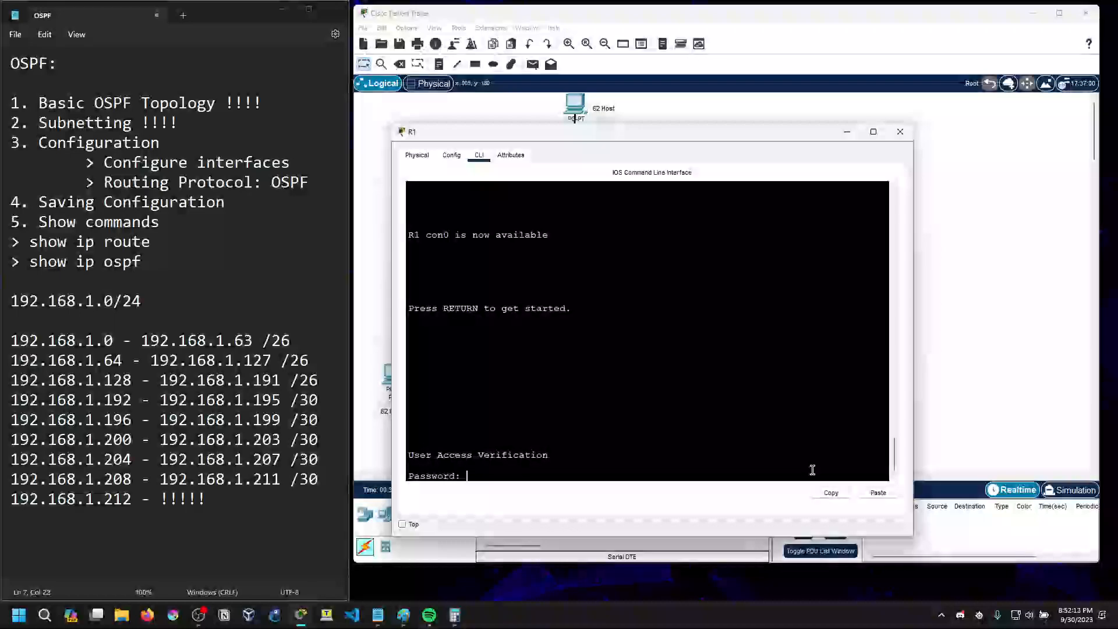
{"action": "key", "text": "Return"}
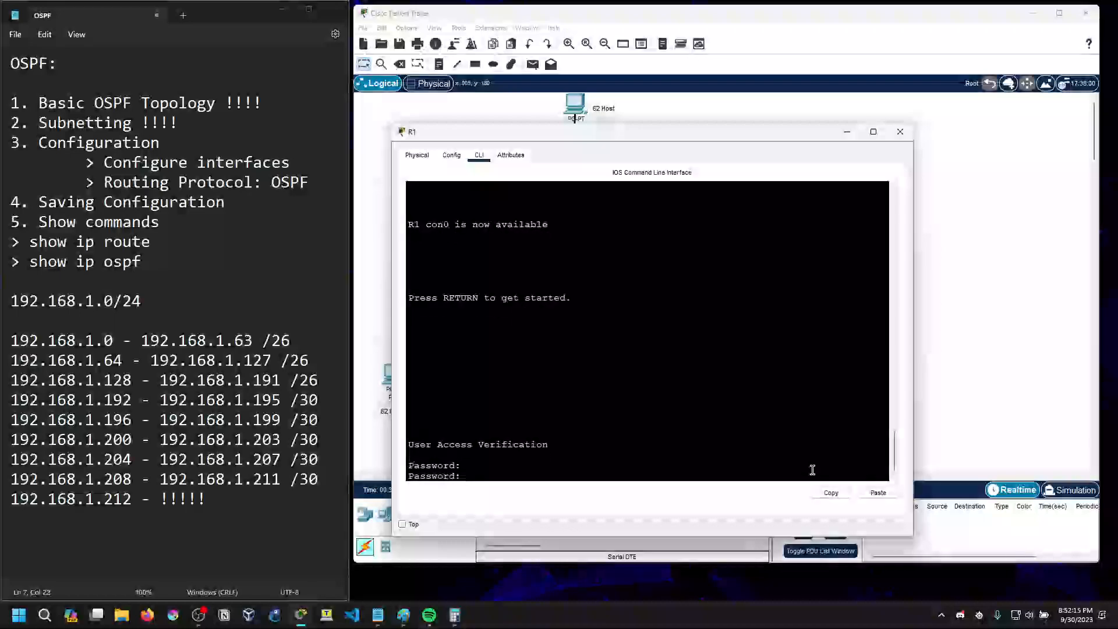
{"action": "key", "text": "Return"}
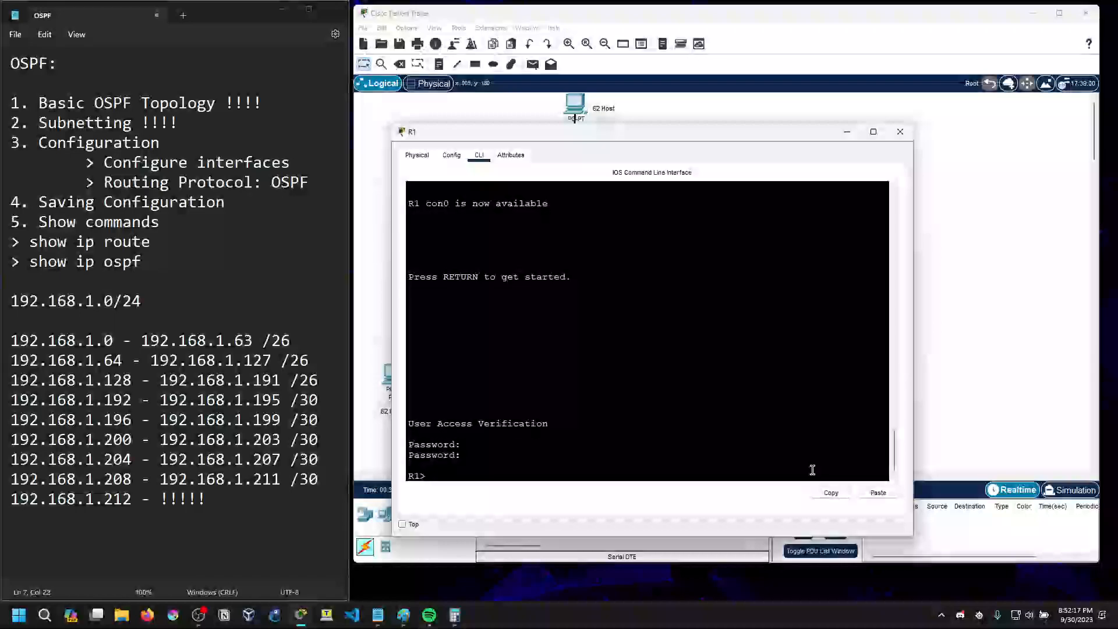
Enter R1's privileged mode with the enable secret password and open global configuration mode
{"action": "type", "text": "en"}
{"action": "key", "text": "Return"}
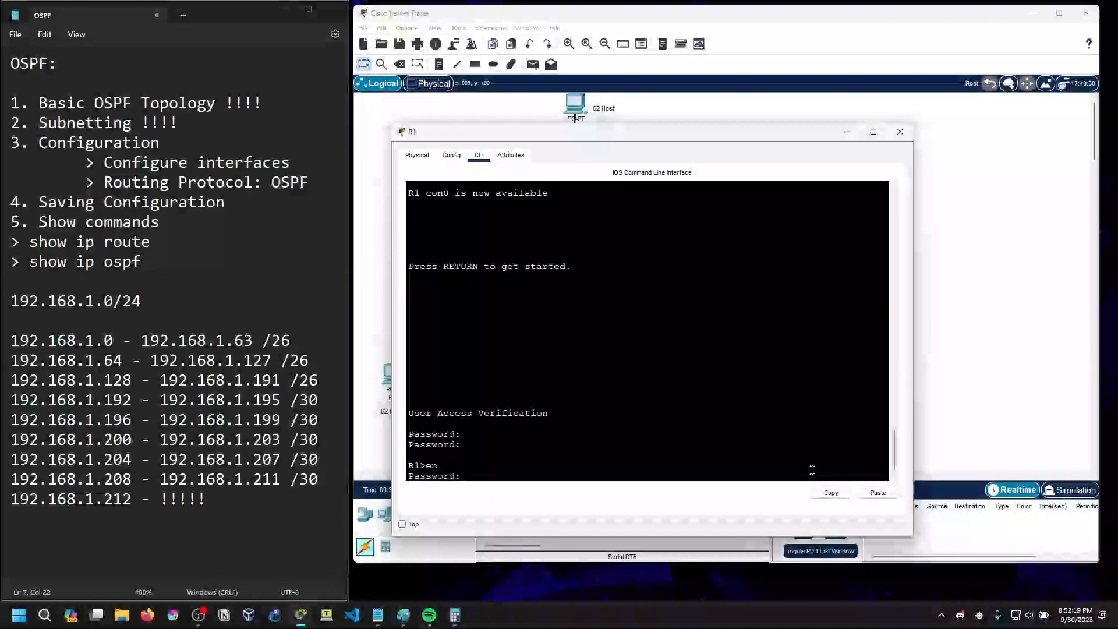
{"action": "key", "text": "Return"}
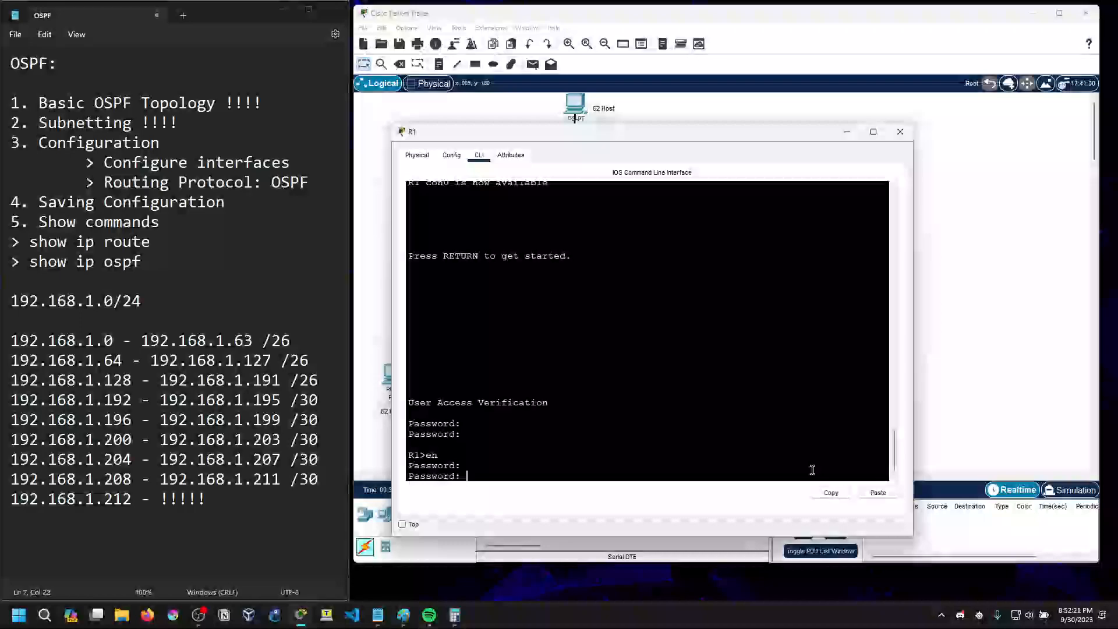
{"action": "key", "text": "Return"}
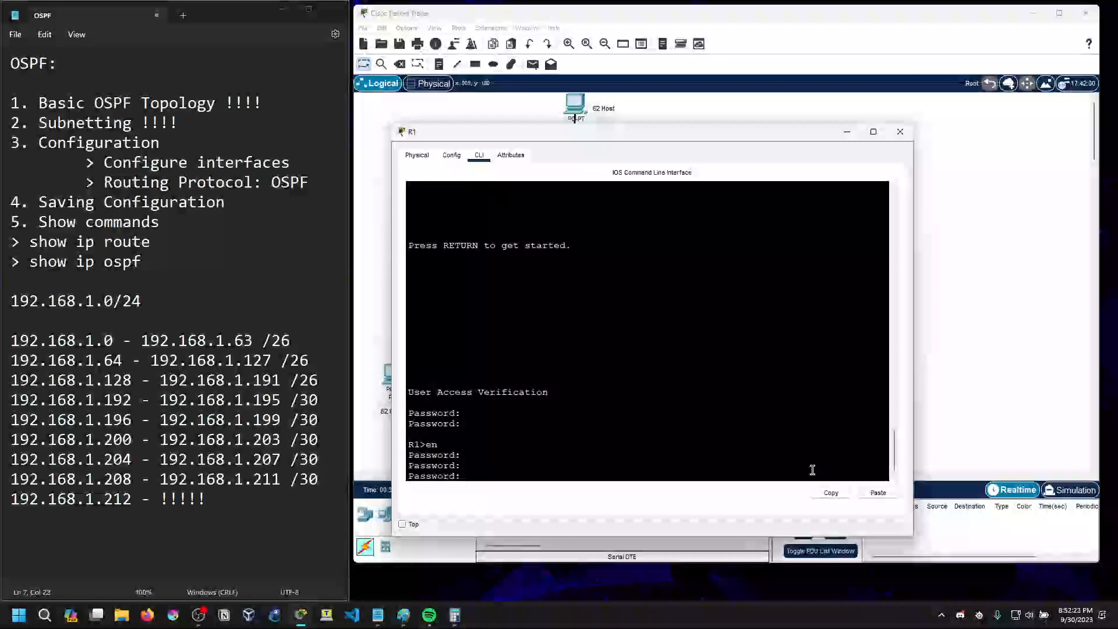
{"action": "key", "text": "Return"}
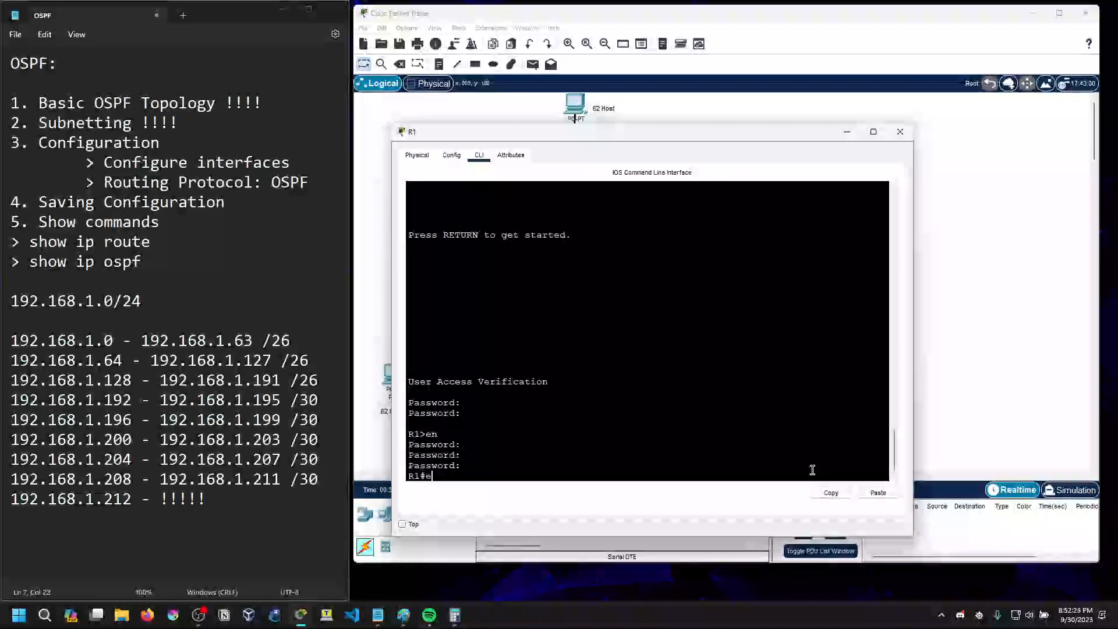
{"action": "type", "text": "conf"}
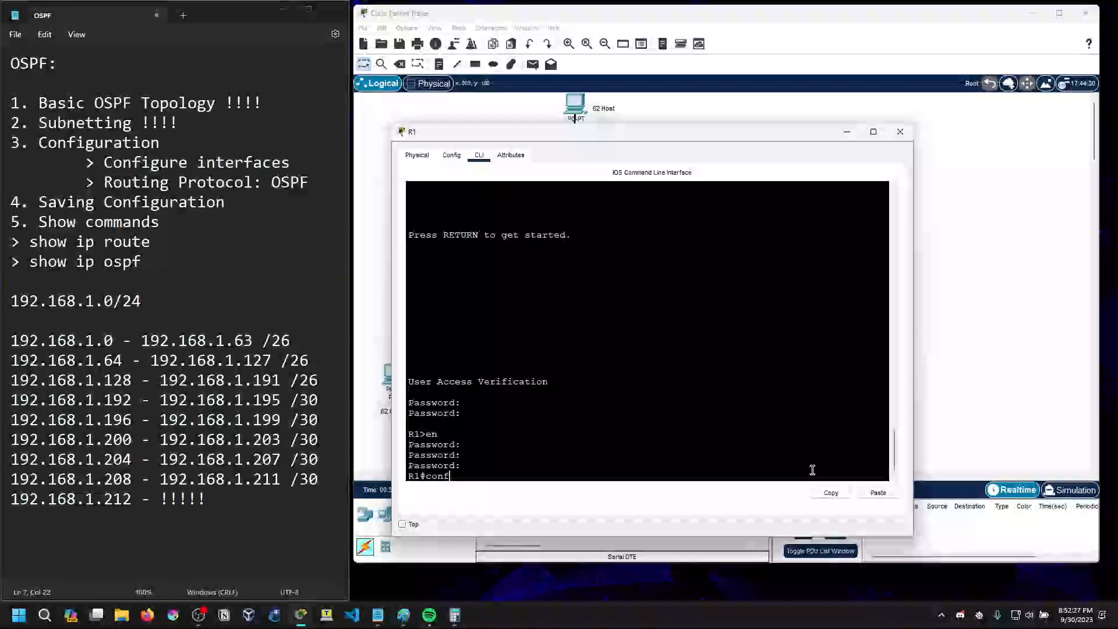
{"action": "type", "text": " t"}
{"action": "key", "text": "Return"}
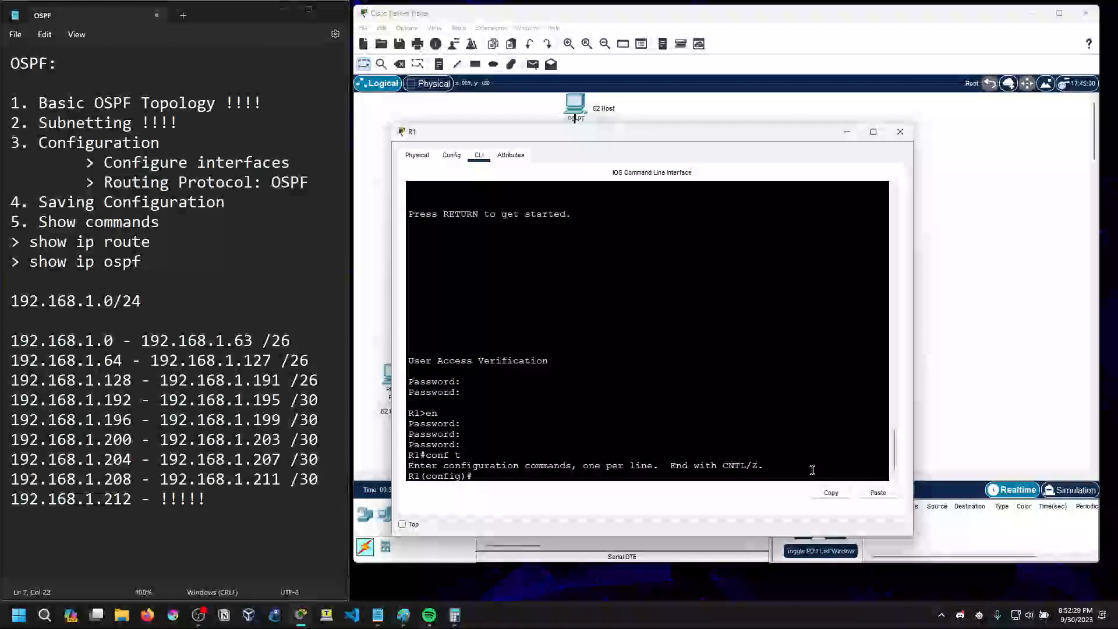
Show R1's running configuration and examine the hostname, enable secret and service password-encryption lines
{"action": "scroll", "coordinate": [734, 449], "scroll_direction": "up", "scroll_amount": 5}
{"action": "scroll", "coordinate": [591, 412], "scroll_direction": "down", "scroll_amount": 5}
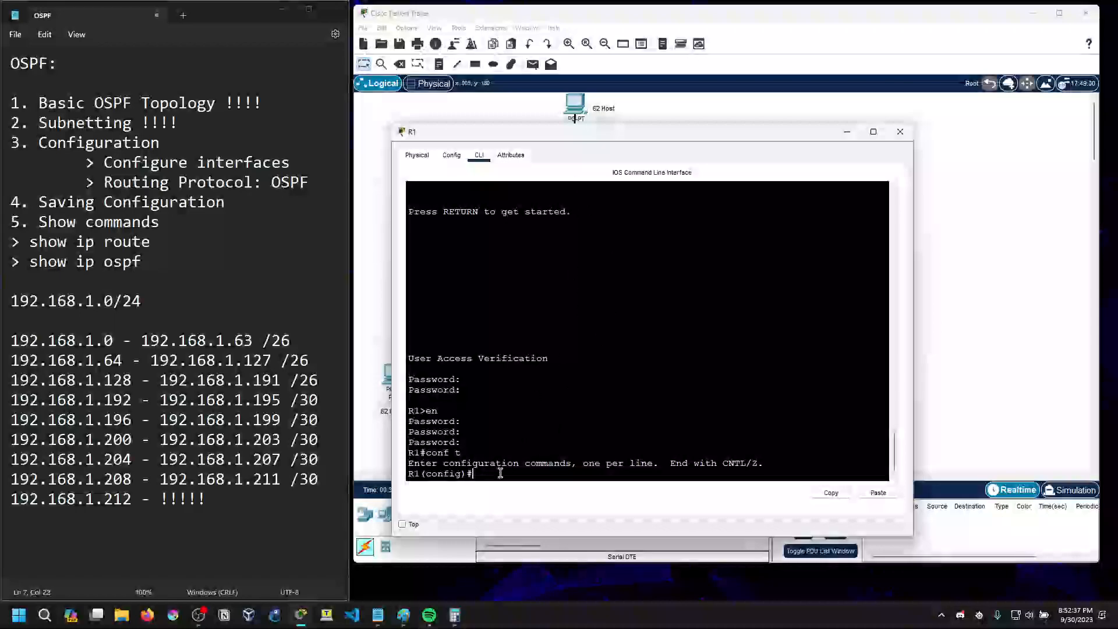
{"action": "type", "text": "do sh run"}
{"action": "key", "text": "Return"}
{"action": "scroll", "coordinate": [525, 396], "scroll_direction": "up", "scroll_amount": 5}
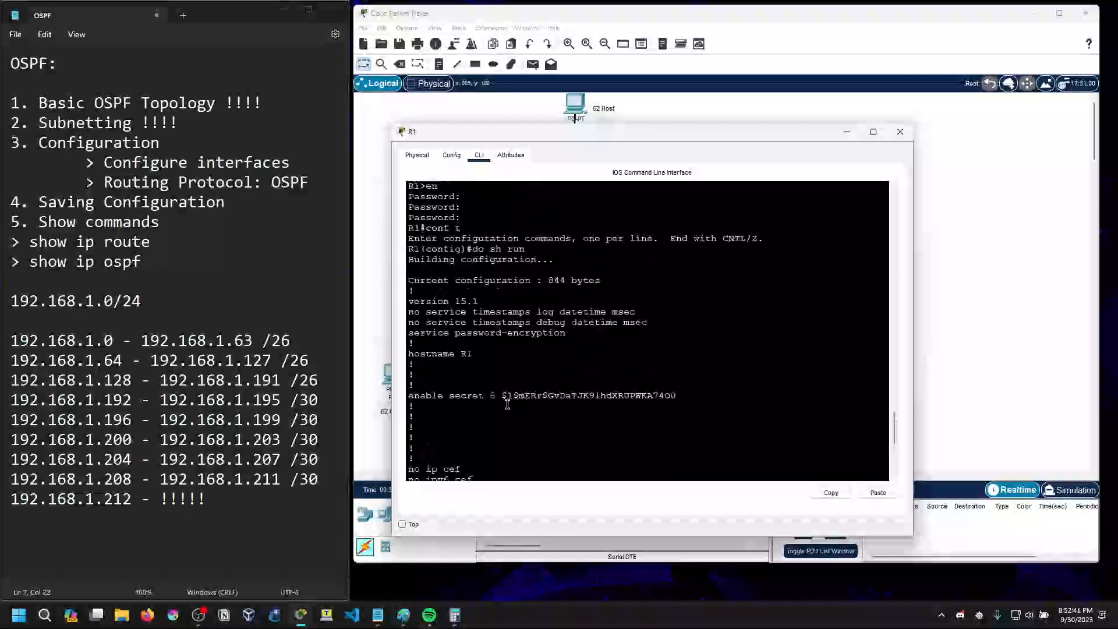
{"action": "left_click_drag", "start_coordinate": [414, 353], "coordinate": [474, 353]}
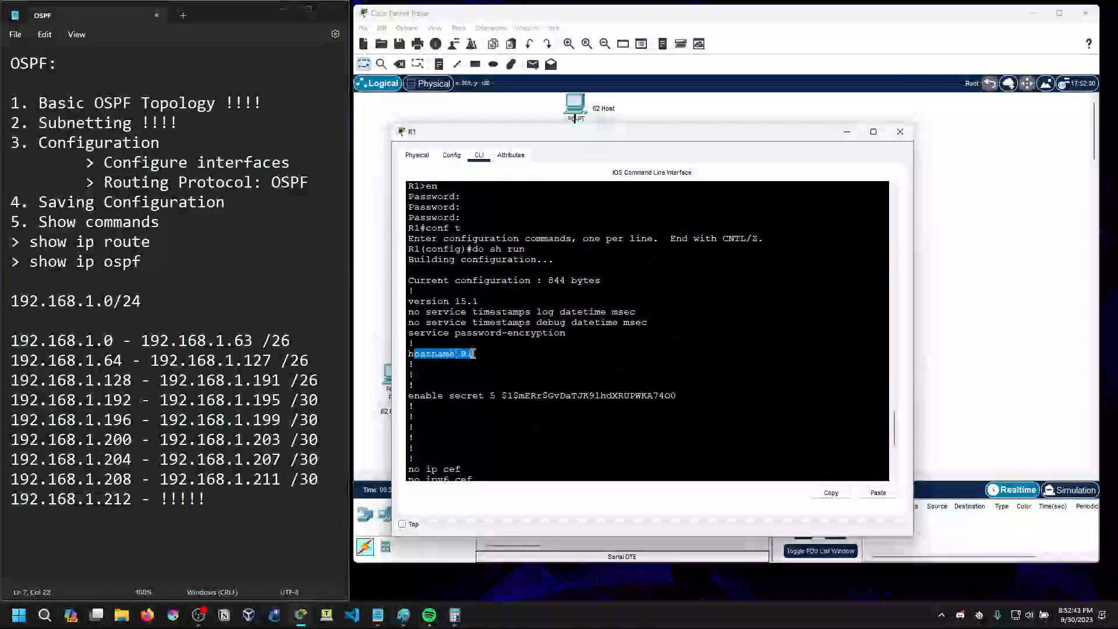
{"action": "left_click_drag", "start_coordinate": [409, 395], "coordinate": [677, 395]}
{"action": "left_click", "coordinate": [677, 395]}
{"action": "left_click_drag", "start_coordinate": [497, 396], "coordinate": [452, 398]}
{"action": "left_click", "coordinate": [686, 394]}
{"action": "left_click", "coordinate": [488, 395]}
{"action": "left_click", "coordinate": [488, 396]}
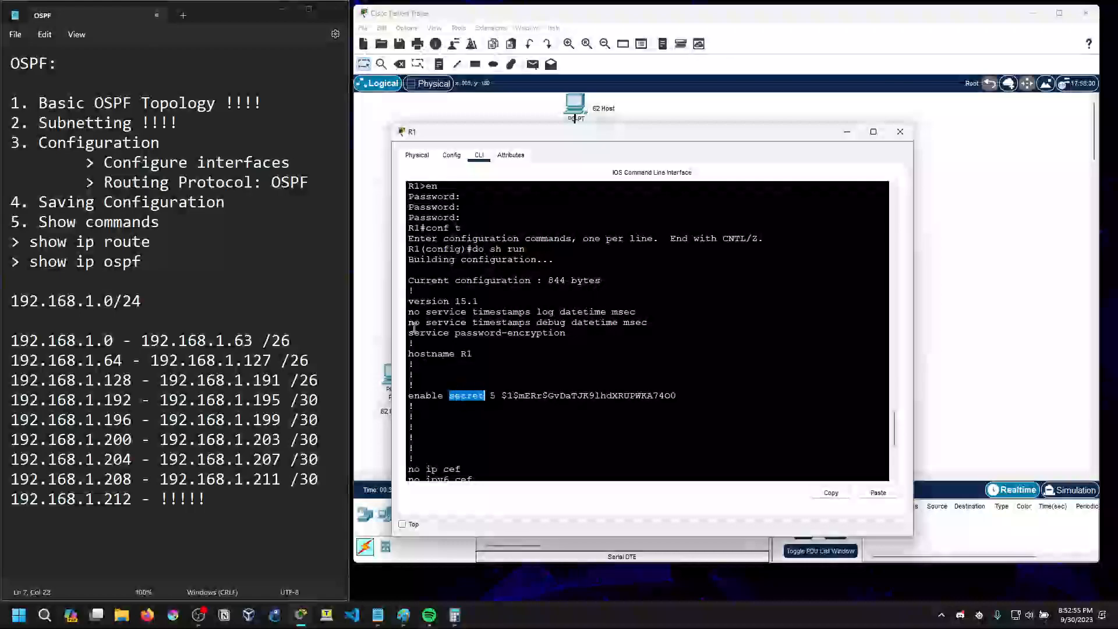
{"action": "left_click_drag", "start_coordinate": [409, 333], "coordinate": [567, 333]}
{"action": "left_click", "coordinate": [567, 334]}
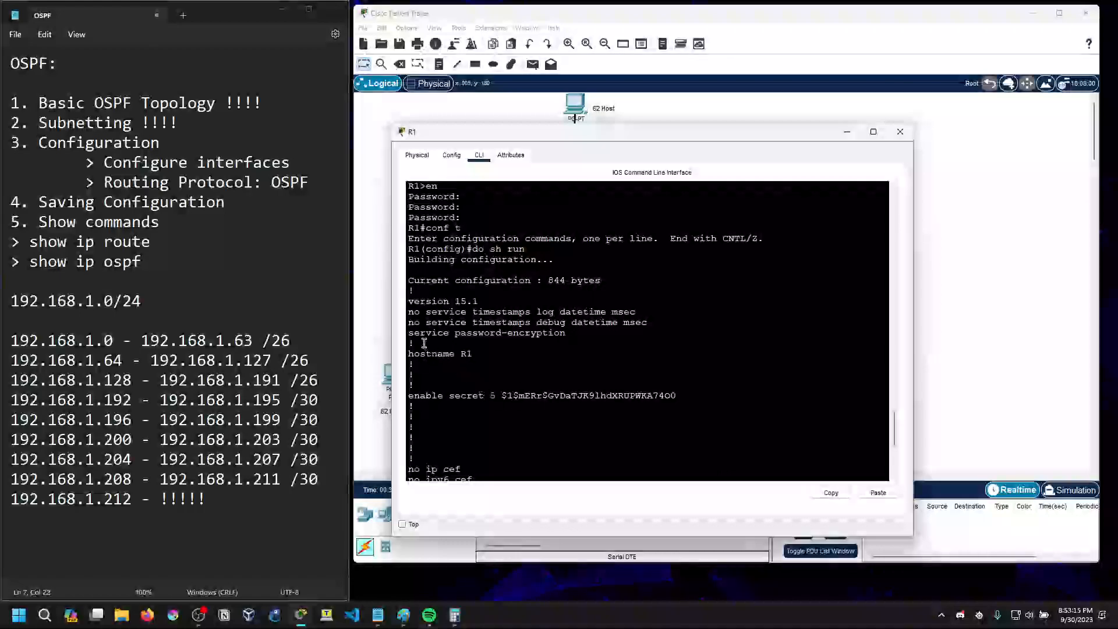
{"action": "left_click_drag", "start_coordinate": [409, 334], "coordinate": [574, 333]}
{"action": "left_click", "coordinate": [573, 334]}
{"action": "scroll", "coordinate": [552, 356], "scroll_direction": "down", "scroll_amount": 8}
{"action": "key", "text": "space"}
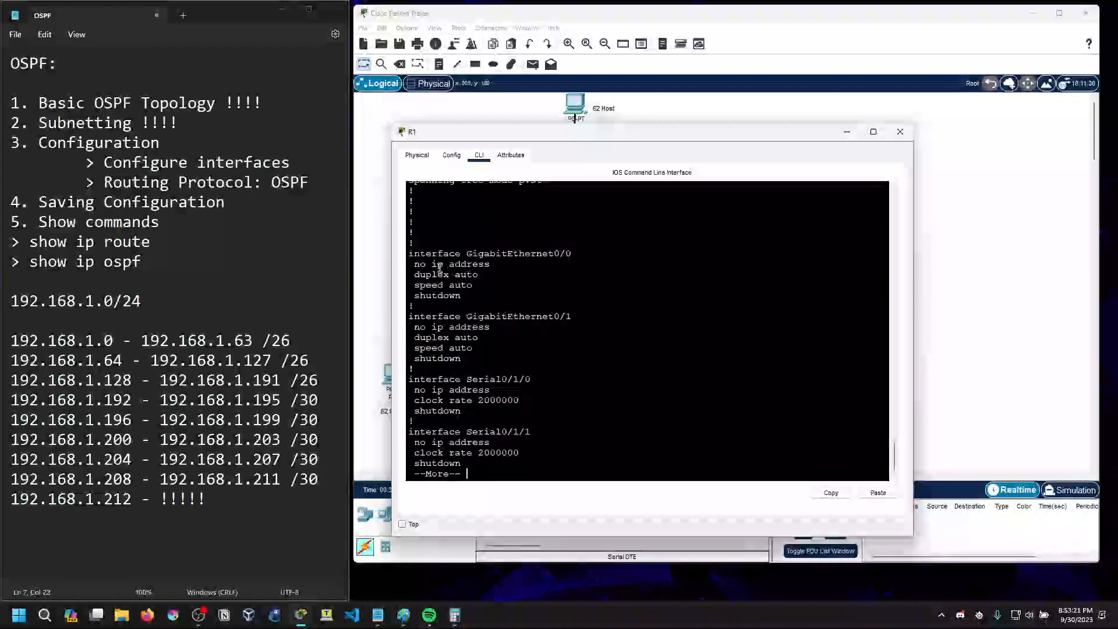
Examine the interface sections, the console line's encrypted password and the banner motd line in R1's running configuration
{"action": "left_click_drag", "start_coordinate": [410, 253], "coordinate": [516, 297]}
{"action": "scroll", "coordinate": [511, 388], "scroll_direction": "up", "scroll_amount": 5}
{"action": "scroll", "coordinate": [510, 388], "scroll_direction": "up", "scroll_amount": 12}
{"action": "scroll", "coordinate": [509, 373], "scroll_direction": "down", "scroll_amount": 5}
{"action": "scroll", "coordinate": [509, 372], "scroll_direction": "down", "scroll_amount": 15}
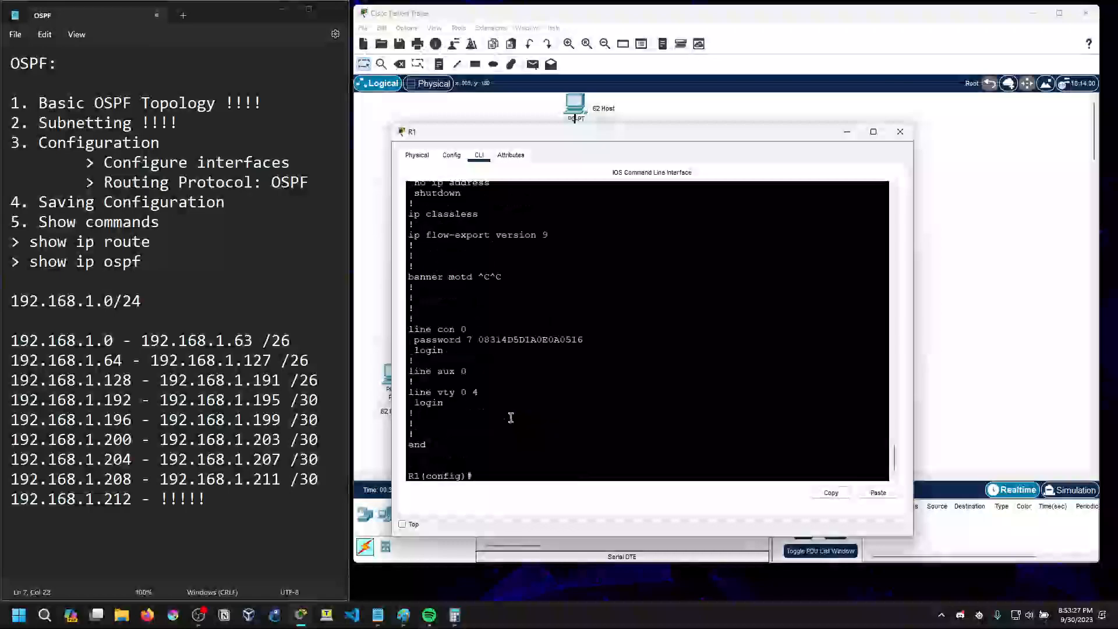
{"action": "left_click_drag", "start_coordinate": [414, 340], "coordinate": [482, 340]}
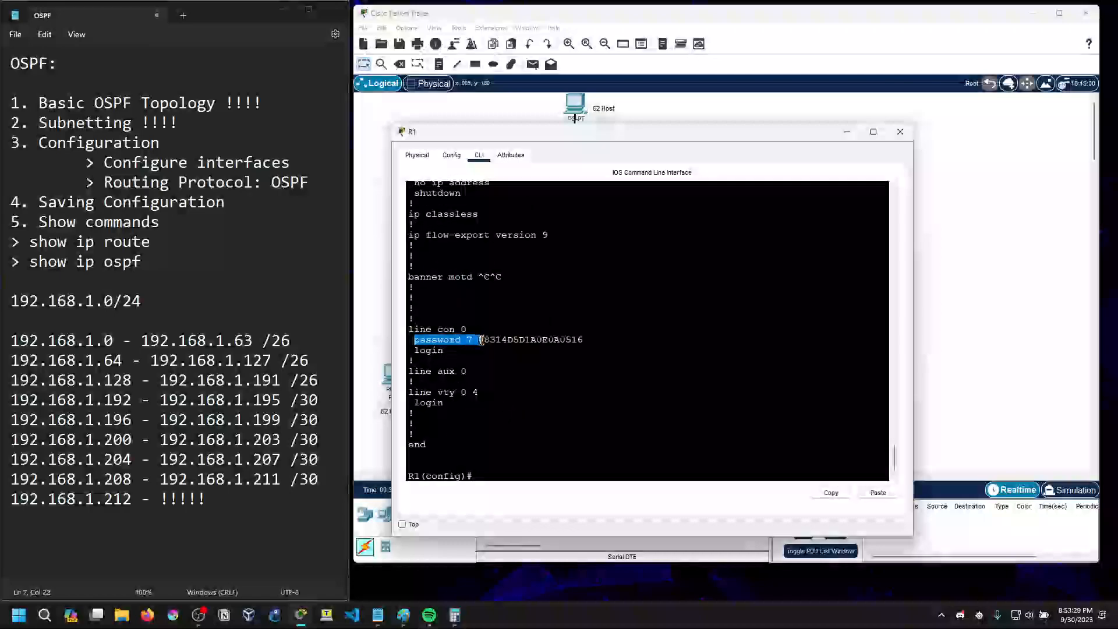
{"action": "left_click", "coordinate": [473, 342]}
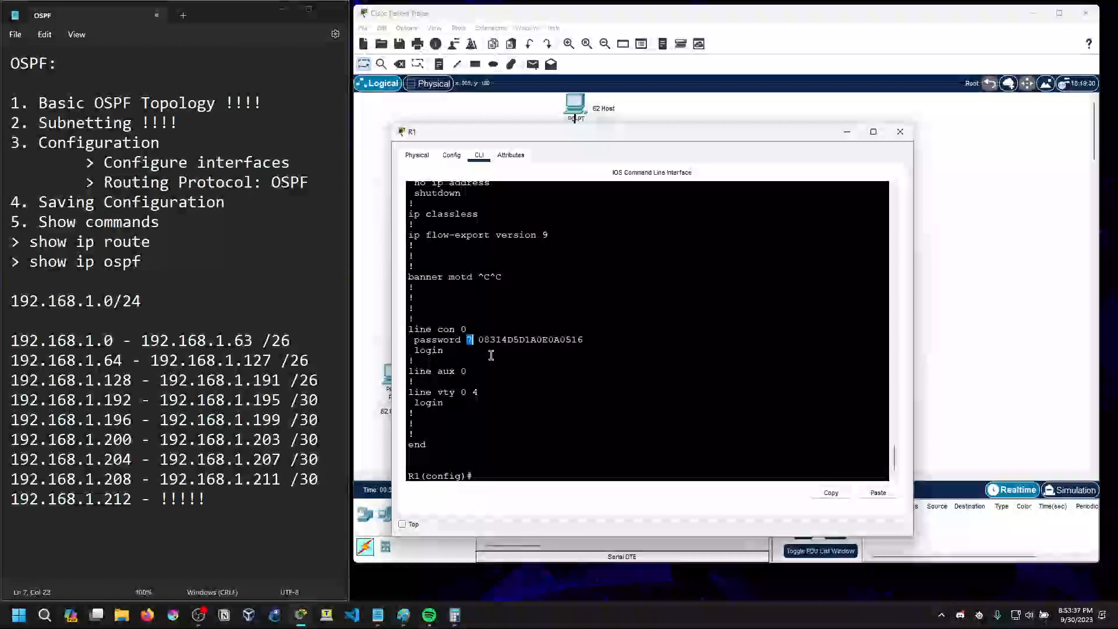
{"action": "left_click_drag", "start_coordinate": [480, 340], "coordinate": [591, 338]}
{"action": "left_click", "coordinate": [591, 338]}
{"action": "scroll", "coordinate": [515, 298], "scroll_direction": "up", "scroll_amount": 1}
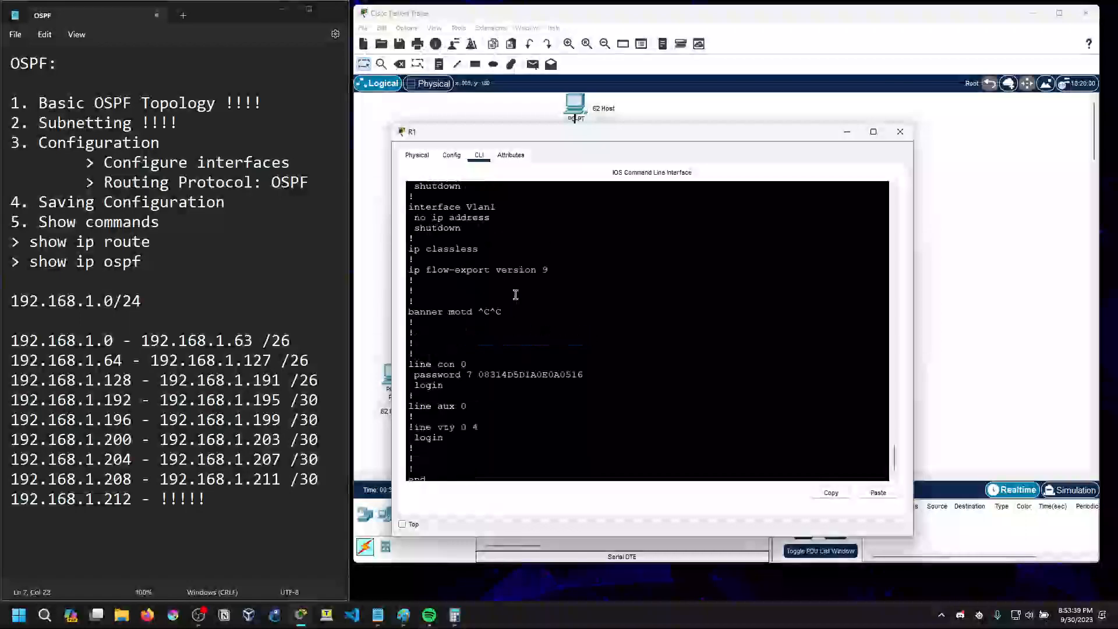
{"action": "scroll", "coordinate": [515, 298], "scroll_direction": "up", "scroll_amount": 1}
{"action": "left_click_drag", "start_coordinate": [409, 346], "coordinate": [478, 349]}
{"action": "left_click", "coordinate": [507, 350]}
{"action": "left_click", "coordinate": [492, 354]}
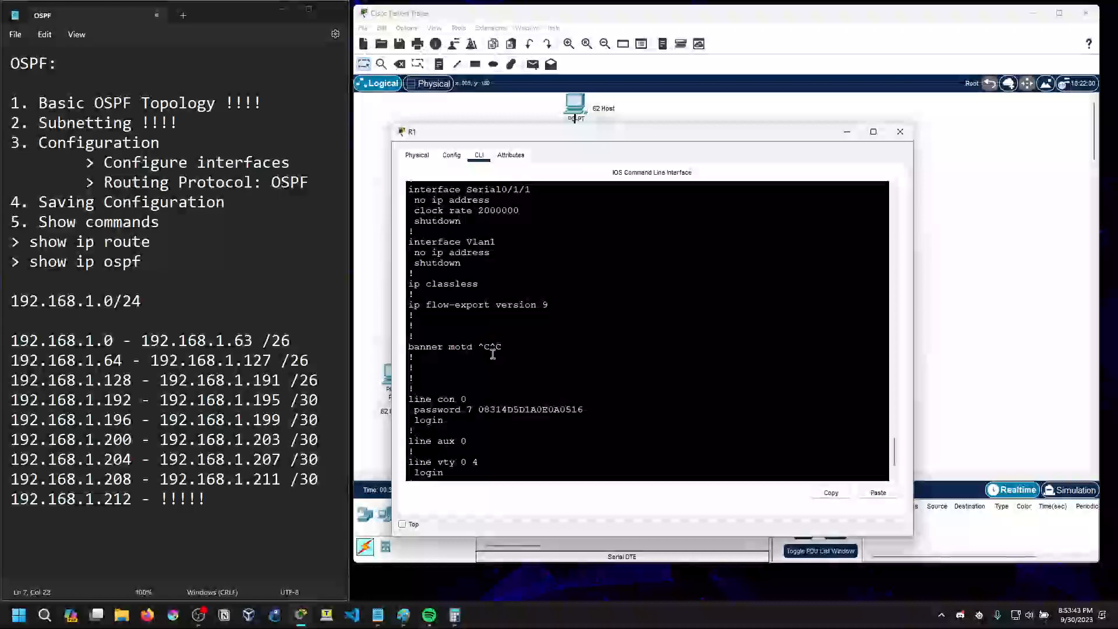
{"action": "scroll", "coordinate": [493, 353], "scroll_direction": "down", "scroll_amount": 3}
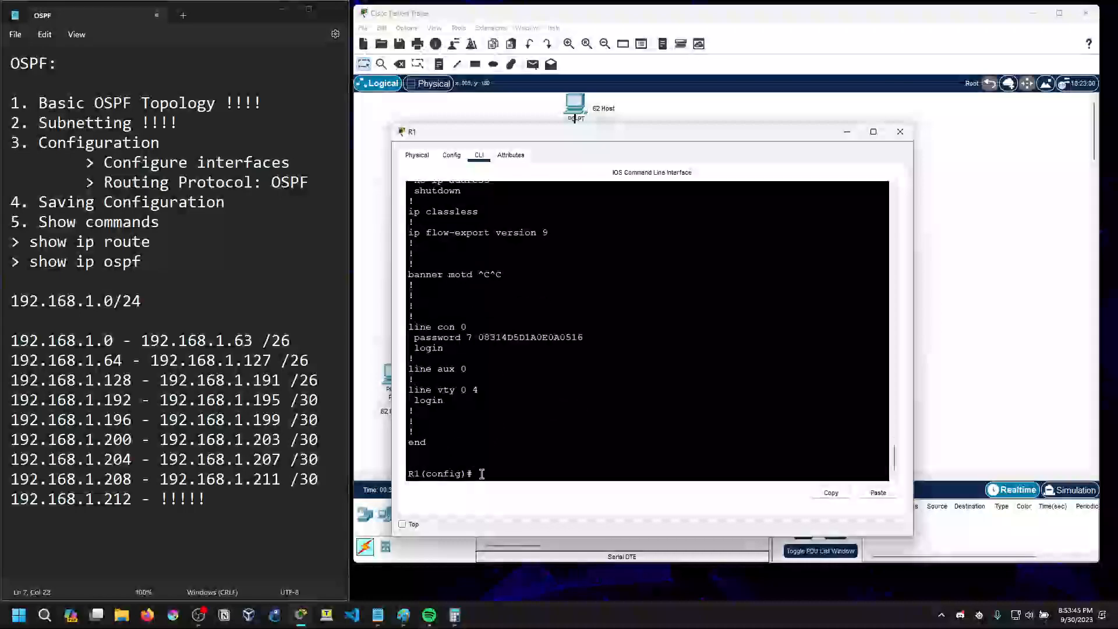
Redefine R1's login banner with banner motd #WARNING!! AUTHORIZED ACCESS ONLY!!#
{"action": "type", "text": "banner motd"}
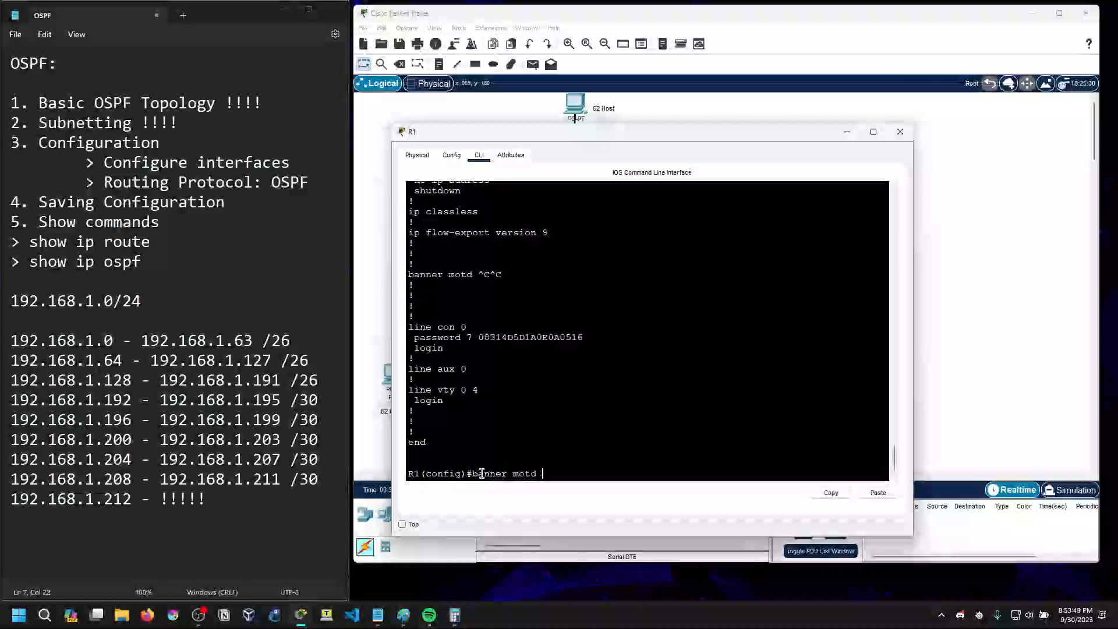
{"action": "type", "text": " #Au"}
{"action": "key", "text": "BackSpace"}
{"action": "key", "text": "BackSpace"}
{"action": "key", "text": "BackSpace"}
{"action": "type", "text": "WAER"}
{"action": "key", "text": "BackSpace"}
{"action": "key", "text": "BackSpace"}
{"action": "type", "text": "RNING !!! "}
{"action": "type", "text": "!! AUTHOR"}
{"action": "type", "text": "IZED ACCES"}
{"action": "type", "text": "S ONLY!!"}
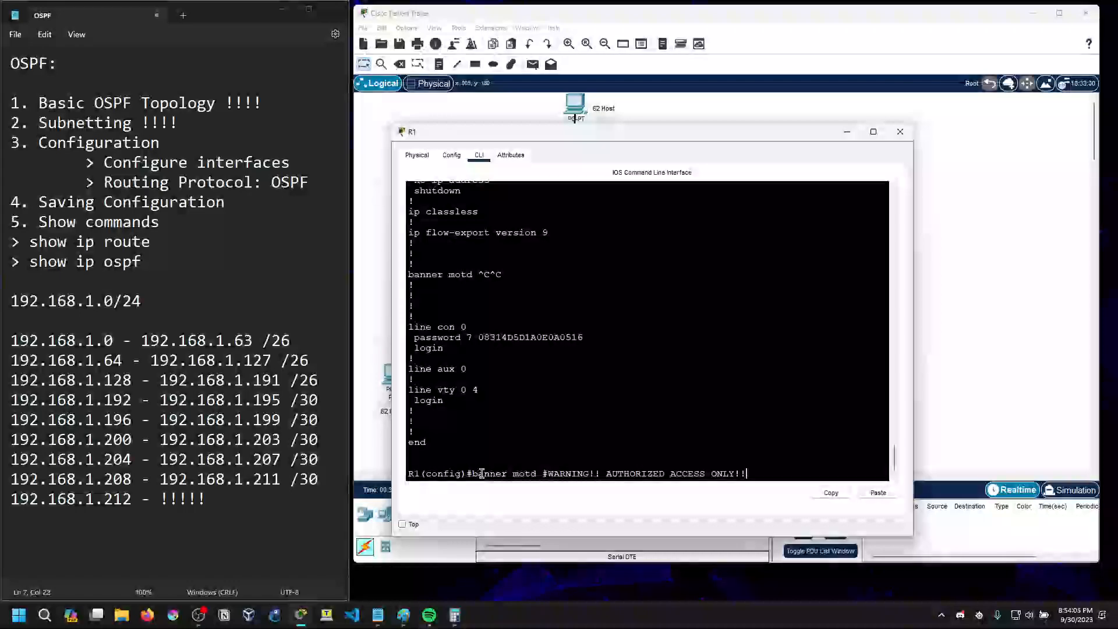
{"action": "type", "text": "#"}
{"action": "key", "text": "Return"}
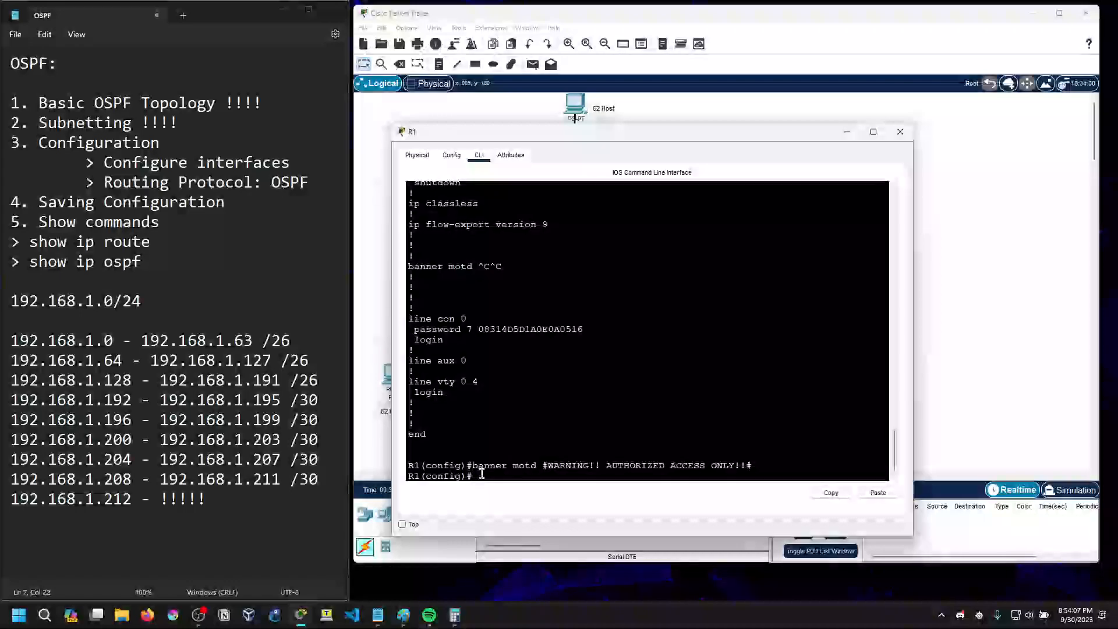
Exit R1's console session completely and reopen it to check the banner above the login request
{"action": "type", "text": "exit"}
{"action": "key", "text": "Return"}
{"action": "type", "text": "exit"}
{"action": "key", "text": "Return"}
Sign in to R1 with the console password, enter privileged mode with the enable secret password, and return to global configuration mode
{"action": "key", "text": "Return"}
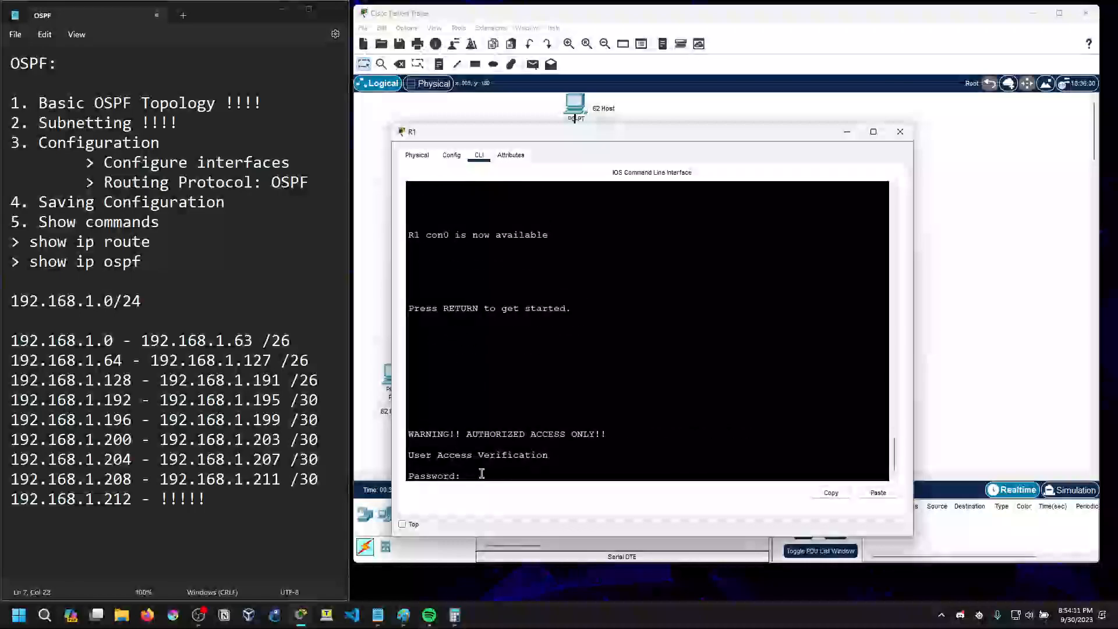
{"action": "left_click_drag", "start_coordinate": [409, 434], "coordinate": [613, 435]}
{"action": "left_click_drag", "start_coordinate": [409, 467], "coordinate": [481, 473]}
{"action": "left_click", "coordinate": [478, 477]}
{"action": "key", "text": "Return"}
{"action": "type", "text": "en"}
{"action": "key", "text": "Return"}
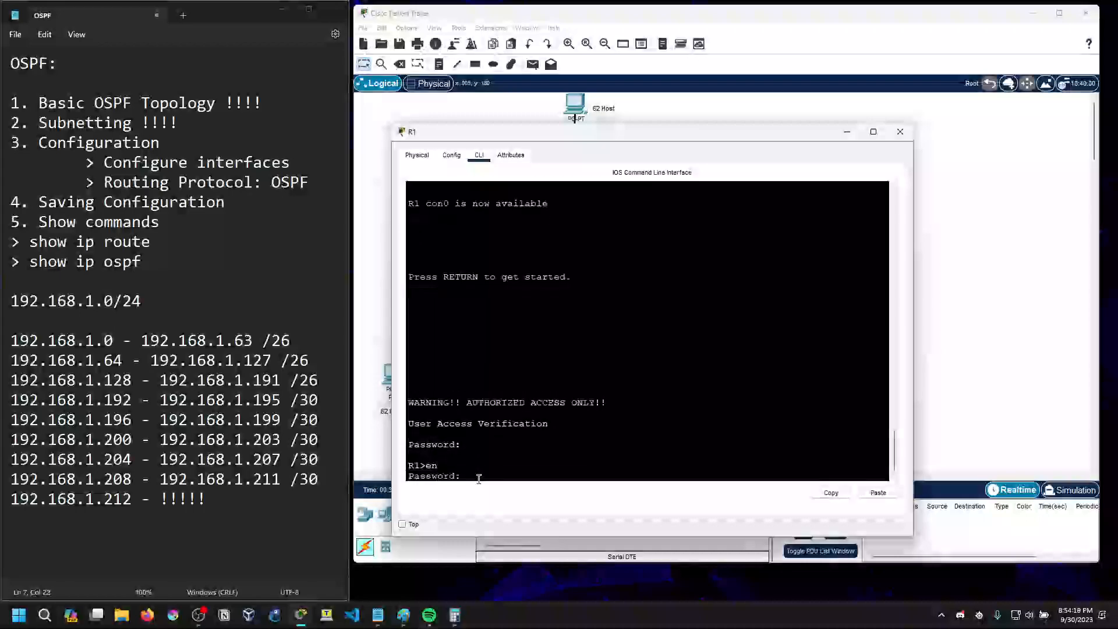
{"action": "key", "text": "Return"}
{"action": "type", "text": "conf t"}
{"action": "key", "text": "Return"}
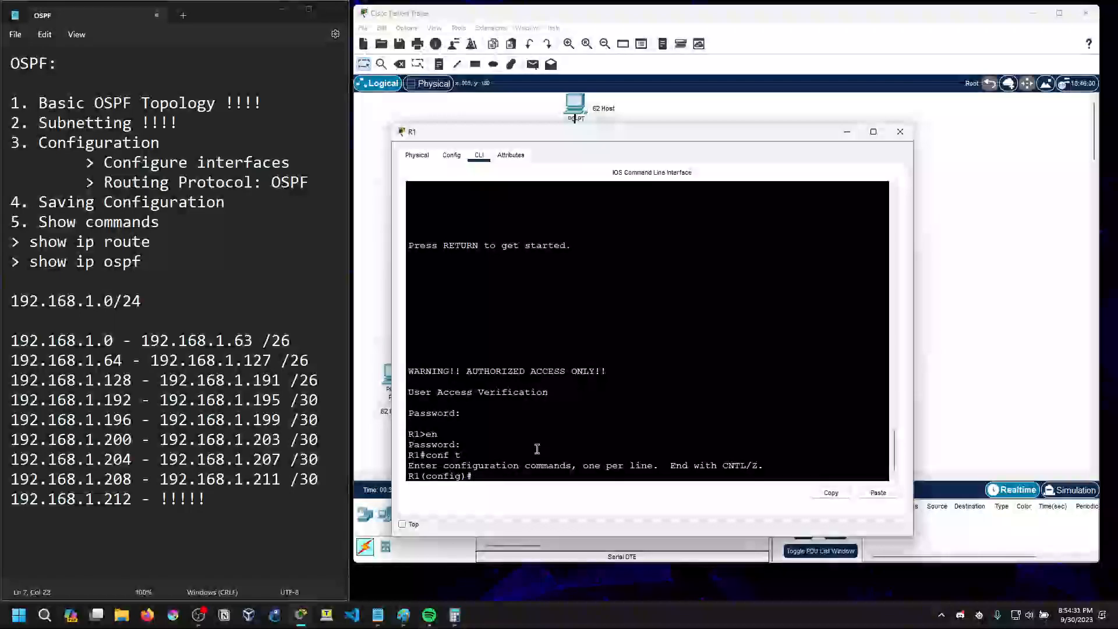
{"action": "left_click_drag", "start_coordinate": [410, 371], "coordinate": [612, 370]}
{"action": "left_click", "coordinate": [612, 370]}
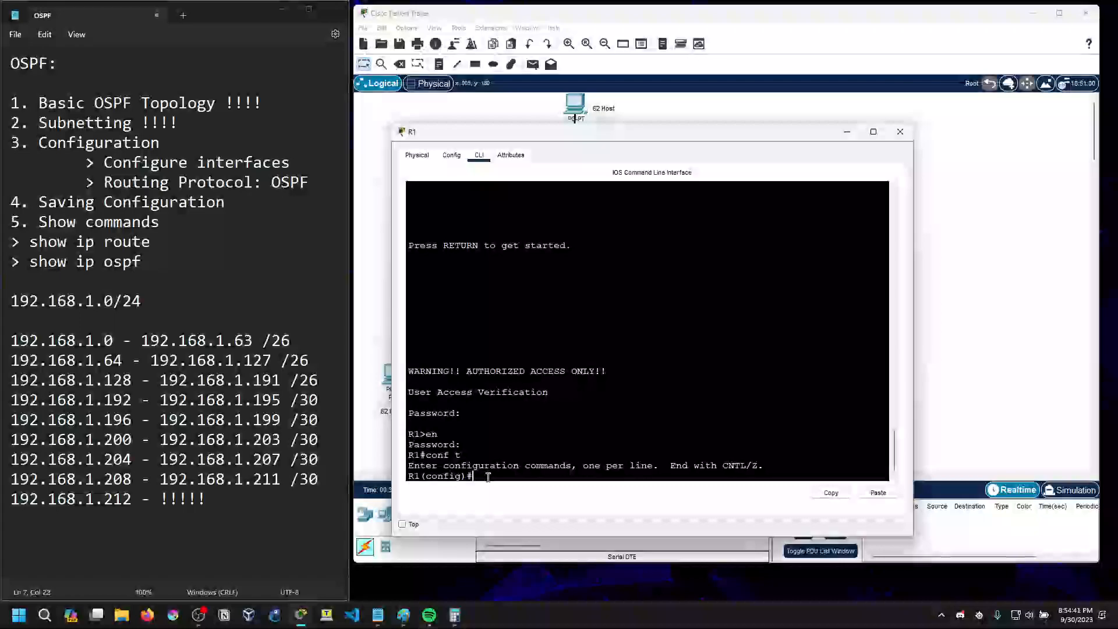
List R1's interfaces with do sh ip interface brief and compare them with the router's links in the topology
{"action": "left_click_drag", "start_coordinate": [104, 164], "coordinate": [289, 162]}
{"action": "left_click", "coordinate": [292, 163]}
{"action": "left_click_drag", "start_coordinate": [462, 135], "coordinate": [438, 242]}
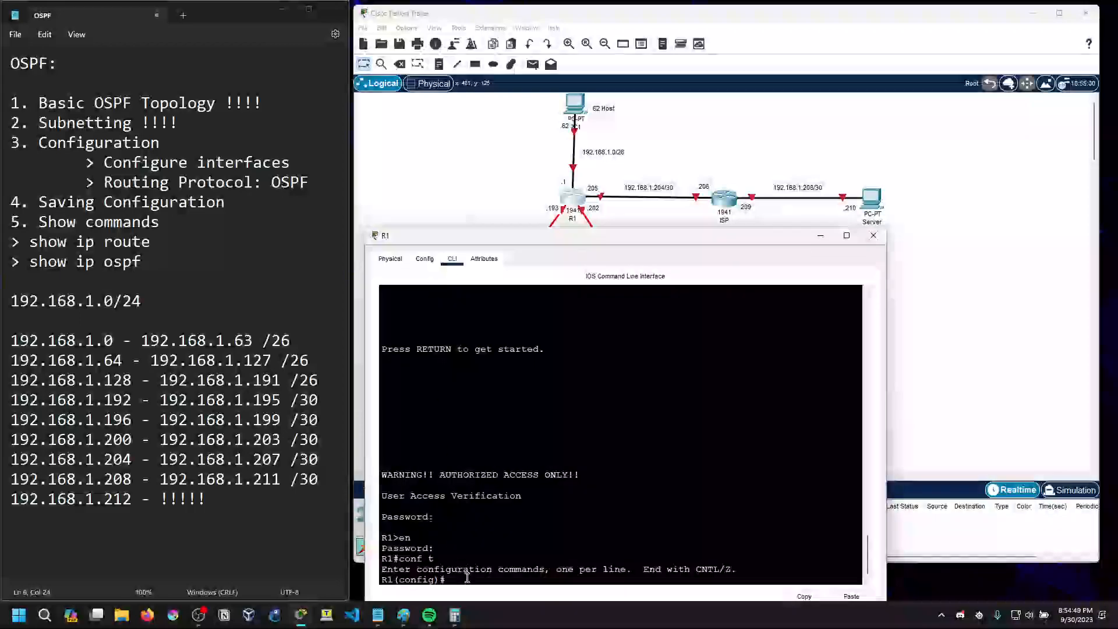
{"action": "key", "text": "Return"}
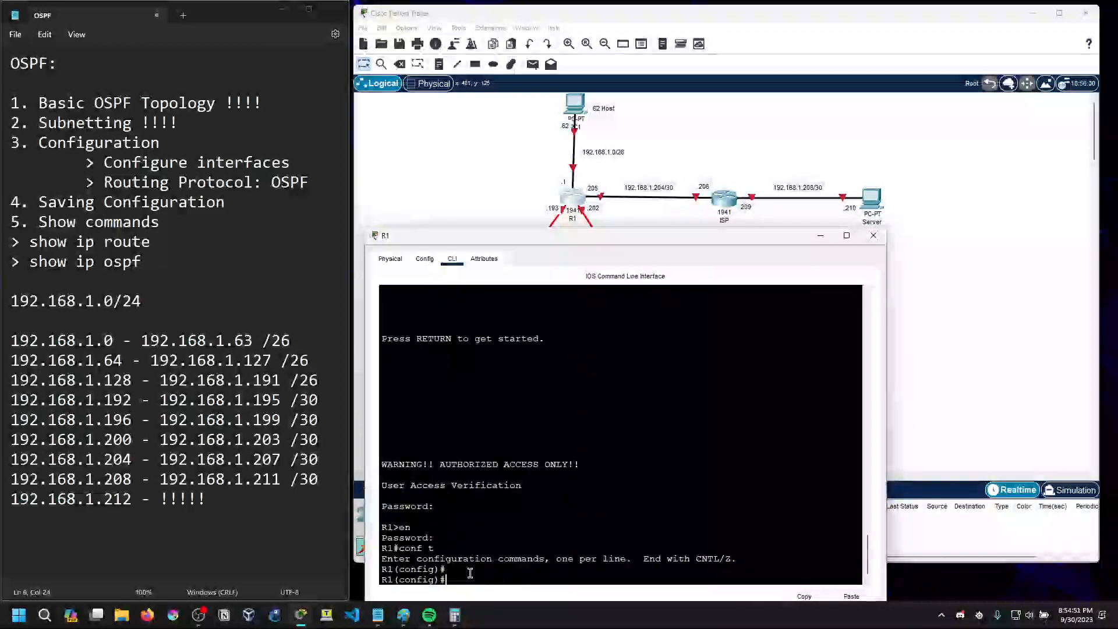
{"action": "type", "text": "int"}
{"action": "key", "text": "BackSpace"}
{"action": "key", "text": "BackSpace"}
{"action": "key", "text": "BackSpace"}
{"action": "key", "text": "BackSpace"}
{"action": "type", "text": "do sh ip interface brief"}
{"action": "key", "text": "Return"}
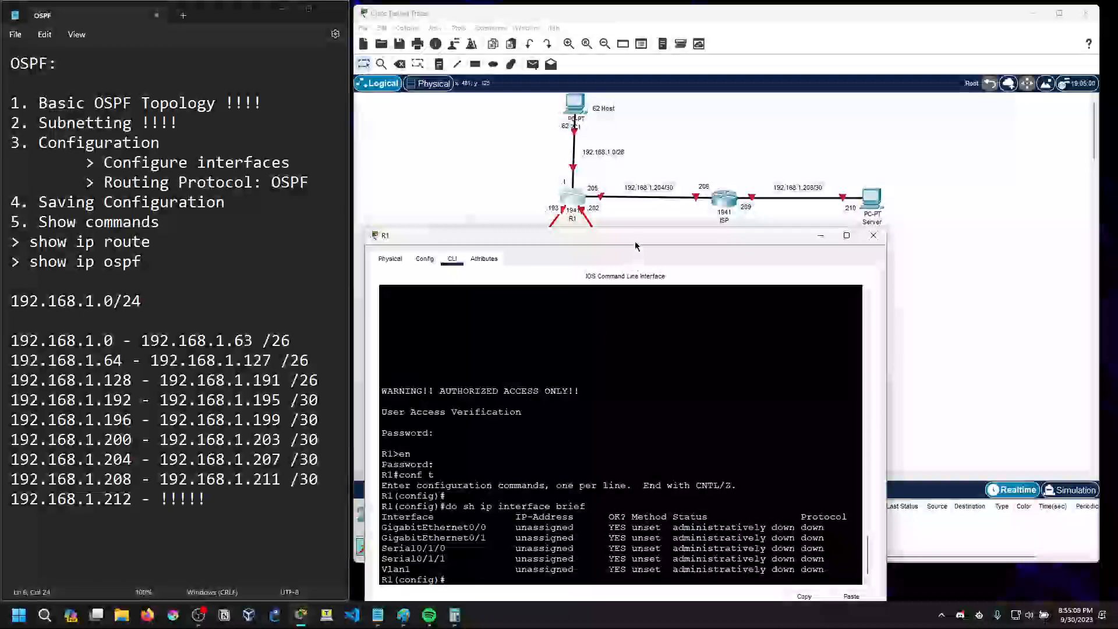
{"action": "left_click_drag", "start_coordinate": [636, 246], "coordinate": [634, 253]}
{"action": "left_click", "coordinate": [563, 212]}
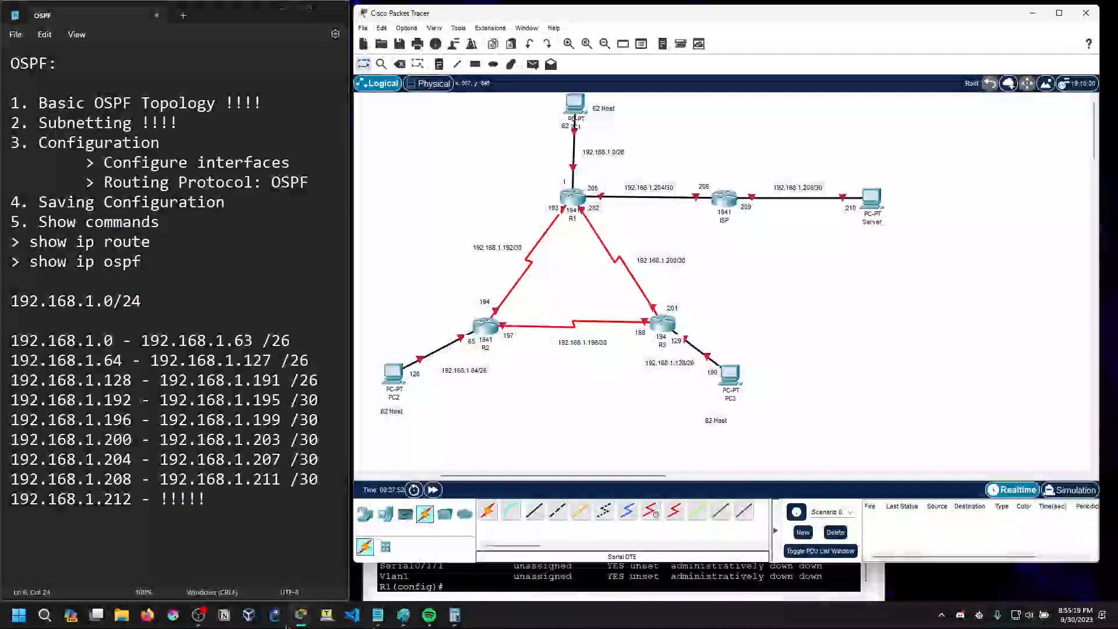
{"action": "left_click", "coordinate": [355, 557]}
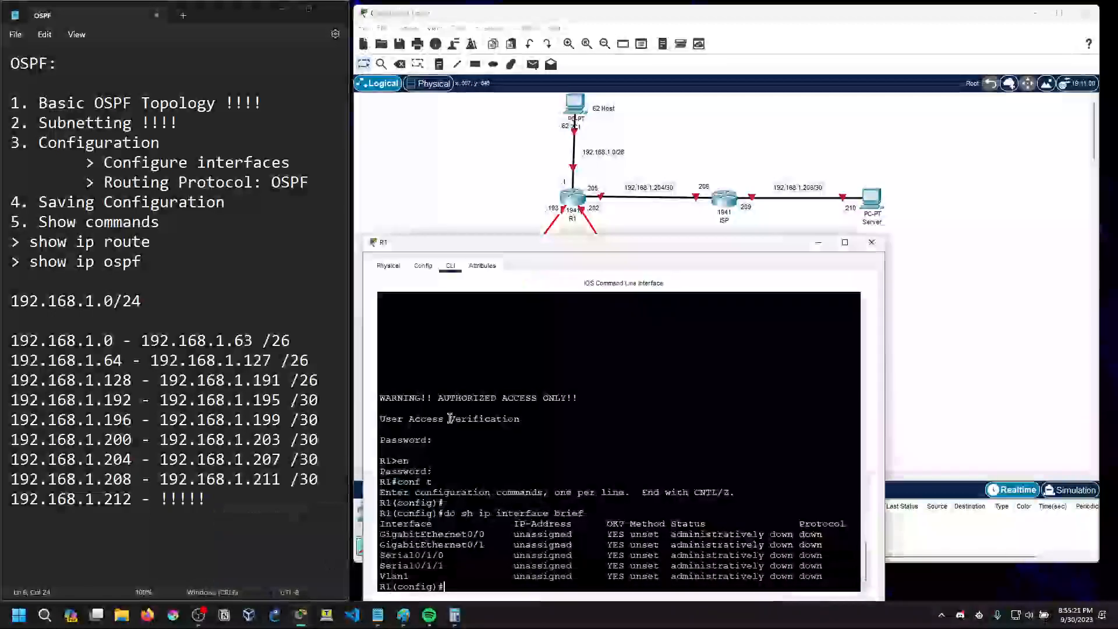
Assign IP address 192.168.1.193 with mask 255.255.255.252 to R1's Serial0/1/1 interface
{"action": "type", "text": "int "}
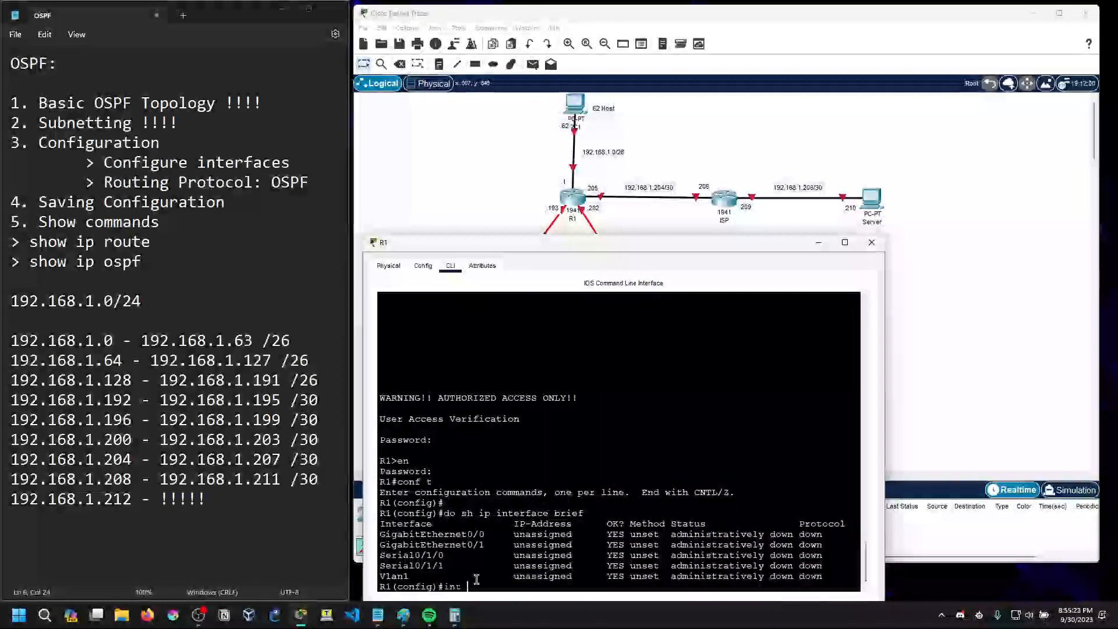
{"action": "type", "text": "s0/"}
{"action": "key", "text": "BackSpace"}
{"action": "type", "text": "/"}
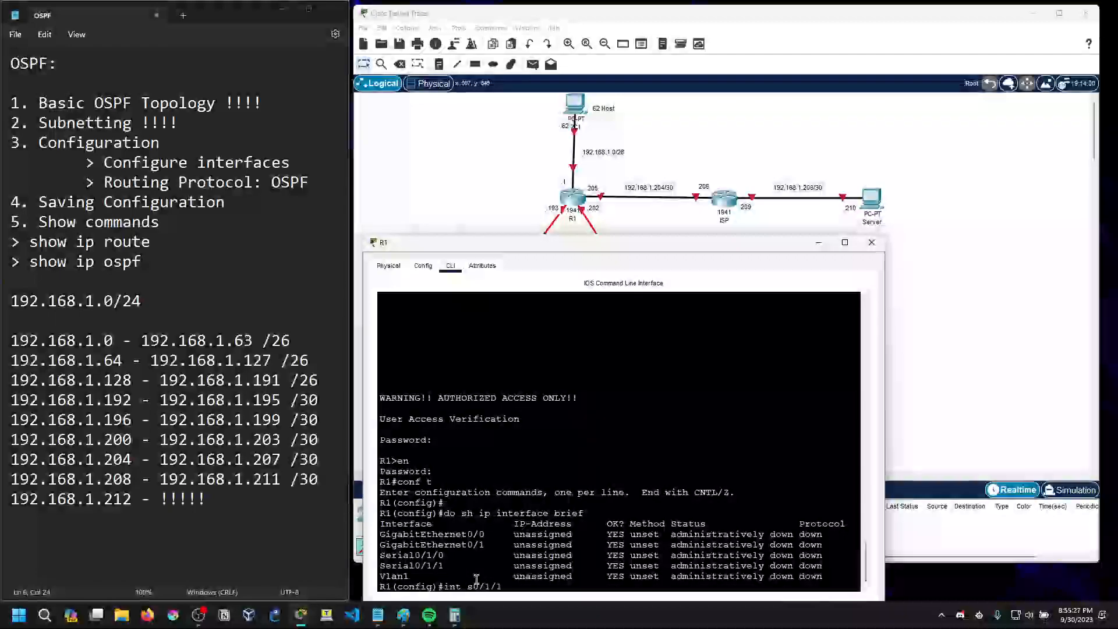
{"action": "type", "text": "1/1"}
{"action": "key", "text": "Return"}
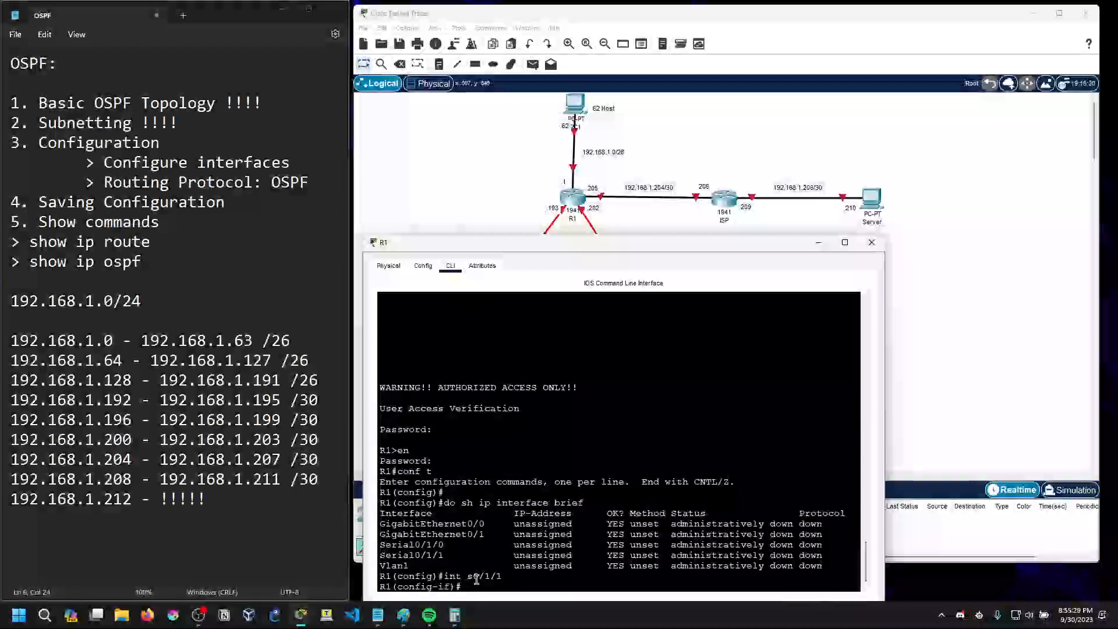
{"action": "type", "text": "ip add 192.168.1.193 255.255.255"}
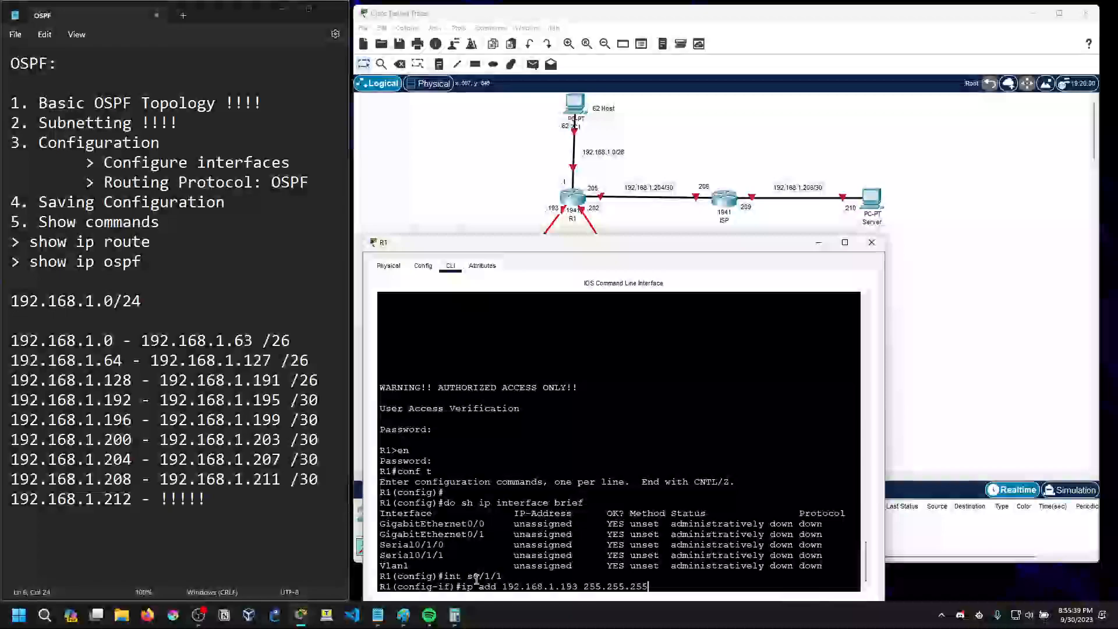
{"action": "left_click", "coordinate": [404, 615]}
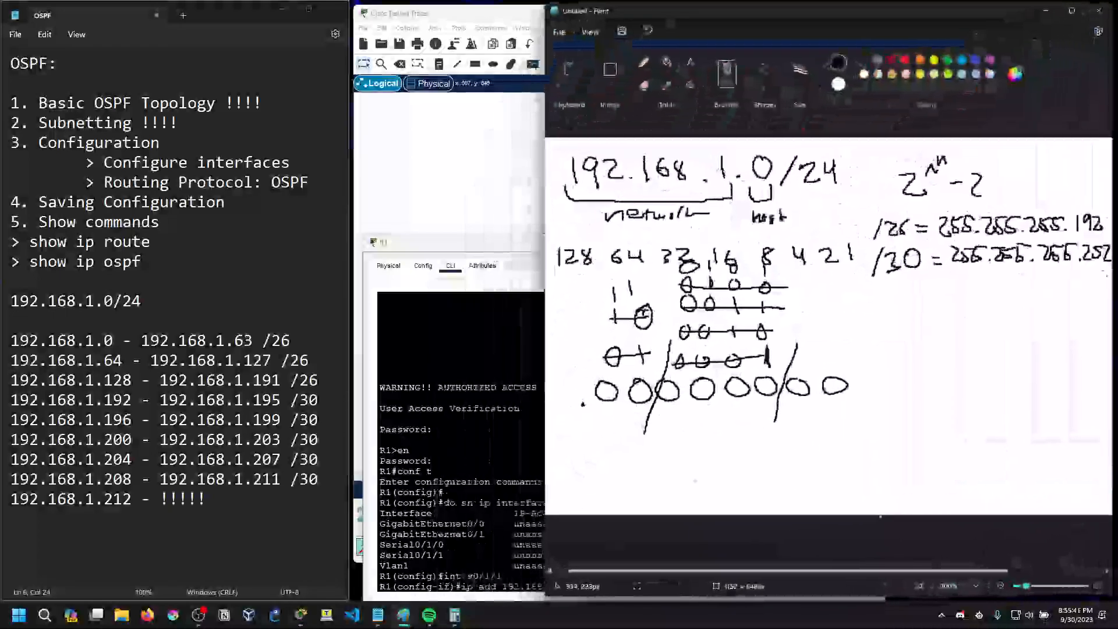
{"action": "key", "text": "alt+Tab"}
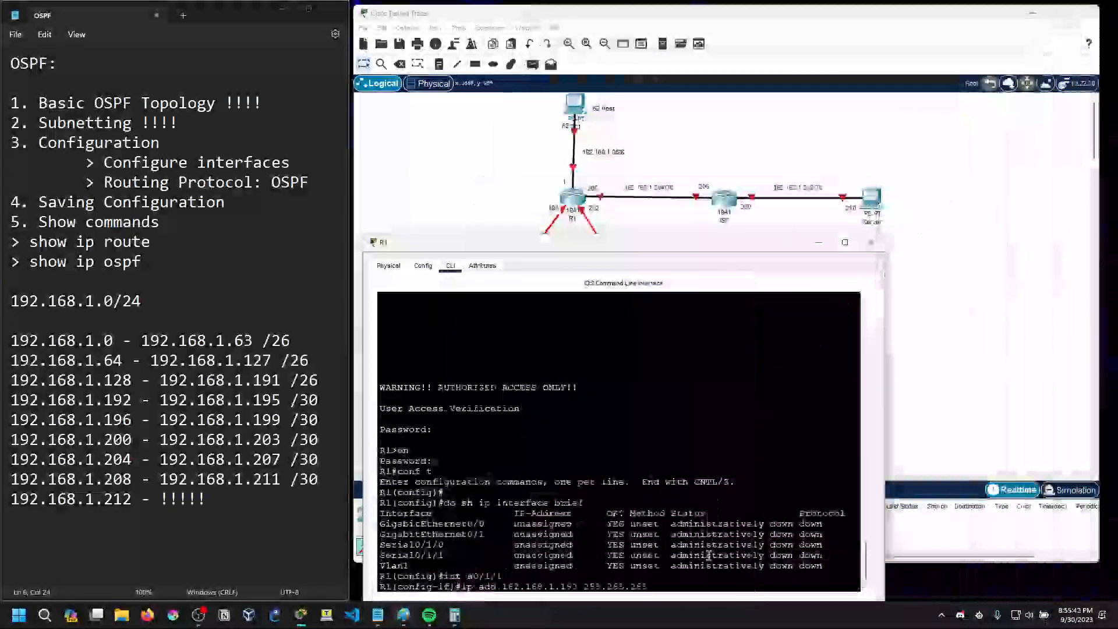
{"action": "type", "text": "/"}
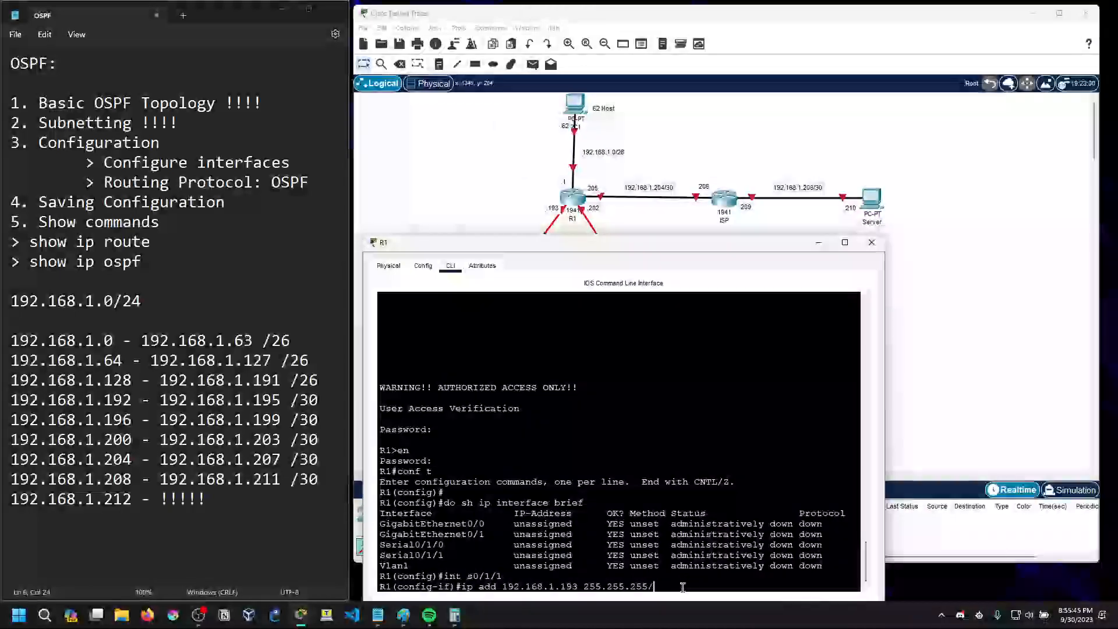
{"action": "key", "text": "BackSpace"}
{"action": "type", "text": ".252"}
{"action": "key", "text": "Return"}
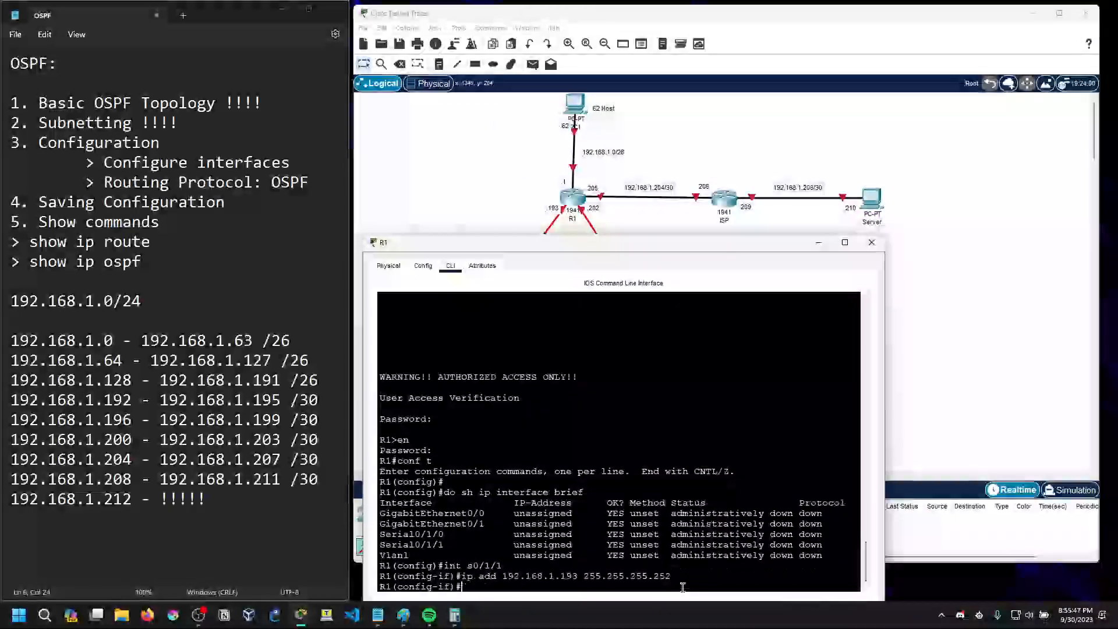
Enable R1's Serial0/1/1 interface with no shut and check its link state message
{"action": "type", "text": "no shut"}
{"action": "key", "text": "Return"}
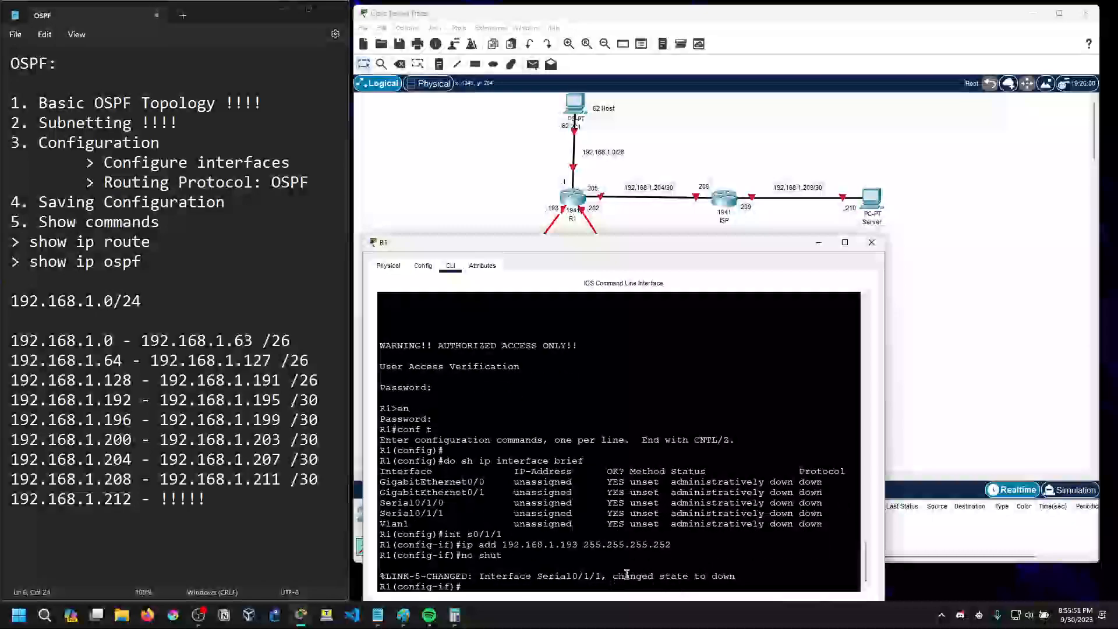
{"action": "left_click_drag", "start_coordinate": [626, 576], "coordinate": [736, 576]}
{"action": "left_click", "coordinate": [735, 575]}
Configure R1's Serial0/1/0 interface with IP address 192.168.1.202 and mask 255.255.255.252, and enable it with no shut
{"action": "left_click_drag", "start_coordinate": [644, 250], "coordinate": [591, 177]}
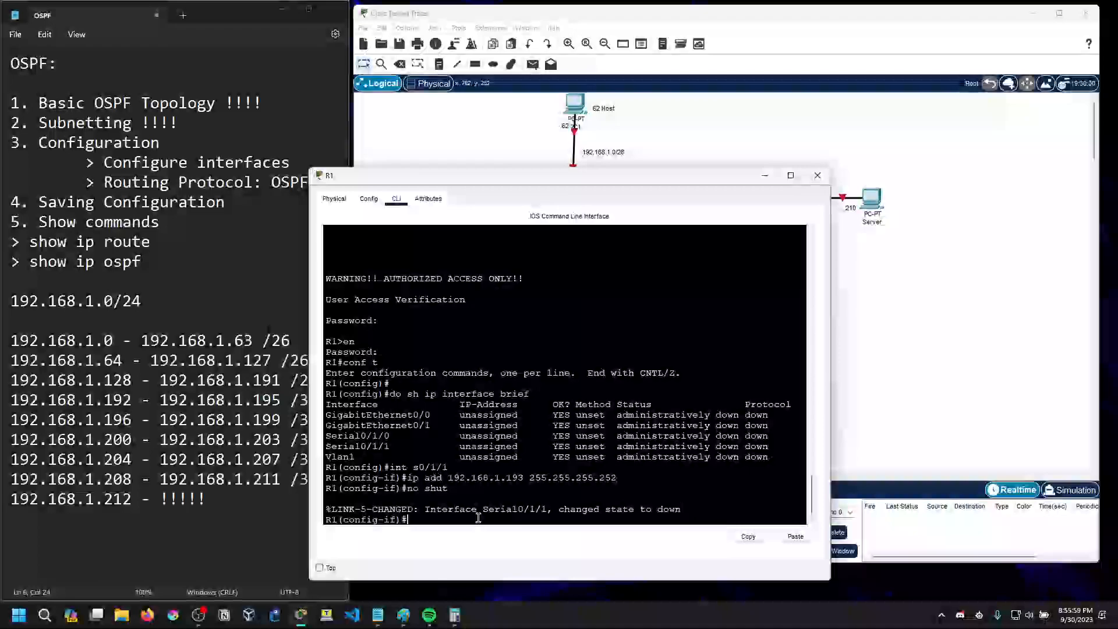
{"action": "type", "text": "int s0/1/0"}
{"action": "key", "text": "Return"}
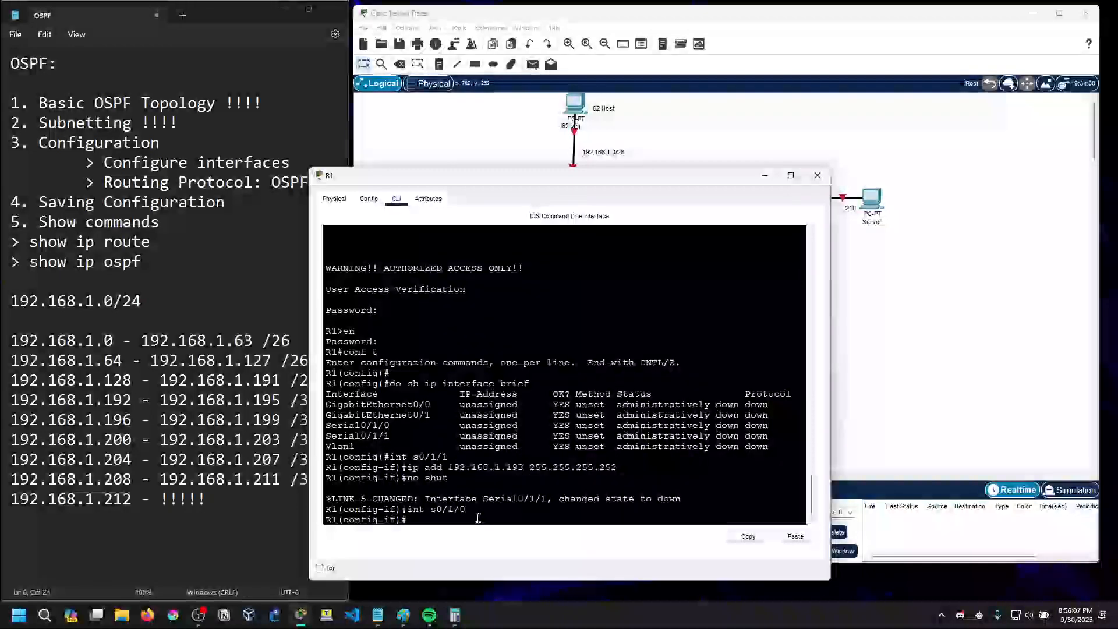
{"action": "left_click_drag", "start_coordinate": [524, 179], "coordinate": [576, 244]}
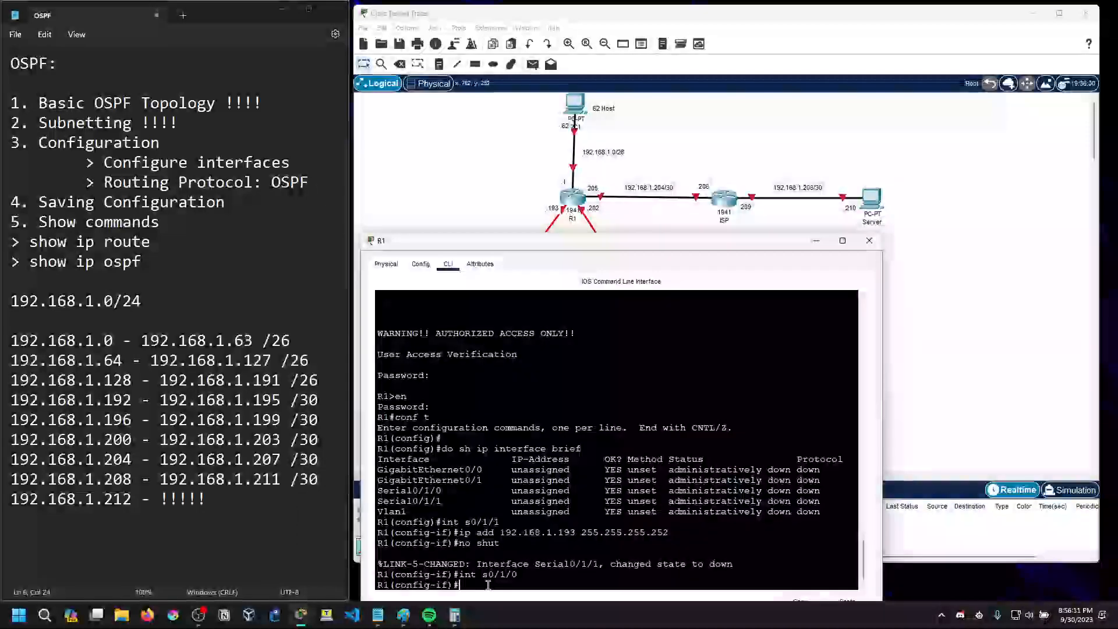
{"action": "type", "text": "192.1"}
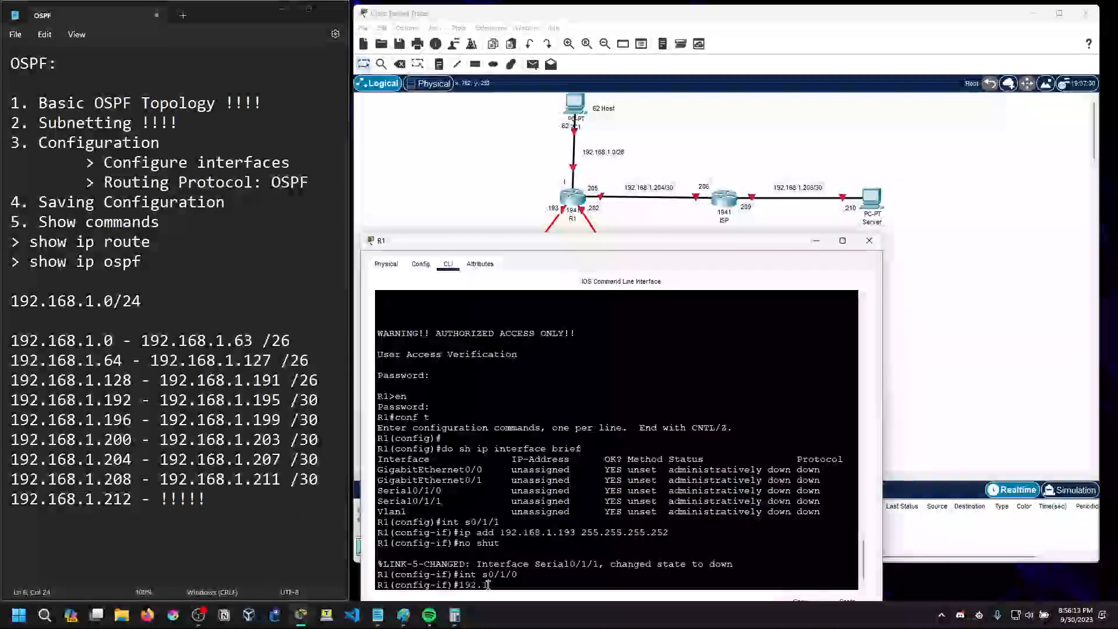
{"action": "key", "text": "BackSpace"}
{"action": "key", "text": "BackSpace"}
{"action": "key", "text": "BackSpace"}
{"action": "key", "text": "BackSpace"}
{"action": "key", "text": "BackSpace"}
{"action": "type", "text": "ip add 192.168.1.202 255.255.255.252"}
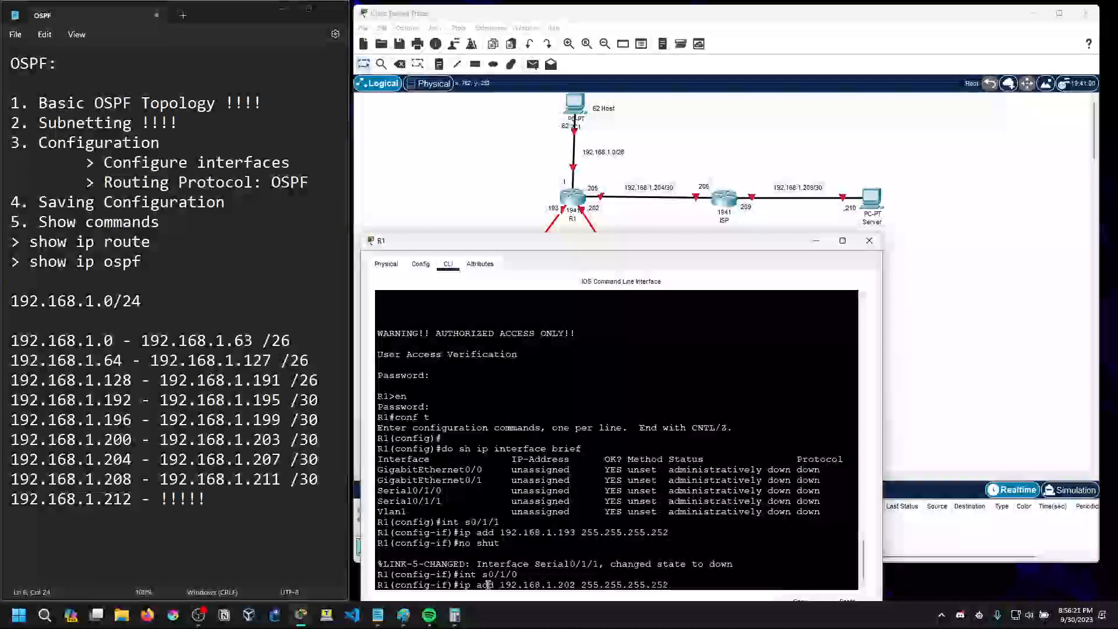
{"action": "key", "text": "Return"}
{"action": "type", "text": "no shut"}
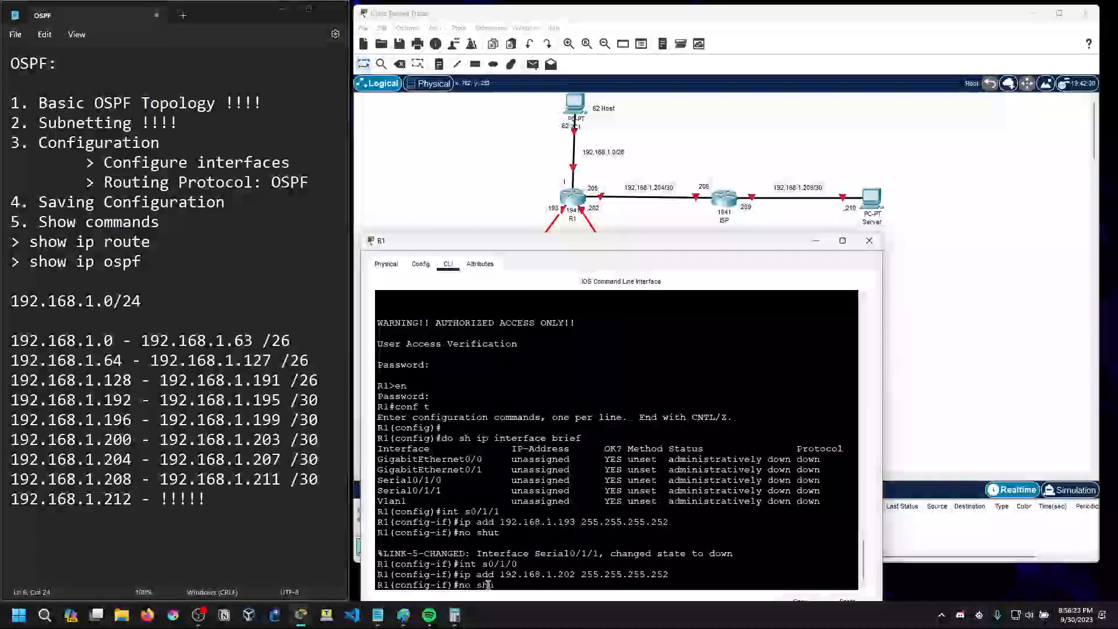
{"action": "key", "text": "Return"}
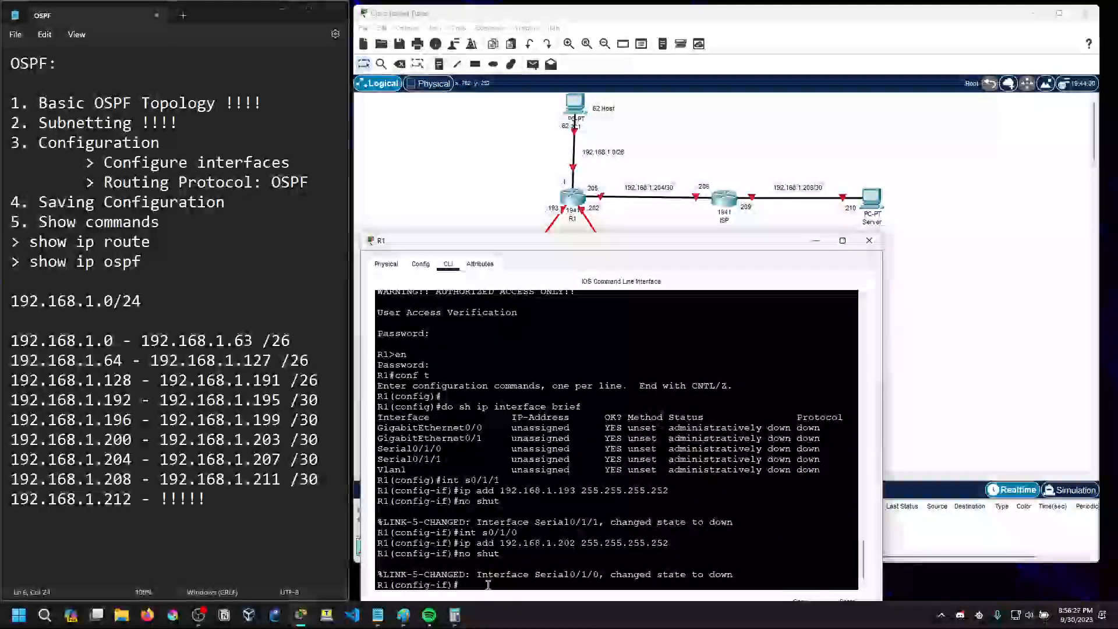
Assign IP address 192.168.1.1 with mask 255.255.255.192 to R1's GigabitEthernet0/0 interface
{"action": "type", "text": "int g0/0"}
{"action": "key", "text": "Return"}
{"action": "type", "text": "ip add 192.1658"}
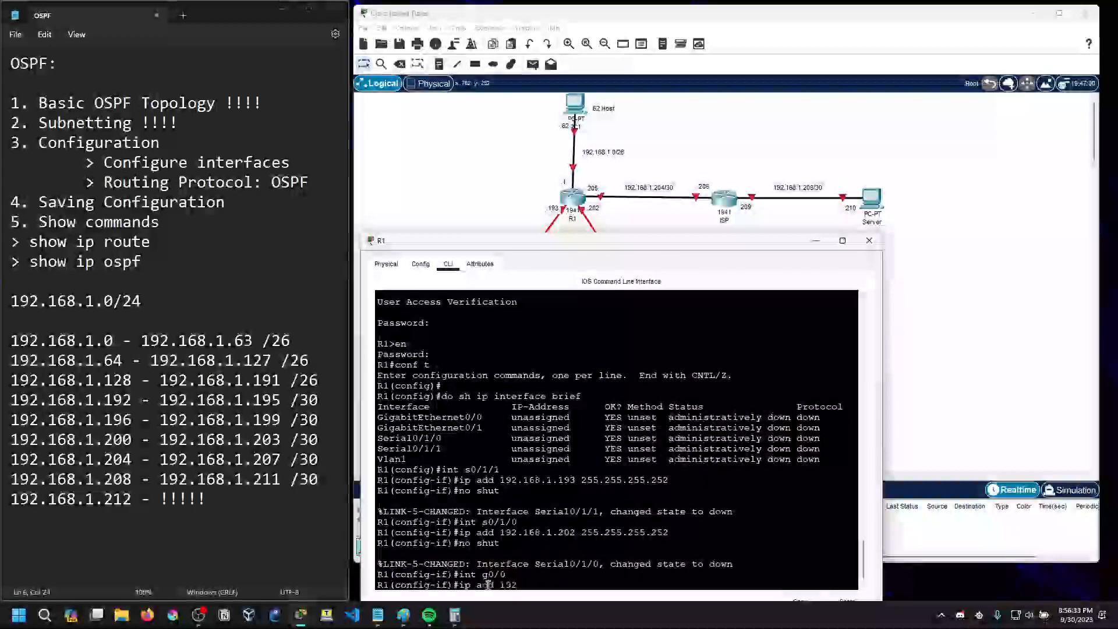
{"action": "key", "text": "BackSpace"}
{"action": "key", "text": "BackSpace"}
{"action": "type", "text": "8.1."}
{"action": "key", "text": "BackSpace"}
{"action": "type", "text": "255.255.255."}
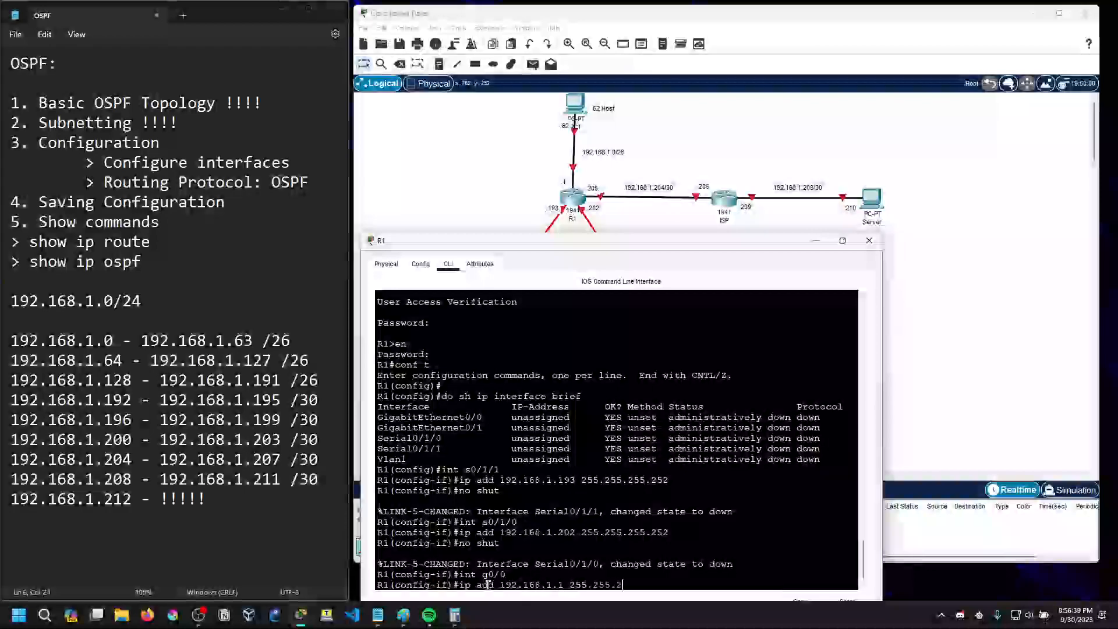
{"action": "key", "text": "BackSpace"}
{"action": "type", "text": "192"}
{"action": "key", "text": "Return"}
Enable R1's GigabitEthernet0/0 interface with no shut and return to a clean prompt
{"action": "type", "text": "no shut"}
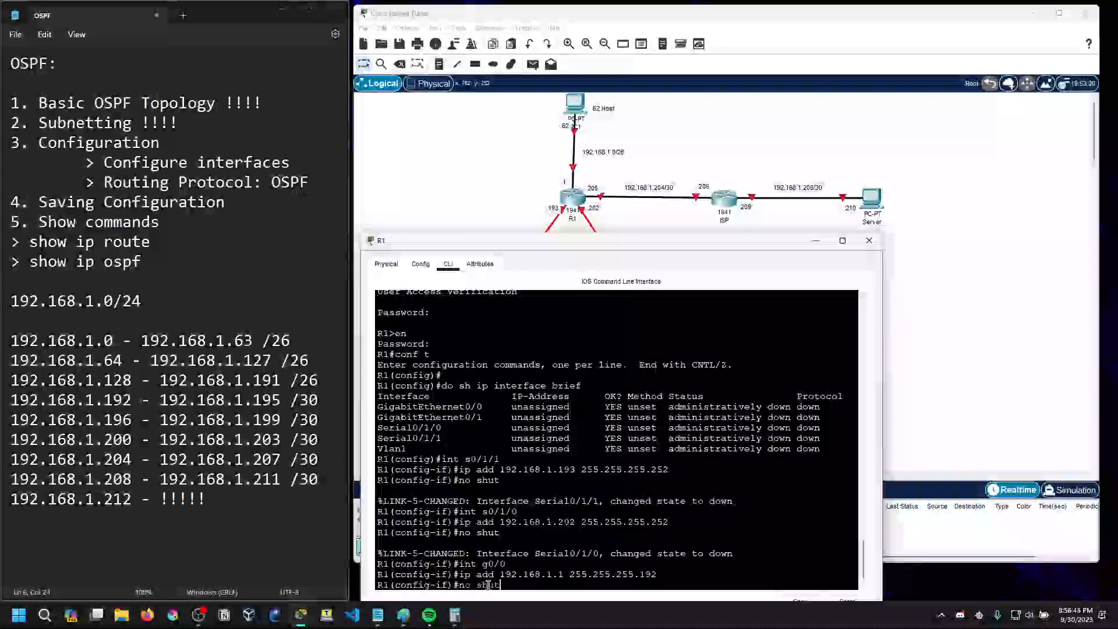
{"action": "key", "text": "Return"}
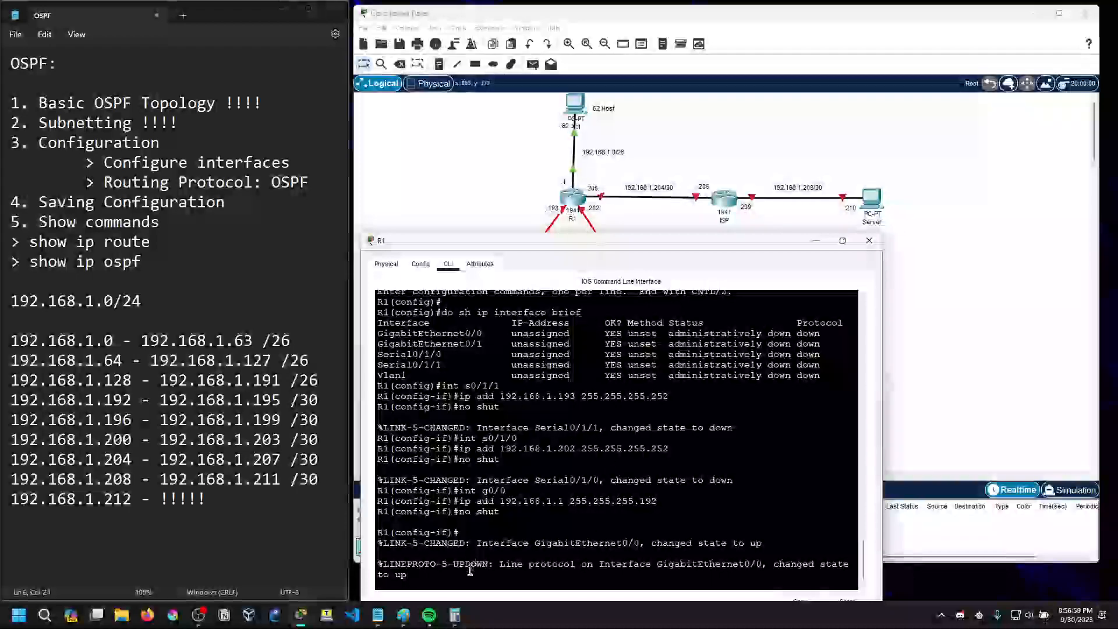
{"action": "key", "text": "Return"}
{"action": "key", "text": "Return"}
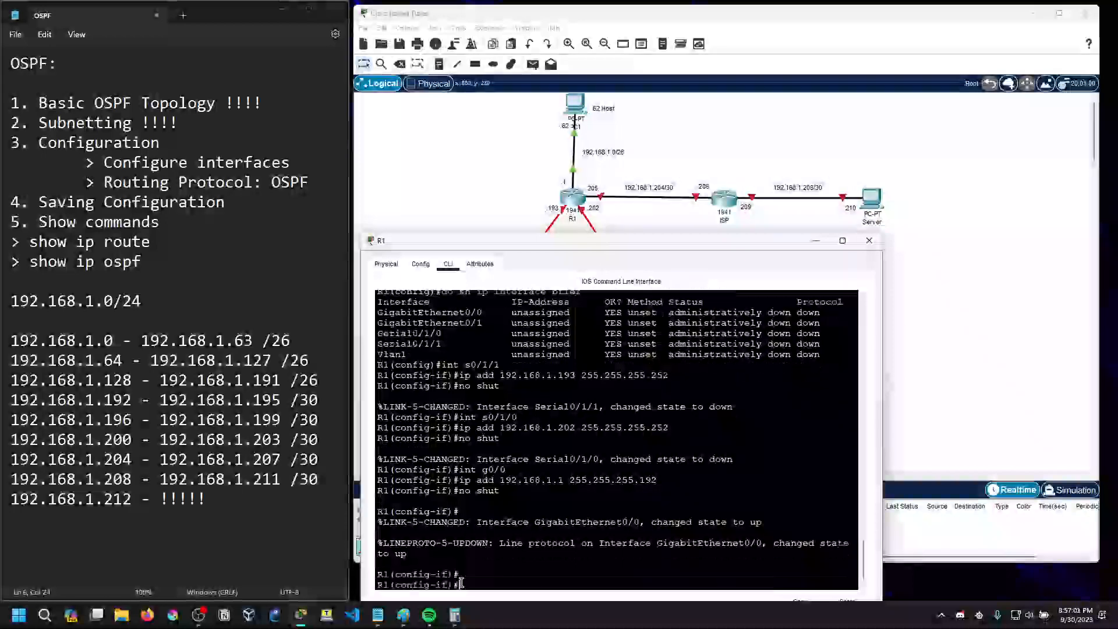
{"action": "type", "text": "int"}
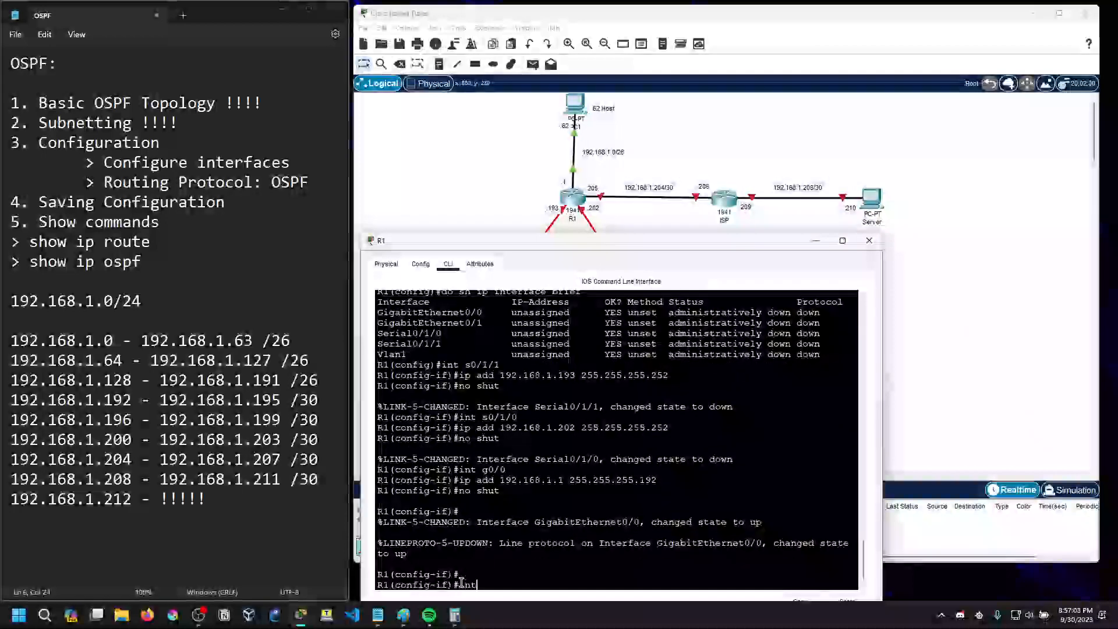
{"action": "type", "text": "erface"}
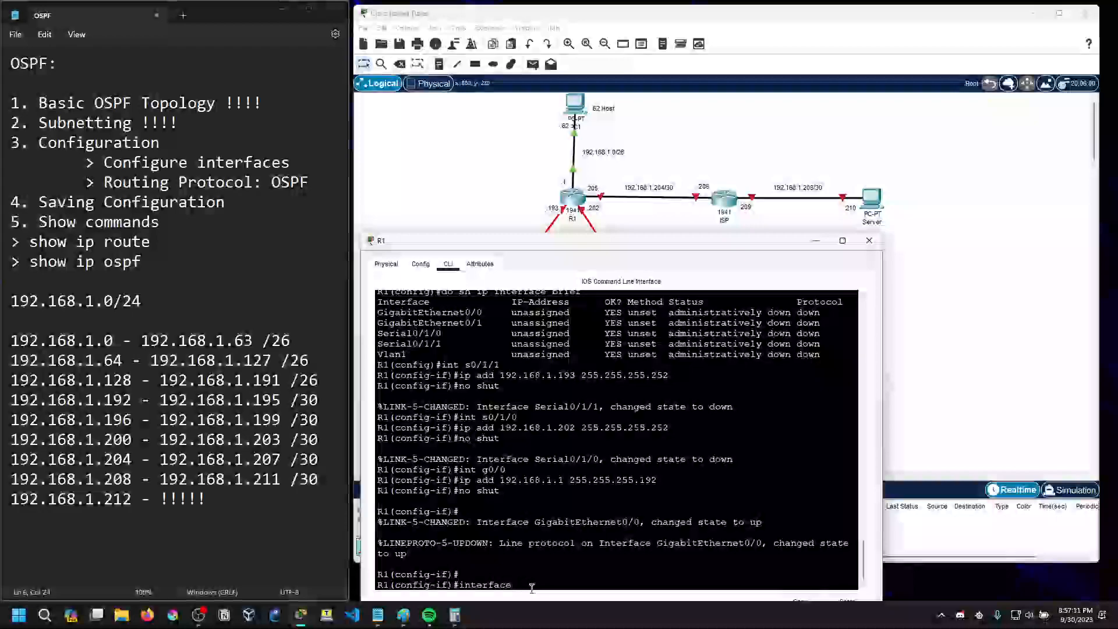
{"action": "type", "text": "g"}
{"action": "key", "text": "Tab"}
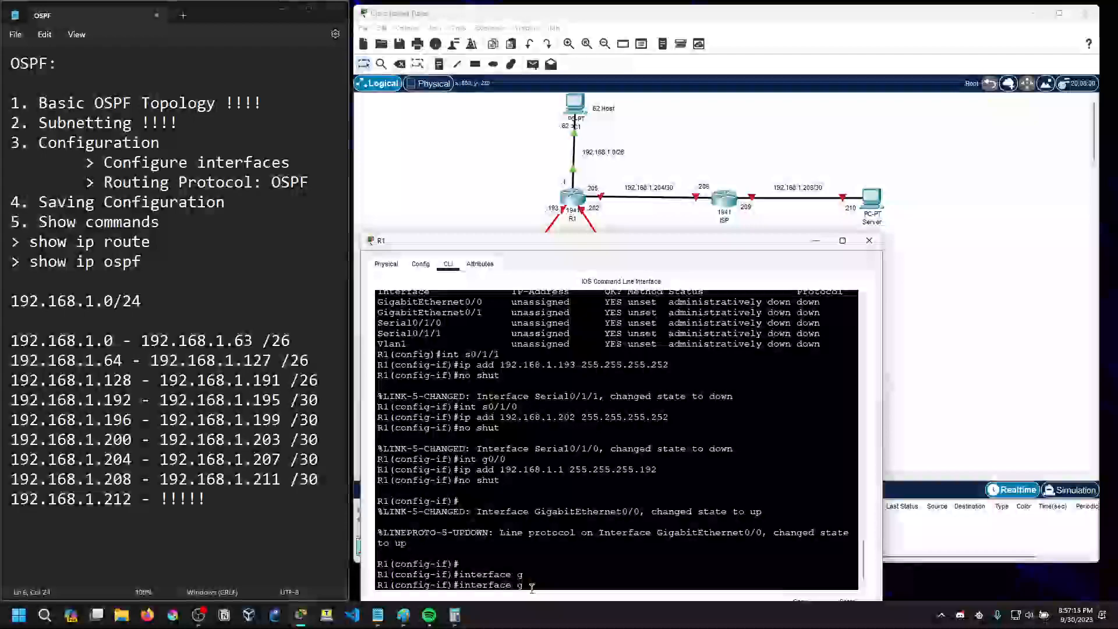
{"action": "type", "text": "i"}
{"action": "key", "text": "Tab"}
{"action": "key", "text": "BackSpace"}
{"action": "key", "text": "BackSpace"}
{"action": "key", "text": "BackSpace"}
{"action": "key", "text": "BackSpace"}
{"action": "key", "text": "BackSpace"}
{"action": "key", "text": "BackSpace"}
{"action": "key", "text": "BackSpace"}
{"action": "key", "text": "BackSpace"}
{"action": "key", "text": "BackSpace"}
{"action": "key", "text": "BackSpace"}
{"action": "key", "text": "BackSpace"}
{"action": "key", "text": "BackSpace"}
{"action": "type", "text": "interfaec"}
{"action": "key", "text": "BackSpace"}
{"action": "key", "text": "BackSpace"}
{"action": "type", "text": "ce"}
{"action": "key", "text": "BackSpace"}
{"action": "key", "text": "BackSpace"}
{"action": "key", "text": "BackSpace"}
{"action": "key", "text": "BackSpace"}
{"action": "key", "text": "BackSpace"}
{"action": "key", "text": "BackSpace"}
{"action": "key", "text": "BackSpace"}
{"action": "key", "text": "BackSpace"}
{"action": "key", "text": "BackSpace"}
Exit to R1's global configuration mode and enter interface configuration for gigabitEthernet 0/1
{"action": "type", "text": "exit"}
{"action": "key", "text": "Return"}
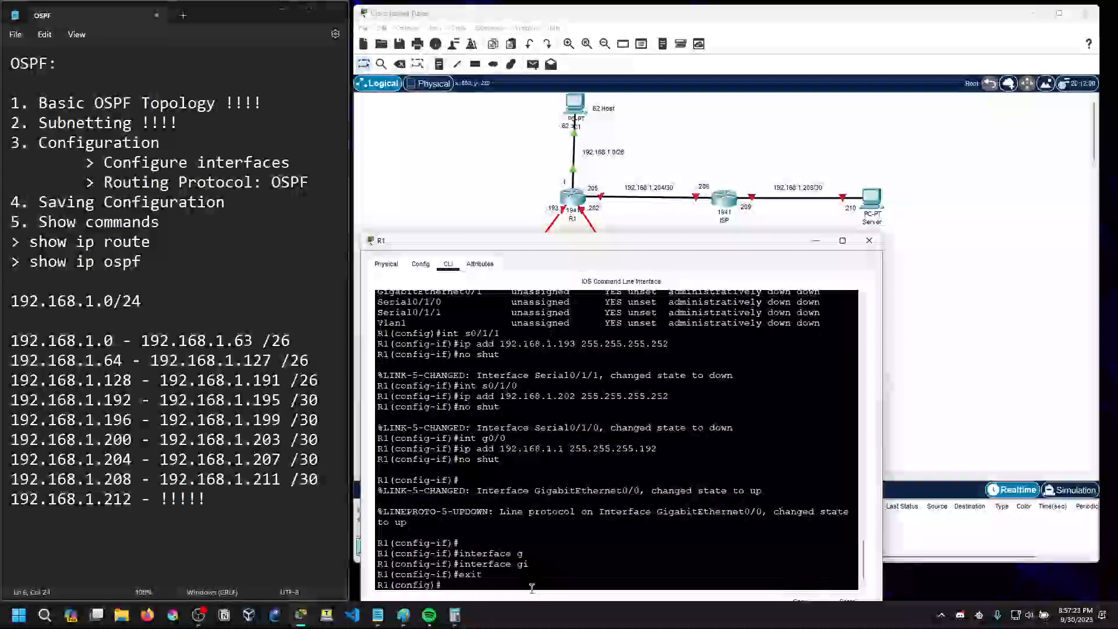
{"action": "type", "text": "in"}
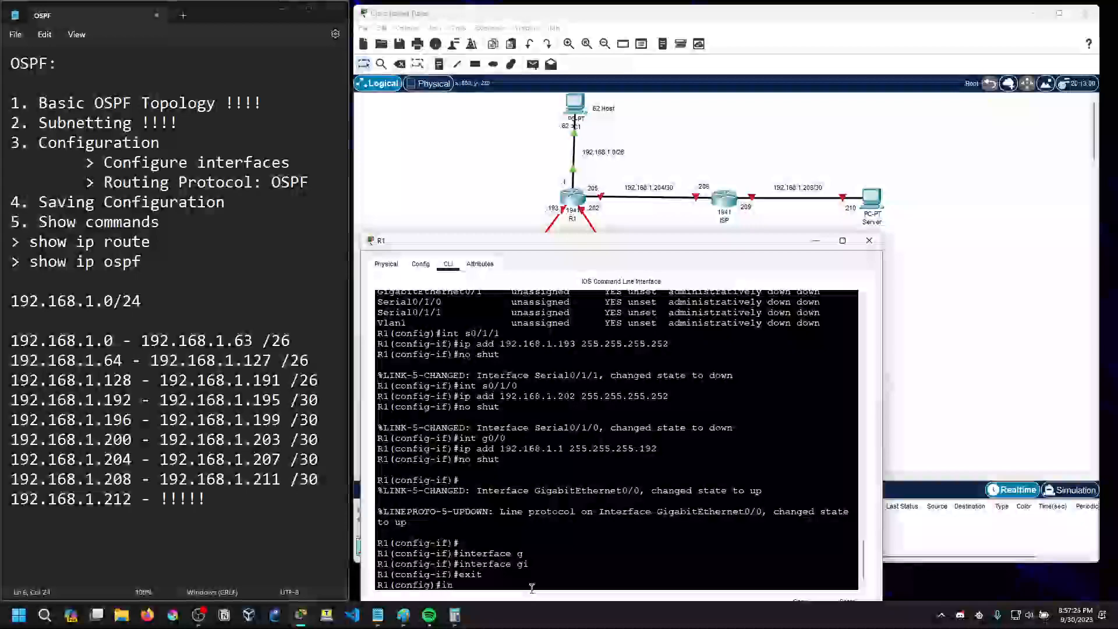
{"action": "key", "text": "Tab"}
{"action": "type", "text": "g"}
{"action": "key", "text": "Tab"}
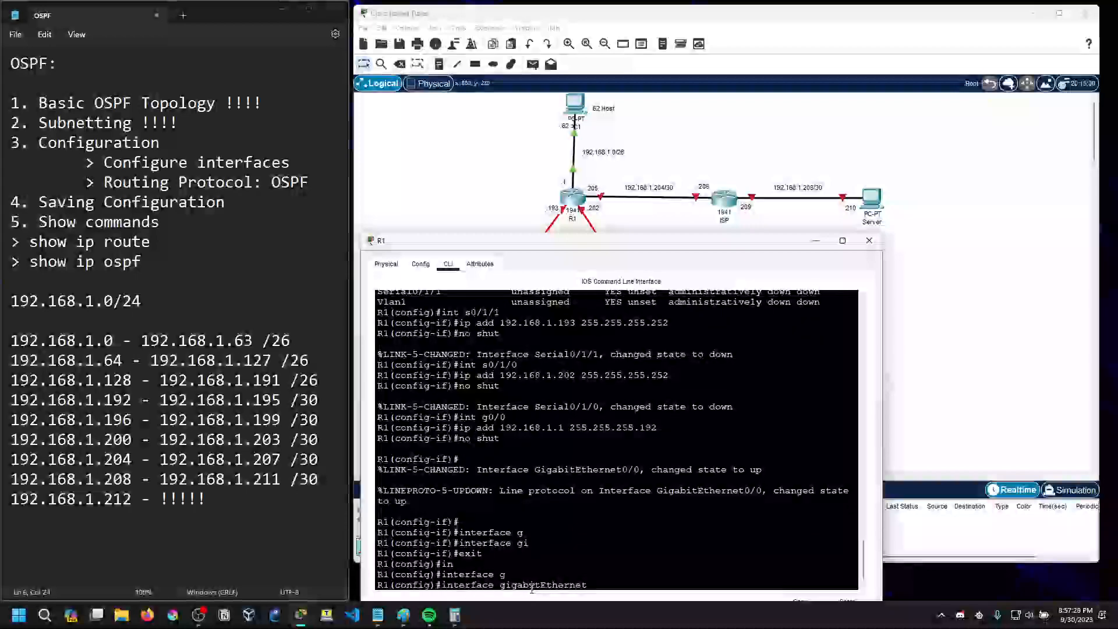
{"action": "type", "text": "0/1"}
{"action": "key", "text": "Return"}
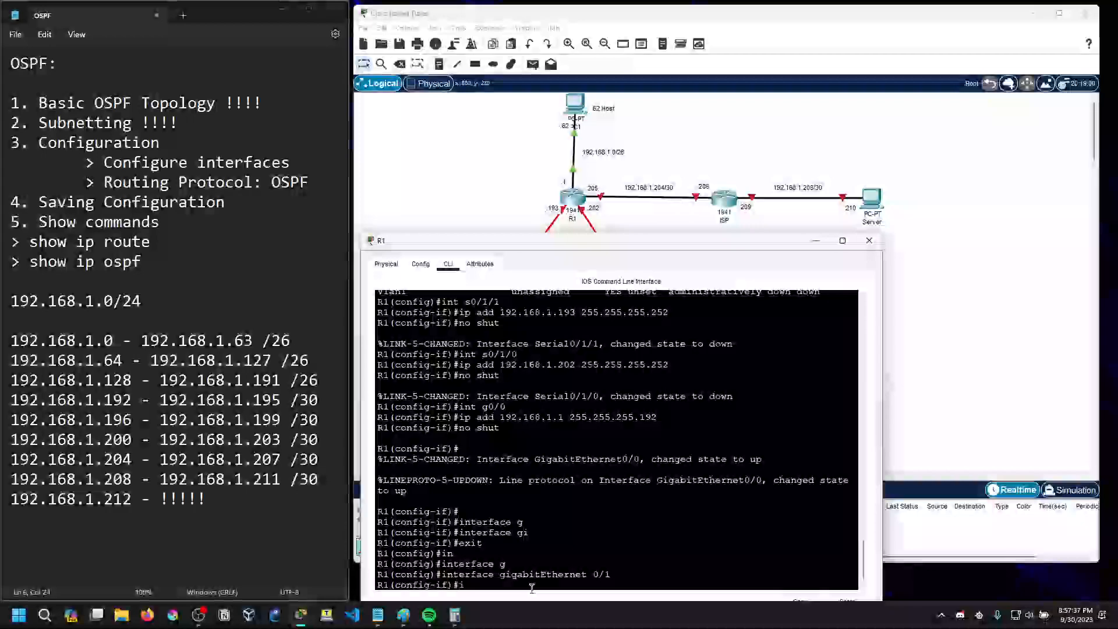
Assign IP address 192.168.1.205 with mask 255.255.255.252 to GigabitEthernet0/1 and enable it with no shut
{"action": "type", "text": "p"}
{"action": "key", "text": "Tab"}
{"action": "type", "text": "ad"}
{"action": "key", "text": "Tab"}
{"action": "key", "text": "super"}
{"action": "left_click", "coordinate": [532, 588]}
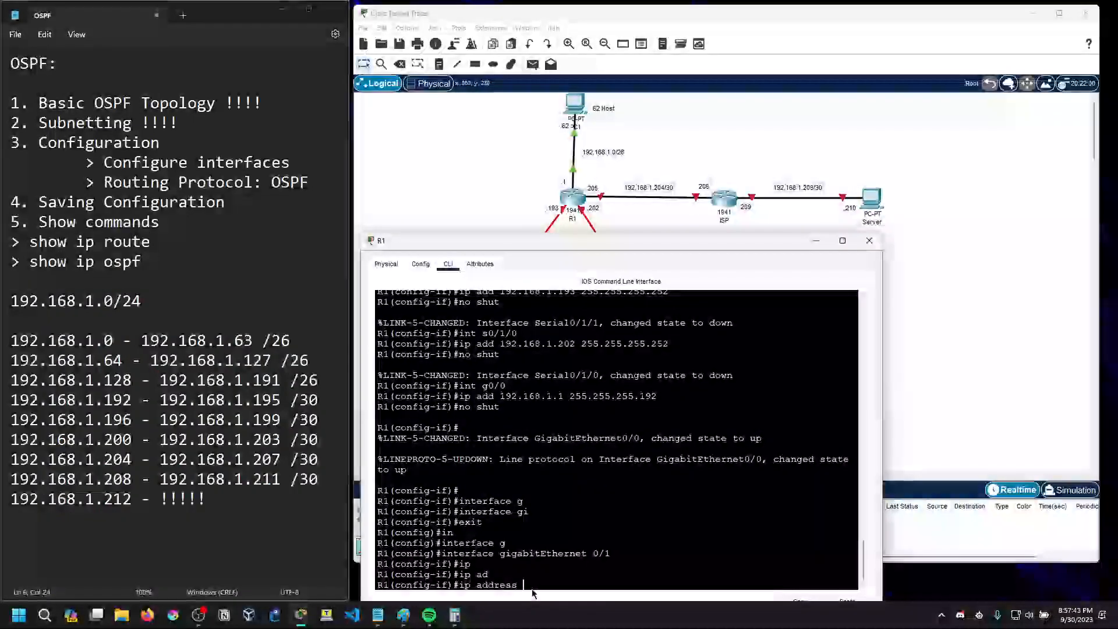
{"action": "type", "text": "192.168."}
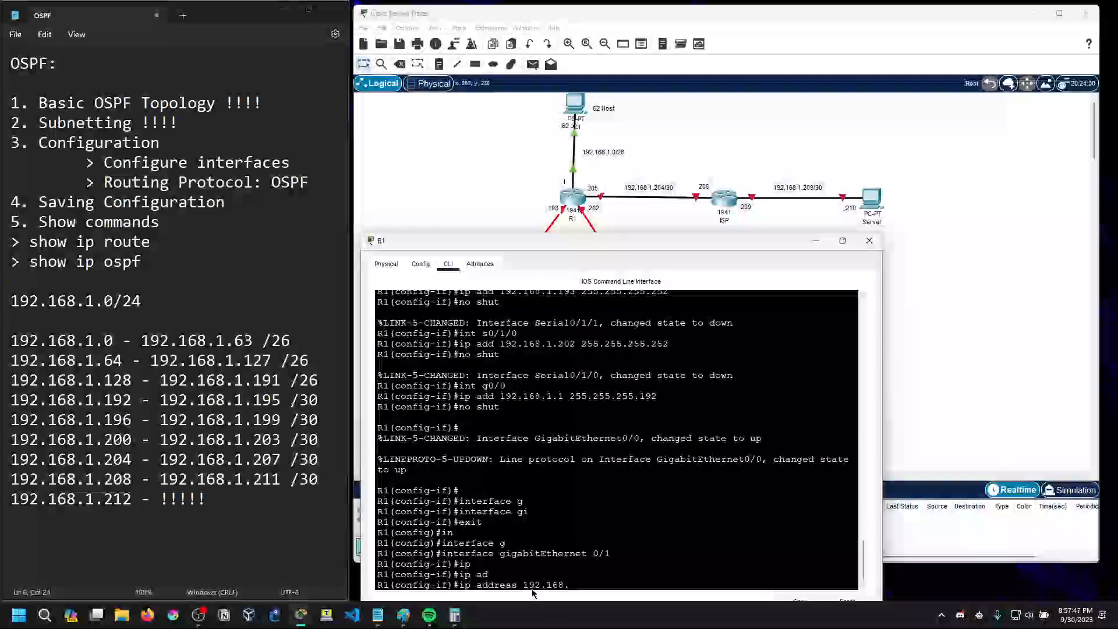
{"action": "type", "text": "1"}
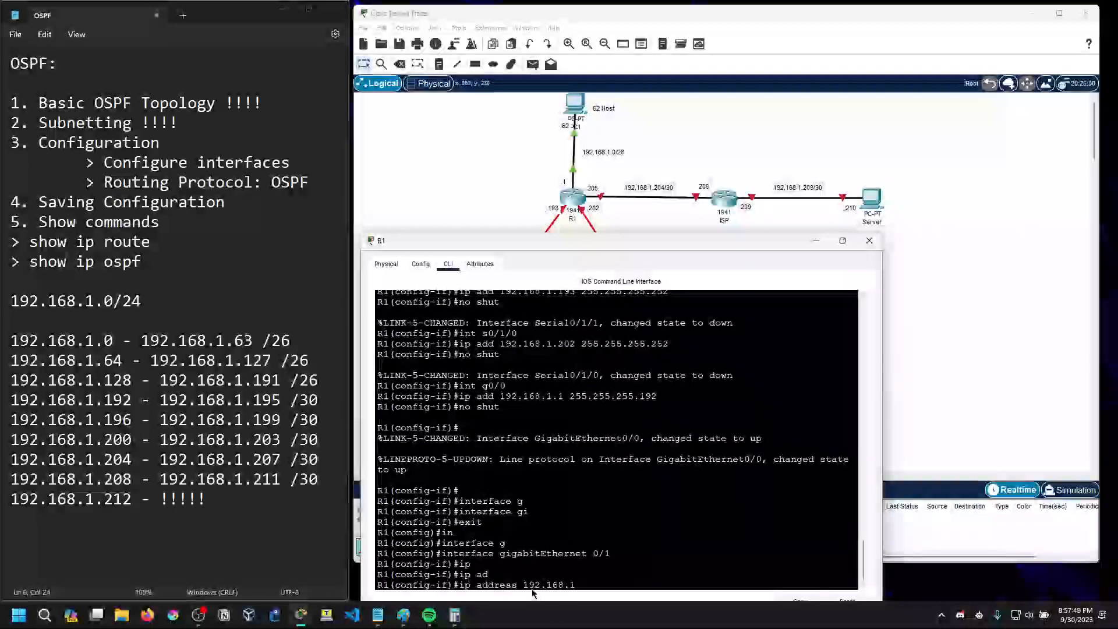
{"action": "type", "text": ".205 255."}
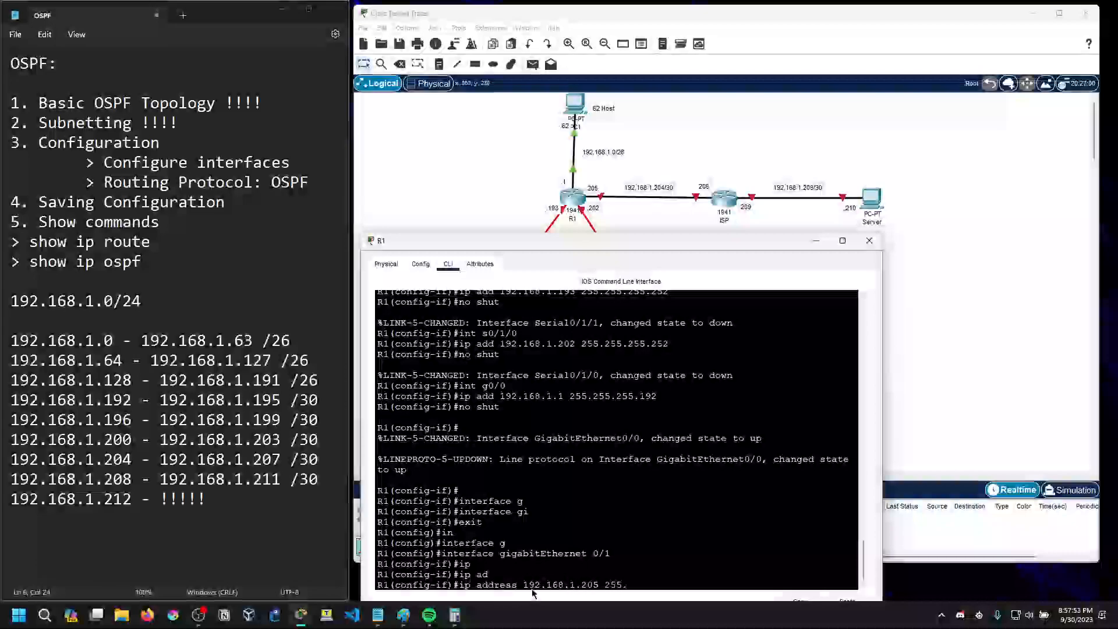
{"action": "type", "text": "255.255.252"}
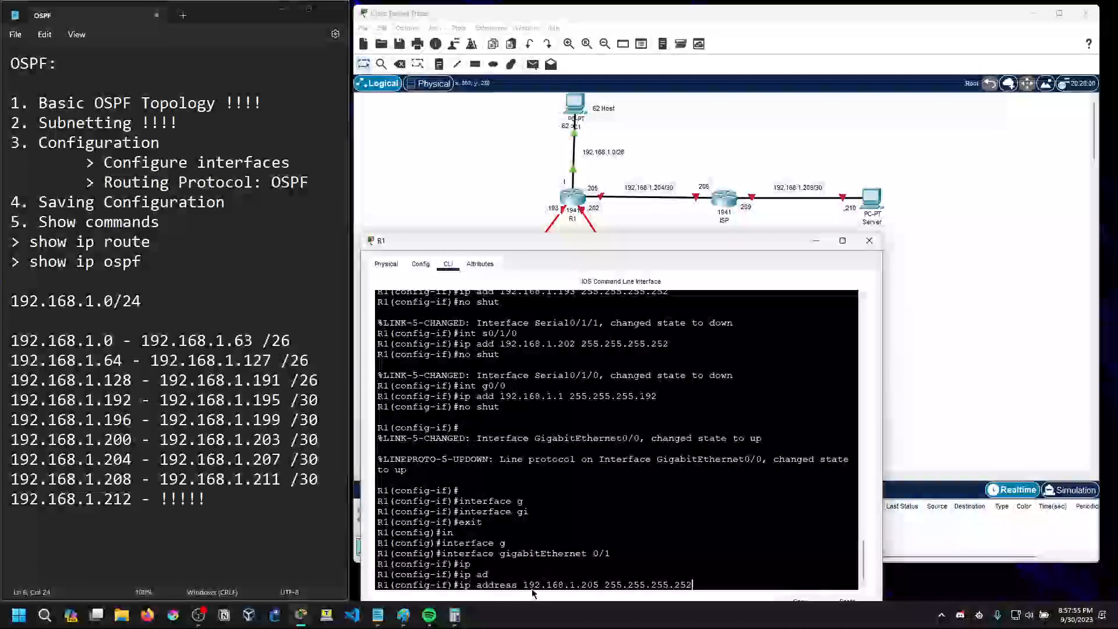
{"action": "key", "text": "Return"}
{"action": "type", "text": "no shut"}
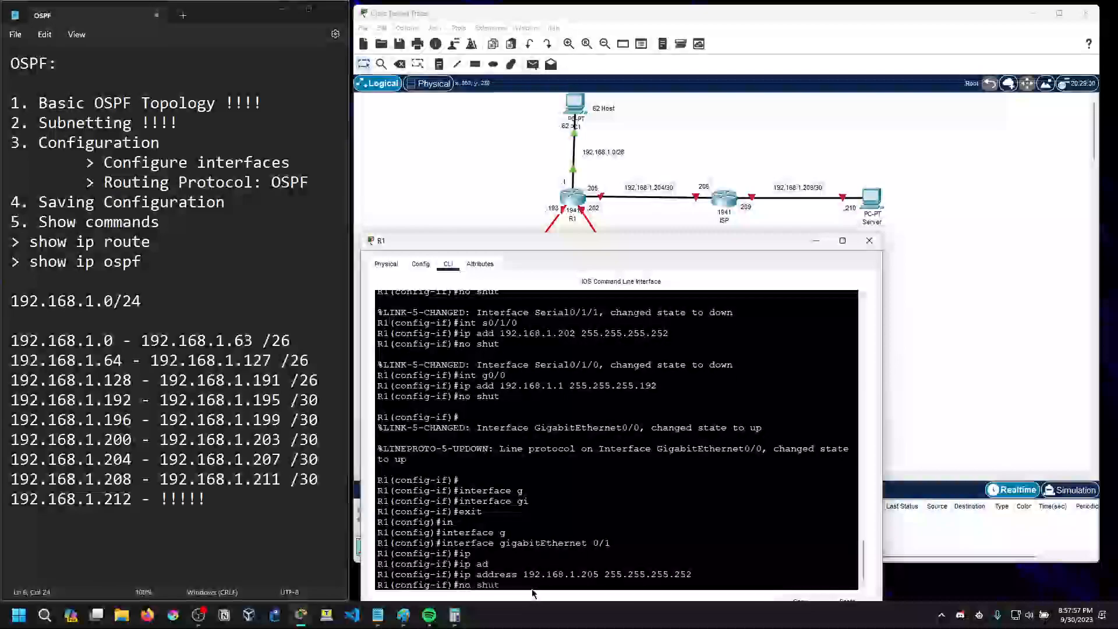
{"action": "key", "text": "Return"}
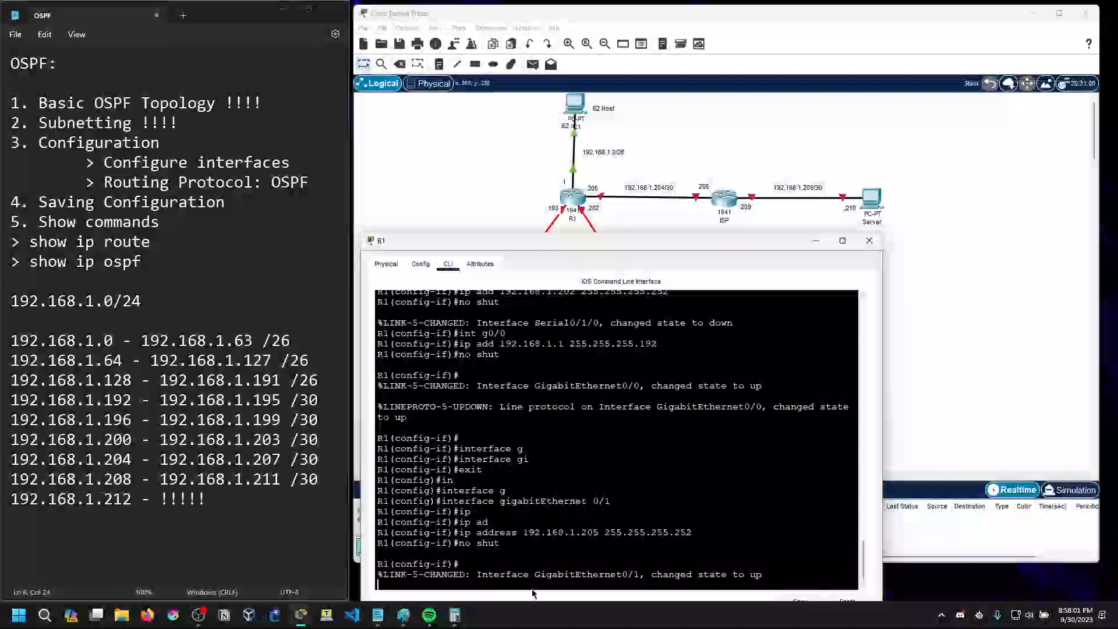
Leave R1's configuration mode and show the brief IP summary of its interfaces
{"action": "key", "text": "Return"}
{"action": "key", "text": "Return"}
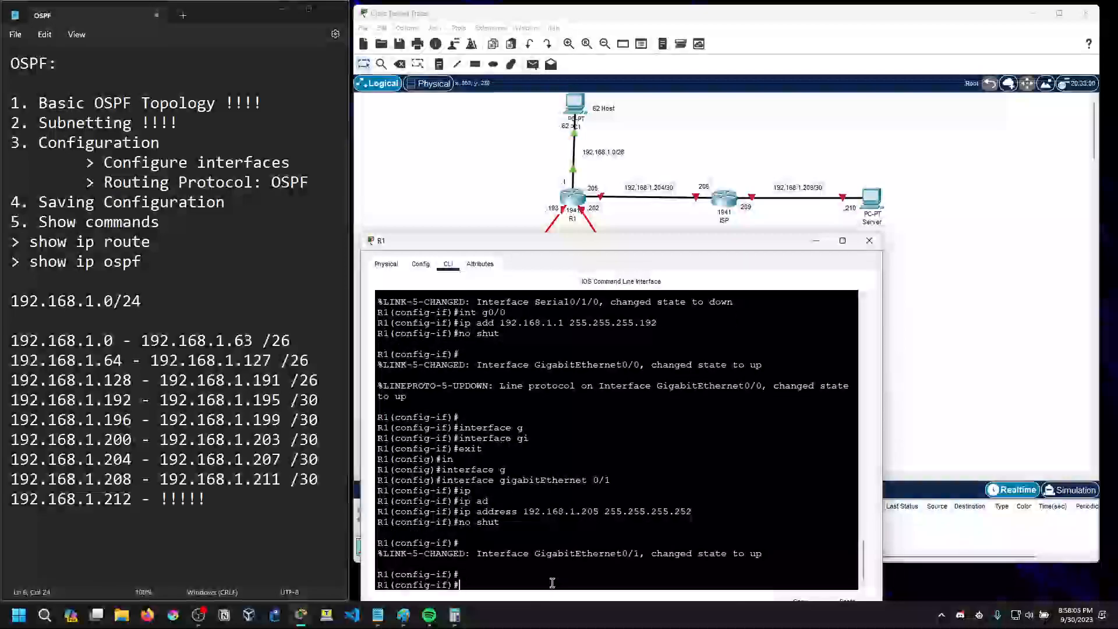
{"action": "key", "text": "ctrl+z"}
{"action": "key", "text": "Return"}
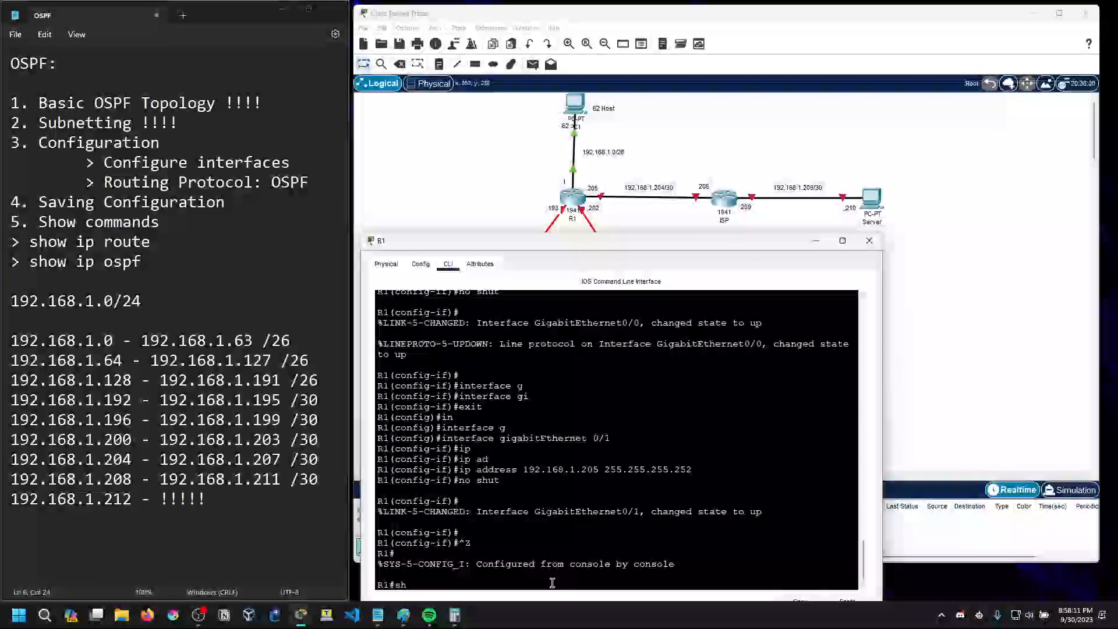
{"action": "type", "text": "sh ip int"}
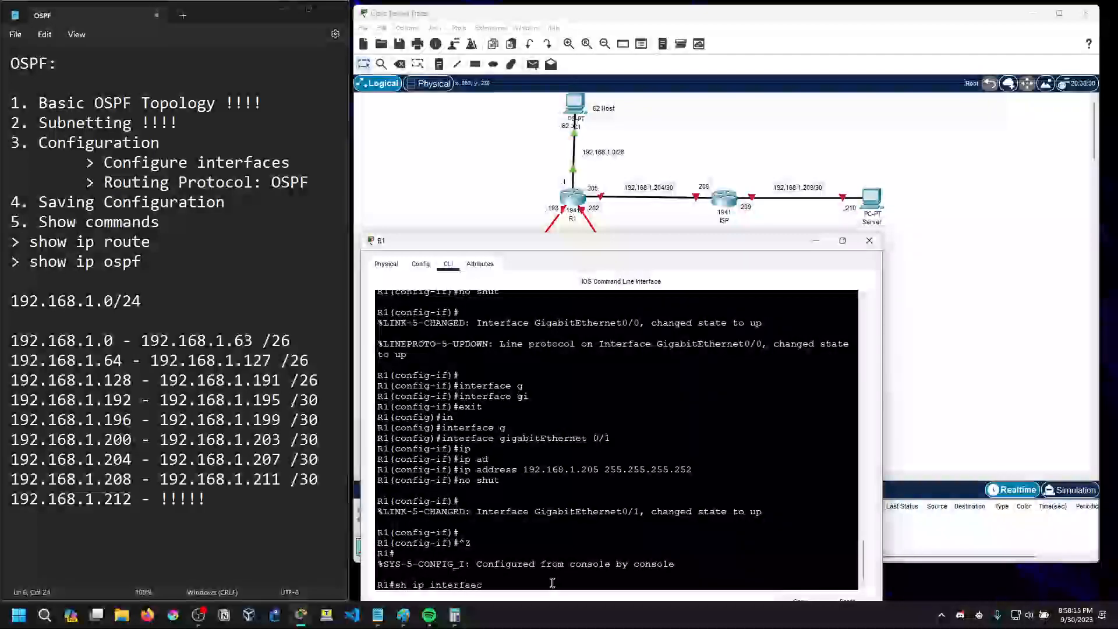
{"action": "type", "text": " br"}
{"action": "key", "text": "Tab"}
{"action": "key", "text": "Return"}
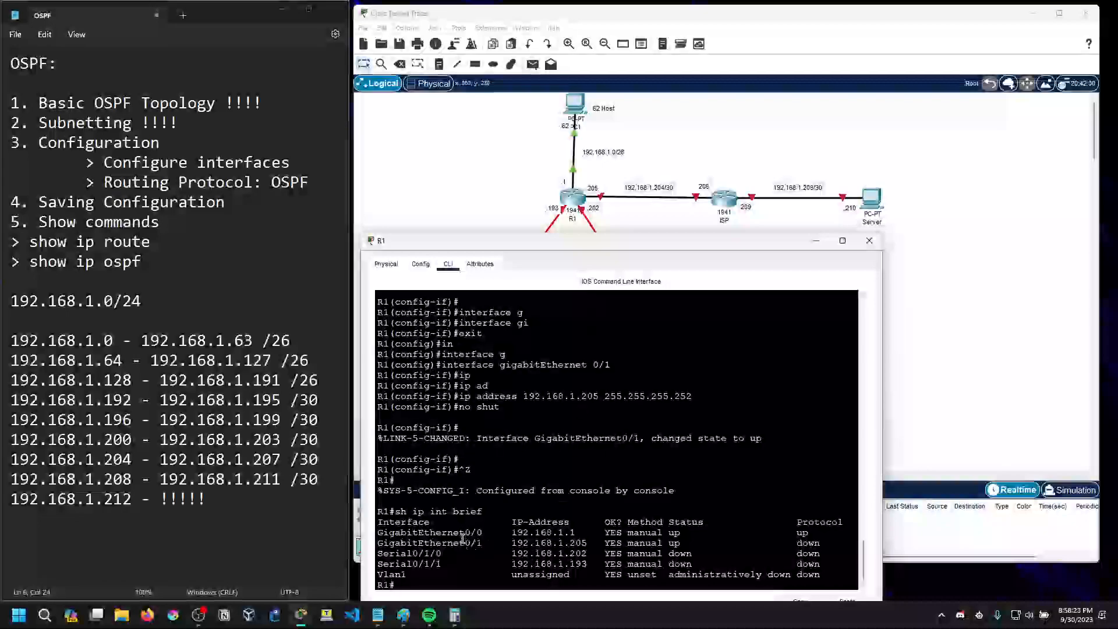
Open the Command Prompt on PC1 and move its window aside
{"action": "left_click", "coordinate": [573, 107]}
{"action": "left_click", "coordinate": [572, 106]}
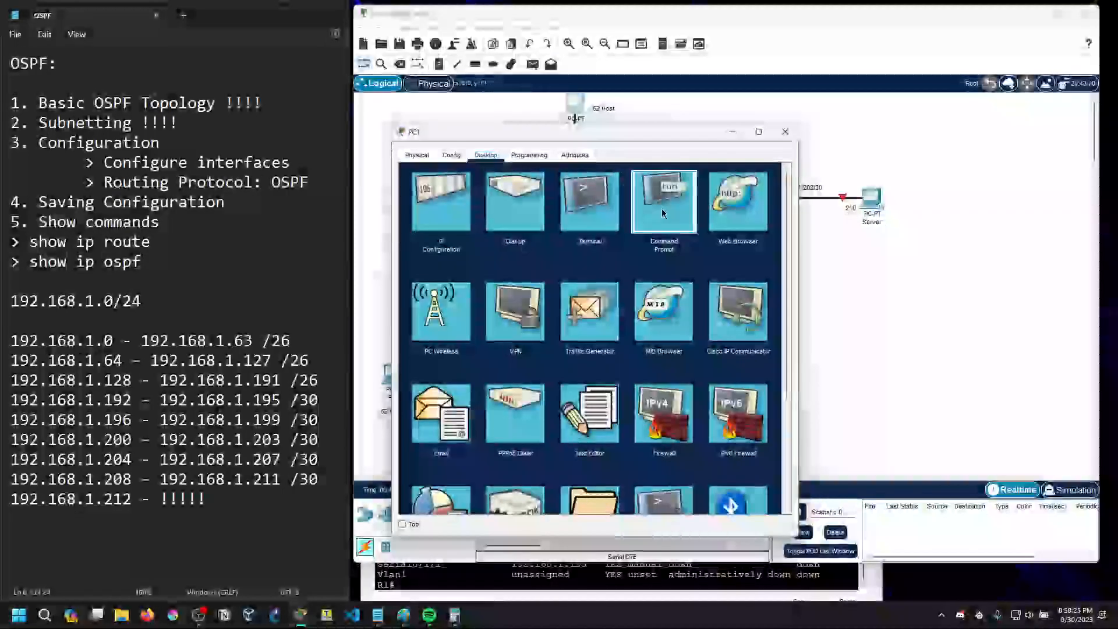
{"action": "left_click", "coordinate": [663, 204]}
{"action": "left_click", "coordinate": [773, 175]}
{"action": "left_click", "coordinate": [664, 201]}
{"action": "left_click_drag", "start_coordinate": [616, 140], "coordinate": [730, 211]}
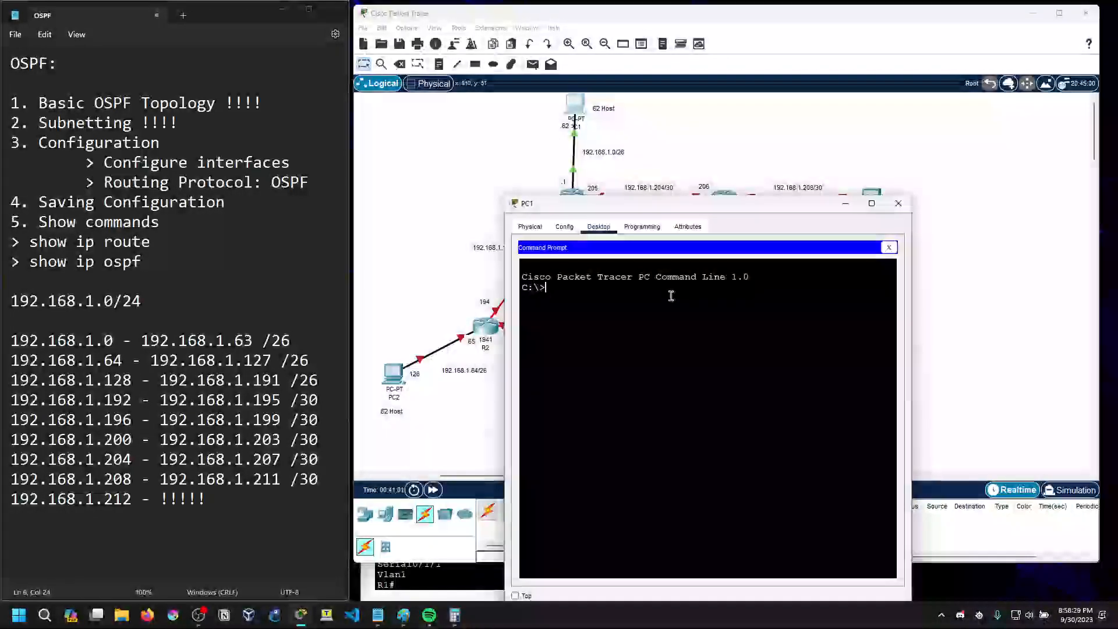
Ping R1's gateway address 192.168.1.1 from PC1 and close the PC1 window
{"action": "type", "text": "192.168."}
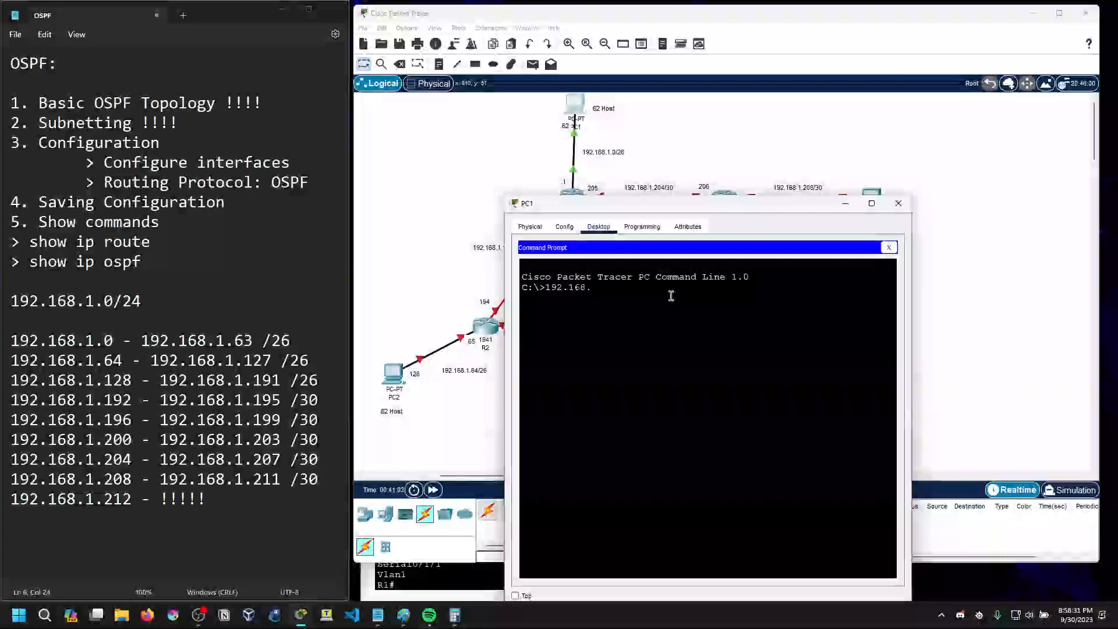
{"action": "key", "text": "BackSpace"}
{"action": "key", "text": "BackSpace"}
{"action": "key", "text": "BackSpace"}
{"action": "key", "text": "BackSpace"}
{"action": "key", "text": "BackSpace"}
{"action": "key", "text": "BackSpace"}
{"action": "type", "text": "ping 192.168.1.1"}
{"action": "key", "text": "Return"}
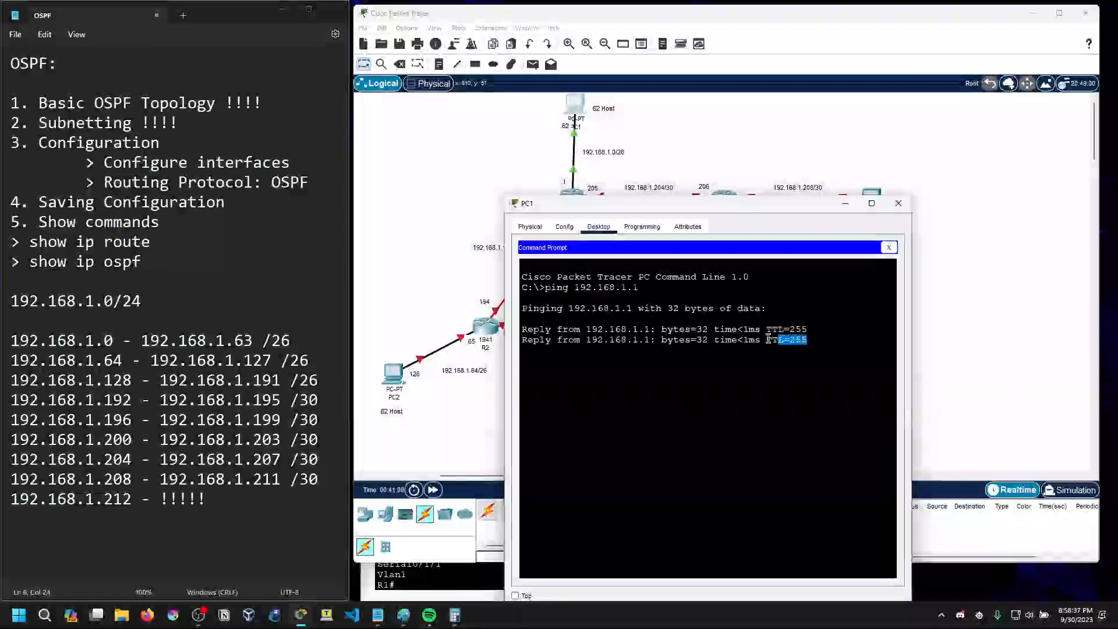
{"action": "left_click_drag", "start_coordinate": [600, 209], "coordinate": [566, 300]}
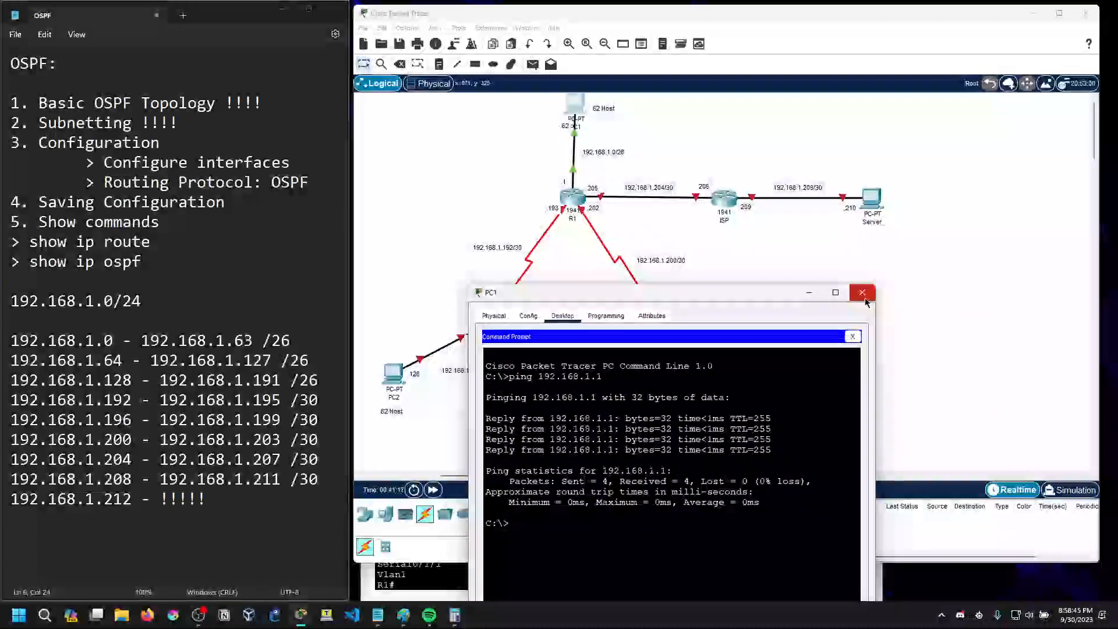
{"action": "left_click_drag", "start_coordinate": [729, 293], "coordinate": [711, 170]}
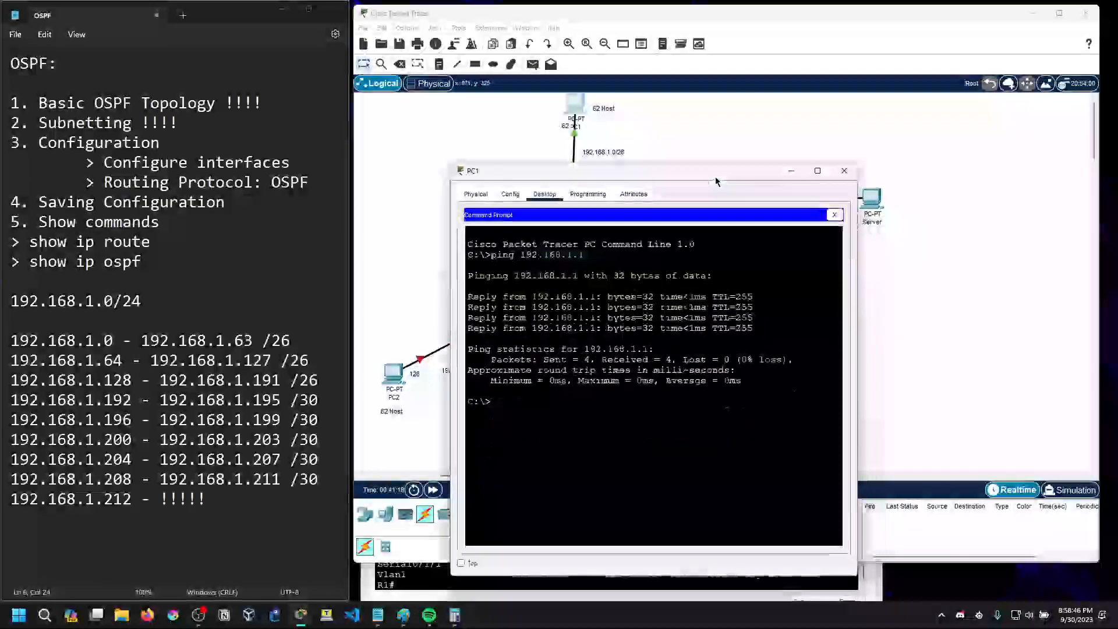
{"action": "left_click", "coordinate": [835, 215]}
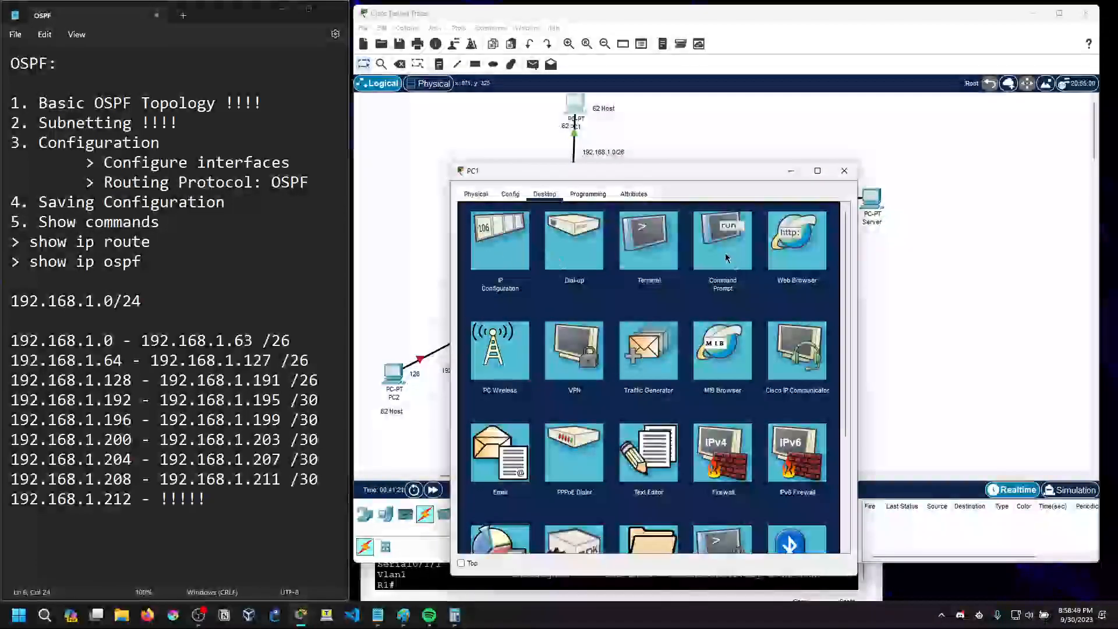
{"action": "left_click_drag", "start_coordinate": [720, 179], "coordinate": [717, 239]}
{"action": "left_click", "coordinate": [522, 339]}
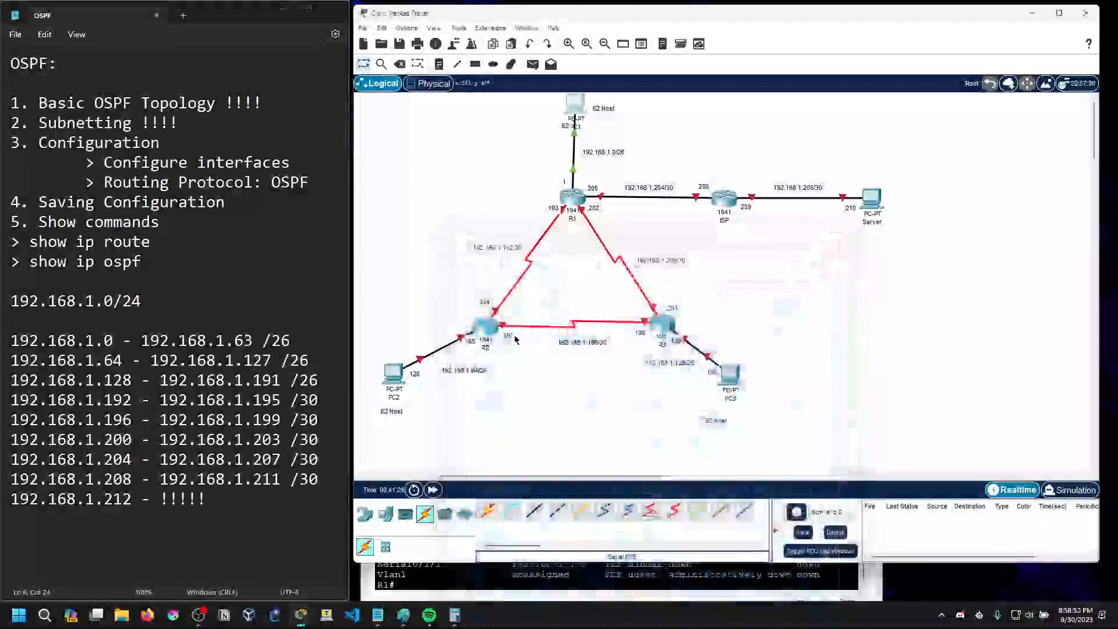
Open the command-line interface of router R2
{"action": "left_click", "coordinate": [485, 326]}
{"action": "left_click", "coordinate": [502, 156]}
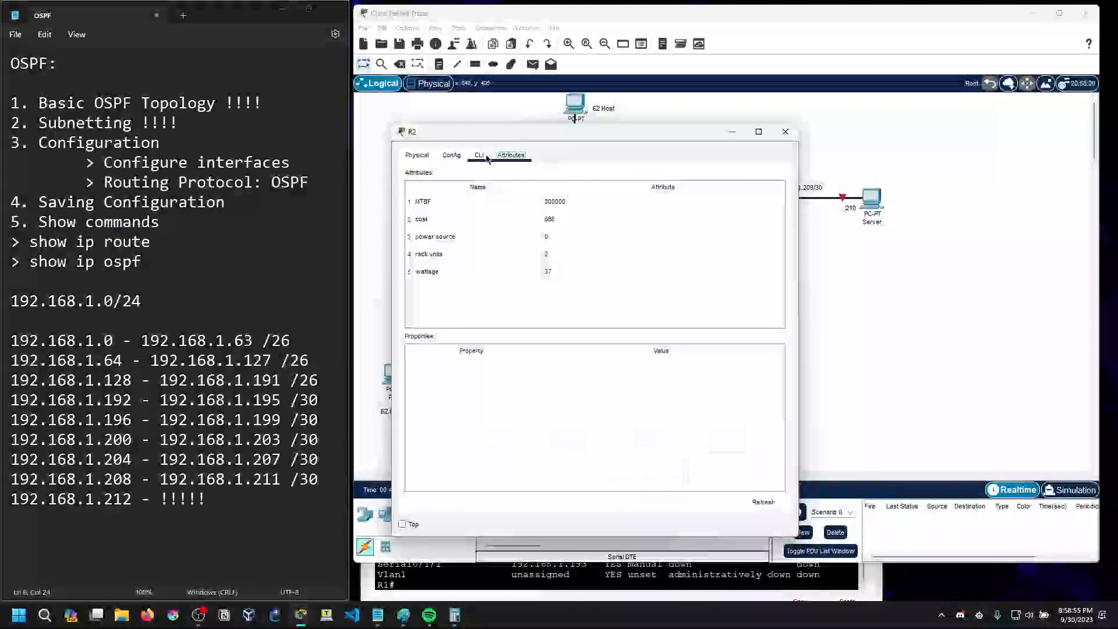
{"action": "left_click", "coordinate": [484, 157]}
{"action": "left_click", "coordinate": [451, 155]}
{"action": "left_click", "coordinate": [480, 157]}
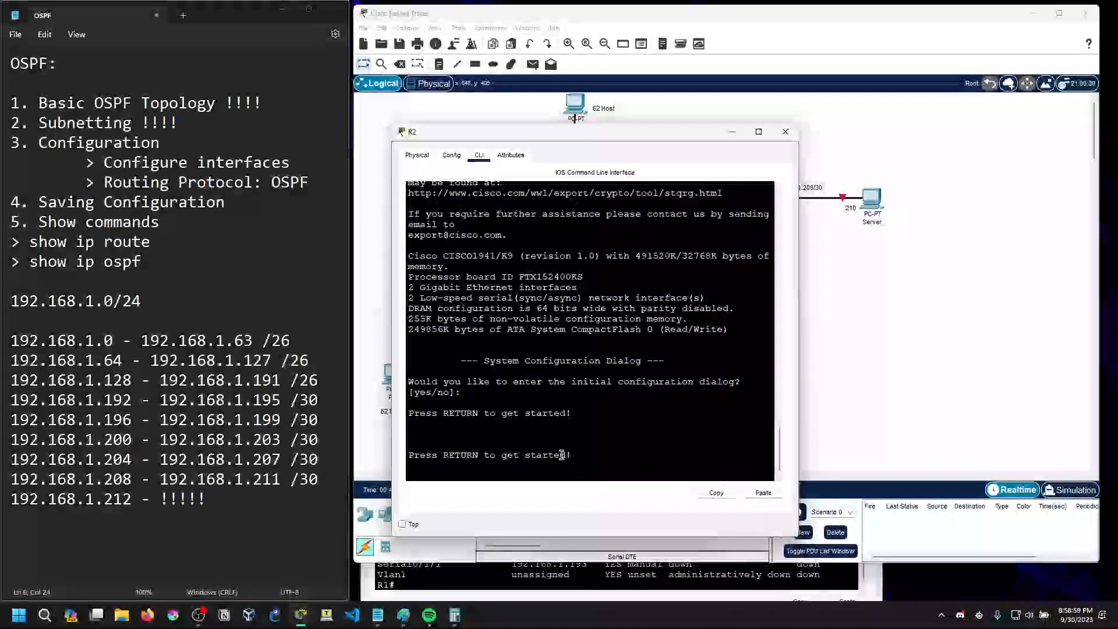
Enter global configuration mode on the router through en and conf t, and set its hostname to R2
{"action": "key", "text": "Return"}
{"action": "type", "text": "en"}
{"action": "key", "text": "Return"}
{"action": "type", "text": "conf"}
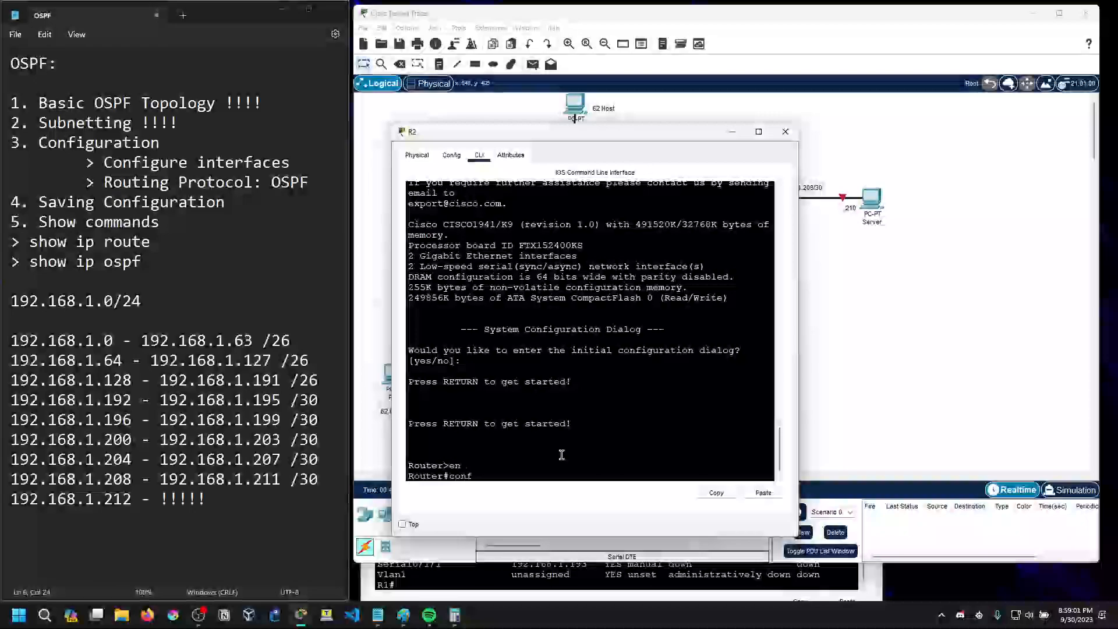
{"action": "type", "text": " t"}
{"action": "key", "text": "Return"}
{"action": "type", "text": "host R"}
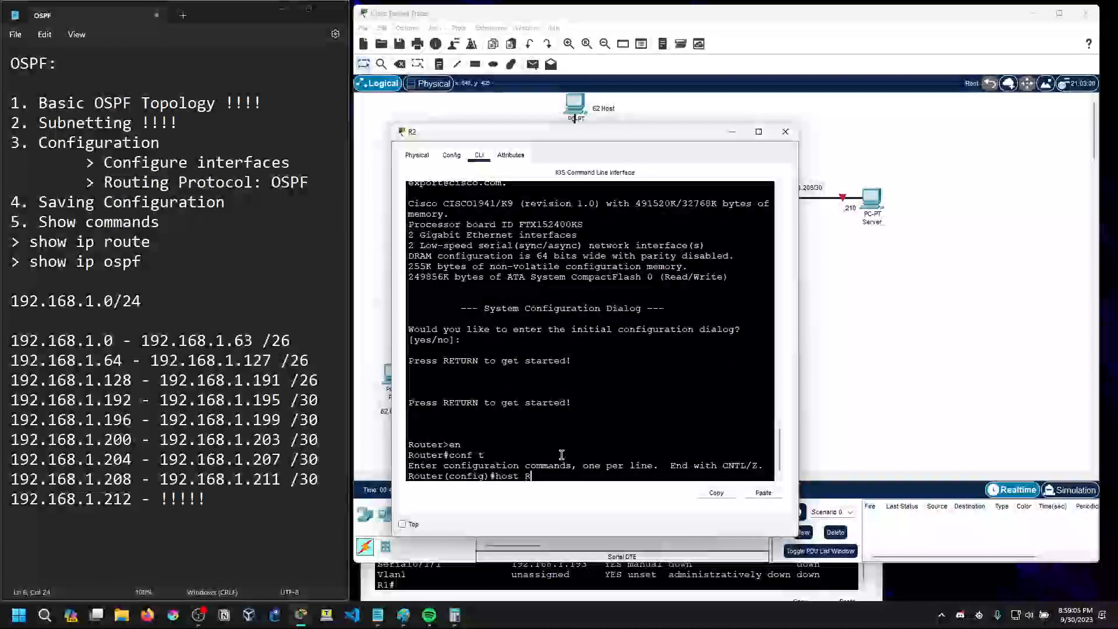
{"action": "type", "text": "2"}
{"action": "key", "text": "Return"}
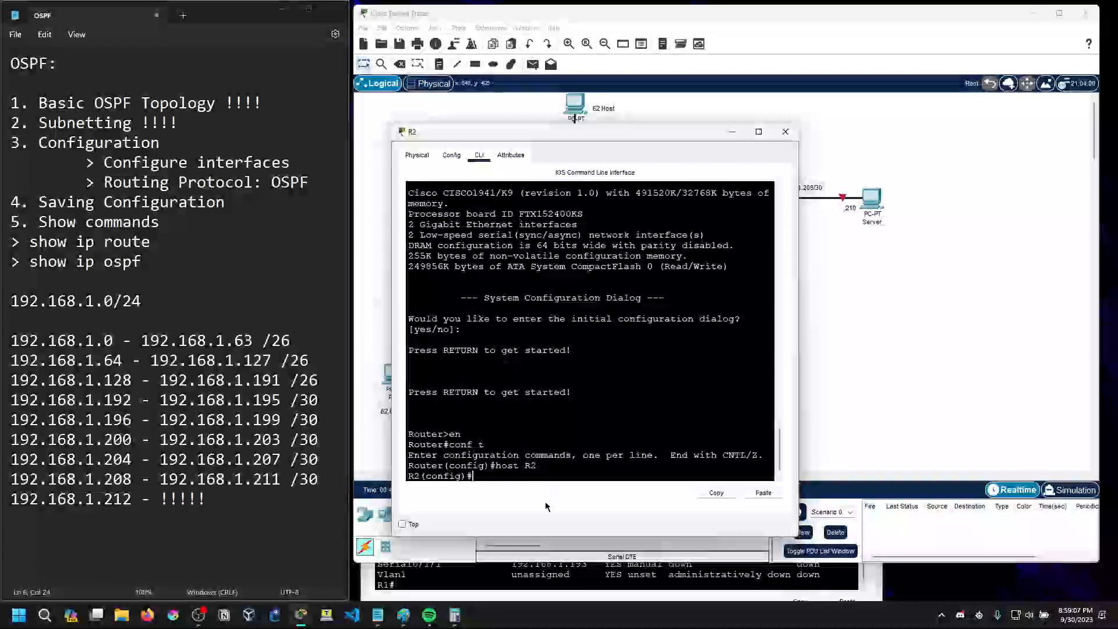
Widen and reposition R2's window and list its interfaces with do sh ip interface brief
{"action": "left_click_drag", "start_coordinate": [799, 461], "coordinate": [977, 460]}
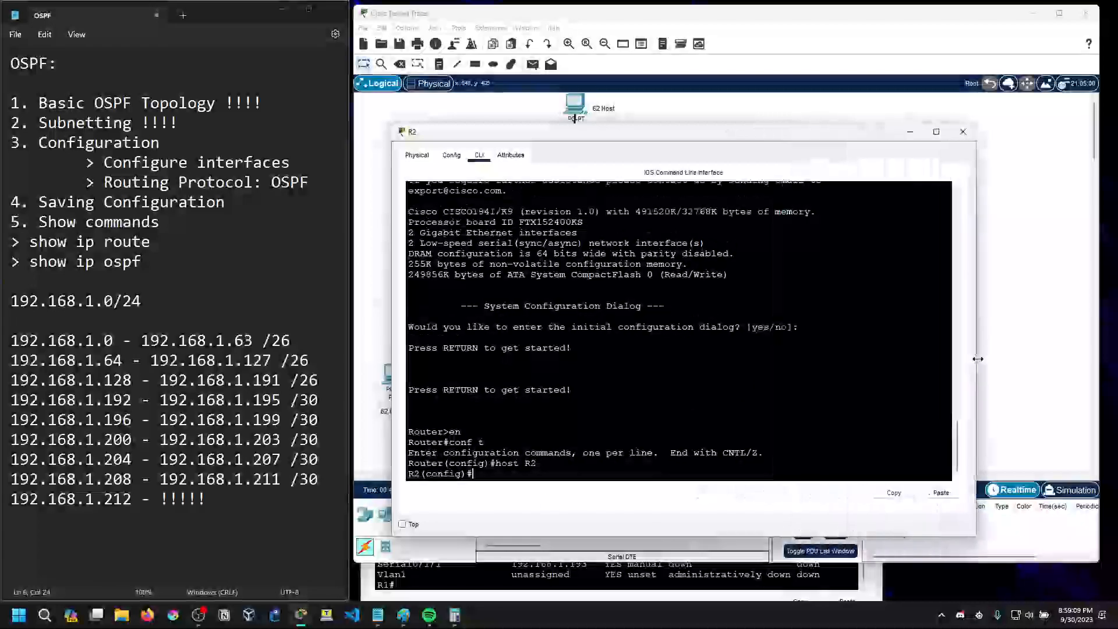
{"action": "left_click_drag", "start_coordinate": [608, 133], "coordinate": [553, 233]}
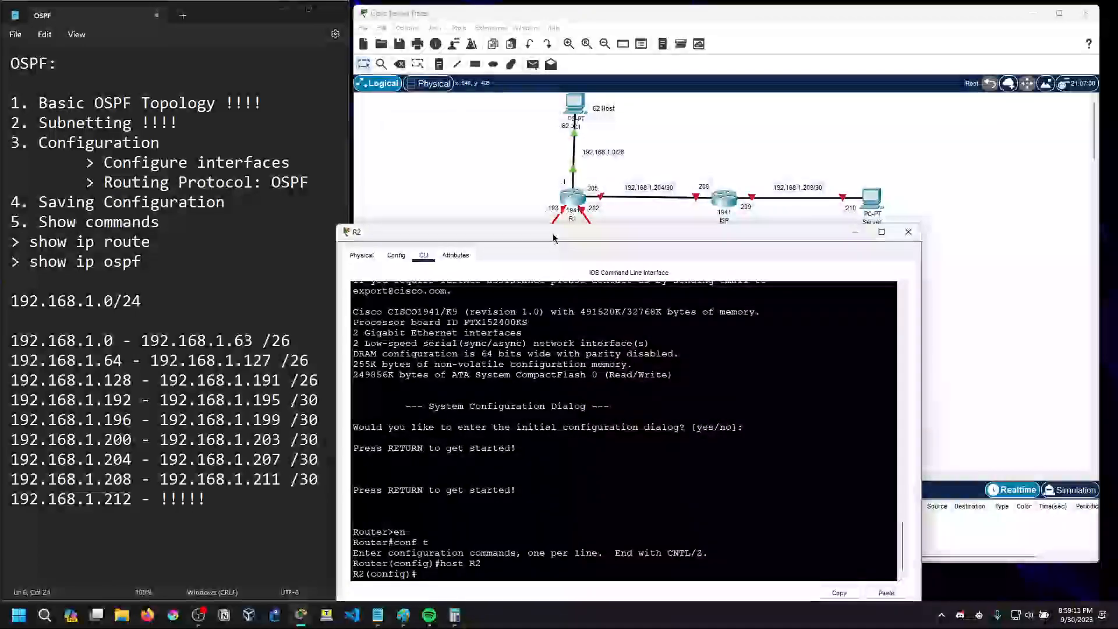
{"action": "left_click_drag", "start_coordinate": [553, 238], "coordinate": [537, 165]}
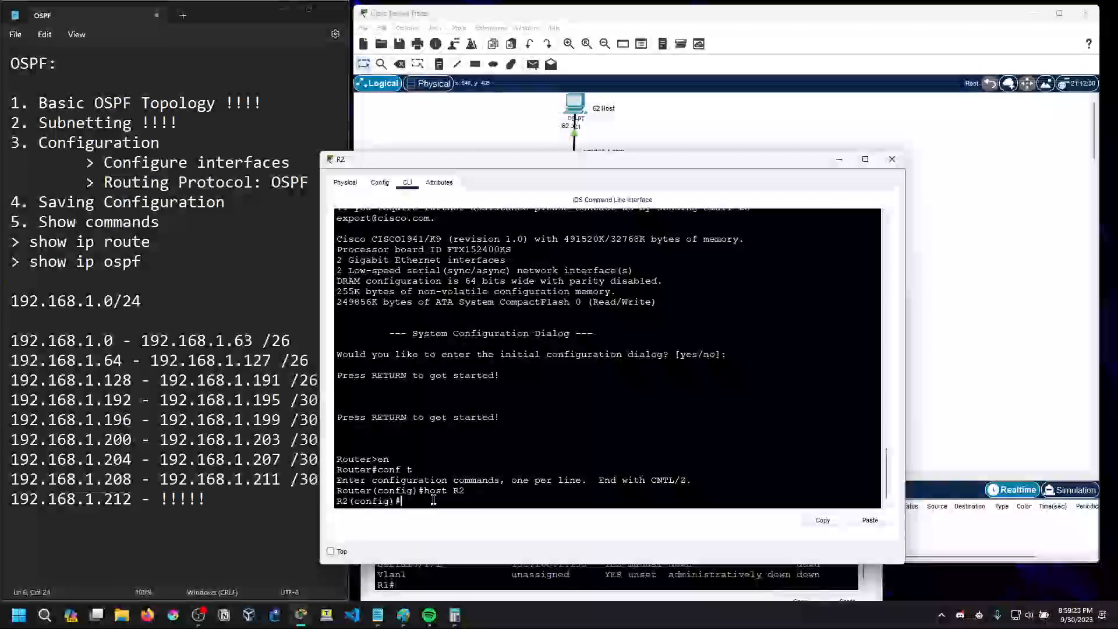
{"action": "type", "text": "in"}
{"action": "type", "text": "do sh ip interfa"}
{"action": "type", "text": "ce brief"}
{"action": "key", "text": "Return"}
{"action": "key", "text": "Return"}
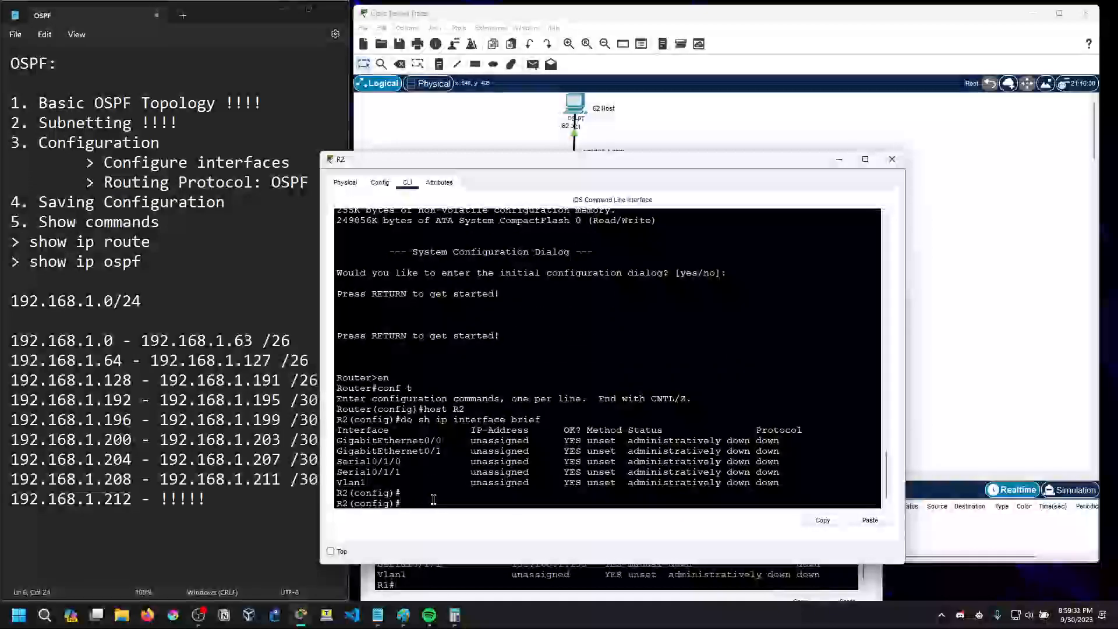
Arrange the topology window and R2's command-line window side by side
{"action": "left_click_drag", "start_coordinate": [529, 163], "coordinate": [663, 125]}
{"action": "left_click_drag", "start_coordinate": [629, 18], "coordinate": [362, 66]}
{"action": "left_click_drag", "start_coordinate": [652, 65], "coordinate": [567, 12]}
{"action": "left_click_drag", "start_coordinate": [810, 127], "coordinate": [774, 32]}
Enter interface configuration for R2's g0/0 and check R2's port on the PC2 link in the topology
{"action": "type", "text": "interface g0/0"}
{"action": "key", "text": "Return"}
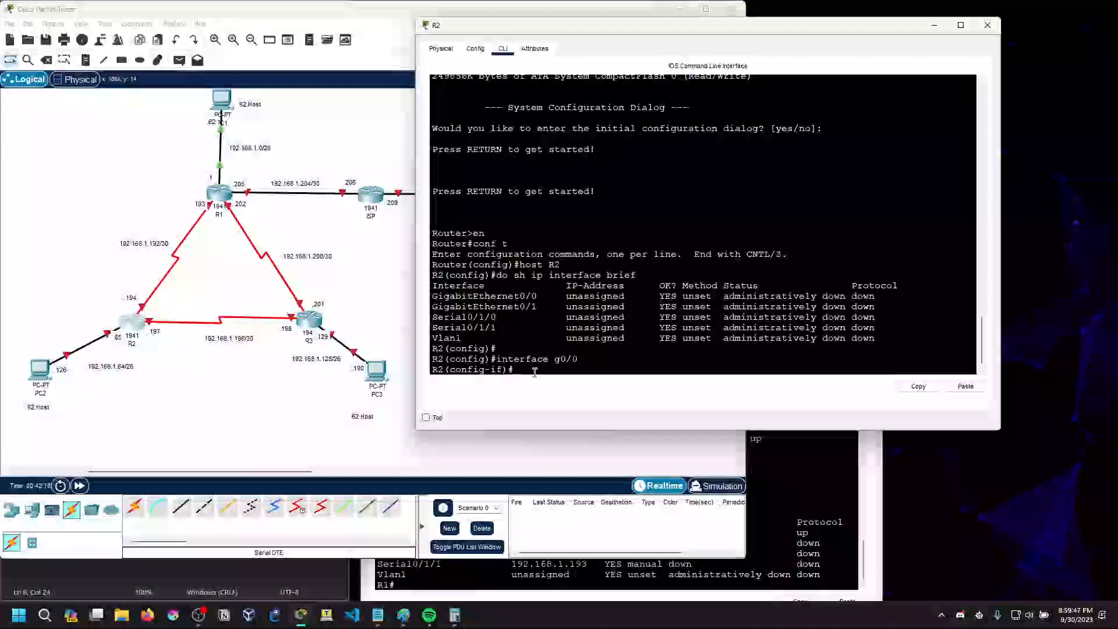
{"action": "left_click", "coordinate": [262, 387]}
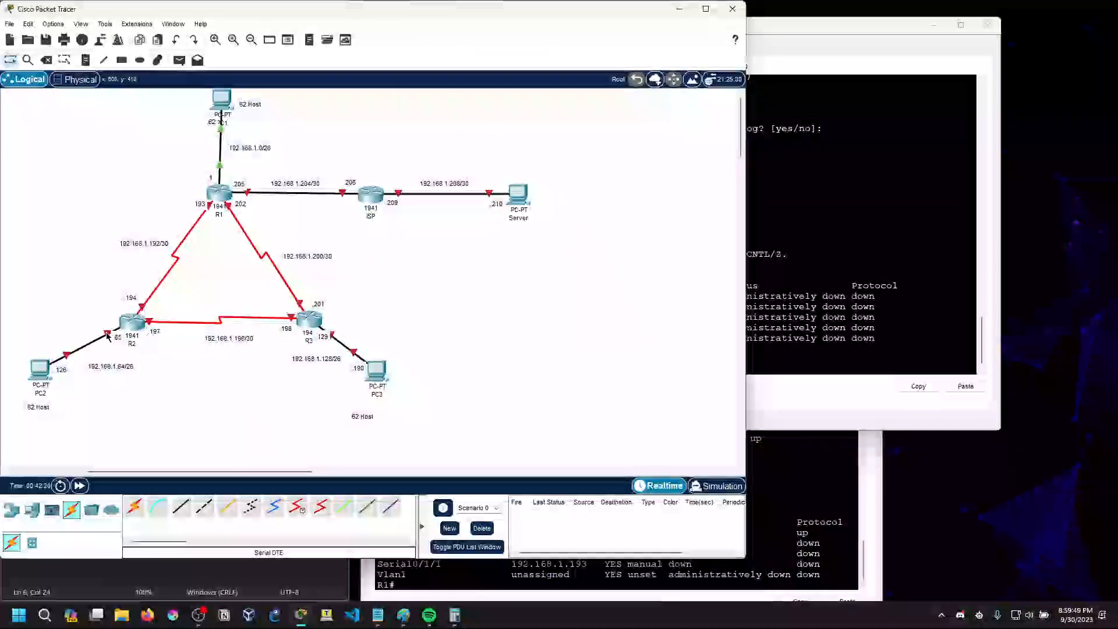
{"action": "left_click", "coordinate": [798, 304]}
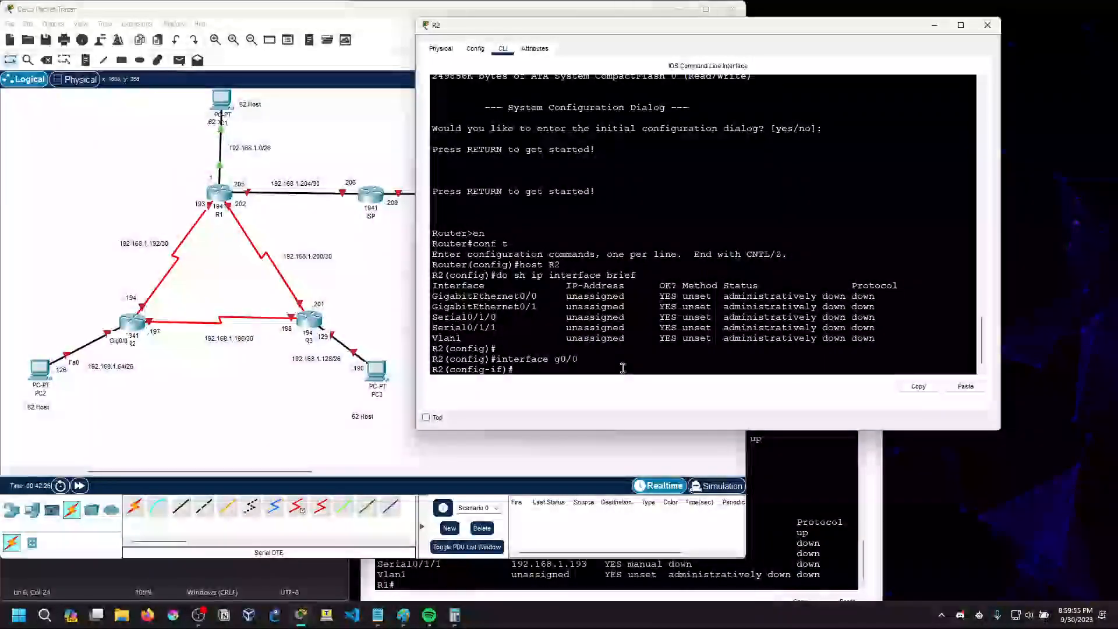
Assign IP address 192.168.1.65 with mask 255.255.255.192 to R2's GigabitEthernet0/0 and enable it with no shut
{"action": "type", "text": "add 192.165"}
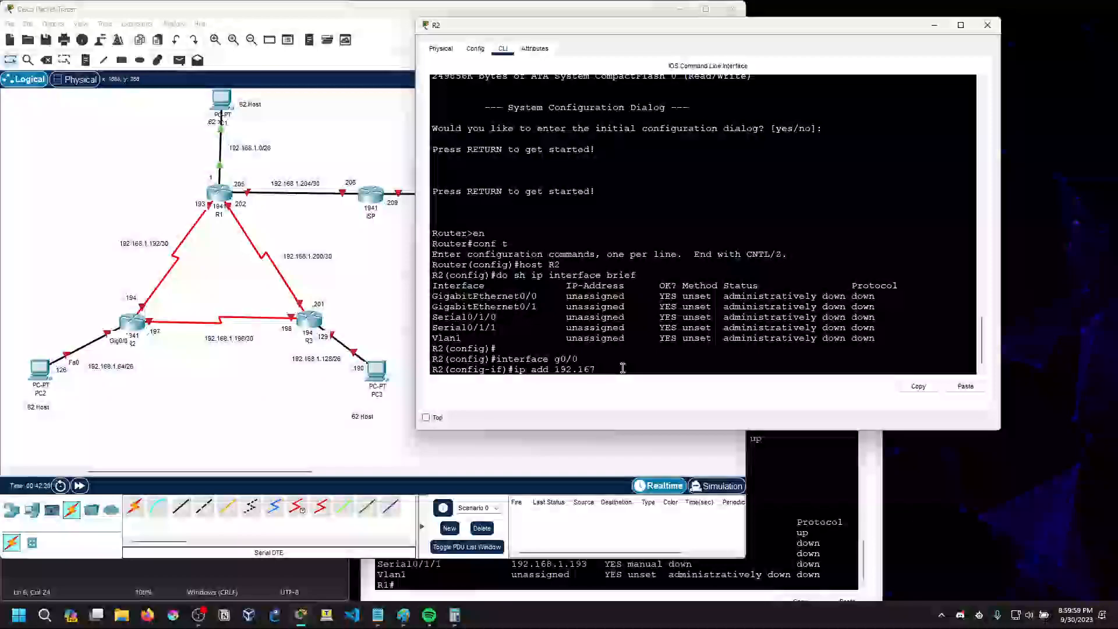
{"action": "type", "text": "8.1.65 255.255.255"}
{"action": "key", "text": "BackSpace"}
{"action": "type", "text": ".192"}
{"action": "key", "text": "Return"}
{"action": "type", "text": "no shut"}
{"action": "key", "text": "Return"}
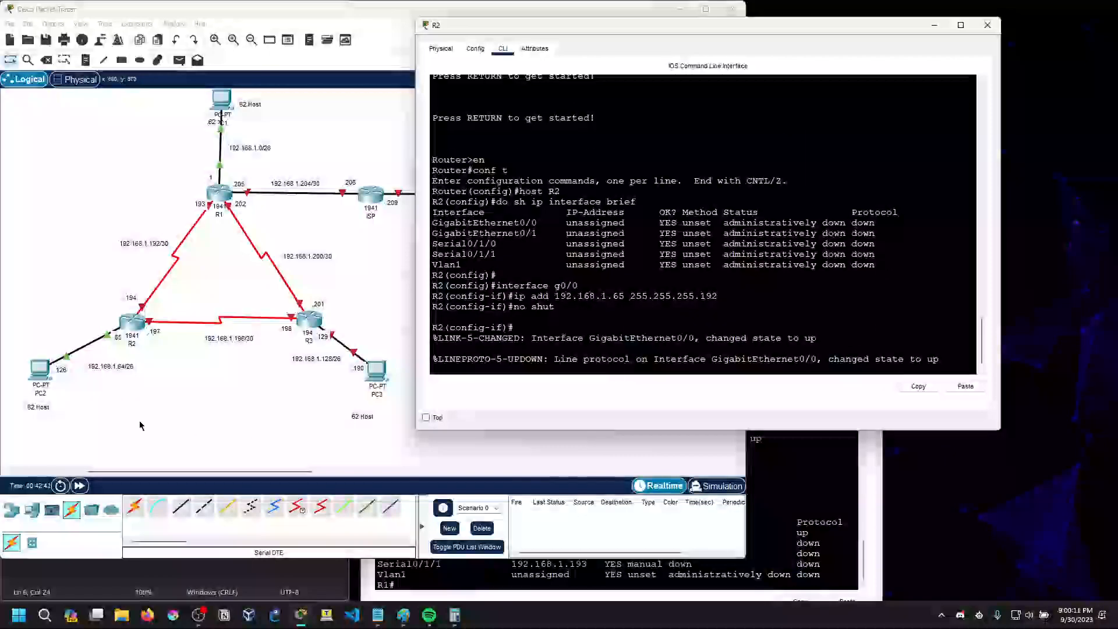
Ping R2's gateway address 192.168.1.65 from PC2's Command Prompt and close the PC2 window
{"action": "left_click", "coordinate": [190, 428]}
{"action": "left_click", "coordinate": [41, 373]}
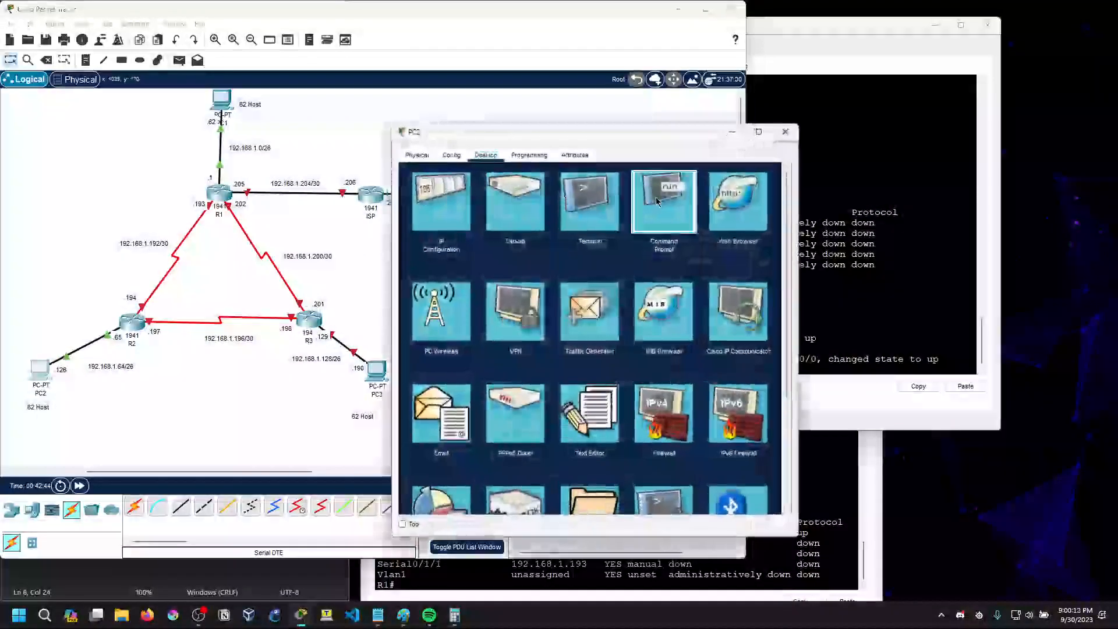
{"action": "left_click", "coordinate": [664, 201]}
{"action": "left_click_drag", "start_coordinate": [595, 125], "coordinate": [350, 119]}
{"action": "type", "text": "ping 192.168.1.65"}
{"action": "key", "text": "Return"}
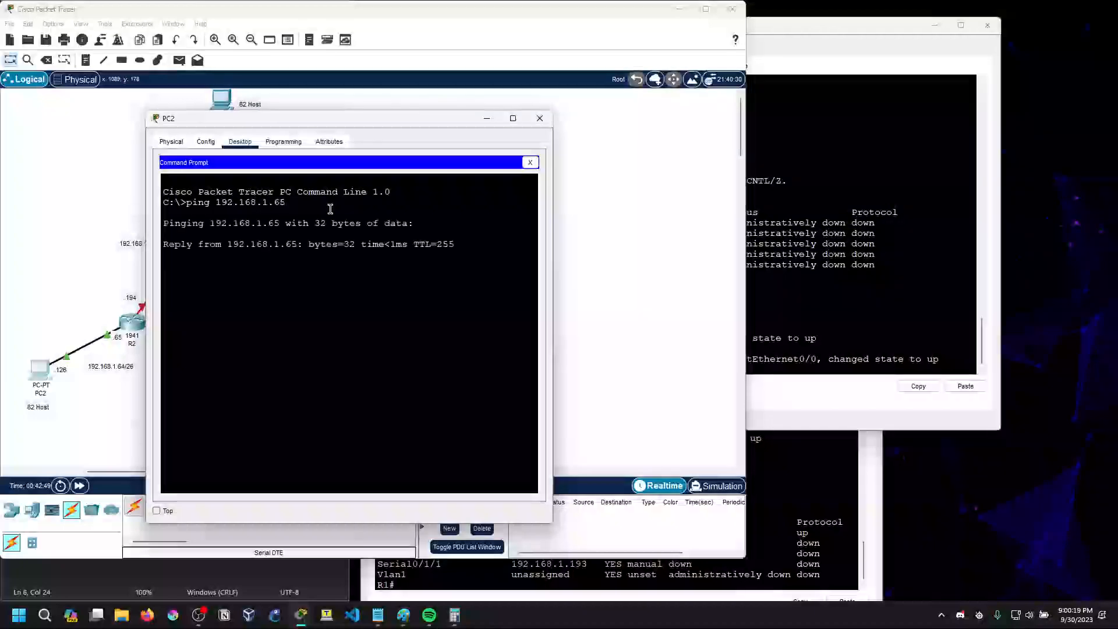
{"action": "left_click", "coordinate": [538, 120]}
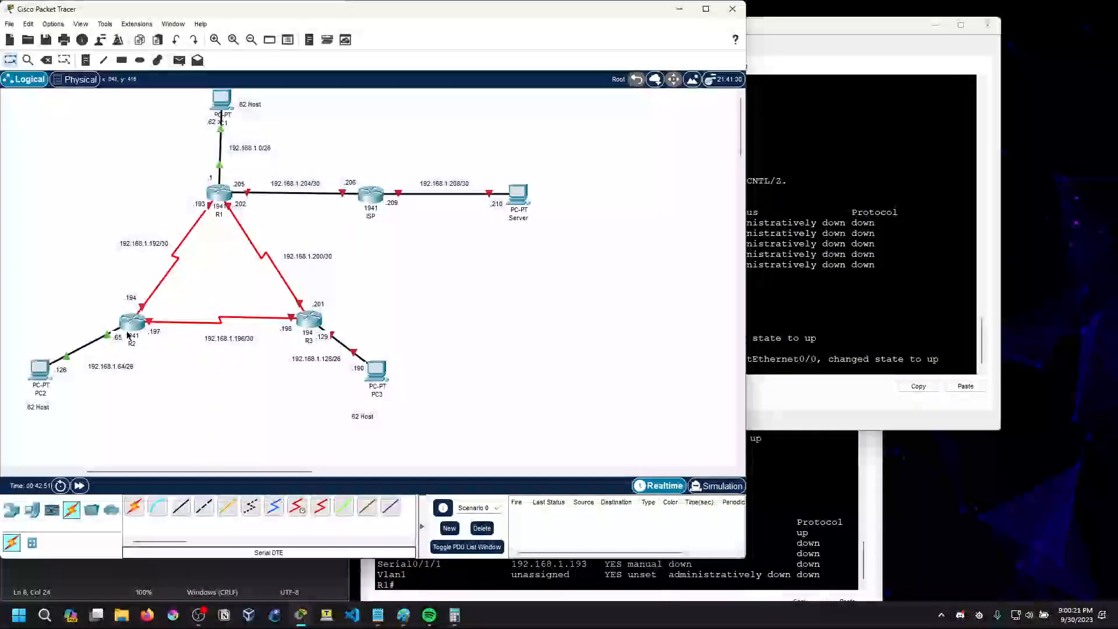
Check R2's serial ports in the topology and enter interface configuration for s0/1/1, the link to R3
{"action": "left_click", "coordinate": [775, 333]}
{"action": "left_click", "coordinate": [204, 351]}
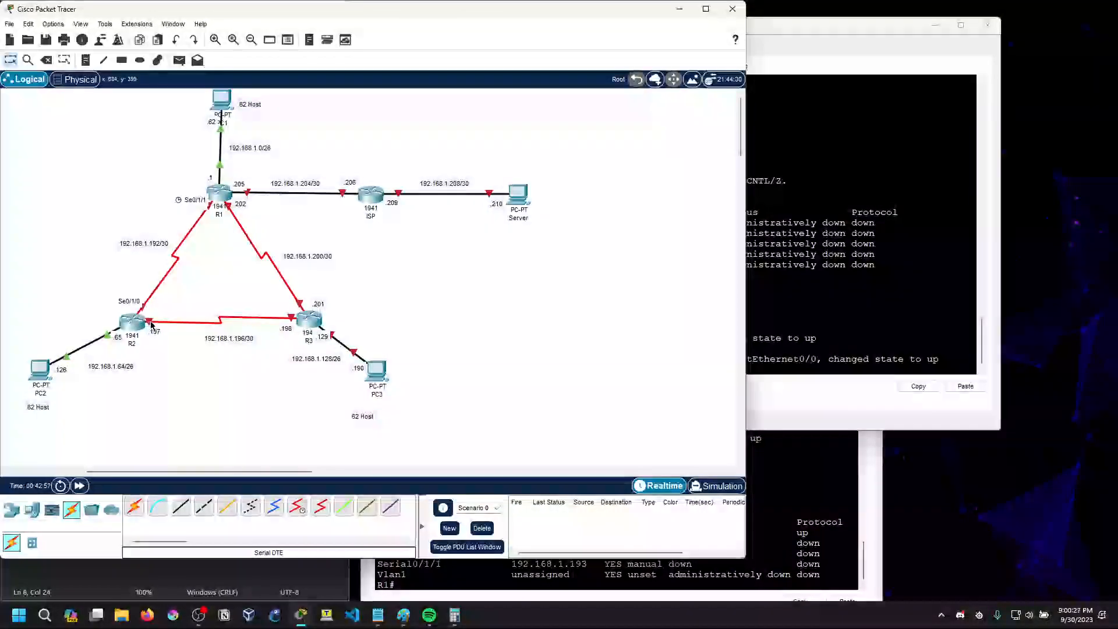
{"action": "left_click", "coordinate": [765, 370]}
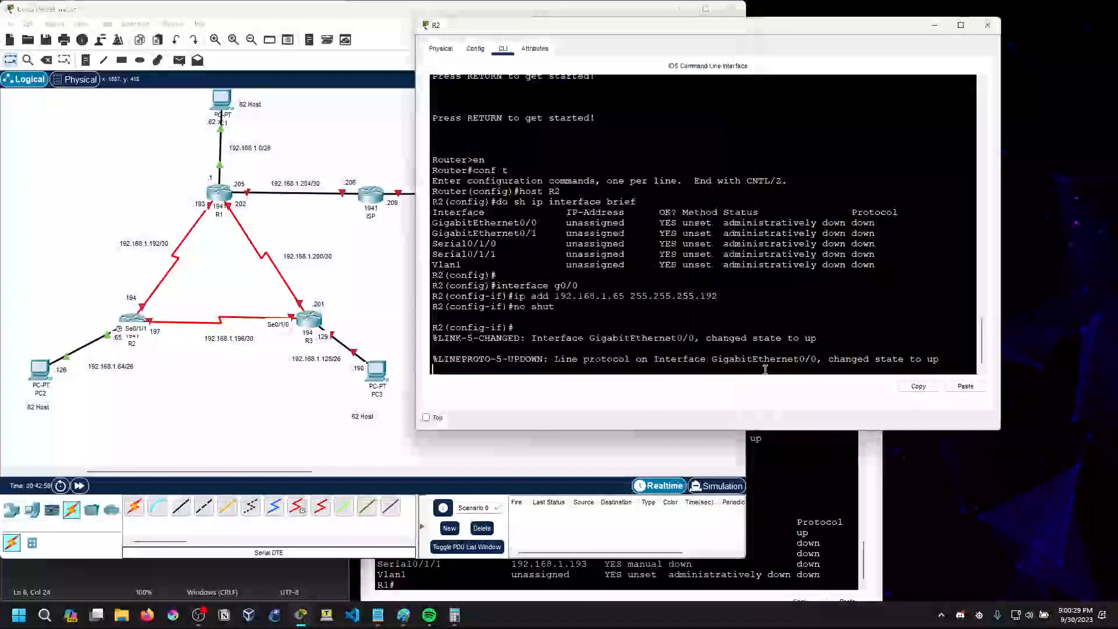
{"action": "key", "text": "Return"}
{"action": "key", "text": "Return"}
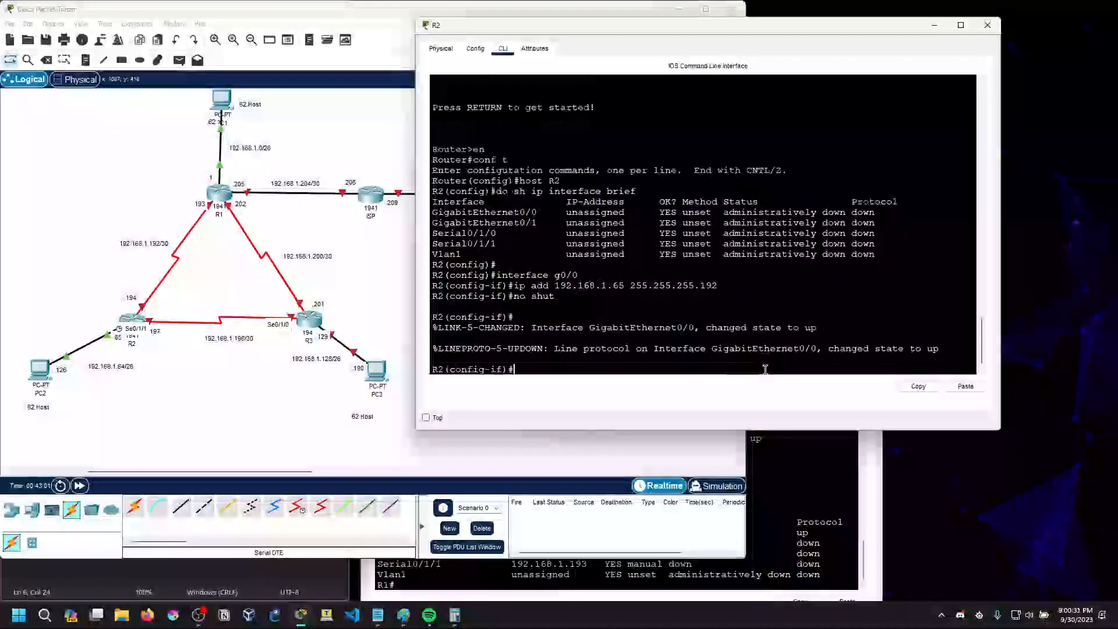
{"action": "type", "text": "int s0/1/1"}
{"action": "key", "text": "Return"}
Assign IP address 192.168.1.197 with mask 255.255.255.252 to R2's Serial0/1/1 and enable it with no shut
{"action": "type", "text": "ip "}
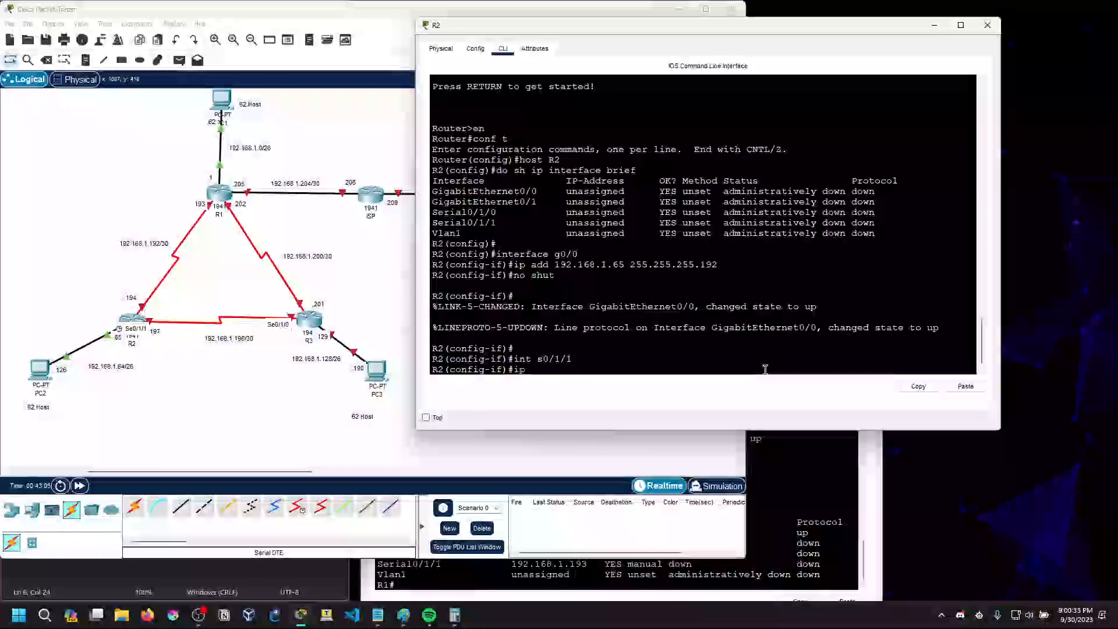
{"action": "type", "text": "add 192.168.1.1"}
{"action": "key", "text": "BackSpace"}
{"action": "type", "text": "7 255.255.255.252"}
{"action": "key", "text": "Return"}
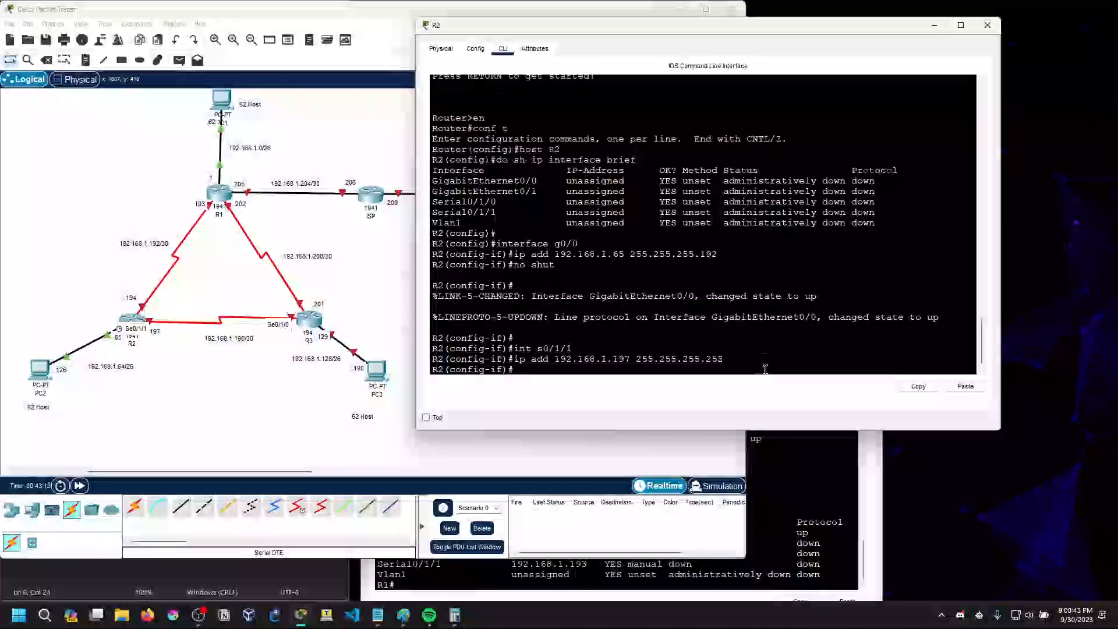
{"action": "type", "text": "no shut"}
{"action": "key", "text": "Return"}
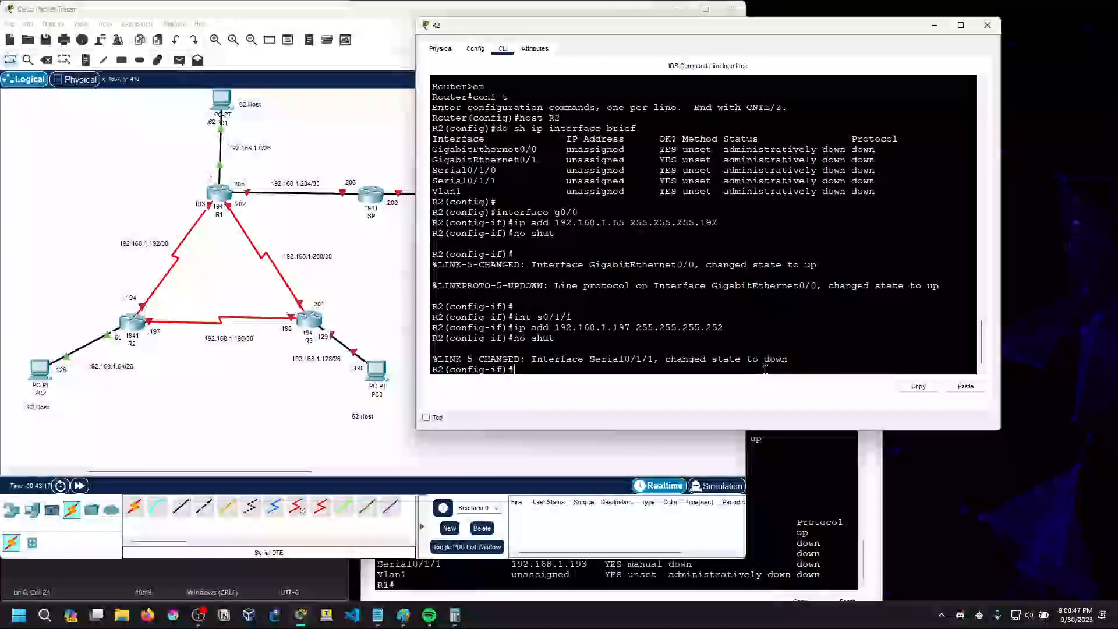
Assign IP address 192.168.1.194 with mask 255.255.255.252 to R2's Serial0/1/0 and enable it with no shut
{"action": "type", "text": "int s0/1/0"}
{"action": "key", "text": "Return"}
{"action": "type", "text": "ip add 192.168.1.194"}
{"action": "type", "text": " 255.255.252"}
{"action": "key", "text": "BackSpace"}
{"action": "key", "text": "BackSpace"}
{"action": "key", "text": "BackSpace"}
{"action": "type", "text": "255.252"}
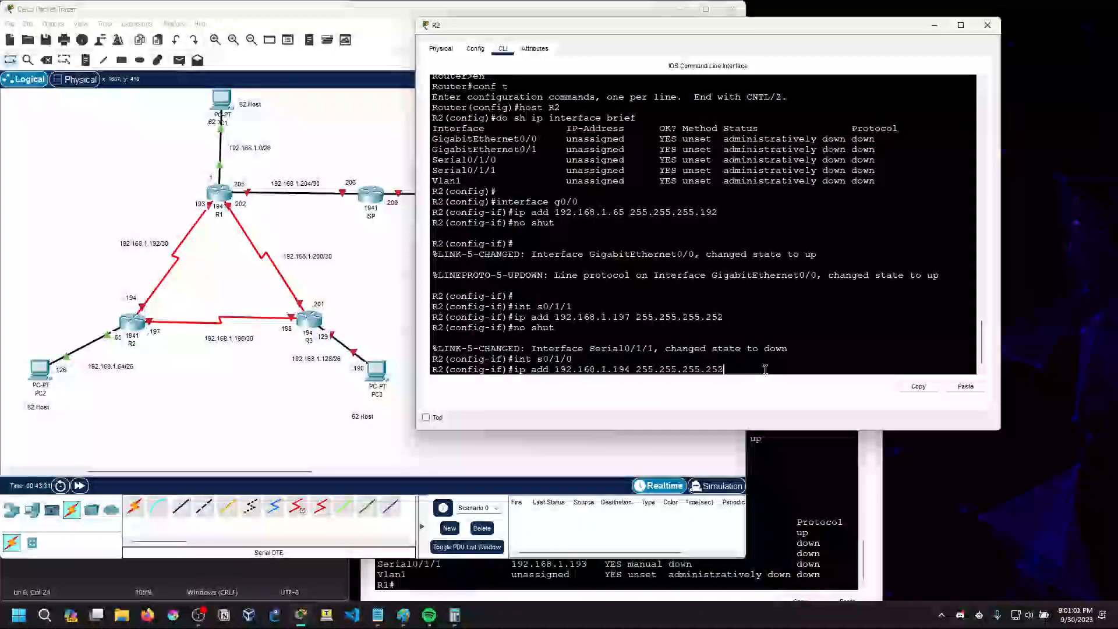
{"action": "key", "text": "Return"}
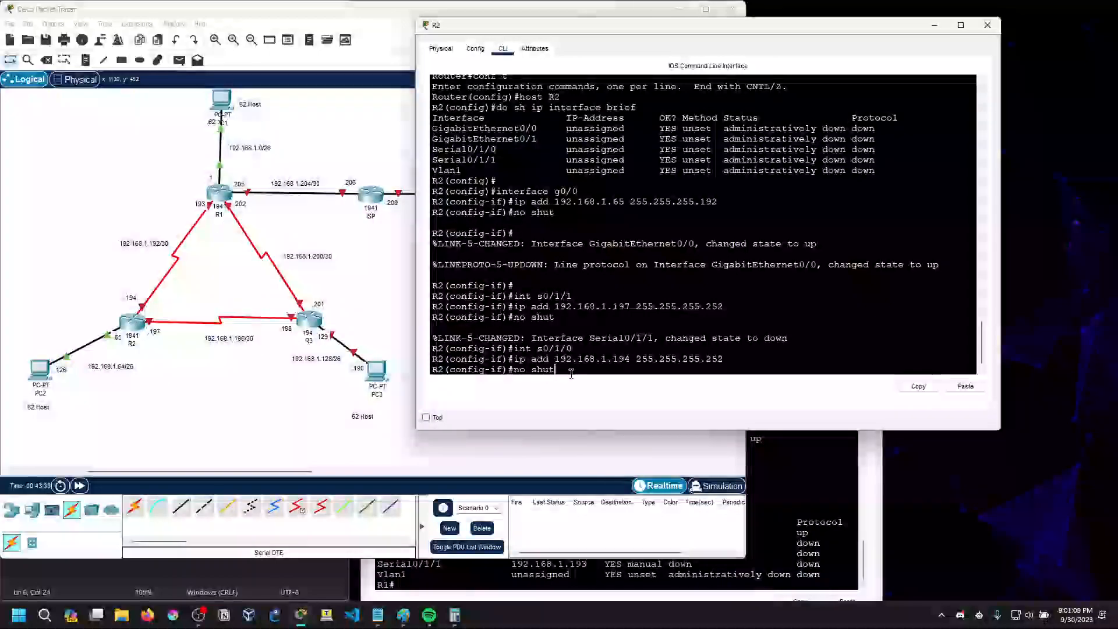
{"action": "key", "text": "Return"}
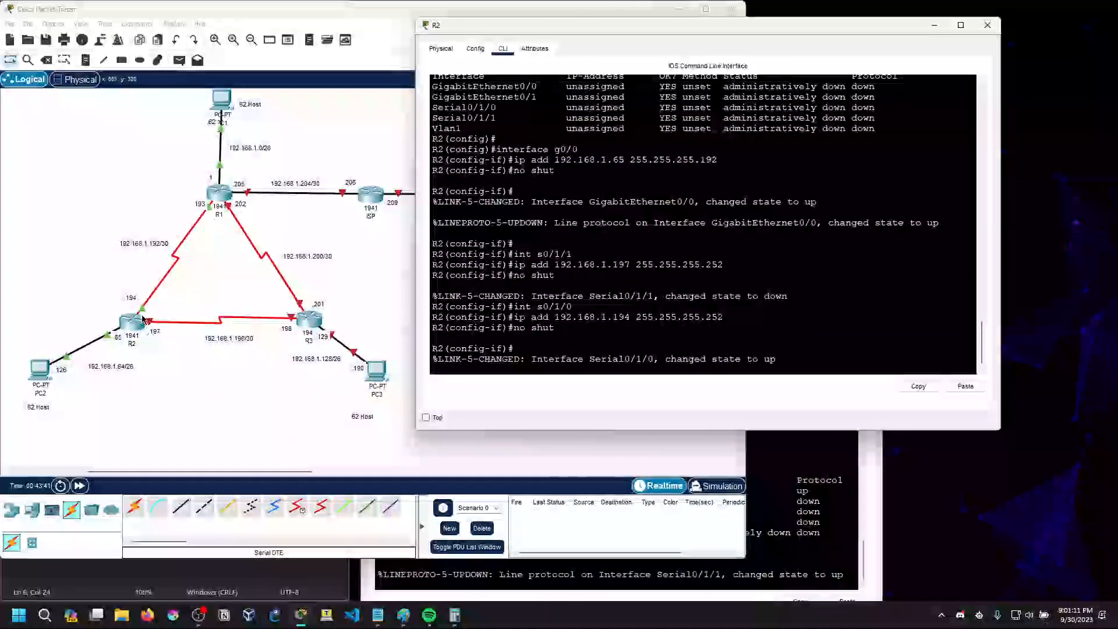
Check R1's CLI for the link and line protocol state messages of Serial0/1/1, the link to R2
{"action": "left_click", "coordinate": [631, 583]}
{"action": "left_click_drag", "start_coordinate": [498, 244], "coordinate": [395, 169]}
{"action": "left_click_drag", "start_coordinate": [589, 504], "coordinate": [723, 499]}
{"action": "left_click", "coordinate": [655, 504]}
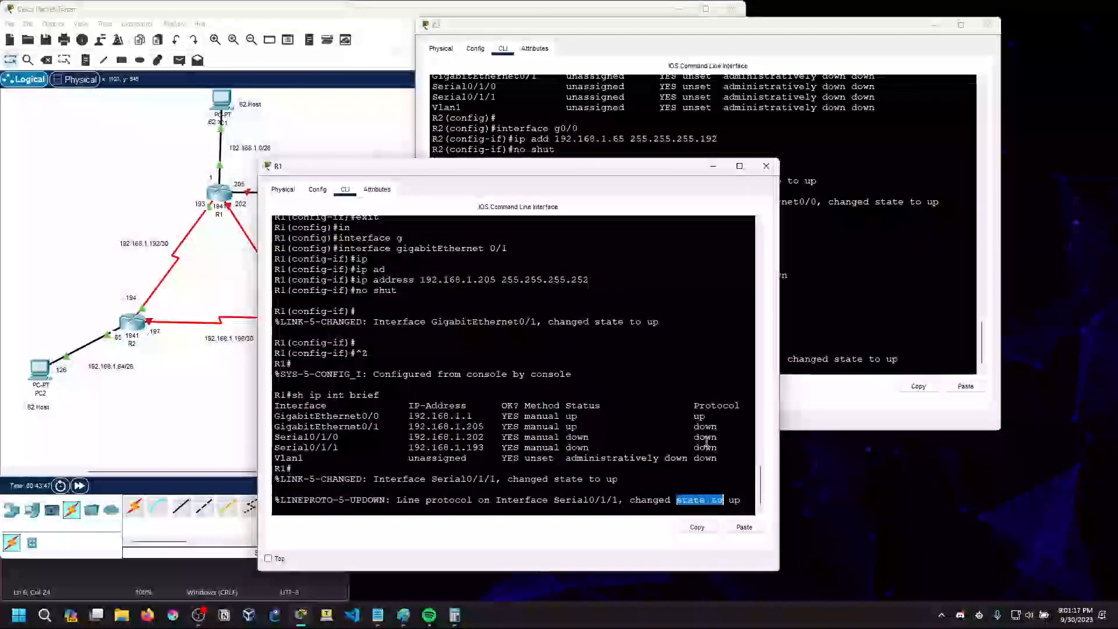
{"action": "left_click_drag", "start_coordinate": [604, 169], "coordinate": [745, 248]}
Display R2's interface summary with do sh ip int brief and examine the addresses and status of its interfaces
{"action": "left_click", "coordinate": [672, 370]}
{"action": "key", "text": "Return"}
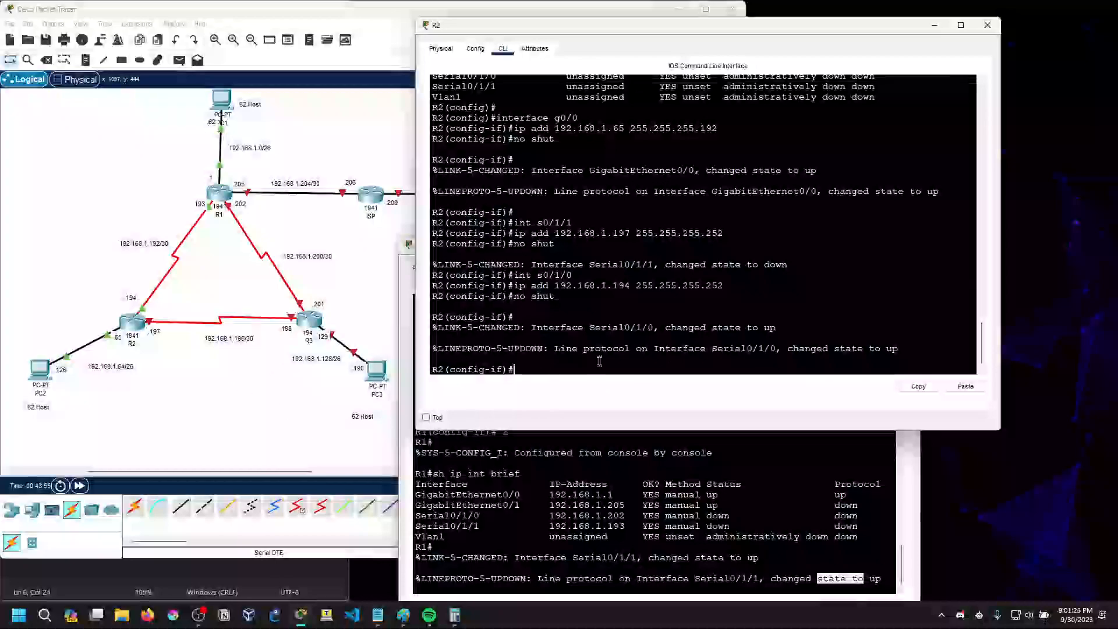
{"action": "type", "text": "do sh ip int brief"}
{"action": "key", "text": "Return"}
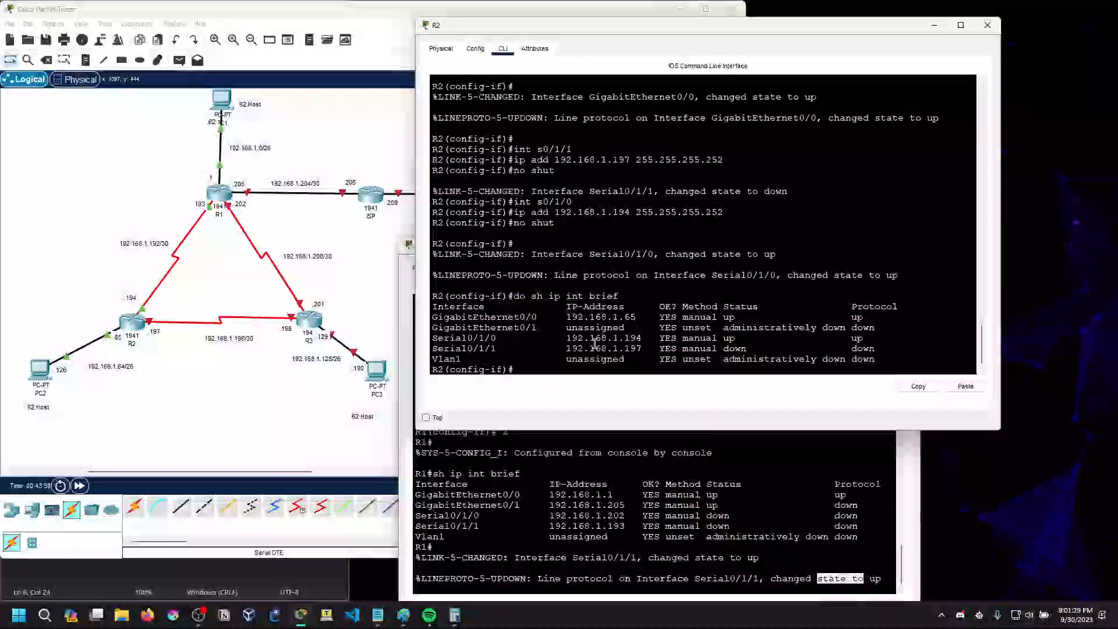
{"action": "left_click_drag", "start_coordinate": [567, 338], "coordinate": [818, 327]}
{"action": "left_click", "coordinate": [650, 350]}
{"action": "left_click", "coordinate": [818, 327]}
{"action": "left_click_drag", "start_coordinate": [724, 329], "coordinate": [845, 327]}
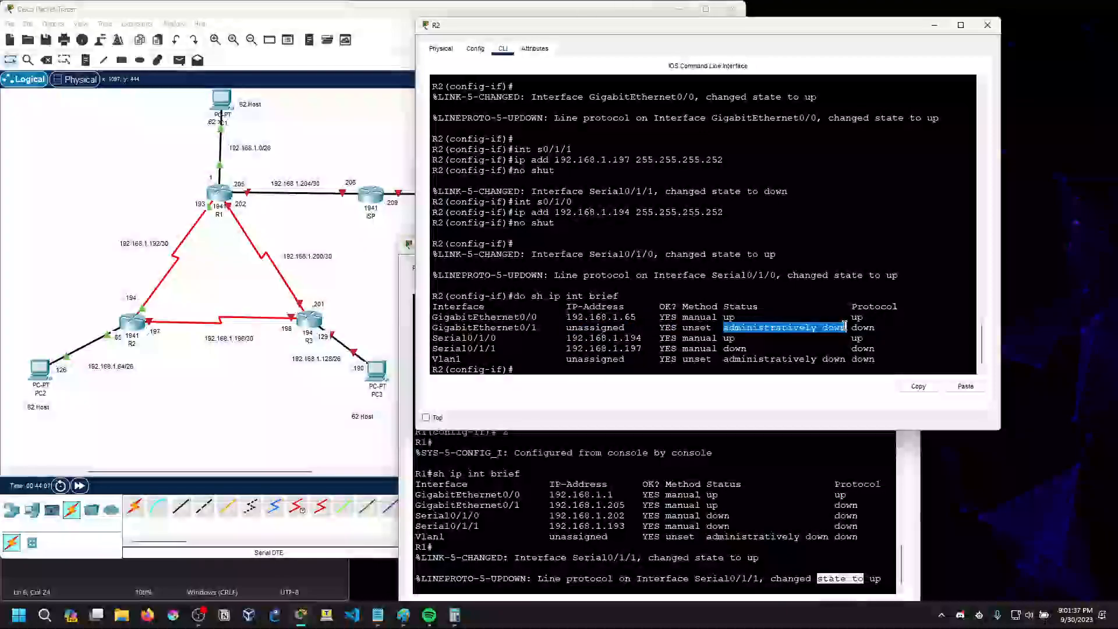
{"action": "left_click", "coordinate": [846, 327]}
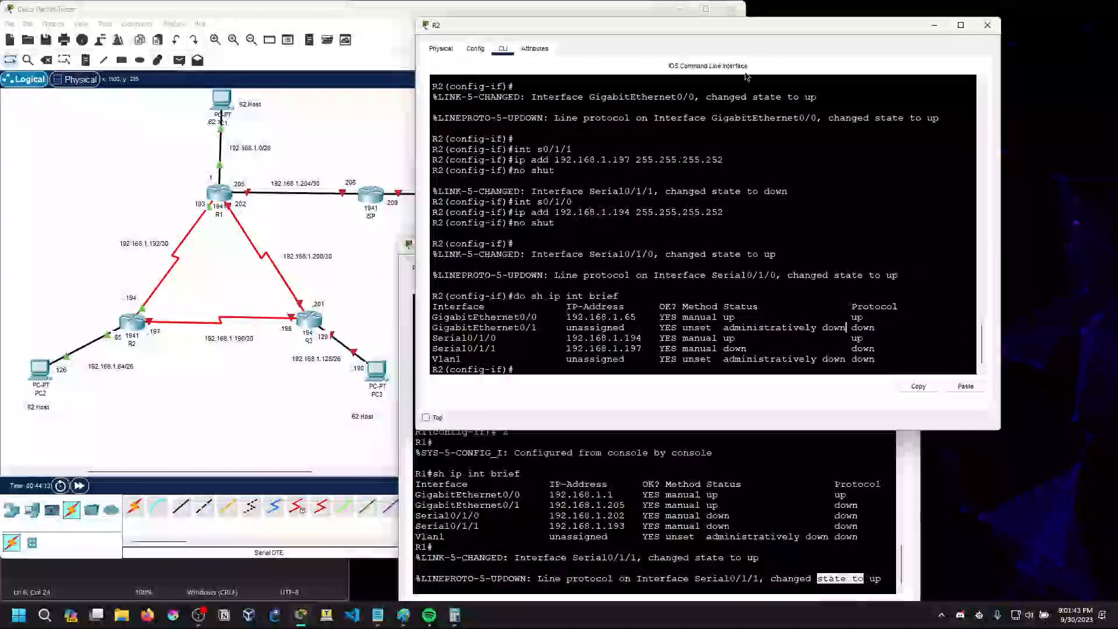
Open R3's command-line interface in a widened window clear of the topology and answer no to the initial configuration dialog
{"action": "left_click_drag", "start_coordinate": [622, 30], "coordinate": [435, 80]}
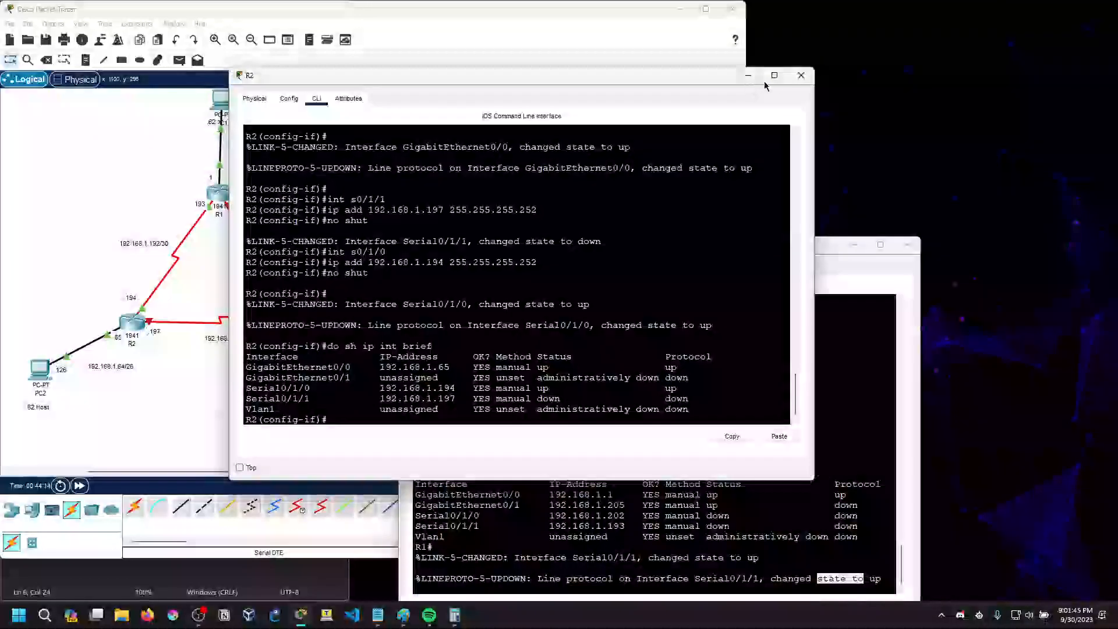
{"action": "left_click_drag", "start_coordinate": [835, 243], "coordinate": [850, 186]}
{"action": "left_click_drag", "start_coordinate": [697, 81], "coordinate": [860, 155]}
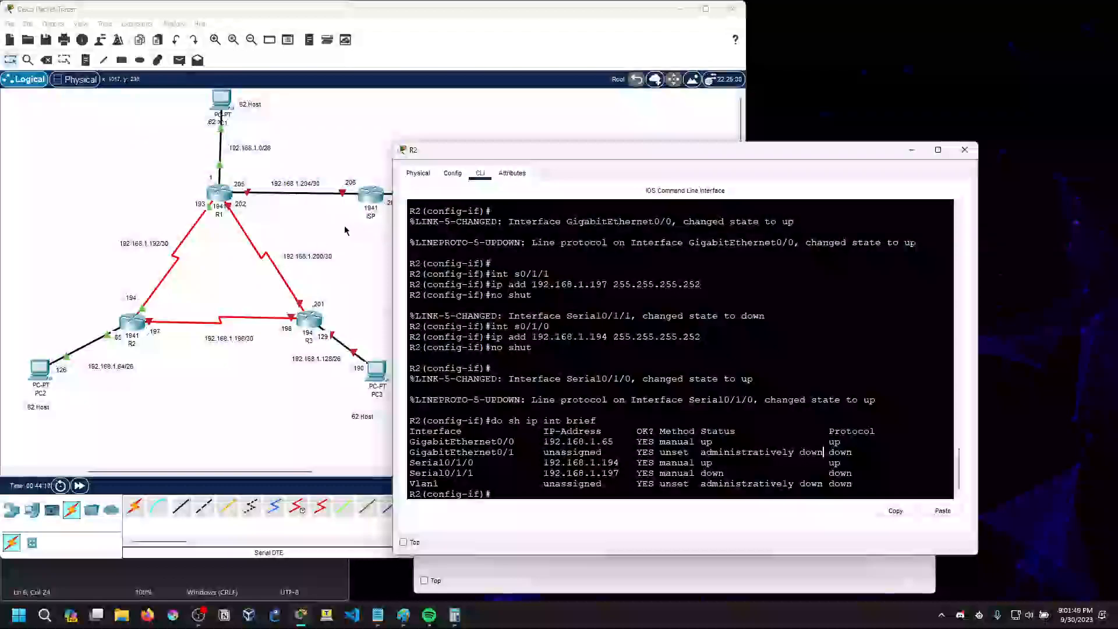
{"action": "left_click", "coordinate": [309, 320]}
{"action": "left_click_drag", "start_coordinate": [848, 151], "coordinate": [853, 228]}
{"action": "left_click_drag", "start_coordinate": [658, 133], "coordinate": [744, 67]}
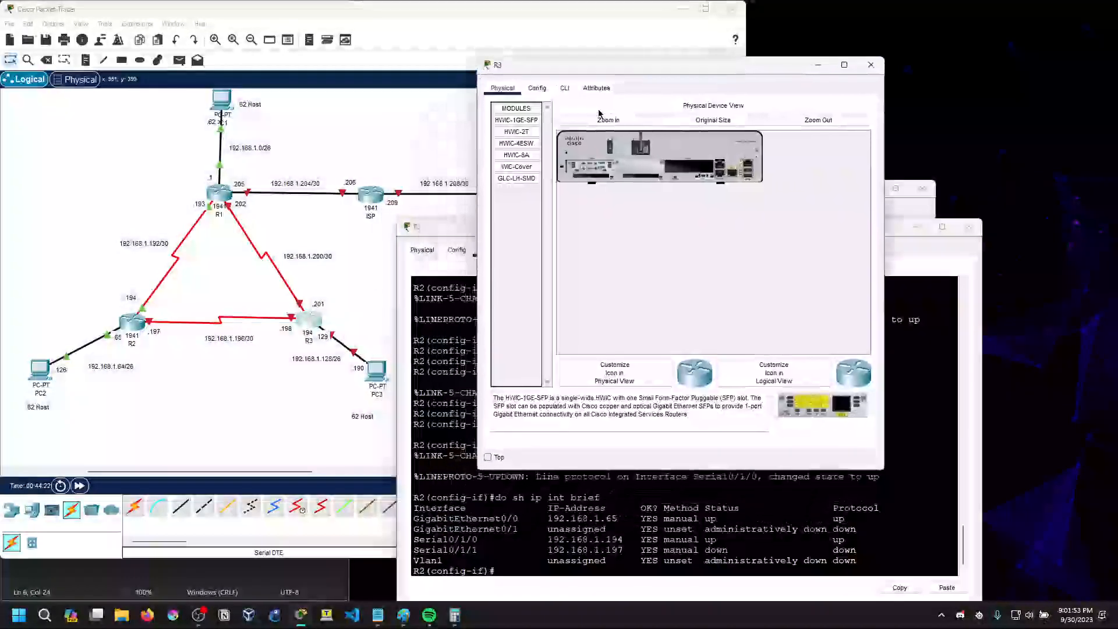
{"action": "left_click", "coordinate": [565, 89]}
{"action": "left_click_drag", "start_coordinate": [885, 245], "coordinate": [1004, 244]}
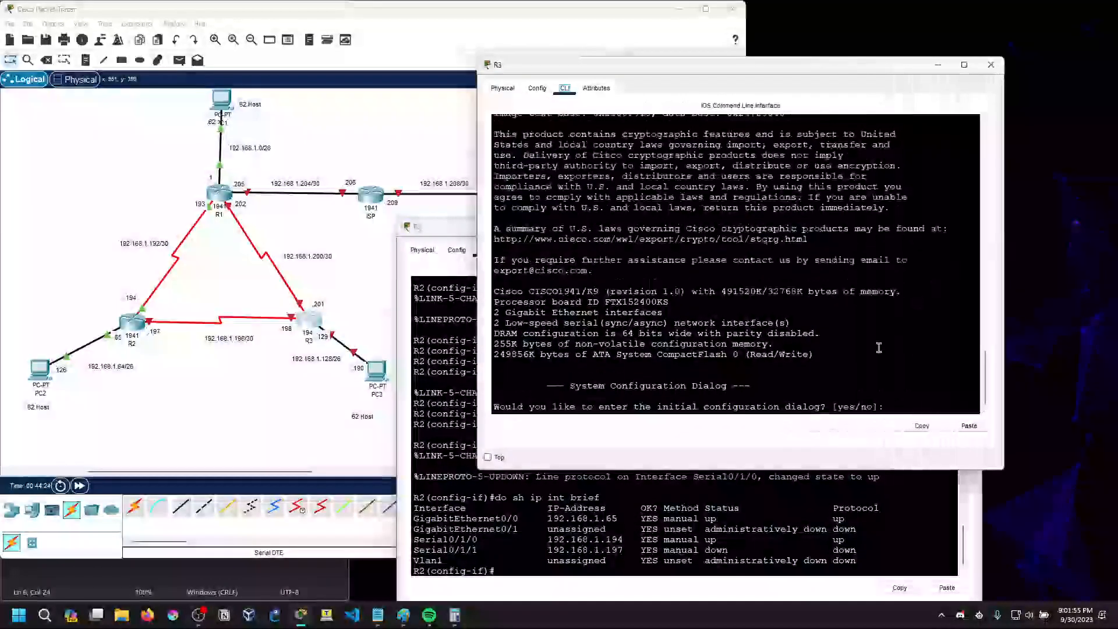
{"action": "type", "text": "no"}
{"action": "key", "text": "Return"}
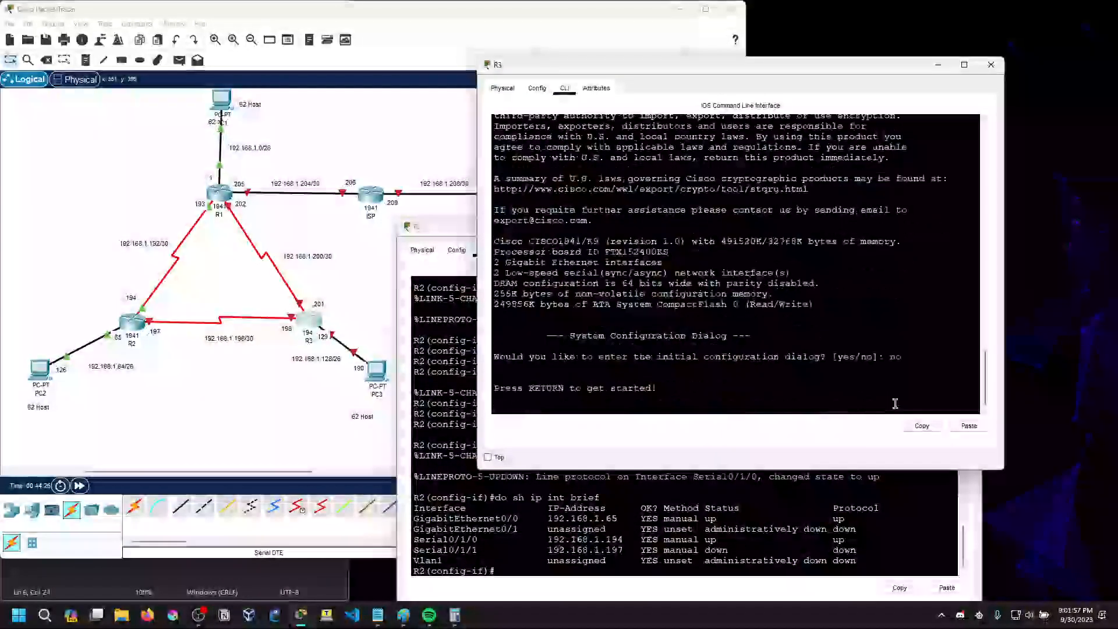
{"action": "key", "text": "Return"}
{"action": "type", "text": "ne"}
{"action": "type", "text": "en"}
{"action": "key", "text": "Return"}
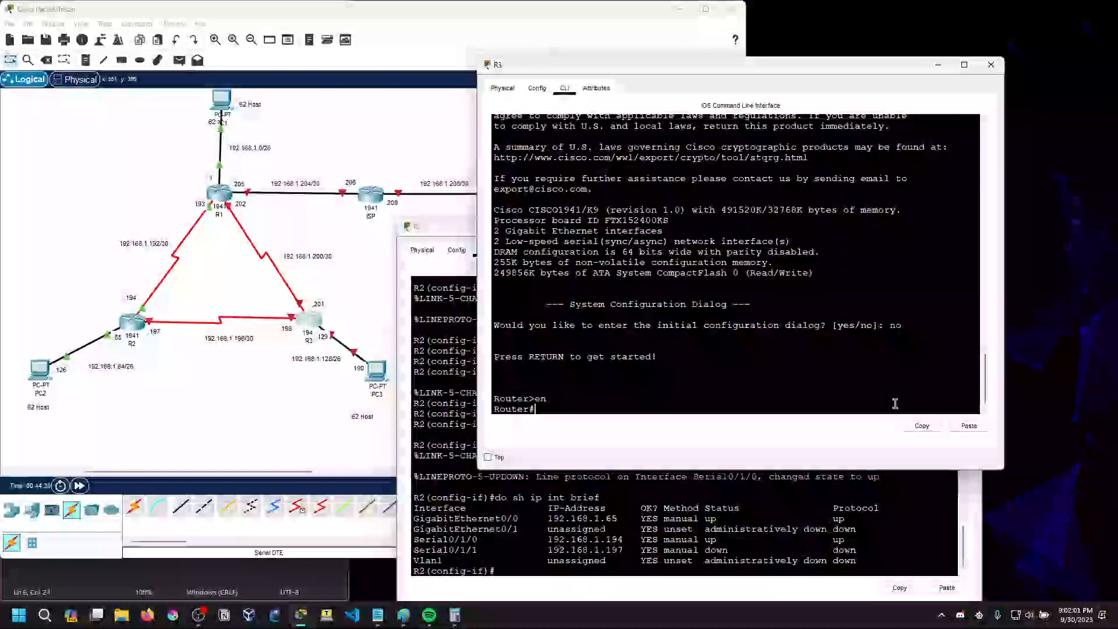
{"action": "type", "text": "exit"}
{"action": "key", "text": "Return"}
{"action": "key", "text": "Return"}
Start R3's console session and enter global configuration mode with enable and configure terminal
{"action": "type", "text": "enablk"}
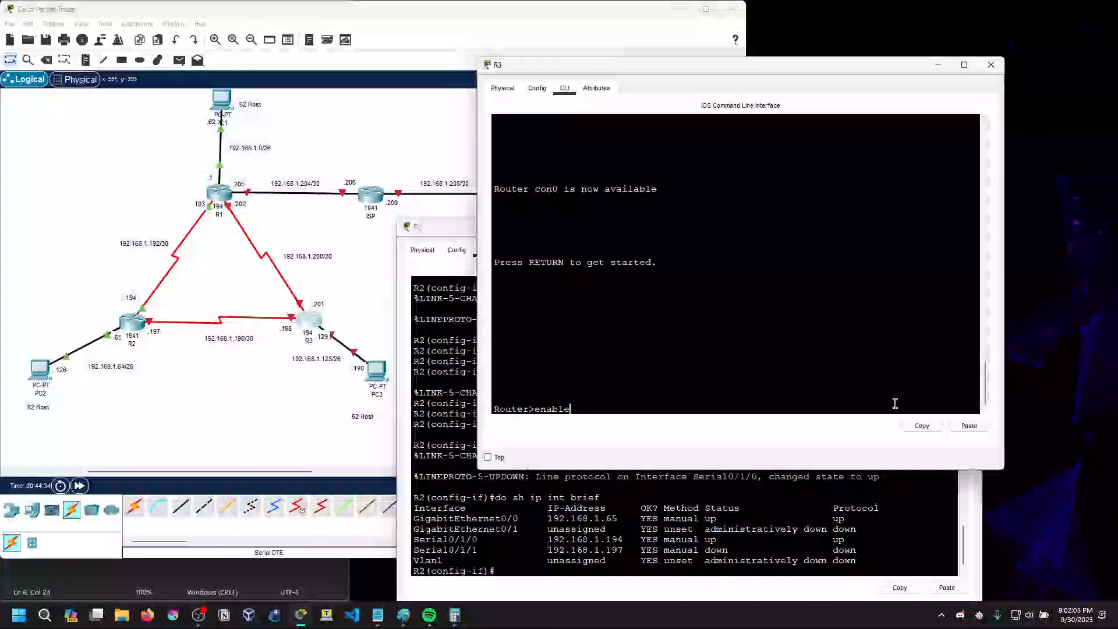
{"action": "key", "text": "Return"}
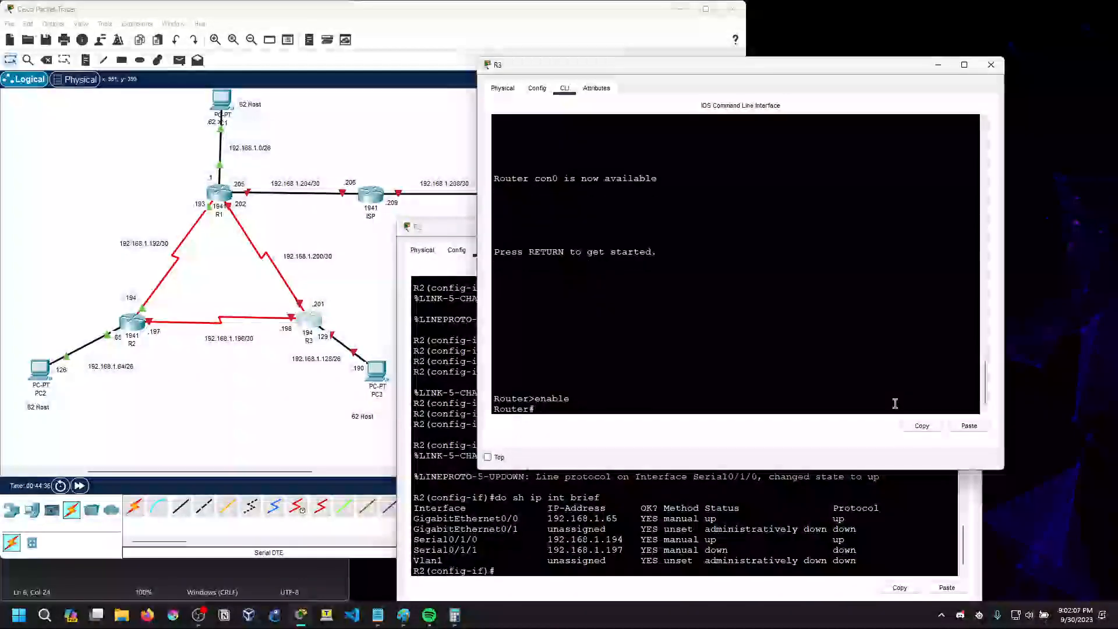
{"action": "type", "text": "configure termianl"}
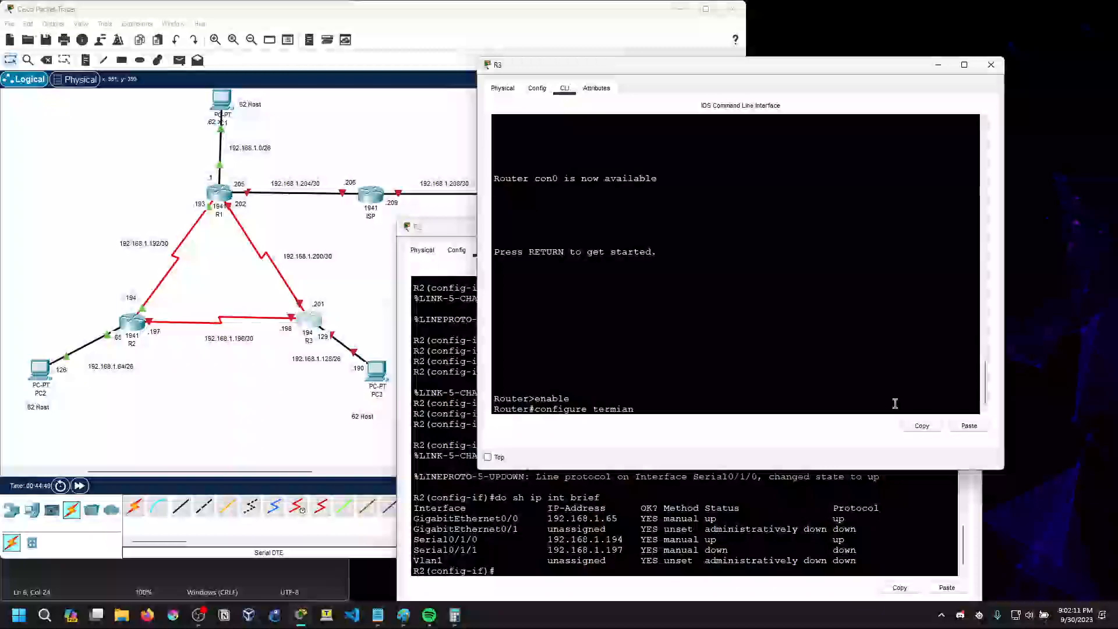
{"action": "key", "text": "BackSpace"}
{"action": "key", "text": "BackSpace"}
{"action": "key", "text": "BackSpace"}
{"action": "type", "text": "nal"}
{"action": "key", "text": "Return"}
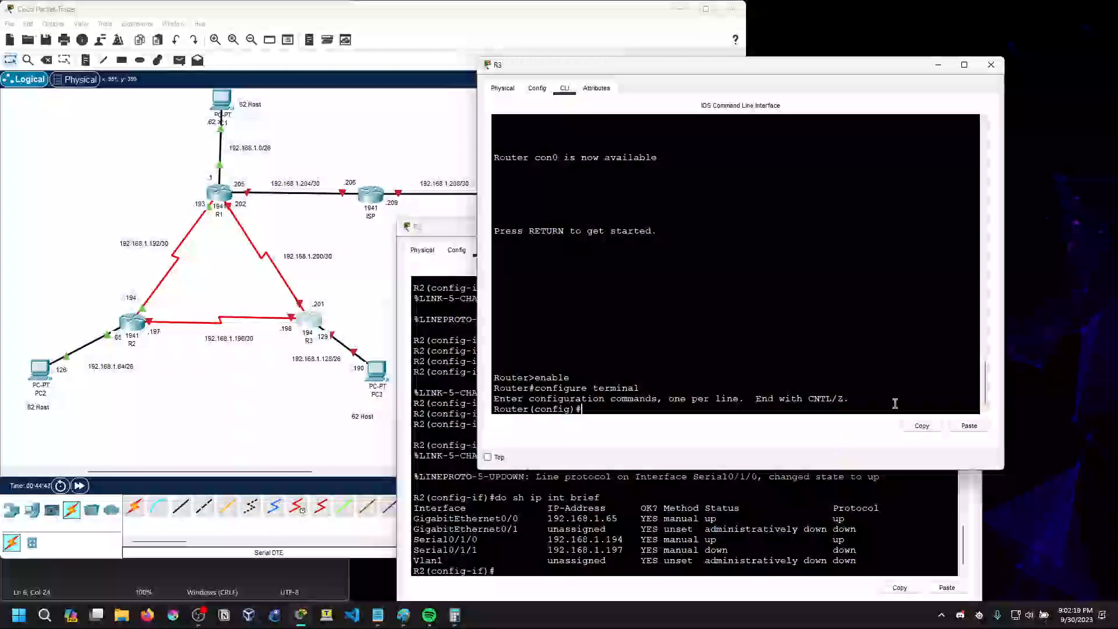
Display R3's interface summary from configuration mode with do sh ip int brief
{"action": "type", "text": "int"}
{"action": "key", "text": "BackSpace"}
{"action": "key", "text": "BackSpace"}
{"action": "key", "text": "BackSpace"}
{"action": "type", "text": "do hs sh ip int brief"}
{"action": "key", "text": "Return"}
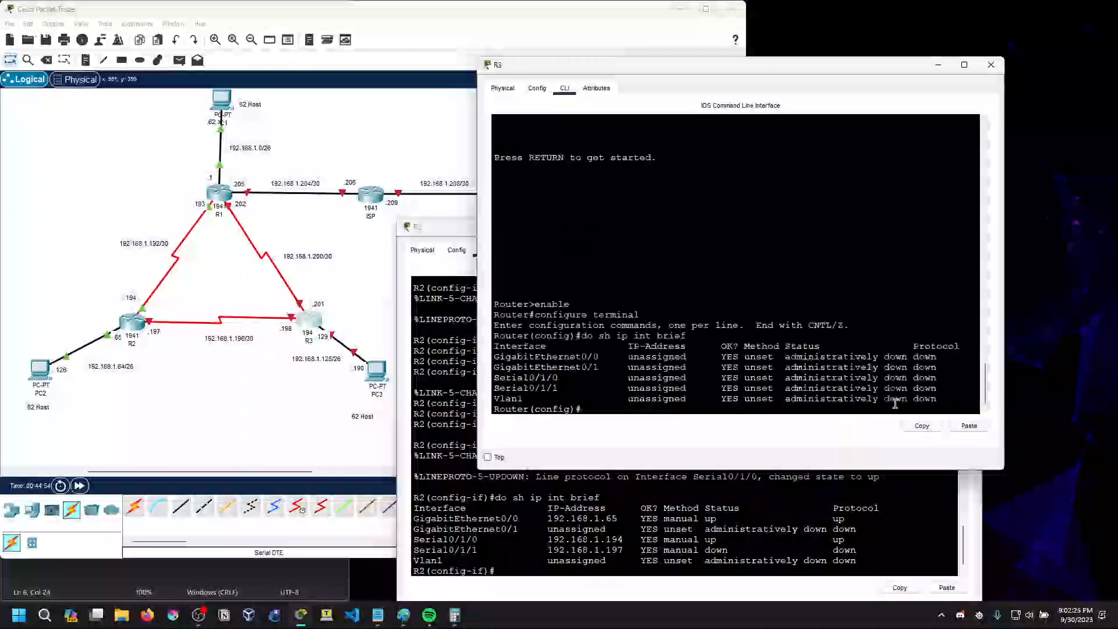
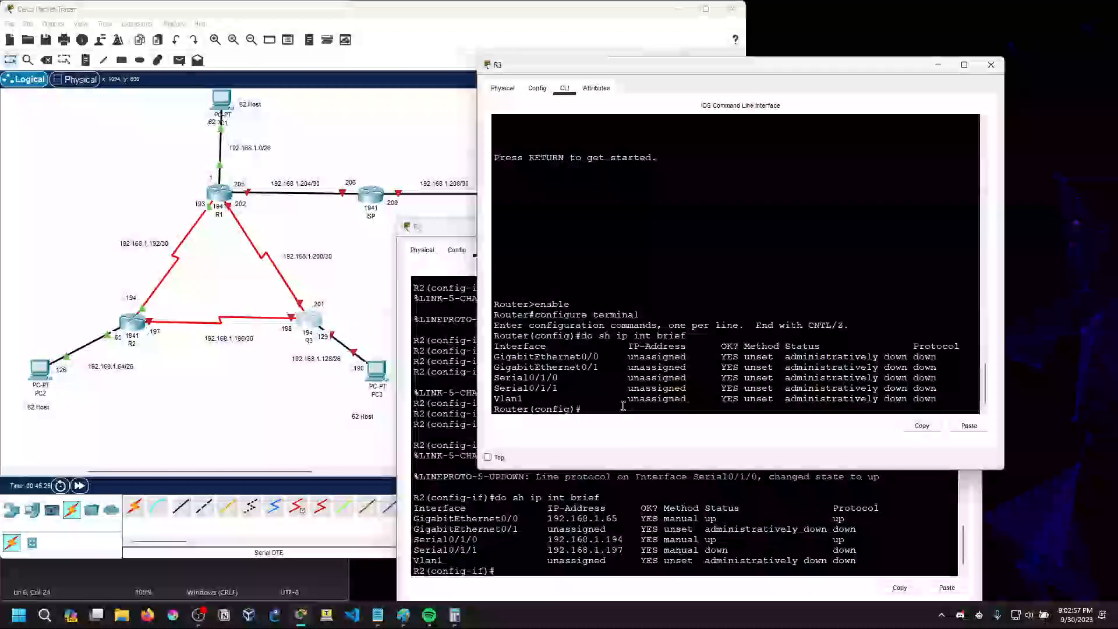
Assign 192.168.1.129 with mask 255.255.255.192 to R3's GigabitEthernet0/0 interface
{"action": "type", "text": "g0/0"}
{"action": "key", "text": "Return"}
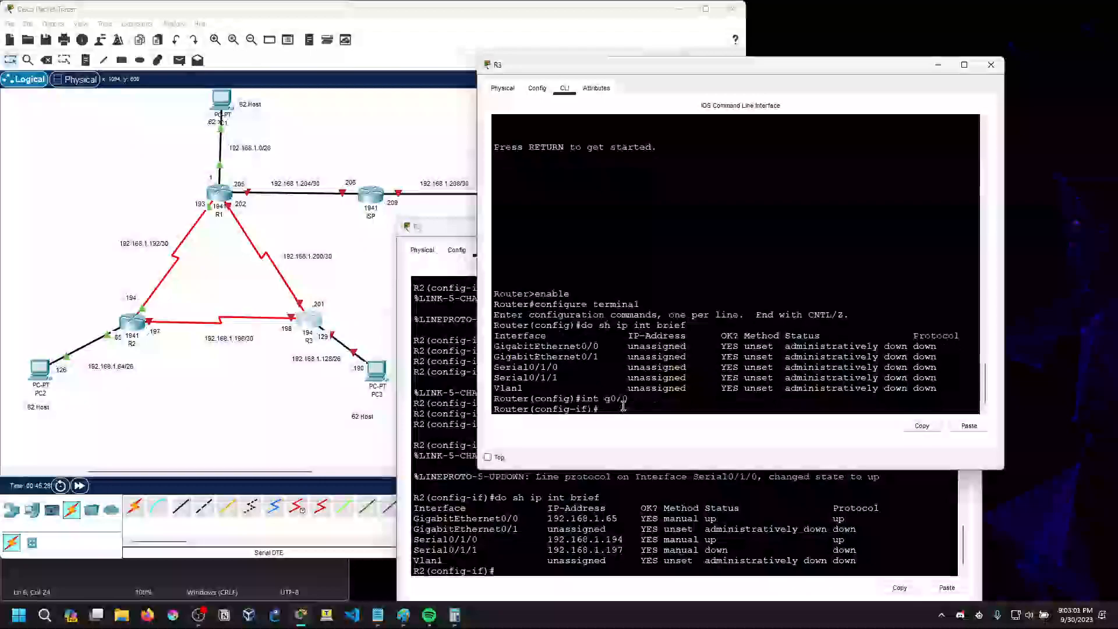
{"action": "mouse_move", "coordinate": [578, 349]}
{"action": "left_mouse_down"}
{"action": "mouse_move", "coordinate": [606, 347]}
{"action": "mouse_move", "coordinate": [585, 350]}
{"action": "left_mouse_up"}
{"action": "left_click", "coordinate": [606, 348]}
{"action": "double_click", "coordinate": [589, 349]}
{"action": "left_click", "coordinate": [619, 402]}
{"action": "type", "text": "ip add 192.168.1.129 255."}
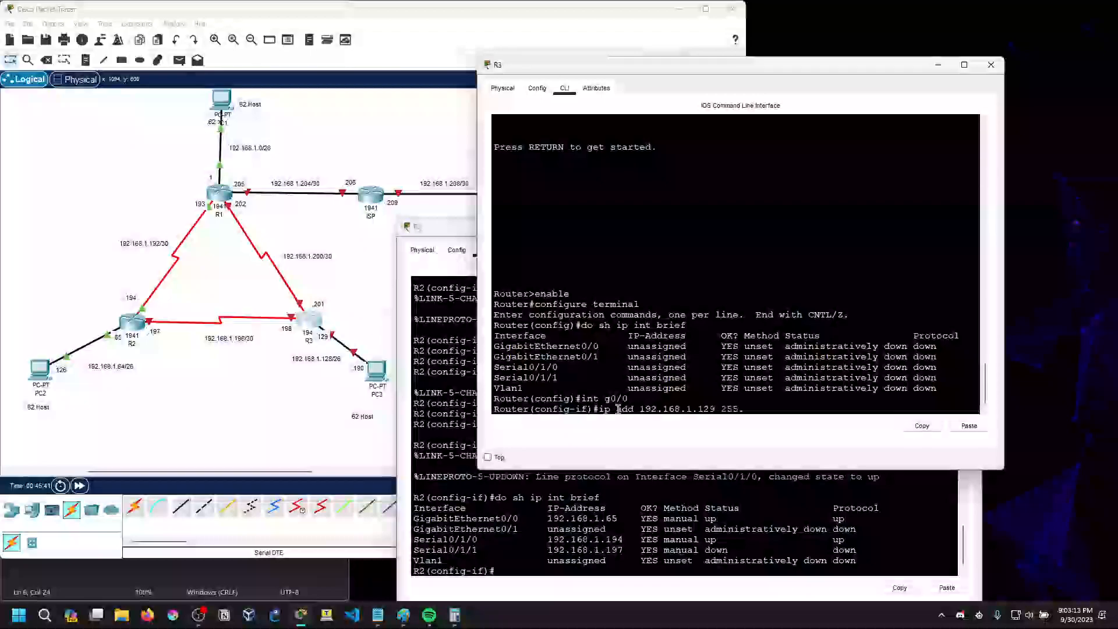
{"action": "type", "text": "255.255.192"}
{"action": "key", "text": "Return"}
Enable R3's GigabitEthernet0/0 interface with no shut
{"action": "type", "text": "no shu"}
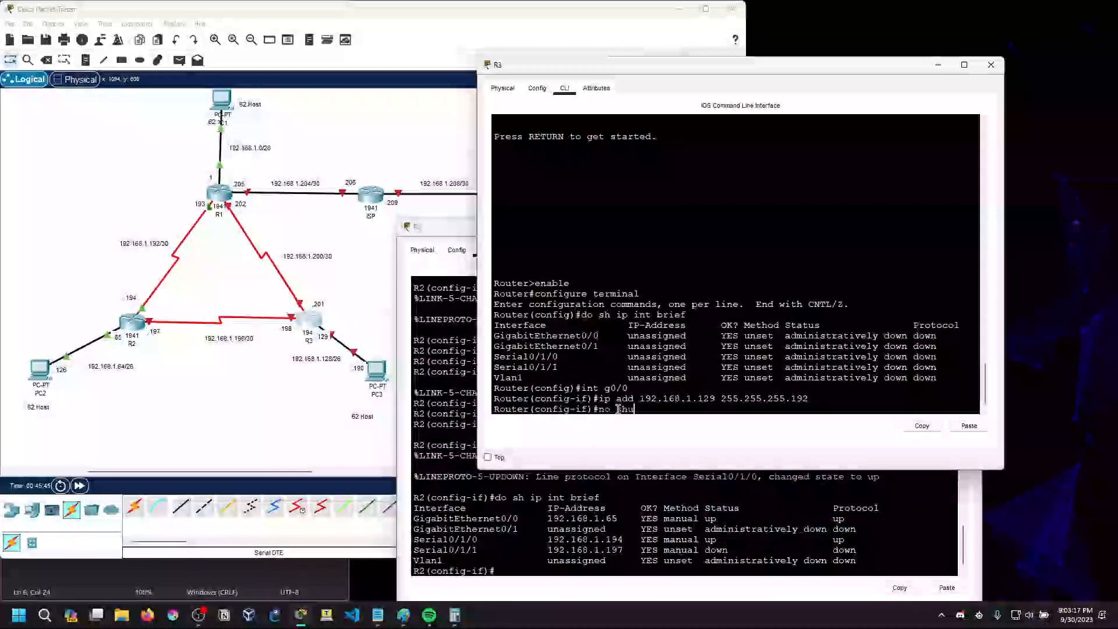
{"action": "type", "text": "t"}
{"action": "key", "text": "Return"}
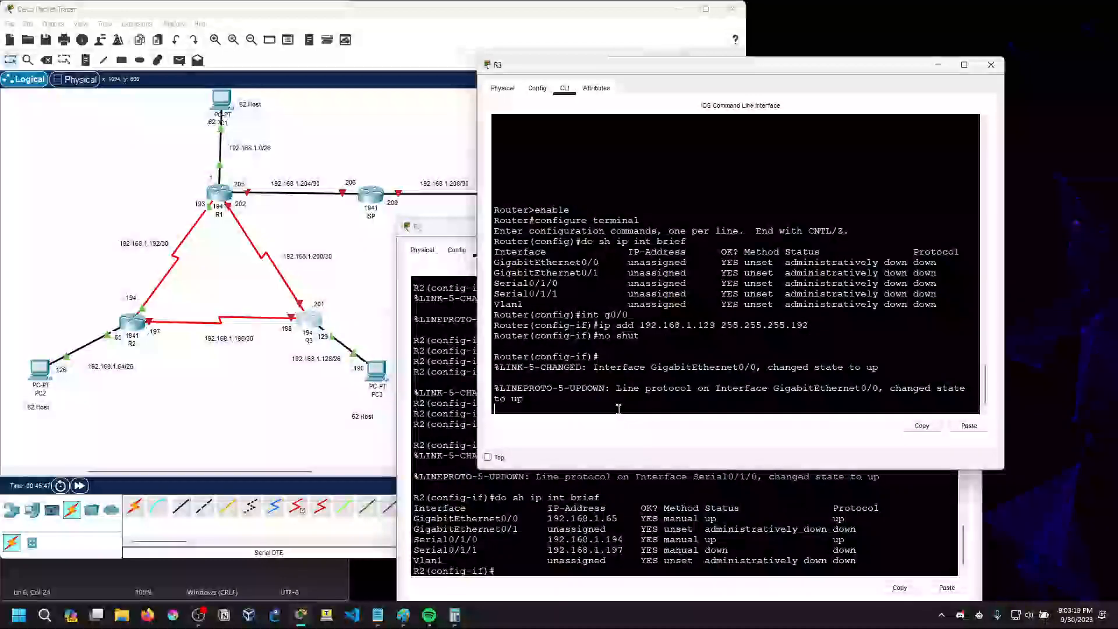
Ping R3's gateway address 192.168.1.129 from PC3's Command Prompt, with the PC3 window moved clear of the topology
{"action": "left_click", "coordinate": [377, 371]}
{"action": "left_click", "coordinate": [671, 187]}
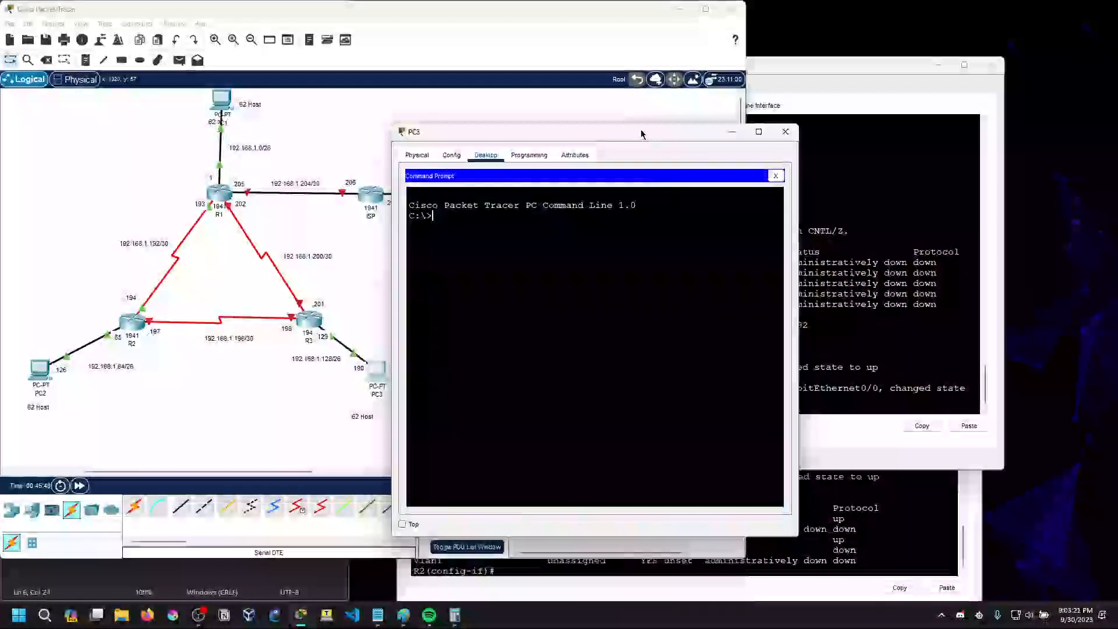
{"action": "left_click_drag", "start_coordinate": [641, 134], "coordinate": [708, 139]}
{"action": "type", "text": "ping 192.168.1.129"}
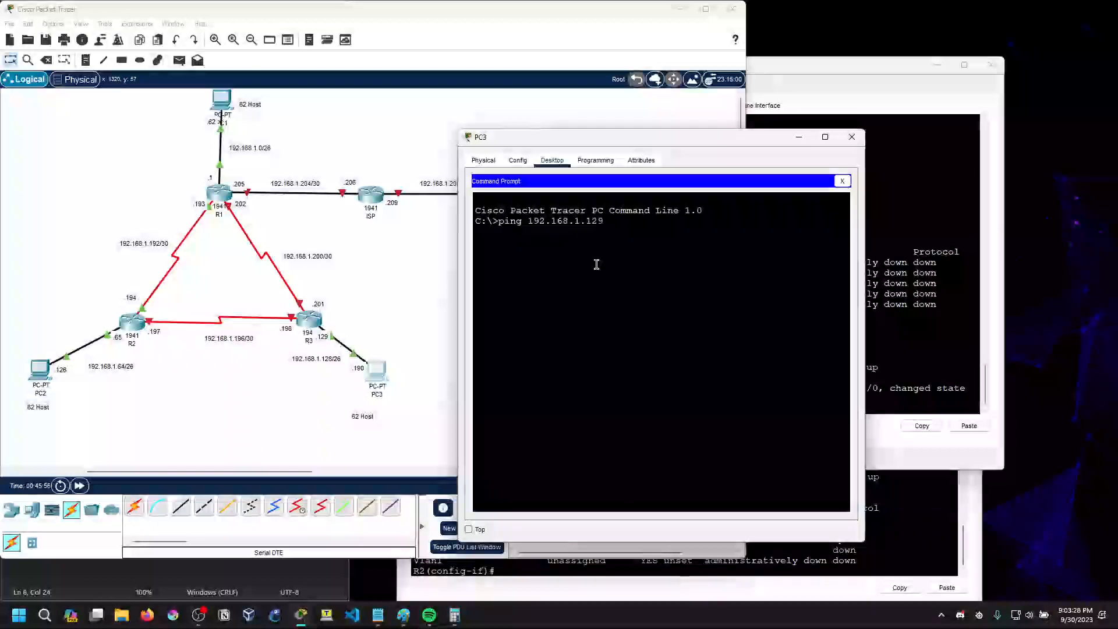
{"action": "key", "text": "Return"}
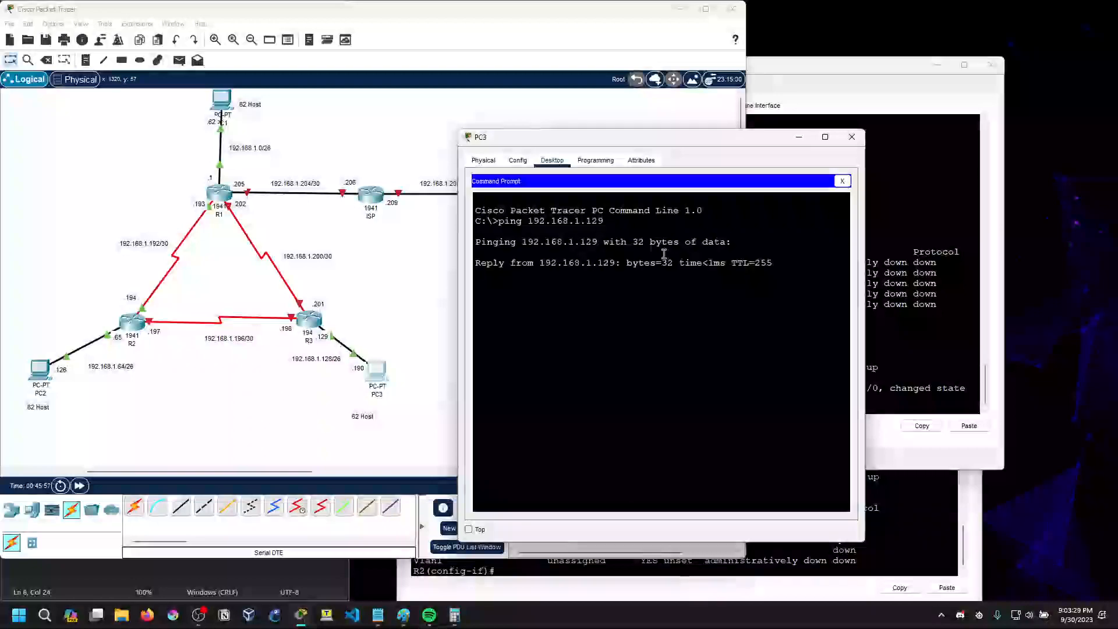
Return to R3's command-line interface, check the port on its link to R1, and enter configuration of interface s0/1/1
{"action": "left_click", "coordinate": [801, 368]}
{"action": "left_click_drag", "start_coordinate": [799, 374], "coordinate": [722, 403]}
{"action": "left_click", "coordinate": [720, 406]}
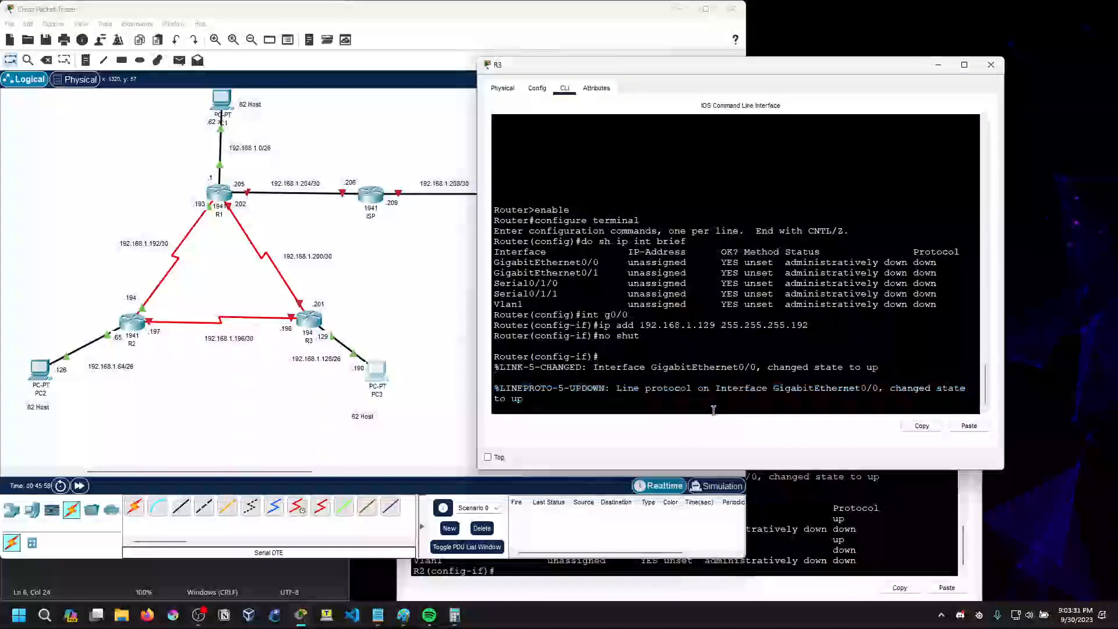
{"action": "key", "text": "Return"}
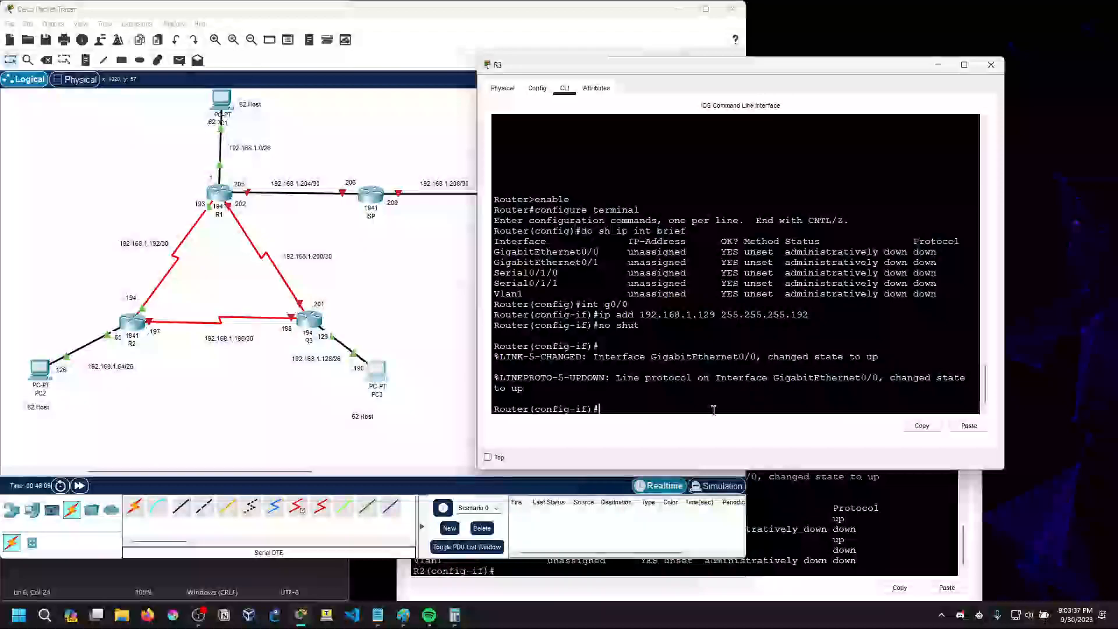
{"action": "left_click", "coordinate": [300, 318]}
{"action": "mouse_move", "coordinate": [300, 309]}
{"action": "left_click", "coordinate": [758, 402]}
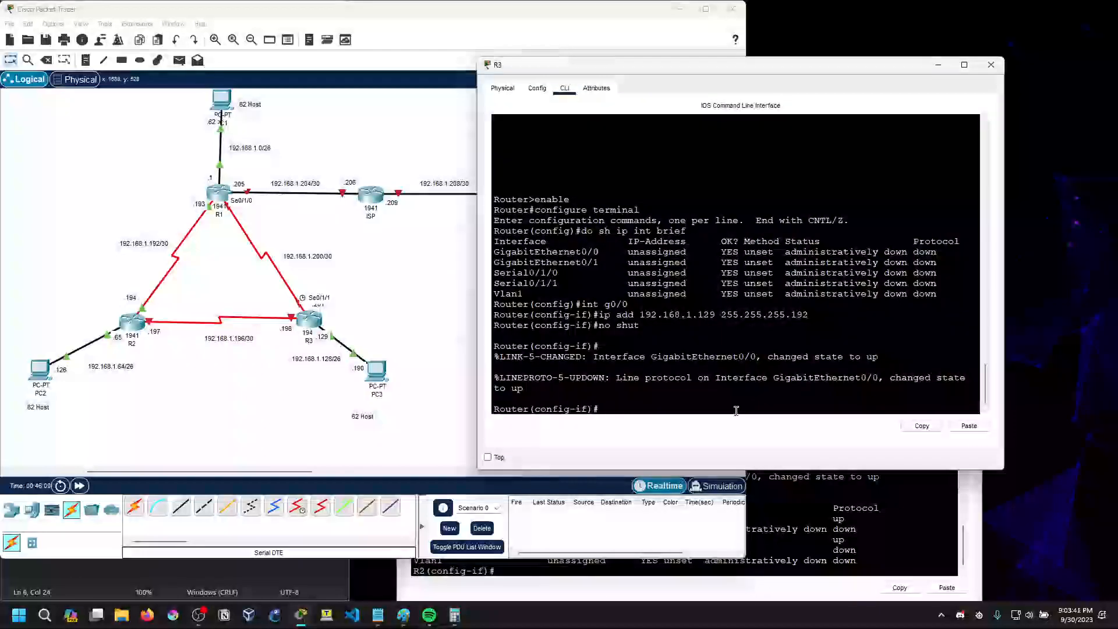
{"action": "type", "text": "interface s0/1/1"}
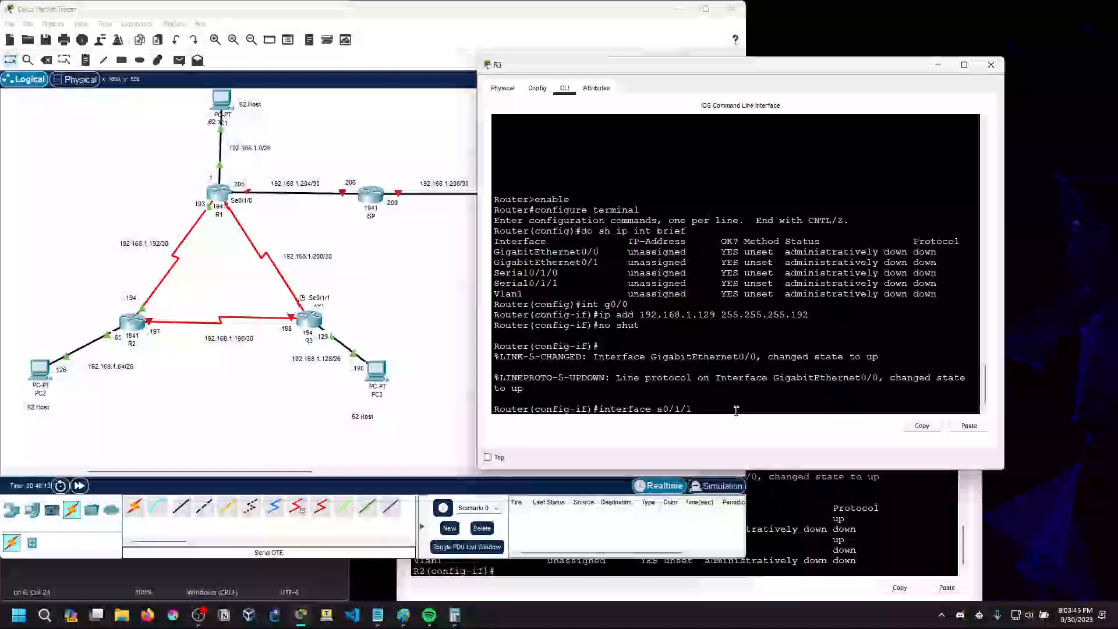
{"action": "key", "text": "Return"}
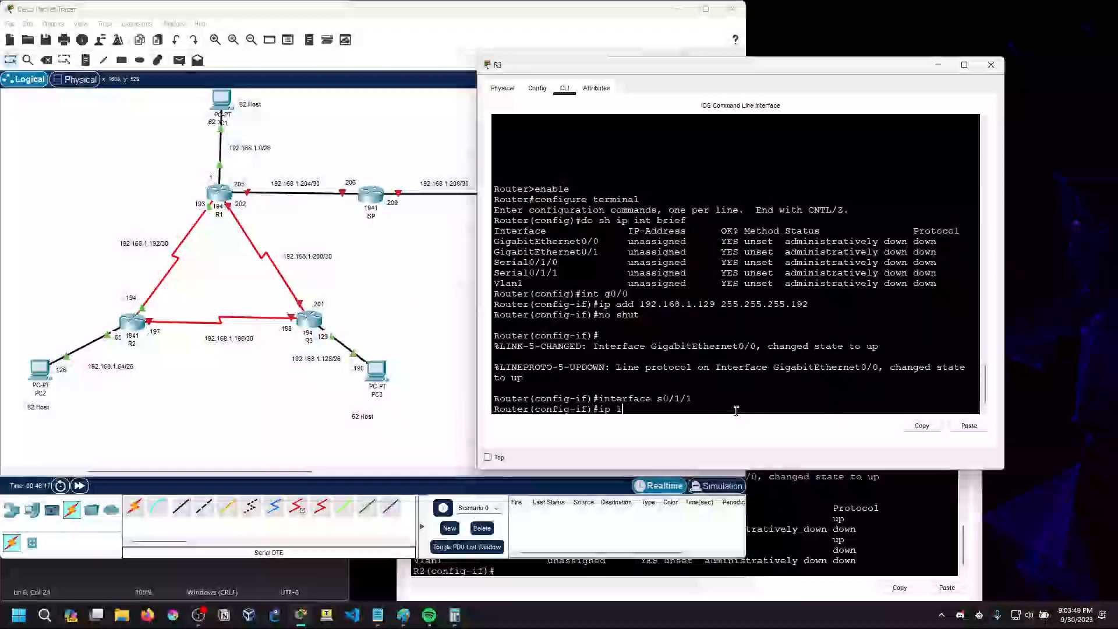
Try to assign 192.168.1.201 with mask 256.255.255.252 to R3's Serial0/1/1 interface
{"action": "type", "text": "ip add 192.168"}
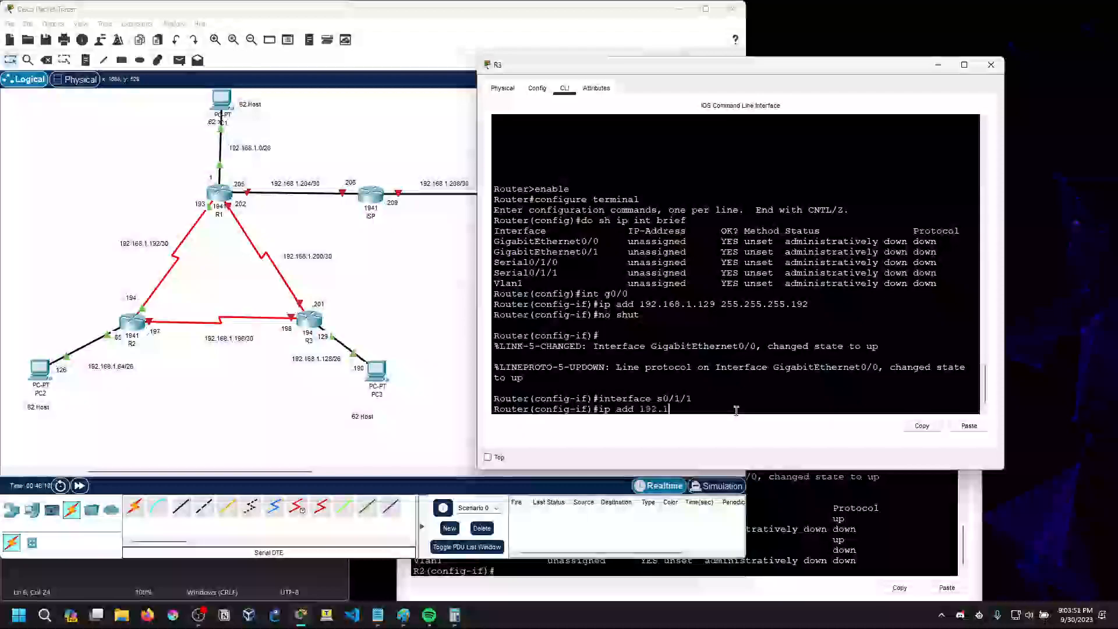
{"action": "type", "text": ".201"}
{"action": "key", "text": "BackSpace"}
{"action": "key", "text": "BackSpace"}
{"action": "type", "text": "201 255."}
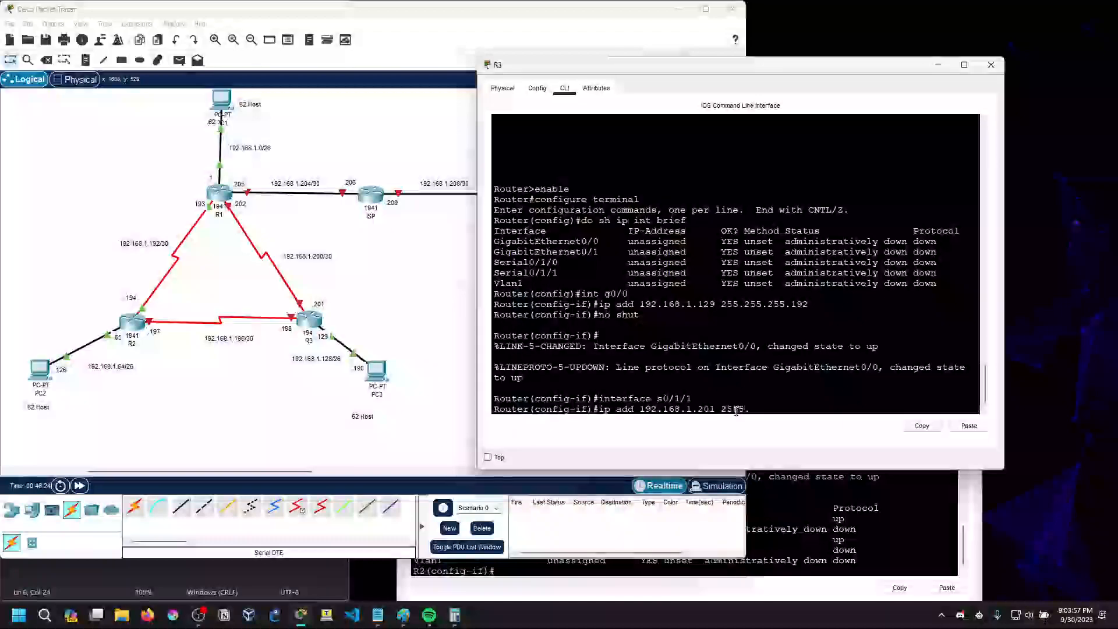
{"action": "type", "text": ".255.255.252"}
{"action": "key", "text": "Return"}
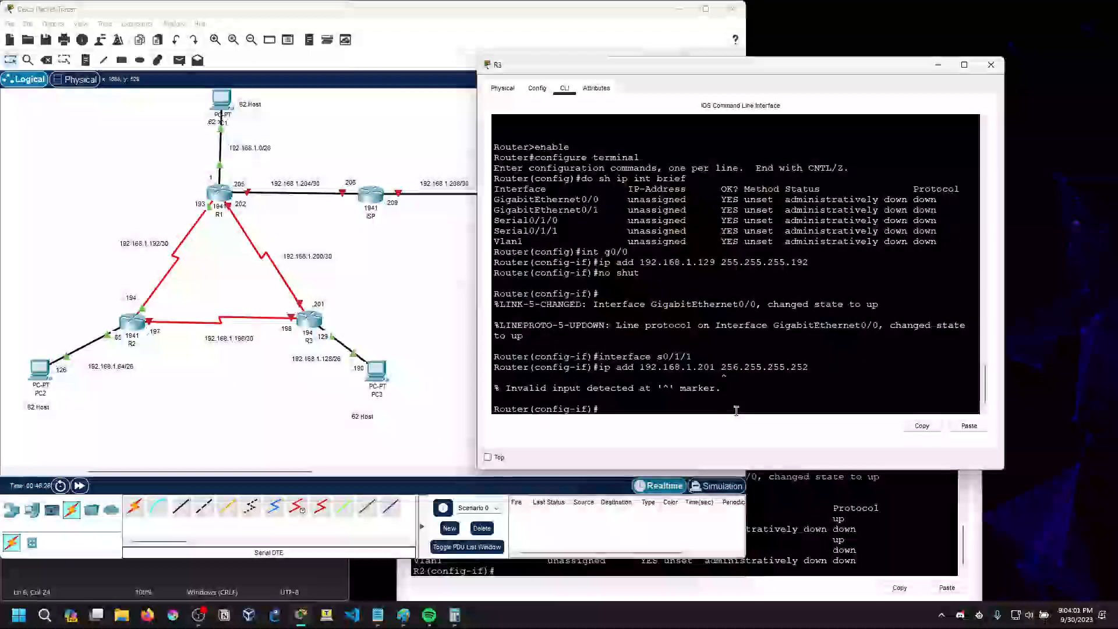
Reissue the 192.168.1.201 address command on Serial0/1/1 with the mask corrected to 255.255.255.252, and enable the interface with no shut
{"action": "left_click_drag", "start_coordinate": [506, 389], "coordinate": [717, 407]}
{"action": "double_click", "coordinate": [728, 367]}
{"action": "key", "text": "Up"}
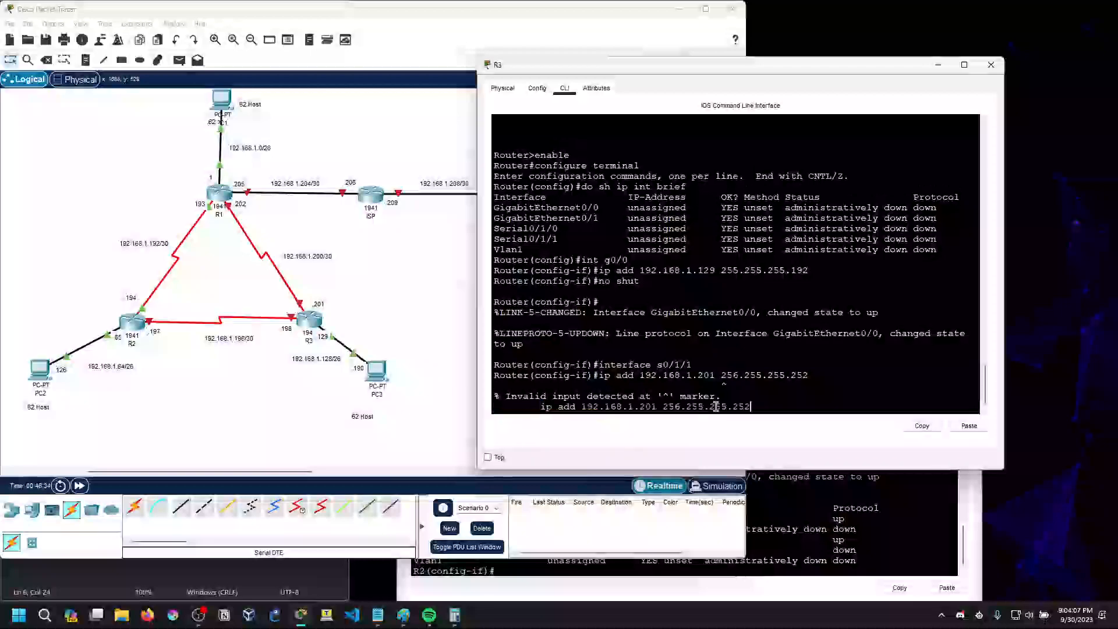
{"action": "key", "text": "Left"}
{"action": "key", "text": "Left"}
{"action": "key", "text": "Left"}
{"action": "key", "text": "Left"}
{"action": "key", "text": "Left"}
{"action": "key", "text": "Left"}
{"action": "key", "text": "Left"}
{"action": "key", "text": "Left"}
{"action": "key", "text": "Left"}
{"action": "key", "text": "Left"}
{"action": "key", "text": "Left"}
{"action": "key", "text": "Left"}
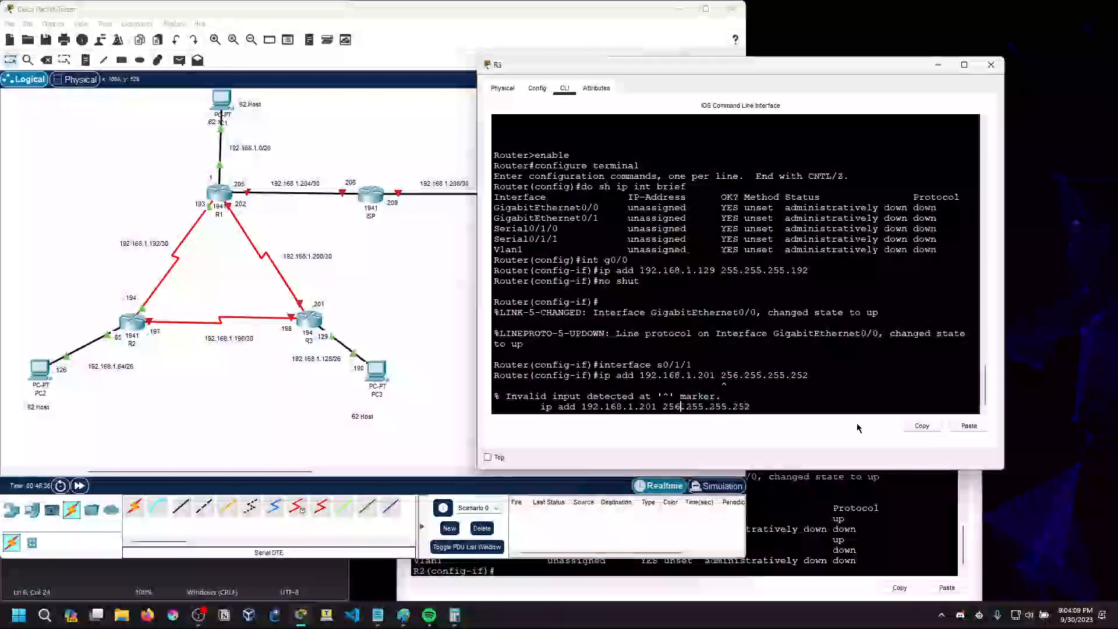
{"action": "key", "text": "BackSpace"}
{"action": "type", "text": "5"}
{"action": "key", "text": "Return"}
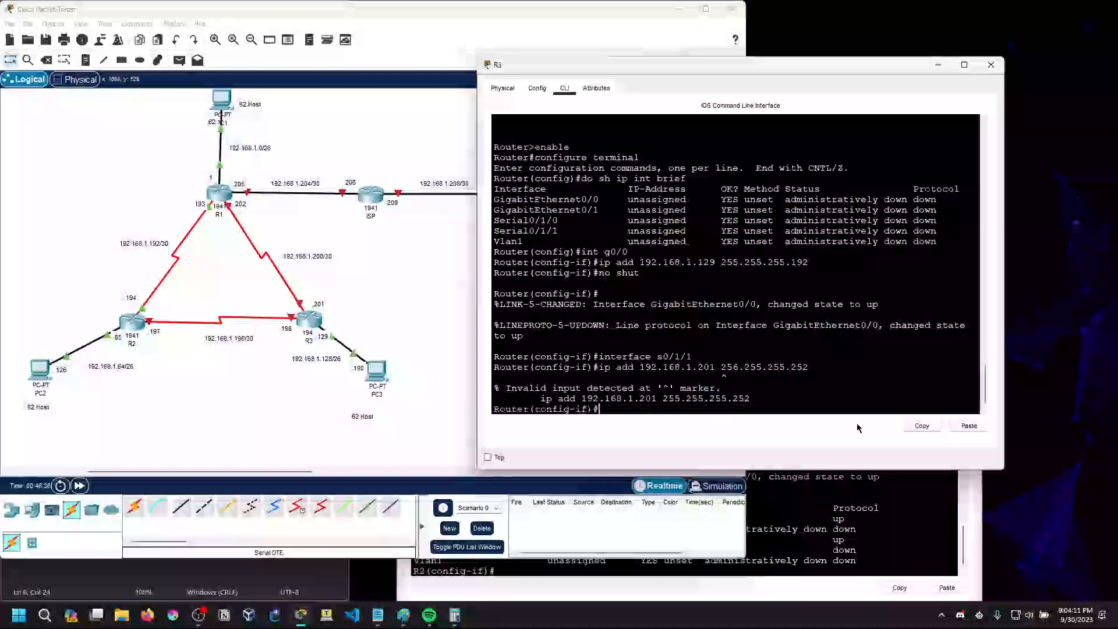
{"action": "type", "text": "no shut"}
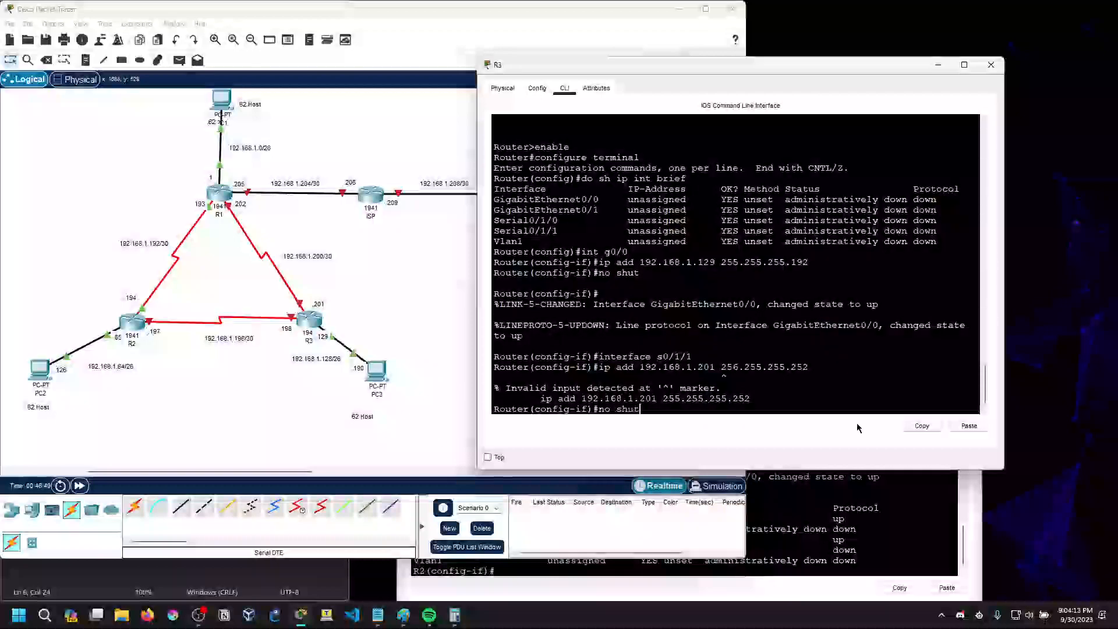
{"action": "key", "text": "Return"}
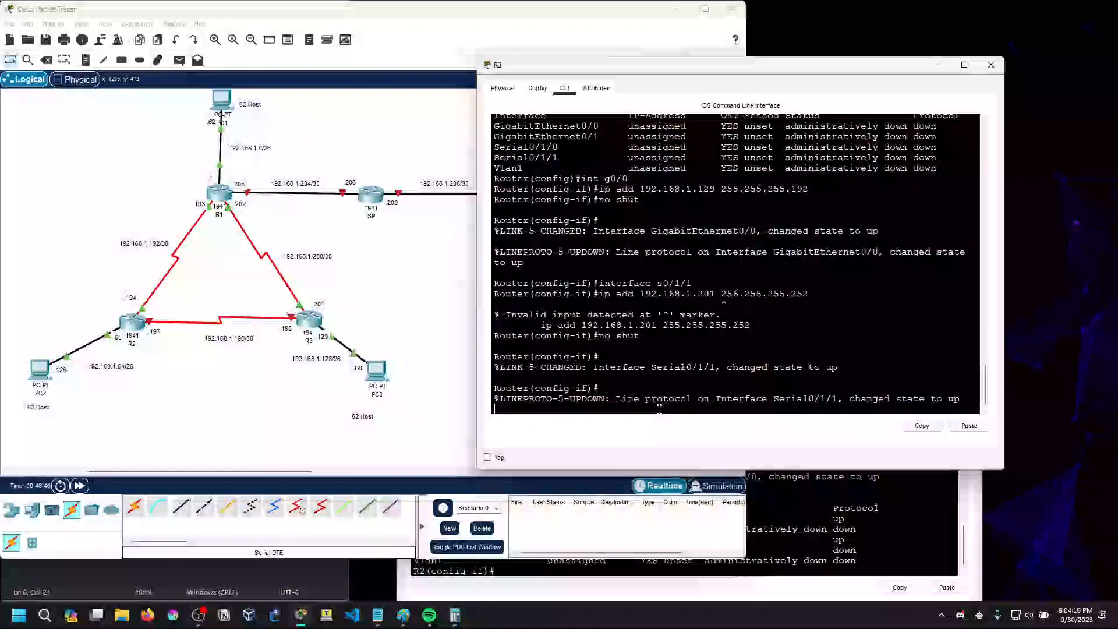
Assign 192.168.1.198 with mask 255.255.255.252 to R3's Serial0/1/0 interface
{"action": "type", "text": "int "}
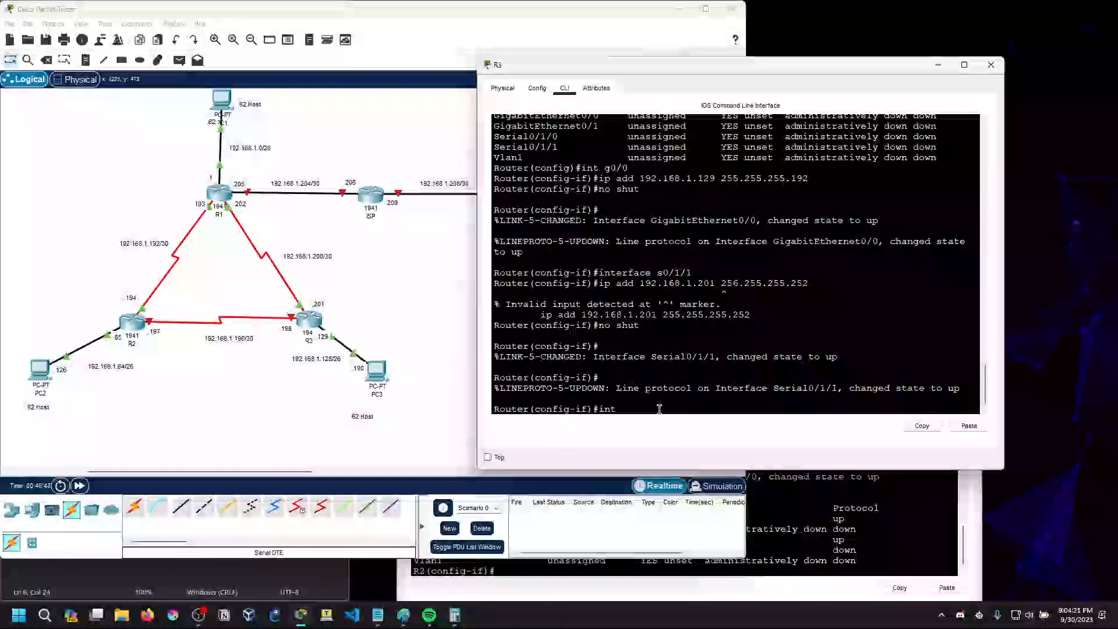
{"action": "type", "text": "g0"}
{"action": "key", "text": "BackSpace"}
{"action": "key", "text": "BackSpace"}
{"action": "type", "text": "s0/1/0"}
{"action": "key", "text": "Return"}
{"action": "type", "text": "ip"}
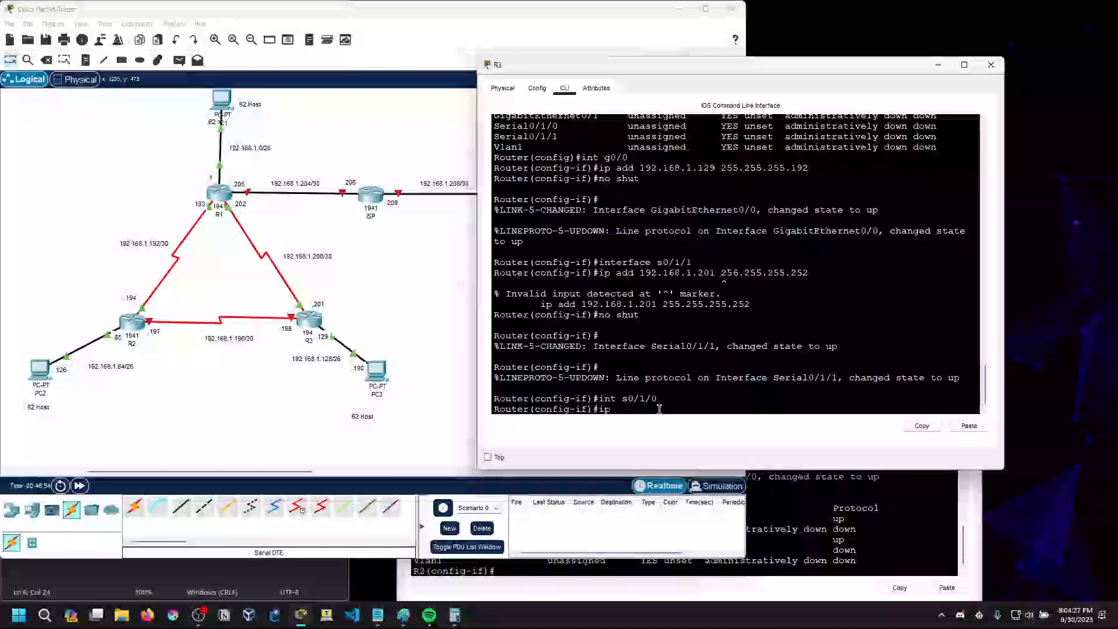
{"action": "type", "text": " 1"}
{"action": "key", "text": "BackSpace"}
{"action": "type", "text": "add 192.168"}
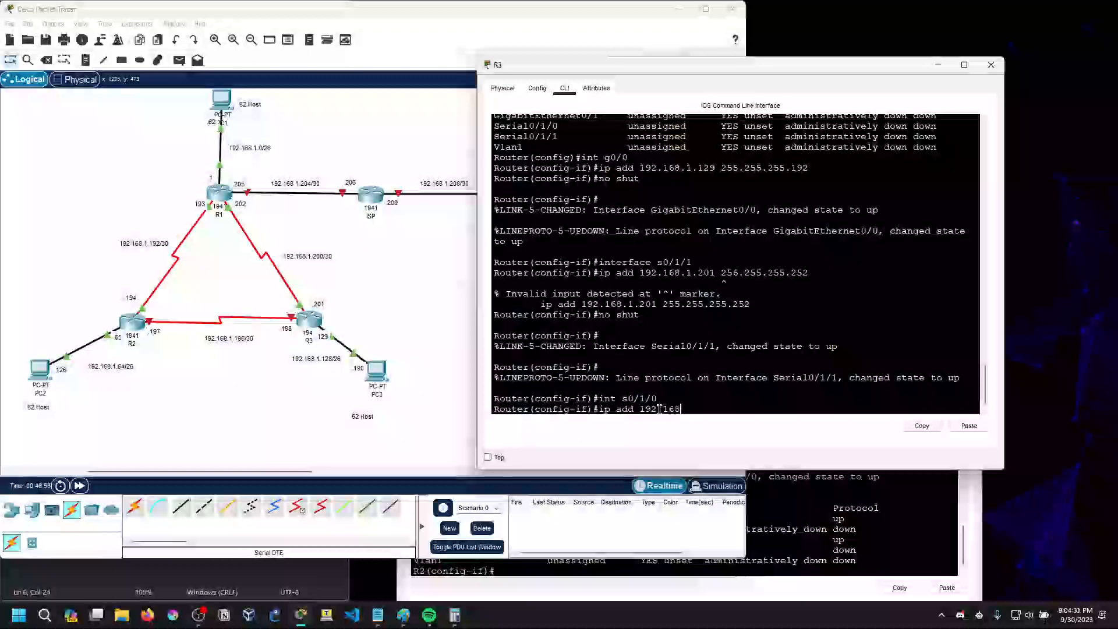
{"action": "type", "text": ".1.198 255."}
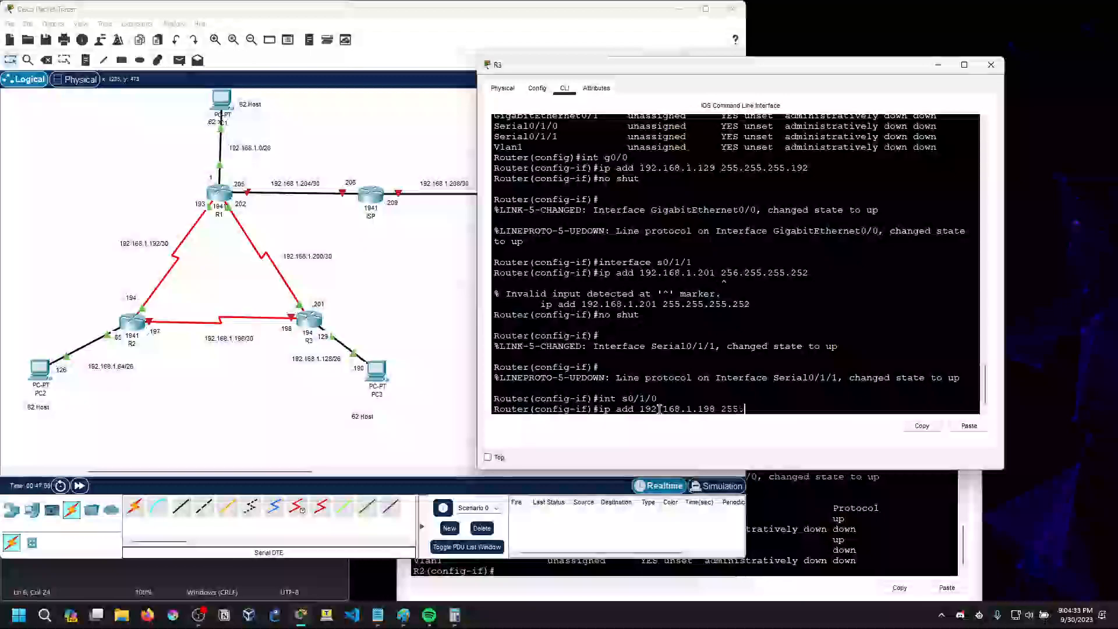
{"action": "type", "text": "255.255.252"}
{"action": "key", "text": "Return"}
Enable R3's Serial0/1/0 interface with no shut
{"action": "type", "text": "nos h"}
{"action": "key", "text": "BackSpace"}
{"action": "key", "text": "BackSpace"}
{"action": "key", "text": "BackSpace"}
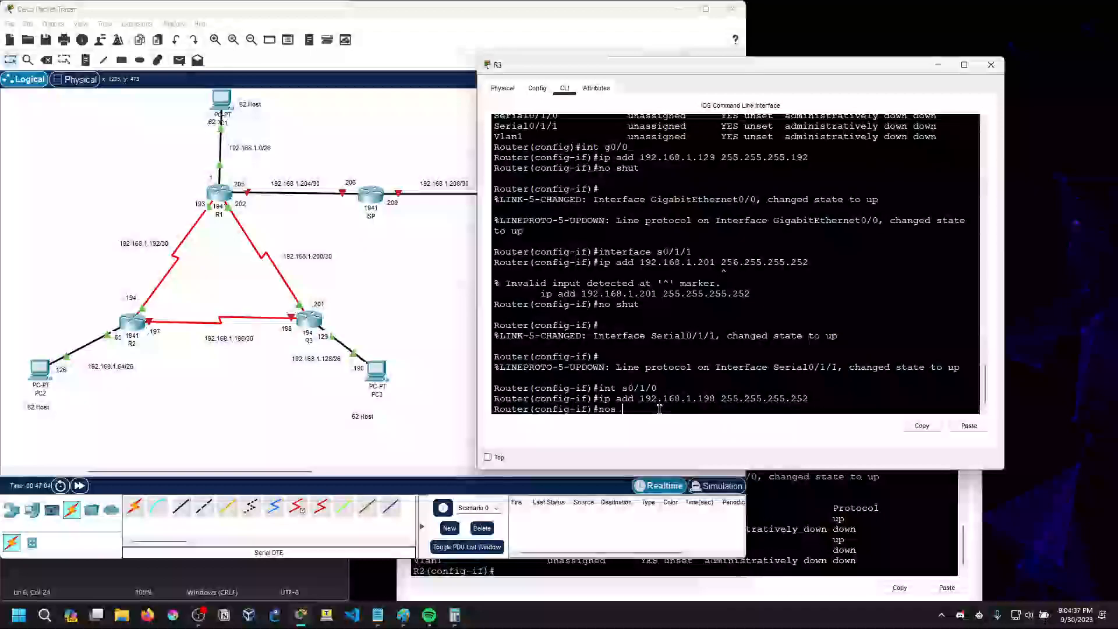
{"action": "key", "text": "Return"}
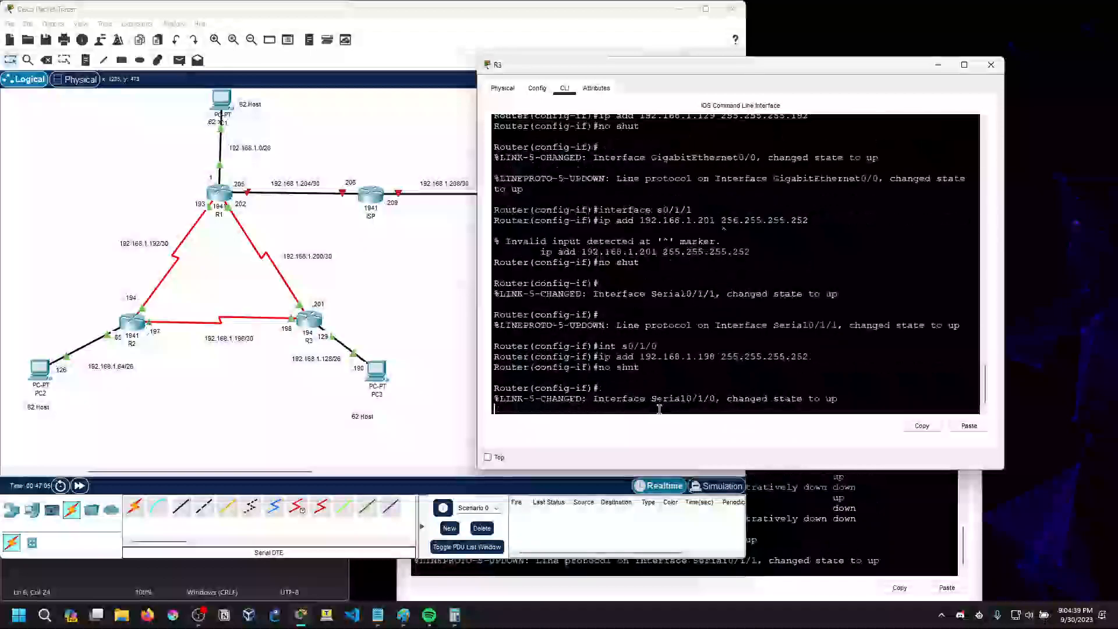
Bring R2's and R1's consoles into view to check their messages, and minimize the R1, R2 and R3 windows
{"action": "left_click", "coordinate": [792, 564]}
{"action": "left_click_drag", "start_coordinate": [582, 231], "coordinate": [621, 232]}
{"action": "left_click_drag", "start_coordinate": [559, 72], "coordinate": [621, 160]}
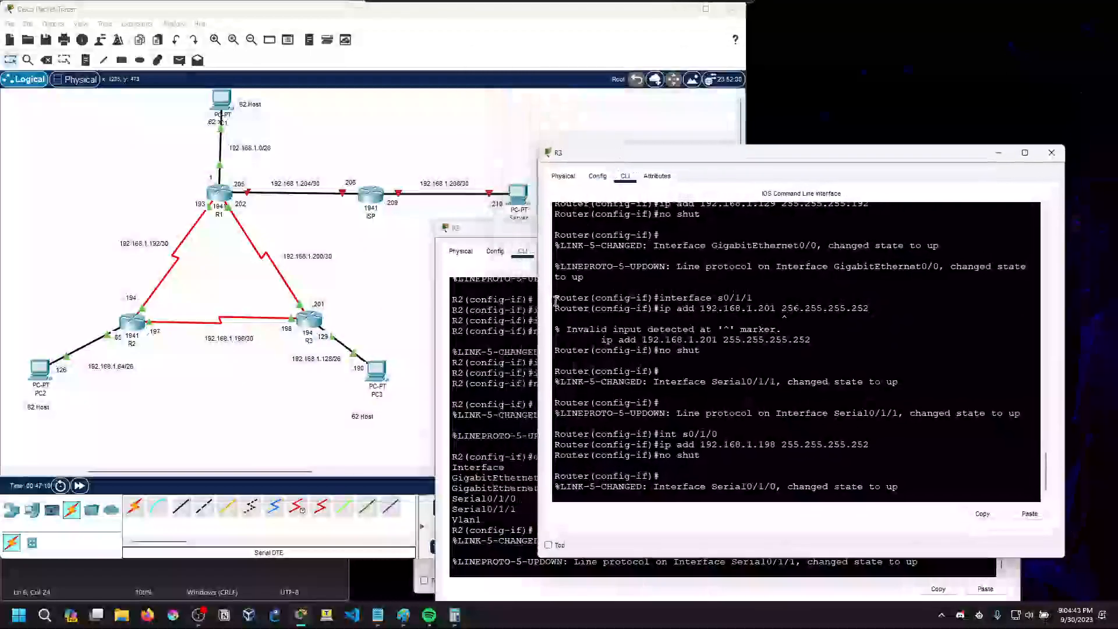
{"action": "left_click", "coordinate": [436, 573]}
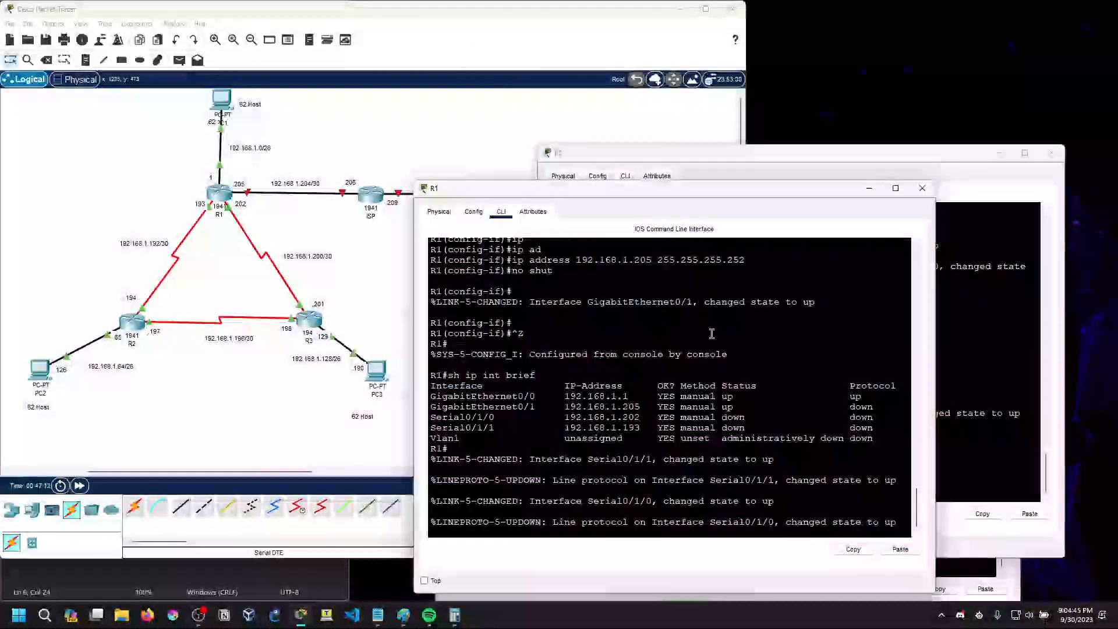
{"action": "left_click", "coordinate": [869, 189]}
{"action": "left_click", "coordinate": [998, 153]}
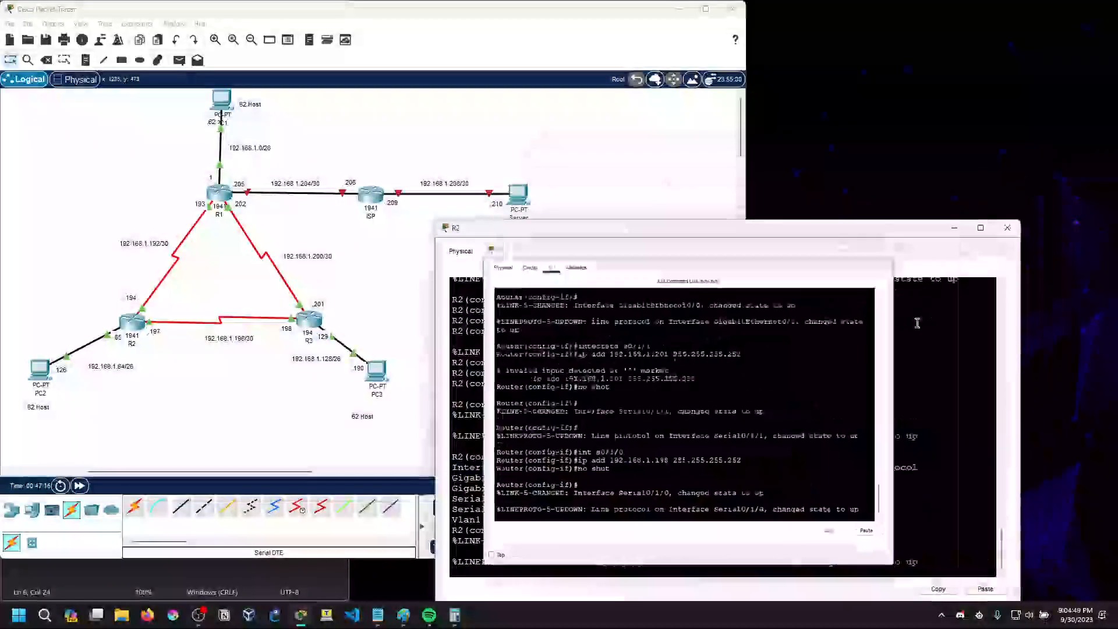
{"action": "left_click", "coordinate": [955, 228]}
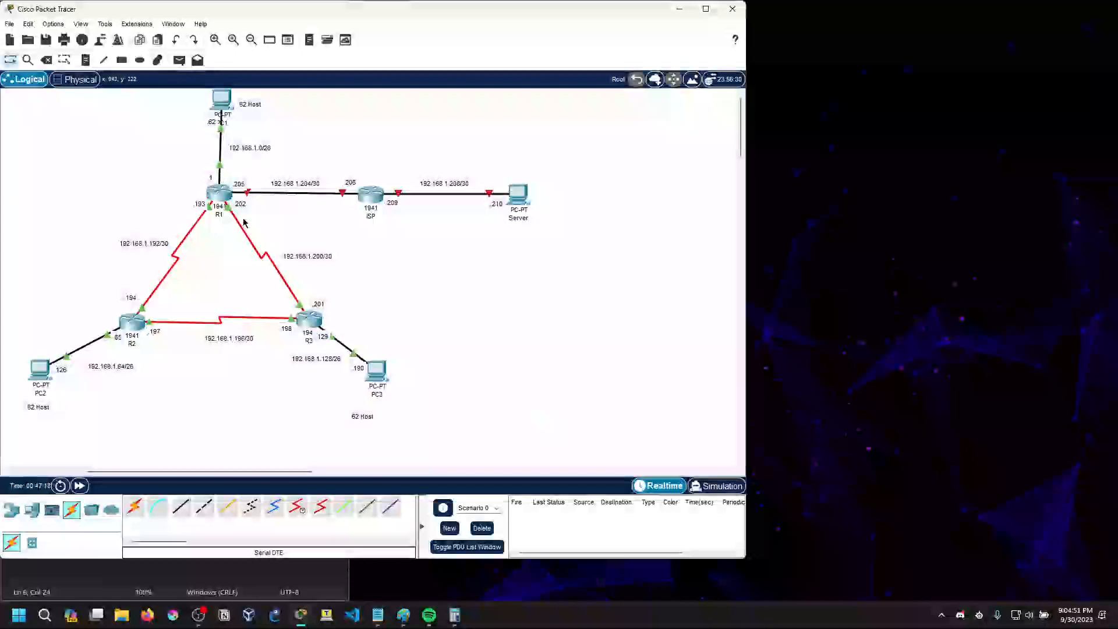
Open the ISP router's command-line interface in a widened window clear of the topology and answer no to the initial configuration dialog
{"action": "left_click", "coordinate": [373, 197]}
{"action": "left_click_drag", "start_coordinate": [498, 126], "coordinate": [700, 134]}
{"action": "left_click_drag", "start_coordinate": [998, 332], "coordinate": [1070, 332]}
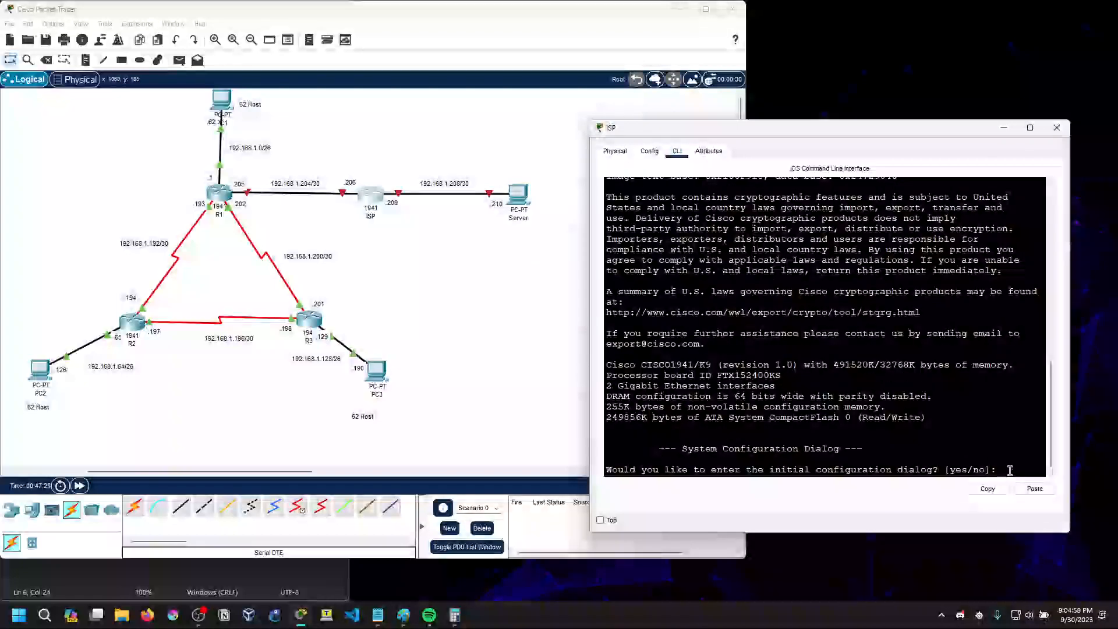
{"action": "type", "text": "o"}
{"action": "key", "text": "Return"}
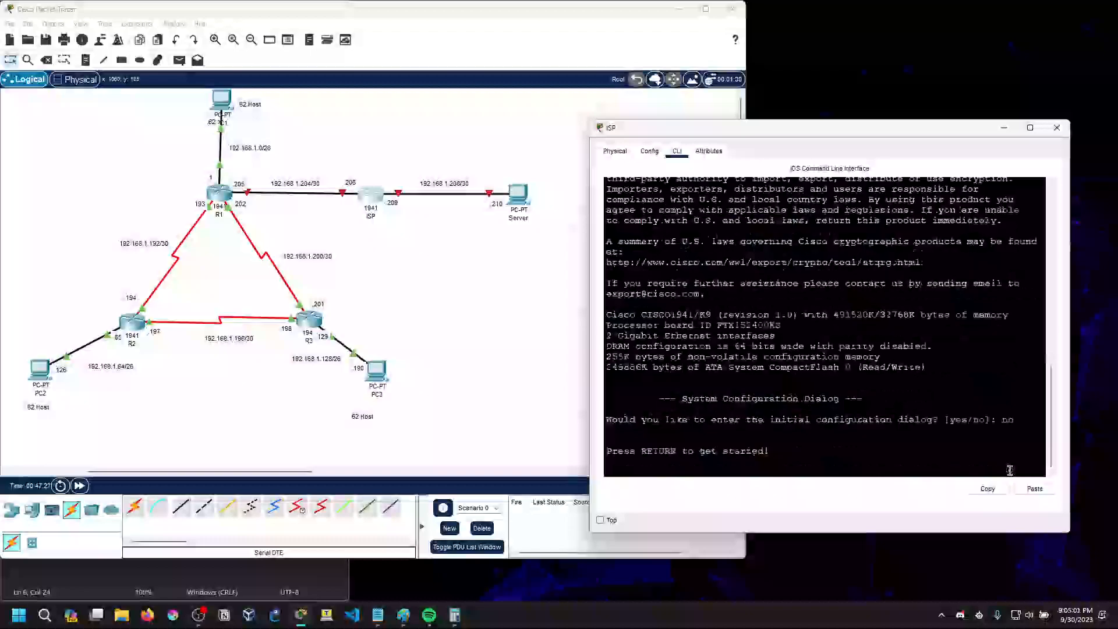
Start the ISP router's console session and enter global configuration mode with en and conf t
{"action": "key", "text": "Return"}
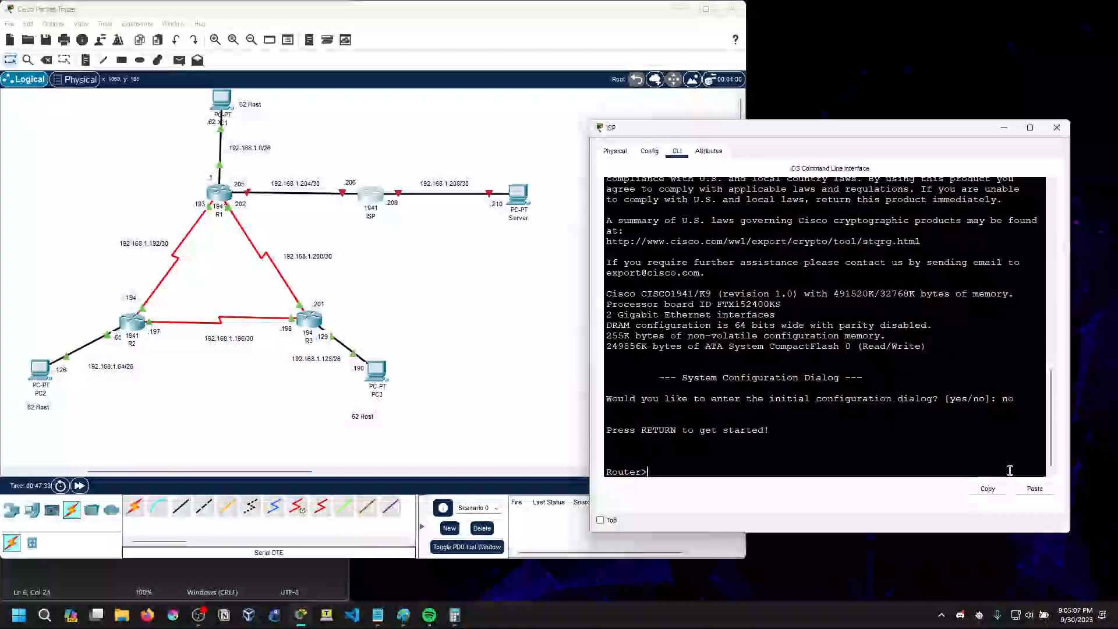
{"action": "type", "text": "en"}
{"action": "key", "text": "Return"}
{"action": "type", "text": "conf t"}
{"action": "key", "text": "Return"}
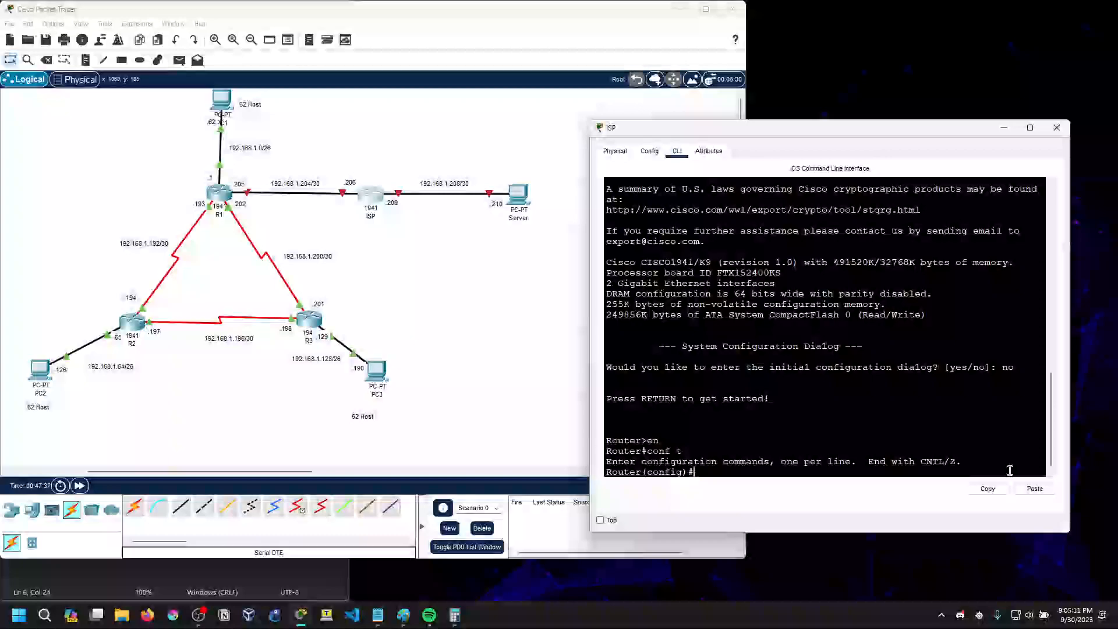
Set the ISP router's hostname to ISP
{"action": "type", "text": "host"}
{"action": "type", "text": " R"}
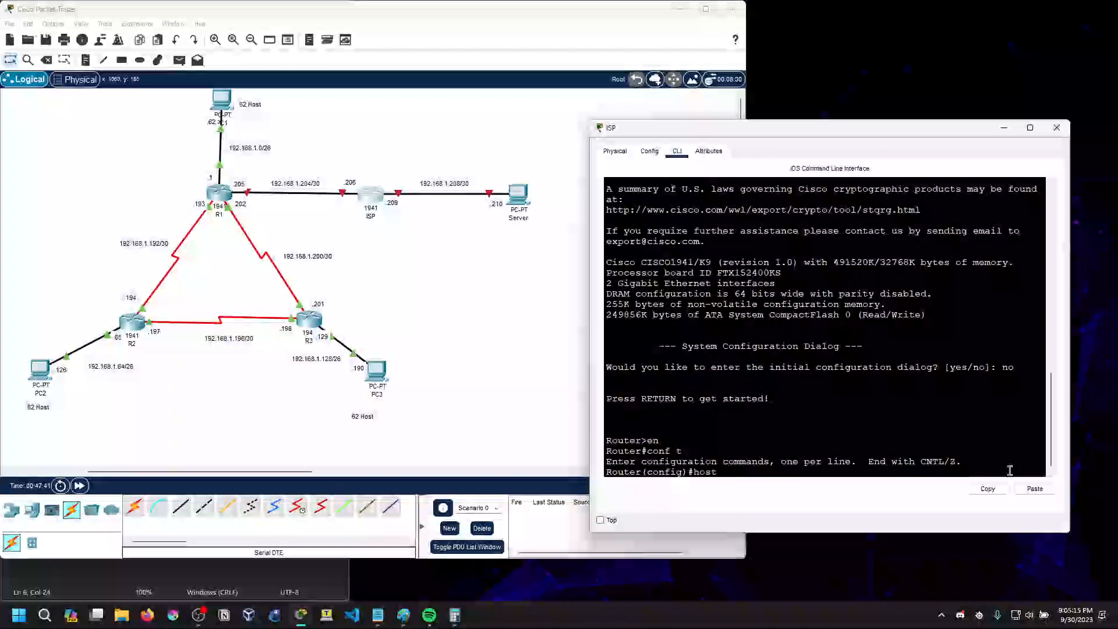
{"action": "type", "text": "SP"}
{"action": "key", "text": "Return"}
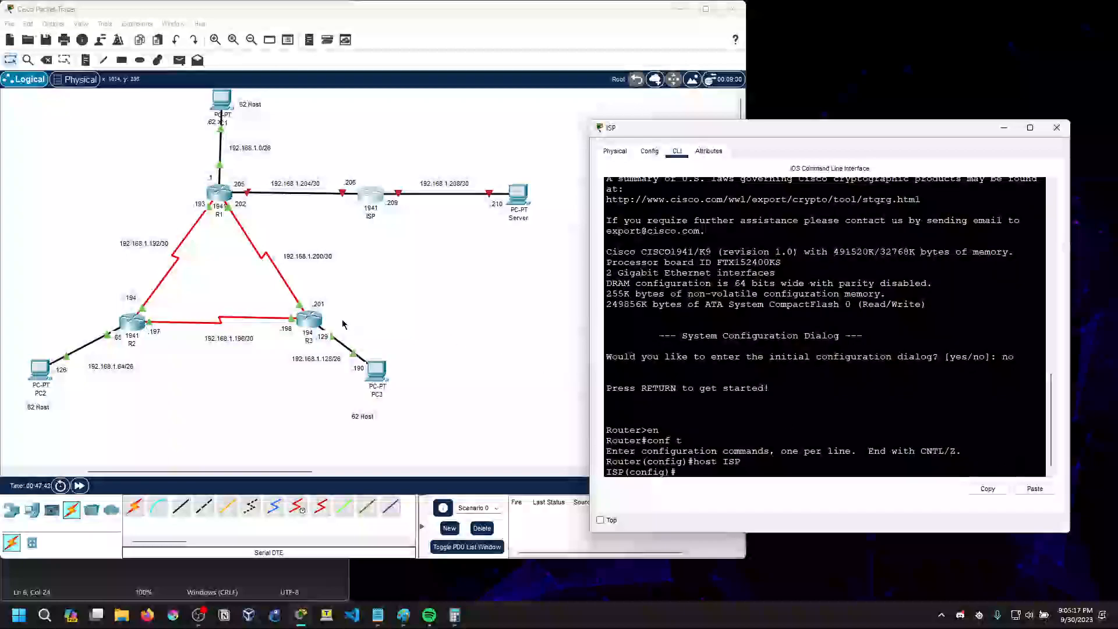
Return R3's console to global configuration mode, set its hostname to R3 and close its window
{"action": "left_click", "coordinate": [309, 320]}
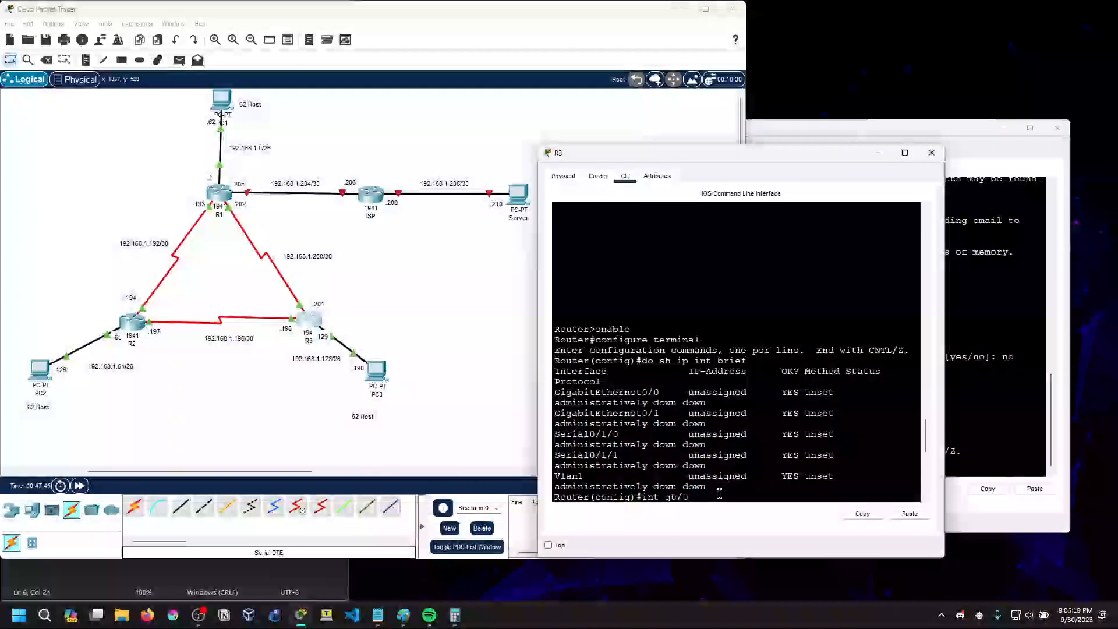
{"action": "type", "text": "interface s0/1/1 ip add 192.168.1.201 256.255.255.252 no shut int s0/1/0 ip add 192.168.1.198 255.255.255.252 no shut"}
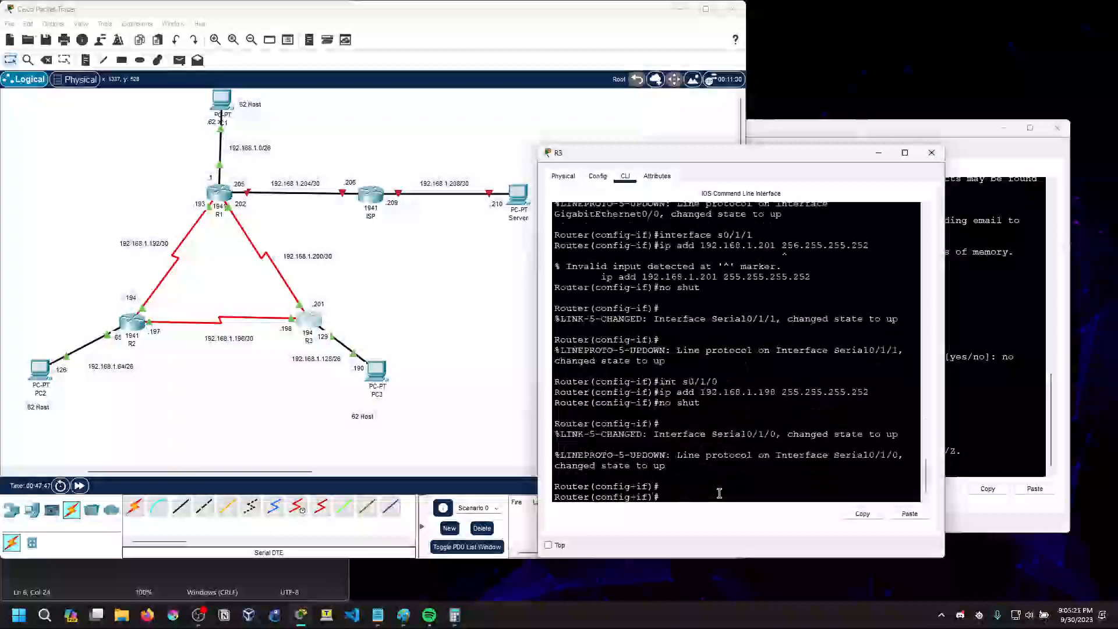
{"action": "key", "text": "Return"}
{"action": "type", "text": "exi"}
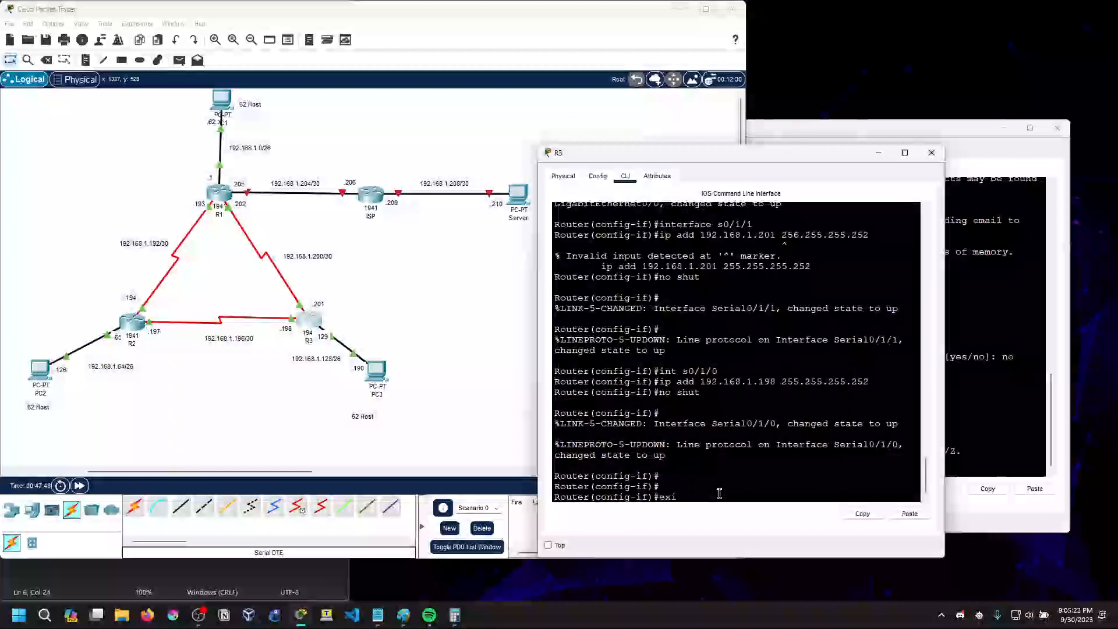
{"action": "type", "text": "t"}
{"action": "key", "text": "Return"}
{"action": "type", "text": "host "}
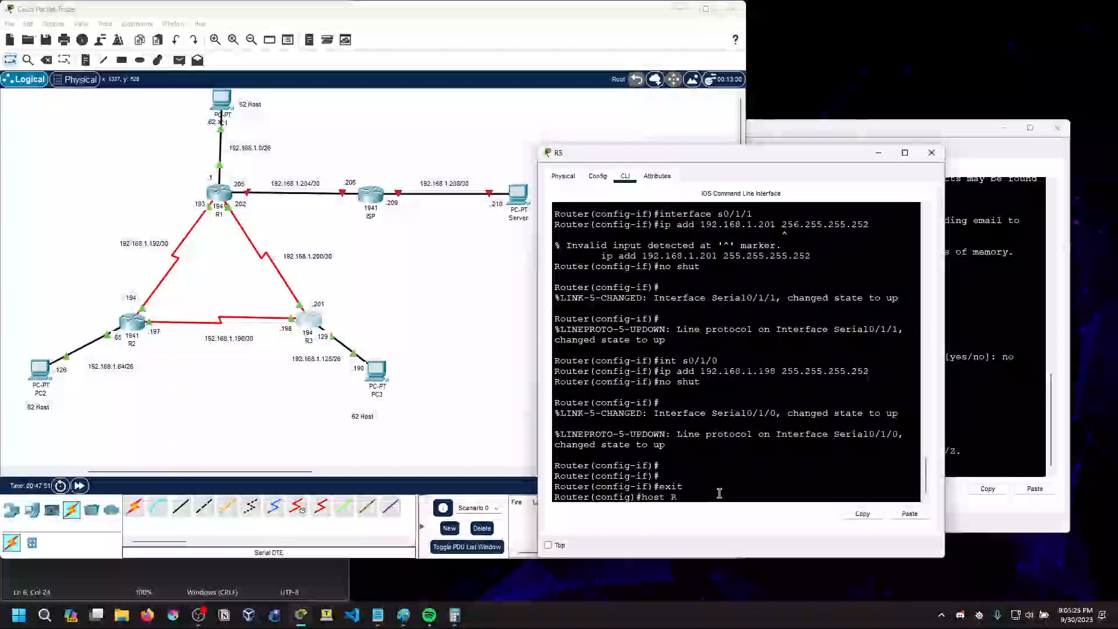
{"action": "type", "text": "R3"}
{"action": "key", "text": "Return"}
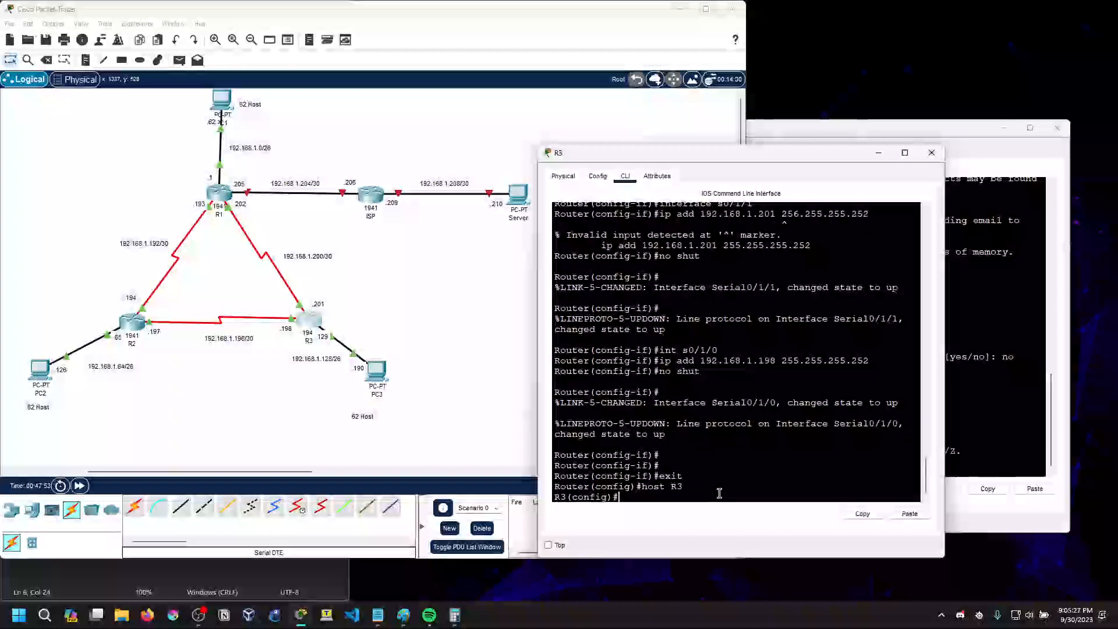
{"action": "left_click", "coordinate": [932, 153]}
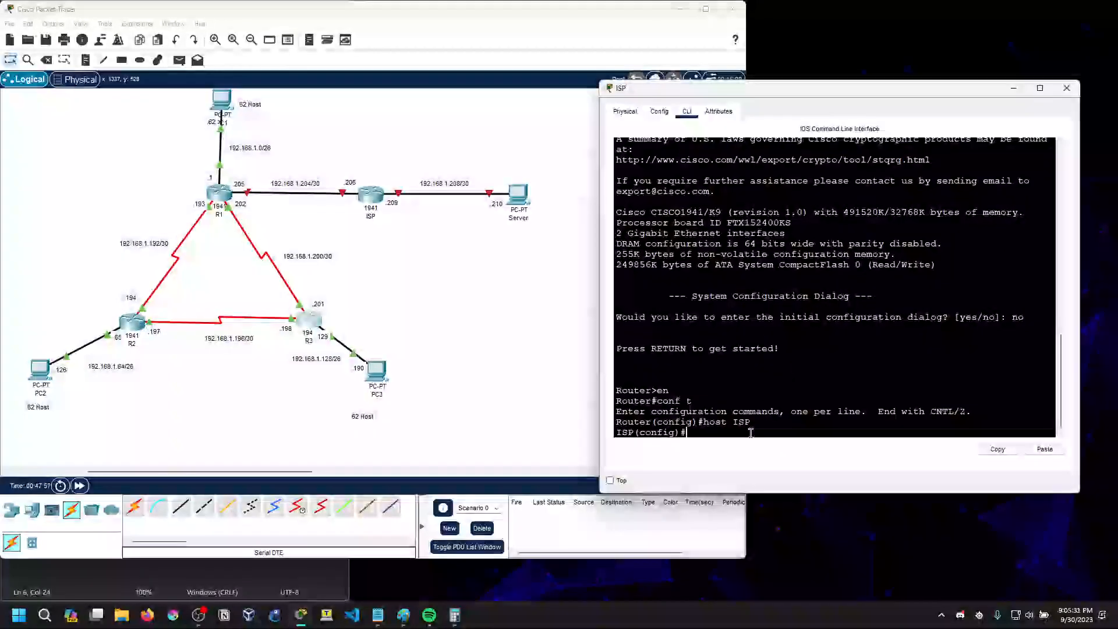
Enter interface configuration for g0/0 on the ISP router and check which ports its links use in the topology
{"action": "type", "text": "inte"}
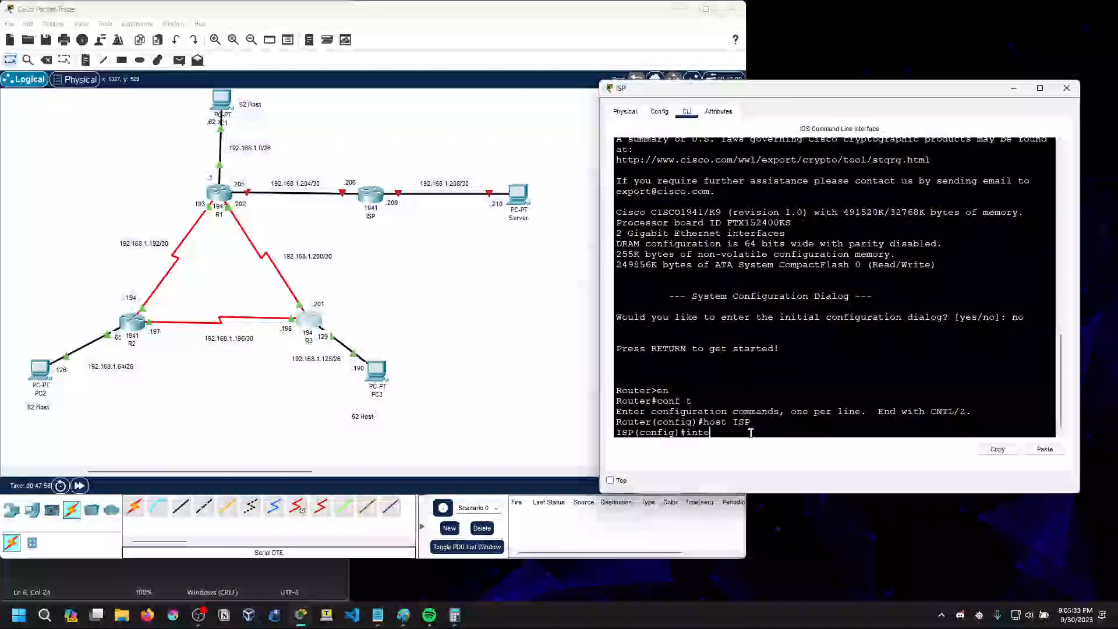
{"action": "type", "text": "nt g0/0"}
{"action": "key", "text": "Return"}
{"action": "left_click", "coordinate": [460, 255]}
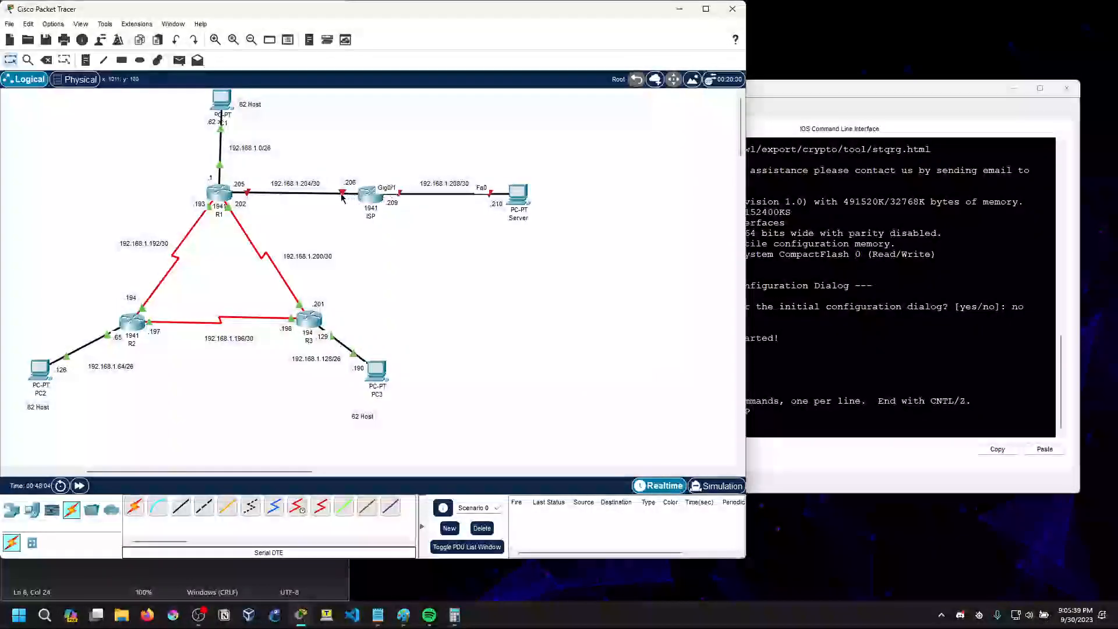
{"action": "left_click", "coordinate": [742, 349]}
{"action": "left_click", "coordinate": [769, 412]}
{"action": "left_click", "coordinate": [443, 423]}
{"action": "scroll", "coordinate": [444, 424], "scroll_direction": "left", "scroll_amount": 5}
{"action": "scroll", "coordinate": [444, 419], "scroll_direction": "up", "scroll_amount": 5}
{"action": "left_click_drag", "start_coordinate": [169, 471], "coordinate": [267, 471]}
{"action": "left_click", "coordinate": [757, 430]}
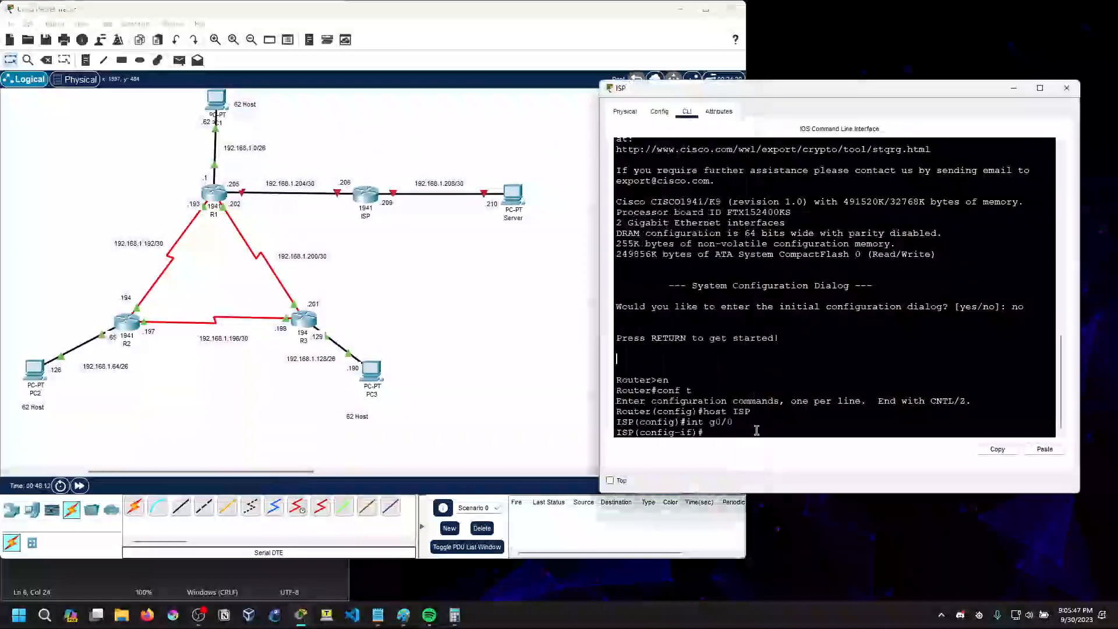
Assign 192.168.1.206 255.255.255.252 to the ISP router's g0/0 interface and enable it with no shut
{"action": "type", "text": "ip add 192"}
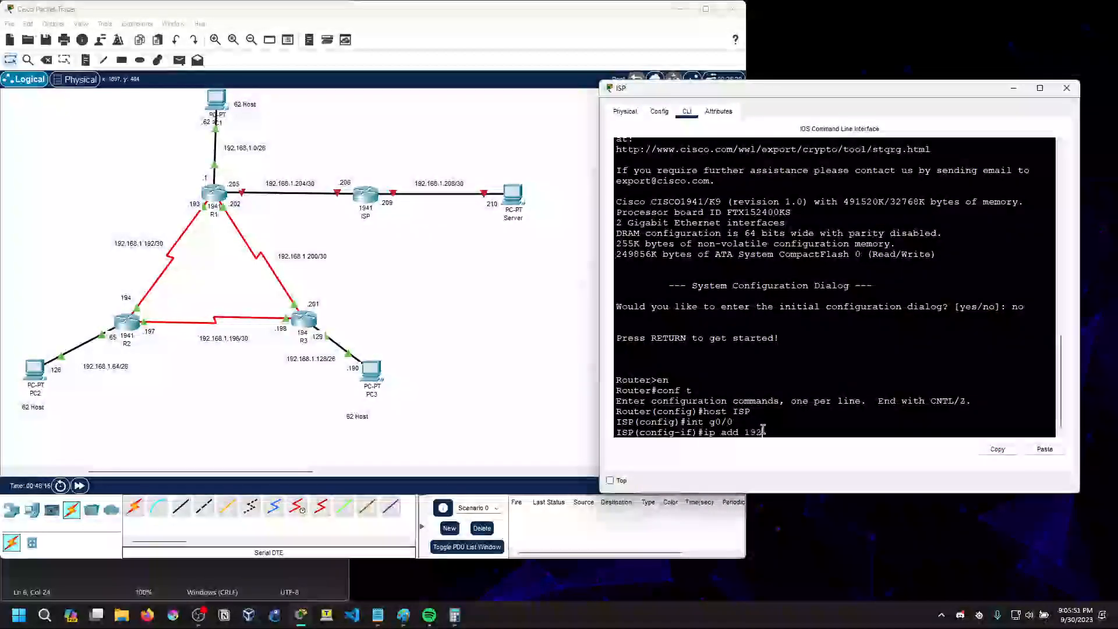
{"action": "type", "text": ".168.1.206 255.255.255.252"}
{"action": "key", "text": "Return"}
{"action": "type", "text": "no"}
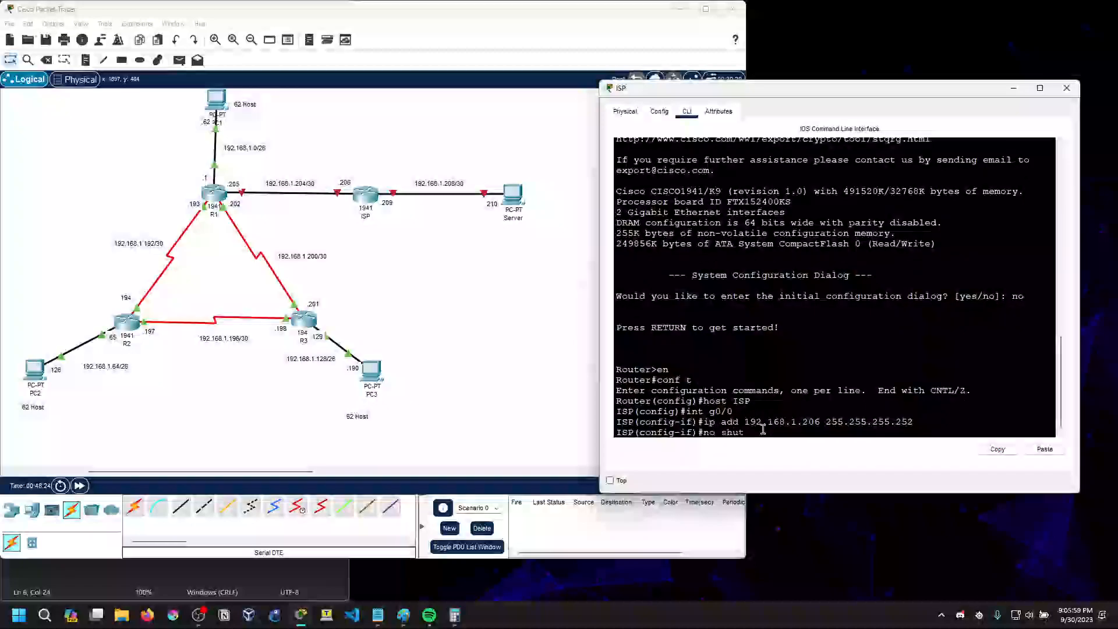
{"action": "type", "text": " shut"}
{"action": "key", "text": "Return"}
{"action": "key", "text": "Return"}
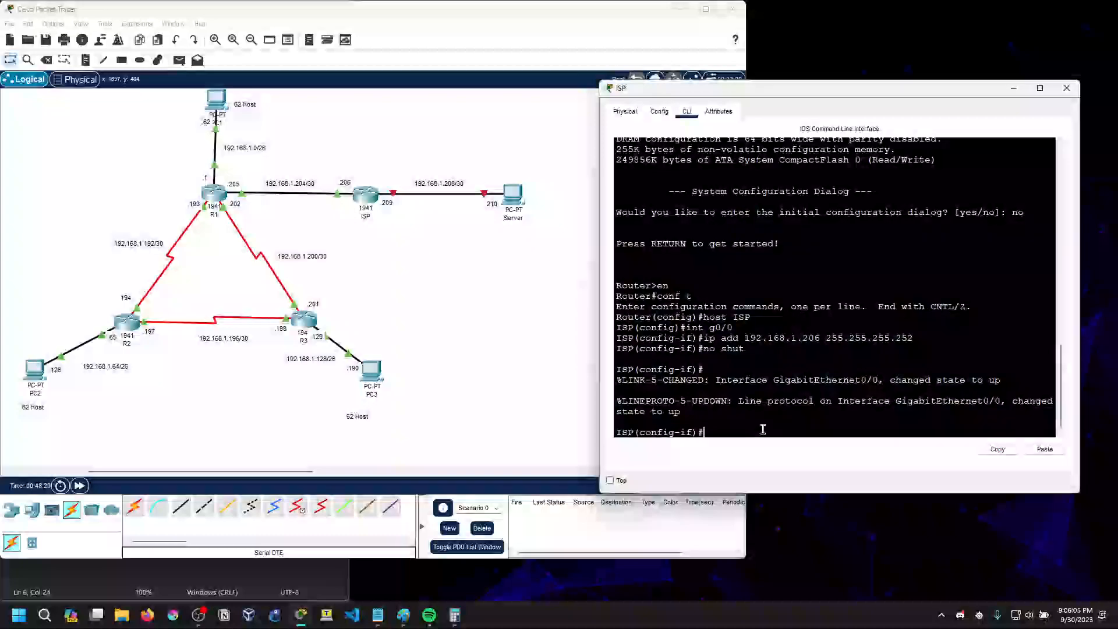
Open the Server's IP Configuration and place its window clear of the topology
{"action": "left_click", "coordinate": [514, 195]}
{"action": "left_click", "coordinate": [486, 155]}
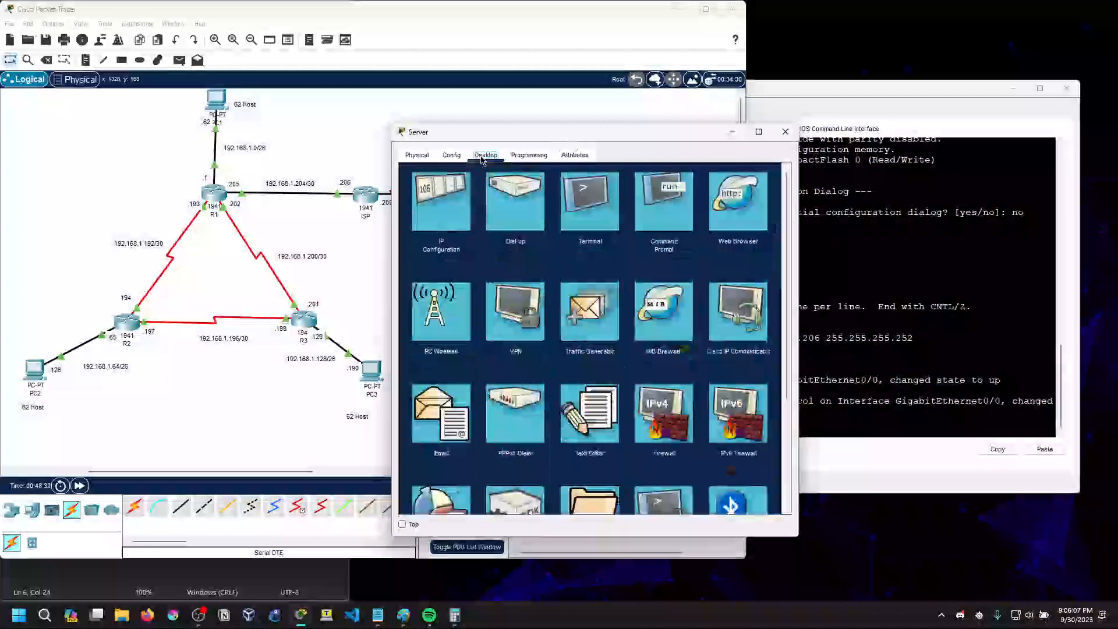
{"action": "left_click", "coordinate": [671, 198]}
{"action": "left_click", "coordinate": [777, 176]}
{"action": "left_click", "coordinate": [444, 204]}
{"action": "left_click_drag", "start_coordinate": [540, 135], "coordinate": [766, 153]}
Give the Server the static IPv4 address 192.168.1.210 with subnet mask 255.255.255.252
{"action": "left_click", "coordinate": [811, 252]}
{"action": "type", "text": "192.168"}
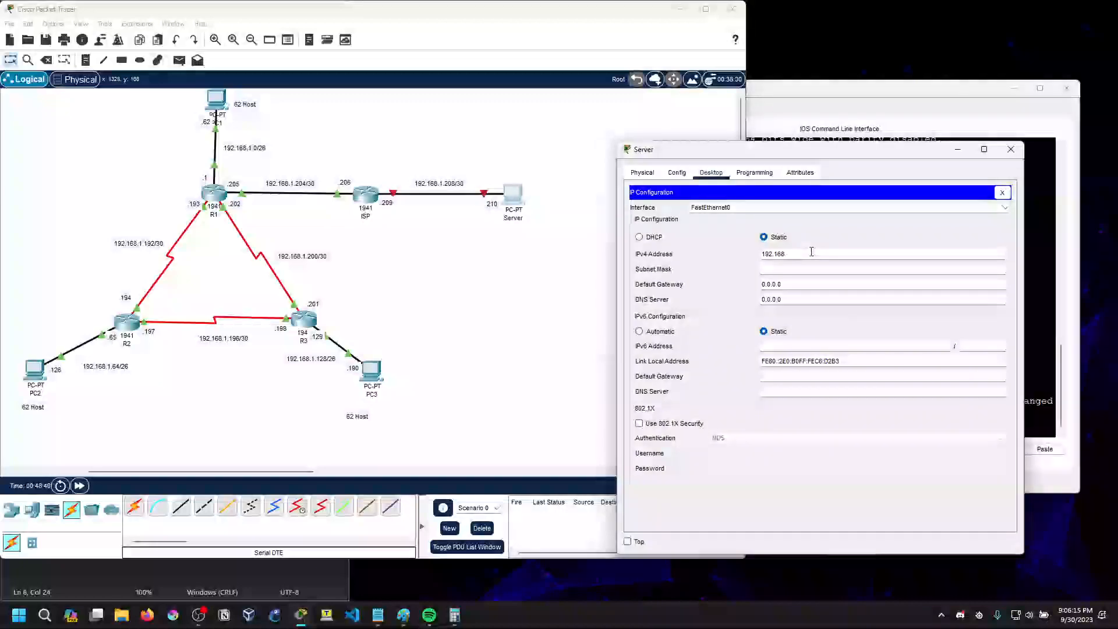
{"action": "type", "text": ".1.21"}
{"action": "left_click", "coordinate": [808, 269]}
{"action": "type", "text": "192"}
{"action": "key", "text": "BackSpace"}
{"action": "key", "text": "BackSpace"}
Set the Server's default gateway to 192.168.1.209 and close its configuration window
{"action": "left_click", "coordinate": [807, 285]}
{"action": "key", "text": "BackSpace"}
{"action": "key", "text": "BackSpace"}
{"action": "key", "text": "BackSpace"}
{"action": "key", "text": "BackSpace"}
{"action": "type", "text": "192.168..1"}
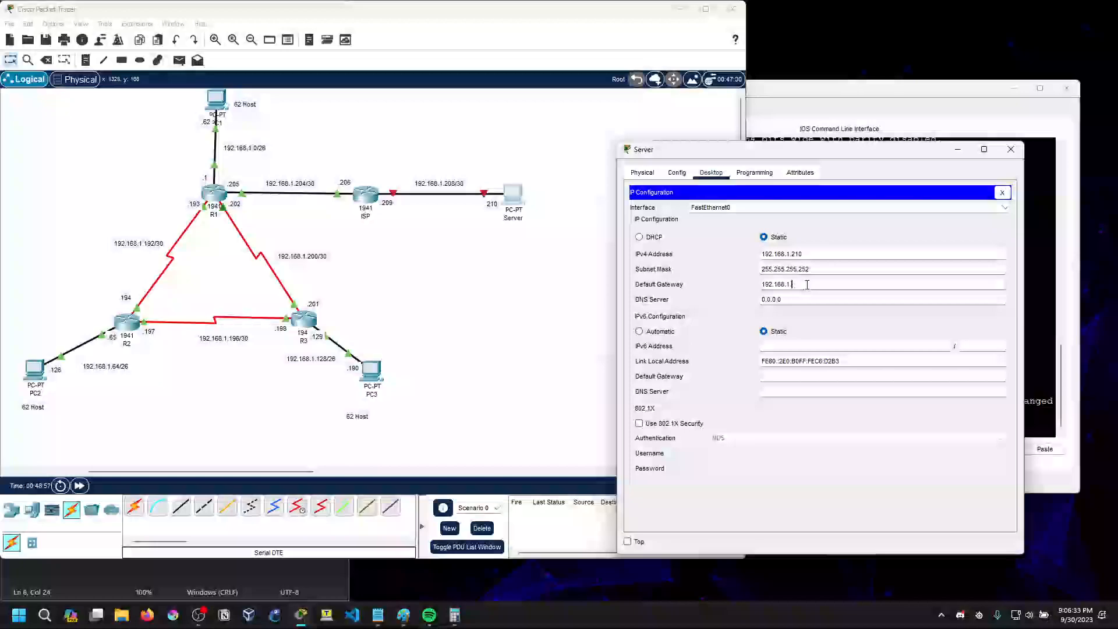
{"action": "type", "text": ".209"}
{"action": "left_click", "coordinate": [806, 208]}
{"action": "left_click", "coordinate": [825, 236]}
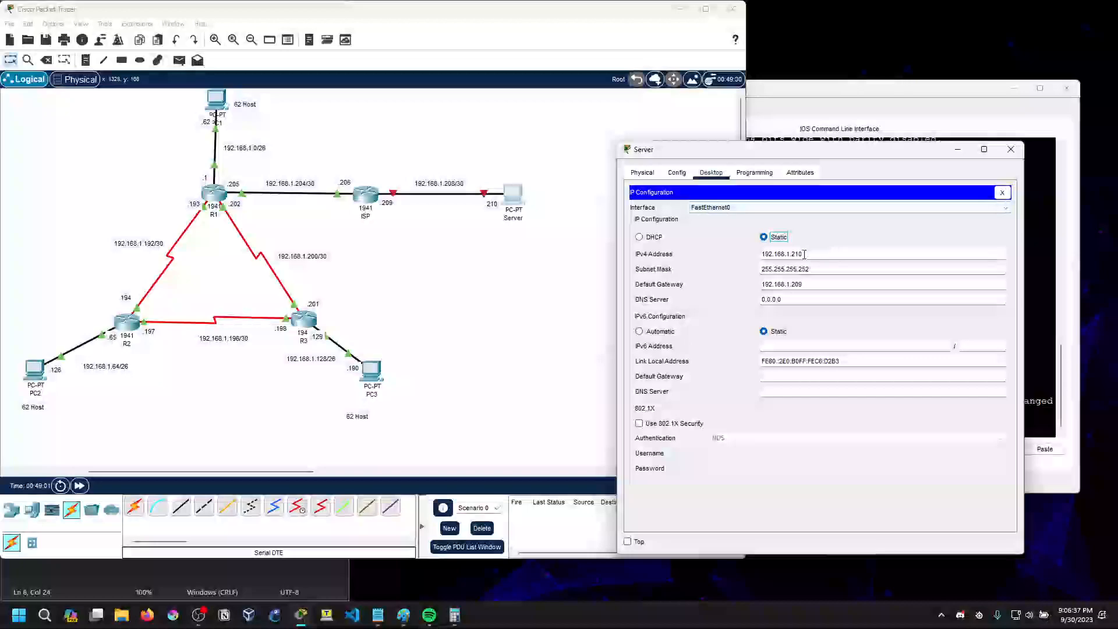
{"action": "left_click", "coordinate": [1002, 192]}
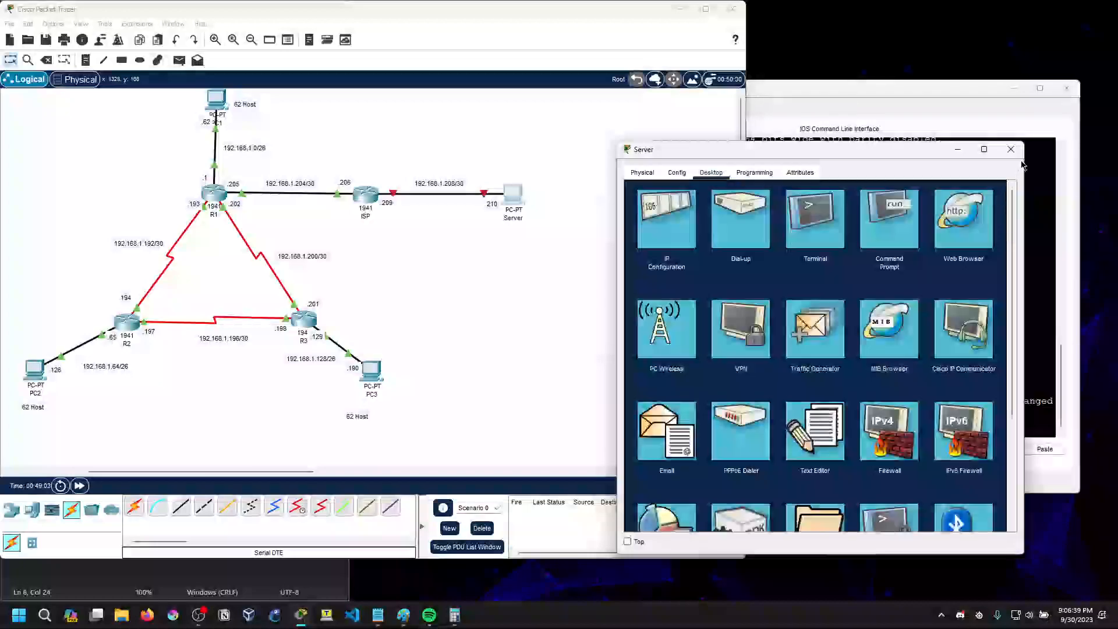
{"action": "left_click", "coordinate": [1012, 150]}
Assign 192.168.1.209 255.255.255.252 to the ISP router's g0/1 interface and enable it with no shut
{"action": "left_click", "coordinate": [362, 202]}
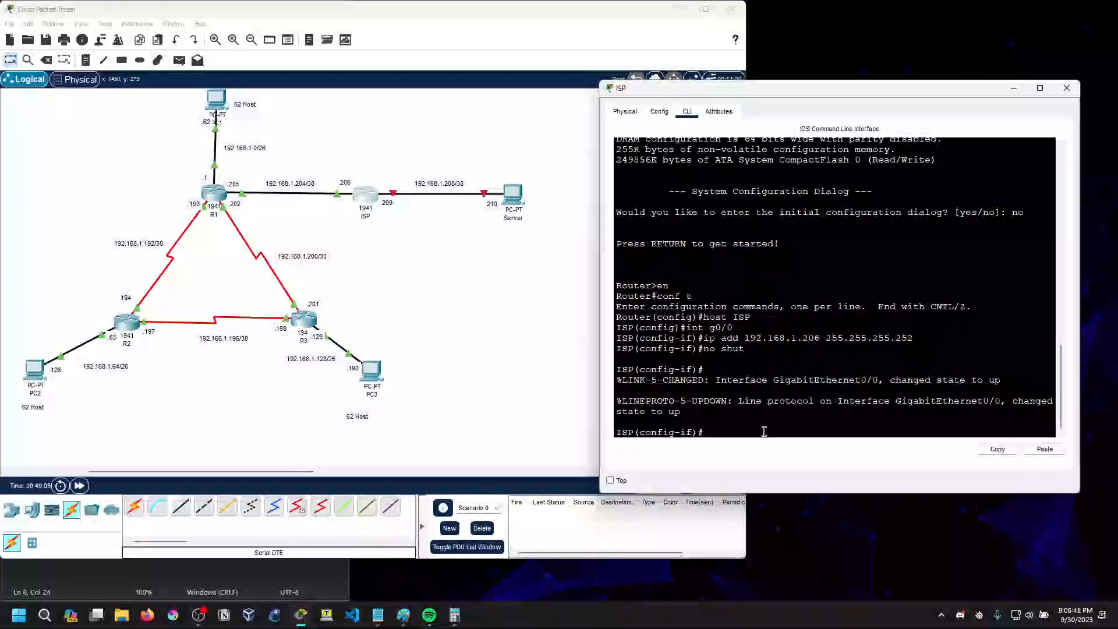
{"action": "type", "text": "int g0/1"}
{"action": "key", "text": "Return"}
{"action": "type", "text": "i"}
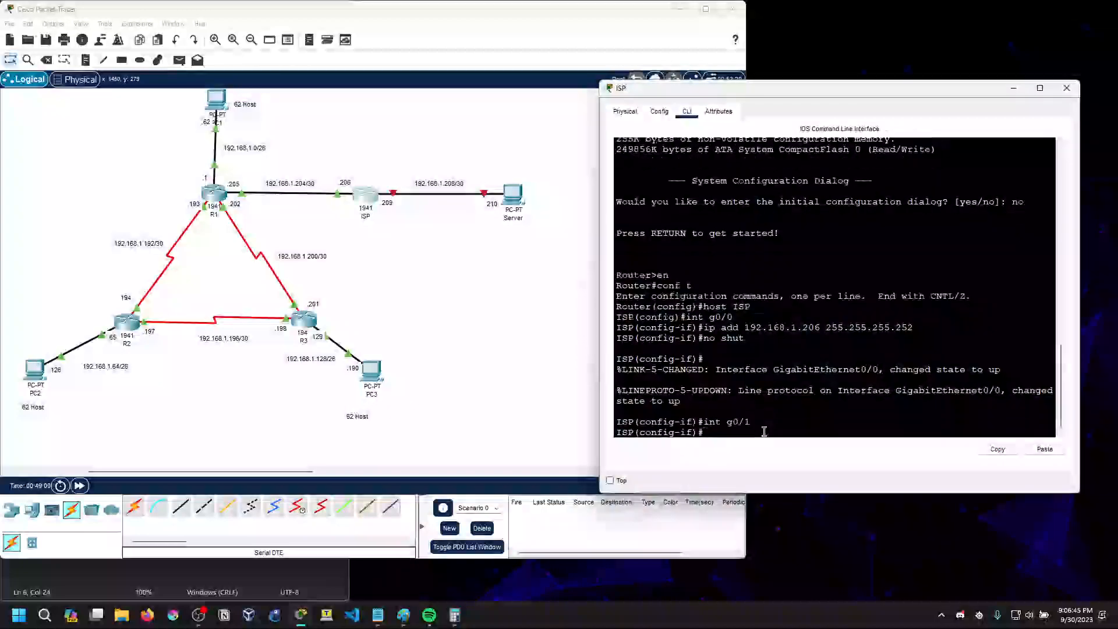
{"action": "type", "text": "p add 192.168.1.209 255.255.255.252"}
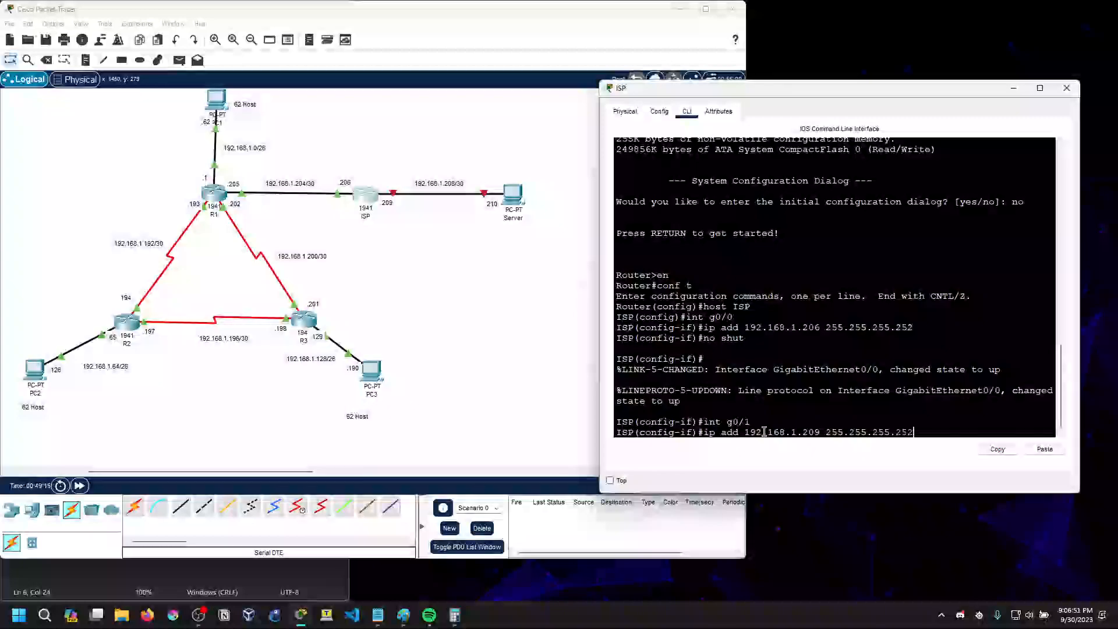
{"action": "key", "text": "Return"}
{"action": "type", "text": "no shut"}
{"action": "key", "text": "Return"}
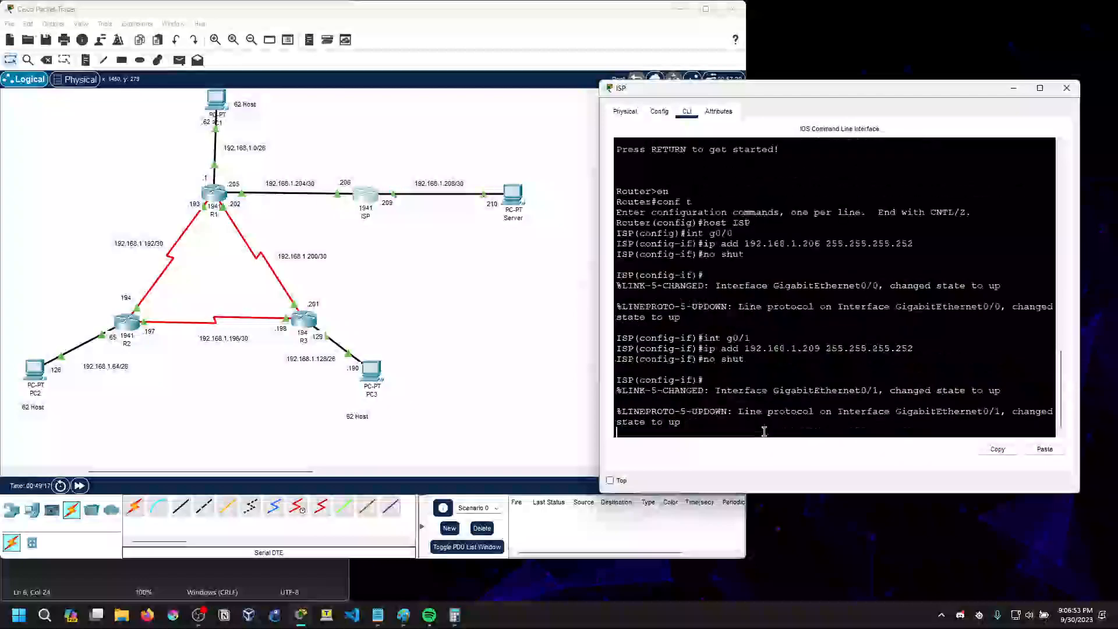
{"action": "key", "text": "Return"}
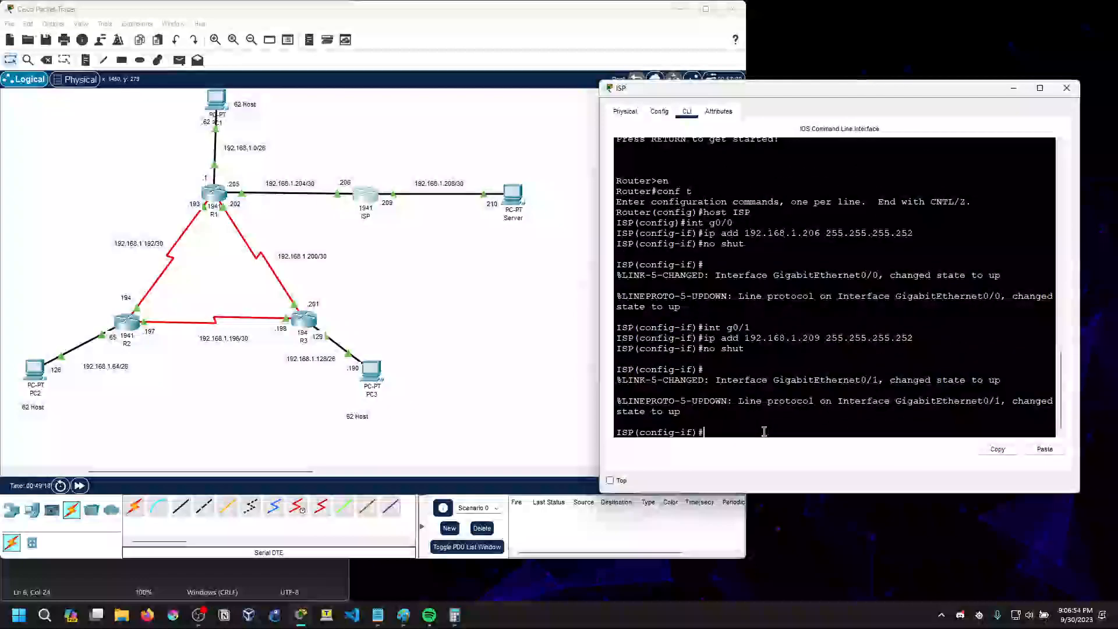
Ping 192.168.1.209 from the Server's command prompt, and close the Server and ISP windows
{"action": "left_click", "coordinate": [514, 196]}
{"action": "left_click", "coordinate": [647, 207]}
{"action": "left_click_drag", "start_coordinate": [474, 140], "coordinate": [745, 215]}
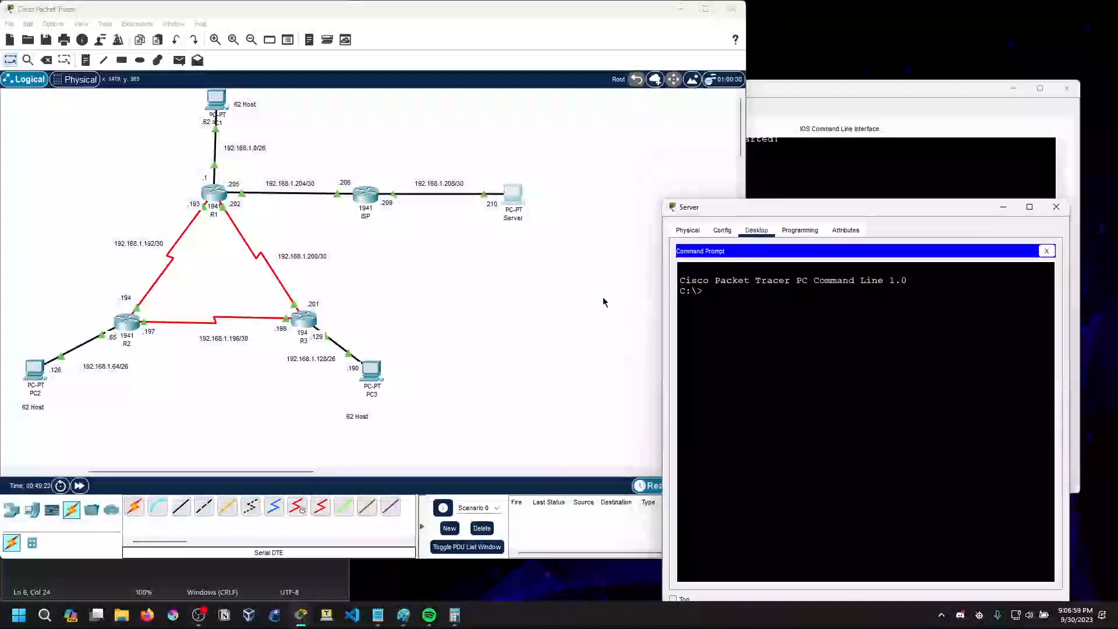
{"action": "type", "text": "ping 192.168"}
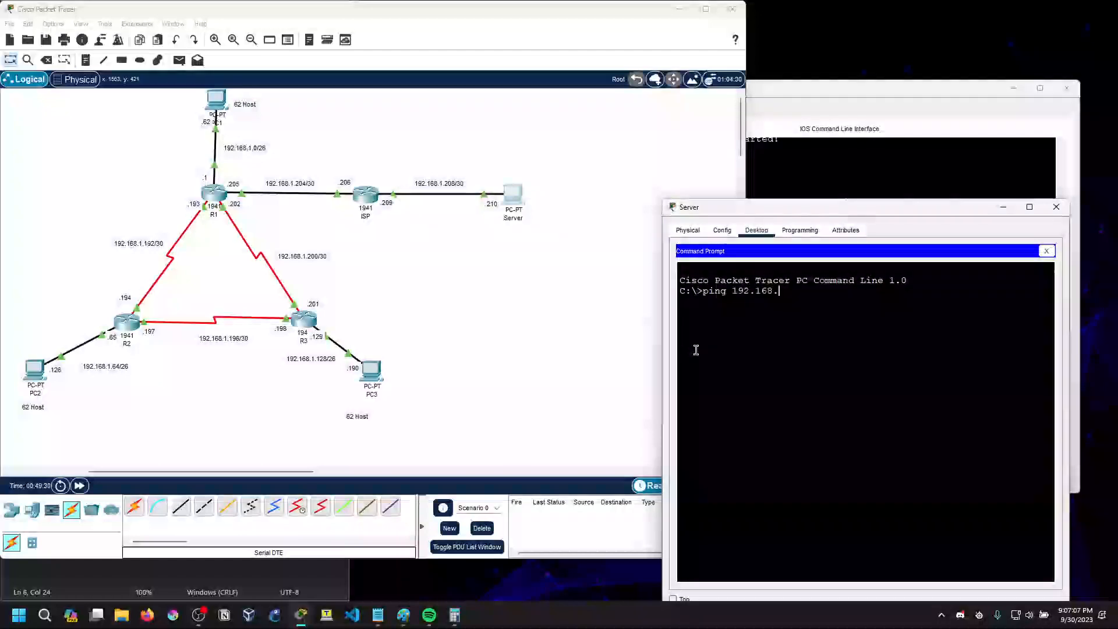
{"action": "type", "text": ".1.209"}
{"action": "key", "text": "Return"}
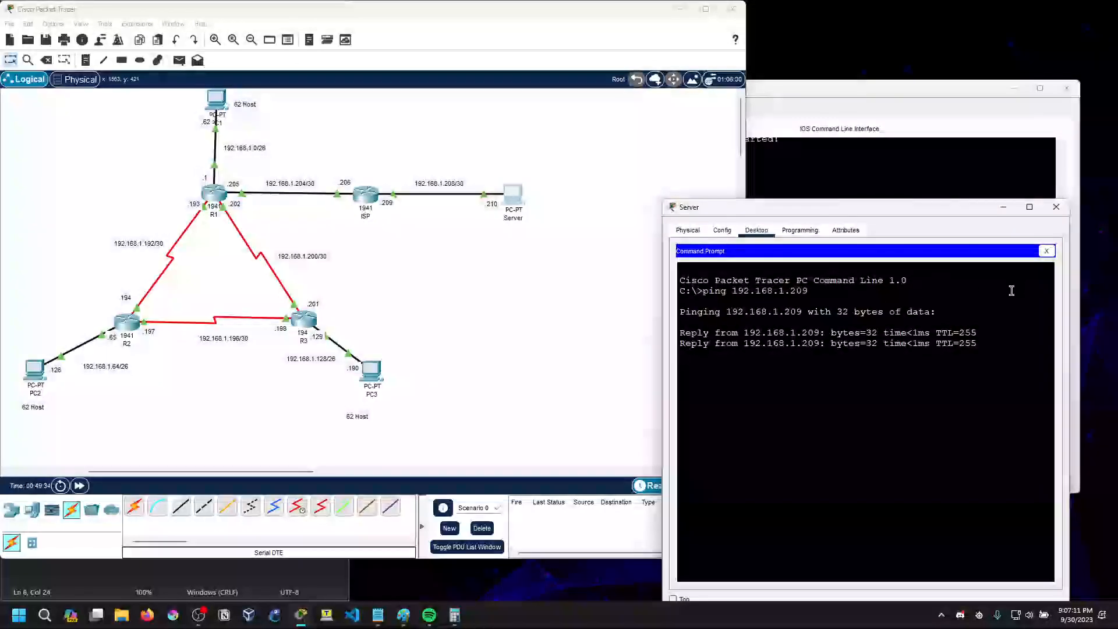
{"action": "left_click", "coordinate": [1054, 211]}
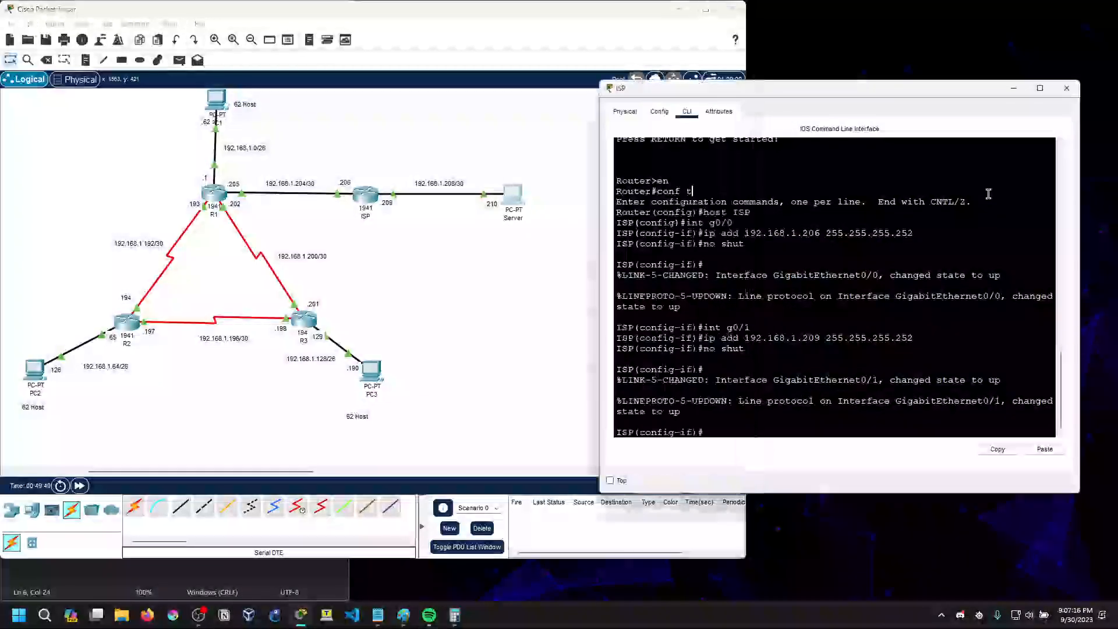
{"action": "left_click", "coordinate": [1067, 88]}
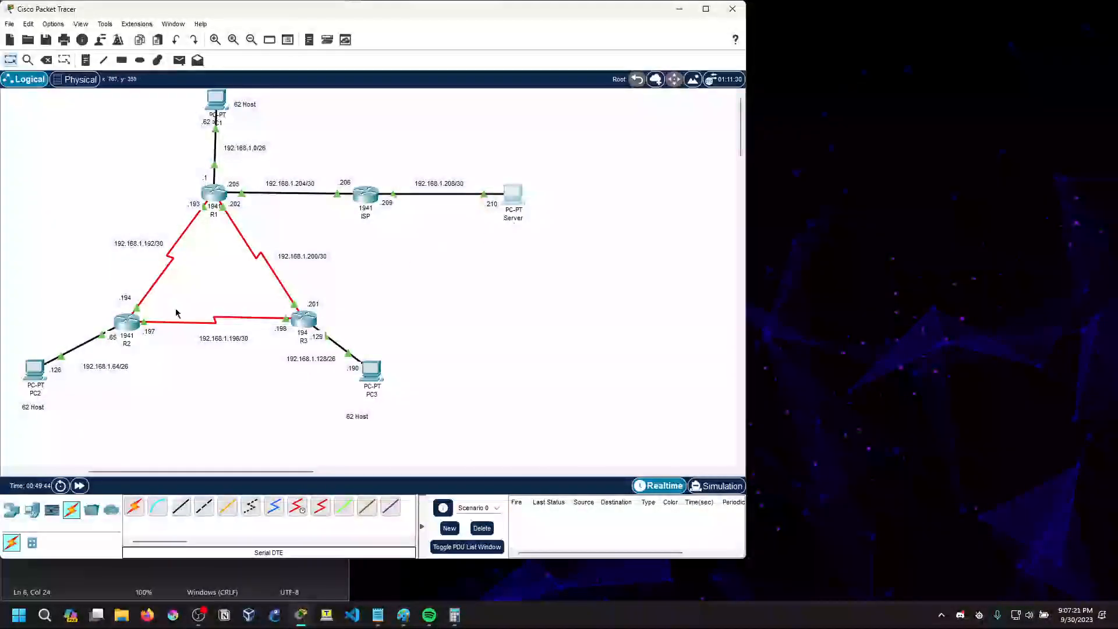
Ping the Server at 192.168.1.210 from PC2's command prompt and close PC2's window
{"action": "left_click", "coordinate": [34, 372]}
{"action": "left_click", "coordinate": [668, 201]}
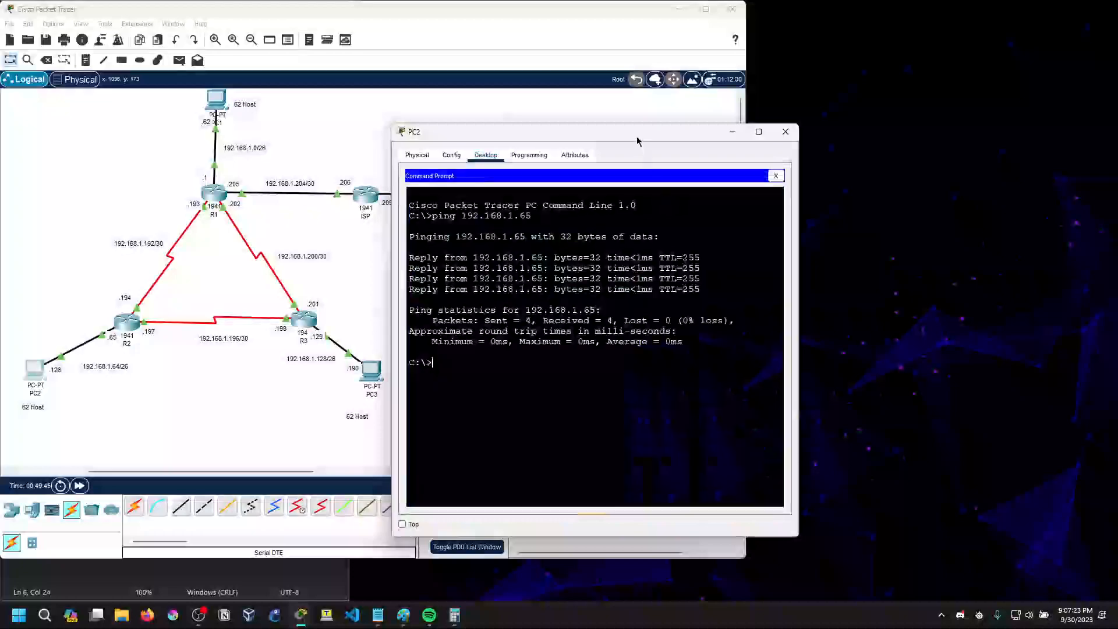
{"action": "left_click_drag", "start_coordinate": [637, 141], "coordinate": [814, 229]}
{"action": "type", "text": "pin"}
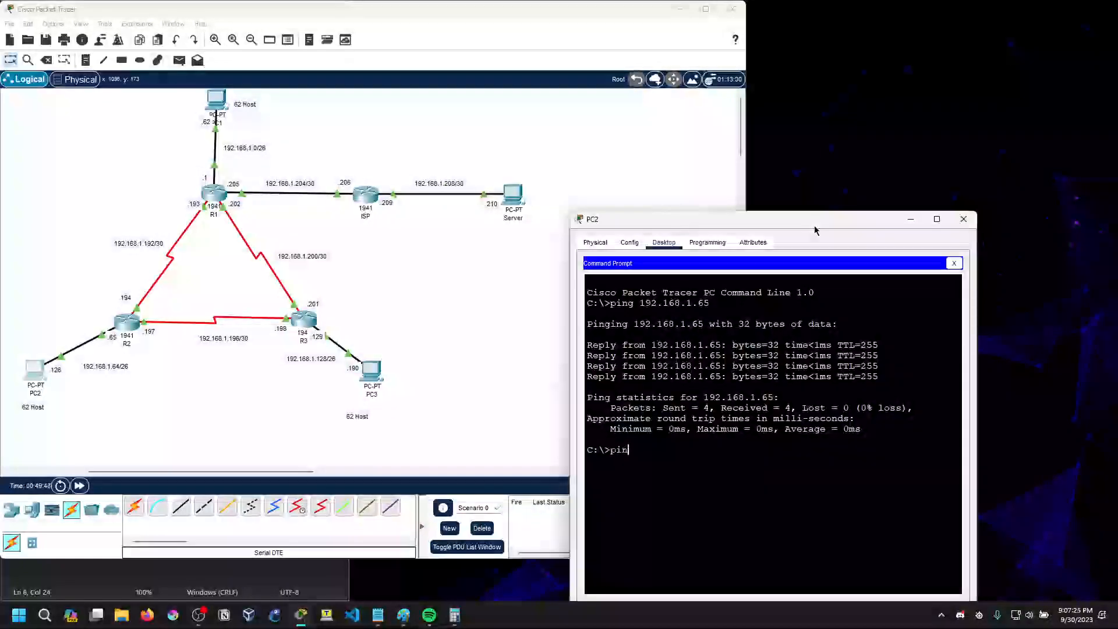
{"action": "type", "text": "g 192.168.1.201"}
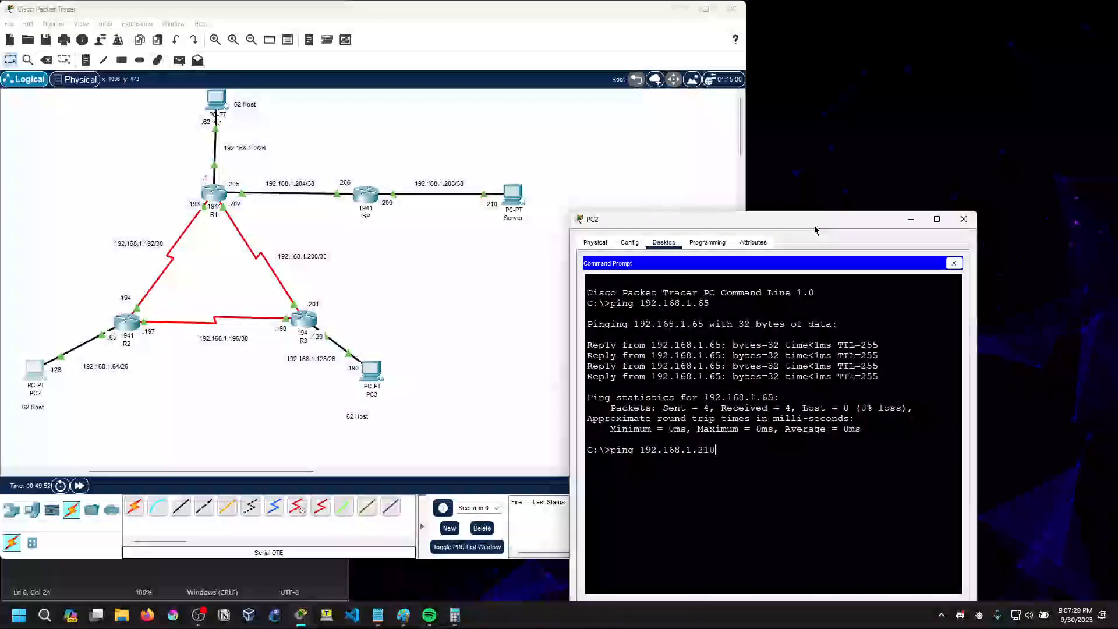
{"action": "key", "text": "Return"}
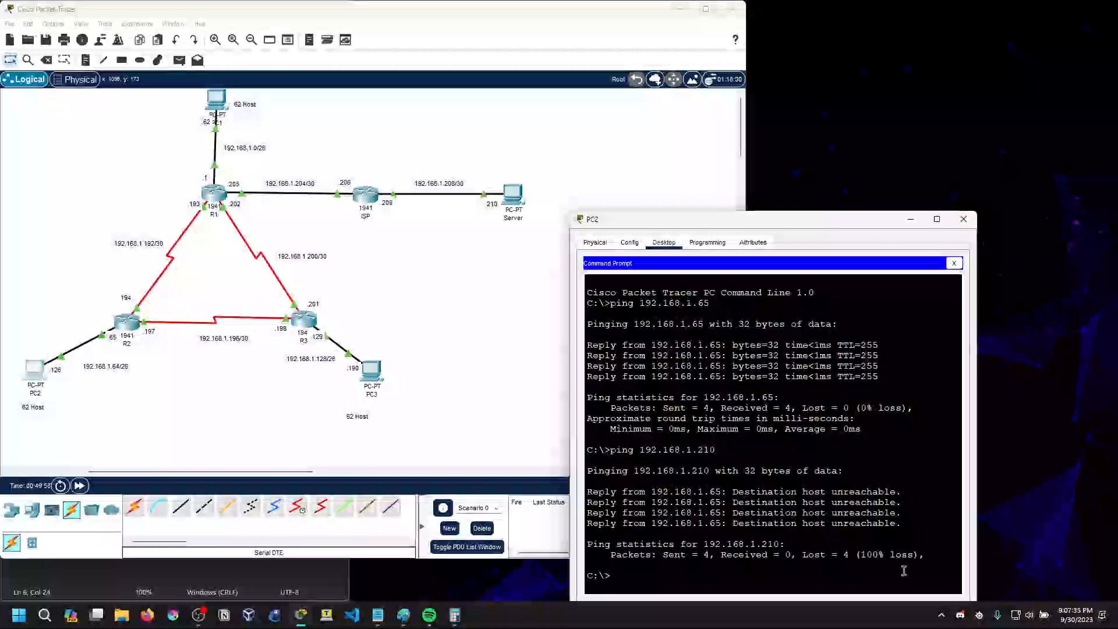
{"action": "left_click", "coordinate": [963, 219]}
Switch to the OSPF notes in Notepad and append !!!! to the "Configure interfaces" line
{"action": "left_click", "coordinate": [267, 587]}
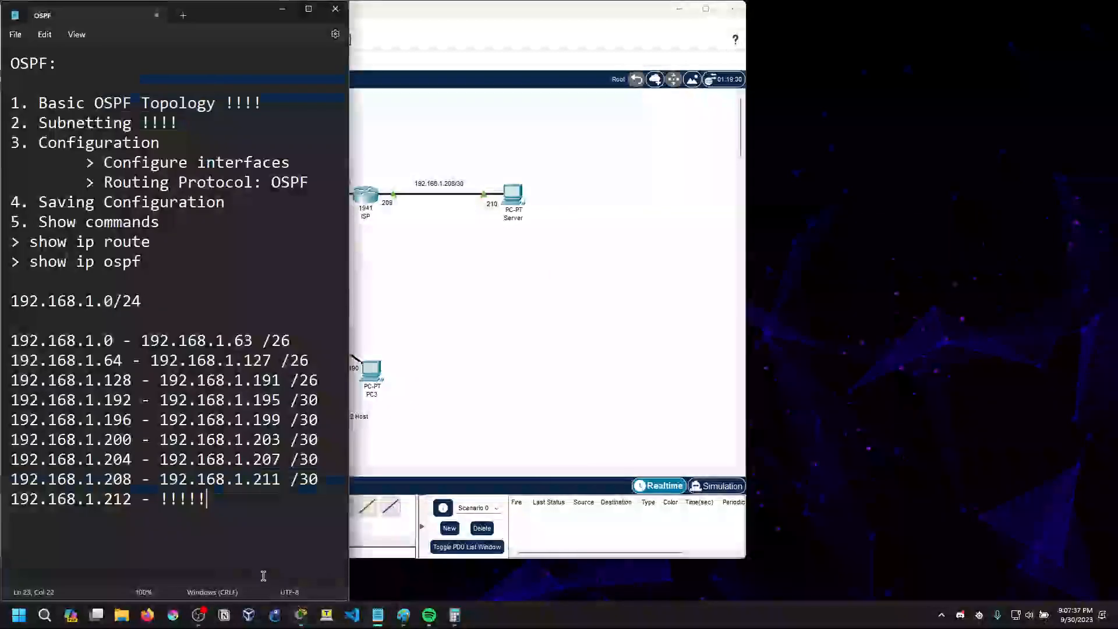
{"action": "left_click", "coordinate": [173, 147]}
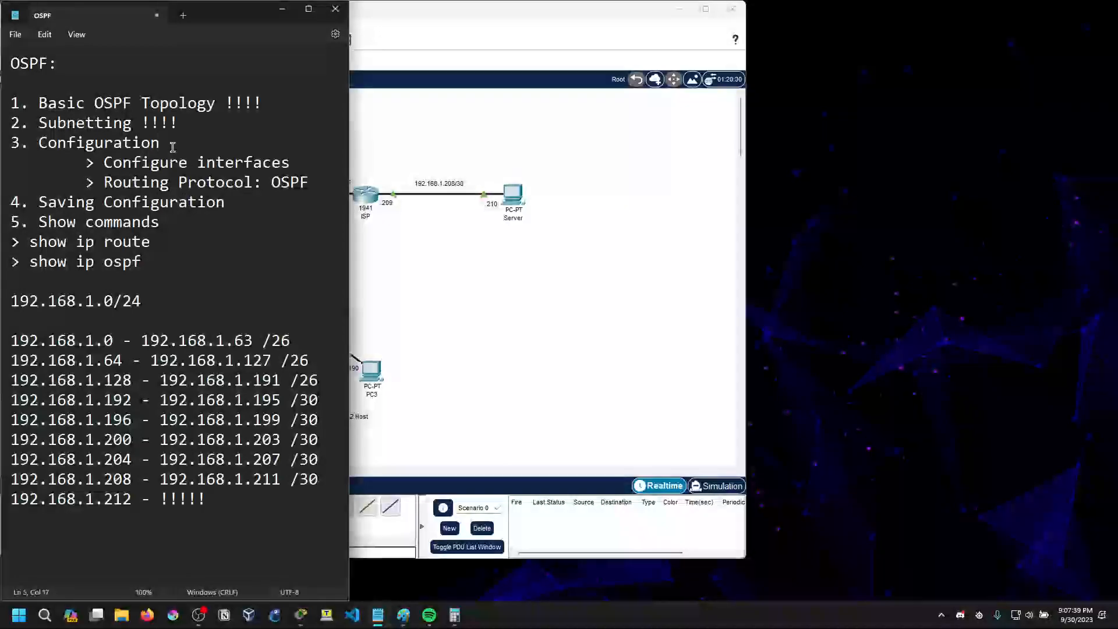
{"action": "left_click", "coordinate": [308, 163]}
{"action": "type", "text": "!!!!"}
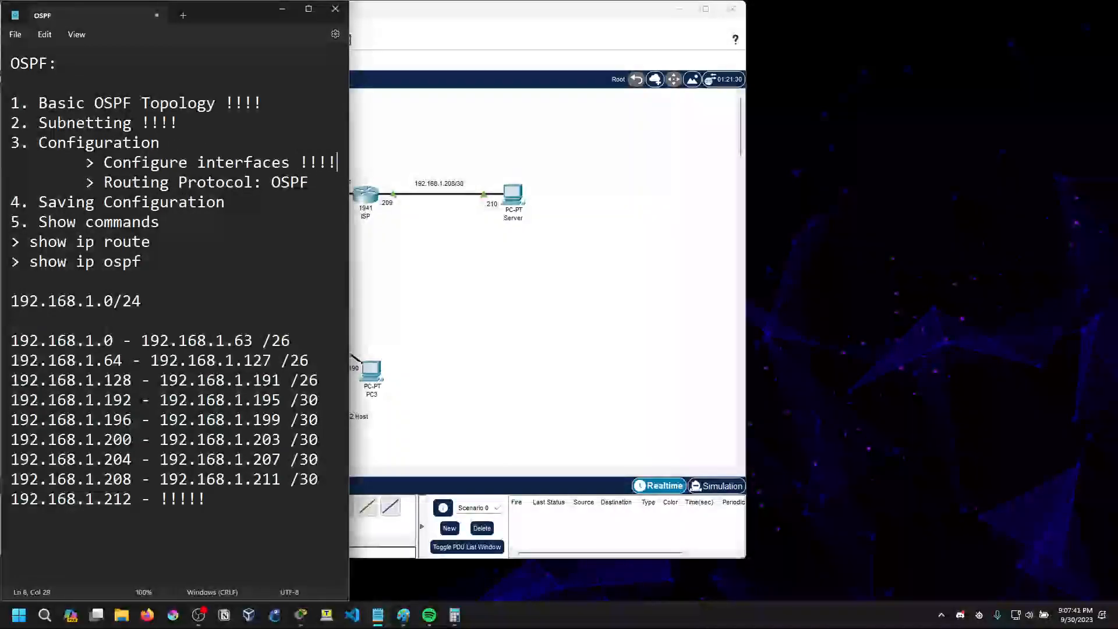
Widen the notes window and append !!!! to the "Routing Protocol: OSPF" line
{"action": "left_click_drag", "start_coordinate": [351, 151], "coordinate": [502, 151]}
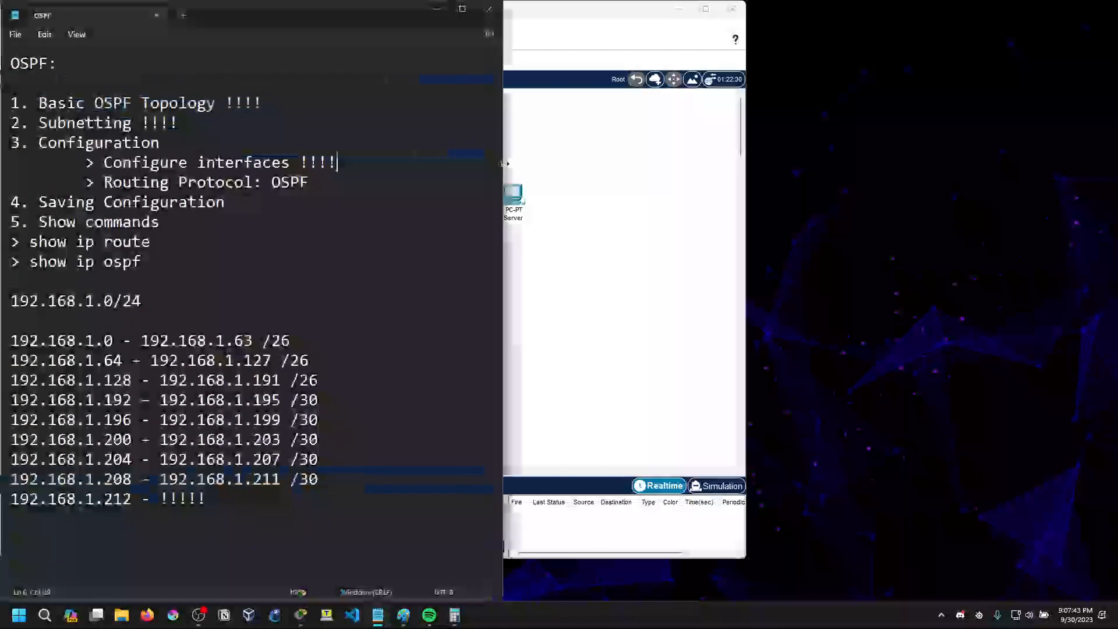
{"action": "left_click_drag", "start_coordinate": [104, 182], "coordinate": [253, 182]}
{"action": "left_click", "coordinate": [337, 183]}
{"action": "type", "text": "!!!!"}
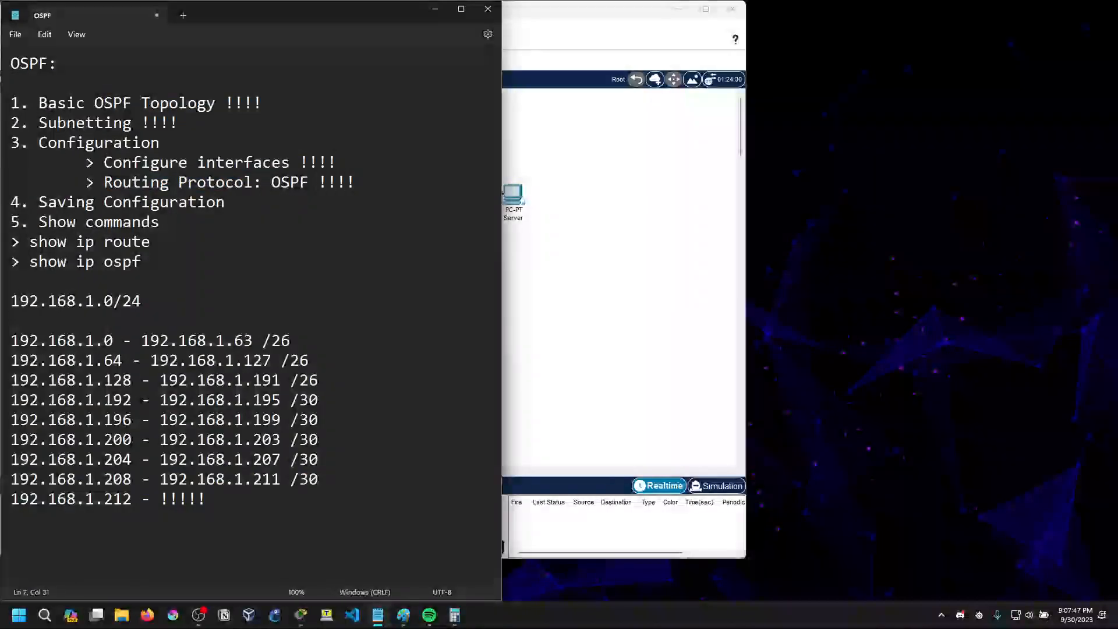
Check the "Routing Protocol: OSPF" item in the notes, and minimize the notes to return to Packet Tracer
{"action": "left_click", "coordinate": [586, 9]}
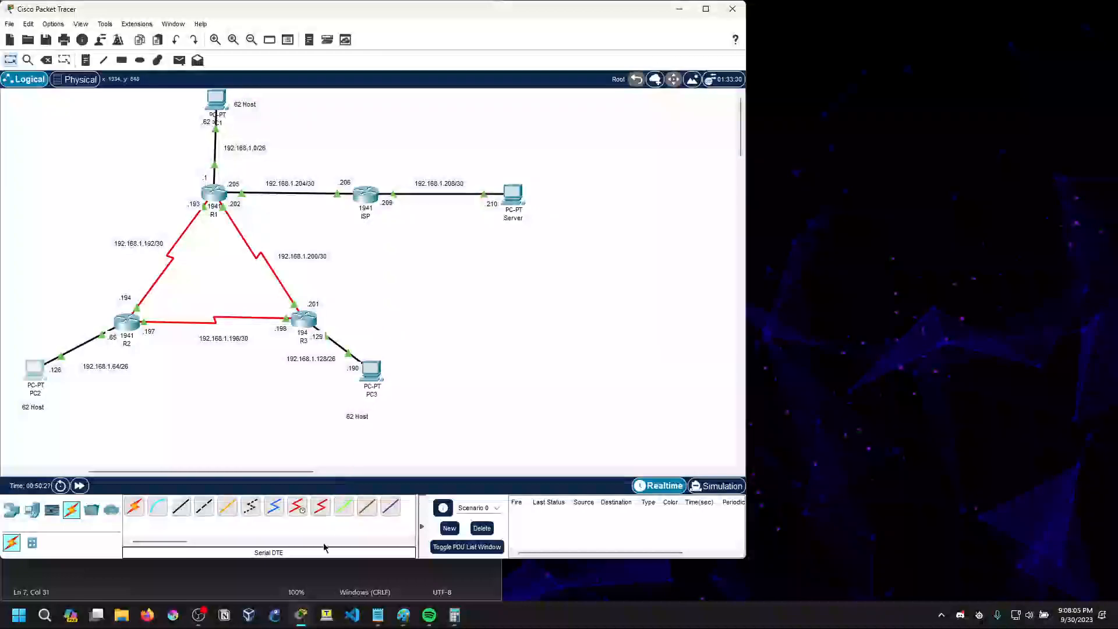
{"action": "left_click", "coordinate": [314, 571]}
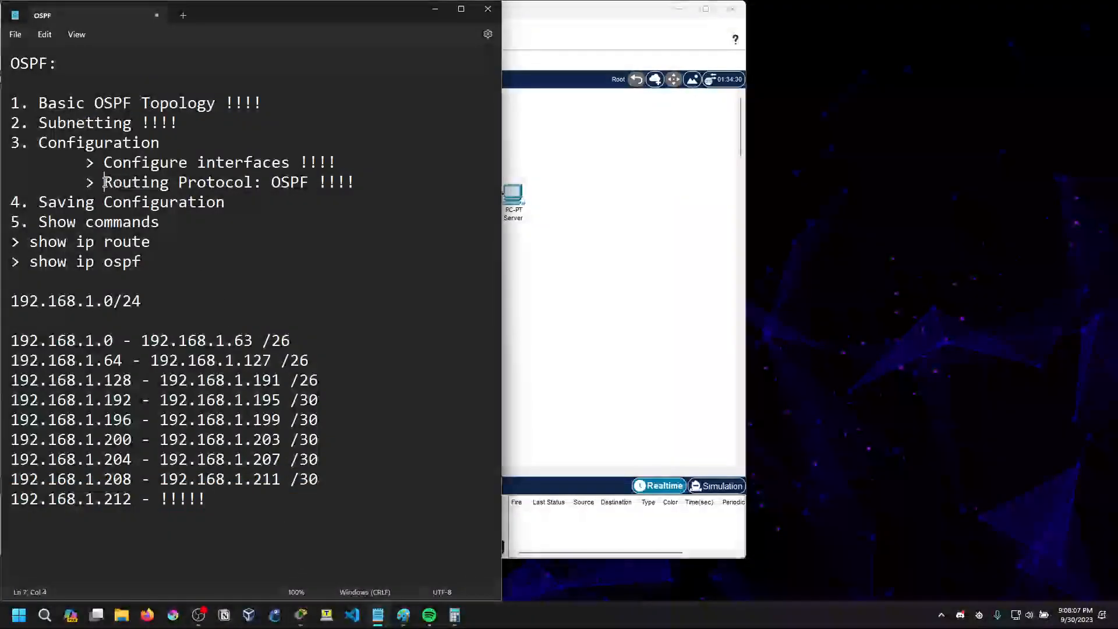
{"action": "left_click_drag", "start_coordinate": [107, 182], "coordinate": [308, 185]}
{"action": "left_click", "coordinate": [305, 226]}
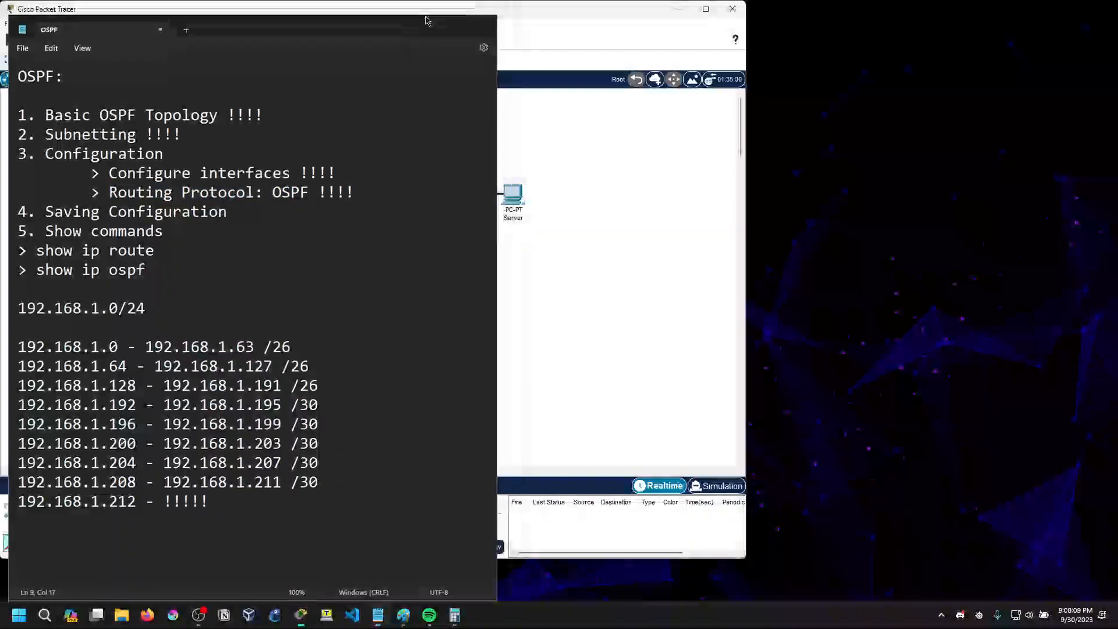
{"action": "left_click", "coordinate": [436, 9]}
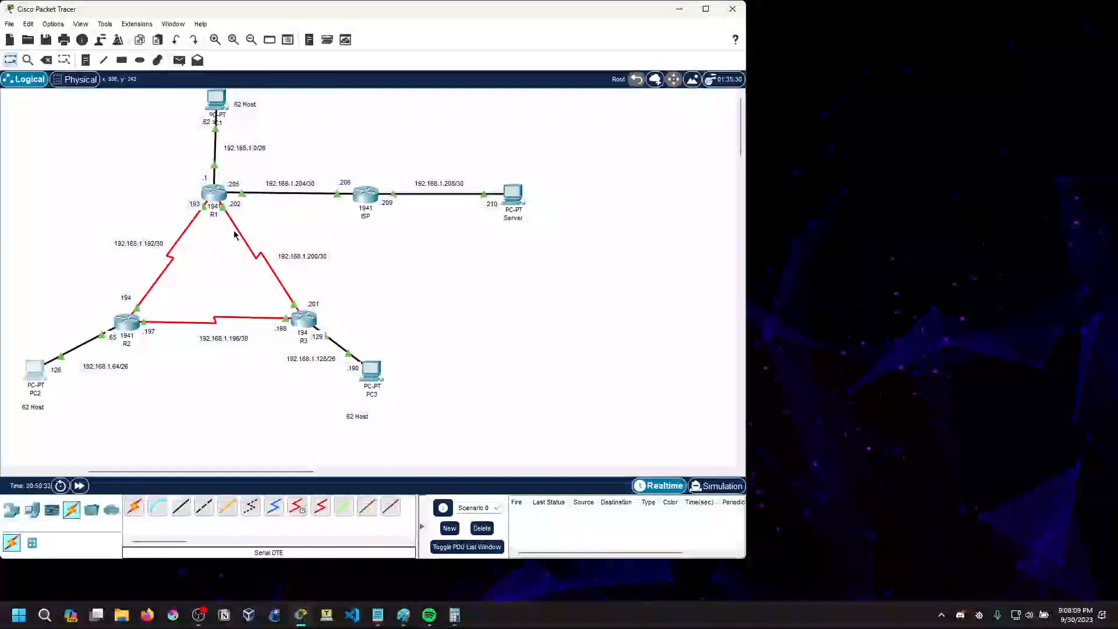
Open R1's command line in a widened window beside the topology and enter global configuration mode with conf t
{"action": "left_click_drag", "start_coordinate": [212, 186], "coordinate": [211, 190]}
{"action": "left_click", "coordinate": [211, 193]}
{"action": "left_click_drag", "start_coordinate": [569, 192], "coordinate": [656, 114]}
{"action": "left_click_drag", "start_coordinate": [908, 213], "coordinate": [1061, 214]}
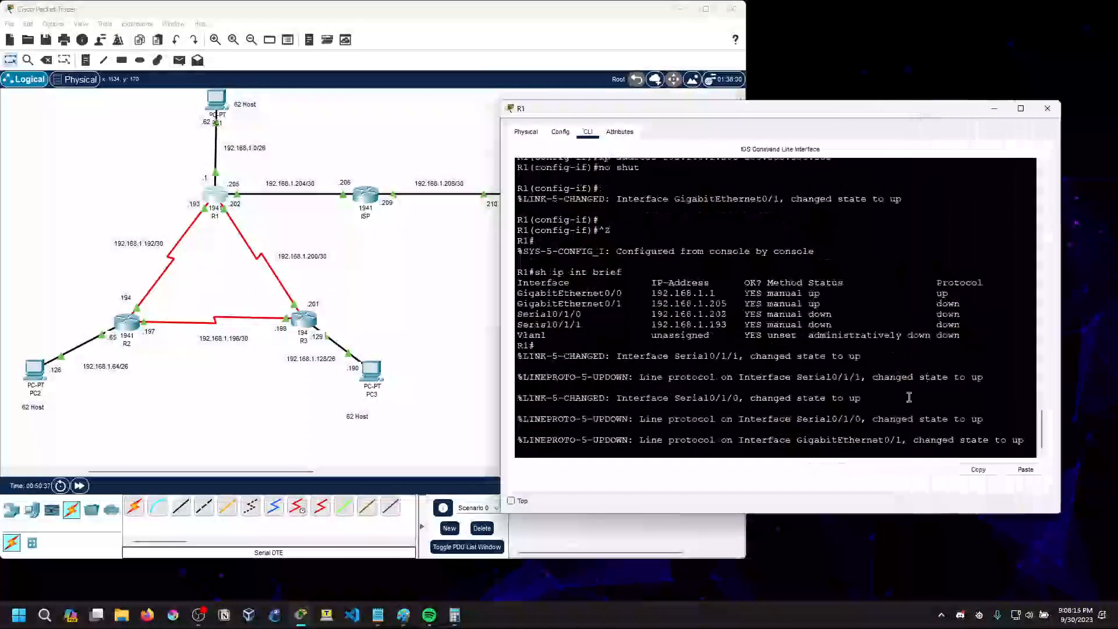
{"action": "left_click", "coordinate": [954, 448]}
{"action": "key", "text": "Return"}
{"action": "key", "text": "Return"}
{"action": "type", "text": "conf t"}
{"action": "key", "text": "Return"}
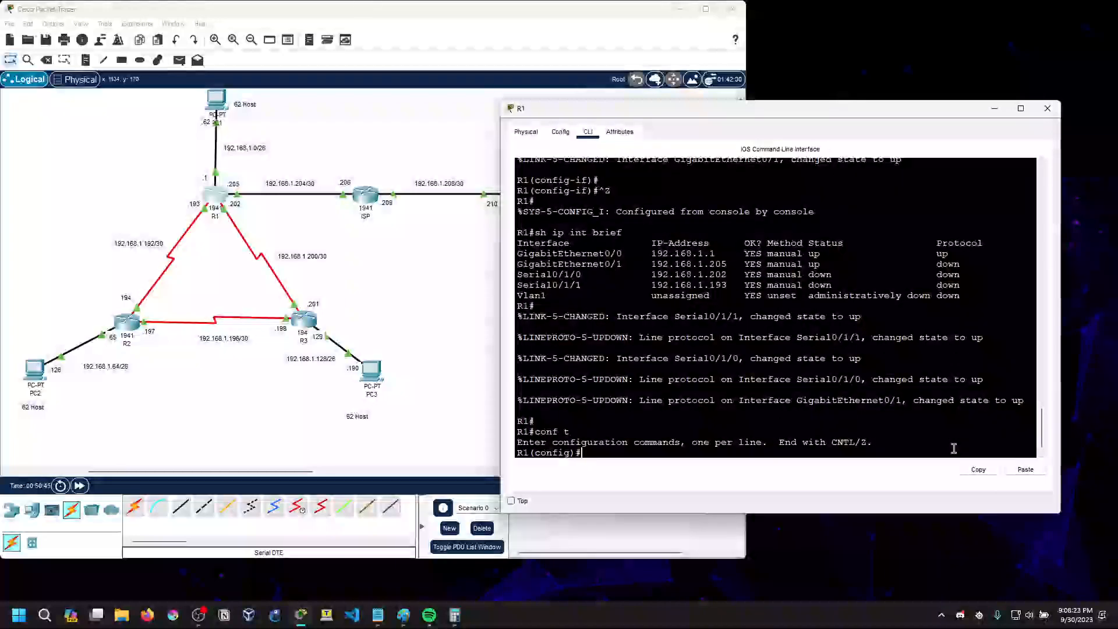
Start OSPF process 10 on R1 with router ospf 10
{"action": "type", "text": "router ospf 10"}
{"action": "key", "text": "BackSpace"}
{"action": "type", "text": "0"}
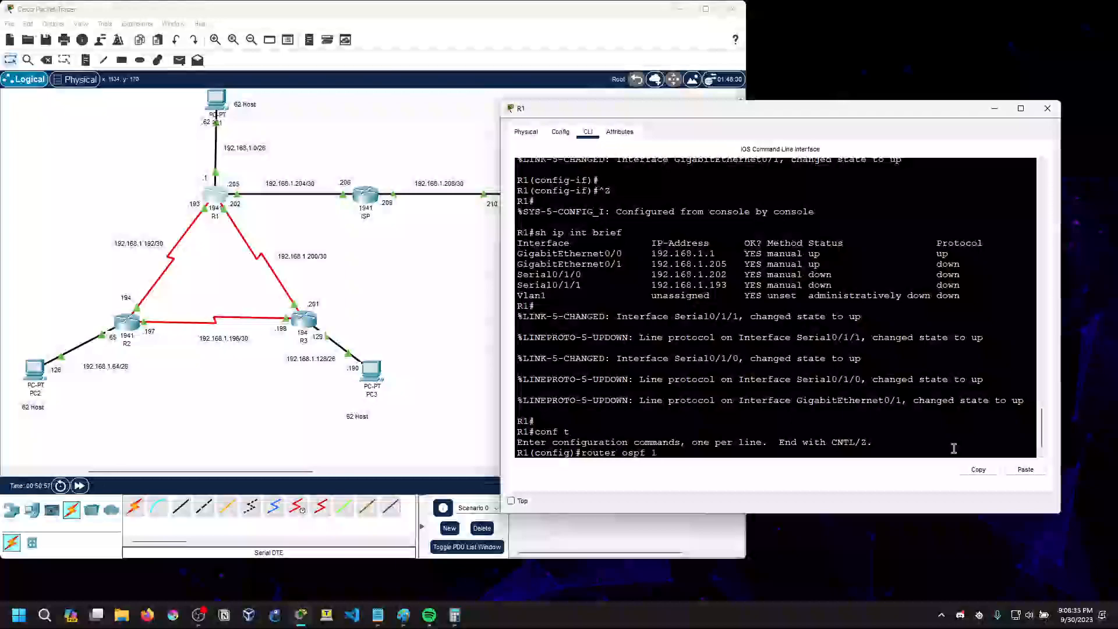
{"action": "key", "text": "Return"}
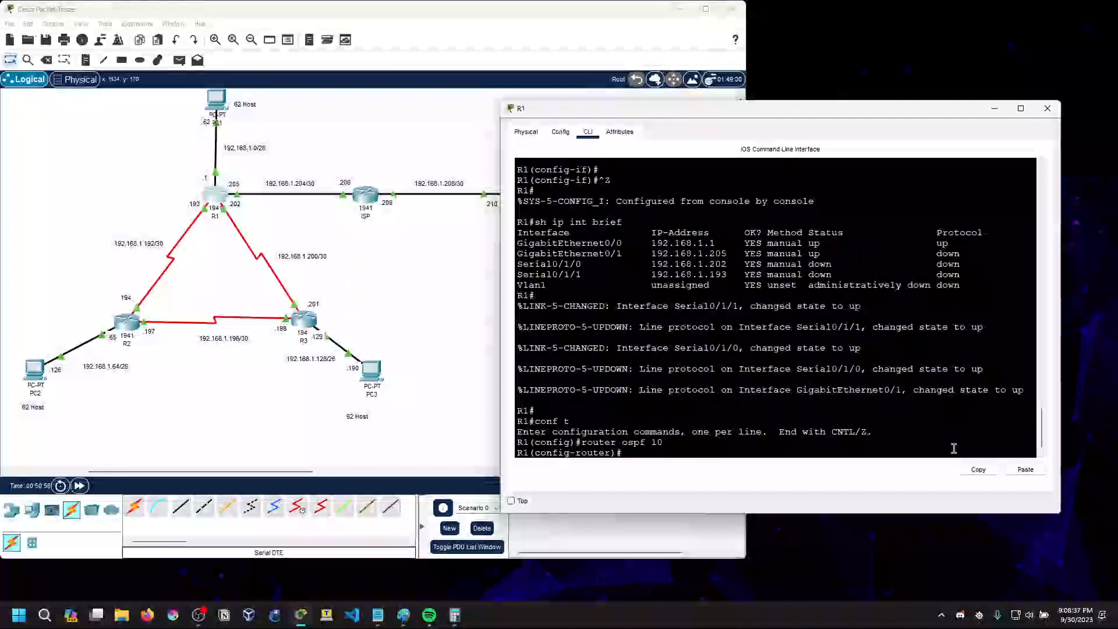
List the available OSPF router configuration commands with ? and examine default-information, neighbor, network, redistribute and router-id
{"action": "type", "text": "?"}
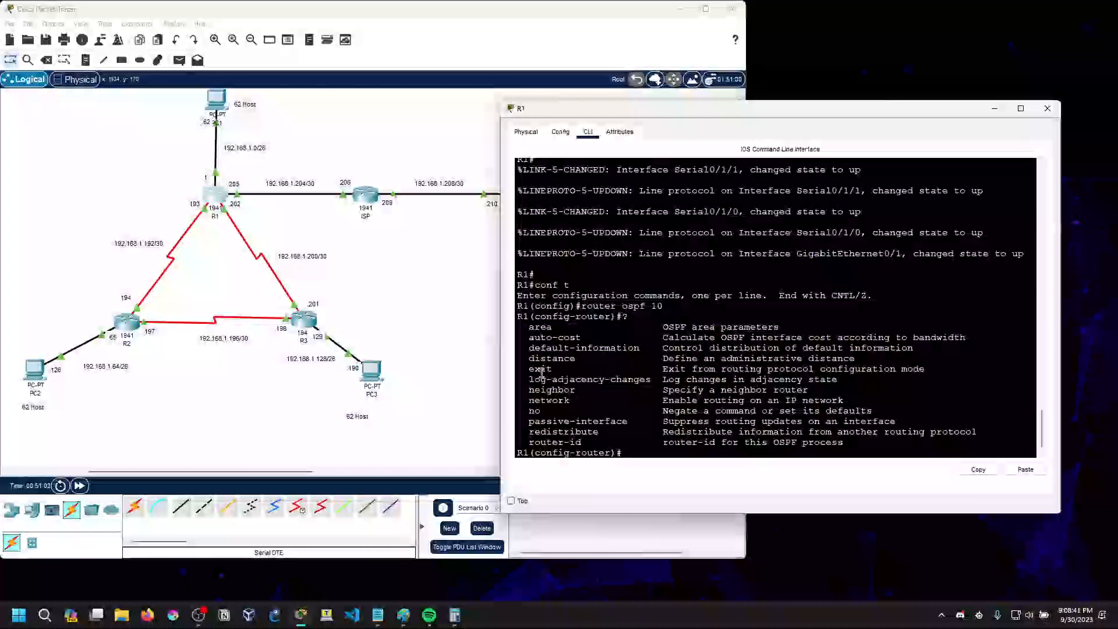
{"action": "left_click_drag", "start_coordinate": [531, 348], "coordinate": [691, 352]}
{"action": "double_click", "coordinate": [543, 400]}
{"action": "left_click_drag", "start_coordinate": [530, 393], "coordinate": [588, 392]}
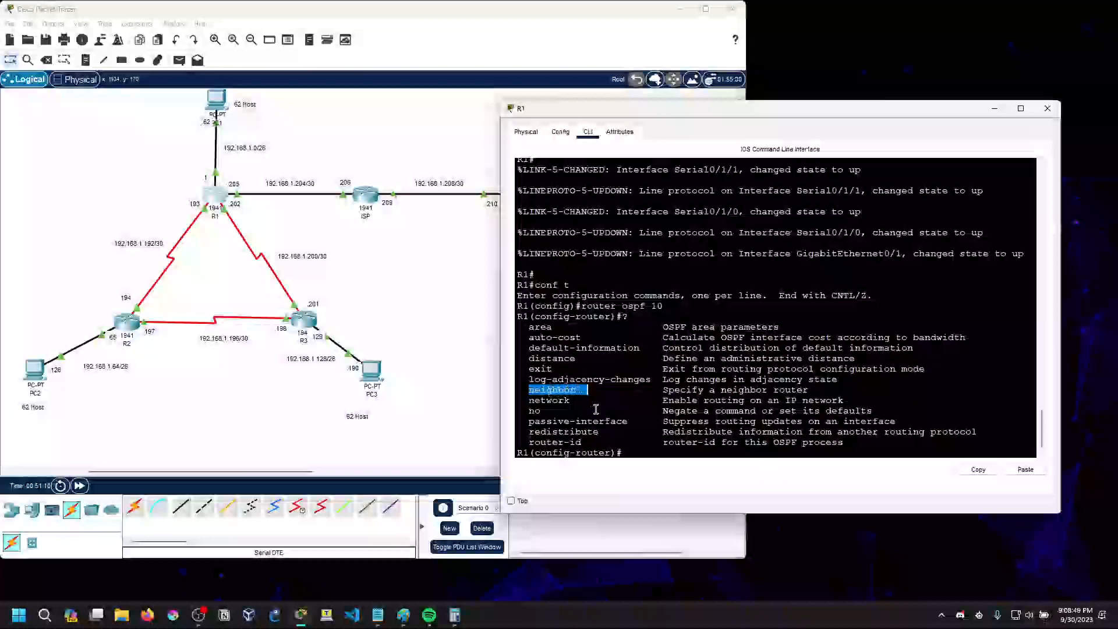
{"action": "left_click", "coordinate": [582, 405]}
{"action": "left_click", "coordinate": [578, 393]}
{"action": "left_click", "coordinate": [577, 403]}
{"action": "left_click_drag", "start_coordinate": [528, 392], "coordinate": [590, 444]}
{"action": "left_click", "coordinate": [571, 406]}
{"action": "left_click", "coordinate": [610, 428]}
{"action": "left_click", "coordinate": [604, 430]}
{"action": "left_click", "coordinate": [528, 432]}
{"action": "left_click", "coordinate": [590, 444]}
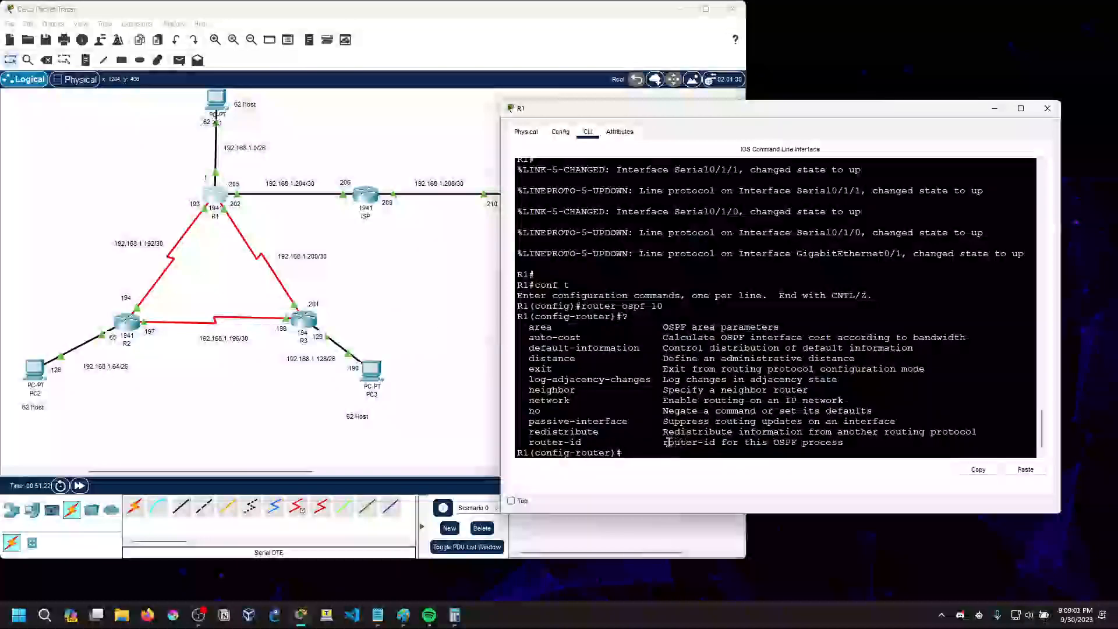
{"action": "left_click_drag", "start_coordinate": [669, 442], "coordinate": [844, 443]}
{"action": "left_click", "coordinate": [805, 467]}
Query the router-id syntax with ? and set R1's OSPF router ID to 1.1.1.1
{"action": "type", "text": "route r"}
{"action": "key", "text": "BackSpace"}
{"action": "key", "text": "BackSpace"}
{"action": "type", "text": "r-id"}
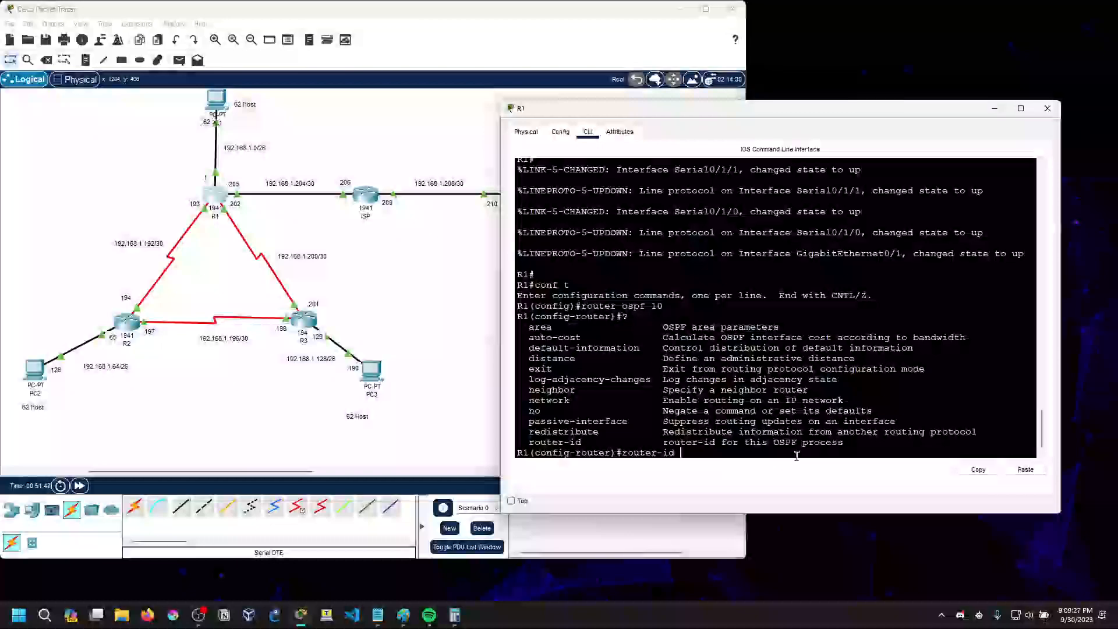
{"action": "type", "text": "1.1.1"}
{"action": "key", "text": "BackSpace"}
{"action": "key", "text": "BackSpace"}
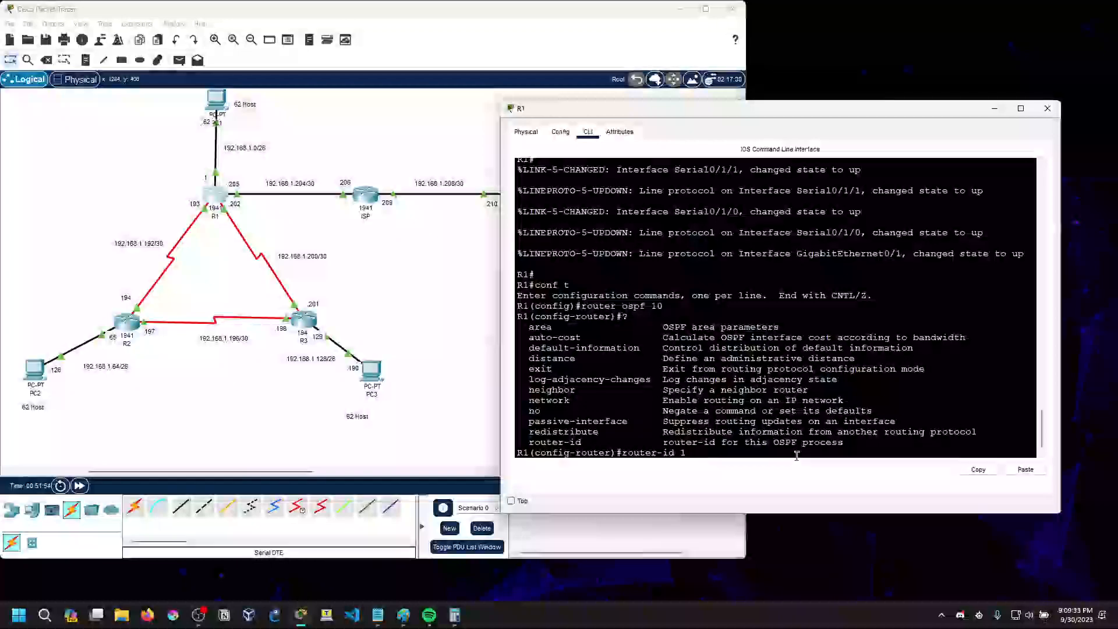
{"action": "key", "text": "BackSpace"}
{"action": "key", "text": "BackSpace"}
{"action": "type", "text": "? ?"}
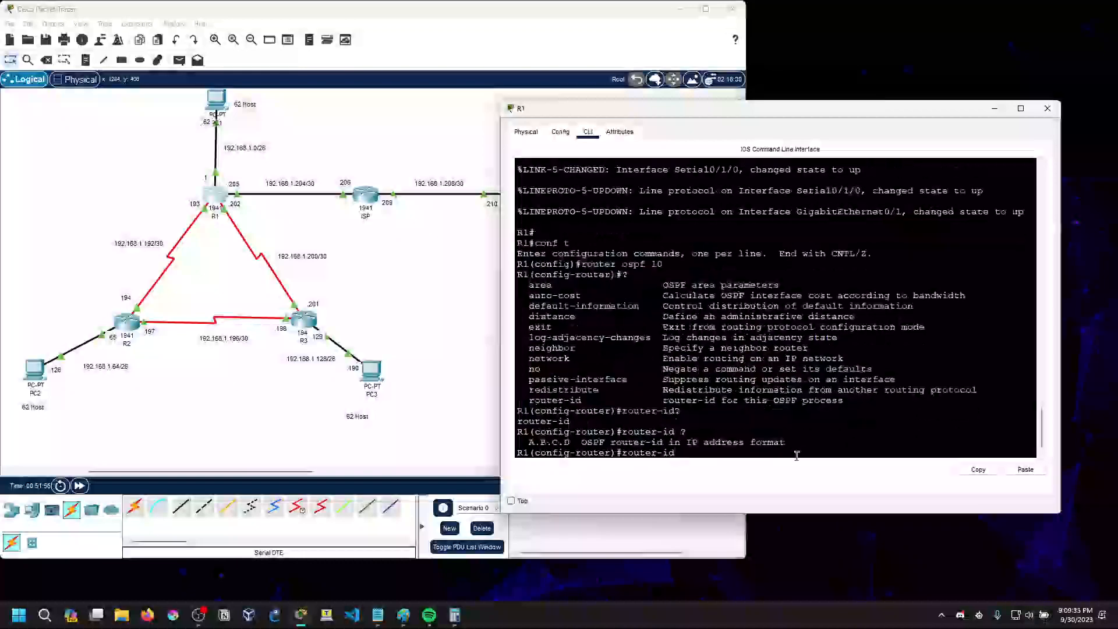
{"action": "type", "text": "1.1.1.1"}
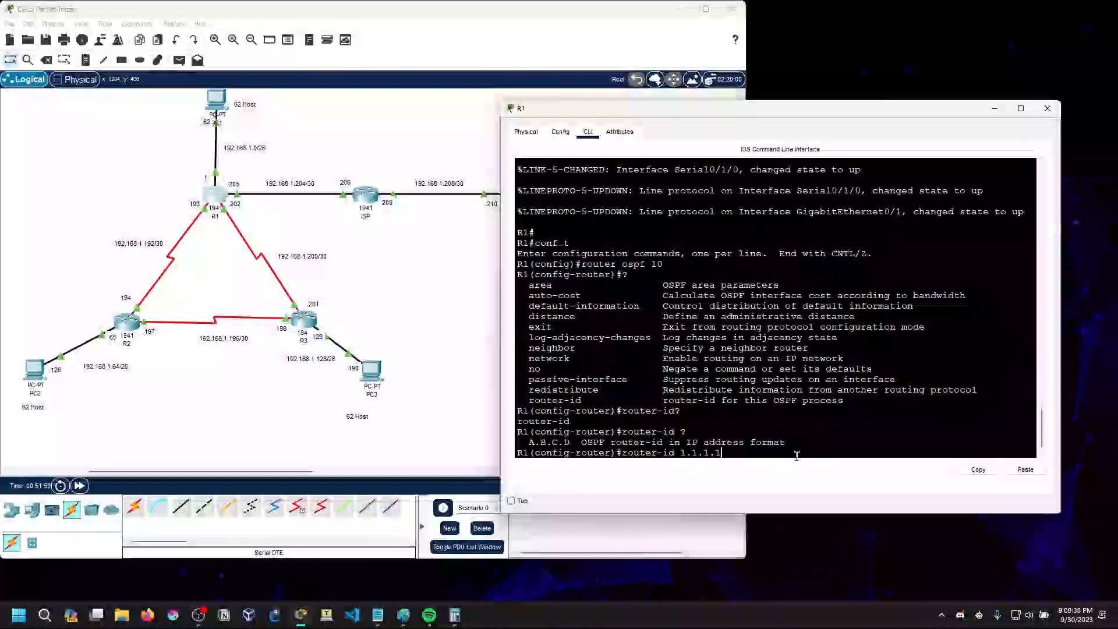
{"action": "key", "text": "Return"}
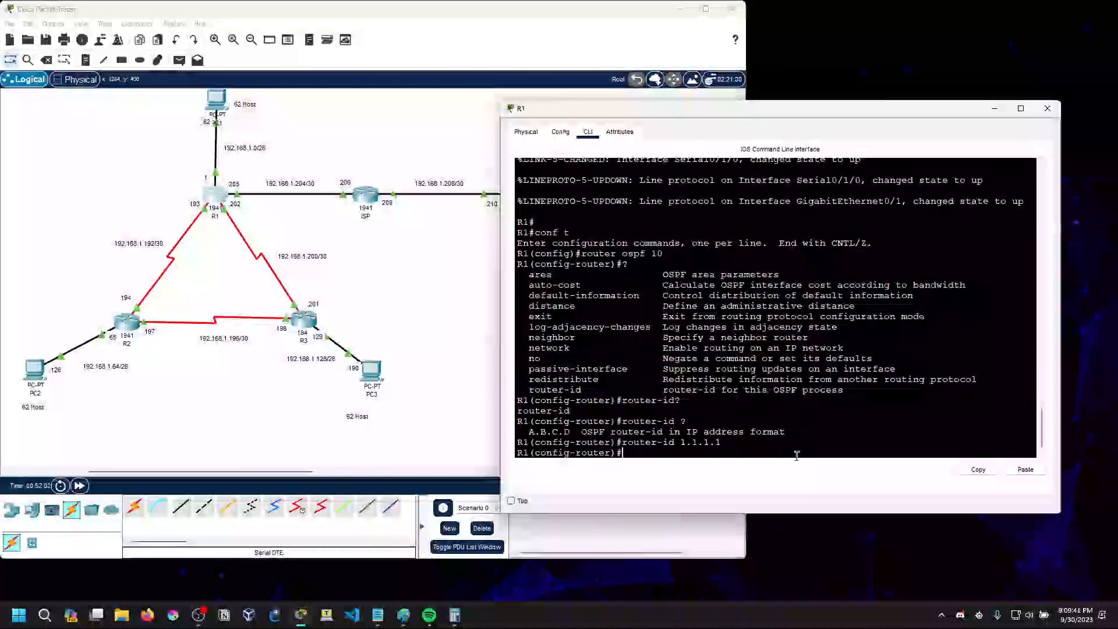
Query the syntax of the OSPF neighbor command with ? and clear the command line
{"action": "type", "text": "neighbro ?"}
{"action": "key", "text": "BackSpace"}
{"action": "key", "text": "BackSpace"}
{"action": "type", "text": "o ?"}
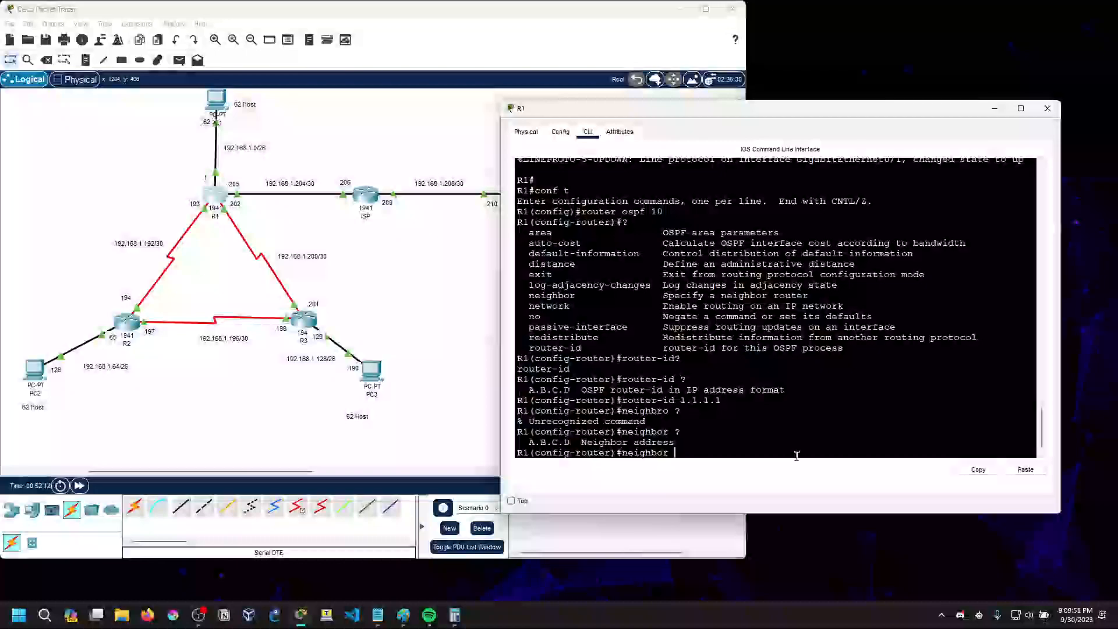
{"action": "key", "text": "BackSpace"}
{"action": "key", "text": "BackSpace"}
{"action": "key", "text": "BackSpace"}
{"action": "key", "text": "BackSpace"}
{"action": "key", "text": "BackSpace"}
{"action": "key", "text": "BackSpace"}
{"action": "key", "text": "BackSpace"}
{"action": "key", "text": "BackSpace"}
{"action": "key", "text": "BackSpace"}
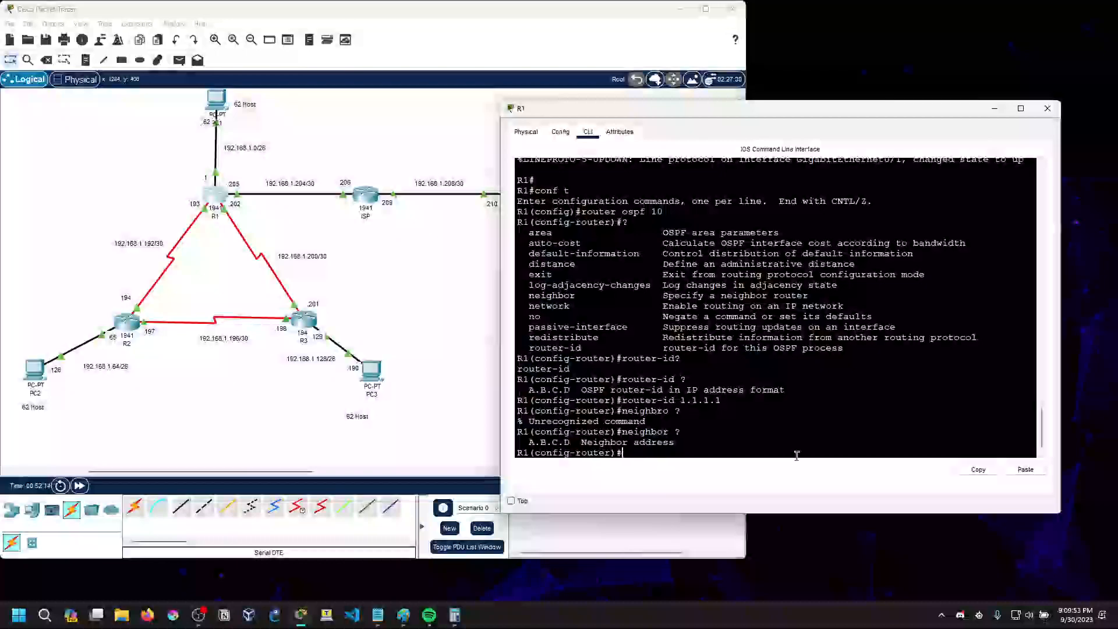
Query the syntax of the OSPF network command with ? and clear the command line
{"action": "type", "text": "network ?"}
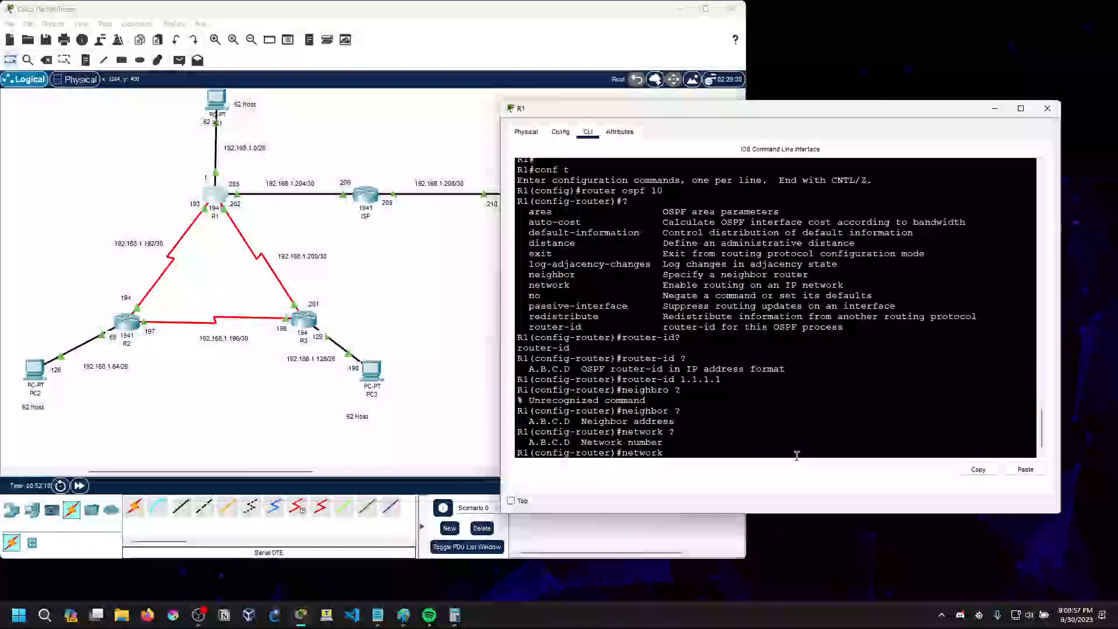
{"action": "key", "text": "BackSpace"}
{"action": "key", "text": "BackSpace"}
{"action": "key", "text": "BackSpace"}
{"action": "key", "text": "BackSpace"}
{"action": "key", "text": "BackSpace"}
{"action": "key", "text": "BackSpace"}
{"action": "key", "text": "BackSpace"}
{"action": "key", "text": "BackSpace"}
Show R1's interface summary with do sh ip int brief and examine the GigabitEthernet0/1 and serial interface rows
{"action": "type", "text": "do sh ip int brief"}
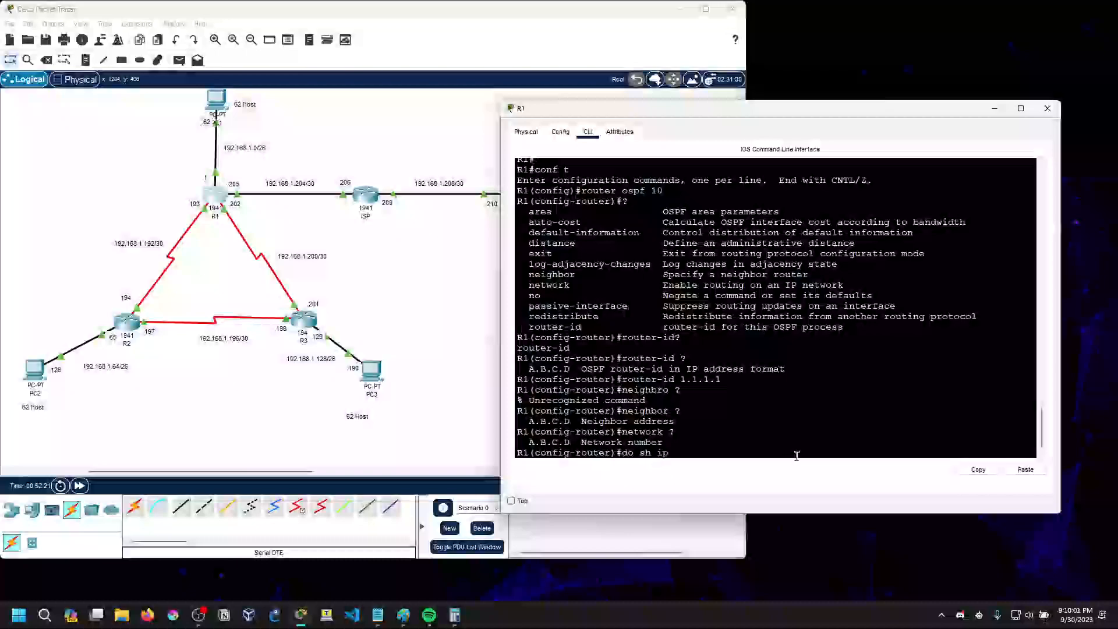
{"action": "key", "text": "Return"}
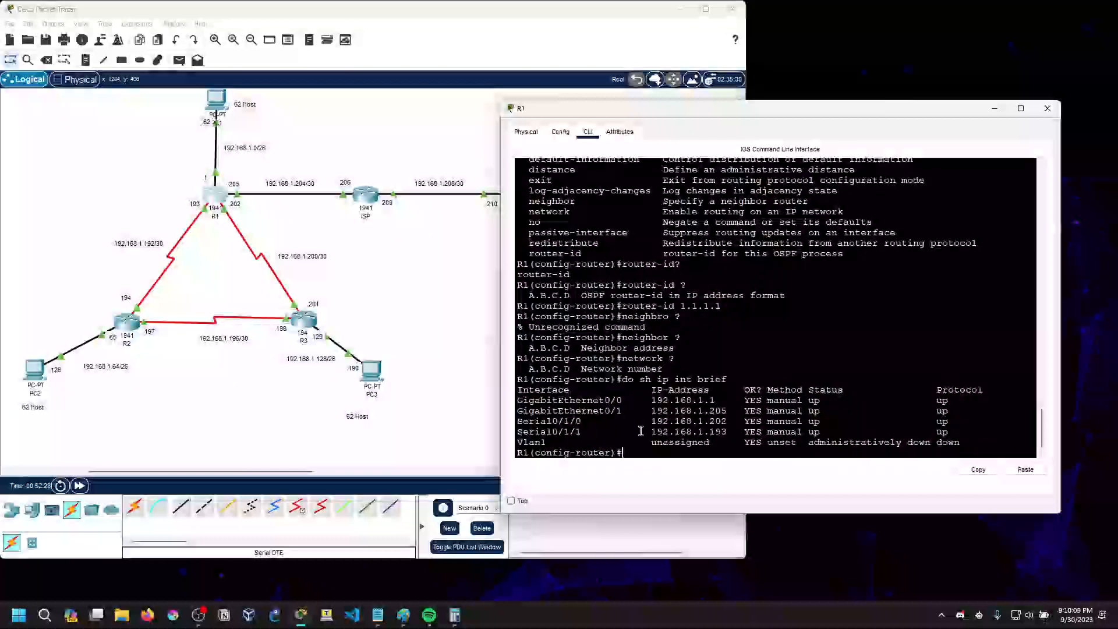
{"action": "left_click_drag", "start_coordinate": [518, 408], "coordinate": [731, 434]}
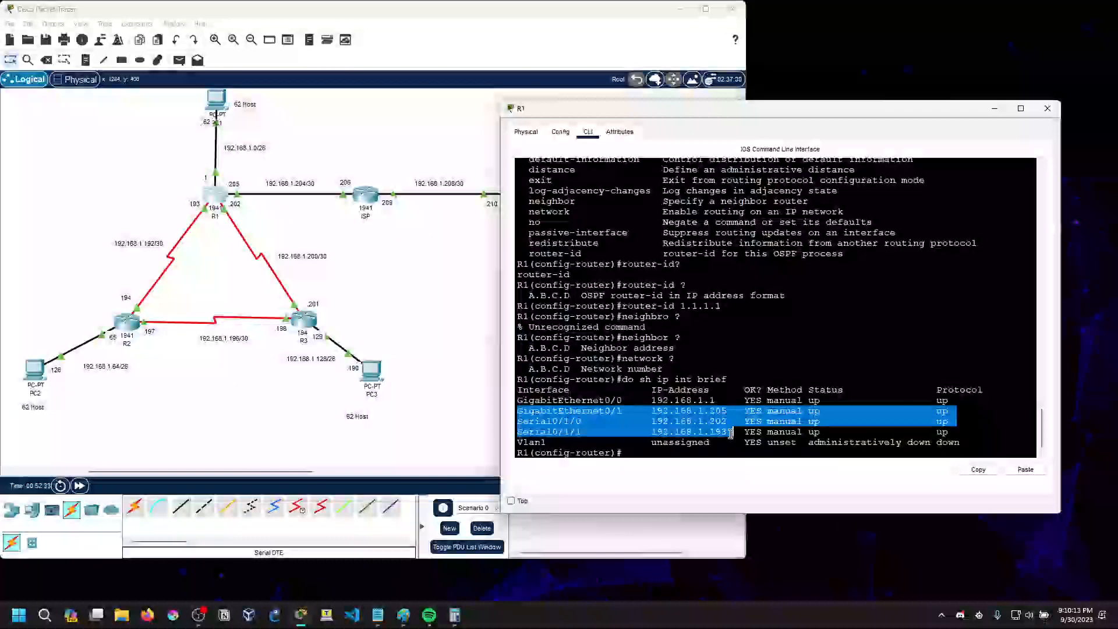
{"action": "left_click", "coordinate": [709, 453]}
{"action": "type", "text": "neight"}
{"action": "key", "text": "BackSpace"}
{"action": "key", "text": "BackSpace"}
{"action": "key", "text": "BackSpace"}
{"action": "key", "text": "BackSpace"}
{"action": "key", "text": "BackSpace"}
{"action": "key", "text": "BackSpace"}
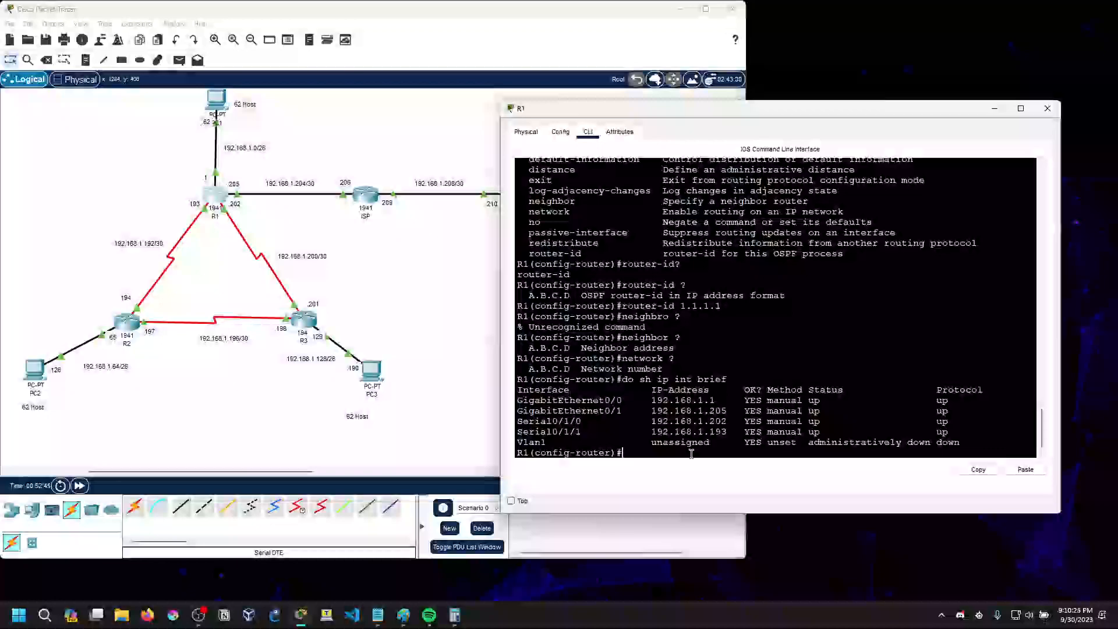
Compare the GigabitEthernet0/1, Serial0/1/0 and Serial0/1/1 addresses in R1's interface summary
{"action": "left_click_drag", "start_coordinate": [516, 410], "coordinate": [733, 434]}
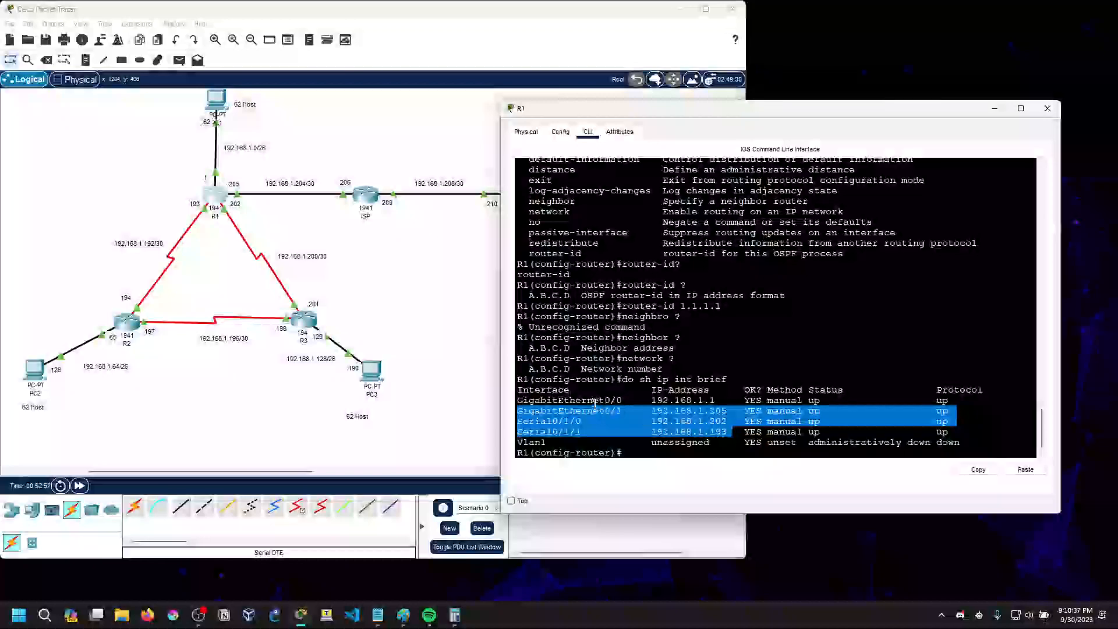
{"action": "left_click_drag", "start_coordinate": [518, 422], "coordinate": [727, 432]}
{"action": "left_click", "coordinate": [727, 432]}
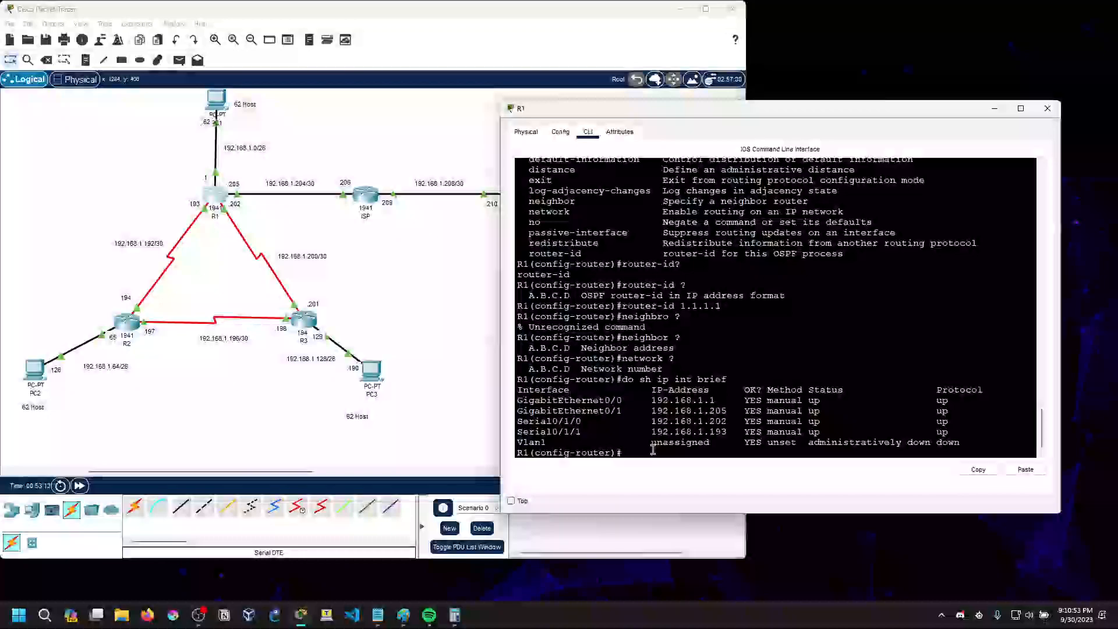
{"action": "type", "text": "neigh"}
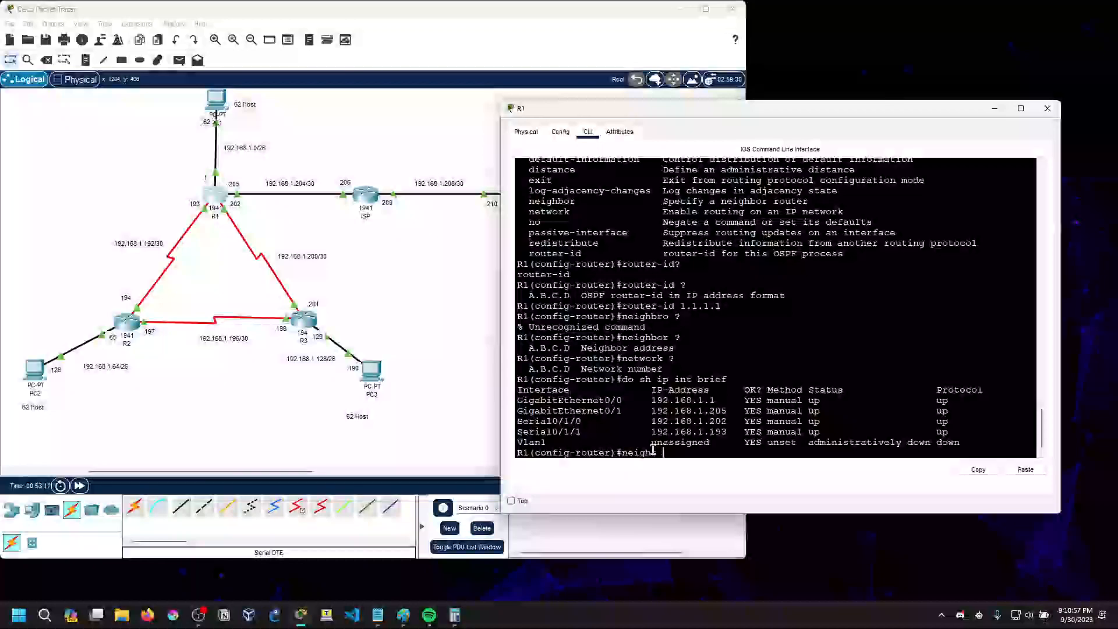
{"action": "type", "text": "bor"}
{"action": "key", "text": "BackSpace"}
{"action": "key", "text": "BackSpace"}
{"action": "key", "text": "BackSpace"}
{"action": "key", "text": "BackSpace"}
{"action": "key", "text": "BackSpace"}
{"action": "key", "text": "BackSpace"}
Query the network command's syntax, enter network 192.168.1.192 in R1's OSPF configuration and query the argument that follows with ?
{"action": "type", "text": "twork ?"}
{"action": "key", "text": "Return"}
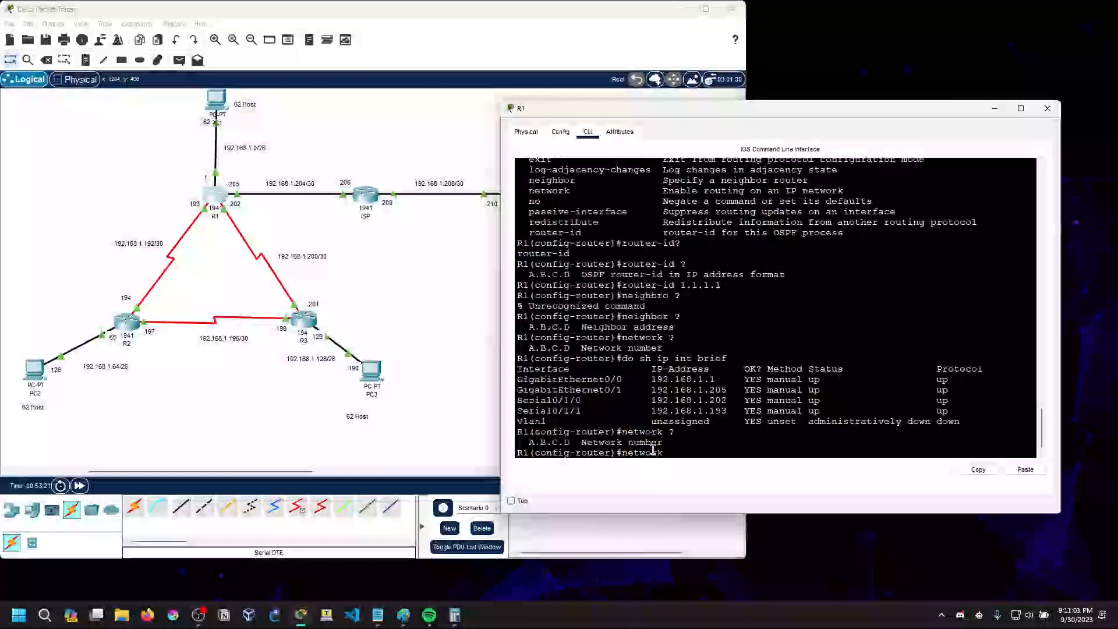
{"action": "type", "text": "192."}
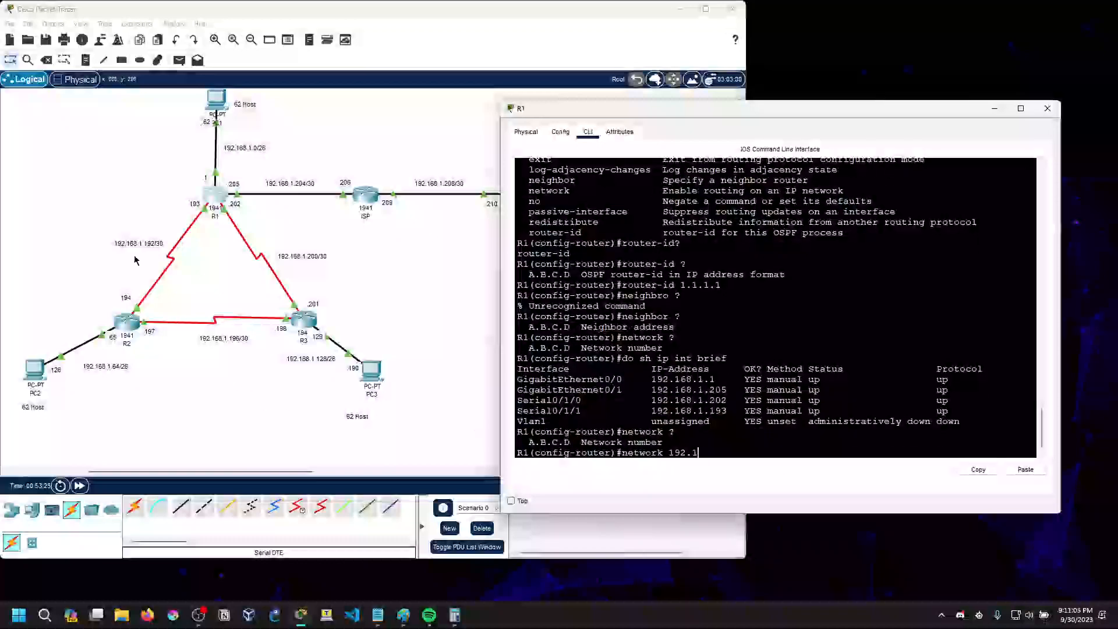
{"action": "type", "text": "168.1"}
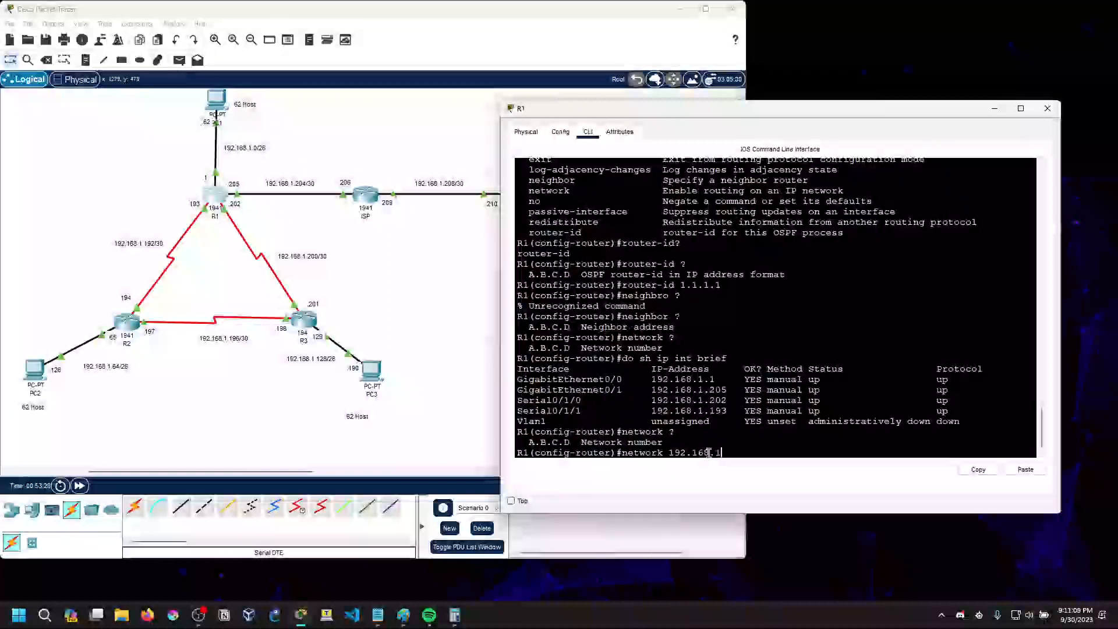
{"action": "type", "text": ".192"}
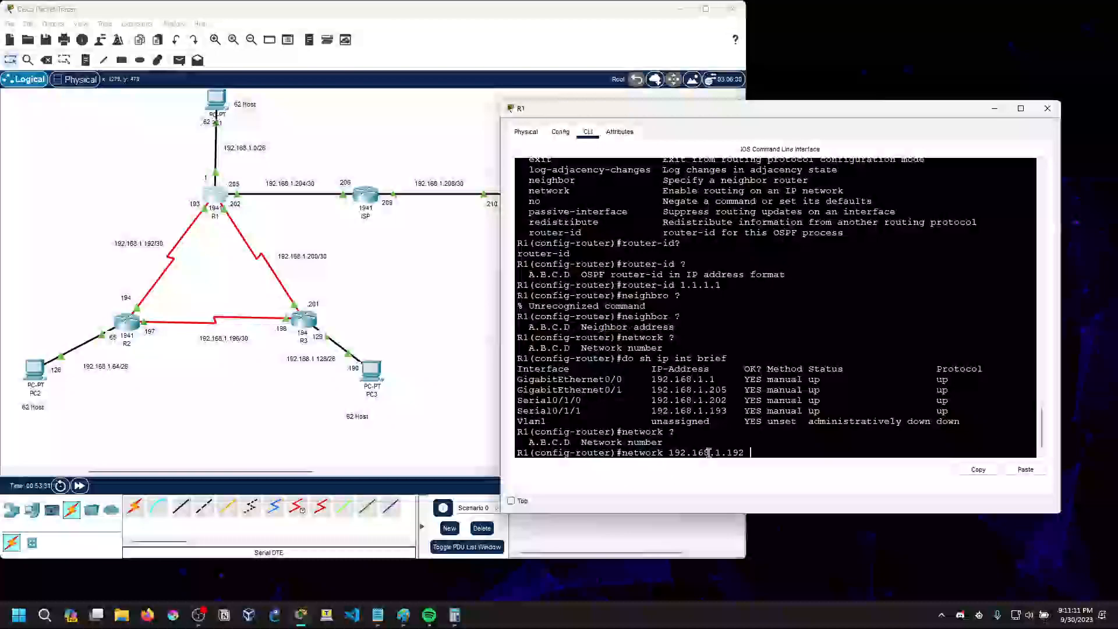
{"action": "type", "text": " ?"}
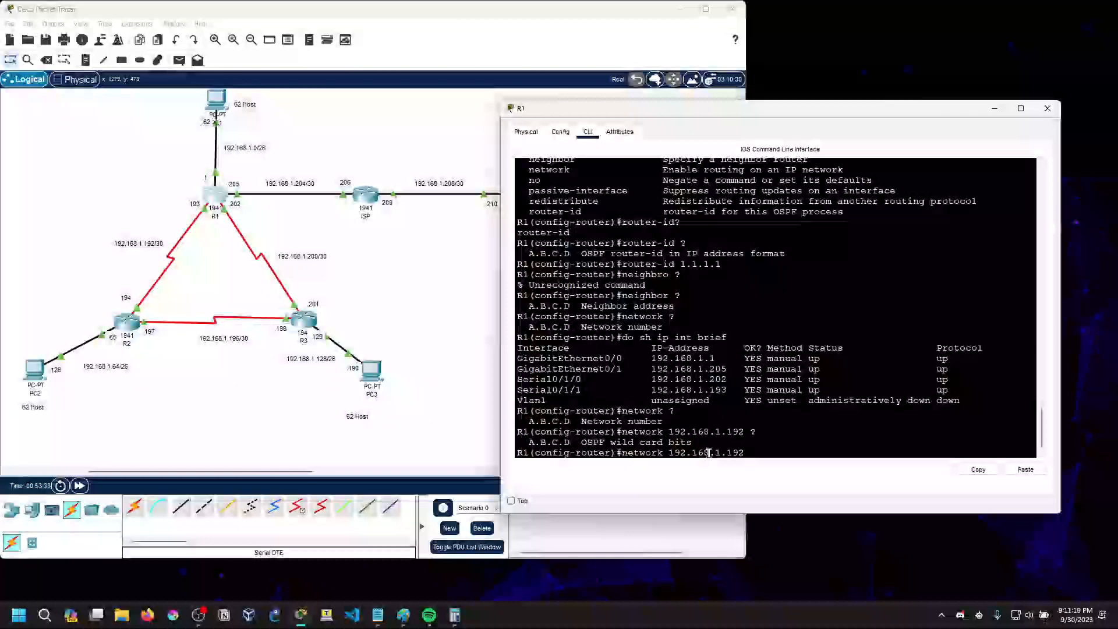
Switch to Paint, write 0.0.0 beneath the /30 subnet mask, and switch to a cleared Calculator
{"action": "left_click", "coordinate": [406, 622]}
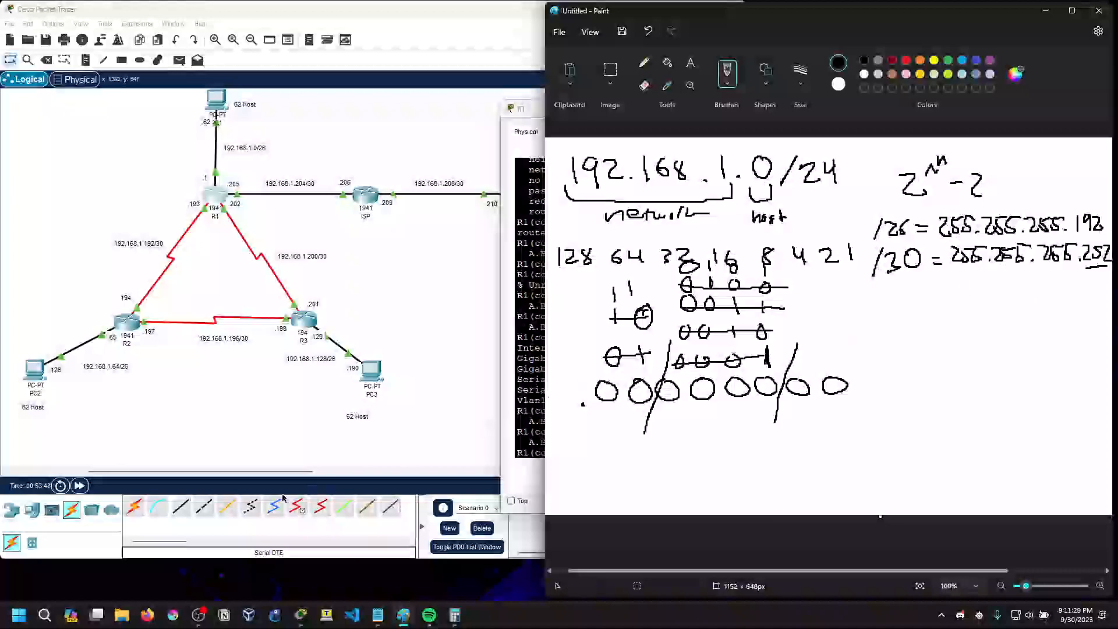
{"action": "left_click_drag", "start_coordinate": [967, 292], "coordinate": [1048, 290]}
{"action": "left_click", "coordinate": [981, 305]}
{"action": "left_click", "coordinate": [1035, 304]}
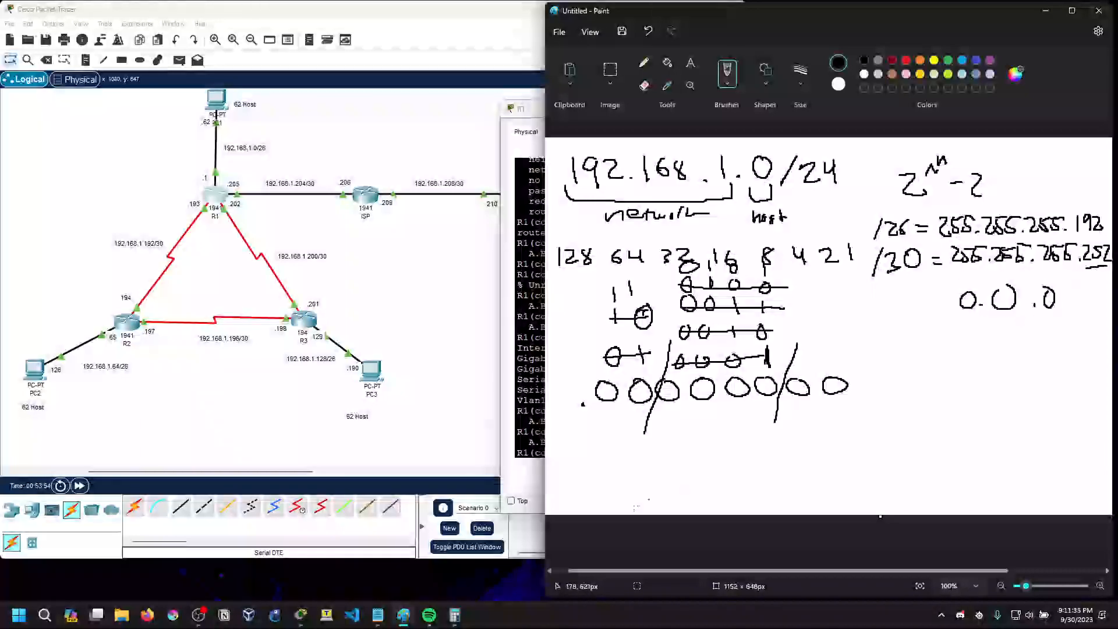
{"action": "left_click", "coordinate": [457, 615]}
{"action": "left_click", "coordinate": [197, 229]}
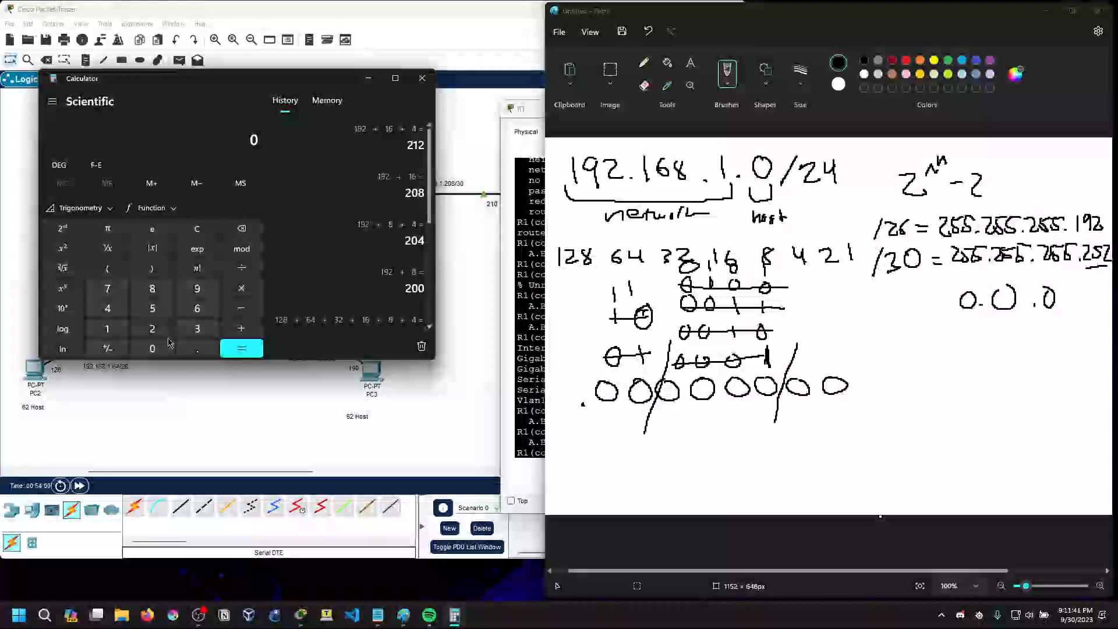
{"action": "left_click", "coordinate": [153, 330]}
{"action": "left_click", "coordinate": [152, 308]}
{"action": "left_click", "coordinate": [152, 309]}
Calculate 255 − 252 to find the last octet of the /30 wildcard mask
{"action": "left_click", "coordinate": [152, 308]}
{"action": "left_click", "coordinate": [152, 330]}
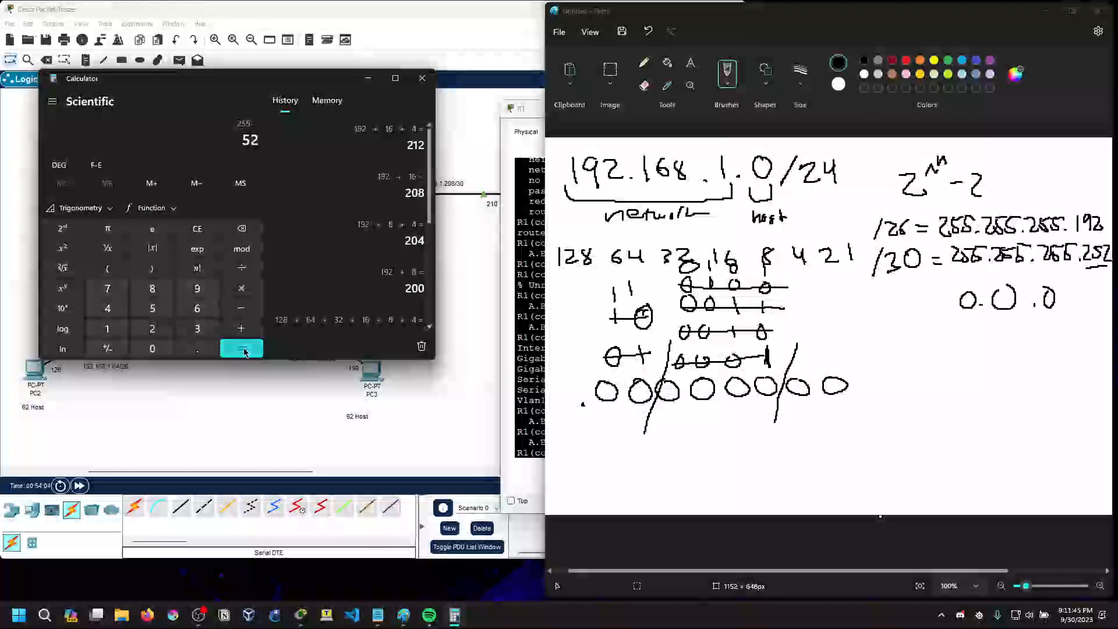
{"action": "left_click", "coordinate": [242, 348]}
{"action": "left_click", "coordinate": [196, 228]}
{"action": "left_click", "coordinate": [153, 330]}
{"action": "left_click", "coordinate": [152, 309]}
{"action": "left_click", "coordinate": [152, 309]}
{"action": "left_click", "coordinate": [241, 308]}
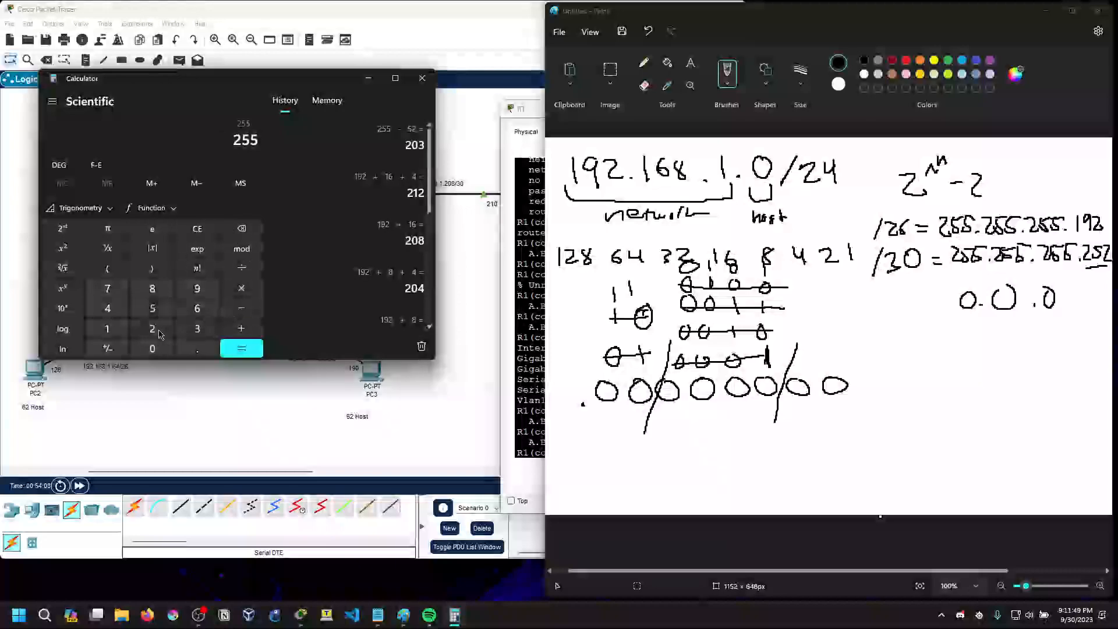
{"action": "left_click", "coordinate": [152, 330]}
{"action": "left_click", "coordinate": [152, 308]}
{"action": "left_click", "coordinate": [153, 330]}
{"action": "left_click", "coordinate": [241, 349]}
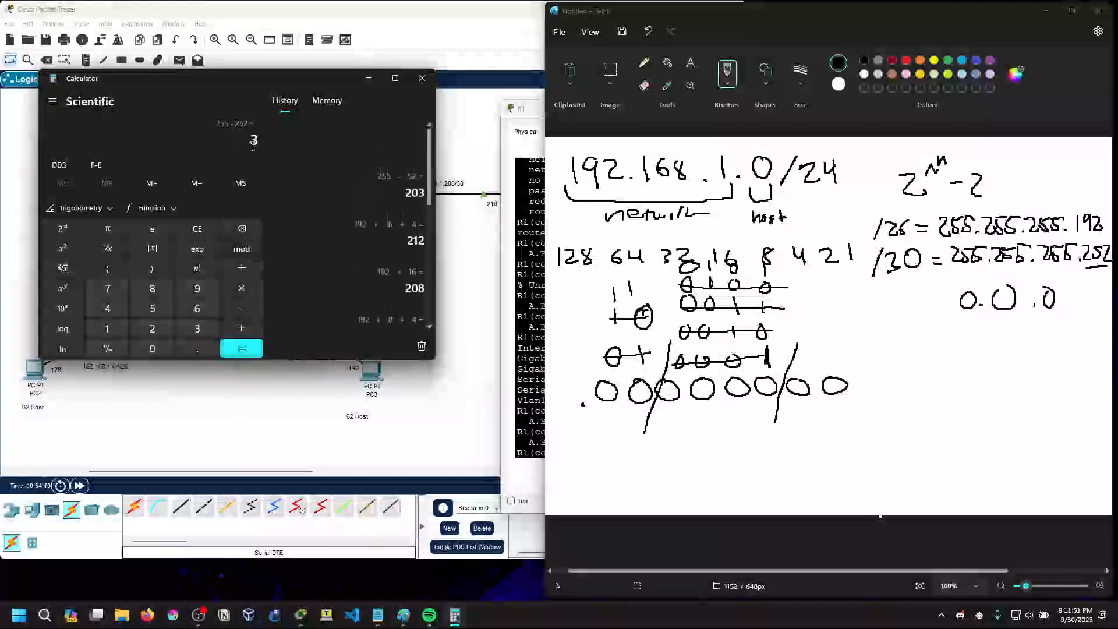
Minimize Calculator, complete the handwritten wildcard mask in Paint as 0.0.0.3 and underline it
{"action": "left_click", "coordinate": [368, 78]}
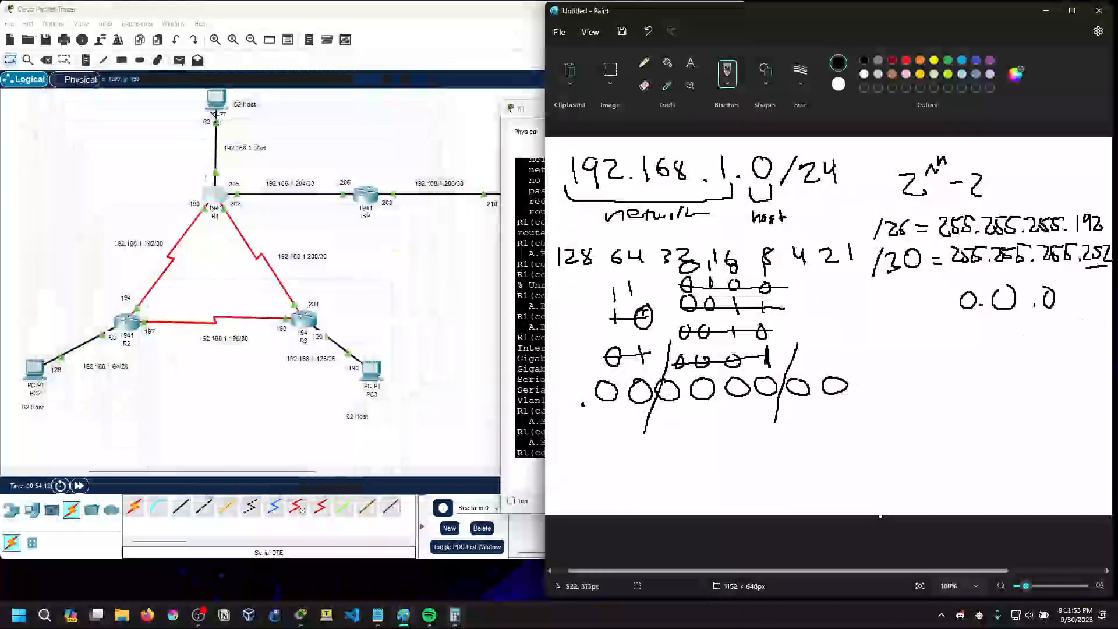
{"action": "mouse_move", "coordinate": [1074, 284]}
{"action": "left_mouse_down"}
{"action": "mouse_move", "coordinate": [1088, 302]}
{"action": "mouse_move", "coordinate": [1077, 305]}
{"action": "left_mouse_up"}
{"action": "left_click_drag", "start_coordinate": [960, 325], "coordinate": [1074, 316]}
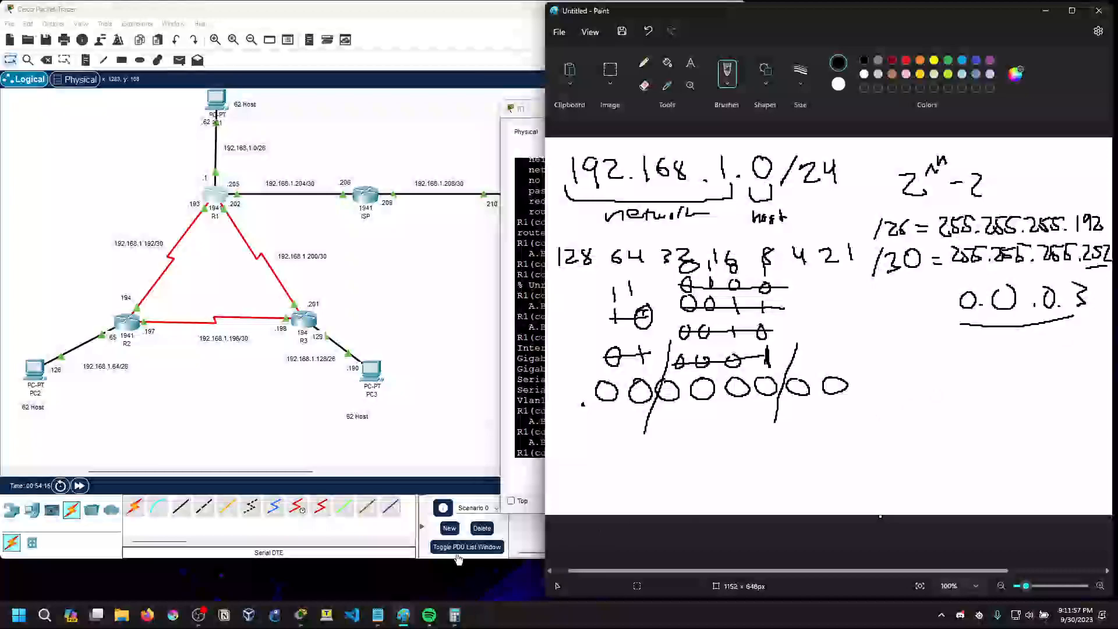
Complete R1's 192.168.1.192 network statement with wildcard mask 0.0.0.3 and area 0, querying each following argument with ?
{"action": "left_click", "coordinate": [511, 475]}
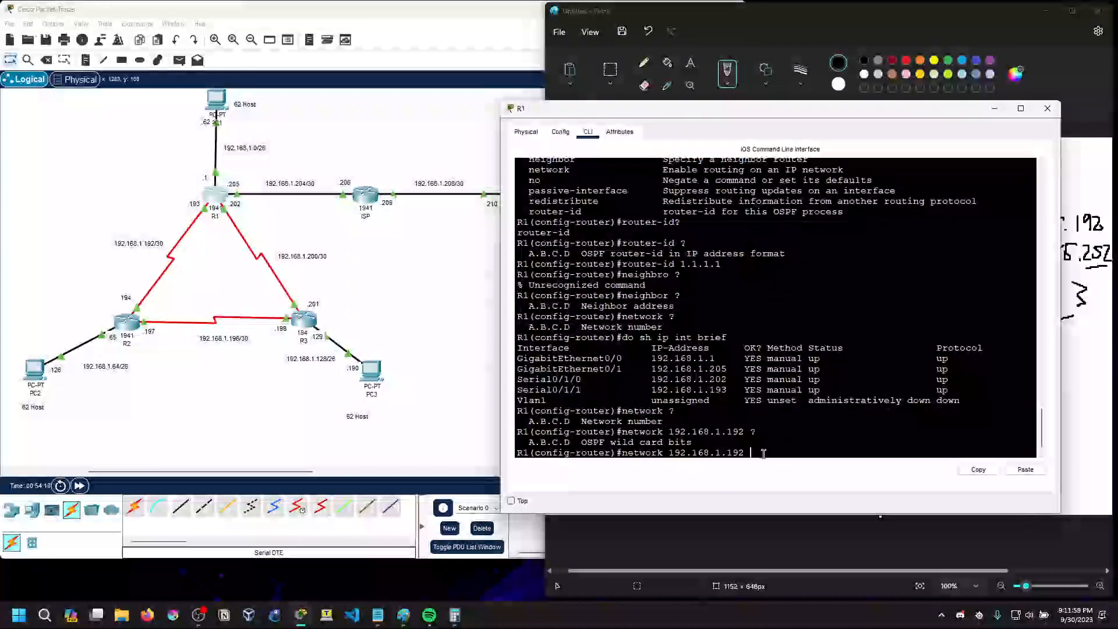
{"action": "type", "text": "?0."}
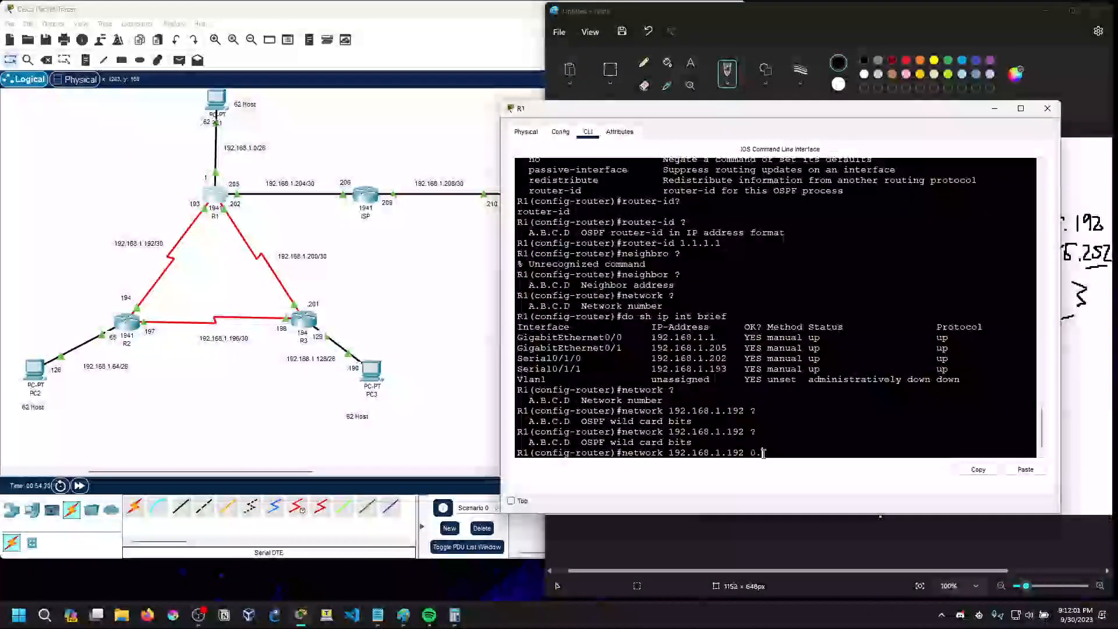
{"action": "type", "text": "0.0.0"}
{"action": "key", "text": "BackSpace"}
{"action": "type", "text": "3 ?"}
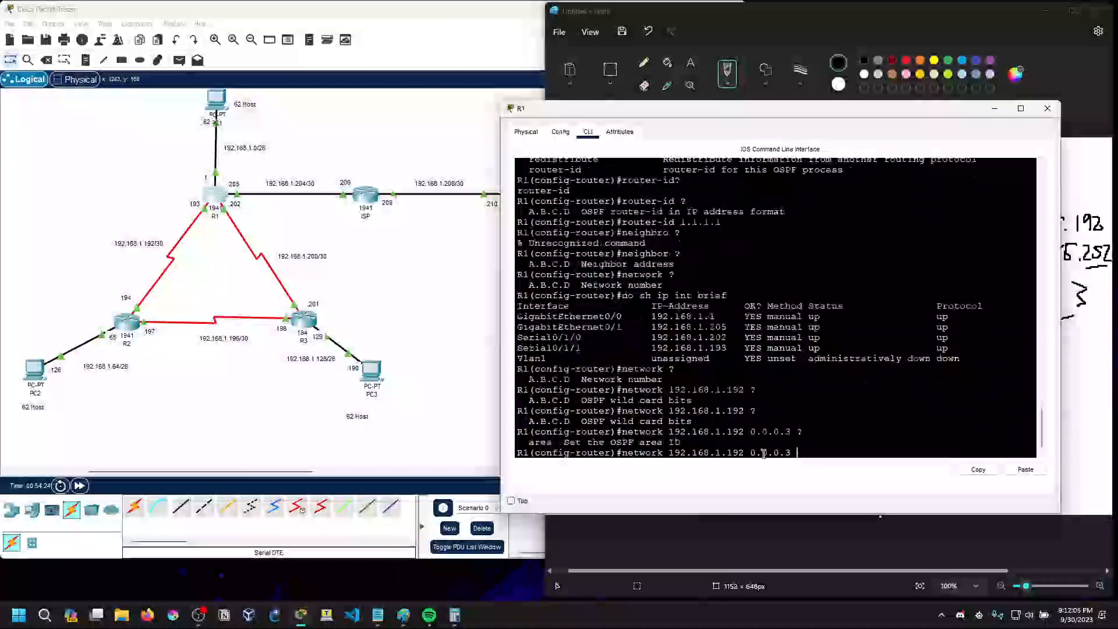
{"action": "type", "text": "area"}
{"action": "type", "text": " ?"}
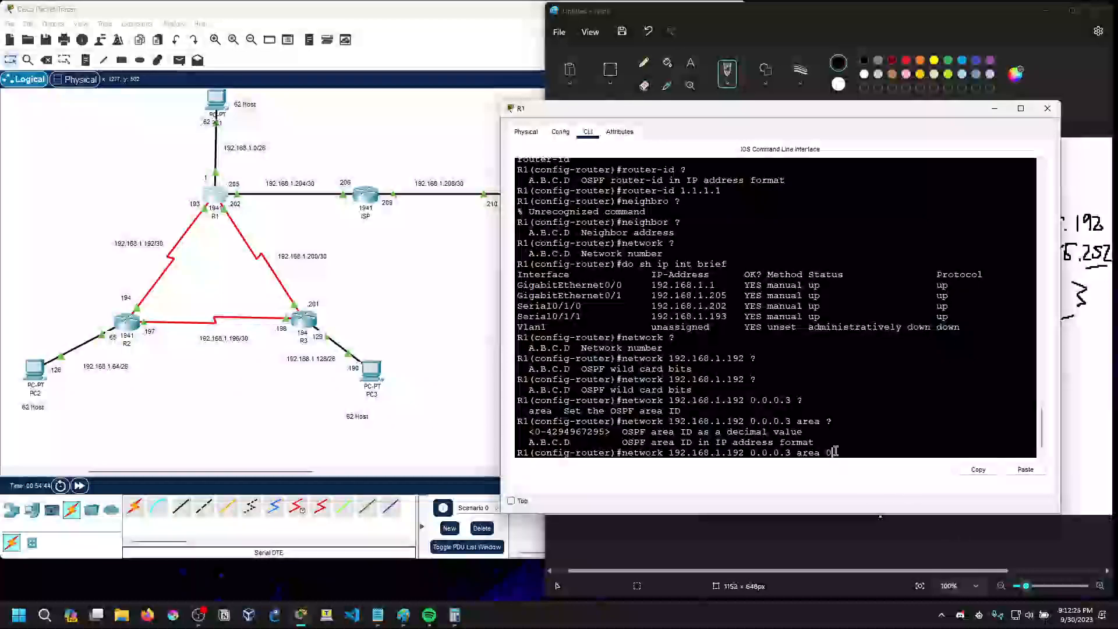
{"action": "key", "text": "Return"}
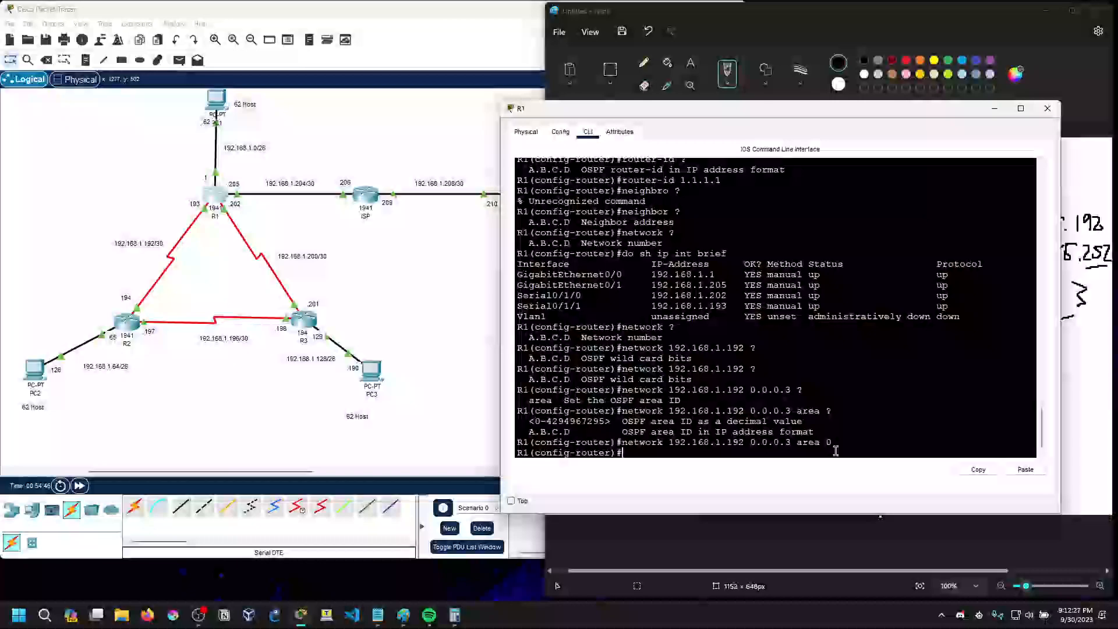
Add the OSPF statement network 192.168.1.200 0.0.0.3 area 0 on R1 by reusing the previous command
{"action": "key", "text": "Up"}
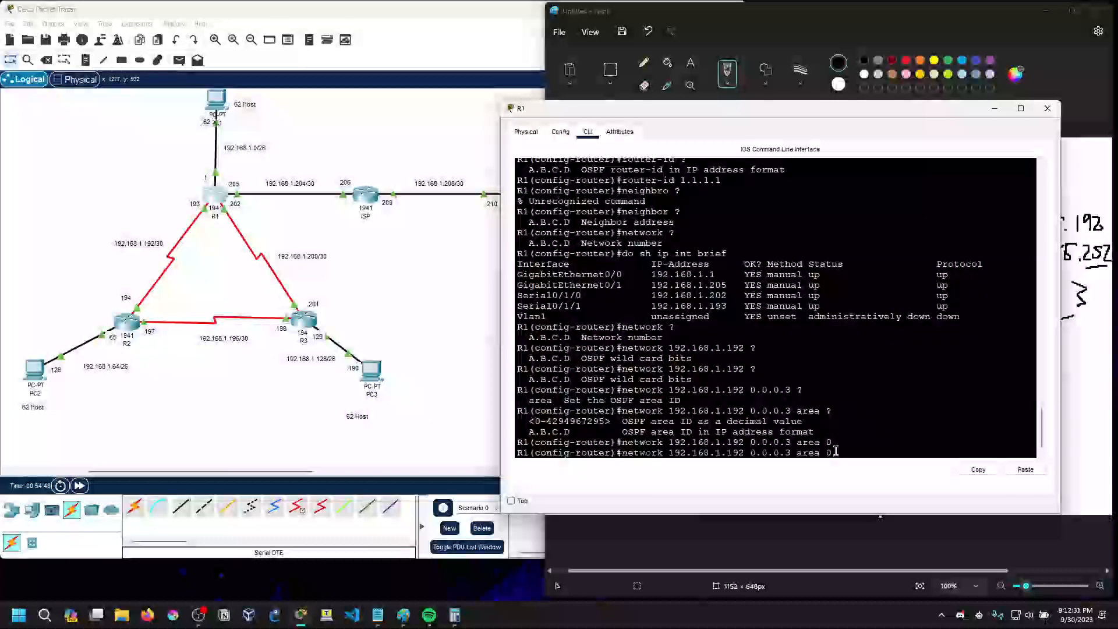
{"action": "key", "text": "Left"}
{"action": "key", "text": "Left"}
{"action": "key", "text": "Left"}
{"action": "key", "text": "Left"}
{"action": "key", "text": "Left"}
{"action": "key", "text": "Left"}
{"action": "key", "text": "Left"}
{"action": "key", "text": "Left"}
{"action": "key", "text": "Left"}
{"action": "key", "text": "Left"}
{"action": "key", "text": "Left"}
{"action": "key", "text": "Left"}
{"action": "key", "text": "Left"}
{"action": "key", "text": "Left"}
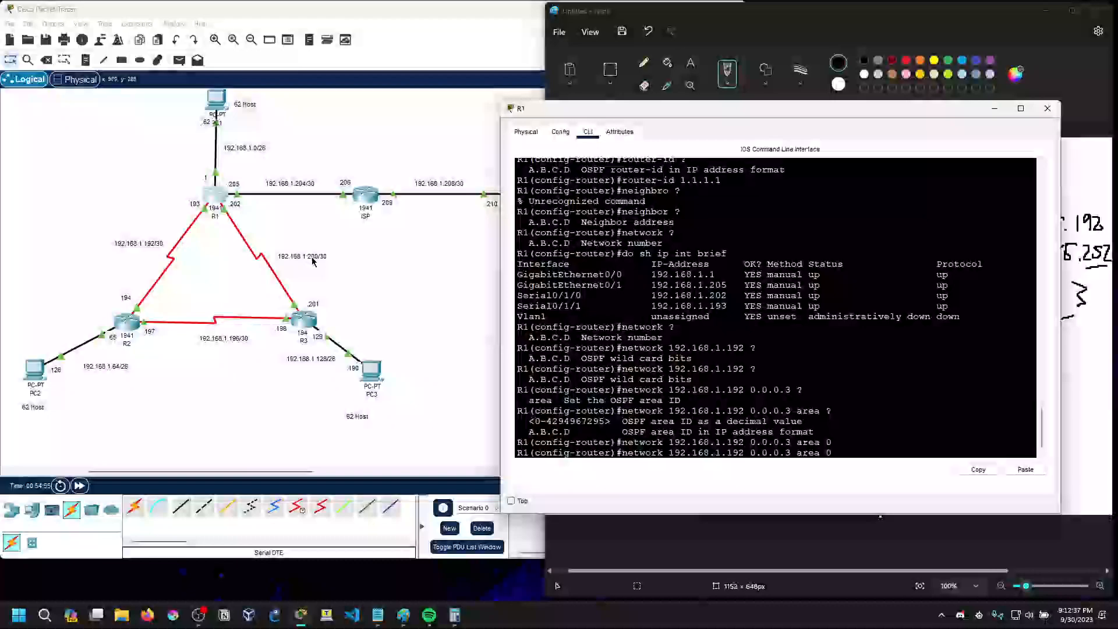
{"action": "key", "text": "BackSpace"}
{"action": "key", "text": "BackSpace"}
{"action": "key", "text": "BackSpace"}
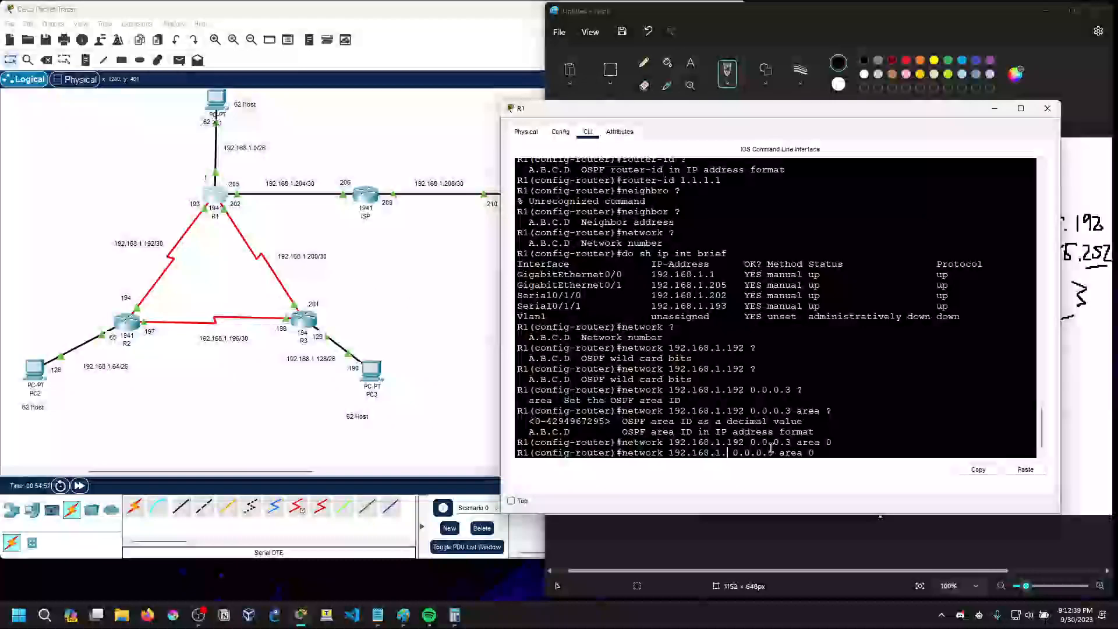
{"action": "type", "text": "200"}
{"action": "key", "text": "Return"}
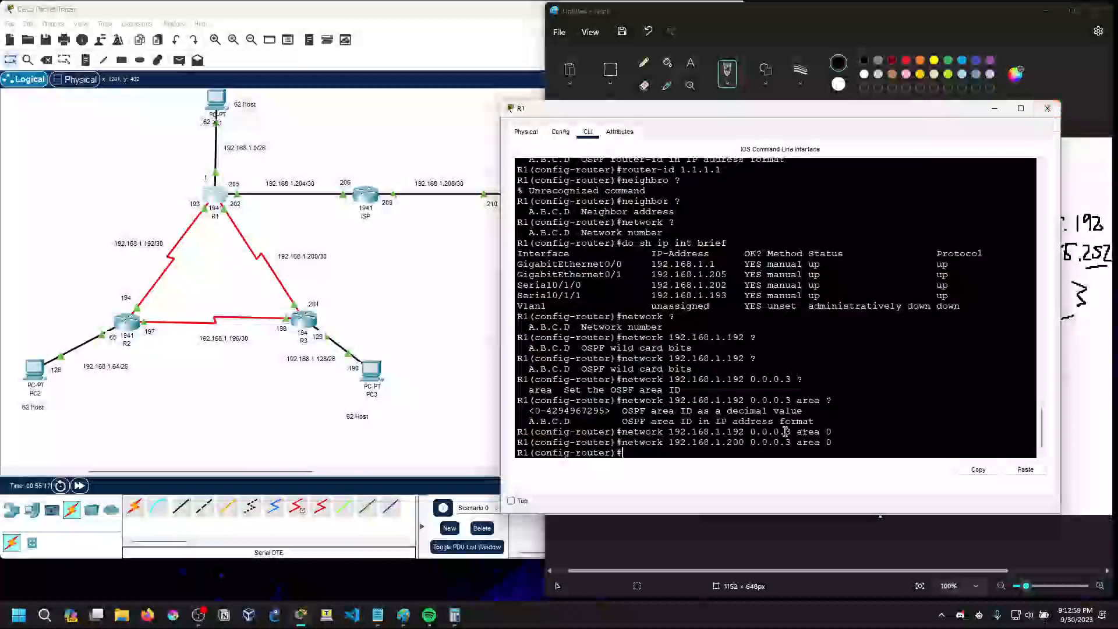
List the available OSPF router configuration commands on R1 with ?
{"action": "scroll", "coordinate": [723, 355], "scroll_direction": "up", "scroll_amount": 1}
{"action": "scroll", "coordinate": [743, 412], "scroll_direction": "down", "scroll_amount": 2}
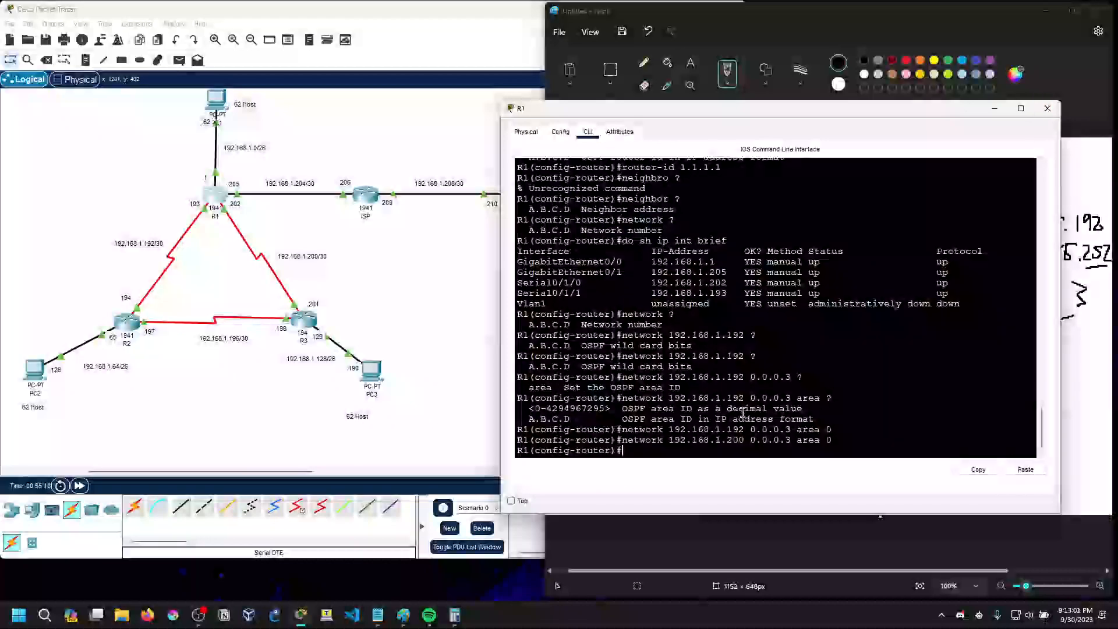
{"action": "type", "text": "?"}
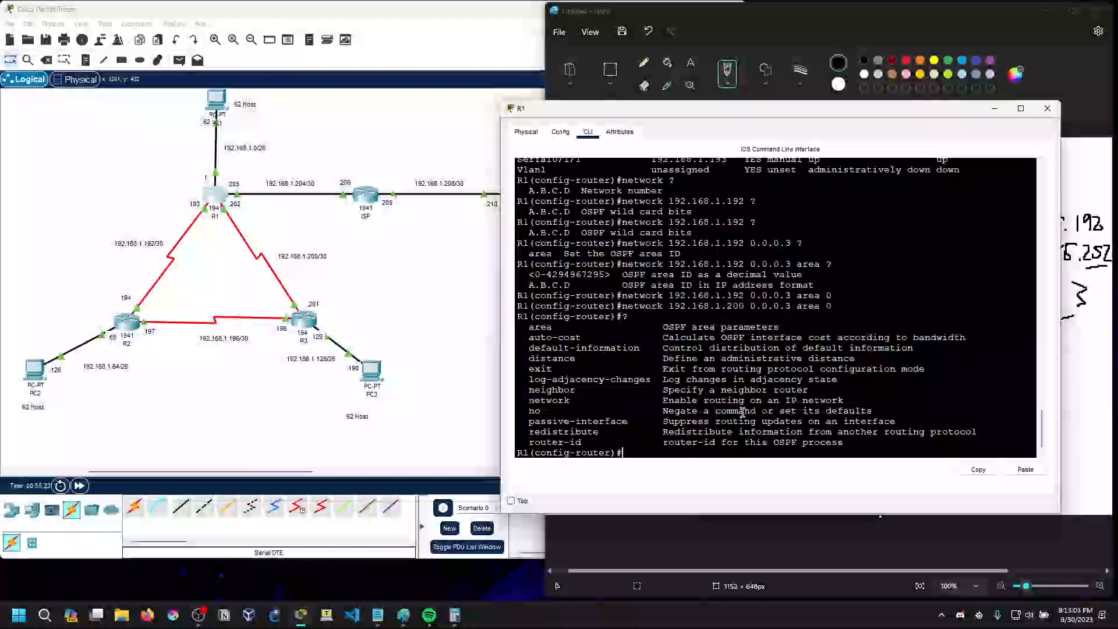
{"action": "type", "text": "passive-interface"}
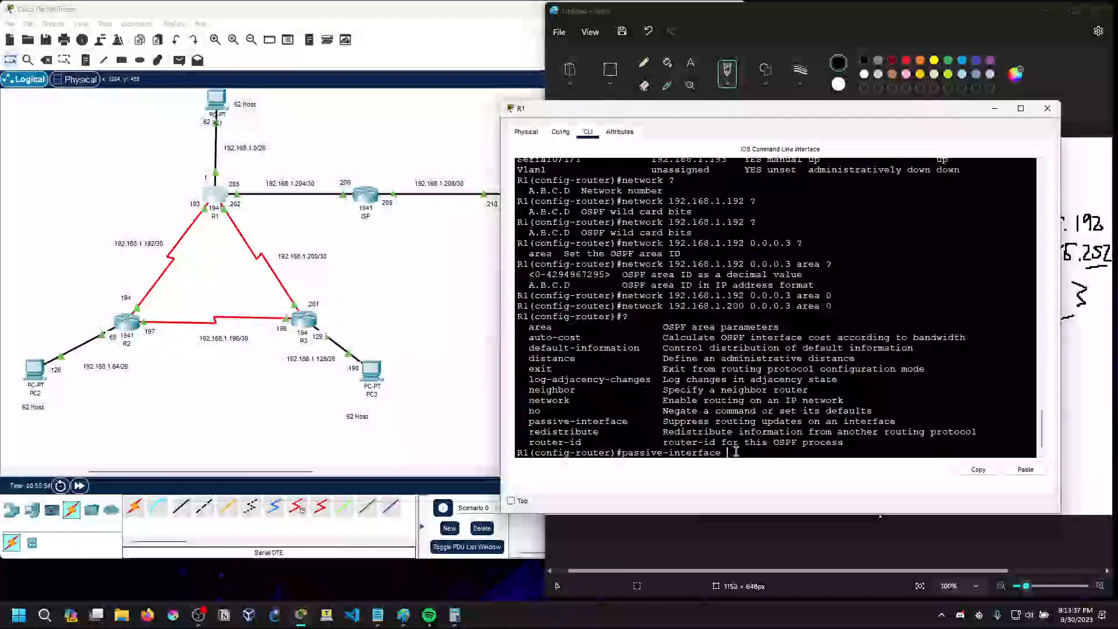
Query the passive-interface options with ? and set g0/0 as passive on R1, dismissing the Malwarebytes restart notification
{"action": "type", "text": "?"}
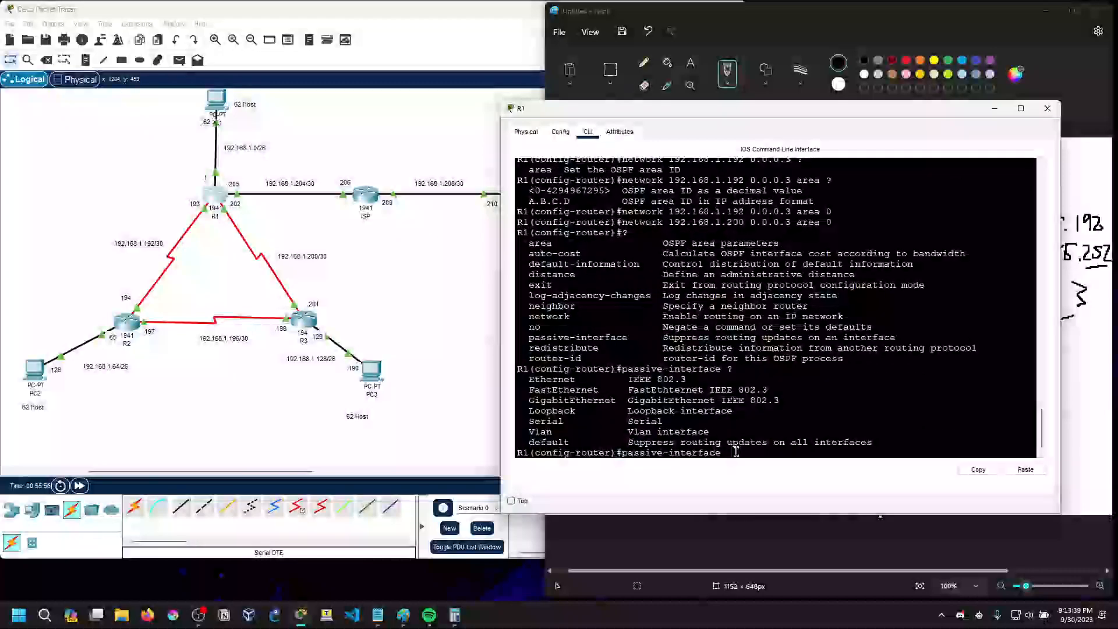
{"action": "type", "text": "g0/0"}
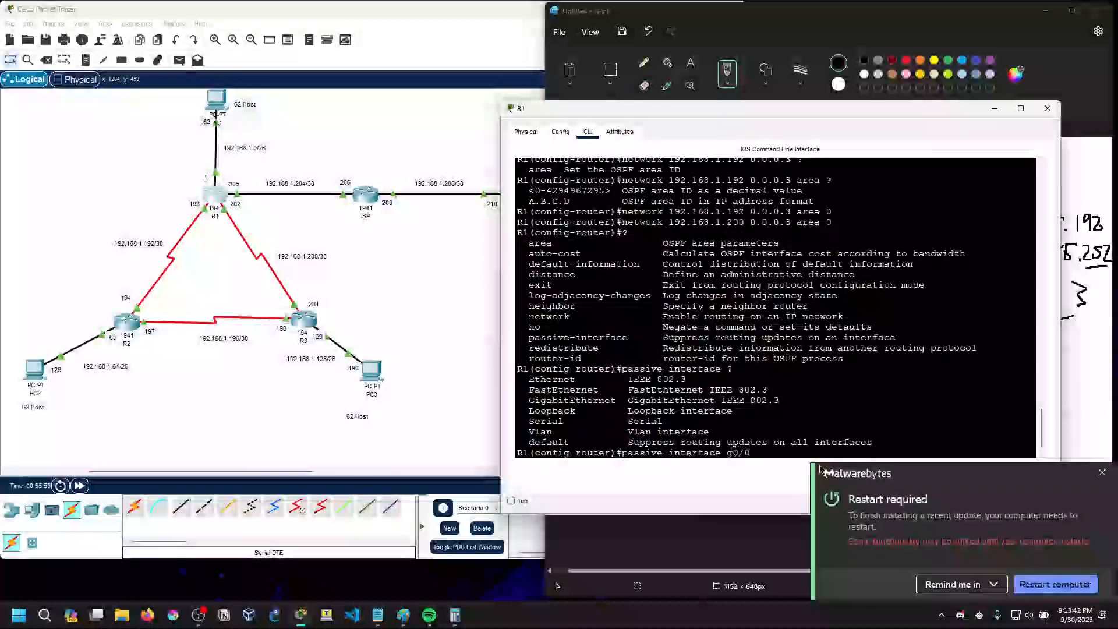
{"action": "left_click", "coordinate": [1103, 473]}
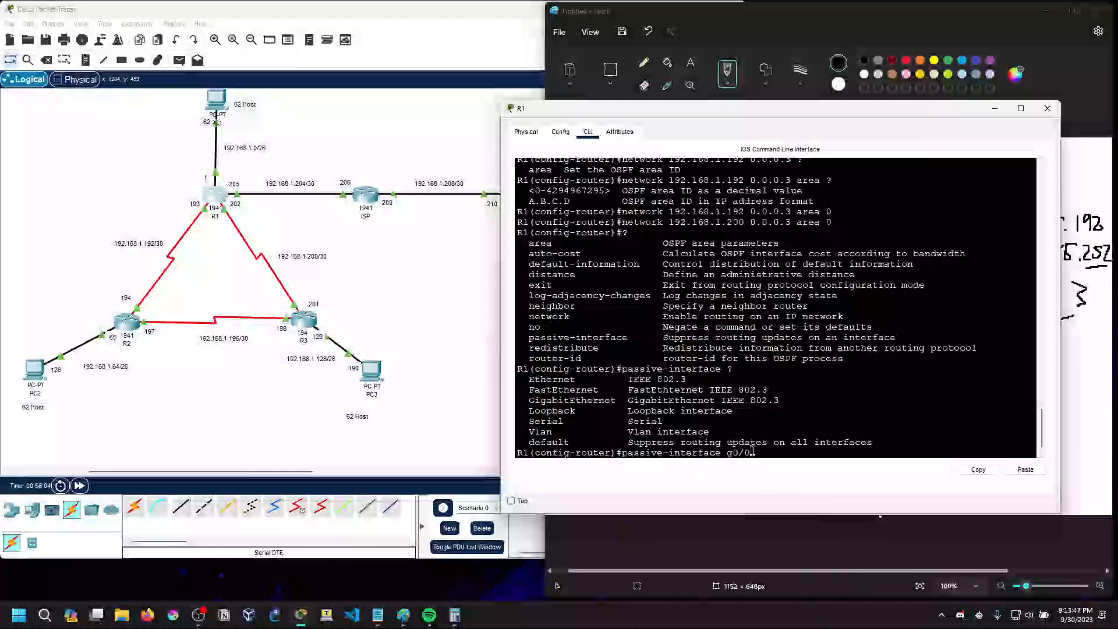
{"action": "key", "text": "Return"}
Set g0/1 as a passive interface in R1's OSPF process by editing the recalled command
{"action": "key", "text": "Up"}
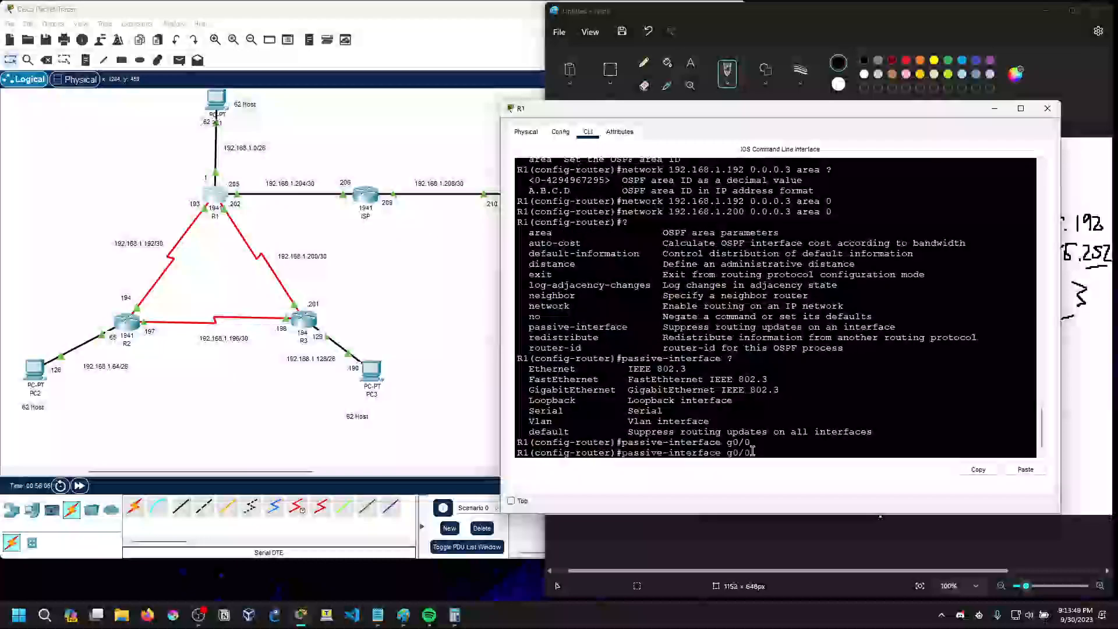
{"action": "key", "text": "BackSpace"}
{"action": "key", "text": "BackSpace"}
{"action": "type", "text": "g0/1"}
{"action": "key", "text": "Return"}
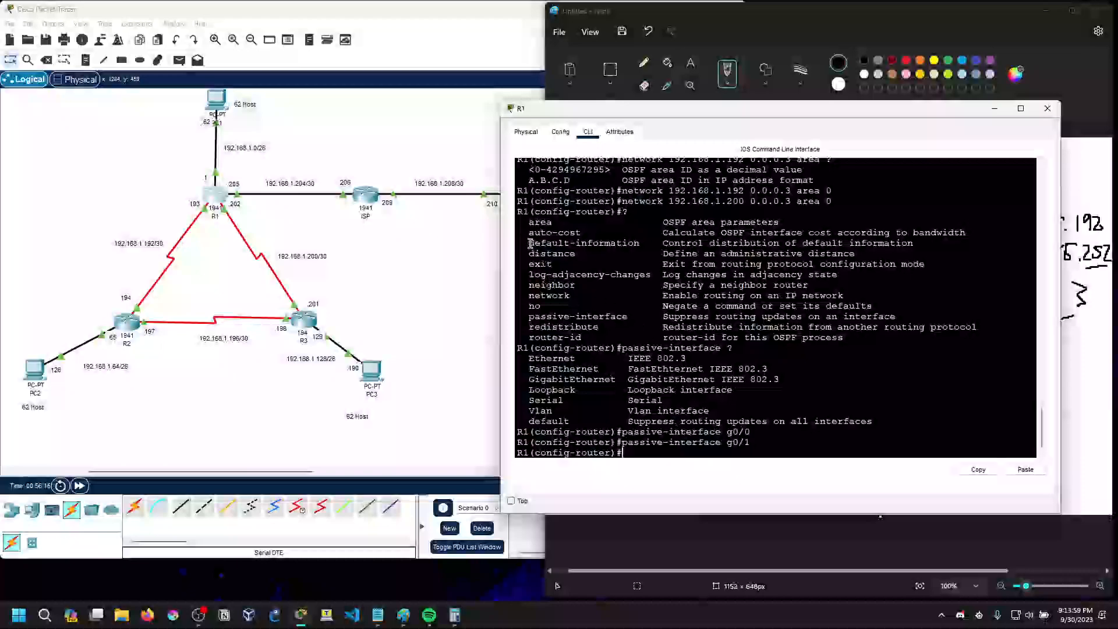
Enter the default-information command in R1's OSPF configuration and query its options with ?
{"action": "left_click_drag", "start_coordinate": [529, 243], "coordinate": [650, 245]}
{"action": "left_click", "coordinate": [665, 450]}
{"action": "type", "text": "de"}
{"action": "key", "text": "Tab"}
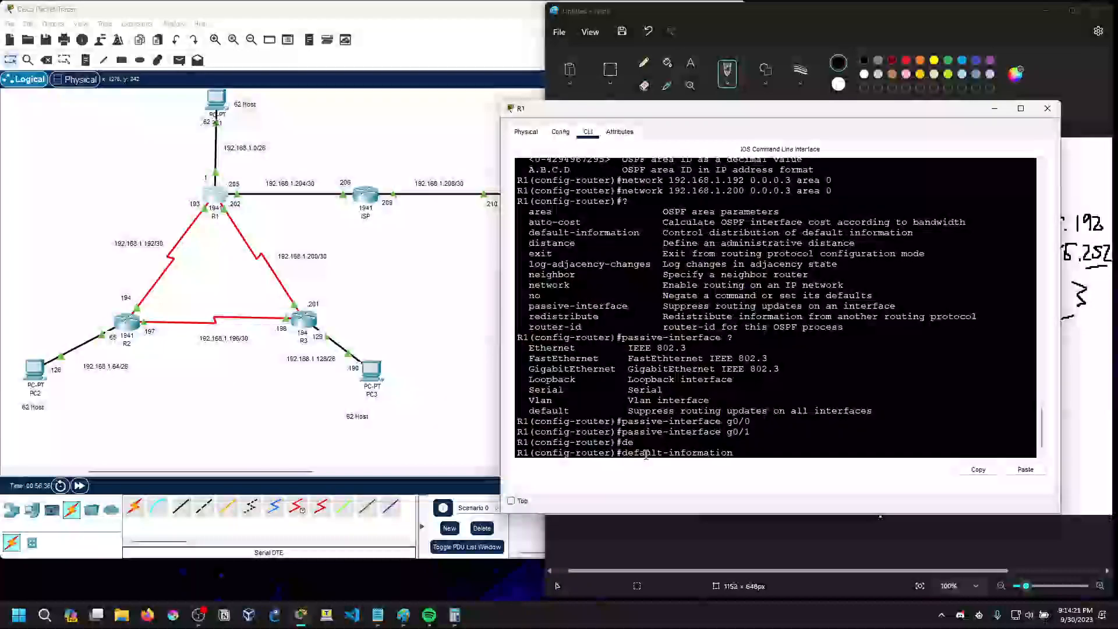
{"action": "type", "text": "?"}
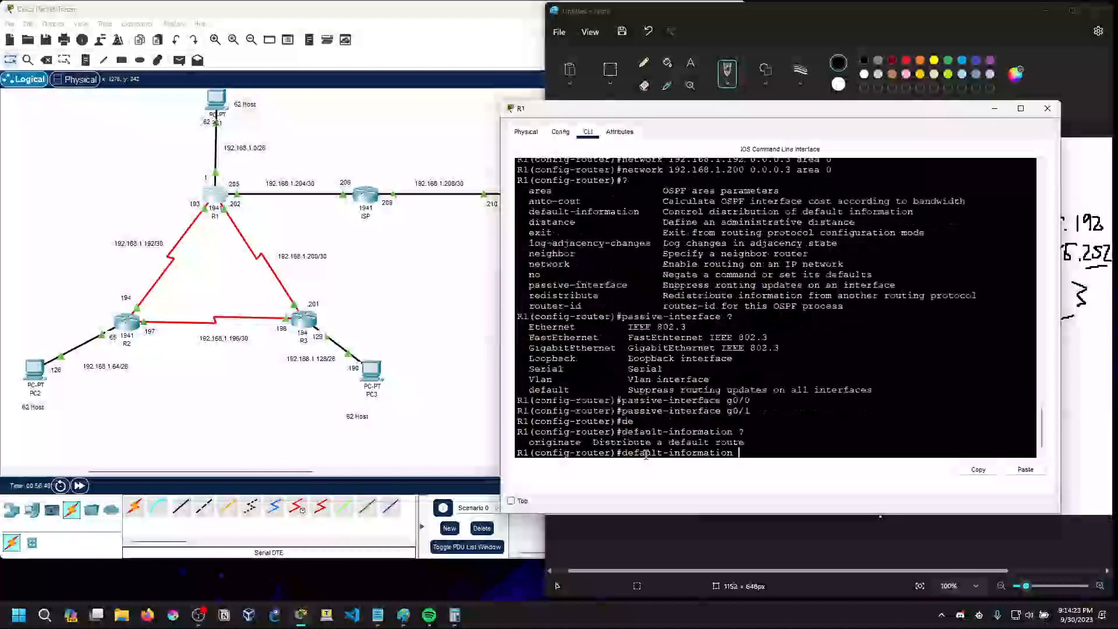
{"action": "type", "text": "originate "}
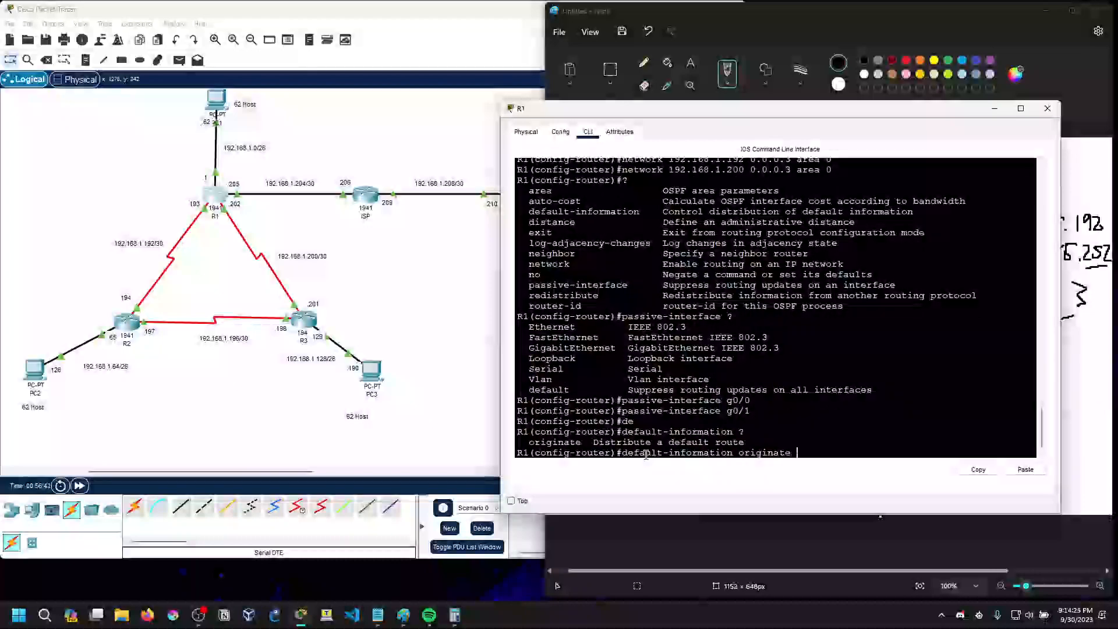
{"action": "type", "text": "?"}
Configure default-information originate on R1, checking for further options with ?, and exit router configuration mode
{"action": "key", "text": "Return"}
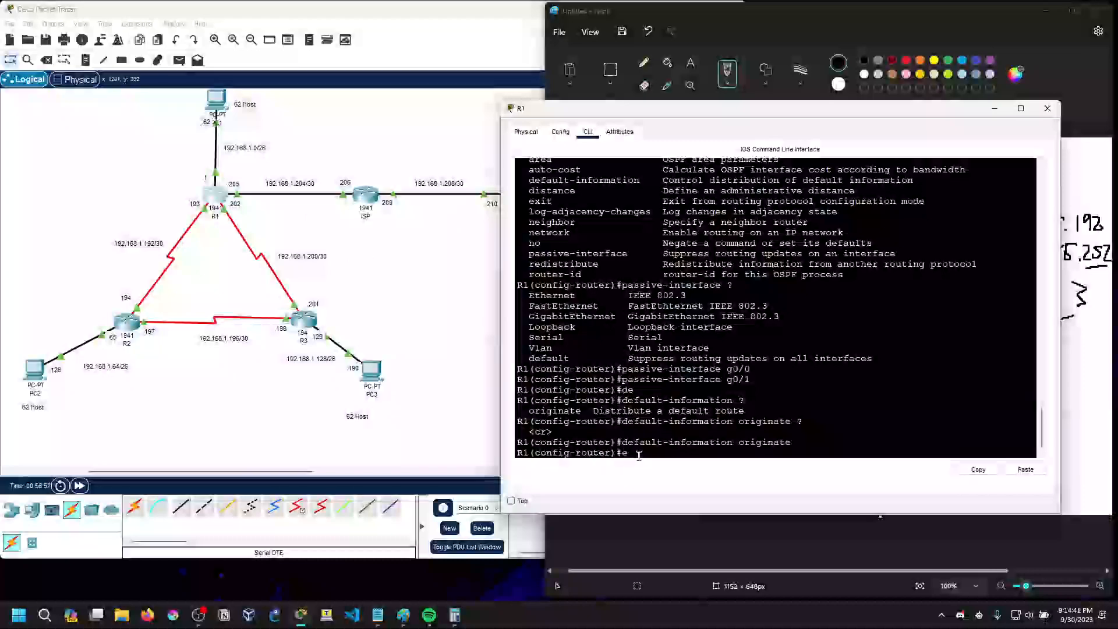
{"action": "type", "text": "xit"}
{"action": "key", "text": "Return"}
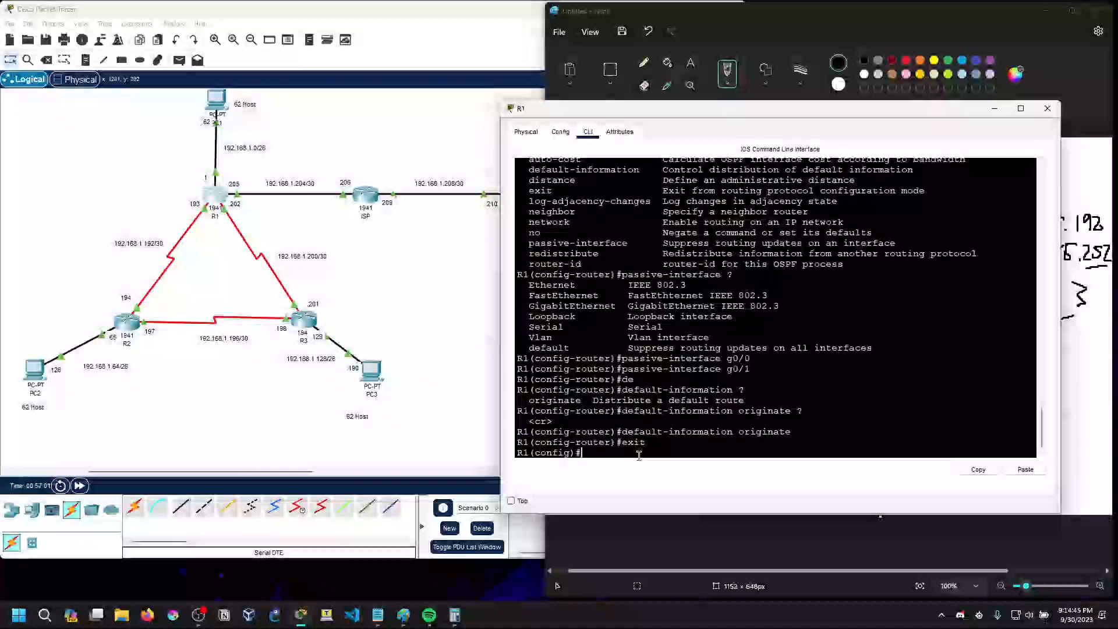
Begin a default static route on R1 by entering ip route with destination and mask 0.0.0.0 0.0.0.0
{"action": "type", "text": "ip route "}
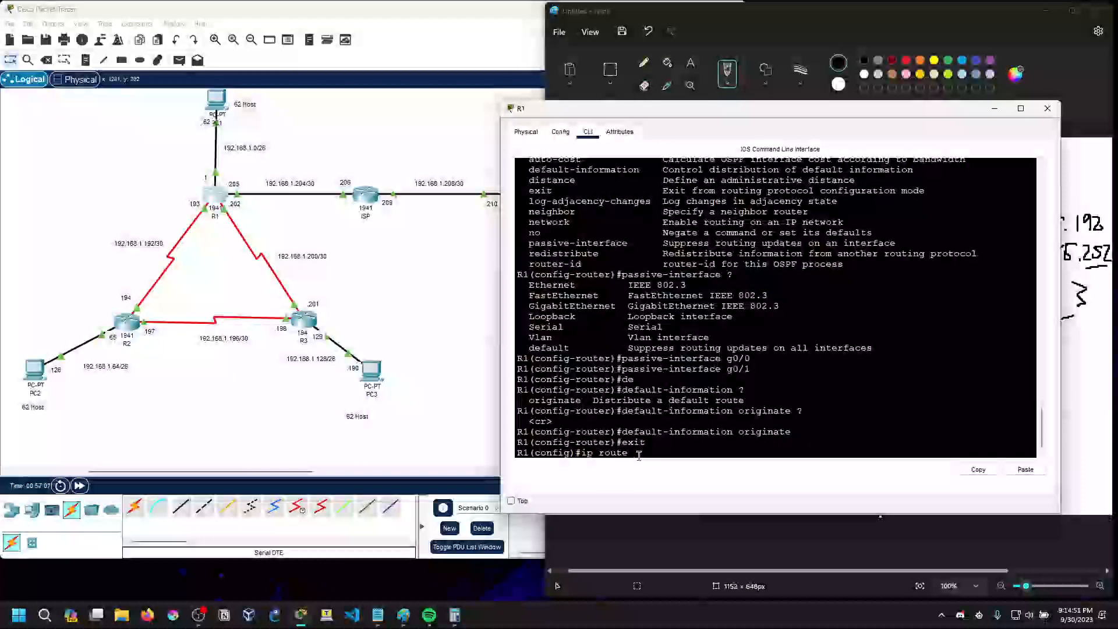
{"action": "type", "text": "0.0.0.0 0.0.0.0"}
{"action": "mouse_move", "coordinate": [638, 456]}
{"action": "left_mouse_down"}
{"action": "mouse_move", "coordinate": [732, 455]}
{"action": "mouse_move", "coordinate": [631, 455]}
{"action": "left_mouse_up"}
{"action": "left_click", "coordinate": [732, 455]}
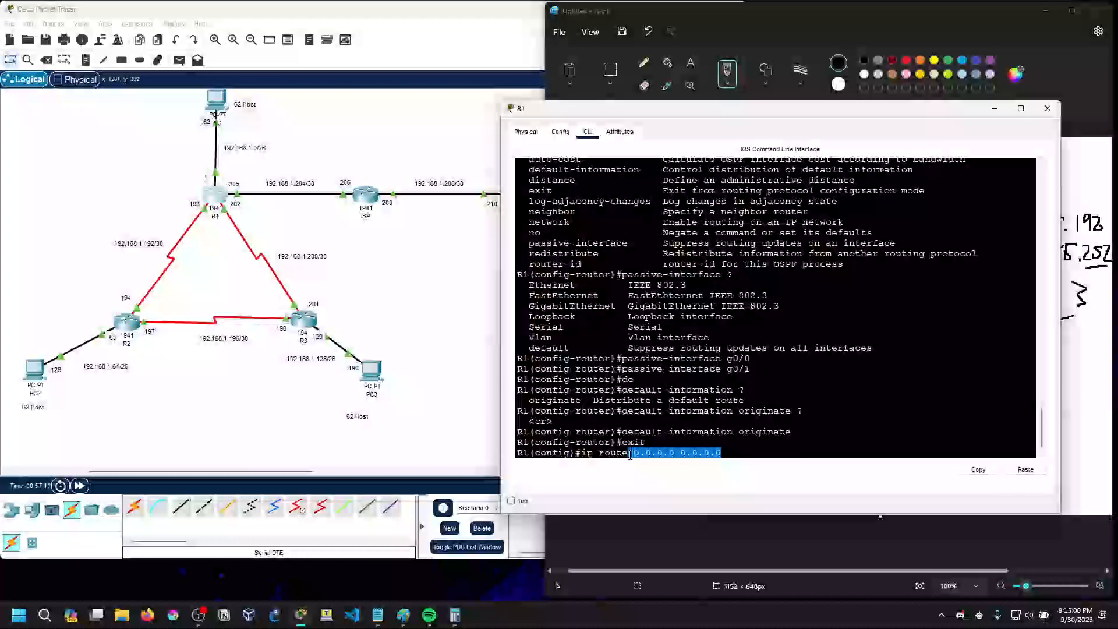
{"action": "left_click", "coordinate": [734, 460]}
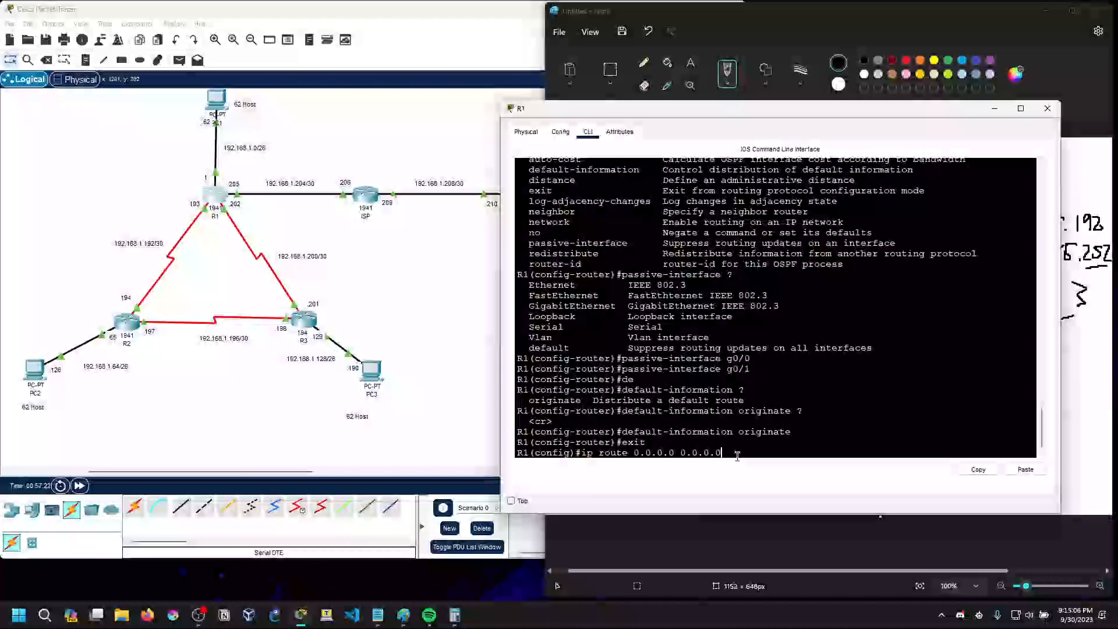
{"action": "left_click", "coordinate": [328, 274]}
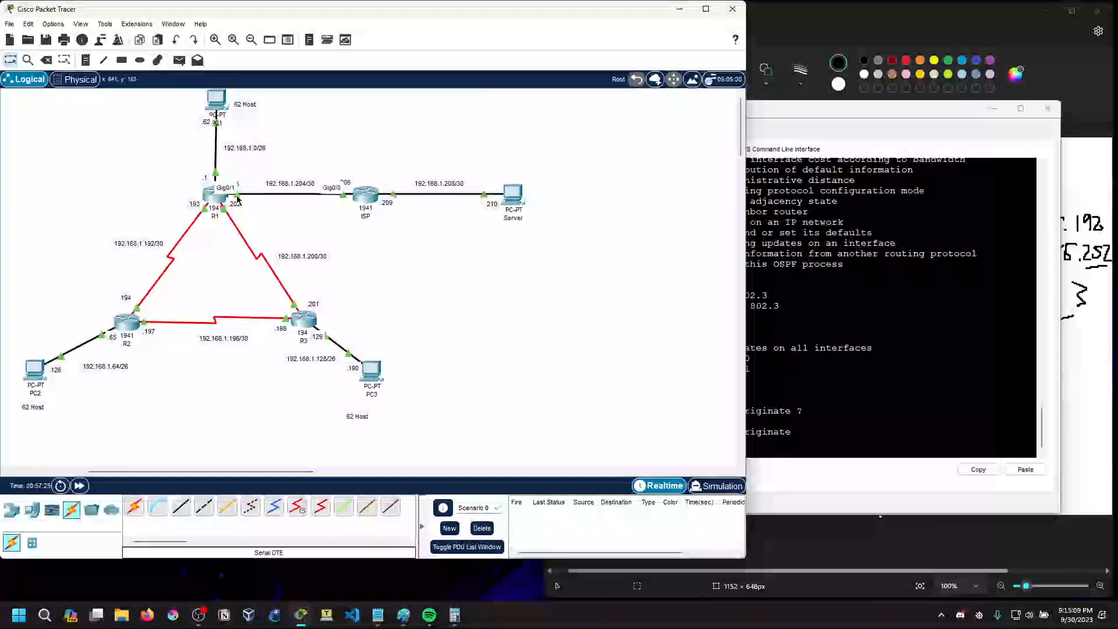
{"action": "left_click", "coordinate": [758, 452]}
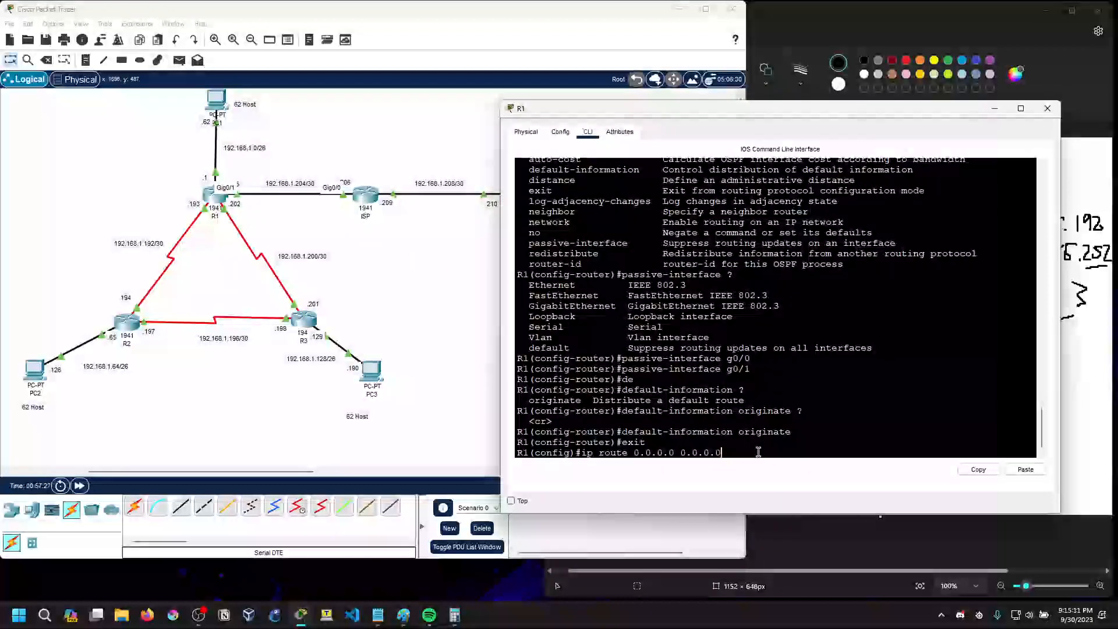
{"action": "type", "text": "g0/1"}
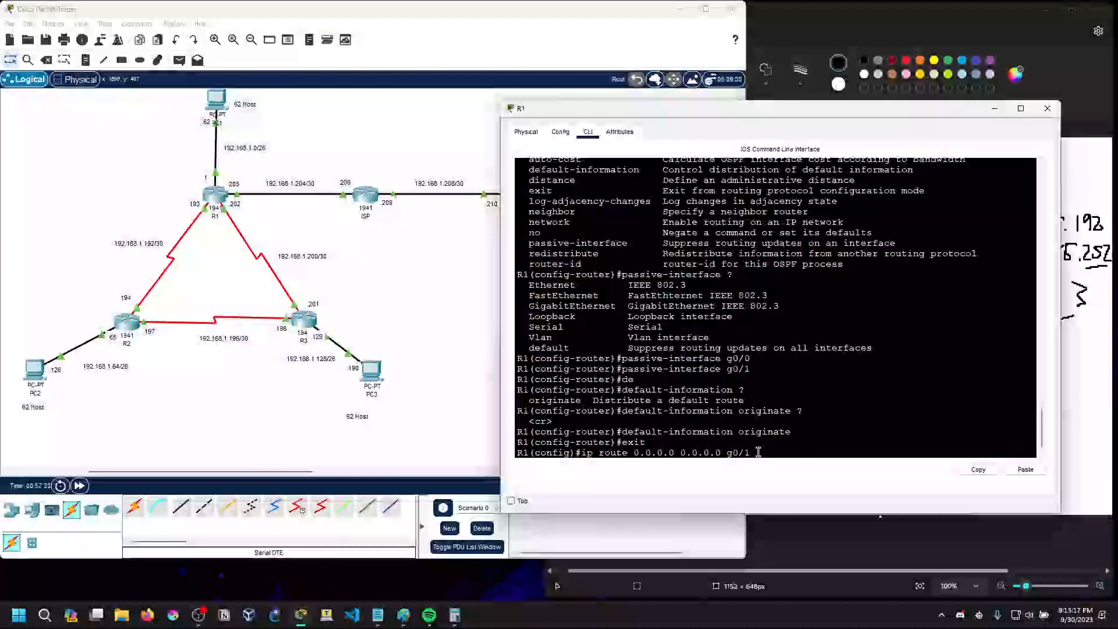
{"action": "key", "text": "BackSpace"}
{"action": "key", "text": "BackSpace"}
{"action": "key", "text": "BackSpace"}
{"action": "key", "text": "BackSpace"}
Query the forwarding options with ?, complete R1's default route with next hop 192.168.1.206, and exit global configuration mode
{"action": "type", "text": "?"}
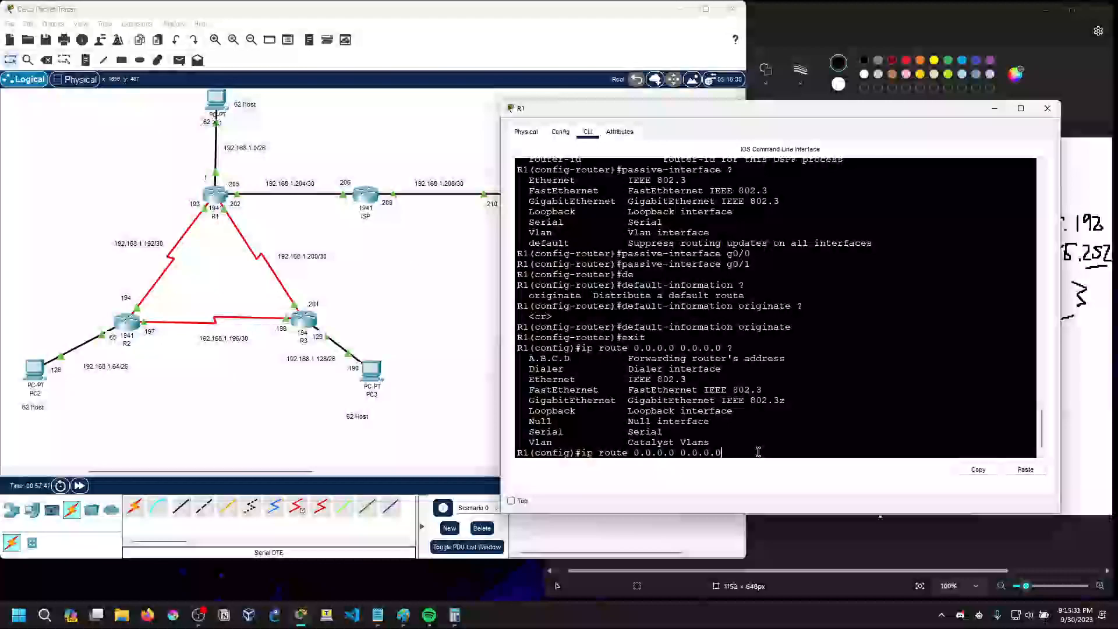
{"action": "type", "text": "192.168.1.206"}
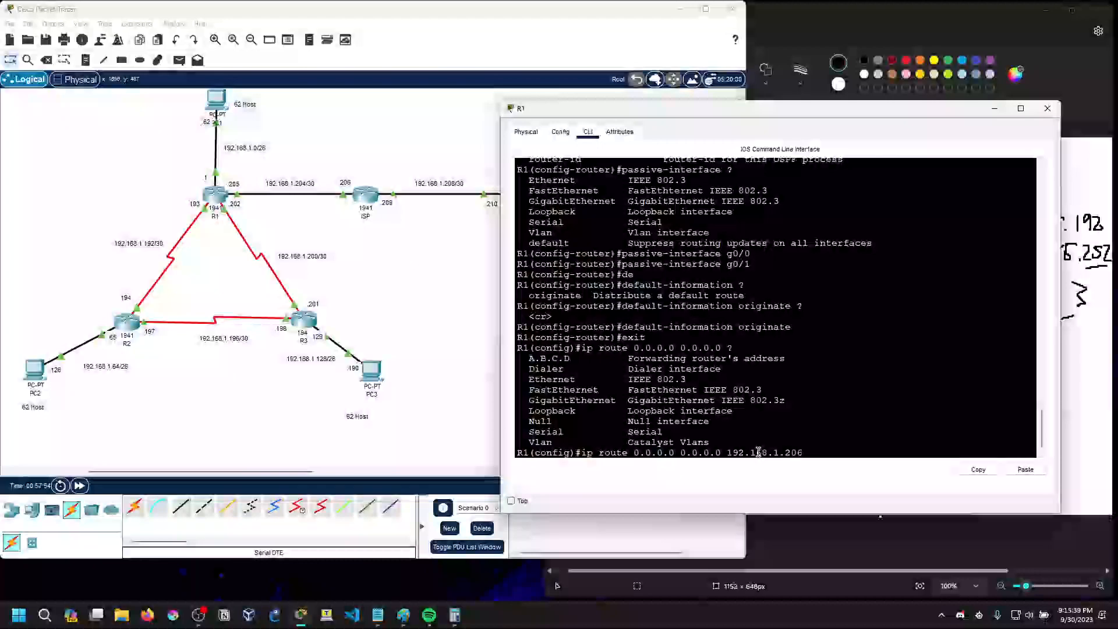
{"action": "key", "text": "Return"}
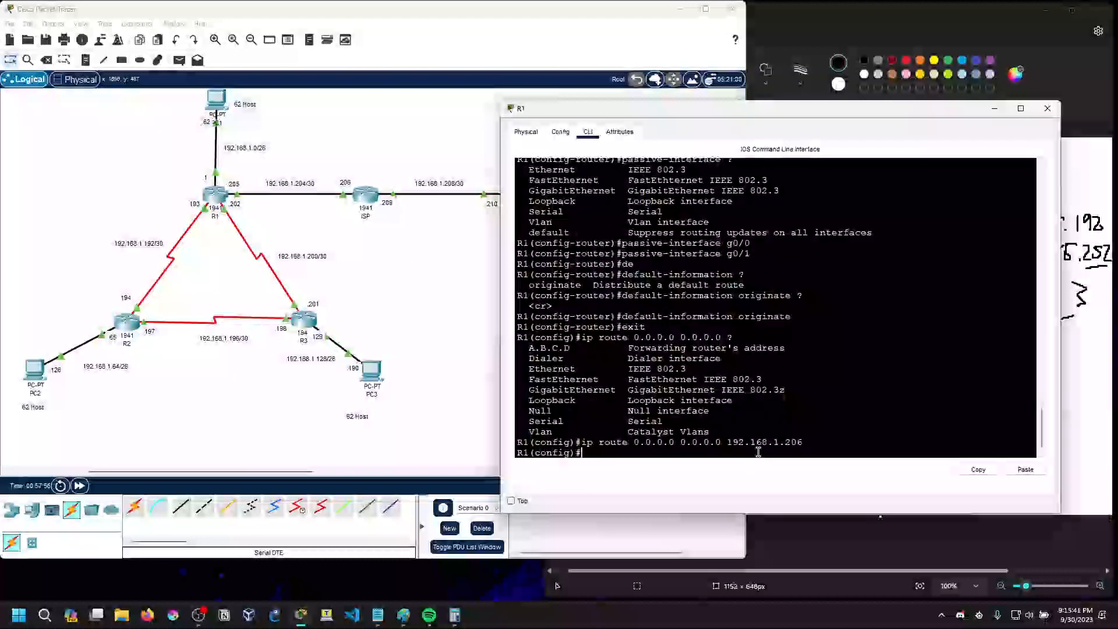
{"action": "type", "text": "exit"}
{"action": "key", "text": "Return"}
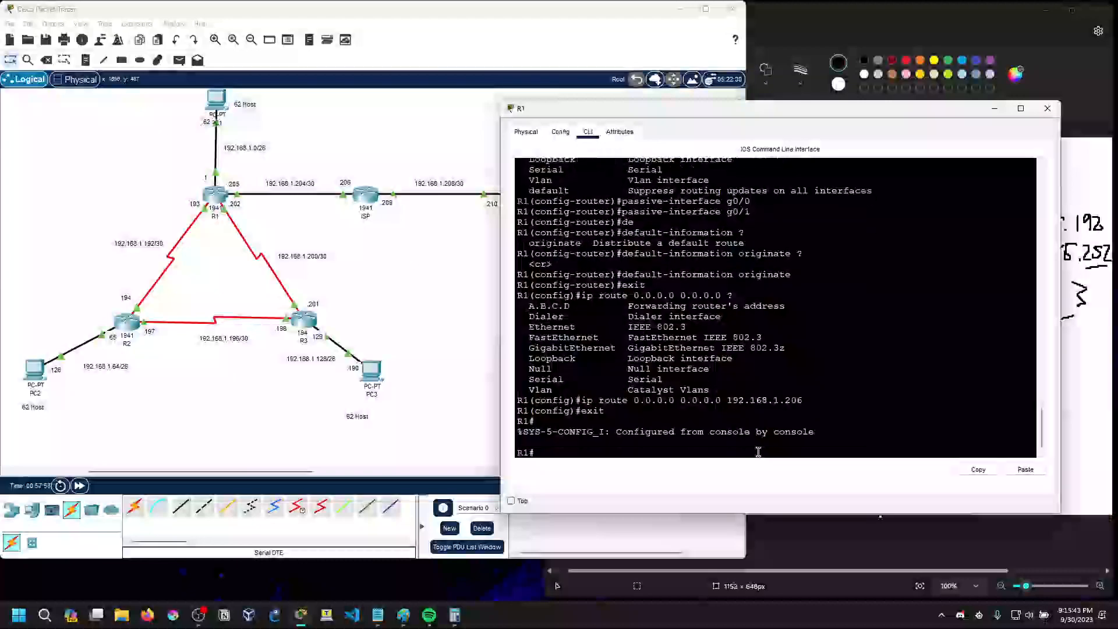
Display R1's IP routing table and examine the default route entry and the gateway of last resort
{"action": "type", "text": "sh ip route"}
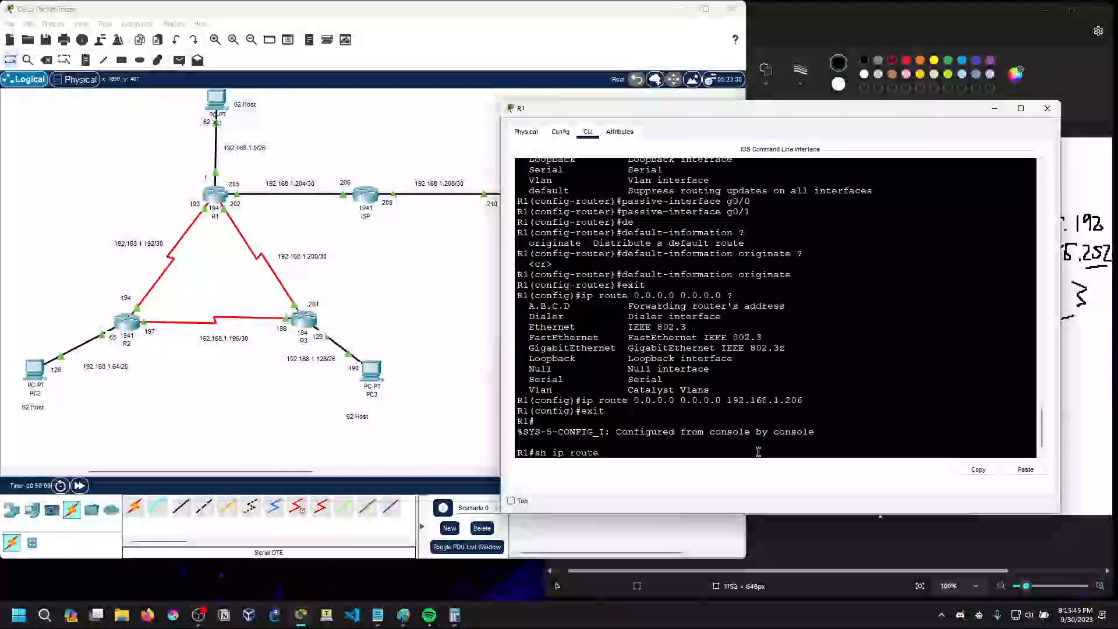
{"action": "key", "text": "Return"}
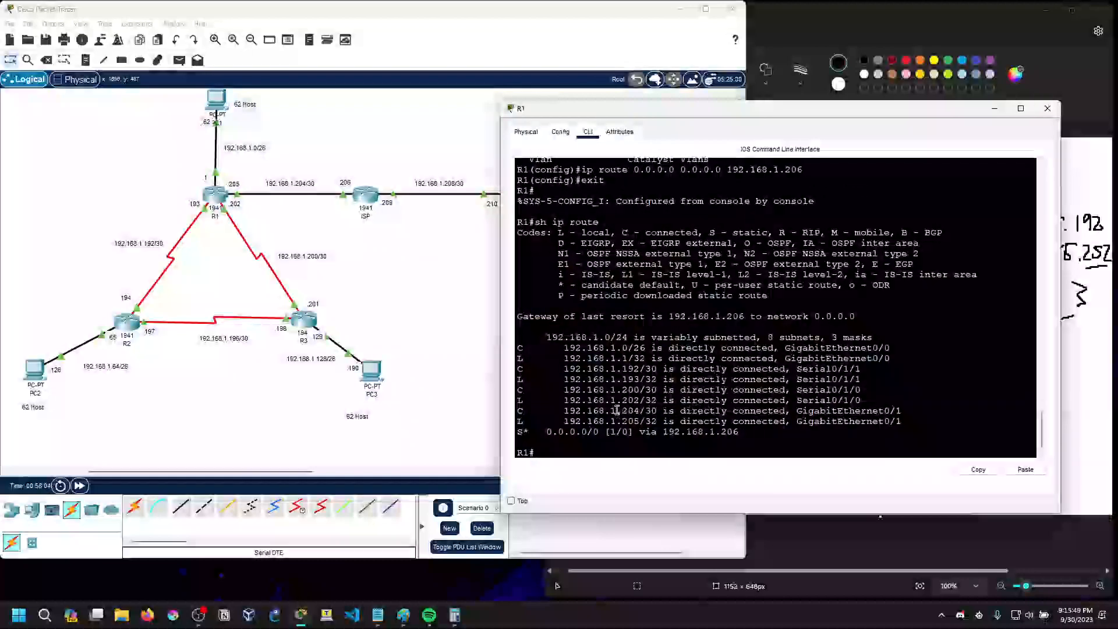
{"action": "left_click_drag", "start_coordinate": [543, 431], "coordinate": [739, 432]}
{"action": "left_click", "coordinate": [739, 430]}
{"action": "left_click_drag", "start_coordinate": [669, 316], "coordinate": [746, 318]}
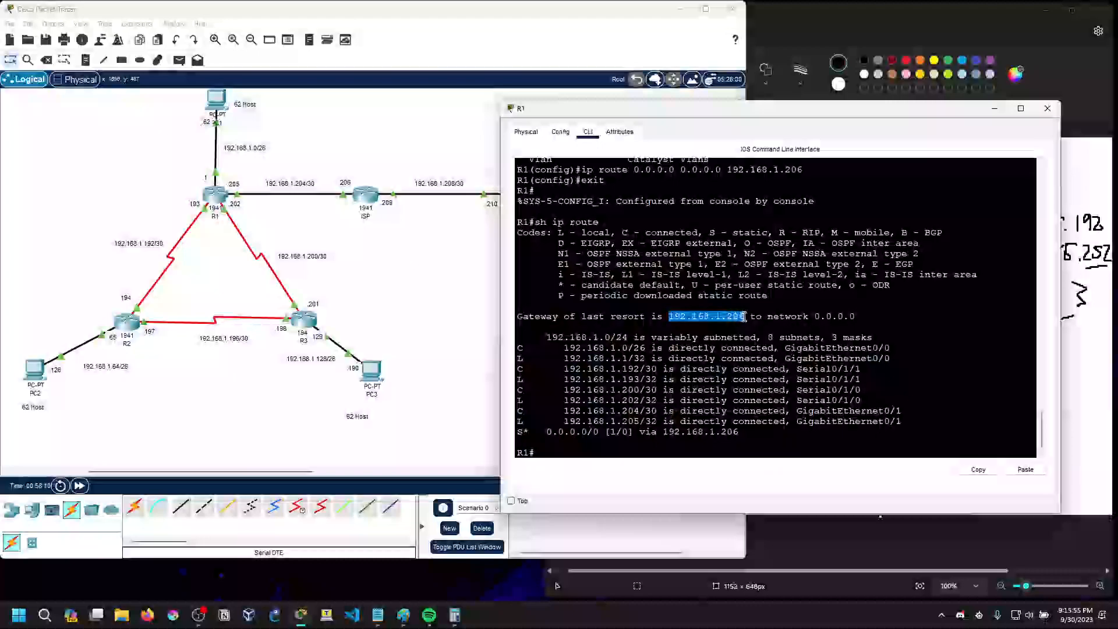
{"action": "left_click", "coordinate": [714, 322]}
{"action": "left_click_drag", "start_coordinate": [669, 318], "coordinate": [857, 318]}
{"action": "left_click", "coordinate": [681, 318]}
{"action": "left_click", "coordinate": [750, 317]}
{"action": "left_click", "coordinate": [858, 317]}
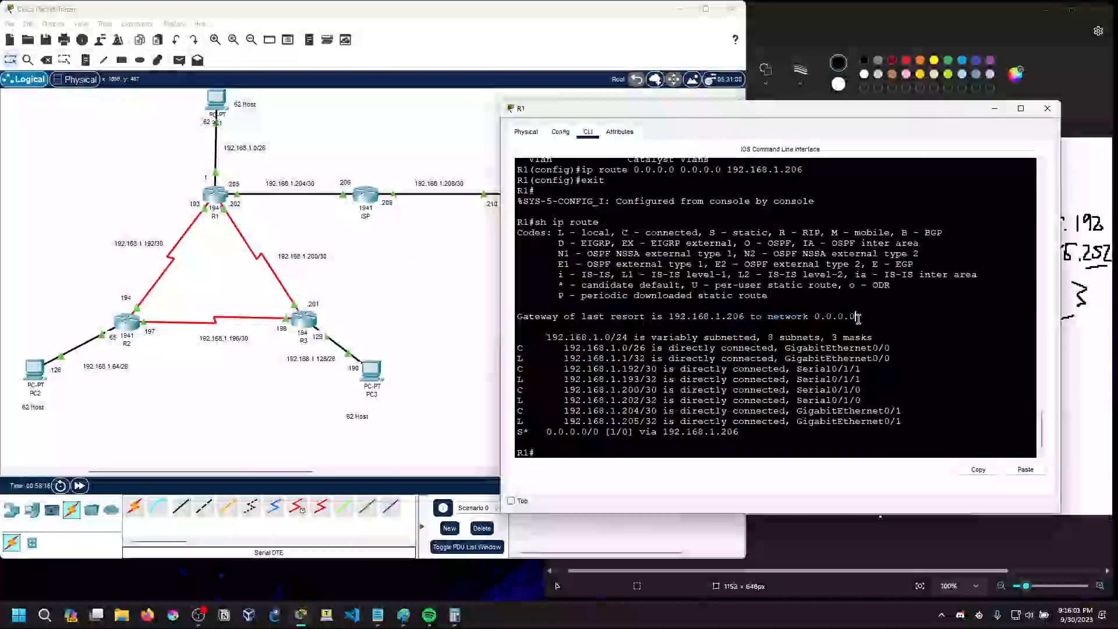
Compare the gateway of last resort with the default route entry and check the route's code against the legend
{"action": "left_click_drag", "start_coordinate": [670, 318], "coordinate": [767, 313]}
{"action": "left_click", "coordinate": [767, 314]}
{"action": "left_click_drag", "start_coordinate": [548, 432], "coordinate": [738, 433]}
{"action": "left_click", "coordinate": [604, 435]}
{"action": "left_click", "coordinate": [740, 433]}
{"action": "left_click_drag", "start_coordinate": [756, 244], "coordinate": [790, 244]}
{"action": "left_click", "coordinate": [772, 255]}
{"action": "left_click_drag", "start_coordinate": [521, 431], "coordinate": [529, 432]}
{"action": "left_click", "coordinate": [891, 232]}
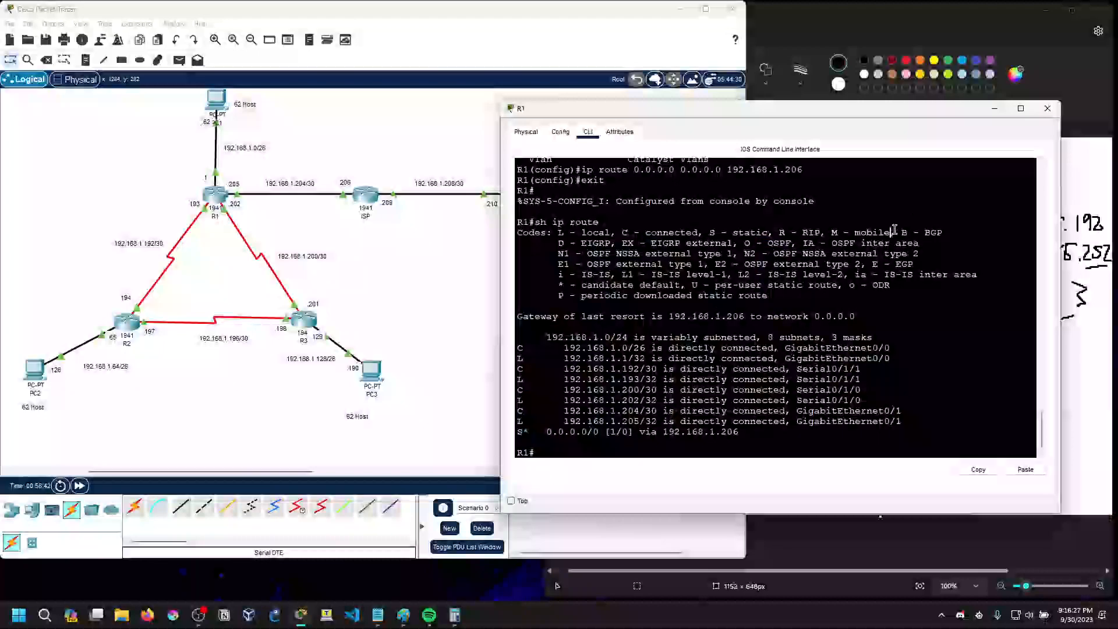
Minimize R1's console, open R2's CLI, and enlarge its window
{"action": "left_click", "coordinate": [996, 113]}
{"action": "left_click", "coordinate": [127, 321]}
{"action": "left_click_drag", "start_coordinate": [671, 190], "coordinate": [667, 114]}
{"action": "left_click_drag", "start_coordinate": [815, 175], "coordinate": [1020, 175]}
{"action": "left_click", "coordinate": [571, 491]}
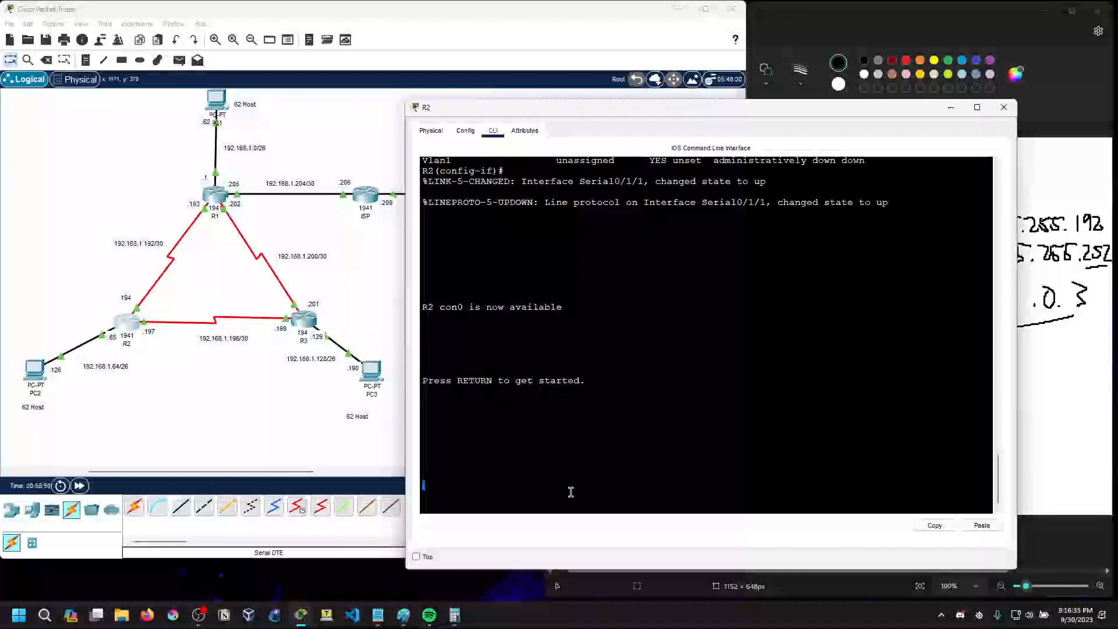
Enter privileged EXEC and global configuration mode on R2, moving its window clear of the topology
{"action": "key", "text": "Return"}
{"action": "key", "text": "Return"}
{"action": "type", "text": "en"}
{"action": "key", "text": "Return"}
{"action": "type", "text": "conf"}
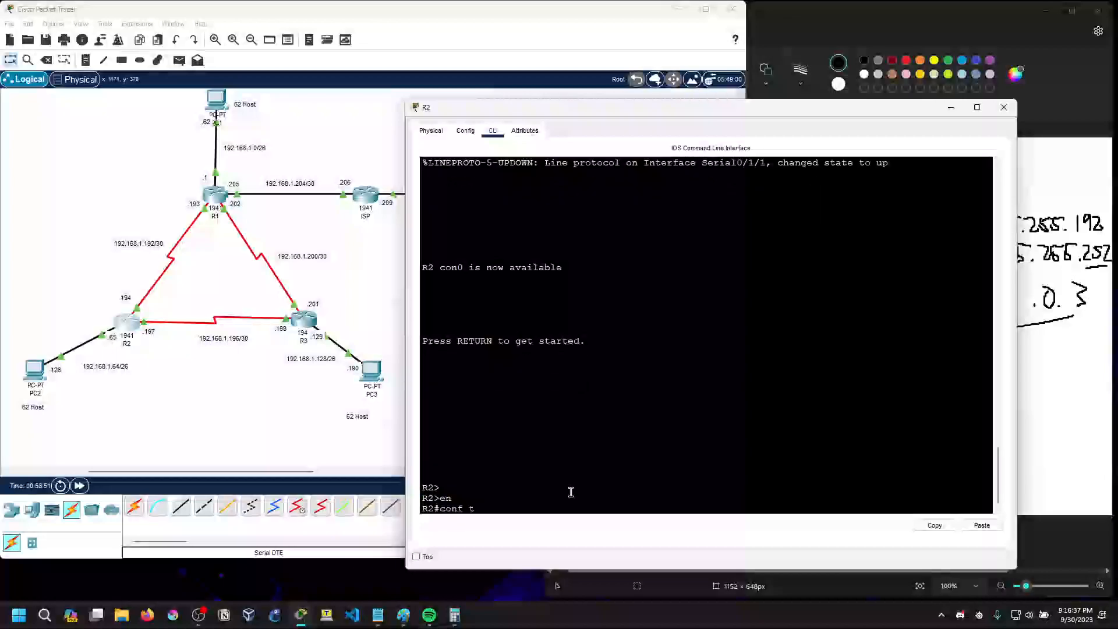
{"action": "type", "text": " t"}
{"action": "key", "text": "Return"}
{"action": "left_click_drag", "start_coordinate": [603, 101], "coordinate": [700, 94]}
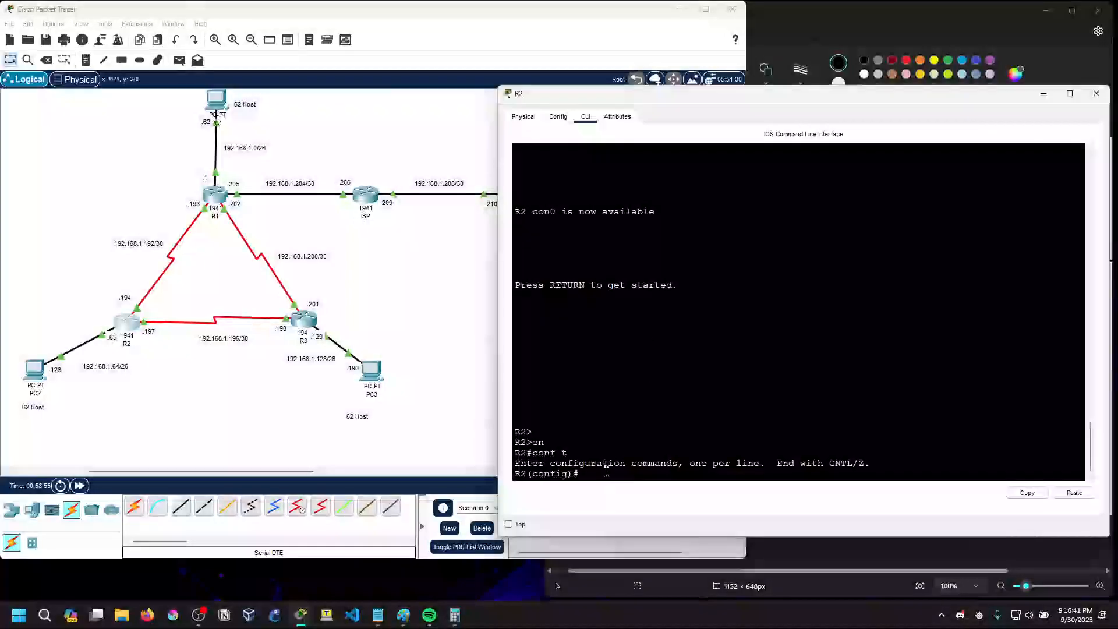
Start OSPF routing process 10 on R2
{"action": "type", "text": "router os pf 1"}
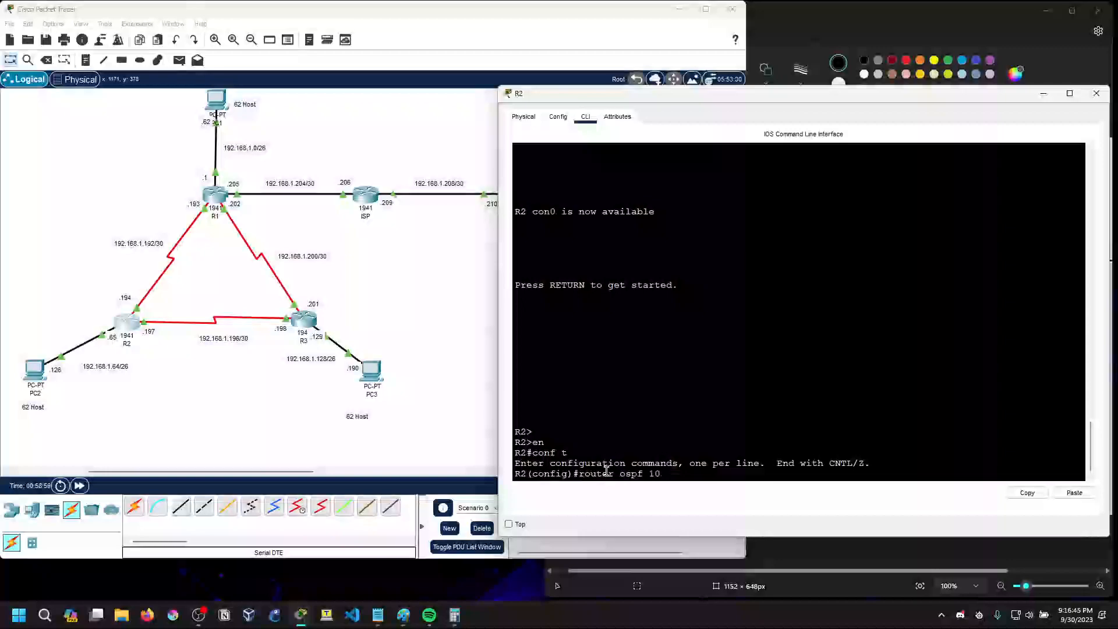
{"action": "type", "text": "0"}
{"action": "key", "text": "Return"}
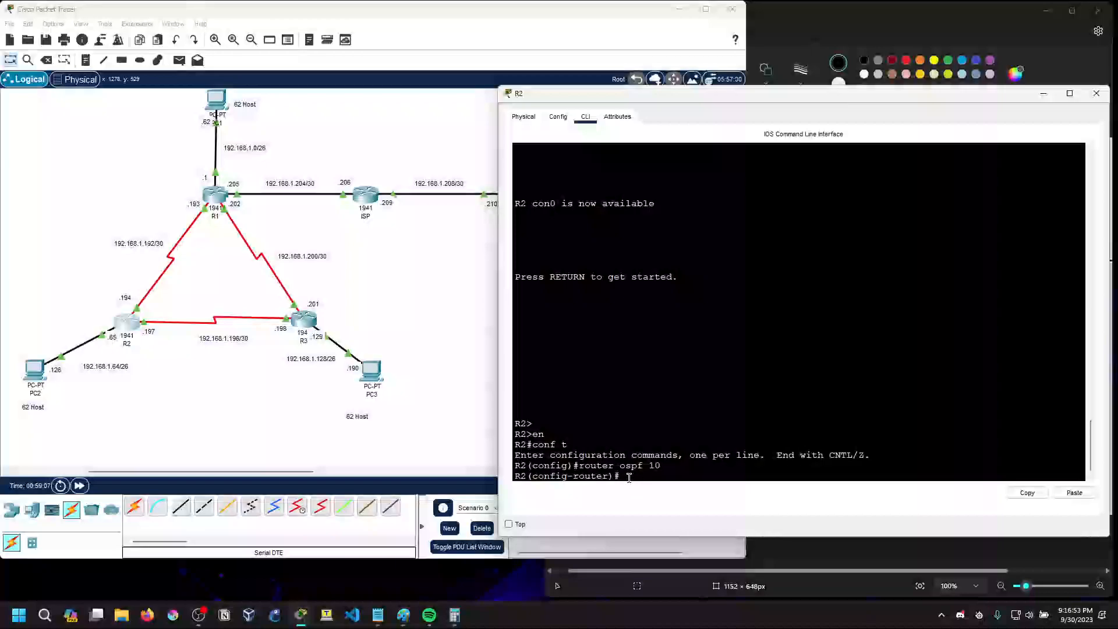
List the OSPF configuration commands on R2 with ? and set its router ID to 2.2.2.2
{"action": "type", "text": "?"}
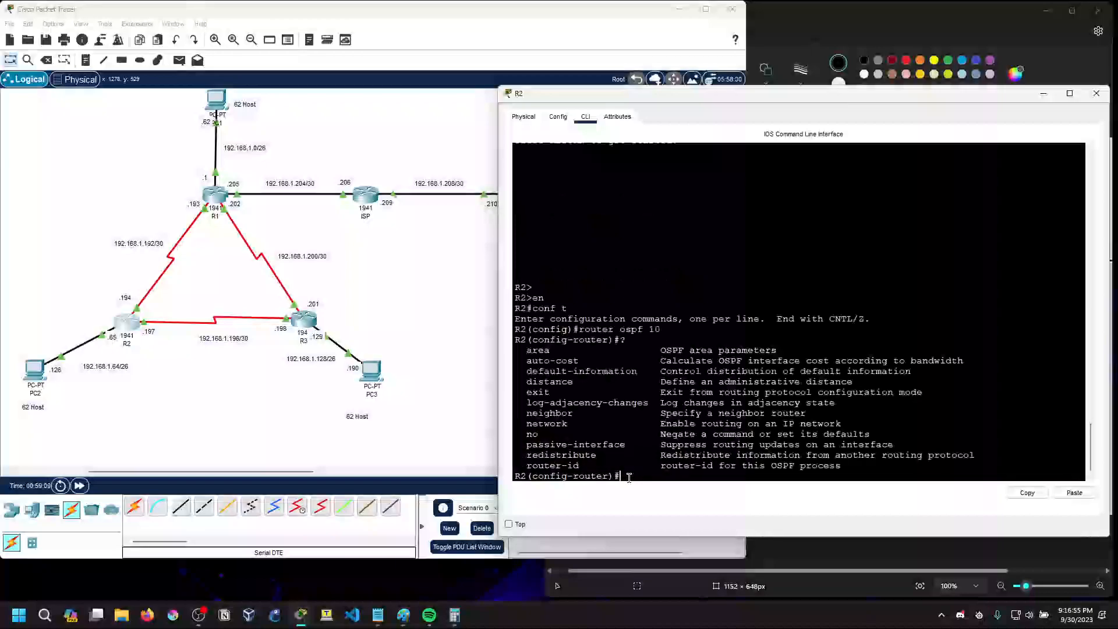
{"action": "type", "text": "router"}
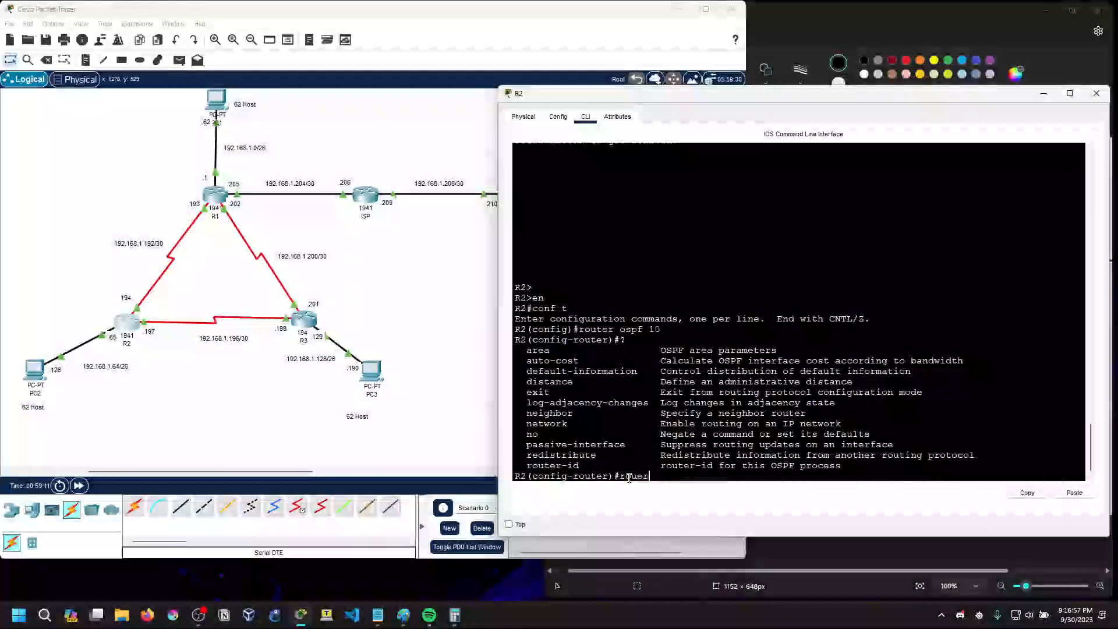
{"action": "type", "text": "-id"}
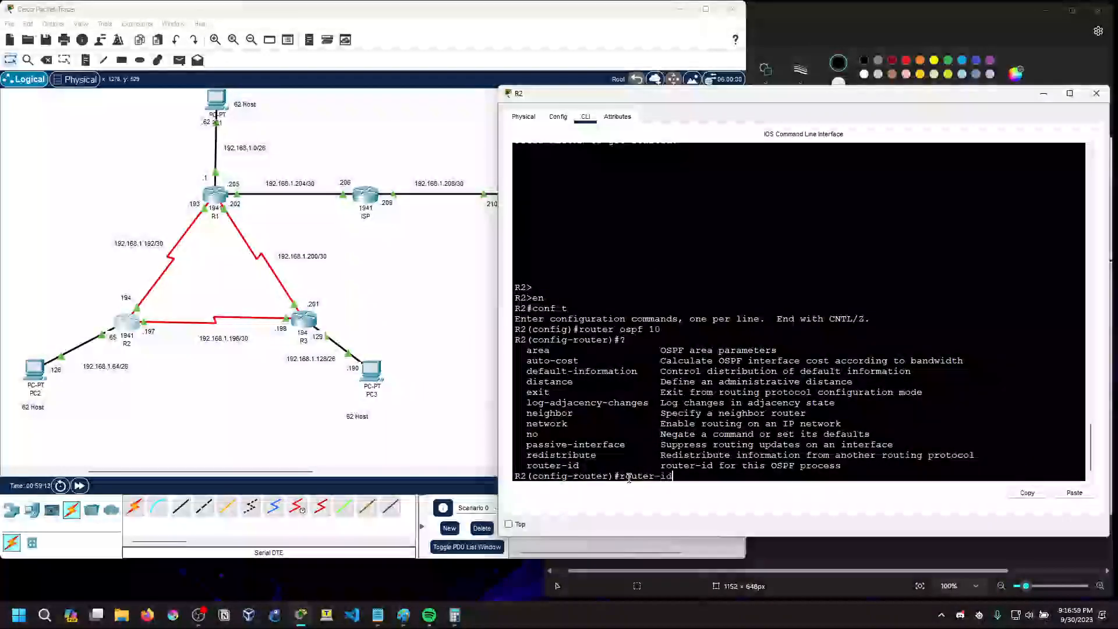
{"action": "type", "text": " 2.2.2.2"}
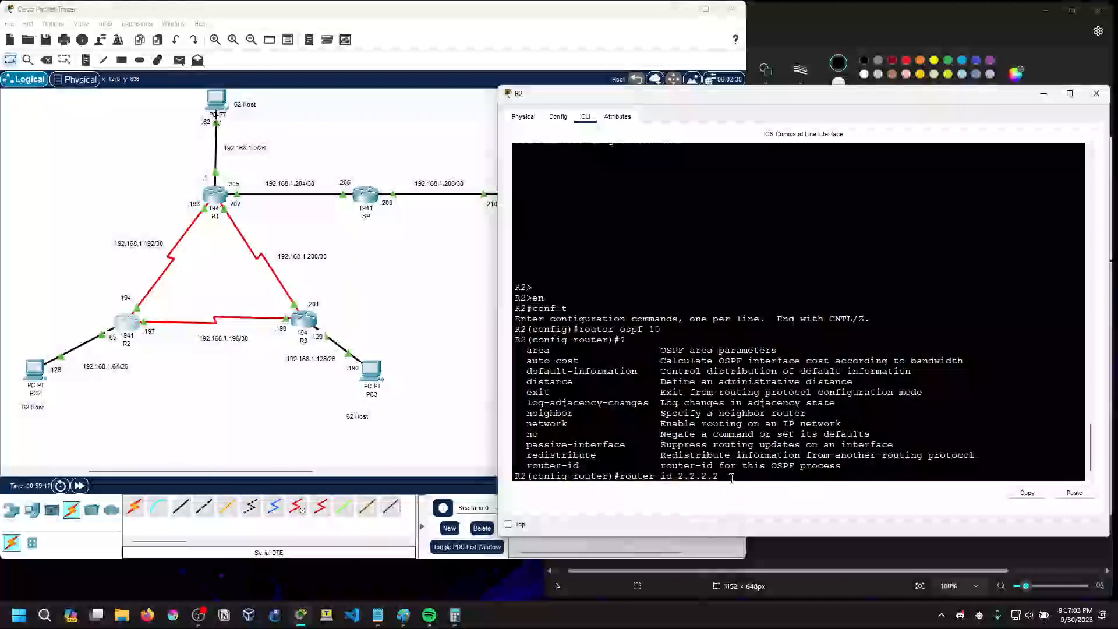
{"action": "key", "text": "Return"}
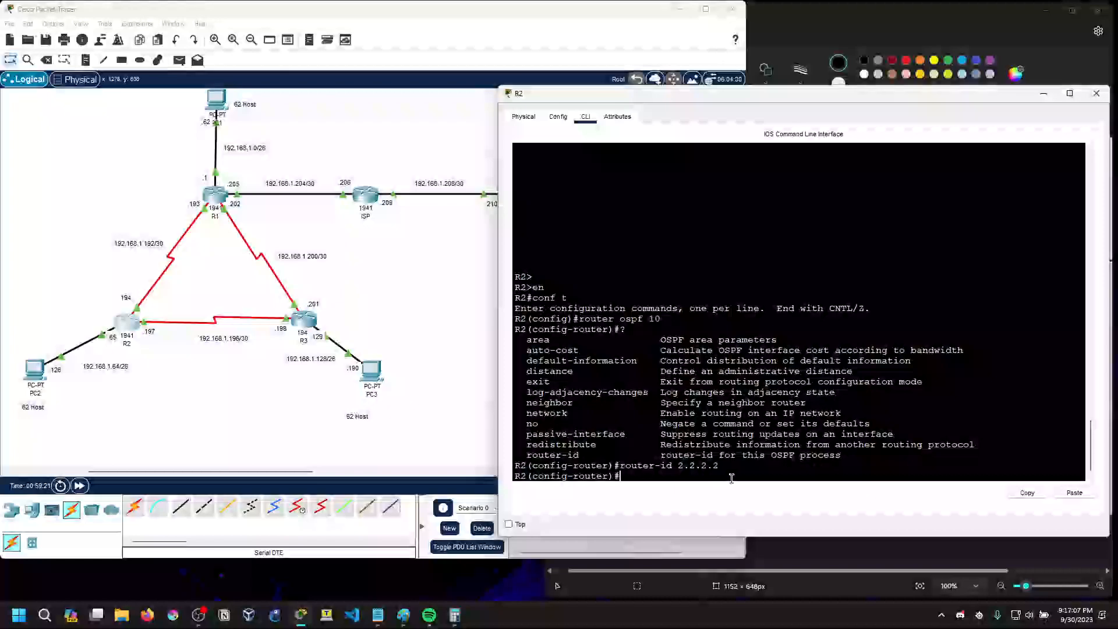
Query the network command with ? and advertise 192.168.1.192 with wildcard 0.0.0.3 in area 0 on R2
{"action": "type", "text": "network"}
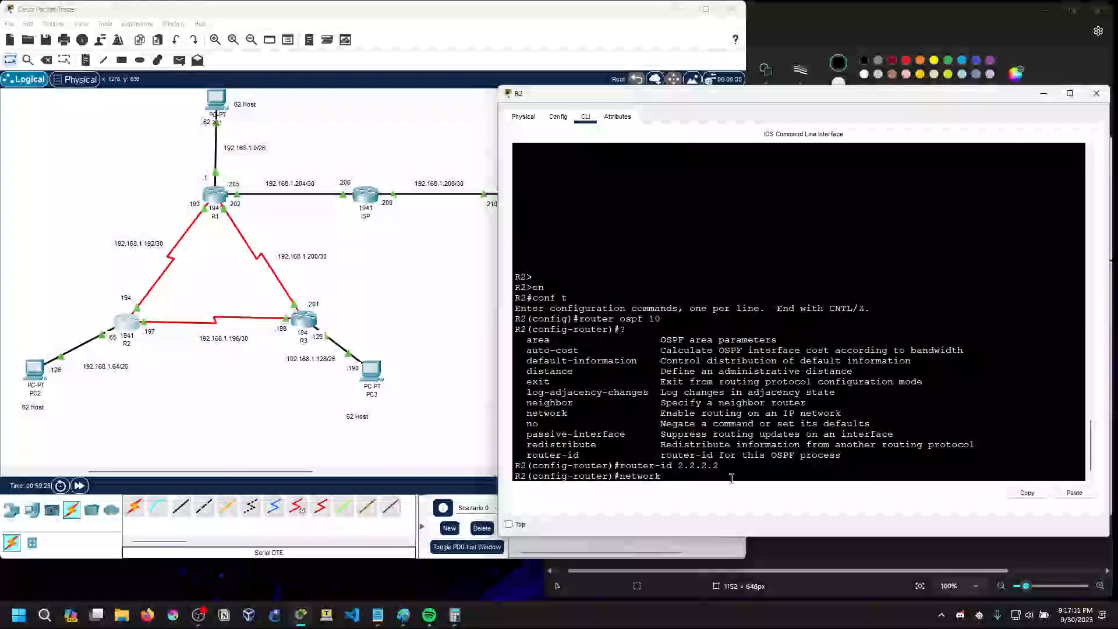
{"action": "type", "text": " ?"}
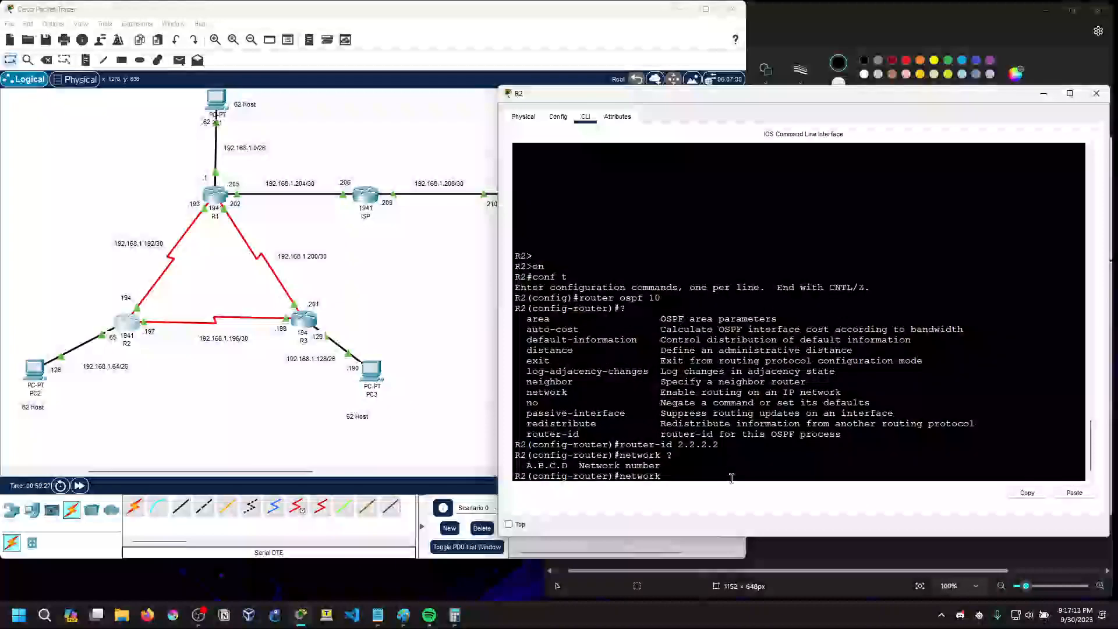
{"action": "type", "text": "192.168.1.192 0.0.0.3 area 0"}
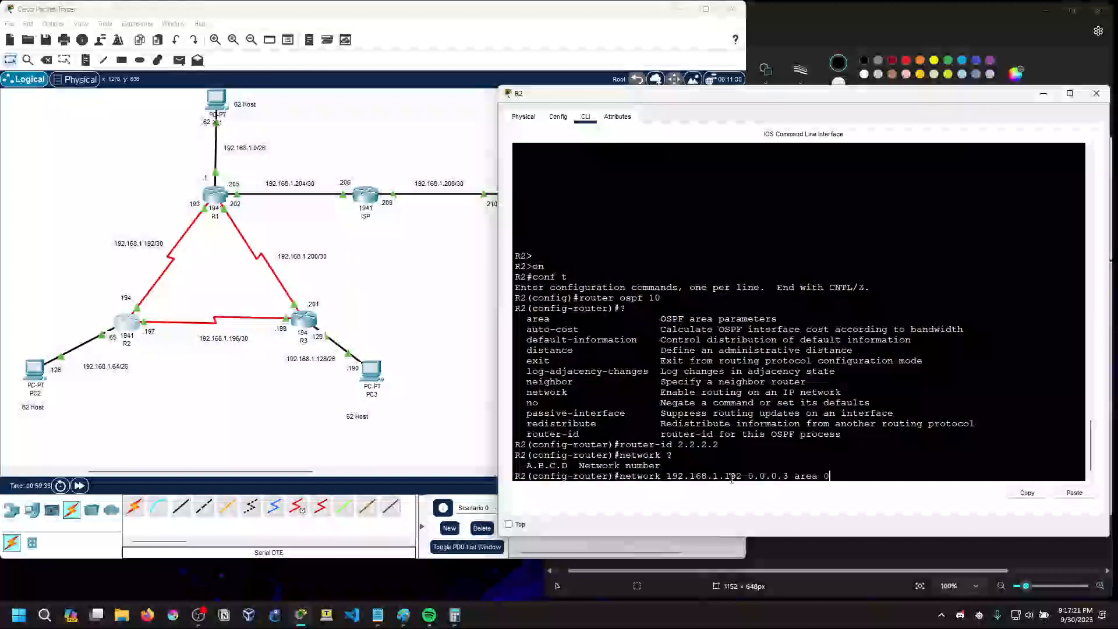
{"action": "key", "text": "Return"}
Recall and edit R2's last network statement to advertise 192.168.1.196 with wildcard 0.0.0.3 in area 0
{"action": "key", "text": "Up"}
{"action": "key", "text": "Left"}
{"action": "key", "text": "Left"}
{"action": "key", "text": "Left"}
{"action": "key", "text": "Left"}
{"action": "key", "text": "Left"}
{"action": "key", "text": "Left"}
{"action": "key", "text": "Left"}
{"action": "key", "text": "Left"}
{"action": "key", "text": "Left"}
{"action": "key", "text": "Left"}
{"action": "key", "text": "Left"}
{"action": "key", "text": "Left"}
{"action": "key", "text": "Left"}
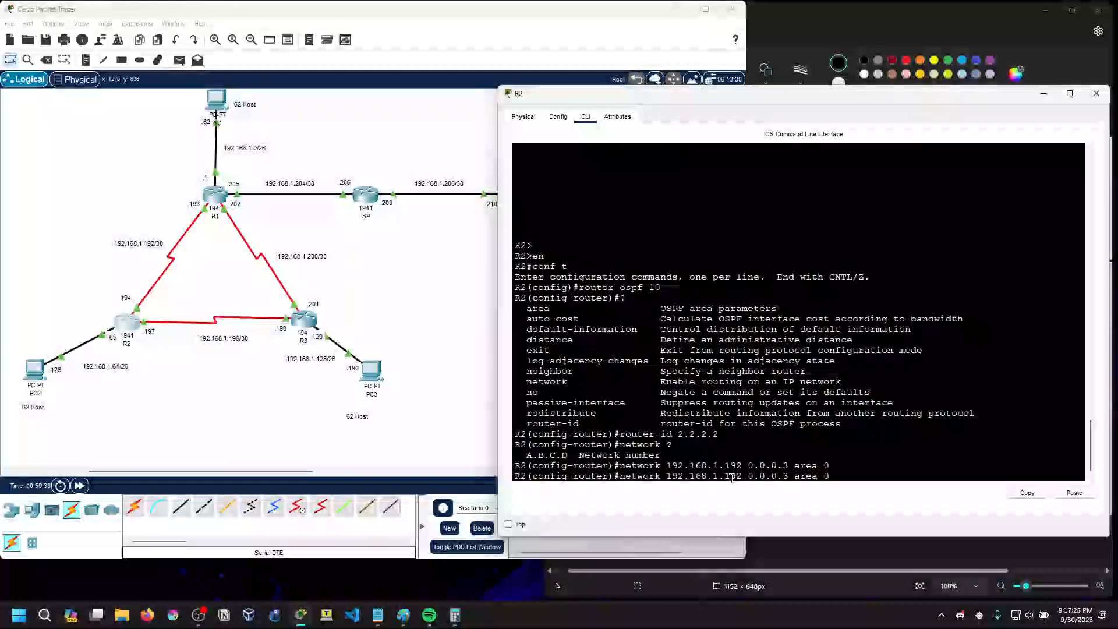
{"action": "key", "text": "BackSpace"}
{"action": "type", "text": "6"}
{"action": "key", "text": "Return"}
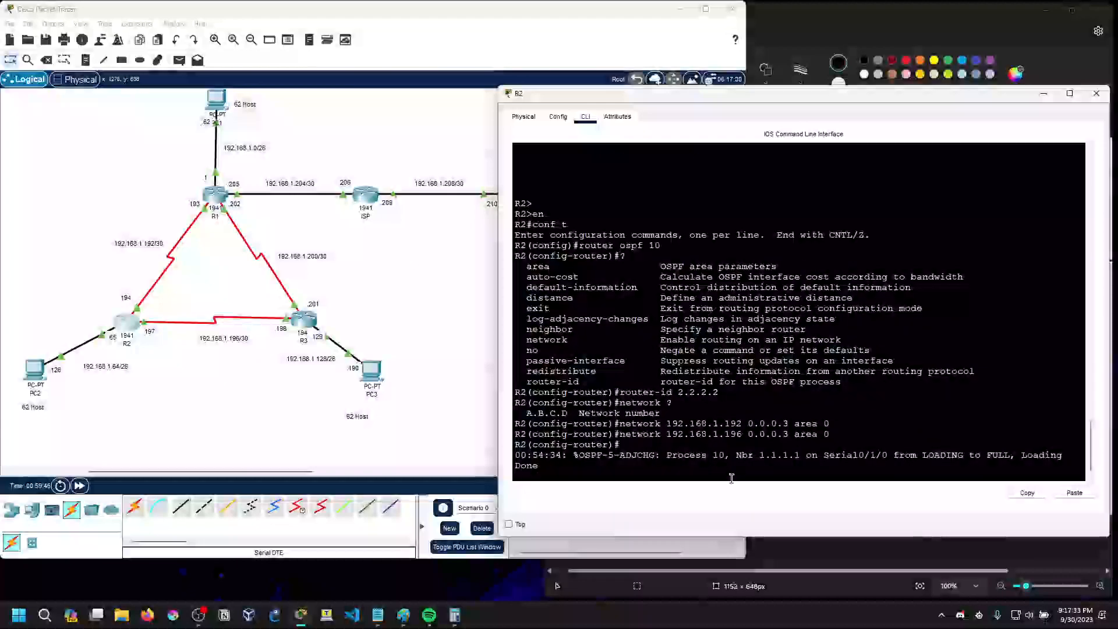
Set g0/0 as a passive interface in R2's OSPF process
{"action": "key", "text": "Return"}
{"action": "type", "text": "passive"}
{"action": "key", "text": "Tab"}
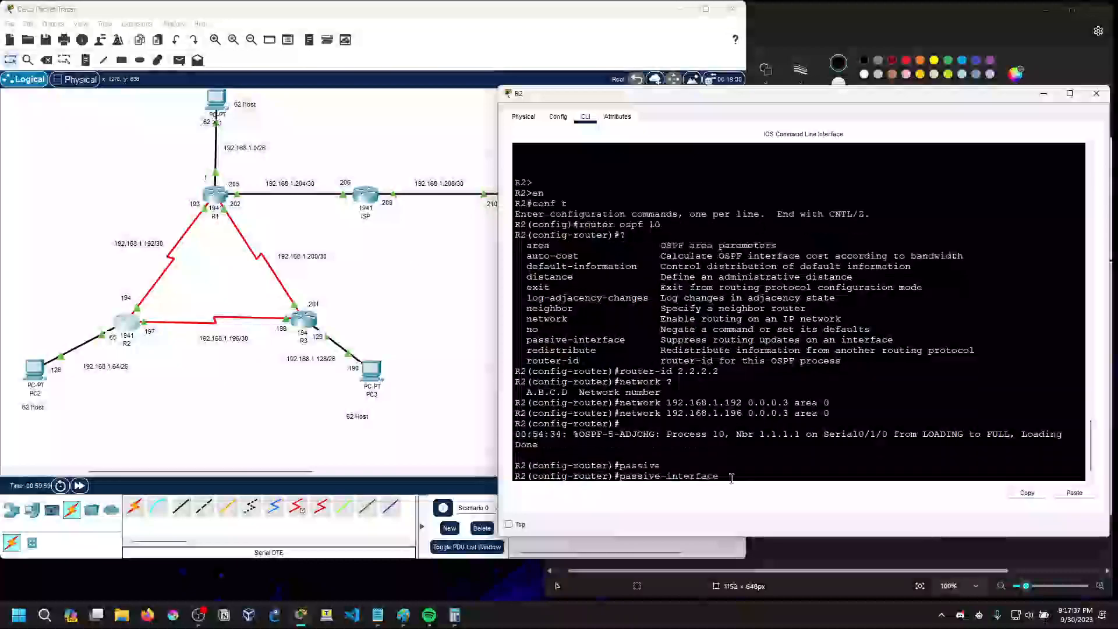
{"action": "type", "text": "g"}
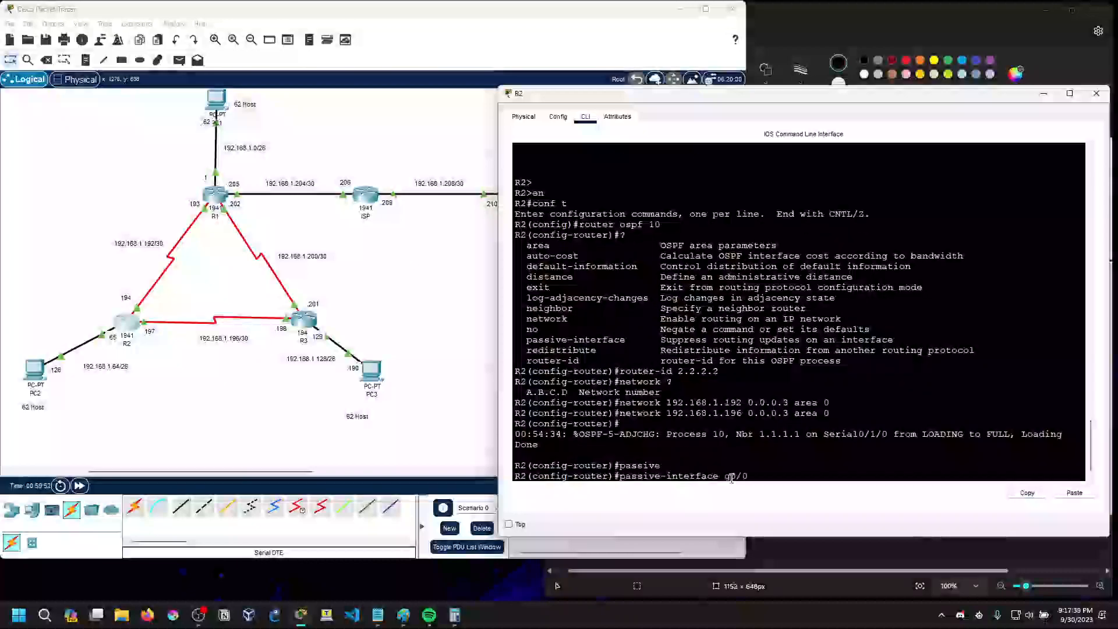
{"action": "type", "text": "0/0"}
{"action": "key", "text": "Return"}
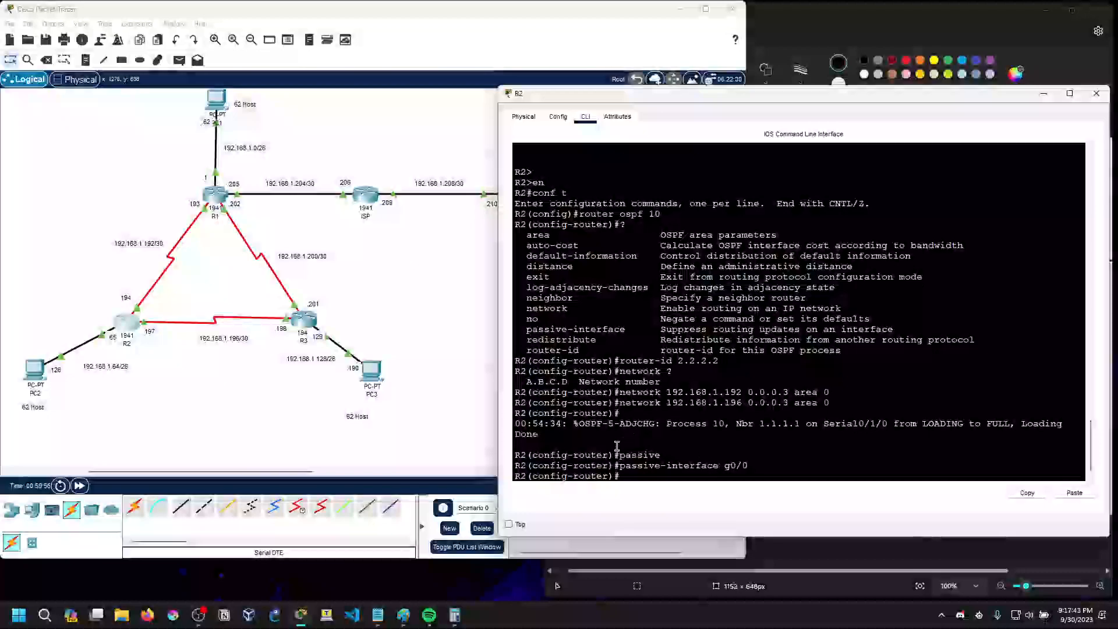
Examine the OSPF adjacency message on R2 and the matching one in R1's console, widening R1's window
{"action": "left_click_drag", "start_coordinate": [516, 422], "coordinate": [541, 436]}
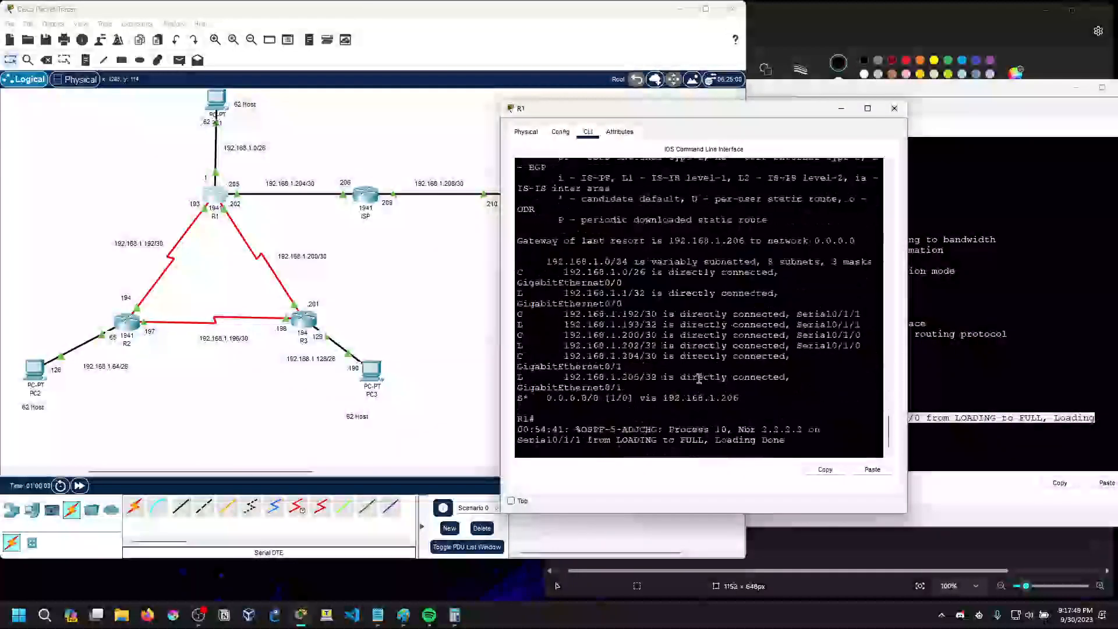
{"action": "left_click_drag", "start_coordinate": [501, 351], "coordinate": [271, 352]}
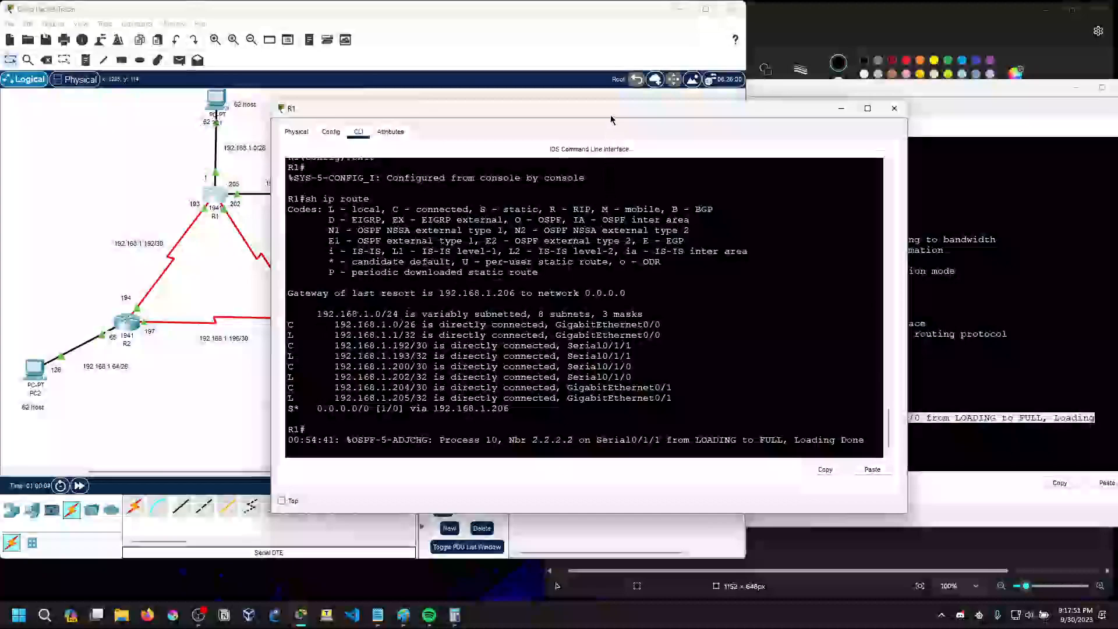
Arrange R1's and R2's consoles side by side so their OSPF adjacency messages can be compared
{"action": "left_click_drag", "start_coordinate": [611, 112], "coordinate": [372, 97]}
{"action": "left_click", "coordinate": [794, 93]}
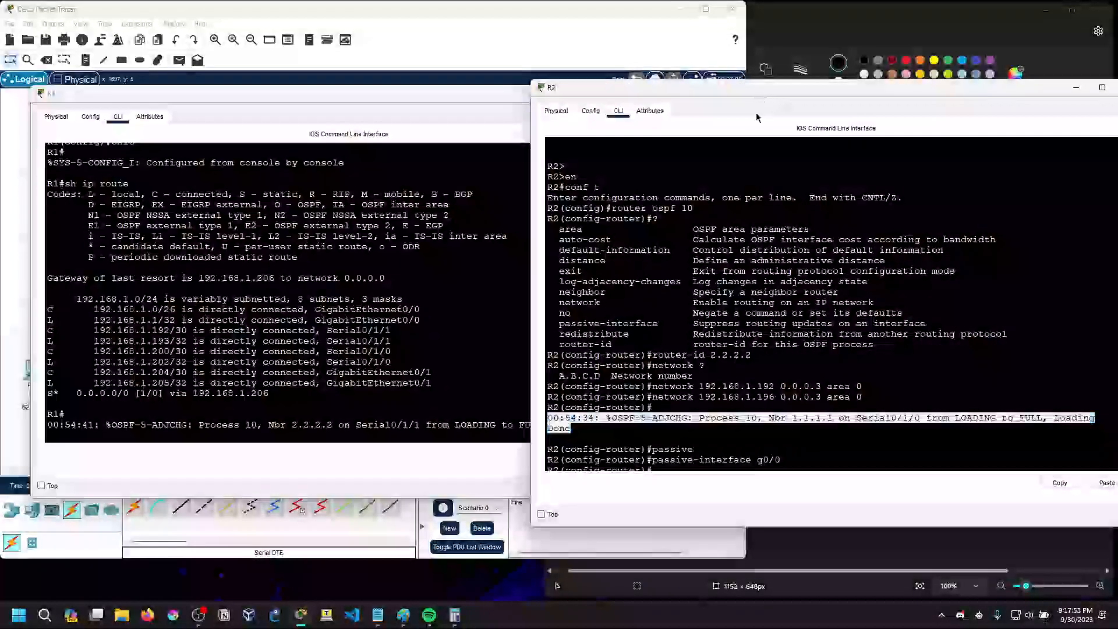
{"action": "scroll", "coordinate": [717, 373], "scroll_direction": "down", "scroll_amount": 1}
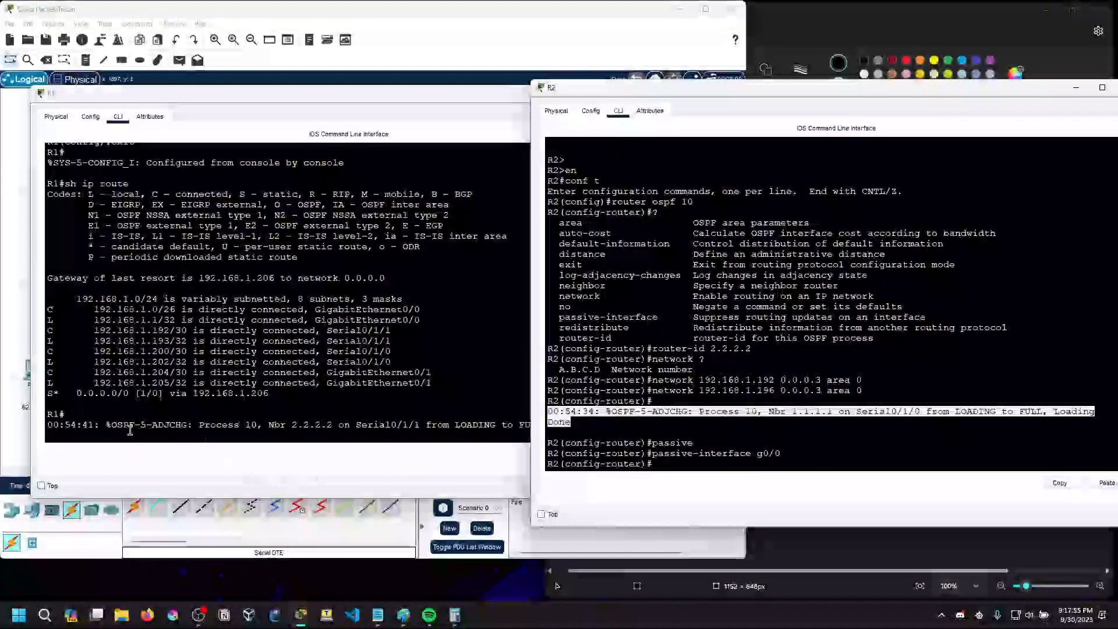
{"action": "left_click", "coordinate": [885, 424]}
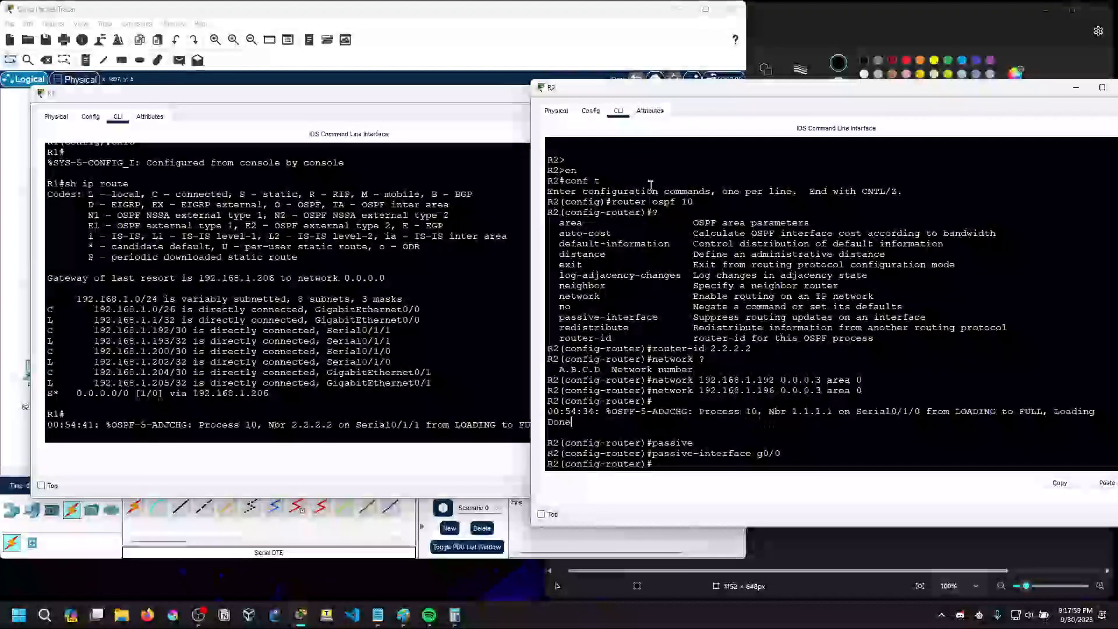
{"action": "left_click_drag", "start_coordinate": [700, 412], "coordinate": [762, 412]}
{"action": "left_click", "coordinate": [762, 411]}
{"action": "left_click_drag", "start_coordinate": [343, 101], "coordinate": [320, 96]}
{"action": "left_click", "coordinate": [739, 92]}
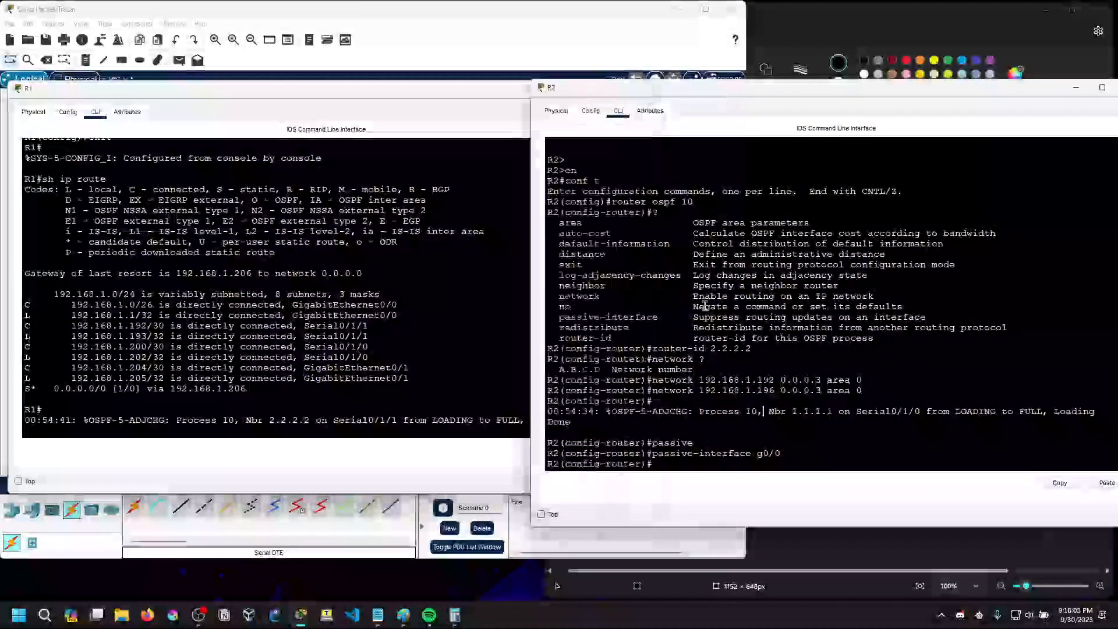
Compare the neighbor IDs, serial interfaces and state change in the OSPF adjacency messages on R2 and R1
{"action": "left_click_drag", "start_coordinate": [769, 414], "coordinate": [831, 412]}
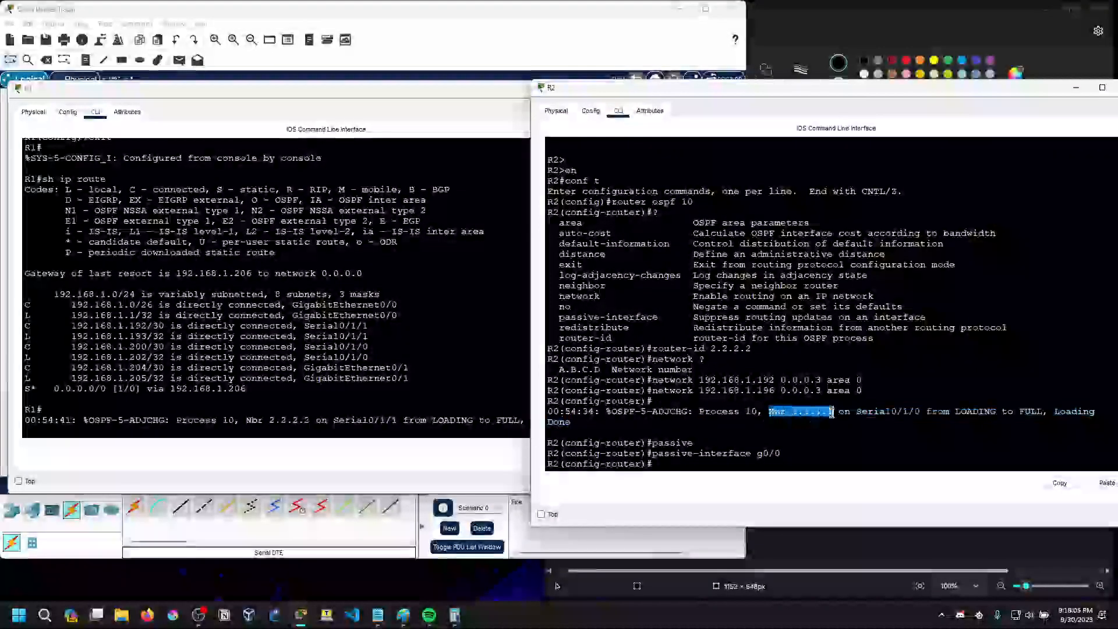
{"action": "left_click", "coordinate": [838, 413]}
{"action": "left_click_drag", "start_coordinate": [242, 420], "coordinate": [324, 420]}
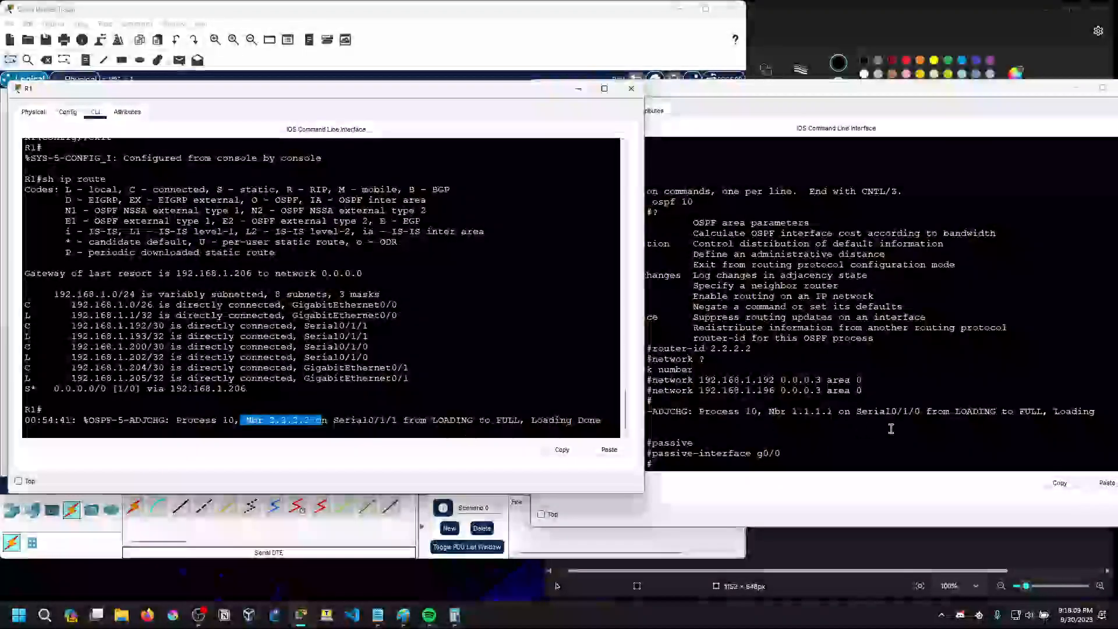
{"action": "left_click_drag", "start_coordinate": [356, 423], "coordinate": [525, 424]}
{"action": "left_click", "coordinate": [525, 424]}
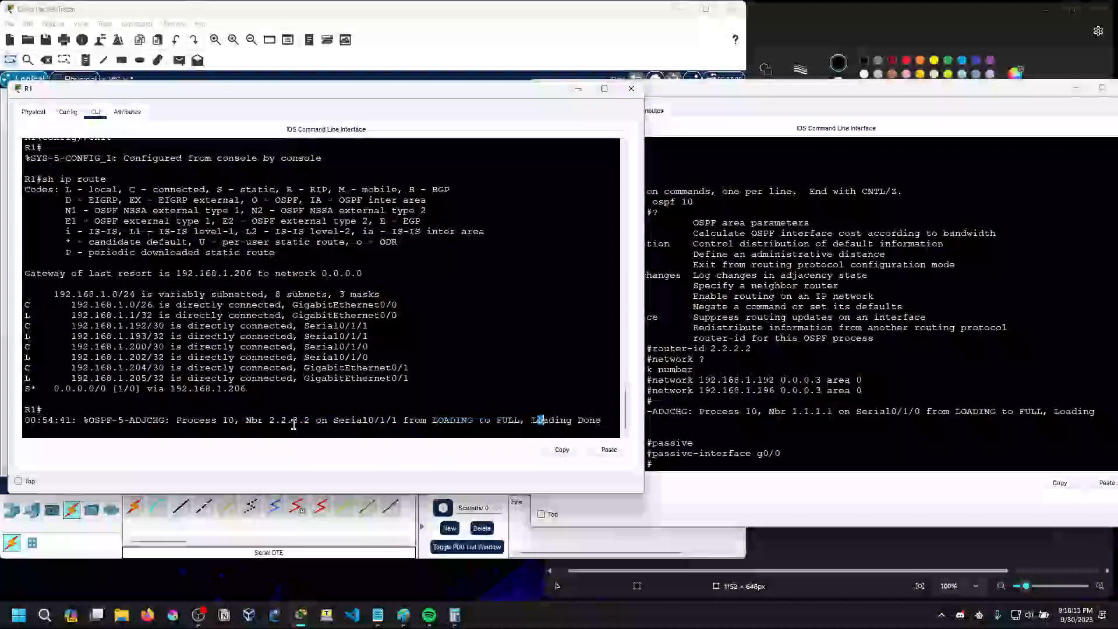
{"action": "left_click", "coordinate": [757, 381]}
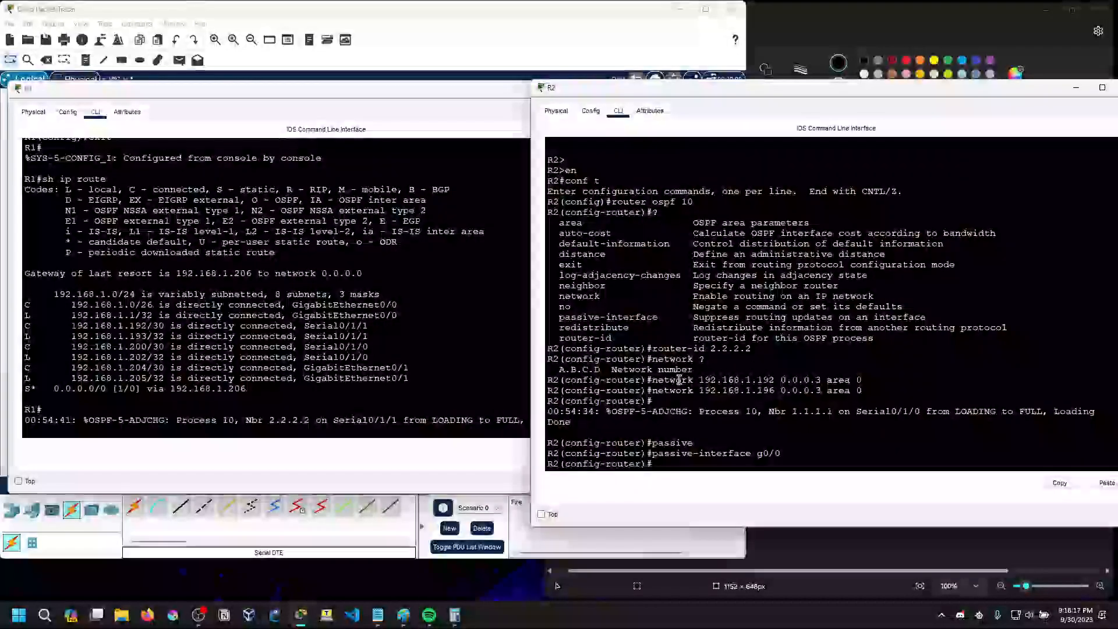
Close R1's console and move R2's console next to the topology, bringing up a fresh router configuration prompt
{"action": "left_click", "coordinate": [502, 94]}
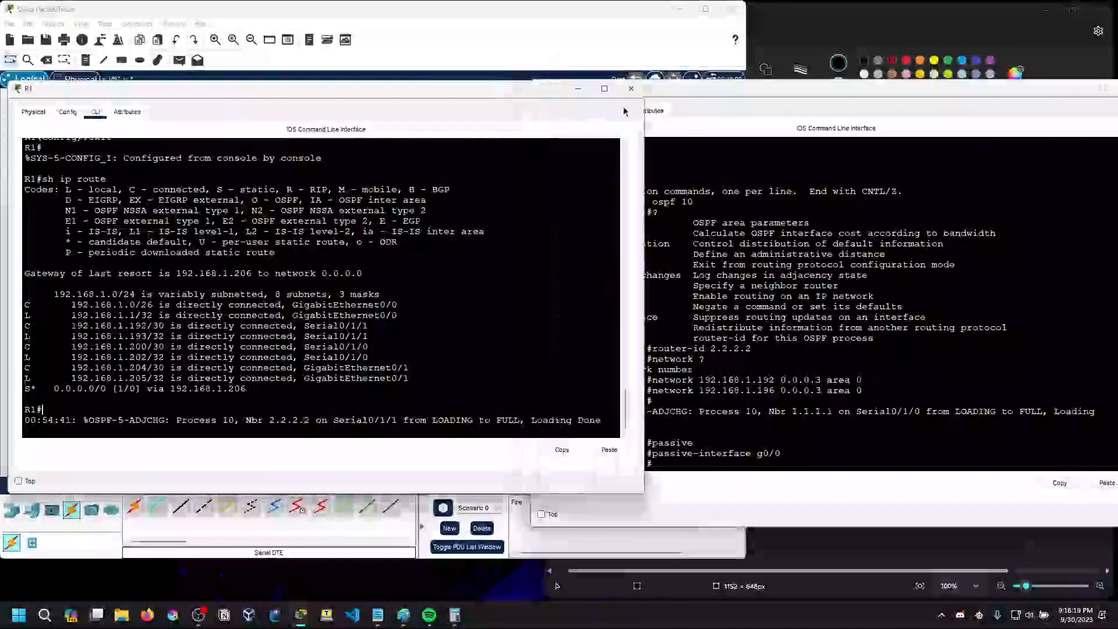
{"action": "left_click", "coordinate": [631, 88]}
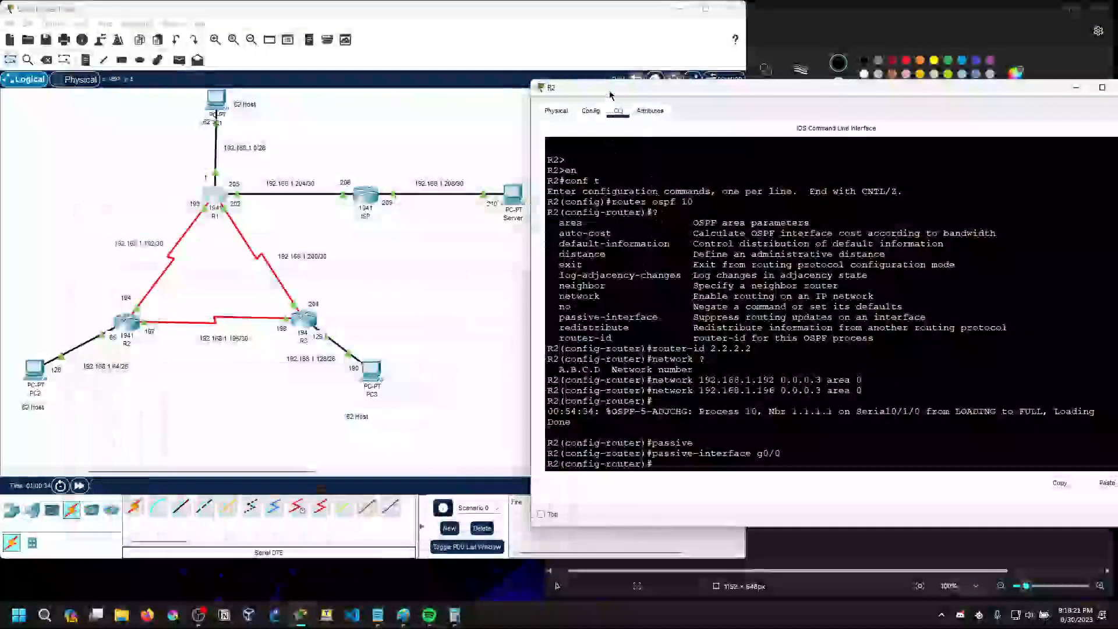
{"action": "left_click_drag", "start_coordinate": [610, 98], "coordinate": [470, 57]}
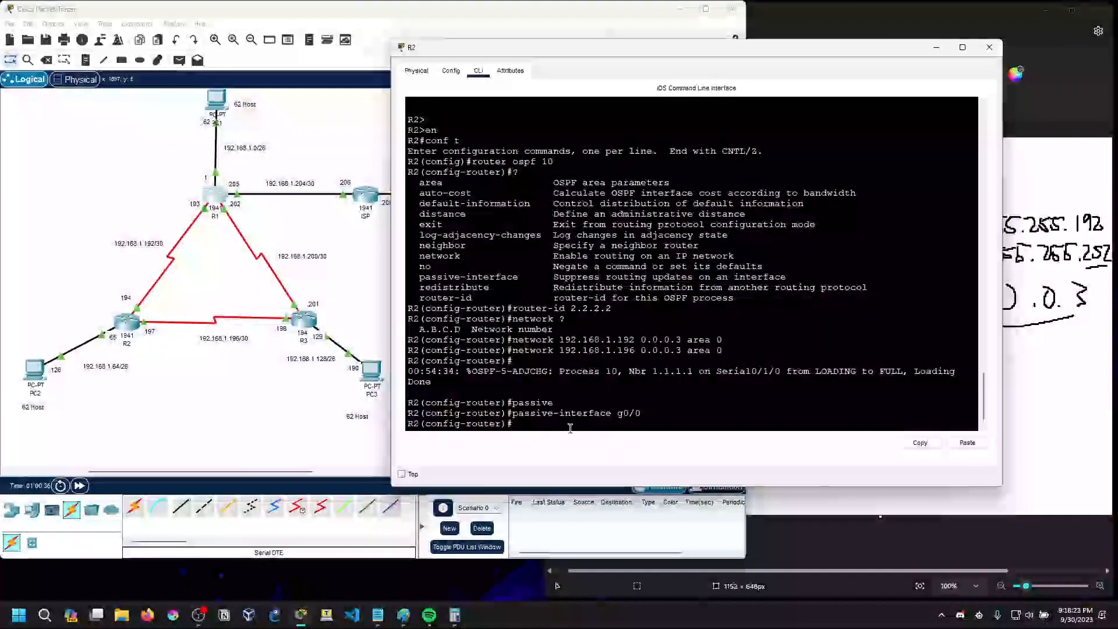
{"action": "key", "text": "Return"}
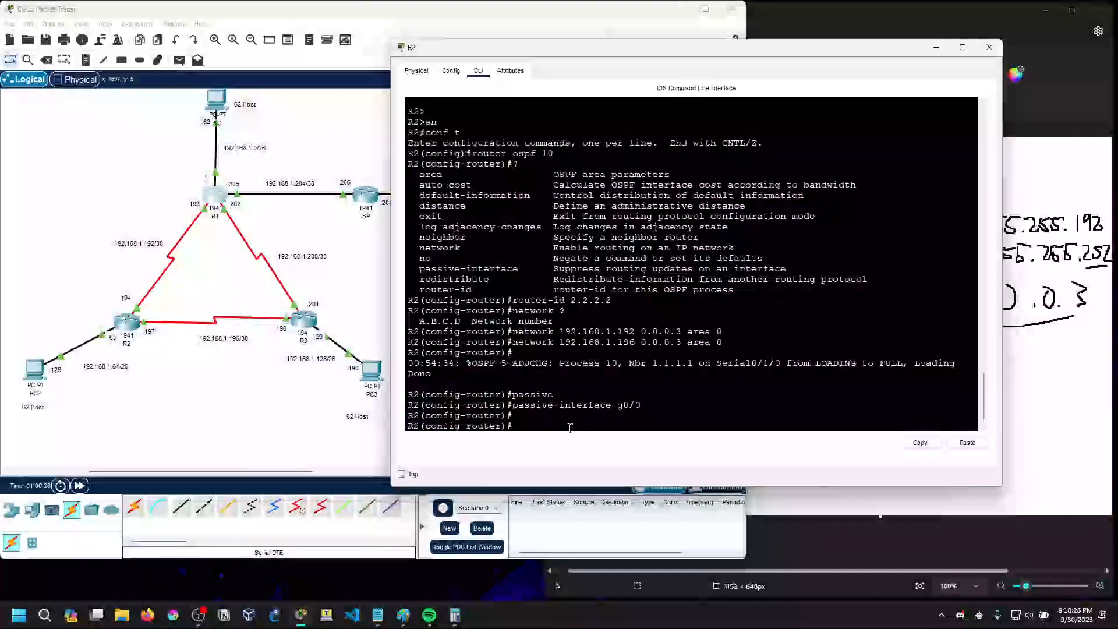
Examine the OSPF subcommands in R2's help list, including neighbor, network, passive-interface, redistribute, auto-cost and router-id
{"action": "left_click_drag", "start_coordinate": [421, 237], "coordinate": [475, 249]}
{"action": "left_click", "coordinate": [423, 248]}
{"action": "left_click_drag", "start_coordinate": [416, 268], "coordinate": [419, 269]}
{"action": "left_click", "coordinate": [518, 268]}
{"action": "left_click_drag", "start_coordinate": [420, 279], "coordinate": [474, 292]}
{"action": "left_click", "coordinate": [484, 296]}
{"action": "mouse_move", "coordinate": [473, 185]}
{"action": "left_mouse_down"}
{"action": "mouse_move", "coordinate": [420, 185]}
{"action": "mouse_move", "coordinate": [478, 186]}
{"action": "left_mouse_up"}
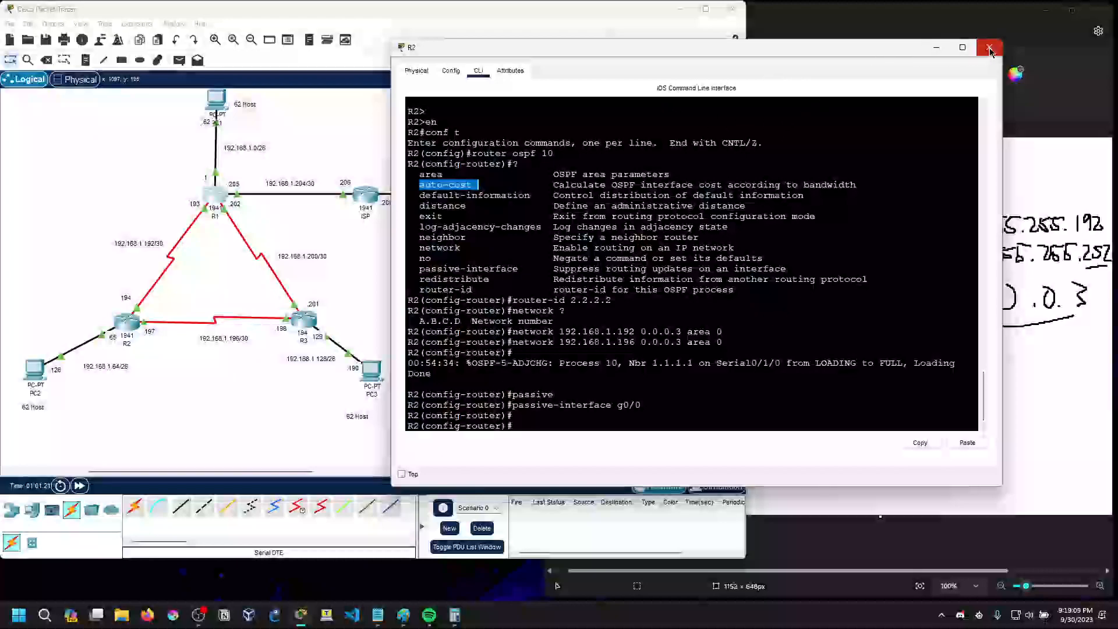
{"action": "left_click_drag", "start_coordinate": [419, 289], "coordinate": [483, 288]}
{"action": "left_click_drag", "start_coordinate": [554, 289], "coordinate": [735, 289]}
{"action": "left_click", "coordinate": [735, 290]}
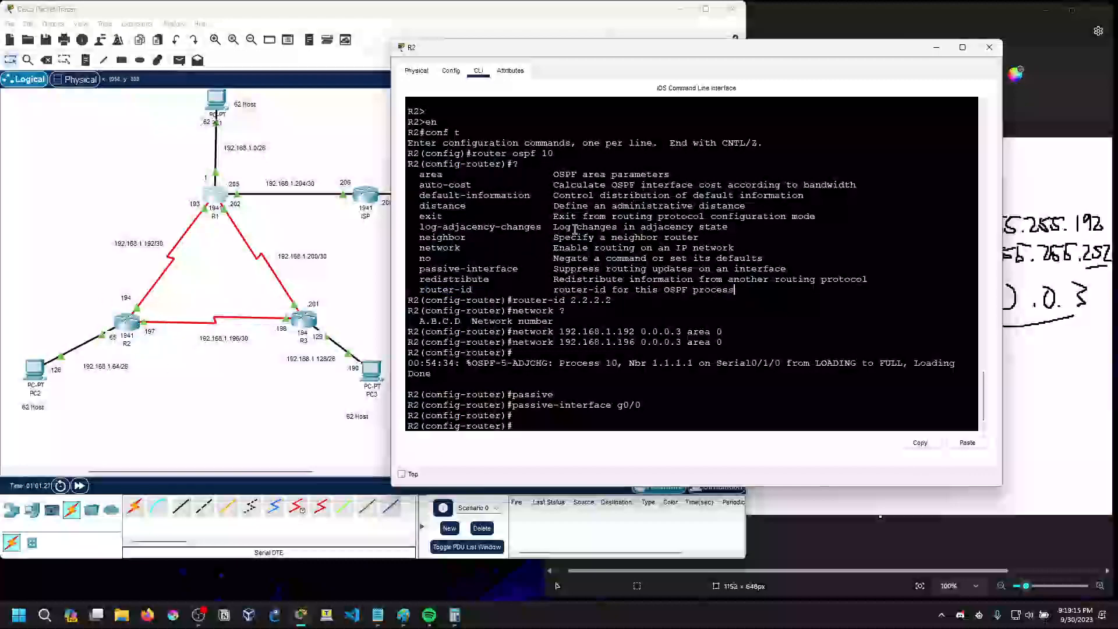
Close R2's console and open R3's command line beside the topology, widening its window
{"action": "left_click", "coordinate": [962, 47]}
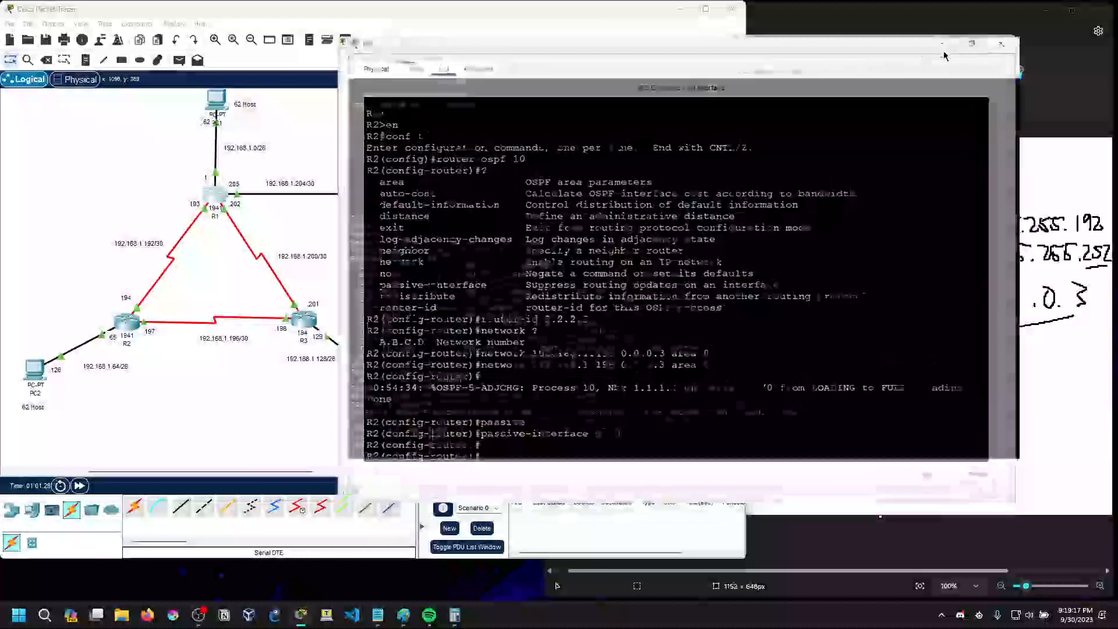
{"action": "left_click", "coordinate": [1078, 6]}
{"action": "left_click", "coordinate": [985, 47]}
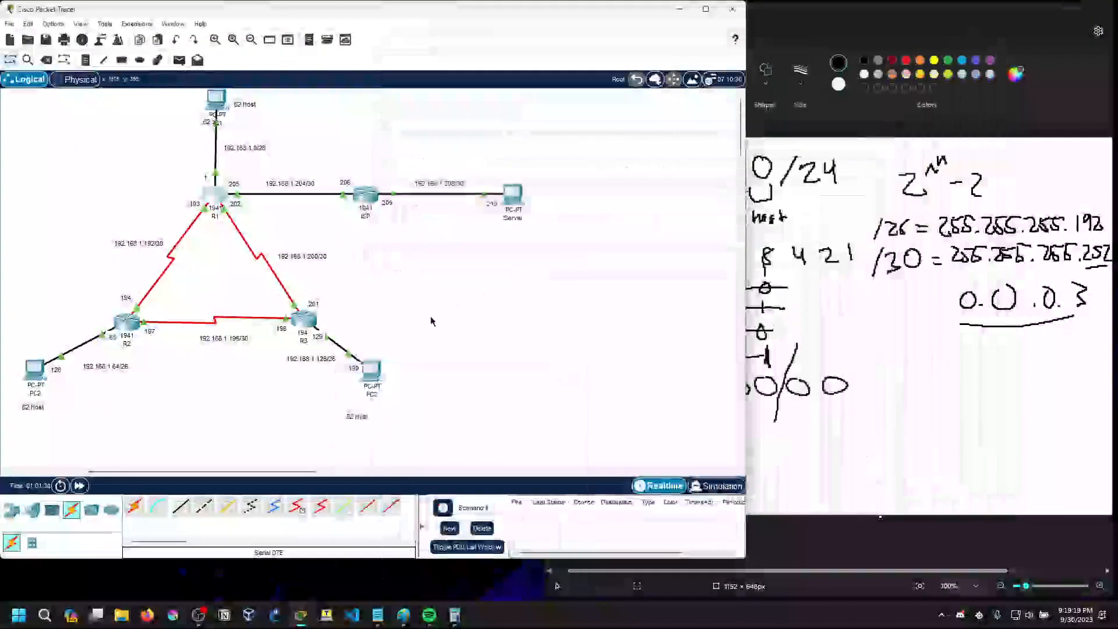
{"action": "left_click", "coordinate": [305, 321]}
{"action": "left_click_drag", "start_coordinate": [524, 132], "coordinate": [613, 110]}
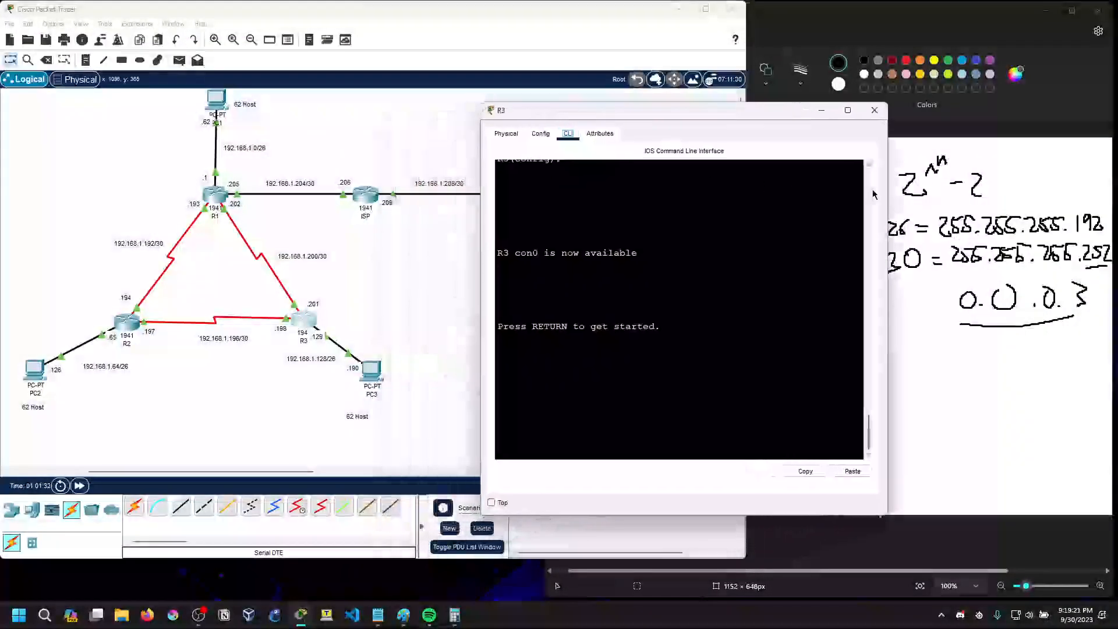
{"action": "left_click_drag", "start_coordinate": [891, 184], "coordinate": [1095, 185]}
Enter global configuration mode on R3 and start OSPF process 10
{"action": "key", "text": "Return"}
{"action": "key", "text": "Return"}
{"action": "type", "text": "en"}
{"action": "key", "text": "Return"}
{"action": "type", "text": "conf t"}
{"action": "key", "text": "Return"}
{"action": "type", "text": "router"}
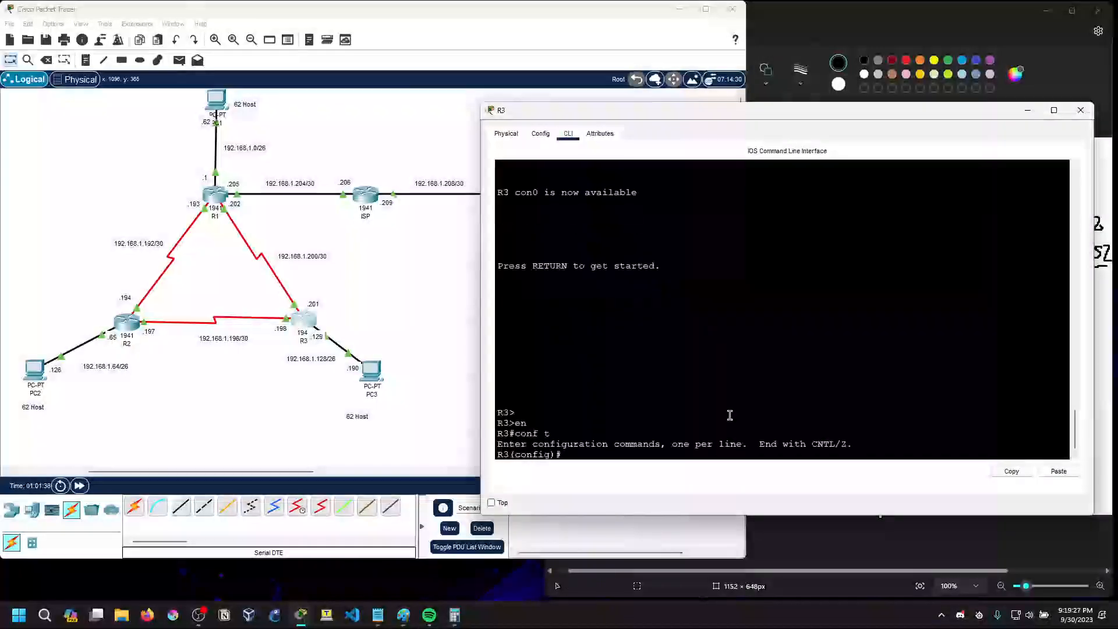
{"action": "type", "text": " ospf 10"}
{"action": "key", "text": "Return"}
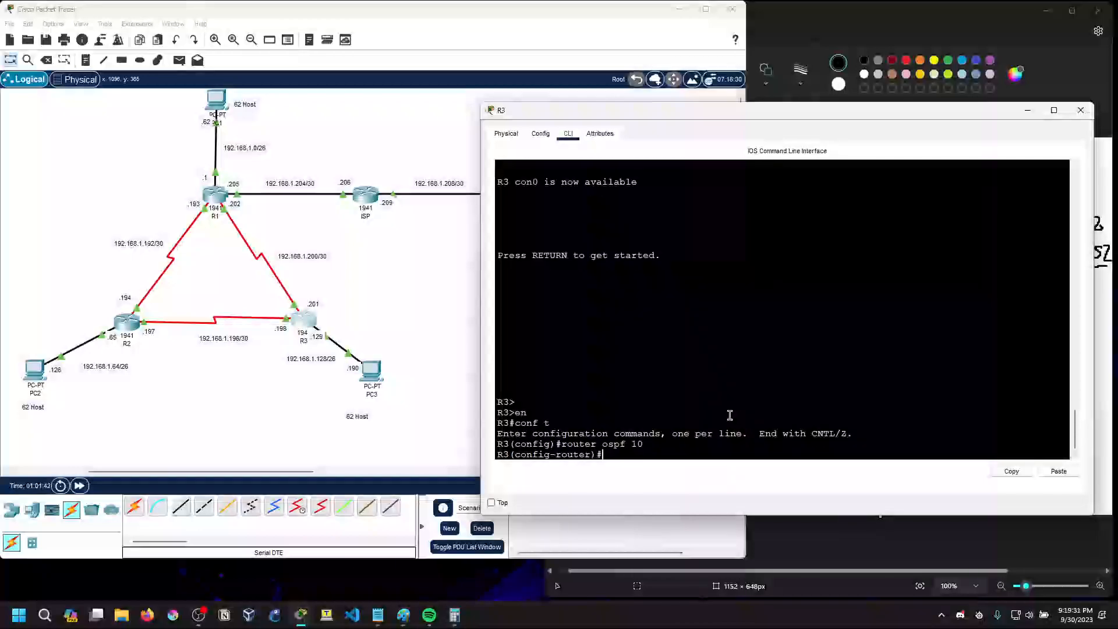
List the available OSPF commands on R3 and set its router ID to 3.3.3.3
{"action": "type", "text": "?"}
{"action": "type", "text": "reout"}
{"action": "type", "text": "u"}
{"action": "type", "text": "outer-id"}
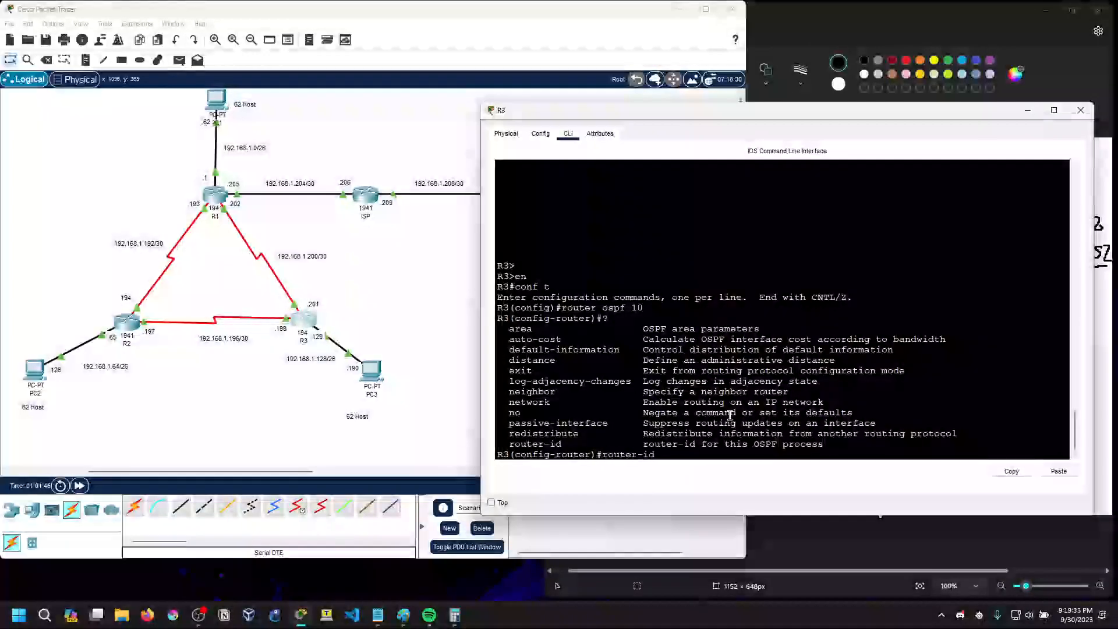
{"action": "type", "text": " 3.3.3.3"}
{"action": "key", "text": "Return"}
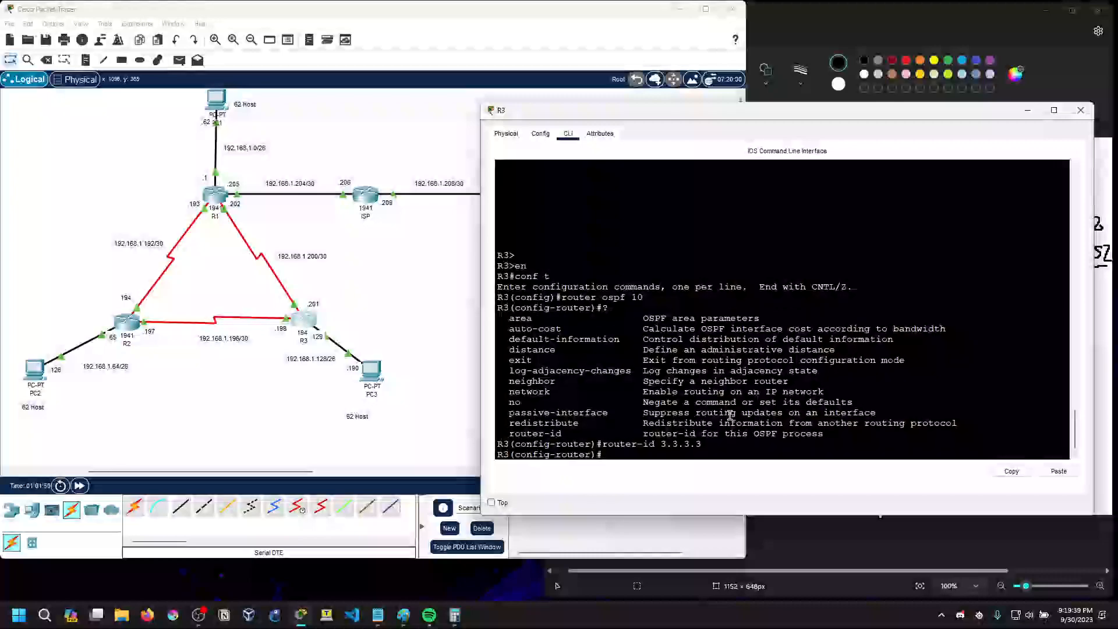
Query the network command with ? and advertise 192.168.1.200 with wildcard 0.0.0.3 in area 0 on R3
{"action": "type", "text": "network ?"}
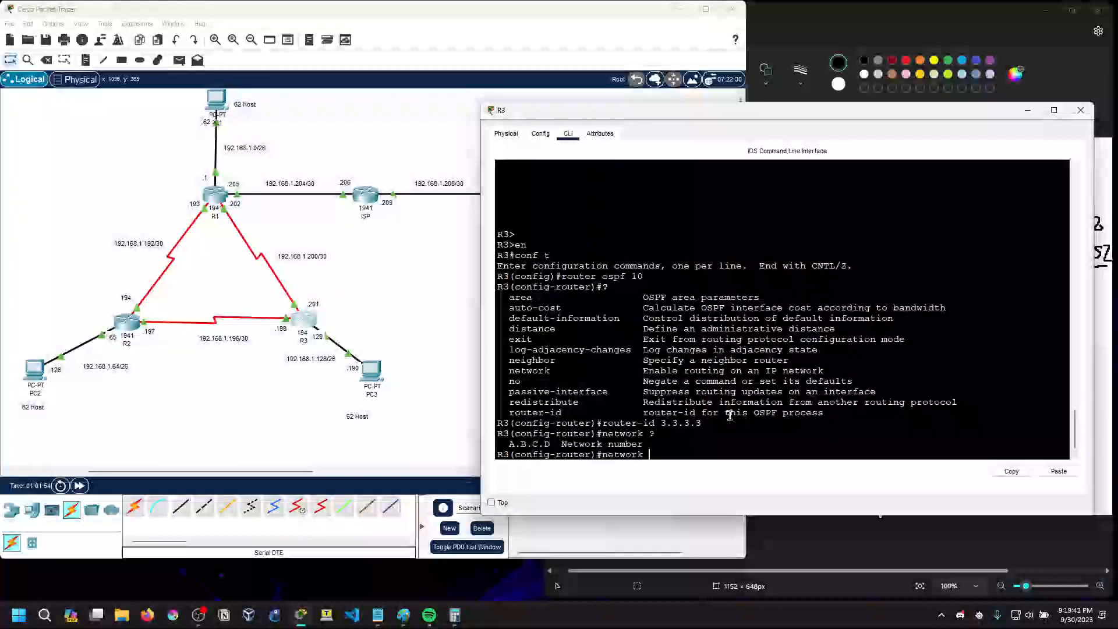
{"action": "type", "text": "192.168.1.200 0.0.0.3"}
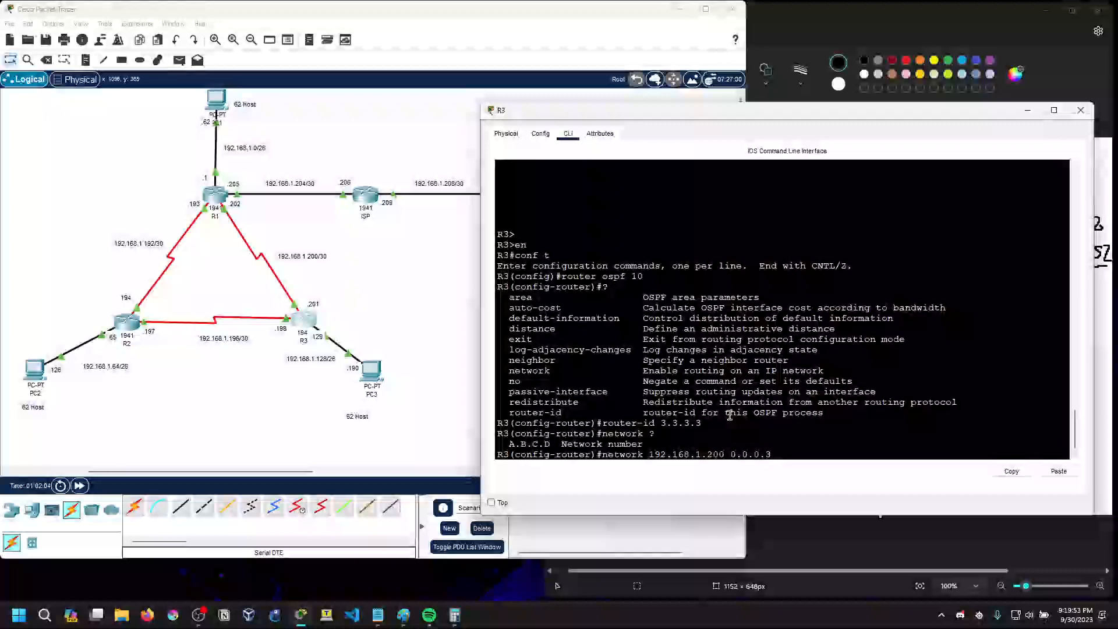
{"action": "type", "text": " area 0"}
{"action": "key", "text": "Return"}
Recall and edit R3's last network statement to advertise 192.168.1.196 with wildcard 0.0.0.3 in area 0
{"action": "key", "text": "Up"}
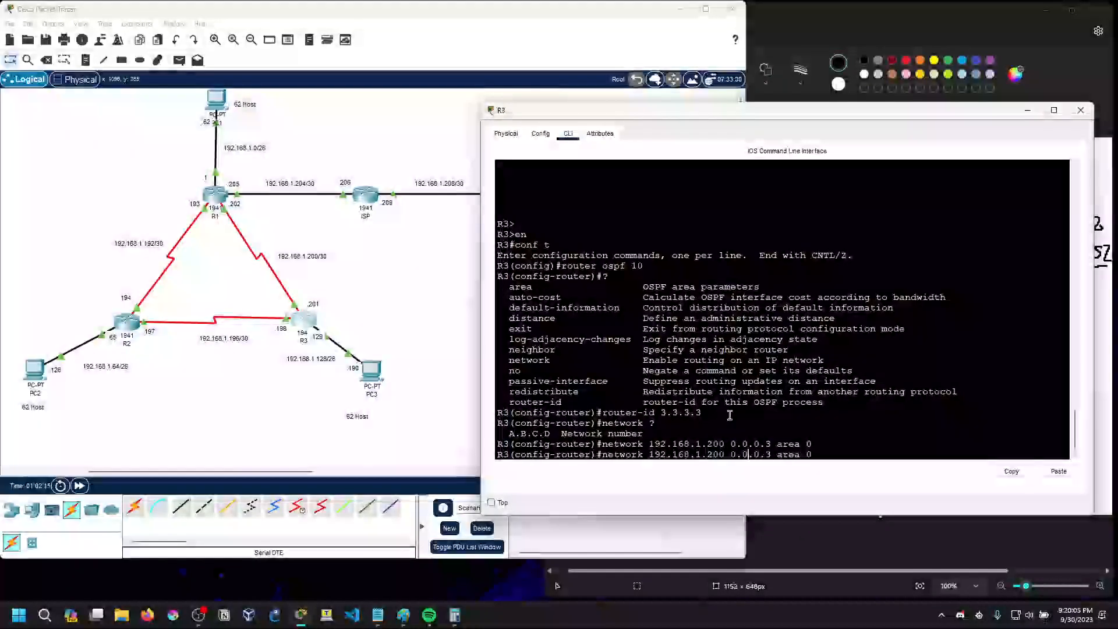
{"action": "key", "text": "Left"}
{"action": "key", "text": "Left"}
{"action": "key", "text": "Left"}
{"action": "key", "text": "BackSpace"}
{"action": "key", "text": "BackSpace"}
{"action": "key", "text": "BackSpace"}
{"action": "type", "text": "196"}
{"action": "key", "text": "Return"}
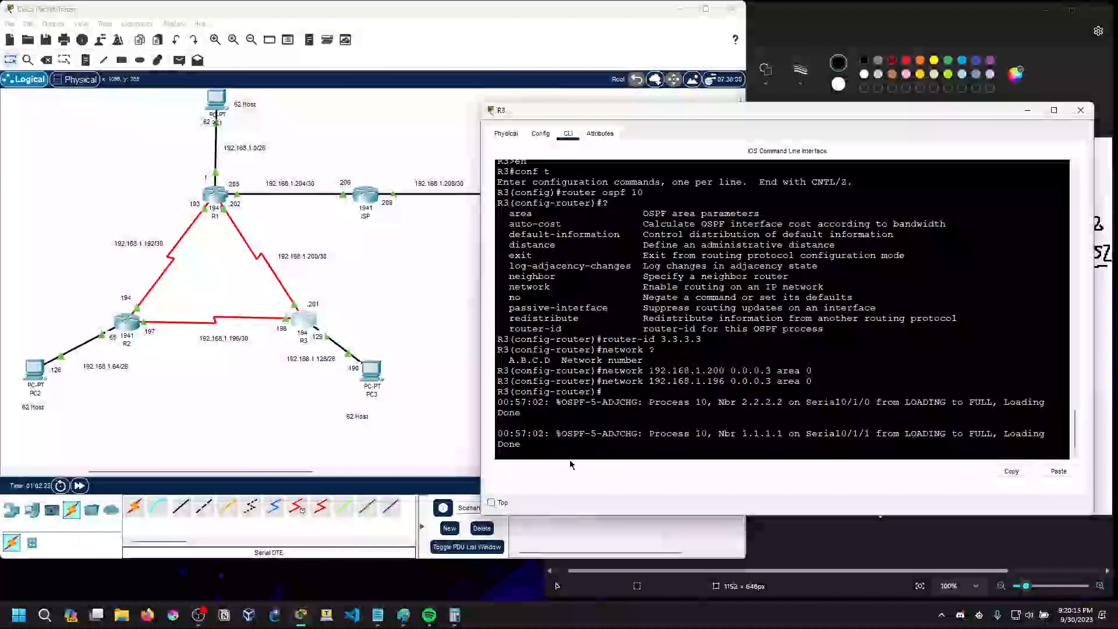
{"action": "key", "text": "Return"}
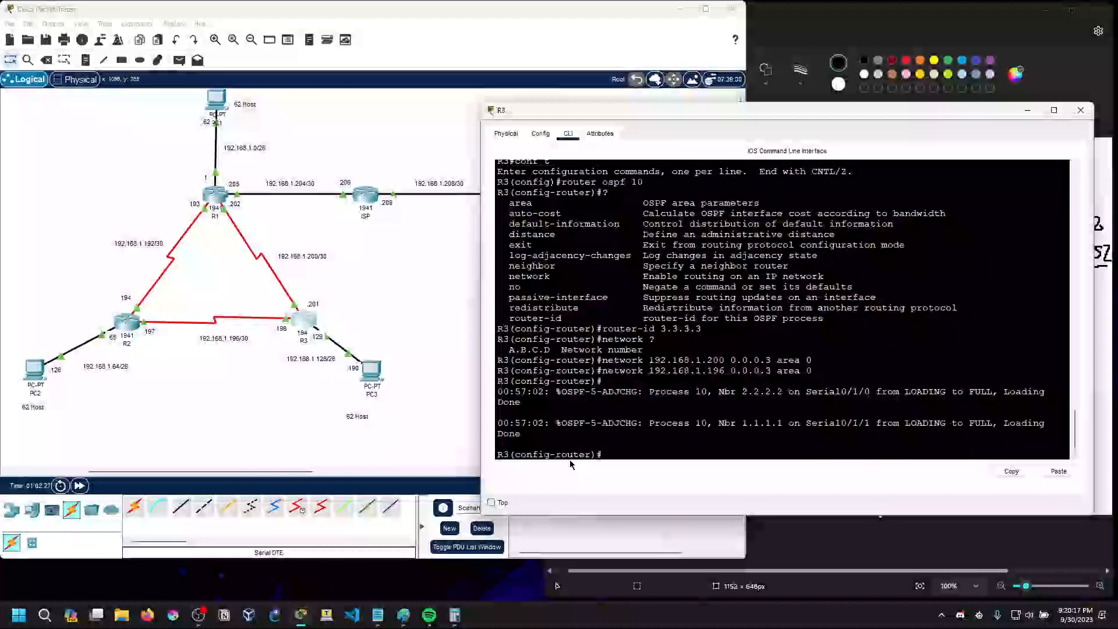
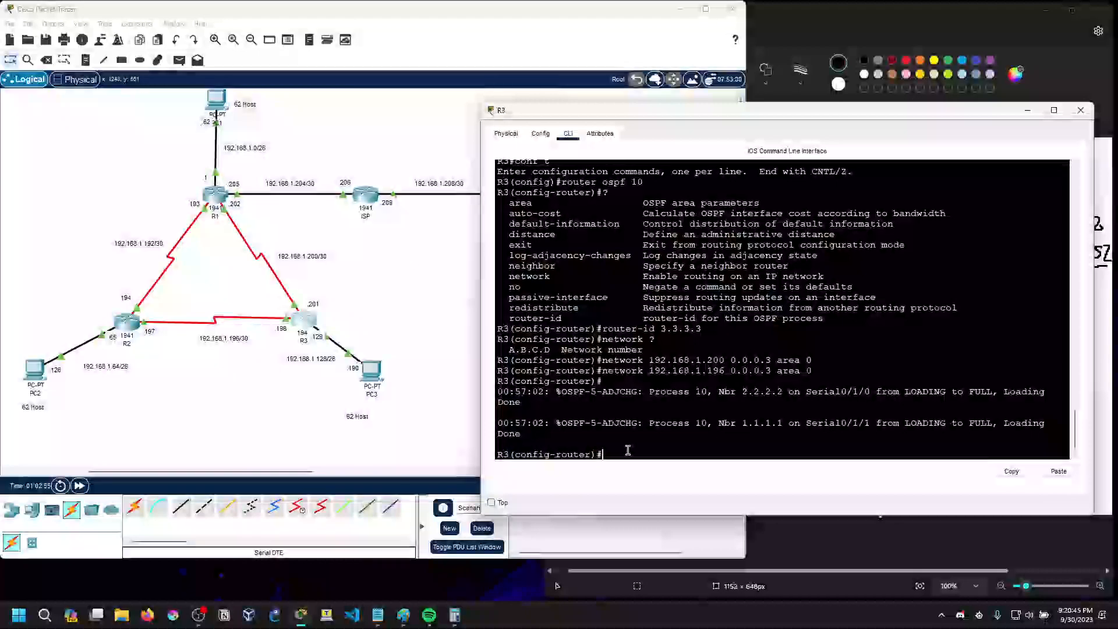
Make R3's g0/0 a passive interface in OSPF and exit router configuration mode
{"action": "type", "text": "pas"}
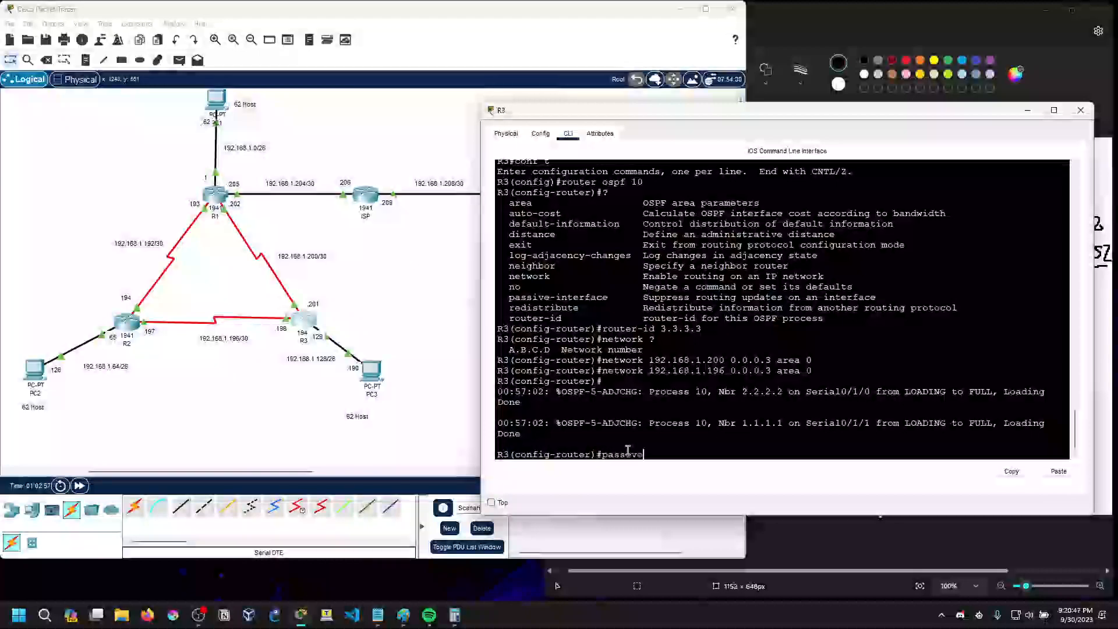
{"action": "type", "text": "sive"}
{"action": "key", "text": "Tab"}
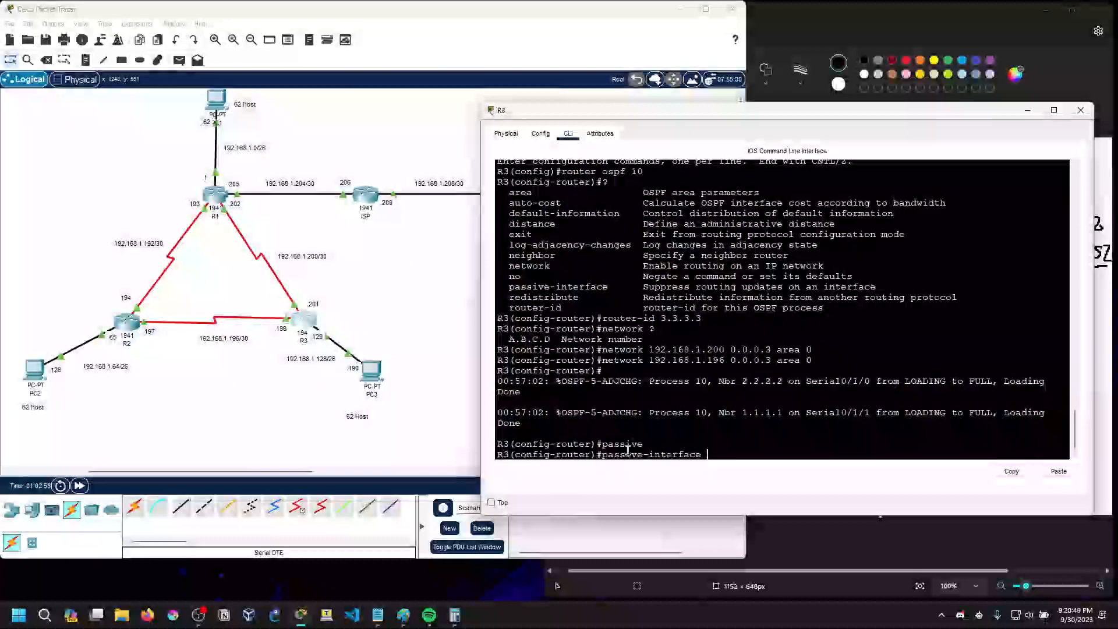
{"action": "type", "text": "g0/0"}
{"action": "key", "text": "Return"}
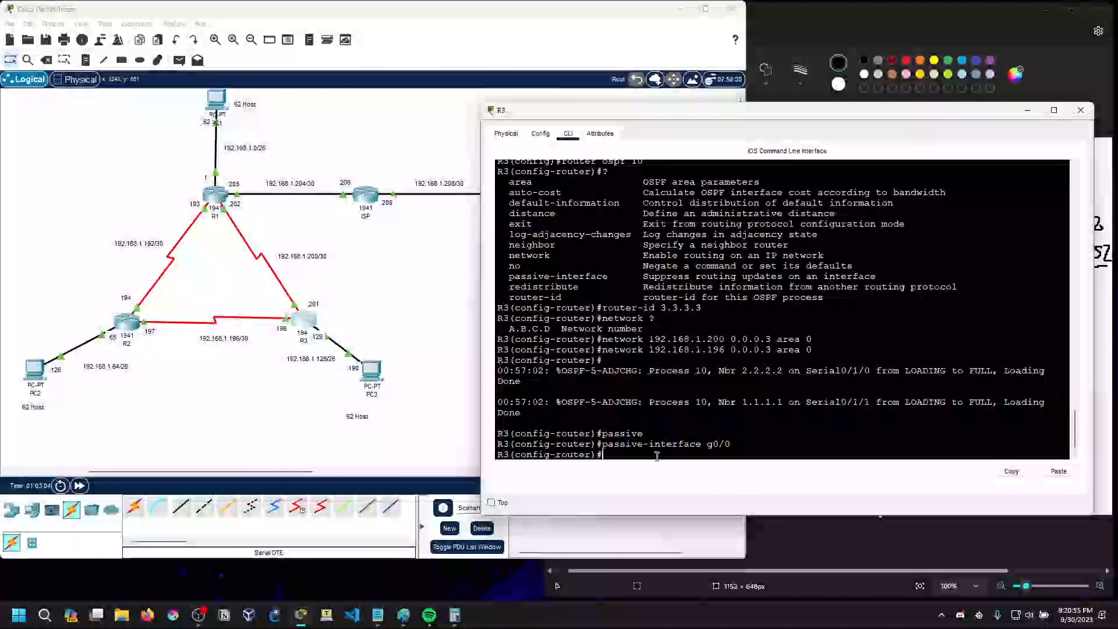
{"action": "double_click", "coordinate": [713, 448]}
{"action": "left_click", "coordinate": [708, 452]}
{"action": "type", "text": "exitr"}
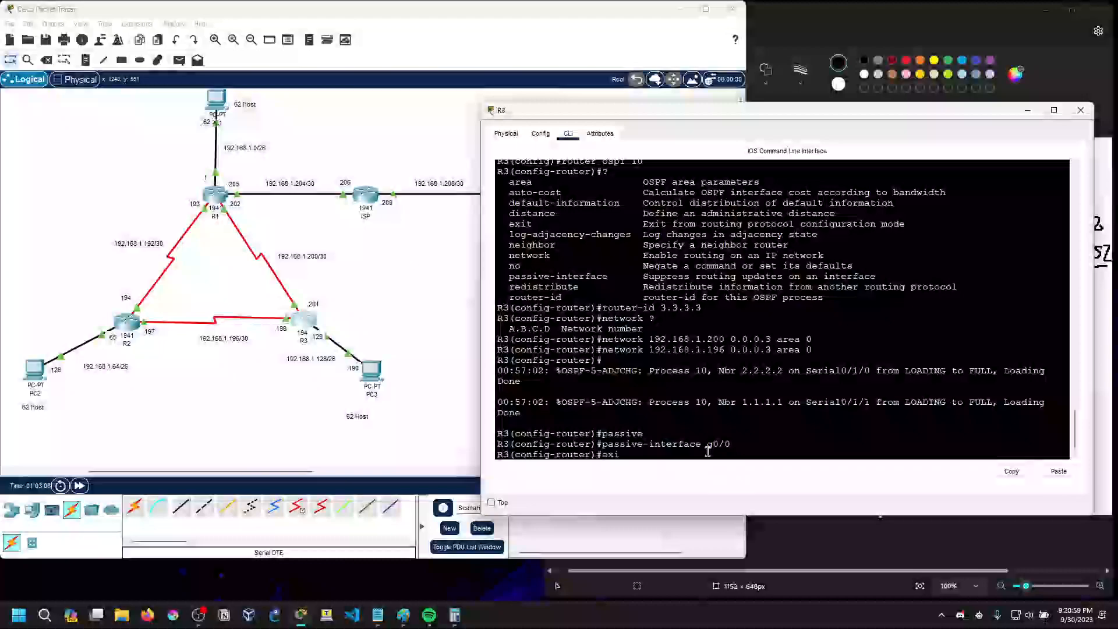
{"action": "key", "text": "Return"}
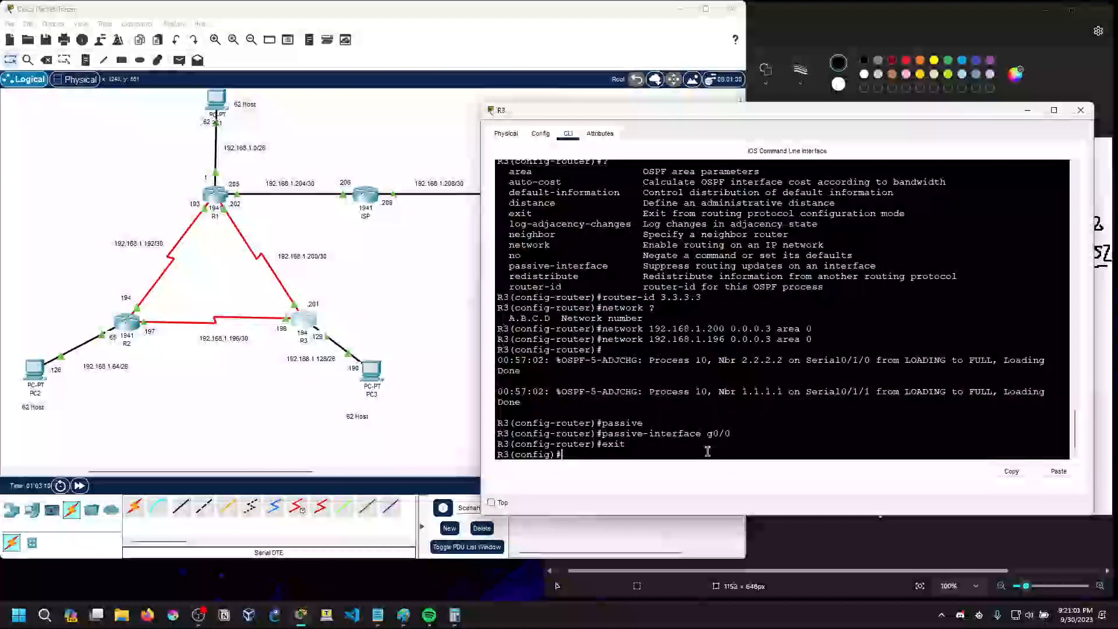
Open PC2's command prompt and ping PC1 at 192.168.1.62
{"action": "left_click", "coordinate": [30, 378]}
{"action": "left_click", "coordinate": [664, 194]}
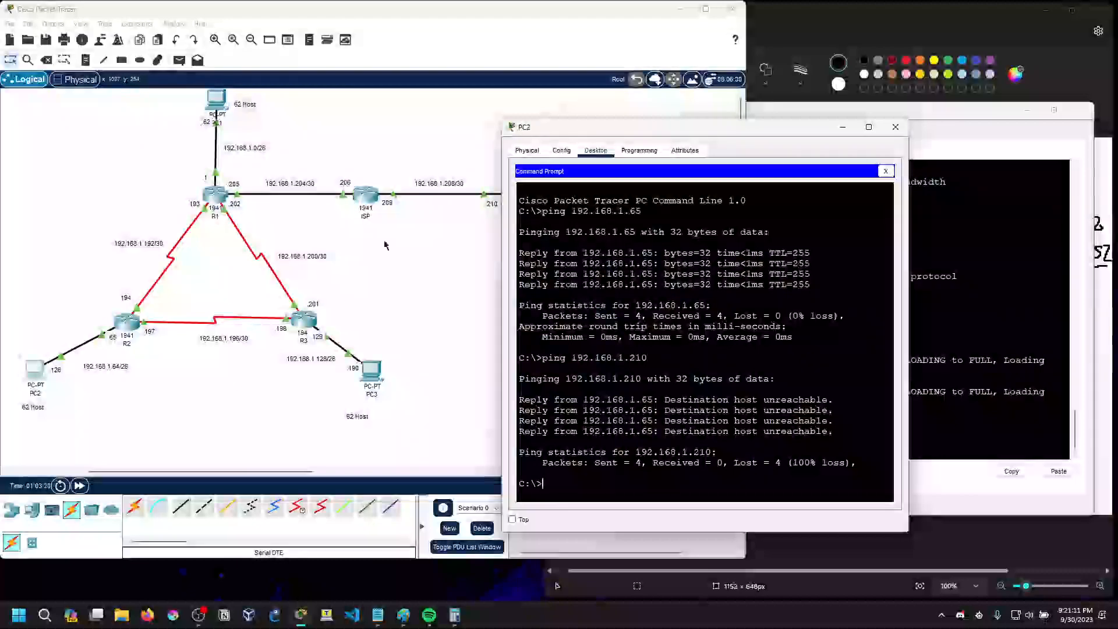
{"action": "left_click_drag", "start_coordinate": [578, 130], "coordinate": [677, 211]}
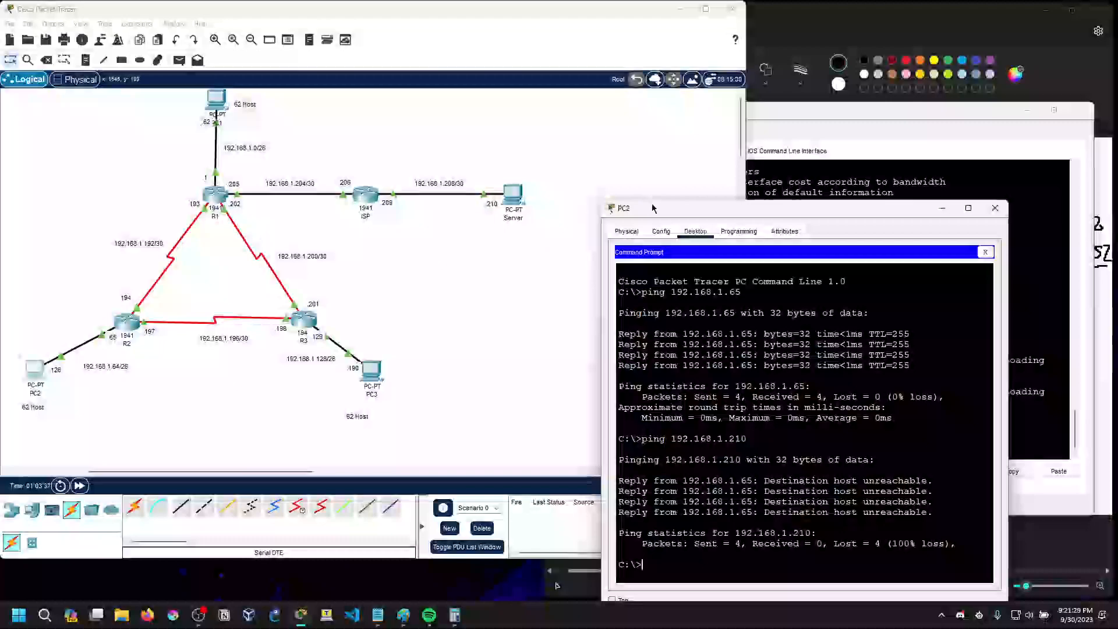
{"action": "left_click_drag", "start_coordinate": [653, 208], "coordinate": [591, 76]}
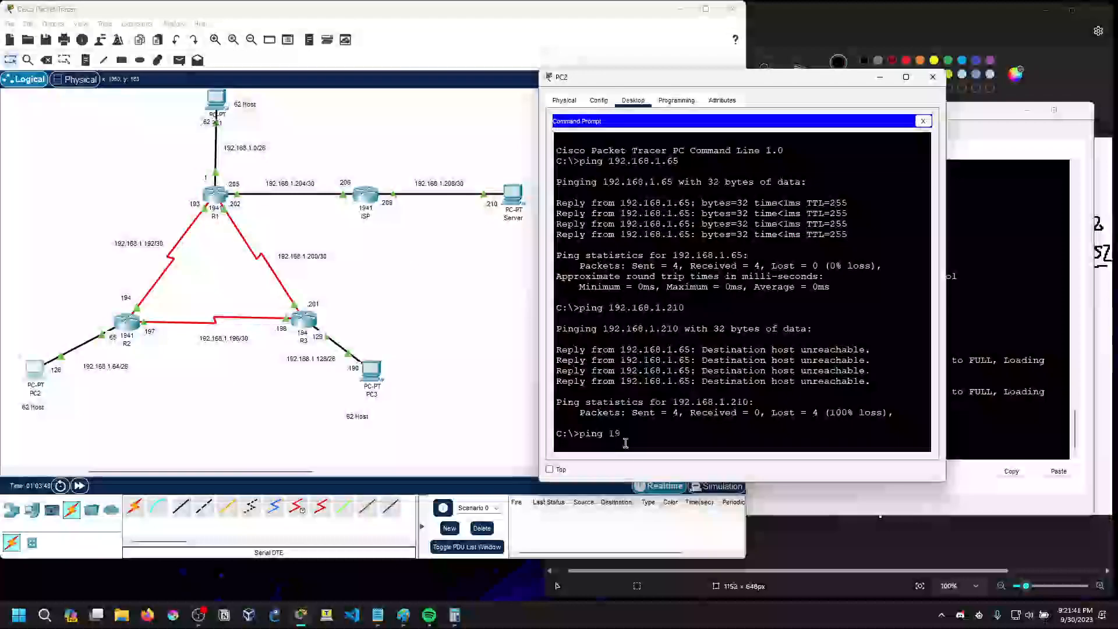
{"action": "type", "text": ".1.62"}
{"action": "key", "text": "Return"}
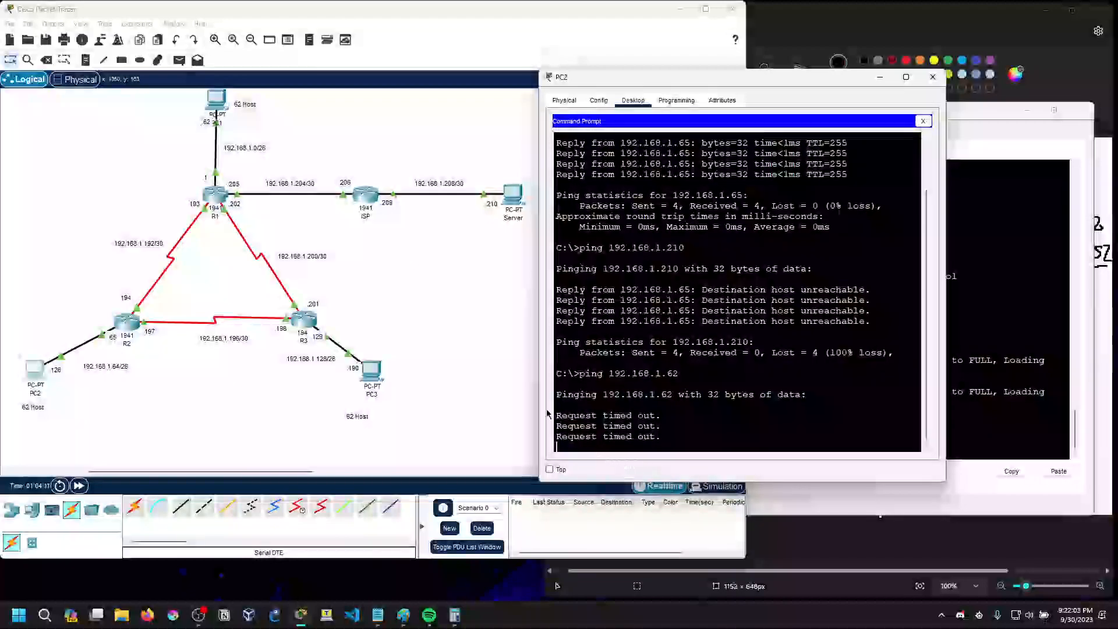
Enlarge PC2's command prompt window and ping PC3 at 192.168.1.190
{"action": "mouse_move", "coordinate": [540, 397]}
{"action": "left_mouse_down"}
{"action": "mouse_move", "coordinate": [520, 397]}
{"action": "mouse_move", "coordinate": [540, 396]}
{"action": "left_mouse_up"}
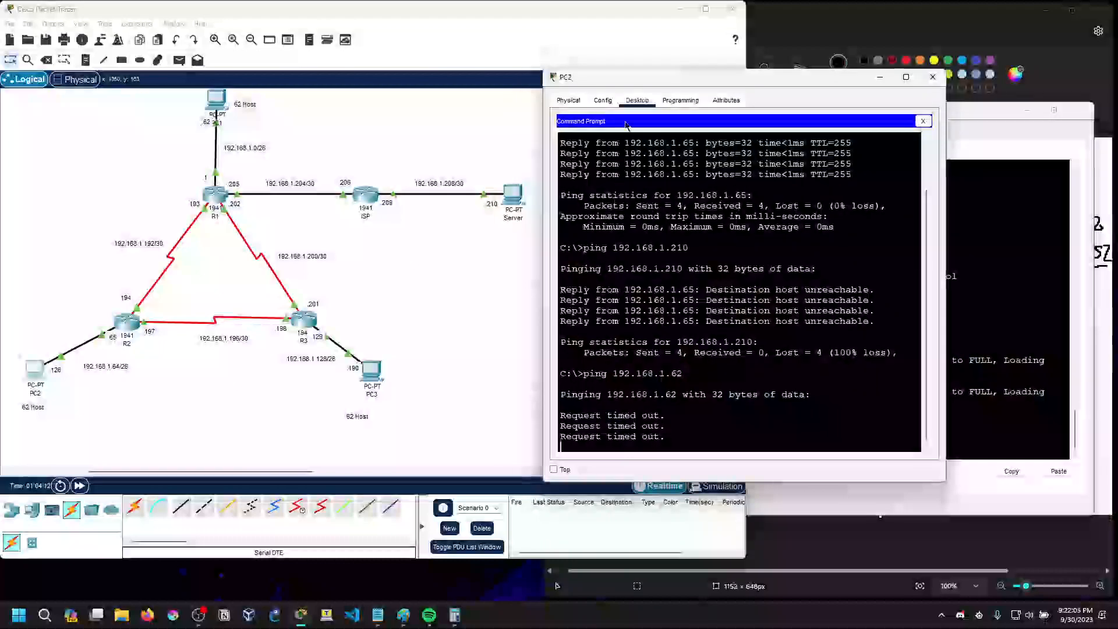
{"action": "left_click_drag", "start_coordinate": [626, 71], "coordinate": [621, 29]}
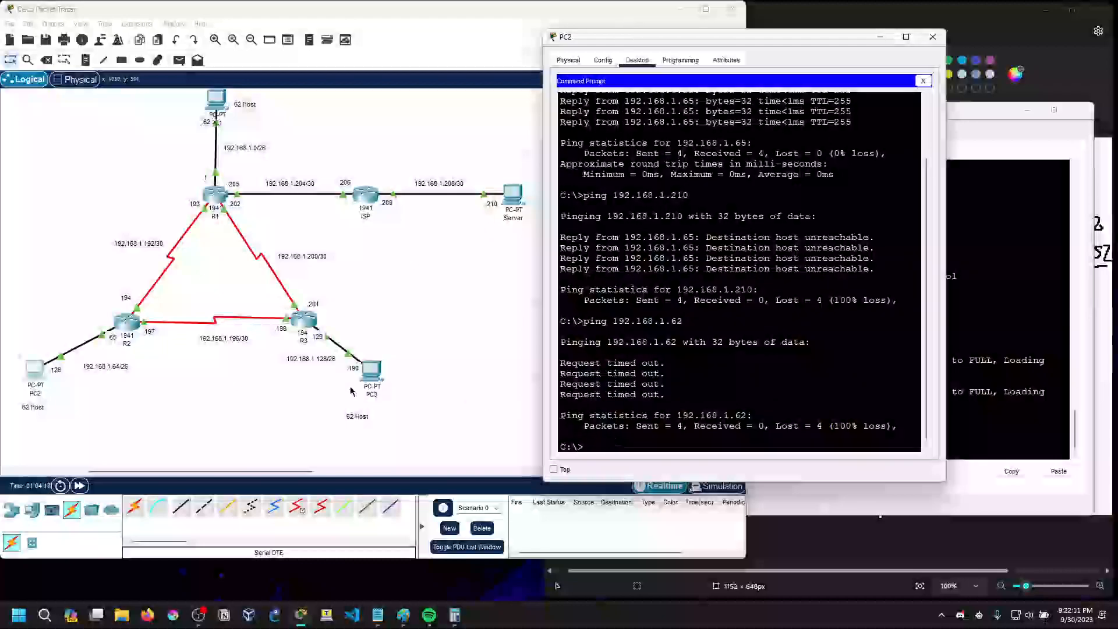
{"action": "type", "text": "ping 192.168.1.19"}
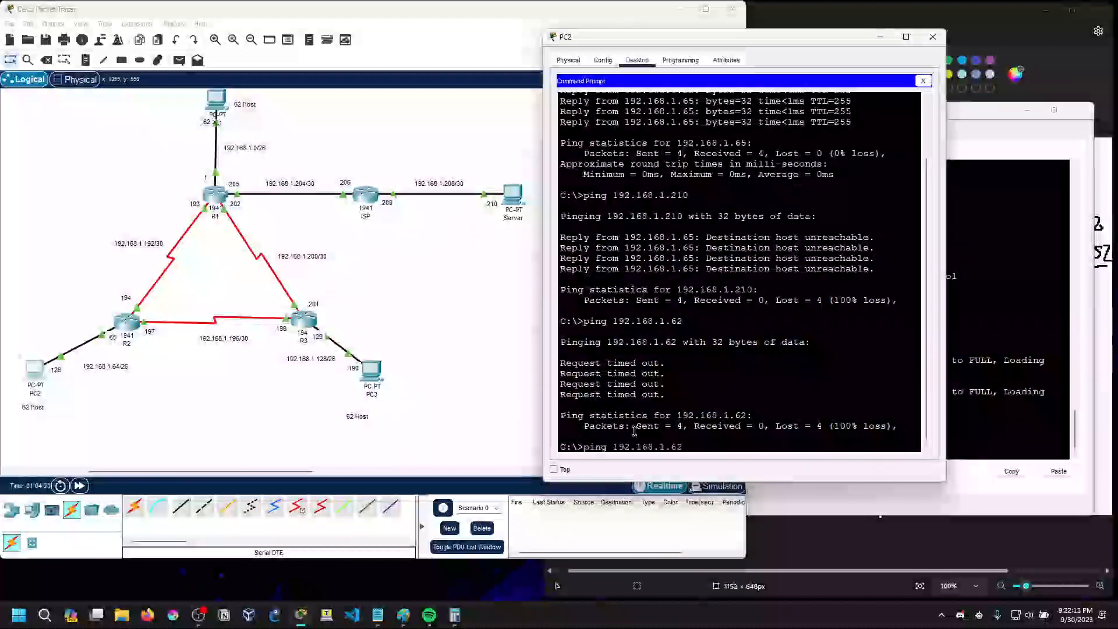
{"action": "type", "text": "0"}
{"action": "key", "text": "Return"}
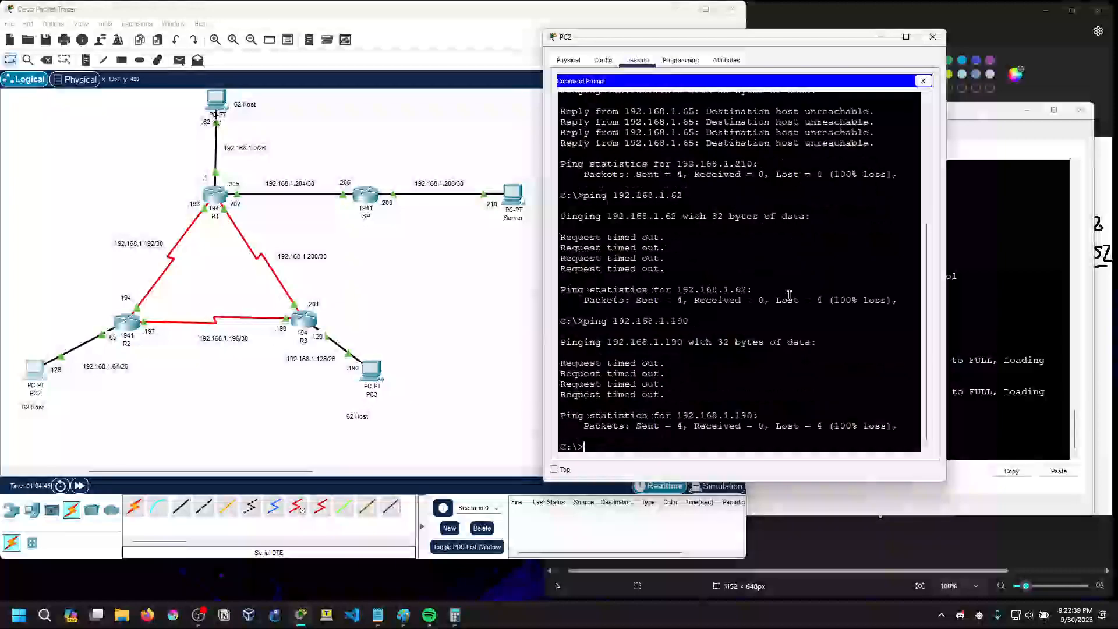
Open R1's command line, enter global configuration mode and go into OSPF process 10
{"action": "left_click", "coordinate": [216, 196]}
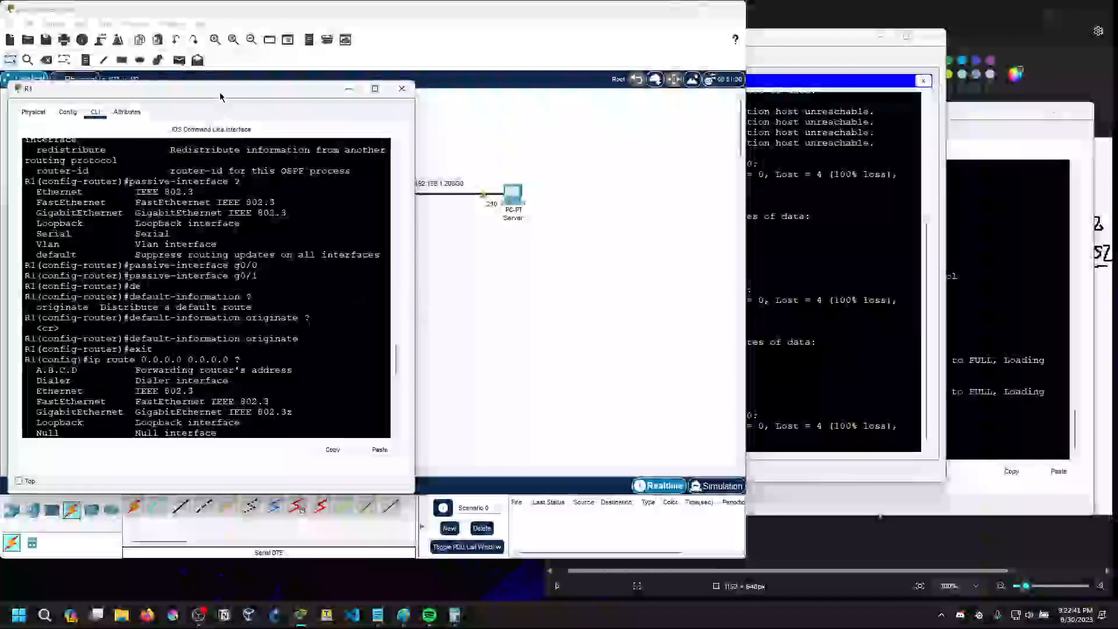
{"action": "left_click_drag", "start_coordinate": [220, 98], "coordinate": [747, 136]}
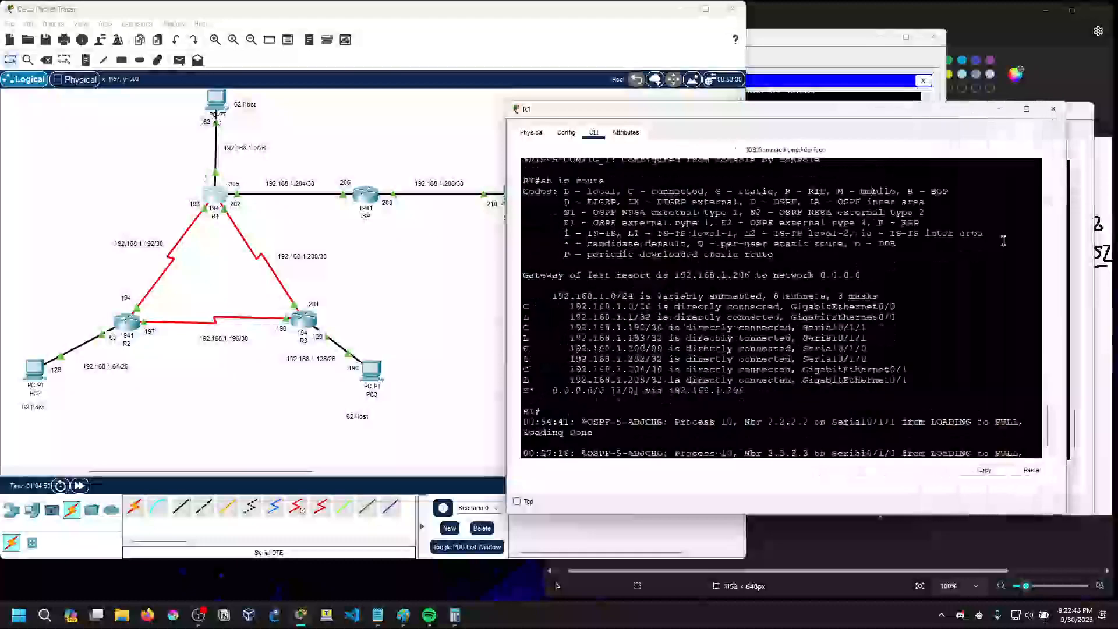
{"action": "key", "text": "Return"}
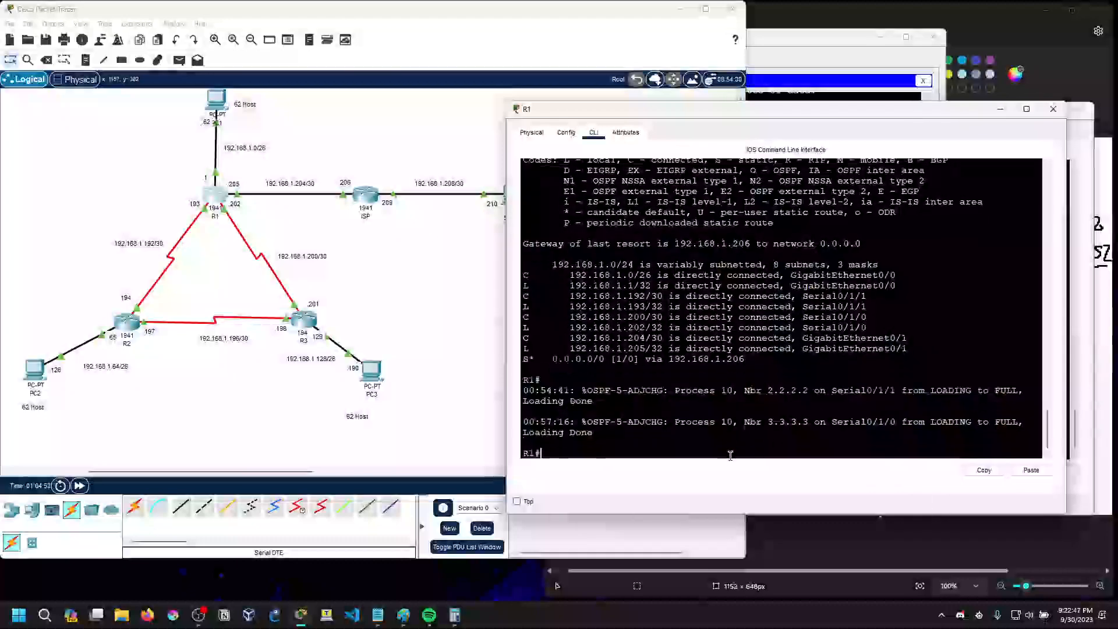
{"action": "type", "text": "conf t"}
{"action": "key", "text": "Return"}
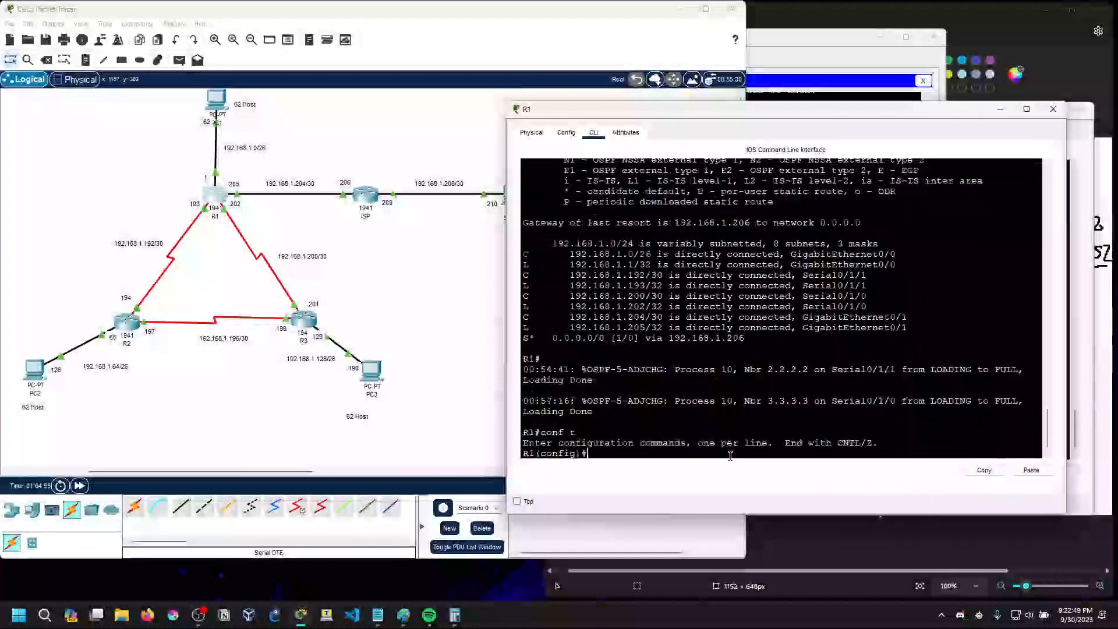
{"action": "type", "text": "route"}
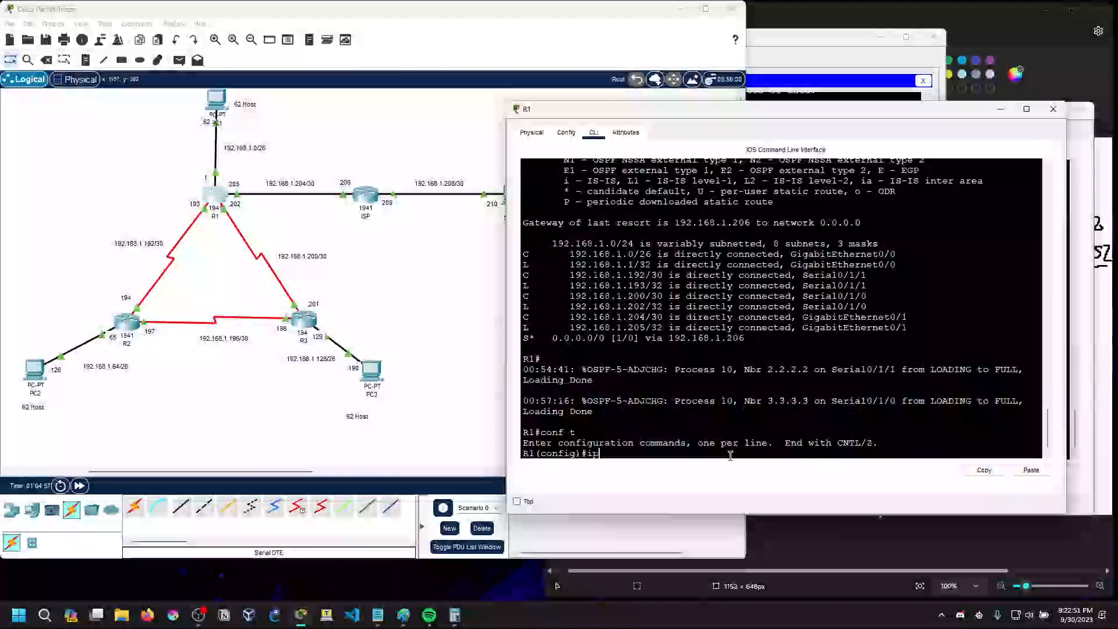
{"action": "type", "text": "r ospf 10"}
{"action": "key", "text": "Return"}
Begin a network statement on R1 for 192.168.1.0, entering the wildcard mask's first three octets as 0.0.0
{"action": "type", "text": "network"}
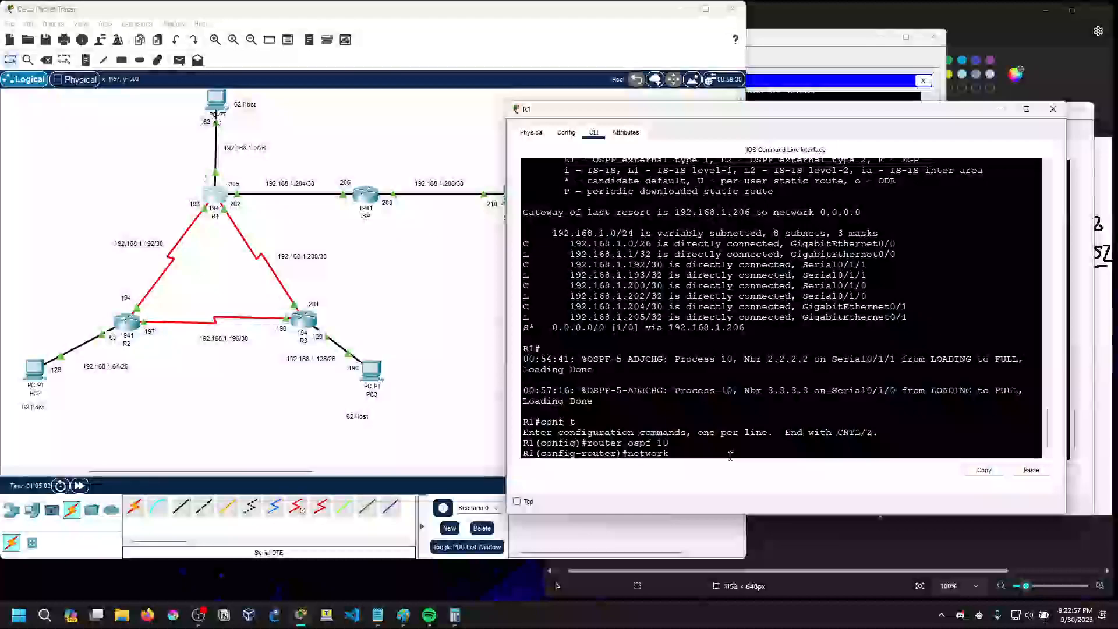
{"action": "type", "text": " 192.168.1.0"}
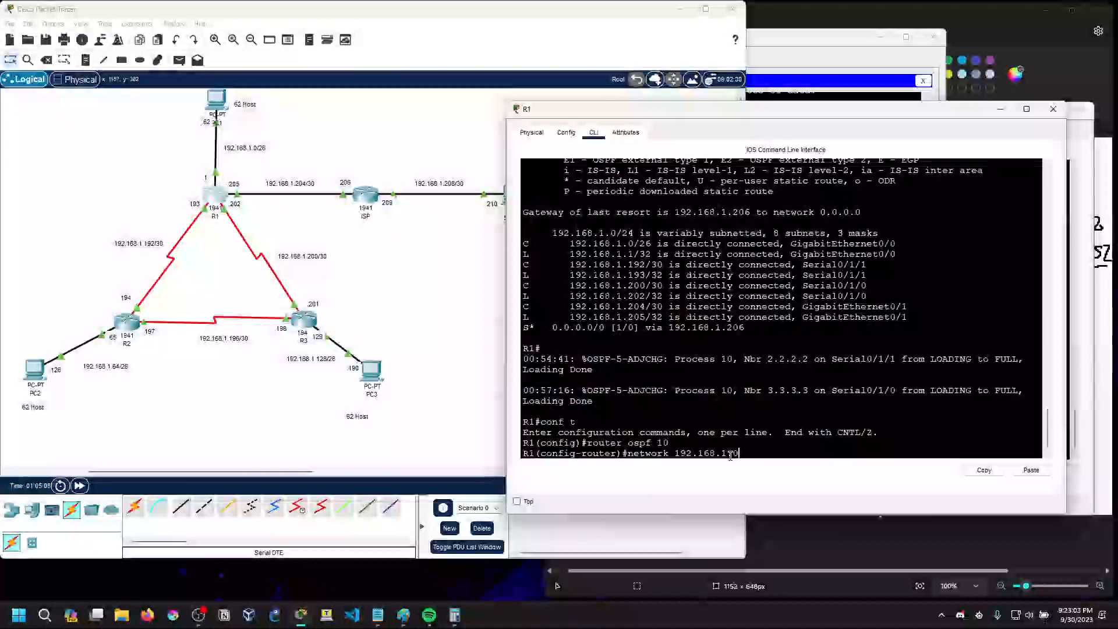
{"action": "type", "text": " 2"}
{"action": "key", "text": "BackSpace"}
{"action": "type", "text": "0.0.0."}
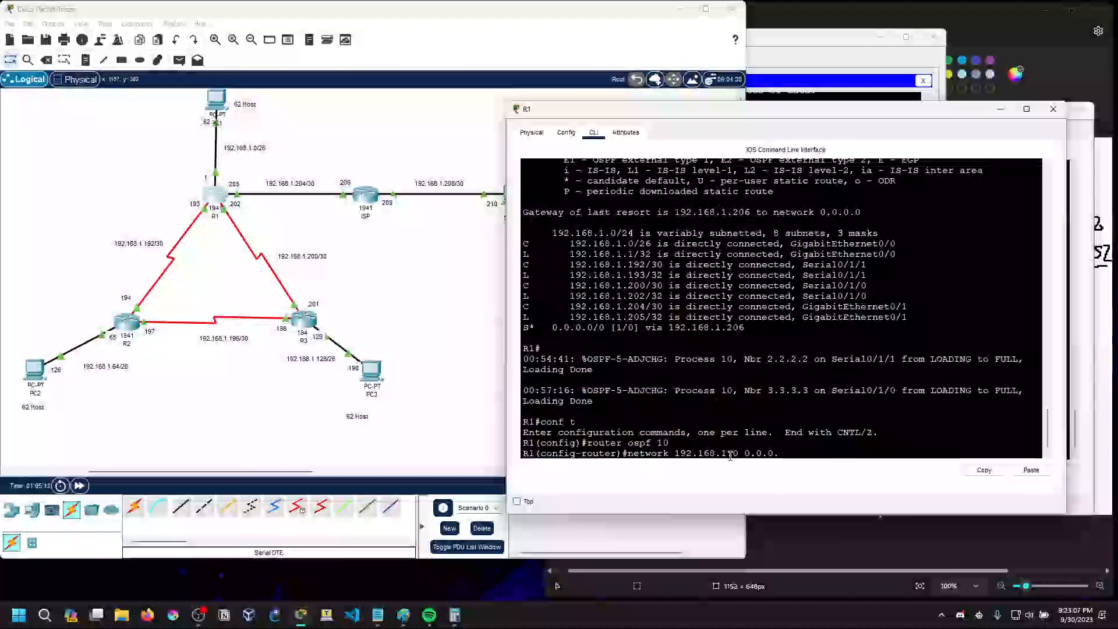
Check the /26 mask in the Paint notes and calculate 255 minus 192 in Calculator for the last wildcard octet
{"action": "left_click", "coordinate": [1103, 315]}
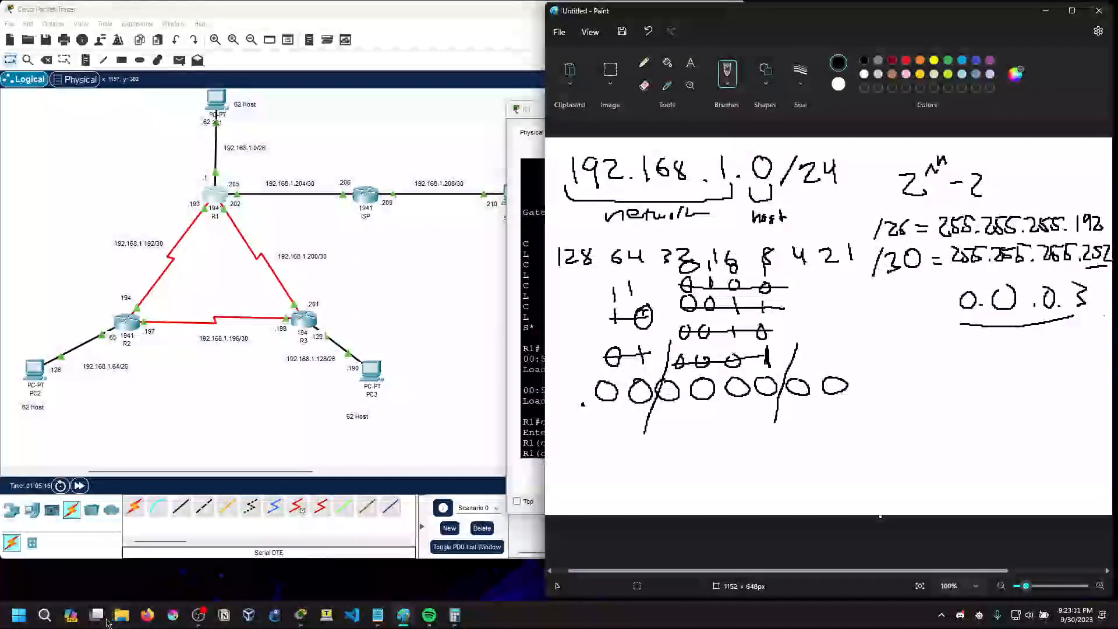
{"action": "left_click", "coordinate": [455, 615]}
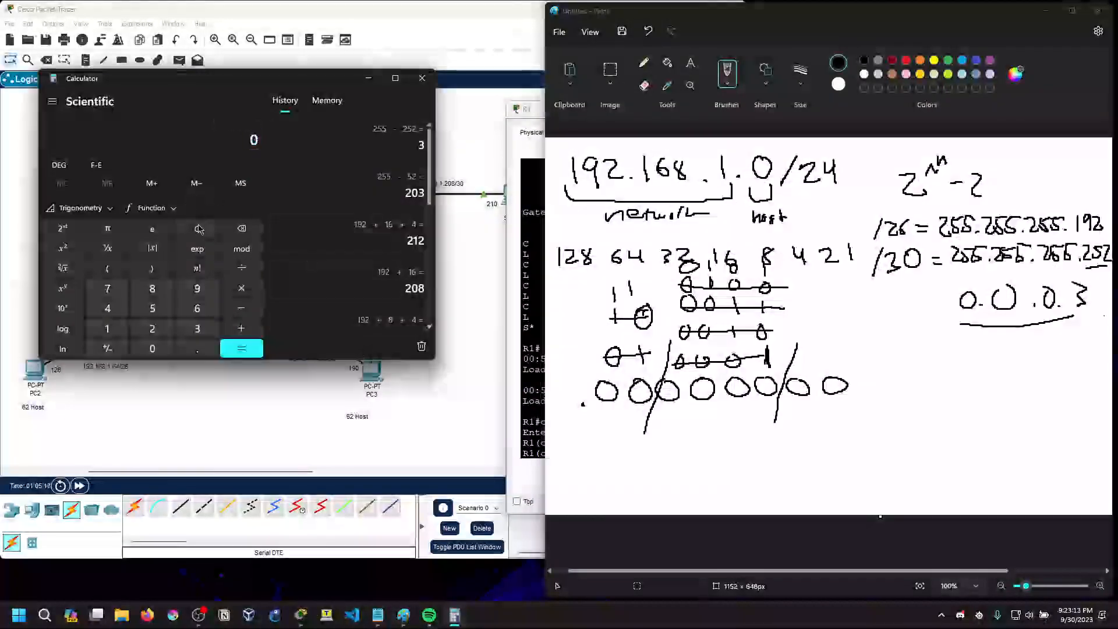
{"action": "left_click", "coordinate": [108, 328]}
{"action": "left_click", "coordinate": [197, 229]}
{"action": "left_click", "coordinate": [152, 329]}
{"action": "left_click", "coordinate": [152, 308]}
{"action": "left_click", "coordinate": [152, 308]}
{"action": "left_click", "coordinate": [241, 309]}
{"action": "left_click", "coordinate": [108, 328]}
{"action": "left_click", "coordinate": [197, 289]}
{"action": "left_click", "coordinate": [152, 328]}
{"action": "left_click", "coordinate": [241, 349]}
{"action": "key", "text": "ctrl+c"}
{"action": "left_click", "coordinate": [368, 78]}
Return to R1's command line and complete the 192.168.1.0 network statement with wildcard 0.0.0.63 in area 0
{"action": "left_click", "coordinate": [529, 257]}
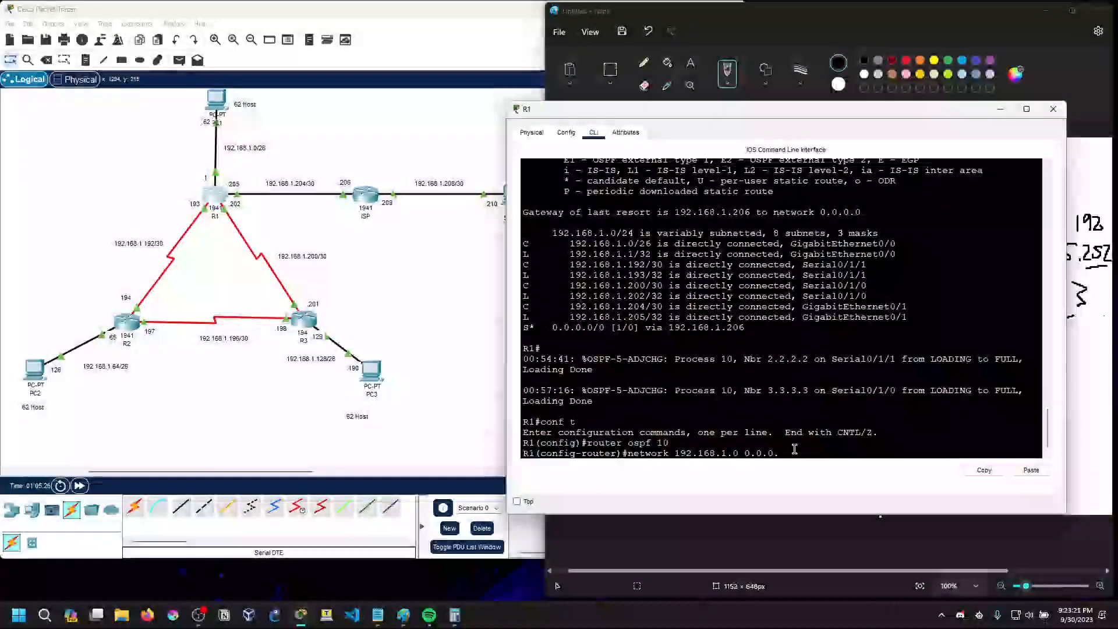
{"action": "type", "text": "6"}
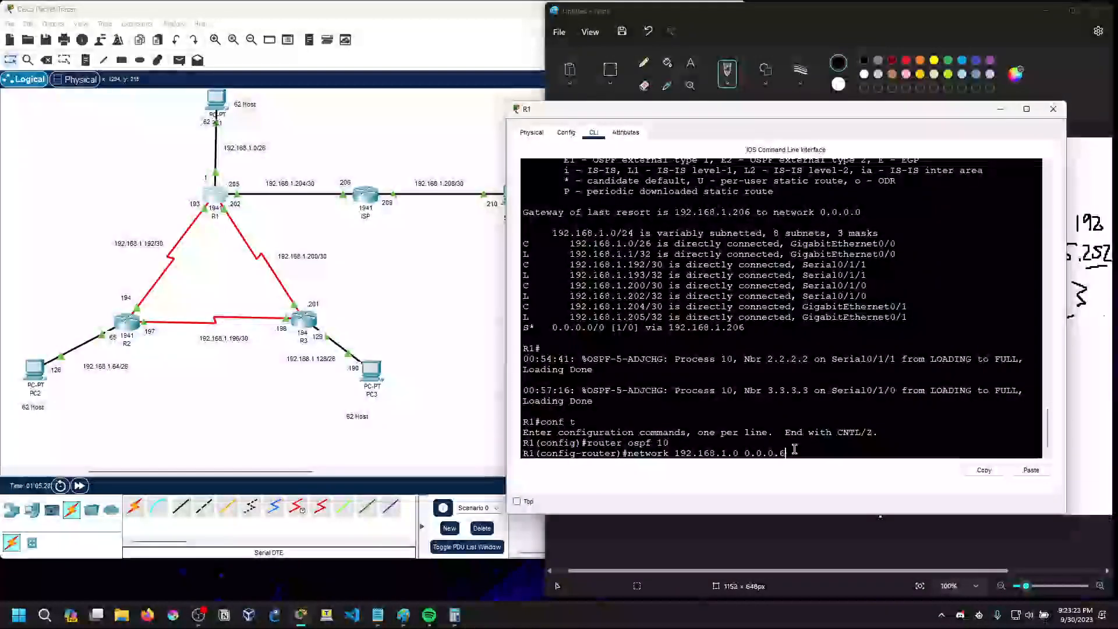
{"action": "type", "text": "3 area 0"}
{"action": "key", "text": "Return"}
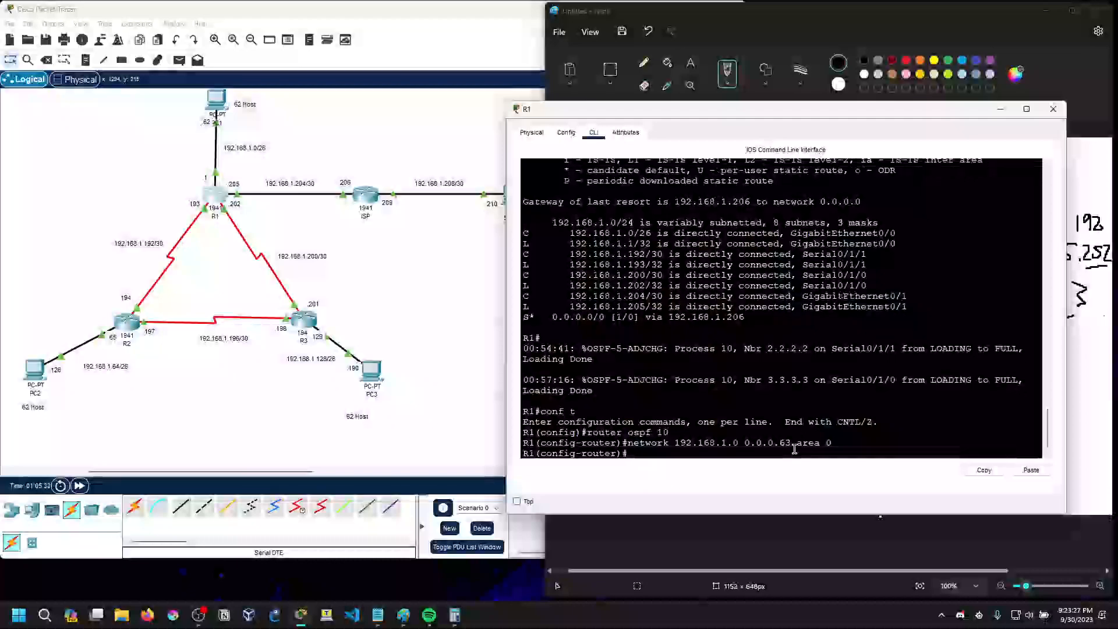
Open R2's command line, exit router configuration mode and re-enter OSPF process 10
{"action": "left_click", "coordinate": [34, 370]}
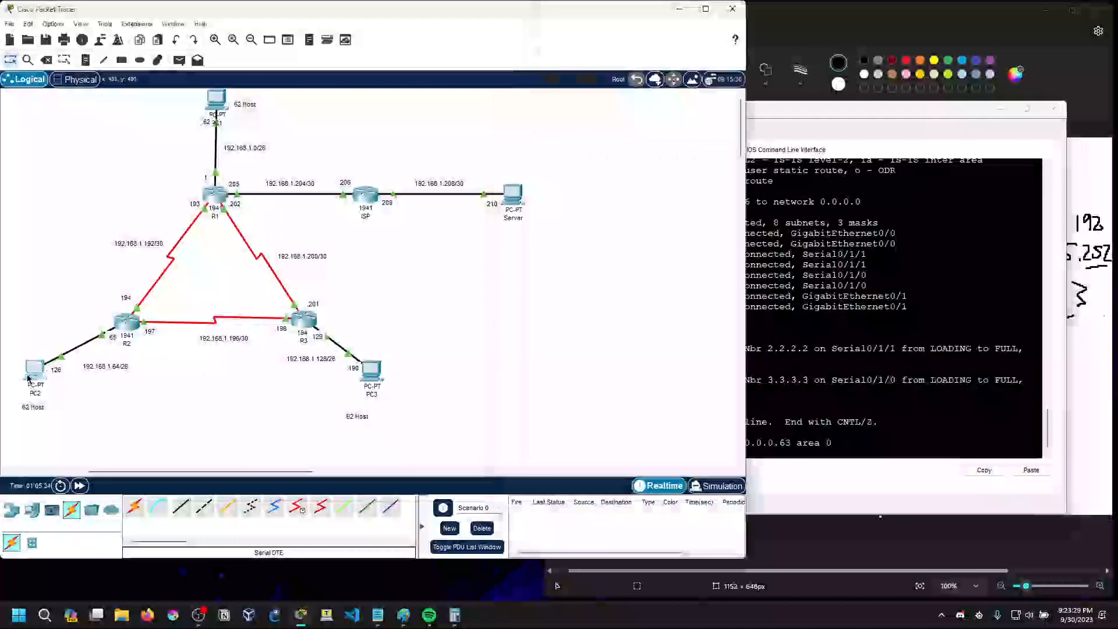
{"action": "left_click", "coordinate": [126, 321]}
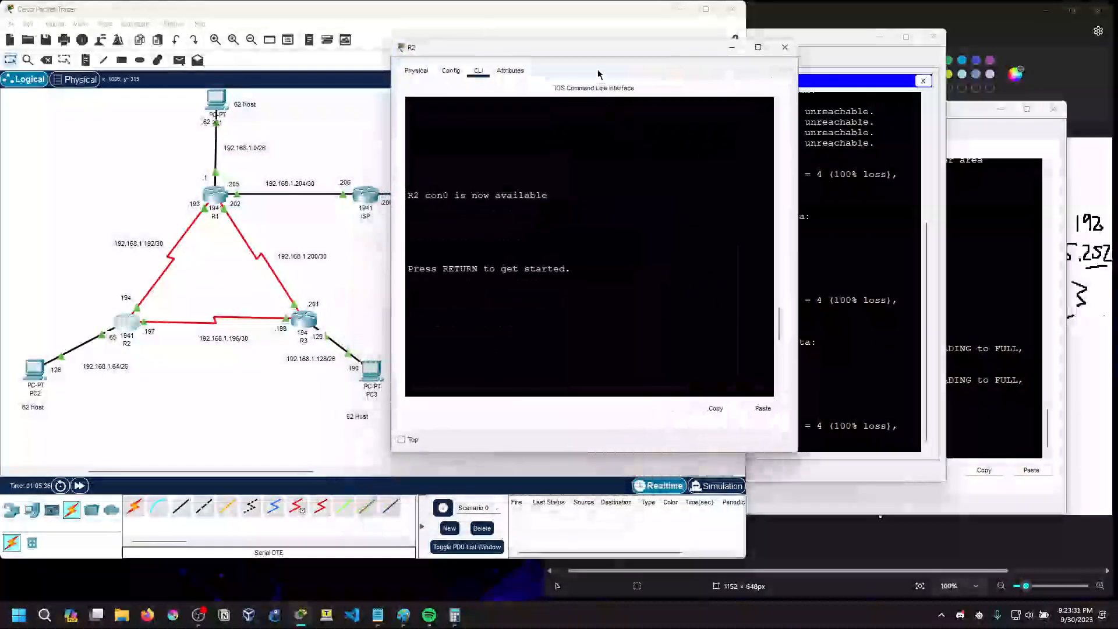
{"action": "key", "text": "Return"}
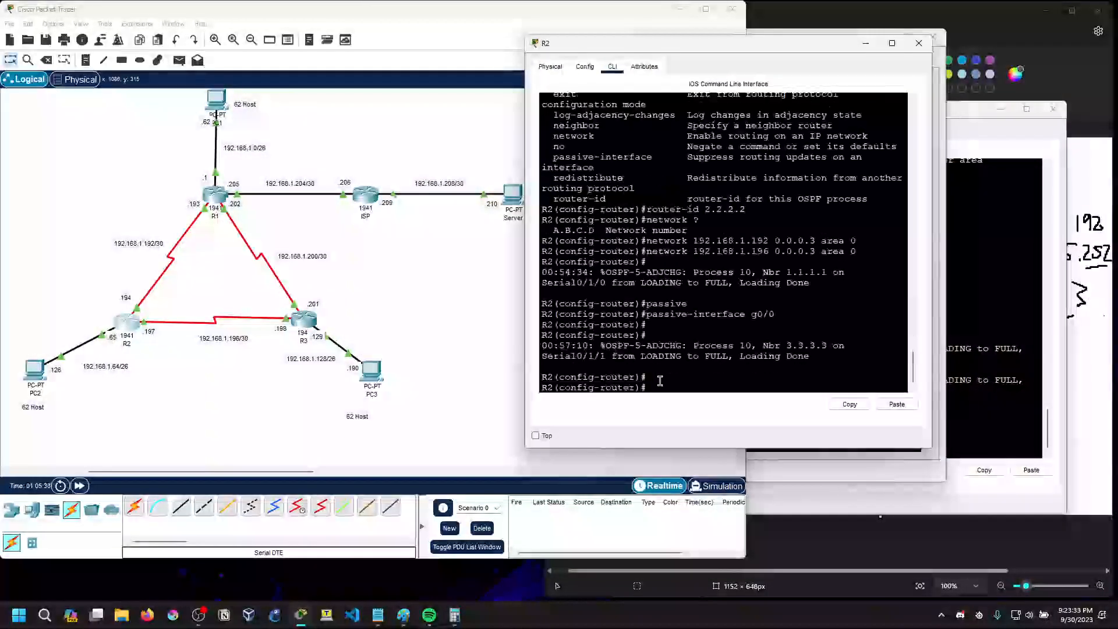
{"action": "type", "text": "exit"}
{"action": "key", "text": "Return"}
{"action": "type", "text": "router ospf 10"}
{"action": "key", "text": "Return"}
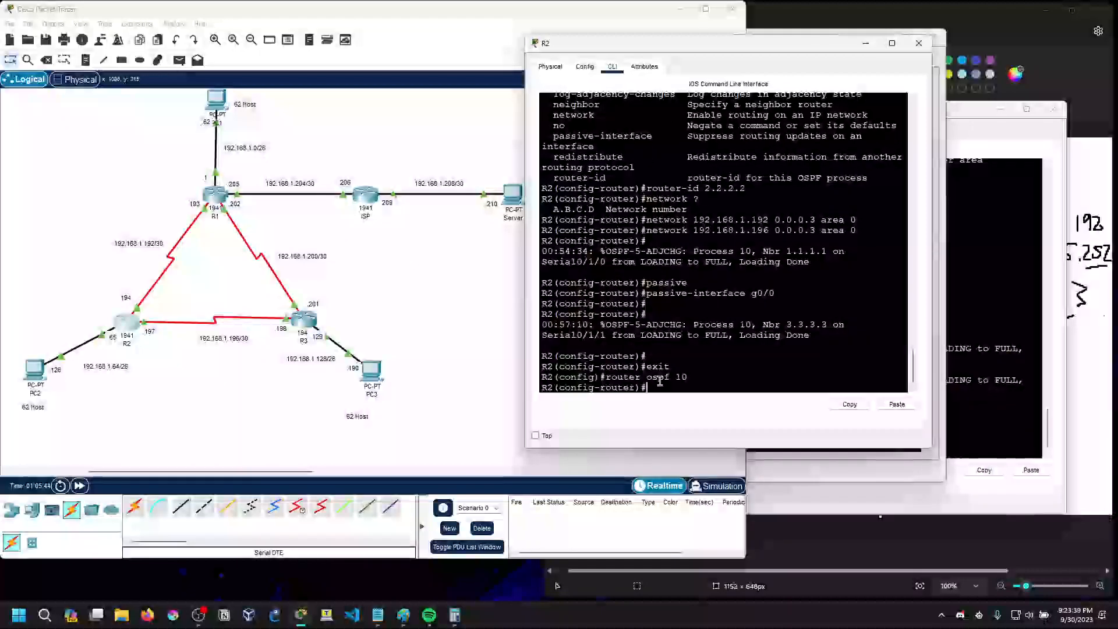
Advertise 192.168.1.64 with wildcard 0.0.0.63 in area 0 on R2
{"action": "type", "text": "netwo"}
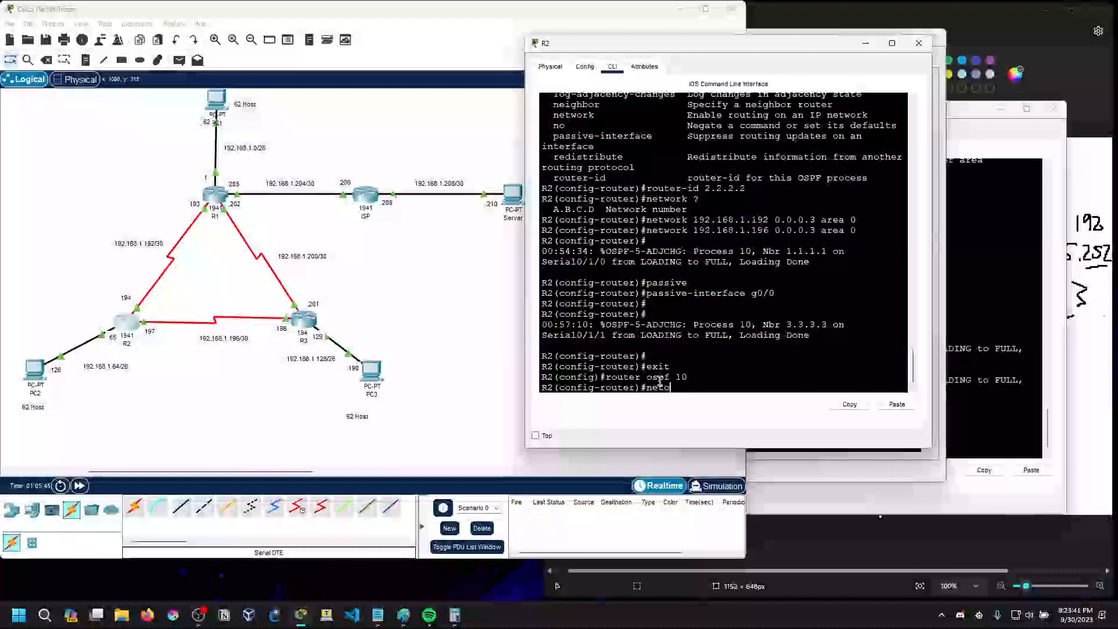
{"action": "type", "text": "rk 192.168.1.64 0.0.0"}
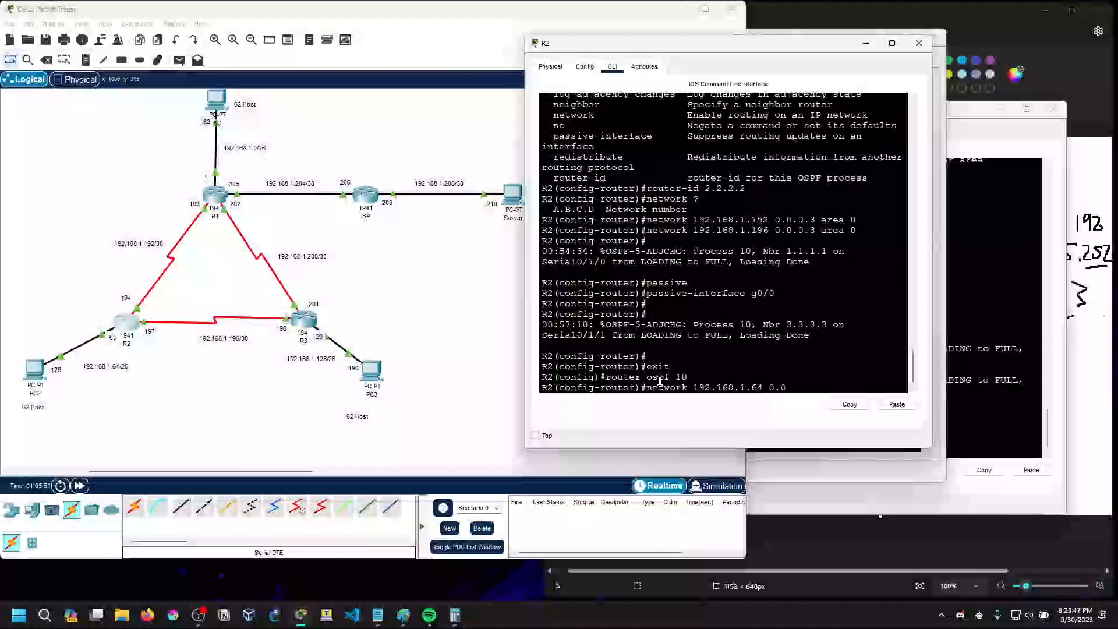
{"action": "type", "text": ".63 area 0"}
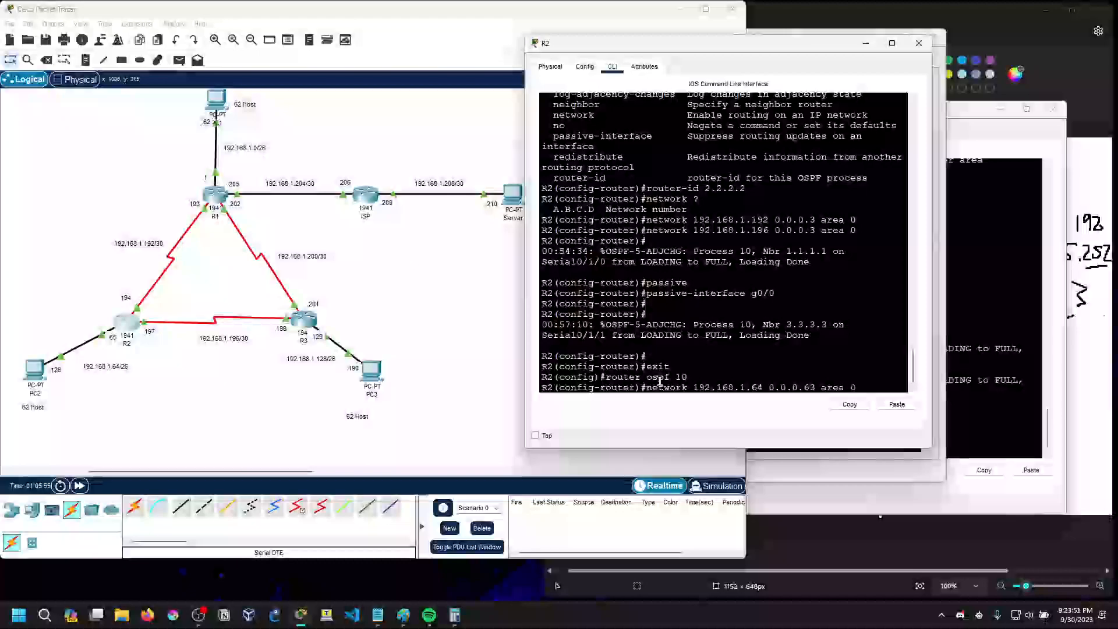
{"action": "key", "text": "Return"}
Open R3's command line and re-enter OSPF process 10 in configuration mode
{"action": "left_click", "coordinate": [309, 323]}
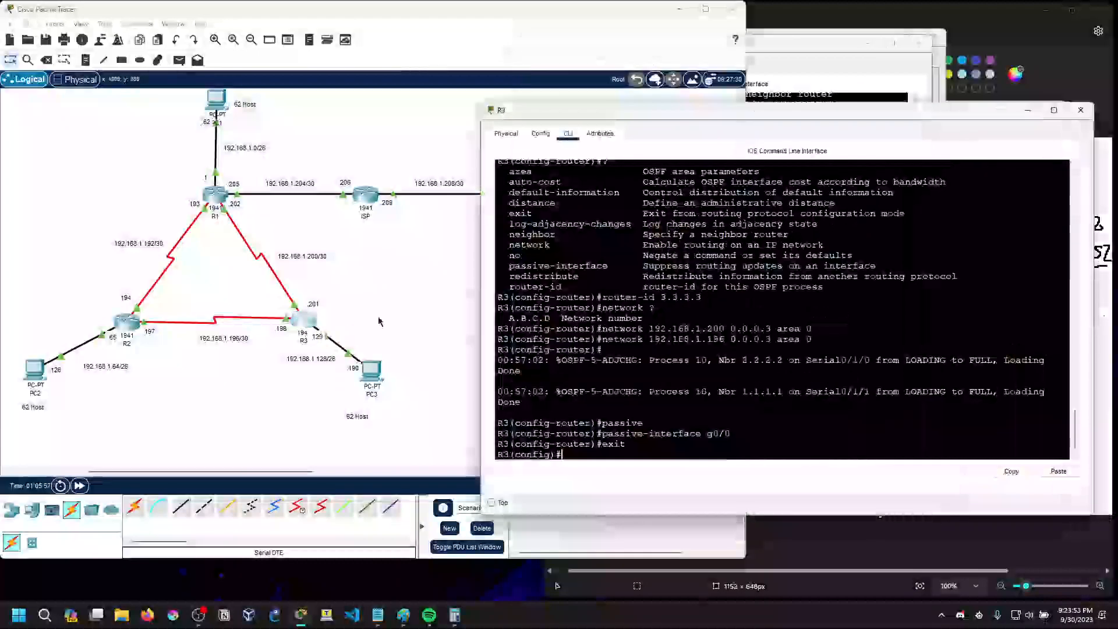
{"action": "left_click", "coordinate": [652, 447]}
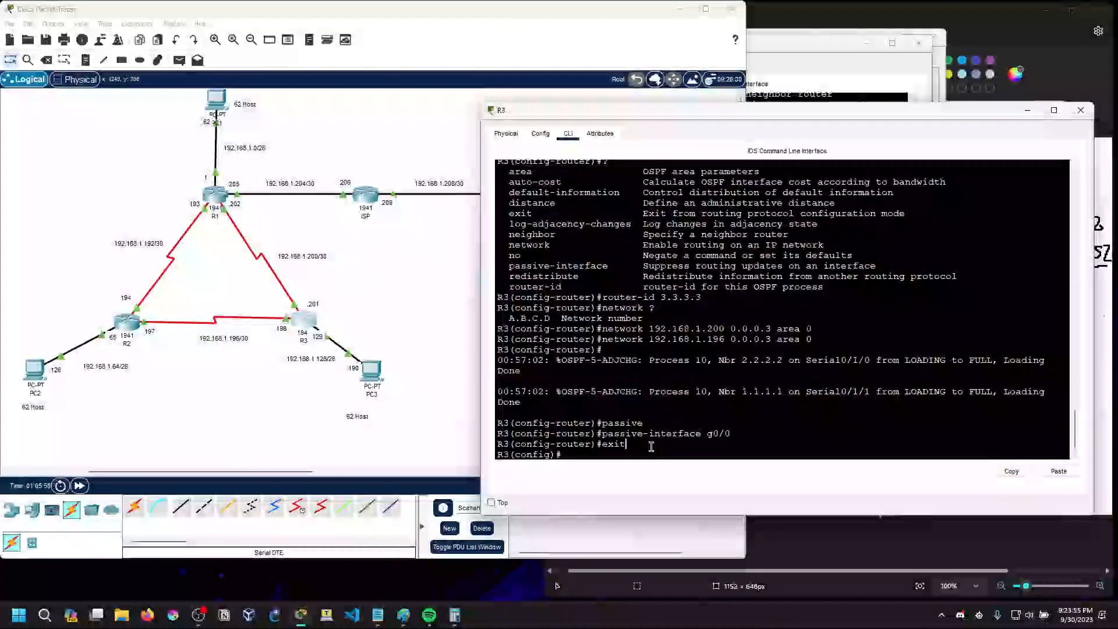
{"action": "key", "text": "Up"}
{"action": "key", "text": "Up"}
{"action": "key", "text": "Up"}
{"action": "key", "text": "Up"}
Advertise 192.168.1.128 with wildcard 0.0.0.63 in area 0 on R3
{"action": "key", "text": "Up"}
{"action": "key", "text": "Up"}
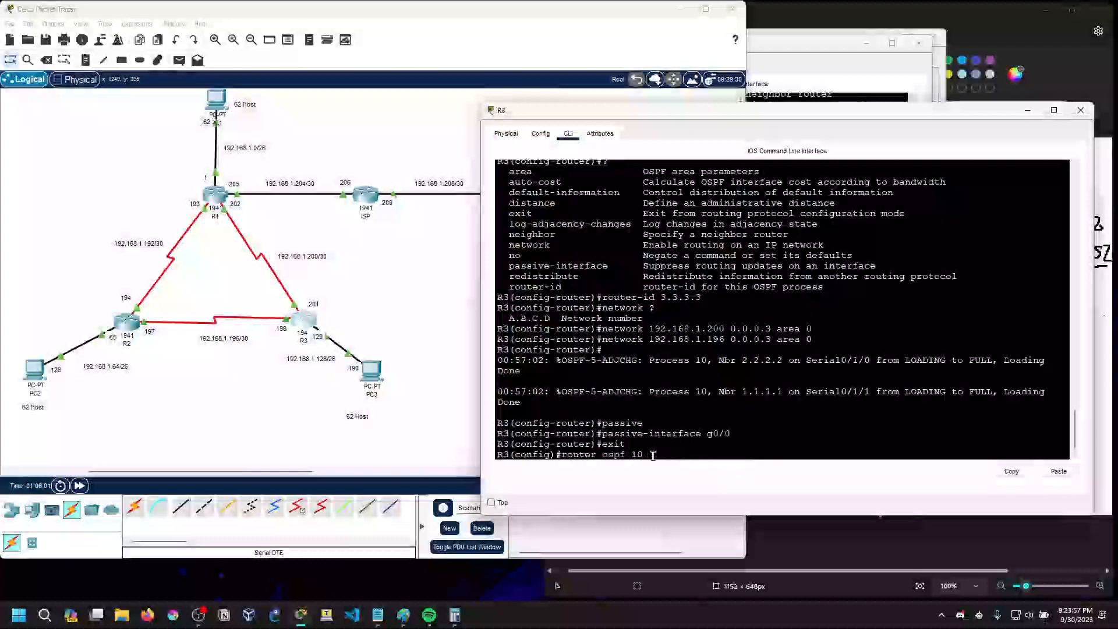
{"action": "key", "text": "Return"}
{"action": "type", "text": "exit"}
{"action": "key", "text": "Up"}
{"action": "key", "text": "Up"}
{"action": "key", "text": "Up"}
{"action": "key", "text": "Up"}
{"action": "key", "text": "Up"}
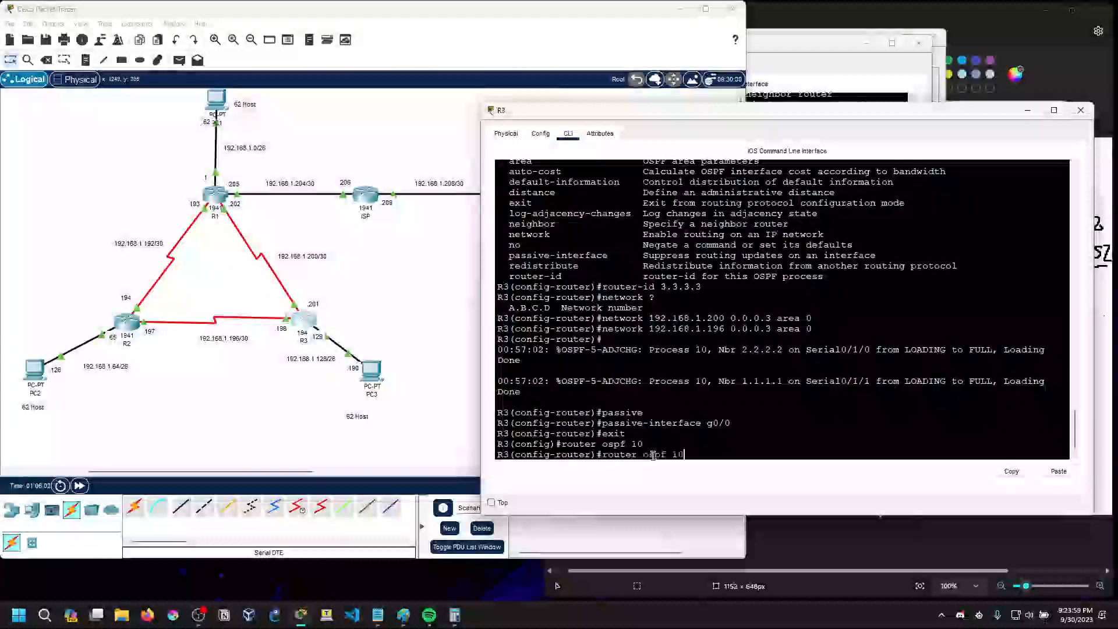
{"action": "key", "text": "Left"}
{"action": "key", "text": "Left"}
{"action": "key", "text": "Left"}
{"action": "key", "text": "Left"}
{"action": "key", "text": "Left"}
{"action": "key", "text": "Left"}
{"action": "key", "text": "Left"}
{"action": "key", "text": "Left"}
{"action": "key", "text": "Left"}
{"action": "key", "text": "Left"}
{"action": "key", "text": "Left"}
{"action": "key", "text": "Left"}
{"action": "key", "text": "Left"}
{"action": "key", "text": "Left"}
{"action": "key", "text": "Left"}
{"action": "key", "text": "BackSpace"}
{"action": "key", "text": "BackSpace"}
{"action": "type", "text": "28"}
{"action": "key", "text": "Right"}
{"action": "key", "text": "Right"}
{"action": "key", "text": "Right"}
{"action": "key", "text": "Right"}
{"action": "key", "text": "Right"}
{"action": "key", "text": "Right"}
{"action": "key", "text": "Right"}
{"action": "key", "text": "BackSpace"}
{"action": "type", "text": "63"}
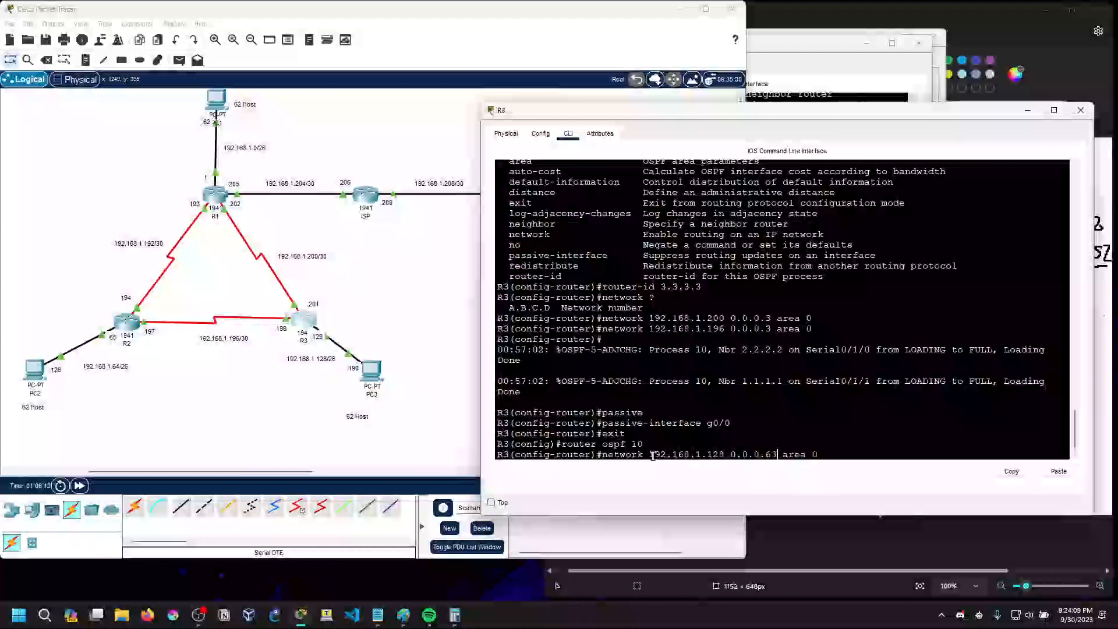
{"action": "key", "text": "Return"}
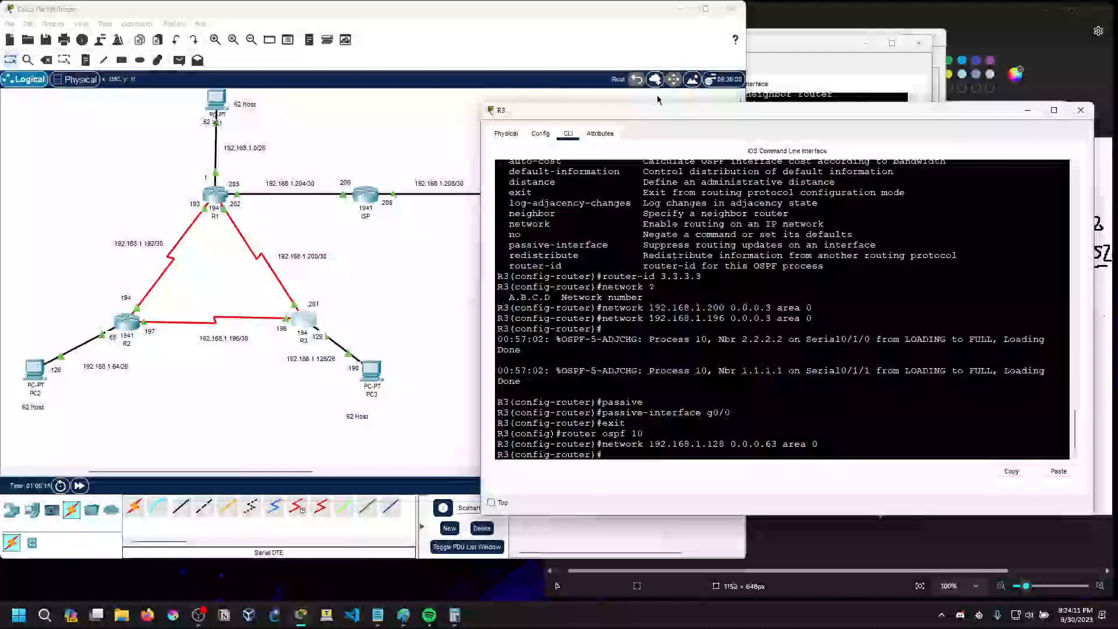
Close R3's window and ping 192.168.1.62 and 192.168.1.190 from PC2's command prompt
{"action": "left_click", "coordinate": [1081, 111]}
{"action": "left_click", "coordinate": [831, 54]}
{"action": "left_click_drag", "start_coordinate": [843, 45], "coordinate": [809, 102]}
{"action": "key", "text": "Up"}
{"action": "key", "text": "Up"}
{"action": "key", "text": "Return"}
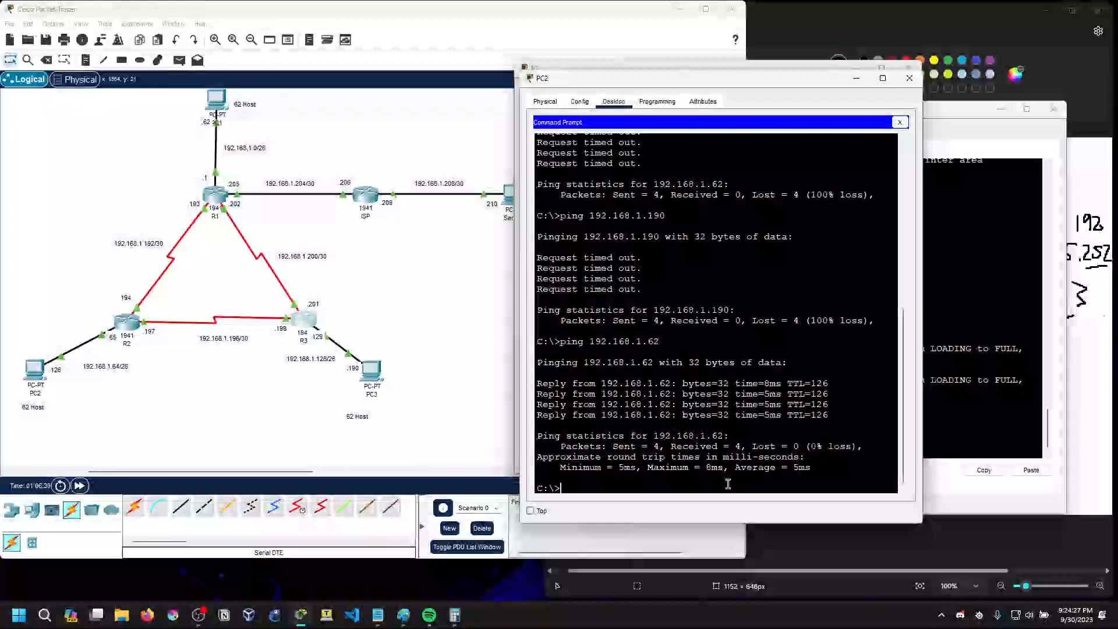
{"action": "key", "text": "Up"}
{"action": "key", "text": "Up"}
{"action": "key", "text": "Return"}
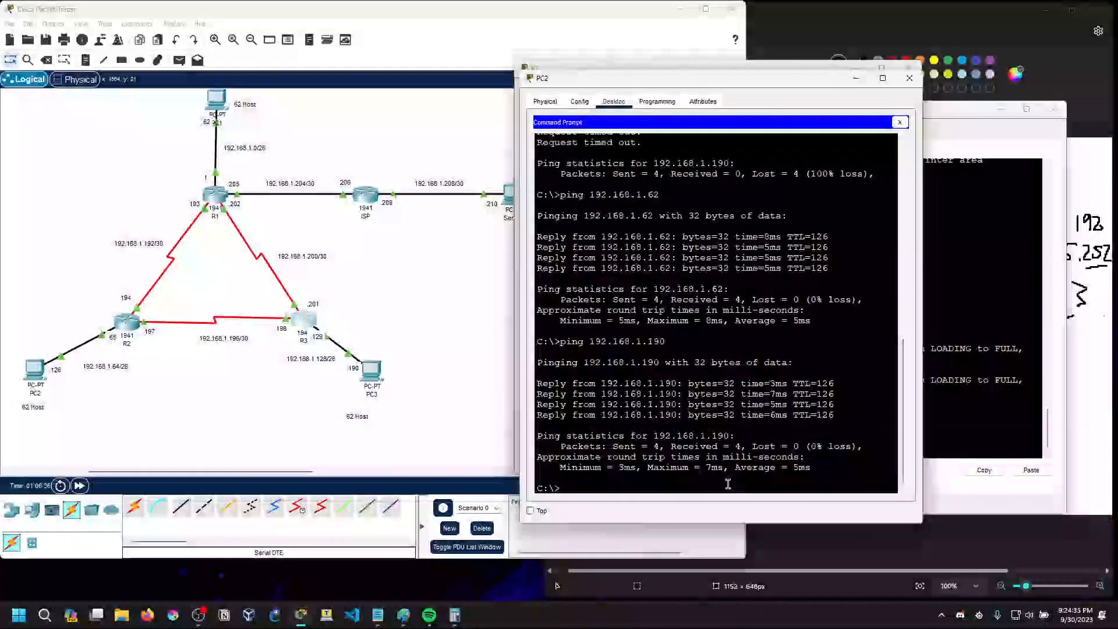
Ping the ISP router's address 192.168.1.206 from PC2 and move its window clear of the topology
{"action": "key", "text": "Up"}
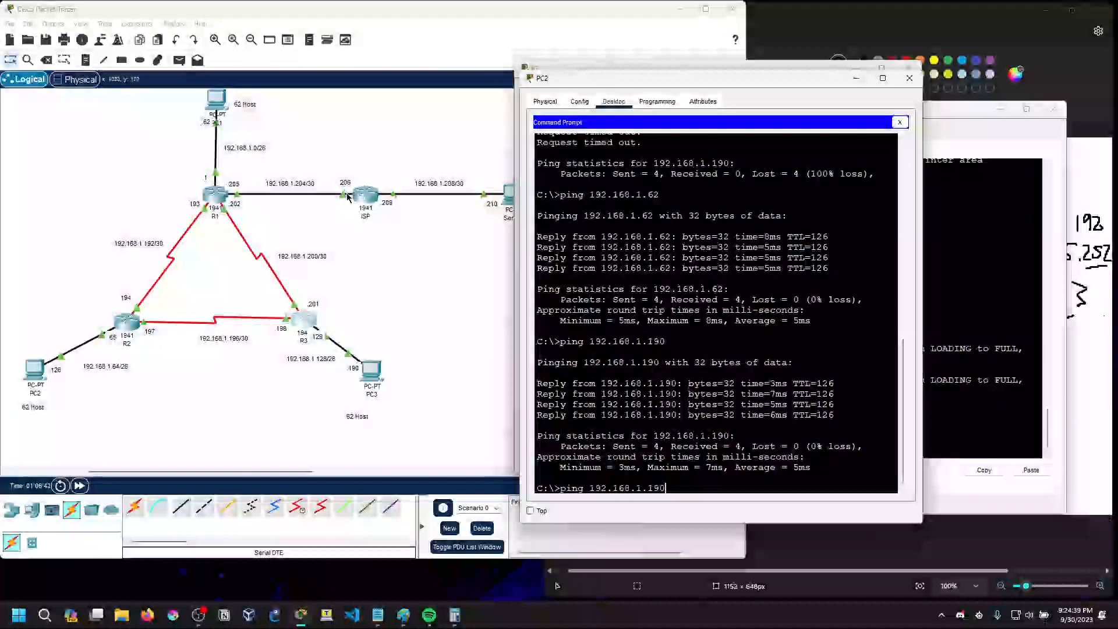
{"action": "key", "text": "BackSpace"}
{"action": "key", "text": "BackSpace"}
{"action": "type", "text": "206"}
{"action": "key", "text": "BackSpace"}
{"action": "key", "text": "BackSpace"}
{"action": "key", "text": "BackSpace"}
{"action": "key", "text": "BackSpace"}
{"action": "type", "text": "206"}
{"action": "key", "text": "Return"}
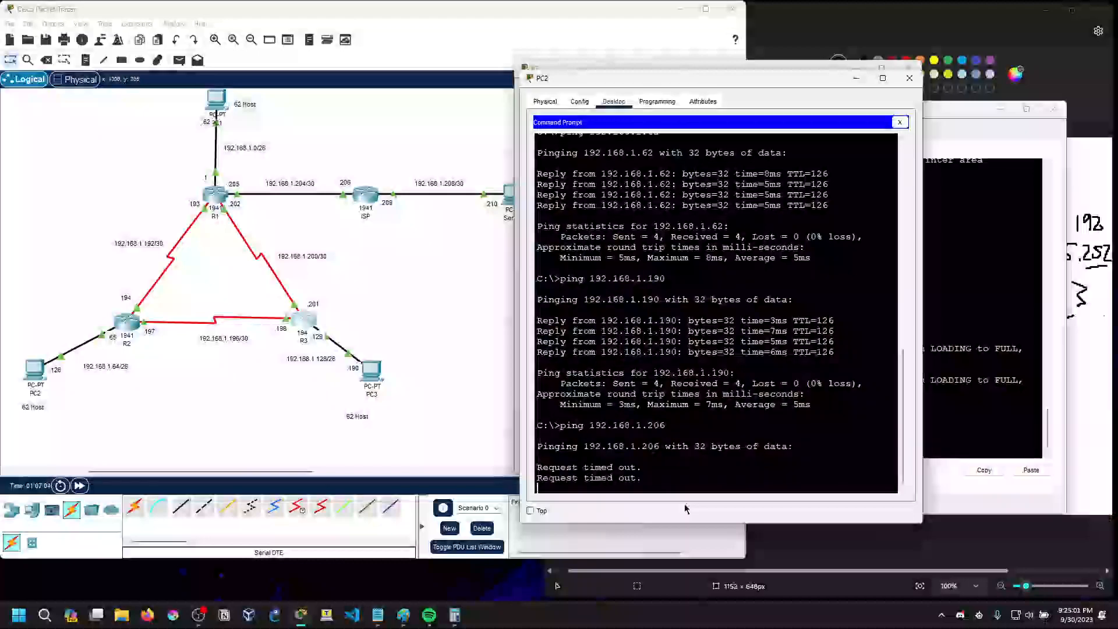
{"action": "left_click_drag", "start_coordinate": [660, 71], "coordinate": [759, 175]}
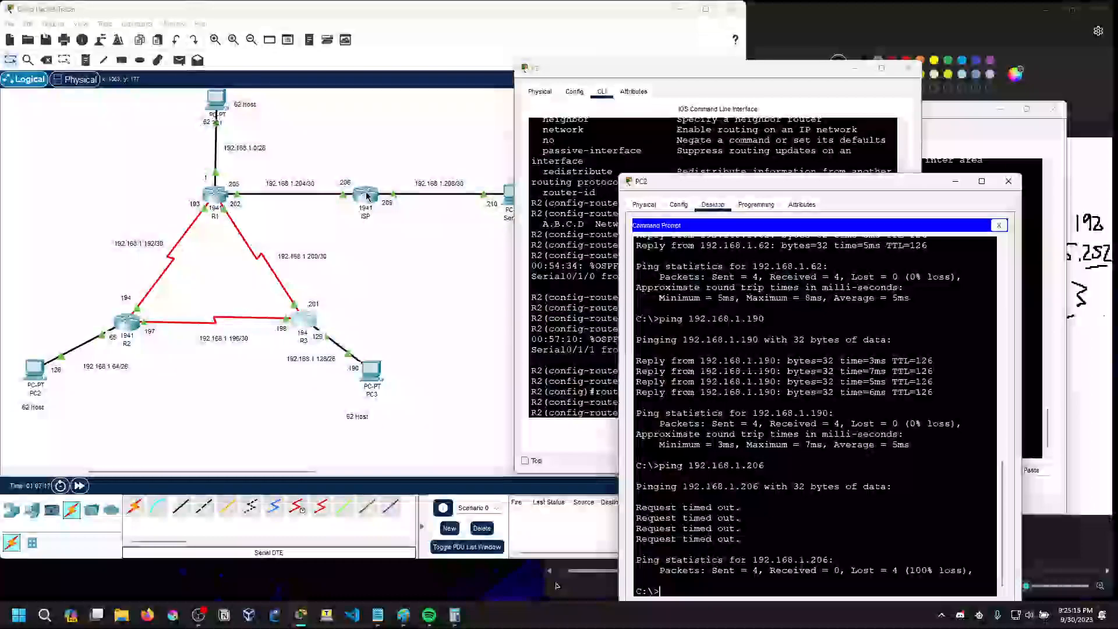
Open the ISP router's command line and enter global configuration mode
{"action": "left_click", "coordinate": [388, 250]}
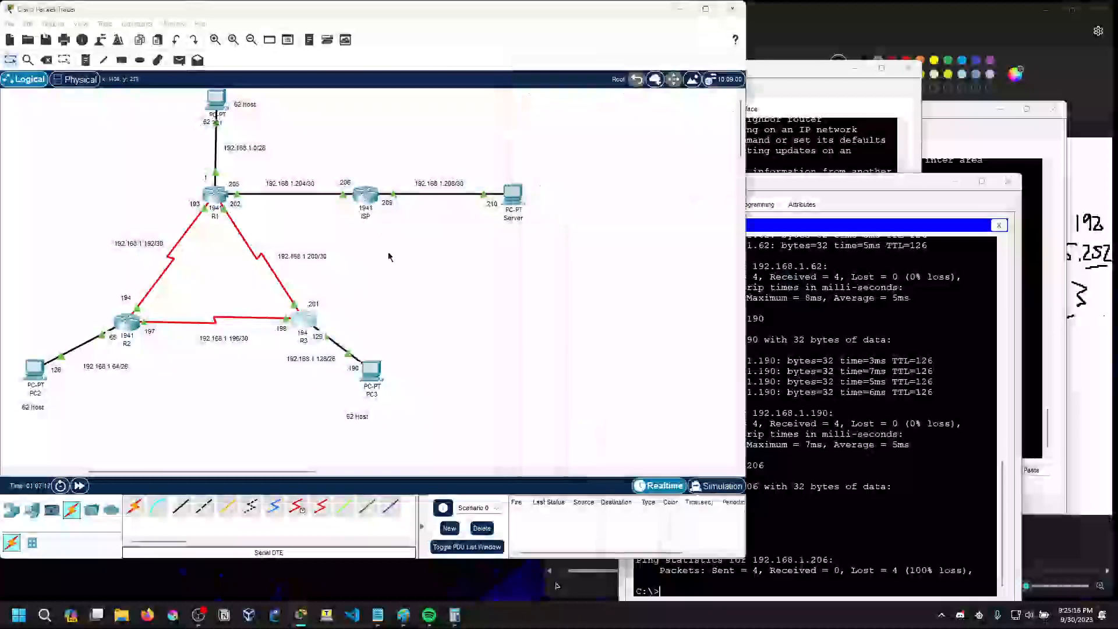
{"action": "left_click", "coordinate": [361, 200]}
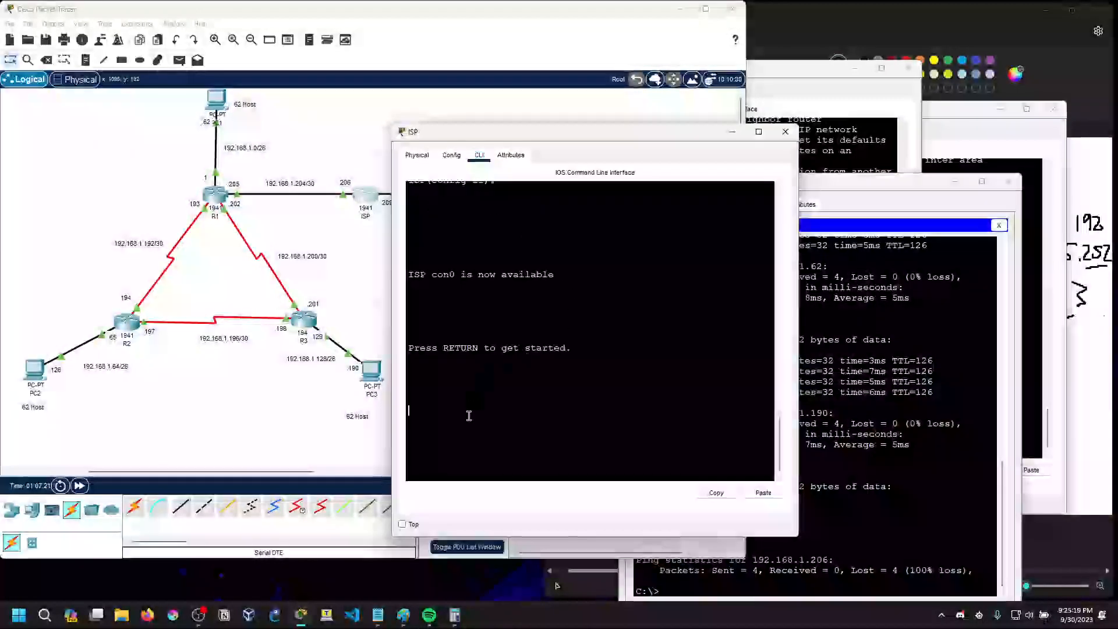
{"action": "key", "text": "Return"}
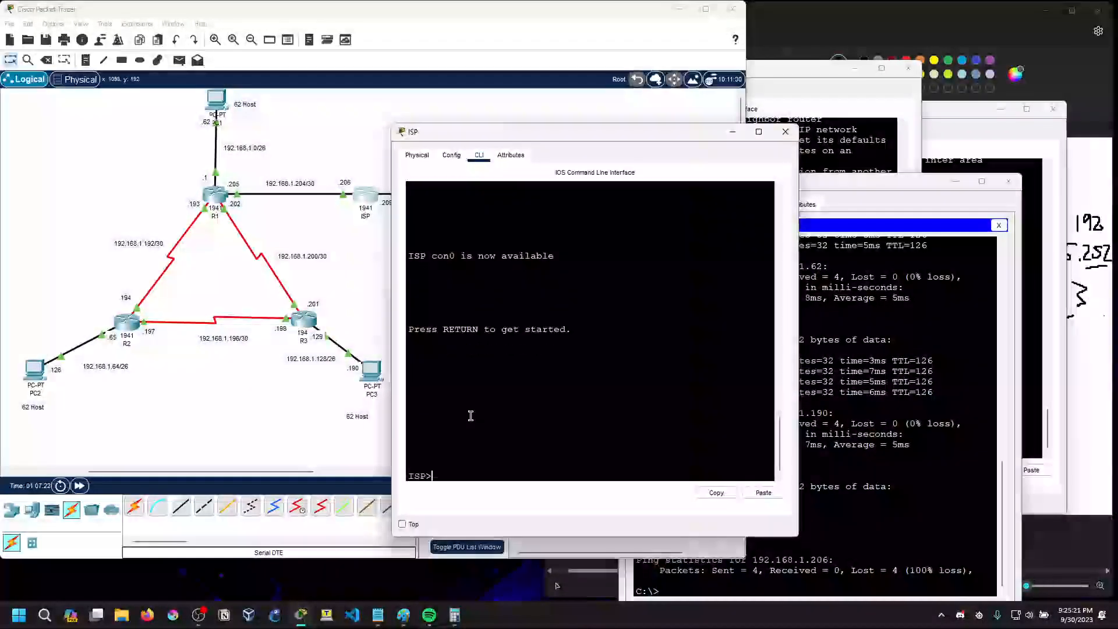
{"action": "type", "text": "en"}
{"action": "key", "text": "Return"}
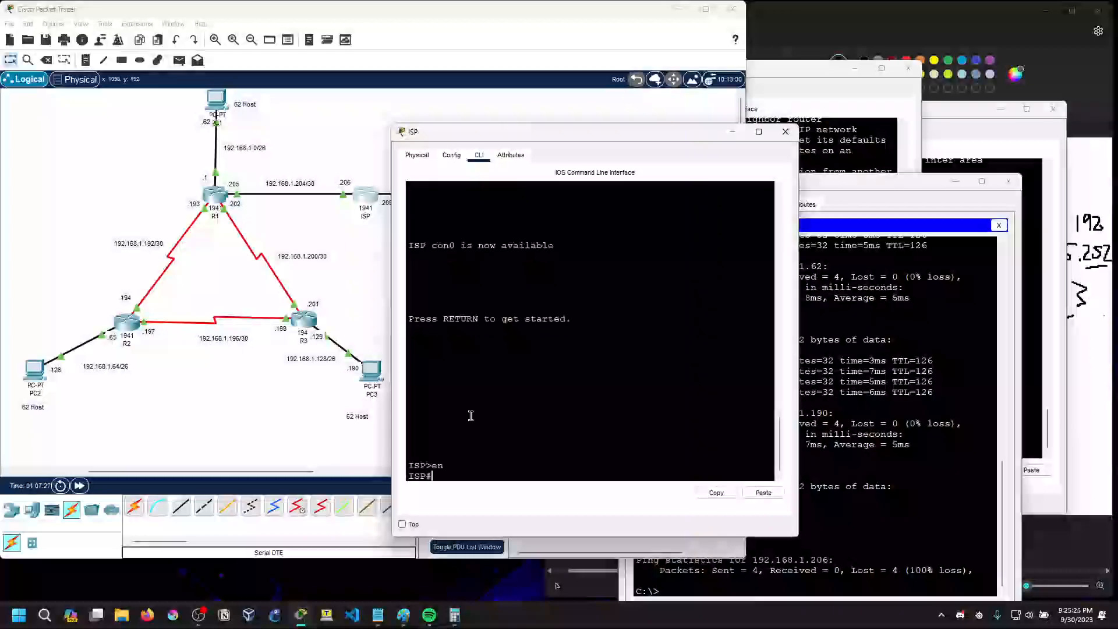
{"action": "type", "text": "conf t"}
{"action": "key", "text": "Return"}
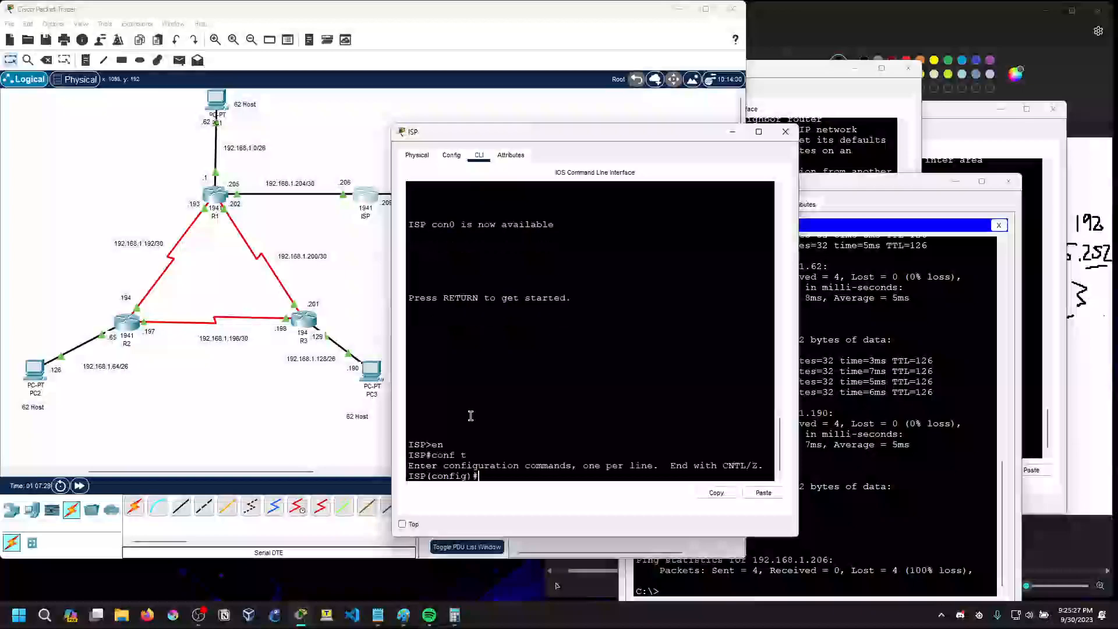
Begin an ip route command on ISP and request help for its first parameter
{"action": "type", "text": "ipr"}
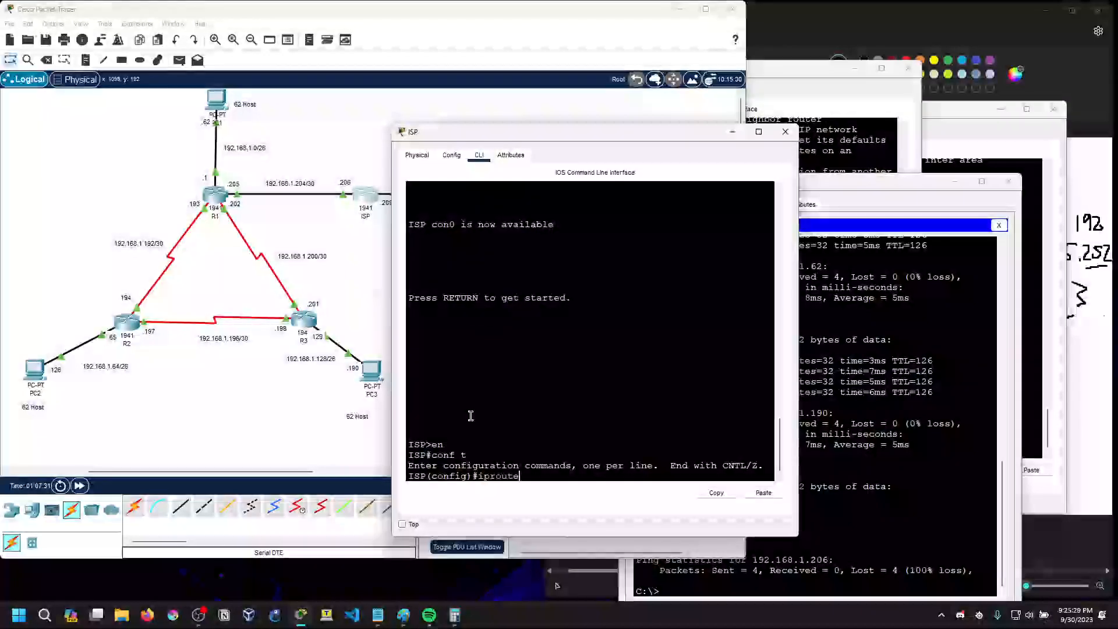
{"action": "key", "text": "BackSpace"}
{"action": "type", "text": "route"}
{"action": "left_click_drag", "start_coordinate": [477, 136], "coordinate": [680, 133]}
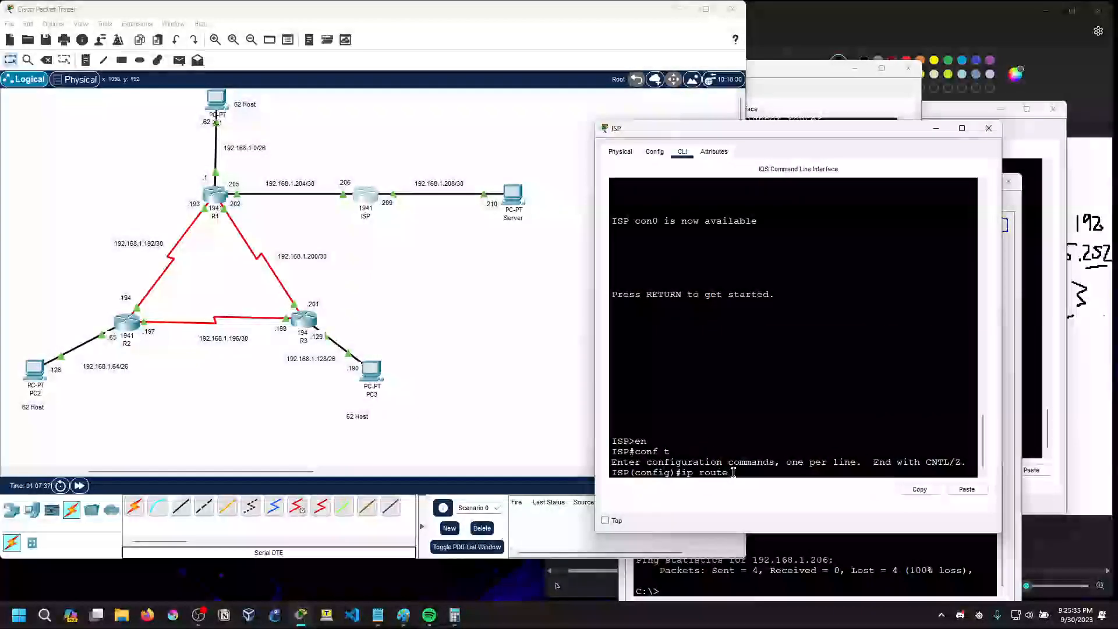
{"action": "type", "text": "?"}
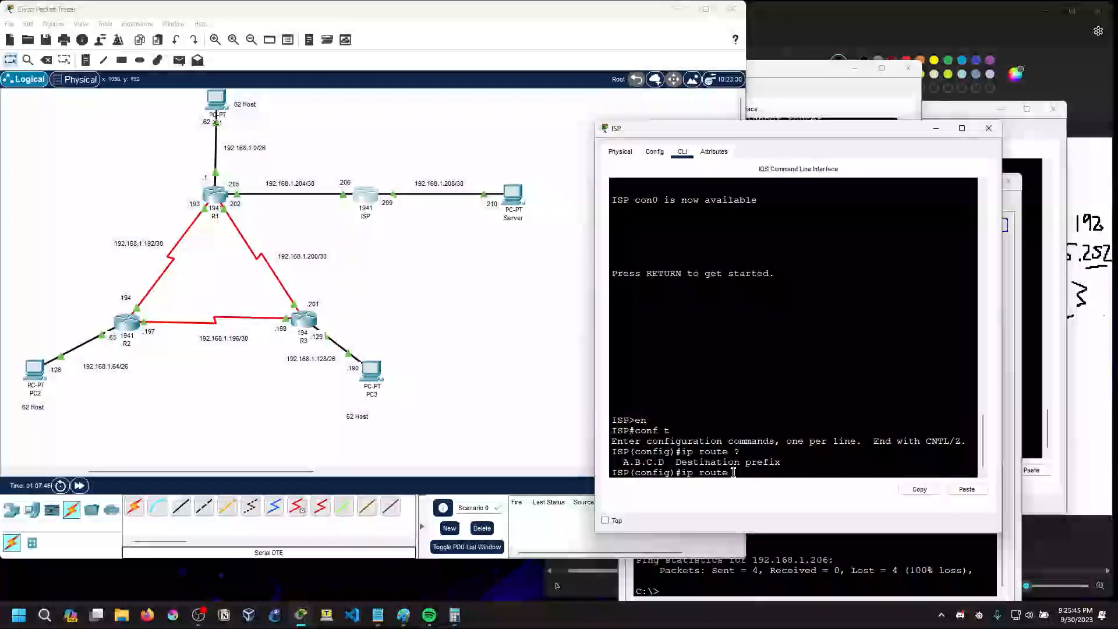
Enter 192.168.1.202 as the static route's destination prefix and request help for the following parameter
{"action": "type", "text": ".168.202 ?"}
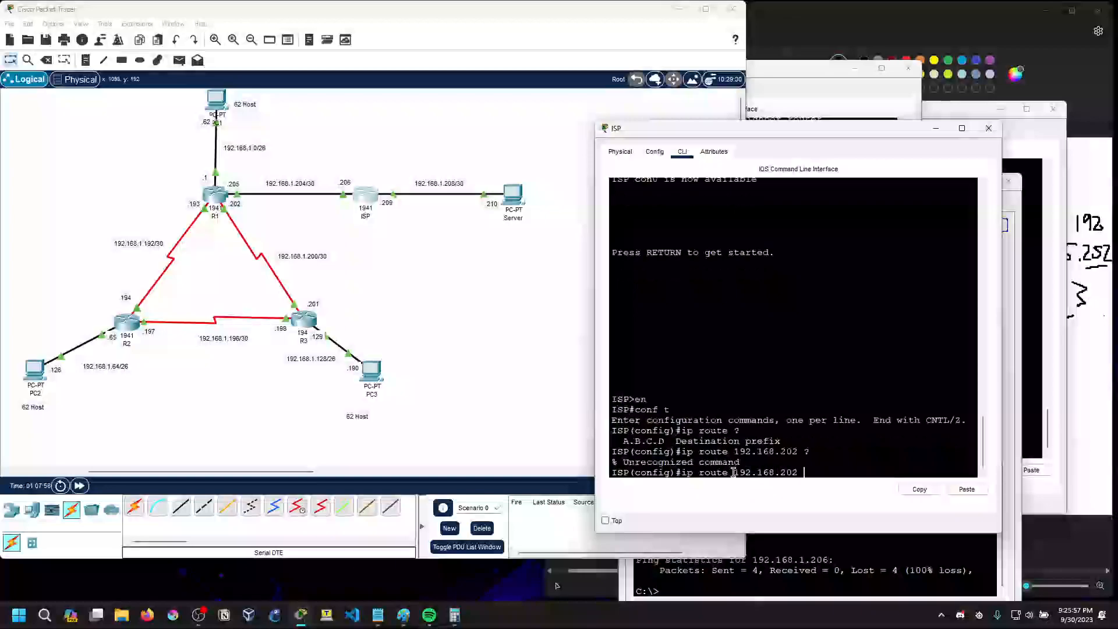
{"action": "key", "text": "BackSpace"}
{"action": "key", "text": "BackSpace"}
{"action": "key", "text": "BackSpace"}
{"action": "key", "text": "BackSpace"}
{"action": "type", "text": "1.202 "}
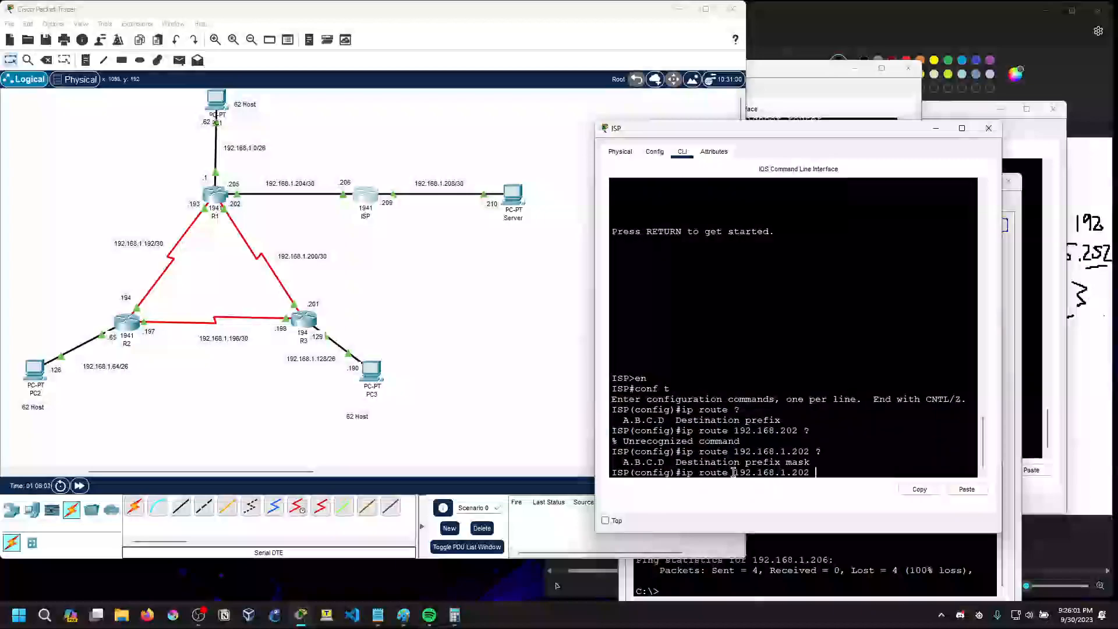
{"action": "type", "text": "?255.255.255.252 ?"}
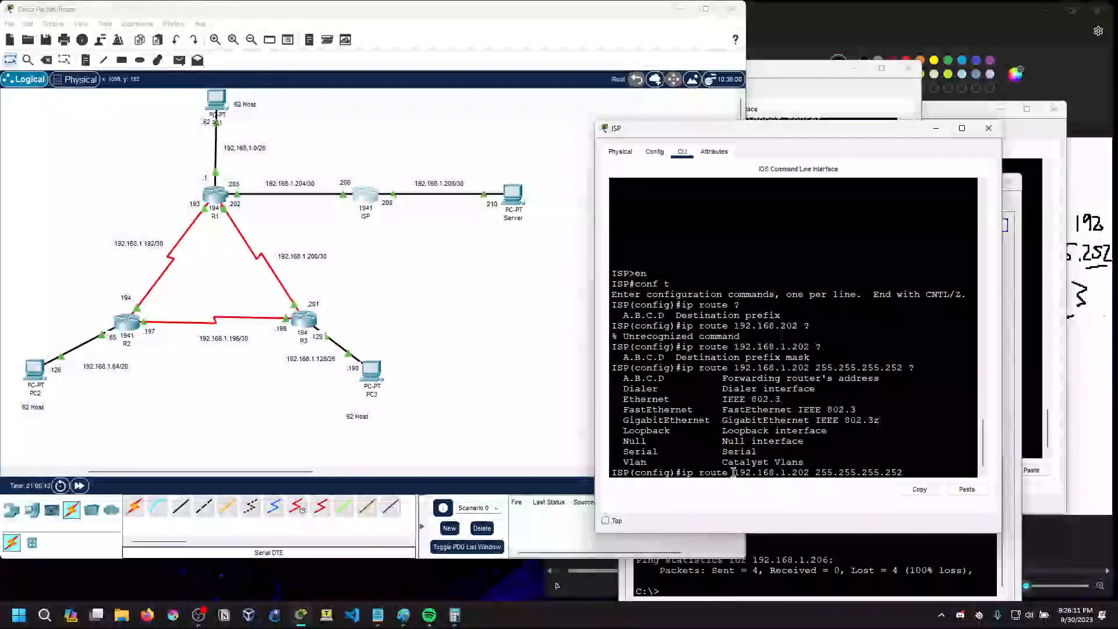
Try to add a static route on ISP to 192.168.1.202 with mask 255.255.255.252 via 192.168.1.206
{"action": "type", "text": "192.168."}
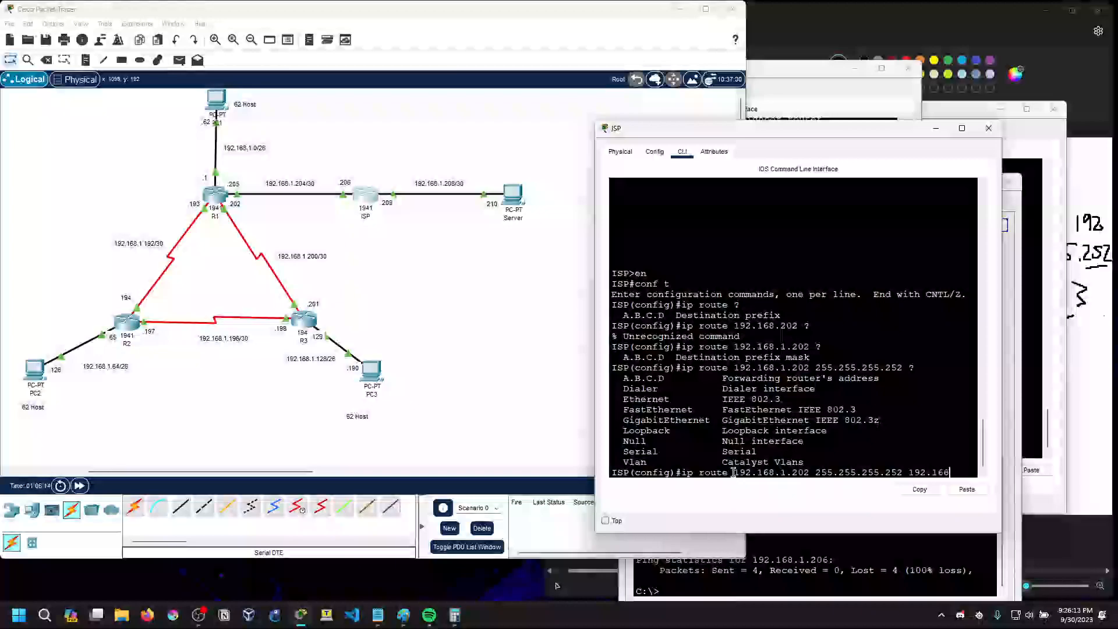
{"action": "type", "text": "20"}
{"action": "key", "text": "BackSpace"}
{"action": "key", "text": "BackSpace"}
{"action": "type", "text": "1.206"}
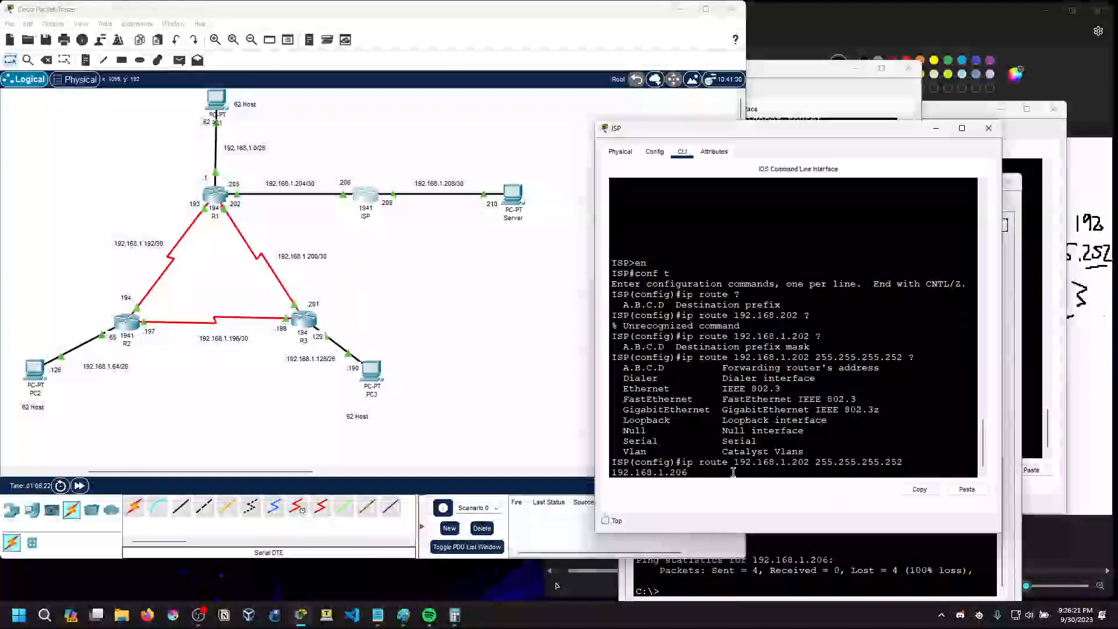
{"action": "key", "text": "Return"}
Try the ISP static route again with destination 192.168.1.205, mask 255.255.255.252 and next hop 192.168.1.206
{"action": "key", "text": "Up"}
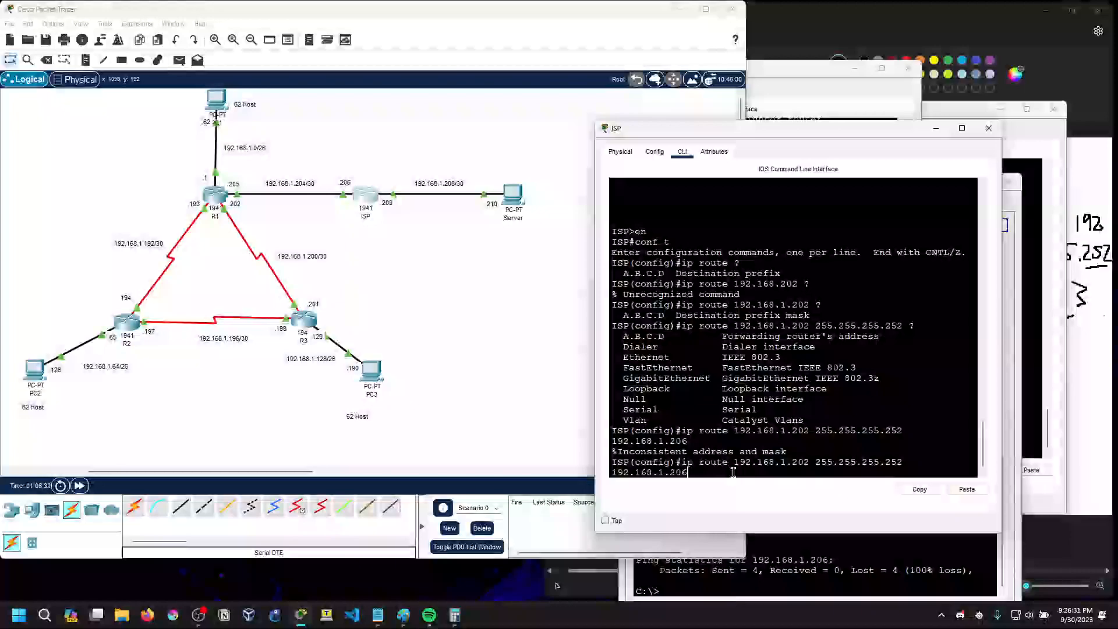
{"action": "key", "text": "Left"}
{"action": "key", "text": "Left"}
{"action": "key", "text": "Left"}
{"action": "key", "text": "Left"}
{"action": "key", "text": "Left"}
{"action": "key", "text": "Left"}
{"action": "key", "text": "Left"}
{"action": "key", "text": "Left"}
{"action": "key", "text": "Left"}
{"action": "key", "text": "Left"}
{"action": "key", "text": "Left"}
{"action": "key", "text": "Left"}
{"action": "key", "text": "Left"}
{"action": "key", "text": "Left"}
{"action": "key", "text": "Left"}
{"action": "key", "text": "Left"}
{"action": "key", "text": "Left"}
{"action": "key", "text": "Left"}
{"action": "key", "text": "Left"}
{"action": "key", "text": "Left"}
{"action": "key", "text": "Left"}
{"action": "key", "text": "BackSpace"}
{"action": "type", "text": "5"}
{"action": "key", "text": "Return"}
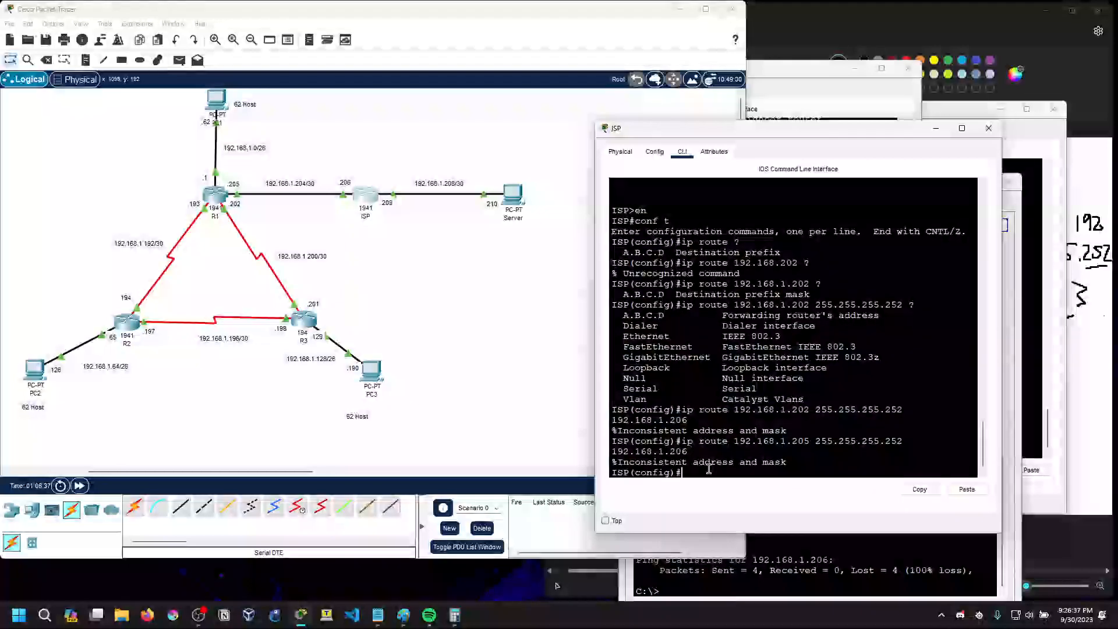
{"action": "key", "text": "Up"}
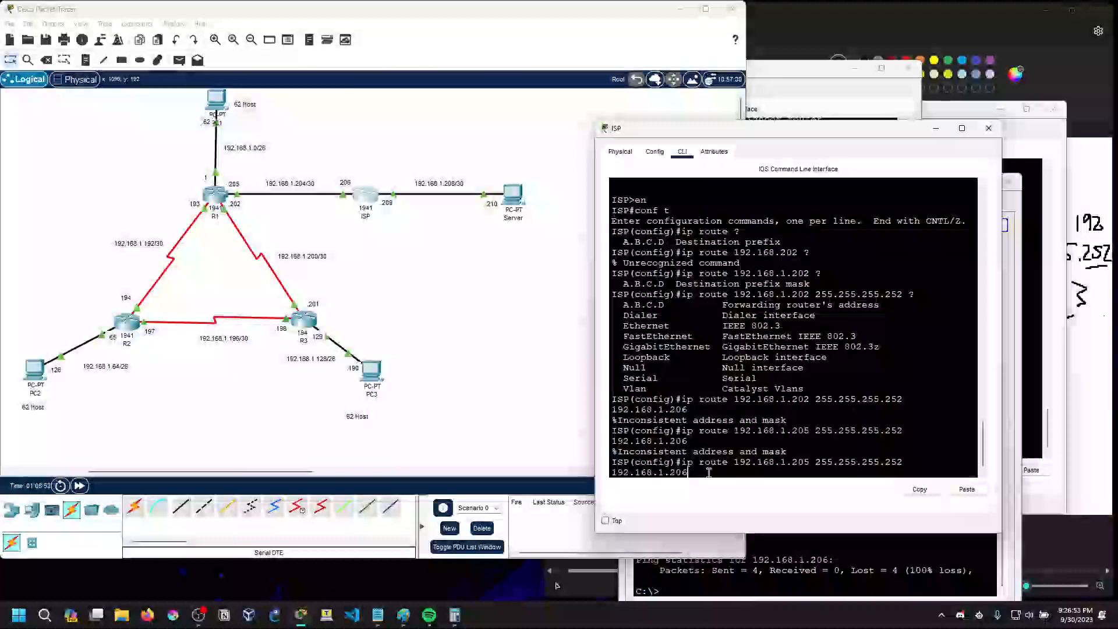
{"action": "key", "text": "BackSpace"}
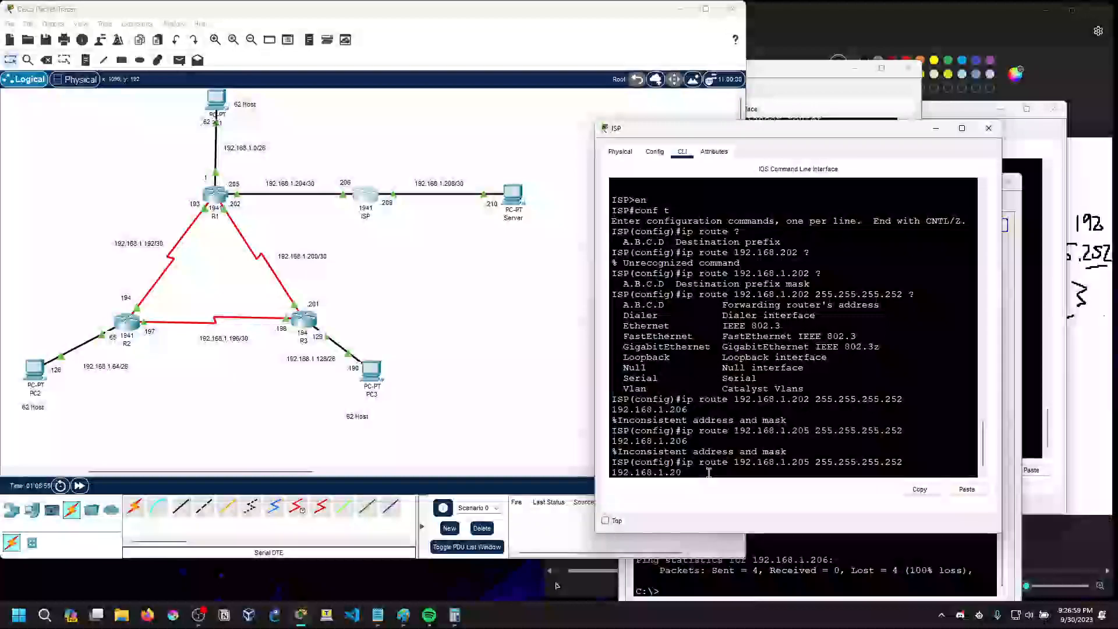
{"action": "type", "text": "5"}
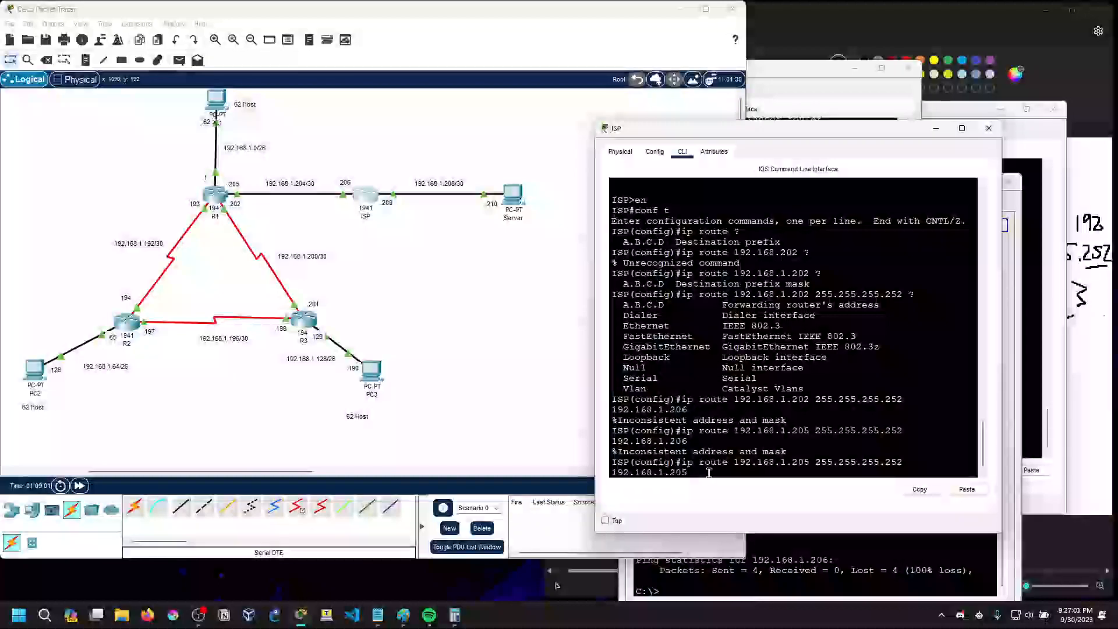
{"action": "key", "text": "Down"}
{"action": "key", "text": "Return"}
{"action": "key", "text": "Return"}
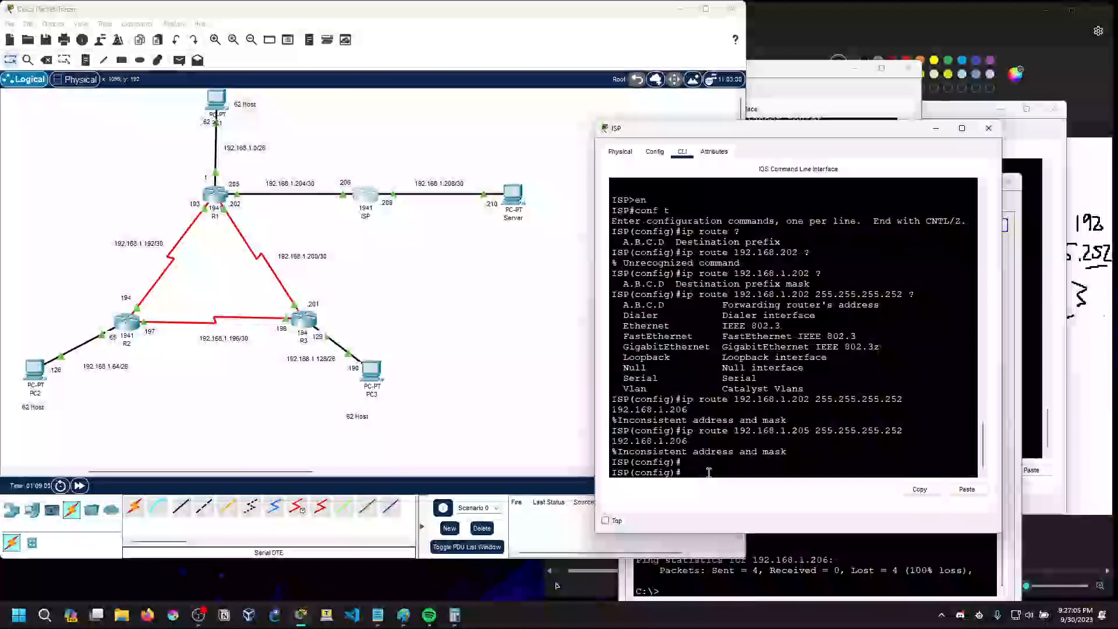
Open R1's command line and exit OSPF router configuration mode
{"action": "left_click", "coordinate": [224, 193]}
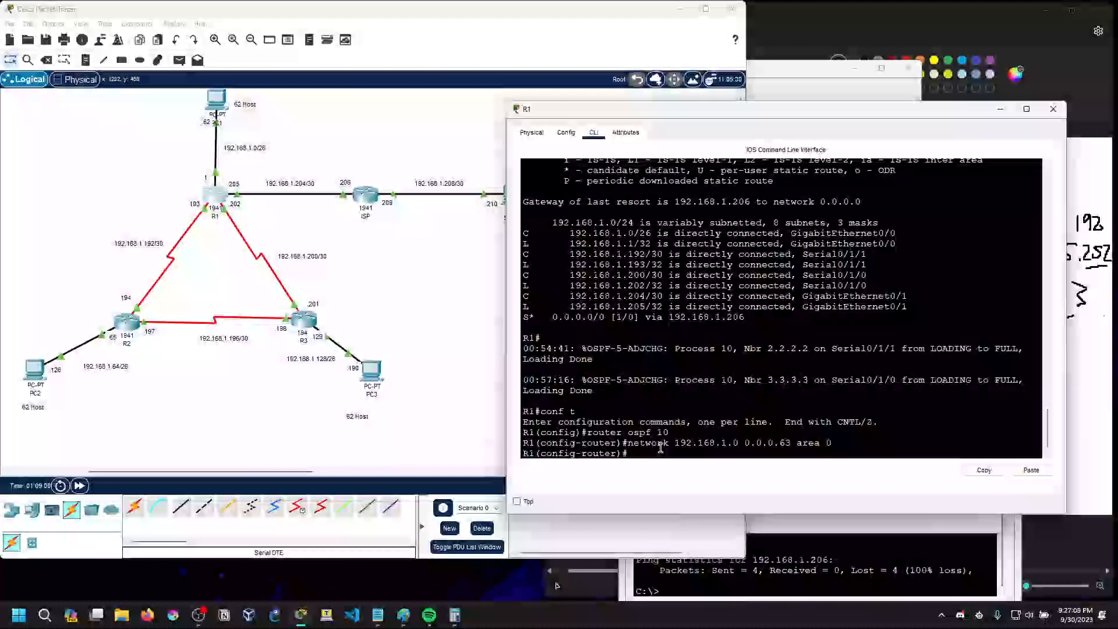
{"action": "key", "text": "Return"}
{"action": "type", "text": "exit"}
{"action": "key", "text": "Return"}
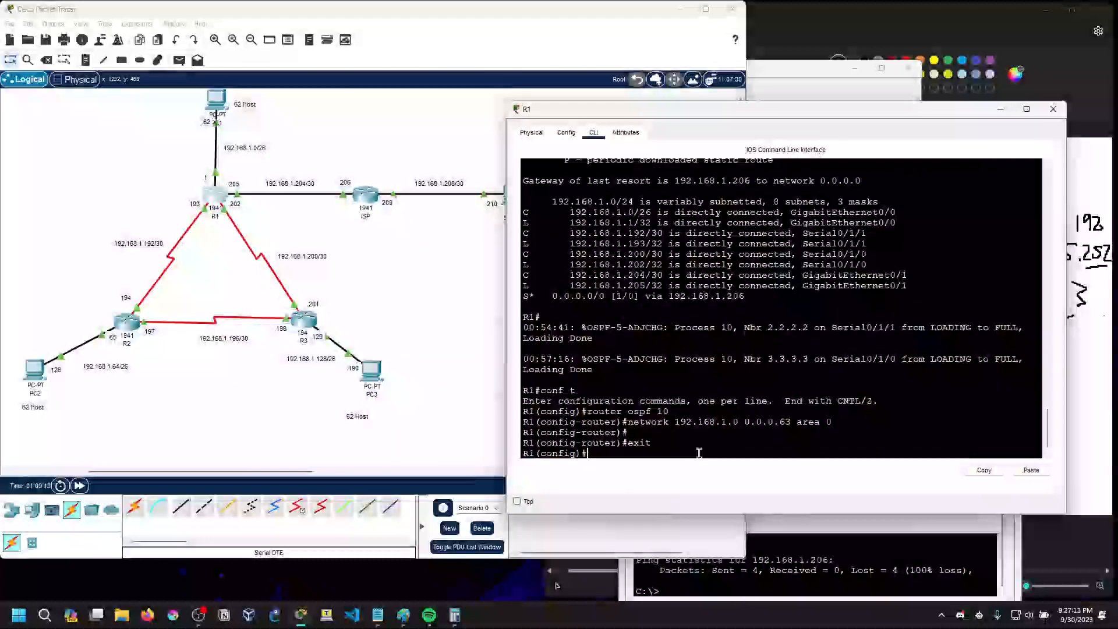
Display R1's IP routing table and examine the two OSPF paths to 192.168.1.196/30
{"action": "type", "text": "do sh ip rout"}
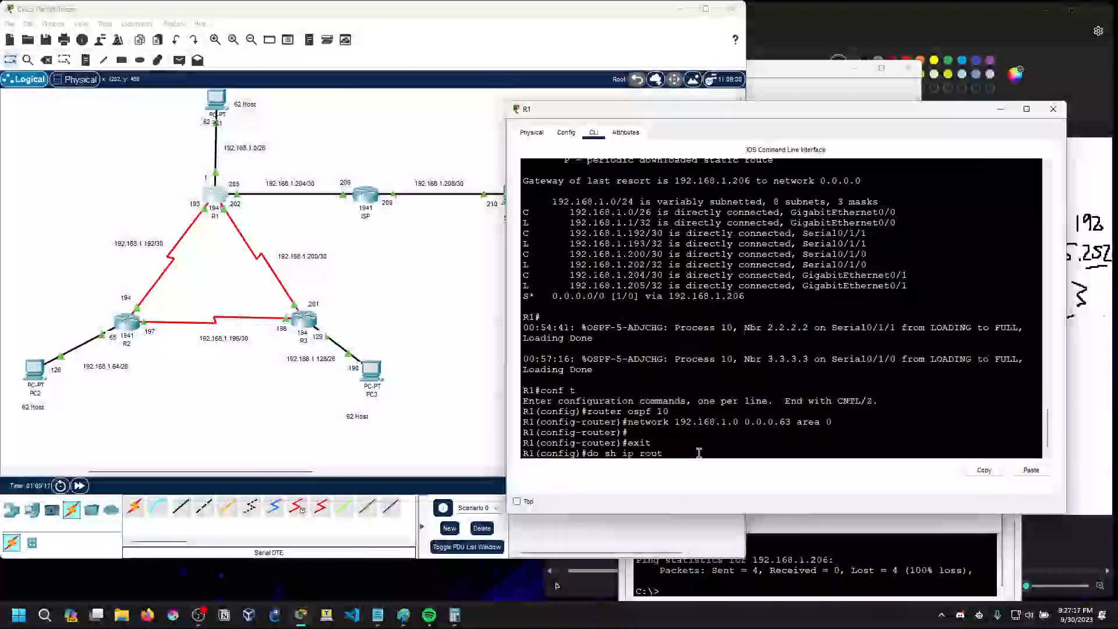
{"action": "type", "text": "e"}
{"action": "key", "text": "Return"}
{"action": "key", "text": "space"}
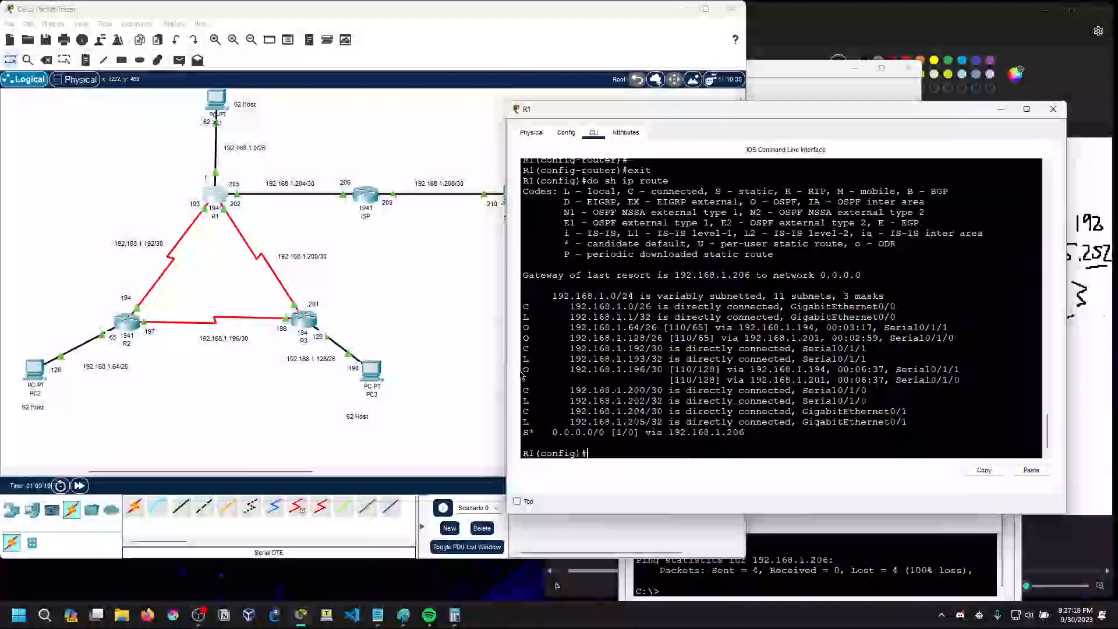
{"action": "left_click_drag", "start_coordinate": [768, 379], "coordinate": [775, 386]}
{"action": "left_click_drag", "start_coordinate": [961, 381], "coordinate": [527, 370]}
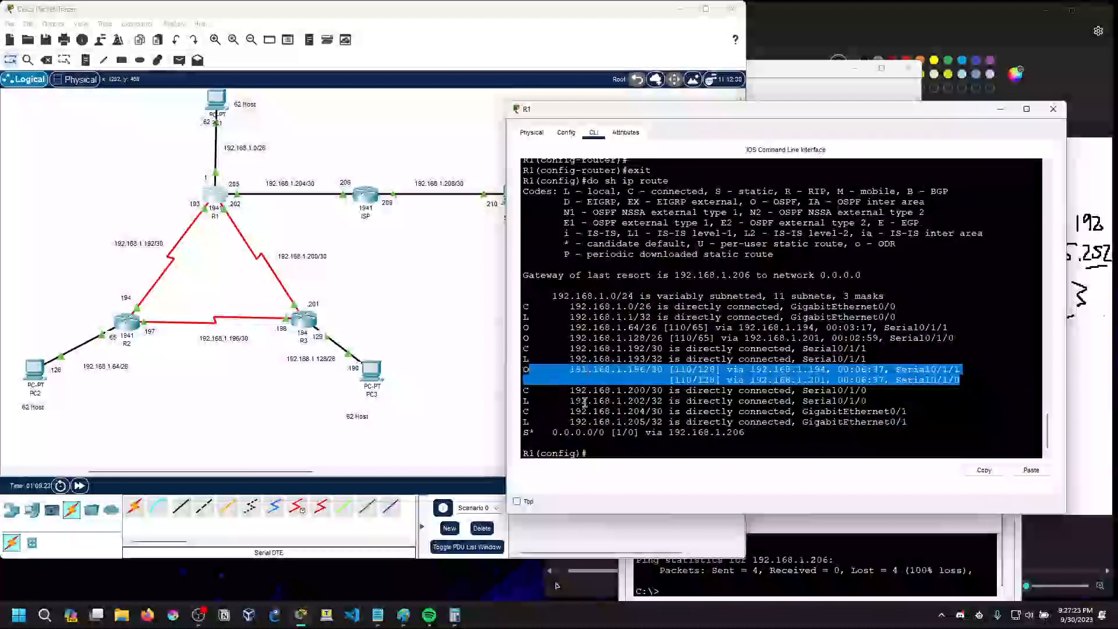
Examine the static default route entry in R1's routing table
{"action": "left_click", "coordinate": [582, 402]}
{"action": "left_click_drag", "start_coordinate": [552, 432], "coordinate": [639, 433]}
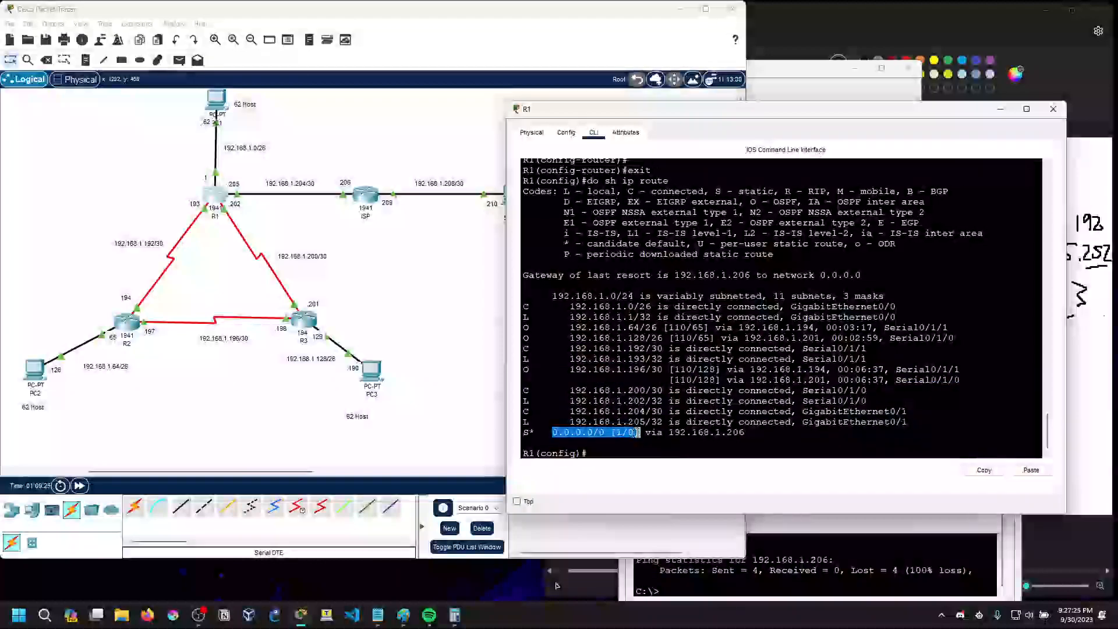
{"action": "left_click", "coordinate": [639, 432]}
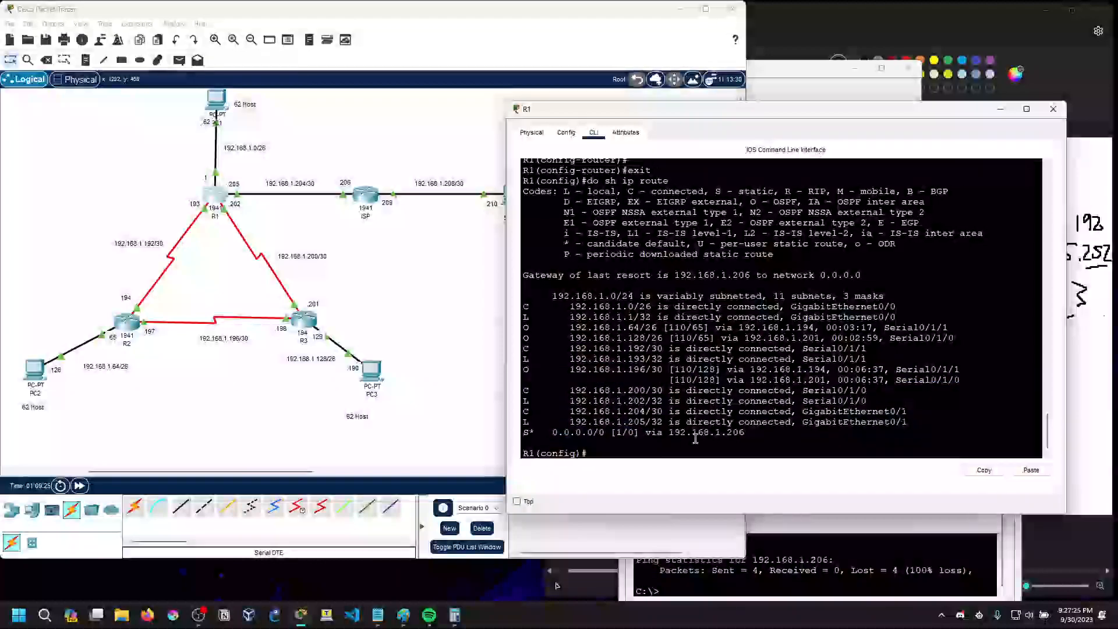
Open ISP's command line and list the arguments that can follow ip route 192.168.1.205
{"action": "left_click", "coordinate": [359, 198]}
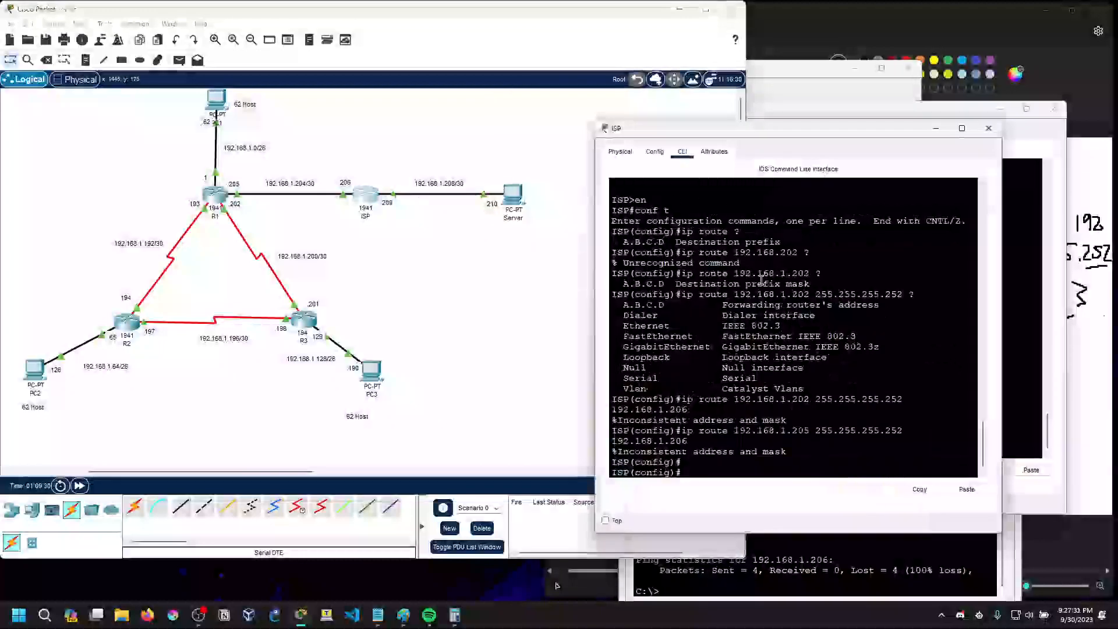
{"action": "key", "text": "Return"}
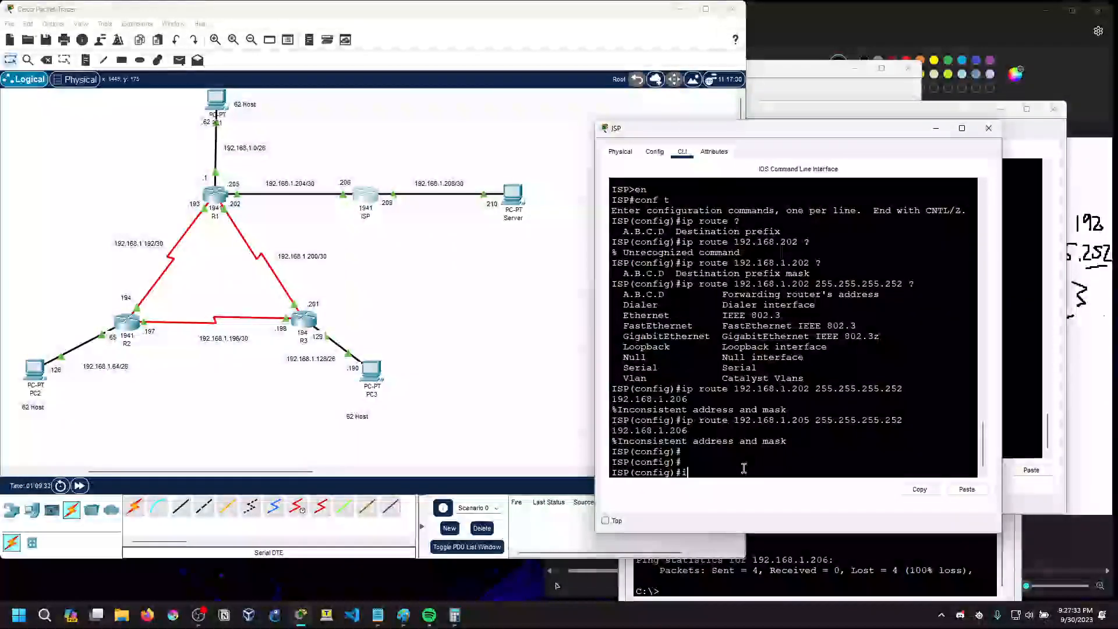
{"action": "type", "text": "i"}
{"action": "type", "text": "p ro"}
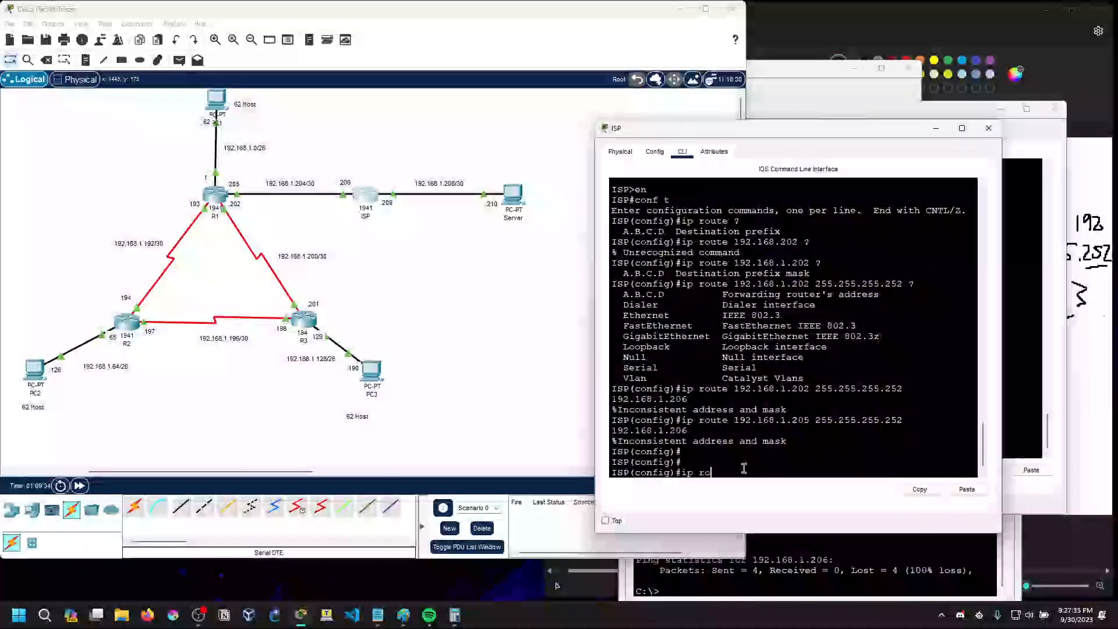
{"action": "type", "text": "ute 192.168."}
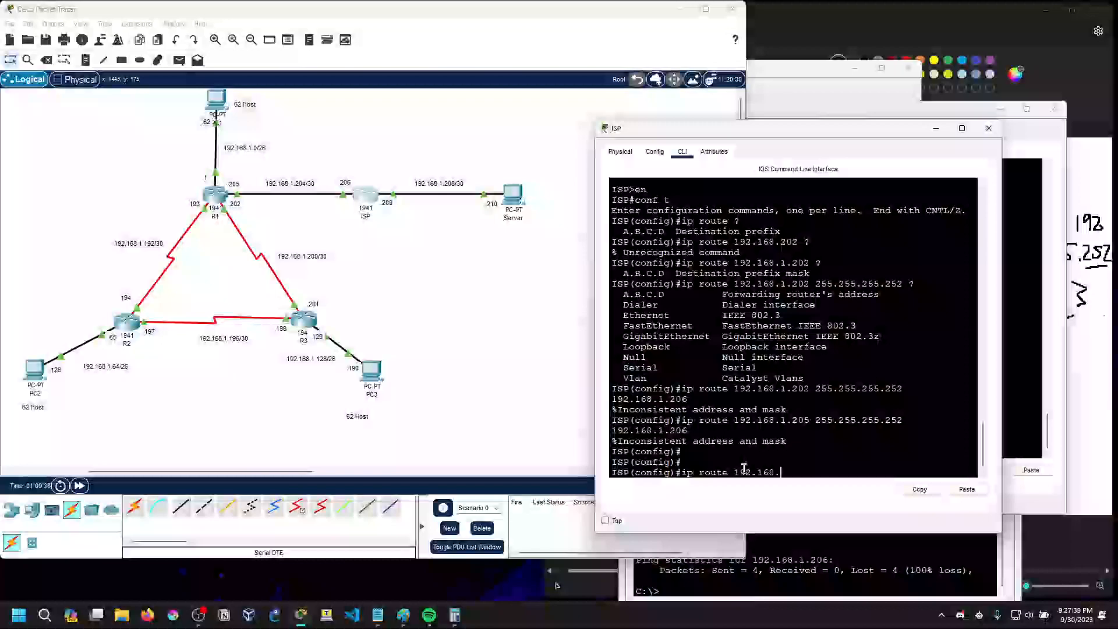
{"action": "type", "text": "1.205"}
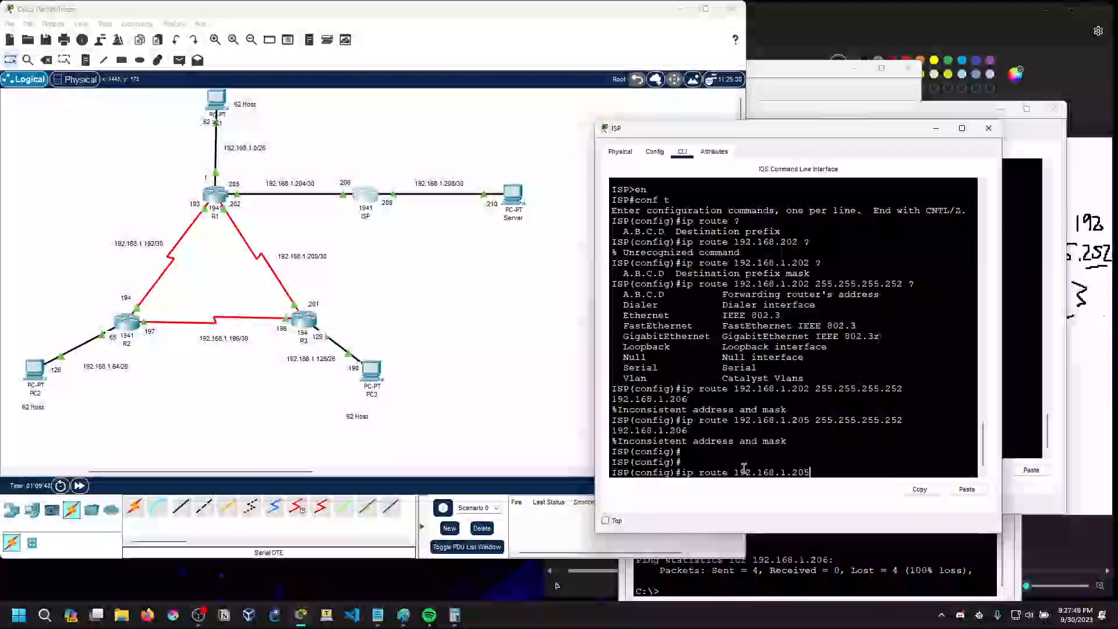
{"action": "type", "text": " ?"}
{"action": "type", "text": "255."}
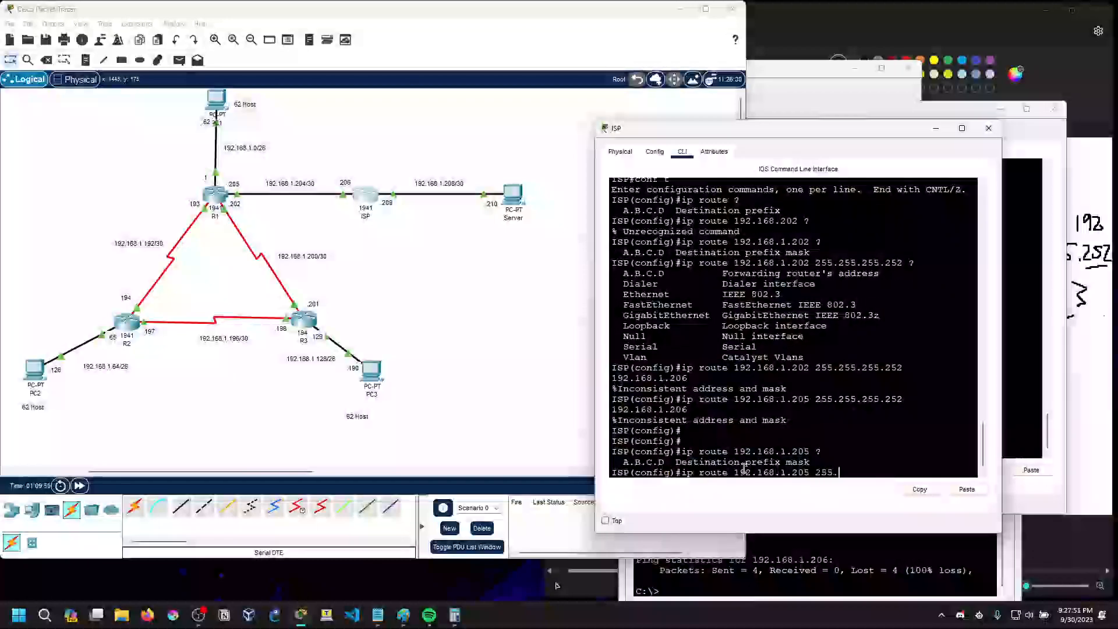
{"action": "type", "text": "25.25"}
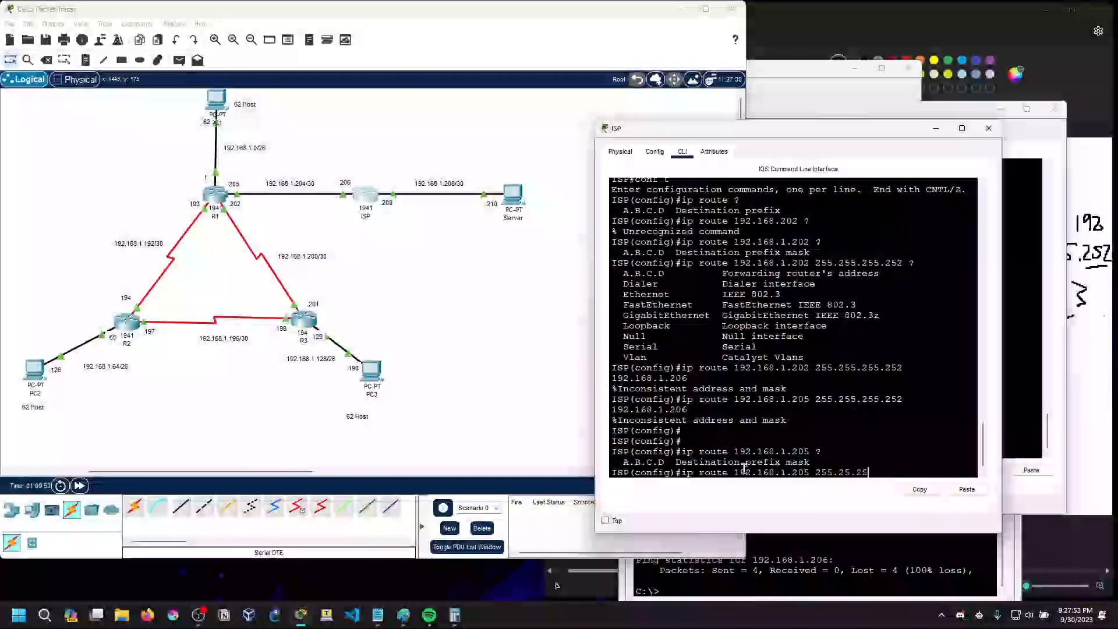
{"action": "type", "text": "5.255"}
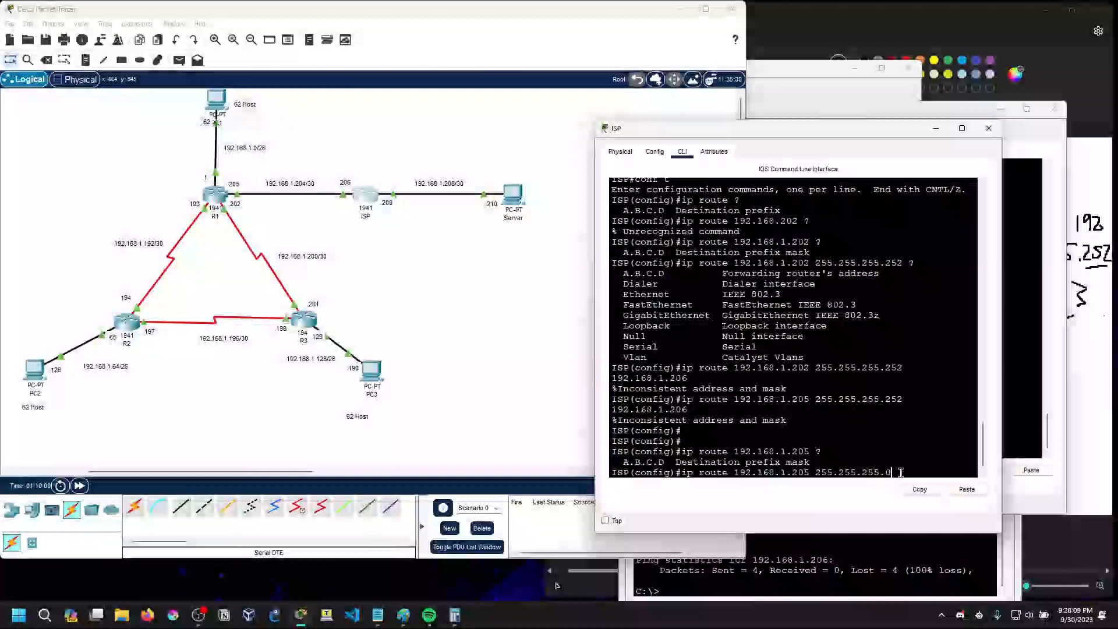
Try to add a static route on ISP to 192.168.1.205 with mask 255.255.255.0 via 192.168.1.206
{"action": "type", "text": "?"}
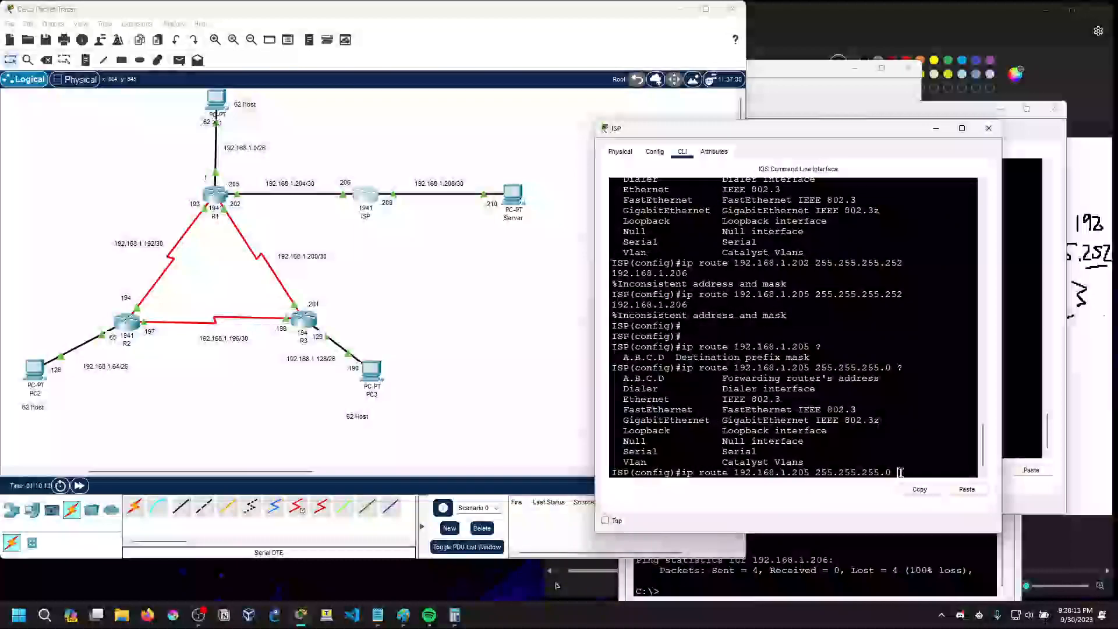
{"action": "type", "text": "192.."}
{"action": "type", "text": "68."}
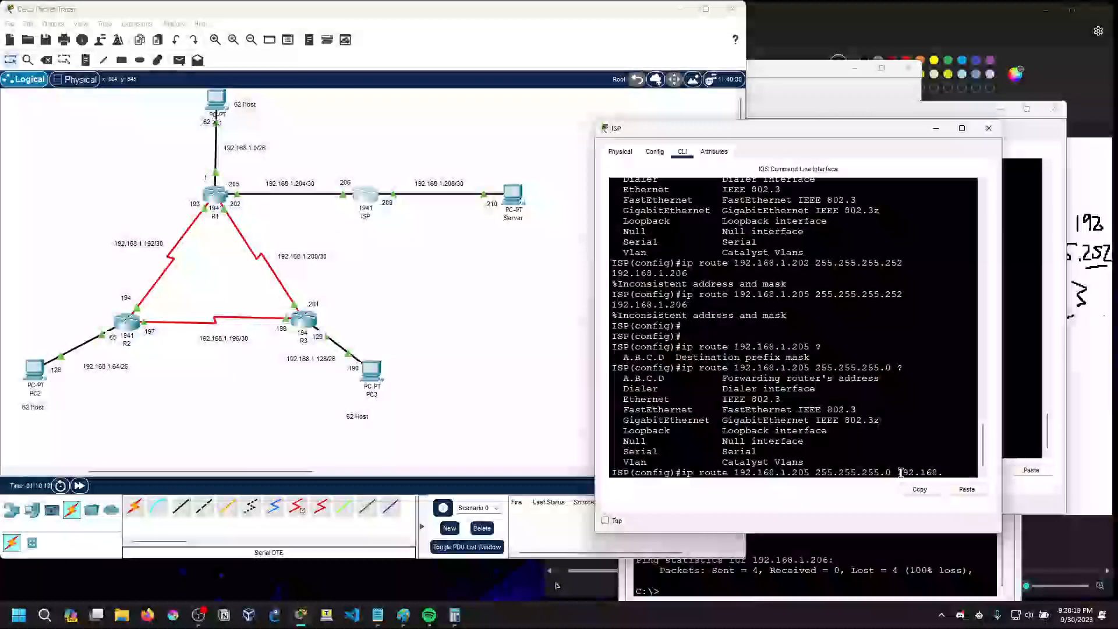
{"action": "type", "text": "1.206"}
{"action": "key", "text": "Return"}
Try ISP's route to 192.168.1.205 with mask 255.255.255.0 again, using exit interface g0/0 instead of the next-hop address
{"action": "key", "text": "Up"}
{"action": "key", "text": "BackSpace"}
{"action": "key", "text": "BackSpace"}
{"action": "key", "text": "BackSpace"}
{"action": "key", "text": "BackSpace"}
{"action": "key", "text": "BackSpace"}
{"action": "key", "text": "BackSpace"}
{"action": "key", "text": "BackSpace"}
{"action": "key", "text": "BackSpace"}
{"action": "key", "text": "BackSpace"}
{"action": "key", "text": "BackSpace"}
{"action": "key", "text": "BackSpace"}
{"action": "key", "text": "BackSpace"}
{"action": "key", "text": "BackSpace"}
{"action": "type", "text": "g0/0"}
{"action": "key", "text": "Return"}
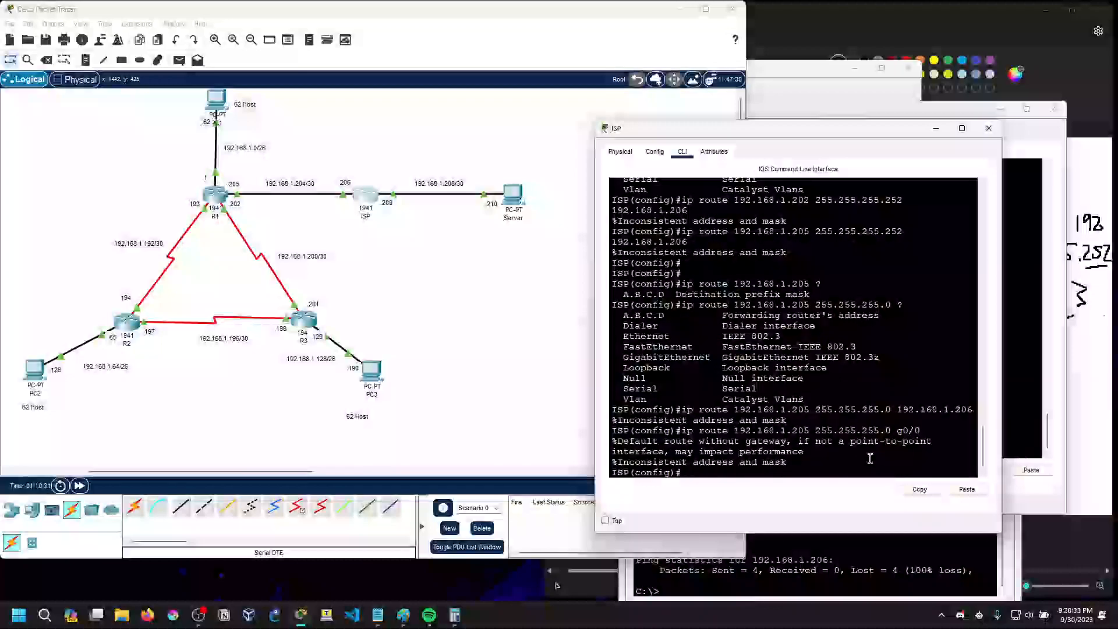
{"action": "key", "text": "Return"}
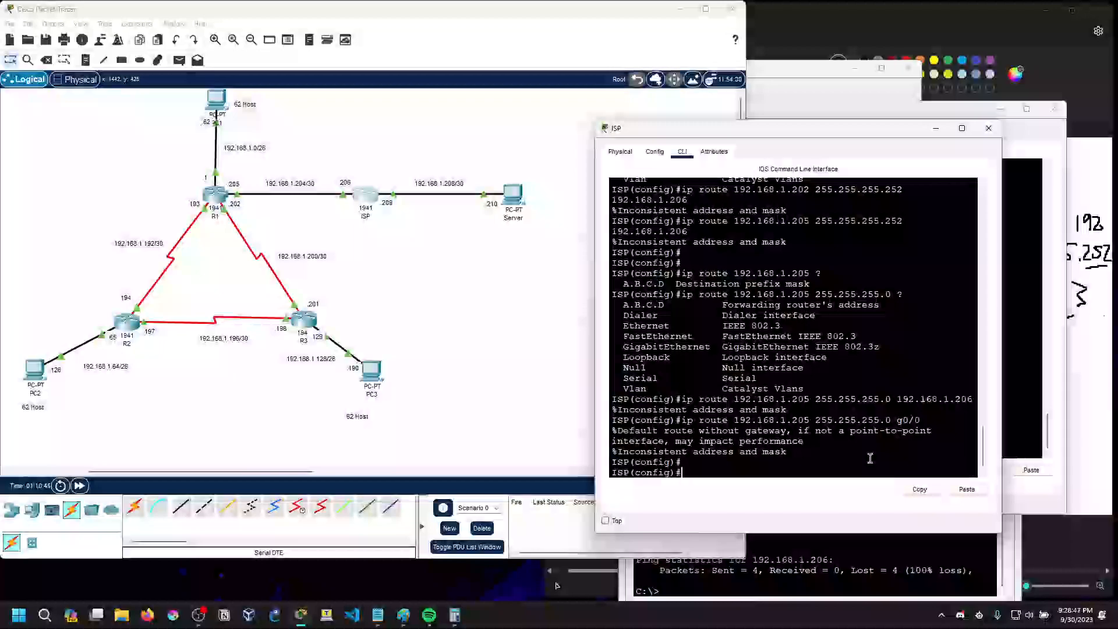
Display ISP's IP routing table and widen and reposition its window to read the entries
{"action": "key", "text": "BackSpace"}
{"action": "type", "text": "do hs"}
{"action": "key", "text": "BackSpace"}
{"action": "key", "text": "BackSpace"}
{"action": "type", "text": "sh ip route"}
{"action": "key", "text": "Return"}
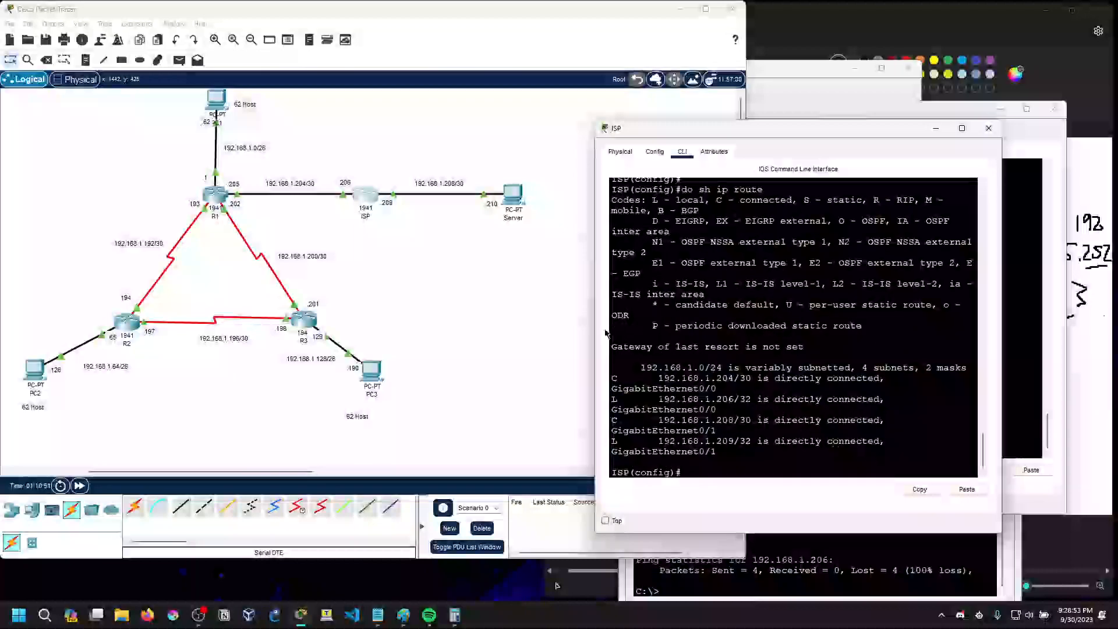
{"action": "left_click_drag", "start_coordinate": [594, 332], "coordinate": [405, 332]}
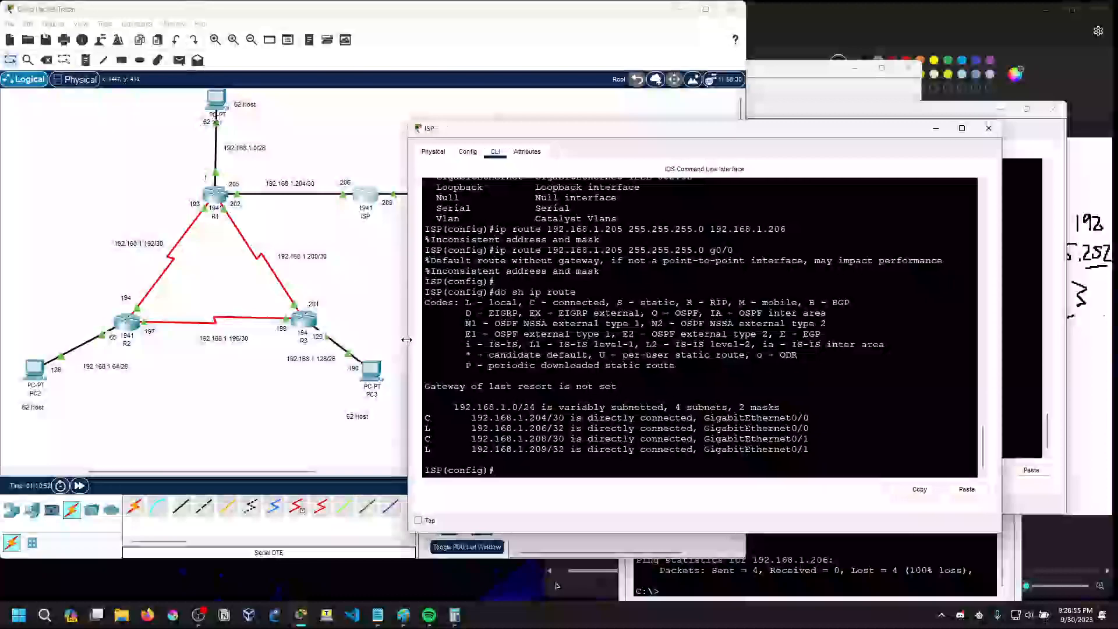
{"action": "scroll", "coordinate": [455, 444], "scroll_direction": "up", "scroll_amount": 2}
{"action": "scroll", "coordinate": [466, 446], "scroll_direction": "down", "scroll_amount": 2}
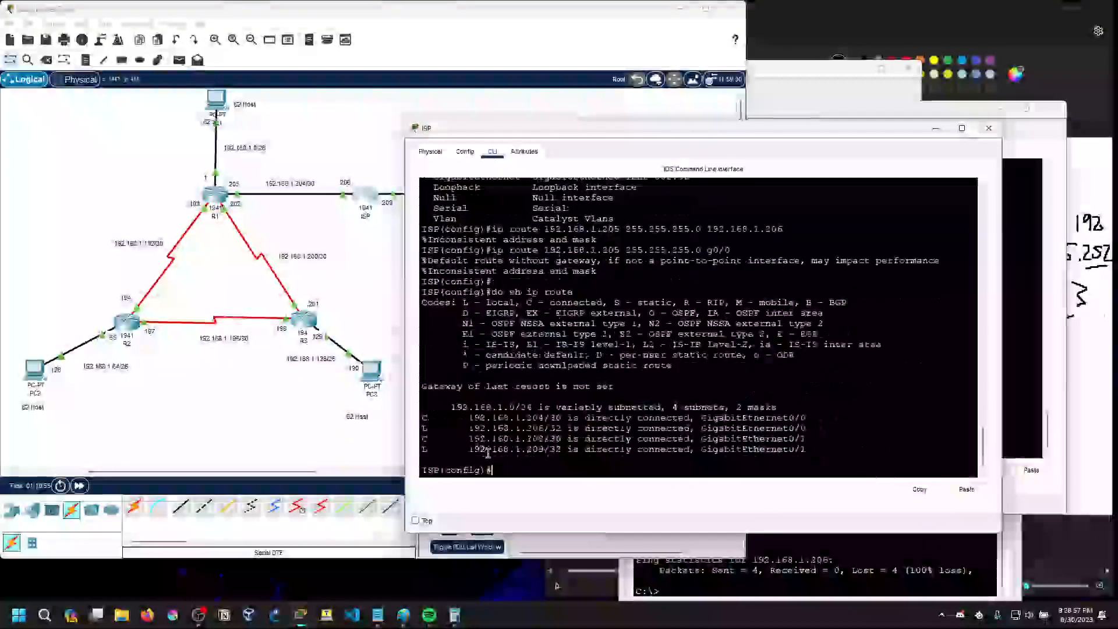
{"action": "left_click_drag", "start_coordinate": [570, 131], "coordinate": [615, 173]}
Reduce the recalled command on ISP to ip route, list its arguments, and move the window clear of the topology
{"action": "type", "text": "0"}
{"action": "key", "text": "Up"}
{"action": "key", "text": "Up"}
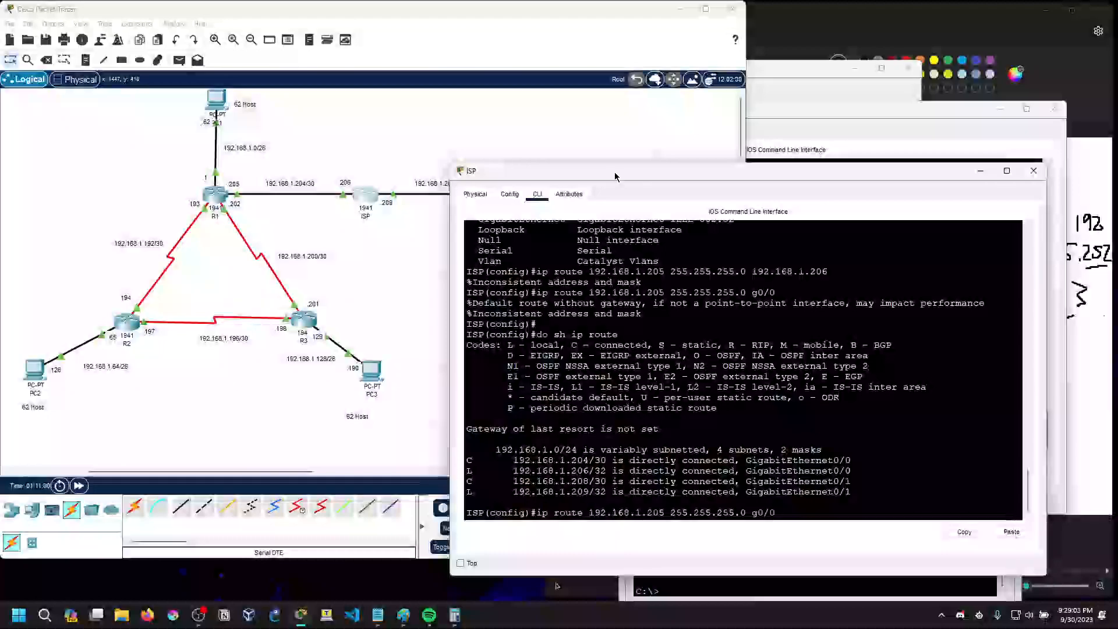
{"action": "key", "text": "BackSpace"}
{"action": "key", "text": "BackSpace"}
{"action": "key", "text": "BackSpace"}
{"action": "key", "text": "BackSpace"}
{"action": "key", "text": "BackSpace"}
{"action": "key", "text": "BackSpace"}
{"action": "key", "text": "BackSpace"}
{"action": "key", "text": "BackSpace"}
{"action": "key", "text": "BackSpace"}
{"action": "key", "text": "BackSpace"}
{"action": "key", "text": "BackSpace"}
{"action": "key", "text": "BackSpace"}
{"action": "key", "text": "BackSpace"}
{"action": "key", "text": "BackSpace"}
{"action": "key", "text": "BackSpace"}
{"action": "key", "text": "BackSpace"}
{"action": "key", "text": "BackSpace"}
{"action": "key", "text": "BackSpace"}
{"action": "key", "text": "BackSpace"}
{"action": "key", "text": "BackSpace"}
{"action": "key", "text": "BackSpace"}
{"action": "key", "text": "BackSpace"}
{"action": "key", "text": "BackSpace"}
{"action": "key", "text": "BackSpace"}
{"action": "key", "text": "BackSpace"}
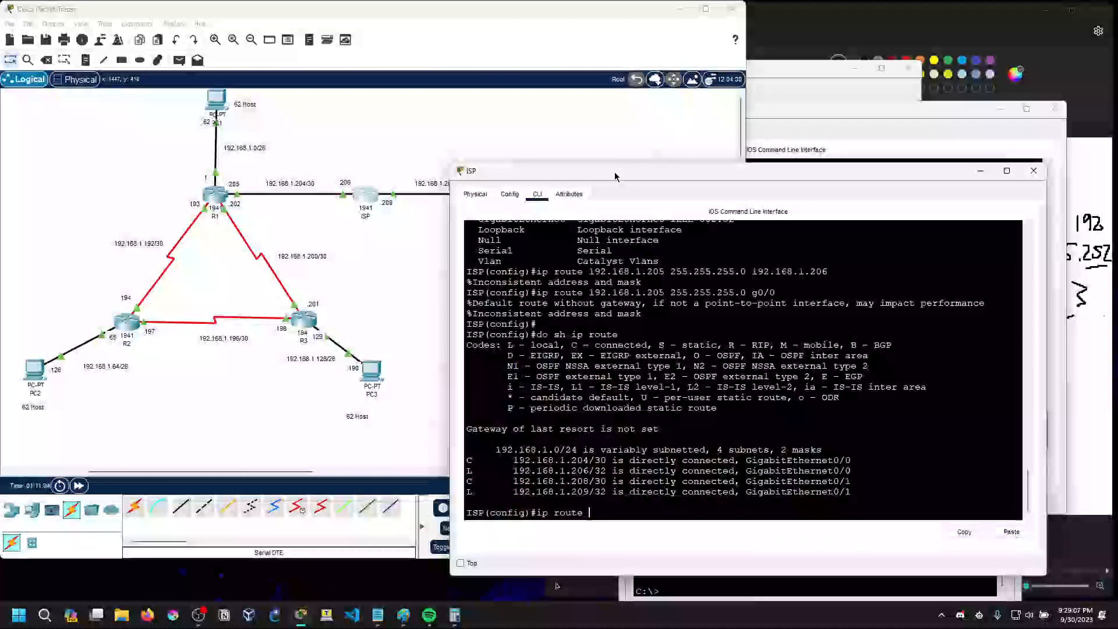
{"action": "type", "text": "?"}
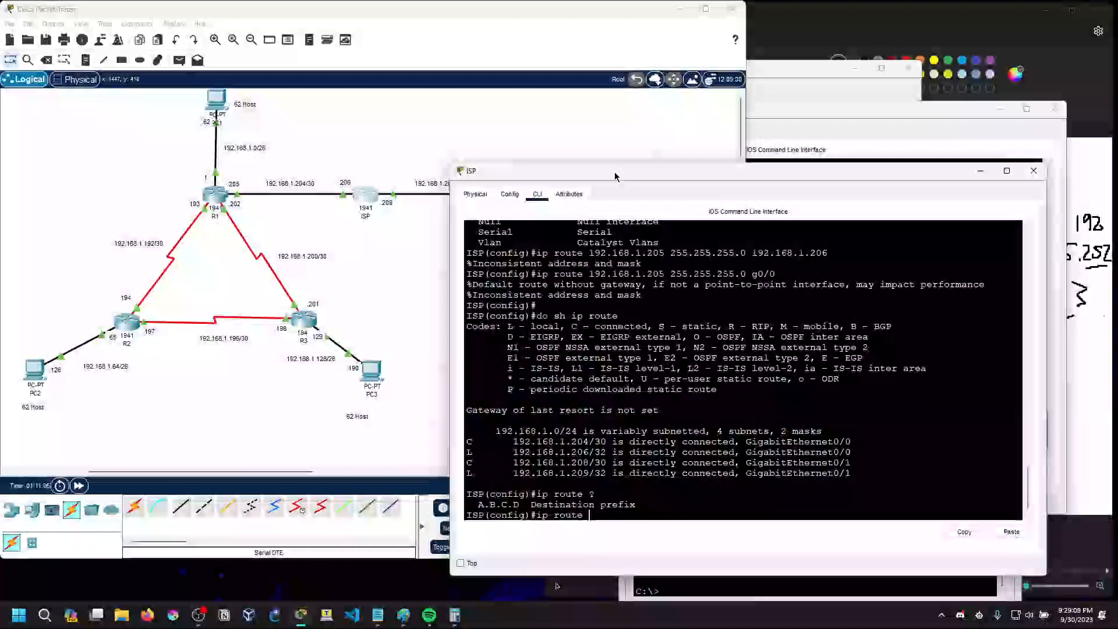
{"action": "left_click_drag", "start_coordinate": [608, 173], "coordinate": [670, 145]}
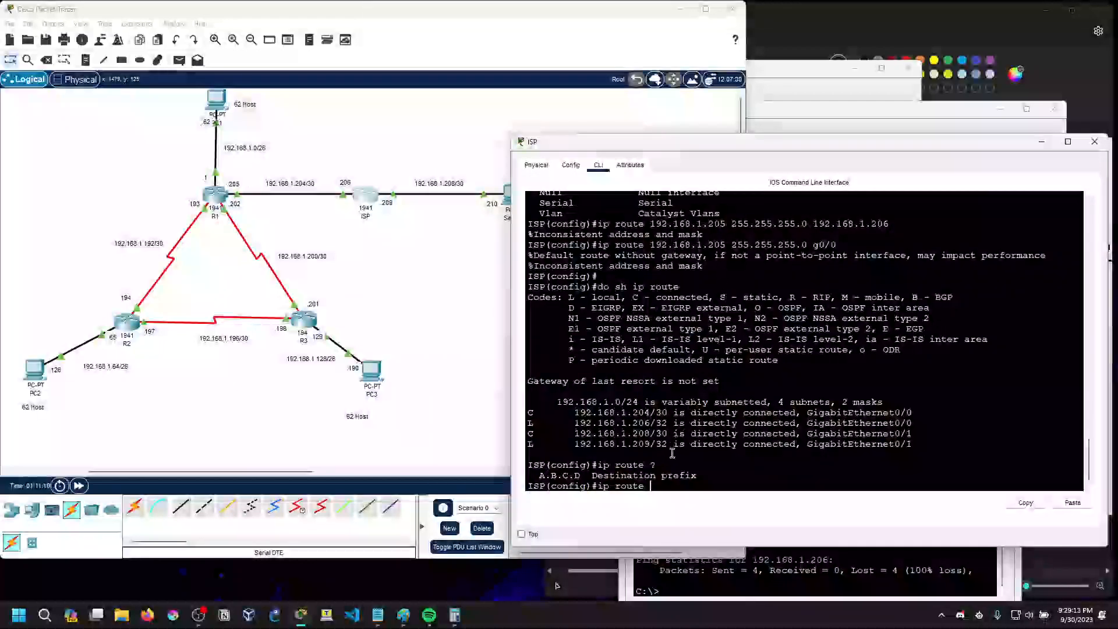
Enter 192.168.1.205 as the route destination on ISP and list the arguments that follow it
{"action": "type", "text": "2."}
{"action": "key", "text": "BackSpace"}
{"action": "type", "text": "2.16"}
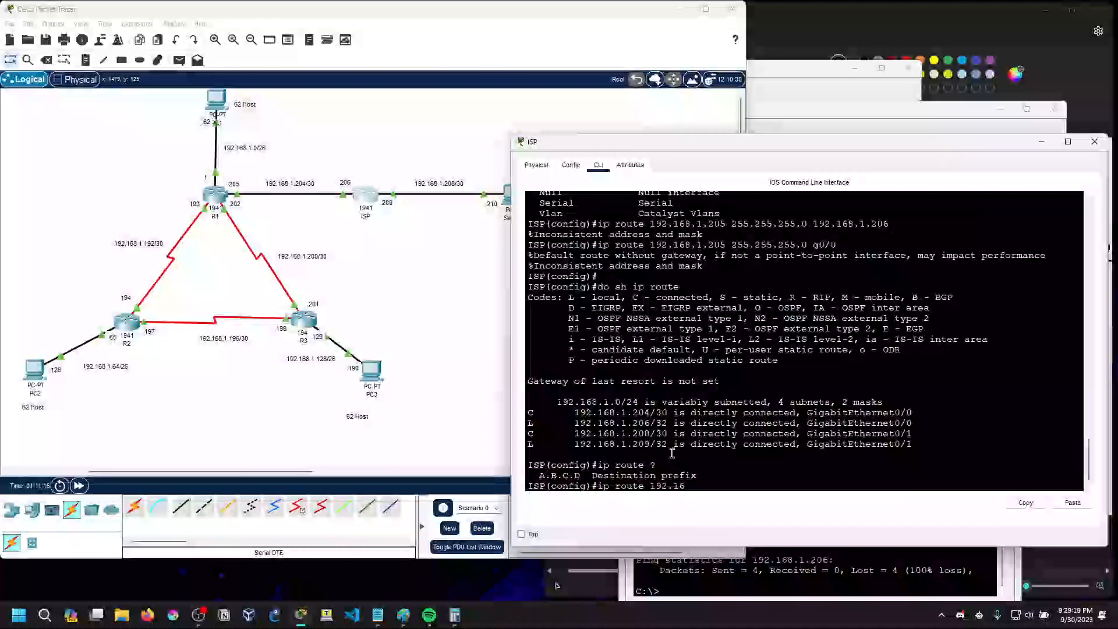
{"action": "type", "text": " ?"}
{"action": "key", "text": "BackSpace"}
{"action": "key", "text": "BackSpace"}
{"action": "key", "text": "BackSpace"}
{"action": "key", "text": "BackSpace"}
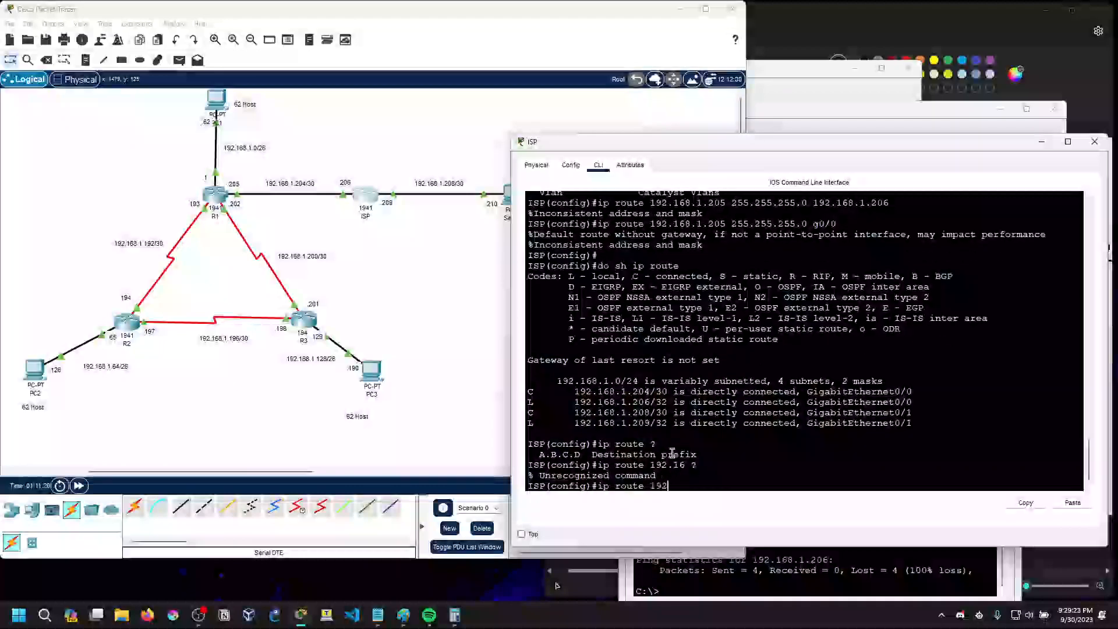
{"action": "type", "text": ".168."}
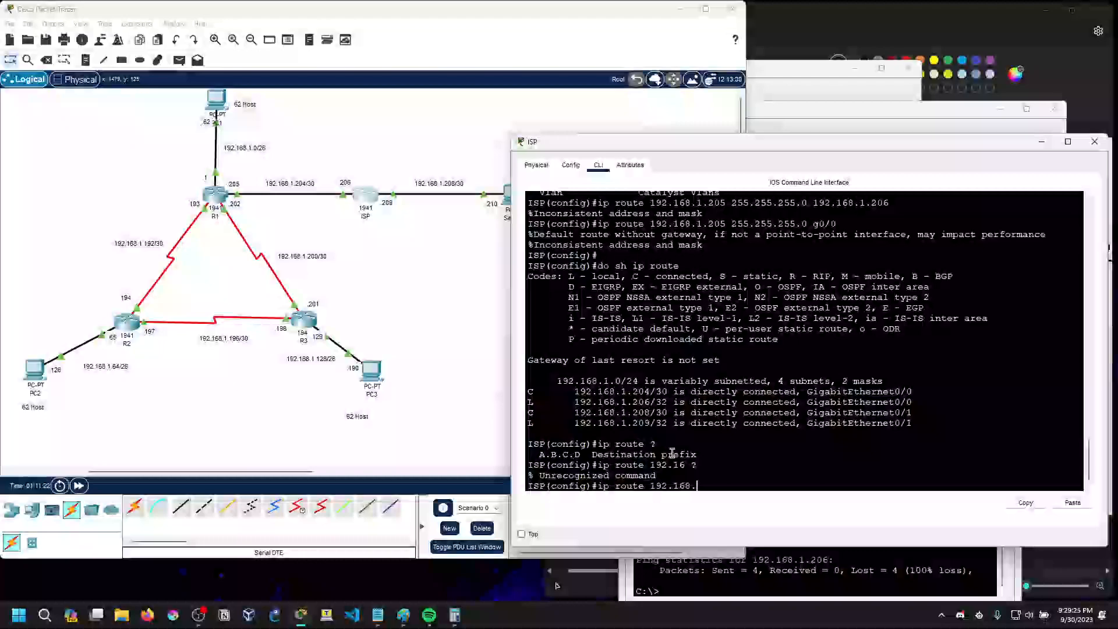
{"action": "type", "text": "1.205 ?"}
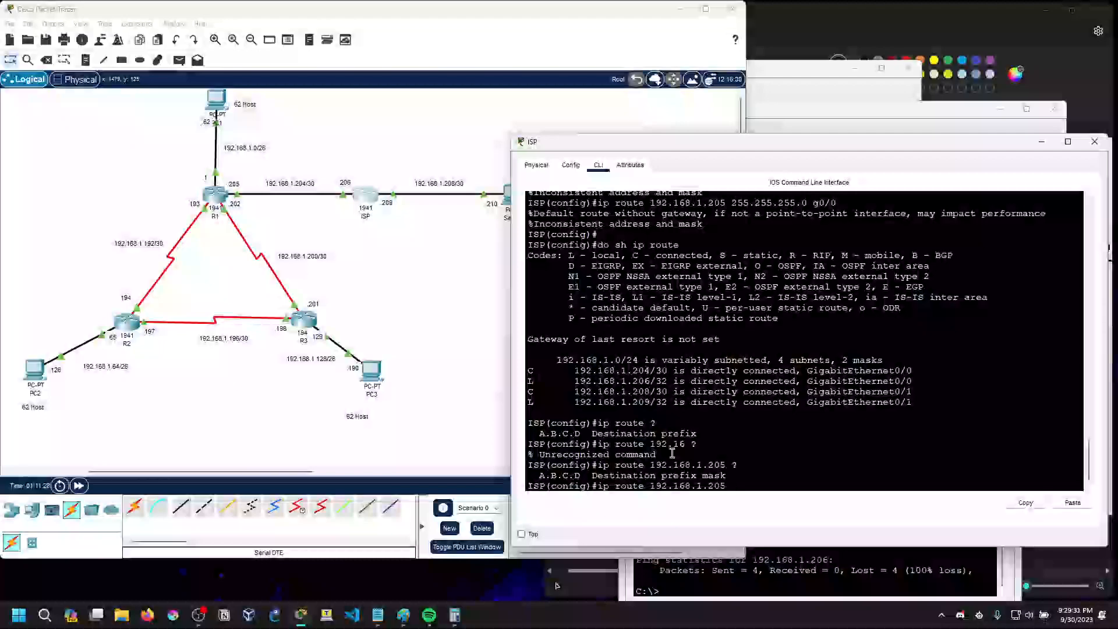
{"action": "type", "text": "255.255.255.0 ?"}
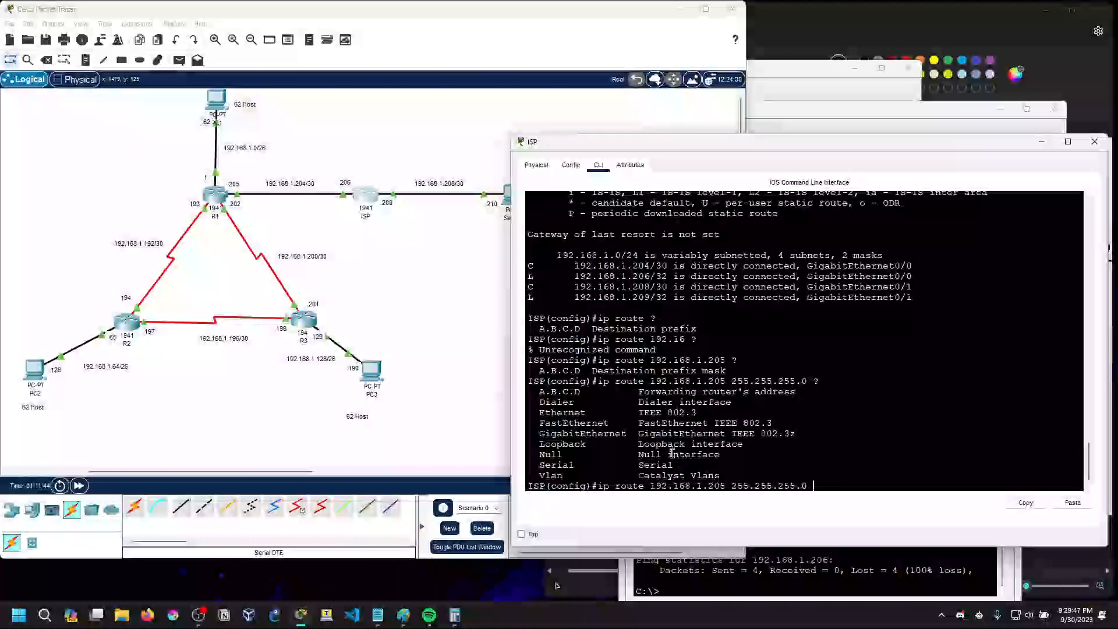
List the forwarding options after mask 255.255.255.0, and try the ISP route to 192.168.1.205 through g0/0
{"action": "key", "text": "Left"}
{"action": "key", "text": "Left"}
{"action": "key", "text": "Left"}
{"action": "key", "text": "Left"}
{"action": "key", "text": "Left"}
{"action": "key", "text": "Left"}
{"action": "key", "text": "Left"}
{"action": "key", "text": "Left"}
{"action": "key", "text": "Left"}
{"action": "key", "text": "Left"}
{"action": "key", "text": "Left"}
{"action": "key", "text": "Left"}
{"action": "key", "text": "Left"}
{"action": "key", "text": "Right"}
{"action": "key", "text": "Right"}
{"action": "key", "text": "Right"}
{"action": "key", "text": "Right"}
{"action": "key", "text": "Right"}
{"action": "key", "text": "Right"}
{"action": "key", "text": "Right"}
{"action": "key", "text": "Right"}
{"action": "key", "text": "Right"}
{"action": "key", "text": "Right"}
{"action": "key", "text": "Right"}
{"action": "key", "text": "Right"}
{"action": "key", "text": "Right"}
{"action": "type", "text": "g0/1"}
{"action": "key", "text": "BackSpace"}
{"action": "type", "text": "0"}
{"action": "key", "text": "Return"}
Try the ISP static route with destination 192.168.1.202, mask 255.255.255.0 and exit interface g0/0
{"action": "key", "text": "Up"}
{"action": "key", "text": "Left"}
{"action": "key", "text": "Left"}
{"action": "key", "text": "Left"}
{"action": "key", "text": "Left"}
{"action": "key", "text": "Left"}
{"action": "key", "text": "Left"}
{"action": "key", "text": "Left"}
{"action": "key", "text": "Left"}
{"action": "key", "text": "Left"}
{"action": "key", "text": "Left"}
{"action": "key", "text": "Left"}
{"action": "key", "text": "Left"}
{"action": "key", "text": "Left"}
{"action": "key", "text": "Left"}
{"action": "key", "text": "Left"}
{"action": "key", "text": "Left"}
{"action": "key", "text": "Left"}
{"action": "key", "text": "Left"}
{"action": "key", "text": "Left"}
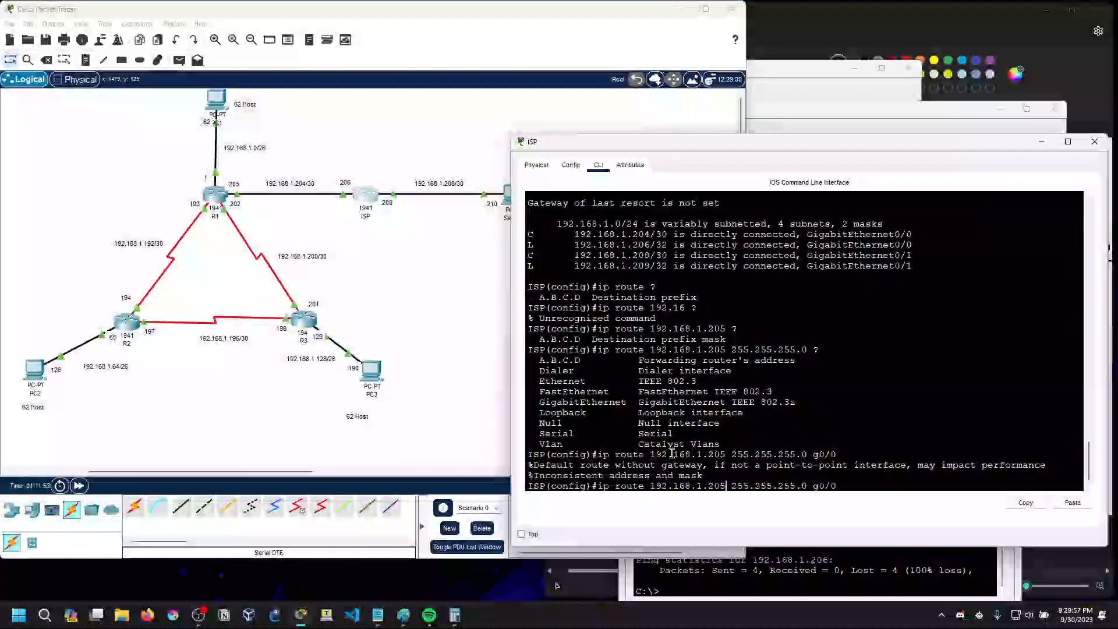
{"action": "key", "text": "BackSpace"}
{"action": "type", "text": "2"}
{"action": "key", "text": "Return"}
Try the ISP static route with destination 192.168.1.1, mask 255.255.255.0 and exit interface g0/0
{"action": "key", "text": "Up"}
{"action": "key", "text": "Left"}
{"action": "key", "text": "Left"}
{"action": "key", "text": "Left"}
{"action": "key", "text": "Left"}
{"action": "key", "text": "Left"}
{"action": "key", "text": "Left"}
{"action": "key", "text": "Left"}
{"action": "key", "text": "Left"}
{"action": "key", "text": "Left"}
{"action": "key", "text": "Left"}
{"action": "key", "text": "Left"}
{"action": "key", "text": "Left"}
{"action": "key", "text": "Left"}
{"action": "key", "text": "Left"}
{"action": "key", "text": "Left"}
{"action": "key", "text": "Left"}
{"action": "key", "text": "Left"}
{"action": "key", "text": "Left"}
{"action": "key", "text": "Left"}
{"action": "key", "text": "Left"}
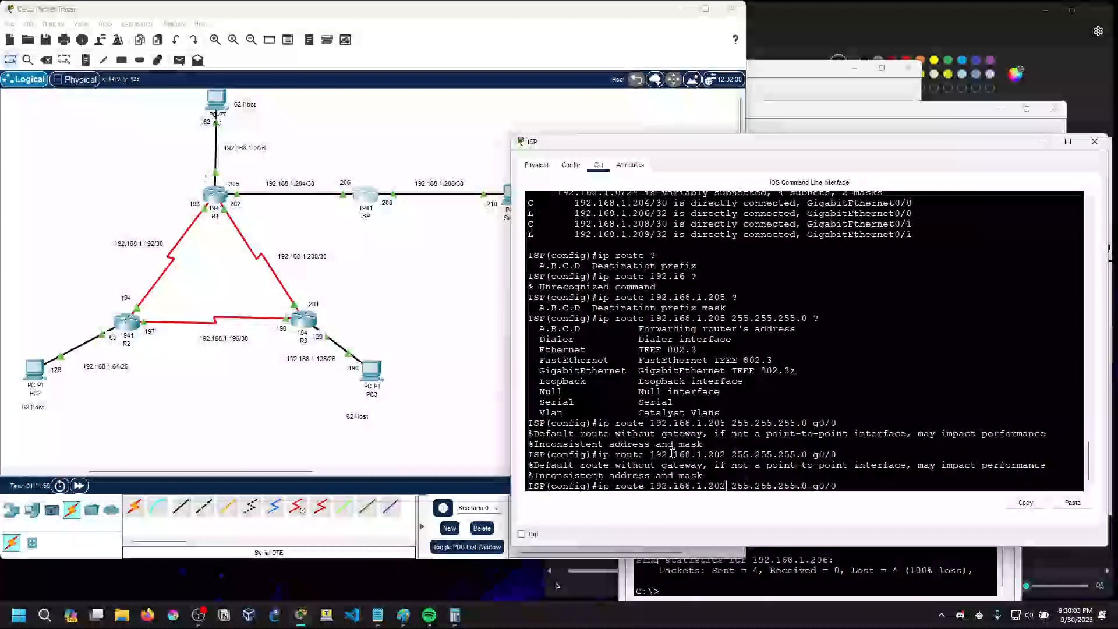
{"action": "key", "text": "BackSpace"}
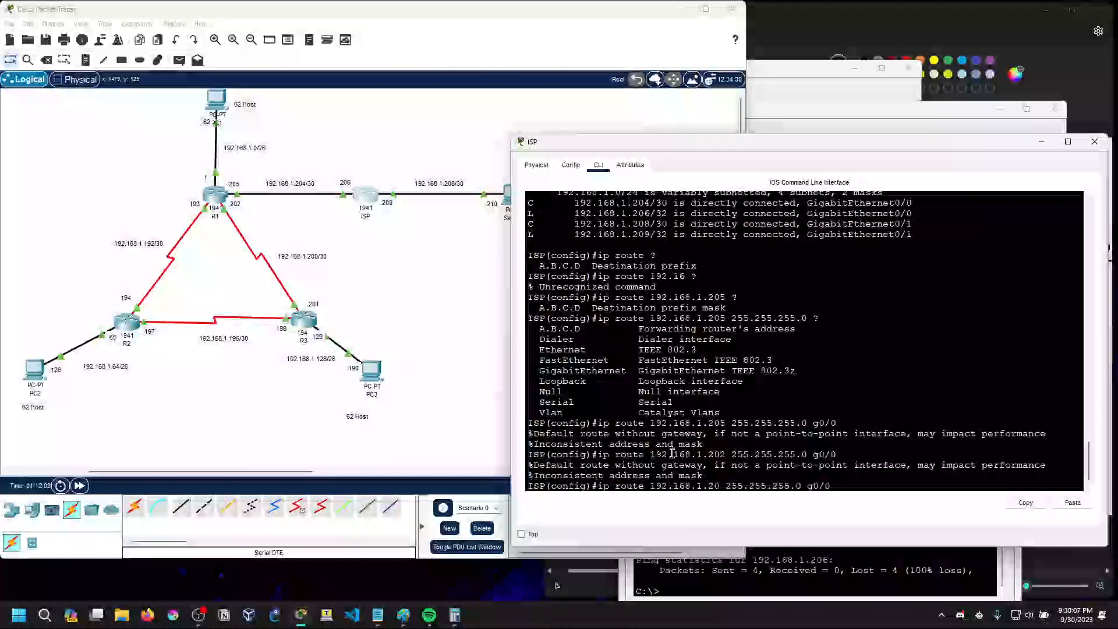
{"action": "key", "text": "BackSpace"}
{"action": "key", "text": "BackSpace"}
{"action": "type", "text": "1"}
{"action": "key", "text": "Return"}
Discard the recalled route command on ISP and review R1's routing table, then minimize R1's window
{"action": "key", "text": "Up"}
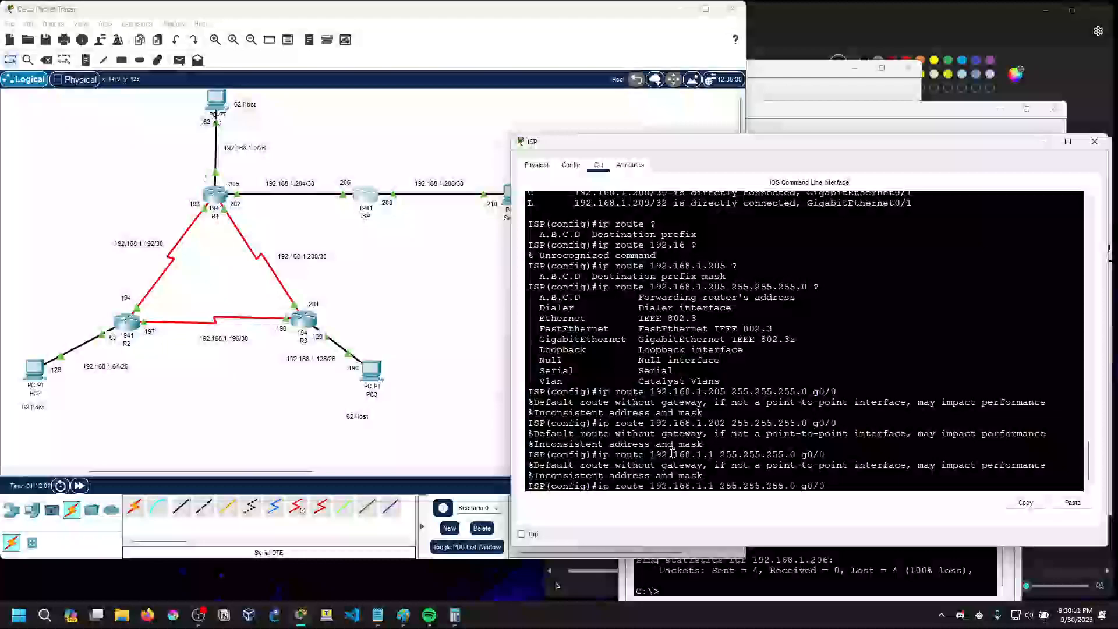
{"action": "key", "text": "BackSpace"}
{"action": "key", "text": "BackSpace"}
{"action": "key", "text": "BackSpace"}
{"action": "key", "text": "BackSpace"}
{"action": "key", "text": "BackSpace"}
{"action": "key", "text": "BackSpace"}
{"action": "key", "text": "BackSpace"}
{"action": "key", "text": "BackSpace"}
{"action": "key", "text": "BackSpace"}
{"action": "key", "text": "BackSpace"}
{"action": "key", "text": "BackSpace"}
{"action": "key", "text": "BackSpace"}
{"action": "key", "text": "BackSpace"}
{"action": "key", "text": "BackSpace"}
{"action": "key", "text": "BackSpace"}
{"action": "key", "text": "BackSpace"}
{"action": "key", "text": "BackSpace"}
{"action": "key", "text": "BackSpace"}
{"action": "key", "text": "BackSpace"}
{"action": "key", "text": "BackSpace"}
{"action": "left_click", "coordinate": [216, 194]}
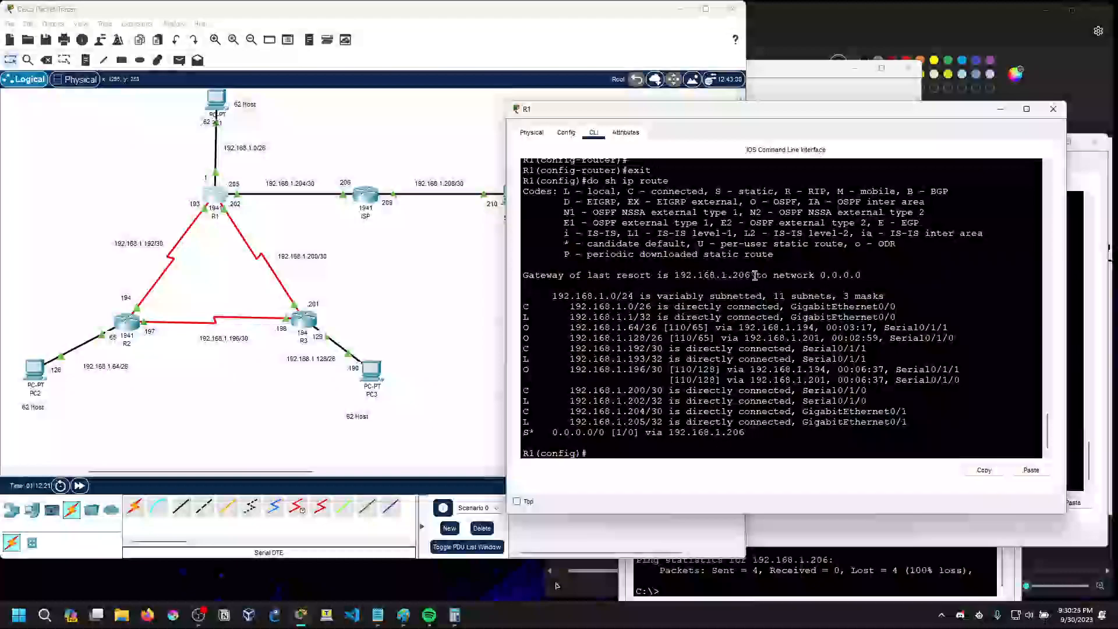
{"action": "left_click", "coordinate": [1001, 110]}
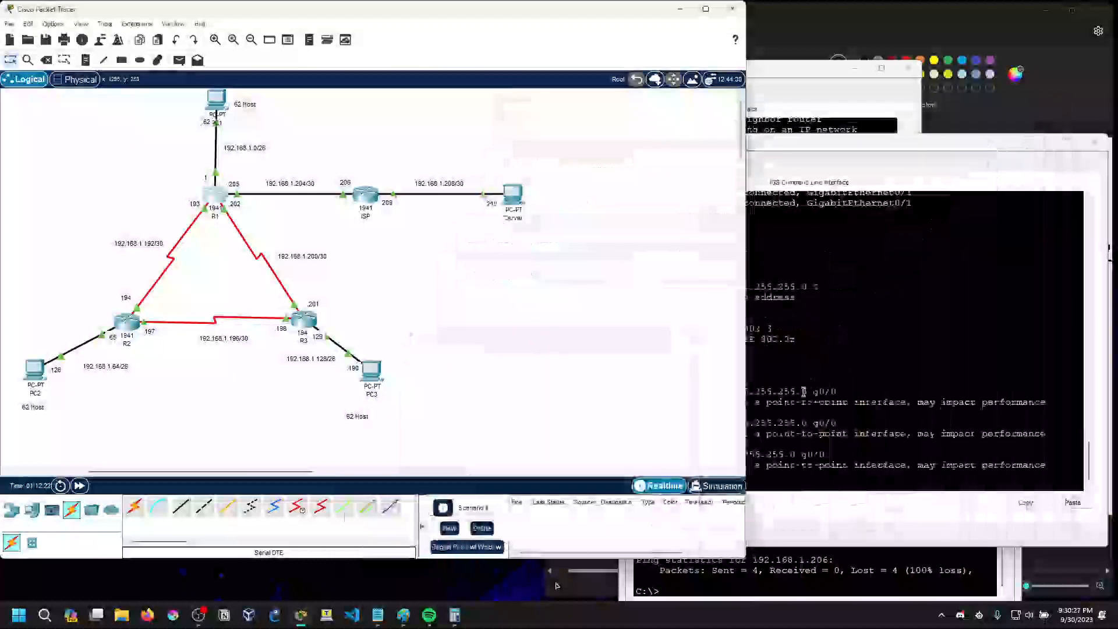
Try the ISP static route with destination 192.168.1.206, mask 255.255.255.0 and next hop 192.168.1.205, checking the expected argument after the destination
{"action": "left_click", "coordinate": [802, 483]}
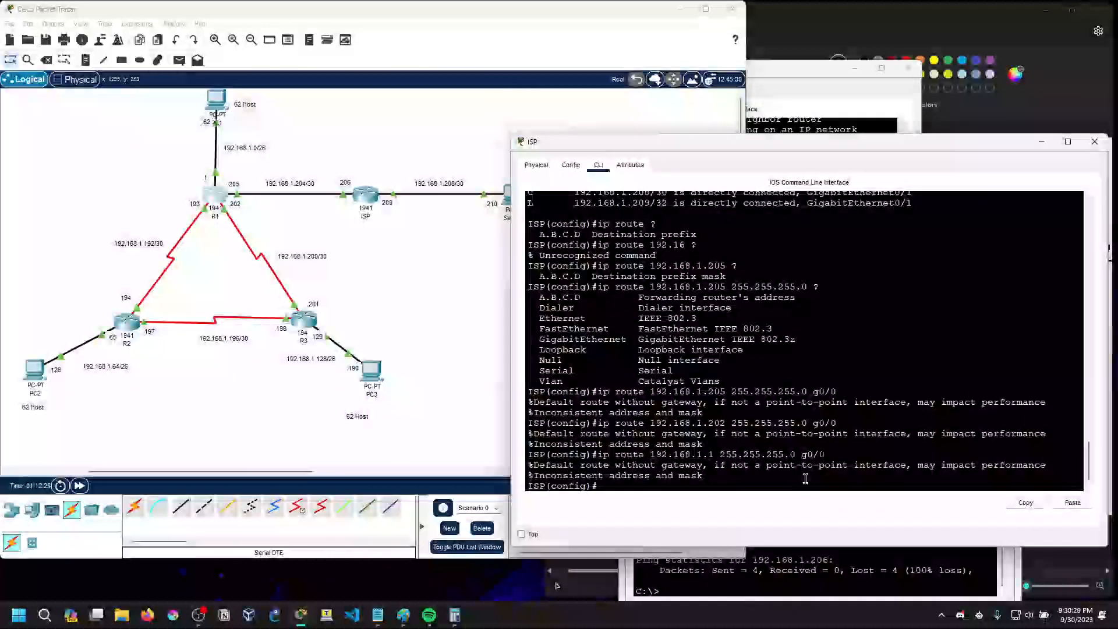
{"action": "key", "text": "Return"}
{"action": "key", "text": "Return"}
{"action": "type", "text": "eix"}
{"action": "key", "text": "BackSpace"}
{"action": "key", "text": "BackSpace"}
{"action": "key", "text": "BackSpace"}
{"action": "type", "text": "ip route 192.168.1."}
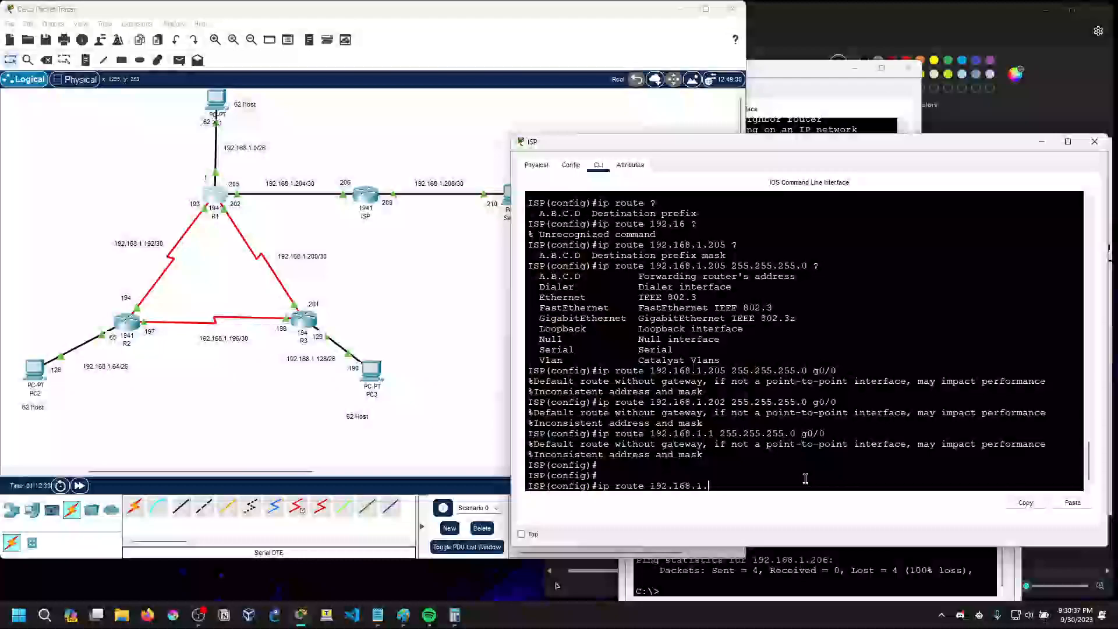
{"action": "type", "text": "206"}
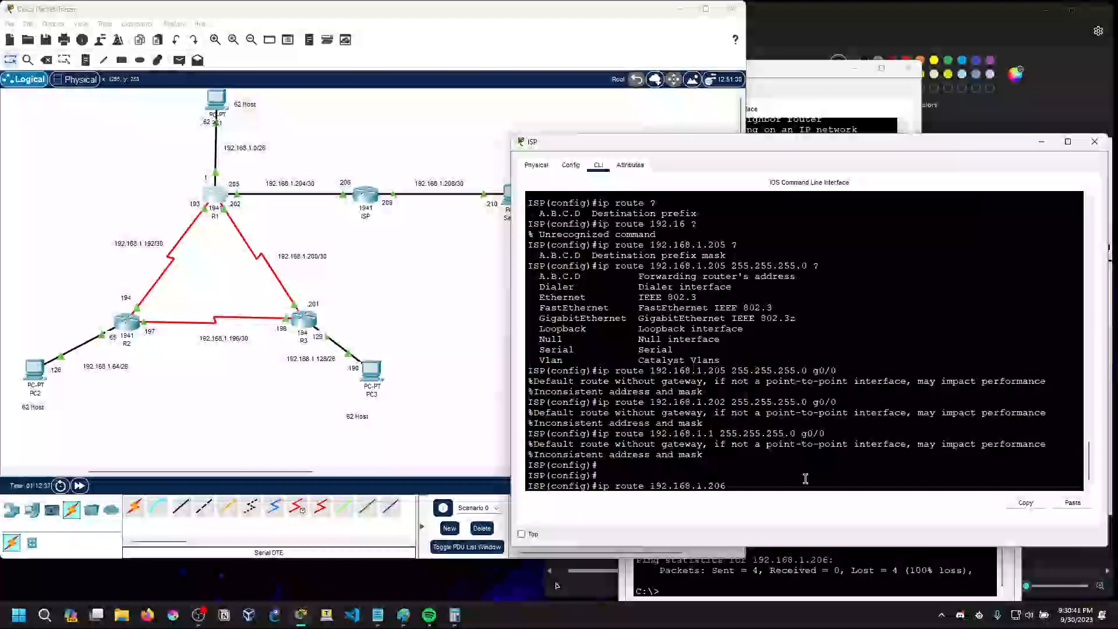
{"action": "type", "text": " ?2"}
{"action": "type", "text": "55.255.255.0"}
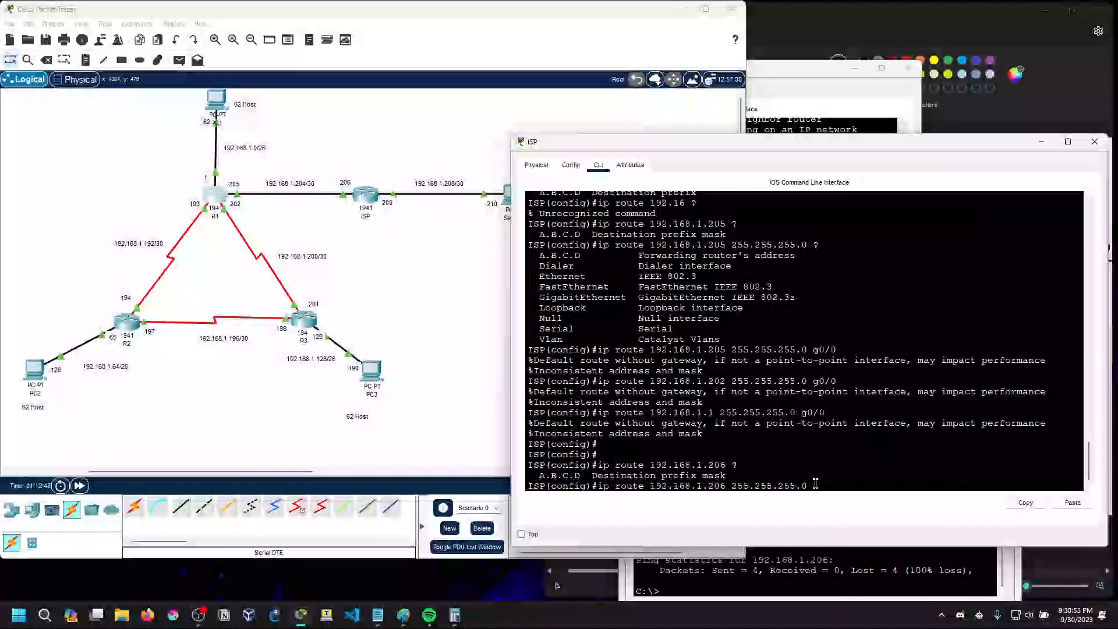
{"action": "type", "text": "192.168.1.205"}
{"action": "key", "text": "Return"}
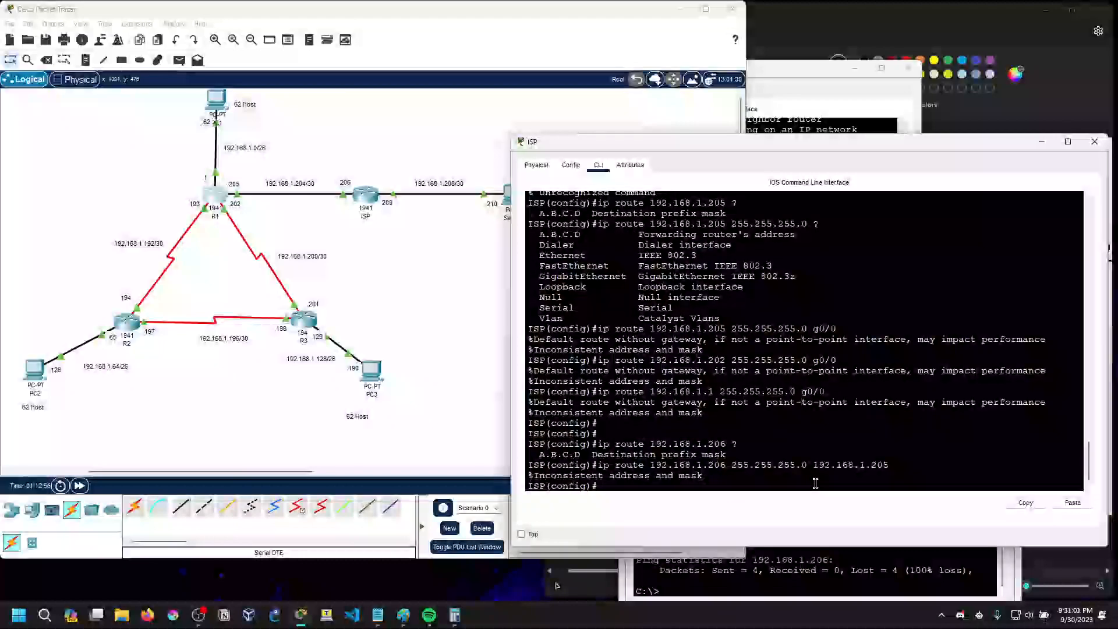
List the forwarding options for the ISP route to 192.168.1.206, mask 255.255.255.0, and try it through exit interface g0/0
{"action": "key", "text": "Up"}
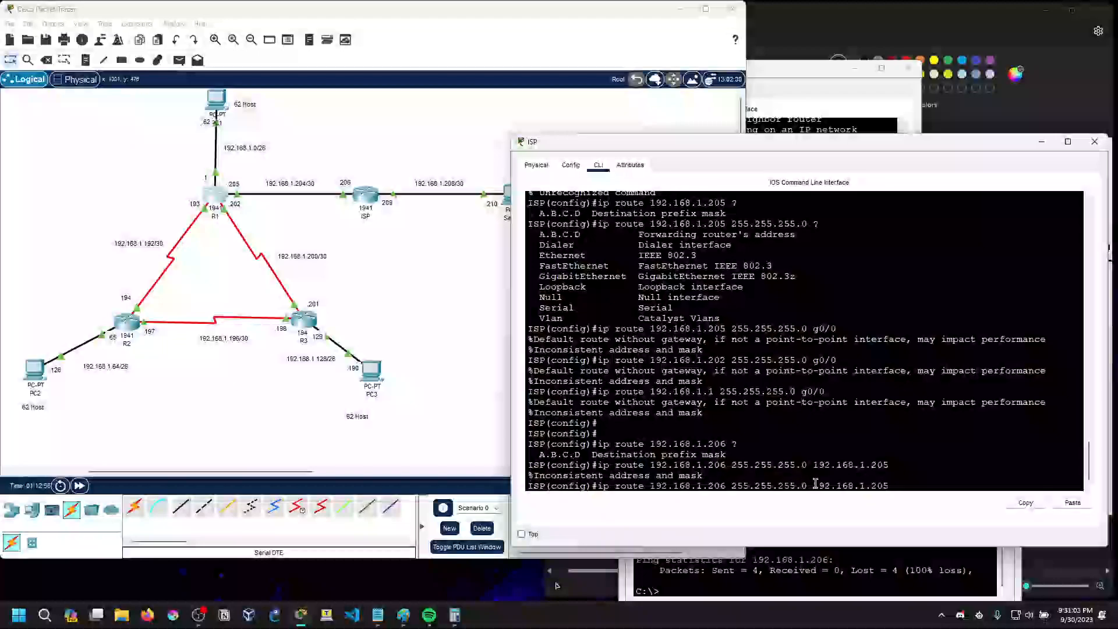
{"action": "key", "text": "BackSpace"}
{"action": "key", "text": "BackSpace"}
{"action": "key", "text": "BackSpace"}
{"action": "key", "text": "BackSpace"}
{"action": "key", "text": "BackSpace"}
{"action": "key", "text": "BackSpace"}
{"action": "key", "text": "BackSpace"}
{"action": "key", "text": "BackSpace"}
{"action": "key", "text": "BackSpace"}
{"action": "key", "text": "BackSpace"}
{"action": "key", "text": "BackSpace"}
{"action": "key", "text": "BackSpace"}
{"action": "key", "text": "BackSpace"}
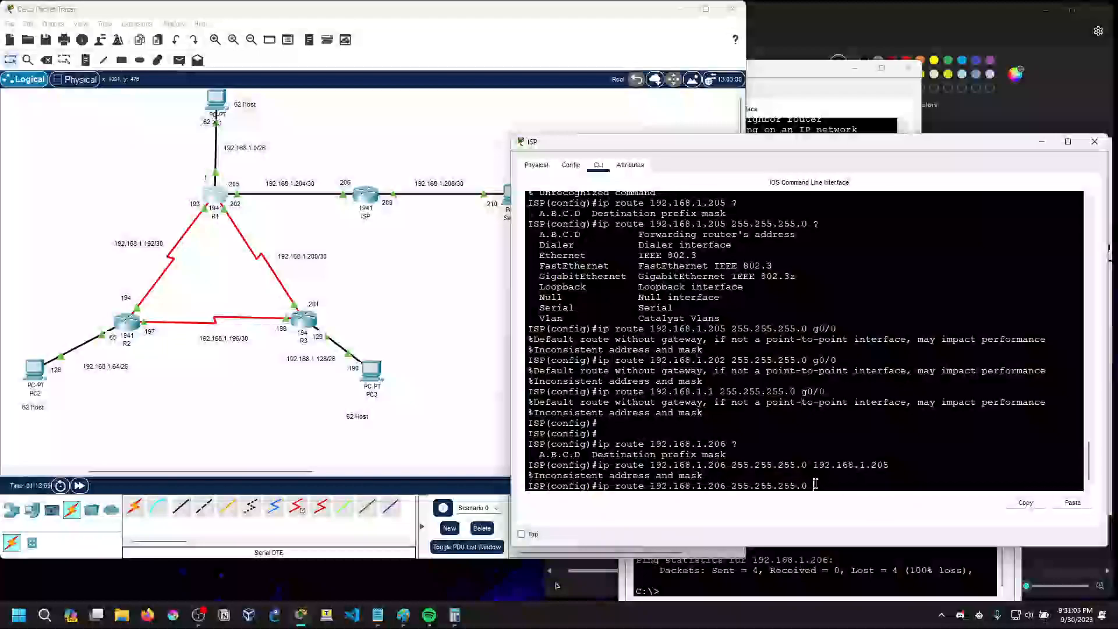
{"action": "type", "text": "?"}
{"action": "type", "text": "g0/"}
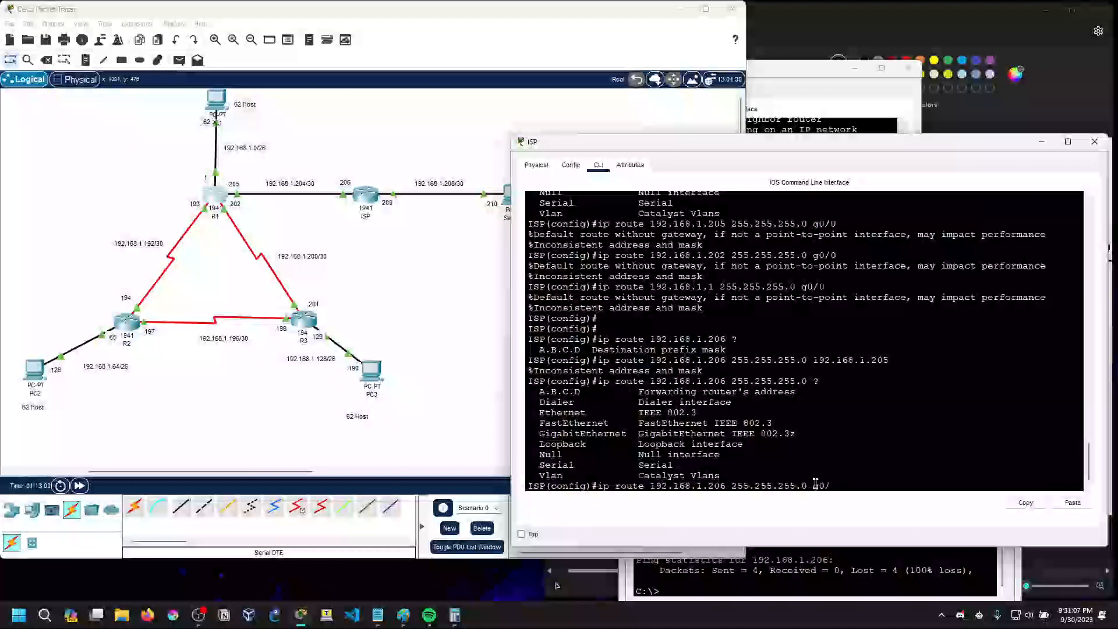
{"action": "type", "text": "0"}
{"action": "key", "text": "Return"}
Discard the recalled route command on ISP and list the global configuration commands and the first ip route argument
{"action": "key", "text": "Up"}
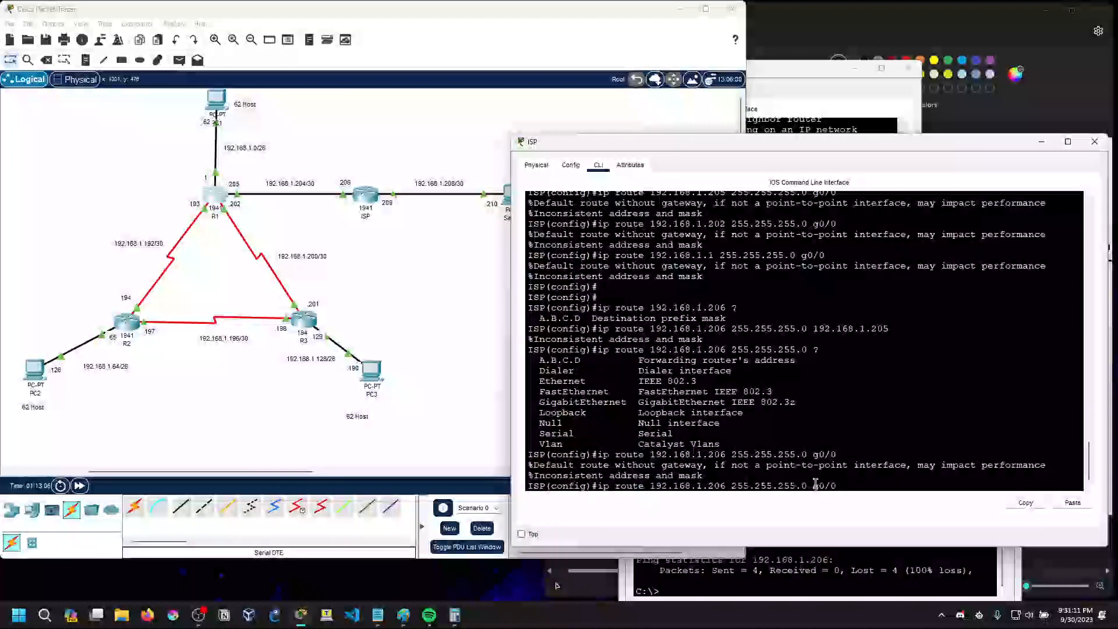
{"action": "key", "text": "BackSpace"}
{"action": "key", "text": "BackSpace"}
{"action": "key", "text": "BackSpace"}
{"action": "key", "text": "BackSpace"}
{"action": "key", "text": "BackSpace"}
{"action": "key", "text": "BackSpace"}
{"action": "key", "text": "BackSpace"}
{"action": "key", "text": "BackSpace"}
{"action": "key", "text": "BackSpace"}
{"action": "key", "text": "BackSpace"}
{"action": "key", "text": "BackSpace"}
{"action": "key", "text": "BackSpace"}
{"action": "key", "text": "BackSpace"}
{"action": "key", "text": "BackSpace"}
{"action": "key", "text": "BackSpace"}
{"action": "key", "text": "BackSpace"}
{"action": "key", "text": "BackSpace"}
{"action": "key", "text": "BackSpace"}
{"action": "key", "text": "BackSpace"}
{"action": "key", "text": "BackSpace"}
{"action": "key", "text": "BackSpace"}
{"action": "key", "text": "BackSpace"}
{"action": "key", "text": "BackSpace"}
{"action": "key", "text": "BackSpace"}
{"action": "key", "text": "BackSpace"}
{"action": "key", "text": "BackSpace"}
{"action": "key", "text": "BackSpace"}
{"action": "key", "text": "BackSpace"}
{"action": "key", "text": "BackSpace"}
{"action": "key", "text": "BackSpace"}
{"action": "key", "text": "BackSpace"}
{"action": "key", "text": "BackSpace"}
{"action": "key", "text": "BackSpace"}
{"action": "key", "text": "BackSpace"}
{"action": "key", "text": "BackSpace"}
{"action": "key", "text": "BackSpace"}
{"action": "key", "text": "BackSpace"}
{"action": "key", "text": "BackSpace"}
{"action": "key", "text": "BackSpace"}
{"action": "key", "text": "BackSpace"}
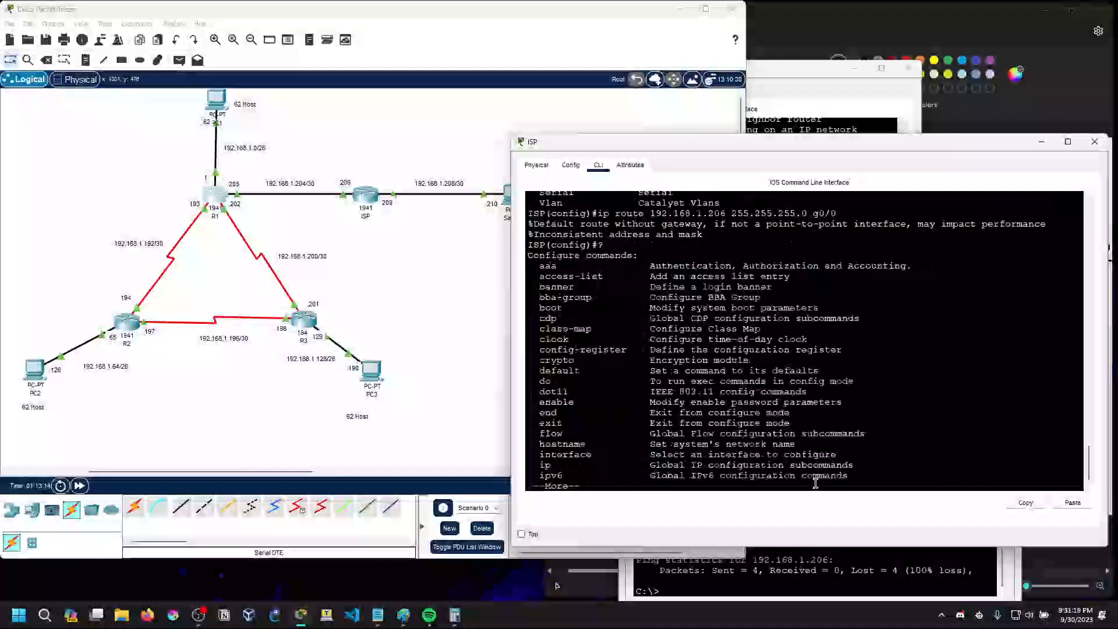
{"action": "key", "text": "space"}
{"action": "type", "text": "ip route ?"}
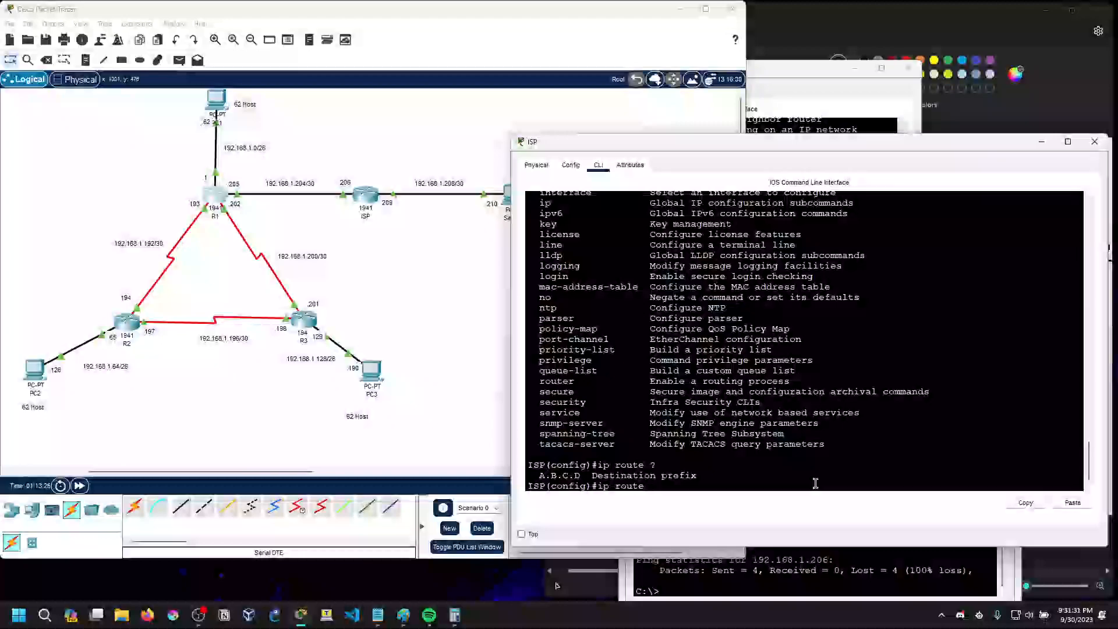
Compose an ISP static route to 192.168.1.204 with mask 255.255.255.0 and list its forwarding options
{"action": "type", "text": "192.168.1."}
{"action": "key", "text": "BackSpace"}
{"action": "key", "text": "BackSpace"}
{"action": "key", "text": "BackSpace"}
{"action": "key", "text": "BackSpace"}
{"action": "key", "text": "BackSpace"}
{"action": "key", "text": "BackSpace"}
{"action": "key", "text": "BackSpace"}
{"action": "key", "text": "BackSpace"}
{"action": "key", "text": "BackSpace"}
{"action": "type", "text": "192.168."}
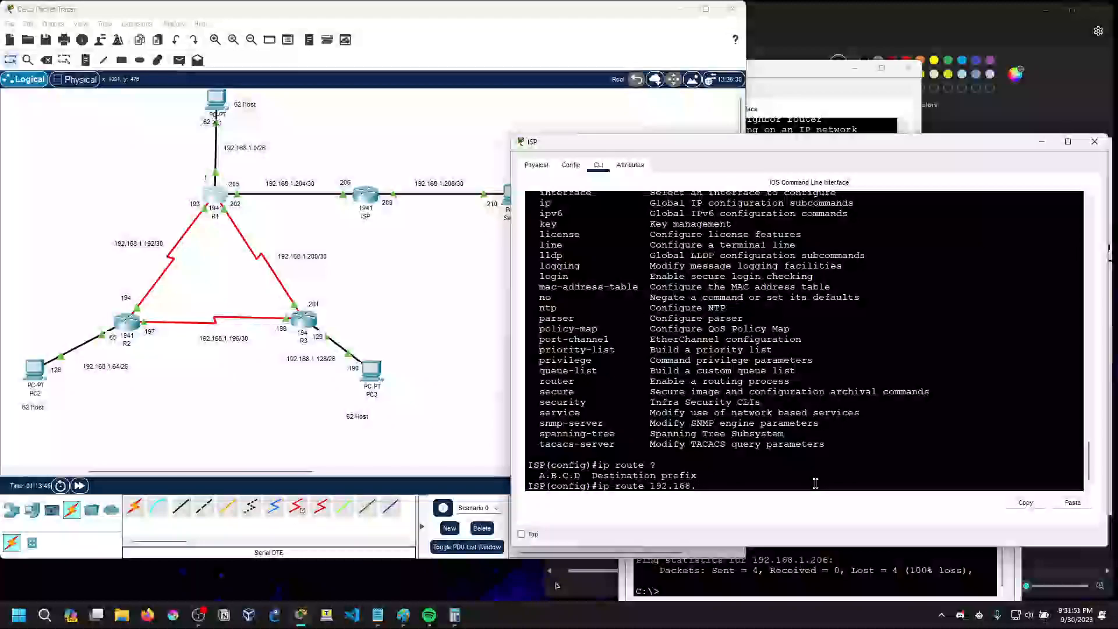
{"action": "type", "text": "1."}
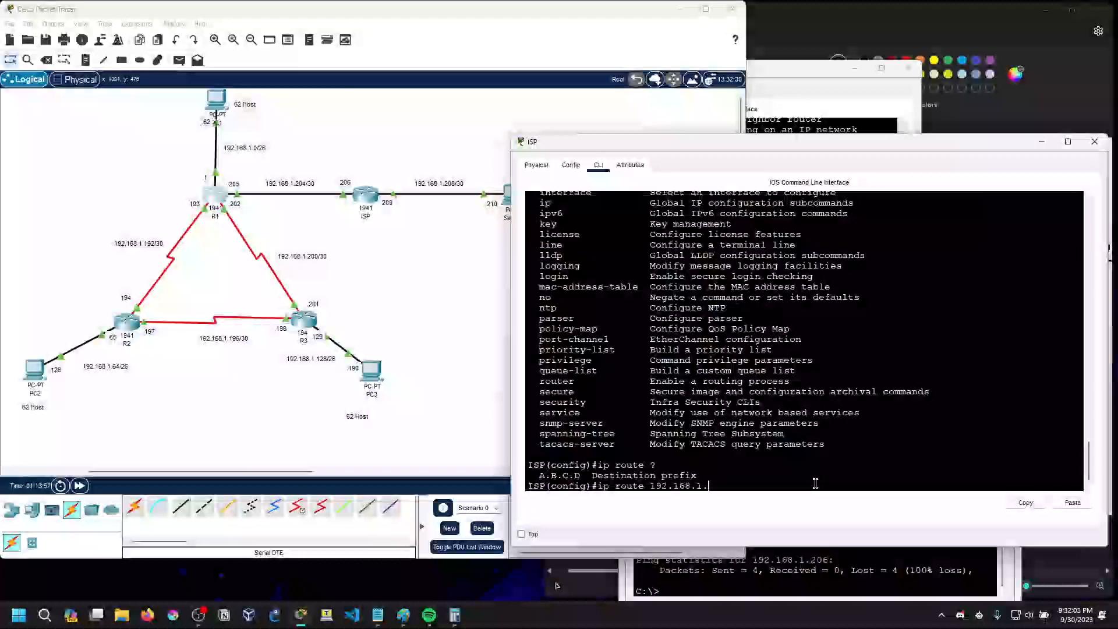
{"action": "type", "text": "20"}
{"action": "type", "text": "4 ?"}
{"action": "type", "text": "255.255.255."}
{"action": "type", "text": "0"}
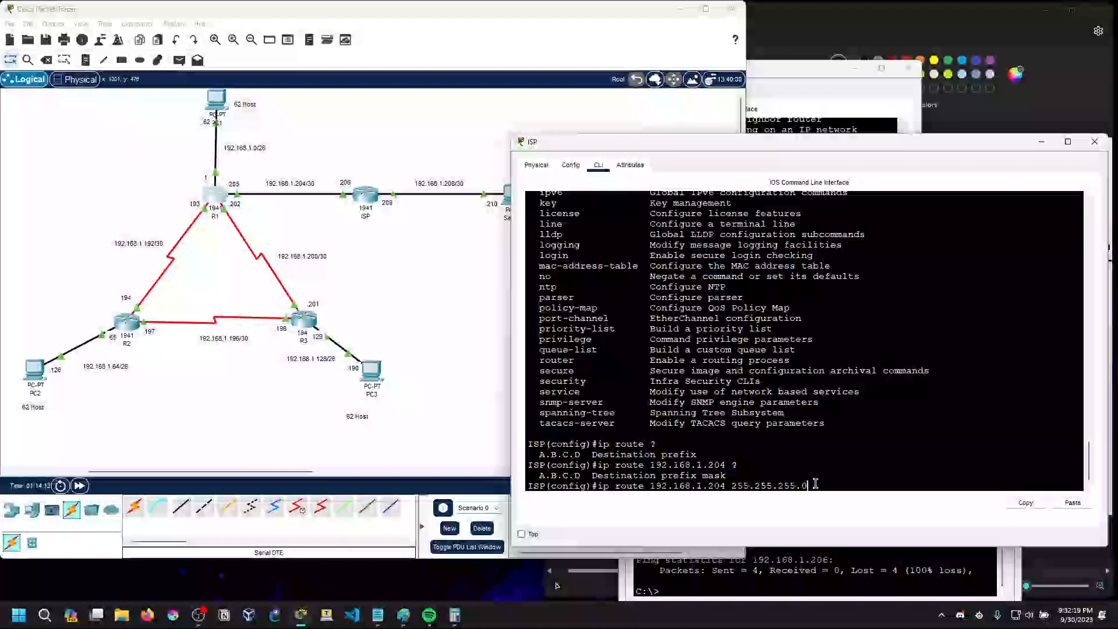
{"action": "type", "text": "?"}
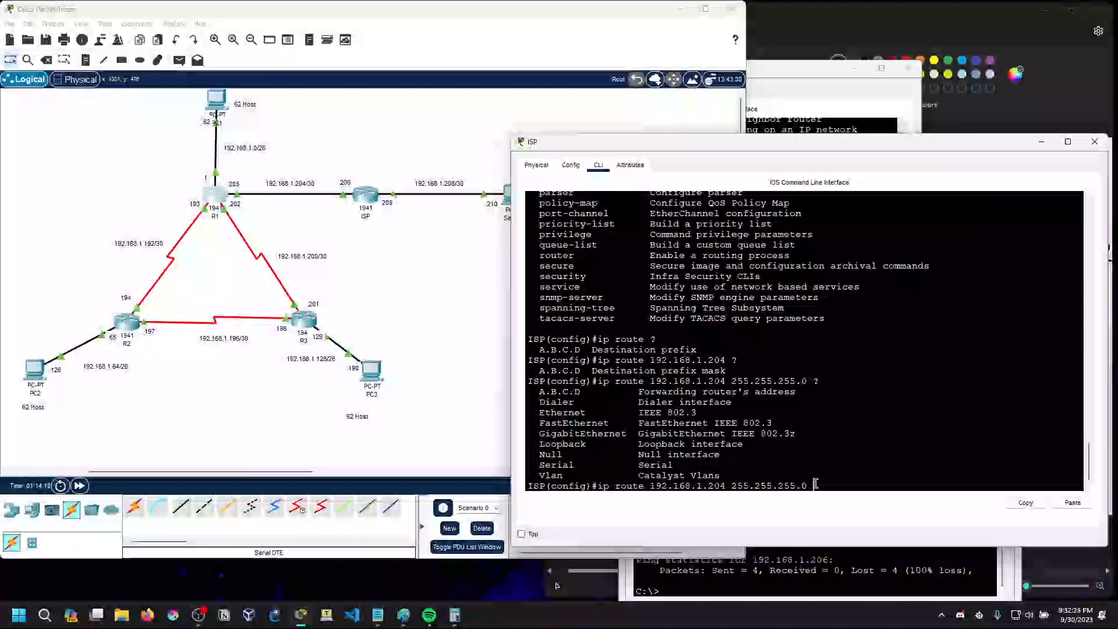
{"action": "type", "text": "192.168.1"}
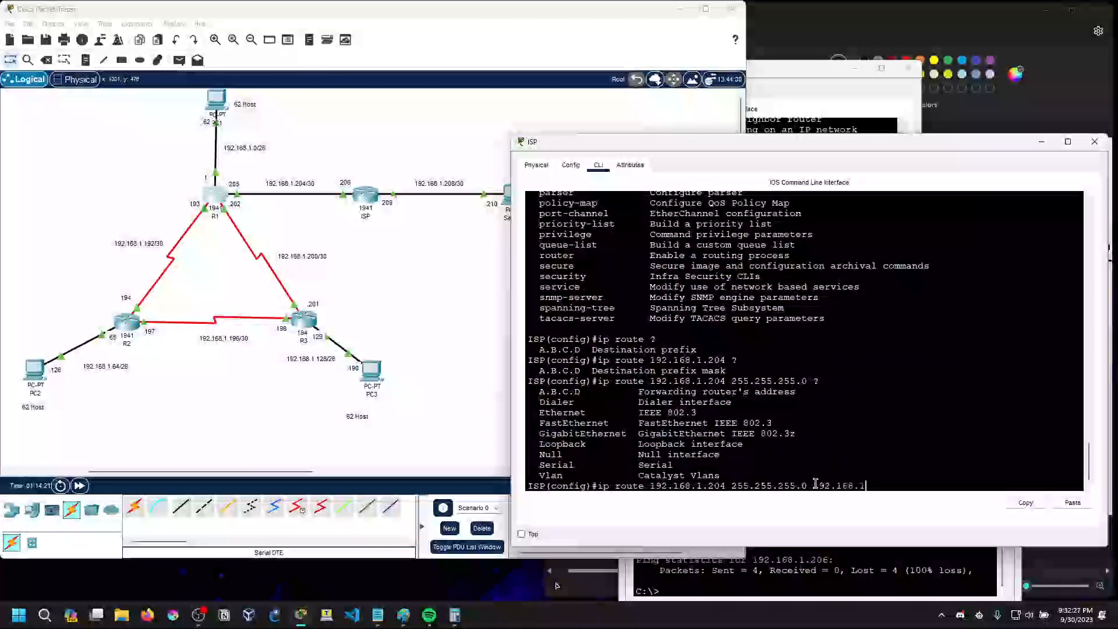
{"action": "type", "text": ".206"}
Try the 192.168.1.204 route with mask 255.255.255.0 and next hop 192.168.1.206, submitting it twice
{"action": "key", "text": "Return"}
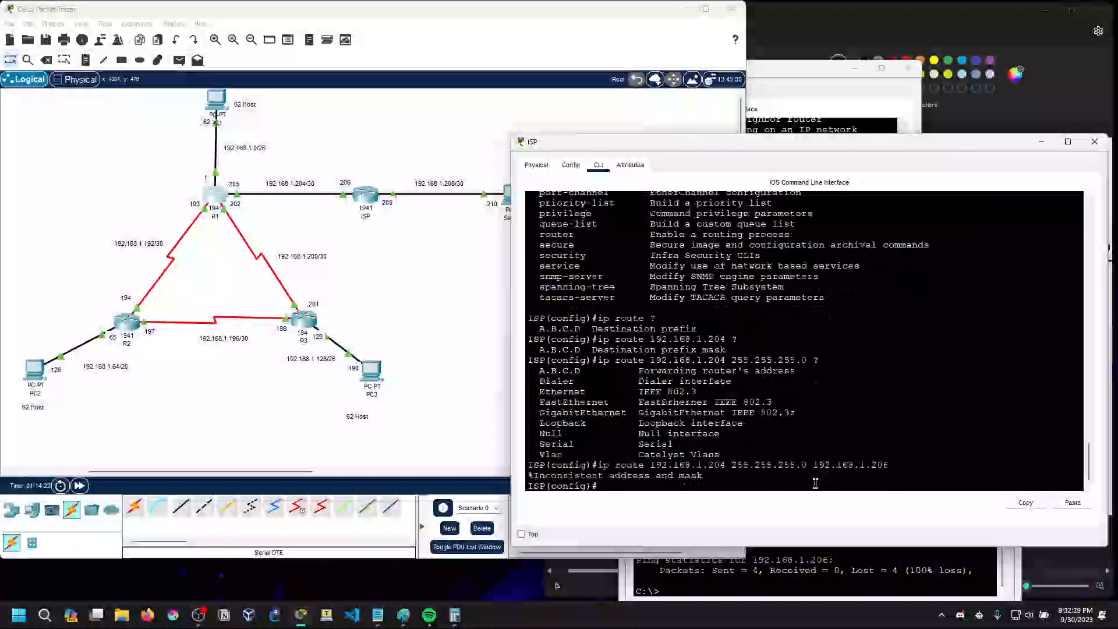
{"action": "key", "text": "Up"}
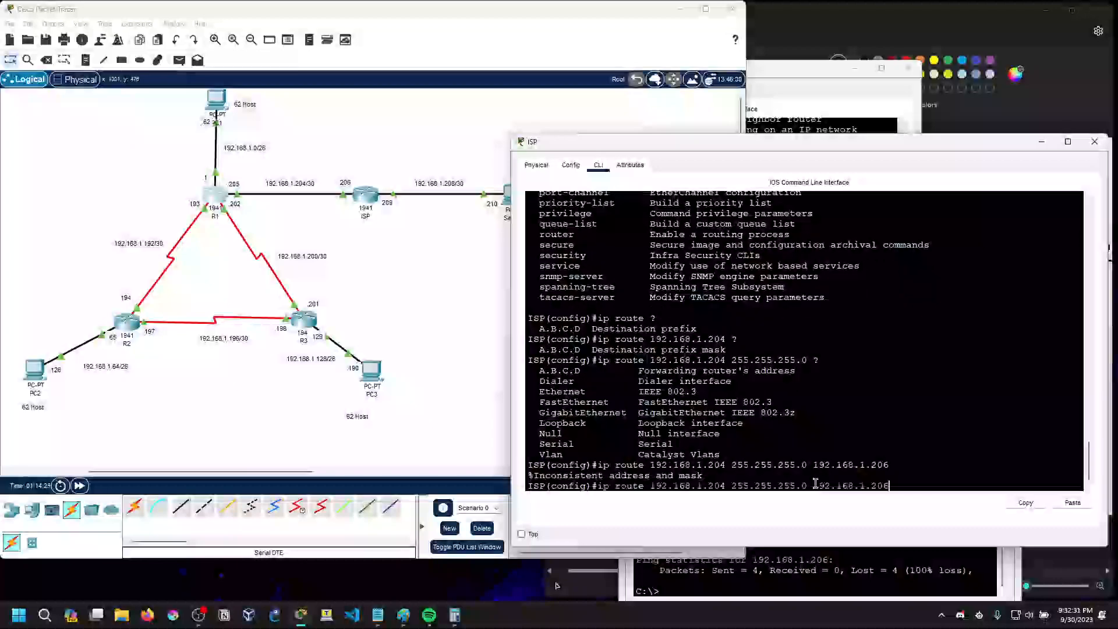
{"action": "key", "text": "Return"}
Try the ISP route to 192.168.1.204 with the mask changed to 255.255.255.252 and next hop 192.168.1.206
{"action": "key", "text": "Up"}
{"action": "key", "text": "Left"}
{"action": "key", "text": "Left"}
{"action": "key", "text": "Left"}
{"action": "key", "text": "Left"}
{"action": "key", "text": "Left"}
{"action": "key", "text": "Left"}
{"action": "key", "text": "Left"}
{"action": "key", "text": "Left"}
{"action": "key", "text": "Left"}
{"action": "key", "text": "Left"}
{"action": "key", "text": "Left"}
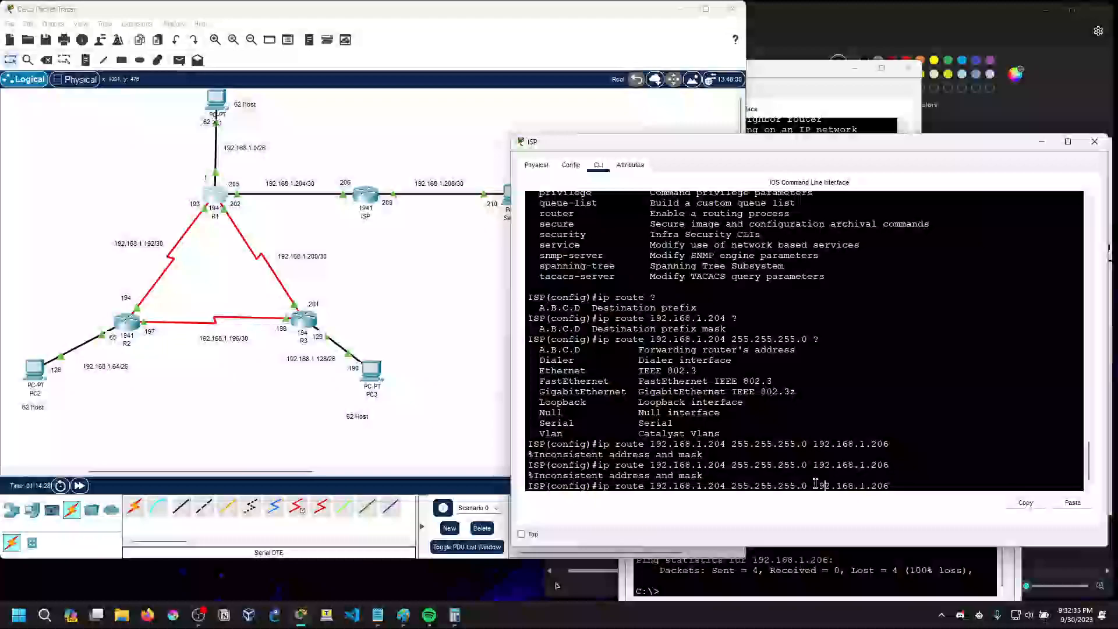
{"action": "key", "text": "Left"}
{"action": "key", "text": "Left"}
{"action": "key", "text": "Left"}
{"action": "key", "text": "BackSpace"}
{"action": "type", "text": "252"}
{"action": "key", "text": "Right"}
{"action": "key", "text": "Right"}
{"action": "key", "text": "Right"}
{"action": "key", "text": "Right"}
{"action": "key", "text": "Right"}
{"action": "key", "text": "Right"}
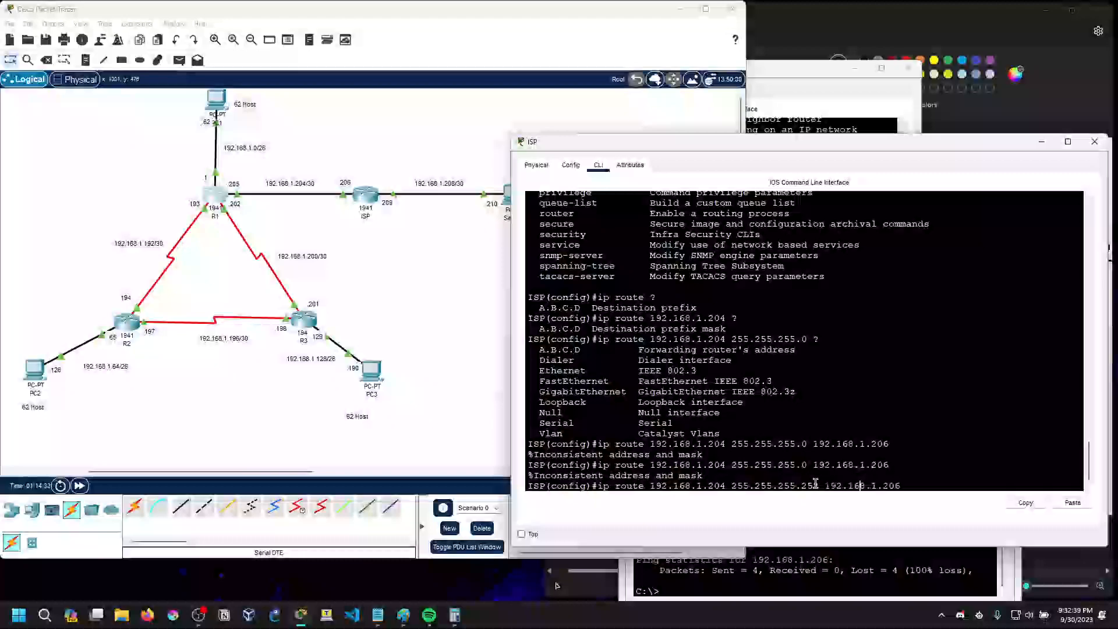
{"action": "key", "text": "Return"}
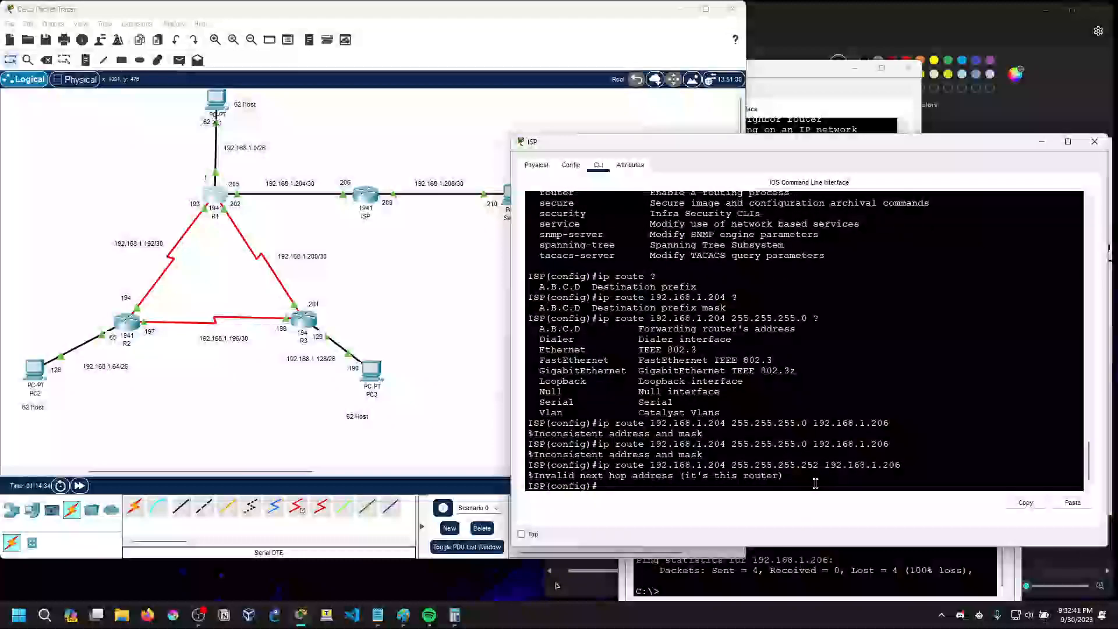
Add the ISP static route to 192.168.1.204 with mask 255.255.255.252 and next hop 192.168.1.205
{"action": "key", "text": "Up"}
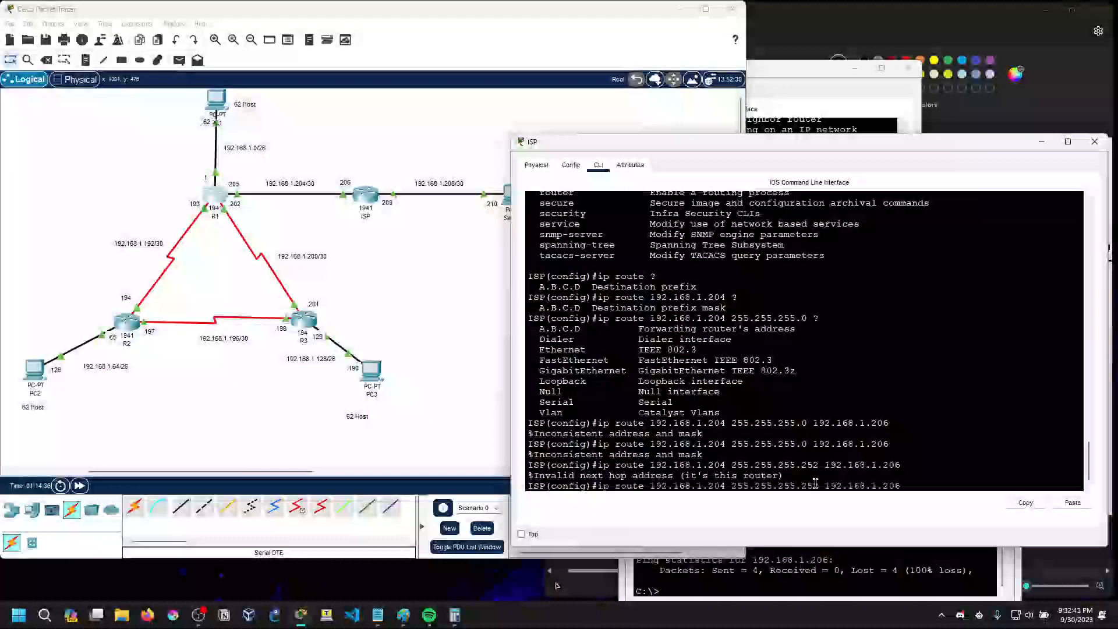
{"action": "key", "text": "BackSpace"}
{"action": "key", "text": "BackSpace"}
{"action": "key", "text": "BackSpace"}
{"action": "type", "text": "205"}
{"action": "key", "text": "Return"}
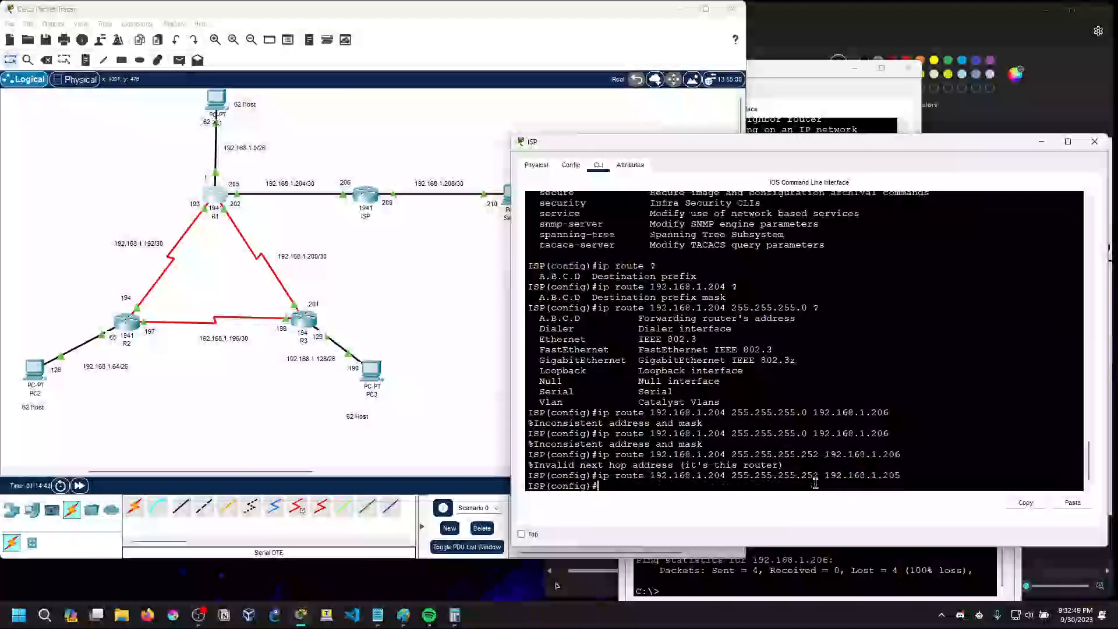
Leave configuration mode on ISP and examine its routing table for the static route
{"action": "type", "text": "exit"}
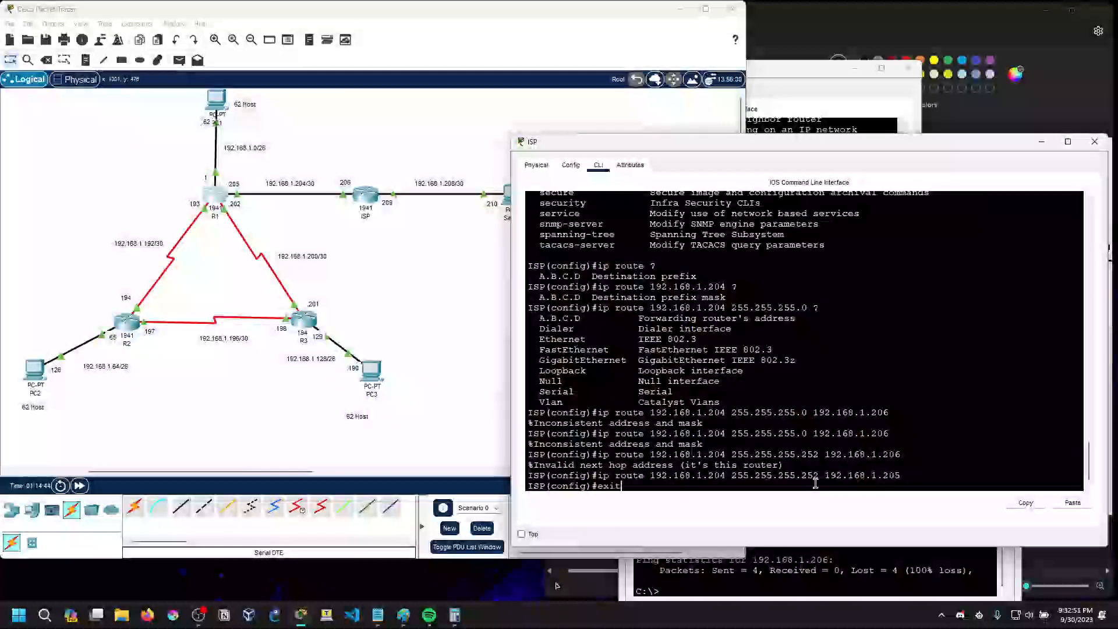
{"action": "key", "text": "Return"}
{"action": "key", "text": "Return"}
{"action": "type", "text": "sh ip route"}
{"action": "key", "text": "Return"}
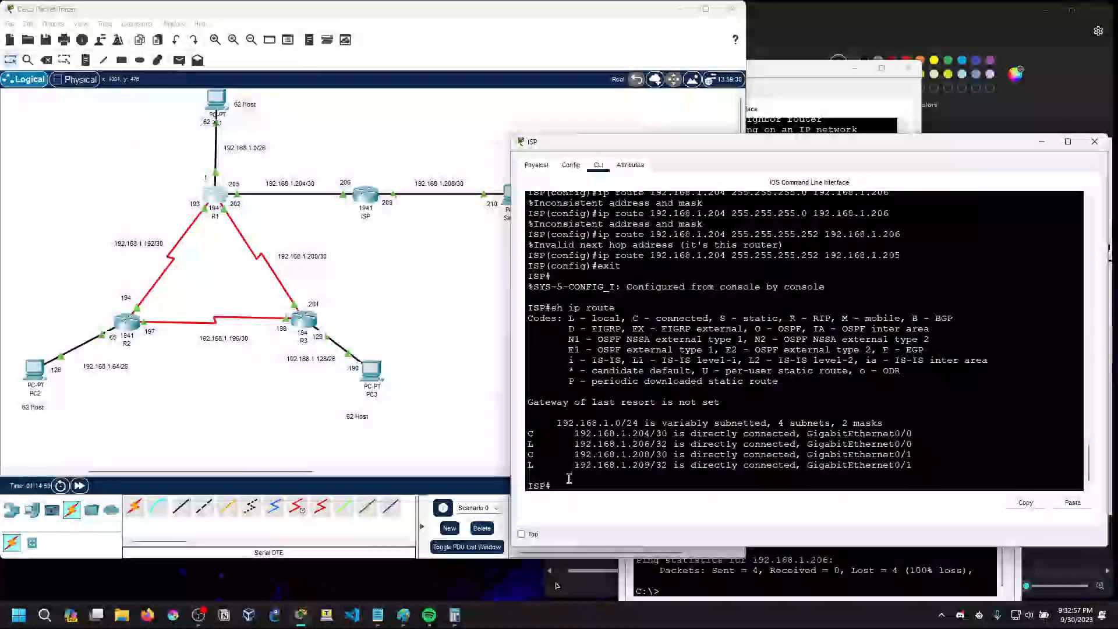
{"action": "type", "text": "sh ip route"}
{"action": "key", "text": "Return"}
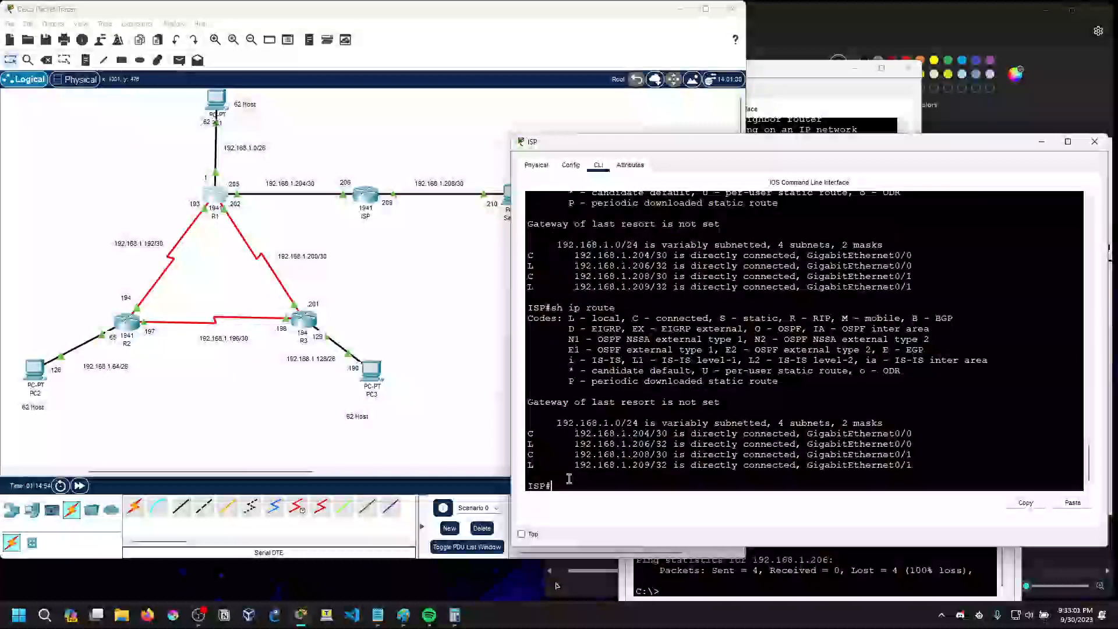
Show only the static routes in ISP's routing table with sh ip route static
{"action": "type", "text": "sh ip route static"}
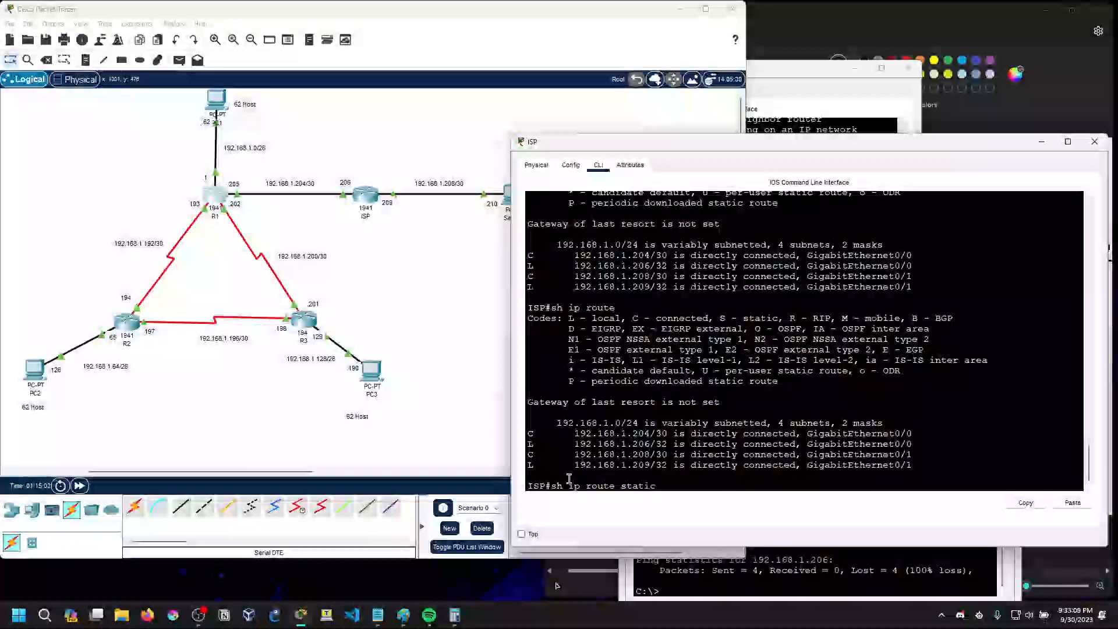
{"action": "key", "text": "Return"}
{"action": "key", "text": "Return"}
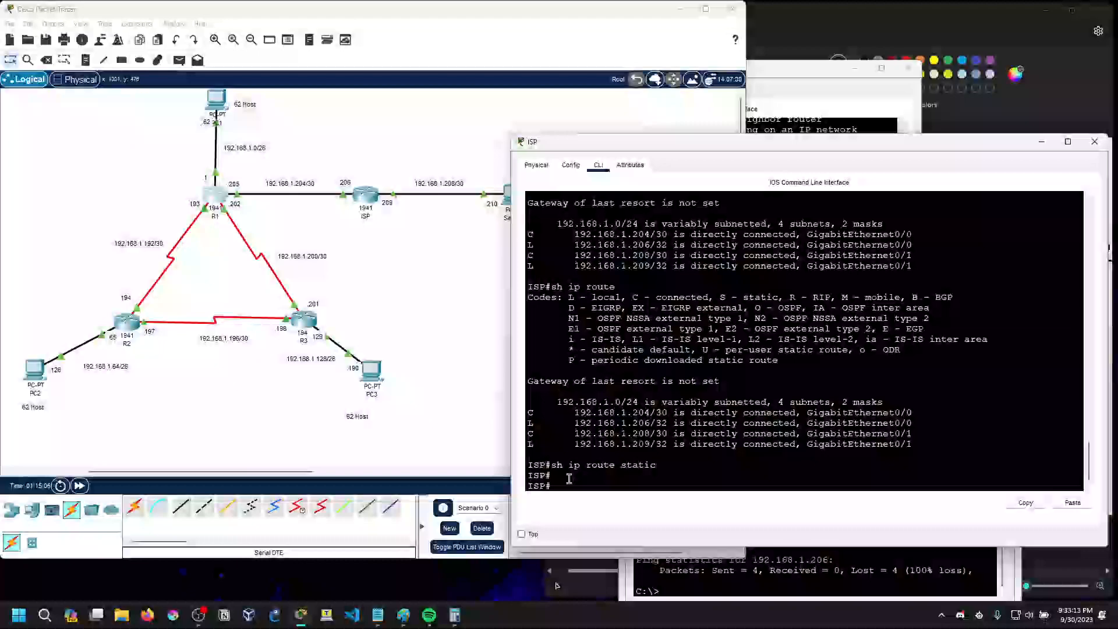
{"action": "scroll", "coordinate": [689, 446], "scroll_direction": "up", "scroll_amount": 5}
{"action": "scroll", "coordinate": [689, 445], "scroll_direction": "down", "scroll_amount": 5}
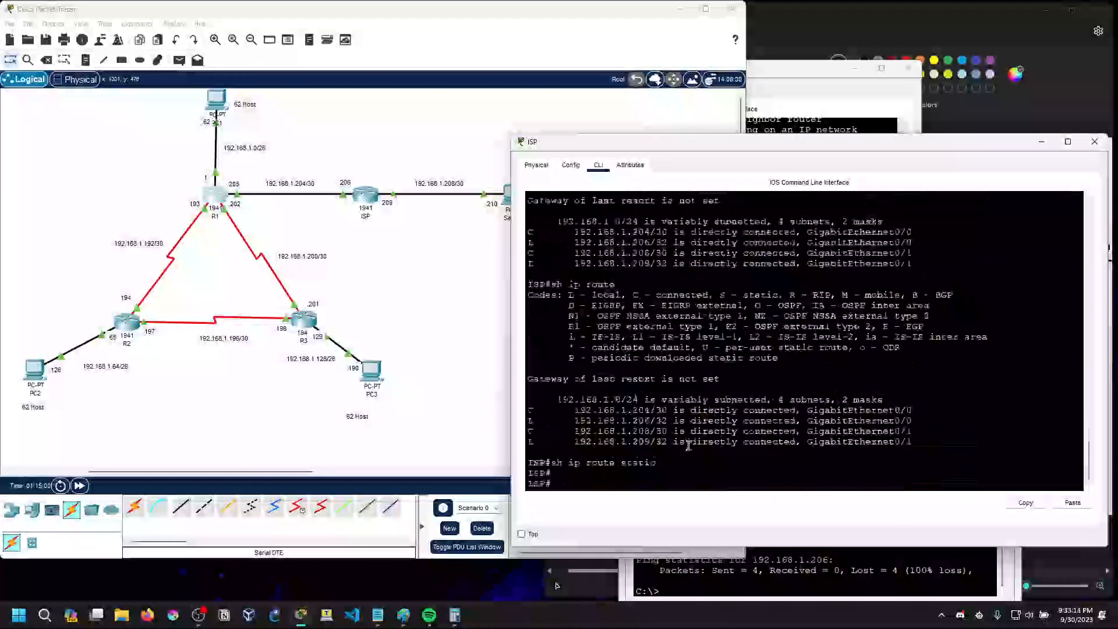
Return ISP to global configuration mode by recalling the conf t command from its history
{"action": "key", "text": "Up"}
{"action": "key", "text": "Up"}
{"action": "key", "text": "Up"}
{"action": "key", "text": "Up"}
{"action": "key", "text": "Up"}
{"action": "key", "text": "Up"}
{"action": "key", "text": "Up"}
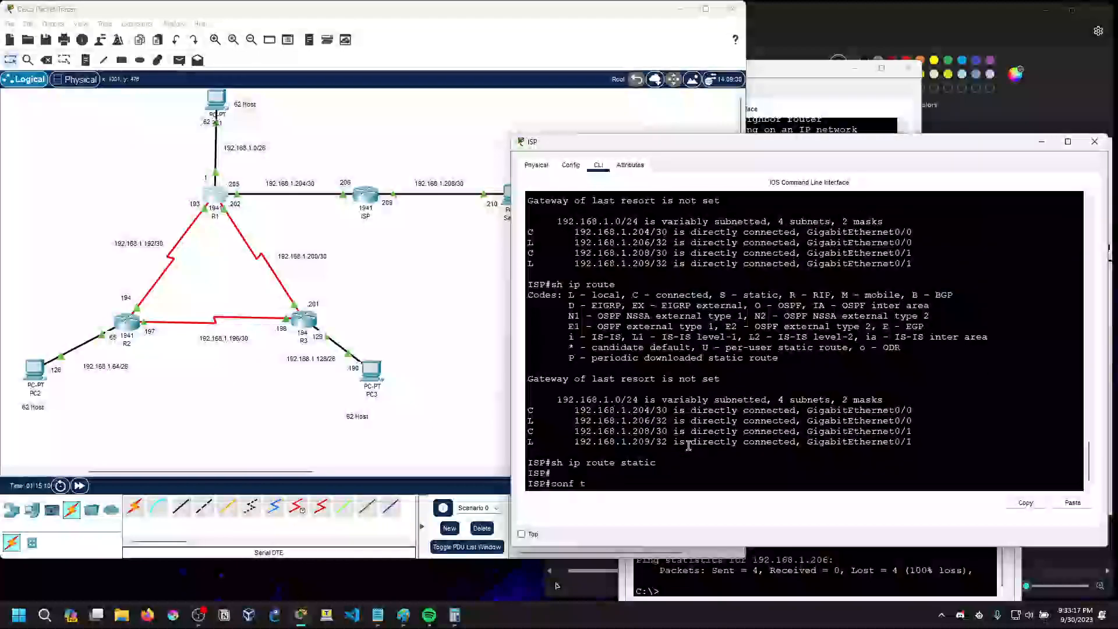
{"action": "key", "text": "Down"}
{"action": "key", "text": "Down"}
{"action": "key", "text": "Down"}
{"action": "key", "text": "Up"}
{"action": "key", "text": "Up"}
{"action": "key", "text": "Up"}
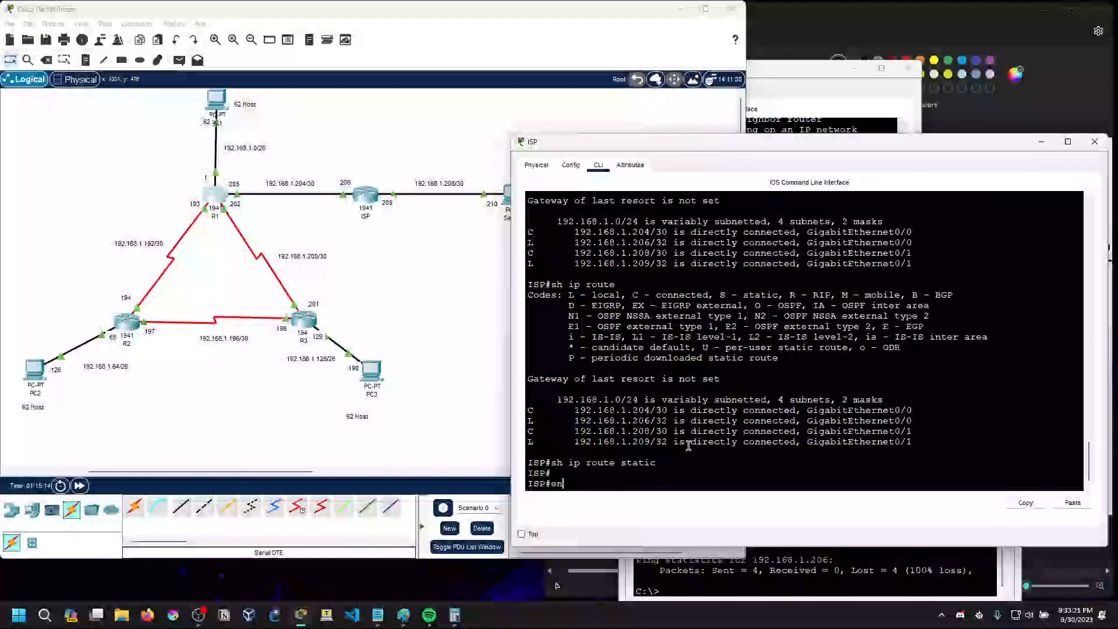
{"action": "key", "text": "Down"}
{"action": "key", "text": "Return"}
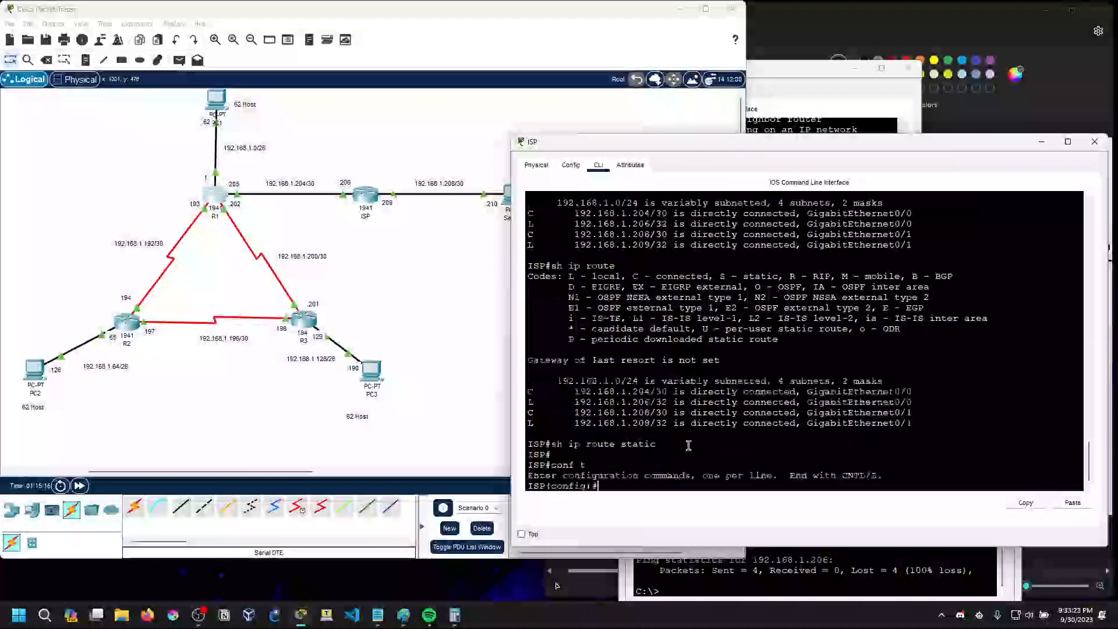
Examine ISP's running configuration for the static route entry, paging through to the end
{"action": "type", "text": "do sh run"}
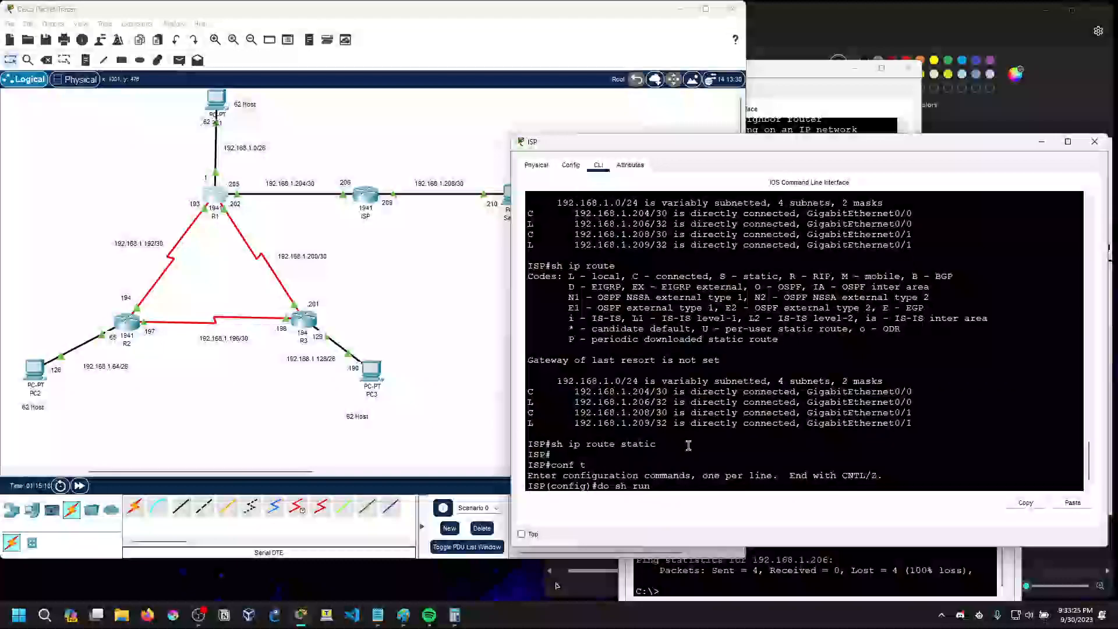
{"action": "key", "text": "Return"}
{"action": "key", "text": "space"}
{"action": "scroll", "coordinate": [676, 440], "scroll_direction": "up", "scroll_amount": 1}
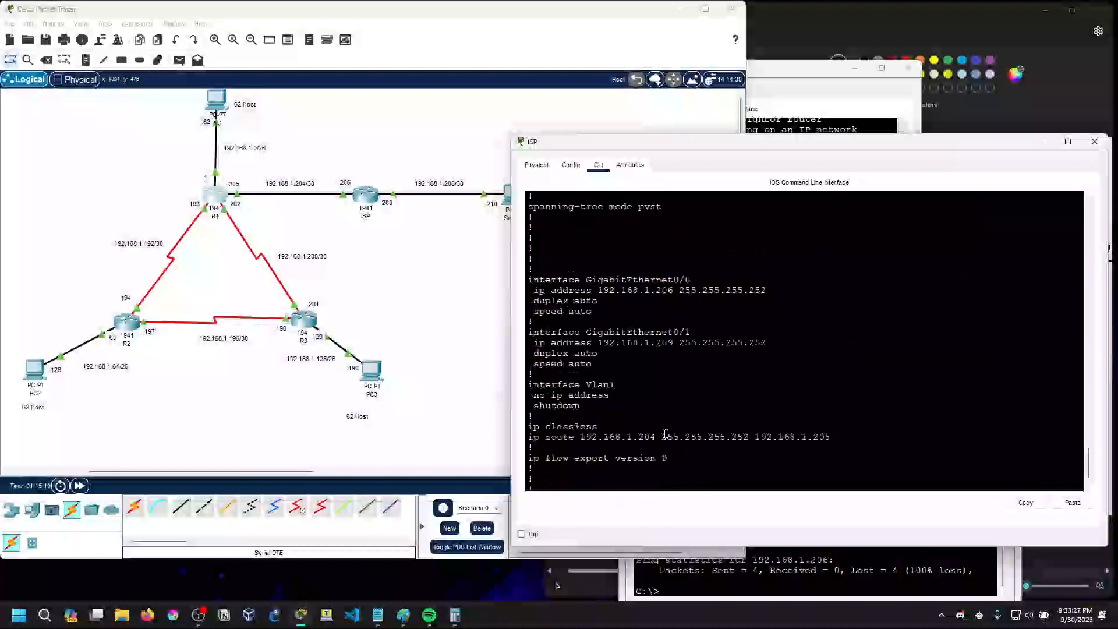
{"action": "key", "text": "space"}
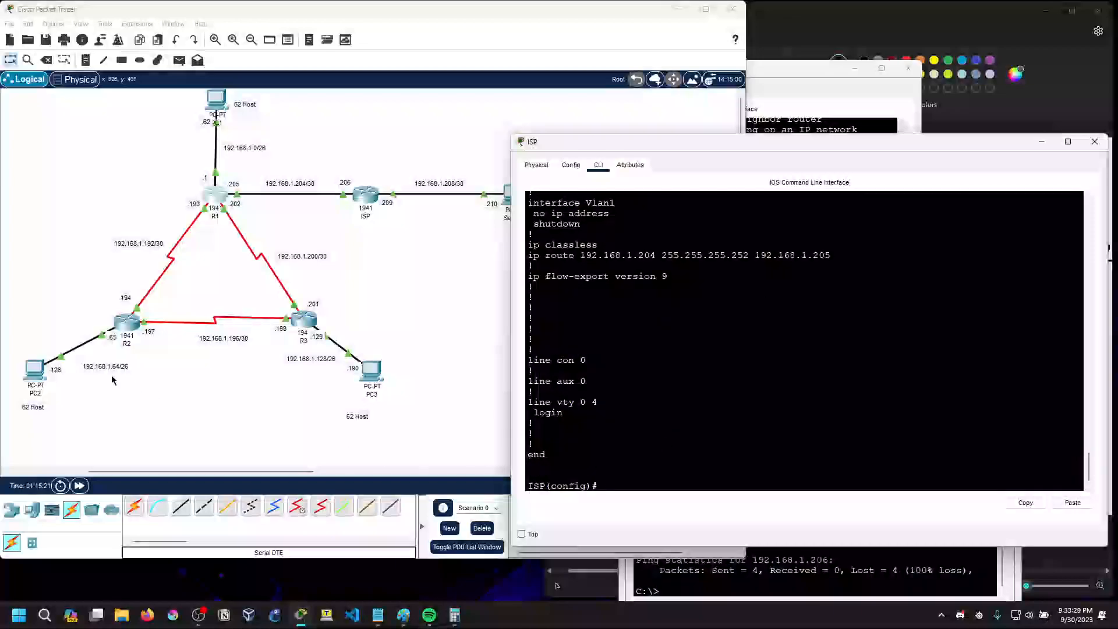
Ping 192.168.1.206 from PC2's command prompt, then minimize the PC2 window
{"action": "left_click", "coordinate": [36, 372]}
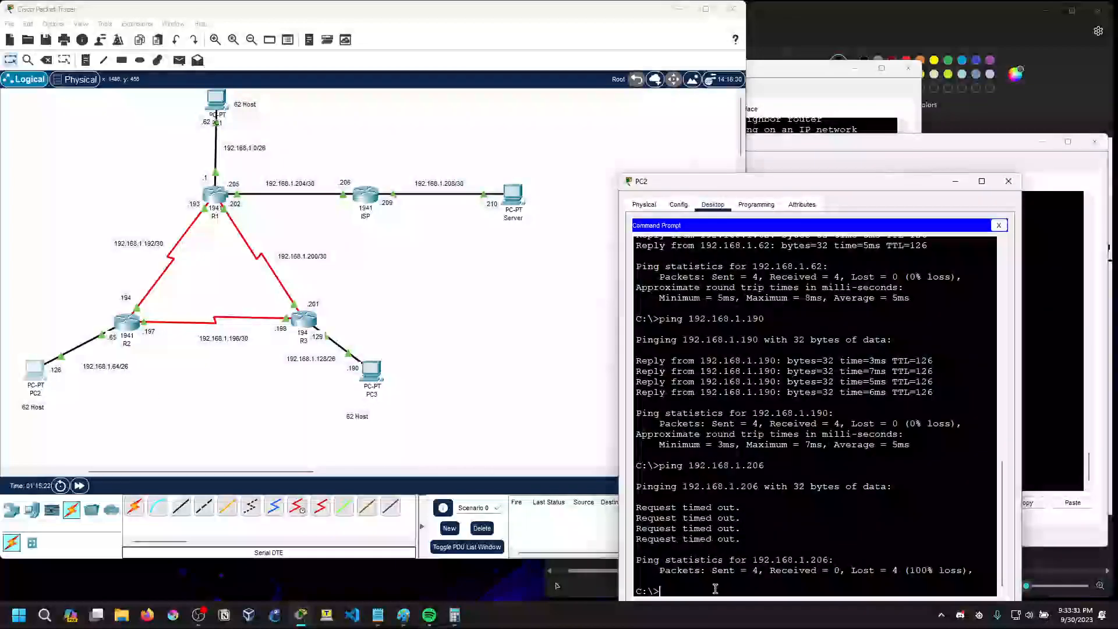
{"action": "type", "text": "ping "}
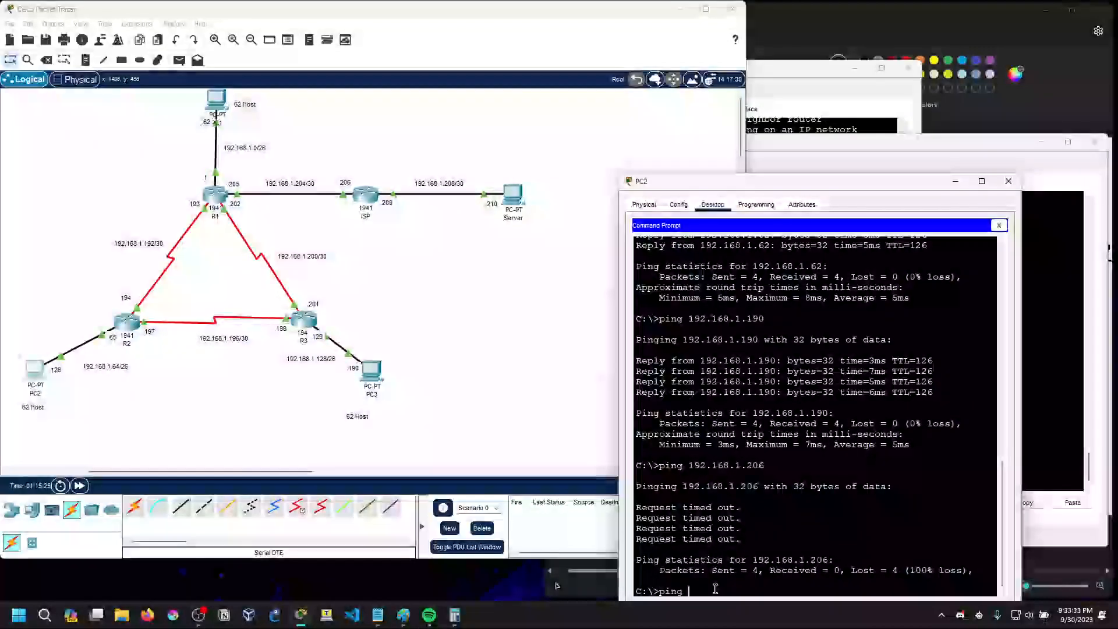
{"action": "type", "text": "192.168.1.206"}
{"action": "key", "text": "Return"}
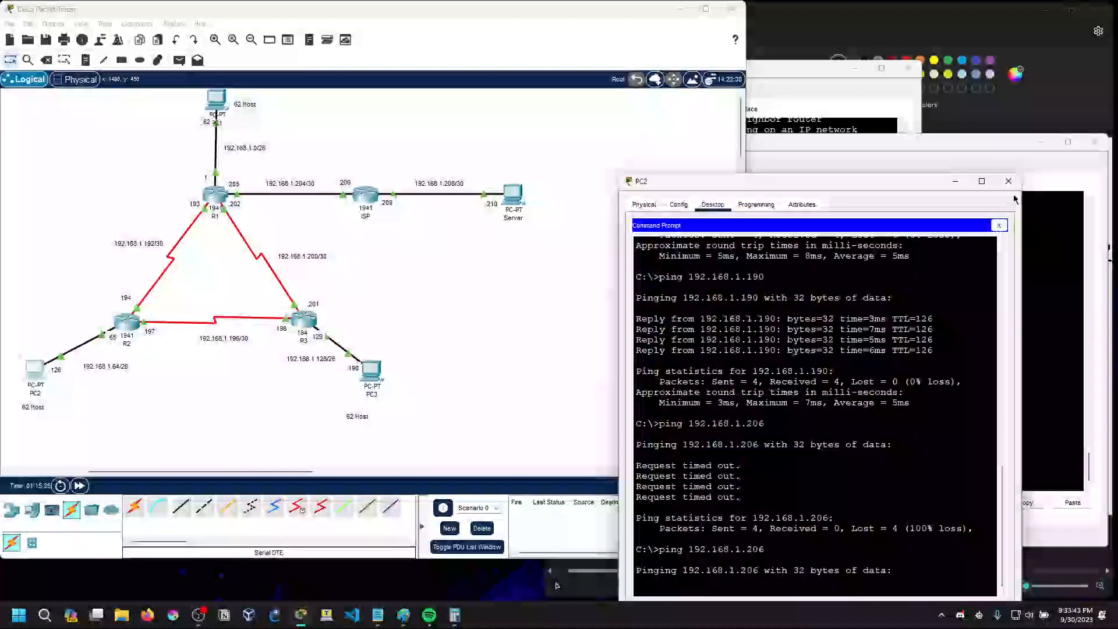
{"action": "left_click", "coordinate": [956, 181]}
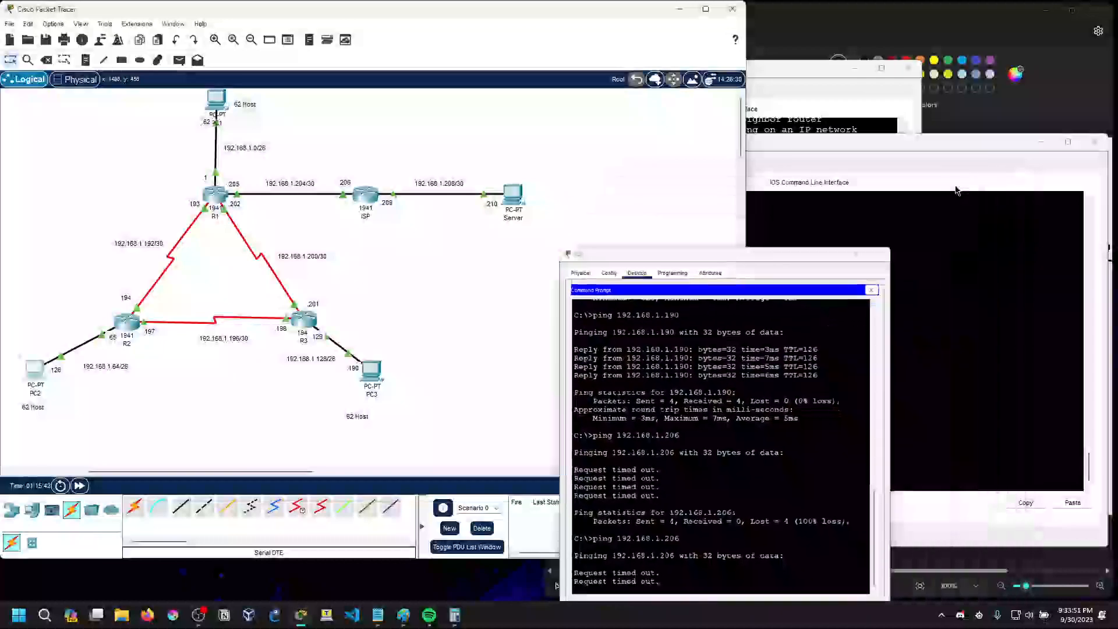
Reopen ISP's command line and examine its running configuration again for the interface addresses and static route
{"action": "left_click", "coordinate": [368, 201]}
{"action": "scroll", "coordinate": [620, 465], "scroll_direction": "up", "scroll_amount": 3}
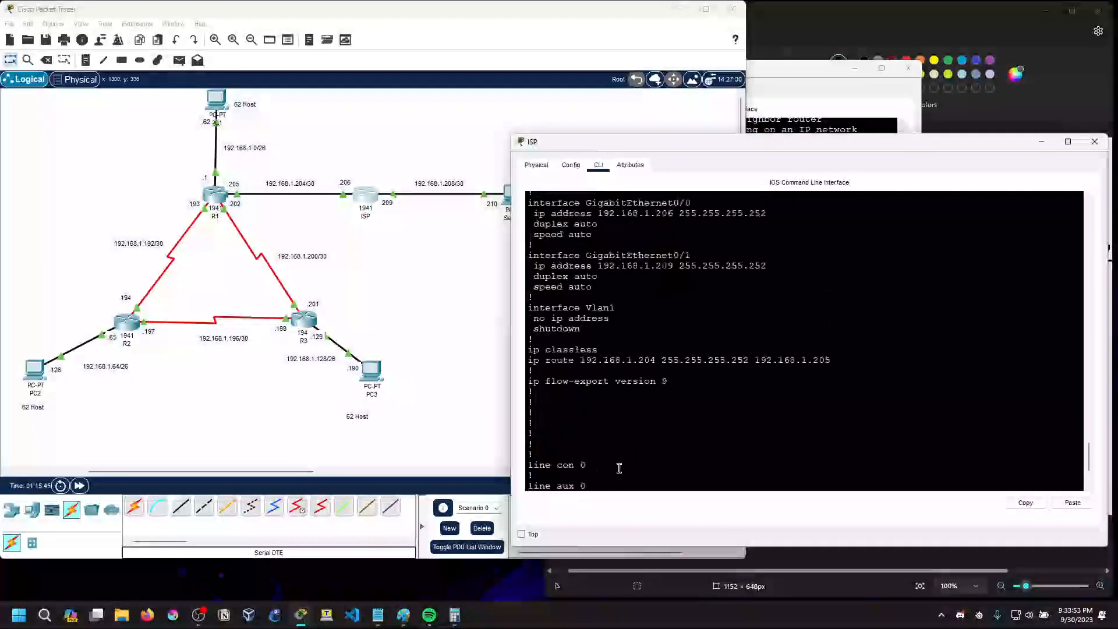
{"action": "scroll", "coordinate": [619, 468], "scroll_direction": "up", "scroll_amount": 3}
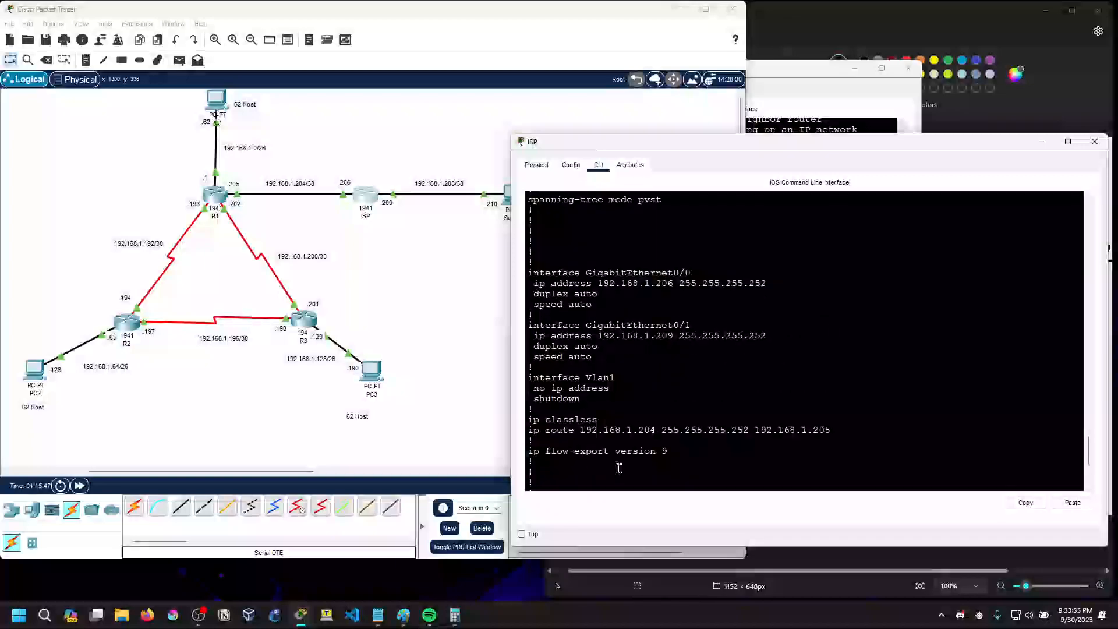
{"action": "scroll", "coordinate": [619, 468], "scroll_direction": "down", "scroll_amount": 6}
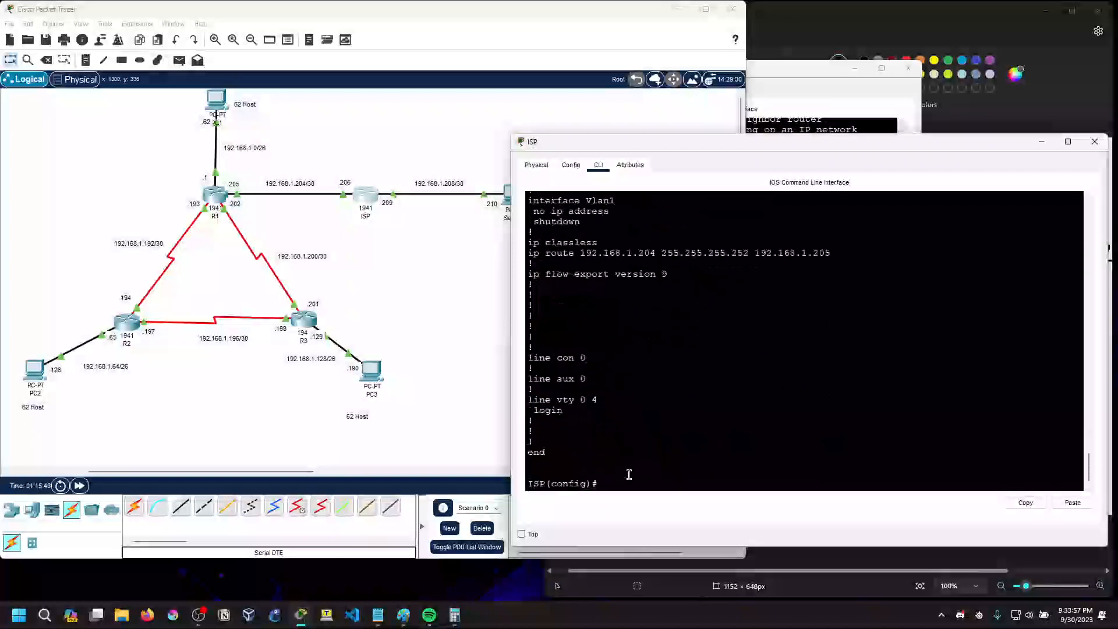
{"action": "type", "text": "do sh run"}
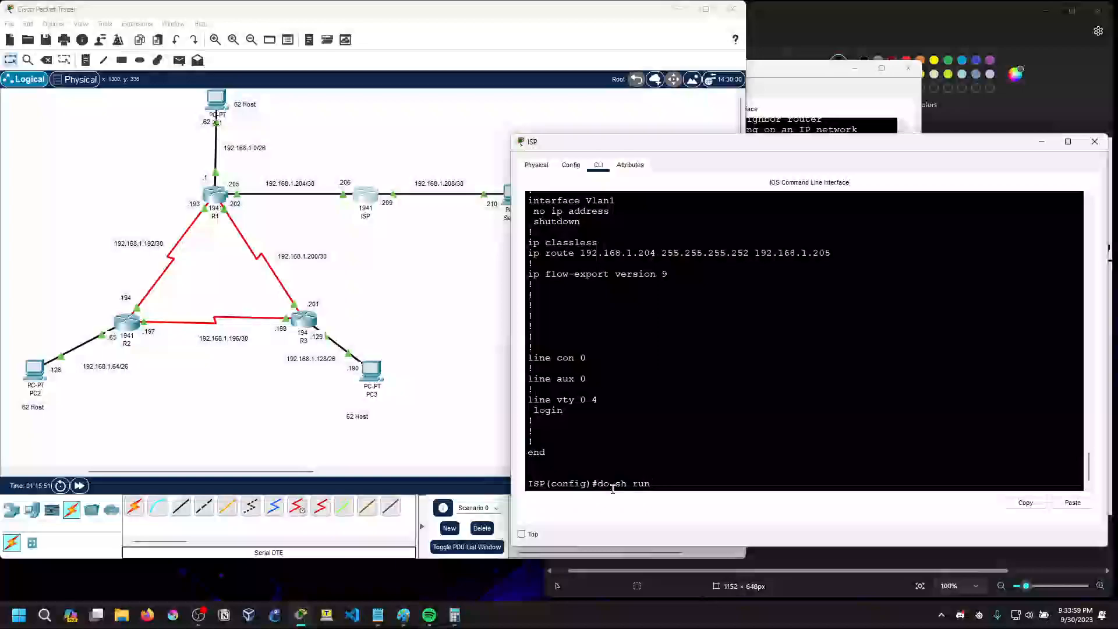
{"action": "key", "text": "Return"}
{"action": "scroll", "coordinate": [659, 417], "scroll_direction": "up", "scroll_amount": 1}
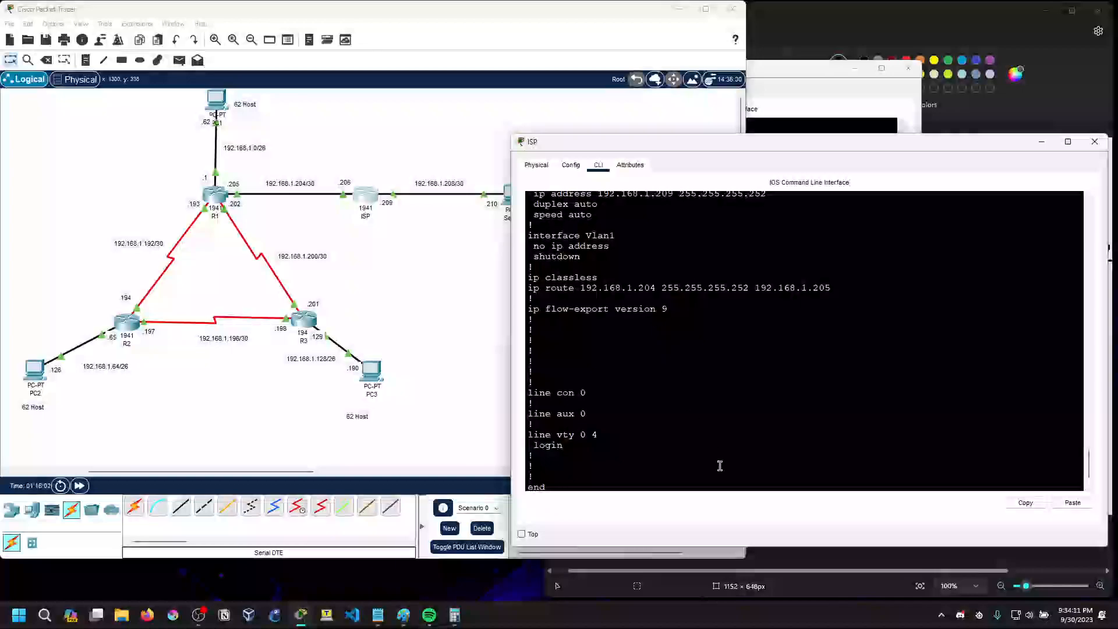
Try to remove ISP's static route to 192.168.1.204 255.255.255.252 via 192.168.1.206
{"action": "key", "text": "Up"}
{"action": "key", "text": "Up"}
{"action": "key", "text": "Up"}
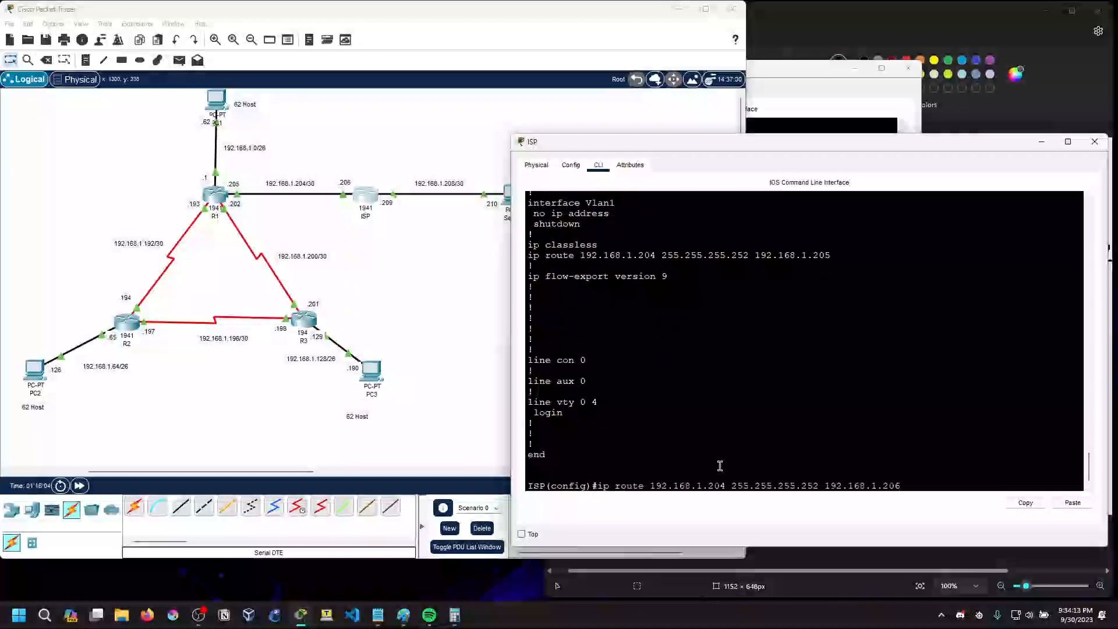
{"action": "key", "text": "Left"}
{"action": "key", "text": "Left"}
{"action": "key", "text": "Left"}
{"action": "key", "text": "Left"}
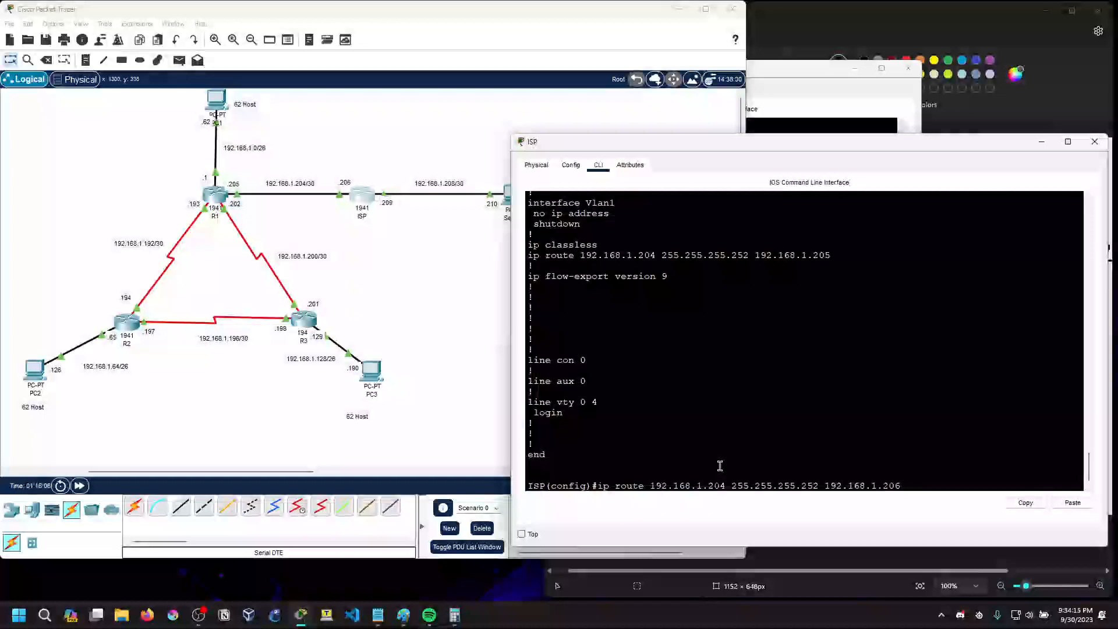
{"action": "key", "text": "Left"}
{"action": "key", "text": "Left"}
{"action": "key", "text": "Left"}
{"action": "key", "text": "Left"}
{"action": "key", "text": "Left"}
{"action": "key", "text": "Left"}
{"action": "key", "text": "Left"}
{"action": "key", "text": "Left"}
{"action": "key", "text": "Left"}
{"action": "key", "text": "Left"}
{"action": "key", "text": "Left"}
{"action": "key", "text": "Left"}
{"action": "key", "text": "Left"}
{"action": "key", "text": "Left"}
{"action": "key", "text": "Left"}
{"action": "key", "text": "Left"}
{"action": "key", "text": "Left"}
{"action": "key", "text": "Left"}
{"action": "key", "text": "Left"}
{"action": "key", "text": "Left"}
{"action": "key", "text": "Left"}
{"action": "key", "text": "Left"}
{"action": "key", "text": "Left"}
{"action": "type", "text": "no"}
{"action": "key", "text": "Return"}
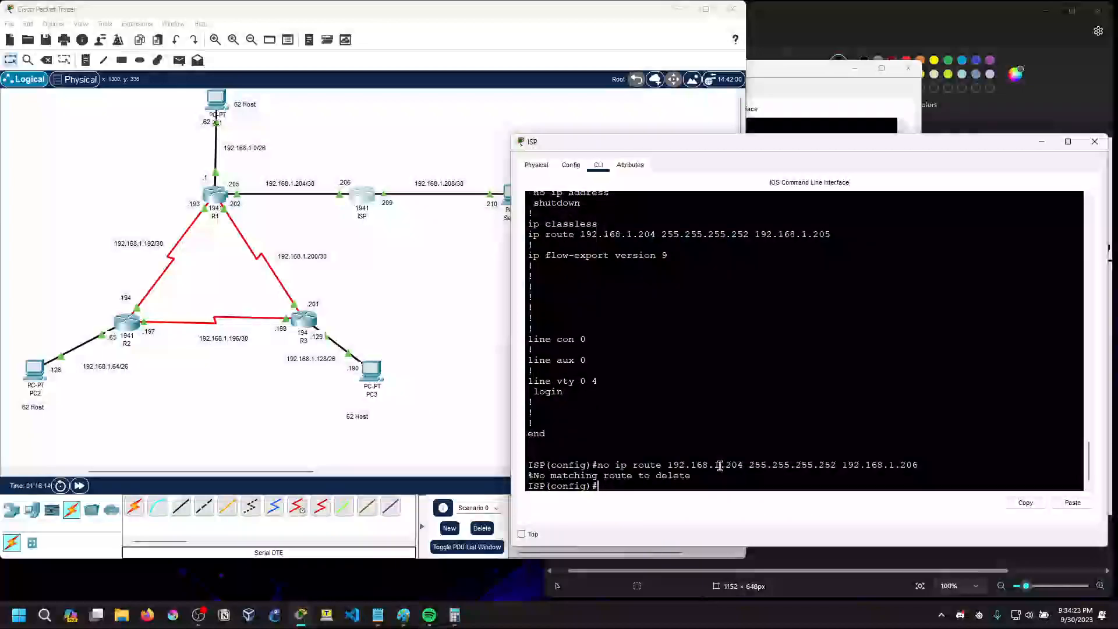
Try to remove the static route to 192.168.1.204 255.255.255.252 with next hop 192.168.1.202 on ISP
{"action": "key", "text": "Up"}
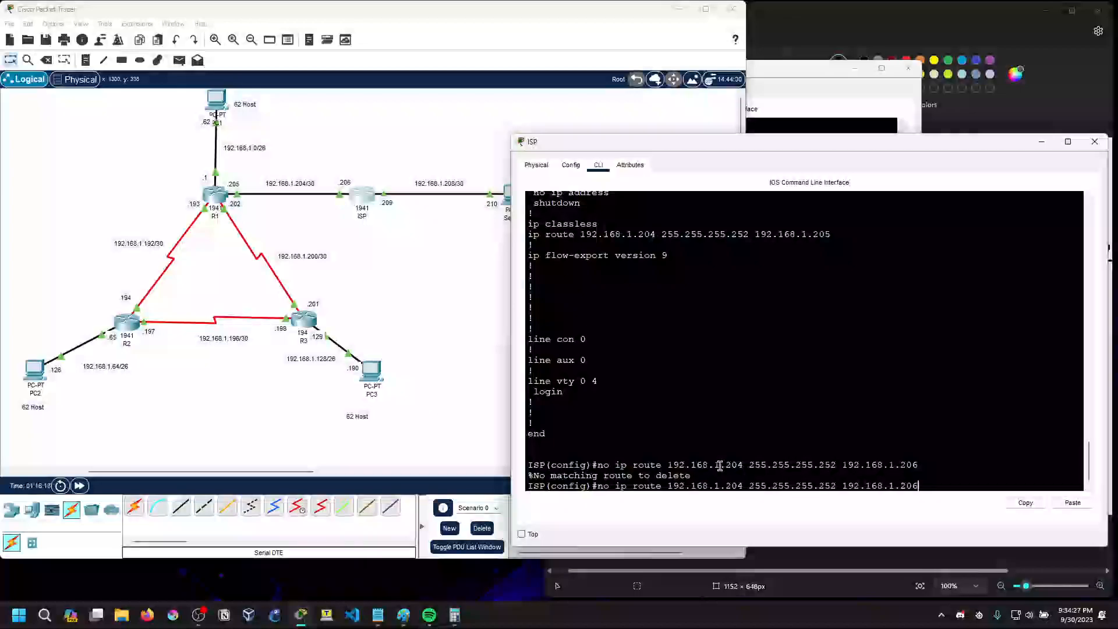
{"action": "key", "text": "BackSpace"}
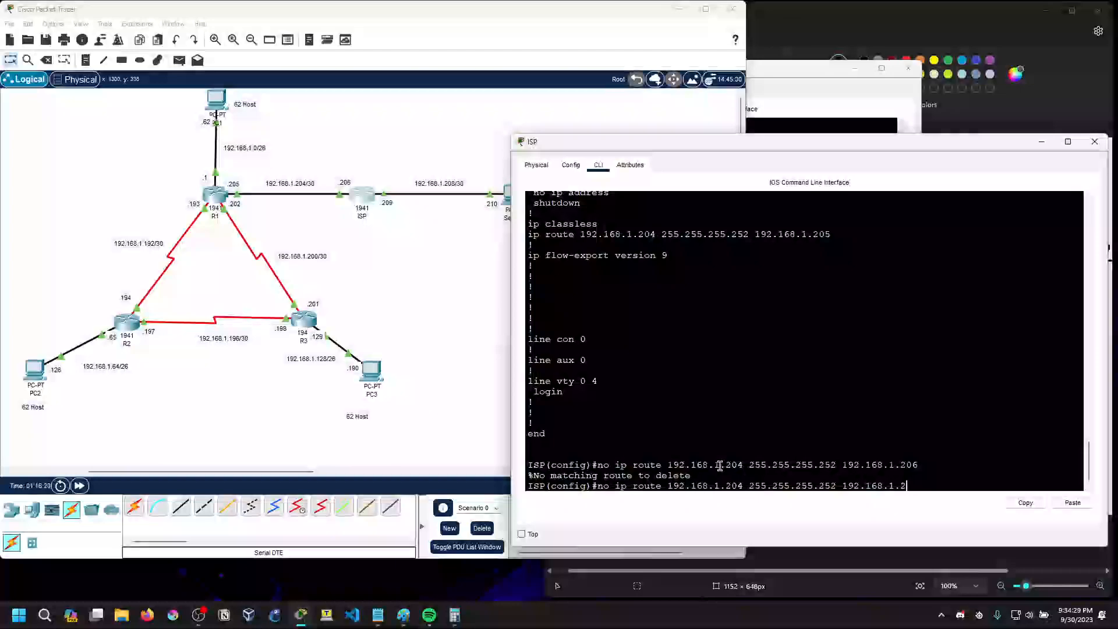
{"action": "type", "text": "02"}
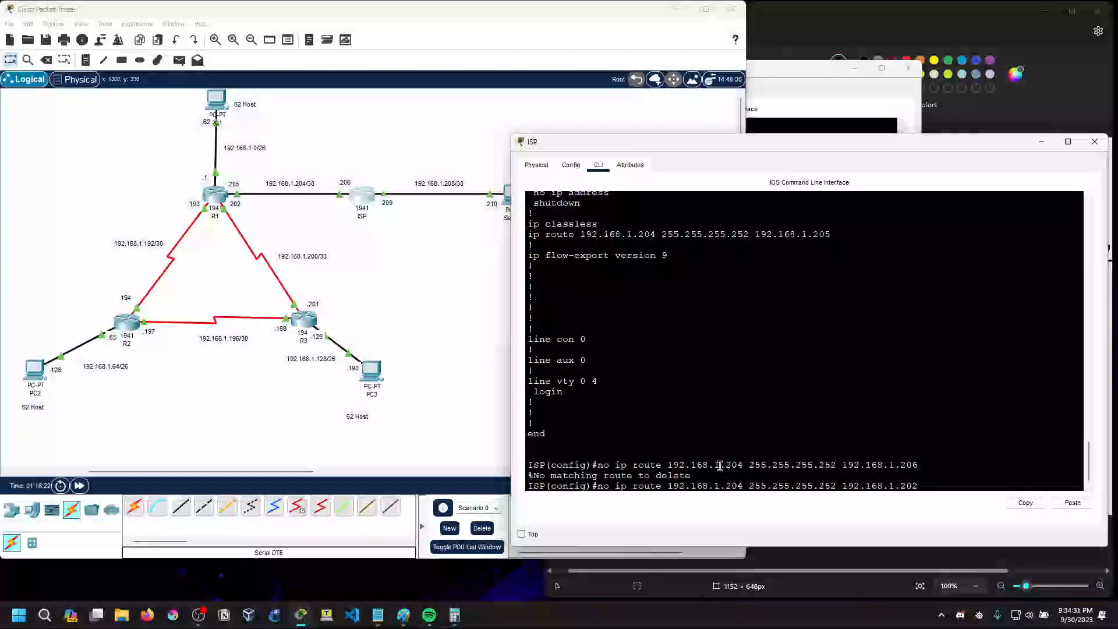
{"action": "key", "text": "Return"}
Add a static route on ISP to 192.168.1.204 255.255.255.252 via 192.168.1.202
{"action": "key", "text": "Up"}
{"action": "key", "text": "Left"}
{"action": "key", "text": "Left"}
{"action": "key", "text": "Left"}
{"action": "key", "text": "Left"}
{"action": "key", "text": "Left"}
{"action": "key", "text": "Left"}
{"action": "key", "text": "Left"}
{"action": "key", "text": "Left"}
{"action": "key", "text": "Left"}
{"action": "key", "text": "Left"}
{"action": "key", "text": "Left"}
{"action": "key", "text": "Left"}
{"action": "key", "text": "Left"}
{"action": "key", "text": "Left"}
{"action": "key", "text": "Left"}
{"action": "key", "text": "Left"}
{"action": "key", "text": "Left"}
{"action": "key", "text": "Left"}
{"action": "key", "text": "Left"}
{"action": "key", "text": "Left"}
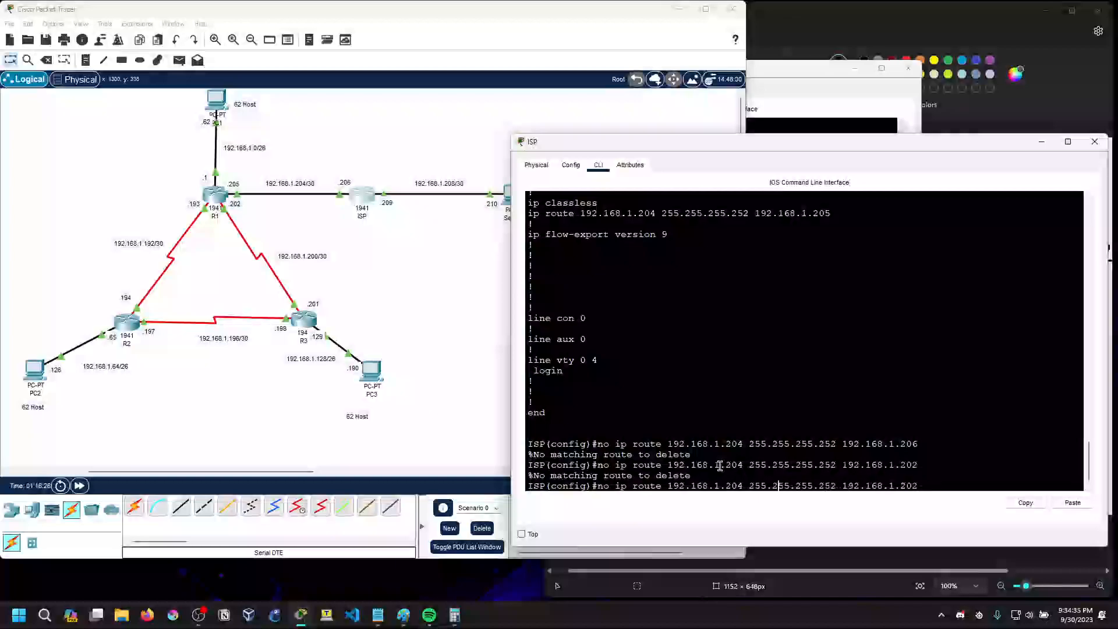
{"action": "key", "text": "BackSpace"}
{"action": "key", "text": "BackSpace"}
{"action": "key", "text": "BackSpace"}
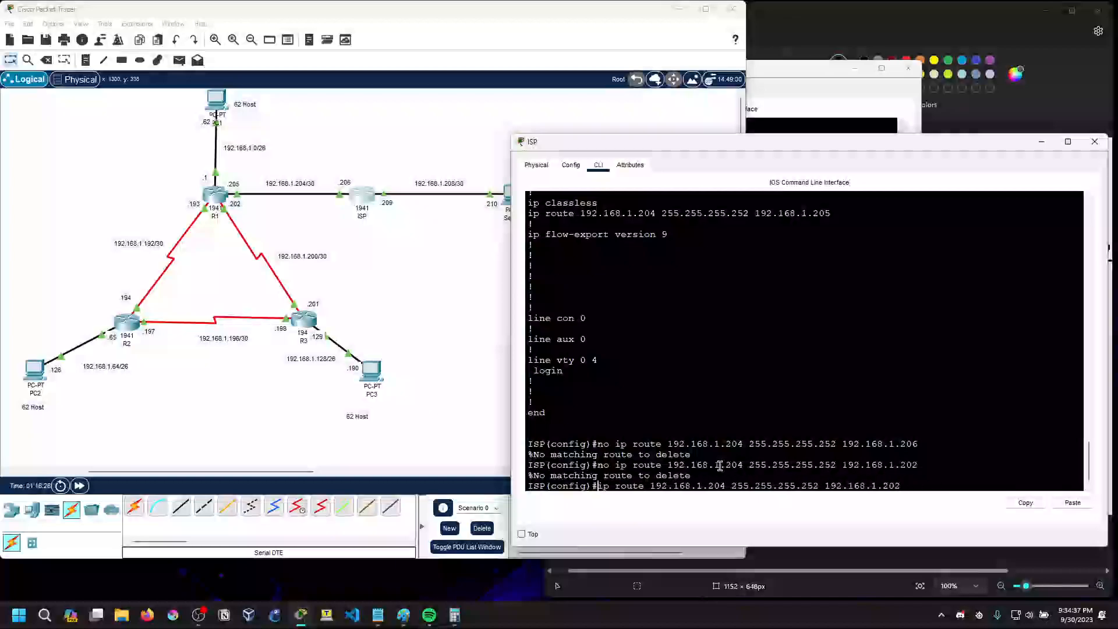
{"action": "key", "text": "Return"}
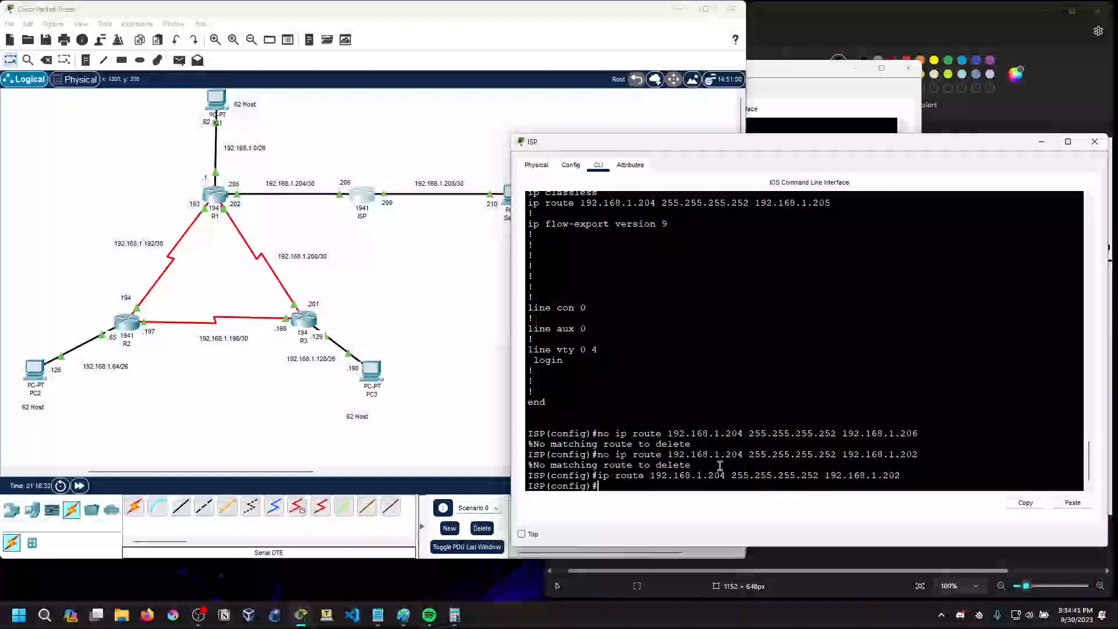
Repeat the ping to 192.168.1.206 from PC2 to test the new route
{"action": "left_click", "coordinate": [35, 370]}
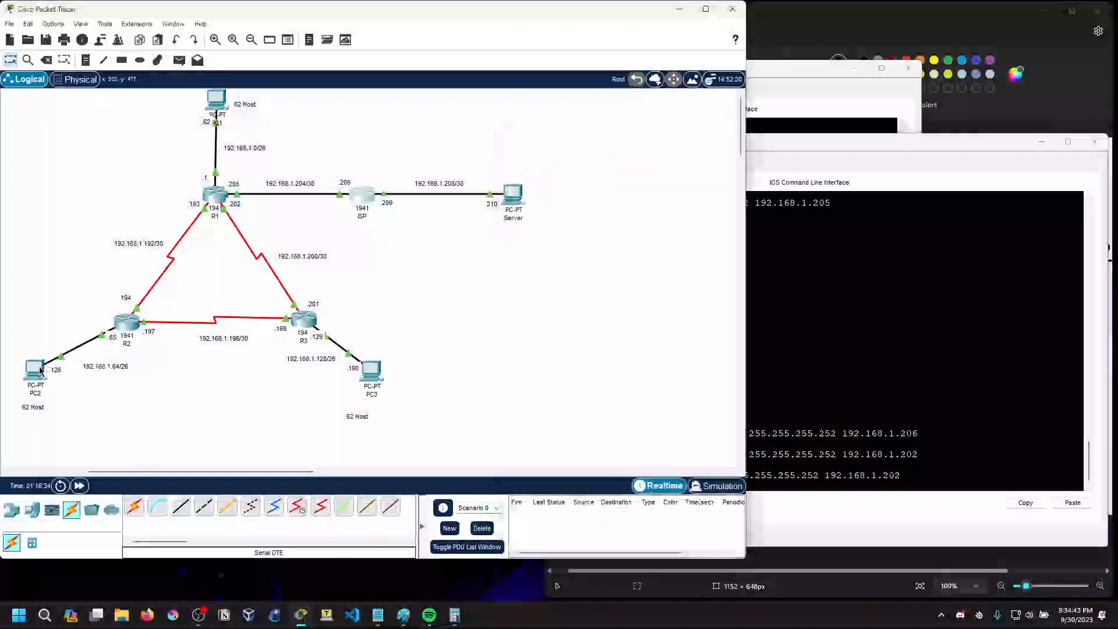
{"action": "key", "text": "Up"}
{"action": "key", "text": "Return"}
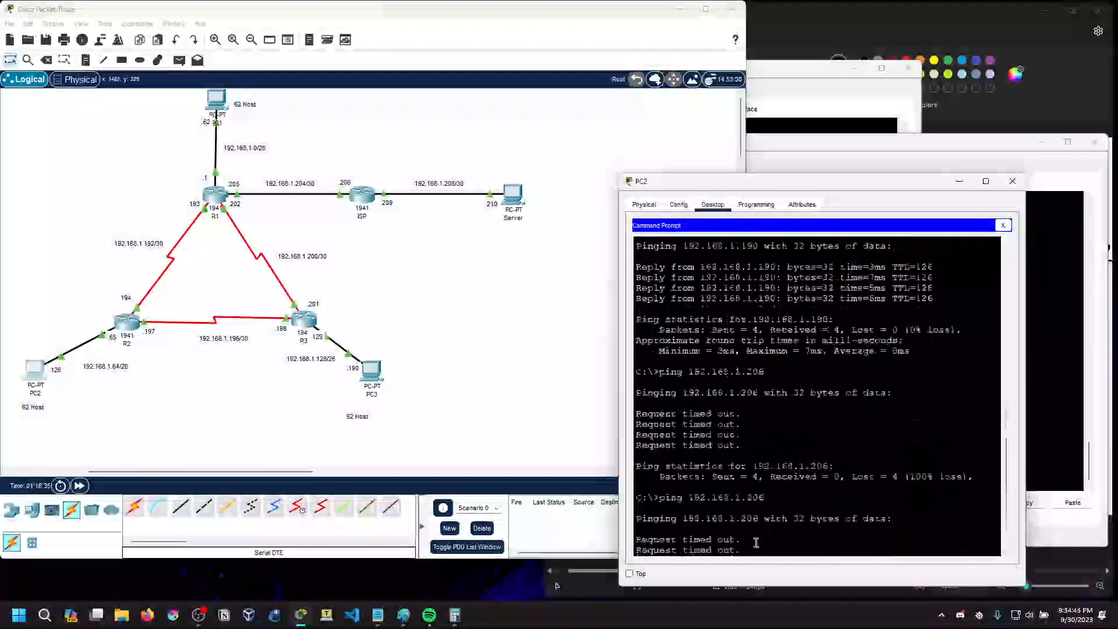
{"action": "key", "text": "Up"}
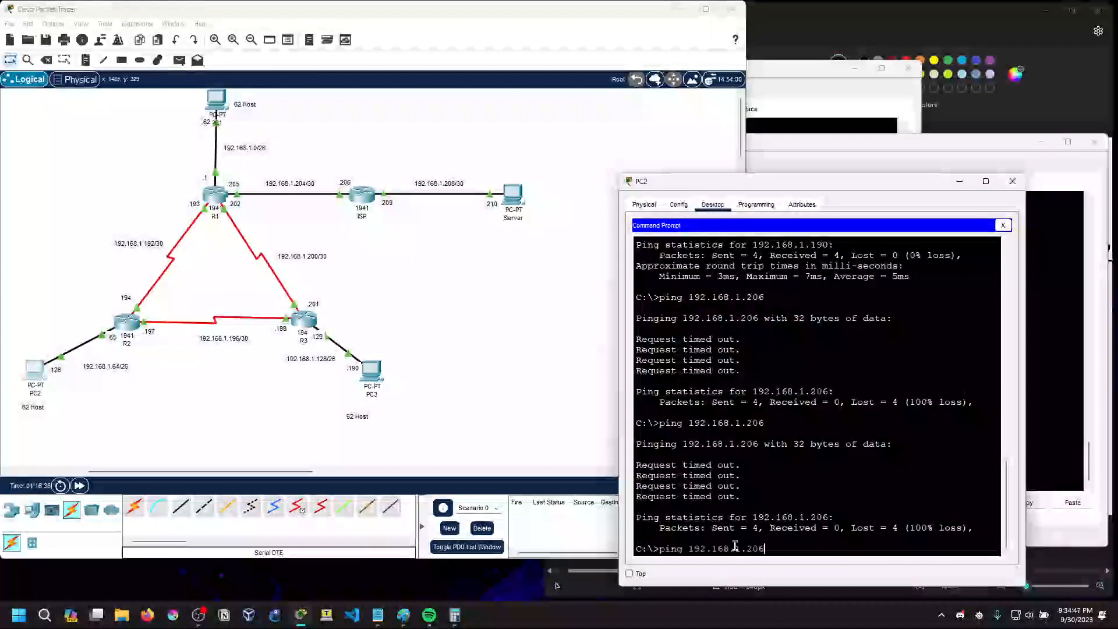
{"action": "key", "text": "Return"}
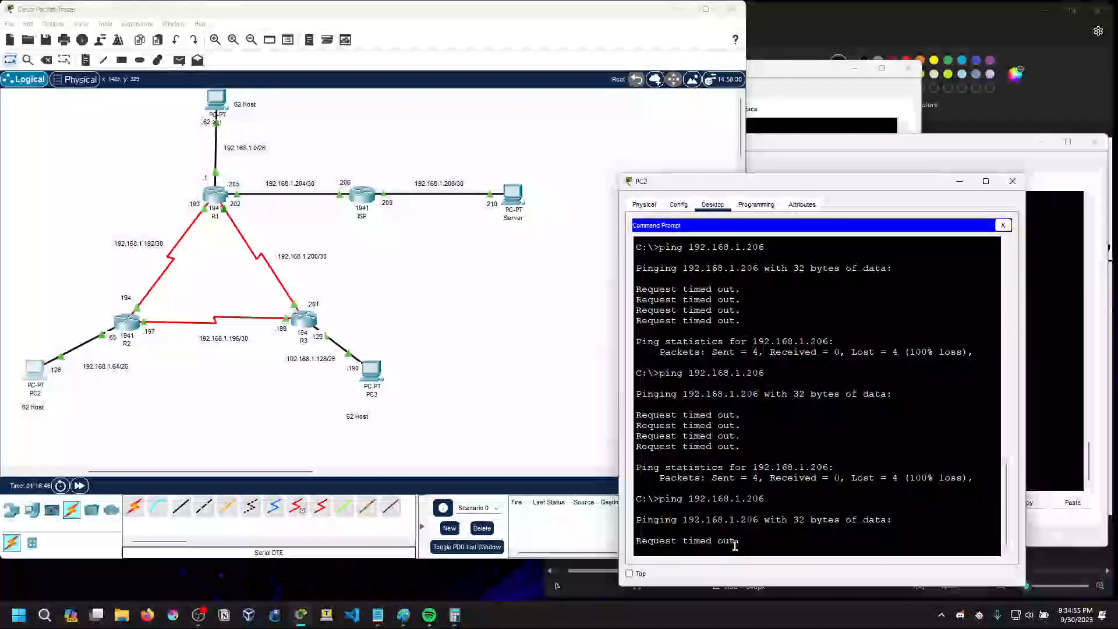
Add a static route on ISP to 192.168.1.204 with mask 255.255.255.255 via 192.168.1.202
{"action": "left_click", "coordinate": [362, 195]}
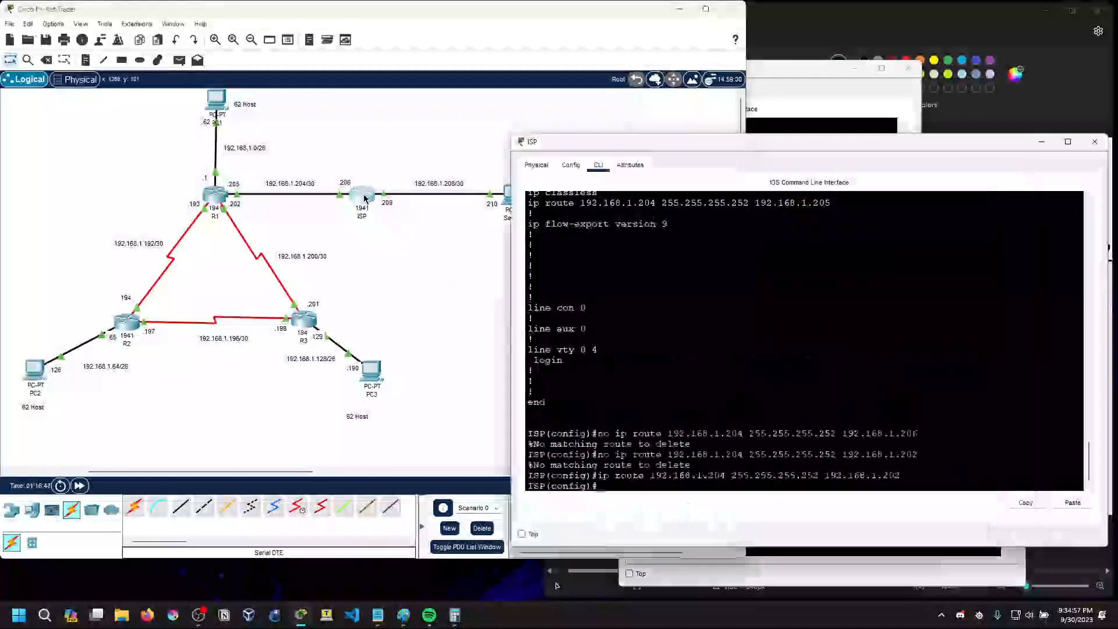
{"action": "key", "text": "Up"}
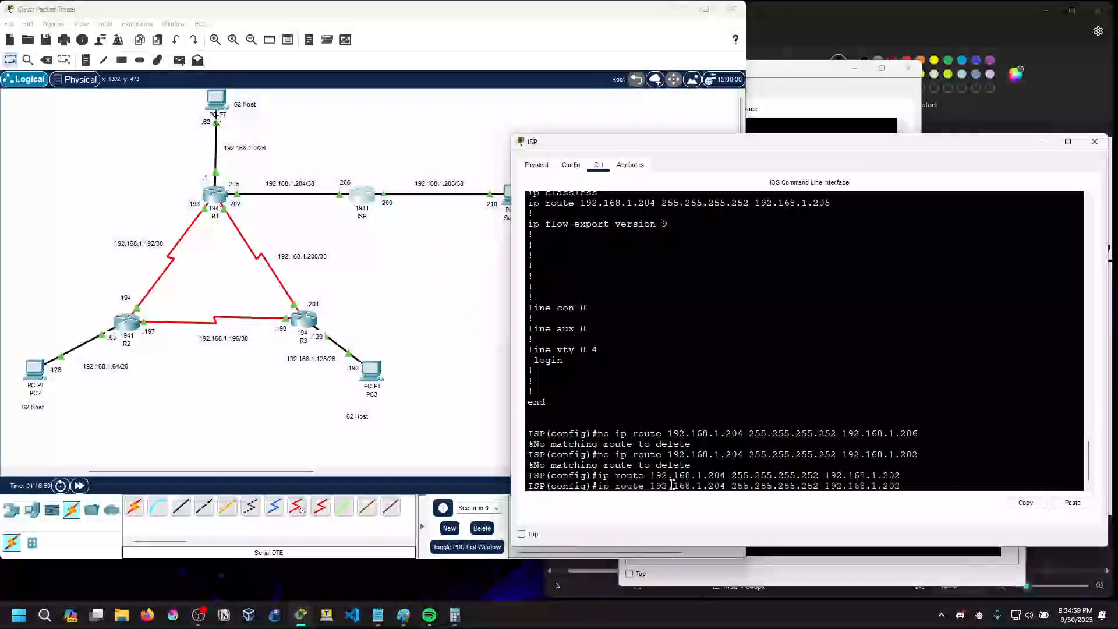
{"action": "key", "text": "Left"}
{"action": "key", "text": "Left"}
{"action": "key", "text": "Left"}
{"action": "key", "text": "Left"}
{"action": "key", "text": "Left"}
{"action": "key", "text": "Left"}
{"action": "key", "text": "Left"}
{"action": "key", "text": "Left"}
{"action": "key", "text": "Left"}
{"action": "key", "text": "Left"}
{"action": "key", "text": "Left"}
{"action": "key", "text": "Left"}
{"action": "key", "text": "Left"}
{"action": "key", "text": "Left"}
{"action": "key", "text": "Left"}
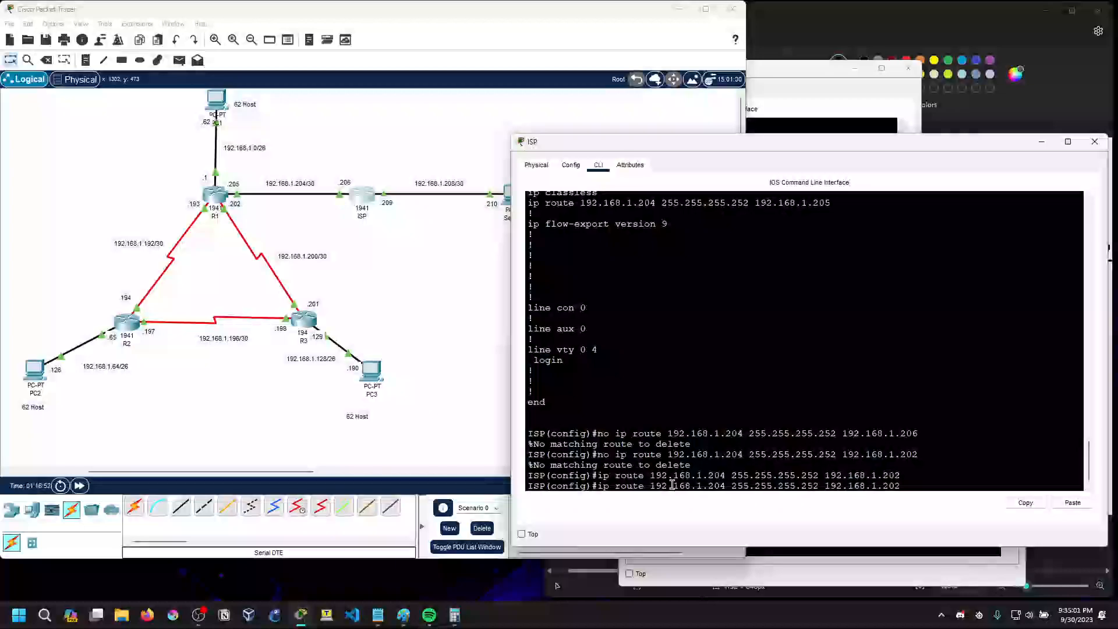
{"action": "key", "text": "BackSpace"}
{"action": "type", "text": "5"}
{"action": "key", "text": "Return"}
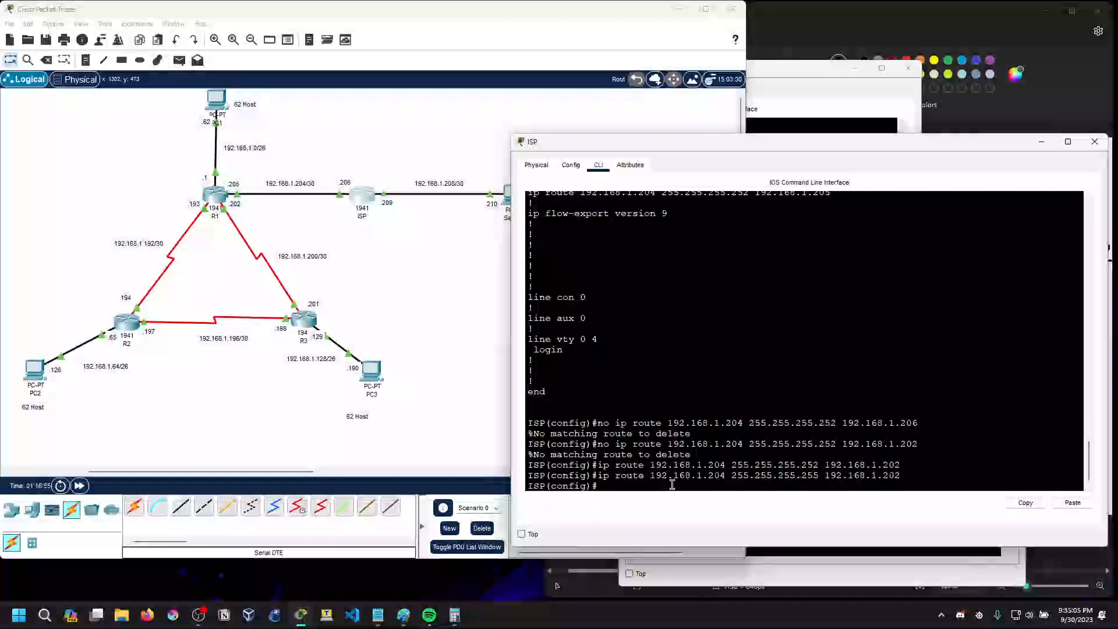
Try to add a static route on ISP to 192.168.1.204 with mask 255.255.255.0 via 192.168.1.202
{"action": "key", "text": "Up"}
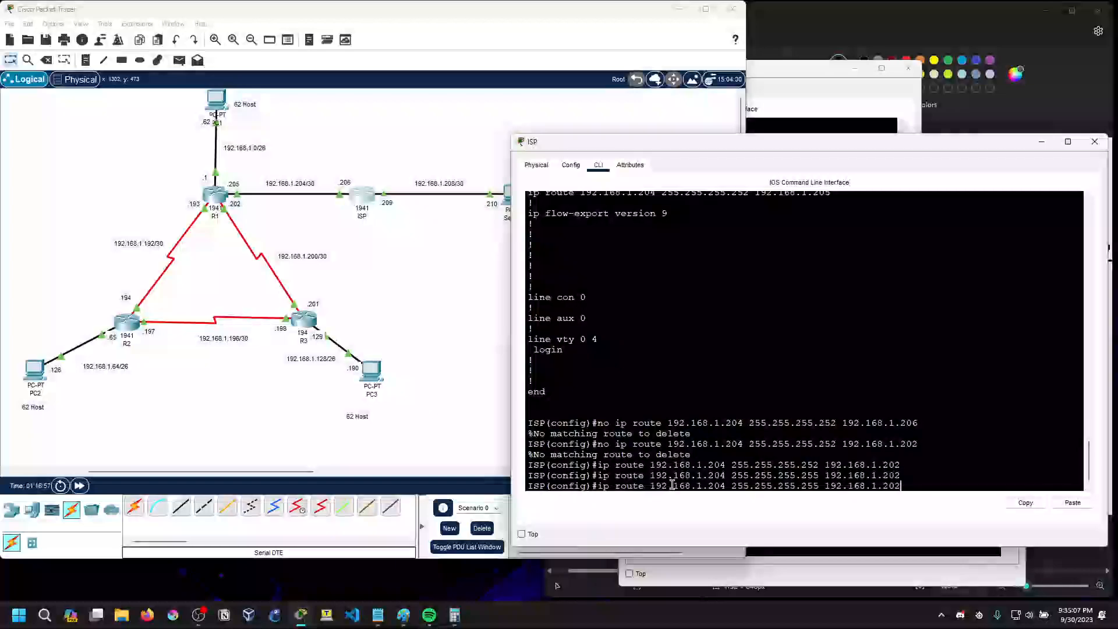
{"action": "key", "text": "Left"}
{"action": "key", "text": "Left"}
{"action": "key", "text": "Left"}
{"action": "key", "text": "Left"}
{"action": "key", "text": "Left"}
{"action": "key", "text": "Left"}
{"action": "key", "text": "Left"}
{"action": "key", "text": "Left"}
{"action": "key", "text": "Left"}
{"action": "key", "text": "Left"}
{"action": "key", "text": "Left"}
{"action": "key", "text": "Left"}
{"action": "key", "text": "Left"}
{"action": "key", "text": "Left"}
{"action": "key", "text": "Left"}
{"action": "key", "text": "Left"}
{"action": "key", "text": "Left"}
{"action": "key", "text": "Left"}
{"action": "key", "text": "Left"}
{"action": "key", "text": "Left"}
{"action": "key", "text": "Right"}
{"action": "key", "text": "Right"}
{"action": "key", "text": "Right"}
{"action": "key", "text": "Right"}
{"action": "key", "text": "Right"}
{"action": "key", "text": "Right"}
{"action": "key", "text": "Right"}
{"action": "key", "text": "Right"}
{"action": "key", "text": "Right"}
{"action": "key", "text": "Right"}
{"action": "key", "text": "Right"}
{"action": "key", "text": "Right"}
{"action": "key", "text": "Right"}
{"action": "key", "text": "Right"}
{"action": "key", "text": "Right"}
{"action": "key", "text": "Right"}
{"action": "key", "text": "Left"}
{"action": "key", "text": "Left"}
{"action": "key", "text": "Left"}
{"action": "key", "text": "Left"}
{"action": "key", "text": "Left"}
{"action": "key", "text": "Left"}
{"action": "key", "text": "Left"}
{"action": "key", "text": "Left"}
{"action": "key", "text": "Left"}
{"action": "key", "text": "Left"}
{"action": "key", "text": "Left"}
{"action": "key", "text": "Left"}
{"action": "key", "text": "Left"}
{"action": "key", "text": "Left"}
{"action": "key", "text": "BackSpace"}
{"action": "key", "text": "BackSpace"}
{"action": "key", "text": "BackSpace"}
{"action": "type", "text": "0"}
{"action": "key", "text": "Return"}
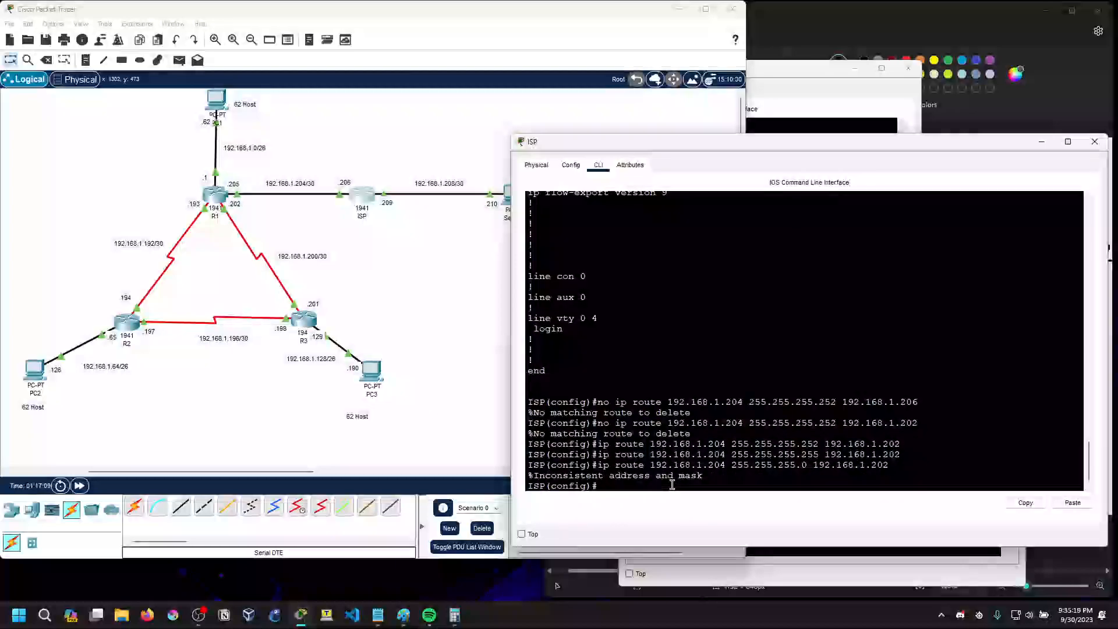
Remove ISP's static route to 192.168.1.204 with mask 255.255.255.255 via 192.168.1.202
{"action": "key", "text": "Up"}
{"action": "key", "text": "Left"}
{"action": "key", "text": "Left"}
{"action": "key", "text": "Left"}
{"action": "key", "text": "Left"}
{"action": "key", "text": "Left"}
{"action": "key", "text": "Left"}
{"action": "key", "text": "Left"}
{"action": "key", "text": "Left"}
{"action": "key", "text": "Left"}
{"action": "key", "text": "Left"}
{"action": "key", "text": "Left"}
{"action": "key", "text": "Left"}
{"action": "key", "text": "Left"}
{"action": "key", "text": "Left"}
{"action": "key", "text": "BackSpace"}
{"action": "type", "text": "255"}
{"action": "key", "text": "Left"}
{"action": "key", "text": "Left"}
{"action": "key", "text": "Left"}
{"action": "key", "text": "Left"}
{"action": "key", "text": "Left"}
{"action": "key", "text": "Left"}
{"action": "key", "text": "Left"}
{"action": "key", "text": "Left"}
{"action": "key", "text": "Left"}
{"action": "key", "text": "Left"}
{"action": "key", "text": "Left"}
{"action": "key", "text": "Left"}
{"action": "key", "text": "Left"}
{"action": "key", "text": "Left"}
{"action": "key", "text": "Left"}
{"action": "key", "text": "Left"}
{"action": "key", "text": "Left"}
{"action": "key", "text": "Left"}
{"action": "key", "text": "Left"}
{"action": "key", "text": "Left"}
{"action": "type", "text": "no"}
{"action": "key", "text": "Return"}
{"action": "key", "text": "Up"}
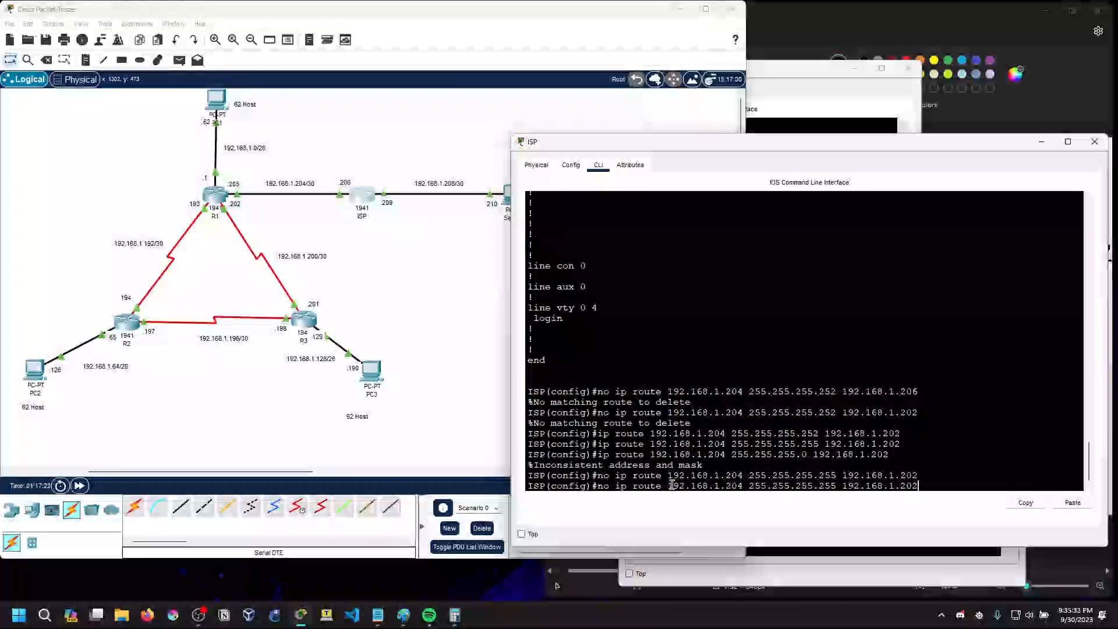
{"action": "key", "text": "Left"}
{"action": "key", "text": "Left"}
{"action": "key", "text": "Left"}
{"action": "key", "text": "Left"}
{"action": "key", "text": "Left"}
{"action": "key", "text": "Left"}
{"action": "key", "text": "Left"}
{"action": "key", "text": "Left"}
{"action": "key", "text": "Left"}
{"action": "key", "text": "Left"}
{"action": "key", "text": "Left"}
{"action": "key", "text": "Left"}
{"action": "key", "text": "Left"}
{"action": "key", "text": "Left"}
{"action": "key", "text": "Left"}
{"action": "key", "text": "Left"}
{"action": "key", "text": "Left"}
{"action": "key", "text": "Left"}
{"action": "key", "text": "Left"}
{"action": "key", "text": "Left"}
{"action": "key", "text": "Left"}
{"action": "key", "text": "Left"}
{"action": "key", "text": "Left"}
{"action": "key", "text": "Left"}
{"action": "key", "text": "Left"}
{"action": "key", "text": "Left"}
{"action": "key", "text": "Left"}
{"action": "key", "text": "Left"}
{"action": "key", "text": "Left"}
{"action": "key", "text": "Left"}
{"action": "key", "text": "Left"}
{"action": "key", "text": "Left"}
{"action": "key", "text": "Right"}
{"action": "key", "text": "Right"}
{"action": "key", "text": "Right"}
{"action": "key", "text": "Right"}
{"action": "key", "text": "Right"}
{"action": "key", "text": "Right"}
{"action": "key", "text": "Right"}
{"action": "key", "text": "Right"}
{"action": "key", "text": "Right"}
{"action": "key", "text": "Right"}
{"action": "key", "text": "Right"}
{"action": "key", "text": "Right"}
{"action": "key", "text": "Right"}
{"action": "key", "text": "Right"}
{"action": "key", "text": "Right"}
{"action": "key", "text": "Right"}
{"action": "key", "text": "Right"}
{"action": "key", "text": "Right"}
{"action": "key", "text": "Right"}
{"action": "key", "text": "Right"}
{"action": "key", "text": "Right"}
{"action": "key", "text": "Right"}
{"action": "key", "text": "Right"}
{"action": "key", "text": "Right"}
{"action": "key", "text": "Right"}
{"action": "key", "text": "Right"}
{"action": "key", "text": "Right"}
{"action": "key", "text": "Right"}
{"action": "key", "text": "Right"}
{"action": "key", "text": "Right"}
{"action": "key", "text": "Right"}
{"action": "key", "text": "Right"}
{"action": "key", "text": "Right"}
{"action": "key", "text": "Right"}
{"action": "key", "text": "BackSpace"}
{"action": "key", "text": "BackSpace"}
{"action": "key", "text": "BackSpace"}
{"action": "key", "text": "BackSpace"}
{"action": "key", "text": "BackSpace"}
{"action": "key", "text": "BackSpace"}
{"action": "key", "text": "BackSpace"}
{"action": "key", "text": "BackSpace"}
{"action": "key", "text": "BackSpace"}
{"action": "key", "text": "BackSpace"}
{"action": "key", "text": "BackSpace"}
{"action": "key", "text": "BackSpace"}
{"action": "key", "text": "BackSpace"}
{"action": "key", "text": "BackSpace"}
{"action": "key", "text": "BackSpace"}
{"action": "key", "text": "BackSpace"}
{"action": "key", "text": "BackSpace"}
{"action": "key", "text": "BackSpace"}
{"action": "key", "text": "BackSpace"}
{"action": "key", "text": "BackSpace"}
{"action": "key", "text": "BackSpace"}
{"action": "key", "text": "BackSpace"}
Show the command-line help for the first argument of ip route on ISP
{"action": "type", "text": "ip route ?"}
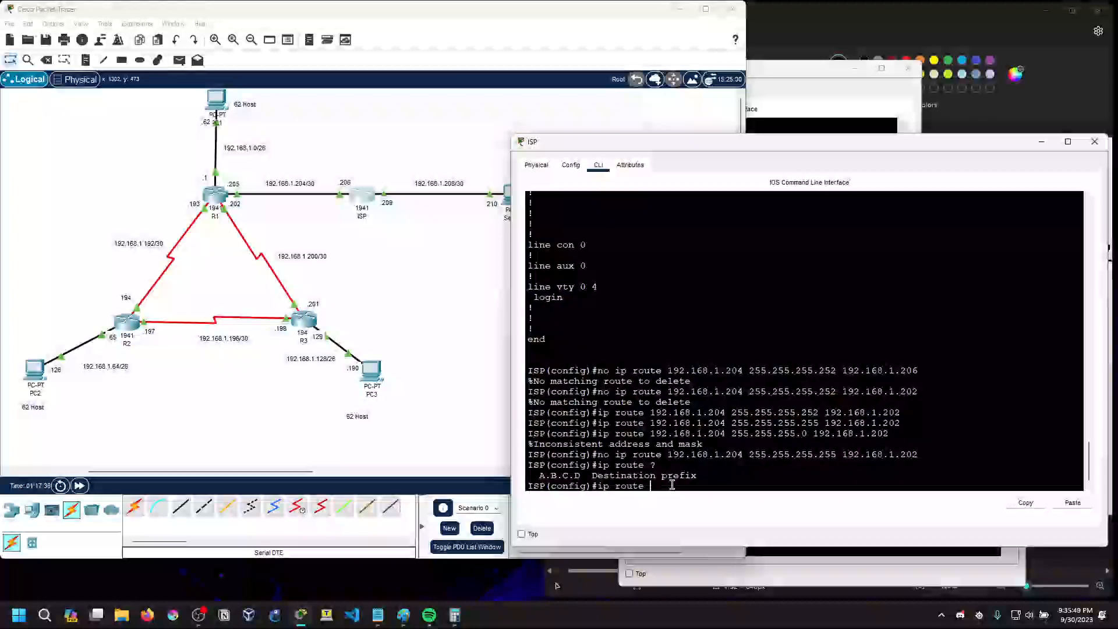
{"action": "type", "text": "192"}
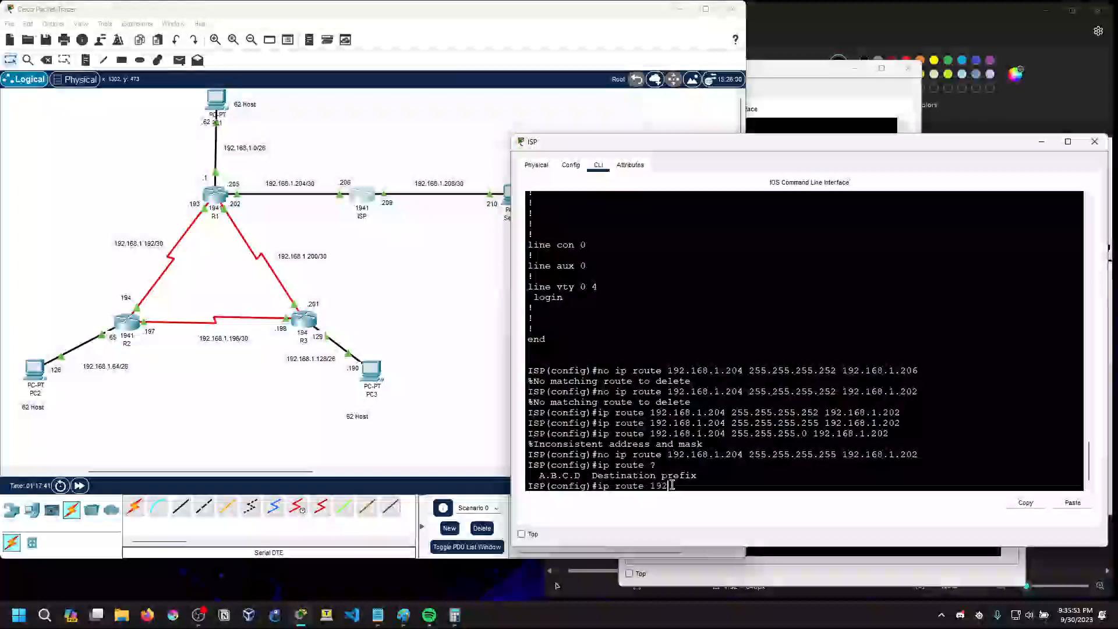
{"action": "key", "text": "BackSpace"}
{"action": "key", "text": "BackSpace"}
{"action": "key", "text": "BackSpace"}
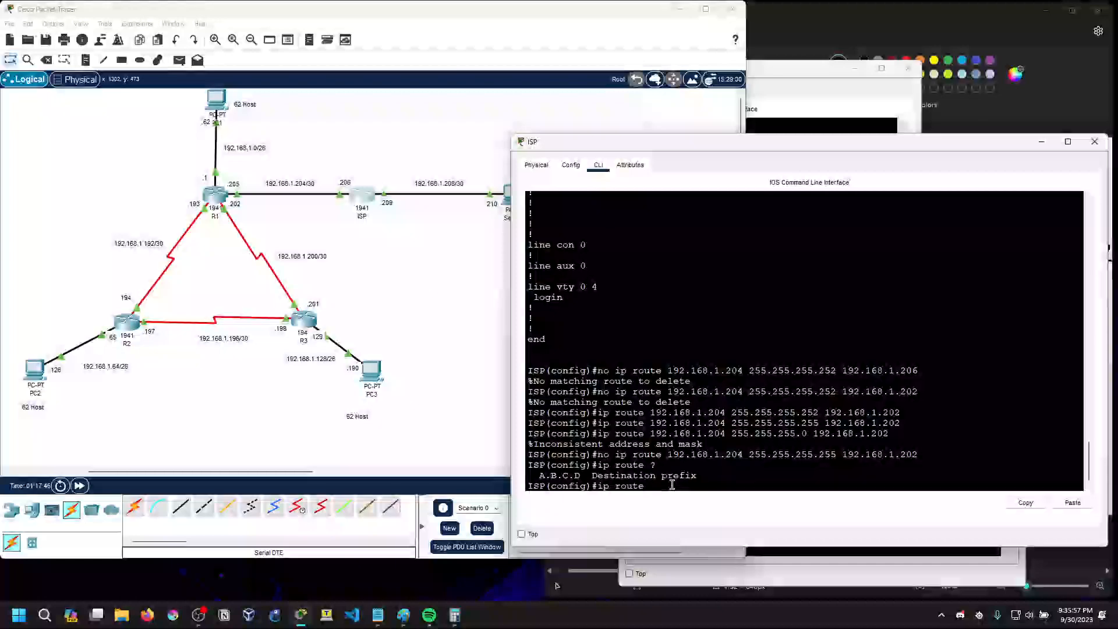
Show the command-line help for the mask argument of ip route 192.168.1.200 on ISP
{"action": "type", "text": "192.168.1.200"}
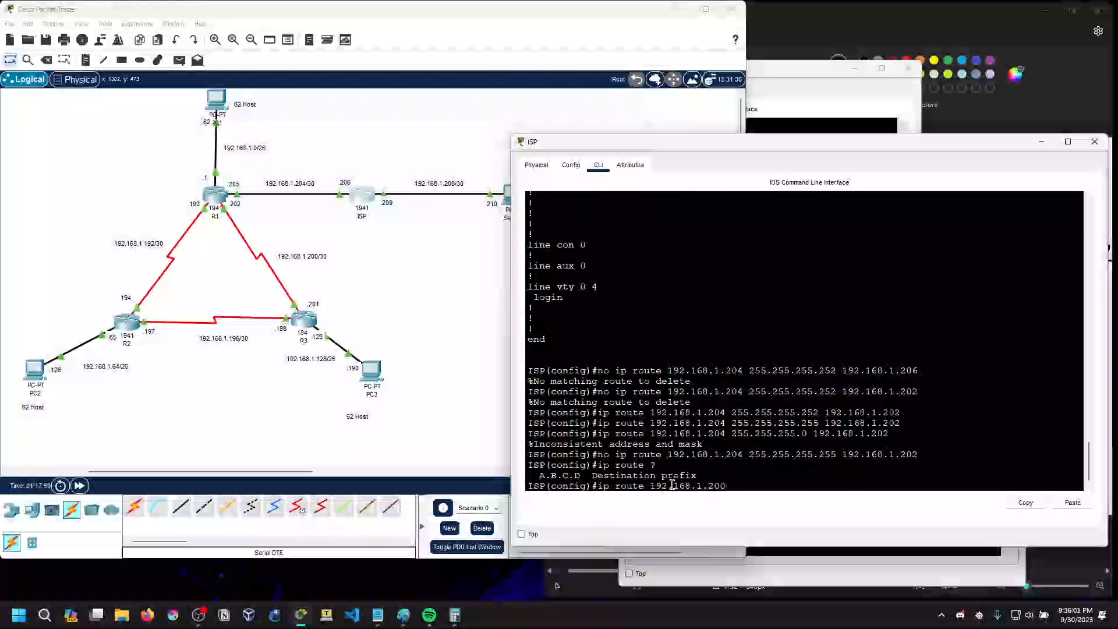
{"action": "type", "text": " ?"}
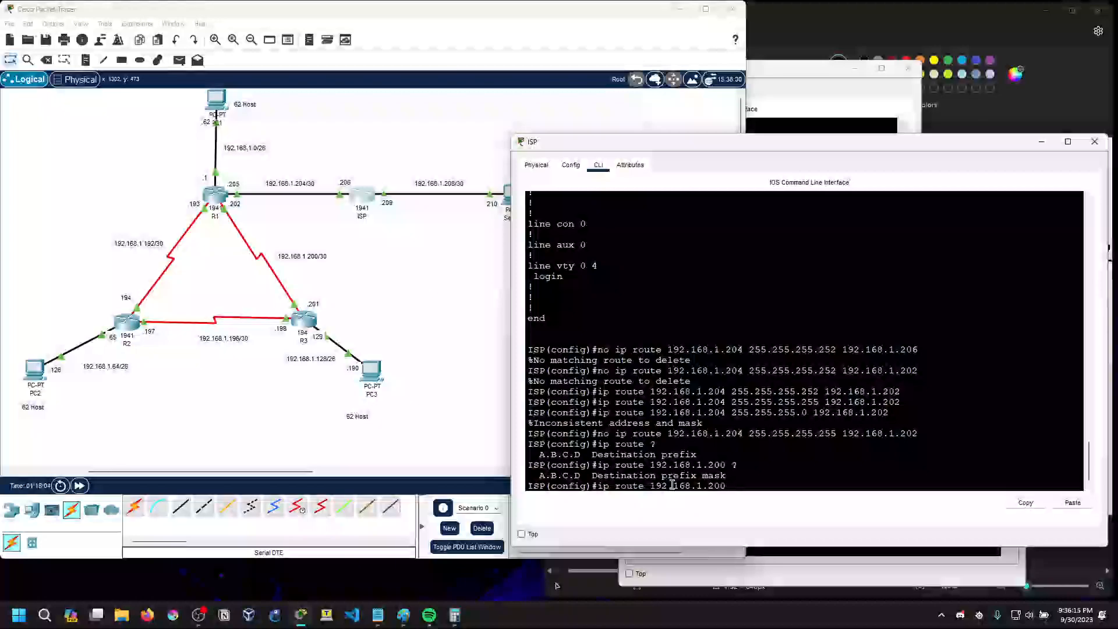
Try to add a static route on ISP to 192.168.1.200 with mask 255.255.255.0 via 192.168.1.205
{"action": "type", "text": "?255.255.255.0 192.168."}
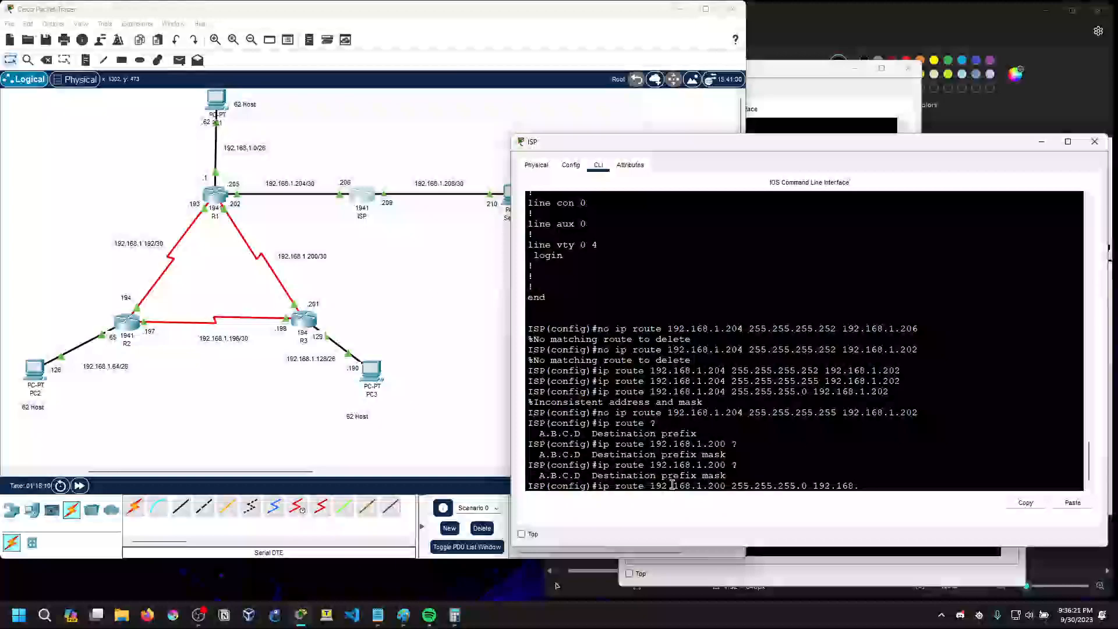
{"action": "type", "text": "1.205"}
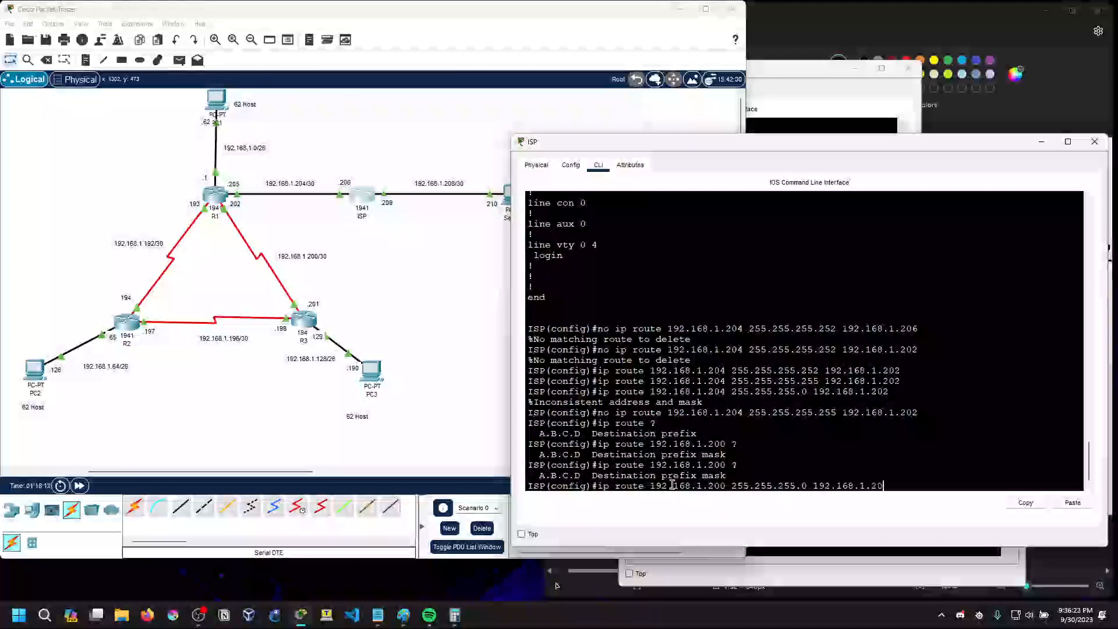
{"action": "key", "text": "Return"}
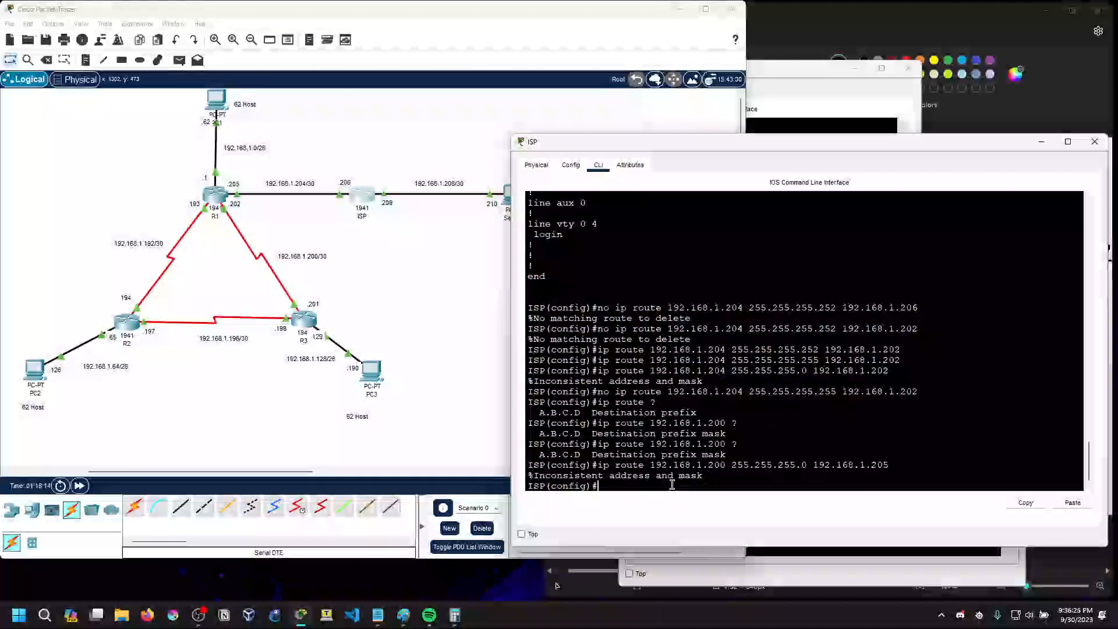
Add a static route on ISP to 192.168.1.200 with mask 255.255.255.252 via 192.168.1.205
{"action": "key", "text": "Up"}
{"action": "key", "text": "Left"}
{"action": "key", "text": "Left"}
{"action": "key", "text": "Left"}
{"action": "key", "text": "Left"}
{"action": "key", "text": "Left"}
{"action": "key", "text": "Left"}
{"action": "key", "text": "Left"}
{"action": "key", "text": "Left"}
{"action": "key", "text": "Left"}
{"action": "key", "text": "Left"}
{"action": "key", "text": "Left"}
{"action": "key", "text": "Left"}
{"action": "key", "text": "Left"}
{"action": "key", "text": "Left"}
{"action": "key", "text": "BackSpace"}
{"action": "type", "text": "252"}
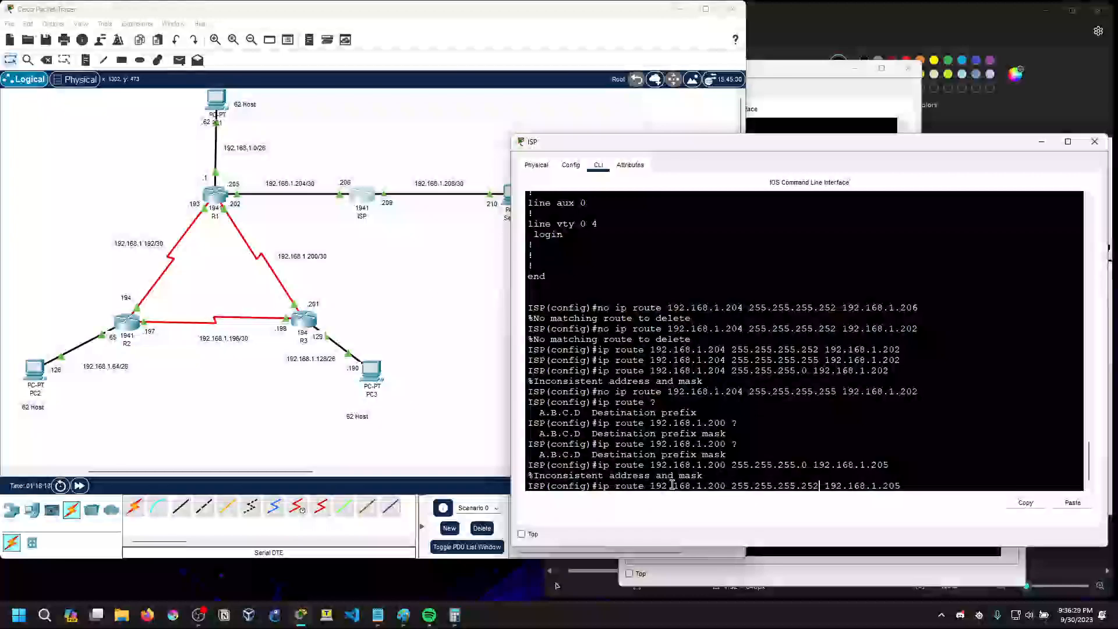
{"action": "key", "text": "Return"}
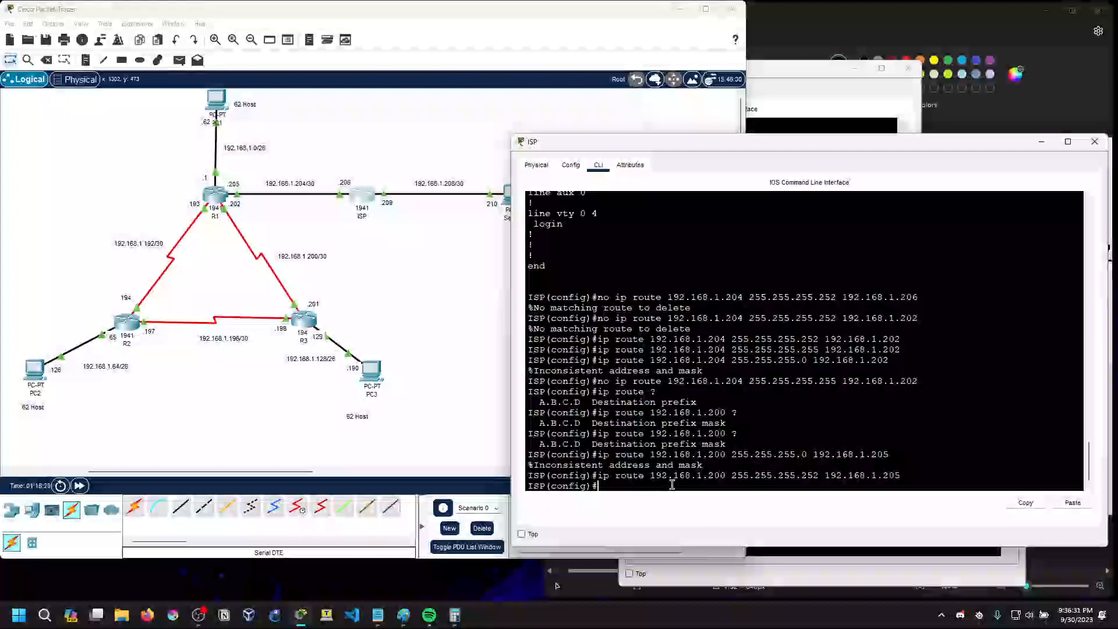
Ping 192.168.1.206 from PC2's command prompt, then minimize the PC2 window
{"action": "left_click", "coordinate": [35, 370]}
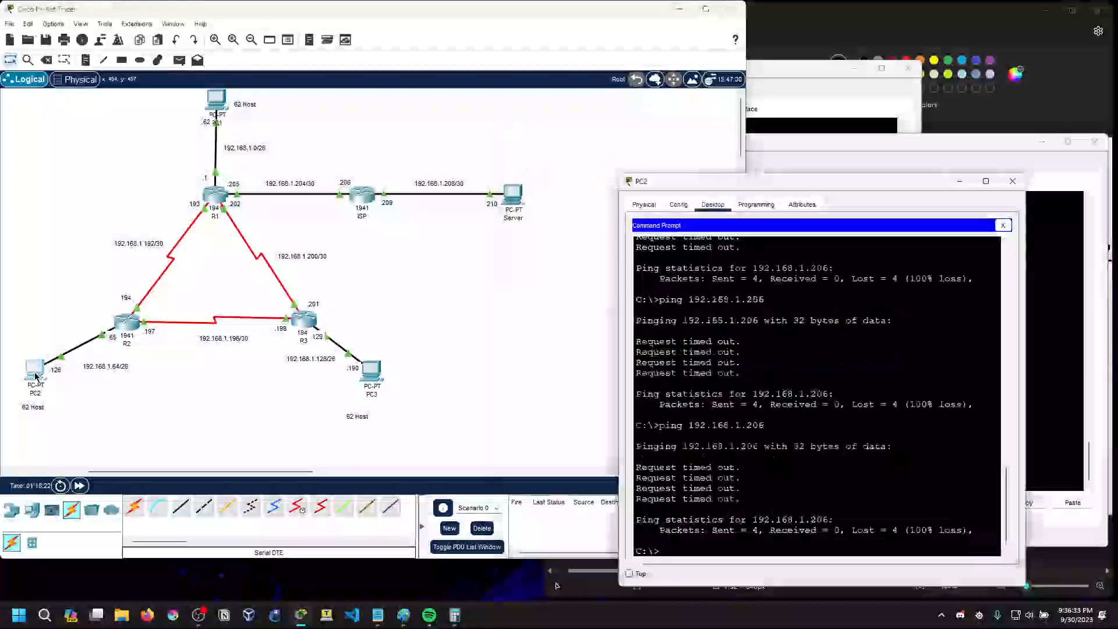
{"action": "key", "text": "Up"}
{"action": "key", "text": "Return"}
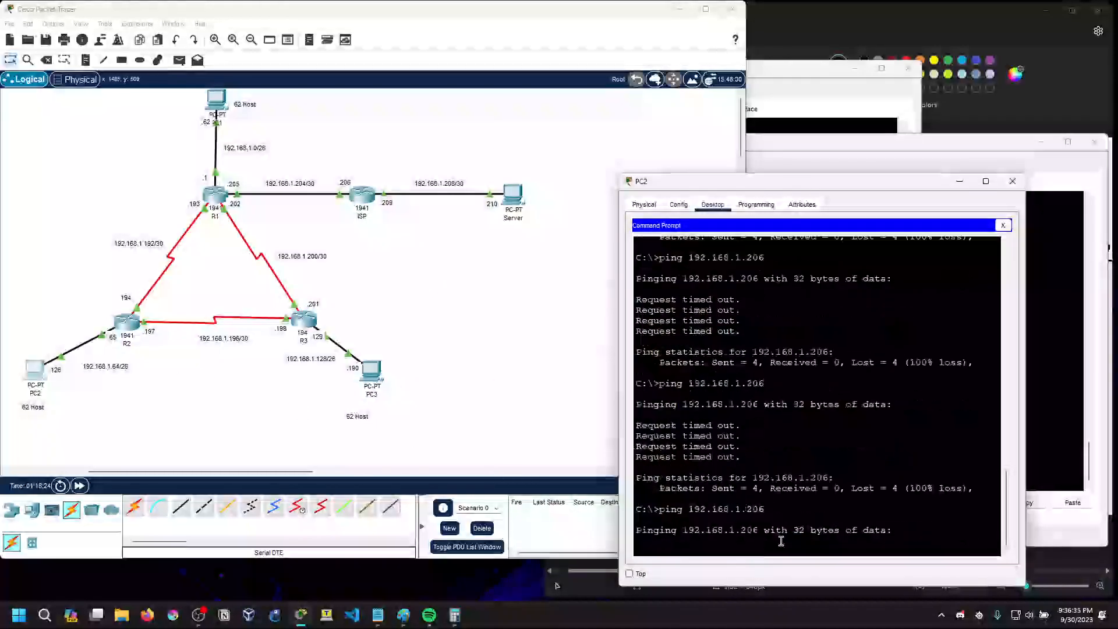
{"action": "left_click", "coordinate": [960, 182]}
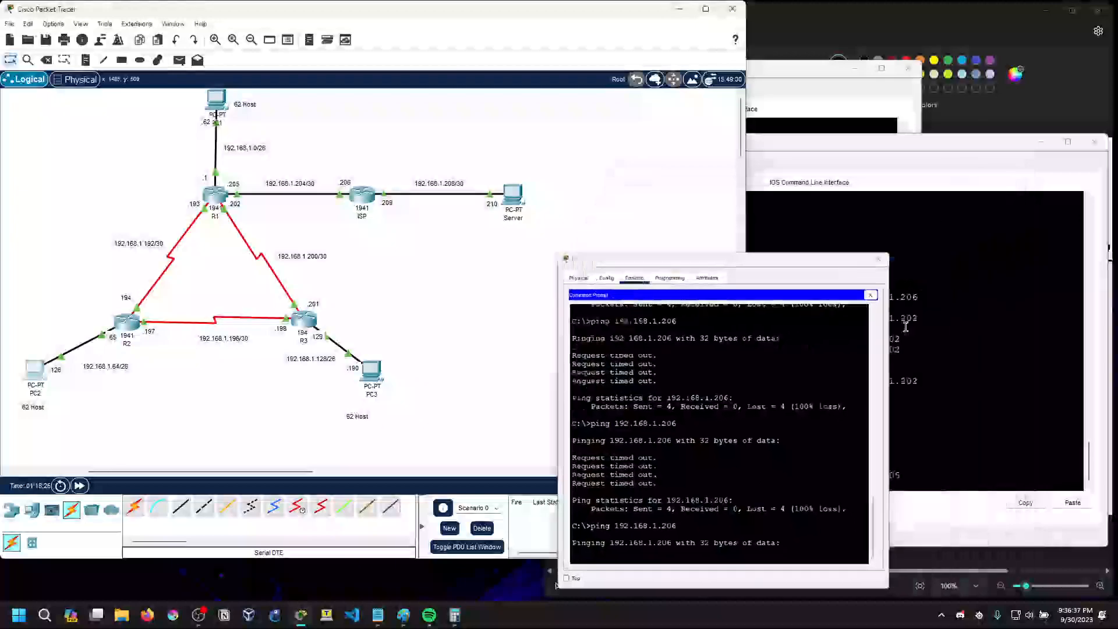
{"action": "key", "text": "Up"}
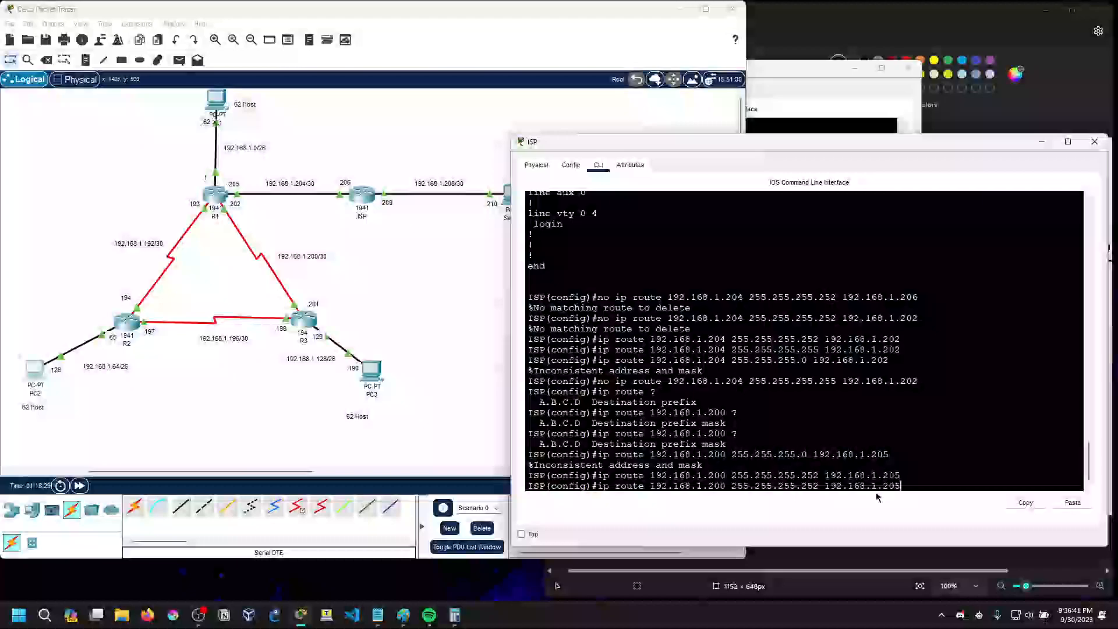
{"action": "key", "text": "BackSpace"}
{"action": "key", "text": "BackSpace"}
{"action": "key", "text": "BackSpace"}
{"action": "key", "text": "BackSpace"}
{"action": "key", "text": "BackSpace"}
{"action": "key", "text": "BackSpace"}
{"action": "key", "text": "BackSpace"}
{"action": "key", "text": "BackSpace"}
{"action": "key", "text": "BackSpace"}
{"action": "key", "text": "BackSpace"}
{"action": "key", "text": "BackSpace"}
{"action": "key", "text": "BackSpace"}
{"action": "key", "text": "BackSpace"}
{"action": "key", "text": "BackSpace"}
{"action": "key", "text": "BackSpace"}
{"action": "key", "text": "BackSpace"}
{"action": "key", "text": "BackSpace"}
{"action": "key", "text": "BackSpace"}
{"action": "key", "text": "BackSpace"}
{"action": "key", "text": "BackSpace"}
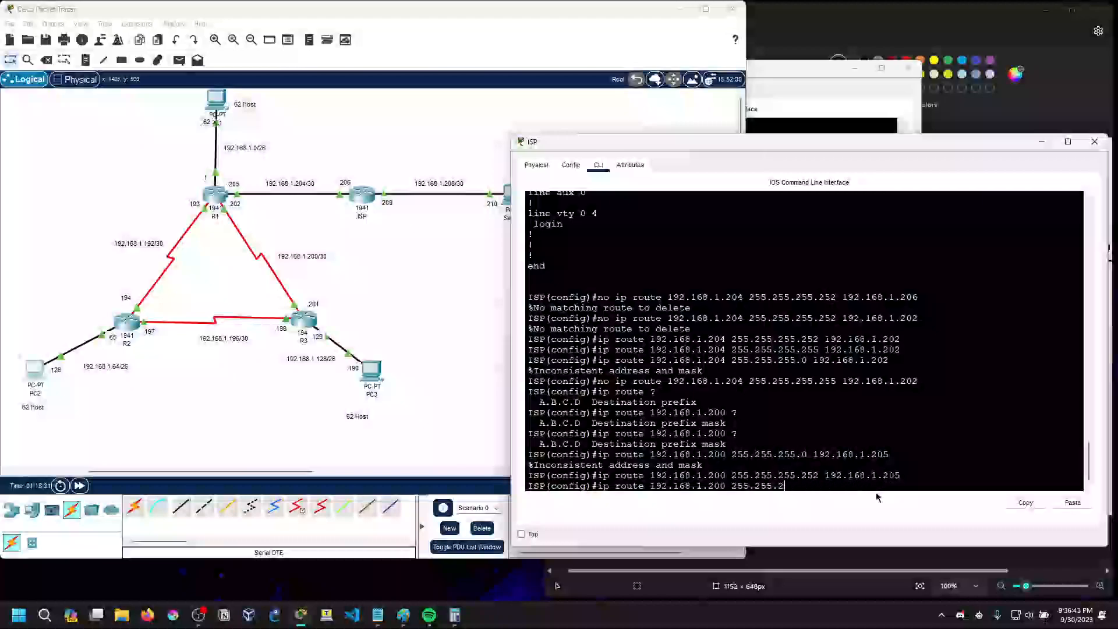
{"action": "key", "text": "BackSpace"}
{"action": "key", "text": "BackSpace"}
{"action": "key", "text": "BackSpace"}
{"action": "key", "text": "BackSpace"}
{"action": "key", "text": "BackSpace"}
{"action": "key", "text": "BackSpace"}
{"action": "key", "text": "BackSpace"}
{"action": "key", "text": "BackSpace"}
{"action": "key", "text": "BackSpace"}
{"action": "key", "text": "BackSpace"}
{"action": "key", "text": "BackSpace"}
{"action": "key", "text": "BackSpace"}
{"action": "key", "text": "BackSpace"}
{"action": "key", "text": "BackSpace"}
{"action": "key", "text": "BackSpace"}
{"action": "key", "text": "BackSpace"}
{"action": "key", "text": "BackSpace"}
{"action": "key", "text": "BackSpace"}
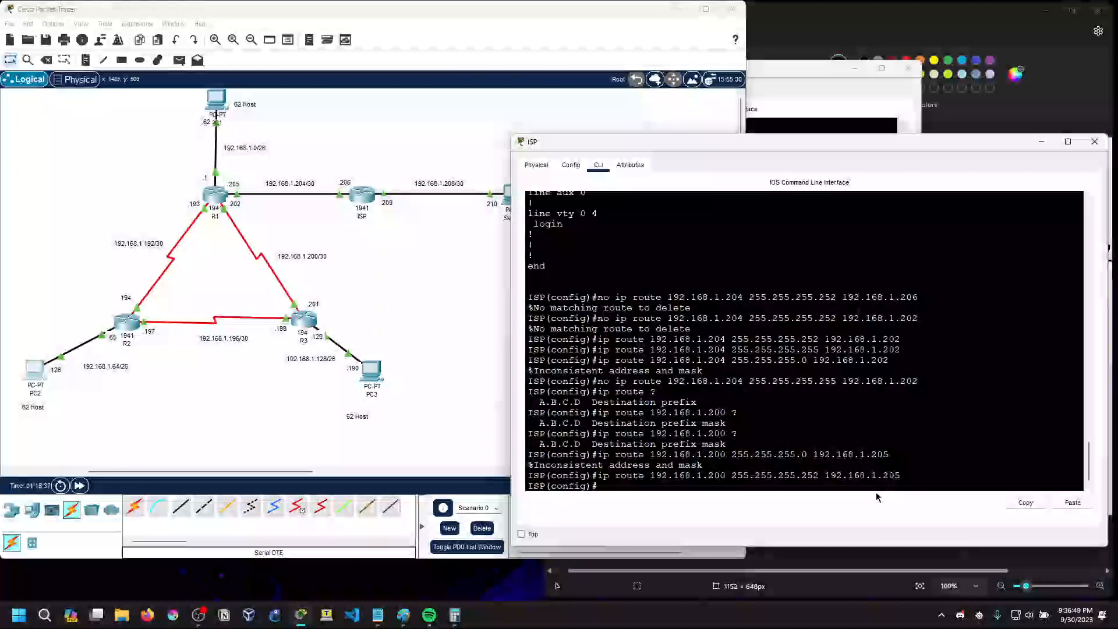
Try to add a static route on ISP to 192.168.1.204 with mask 0.0.0.0 via 192.168.1.205
{"action": "key", "text": "Up"}
{"action": "key", "text": "Up"}
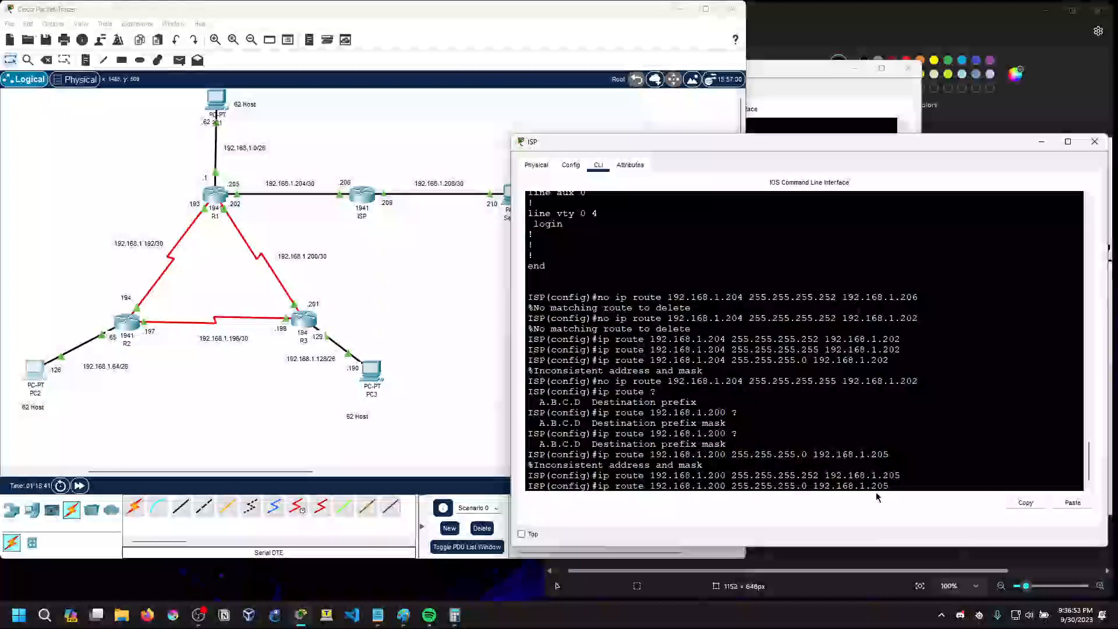
{"action": "key", "text": "BackSpace"}
{"action": "key", "text": "BackSpace"}
{"action": "key", "text": "BackSpace"}
{"action": "key", "text": "BackSpace"}
{"action": "key", "text": "BackSpace"}
{"action": "key", "text": "BackSpace"}
{"action": "key", "text": "BackSpace"}
{"action": "key", "text": "BackSpace"}
{"action": "key", "text": "BackSpace"}
{"action": "key", "text": "BackSpace"}
{"action": "key", "text": "BackSpace"}
{"action": "key", "text": "BackSpace"}
{"action": "key", "text": "BackSpace"}
{"action": "key", "text": "BackSpace"}
{"action": "key", "text": "BackSpace"}
{"action": "key", "text": "BackSpace"}
{"action": "key", "text": "BackSpace"}
{"action": "key", "text": "BackSpace"}
{"action": "key", "text": "BackSpace"}
{"action": "key", "text": "BackSpace"}
{"action": "key", "text": "BackSpace"}
{"action": "key", "text": "BackSpace"}
{"action": "key", "text": "BackSpace"}
{"action": "key", "text": "BackSpace"}
{"action": "key", "text": "BackSpace"}
{"action": "key", "text": "BackSpace"}
{"action": "key", "text": "BackSpace"}
{"action": "key", "text": "BackSpace"}
{"action": "key", "text": "BackSpace"}
{"action": "type", "text": "4"}
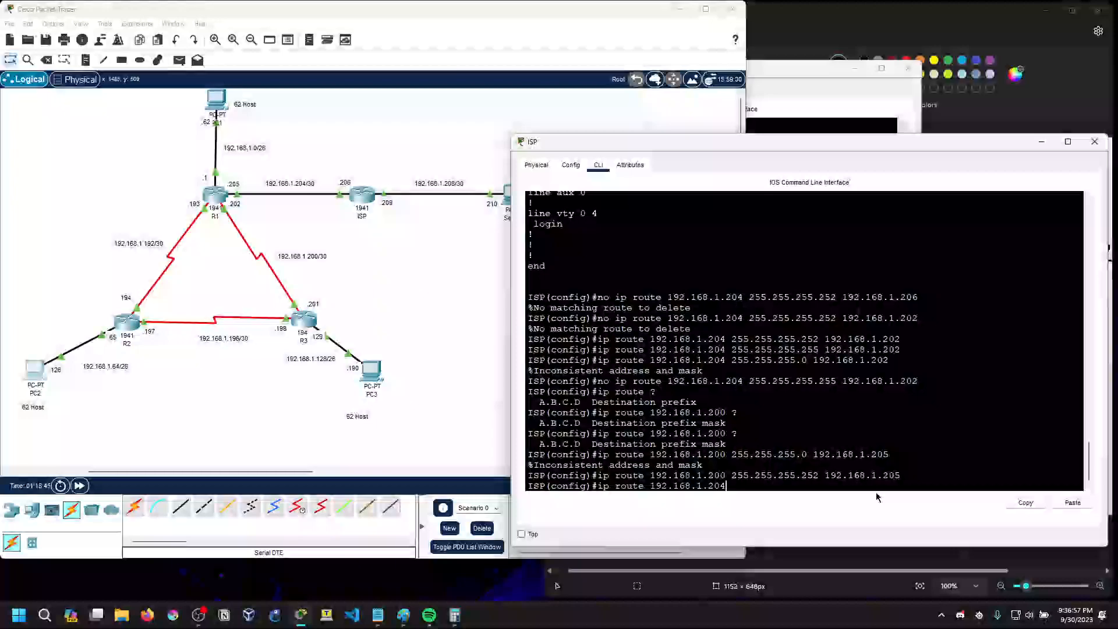
{"action": "type", "text": " 0.0.0.0 192.168.1.205"}
{"action": "key", "text": "Return"}
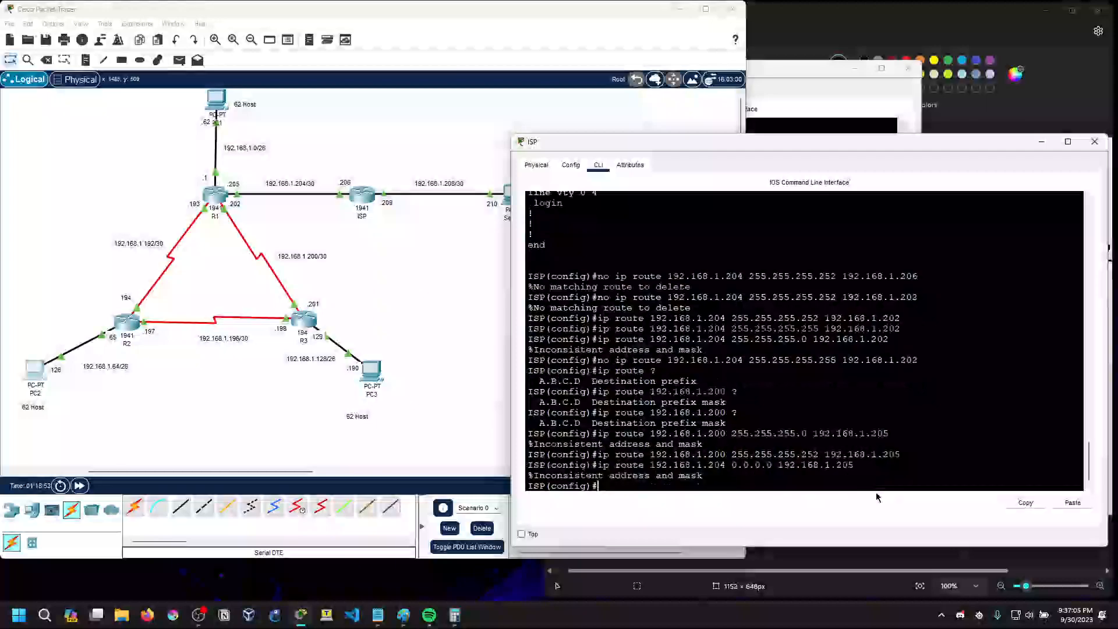
{"action": "key", "text": "Up"}
{"action": "key", "text": "BackSpace"}
{"action": "key", "text": "BackSpace"}
{"action": "key", "text": "BackSpace"}
{"action": "key", "text": "BackSpace"}
{"action": "key", "text": "BackSpace"}
{"action": "key", "text": "BackSpace"}
{"action": "key", "text": "BackSpace"}
{"action": "key", "text": "BackSpace"}
{"action": "key", "text": "BackSpace"}
{"action": "key", "text": "BackSpace"}
{"action": "key", "text": "BackSpace"}
{"action": "key", "text": "BackSpace"}
{"action": "key", "text": "BackSpace"}
{"action": "key", "text": "BackSpace"}
{"action": "key", "text": "BackSpace"}
{"action": "key", "text": "BackSpace"}
{"action": "key", "text": "BackSpace"}
{"action": "key", "text": "BackSpace"}
{"action": "key", "text": "BackSpace"}
{"action": "key", "text": "BackSpace"}
Display ISP's running configuration through to the end and examine its static routes
{"action": "key", "text": "BackSpace"}
{"action": "key", "text": "BackSpace"}
{"action": "key", "text": "BackSpace"}
{"action": "key", "text": "BackSpace"}
{"action": "key", "text": "BackSpace"}
{"action": "key", "text": "BackSpace"}
{"action": "key", "text": "BackSpace"}
{"action": "key", "text": "BackSpace"}
{"action": "key", "text": "BackSpace"}
{"action": "key", "text": "BackSpace"}
{"action": "key", "text": "BackSpace"}
{"action": "key", "text": "BackSpace"}
{"action": "key", "text": "BackSpace"}
{"action": "key", "text": "BackSpace"}
{"action": "type", "text": "do sh ip r"}
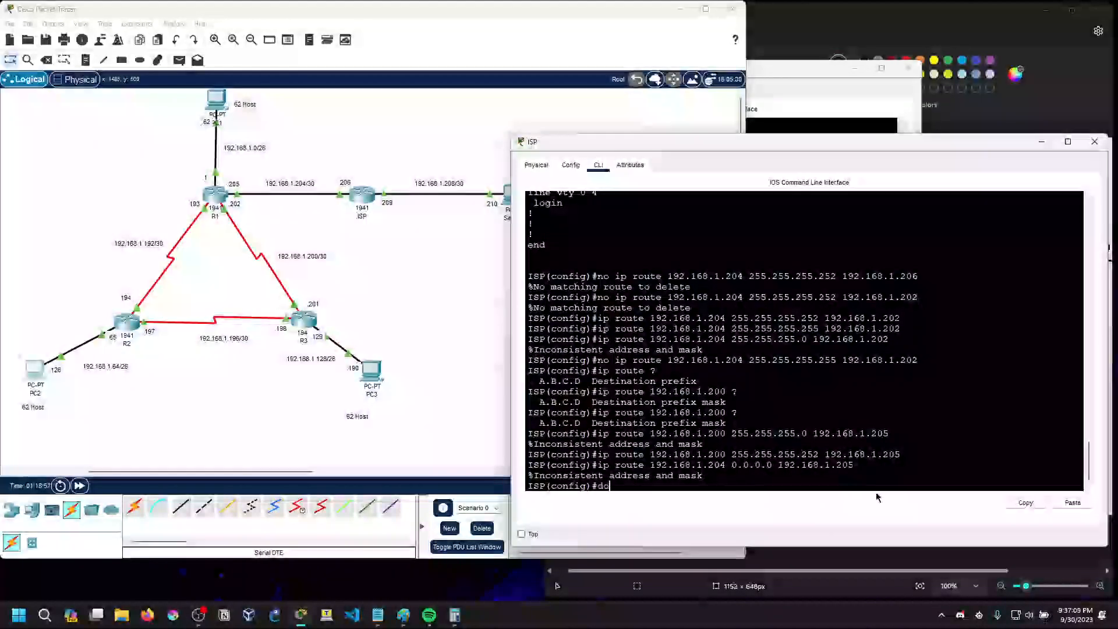
{"action": "key", "text": "BackSpace"}
{"action": "key", "text": "BackSpace"}
{"action": "key", "text": "BackSpace"}
{"action": "key", "text": "BackSpace"}
{"action": "type", "text": "run"}
{"action": "key", "text": "Return"}
{"action": "key", "text": "space"}
{"action": "key", "text": "space"}
{"action": "key", "text": "space"}
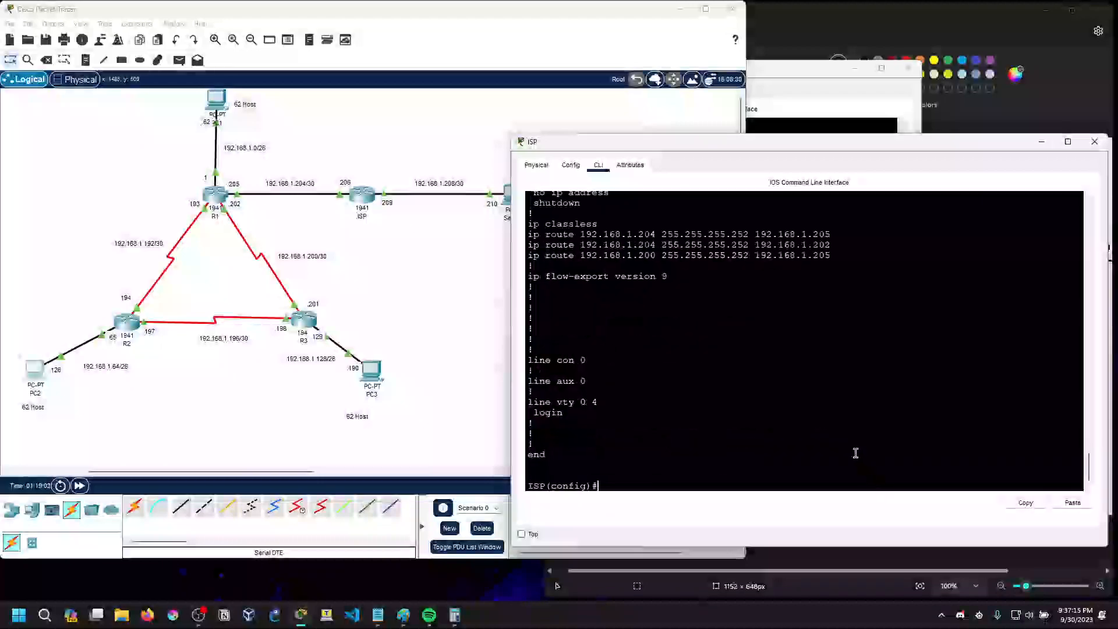
{"action": "scroll", "coordinate": [766, 429], "scroll_direction": "up", "scroll_amount": 3}
{"action": "scroll", "coordinate": [757, 434], "scroll_direction": "down", "scroll_amount": 3}
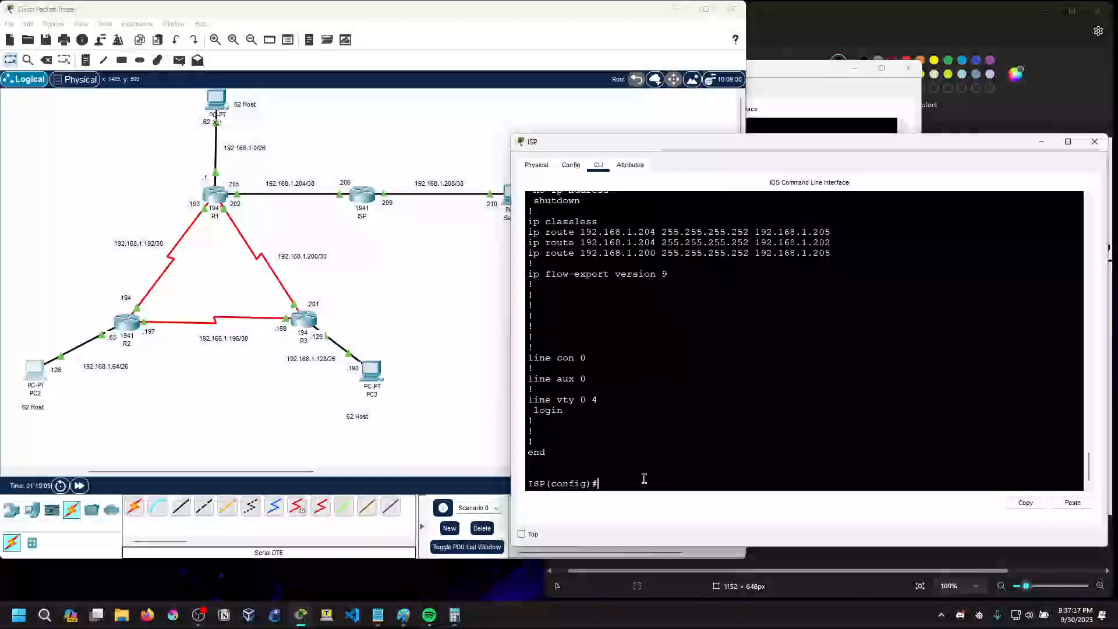
Remove ISP's static route to 192.168.1.204 with mask 255.255.255.252 via 192.168.1.205
{"action": "type", "text": "ip route 192.168.1.204 0.0.0.0 192.168.1.205"}
{"action": "key", "text": "Left"}
{"action": "key", "text": "Left"}
{"action": "key", "text": "Left"}
{"action": "key", "text": "Left"}
{"action": "key", "text": "Left"}
{"action": "key", "text": "Left"}
{"action": "key", "text": "Left"}
{"action": "key", "text": "Left"}
{"action": "key", "text": "Left"}
{"action": "key", "text": "Left"}
{"action": "key", "text": "Left"}
{"action": "key", "text": "Left"}
{"action": "key", "text": "Left"}
{"action": "key", "text": "Left"}
{"action": "key", "text": "Left"}
{"action": "key", "text": "Left"}
{"action": "key", "text": "Left"}
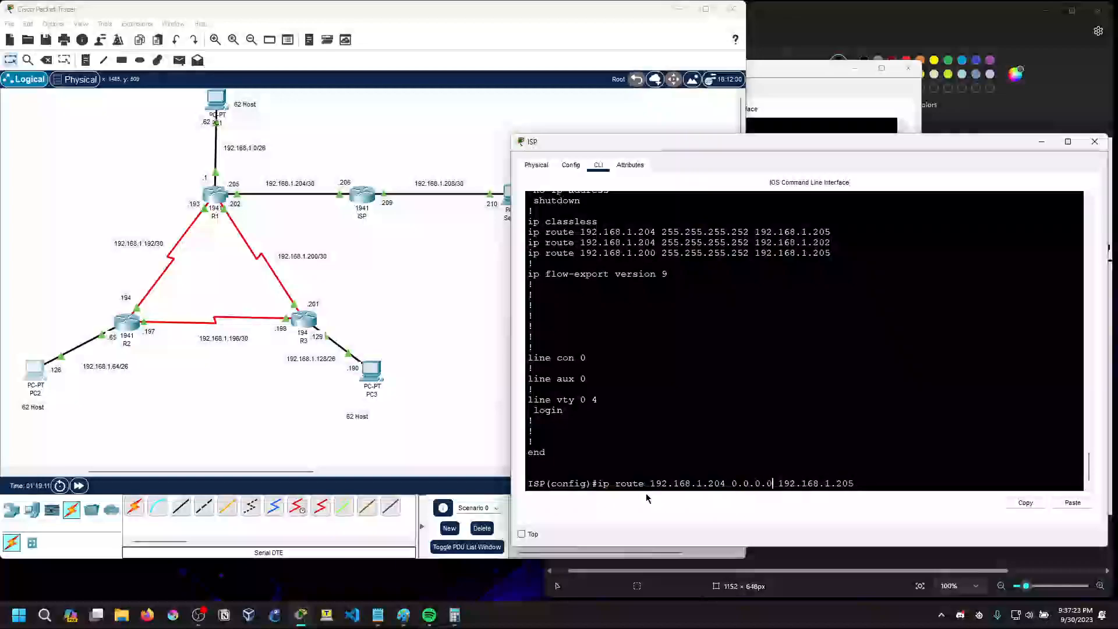
{"action": "key", "text": "BackSpace"}
{"action": "key", "text": "BackSpace"}
{"action": "key", "text": "BackSpace"}
{"action": "key", "text": "BackSpace"}
{"action": "key", "text": "Delete"}
{"action": "key", "text": "Delete"}
{"action": "key", "text": "Delete"}
{"action": "type", "text": "255.255.255.2"}
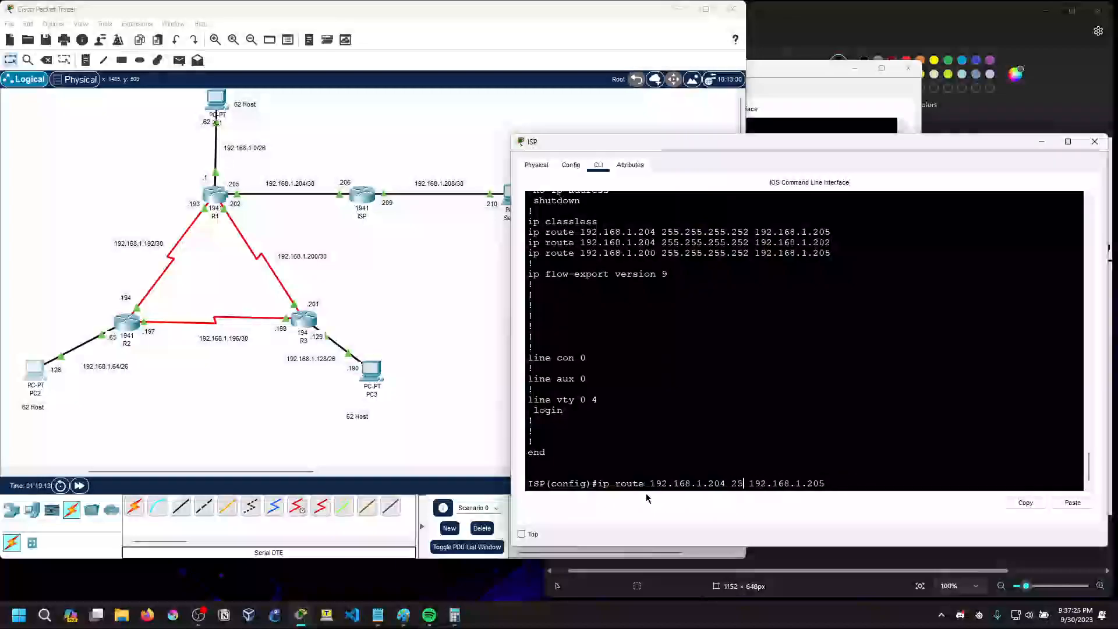
{"action": "type", "text": "52"}
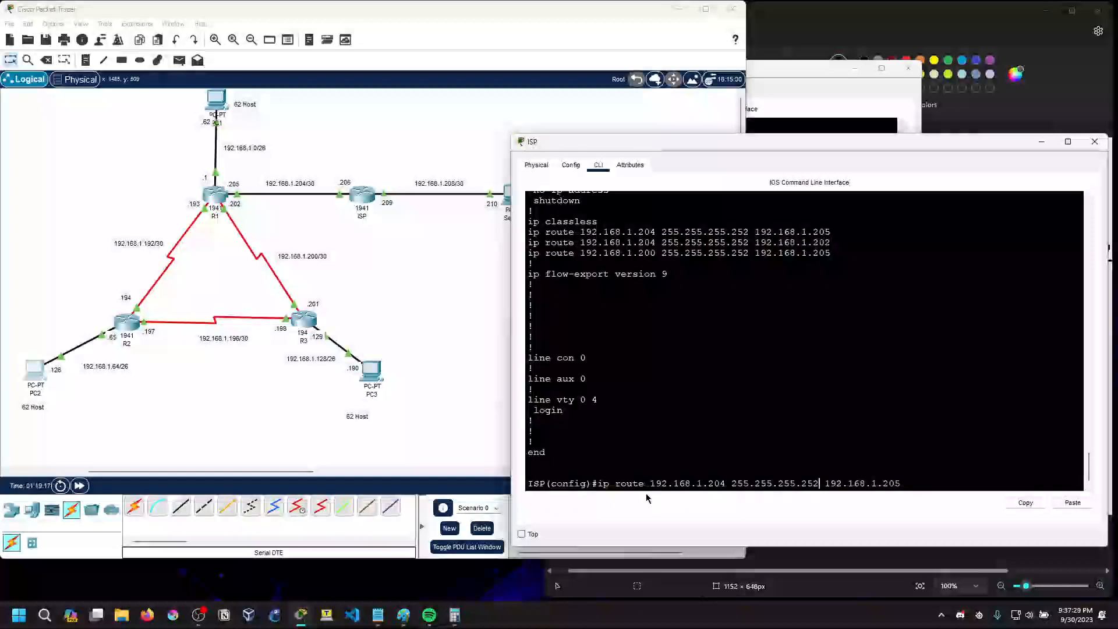
{"action": "key", "text": "Left"}
{"action": "key", "text": "Left"}
{"action": "key", "text": "Left"}
{"action": "key", "text": "Left"}
{"action": "key", "text": "Left"}
{"action": "key", "text": "Left"}
{"action": "key", "text": "Left"}
{"action": "key", "text": "Left"}
{"action": "key", "text": "Left"}
{"action": "key", "text": "Left"}
{"action": "key", "text": "Left"}
{"action": "key", "text": "Left"}
{"action": "key", "text": "Left"}
{"action": "key", "text": "Left"}
{"action": "key", "text": "Left"}
{"action": "key", "text": "Left"}
{"action": "key", "text": "Left"}
{"action": "key", "text": "Left"}
{"action": "key", "text": "Left"}
{"action": "key", "text": "Left"}
{"action": "type", "text": "no"}
{"action": "key", "text": "Return"}
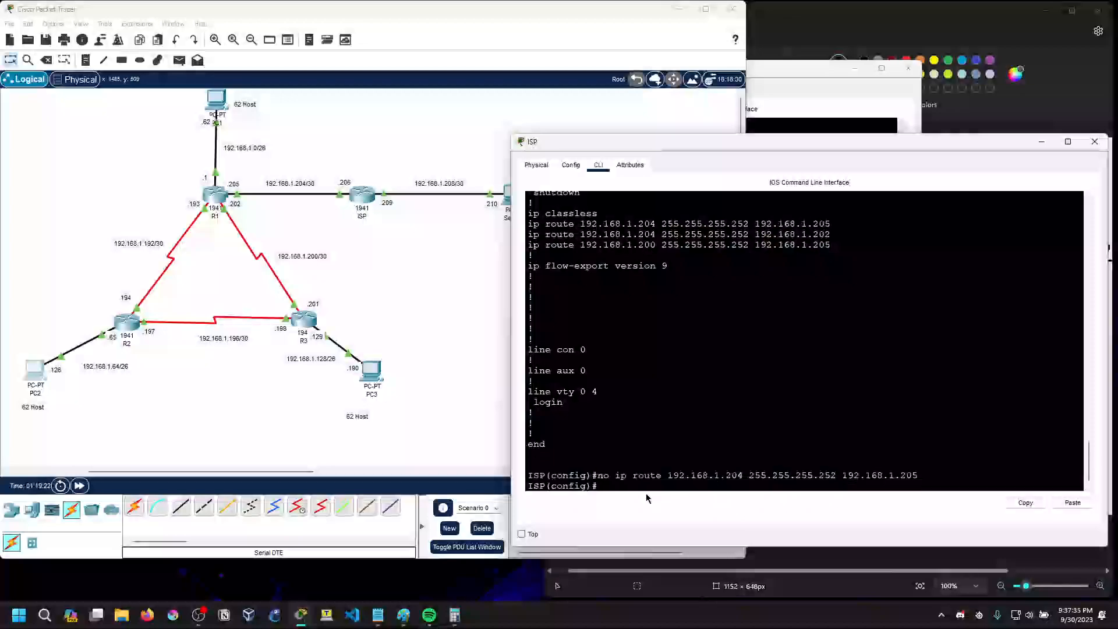
Remove ISP's static route to 192.168.1.204 with mask 255.255.255.252 via 192.168.1.202
{"action": "key", "text": "Up"}
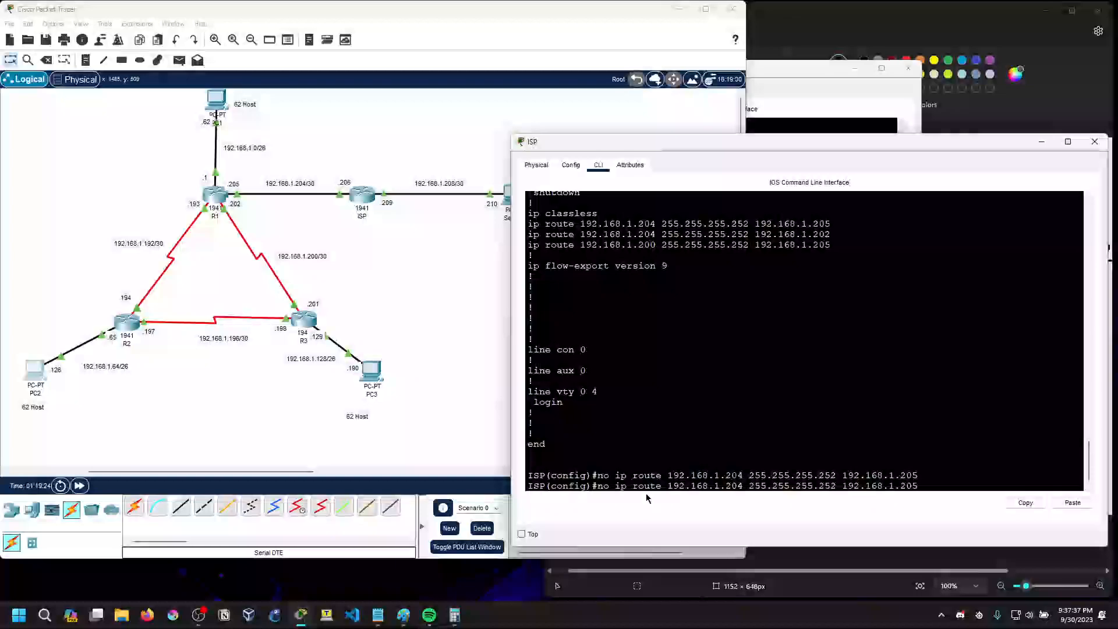
{"action": "key", "text": "BackSpace"}
{"action": "type", "text": "2"}
{"action": "key", "text": "Return"}
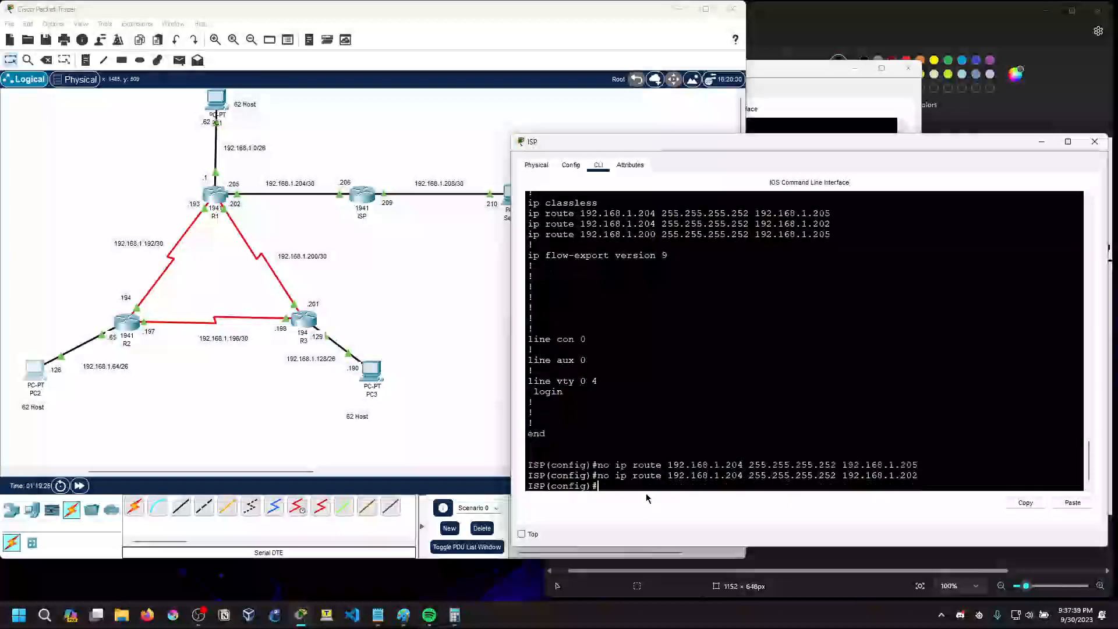
Try to remove a static route on ISP to 192.168.1.200 with mask 255.255.255.252 via 192.168.1.202
{"action": "key", "text": "Up"}
{"action": "key", "text": "Left"}
{"action": "key", "text": "Left"}
{"action": "key", "text": "Left"}
{"action": "key", "text": "Left"}
{"action": "key", "text": "Left"}
{"action": "key", "text": "Left"}
{"action": "key", "text": "Left"}
{"action": "key", "text": "Left"}
{"action": "key", "text": "Left"}
{"action": "key", "text": "Left"}
{"action": "key", "text": "Left"}
{"action": "key", "text": "Left"}
{"action": "key", "text": "Left"}
{"action": "key", "text": "Left"}
{"action": "key", "text": "Left"}
{"action": "key", "text": "Left"}
{"action": "key", "text": "Left"}
{"action": "key", "text": "Left"}
{"action": "key", "text": "Left"}
{"action": "key", "text": "Left"}
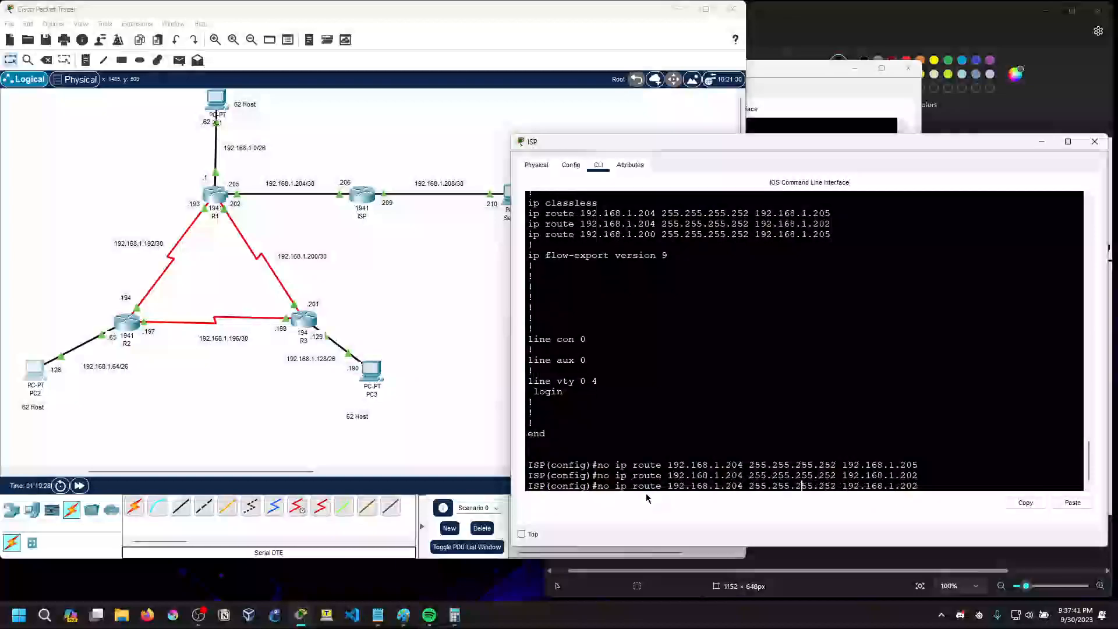
{"action": "key", "text": "Delete"}
{"action": "type", "text": "0"}
{"action": "key", "text": "Return"}
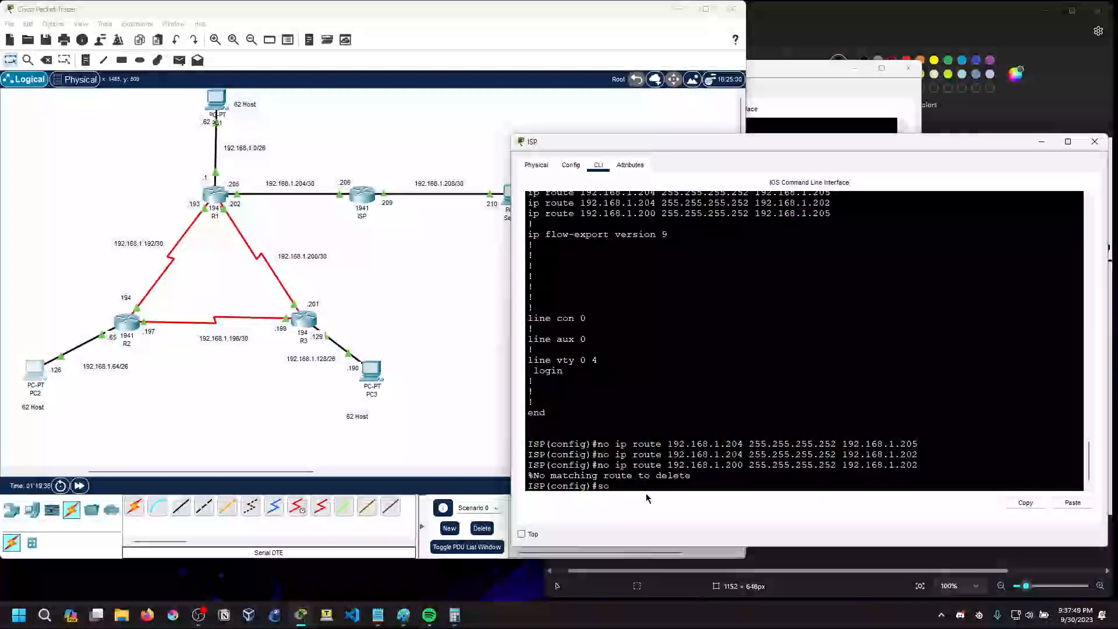
{"action": "type", "text": "so"}
{"action": "key", "text": "BackSpace"}
{"action": "key", "text": "BackSpace"}
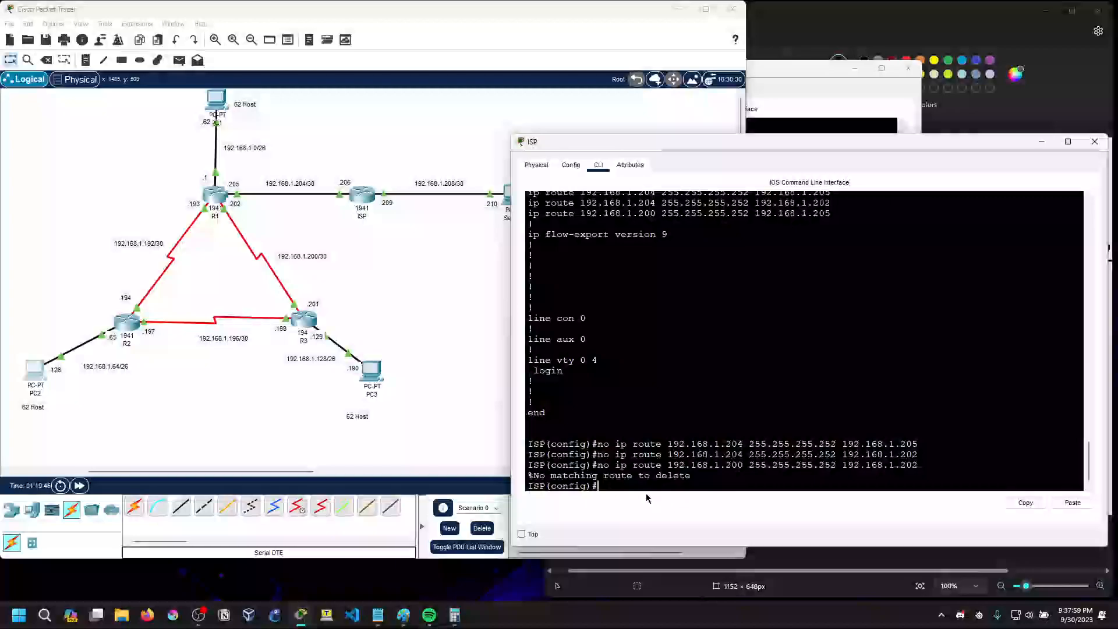
Check the ip route help on ISP and add a static route to 192.168.1.0 with mask 255.255.255.0 via 192.168.1.205
{"action": "type", "text": "route ?"}
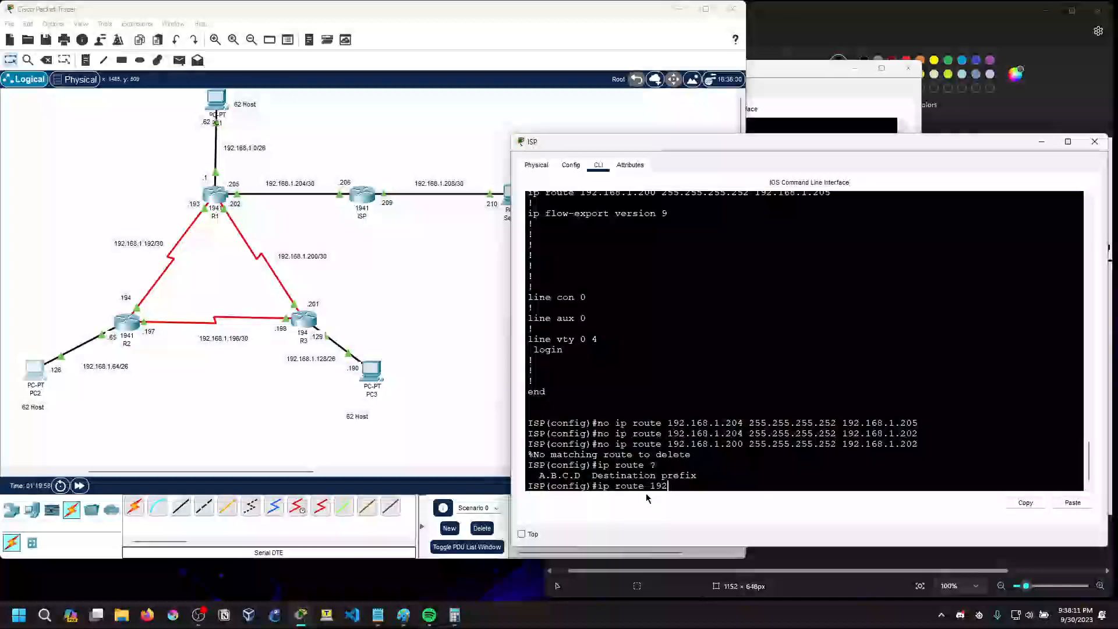
{"action": "type", "text": ".168.1."}
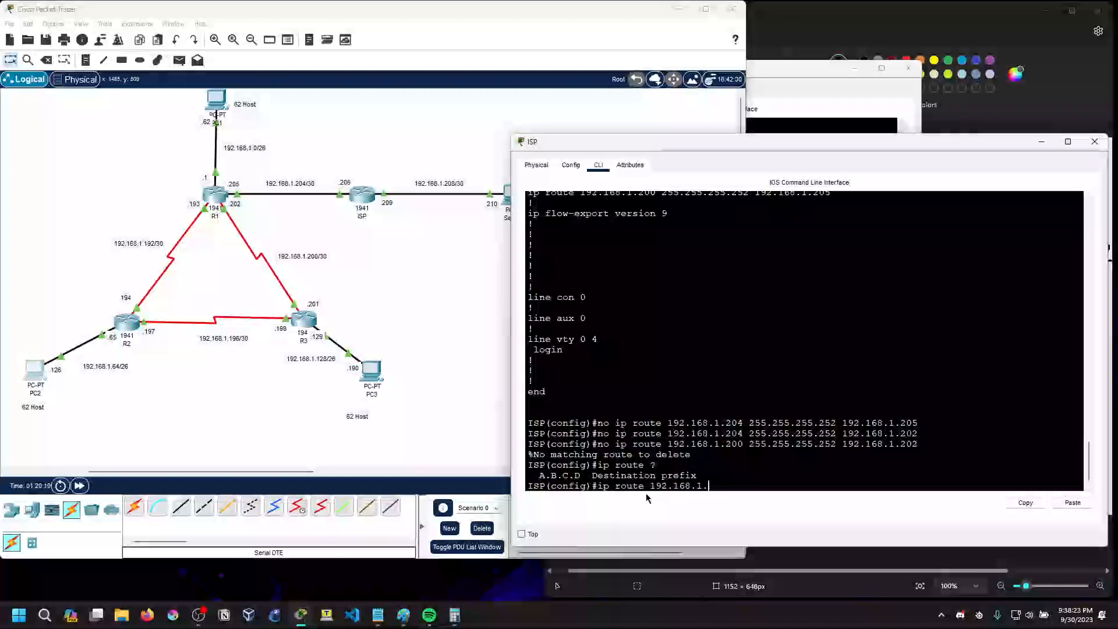
{"action": "type", "text": "0"}
{"action": "key", "text": "BackSpace"}
{"action": "key", "text": "BackSpace"}
{"action": "key", "text": "BackSpace"}
{"action": "key", "text": "BackSpace"}
{"action": "type", "text": "255.255.255.0"}
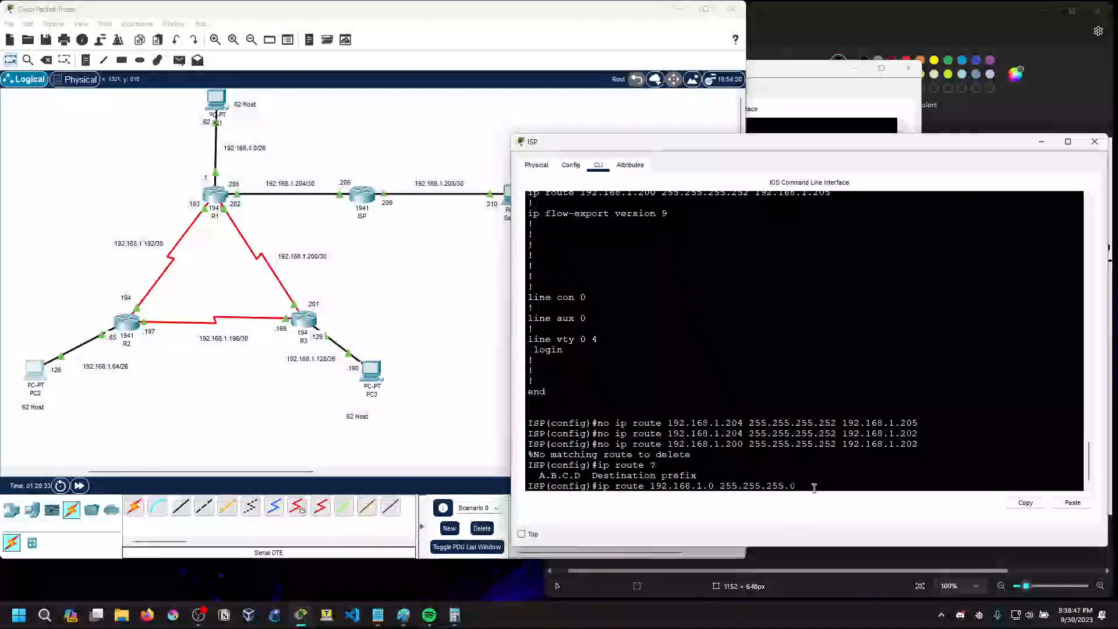
{"action": "type", "text": "192.168.1.205"}
{"action": "key", "text": "Return"}
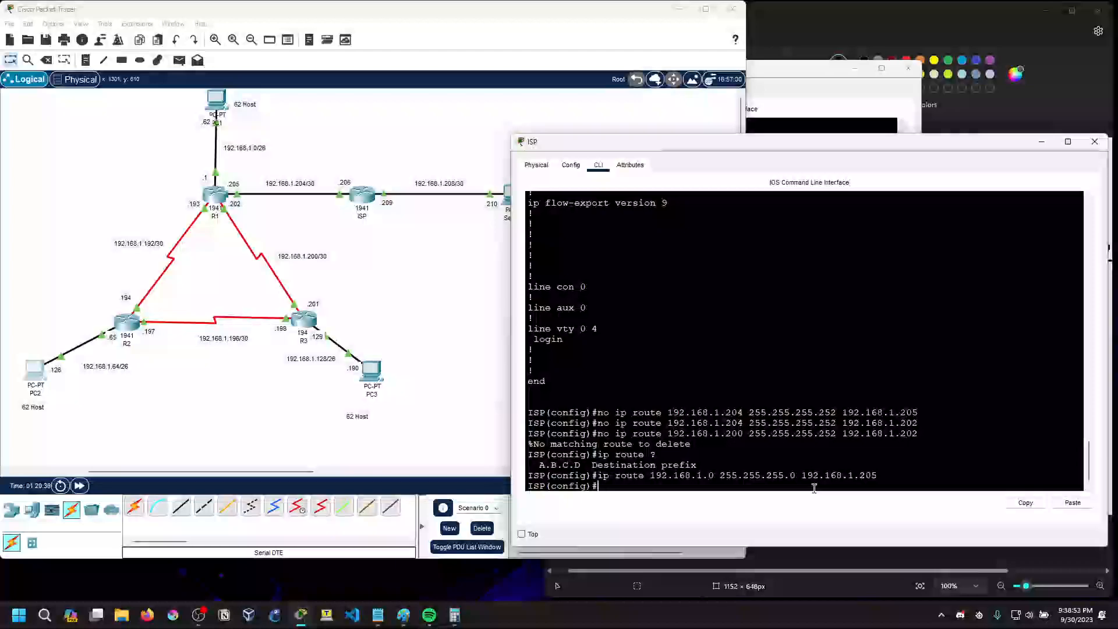
Ping 192.168.1.206 twice from PC2's command prompt to test the 192.168.1.0 route on ISP
{"action": "left_click", "coordinate": [34, 375]}
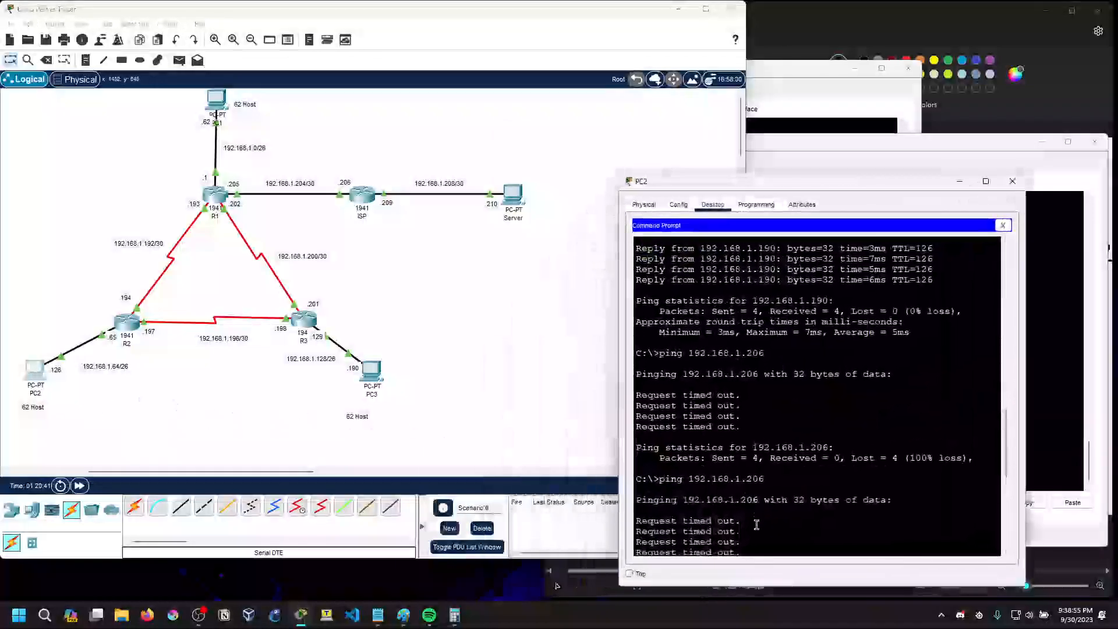
{"action": "key", "text": "Up"}
{"action": "key", "text": "Return"}
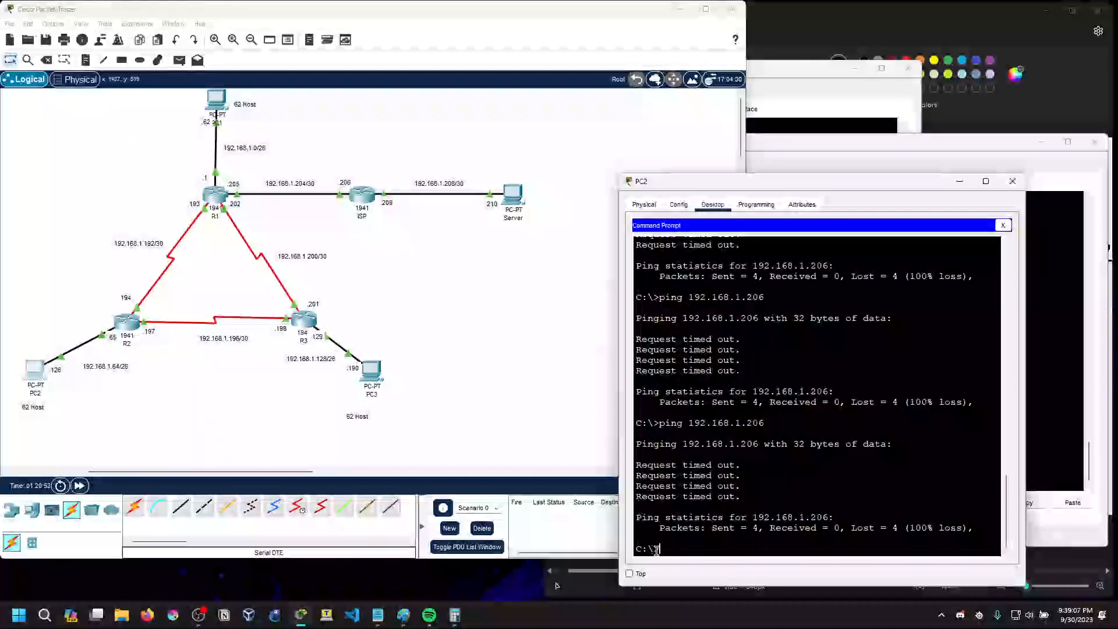
{"action": "key", "text": "Up"}
{"action": "key", "text": "Return"}
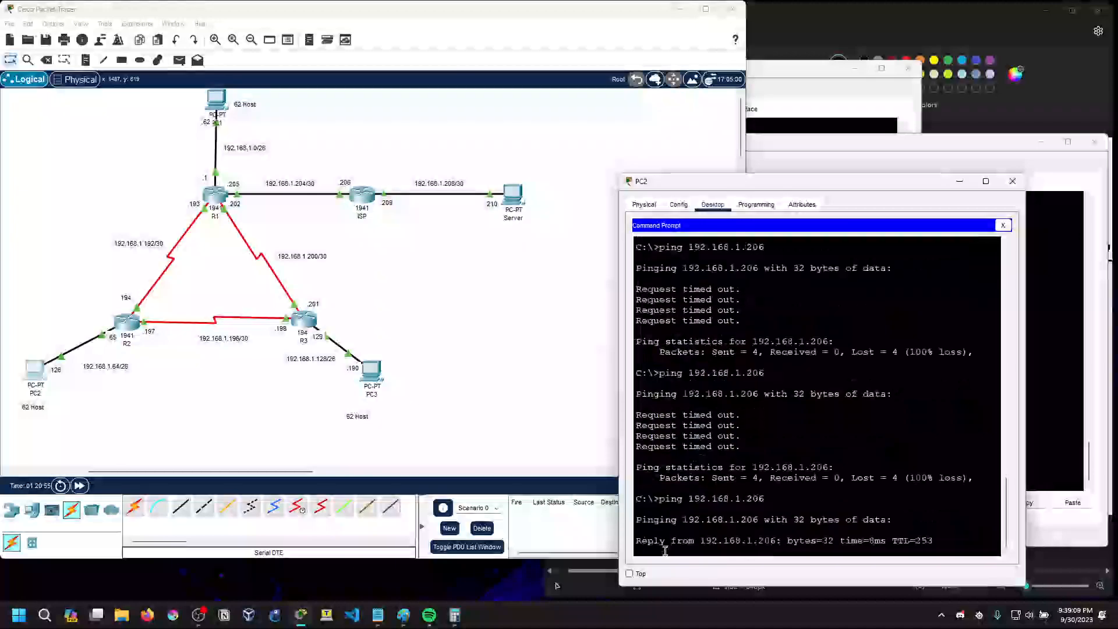
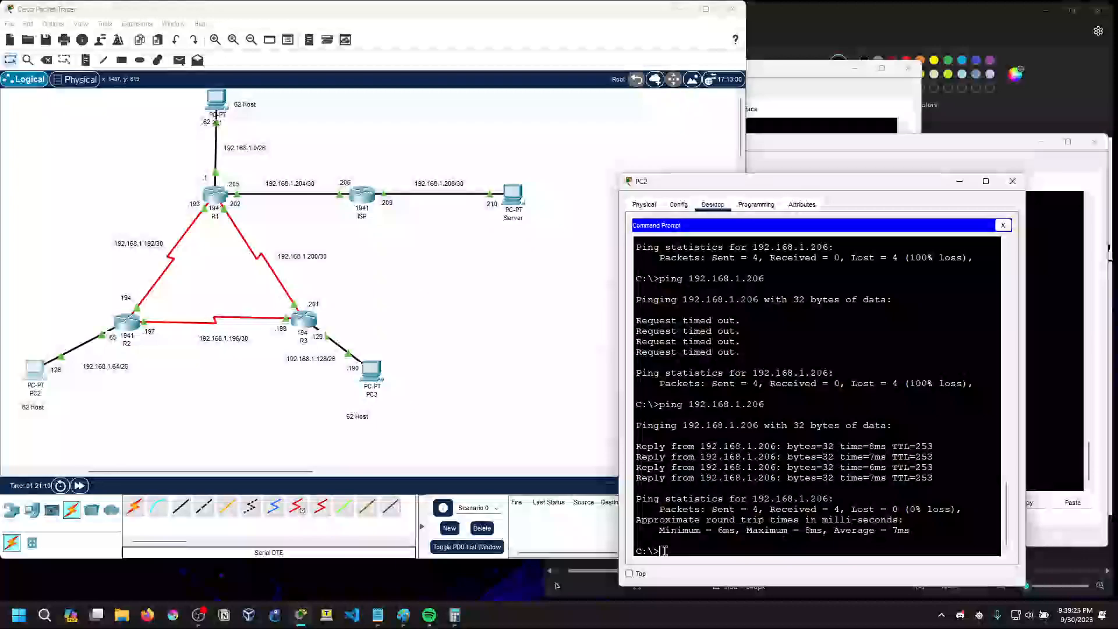
Put the ISP router's CLI window away and move PC2's command prompt clear of the topology diagram
{"action": "left_click_drag", "start_coordinate": [802, 184], "coordinate": [525, 176]}
{"action": "left_click_drag", "start_coordinate": [786, 144], "coordinate": [720, 108]}
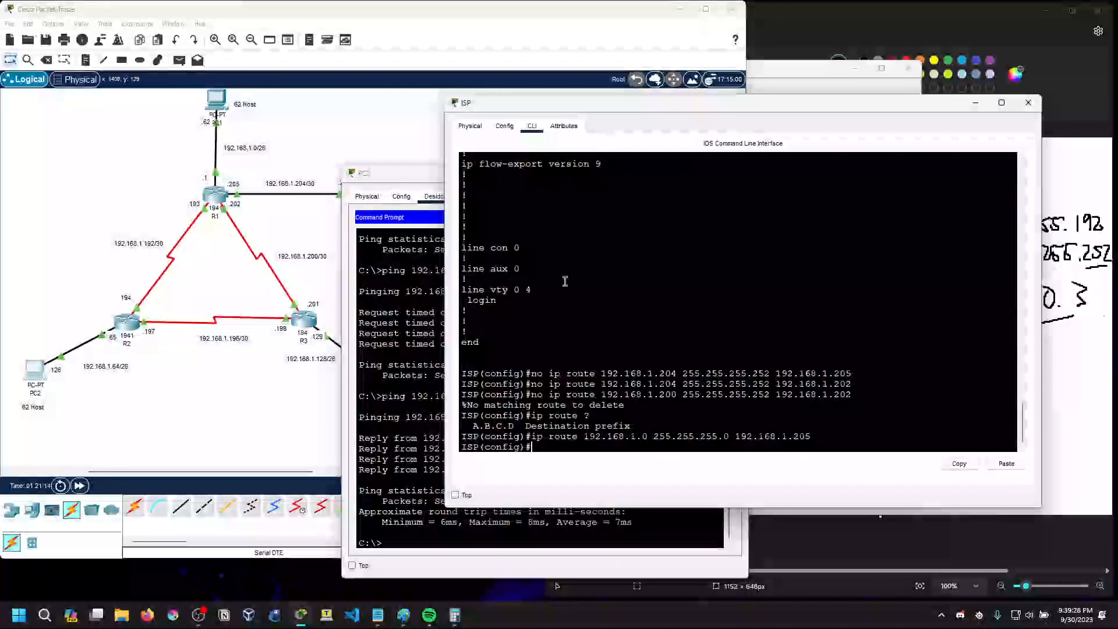
{"action": "left_click", "coordinate": [555, 423]}
{"action": "left_click_drag", "start_coordinate": [420, 175], "coordinate": [448, 175]}
{"action": "left_click", "coordinate": [582, 105]}
{"action": "left_click_drag", "start_coordinate": [582, 106], "coordinate": [746, 108]}
{"action": "left_click_drag", "start_coordinate": [868, 111], "coordinate": [734, 90]}
{"action": "left_click", "coordinate": [997, 89]}
{"action": "left_click_drag", "start_coordinate": [612, 174], "coordinate": [869, 226]}
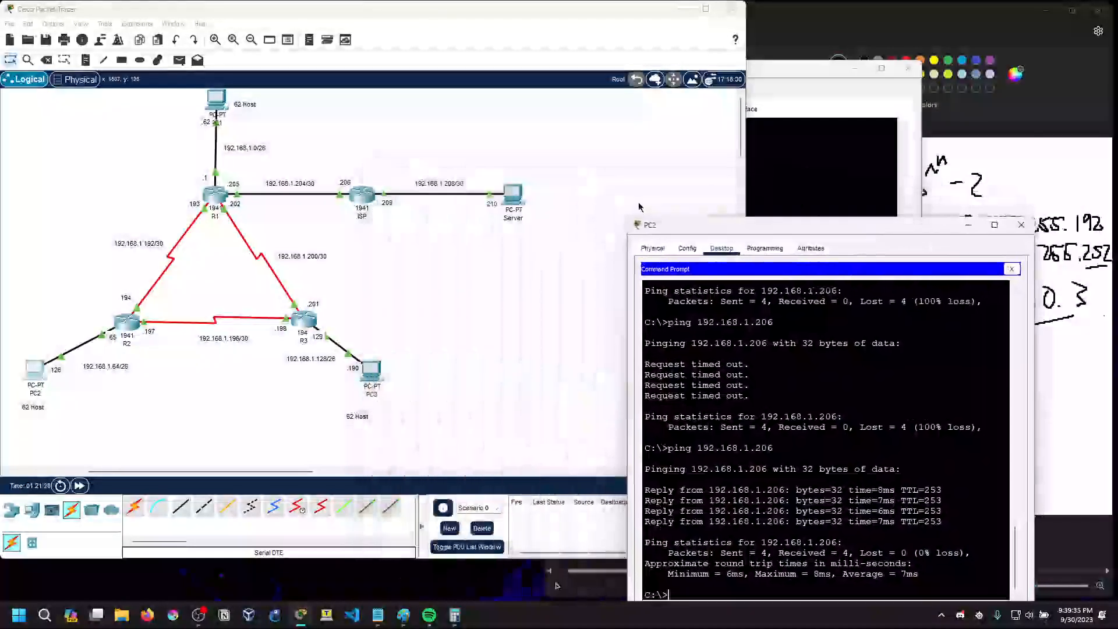
Ping the server at 192.168.1.210 from PC2's command prompt
{"action": "left_click", "coordinate": [744, 595]}
{"action": "key", "text": "Up"}
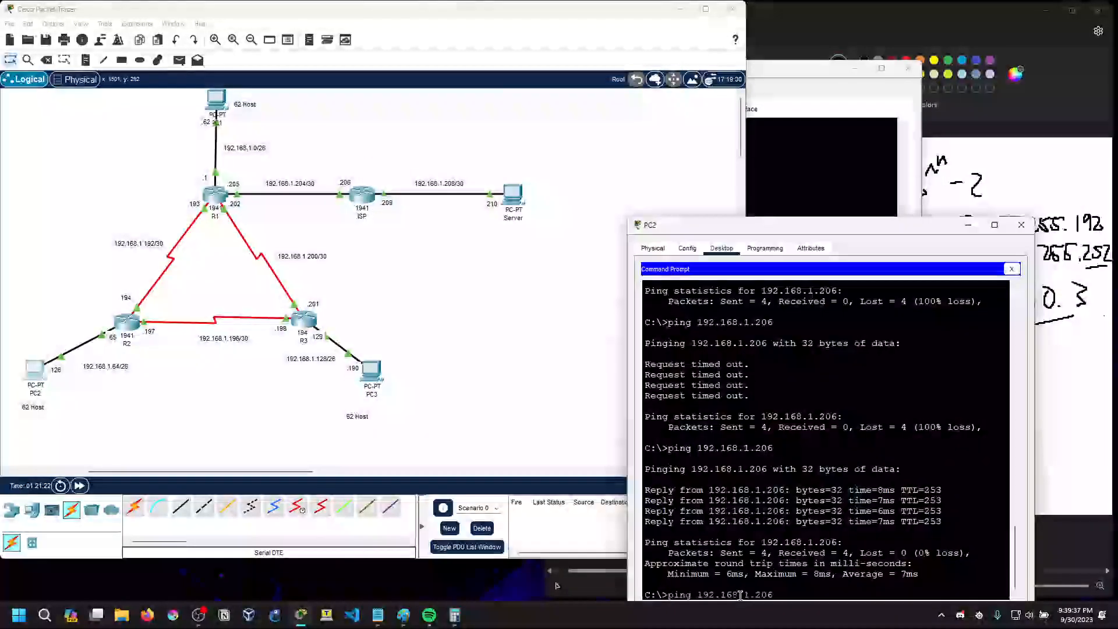
{"action": "key", "text": "BackSpace"}
{"action": "type", "text": "1010"}
{"action": "key", "text": "Return"}
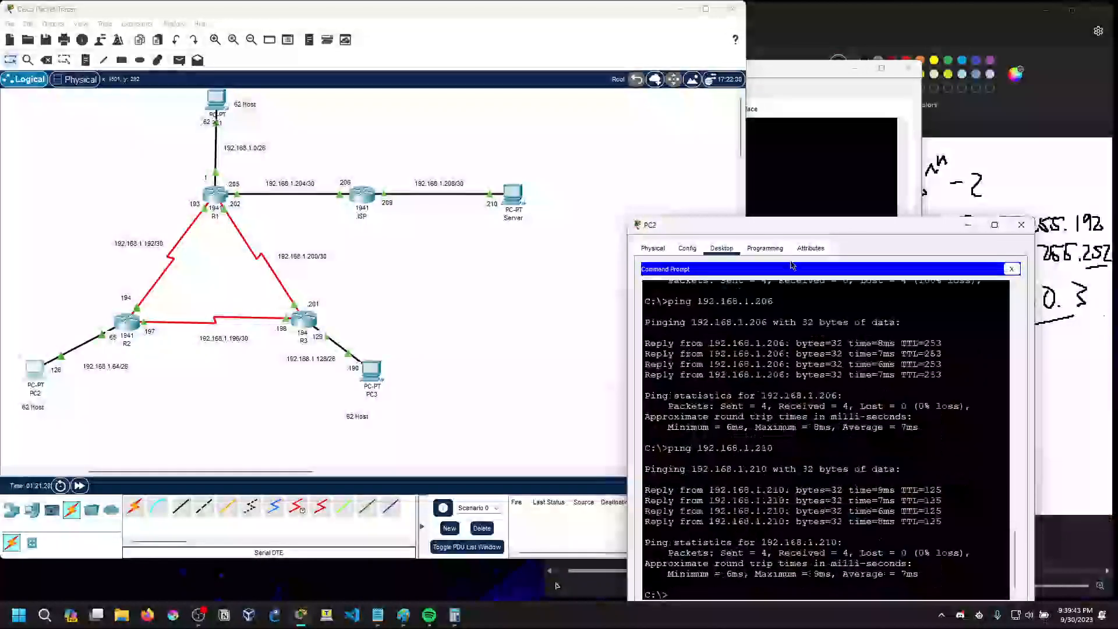
{"action": "left_click_drag", "start_coordinate": [791, 226], "coordinate": [776, 170]}
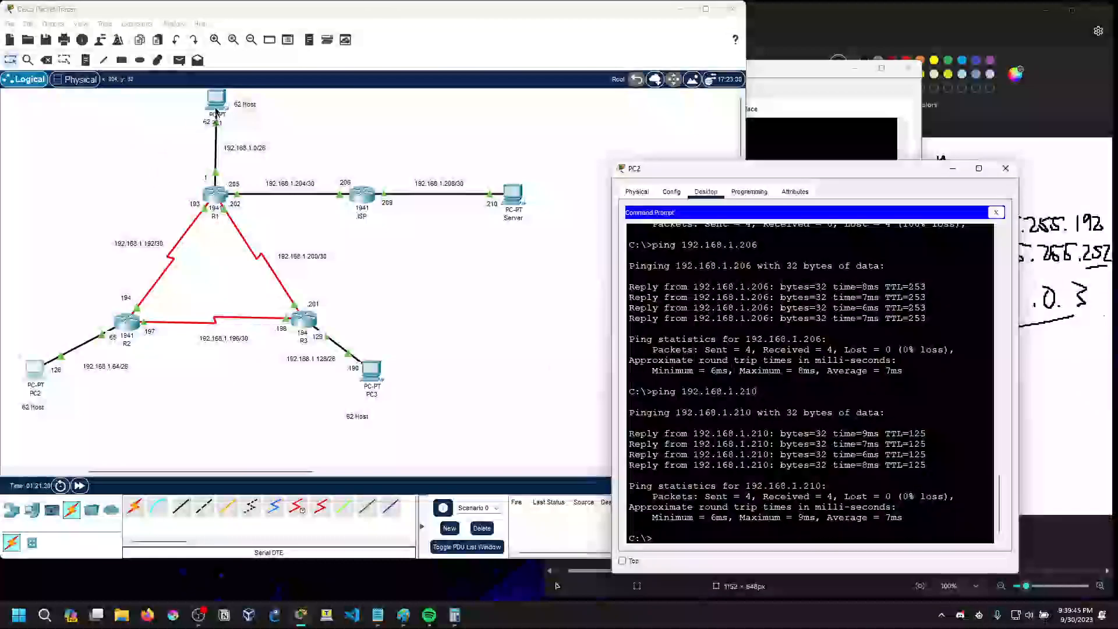
Ping the server at 192.168.1.210 from PC1's command prompt, and put the PC1 and PC2 windows away
{"action": "left_click", "coordinate": [214, 112]}
{"action": "left_click", "coordinate": [664, 204]}
{"action": "left_click_drag", "start_coordinate": [618, 140], "coordinate": [918, 256]}
{"action": "key", "text": "Up"}
{"action": "key", "text": "BackSpace"}
{"action": "key", "text": "BackSpace"}
{"action": "type", "text": ".210"}
{"action": "key", "text": "Return"}
{"action": "left_click_drag", "start_coordinate": [918, 252], "coordinate": [901, 167]}
{"action": "left_click", "coordinate": [1014, 164]}
{"action": "left_click", "coordinate": [913, 174]}
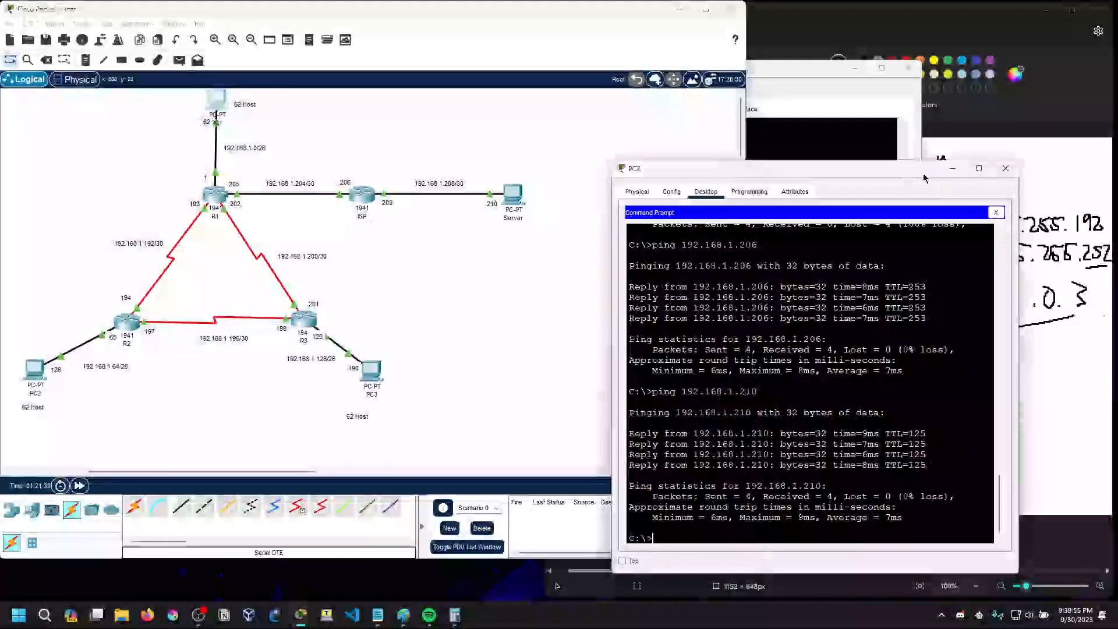
{"action": "left_click", "coordinate": [955, 169]}
{"action": "left_click", "coordinate": [779, 99]}
Leave configuration mode on the ISP router and display its routing table with sh ip route in a widened CLI window
{"action": "left_click", "coordinate": [361, 196]}
{"action": "scroll", "coordinate": [613, 327], "scroll_direction": "up", "scroll_amount": 2}
{"action": "scroll", "coordinate": [612, 327], "scroll_direction": "down", "scroll_amount": 3}
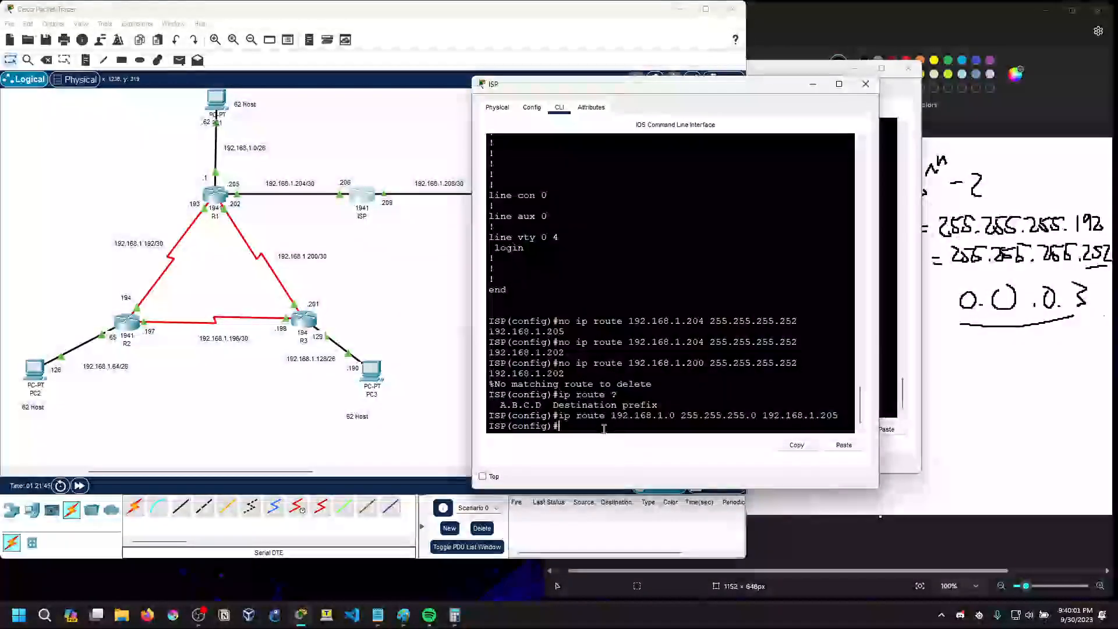
{"action": "key", "text": "Return"}
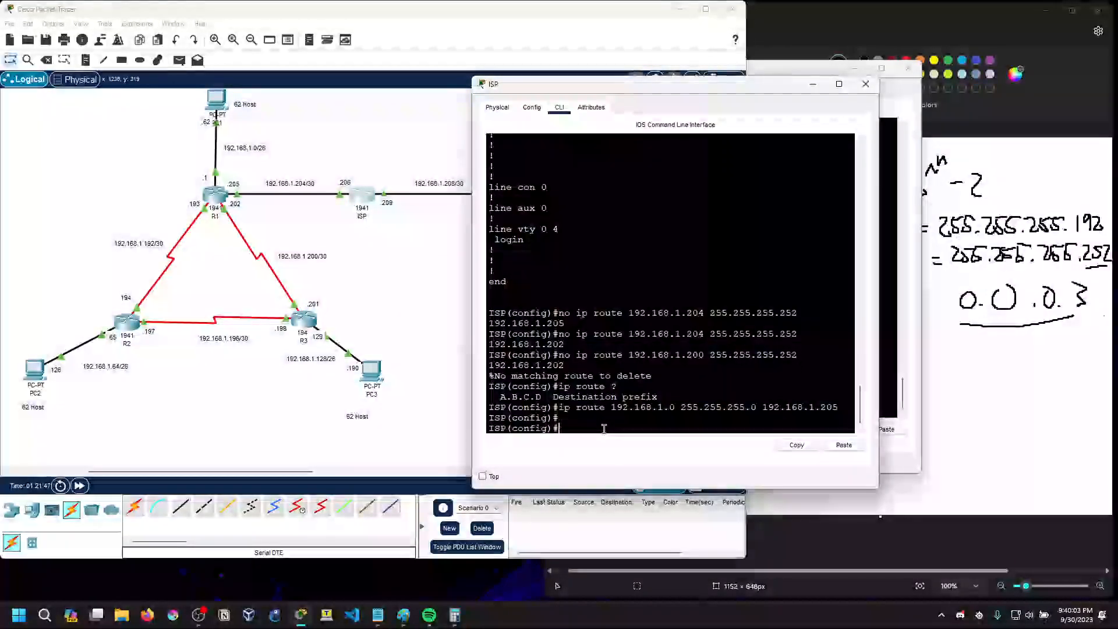
{"action": "type", "text": "exit"}
{"action": "key", "text": "Return"}
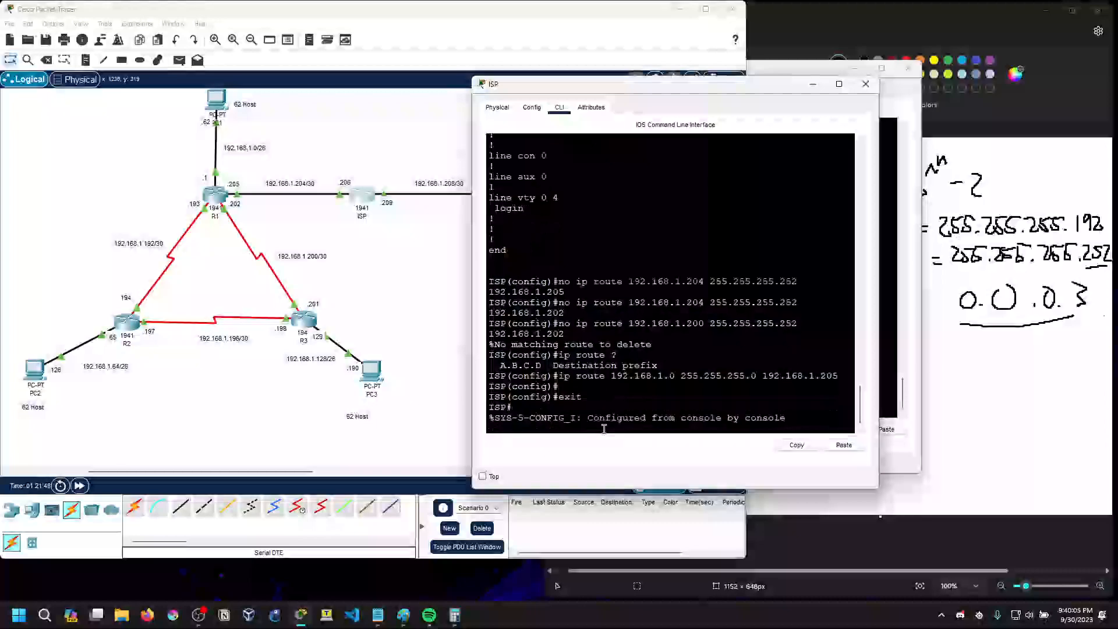
{"action": "key", "text": "Return"}
{"action": "type", "text": "sh iporotue"}
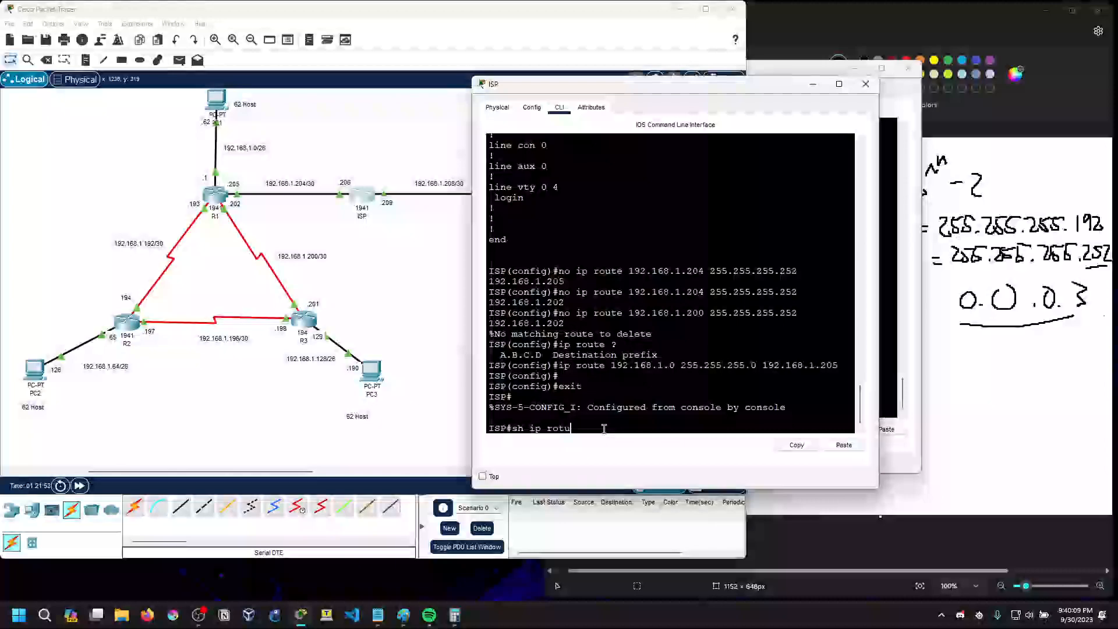
{"action": "key", "text": "Return"}
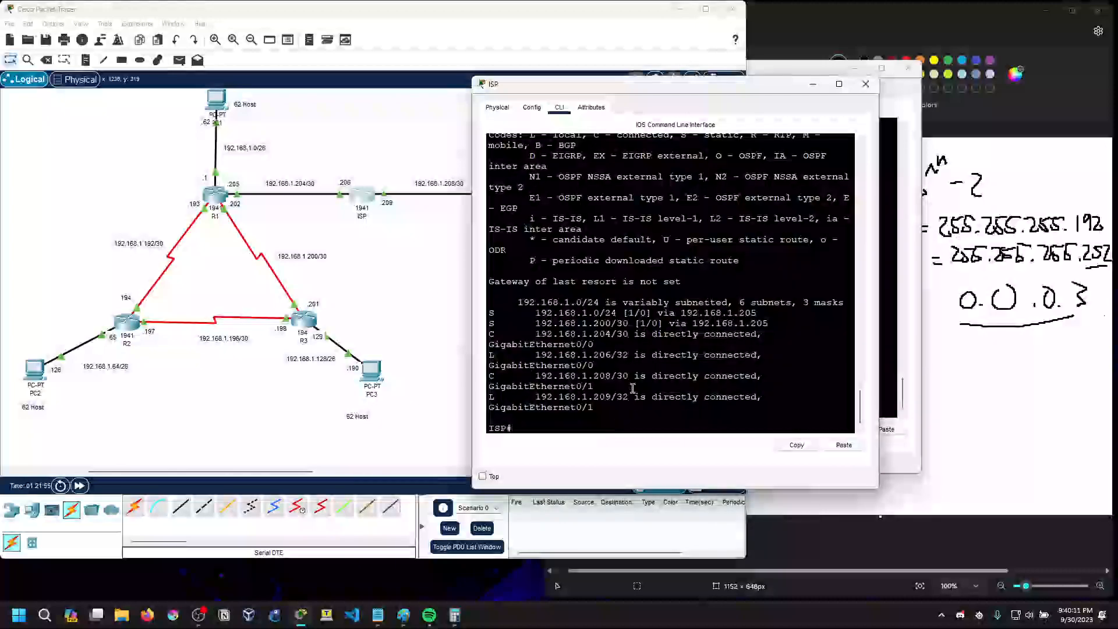
{"action": "left_click_drag", "start_coordinate": [882, 240], "coordinate": [1041, 241]}
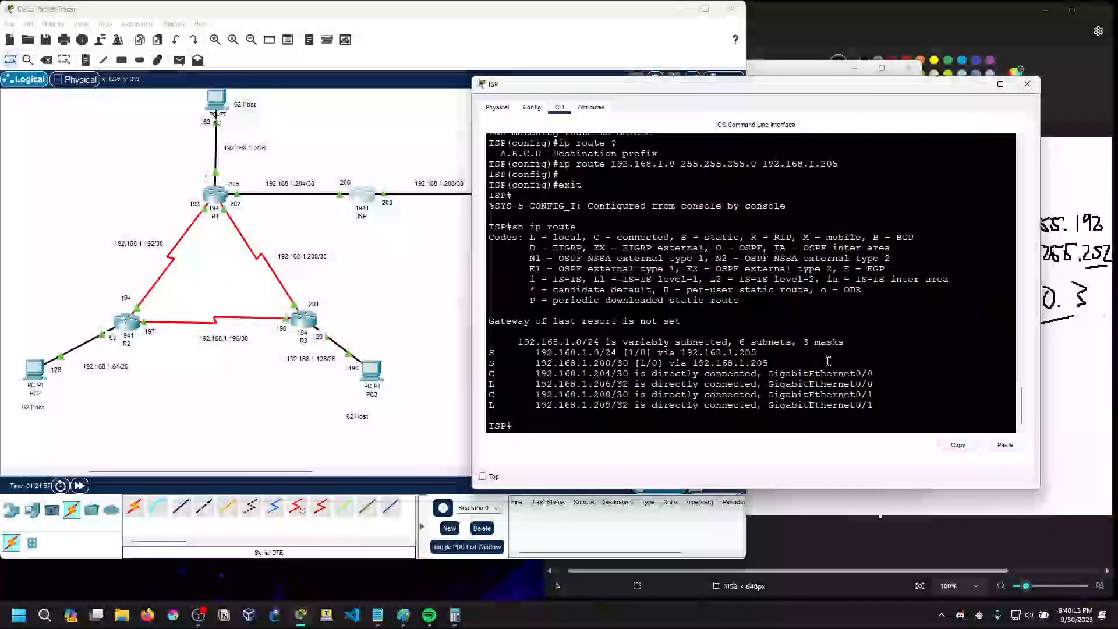
Examine the static route entries 192.168.1.200/30 and 192.168.1.0/24 in the ISP router's routing table
{"action": "left_click_drag", "start_coordinate": [536, 354], "coordinate": [805, 365]}
{"action": "left_click", "coordinate": [535, 354]}
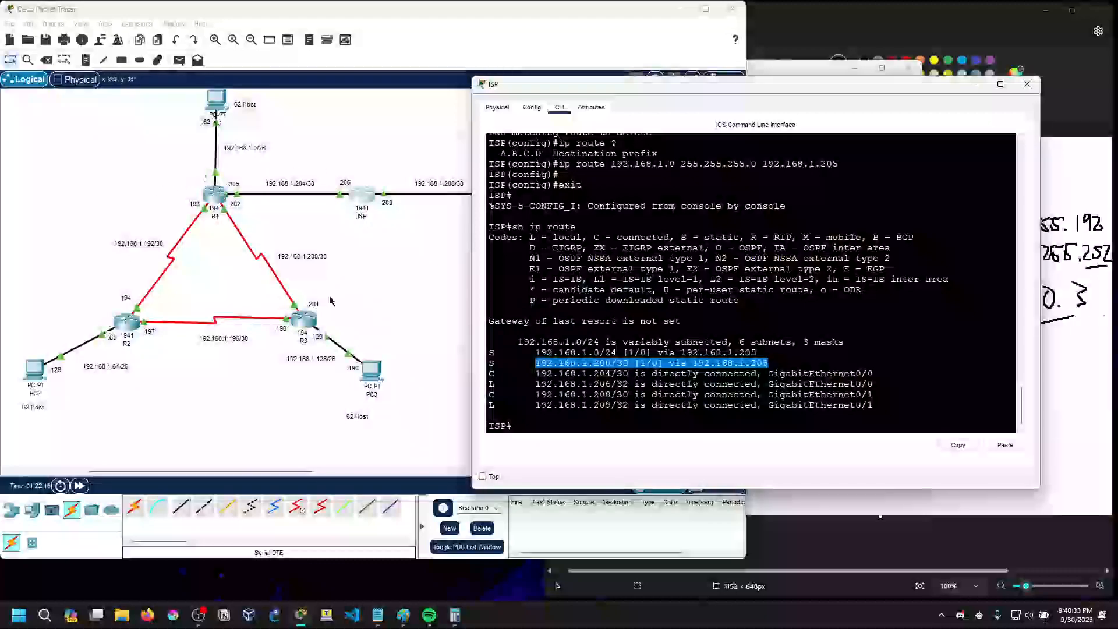
{"action": "left_click", "coordinate": [535, 352]}
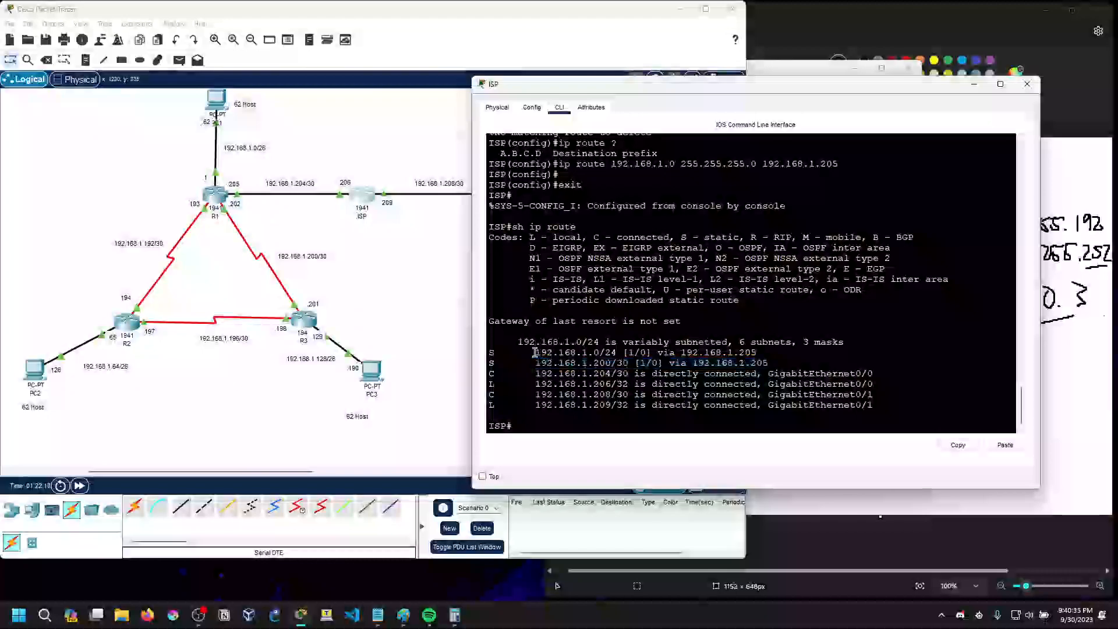
{"action": "left_click_drag", "start_coordinate": [534, 352], "coordinate": [756, 353]}
{"action": "left_click_drag", "start_coordinate": [542, 352], "coordinate": [618, 347]}
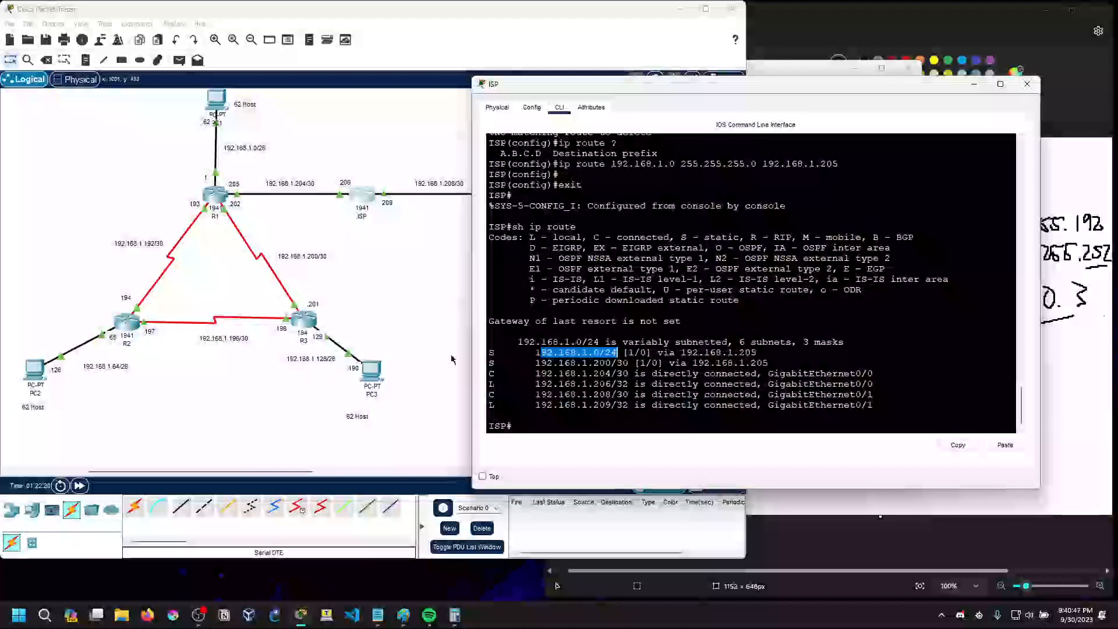
{"action": "left_click", "coordinate": [539, 353]}
{"action": "left_click_drag", "start_coordinate": [624, 353], "coordinate": [536, 353]}
{"action": "left_click", "coordinate": [537, 353]}
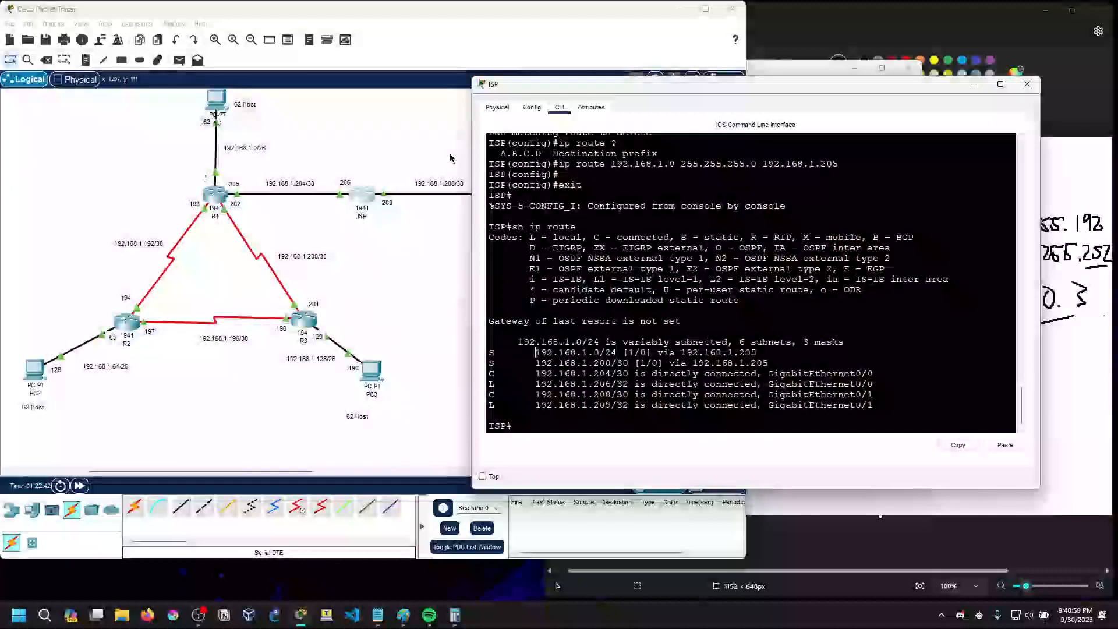
Switch to Paint and mark the row of eight zero bits with an underline, a leading slash and a freehand outline around it
{"action": "mouse_move", "coordinate": [730, 86]}
{"action": "left_mouse_down"}
{"action": "mouse_move", "coordinate": [329, 92]}
{"action": "mouse_move", "coordinate": [362, 91]}
{"action": "left_mouse_up"}
{"action": "left_click", "coordinate": [1042, 344]}
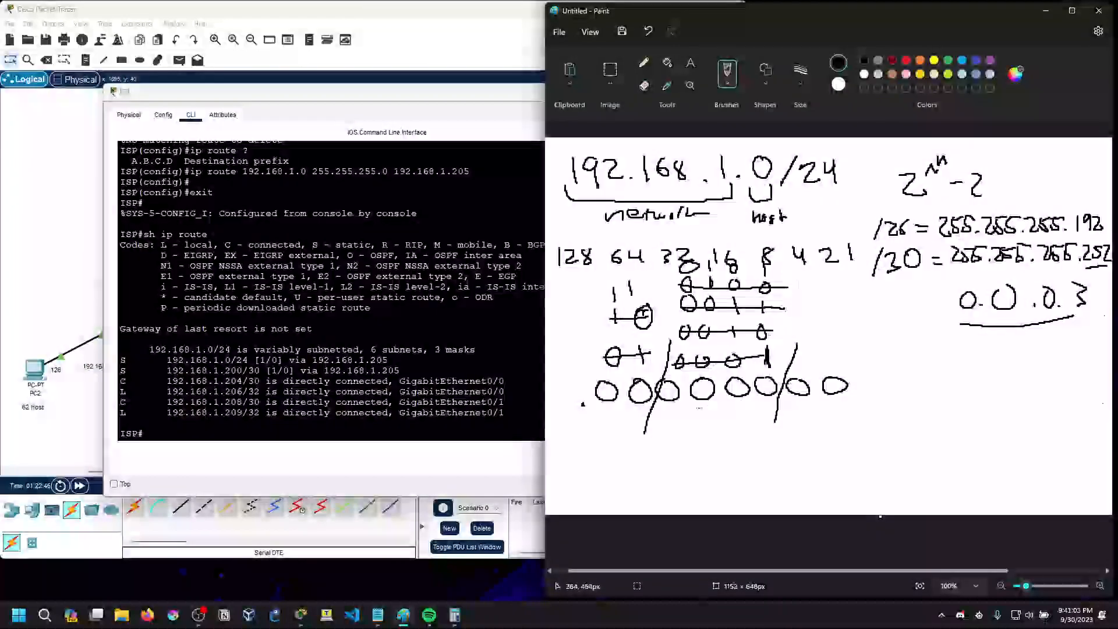
{"action": "mouse_move", "coordinate": [643, 436]}
{"action": "left_mouse_down"}
{"action": "mouse_move", "coordinate": [603, 436]}
{"action": "mouse_move", "coordinate": [623, 434]}
{"action": "left_mouse_up"}
{"action": "left_click_drag", "start_coordinate": [603, 357], "coordinate": [564, 445]}
{"action": "mouse_move", "coordinate": [585, 328]}
{"action": "left_mouse_down"}
{"action": "mouse_move", "coordinate": [718, 456]}
{"action": "mouse_move", "coordinate": [875, 350]}
{"action": "mouse_move", "coordinate": [570, 359]}
{"action": "left_mouse_up"}
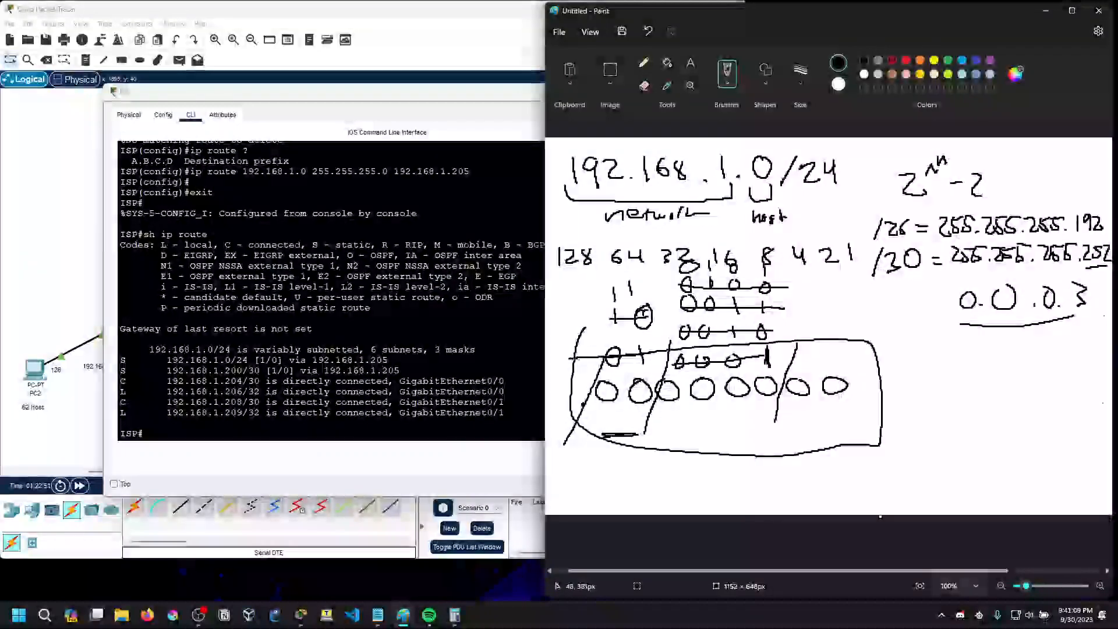
Minimize the Paint drawing and the ISP router window to return to the Packet Tracer topology
{"action": "left_click", "coordinate": [429, 105]}
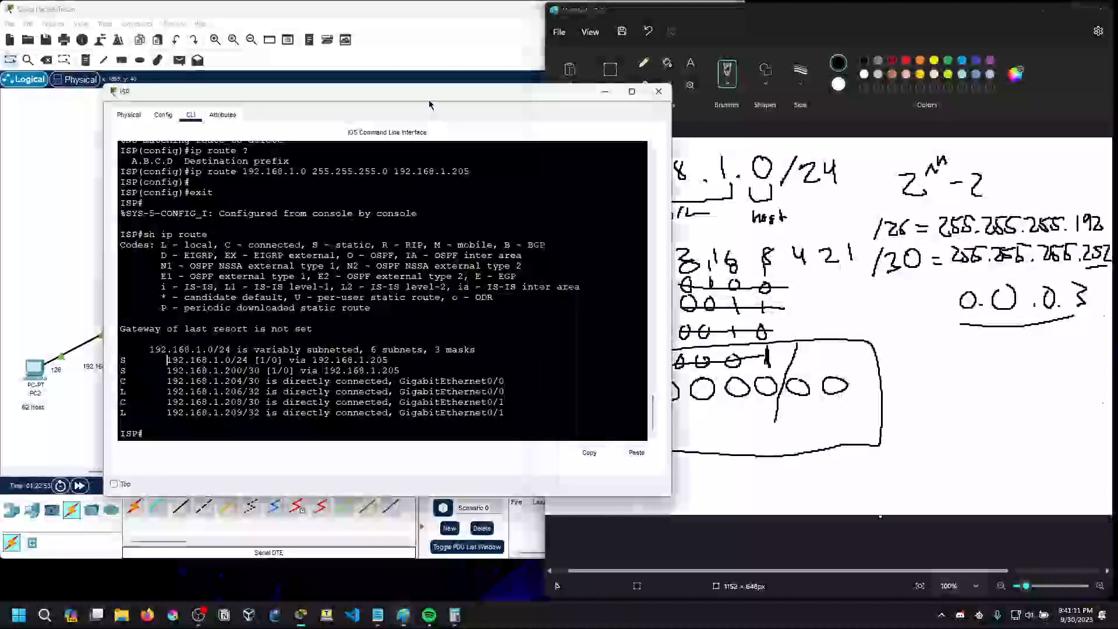
{"action": "left_click", "coordinate": [690, 17]}
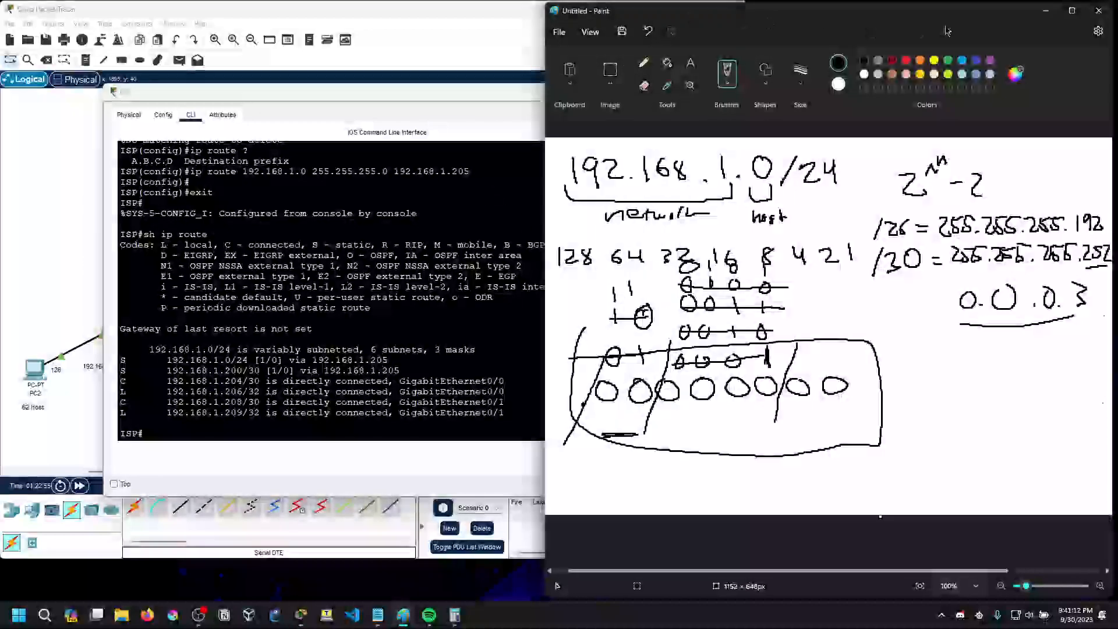
{"action": "left_click", "coordinate": [1046, 11]}
{"action": "left_click_drag", "start_coordinate": [578, 100], "coordinate": [950, 102]}
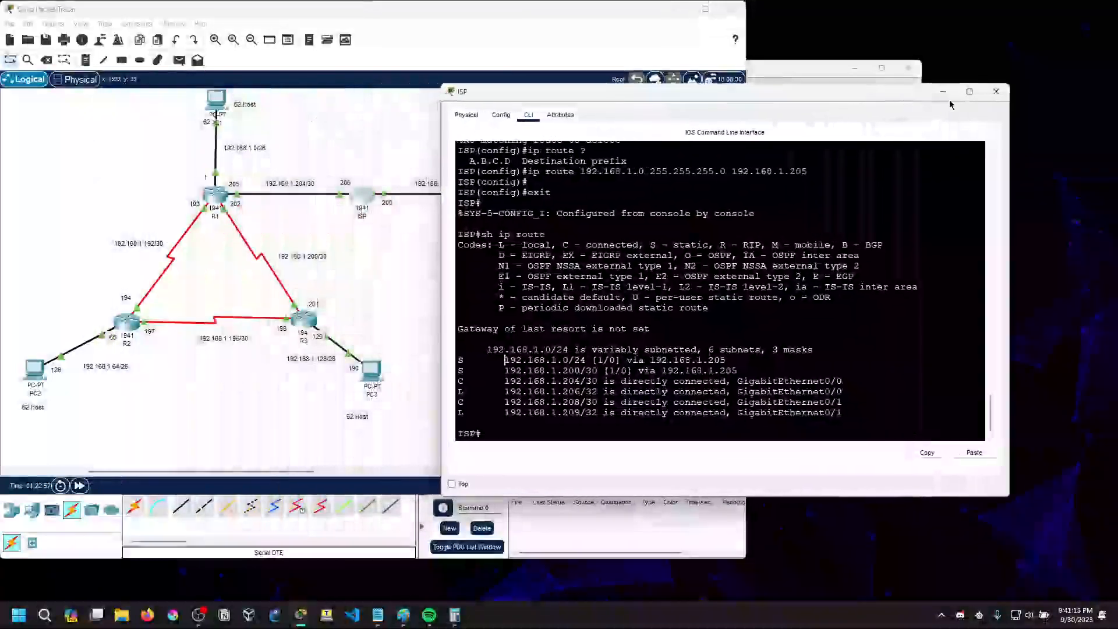
{"action": "left_click", "coordinate": [943, 91]}
{"action": "left_click", "coordinate": [684, 373]}
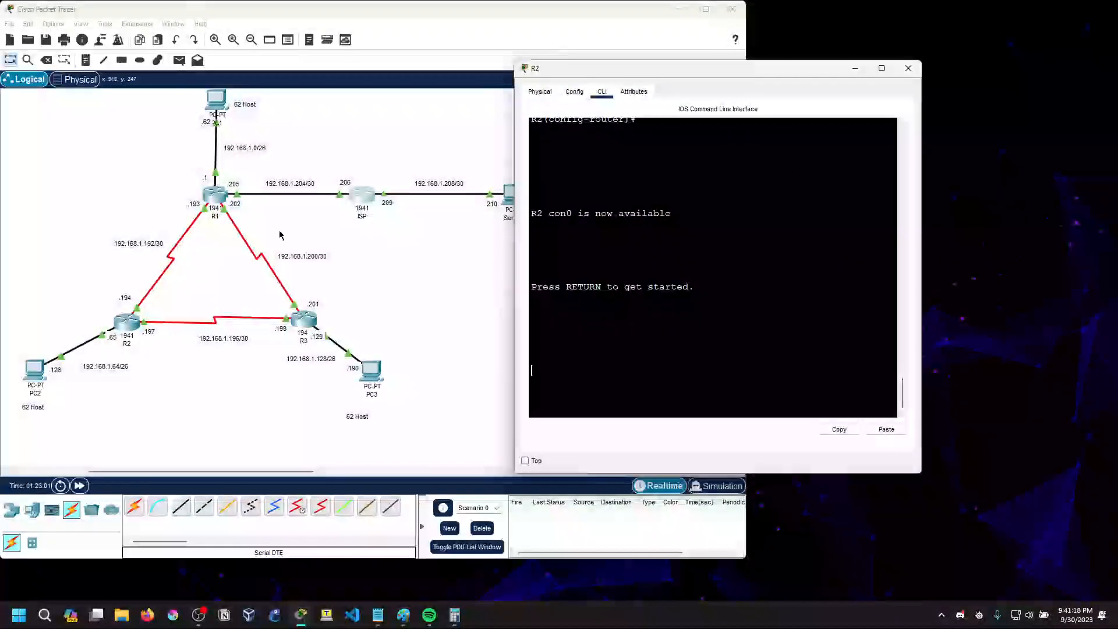
Review the ping results in PC1's command prompt and close its window
{"action": "left_click", "coordinate": [217, 100]}
{"action": "left_click", "coordinate": [669, 184]}
{"action": "left_click_drag", "start_coordinate": [635, 134], "coordinate": [785, 79]}
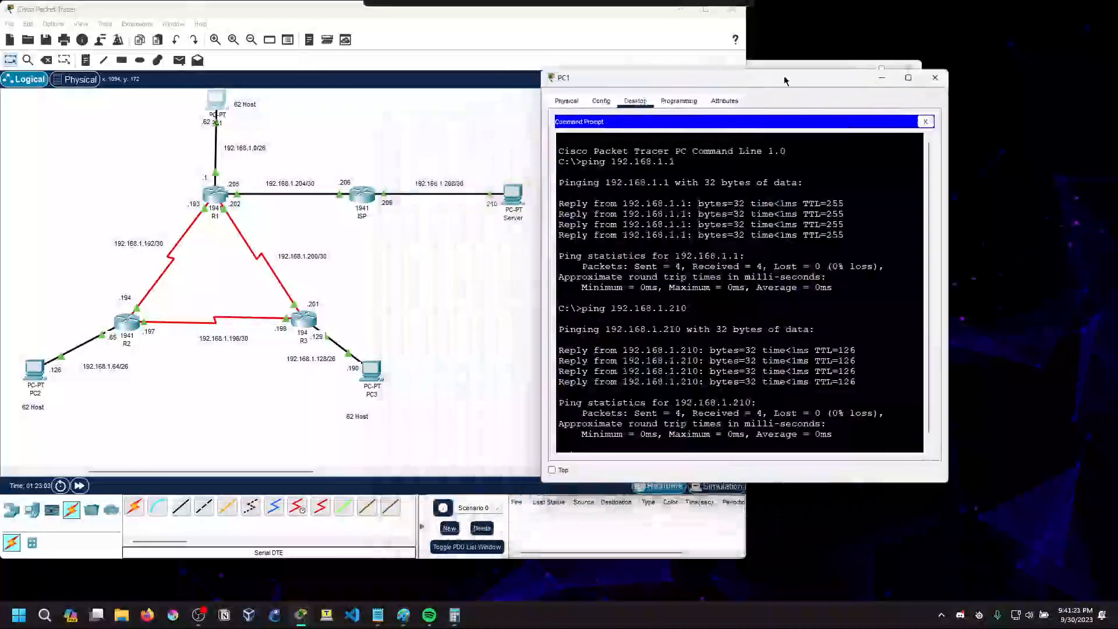
{"action": "left_click_drag", "start_coordinate": [949, 161], "coordinate": [1090, 161]}
{"action": "scroll", "coordinate": [792, 434], "scroll_direction": "down", "scroll_amount": 2}
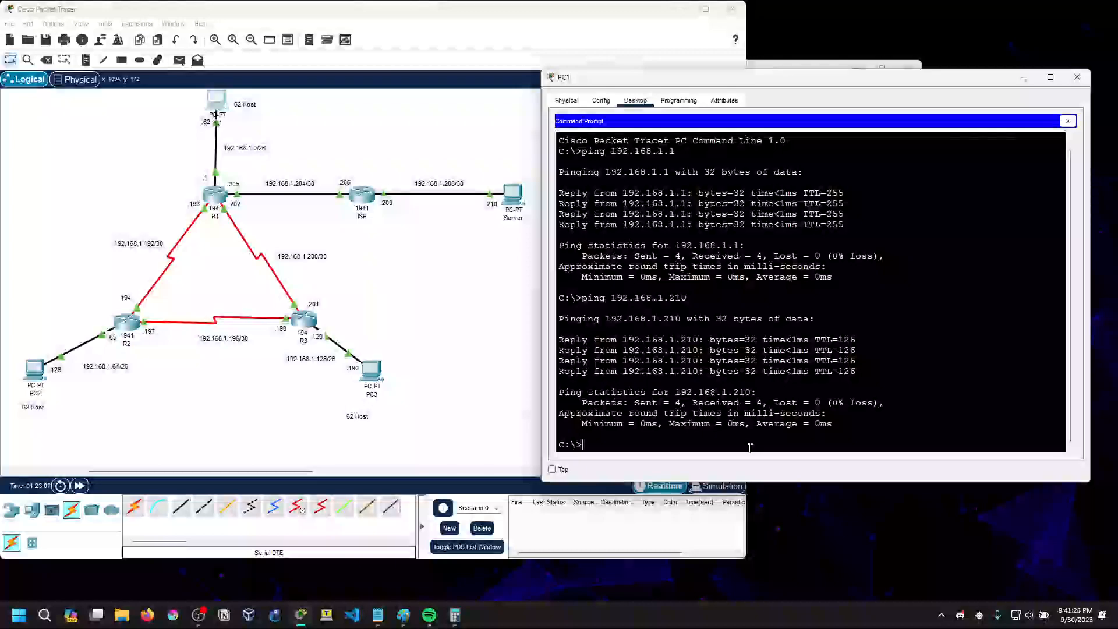
{"action": "key", "text": "Return"}
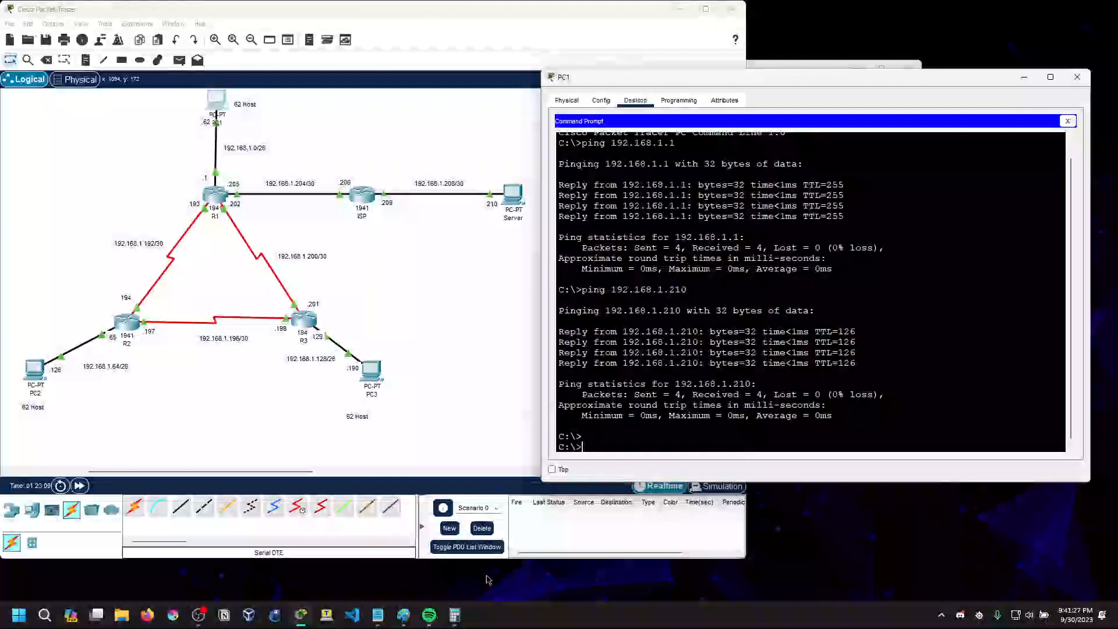
{"action": "left_click", "coordinate": [1077, 77]}
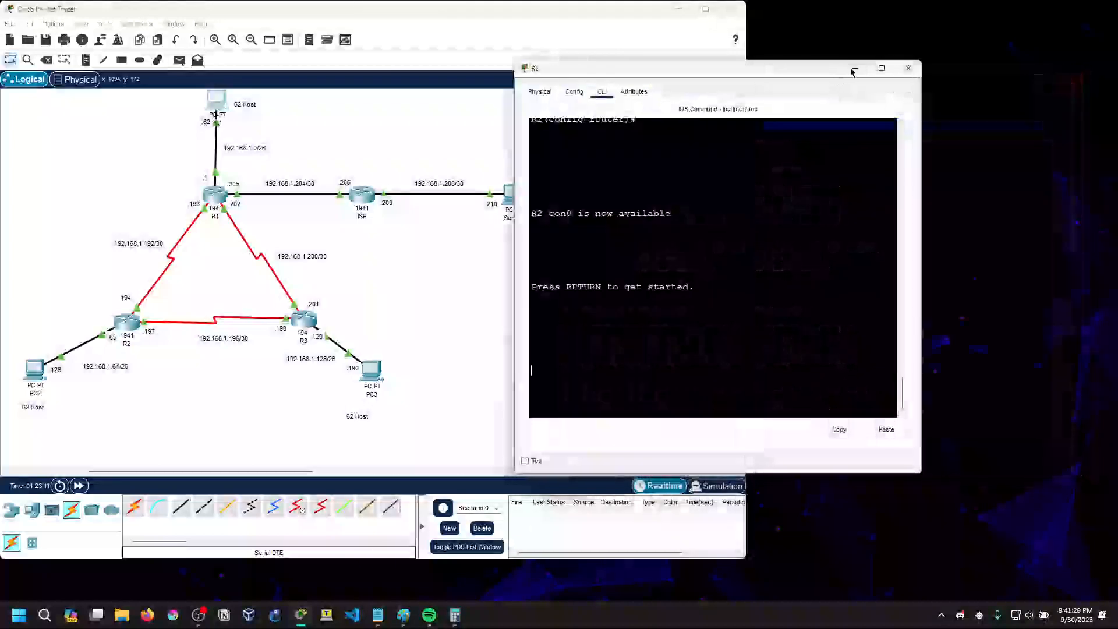
Open router R1's CLI, put R2's window away and widen the R1 window
{"action": "left_click_drag", "start_coordinate": [816, 68], "coordinate": [903, 119]}
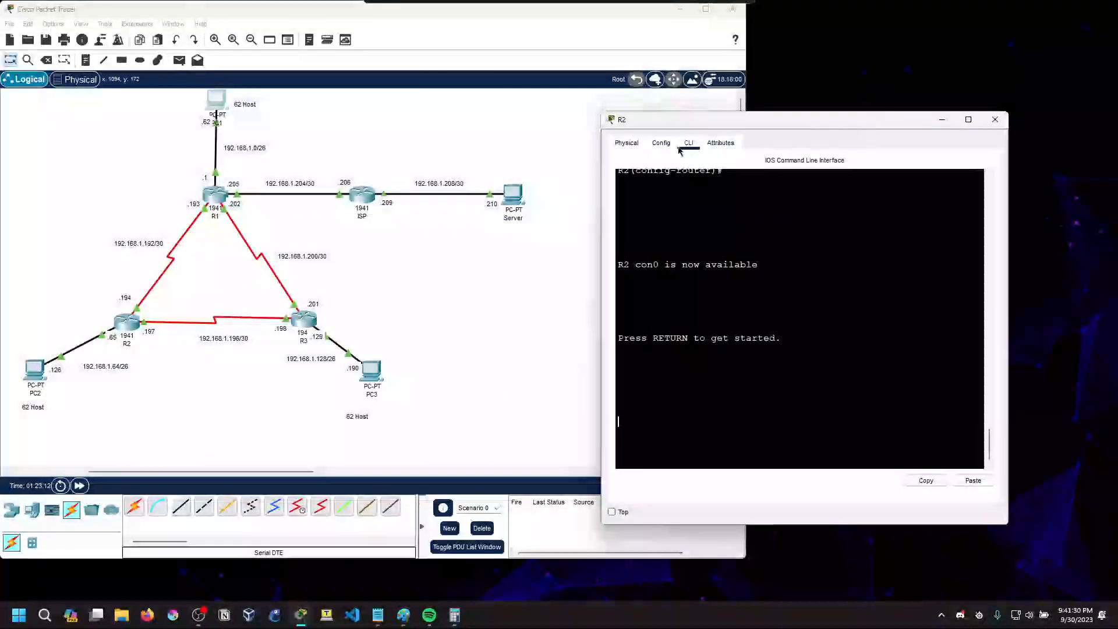
{"action": "left_click", "coordinate": [205, 197]}
{"action": "left_click", "coordinate": [980, 170]}
{"action": "left_click", "coordinate": [940, 121]}
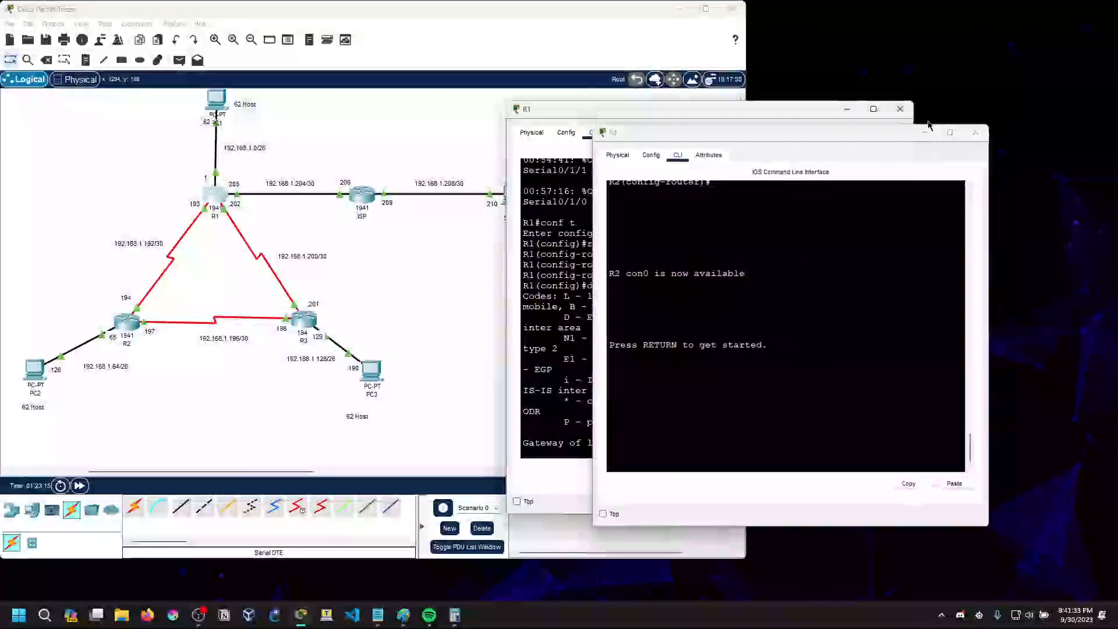
{"action": "left_click_drag", "start_coordinate": [915, 258], "coordinate": [1117, 261]}
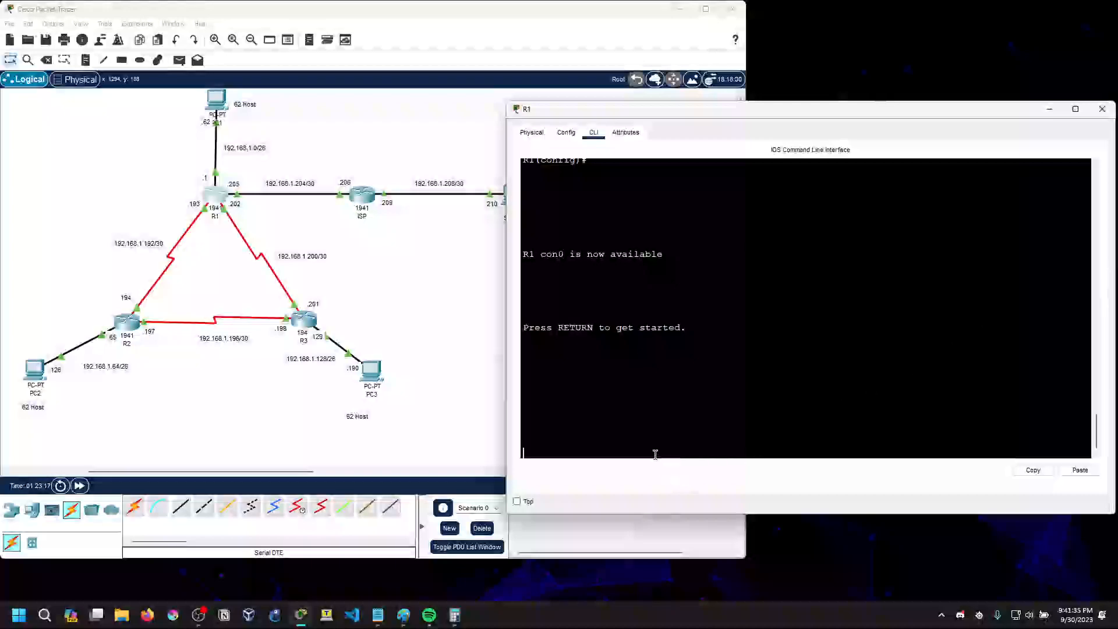
Log in to R1 with the console password and enter privileged mode with en and the enable password
{"action": "key", "text": "Return"}
{"action": "key", "text": "Return"}
{"action": "key", "text": "Return"}
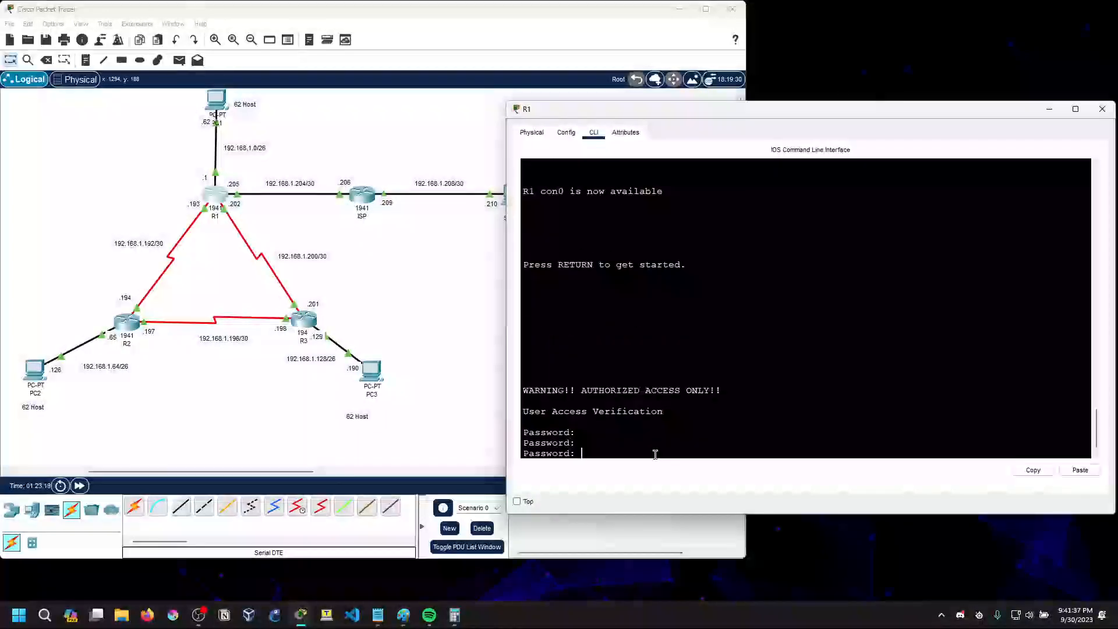
{"action": "key", "text": "Return"}
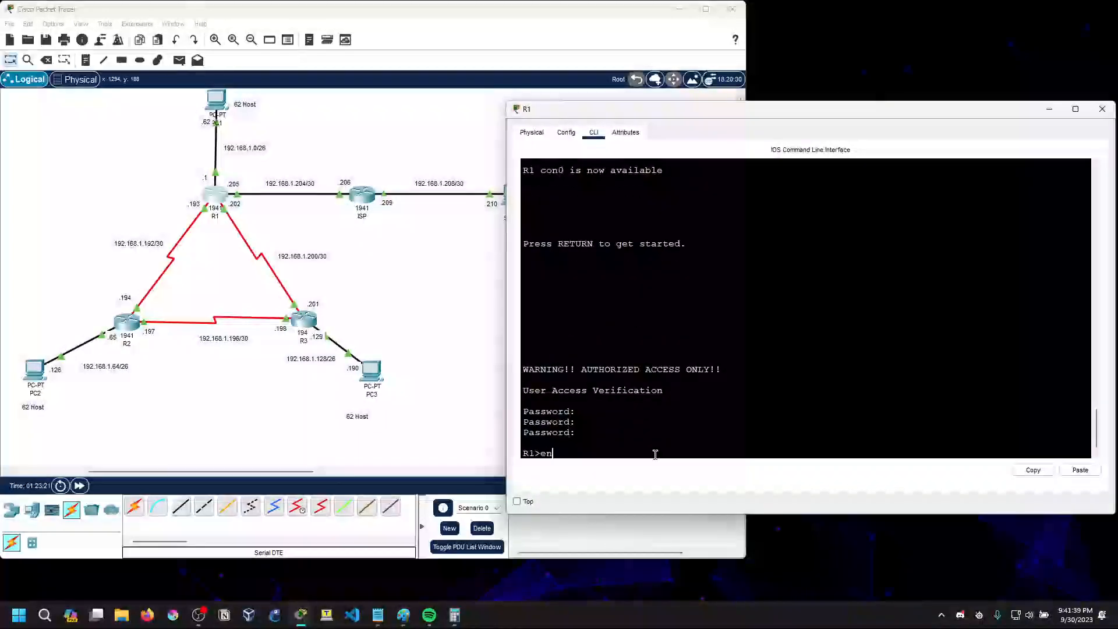
{"action": "type", "text": "en"}
{"action": "key", "text": "Return"}
{"action": "key", "text": "Return"}
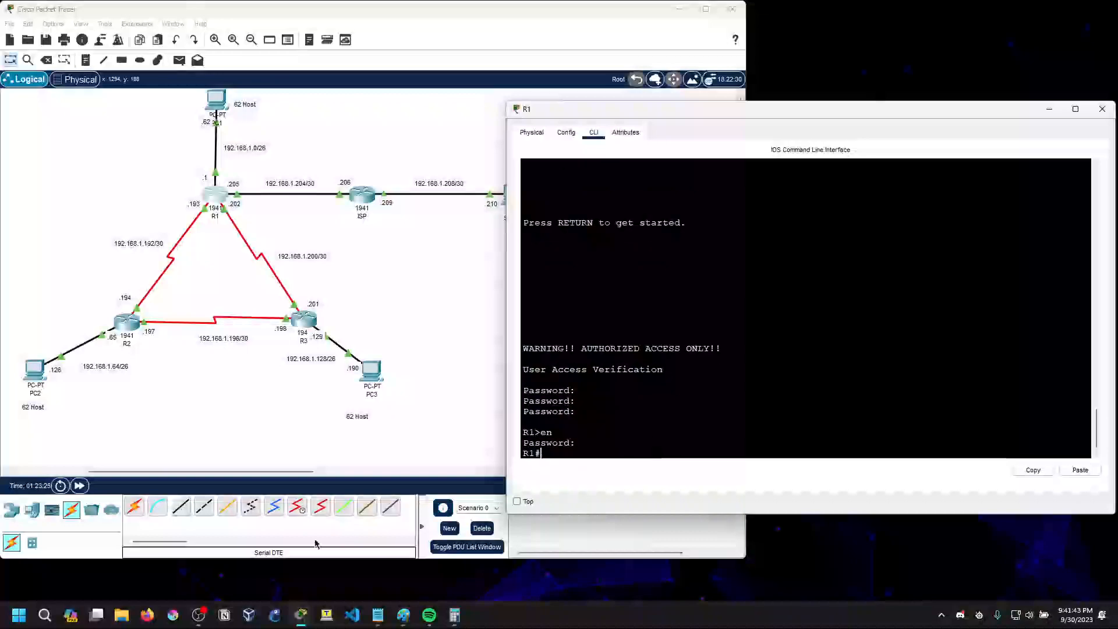
Bring up the OSPF notes in Notepad at Saving Configuration and list the write command's options on R1
{"action": "left_click", "coordinate": [378, 615]}
{"action": "left_click", "coordinate": [257, 208]}
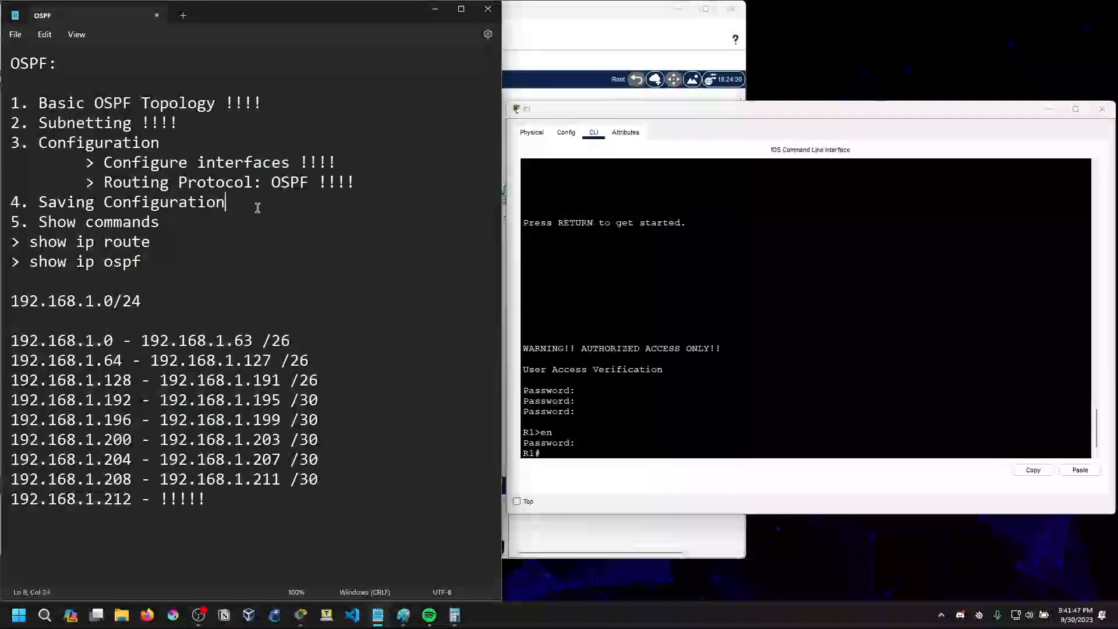
{"action": "left_click", "coordinate": [560, 450]}
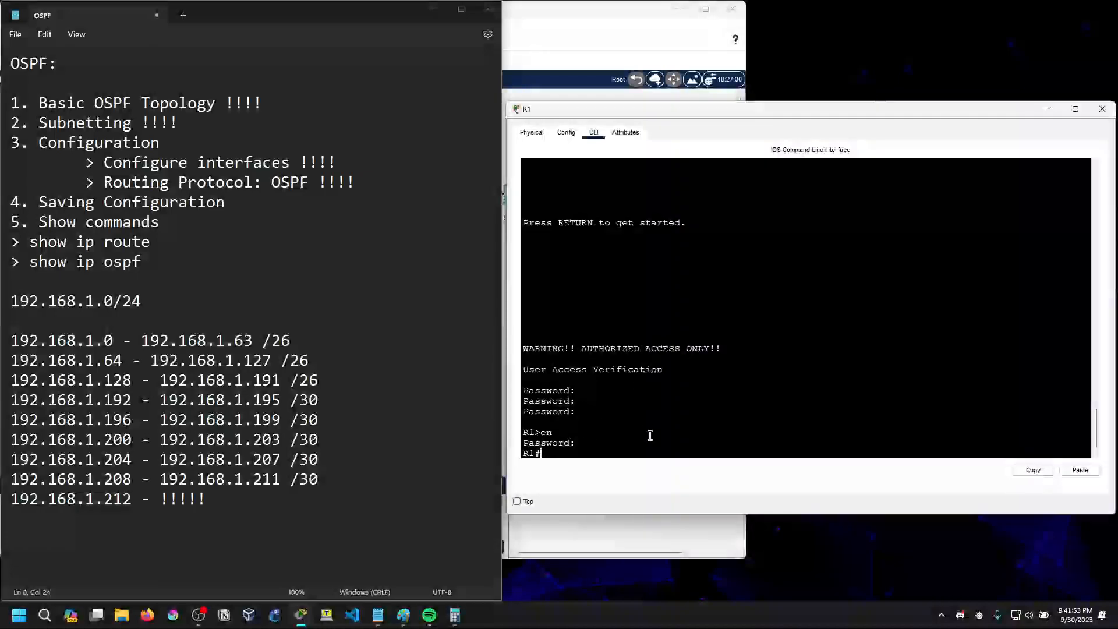
{"action": "type", "text": "write ?"}
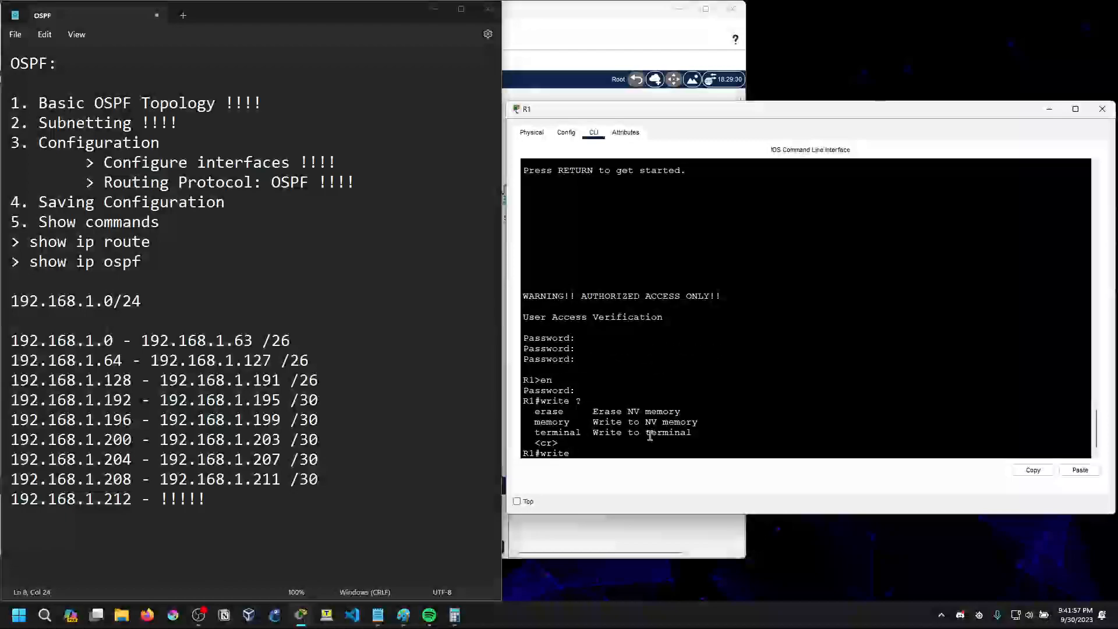
Save R1's running configuration with the write command
{"action": "key", "text": "BackSpace"}
{"action": "type", "text": "write"}
{"action": "key", "text": "Return"}
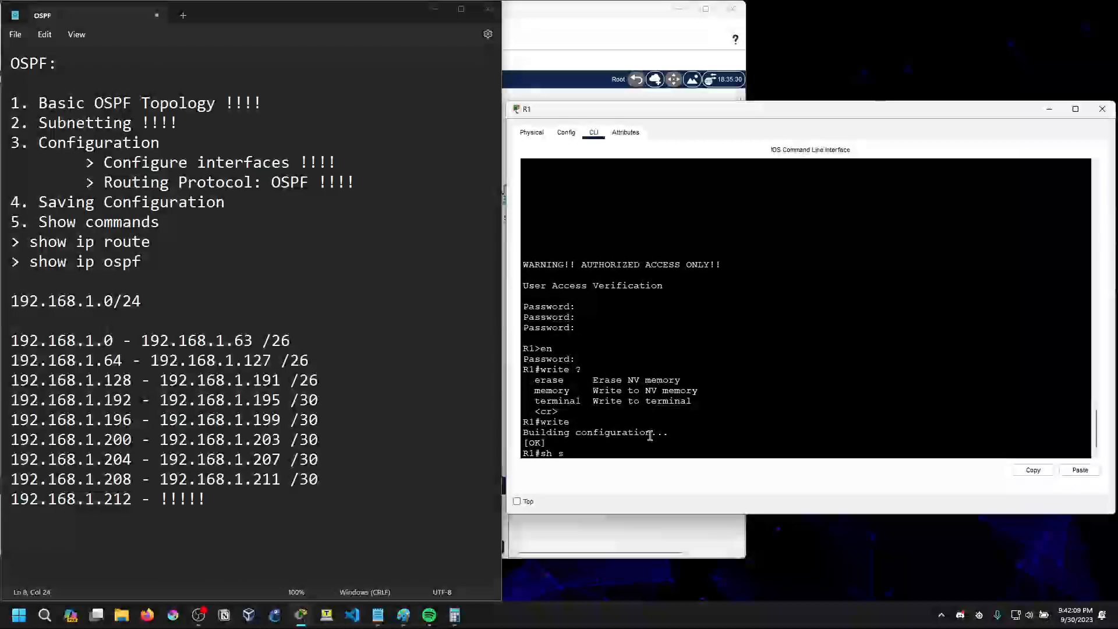
Display R1's startup-config and page through it to check the OSPF and static route entries
{"action": "type", "text": "st"}
{"action": "key", "text": "Tab"}
{"action": "type", "text": "ar"}
{"action": "key", "text": "Tab"}
{"action": "key", "text": "Return"}
{"action": "key", "text": "space"}
{"action": "key", "text": "space"}
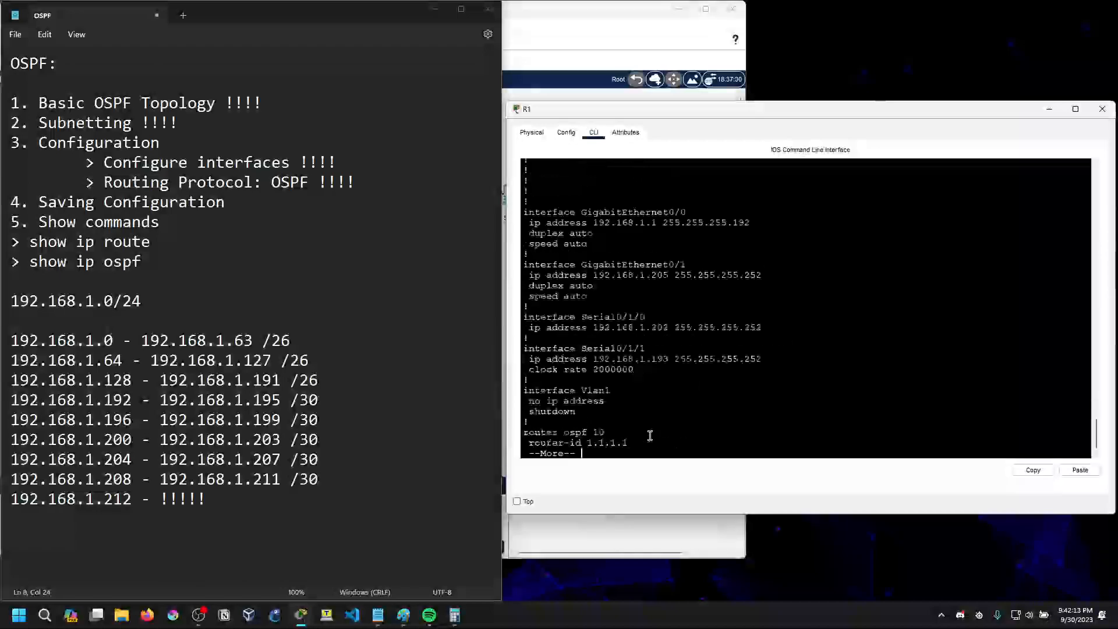
{"action": "key", "text": "space"}
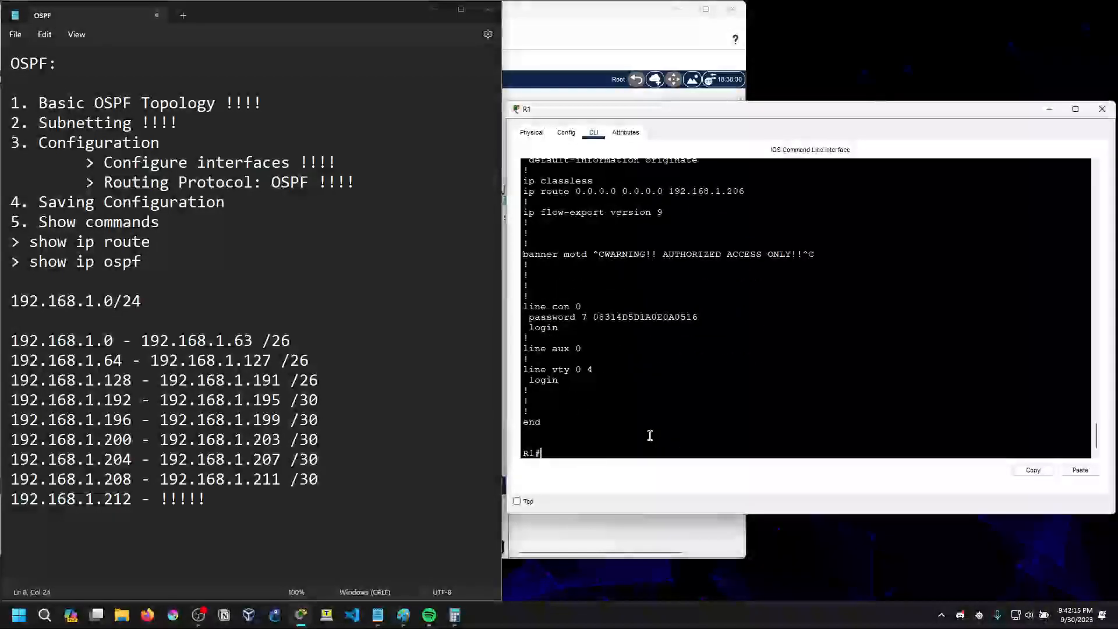
{"action": "scroll", "coordinate": [664, 344], "scroll_direction": "up", "scroll_amount": 2}
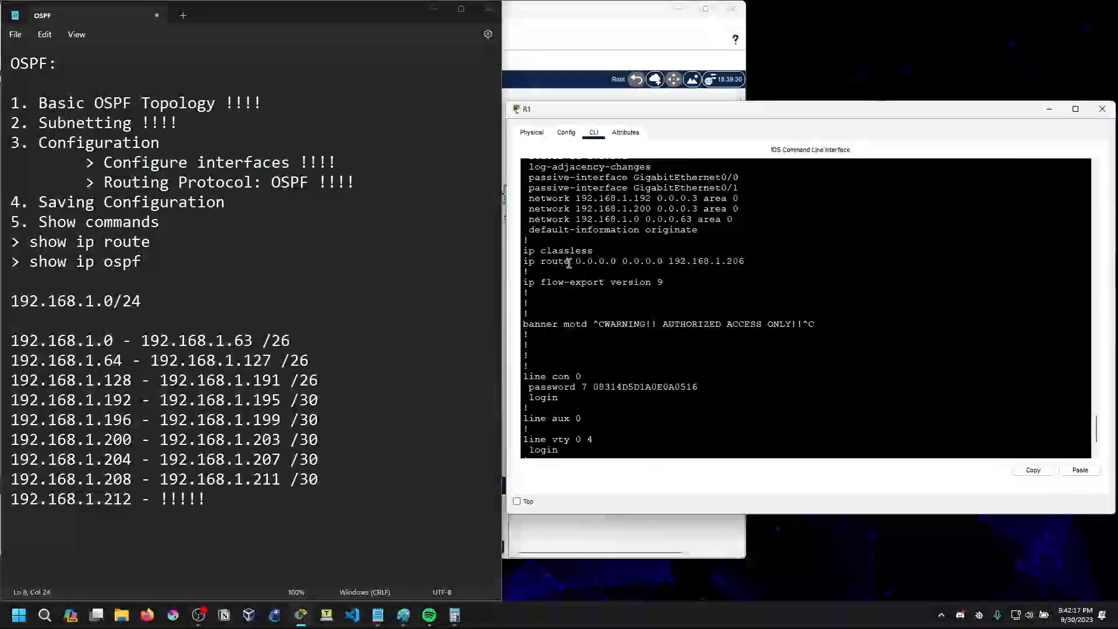
{"action": "scroll", "coordinate": [569, 264], "scroll_direction": "down", "scroll_amount": 2}
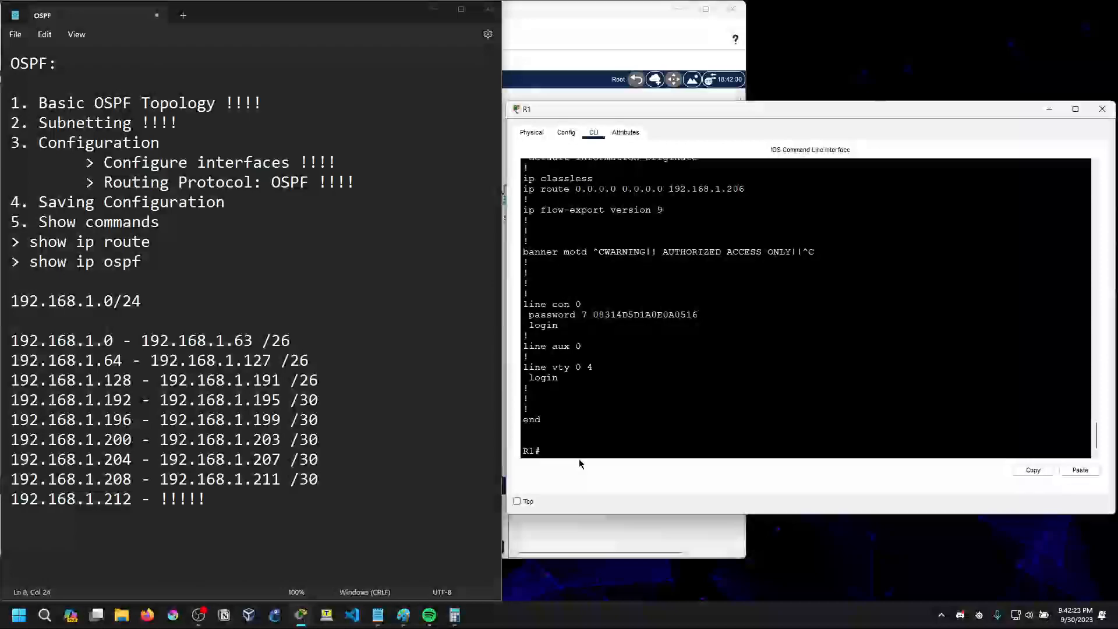
Save R1's configuration again with copy running-config startup-config, accepting the default destination filename
{"action": "type", "text": "y run"}
{"action": "key", "text": "Tab"}
{"action": "type", "text": "st"}
{"action": "key", "text": "Tab"}
{"action": "key", "text": "Return"}
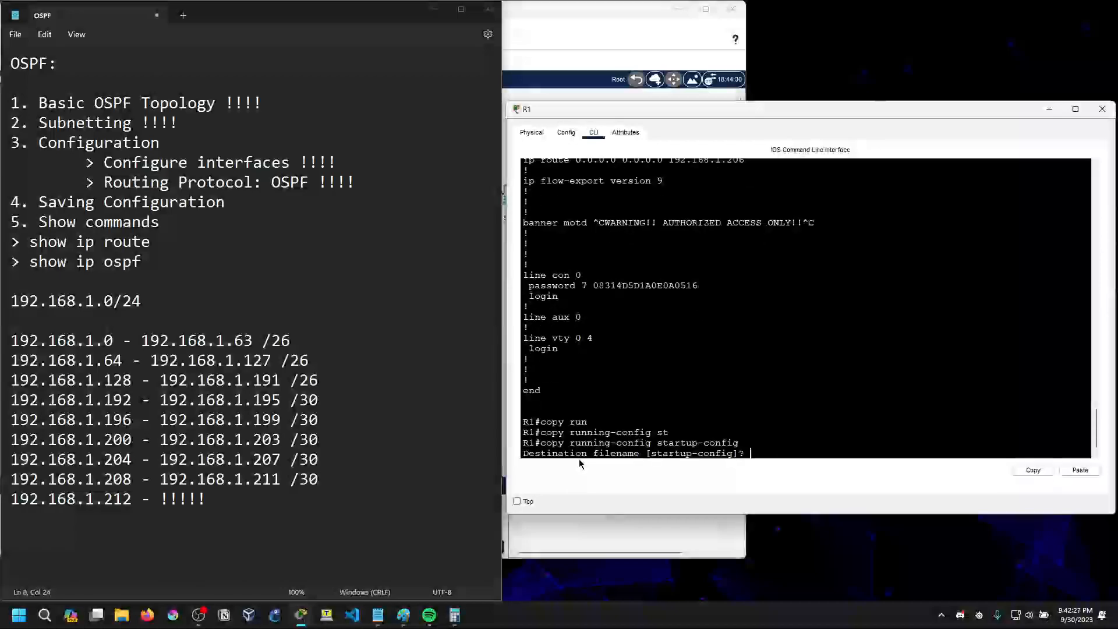
{"action": "key", "text": "Return"}
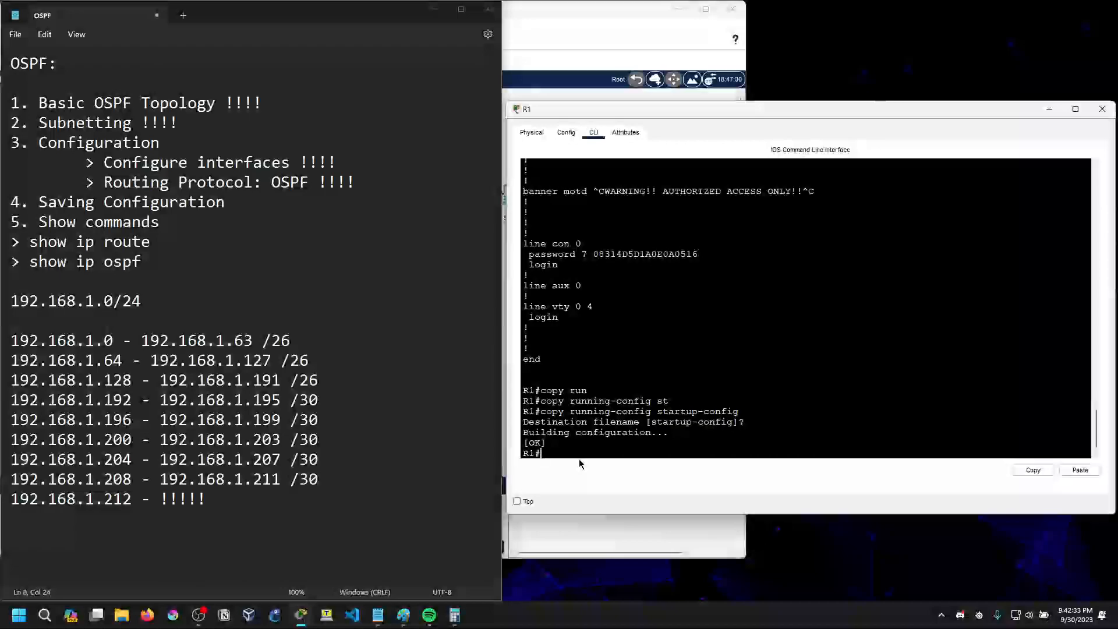
Switch to router R2's CLI, enter privileged mode with en and save the configuration with write
{"action": "left_click", "coordinate": [608, 534]}
{"action": "left_click", "coordinate": [901, 287]}
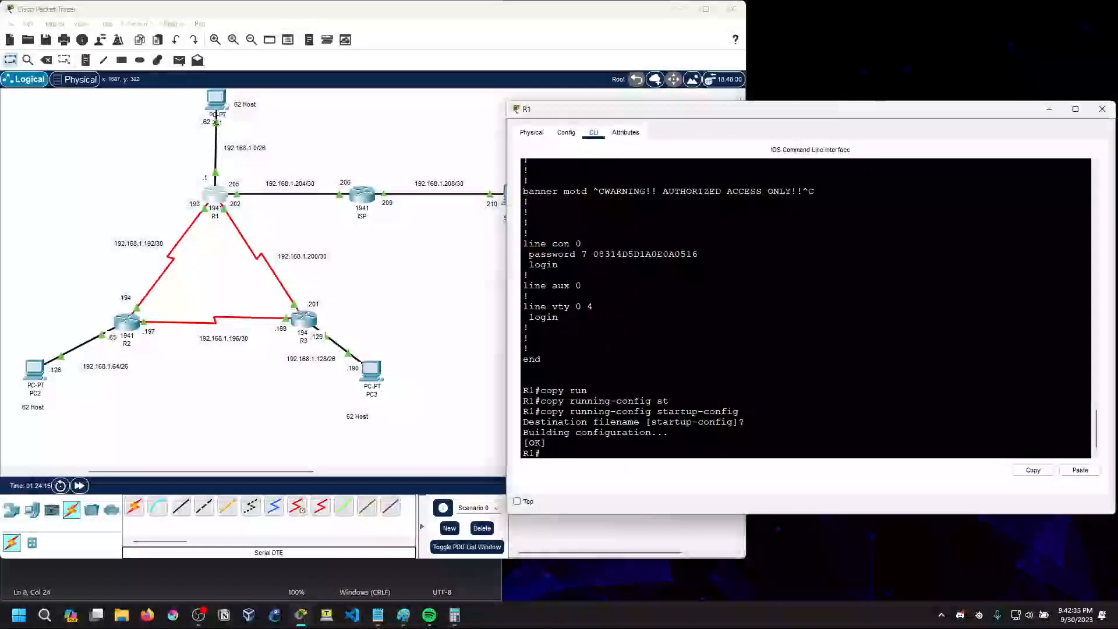
{"action": "mouse_move", "coordinate": [309, 621]}
{"action": "left_click", "coordinate": [313, 560]}
{"action": "key", "text": "Return"}
{"action": "type", "text": "en"}
{"action": "key", "text": "Return"}
{"action": "type", "text": "write"}
{"action": "key", "text": "Return"}
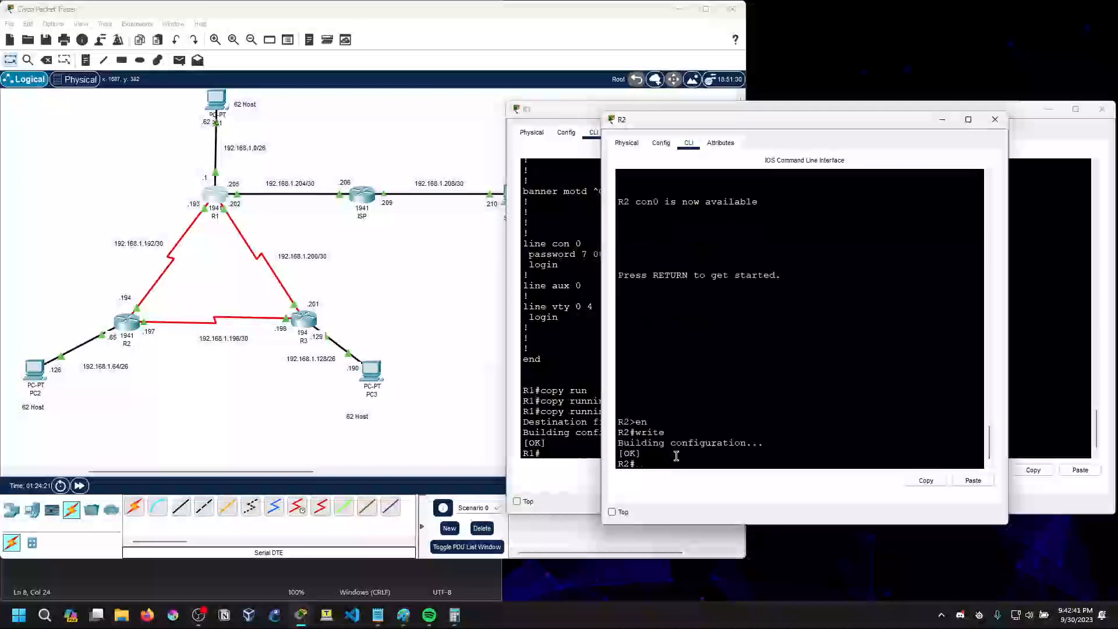
Open router R3's CLI, enter privileged mode with en and copy running-config to startup-config under the default filename
{"action": "mouse_move", "coordinate": [302, 619]}
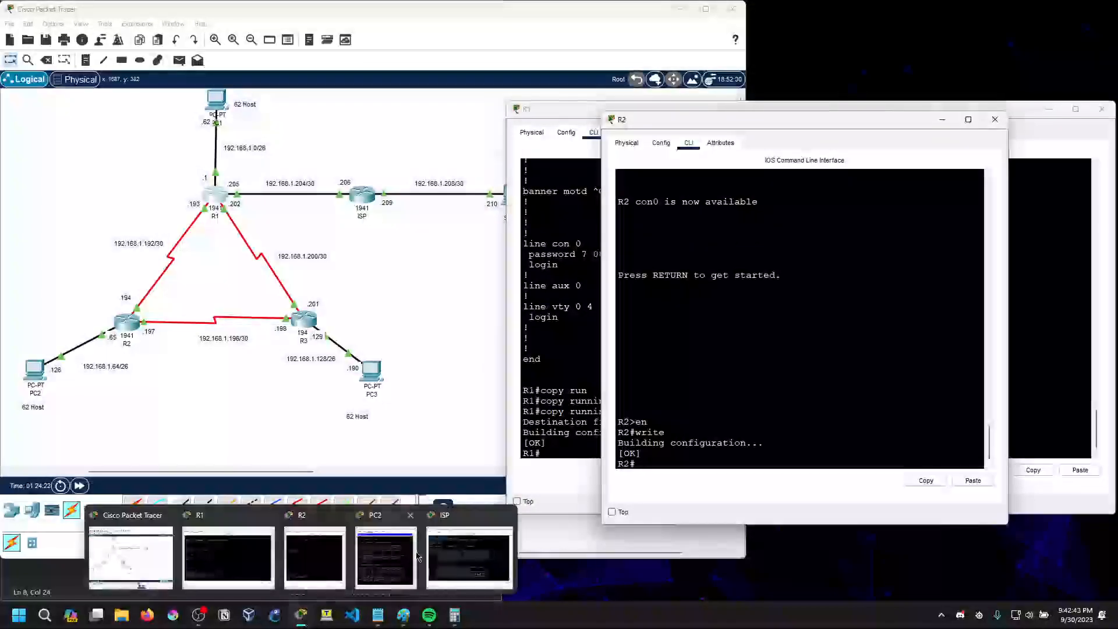
{"action": "mouse_move", "coordinate": [402, 561]}
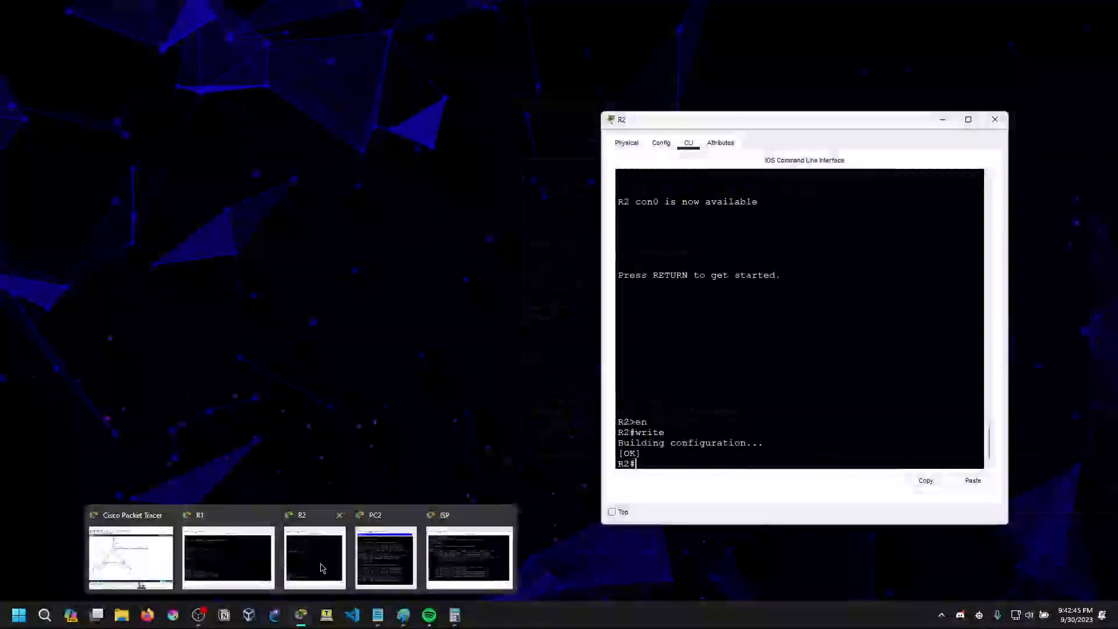
{"action": "left_click", "coordinate": [131, 558]}
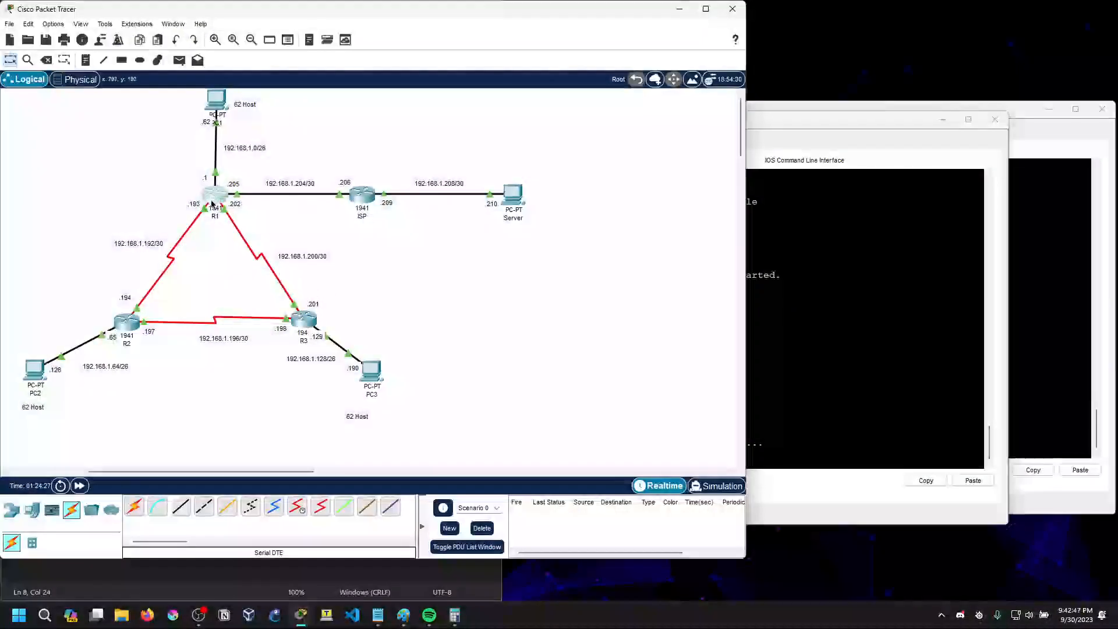
{"action": "left_click", "coordinate": [311, 324]}
{"action": "key", "text": "Return"}
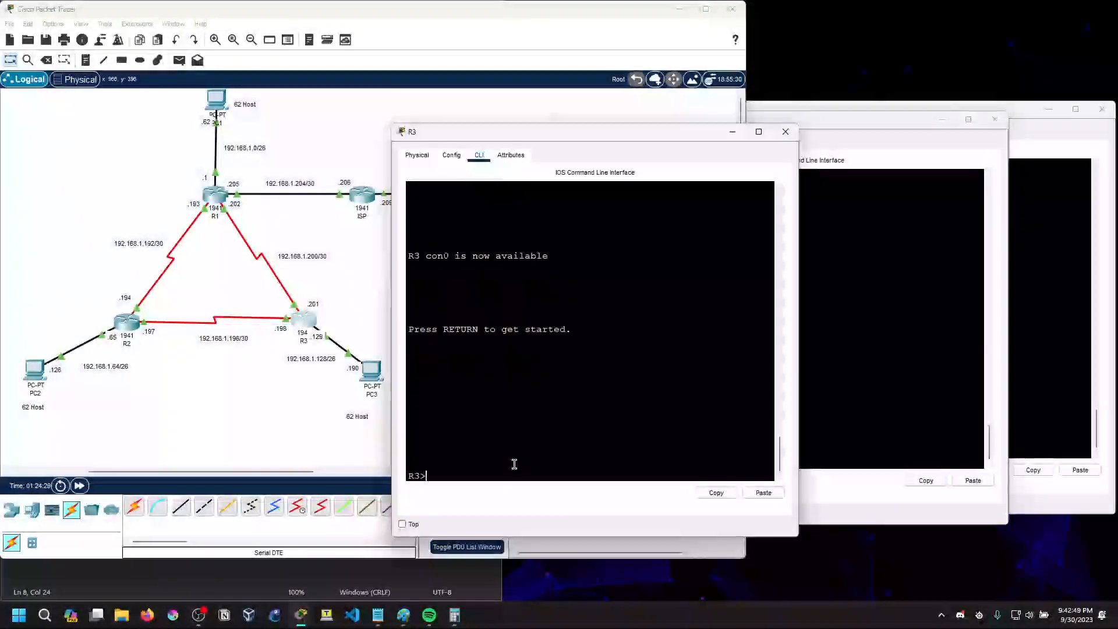
{"action": "type", "text": "en"}
{"action": "key", "text": "Return"}
{"action": "type", "text": "copy ru"}
{"action": "key", "text": "Tab"}
{"action": "type", "text": "st"}
{"action": "key", "text": "Tab"}
{"action": "key", "text": "Return"}
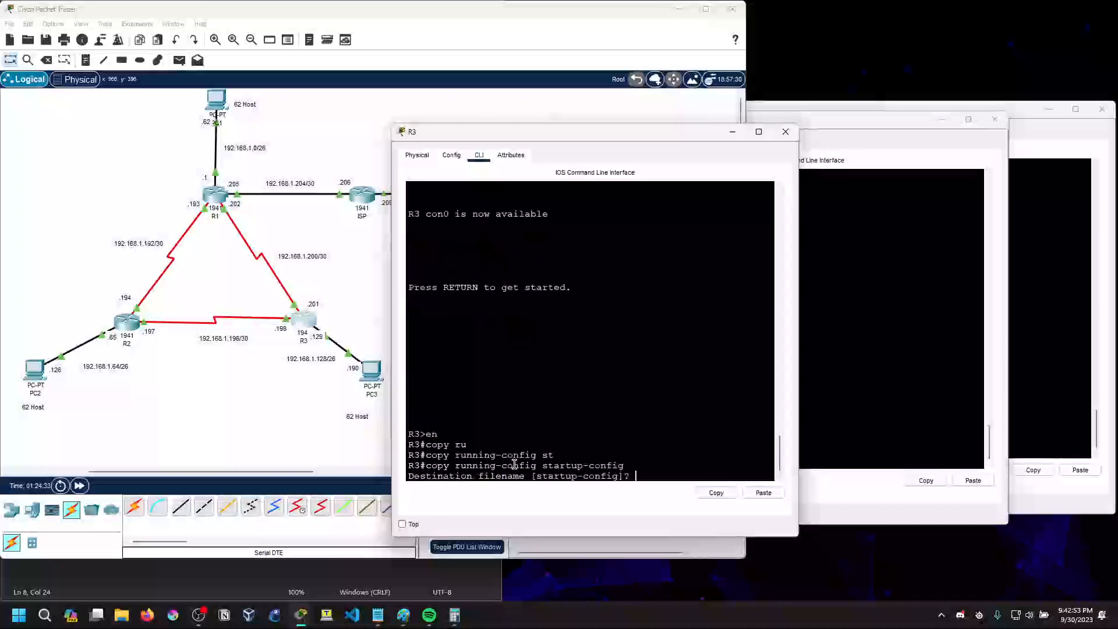
{"action": "key", "text": "Return"}
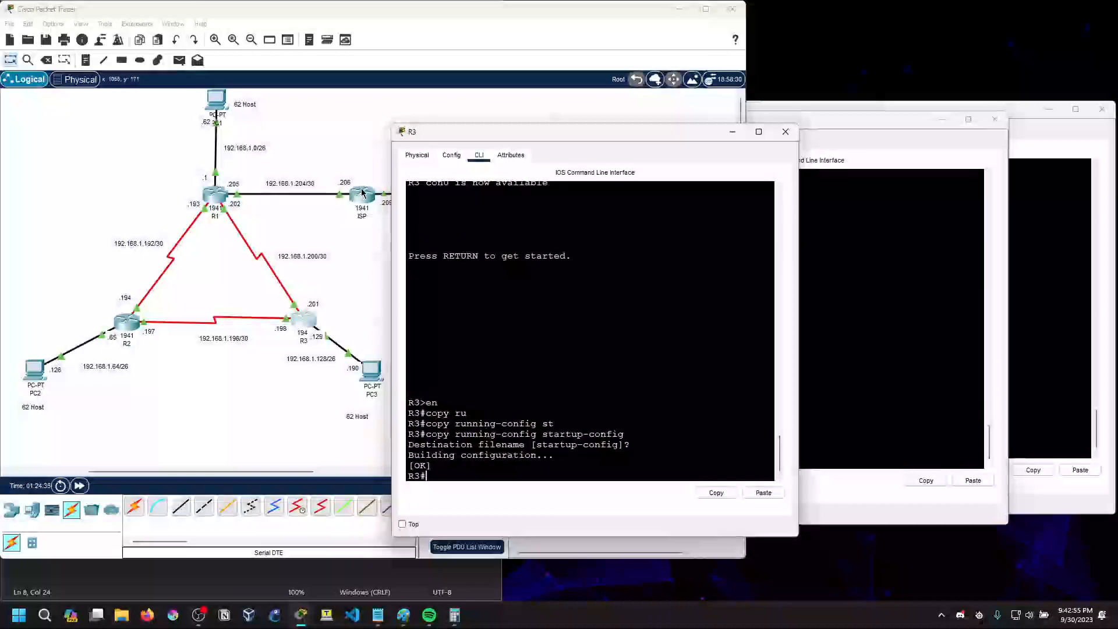
Open the ISP router's CLI and copy running-config to startup-config under the default filename
{"action": "left_click", "coordinate": [362, 194]}
{"action": "scroll", "coordinate": [580, 429], "scroll_direction": "down", "scroll_amount": 5}
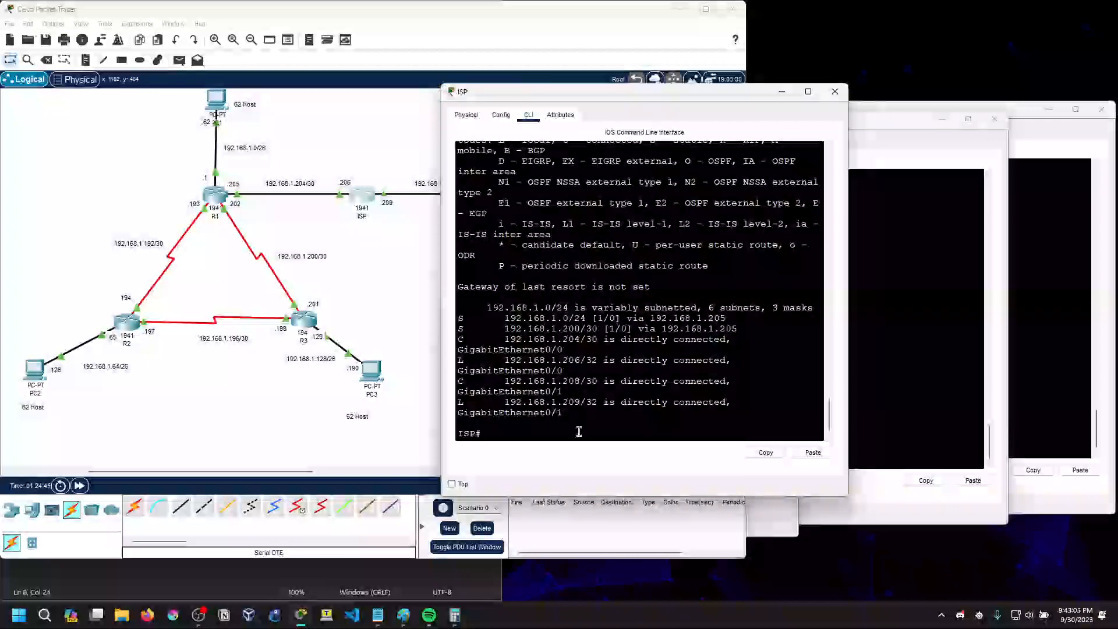
{"action": "type", "text": "p"}
{"action": "key", "text": "Tab"}
{"action": "type", "text": "run"}
{"action": "key", "text": "Tab"}
{"action": "type", "text": "st"}
{"action": "key", "text": "Tab"}
{"action": "key", "text": "Return"}
{"action": "key", "text": "Return"}
{"action": "key", "text": "Return"}
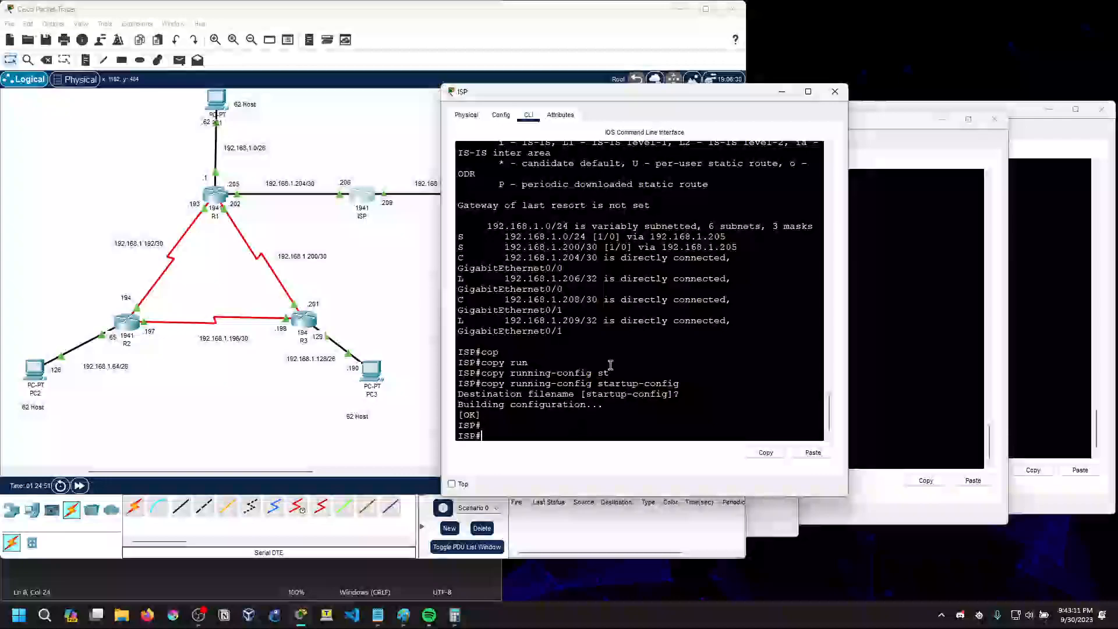
Move the ISP window off the topology and mark Saving Configuration with !!!! in the Notepad OSPF notes
{"action": "left_click_drag", "start_coordinate": [727, 96], "coordinate": [829, 137]}
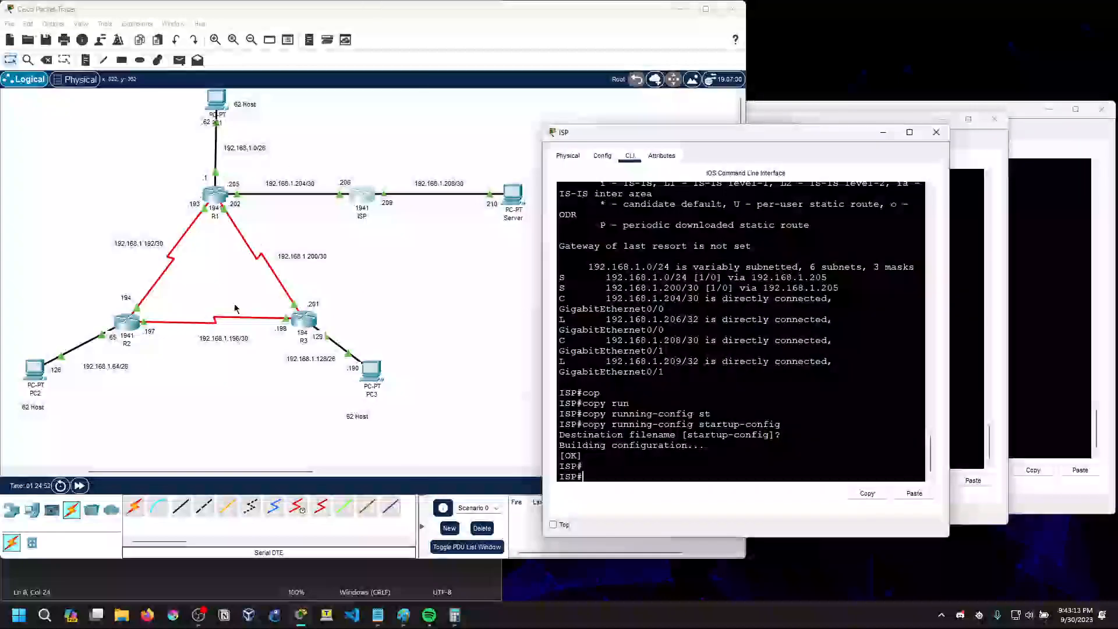
{"action": "left_click", "coordinate": [378, 616]}
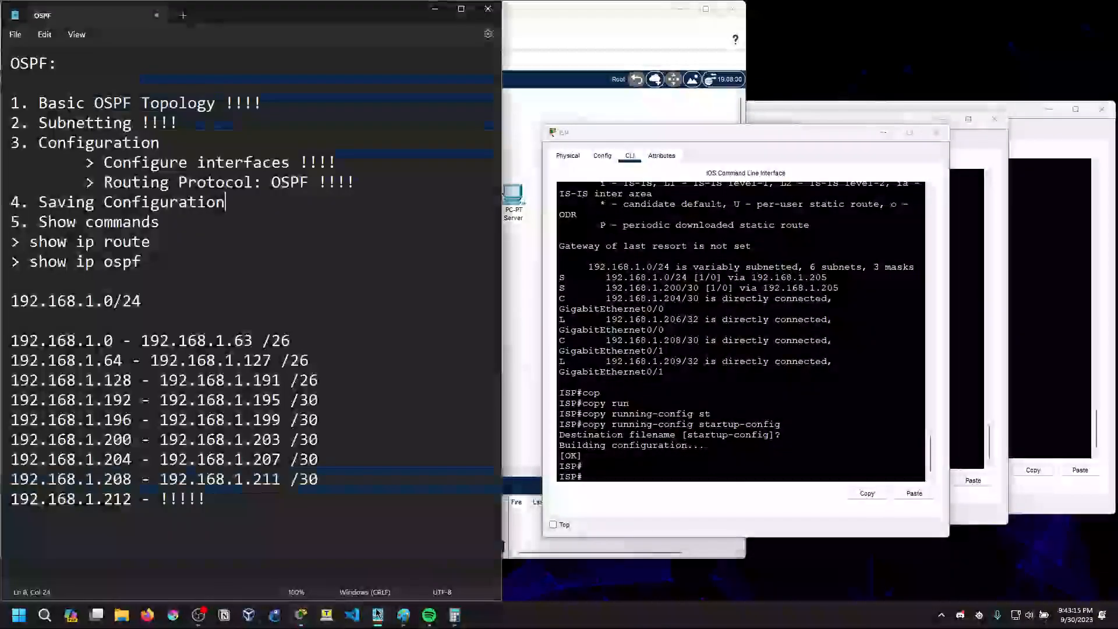
{"action": "type", "text": "!!!!"}
{"action": "left_click", "coordinate": [191, 220]}
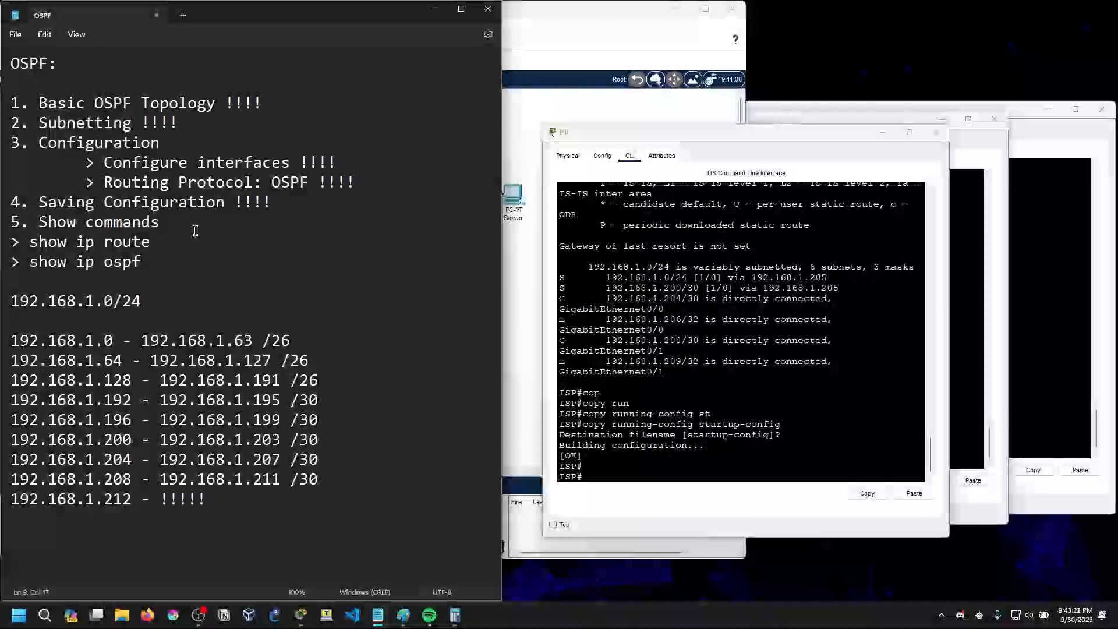
Put the ISP window away, place R2's CLI beside the notes and run sh ip route on R2
{"action": "left_click_drag", "start_coordinate": [649, 133], "coordinate": [662, 124]}
{"action": "left_click", "coordinate": [896, 124]}
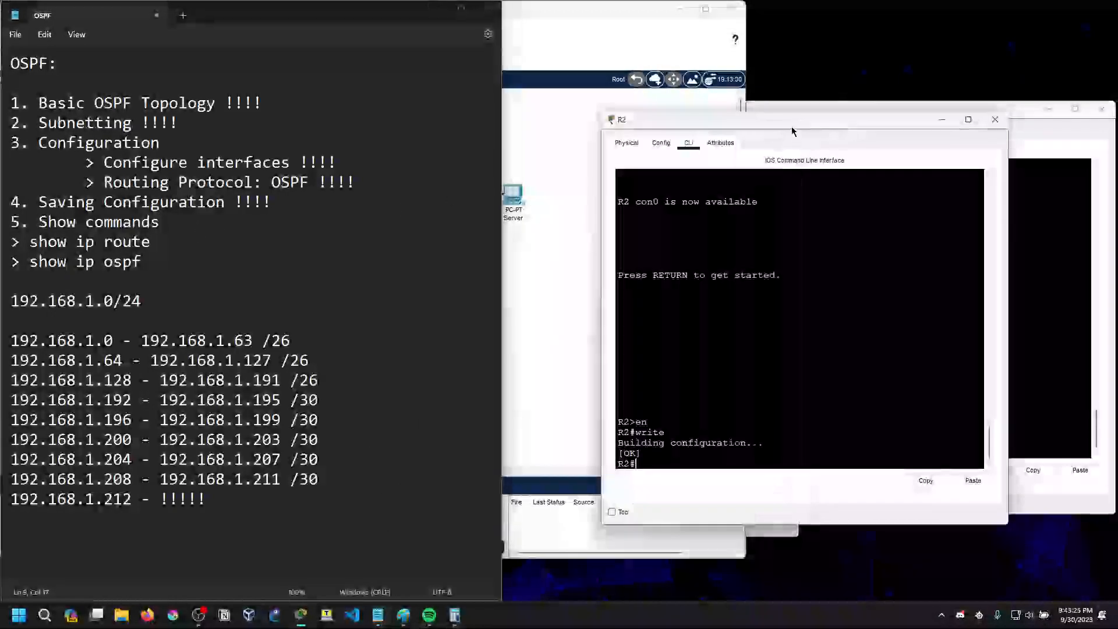
{"action": "left_click_drag", "start_coordinate": [827, 119], "coordinate": [727, 86]}
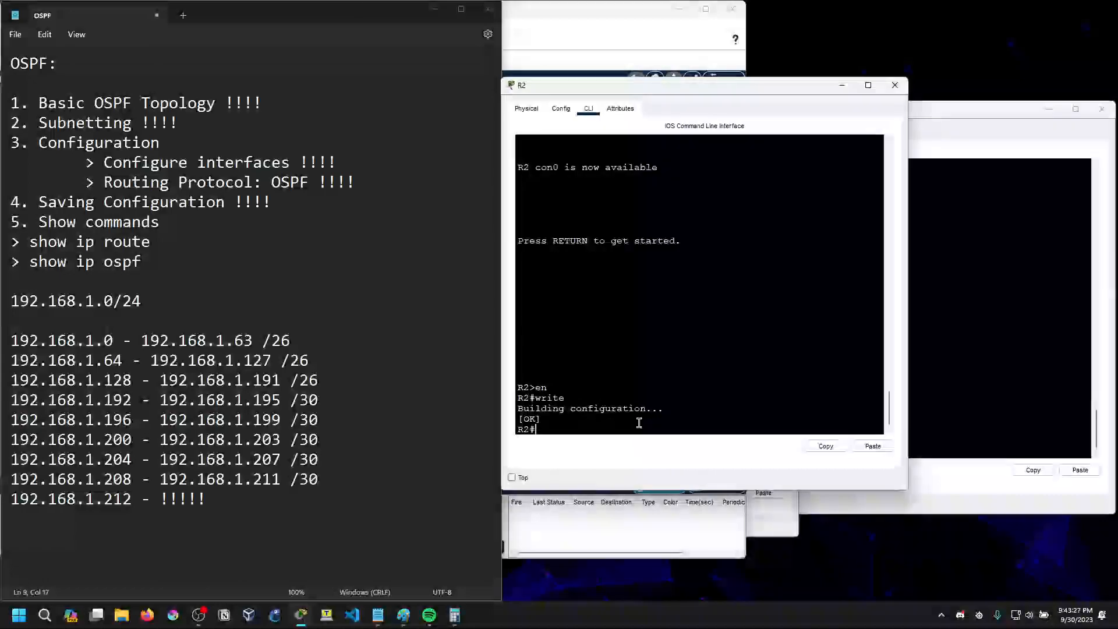
{"action": "type", "text": "sh ip ro"}
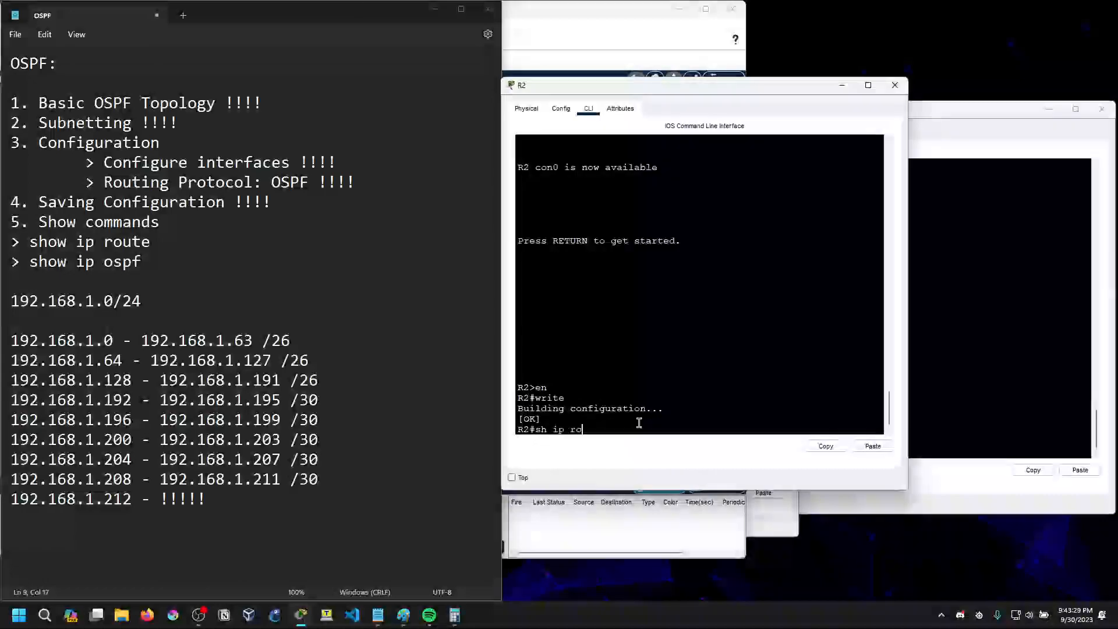
{"action": "type", "text": "tu"}
{"action": "key", "text": "BackSpace"}
{"action": "type", "text": "ue"}
{"action": "key", "text": "Return"}
{"action": "key", "text": "Return"}
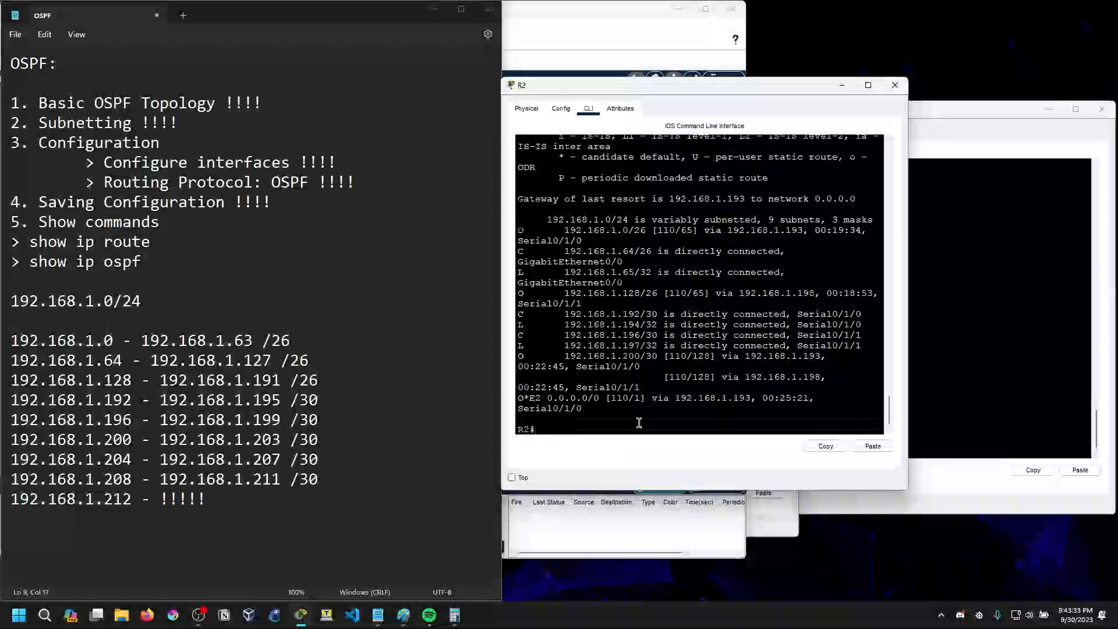
Widen the R2 window and examine the OSPF code, network and next hop of the 192.168.1.0/26 route
{"action": "left_click_drag", "start_coordinate": [502, 319], "coordinate": [414, 302]}
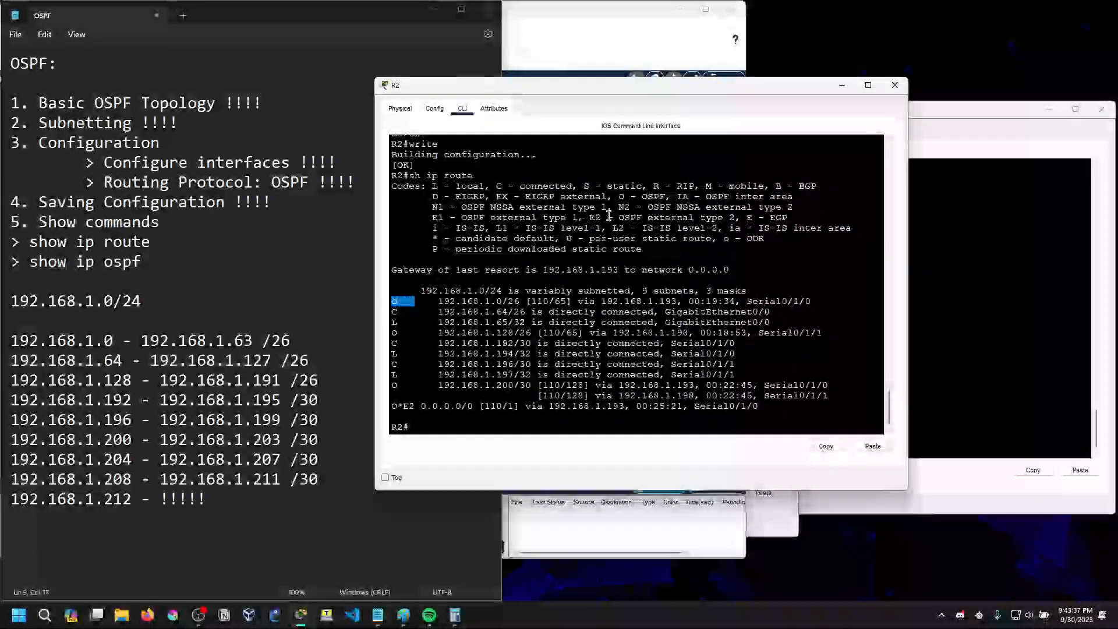
{"action": "left_click", "coordinate": [446, 304]}
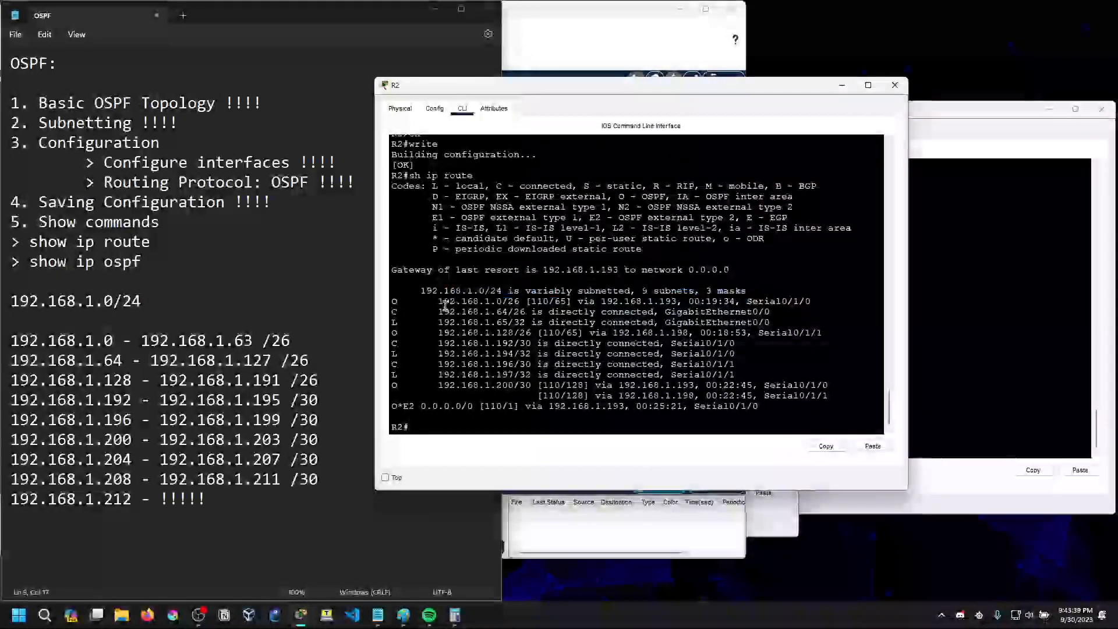
{"action": "left_click_drag", "start_coordinate": [438, 302], "coordinate": [500, 303]}
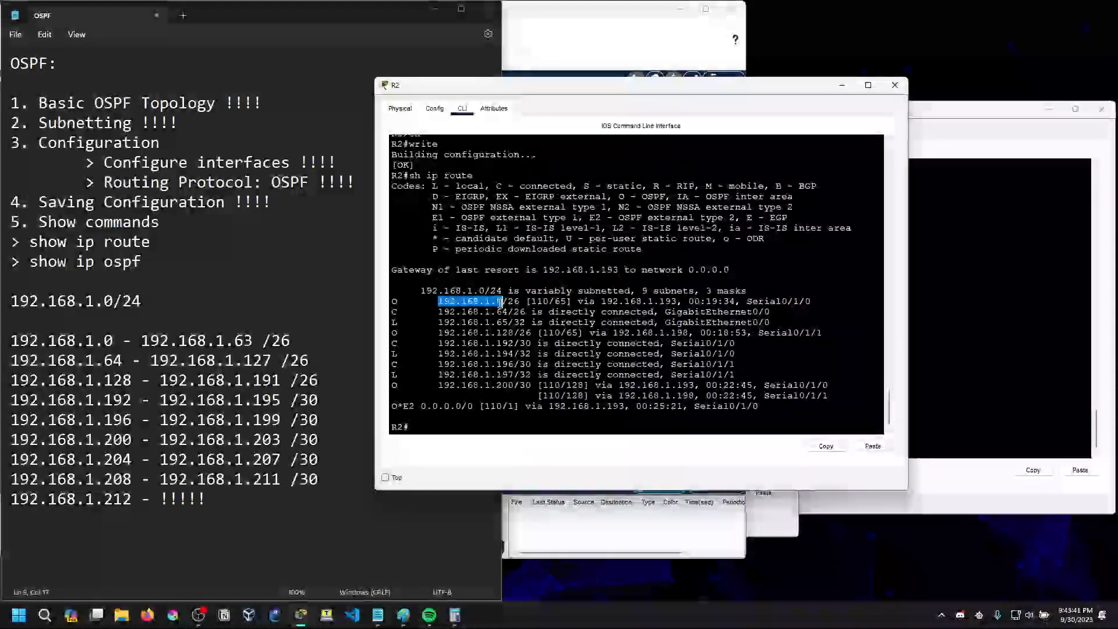
{"action": "left_click", "coordinate": [524, 303]}
{"action": "left_click_drag", "start_coordinate": [579, 302], "coordinate": [677, 304]}
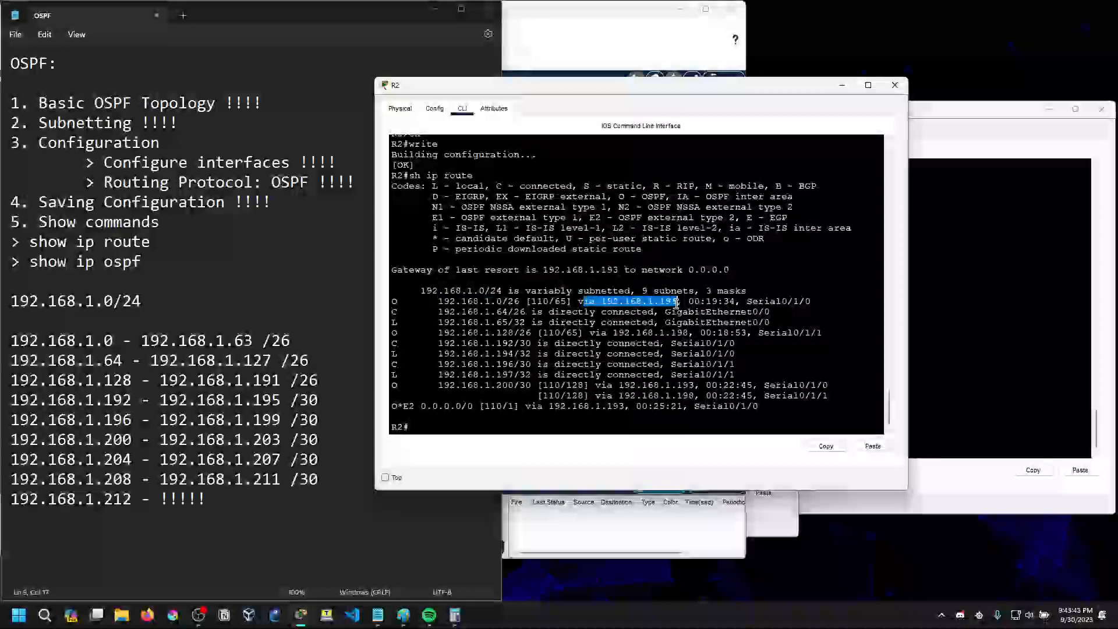
Place R2's routing table beside the topology and examine the 192.168.1.128/26 route and its next hop
{"action": "left_click_drag", "start_coordinate": [625, 87], "coordinate": [791, 193]}
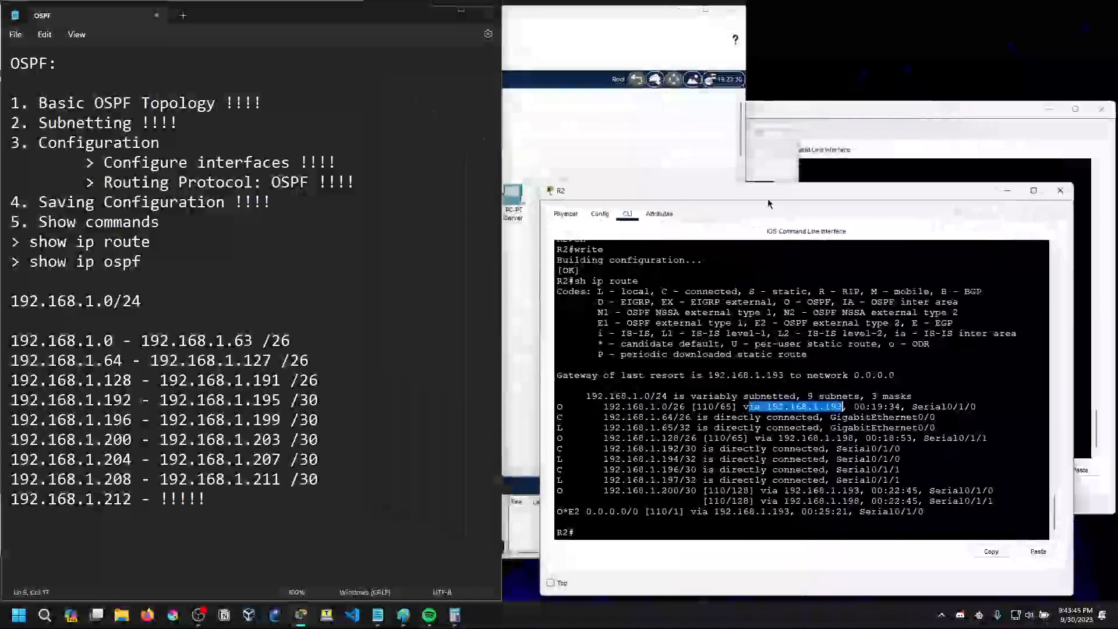
{"action": "left_click", "coordinate": [614, 139]}
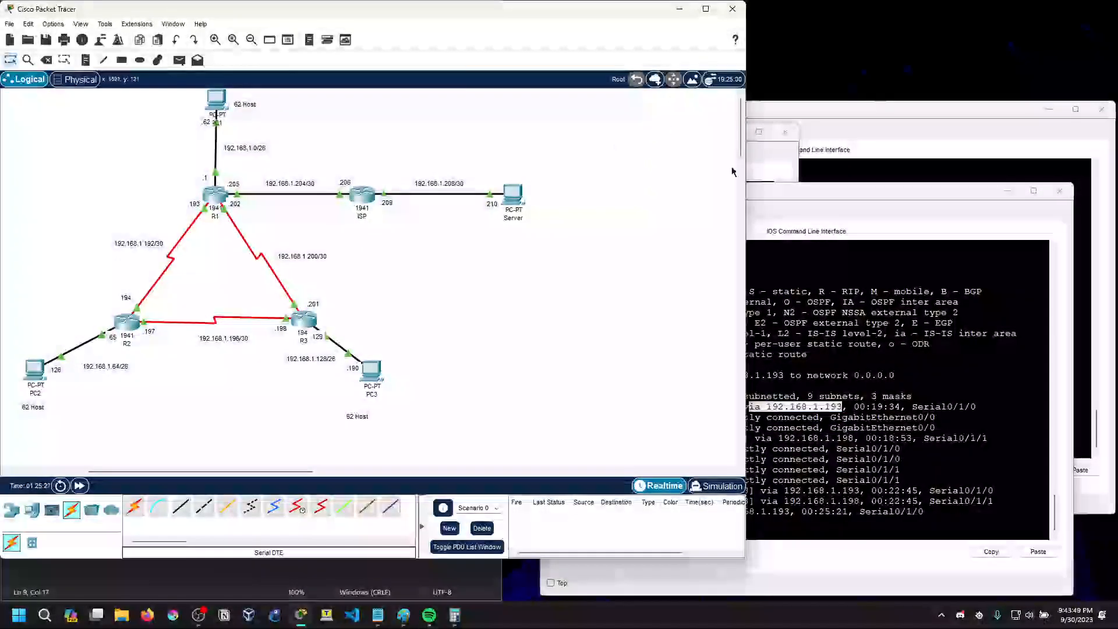
{"action": "left_click", "coordinate": [887, 225]}
{"action": "left_click_drag", "start_coordinate": [575, 442], "coordinate": [991, 440]}
{"action": "left_click", "coordinate": [689, 441]}
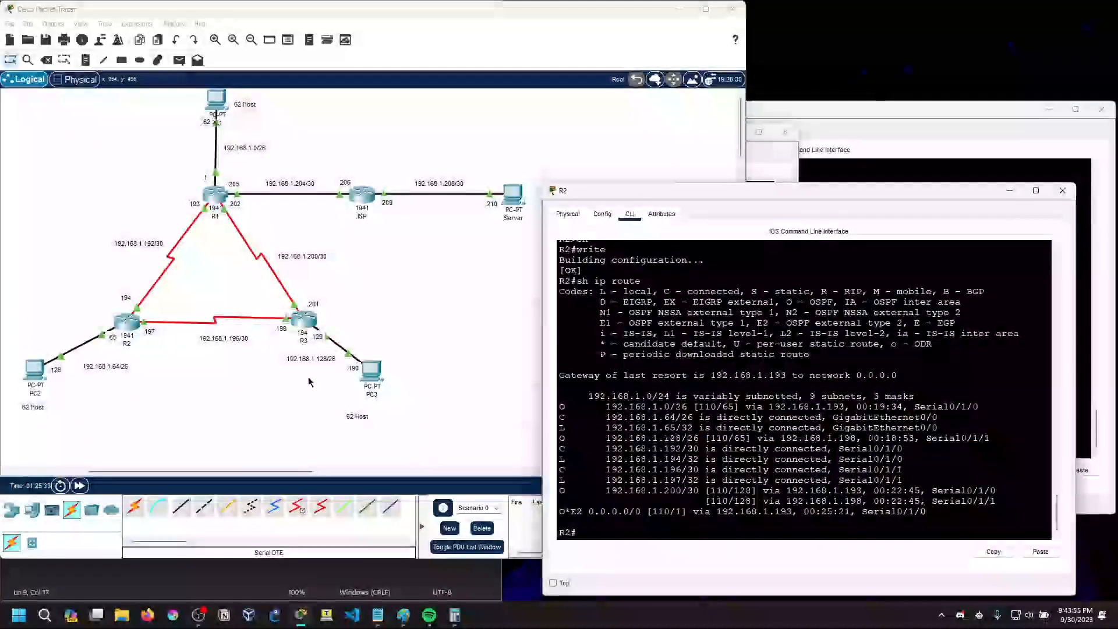
{"action": "left_click_drag", "start_coordinate": [783, 438], "coordinate": [868, 438]}
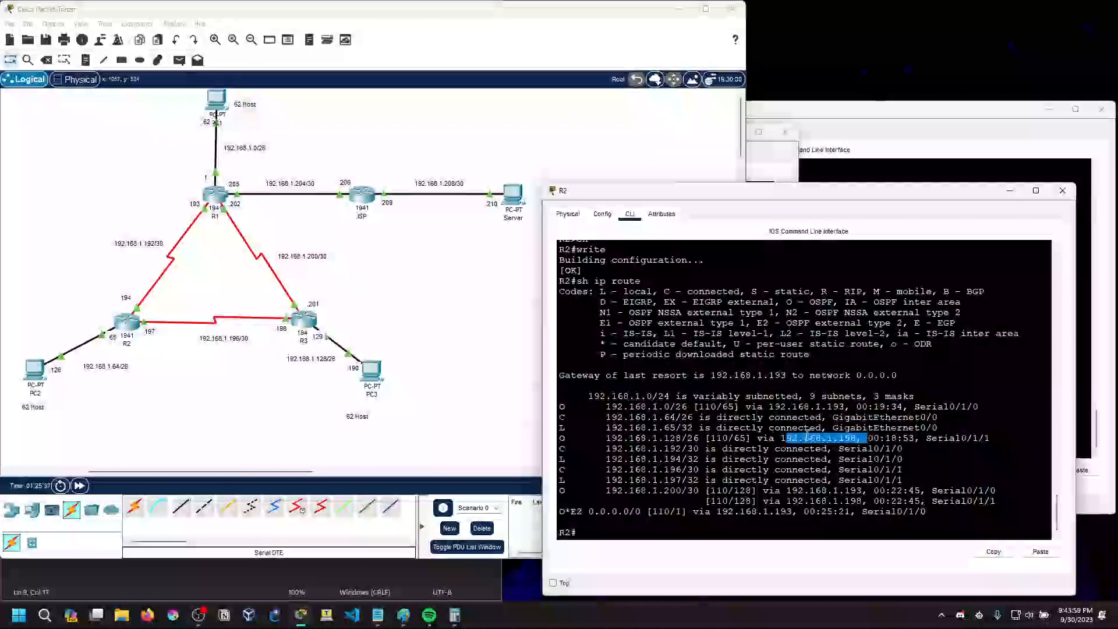
{"action": "left_click", "coordinate": [849, 444]}
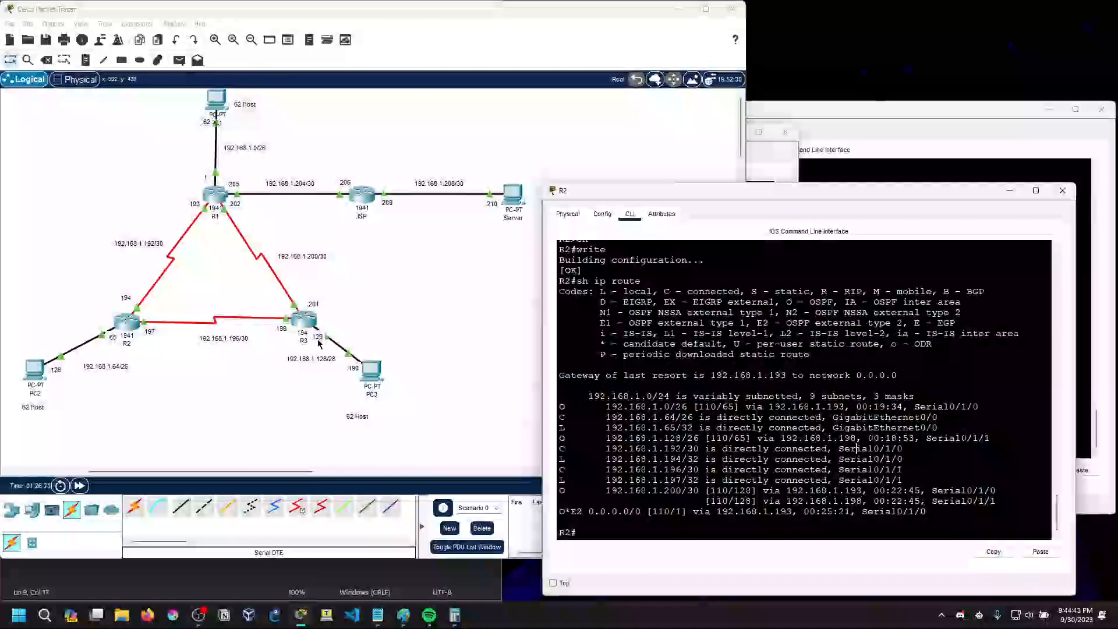
Examine the O*E2 code and the 0.0.0.0/0 default route in R2's routing table
{"action": "left_click_drag", "start_coordinate": [558, 512], "coordinate": [583, 513]}
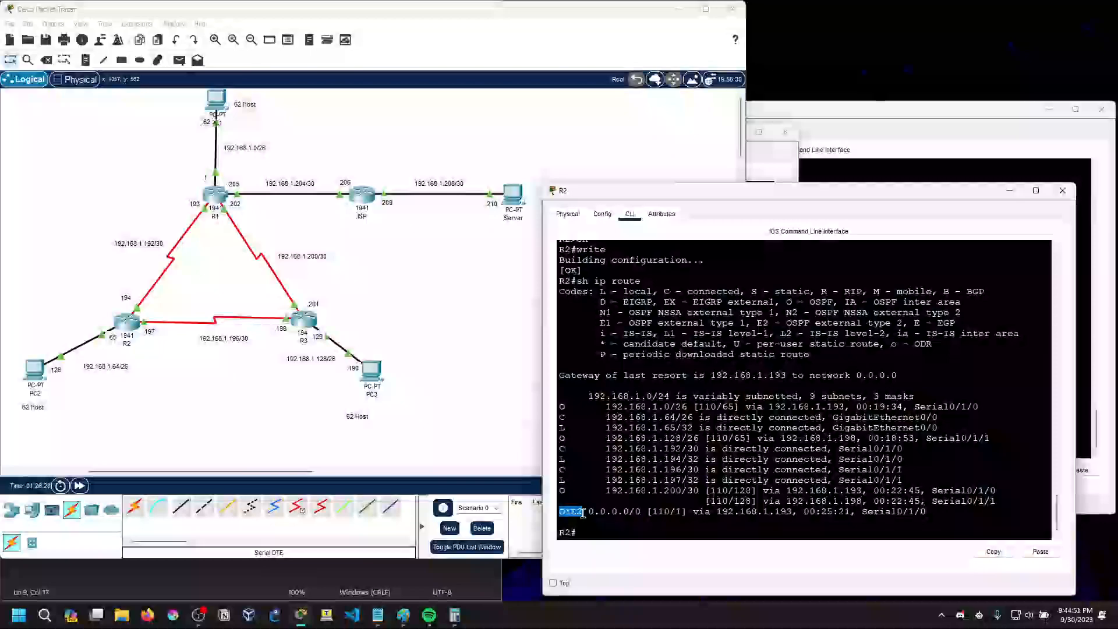
{"action": "mouse_move", "coordinate": [588, 512]}
{"action": "left_mouse_down"}
{"action": "mouse_move", "coordinate": [644, 512]}
{"action": "mouse_move", "coordinate": [582, 512]}
{"action": "left_mouse_up"}
{"action": "left_click", "coordinate": [641, 512]}
{"action": "left_click", "coordinate": [647, 512]}
{"action": "left_click", "coordinate": [582, 512]}
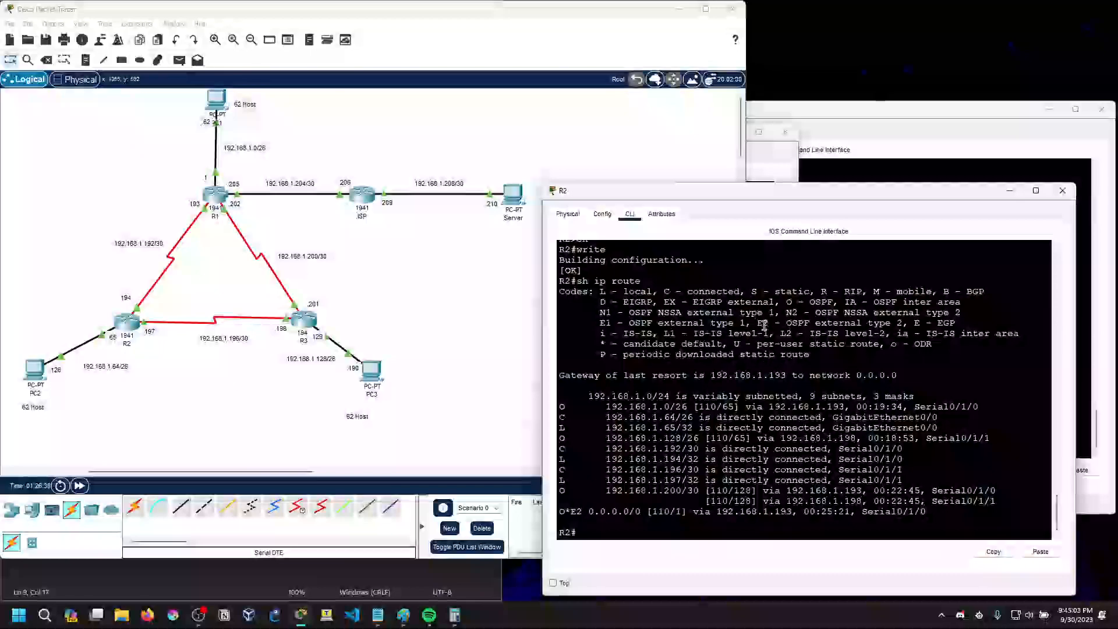
Examine the OSPF external type 2 entry in R2's code legend, plus the default route's network and next hop
{"action": "left_click_drag", "start_coordinate": [786, 324], "coordinate": [894, 327]}
{"action": "left_click", "coordinate": [894, 327]}
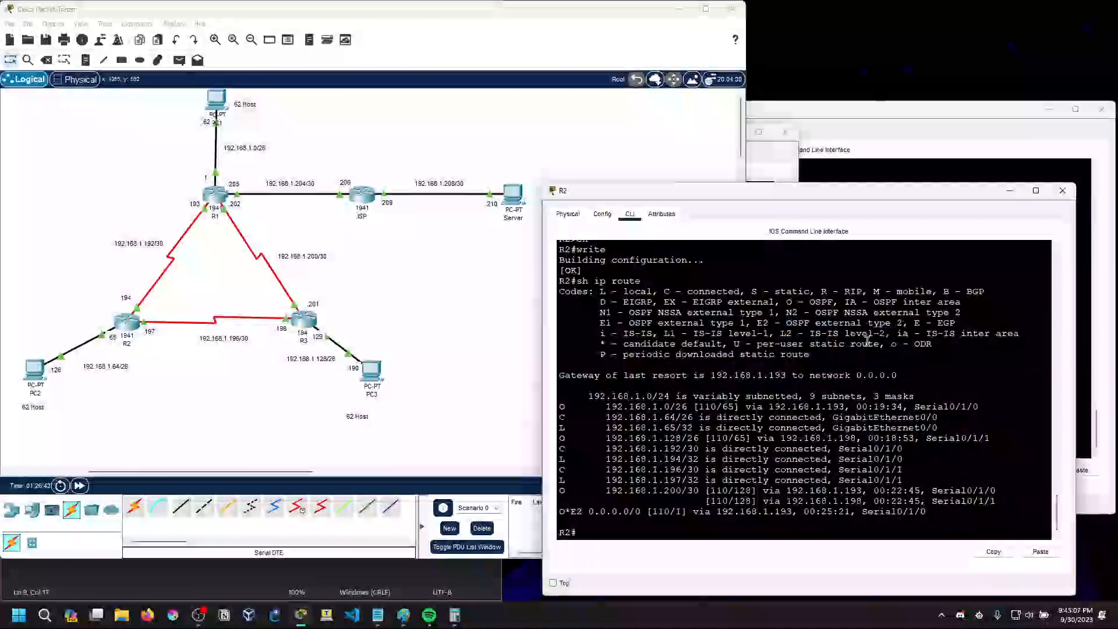
{"action": "left_click", "coordinate": [589, 531]}
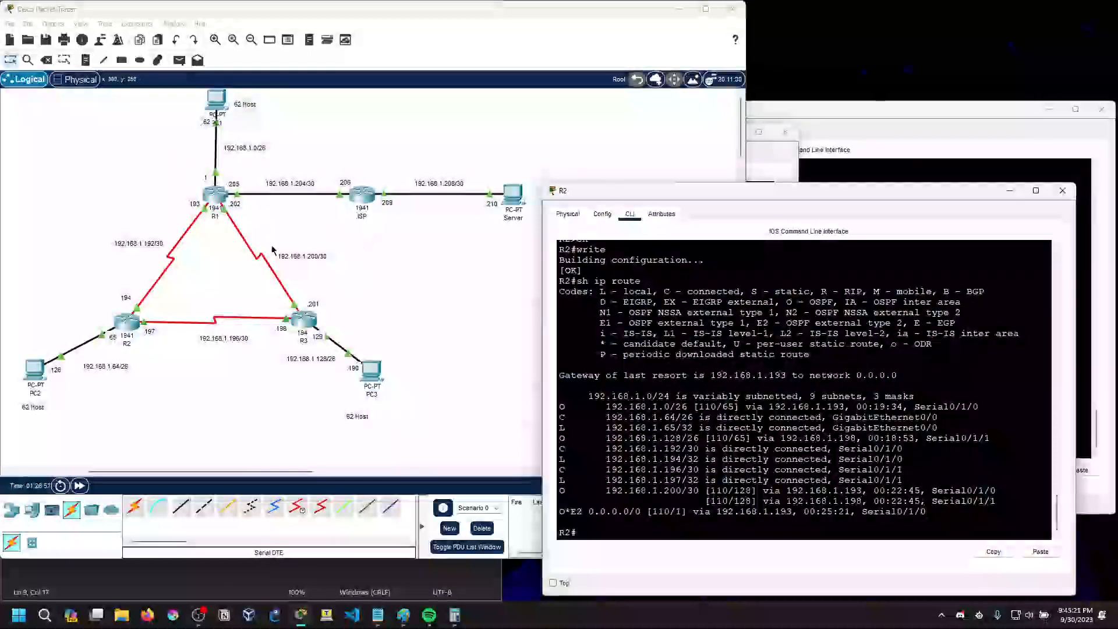
{"action": "left_click_drag", "start_coordinate": [588, 512], "coordinate": [636, 513]}
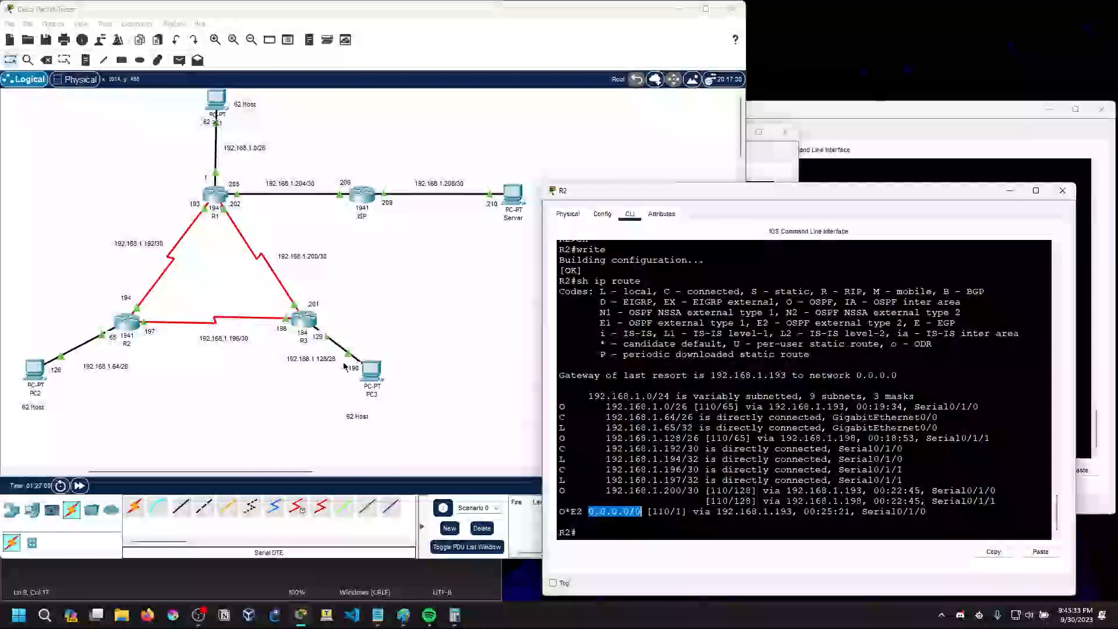
{"action": "left_click_drag", "start_coordinate": [776, 512], "coordinate": [792, 512]}
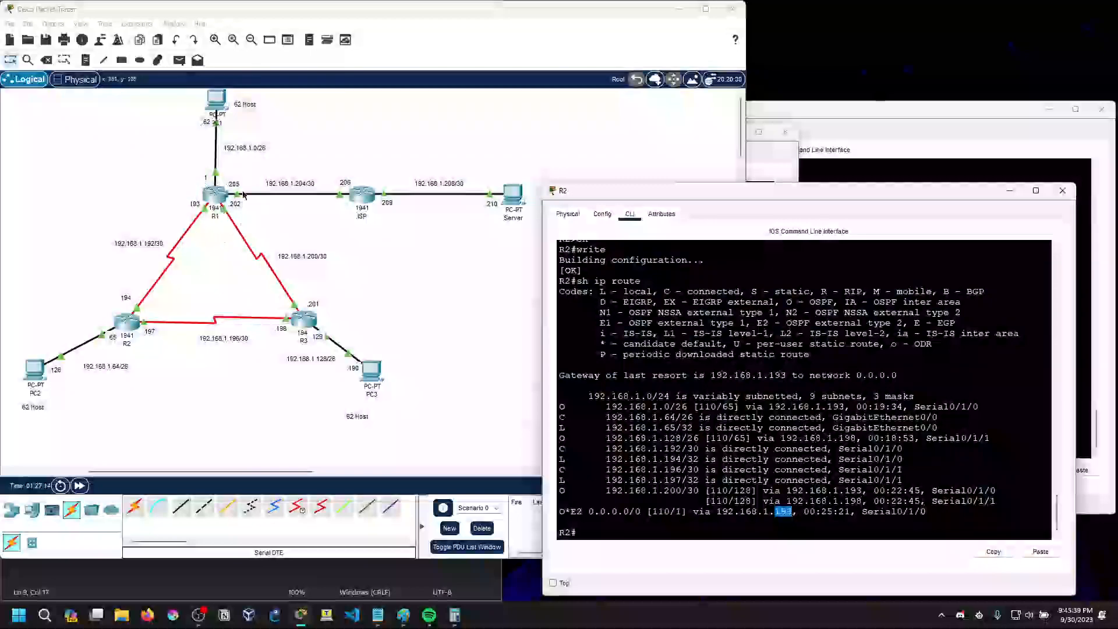
{"action": "left_click", "coordinate": [784, 515]}
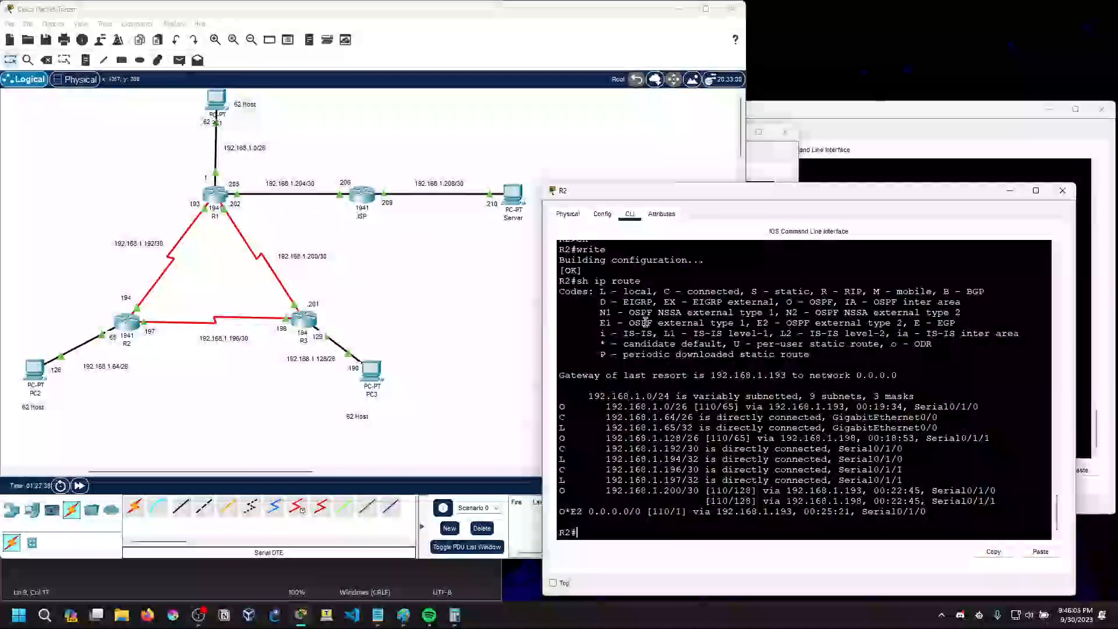
Run sh ip ospf on R2 to display its OSPF process details
{"action": "right_click", "coordinate": [668, 523]}
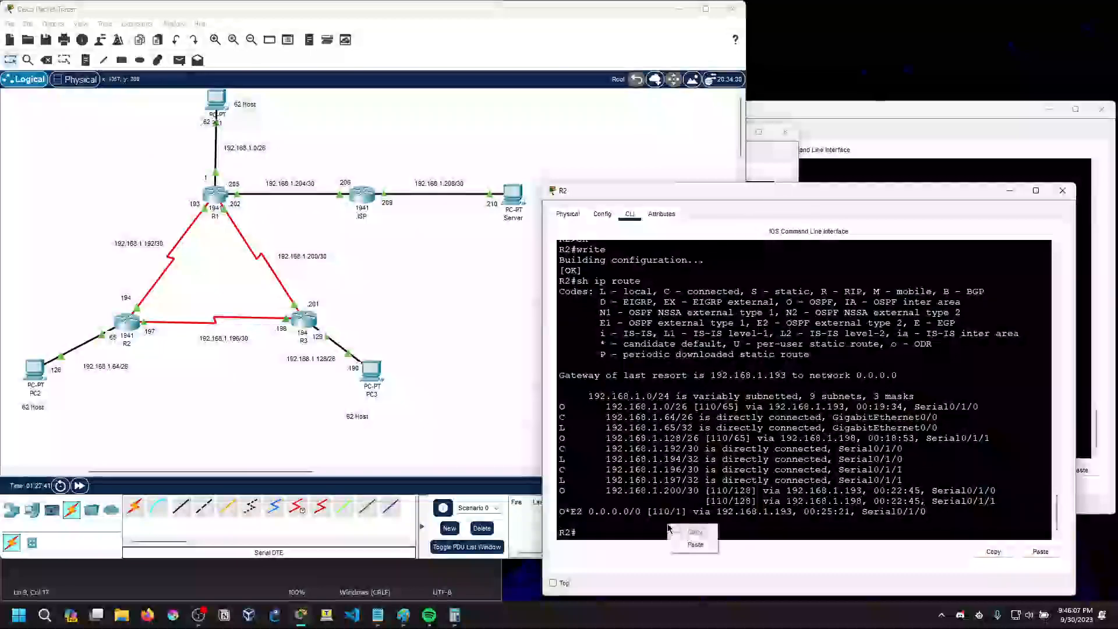
{"action": "left_click_drag", "start_coordinate": [641, 526], "coordinate": [621, 528]}
{"action": "key", "text": "Return"}
{"action": "type", "text": "sh ip o"}
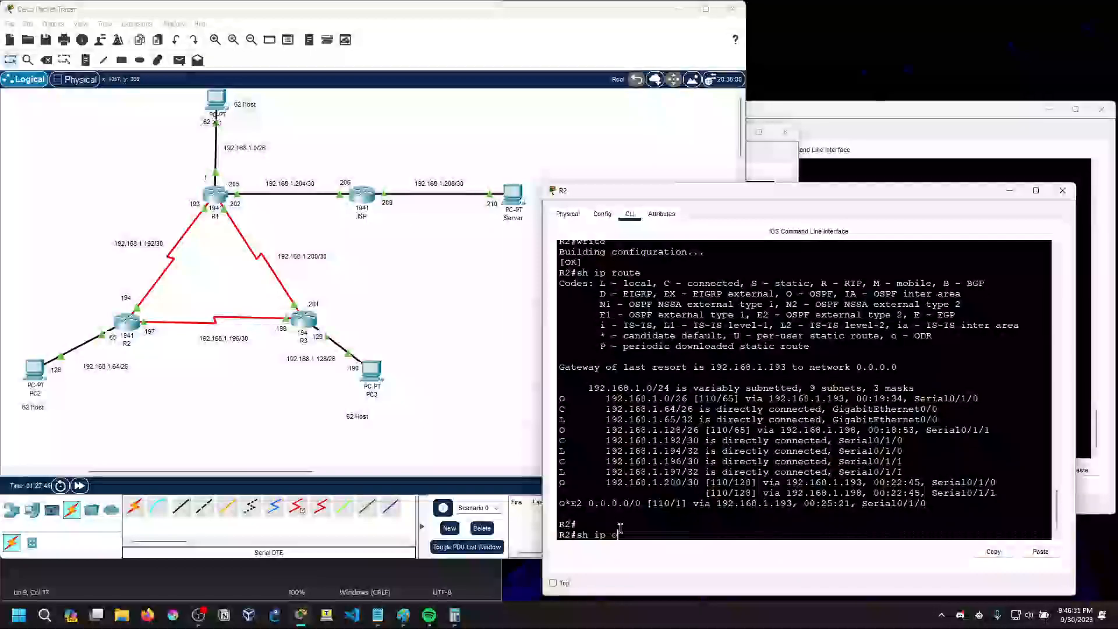
{"action": "type", "text": "spf"}
{"action": "key", "text": "Return"}
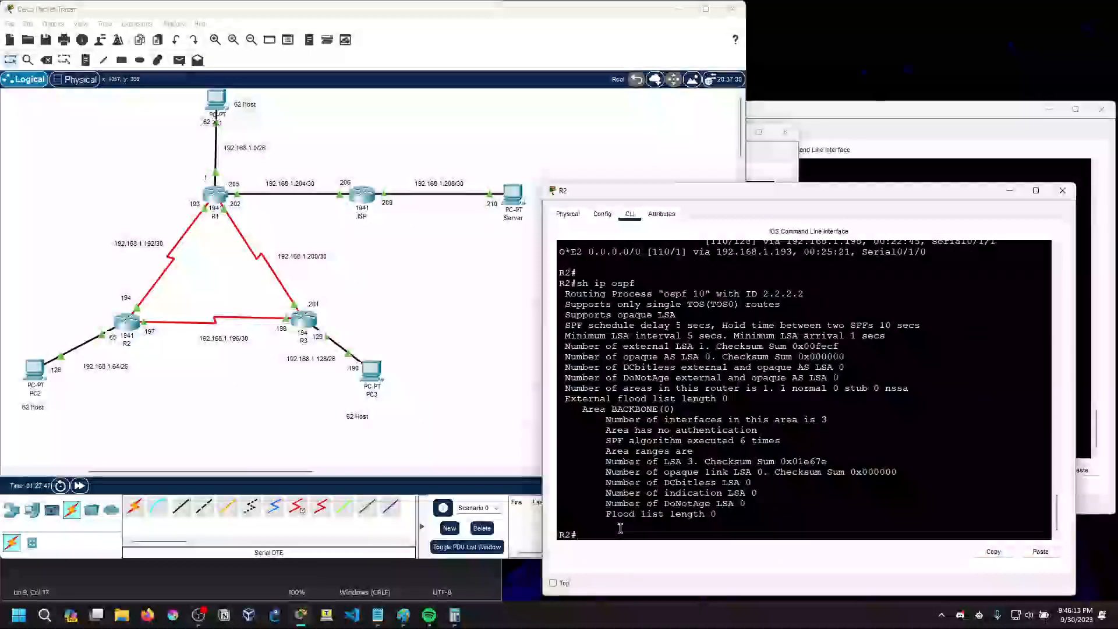
Examine the OSPF router ID in R2's process output and the O*E2 code of the default route above it
{"action": "scroll", "coordinate": [615, 339], "scroll_direction": "up", "scroll_amount": 2}
{"action": "scroll", "coordinate": [612, 335], "scroll_direction": "down", "scroll_amount": 2}
{"action": "left_click_drag", "start_coordinate": [564, 293], "coordinate": [810, 296]}
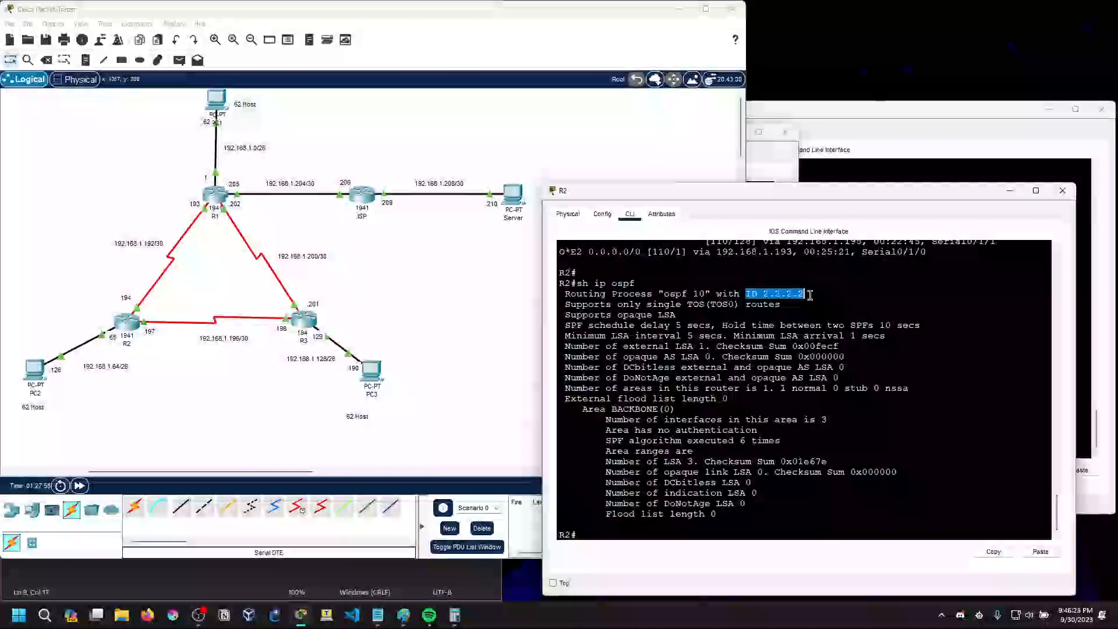
{"action": "scroll", "coordinate": [722, 332], "scroll_direction": "up", "scroll_amount": 3}
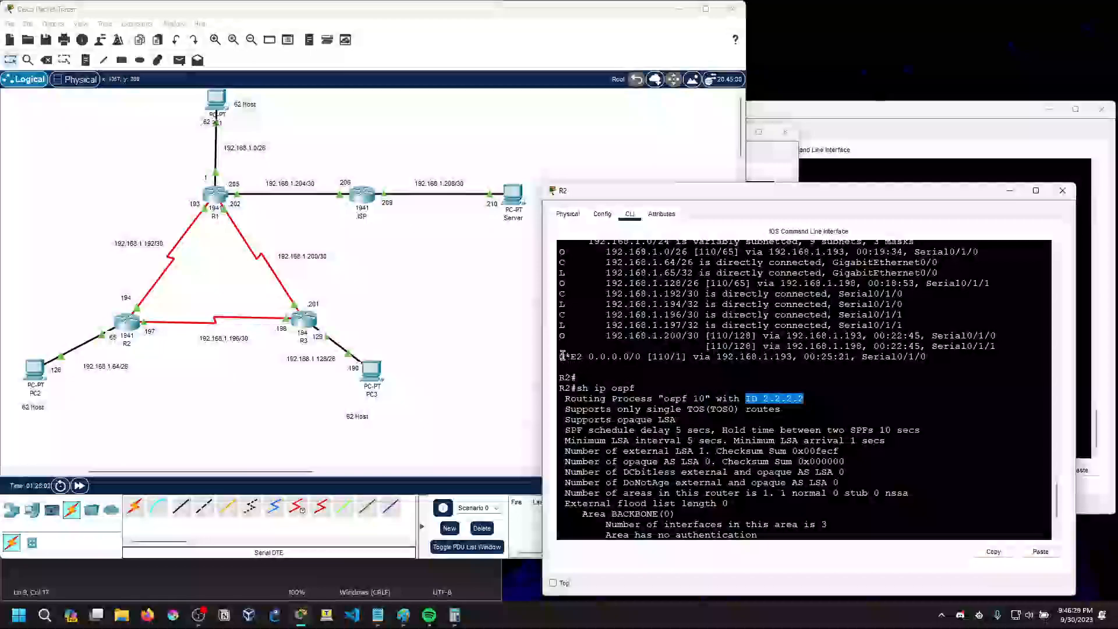
{"action": "left_click_drag", "start_coordinate": [561, 357], "coordinate": [583, 356]}
{"action": "left_click", "coordinate": [583, 356]}
Run sh ip route on R1 and examine its static default route entry
{"action": "left_click", "coordinate": [223, 199]}
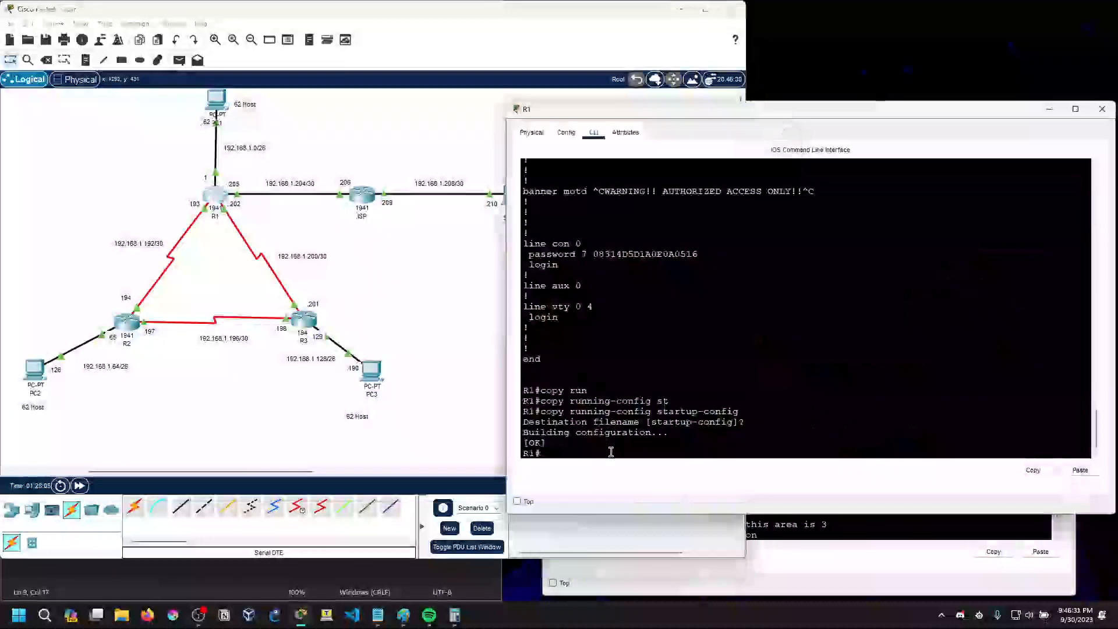
{"action": "key", "text": "Return"}
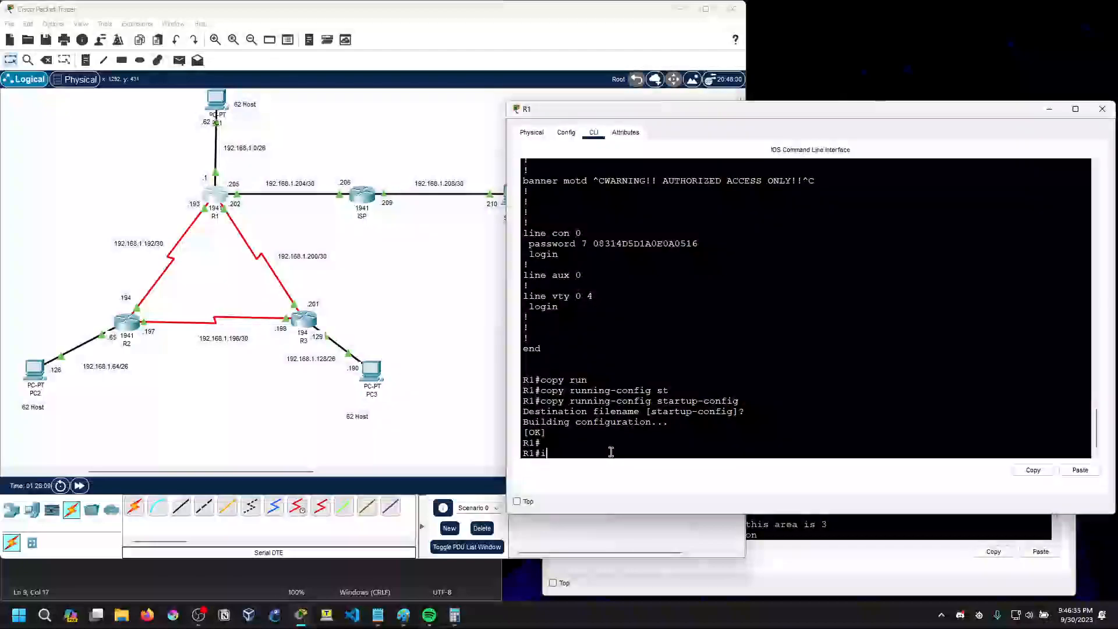
{"action": "type", "text": "sh ri"}
{"action": "key", "text": "BackSpace"}
{"action": "key", "text": "BackSpace"}
{"action": "type", "text": "ip route"}
{"action": "key", "text": "Return"}
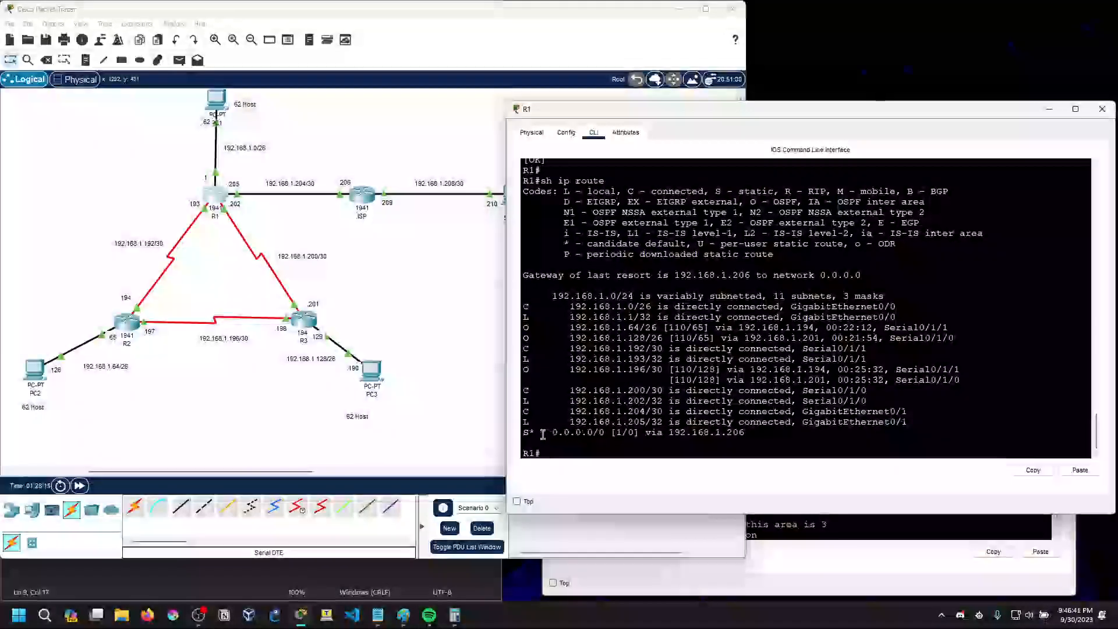
{"action": "left_click_drag", "start_coordinate": [525, 434], "coordinate": [746, 434]}
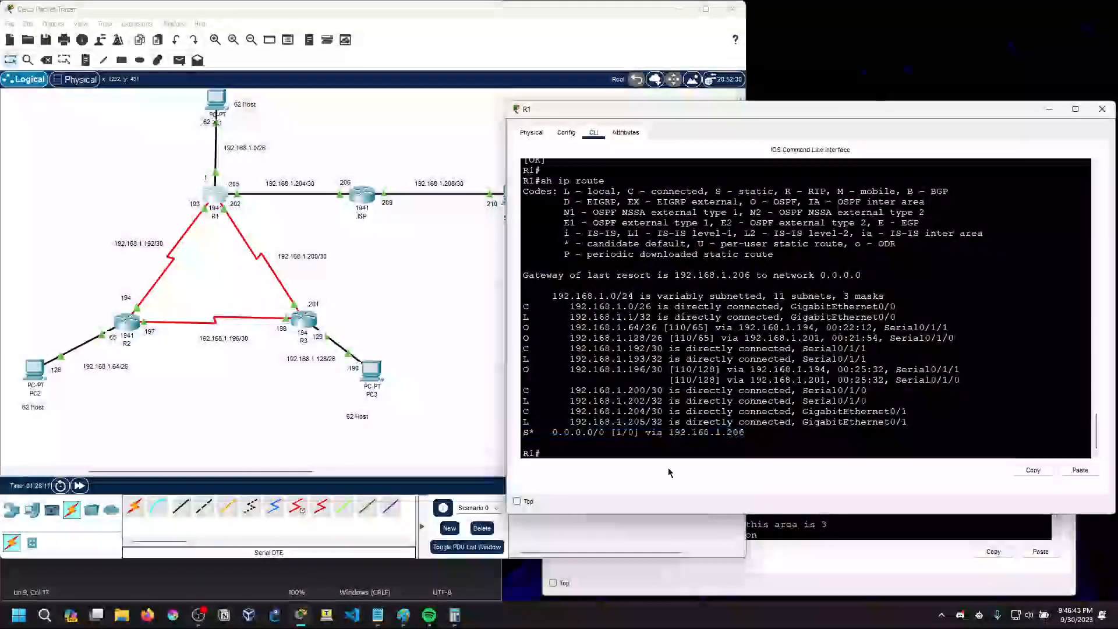
Compare R1's static default route with the O*E2 default route in R2's table, leaving the R3 window minimized
{"action": "left_click", "coordinate": [814, 548]}
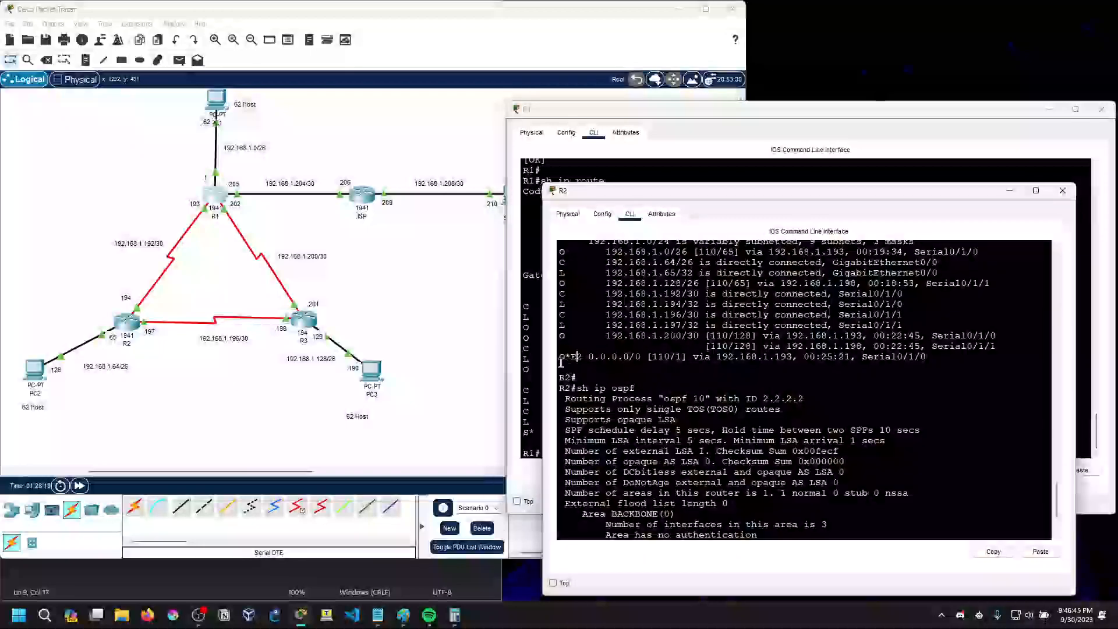
{"action": "left_click", "coordinate": [216, 204]}
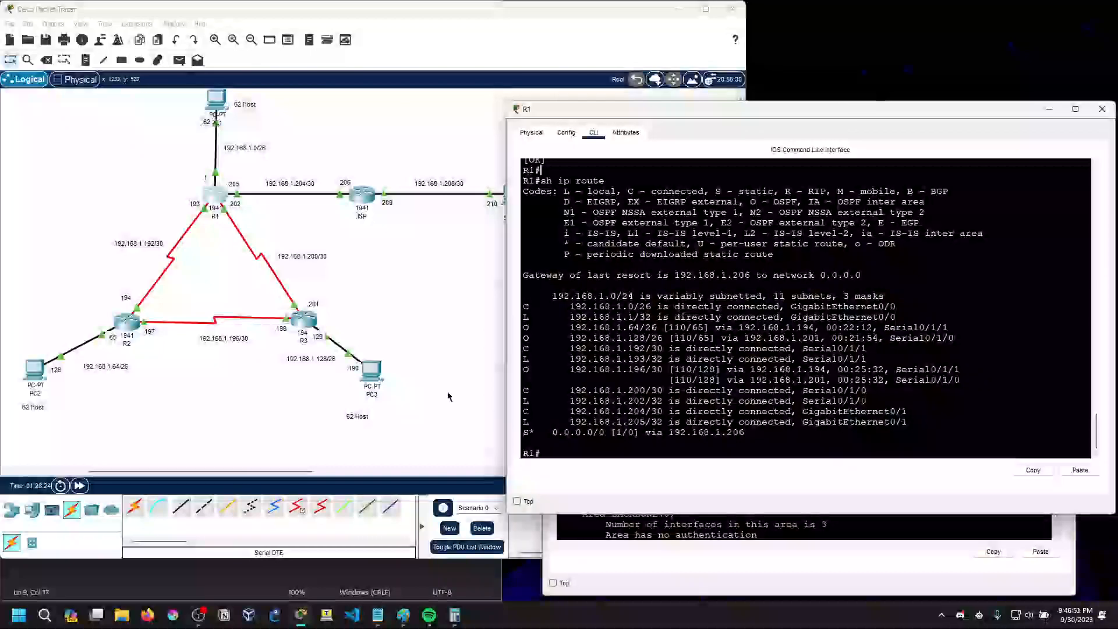
{"action": "left_click", "coordinate": [303, 319]}
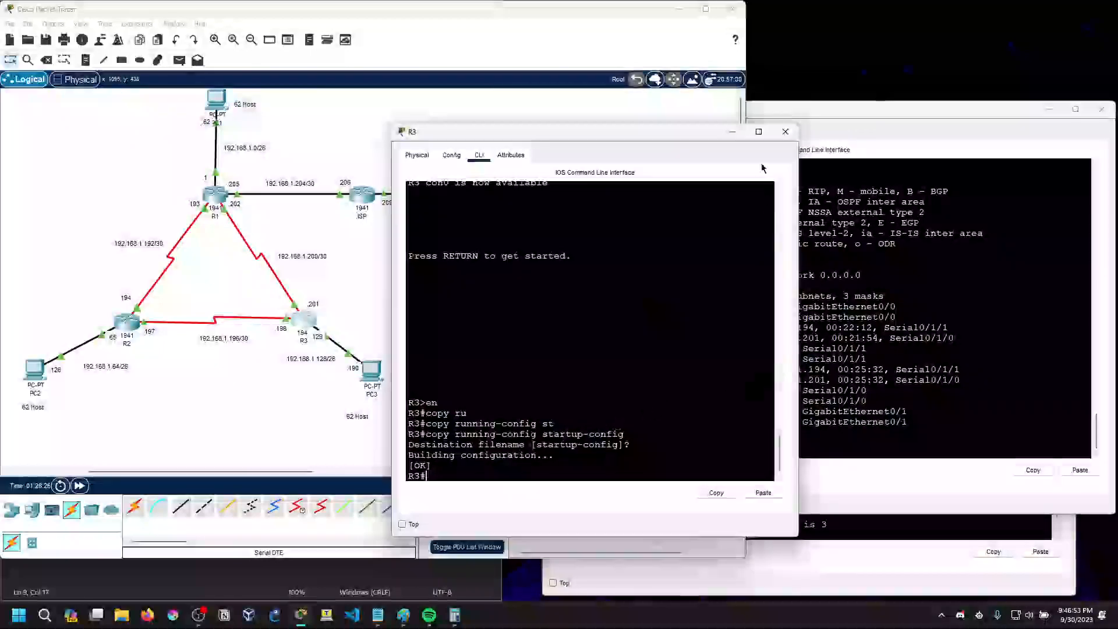
{"action": "left_click", "coordinate": [732, 131]}
{"action": "left_click", "coordinate": [827, 402]}
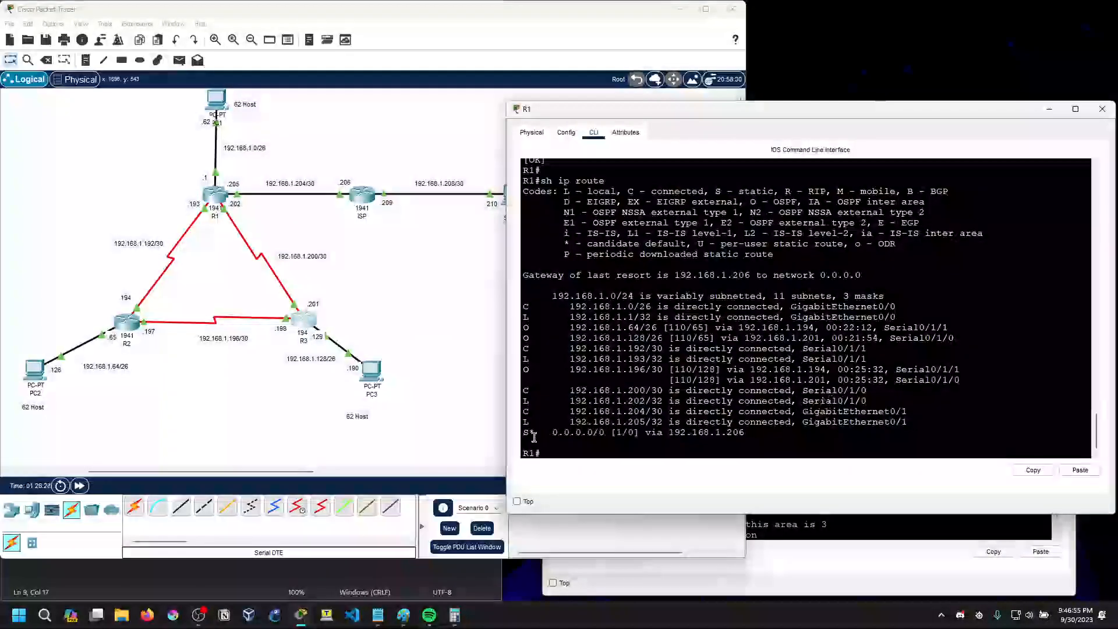
{"action": "left_click", "coordinate": [827, 536]}
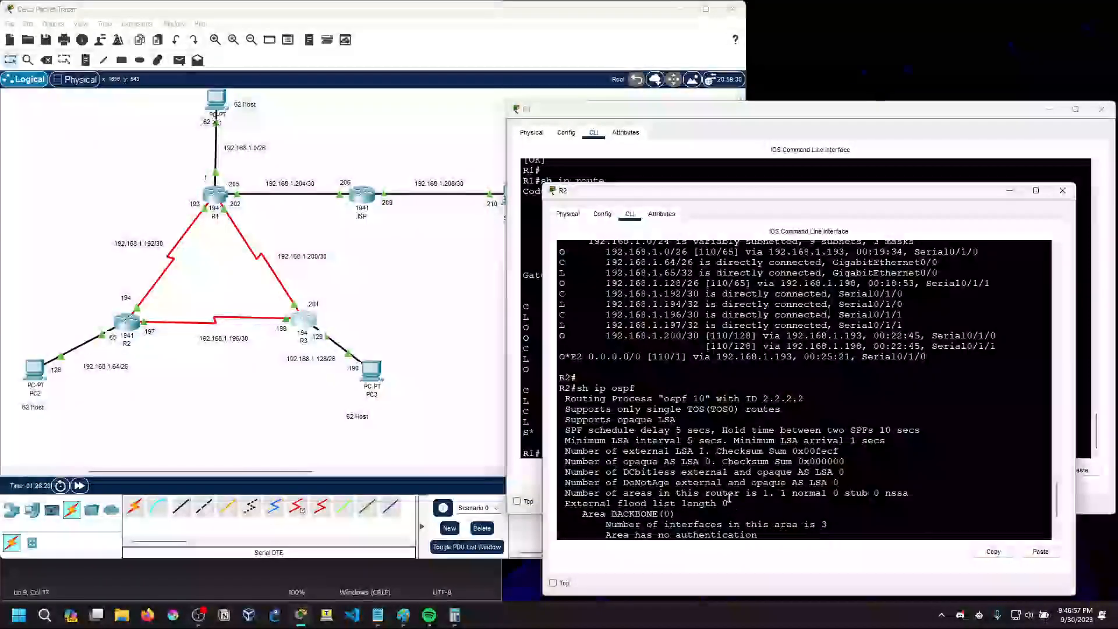
{"action": "left_click_drag", "start_coordinate": [560, 358], "coordinate": [929, 358]}
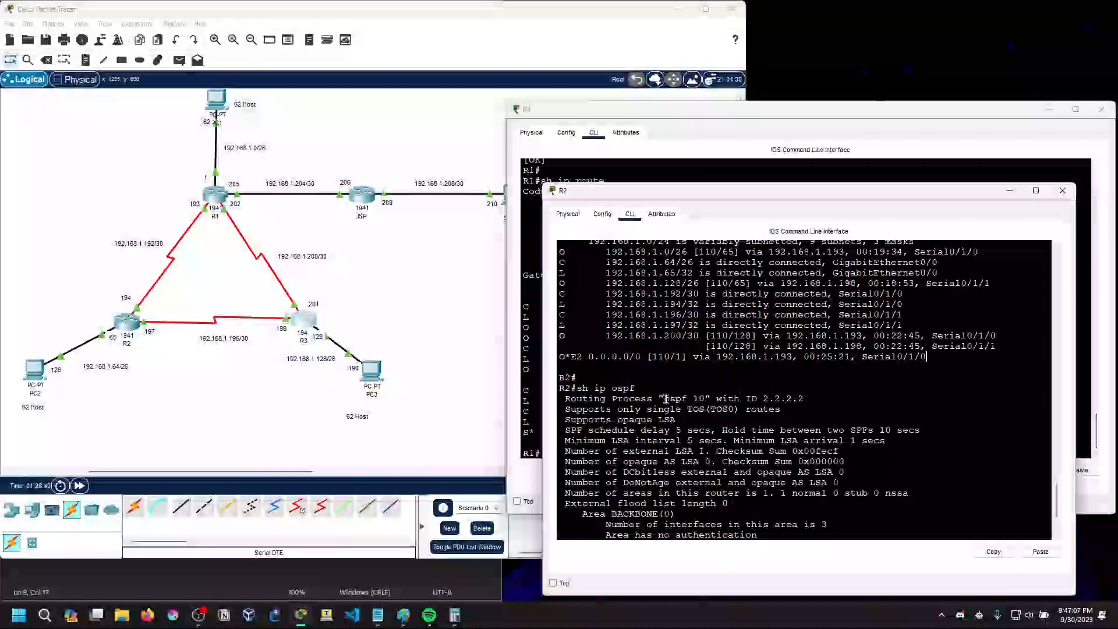
Examine the OSPF process number, router ID and number-of-areas line in R2's sh ip ospf output
{"action": "left_click_drag", "start_coordinate": [664, 399], "coordinate": [805, 399]}
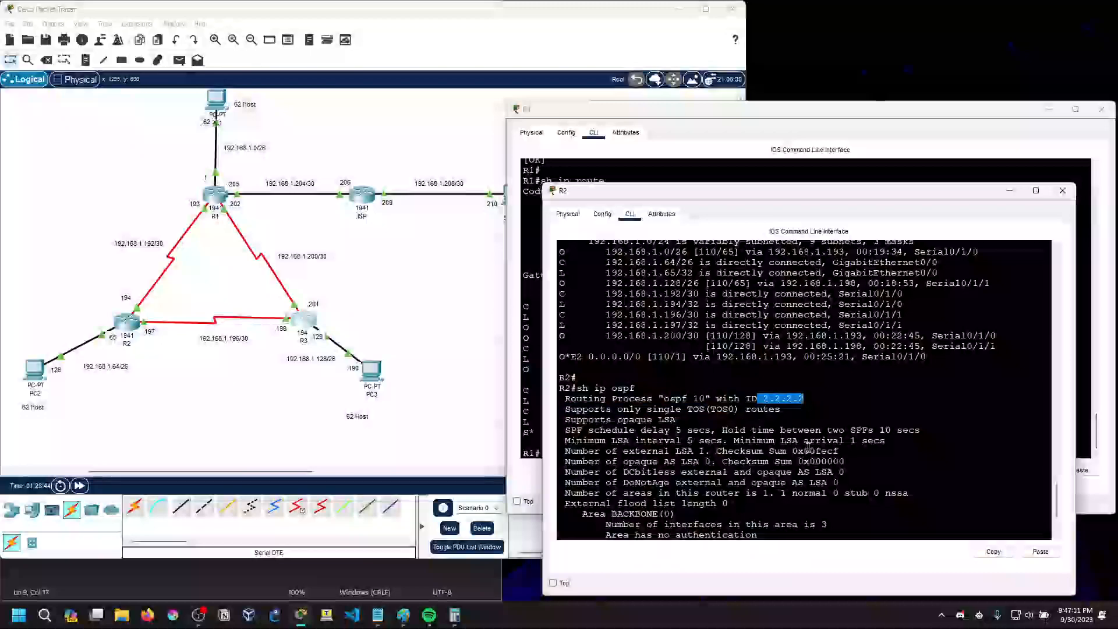
{"action": "left_click", "coordinate": [775, 498]}
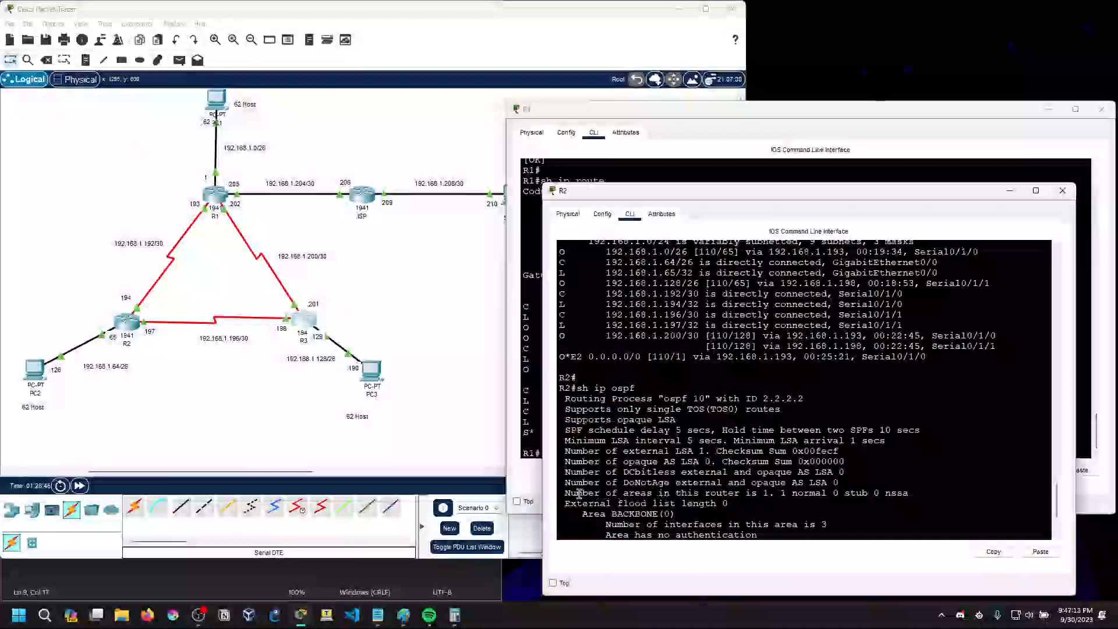
{"action": "left_click_drag", "start_coordinate": [827, 493], "coordinate": [885, 493]}
{"action": "left_click", "coordinate": [821, 496]}
{"action": "left_click_drag", "start_coordinate": [764, 492], "coordinate": [910, 495]}
{"action": "left_click", "coordinate": [886, 499]}
{"action": "left_click", "coordinate": [736, 504]}
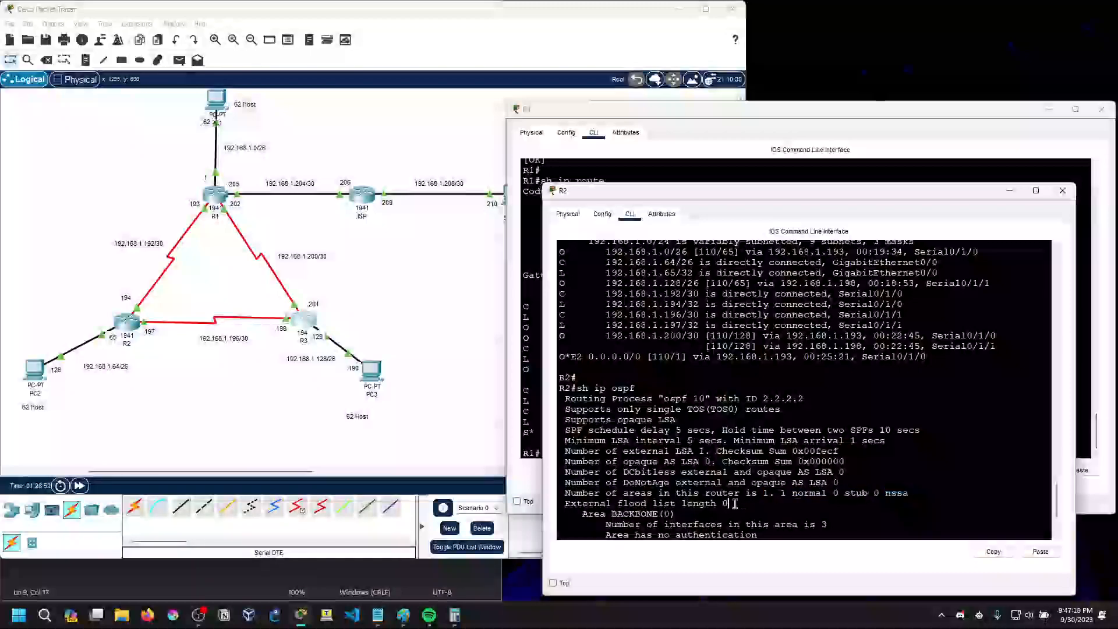
Examine the Area BACKBONE(0) section of R2's OSPF output, including the number of LSA and flood list length lines
{"action": "left_click", "coordinate": [695, 513]}
{"action": "scroll", "coordinate": [691, 516], "scroll_direction": "down", "scroll_amount": 2}
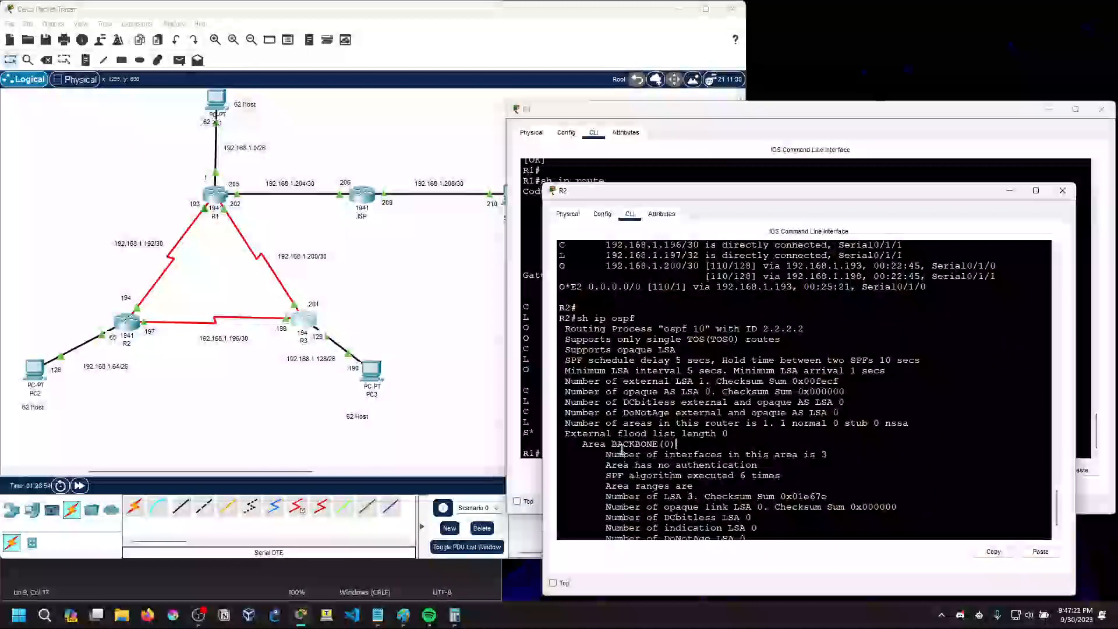
{"action": "scroll", "coordinate": [622, 450], "scroll_direction": "down", "scroll_amount": 1}
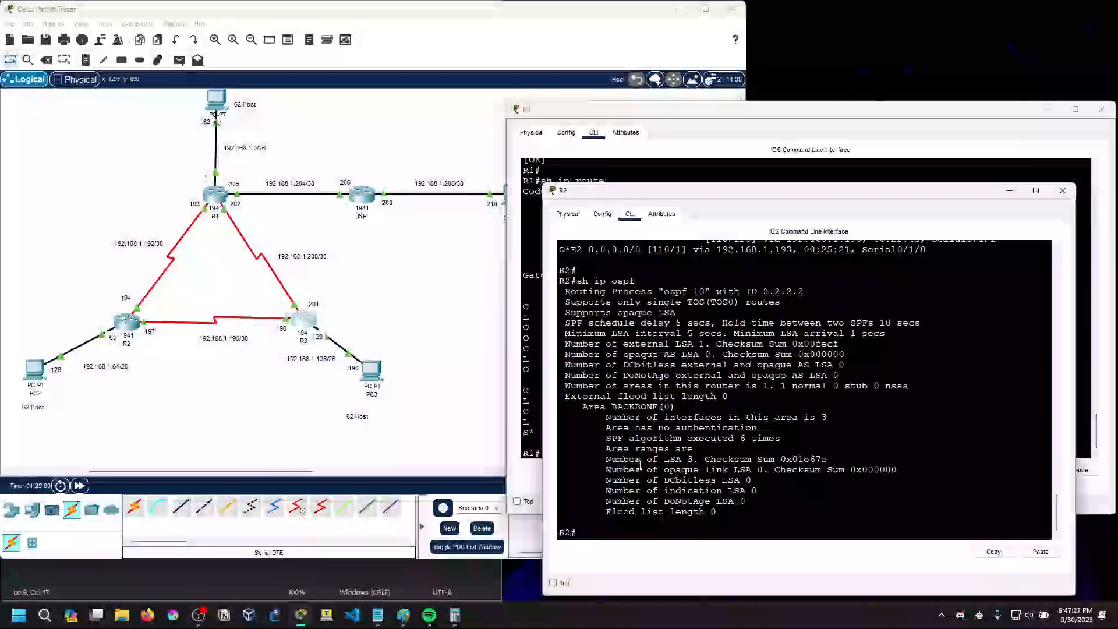
{"action": "left_click_drag", "start_coordinate": [670, 459], "coordinate": [697, 460]}
{"action": "left_click", "coordinate": [698, 460]}
{"action": "scroll", "coordinate": [709, 514], "scroll_direction": "up", "scroll_amount": 1}
{"action": "scroll", "coordinate": [707, 507], "scroll_direction": "down", "scroll_amount": 1}
{"action": "left_click_drag", "start_coordinate": [606, 512], "coordinate": [714, 511]}
{"action": "scroll", "coordinate": [645, 495], "scroll_direction": "up", "scroll_amount": 1}
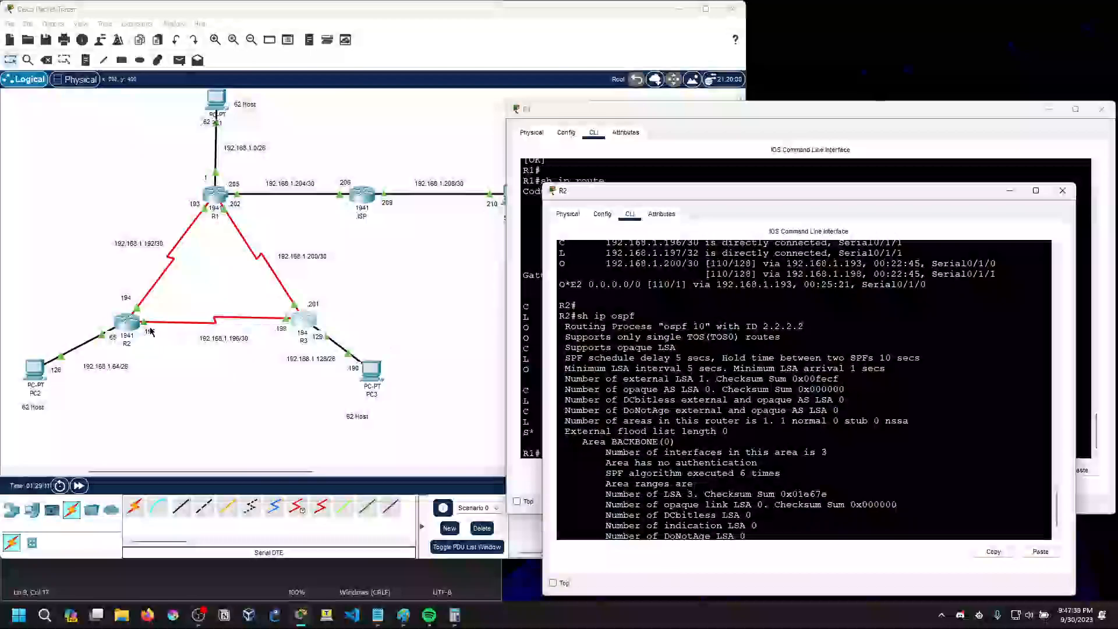
{"action": "left_click", "coordinate": [131, 330]}
{"action": "scroll", "coordinate": [690, 510], "scroll_direction": "down", "scroll_amount": 1}
{"action": "scroll", "coordinate": [697, 504], "scroll_direction": "up", "scroll_amount": 3}
{"action": "scroll", "coordinate": [688, 488], "scroll_direction": "down", "scroll_amount": 3}
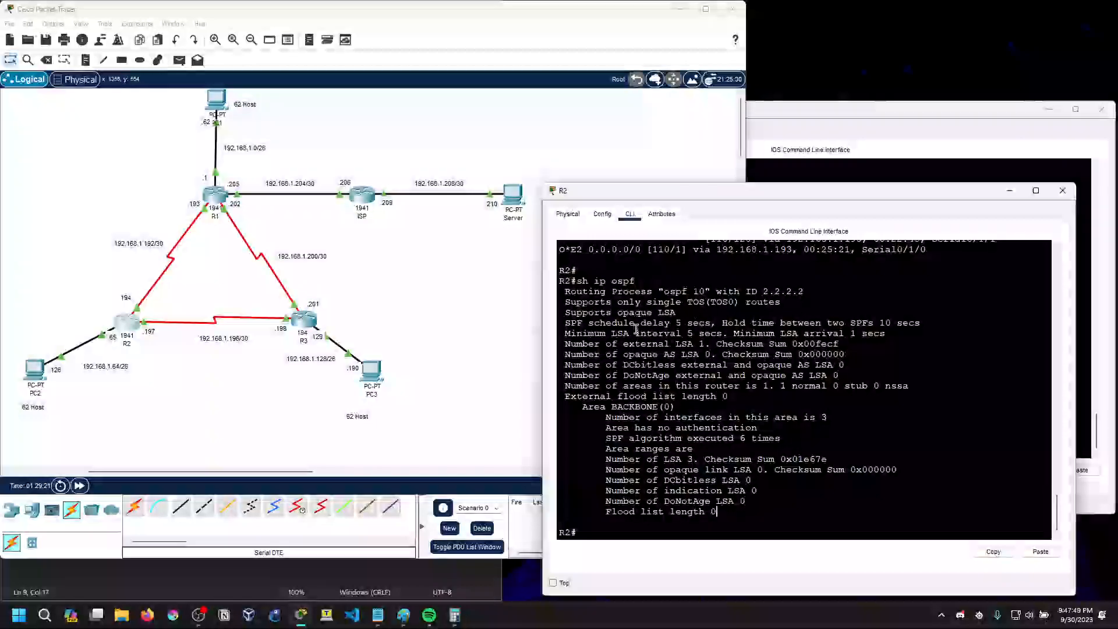
Switch to R1's CLI and run sh ip ospf
{"action": "left_click", "coordinate": [218, 202]}
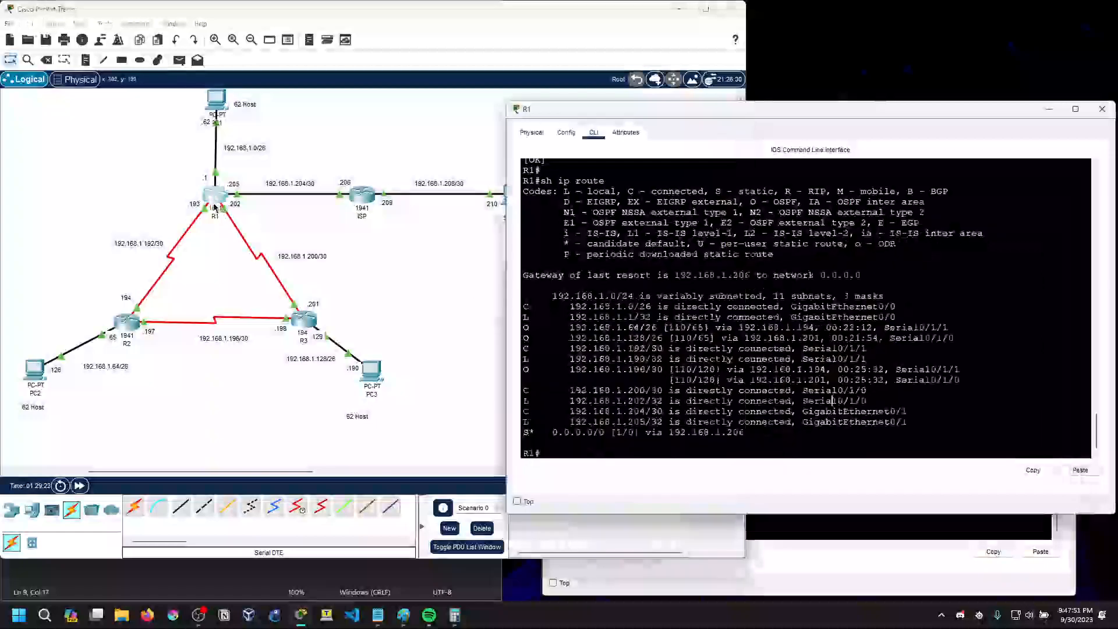
{"action": "key", "text": "Return"}
{"action": "type", "text": "ih ip "}
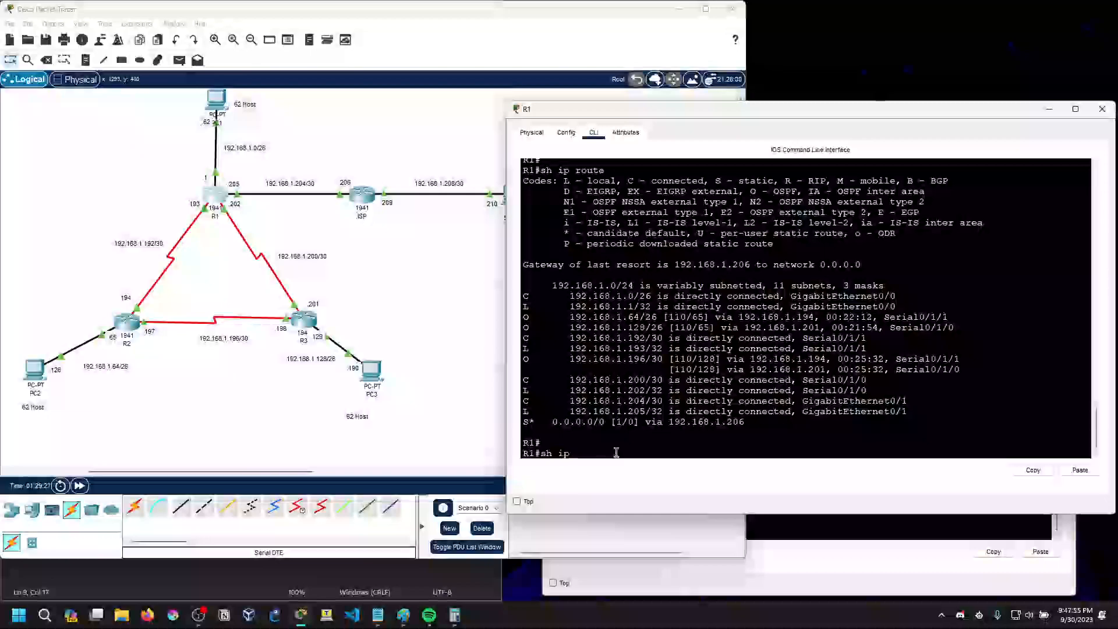
{"action": "type", "text": "ospf"}
{"action": "key", "text": "Return"}
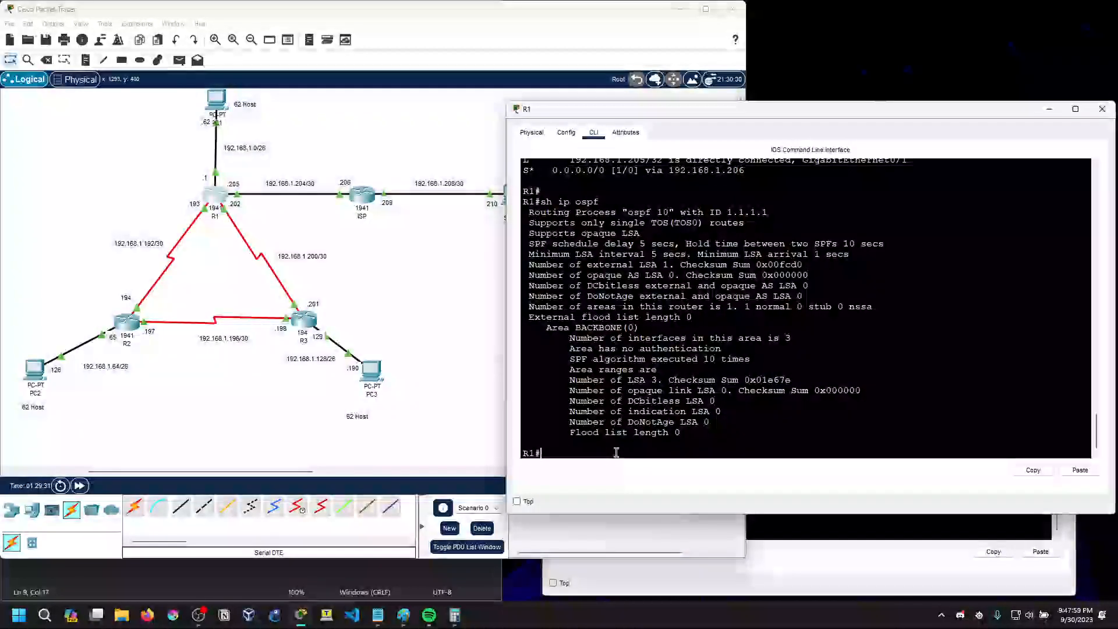
Examine the routing process, router ID and external LSA lines in R1's OSPF output
{"action": "left_click_drag", "start_coordinate": [616, 211], "coordinate": [770, 211]}
{"action": "left_click", "coordinate": [780, 211]}
{"action": "left_click_drag", "start_coordinate": [635, 264], "coordinate": [674, 264]}
{"action": "left_click", "coordinate": [675, 272]}
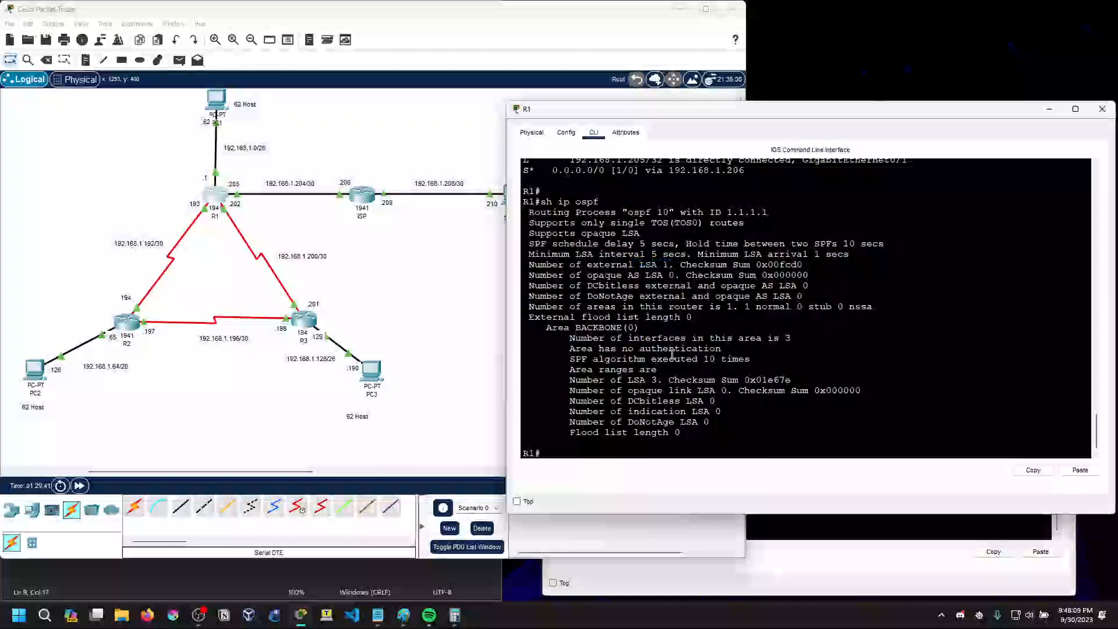
Run sh ip ospf neighbor on R1 to list its OSPF neighbors
{"action": "left_click", "coordinate": [619, 448]}
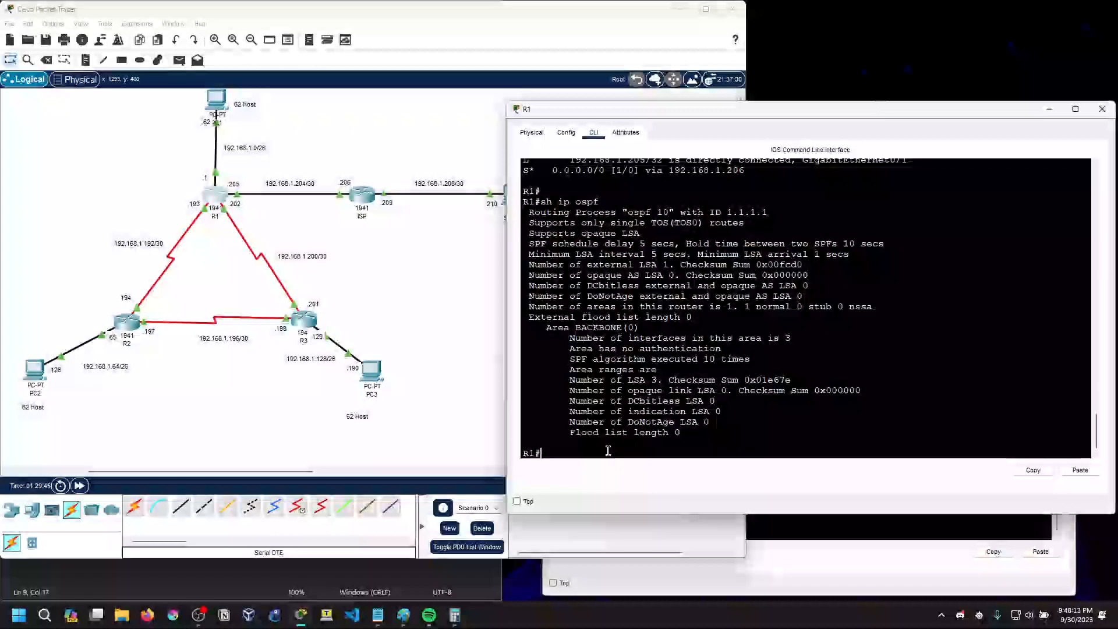
{"action": "type", "text": "sh ip ospf neigh"}
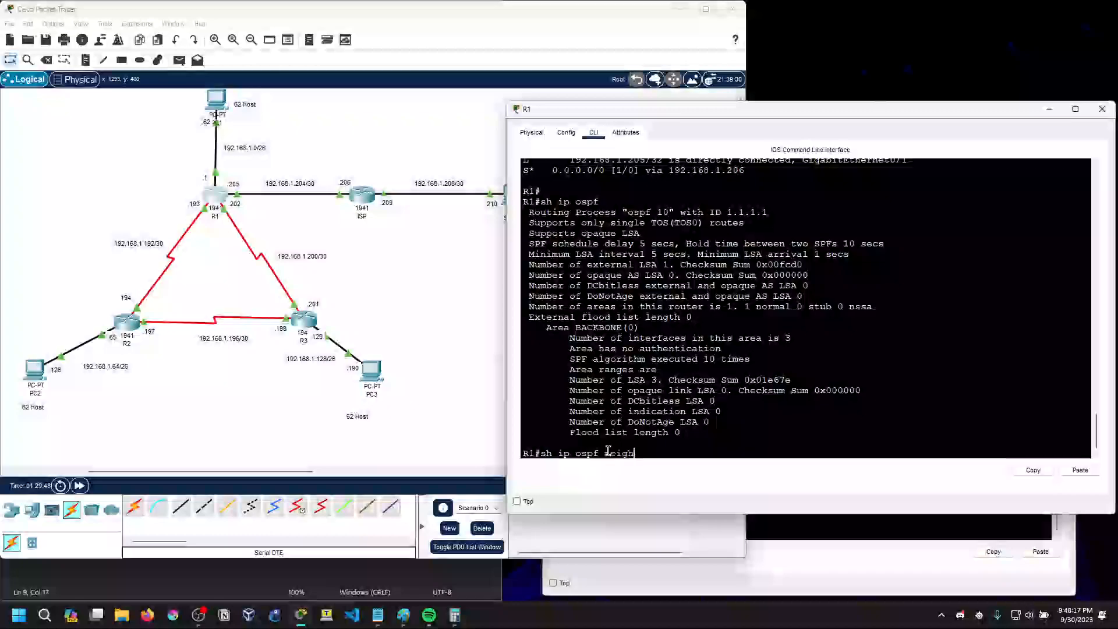
{"action": "key", "text": "Tab"}
{"action": "key", "text": "Return"}
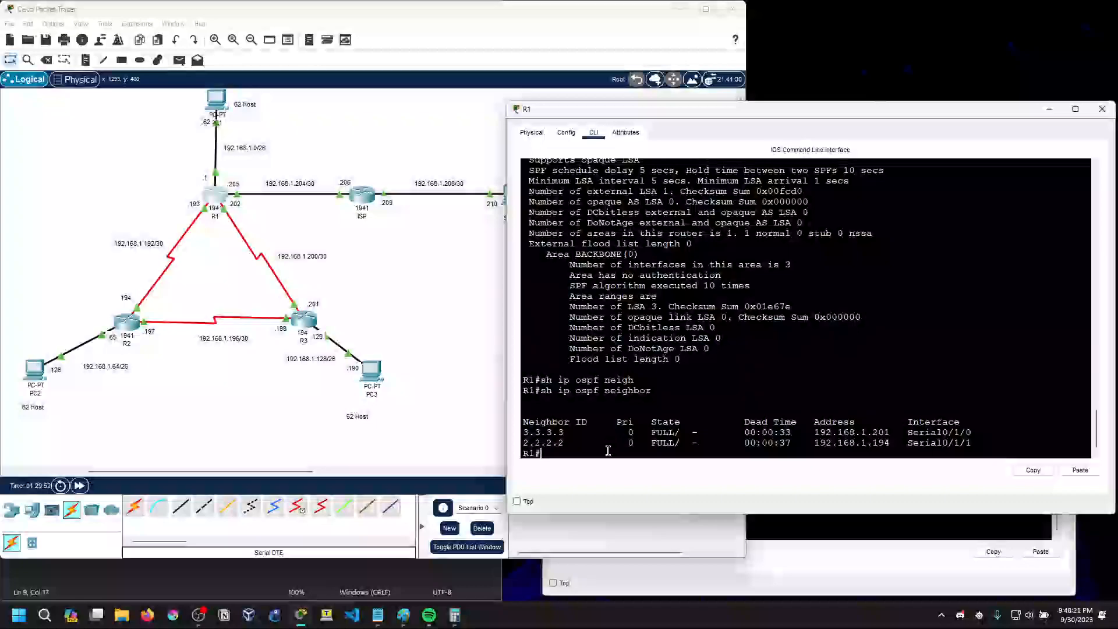
Examine the priority, dead time and neighbor ID columns in R1's OSPF neighbor table
{"action": "left_click_drag", "start_coordinate": [630, 440], "coordinate": [636, 442]}
{"action": "left_click", "coordinate": [637, 442]}
{"action": "left_click_drag", "start_coordinate": [755, 434], "coordinate": [790, 443]}
{"action": "left_click", "coordinate": [804, 443]}
{"action": "left_click_drag", "start_coordinate": [553, 436], "coordinate": [523, 436]}
{"action": "left_click", "coordinate": [540, 441]}
Switch to R3's CLI and run sh ip ospf neighbor to list its OSPF neighbors
{"action": "left_click", "coordinate": [305, 320]}
{"action": "left_click", "coordinate": [562, 469]}
{"action": "key", "text": "Return"}
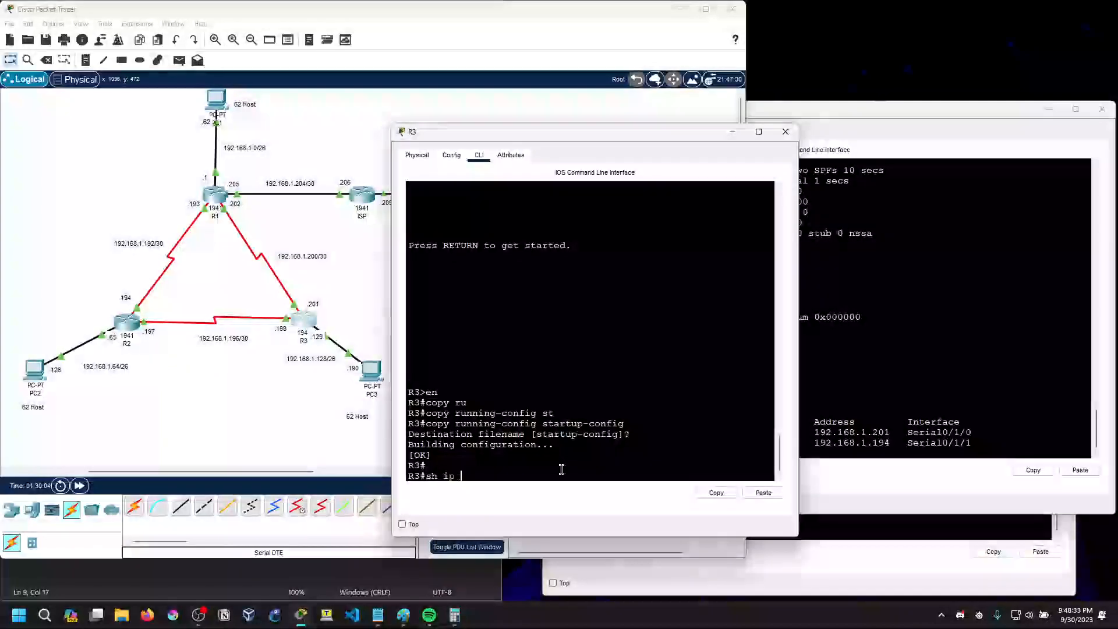
{"action": "type", "text": "sh ip ospf neighbor"}
{"action": "key", "text": "Return"}
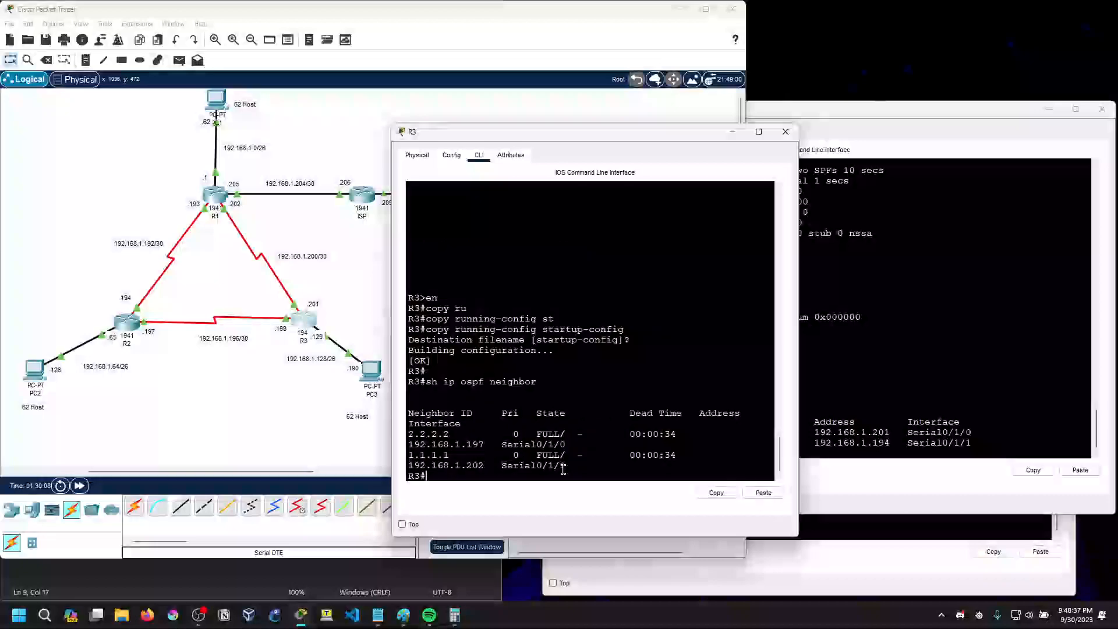
Widen the R3 window so that each entry of the OSPF neighbor table fits on one line
{"action": "left_click_drag", "start_coordinate": [798, 361], "coordinate": [957, 354]}
{"action": "left_click_drag", "start_coordinate": [538, 455], "coordinate": [506, 463]}
{"action": "left_click", "coordinate": [565, 460]}
{"action": "left_click", "coordinate": [469, 467]}
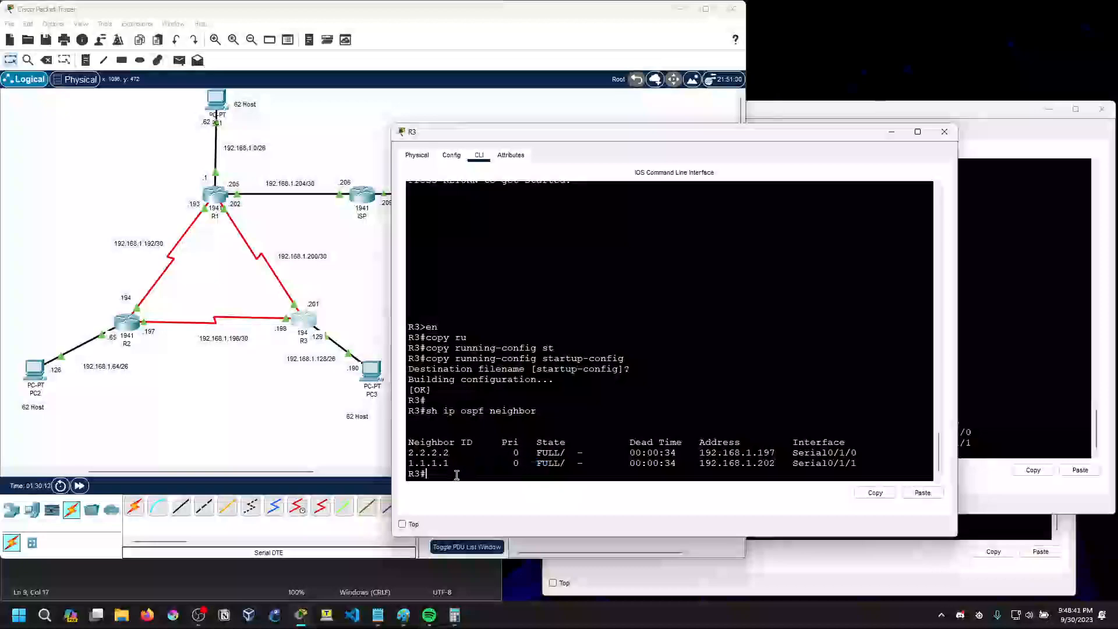
Run sh ip ospf interface on R3 to list its OSPF interface details
{"action": "type", "text": "s"}
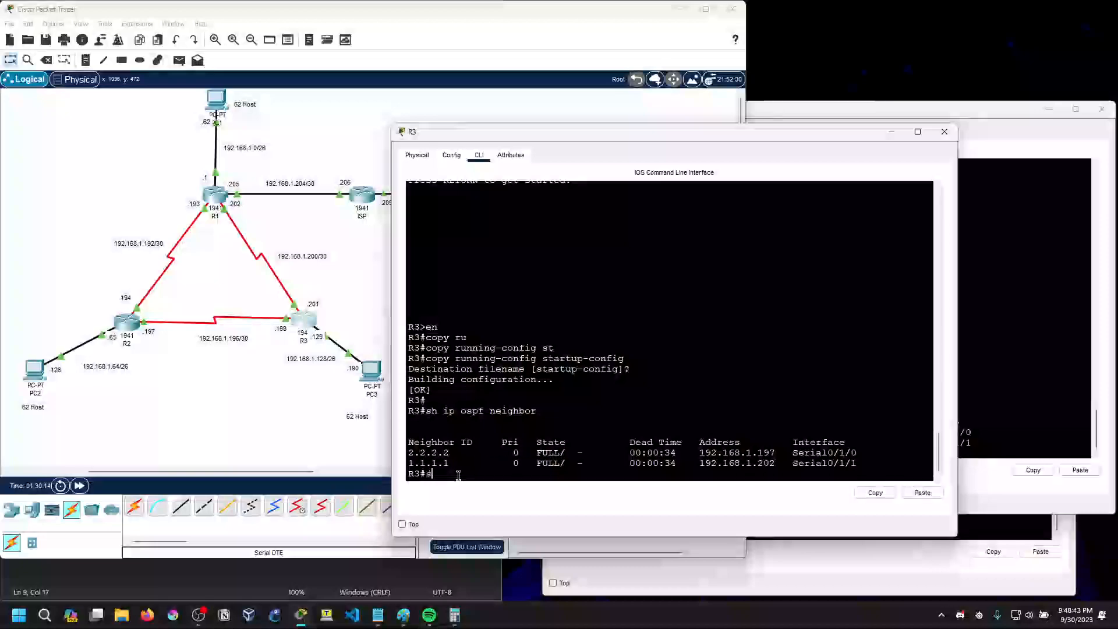
{"action": "type", "text": "h ip ospf interface"}
{"action": "key", "text": "Return"}
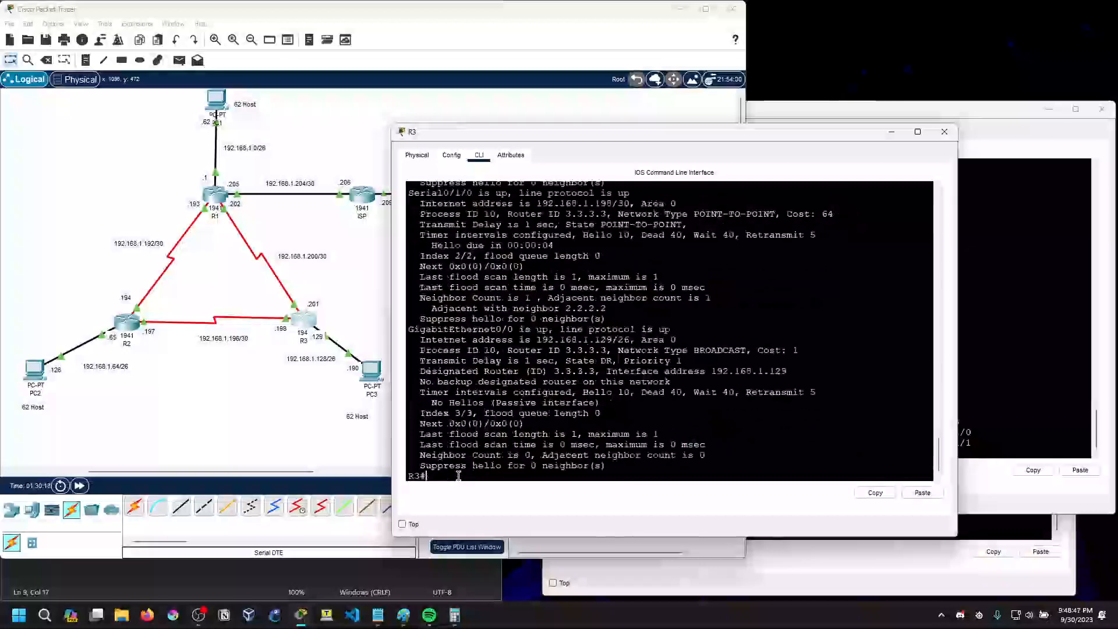
Examine the network type of Serial0/1/1, Serial0/1/0 and GigabitEthernet0/0 in R3's OSPF interface output
{"action": "scroll", "coordinate": [535, 402], "scroll_direction": "up", "scroll_amount": 5}
{"action": "scroll", "coordinate": [533, 396], "scroll_direction": "down", "scroll_amount": 5}
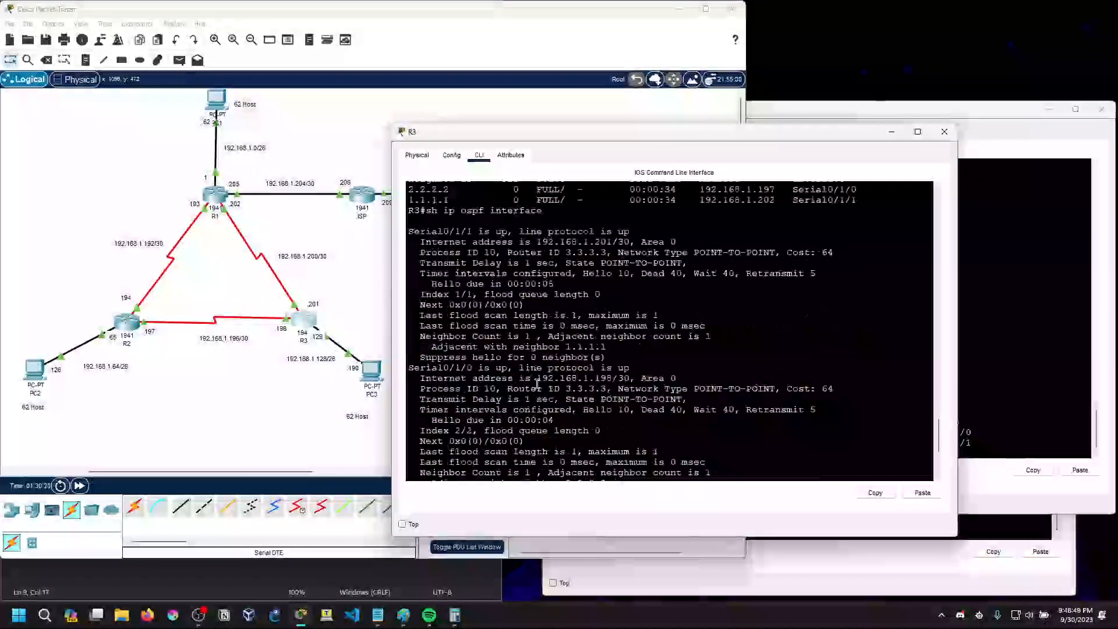
{"action": "scroll", "coordinate": [529, 385], "scroll_direction": "up", "scroll_amount": 1}
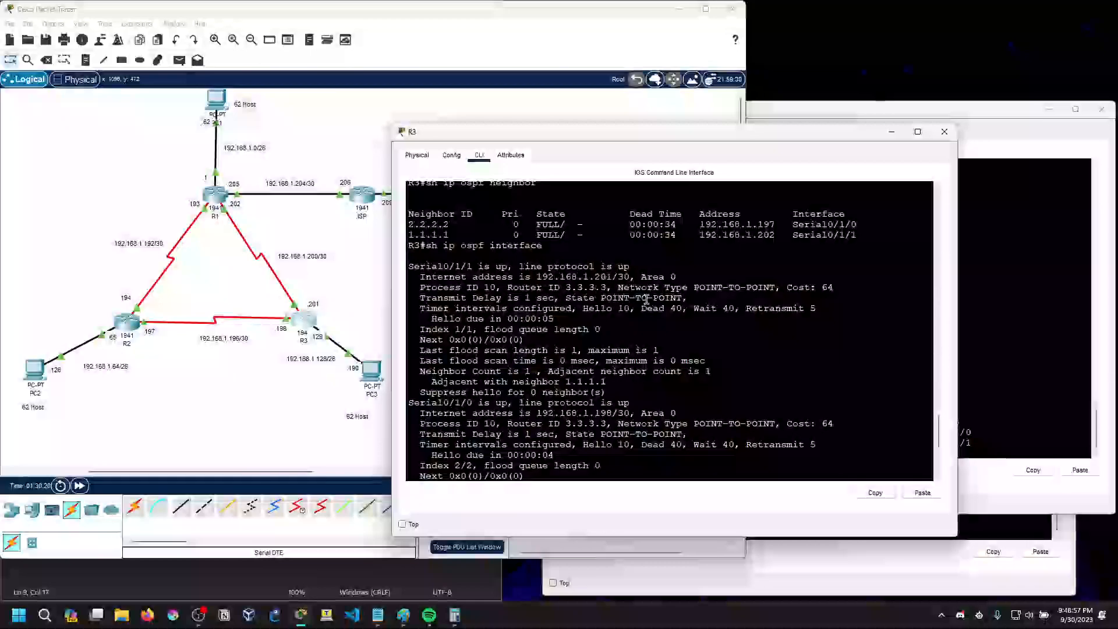
{"action": "left_click_drag", "start_coordinate": [700, 287], "coordinate": [772, 284]}
{"action": "left_click", "coordinate": [758, 322]}
{"action": "left_click_drag", "start_coordinate": [689, 423], "coordinate": [775, 429]}
{"action": "left_click", "coordinate": [658, 433]}
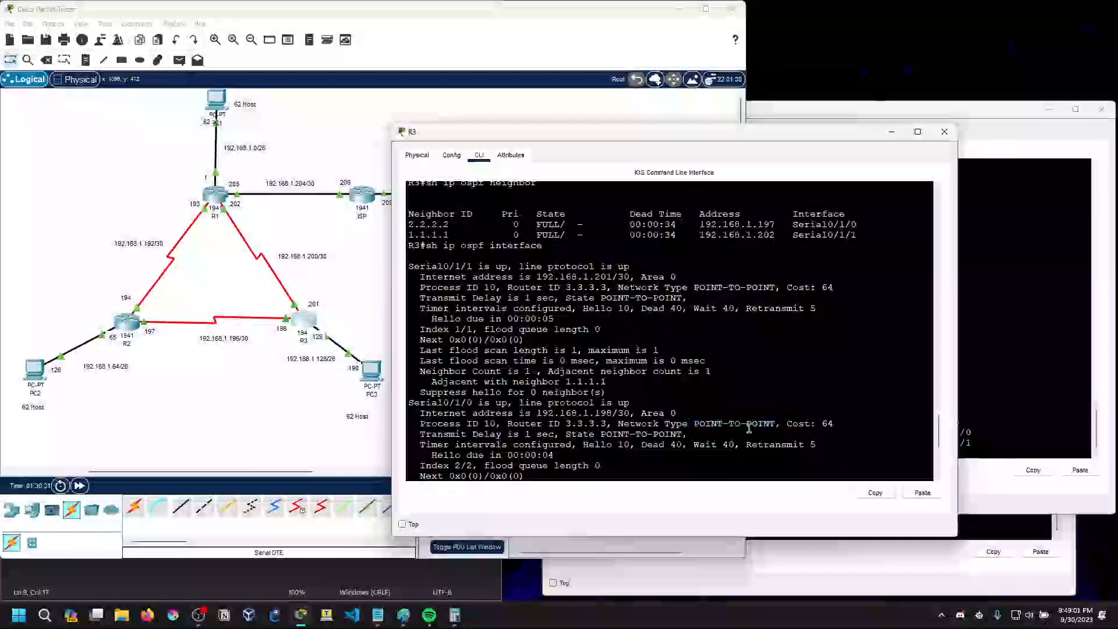
{"action": "scroll", "coordinate": [657, 437], "scroll_direction": "down", "scroll_amount": 2}
{"action": "scroll", "coordinate": [657, 437], "scroll_direction": "down", "scroll_amount": 3}
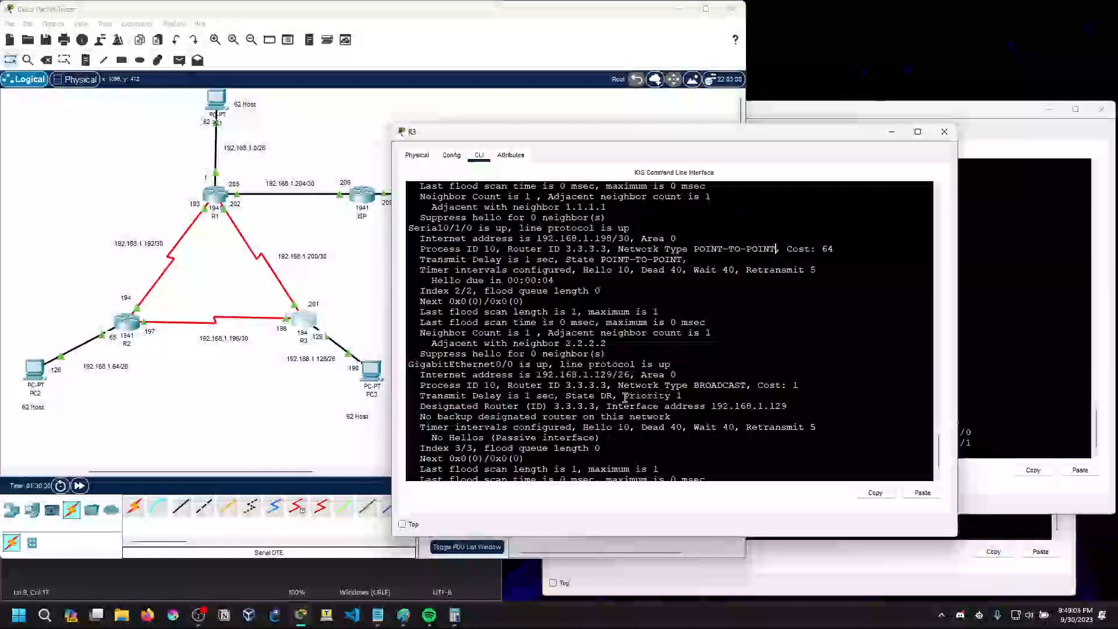
{"action": "left_click_drag", "start_coordinate": [635, 390], "coordinate": [747, 389]}
{"action": "left_click", "coordinate": [747, 388]}
{"action": "scroll", "coordinate": [643, 437], "scroll_direction": "down", "scroll_amount": 1}
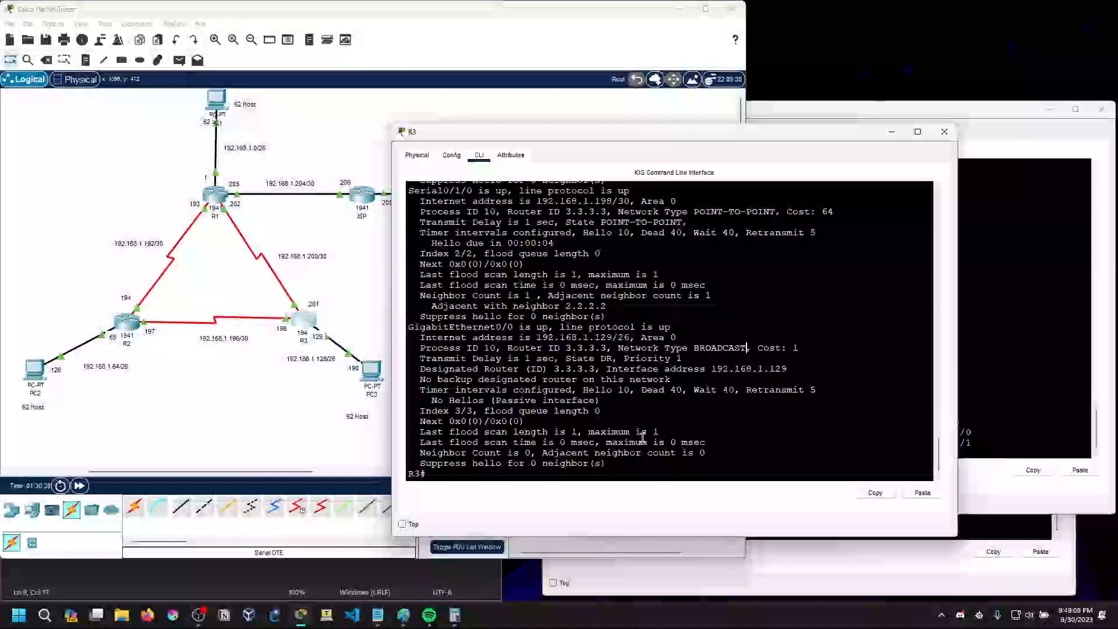
Compare the network type and state lines of Serial0/1/1 with the network type of Serial0/1/0 on R3
{"action": "scroll", "coordinate": [643, 437], "scroll_direction": "up", "scroll_amount": 6}
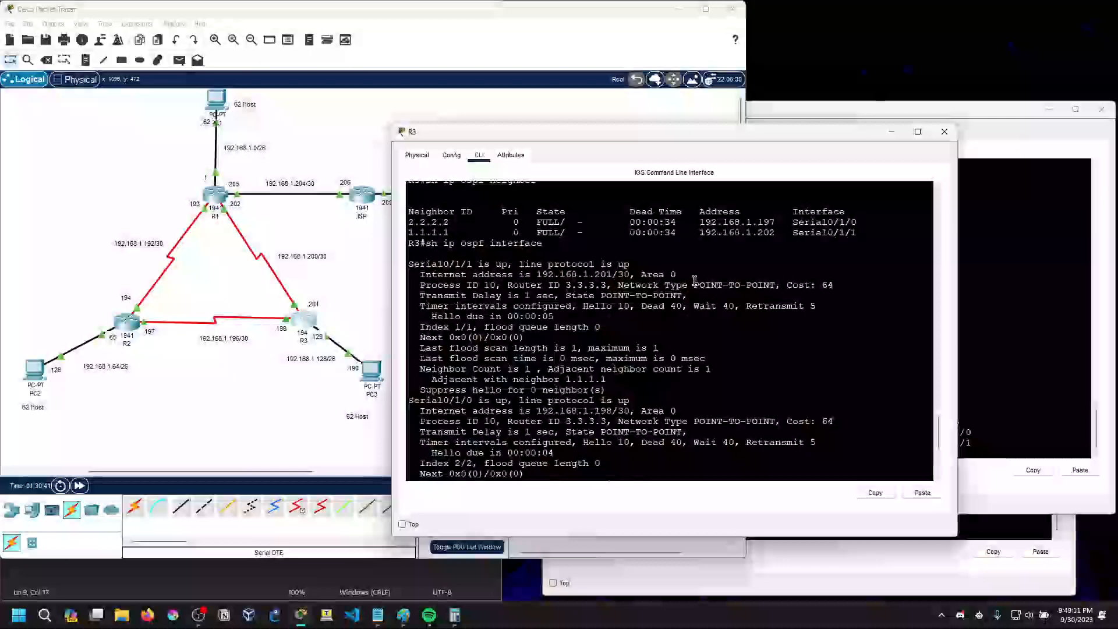
{"action": "left_click_drag", "start_coordinate": [694, 284], "coordinate": [775, 283]}
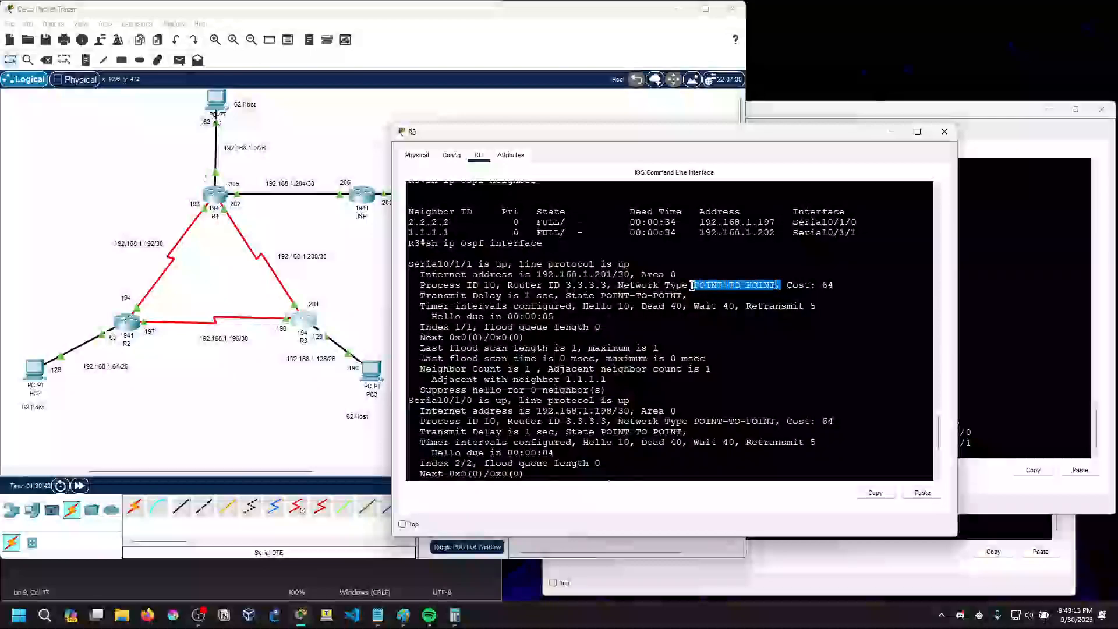
{"action": "mouse_move", "coordinate": [682, 295]}
{"action": "left_mouse_down"}
{"action": "mouse_move", "coordinate": [564, 297]}
{"action": "mouse_move", "coordinate": [685, 297]}
{"action": "left_mouse_up"}
{"action": "left_click", "coordinate": [564, 297]}
{"action": "left_click", "coordinate": [685, 299]}
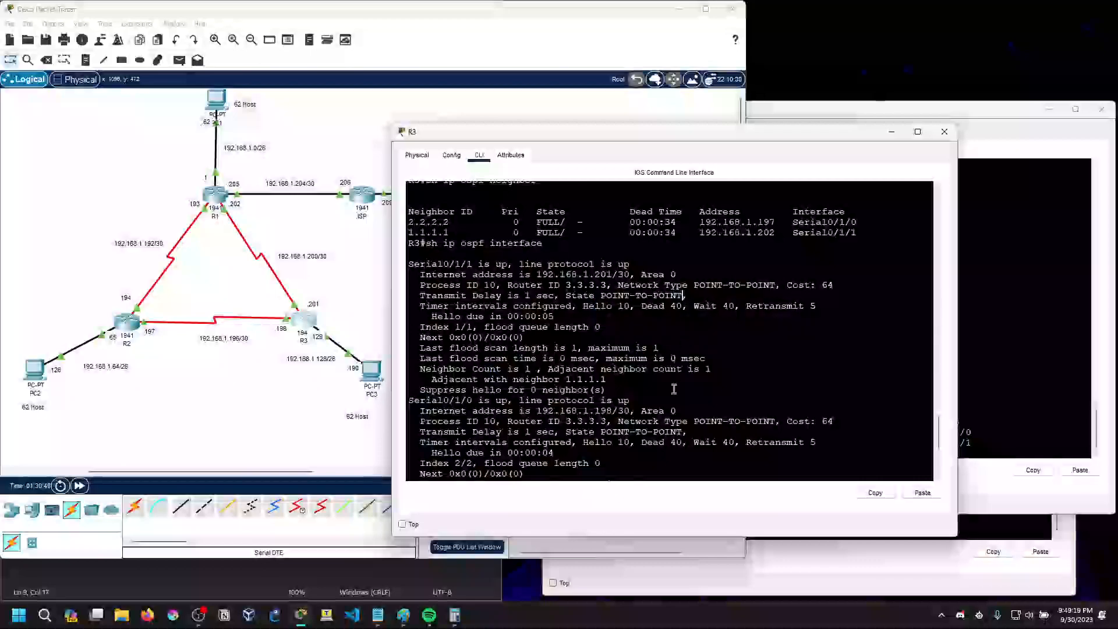
{"action": "left_click_drag", "start_coordinate": [671, 425], "coordinate": [778, 423]}
{"action": "left_click", "coordinate": [746, 426]}
{"action": "left_click", "coordinate": [777, 424]}
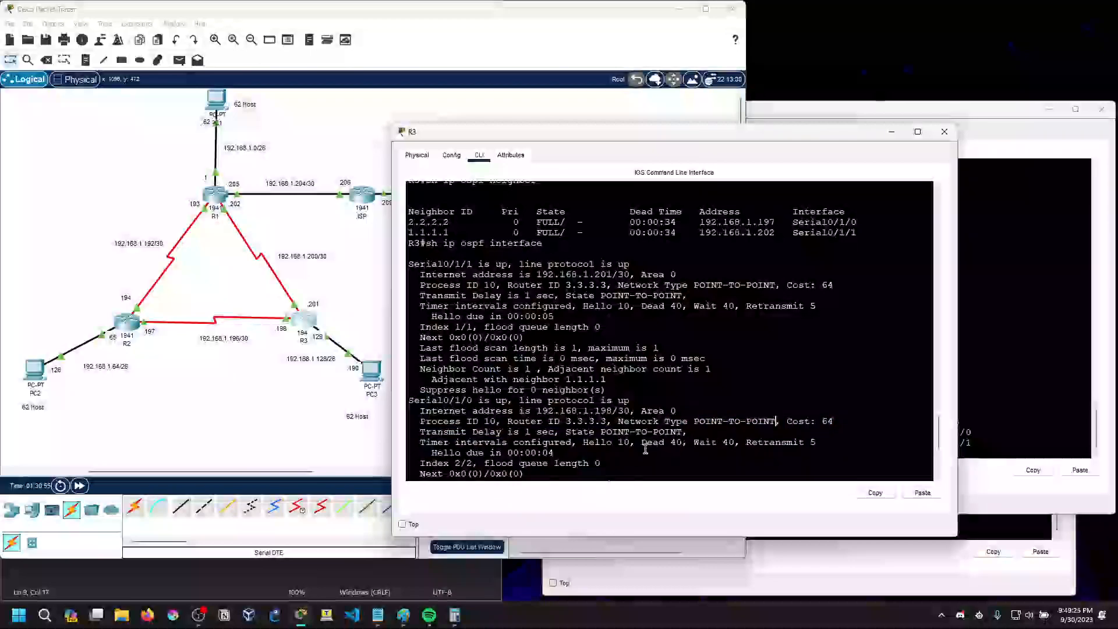
Examine the passive-interface hello line of GigabitEthernet0/0 and the hello and dead timers of Serial0/1/0
{"action": "scroll", "coordinate": [649, 449], "scroll_direction": "down", "scroll_amount": 3}
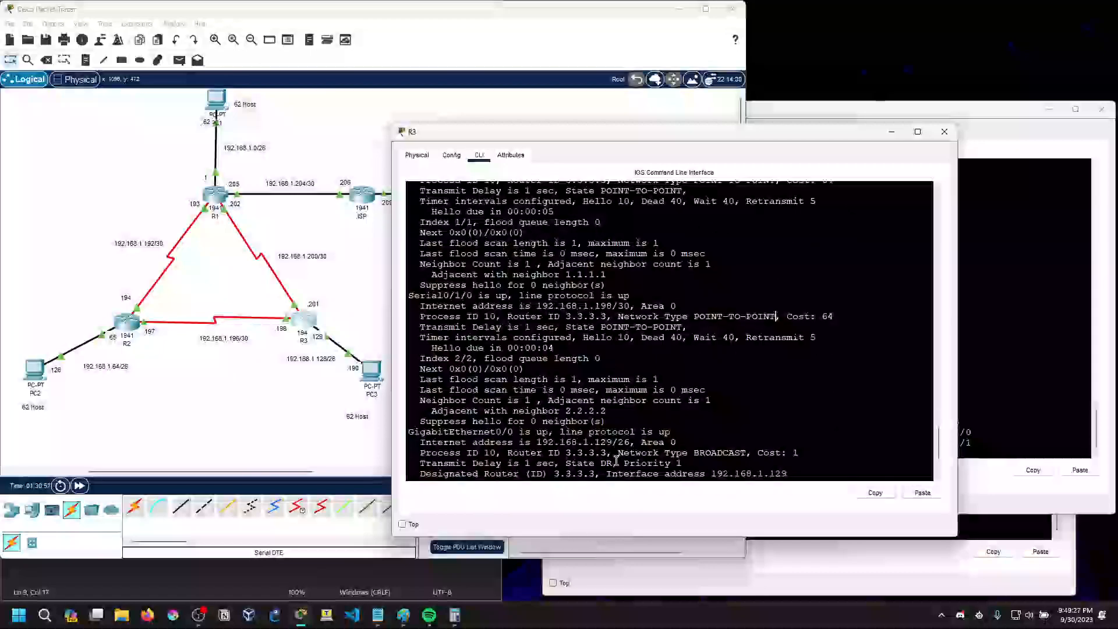
{"action": "scroll", "coordinate": [627, 460], "scroll_direction": "down", "scroll_amount": 2}
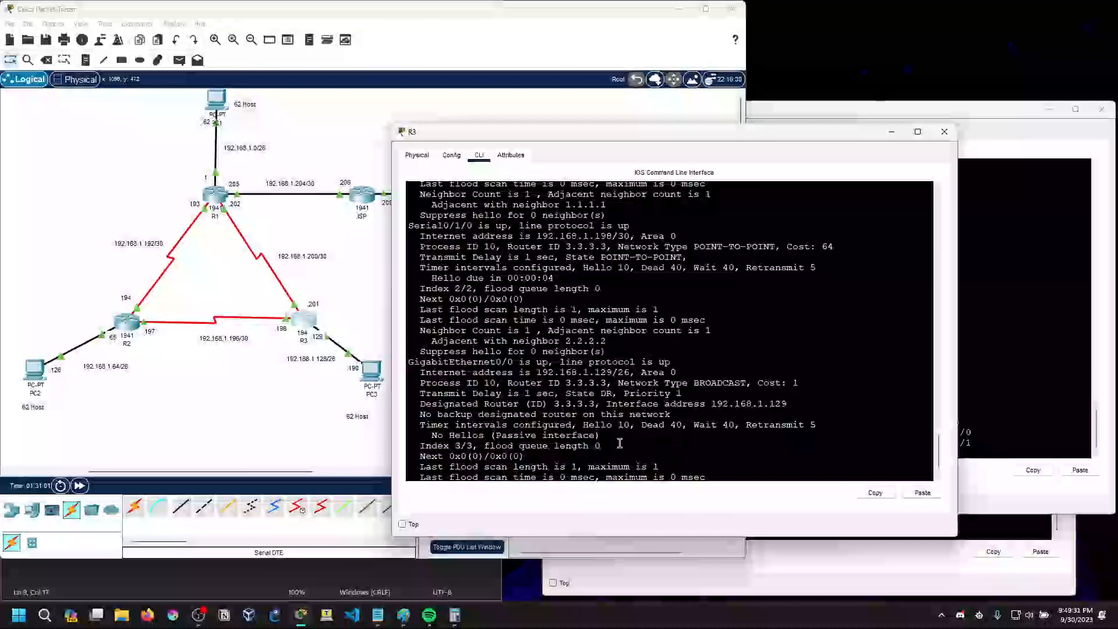
{"action": "scroll", "coordinate": [622, 443], "scroll_direction": "down", "scroll_amount": 1}
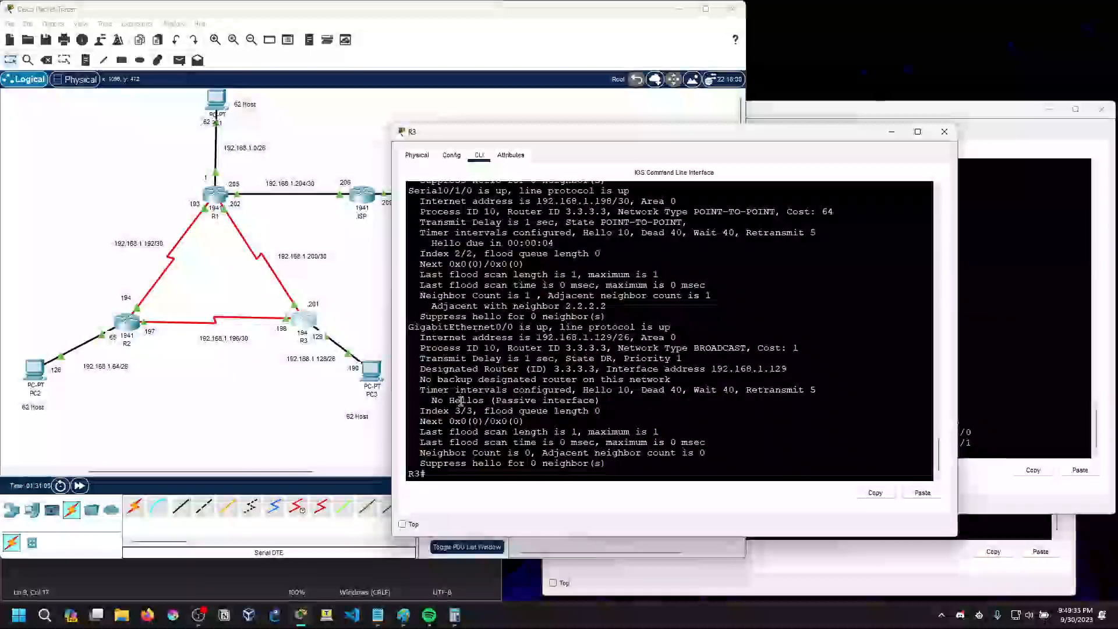
{"action": "left_click_drag", "start_coordinate": [427, 401], "coordinate": [594, 402]}
{"action": "scroll", "coordinate": [585, 404], "scroll_direction": "up", "scroll_amount": 4}
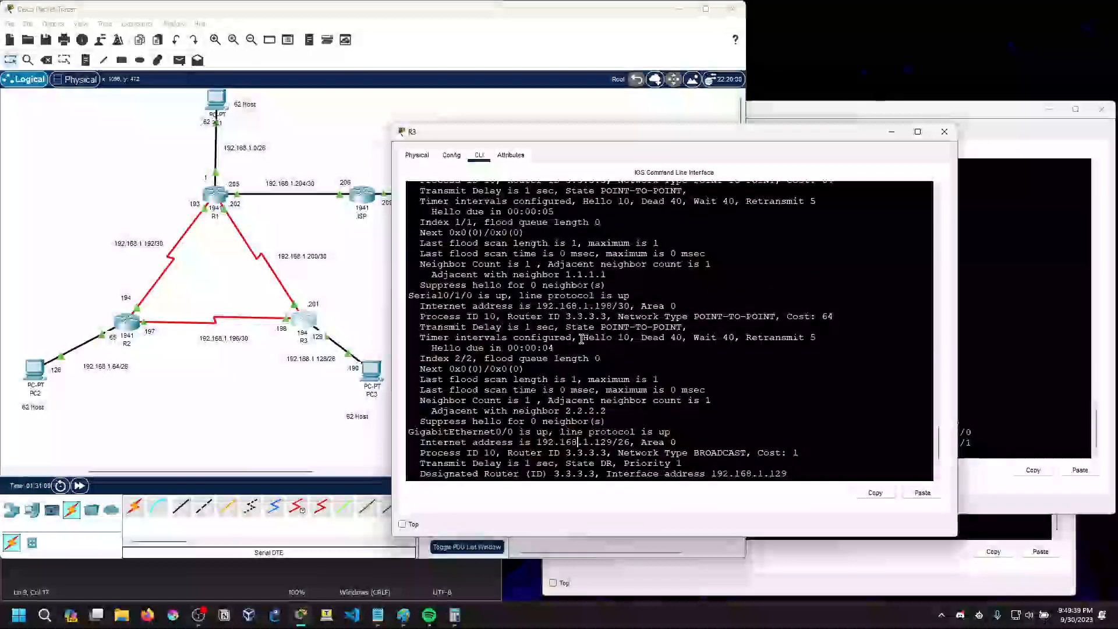
{"action": "left_click_drag", "start_coordinate": [589, 339], "coordinate": [737, 338]}
{"action": "left_click", "coordinate": [737, 339]}
{"action": "left_click", "coordinate": [832, 338]}
Examine the process ID, router ID and network type of Serial0/1/0 and the state of Serial0/1/1
{"action": "scroll", "coordinate": [652, 366], "scroll_direction": "up", "scroll_amount": 1}
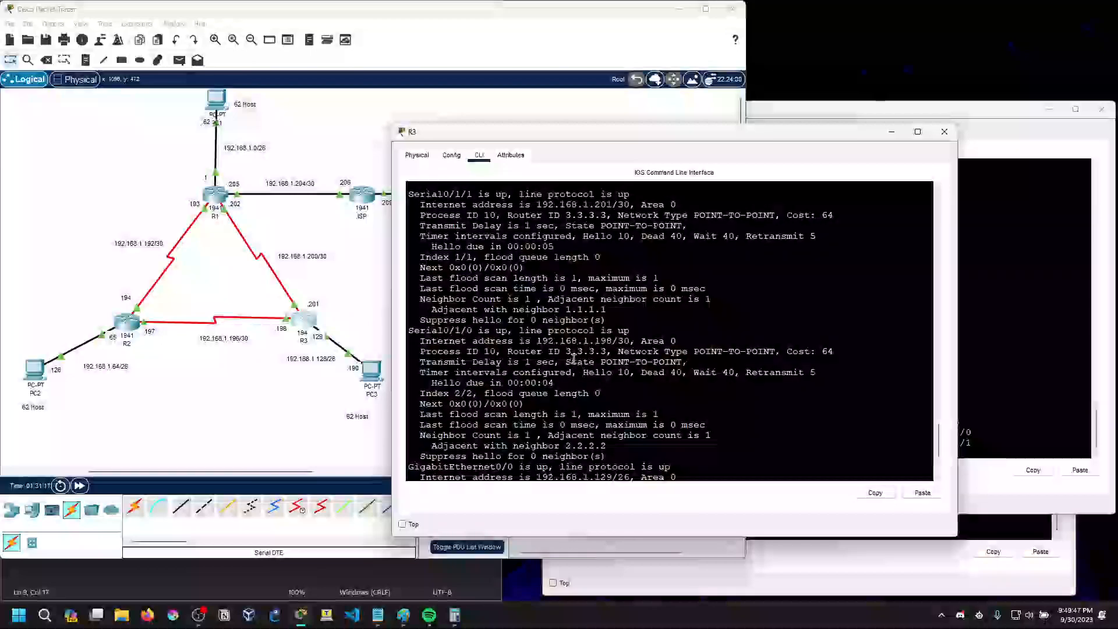
{"action": "left_click_drag", "start_coordinate": [443, 352], "coordinate": [678, 353]}
{"action": "left_click", "coordinate": [495, 354]}
{"action": "double_click", "coordinate": [621, 351]}
{"action": "left_click", "coordinate": [770, 353]}
{"action": "left_click", "coordinate": [677, 353]}
{"action": "scroll", "coordinate": [551, 342], "scroll_direction": "up", "scroll_amount": 1}
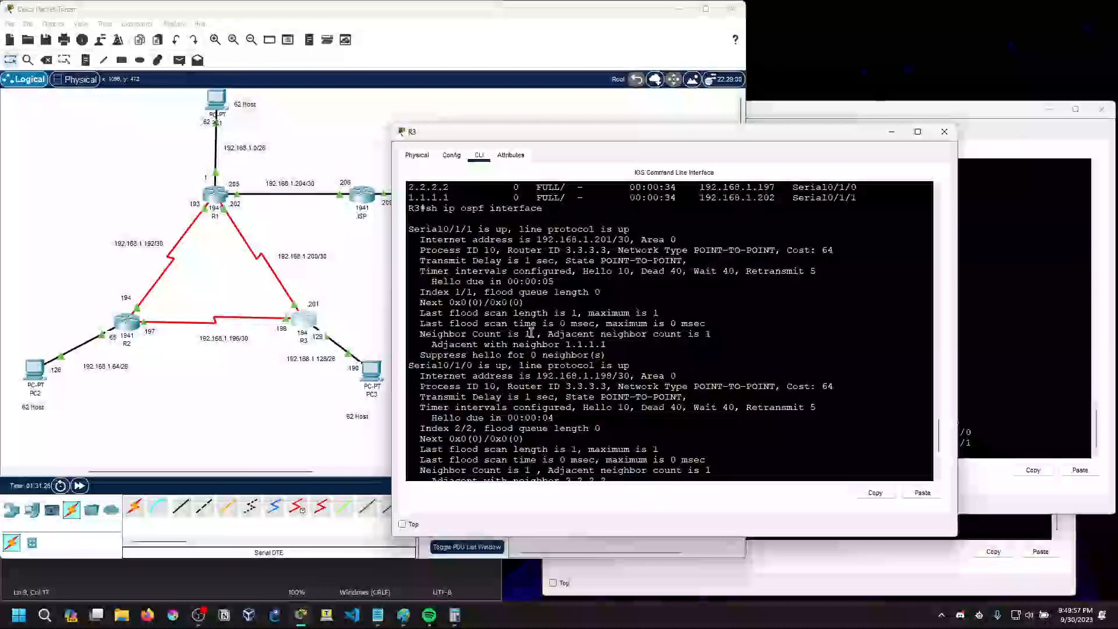
{"action": "left_click_drag", "start_coordinate": [603, 262], "coordinate": [682, 260]}
{"action": "left_click", "coordinate": [682, 260]}
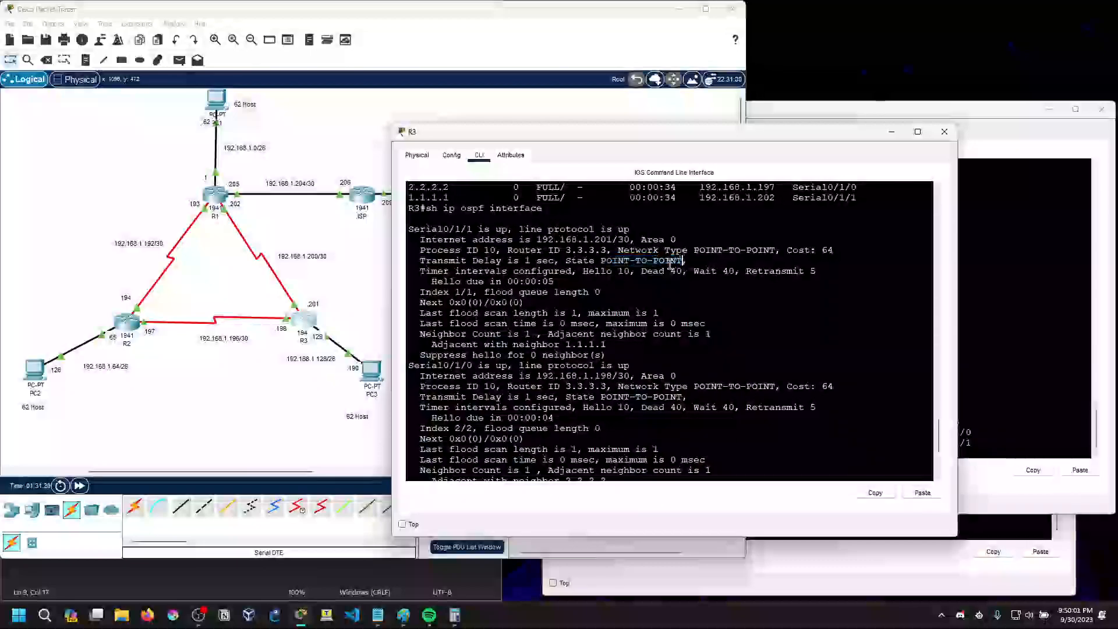
{"action": "scroll", "coordinate": [703, 314], "scroll_direction": "up", "scroll_amount": 3}
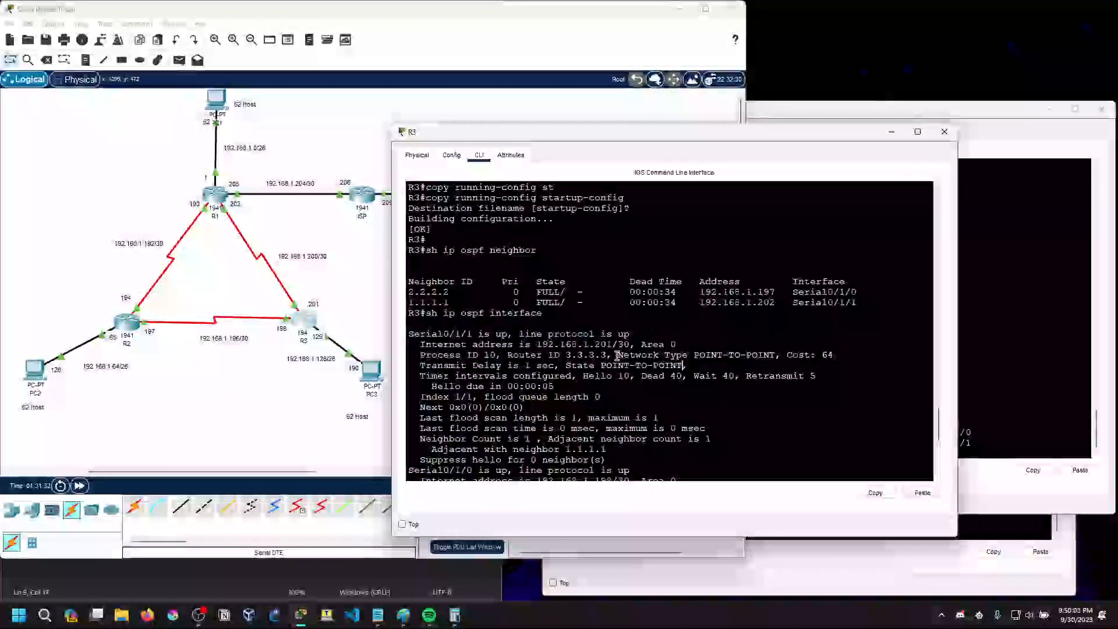
Enter global configuration mode on R3 with conf t and list all available configuration commands with ?
{"action": "scroll", "coordinate": [545, 384], "scroll_direction": "down", "scroll_amount": 8}
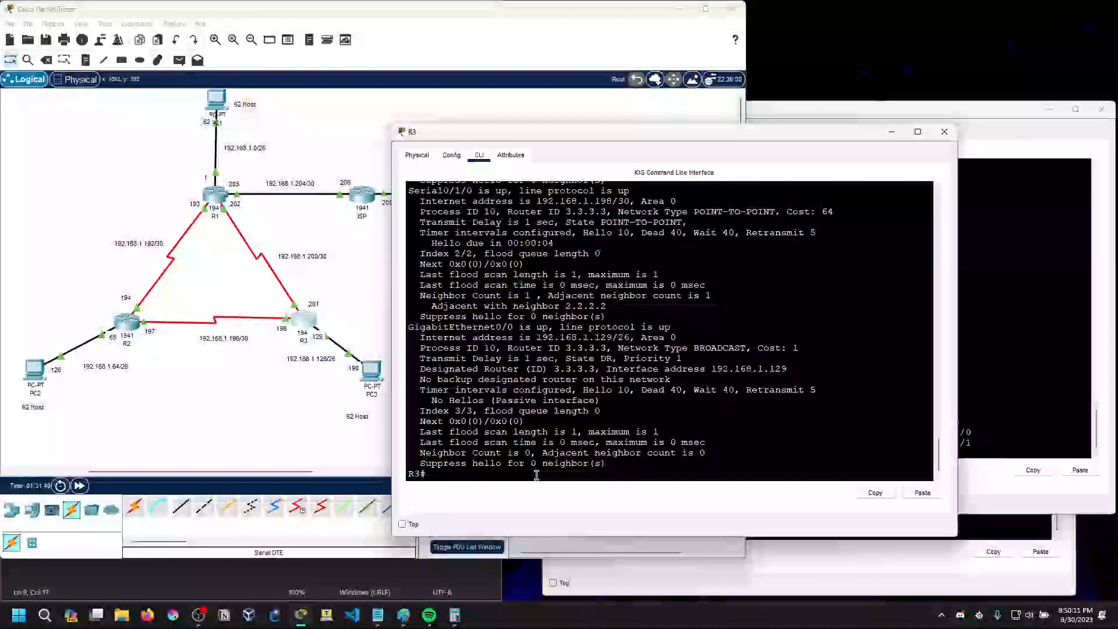
{"action": "key", "text": "Return"}
{"action": "type", "text": "eonf t"}
{"action": "key", "text": "Return"}
{"action": "key", "text": "Return"}
{"action": "type", "text": "?"}
{"action": "key", "text": "space"}
{"action": "key", "text": "space"}
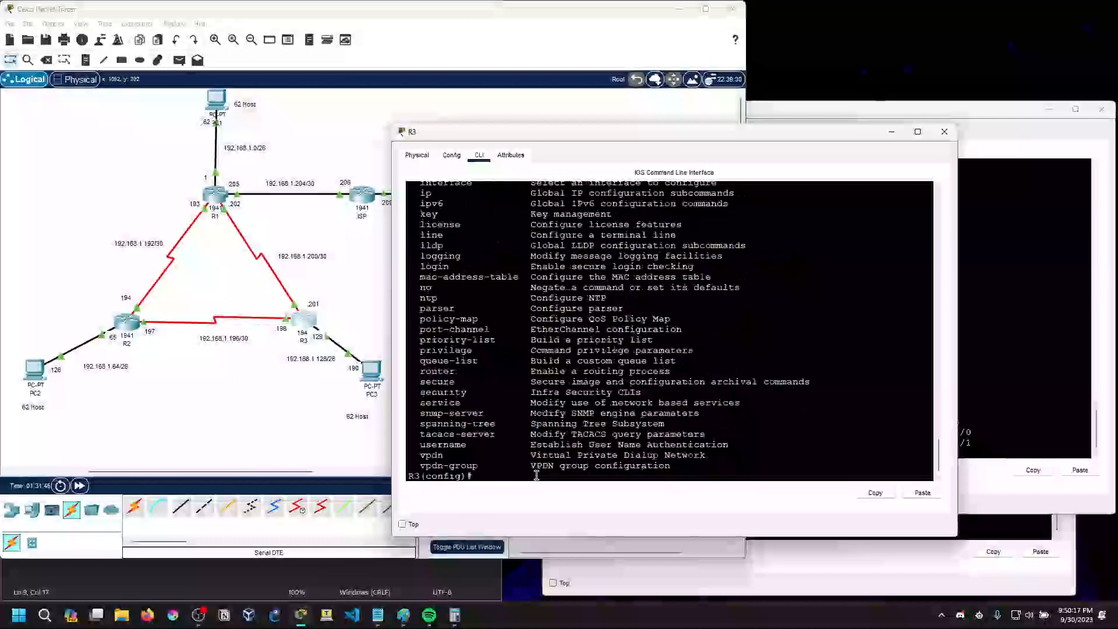
{"action": "scroll", "coordinate": [498, 394], "scroll_direction": "up", "scroll_amount": 7}
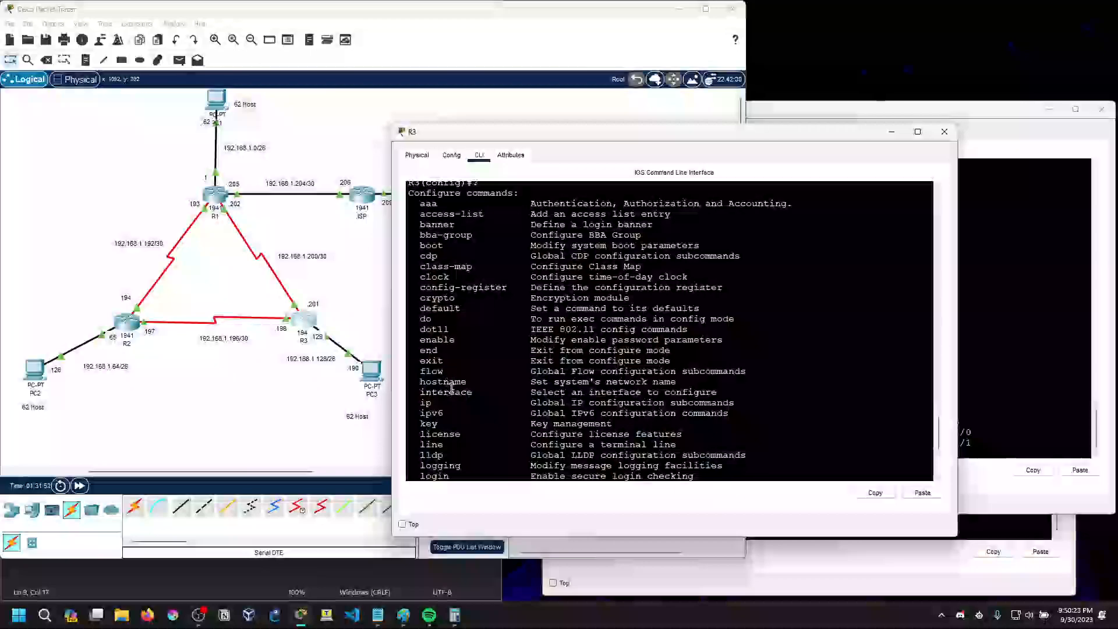
{"action": "scroll", "coordinate": [458, 376], "scroll_direction": "down", "scroll_amount": 1}
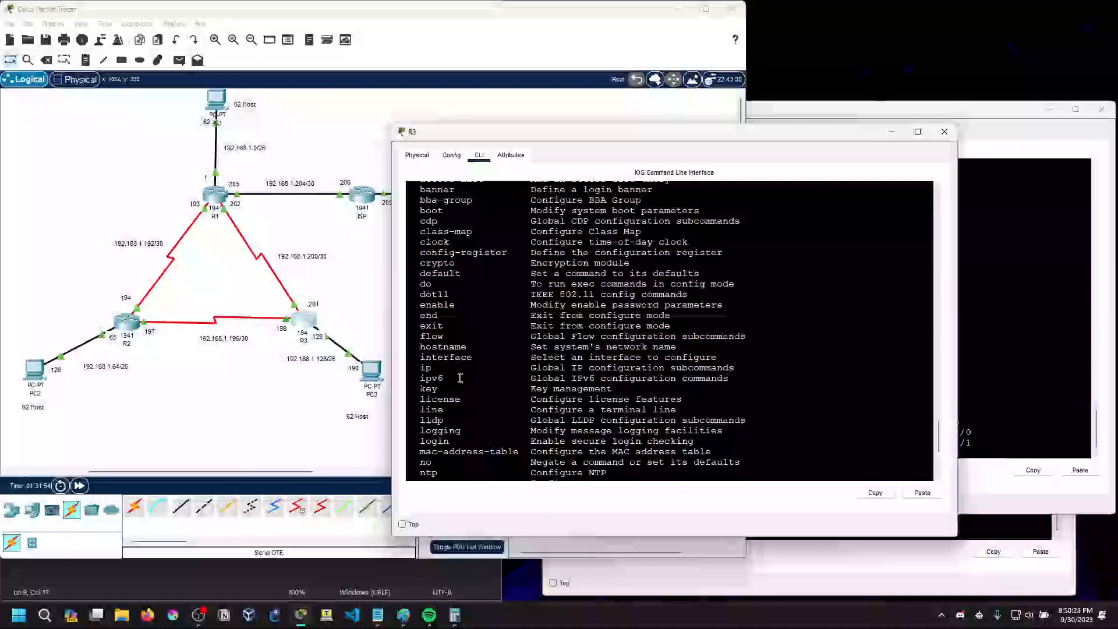
Enter router ospf 10 configuration on R3 and list its available subcommands with ?
{"action": "scroll", "coordinate": [460, 378], "scroll_direction": "down", "scroll_amount": 6}
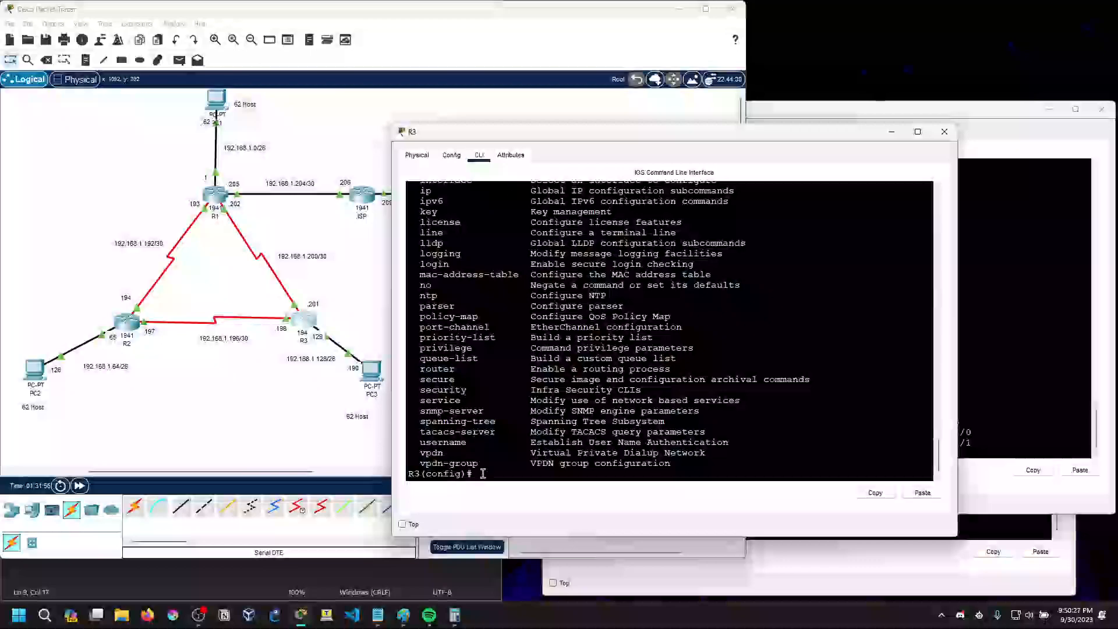
{"action": "type", "text": "router ospf 10"}
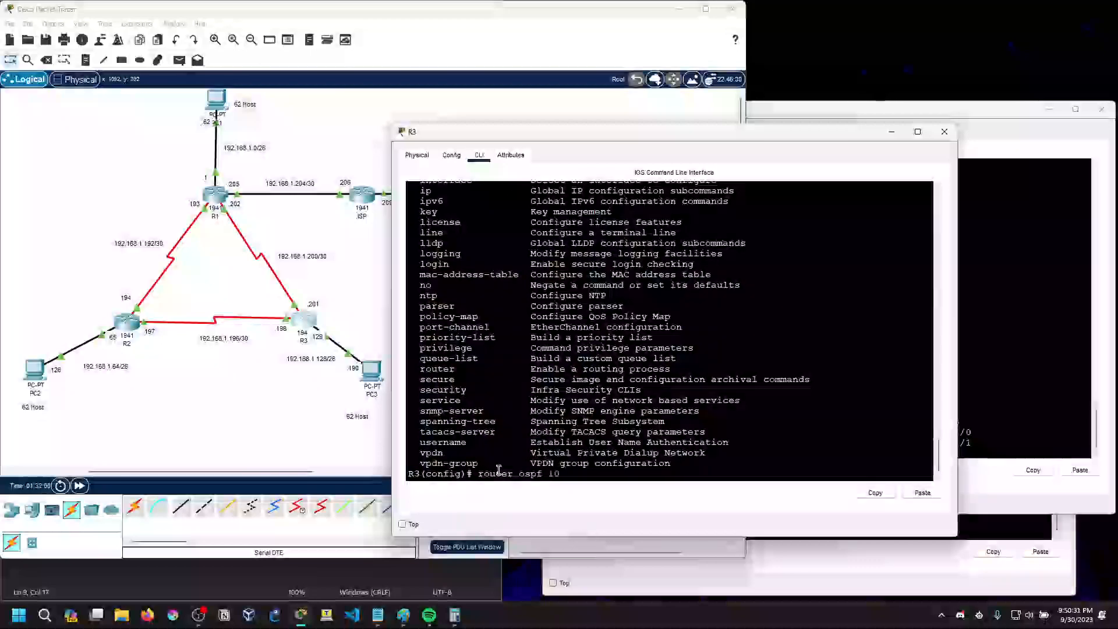
{"action": "key", "text": "Return"}
{"action": "type", "text": "?"}
{"action": "scroll", "coordinate": [485, 391], "scroll_direction": "up", "scroll_amount": 1}
{"action": "scroll", "coordinate": [480, 397], "scroll_direction": "down", "scroll_amount": 2}
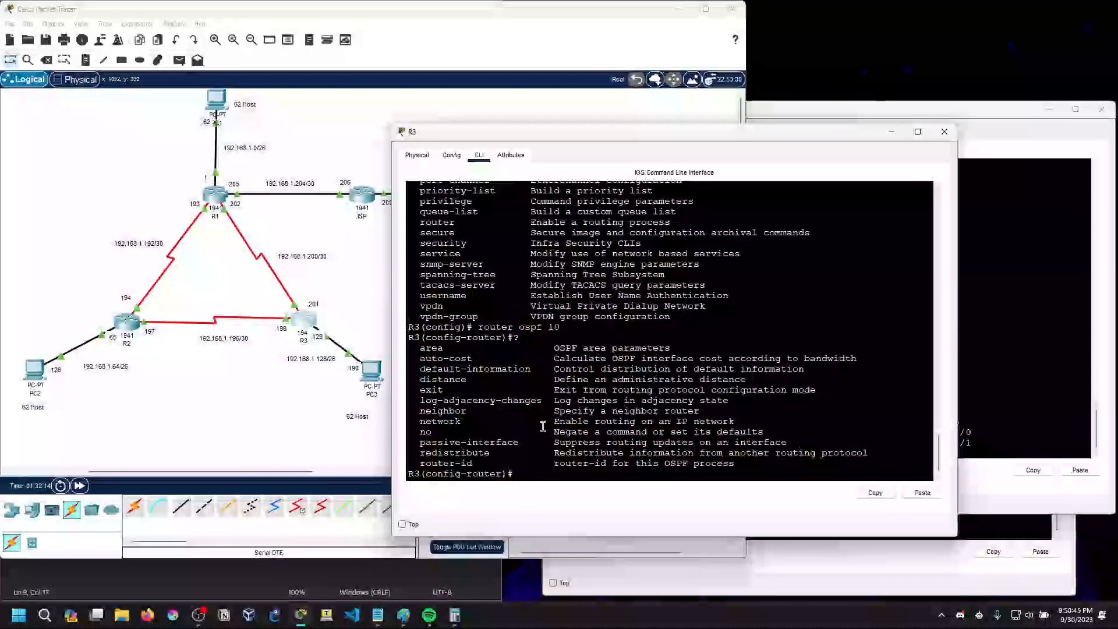
Look up the arguments of the OSPF neighbor command with neighbor ?, and clear the command line
{"action": "type", "text": "ighbor ?"}
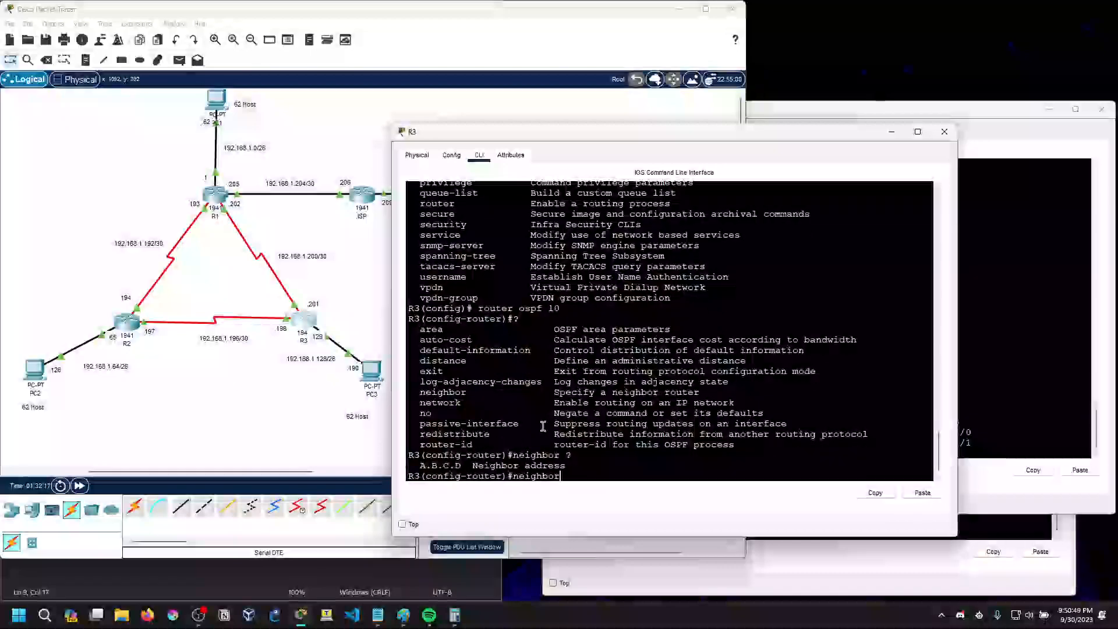
{"action": "key", "text": "BackSpace"}
{"action": "key", "text": "BackSpace"}
{"action": "key", "text": "BackSpace"}
{"action": "key", "text": "BackSpace"}
{"action": "key", "text": "BackSpace"}
{"action": "key", "text": "BackSpace"}
Look up the options of log-adjacency-changes with ?, and clear the command line
{"action": "type", "text": "log"}
{"action": "key", "text": "Tab"}
{"action": "type", "text": "?"}
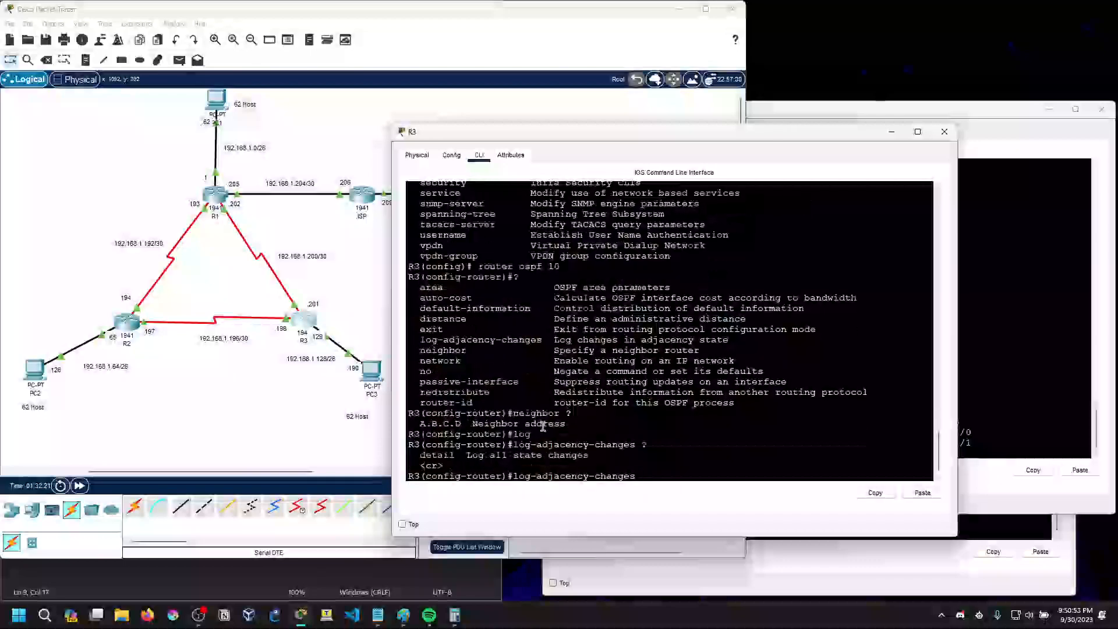
{"action": "key", "text": "BackSpace"}
{"action": "key", "text": "BackSpace"}
{"action": "key", "text": "BackSpace"}
{"action": "key", "text": "BackSpace"}
{"action": "key", "text": "BackSpace"}
{"action": "key", "text": "BackSpace"}
{"action": "key", "text": "BackSpace"}
{"action": "key", "text": "BackSpace"}
{"action": "key", "text": "BackSpace"}
{"action": "key", "text": "BackSpace"}
{"action": "key", "text": "BackSpace"}
{"action": "key", "text": "BackSpace"}
{"action": "key", "text": "BackSpace"}
{"action": "key", "text": "BackSpace"}
{"action": "key", "text": "BackSpace"}
{"action": "key", "text": "BackSpace"}
{"action": "key", "text": "BackSpace"}
{"action": "key", "text": "BackSpace"}
{"action": "key", "text": "BackSpace"}
{"action": "key", "text": "BackSpace"}
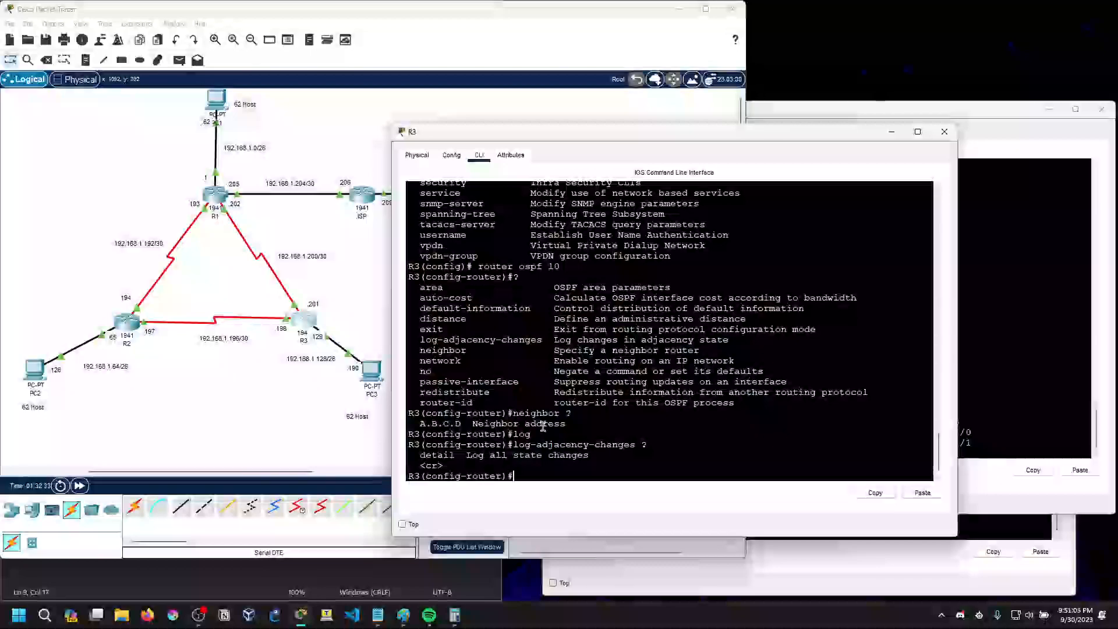
Exit the OSPF router configuration on R3 and list the global configuration commands again with ?
{"action": "type", "text": "xit"}
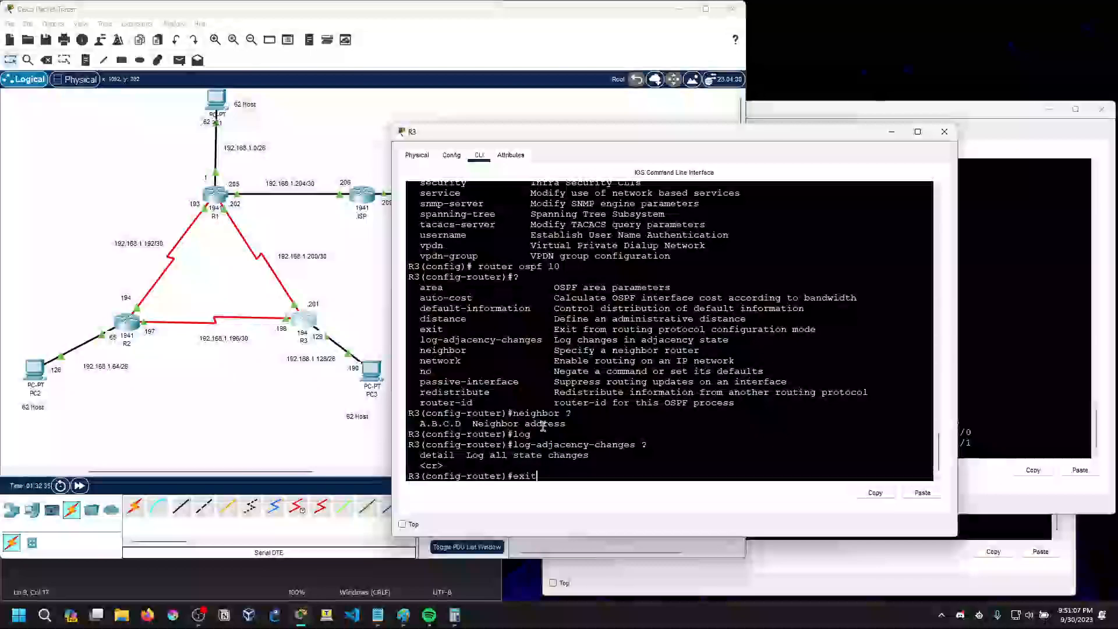
{"action": "key", "text": "Return"}
{"action": "type", "text": "?"}
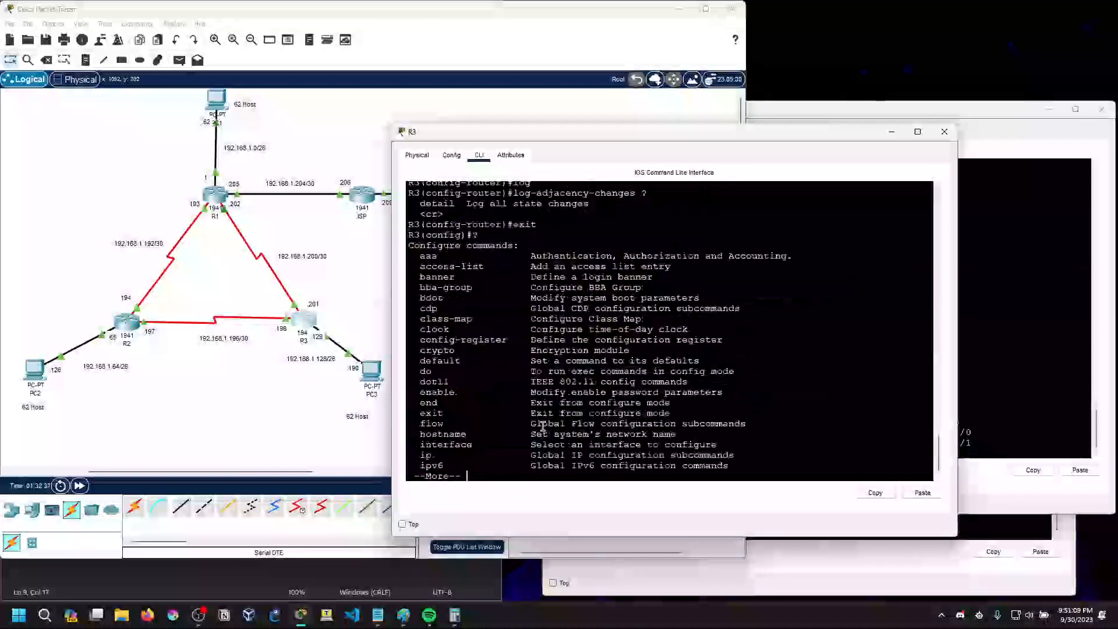
{"action": "scroll", "coordinate": [513, 402], "scroll_direction": "up", "scroll_amount": 4}
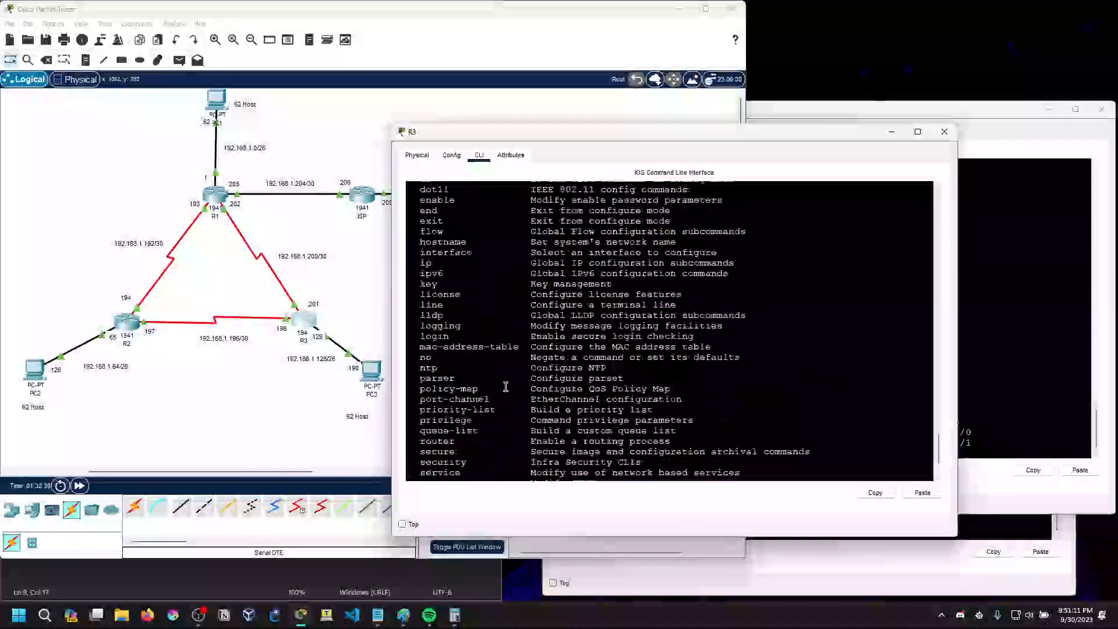
Read through R3's list of global configuration commands from aaa down to vpdn-group
{"action": "scroll", "coordinate": [484, 383], "scroll_direction": "up", "scroll_amount": 3}
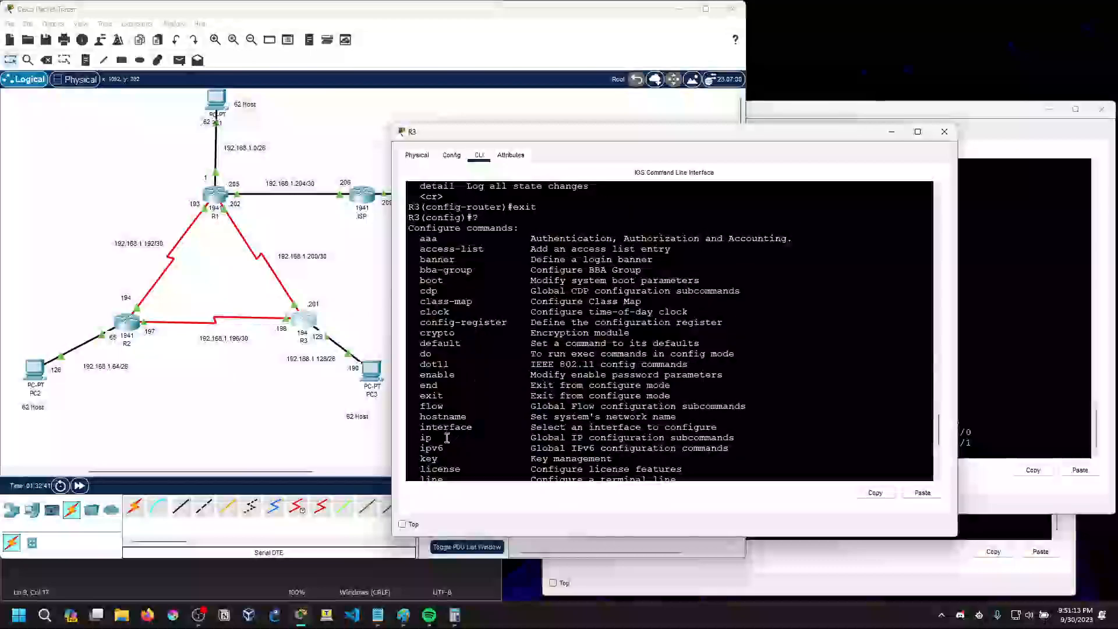
{"action": "scroll", "coordinate": [452, 429], "scroll_direction": "down", "scroll_amount": 2}
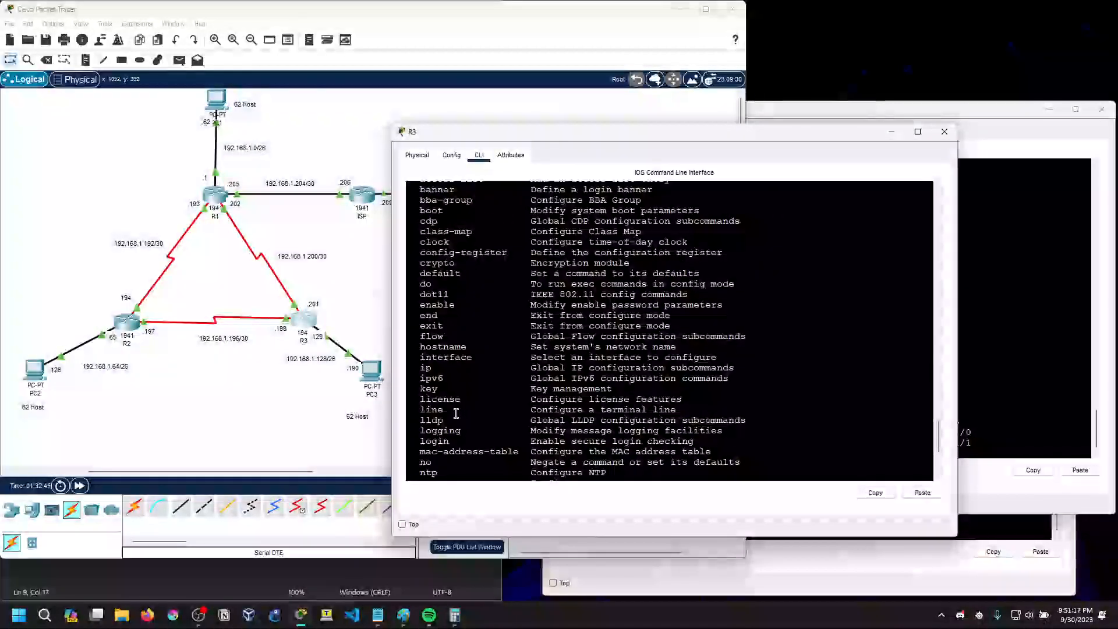
{"action": "scroll", "coordinate": [472, 446], "scroll_direction": "up", "scroll_amount": 1}
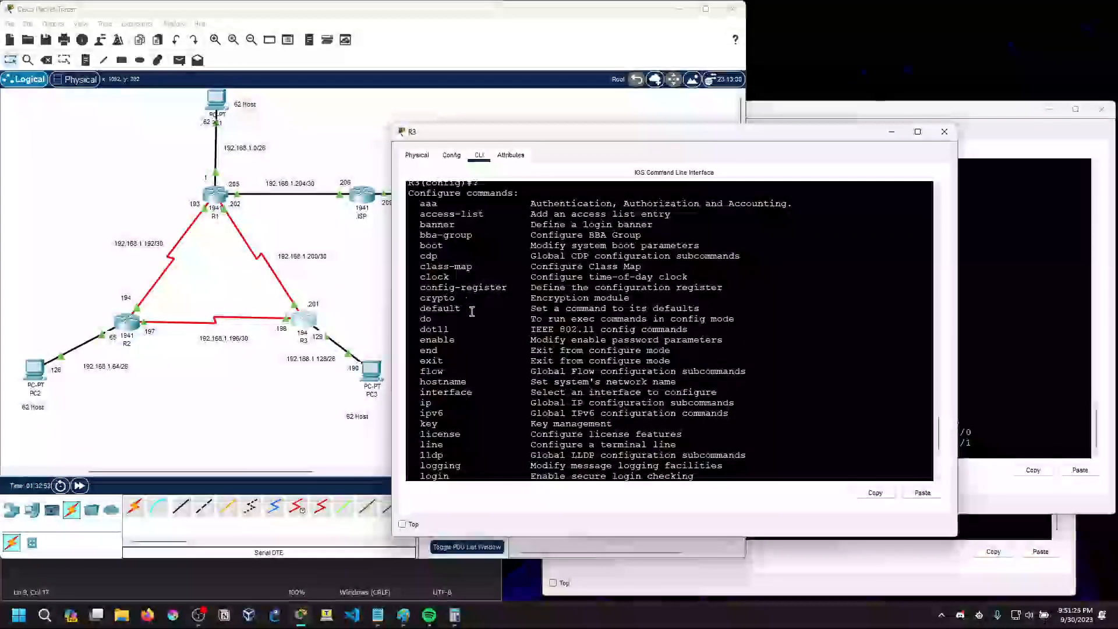
{"action": "scroll", "coordinate": [462, 320], "scroll_direction": "down", "scroll_amount": 1}
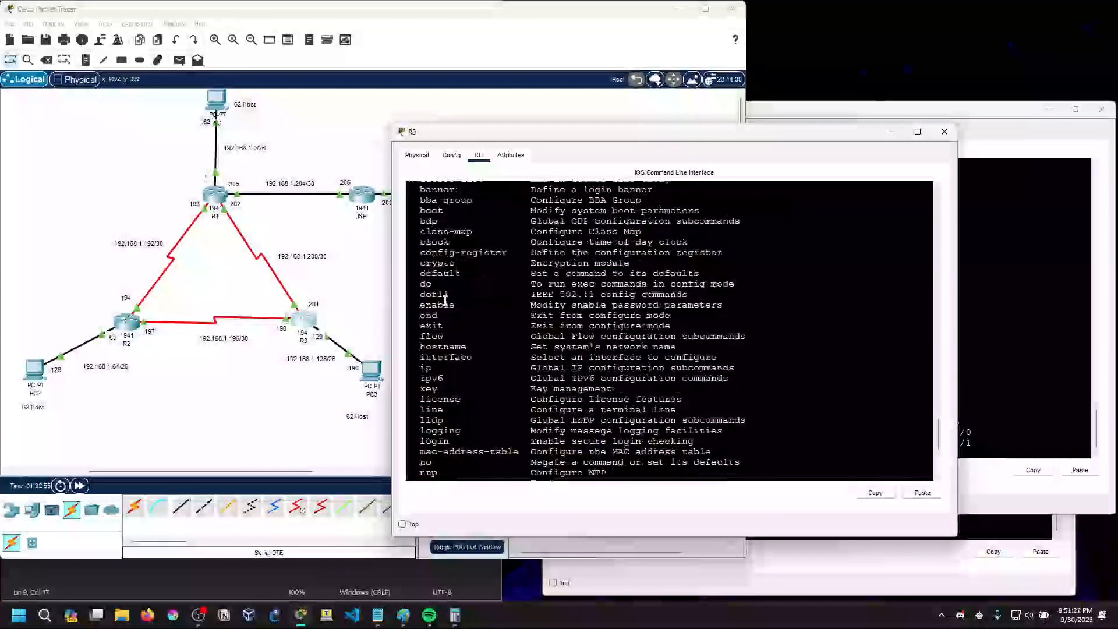
{"action": "scroll", "coordinate": [461, 344], "scroll_direction": "down", "scroll_amount": 1}
{"action": "scroll", "coordinate": [462, 346], "scroll_direction": "down", "scroll_amount": 3}
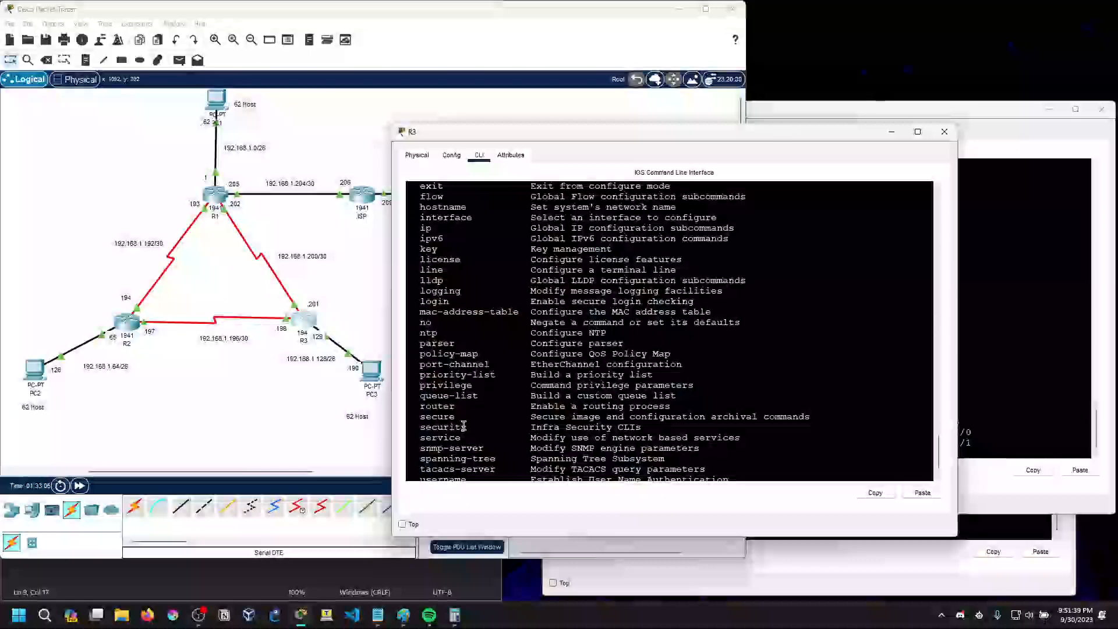
{"action": "scroll", "coordinate": [464, 426], "scroll_direction": "down", "scroll_amount": 2}
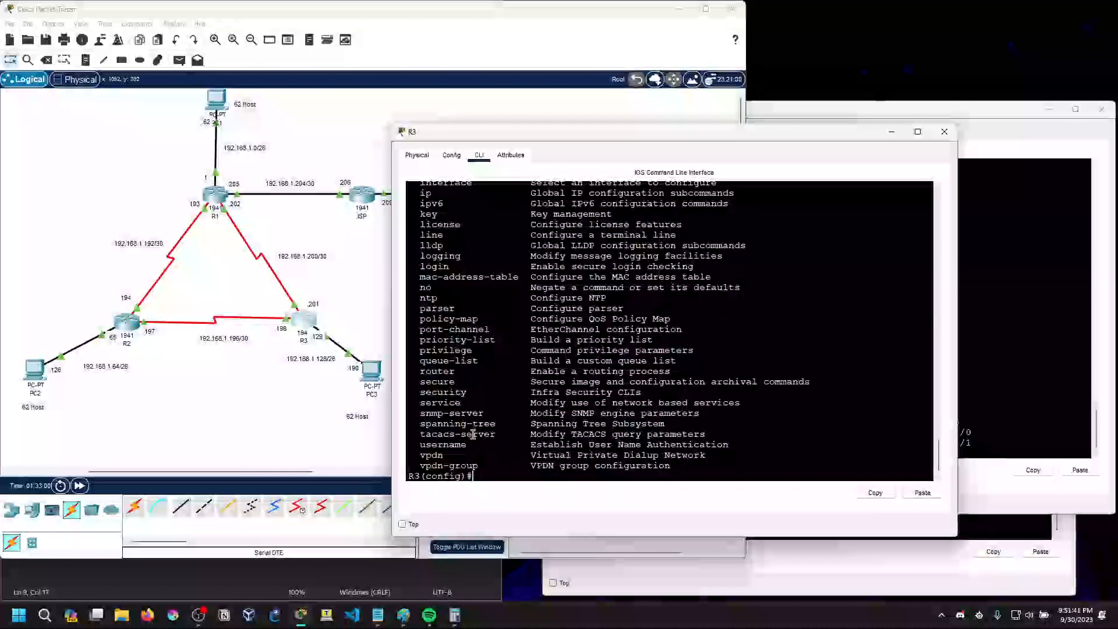
{"action": "scroll", "coordinate": [488, 478], "scroll_direction": "down", "scroll_amount": 1}
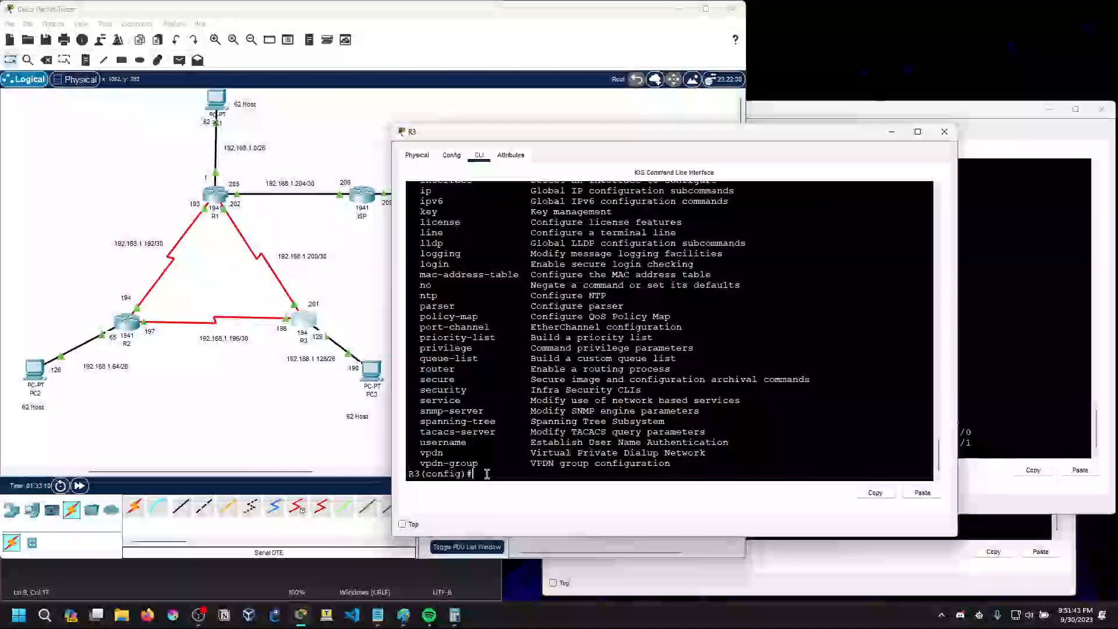
Look up the routing protocols accepted by the router command with router ?, and clear the command line
{"action": "type", "text": "e "}
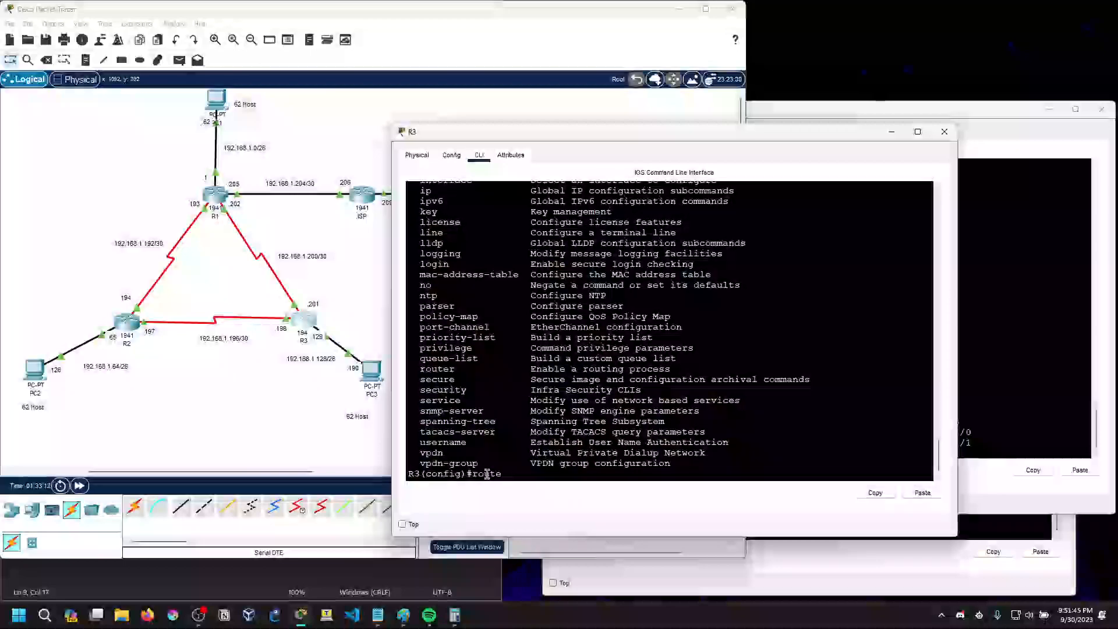
{"action": "type", "text": "r ?"}
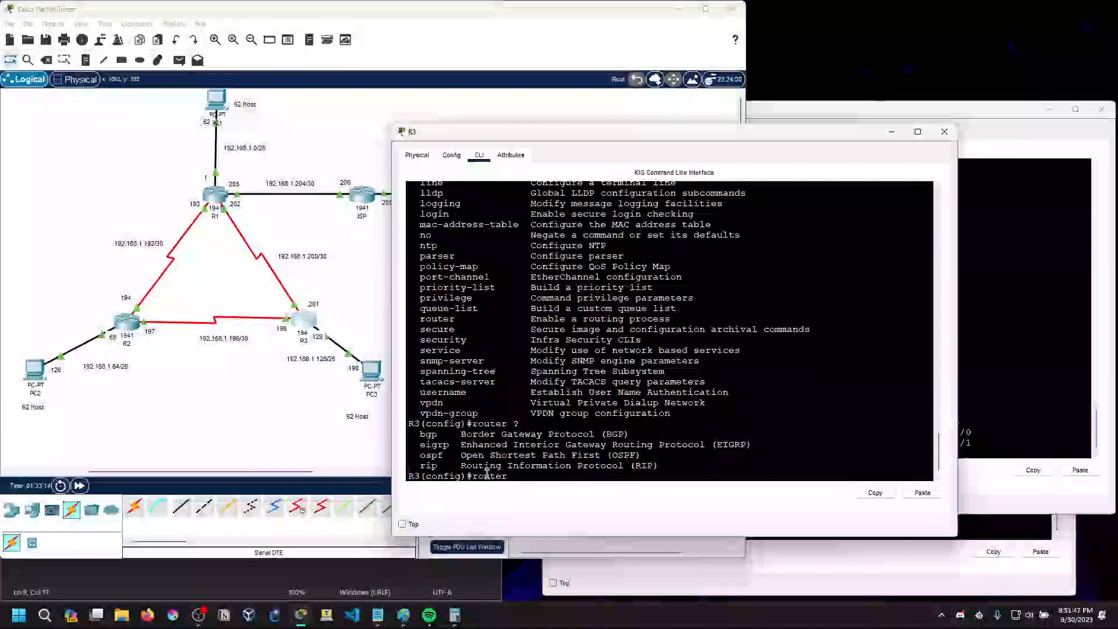
{"action": "key", "text": "BackSpace"}
{"action": "key", "text": "BackSpace"}
{"action": "key", "text": "BackSpace"}
{"action": "key", "text": "BackSpace"}
{"action": "type", "text": "ority"}
{"action": "key", "text": "Tab"}
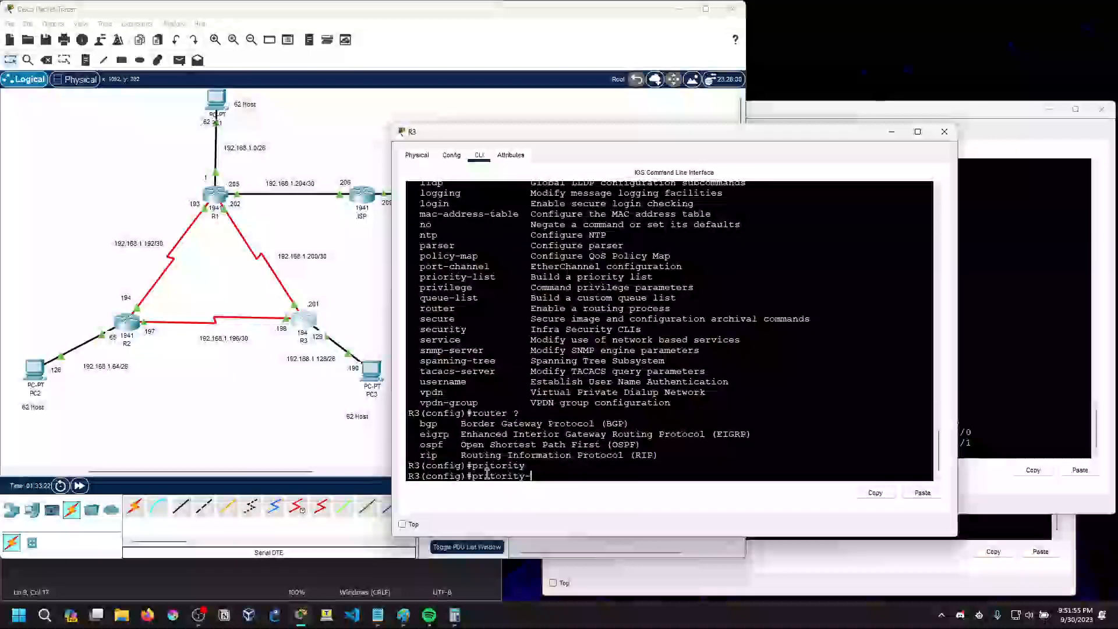
{"action": "type", "text": "?"}
{"action": "key", "text": "BackSpace"}
{"action": "key", "text": "BackSpace"}
{"action": "key", "text": "BackSpace"}
{"action": "key", "text": "BackSpace"}
{"action": "type", "text": "?"}
{"action": "key", "text": "BackSpace"}
{"action": "key", "text": "BackSpace"}
{"action": "key", "text": "BackSpace"}
{"action": "key", "text": "BackSpace"}
{"action": "key", "text": "BackSpace"}
{"action": "key", "text": "BackSpace"}
{"action": "key", "text": "BackSpace"}
{"action": "key", "text": "BackSpace"}
Look up the argument of the priority-list command on R3 with priority-list ?, and clear the command line
{"action": "type", "text": "priority-list ?"}
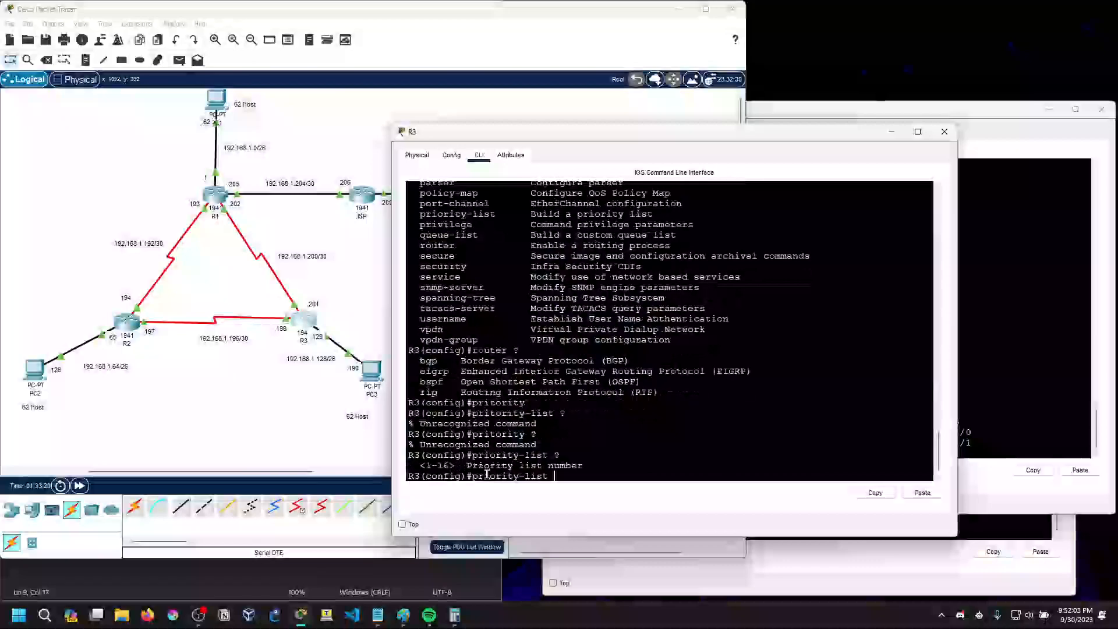
{"action": "key", "text": "BackSpace"}
{"action": "key", "text": "BackSpace"}
{"action": "key", "text": "BackSpace"}
{"action": "key", "text": "BackSpace"}
{"action": "key", "text": "BackSpace"}
{"action": "key", "text": "BackSpace"}
{"action": "key", "text": "BackSpace"}
{"action": "key", "text": "BackSpace"}
{"action": "key", "text": "BackSpace"}
{"action": "key", "text": "BackSpace"}
{"action": "key", "text": "BackSpace"}
{"action": "key", "text": "BackSpace"}
{"action": "key", "text": "BackSpace"}
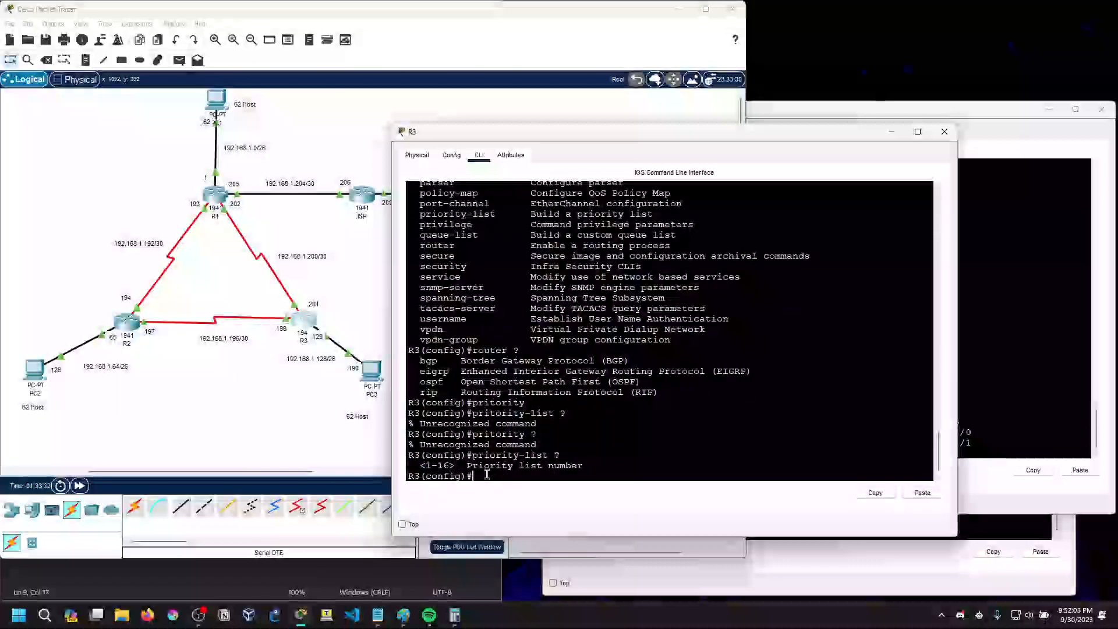
{"action": "scroll", "coordinate": [553, 422], "scroll_direction": "up", "scroll_amount": 7}
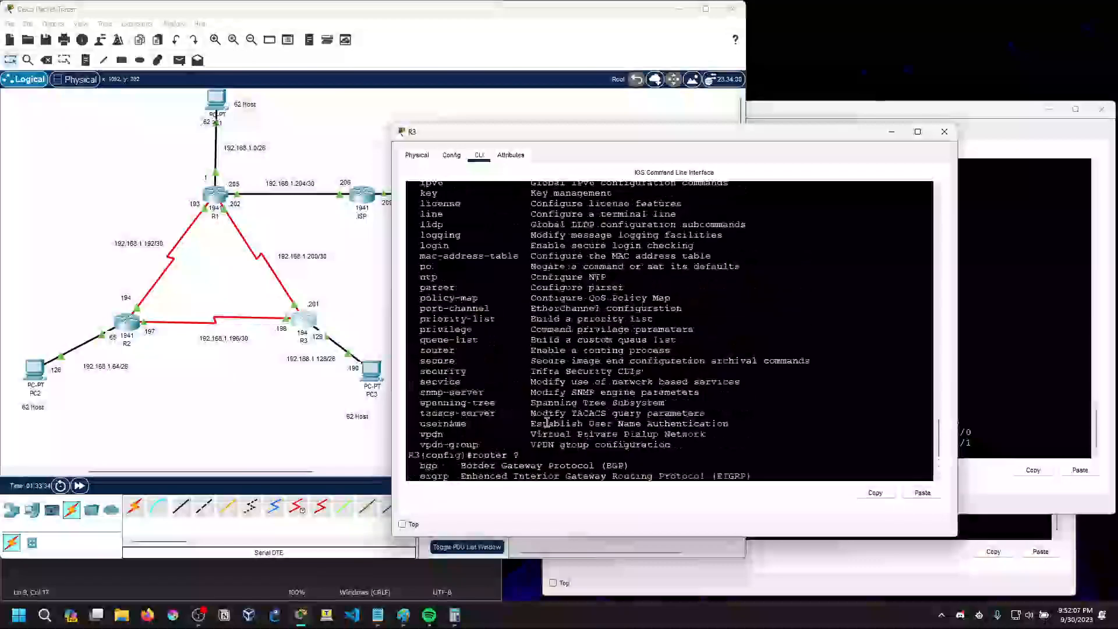
{"action": "scroll", "coordinate": [563, 427], "scroll_direction": "up", "scroll_amount": 2}
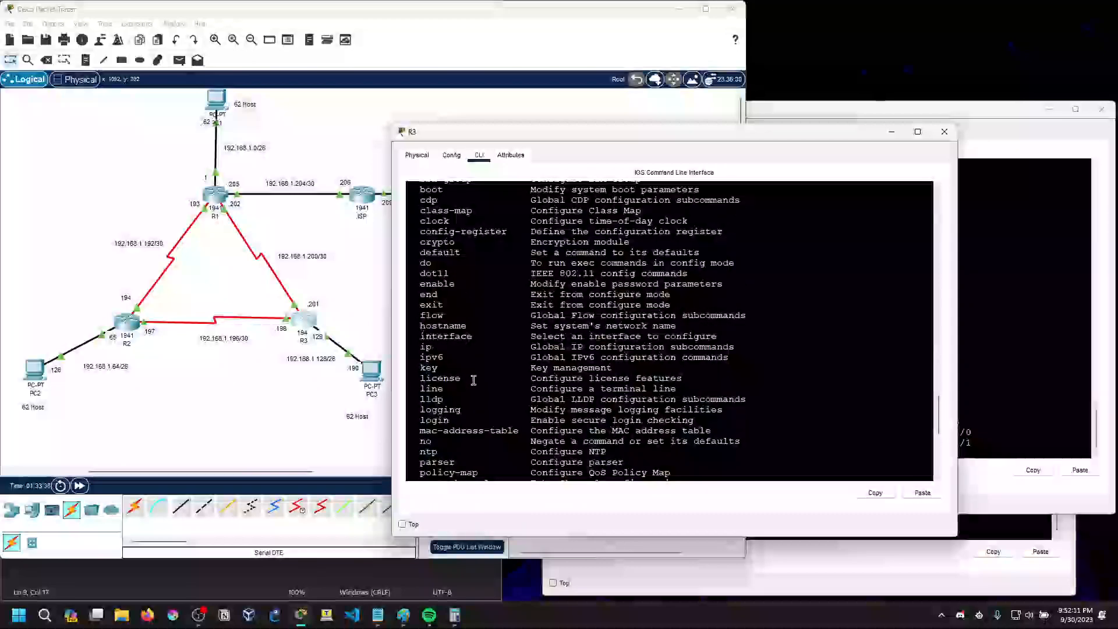
{"action": "scroll", "coordinate": [472, 384], "scroll_direction": "up", "scroll_amount": 3}
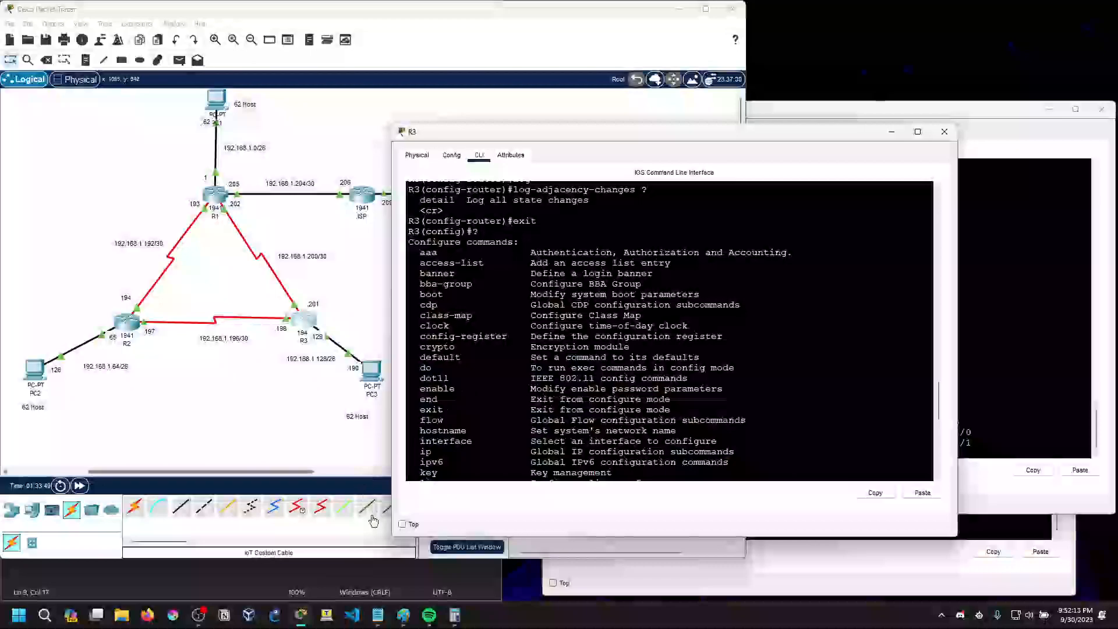
{"action": "left_click", "coordinate": [205, 613]}
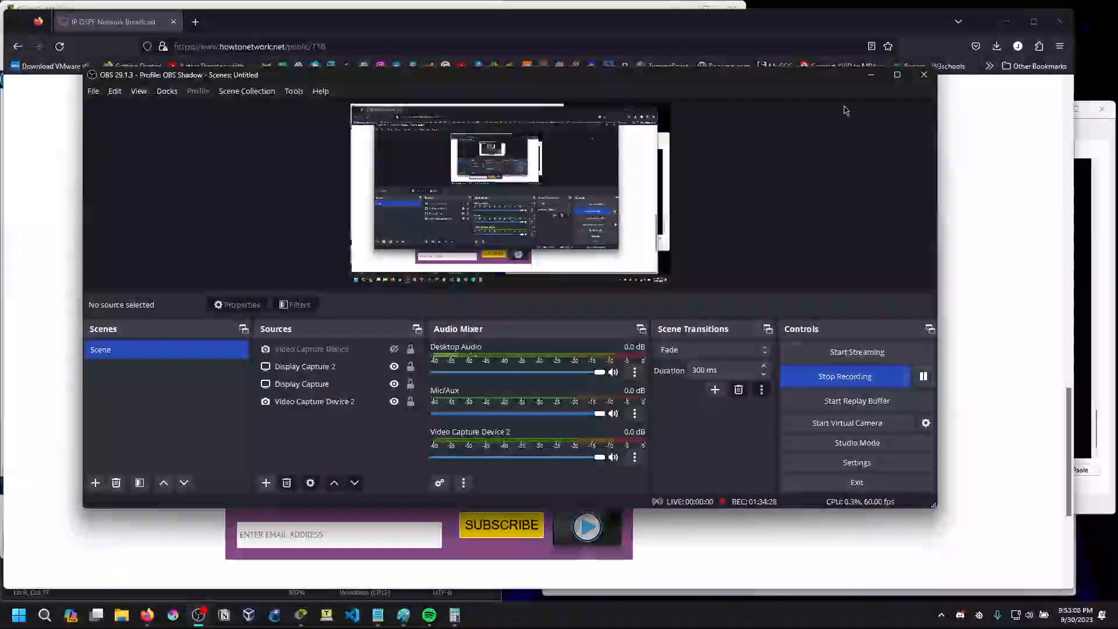
{"action": "left_click", "coordinate": [871, 74]}
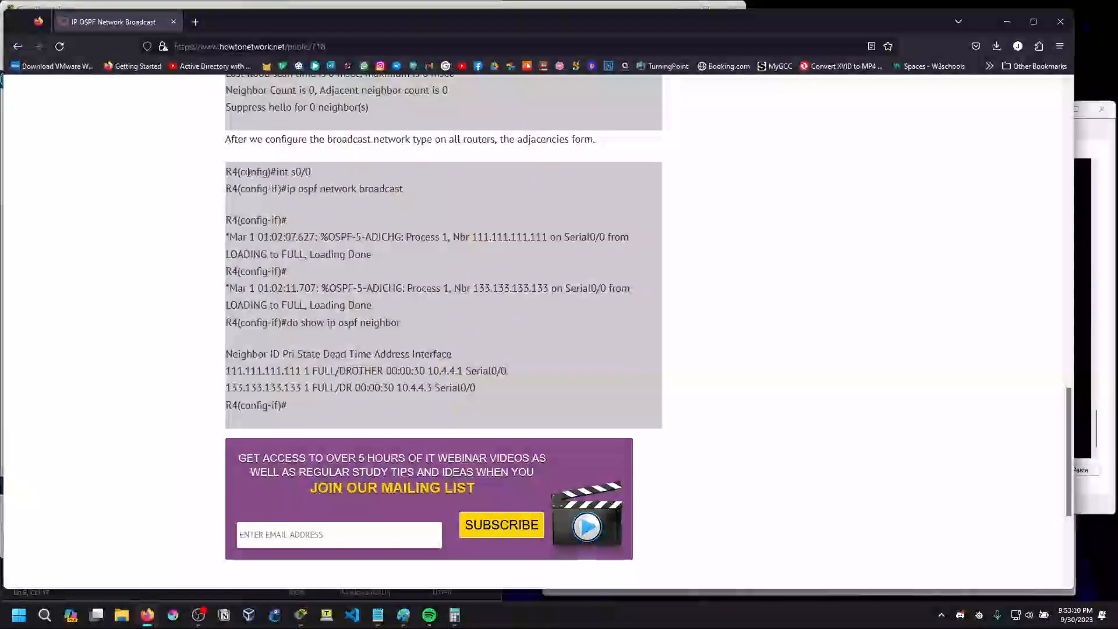
Read the IP OSPF Network Broadcast article's example commands int s0/0 and ip ospf network broadcast
{"action": "left_click_drag", "start_coordinate": [226, 170], "coordinate": [414, 195]}
{"action": "left_click", "coordinate": [298, 185]}
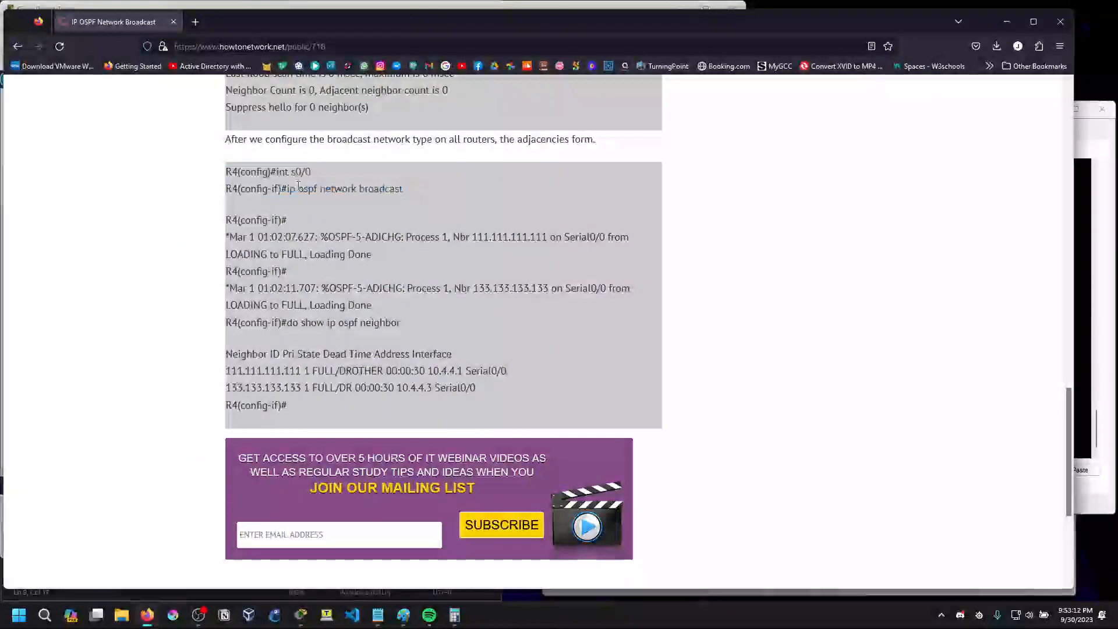
{"action": "left_click_drag", "start_coordinate": [276, 172], "coordinate": [407, 195]}
{"action": "left_click", "coordinate": [407, 194]}
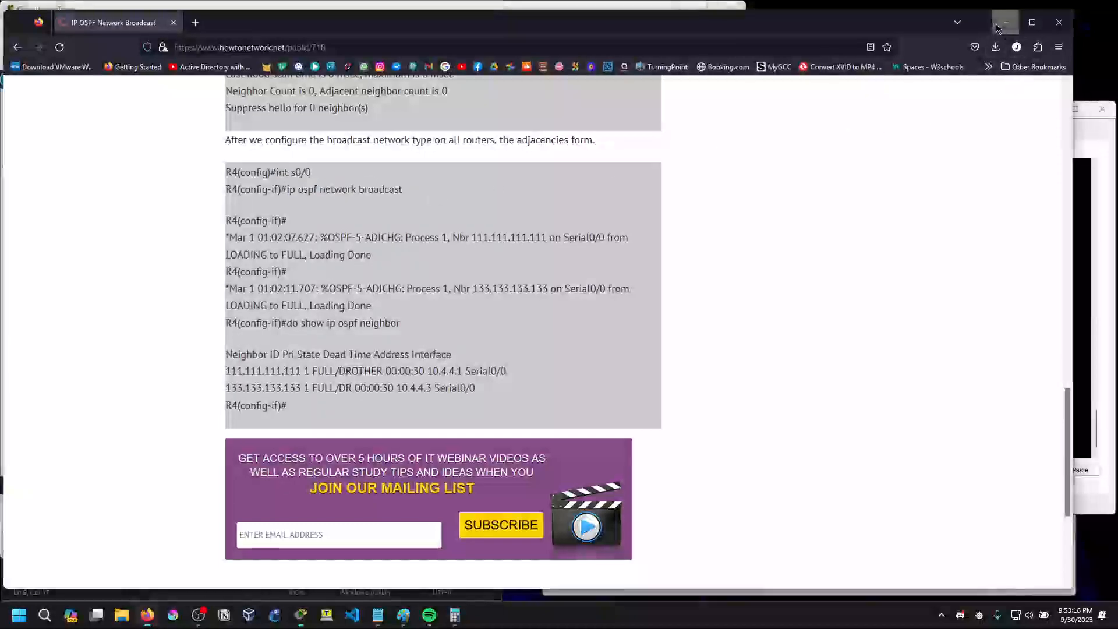
Return to Packet Tracer, minimize R3's window and check the State column of R1's OSPF neighbor table for designated router roles
{"action": "left_click", "coordinate": [998, 28]}
{"action": "scroll", "coordinate": [603, 443], "scroll_direction": "down", "scroll_amount": 10}
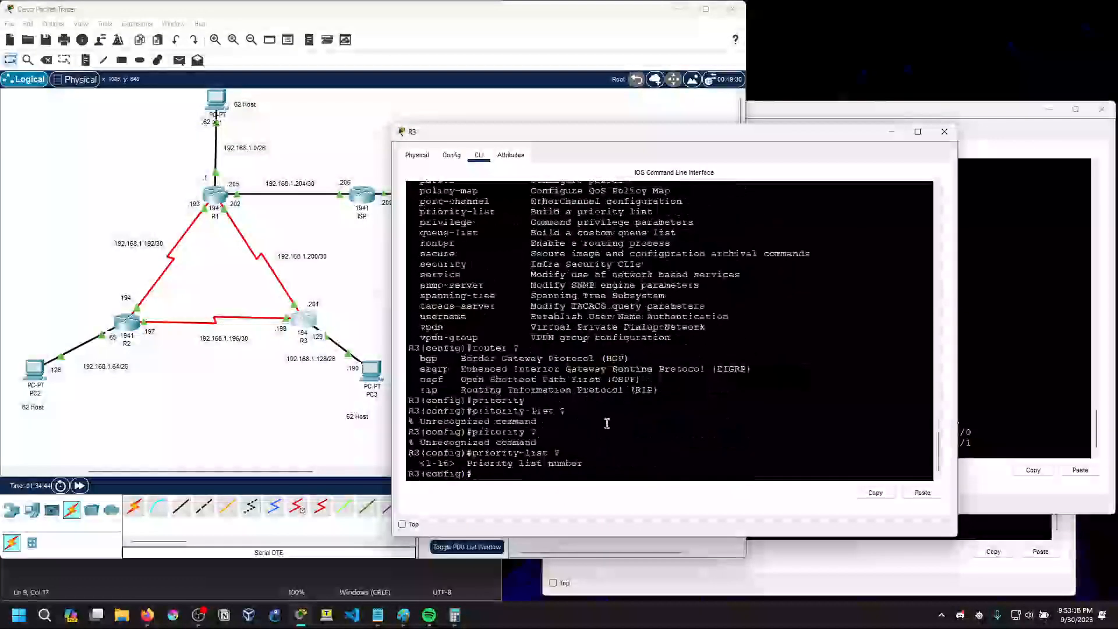
{"action": "left_click", "coordinate": [892, 132]}
{"action": "left_click", "coordinate": [817, 118]}
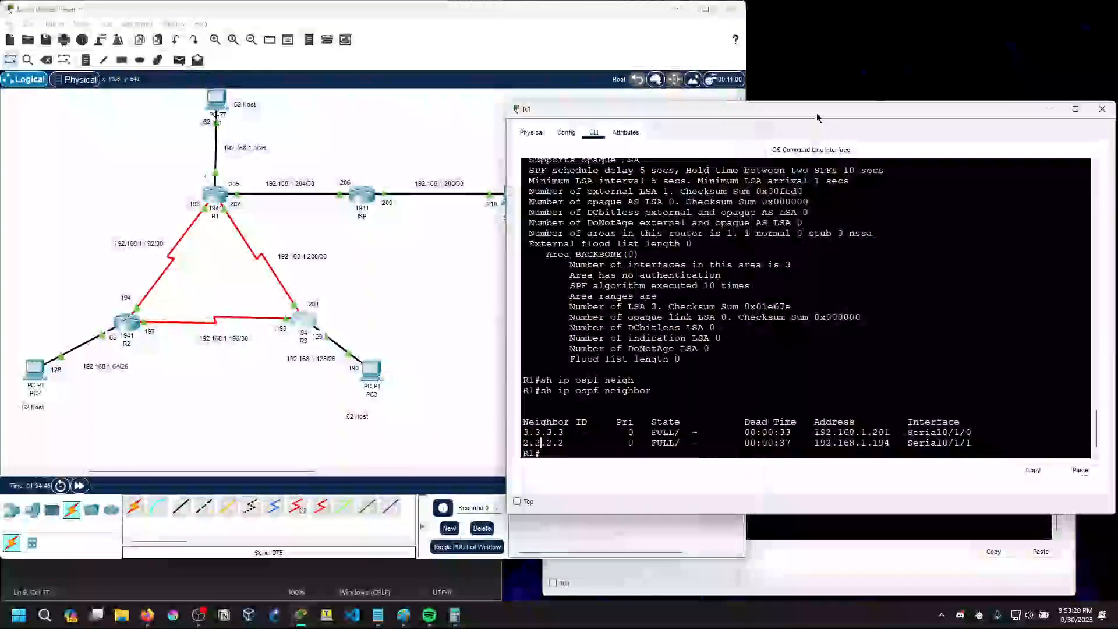
{"action": "left_click", "coordinate": [588, 447]}
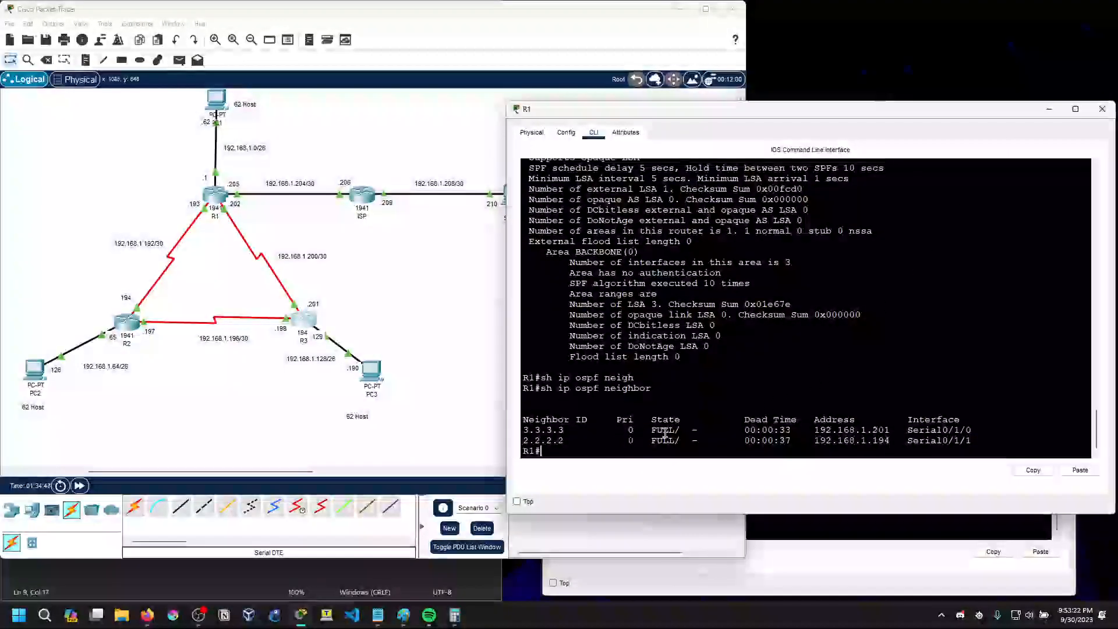
{"action": "mouse_move", "coordinate": [686, 432]}
{"action": "left_mouse_down"}
{"action": "mouse_move", "coordinate": [709, 441]}
{"action": "mouse_move", "coordinate": [680, 432]}
{"action": "mouse_move", "coordinate": [700, 441]}
{"action": "mouse_move", "coordinate": [689, 425]}
{"action": "mouse_move", "coordinate": [689, 446]}
{"action": "mouse_move", "coordinate": [703, 432]}
{"action": "mouse_move", "coordinate": [692, 431]}
{"action": "left_mouse_up"}
{"action": "left_click", "coordinate": [706, 434]}
{"action": "left_click", "coordinate": [695, 440]}
{"action": "left_click", "coordinate": [689, 425]}
{"action": "left_click", "coordinate": [693, 431]}
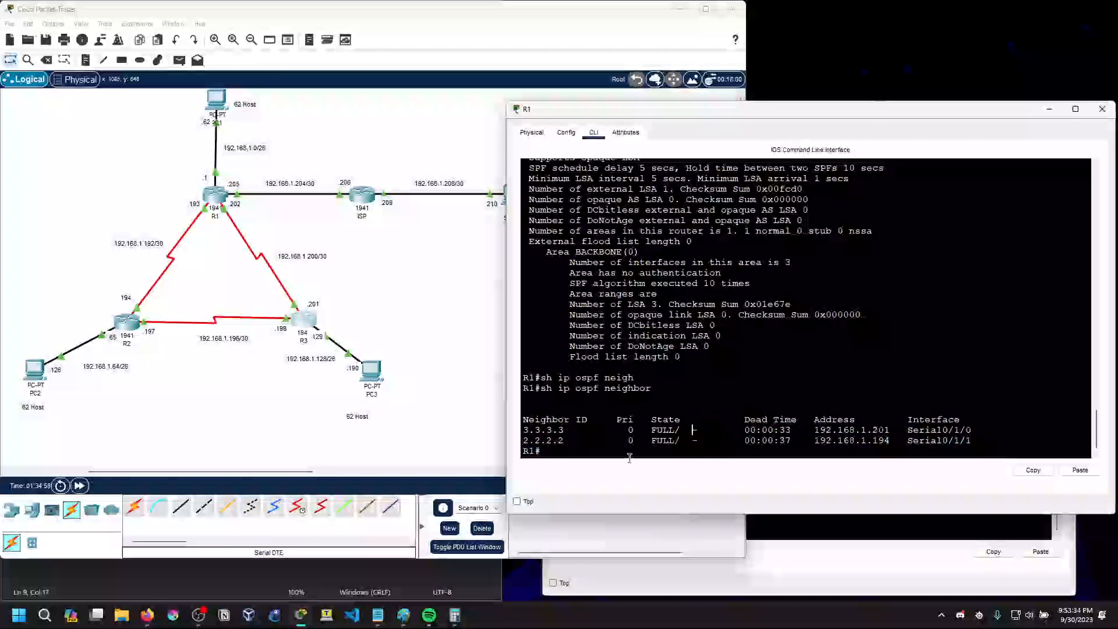
Switch to Firefox, examine the broadcast network type article's example and its DR and DROTHER neighbor states, and return to Packet Tracer
{"action": "left_click", "coordinate": [147, 615]}
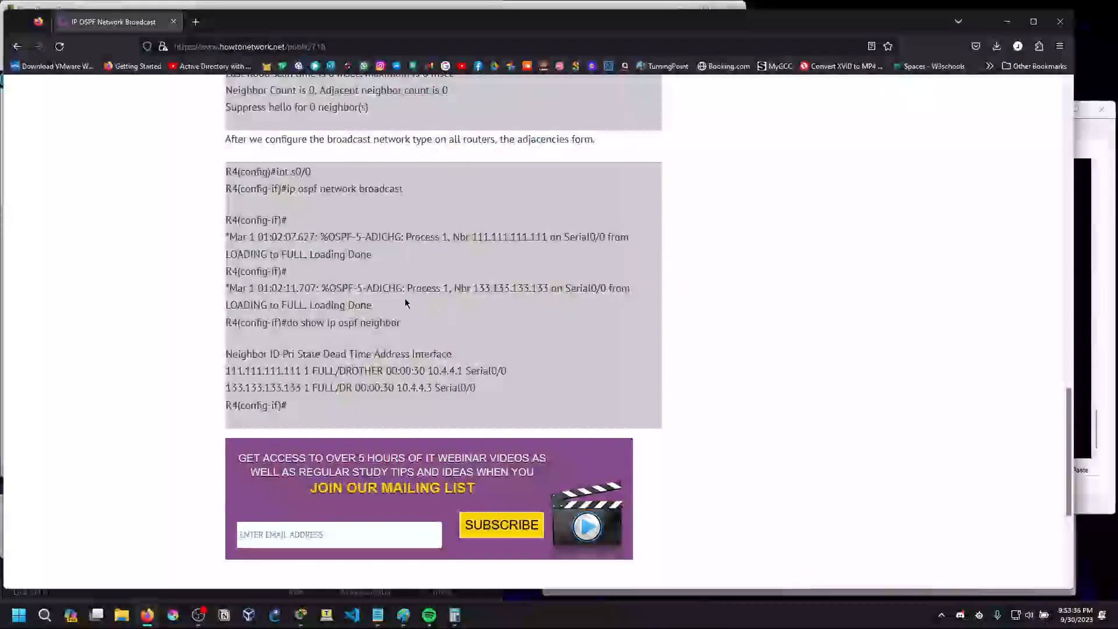
{"action": "left_click_drag", "start_coordinate": [455, 289], "coordinate": [471, 289]}
{"action": "left_click_drag", "start_coordinate": [454, 238], "coordinate": [466, 237]}
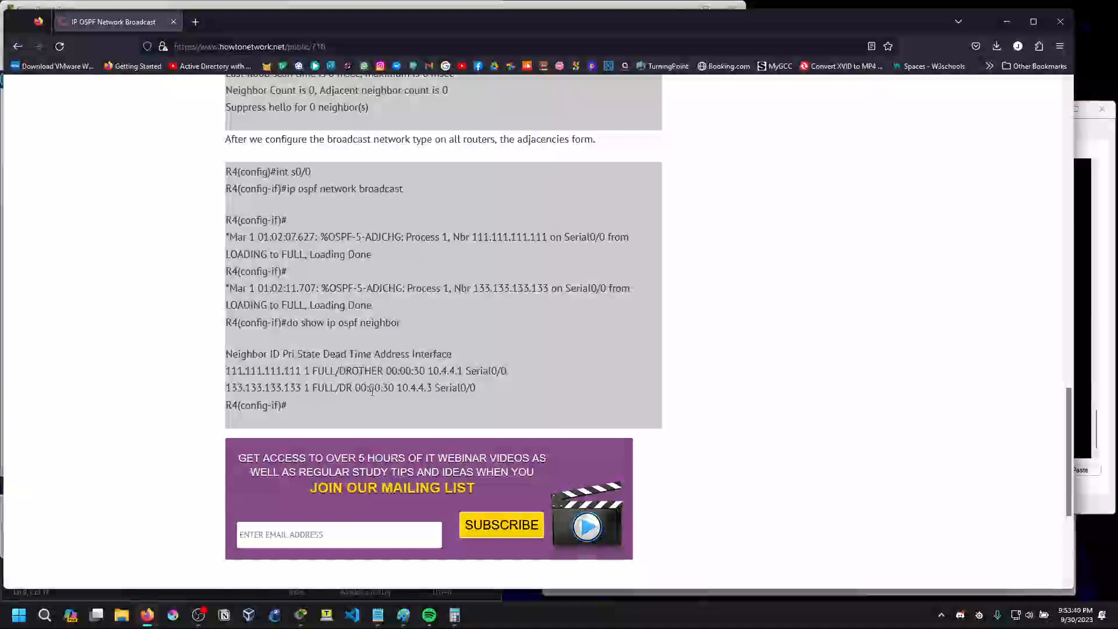
{"action": "mouse_move", "coordinate": [339, 372]}
{"action": "left_mouse_down"}
{"action": "mouse_move", "coordinate": [384, 374]}
{"action": "mouse_move", "coordinate": [354, 387]}
{"action": "left_mouse_up"}
{"action": "left_click", "coordinate": [385, 375]}
{"action": "left_click", "coordinate": [356, 384]}
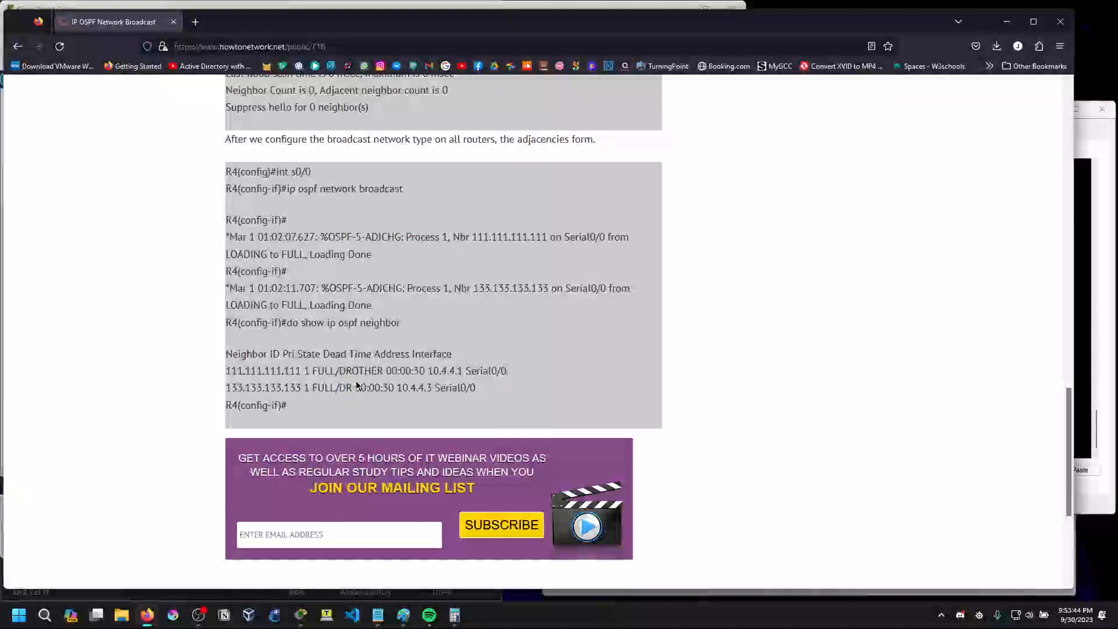
{"action": "scroll", "coordinate": [357, 385], "scroll_direction": "up", "scroll_amount": 16}
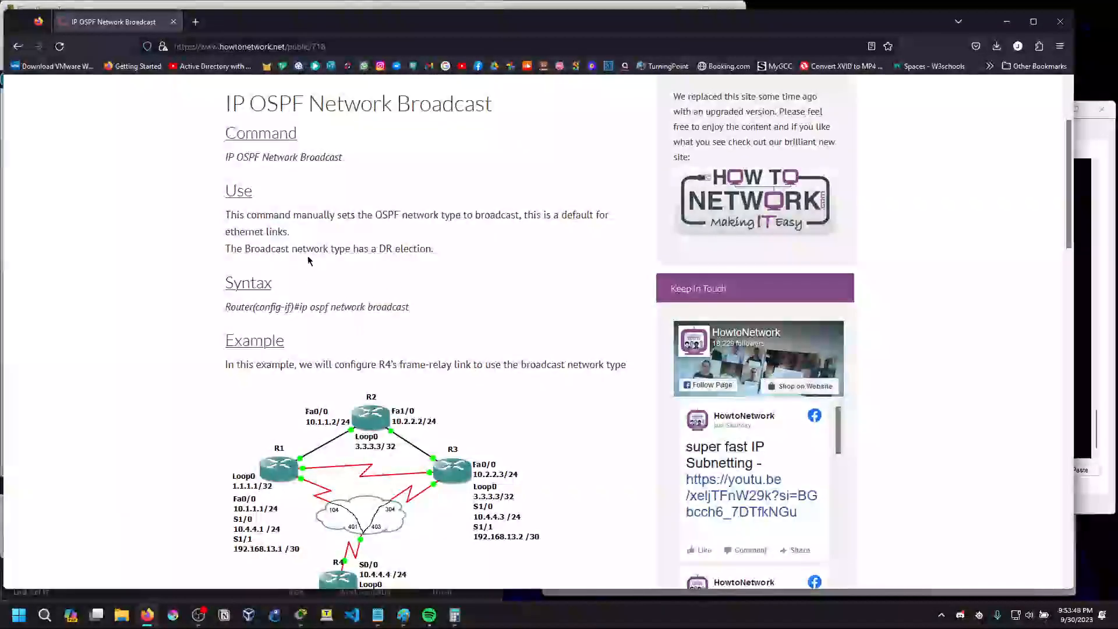
{"action": "scroll", "coordinate": [499, 393], "scroll_direction": "down", "scroll_amount": 4}
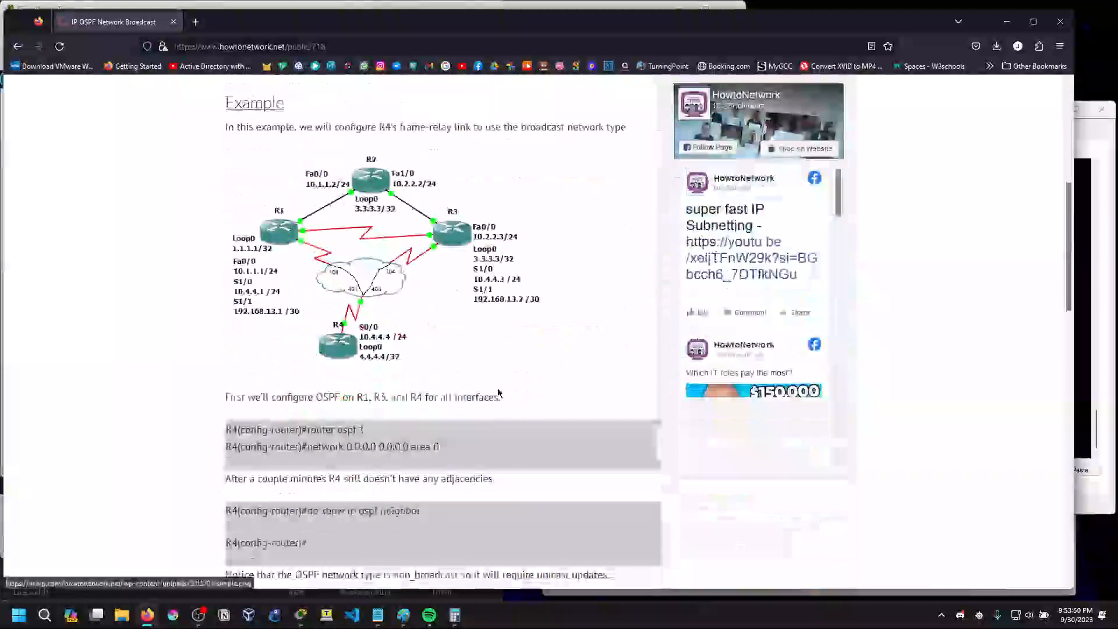
{"action": "scroll", "coordinate": [499, 394], "scroll_direction": "down", "scroll_amount": 7}
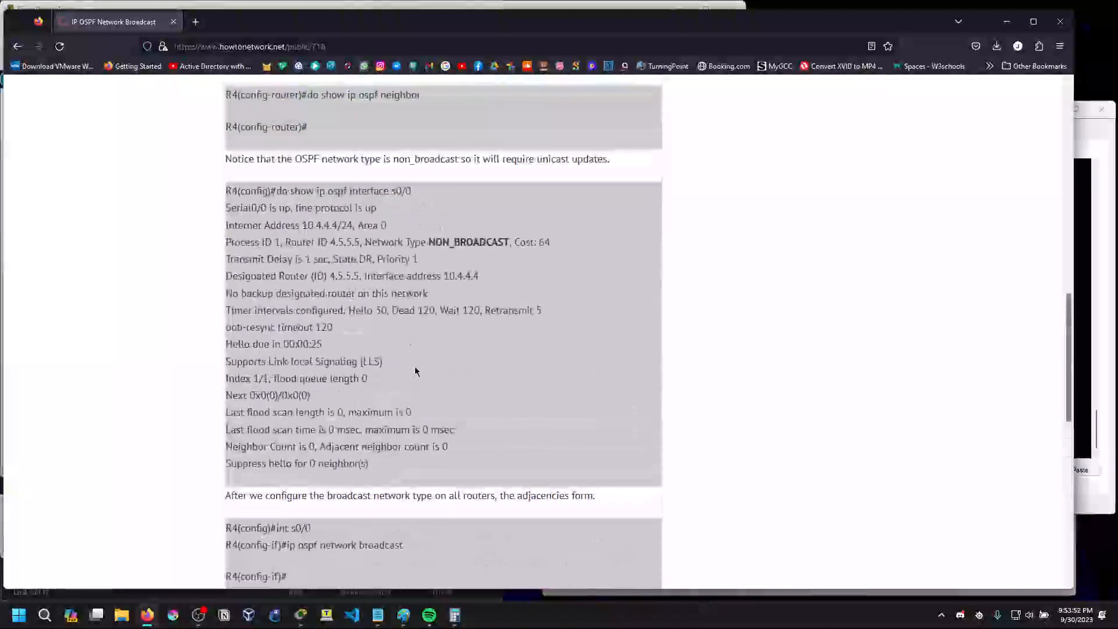
{"action": "scroll", "coordinate": [415, 368], "scroll_direction": "down", "scroll_amount": 8}
{"action": "scroll", "coordinate": [404, 377], "scroll_direction": "up", "scroll_amount": 1}
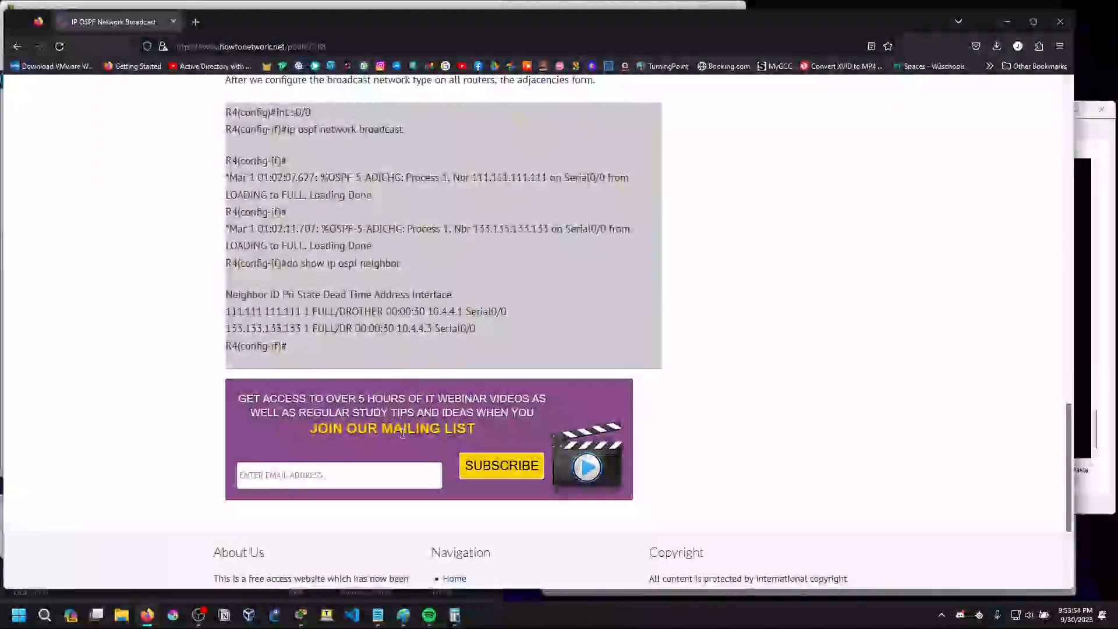
{"action": "left_click", "coordinate": [1003, 30]}
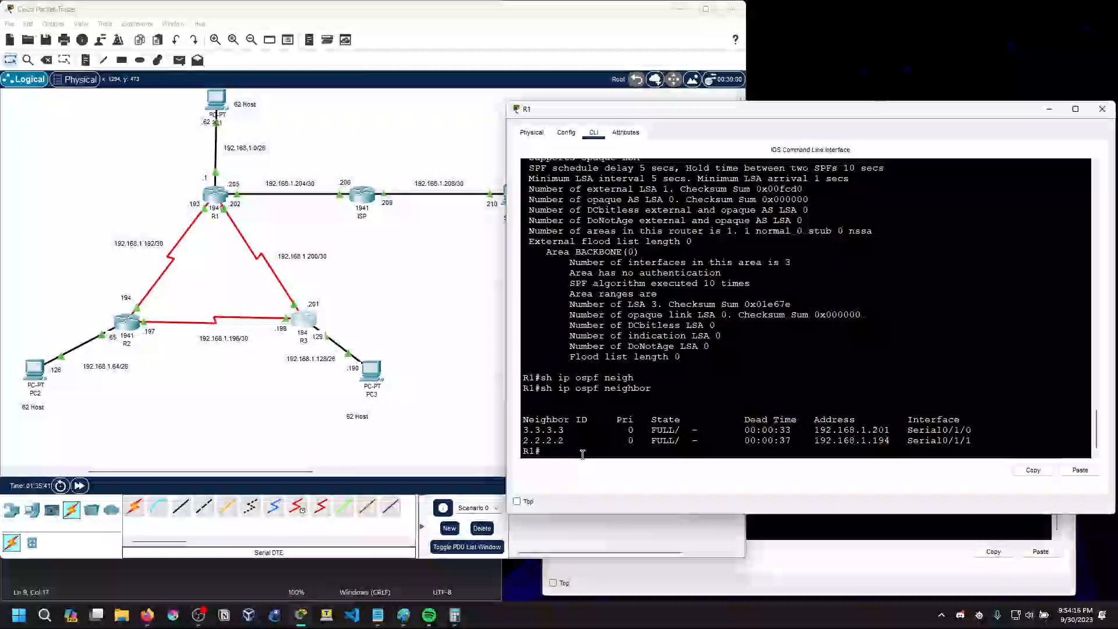
{"action": "type", "text": "interaface s0/"}
{"action": "key", "text": "BackSpace"}
{"action": "key", "text": "BackSpace"}
{"action": "key", "text": "BackSpace"}
{"action": "type", "text": "range"}
{"action": "key", "text": "BackSpace"}
{"action": "key", "text": "BackSpace"}
{"action": "key", "text": "BackSpace"}
{"action": "key", "text": "BackSpace"}
{"action": "key", "text": "BackSpace"}
{"action": "key", "text": "BackSpace"}
{"action": "key", "text": "BackSpace"}
{"action": "key", "text": "BackSpace"}
{"action": "key", "text": "BackSpace"}
{"action": "key", "text": "BackSpace"}
{"action": "key", "text": "BackSpace"}
{"action": "key", "text": "BackSpace"}
{"action": "key", "text": "BackSpace"}
{"action": "key", "text": "BackSpace"}
{"action": "key", "text": "BackSpace"}
{"action": "key", "text": "BackSpace"}
Enter global configuration mode on R1 with conf t and try to select interface range s0/0/1,s0/1/1
{"action": "type", "text": "conf t"}
{"action": "key", "text": "Return"}
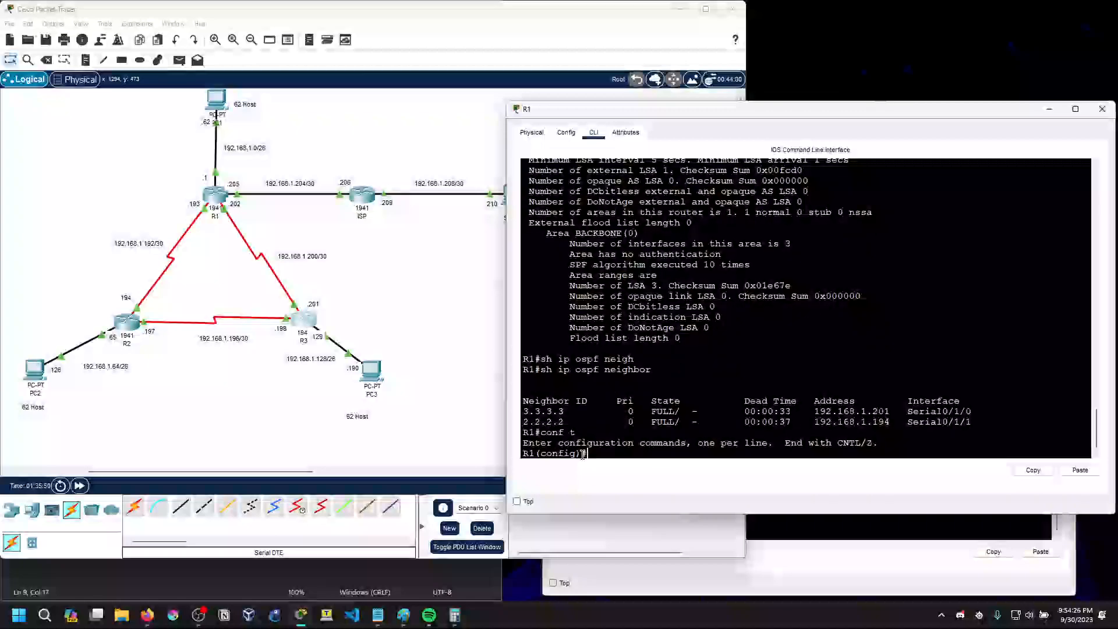
{"action": "type", "text": "interface rang ee s0/0/1,s0/"}
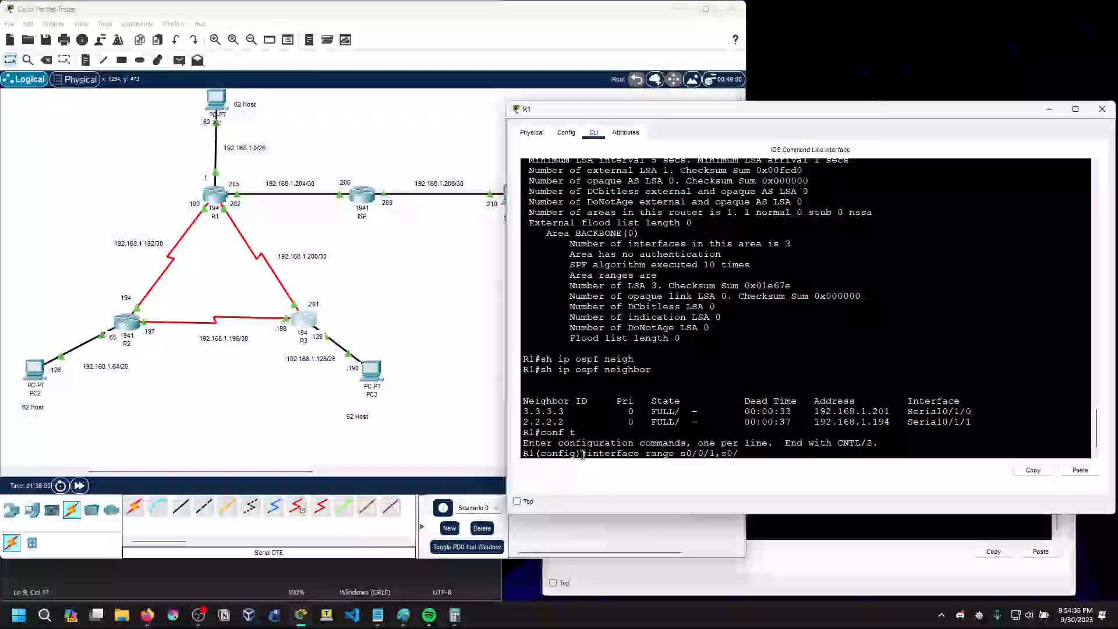
{"action": "type", "text": "1/1"}
{"action": "key", "text": "Return"}
Try to select the interface range s0/0/1,0/1/1 in R1's global configuration mode
{"action": "key", "text": "Up"}
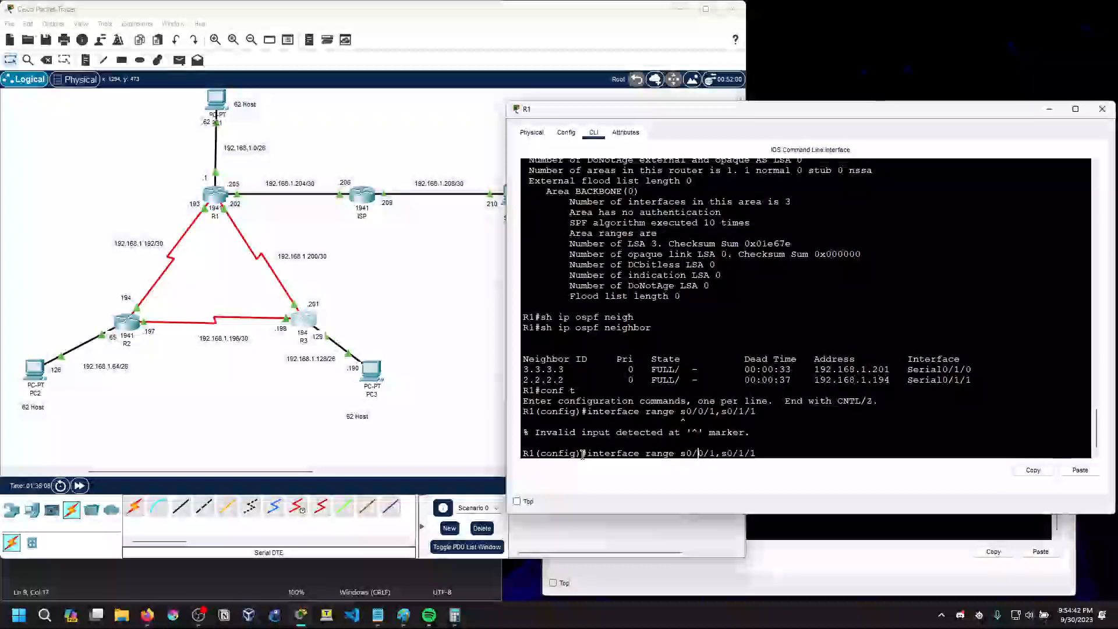
{"action": "key", "text": "Left"}
{"action": "key", "text": "Left"}
{"action": "key", "text": "Left"}
{"action": "key", "text": "Left"}
{"action": "key", "text": "Left"}
{"action": "key", "text": "Left"}
{"action": "key", "text": "Left"}
{"action": "key", "text": "Left"}
{"action": "key", "text": "Left"}
{"action": "key", "text": "Left"}
{"action": "key", "text": "Left"}
{"action": "key", "text": "Left"}
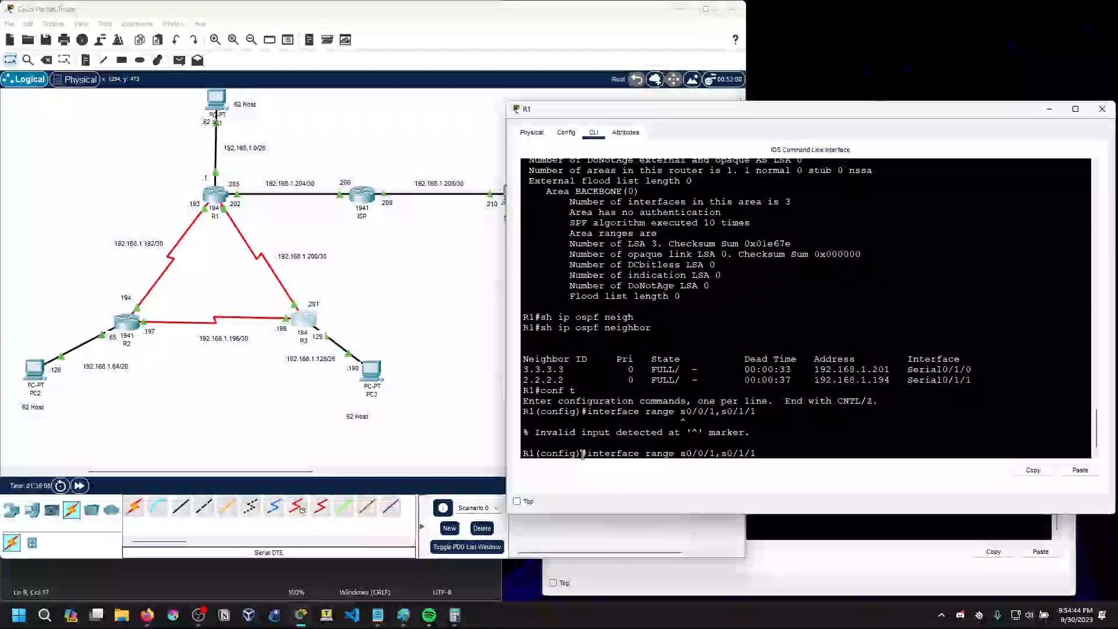
{"action": "key", "text": "BackSpace"}
{"action": "key", "text": "Return"}
List the interface types that R1's interface range command accepts
{"action": "key", "text": "Up"}
{"action": "key", "text": "BackSpace"}
{"action": "key", "text": "BackSpace"}
{"action": "key", "text": "BackSpace"}
{"action": "key", "text": "BackSpace"}
{"action": "key", "text": "BackSpace"}
{"action": "key", "text": "BackSpace"}
{"action": "key", "text": "BackSpace"}
{"action": "key", "text": "BackSpace"}
{"action": "key", "text": "BackSpace"}
{"action": "key", "text": "BackSpace"}
{"action": "key", "text": "BackSpace"}
{"action": "key", "text": "BackSpace"}
{"action": "type", "text": "?"}
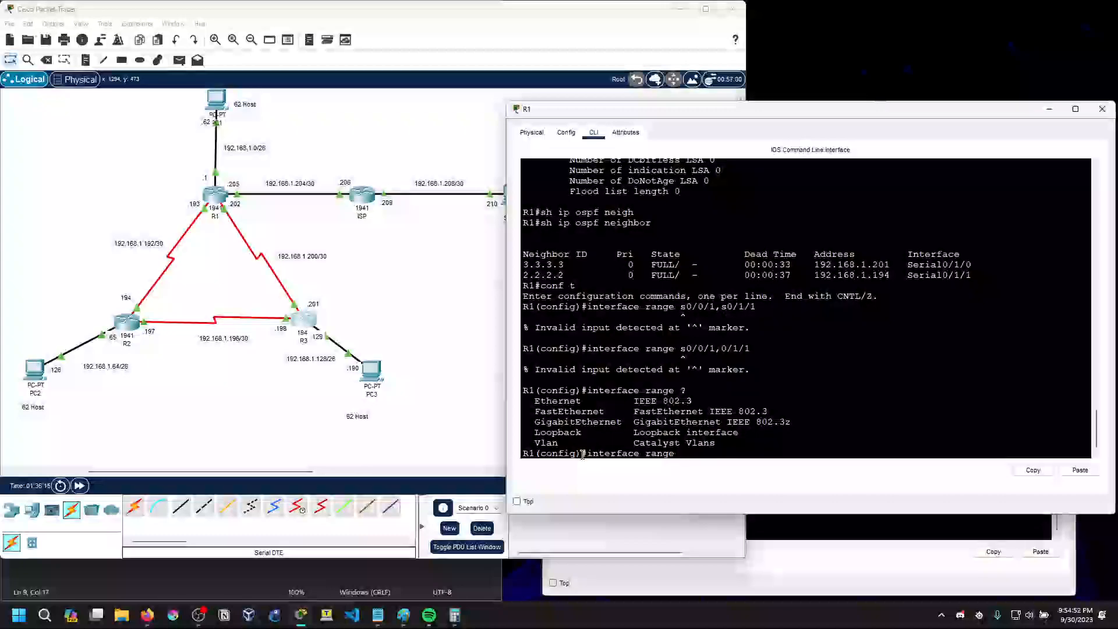
Try to enter interface s0/0/1 on R1 with both the interface and int commands
{"action": "key", "text": "BackSpace"}
{"action": "key", "text": "BackSpace"}
{"action": "key", "text": "BackSpace"}
{"action": "key", "text": "BackSpace"}
{"action": "key", "text": "BackSpace"}
{"action": "key", "text": "BackSpace"}
{"action": "type", "text": "s0/0/1"}
{"action": "key", "text": "Return"}
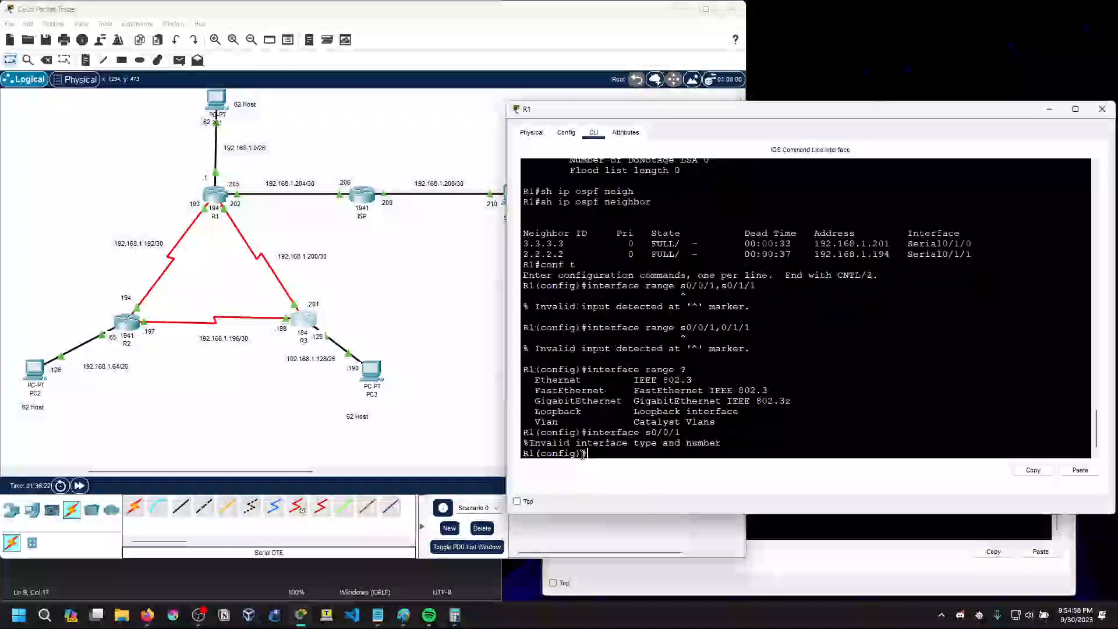
{"action": "type", "text": "int s0/0/1"}
{"action": "key", "text": "Return"}
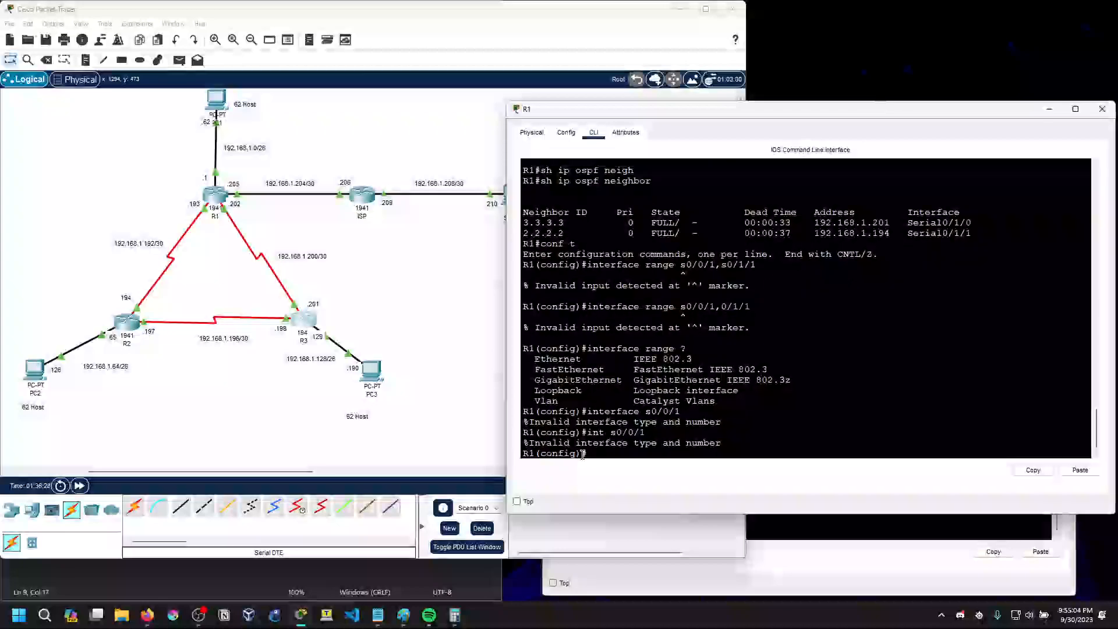
Look up R1's interface types starting with s and enter interface configuration mode for s0/1/0
{"action": "type", "text": "interface s"}
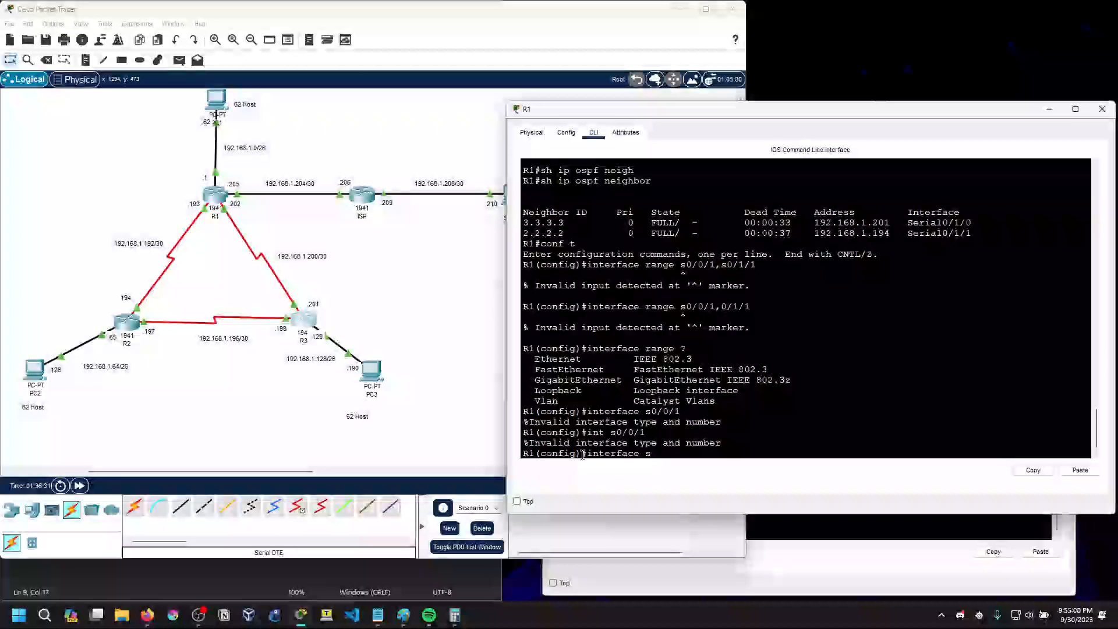
{"action": "type", "text": "?0/0"}
{"action": "key", "text": "BackSpace"}
{"action": "type", "text": "1/0"}
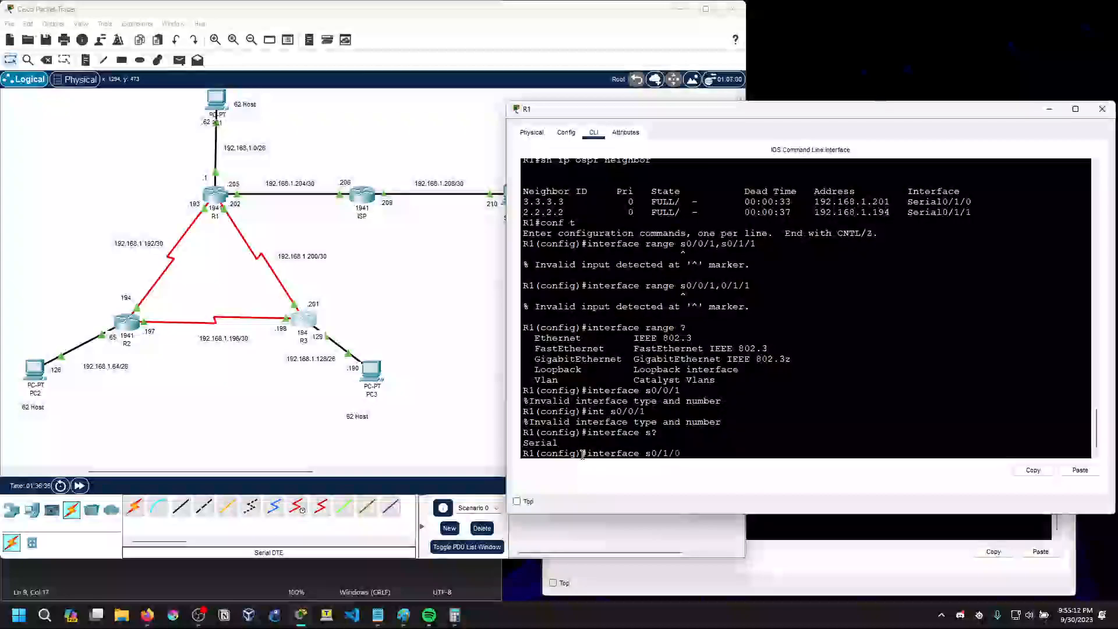
{"action": "key", "text": "Return"}
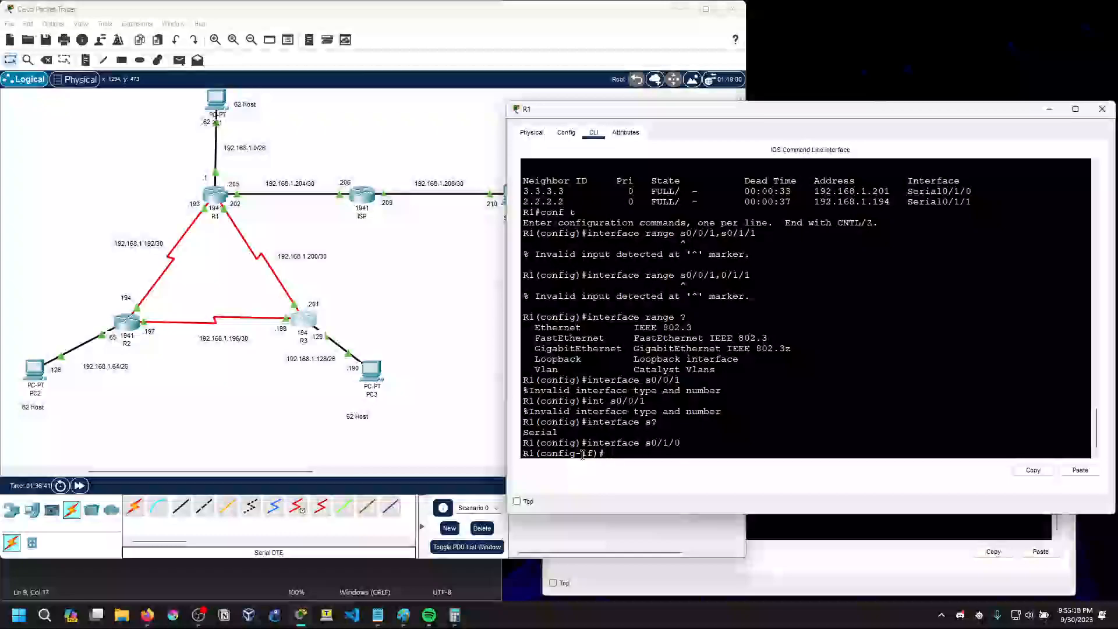
List R1's interface configuration commands and request the options of a network command
{"action": "type", "text": "?"}
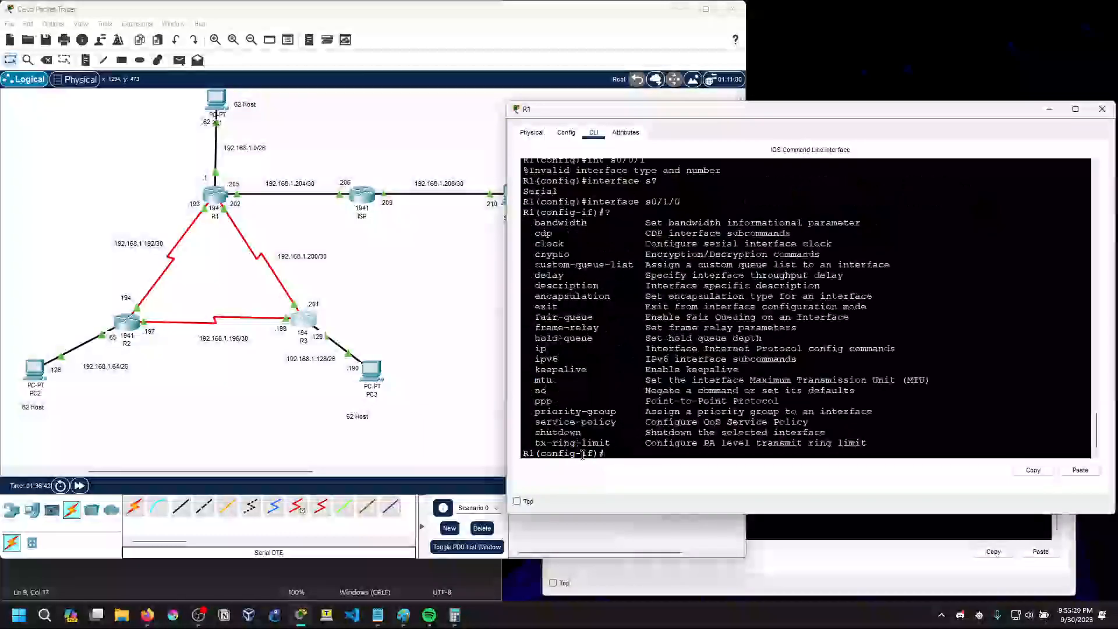
{"action": "type", "text": "network ?"}
{"action": "key", "text": "BackSpace"}
{"action": "key", "text": "BackSpace"}
{"action": "key", "text": "BackSpace"}
{"action": "key", "text": "BackSpace"}
{"action": "key", "text": "BackSpace"}
{"action": "key", "text": "BackSpace"}
{"action": "key", "text": "BackSpace"}
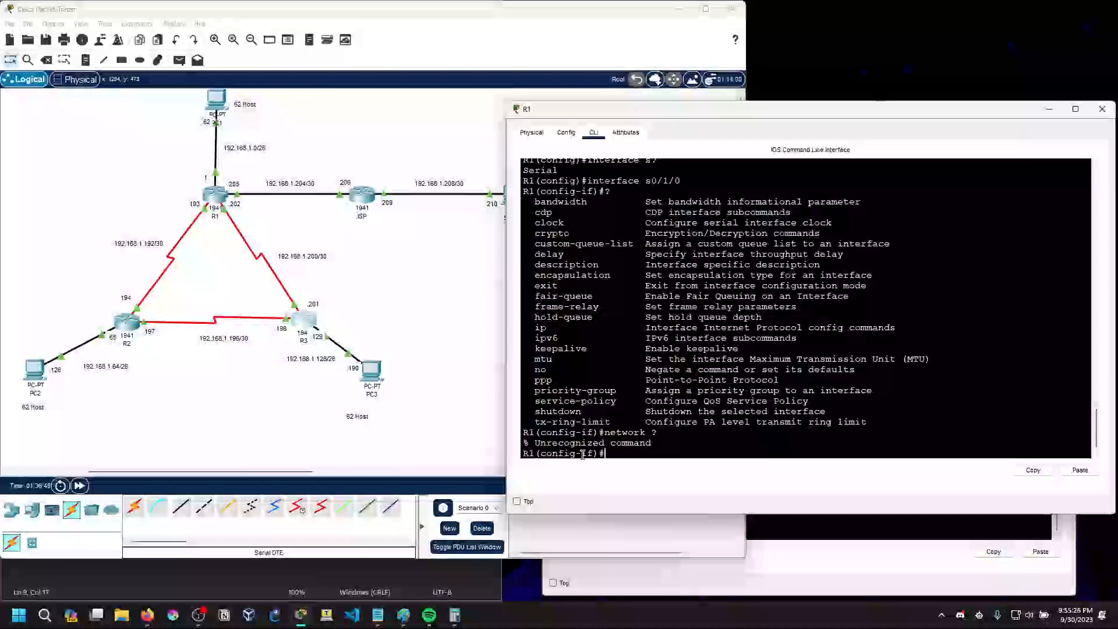
Look up the options of the ip, ip ospf and ip ospf network commands on R1
{"action": "type", "text": "ip ?"}
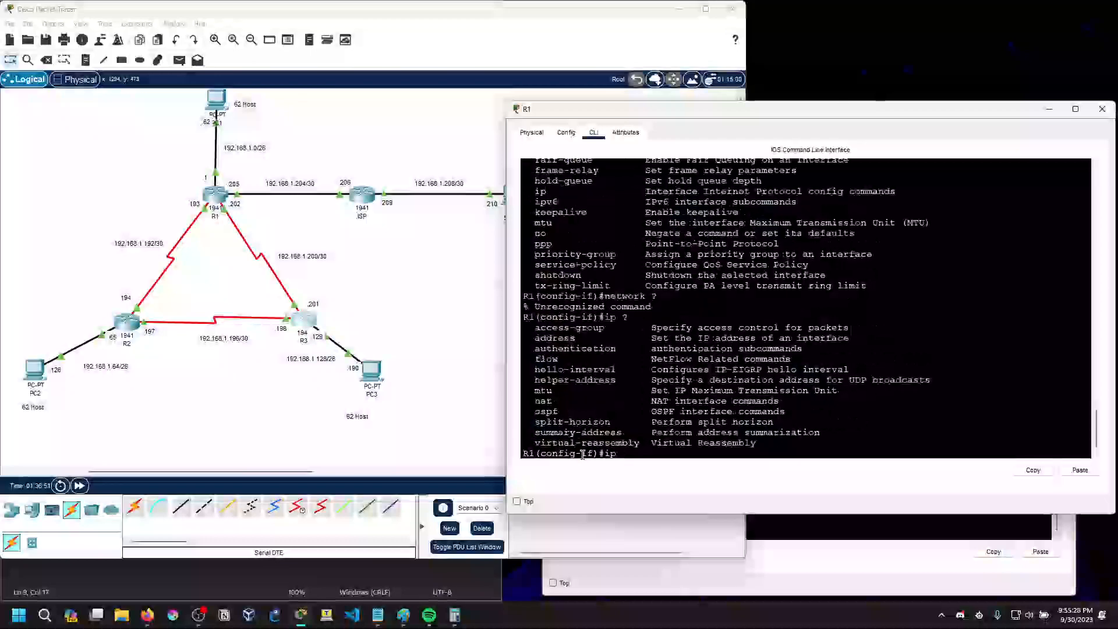
{"action": "type", "text": "?"}
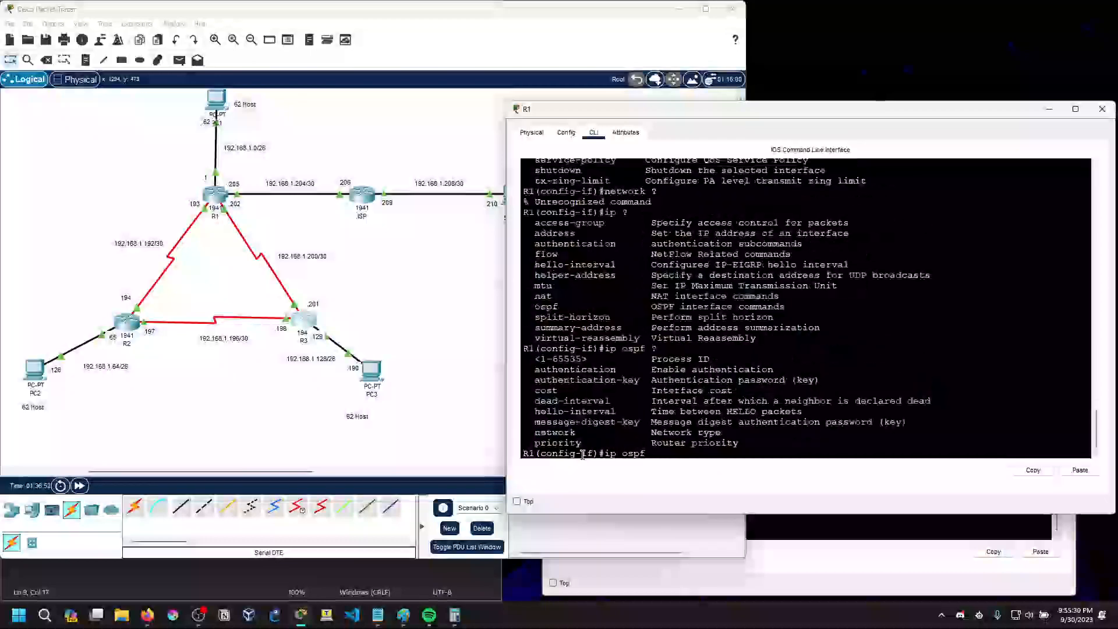
{"action": "type", "text": "netwokr ?"}
{"action": "key", "text": "BackSpace"}
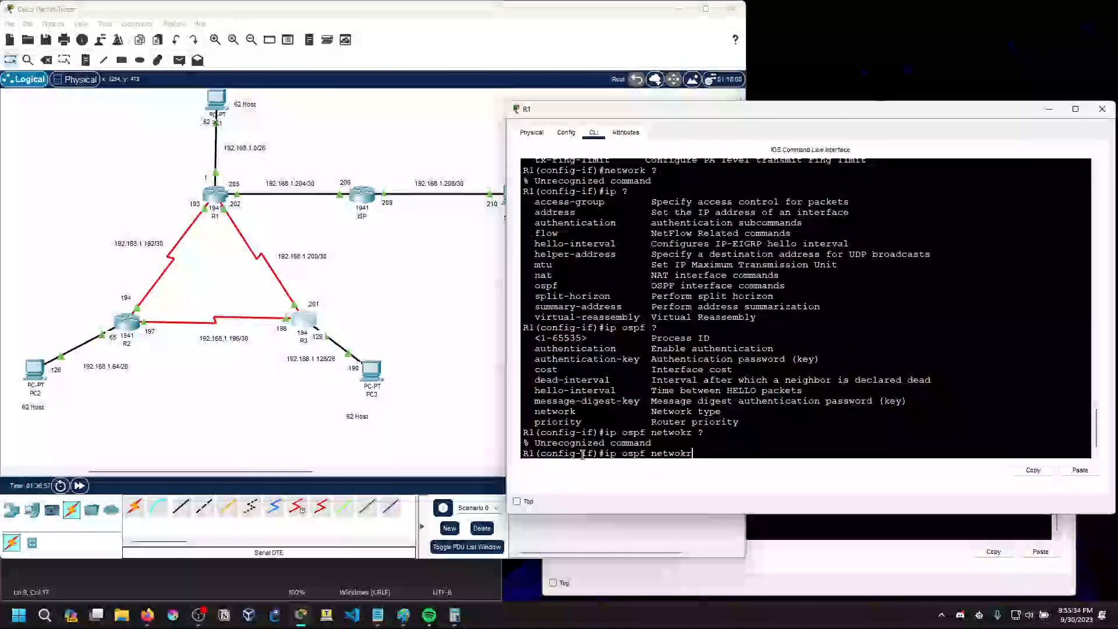
Set the OSPF network type of R1's s0/1/0 with ip ospf network broadcast, reviewing the broadcast and point-to-point option descriptions
{"action": "type", "text": "?"}
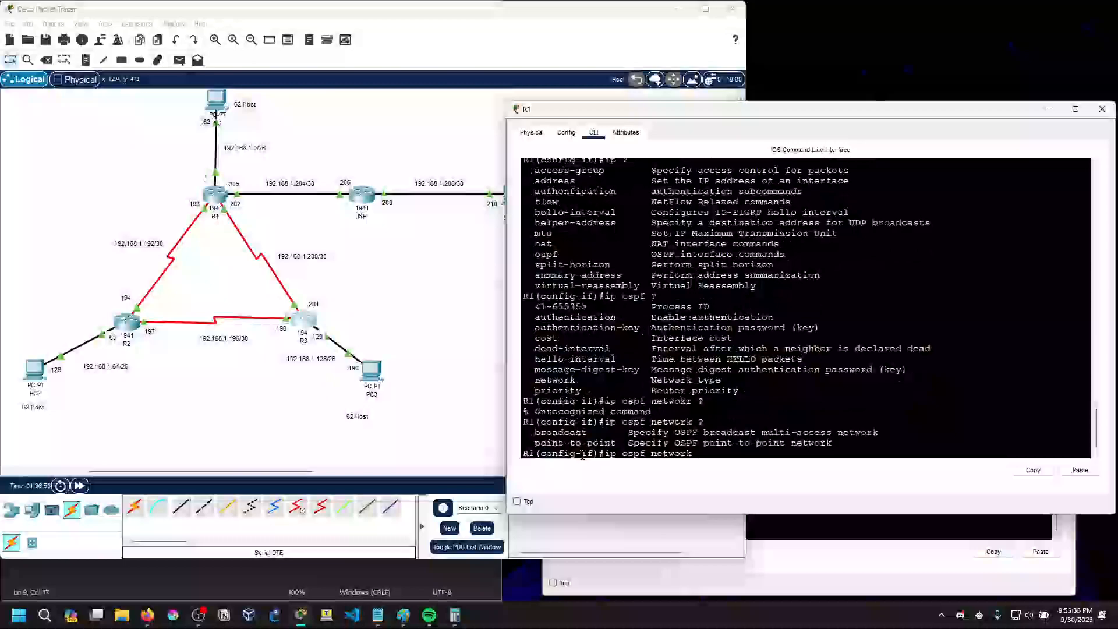
{"action": "type", "text": "broadcacas"}
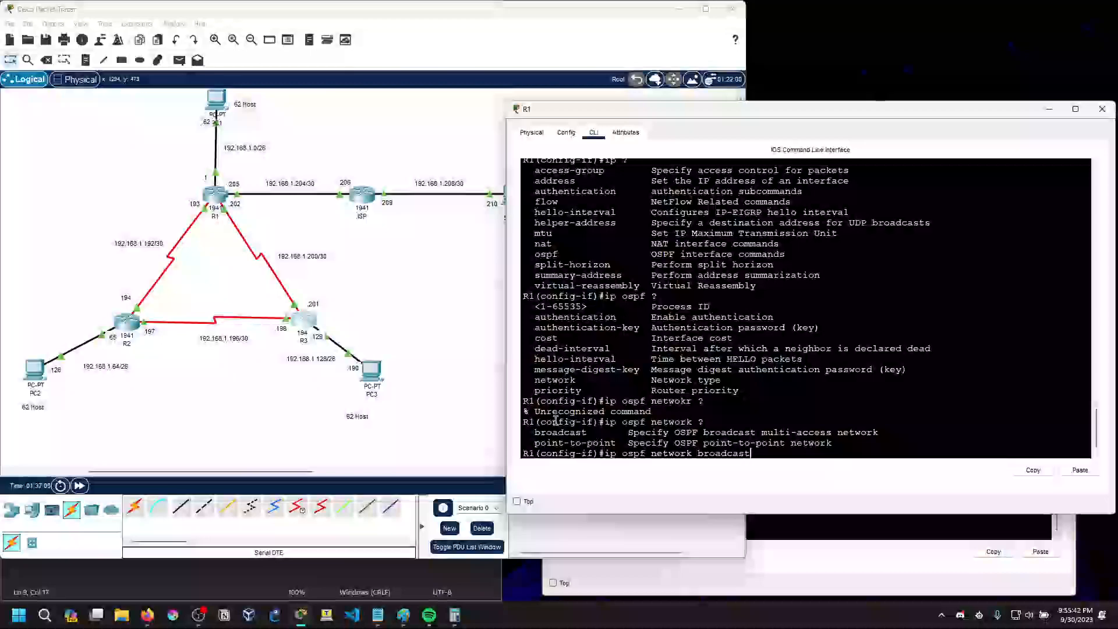
{"action": "left_click_drag", "start_coordinate": [686, 432], "coordinate": [889, 431]}
{"action": "left_click", "coordinate": [889, 430]}
{"action": "left_click_drag", "start_coordinate": [699, 442], "coordinate": [809, 441]}
{"action": "left_click", "coordinate": [710, 436]}
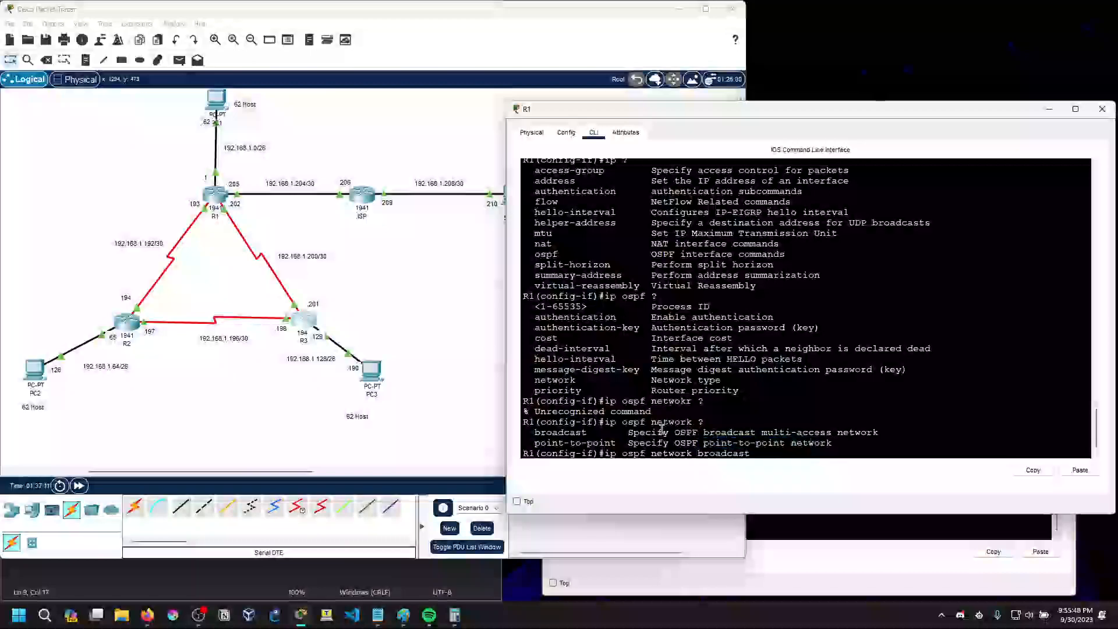
{"action": "left_click_drag", "start_coordinate": [627, 432], "coordinate": [881, 433]}
{"action": "left_click", "coordinate": [881, 432]}
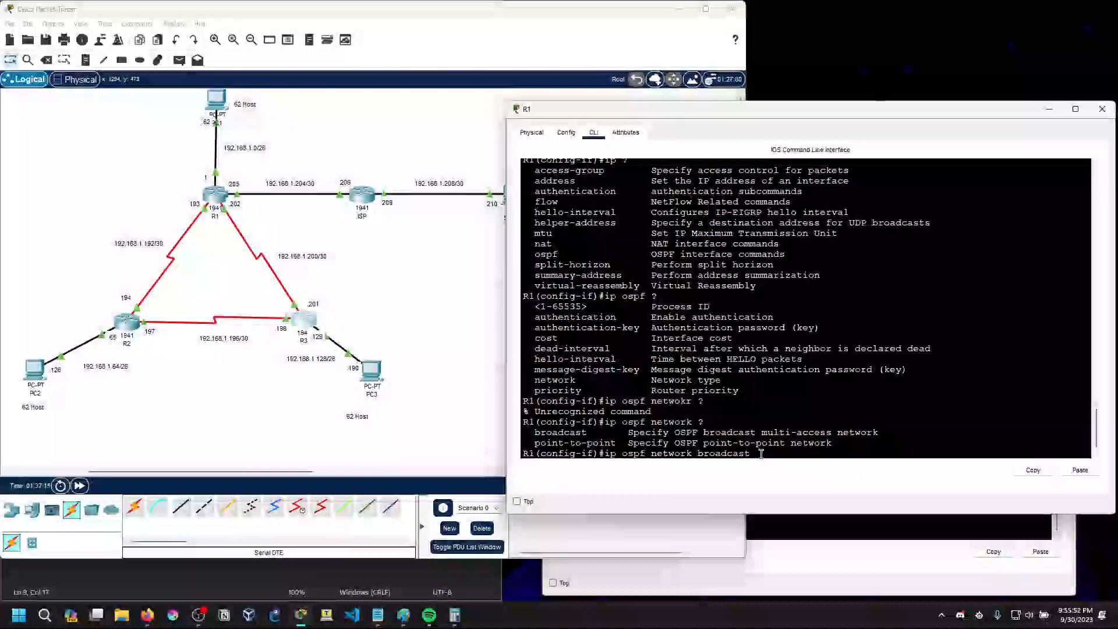
{"action": "key", "text": "Return"}
Enter interface s0/1/1 on R1 and set its OSPF network type to broadcast
{"action": "key", "text": "Up"}
{"action": "key", "text": "Up"}
{"action": "key", "text": "Up"}
{"action": "key", "text": "Up"}
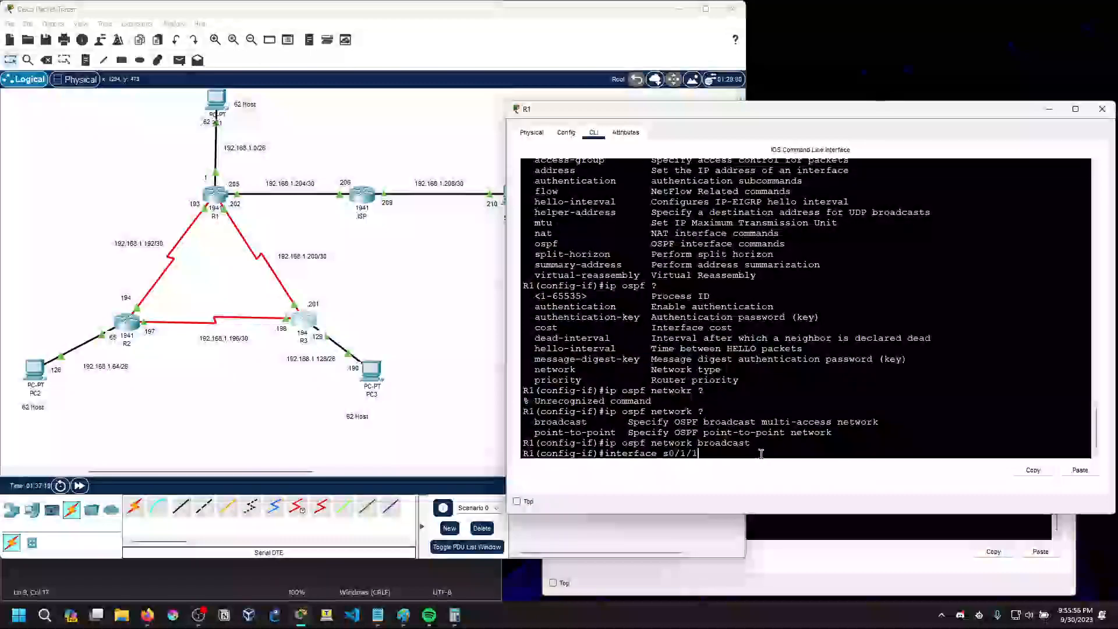
{"action": "key", "text": "Return"}
{"action": "key", "text": "Up"}
{"action": "key", "text": "Up"}
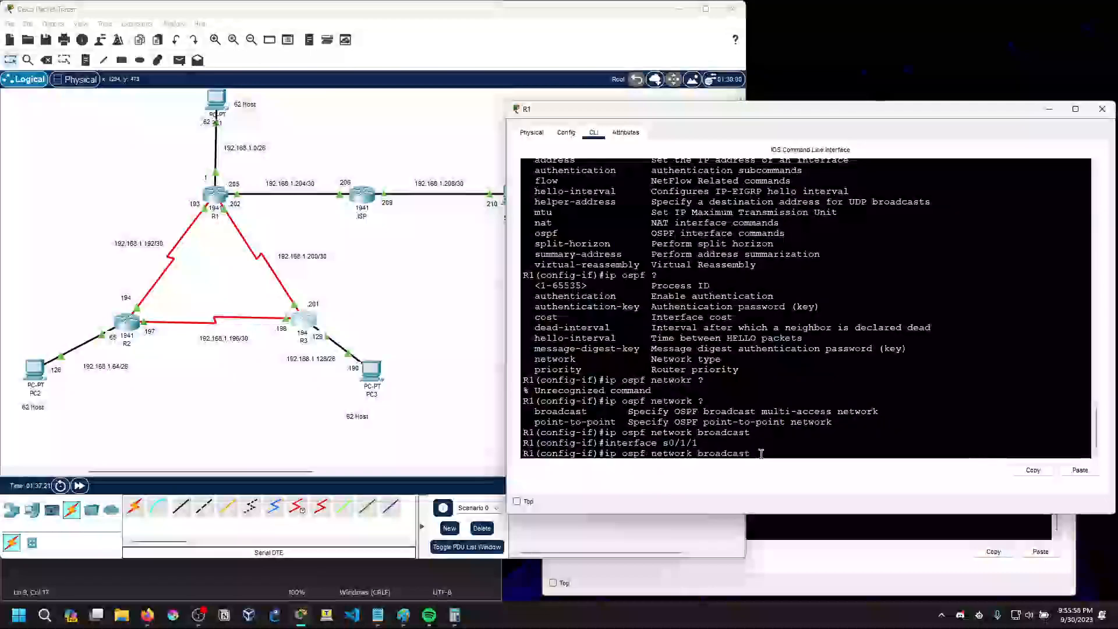
{"action": "key", "text": "Return"}
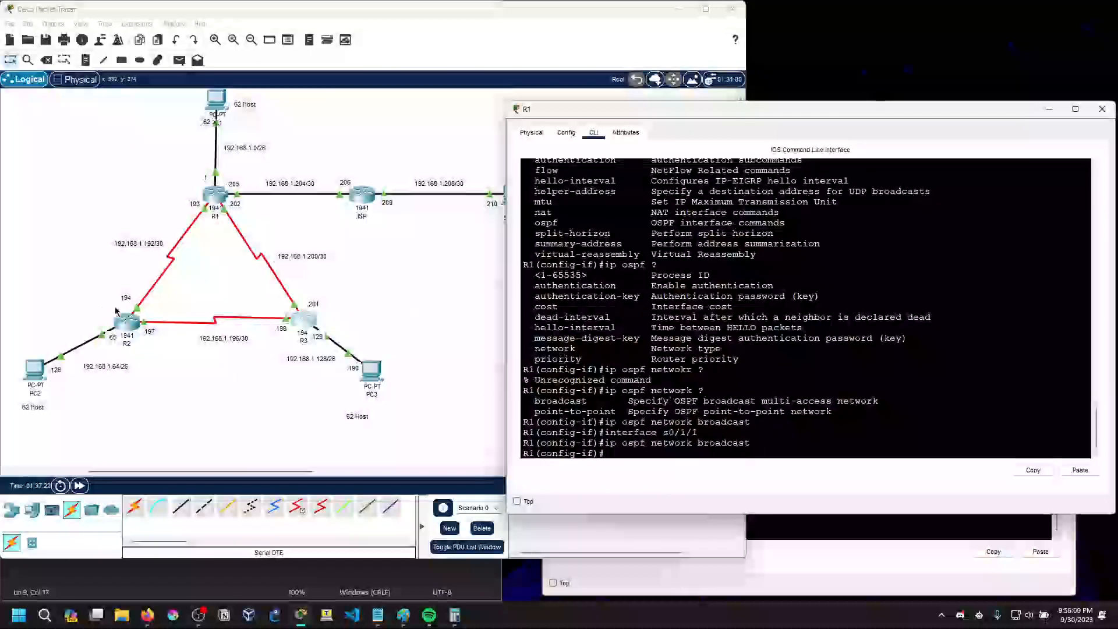
Open R2's CLI, enter global configuration mode with conf t and apply ip ospf network broadcast to interface s0/1/0
{"action": "left_click", "coordinate": [127, 323]}
{"action": "left_click", "coordinate": [643, 534]}
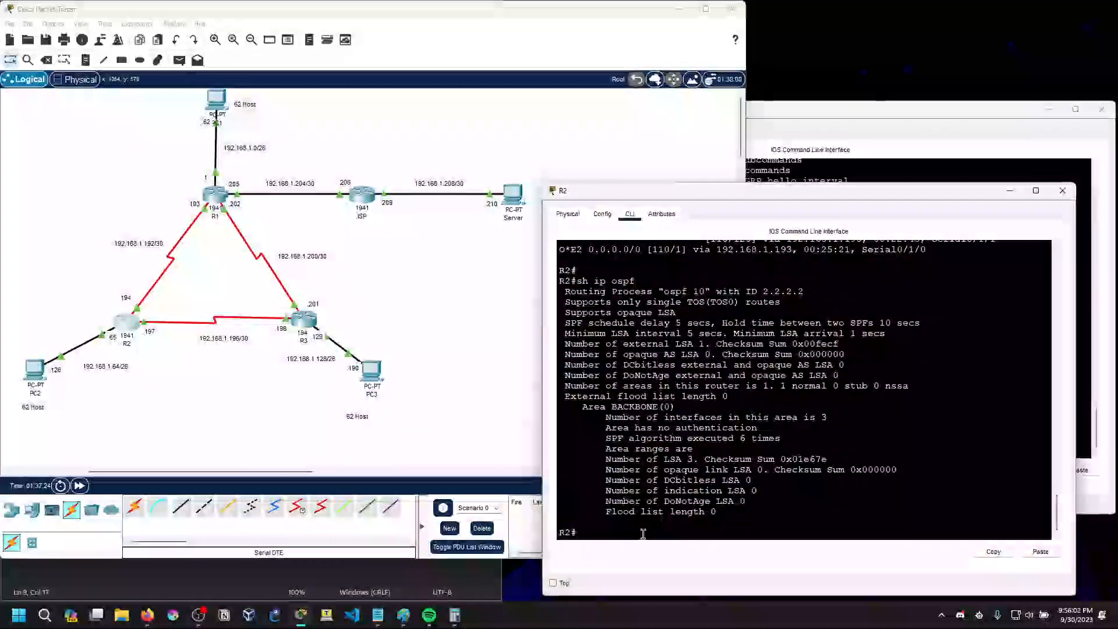
{"action": "type", "text": "ionf t"}
{"action": "key", "text": "Return"}
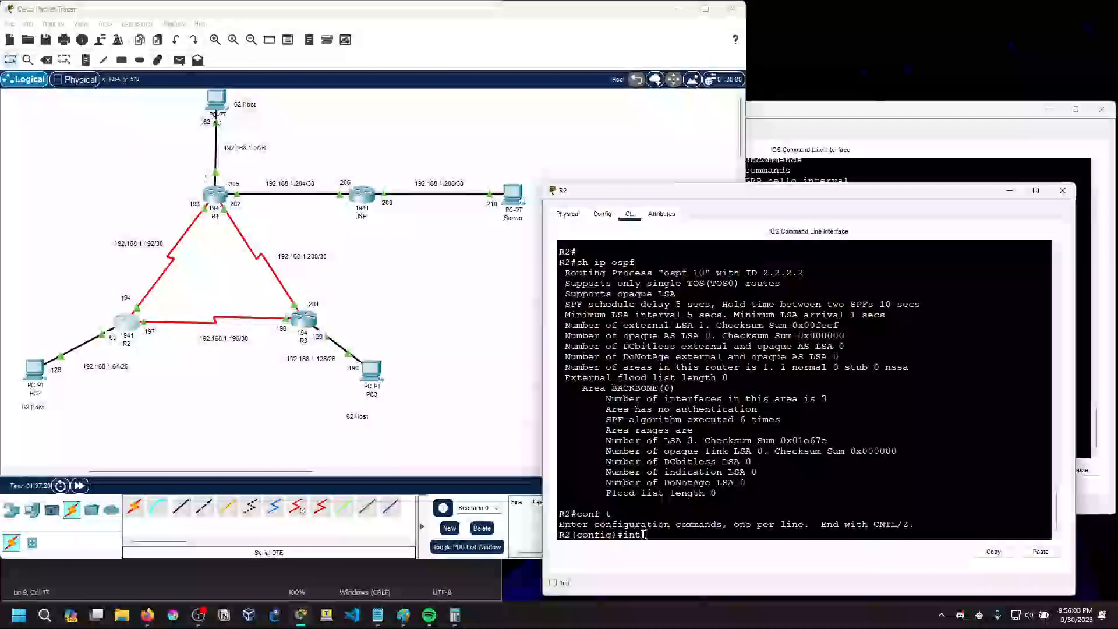
{"action": "type", "text": "int s0/1"}
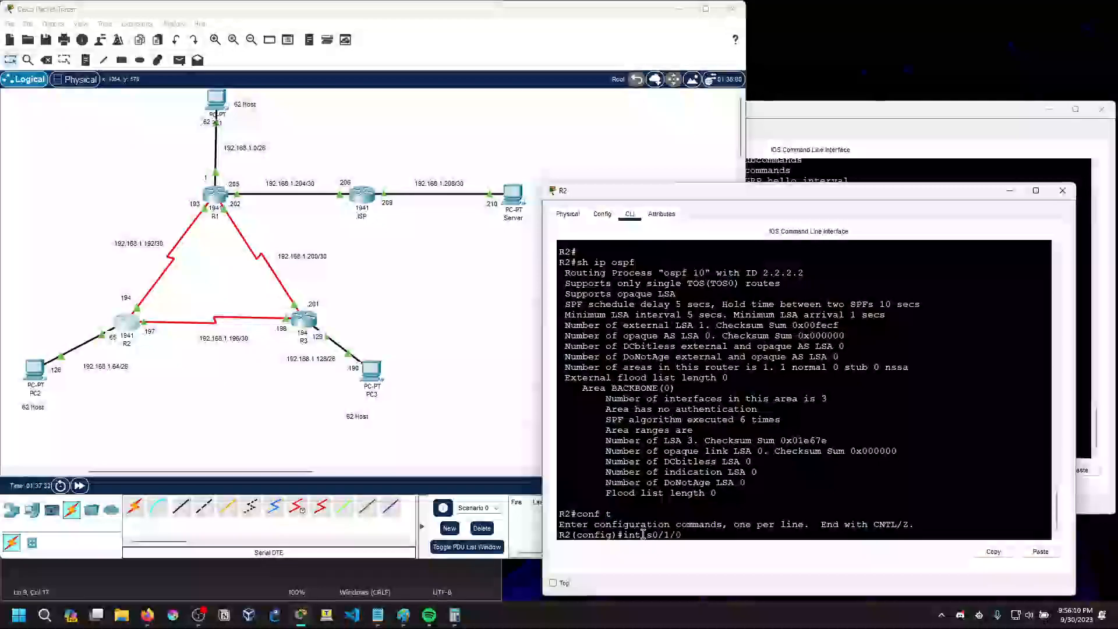
{"action": "type", "text": "/0"}
{"action": "key", "text": "Return"}
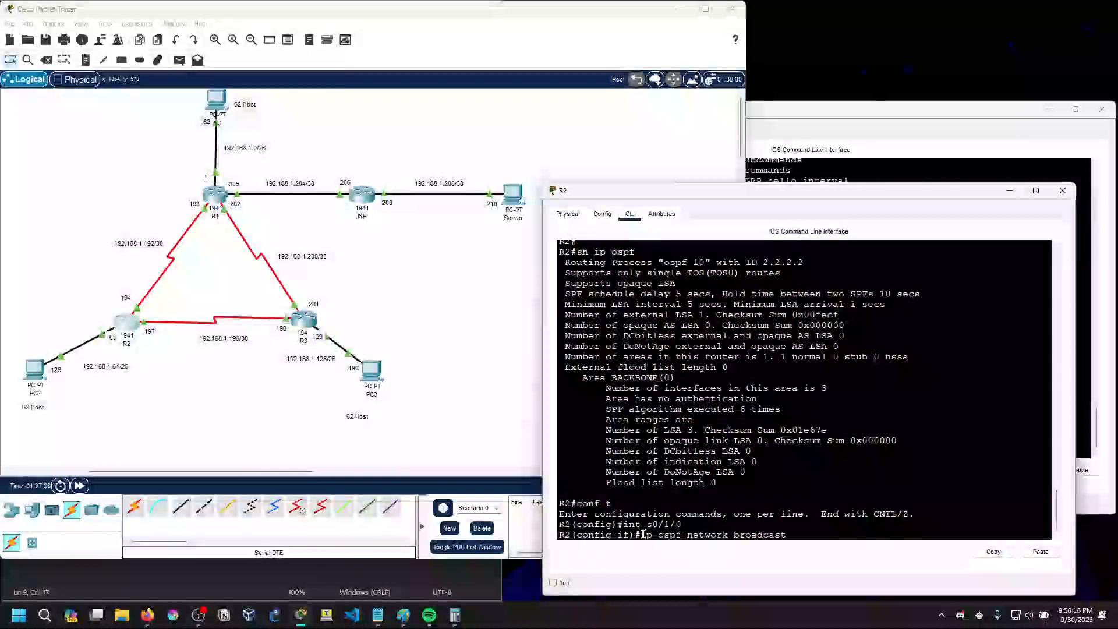
{"action": "key", "text": "Return"}
Enter interface s0/1/1 on R2 and set its OSPF network type to broadcast
{"action": "key", "text": "Up"}
{"action": "key", "text": "Up"}
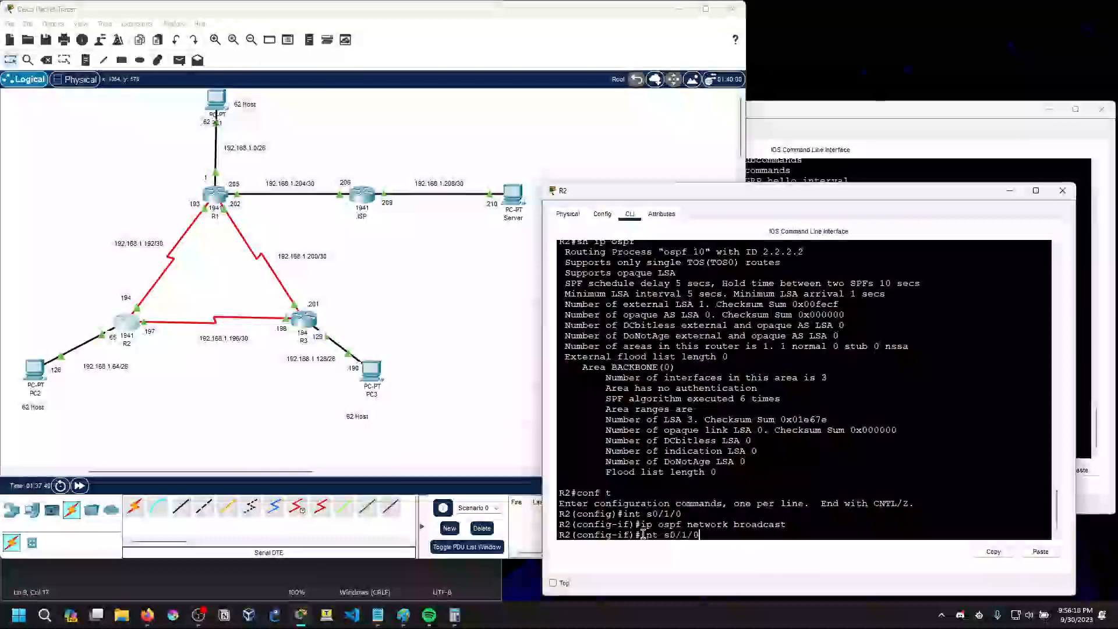
{"action": "key", "text": "Return"}
{"action": "key", "text": "Up"}
{"action": "key", "text": "Up"}
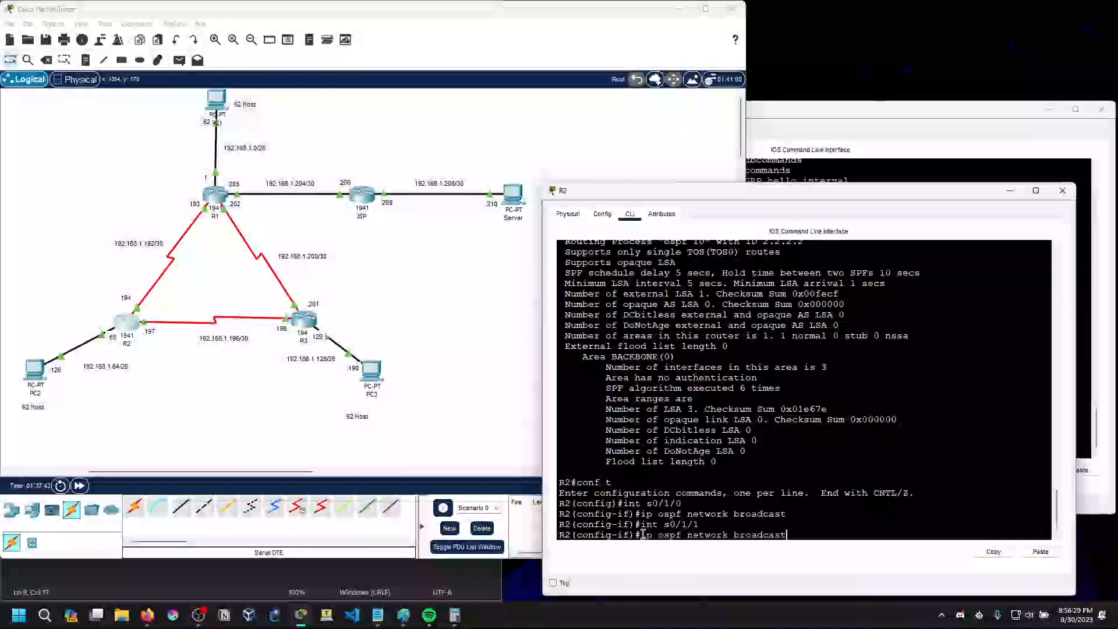
{"action": "key", "text": "Return"}
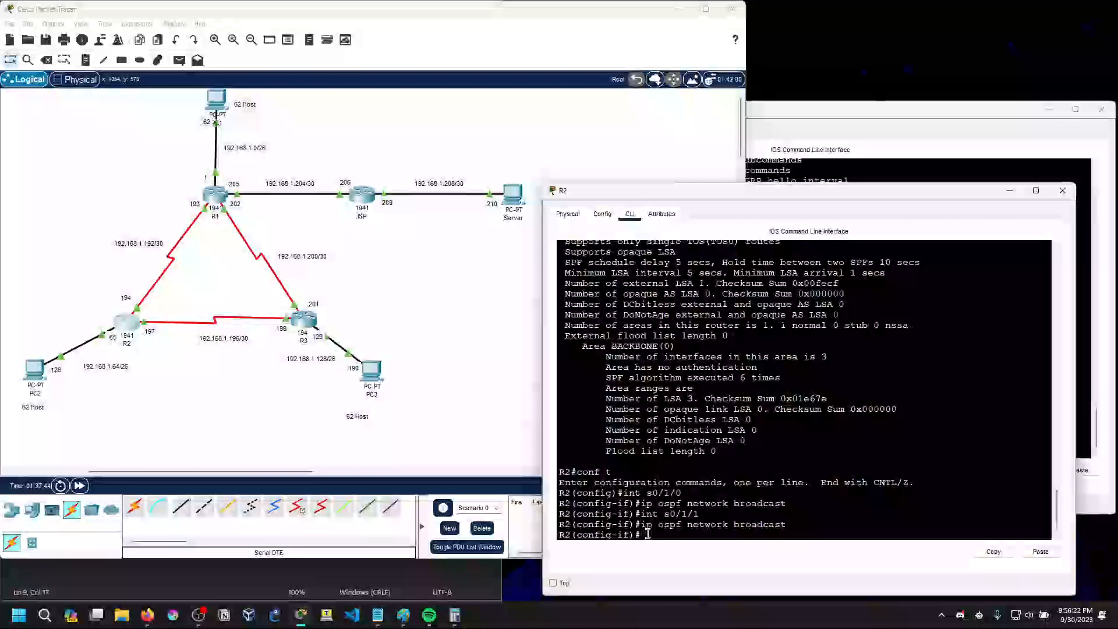
Open R3's CLI and apply ip ospf network broadcast to interface s0/1/0
{"action": "left_click", "coordinate": [303, 319]}
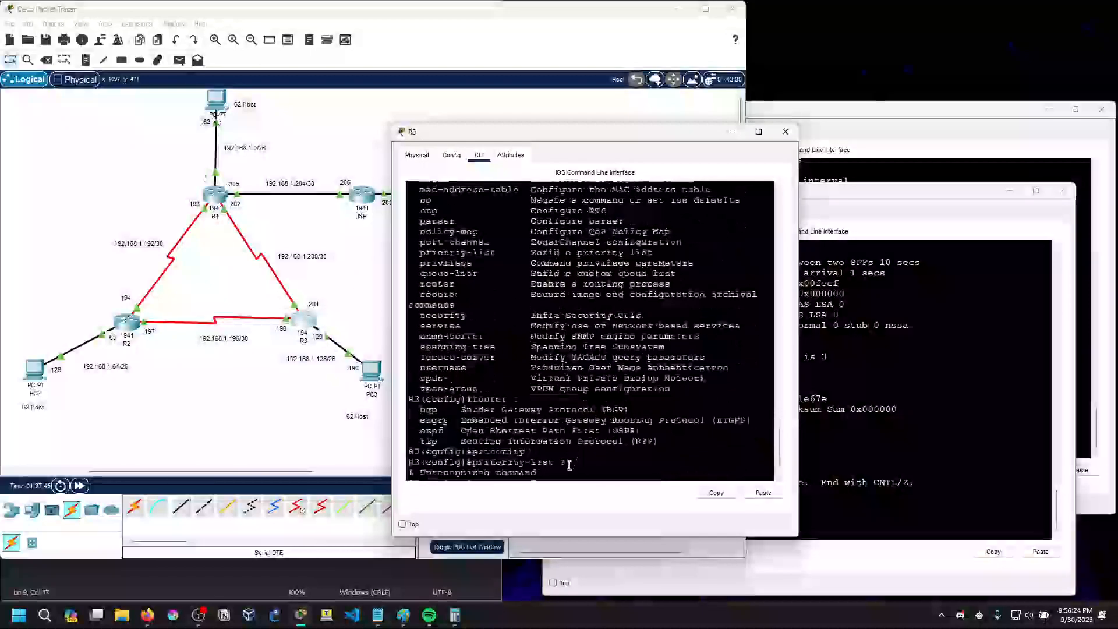
{"action": "type", "text": "int s0/1/0"}
{"action": "key", "text": "Return"}
{"action": "type", "text": "ip ospf networ"}
{"action": "key", "text": "Tab"}
{"action": "type", "text": "breo"}
{"action": "key", "text": "Tab"}
{"action": "key", "text": "BackSpace"}
{"action": "key", "text": "BackSpace"}
{"action": "type", "text": "oadcast"}
{"action": "key", "text": "Tab"}
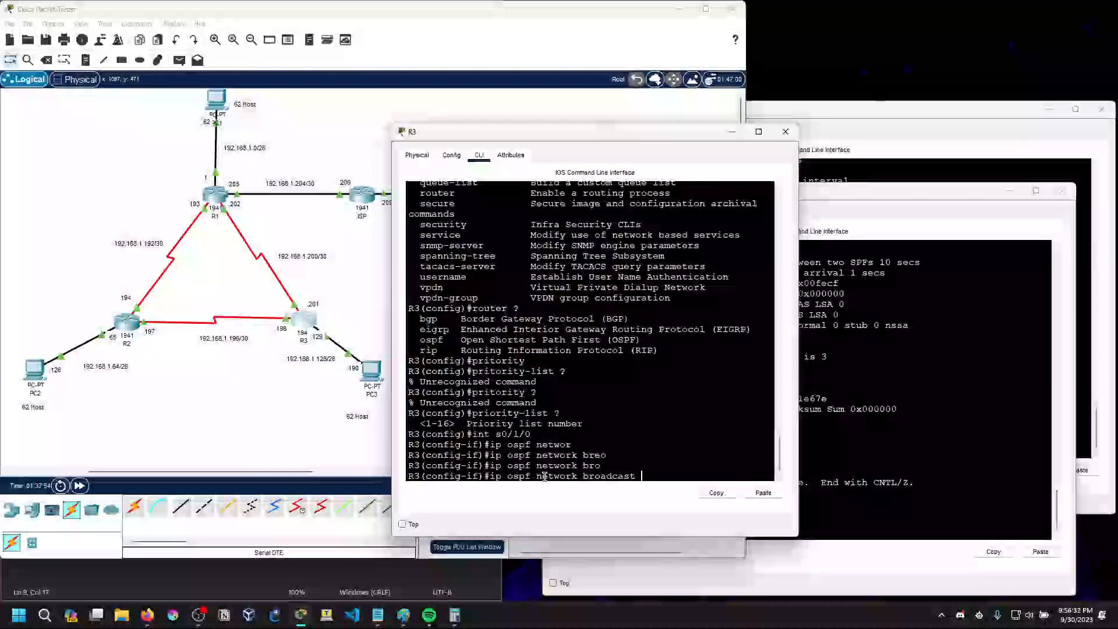
{"action": "key", "text": "Return"}
Enter interface s0/1/1 on R3 and set its OSPF network type to broadcast
{"action": "key", "text": "Up"}
{"action": "key", "text": "Up"}
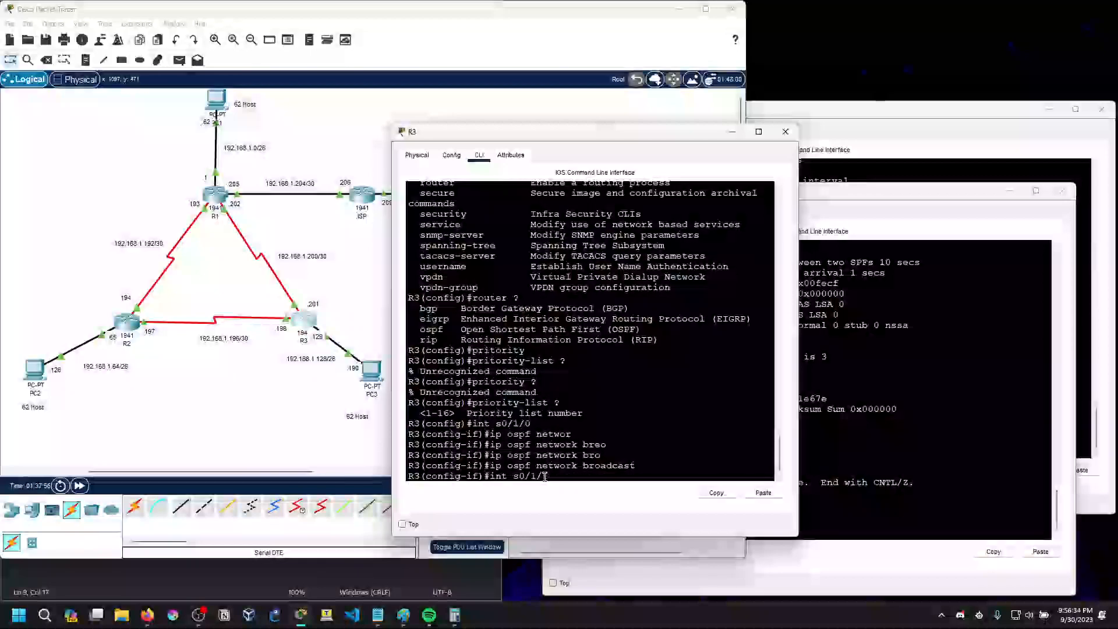
{"action": "type", "text": "1"}
{"action": "key", "text": "Return"}
{"action": "key", "text": "Up"}
{"action": "key", "text": "Up"}
{"action": "key", "text": "Return"}
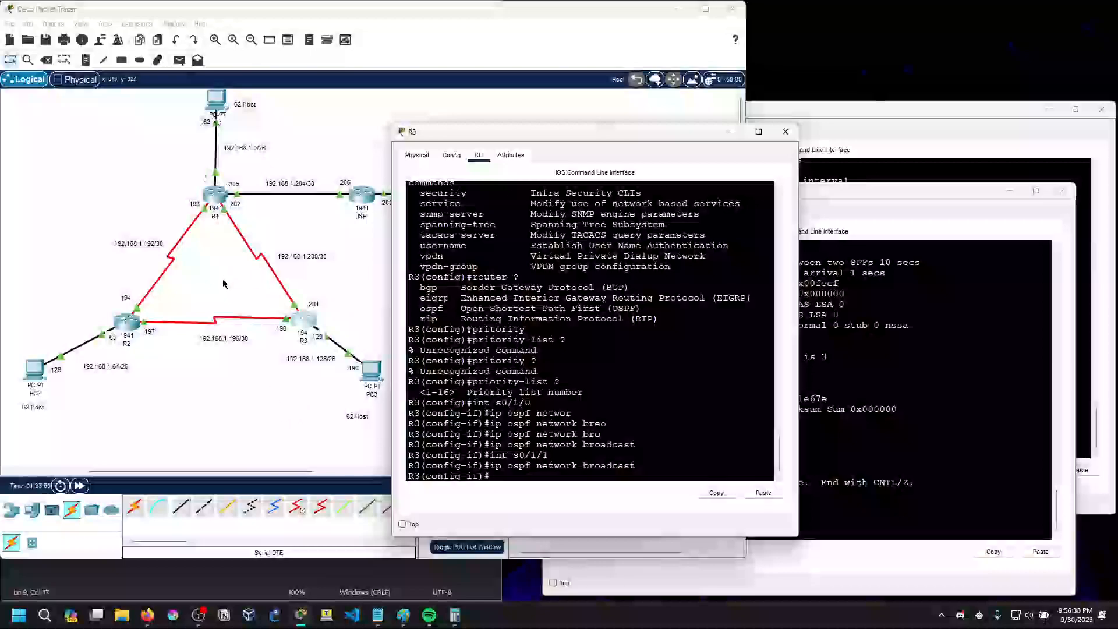
Widen R3's CLI window and exit configuration mode back to privileged EXEC mode
{"action": "left_click_drag", "start_coordinate": [799, 306], "coordinate": [929, 305]}
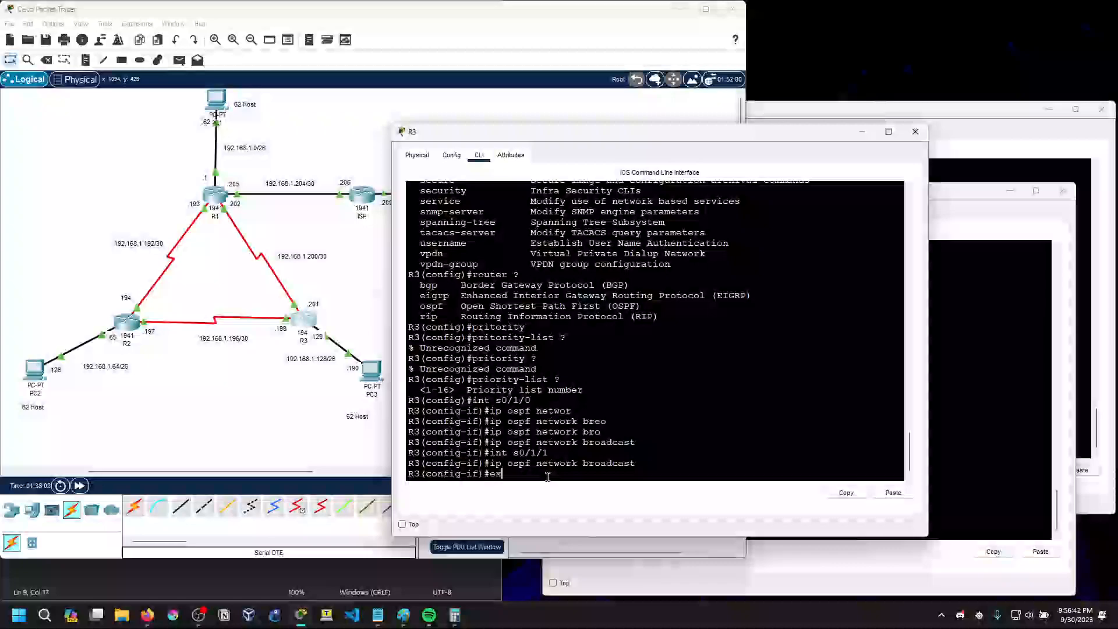
{"action": "type", "text": "xit"}
{"action": "key", "text": "Return"}
{"action": "type", "text": "exist"}
{"action": "key", "text": "Return"}
{"action": "type", "text": "exit"}
{"action": "key", "text": "Return"}
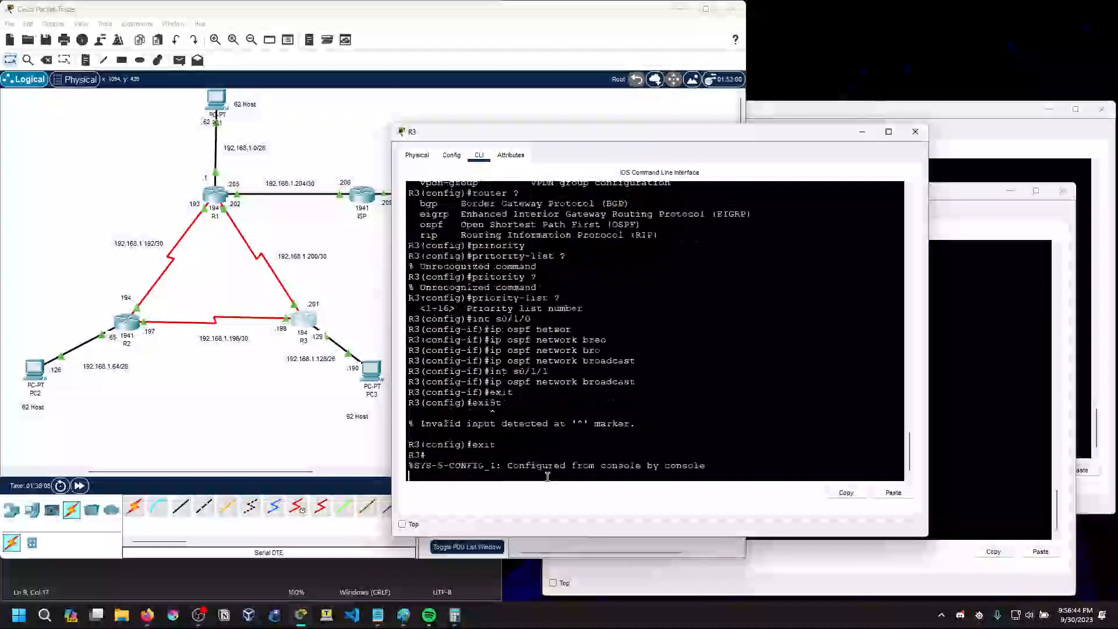
Show R3's OSPF interface details with sh ip ospf interface
{"action": "key", "text": "Return"}
{"action": "type", "text": "sh ip ospf interface"}
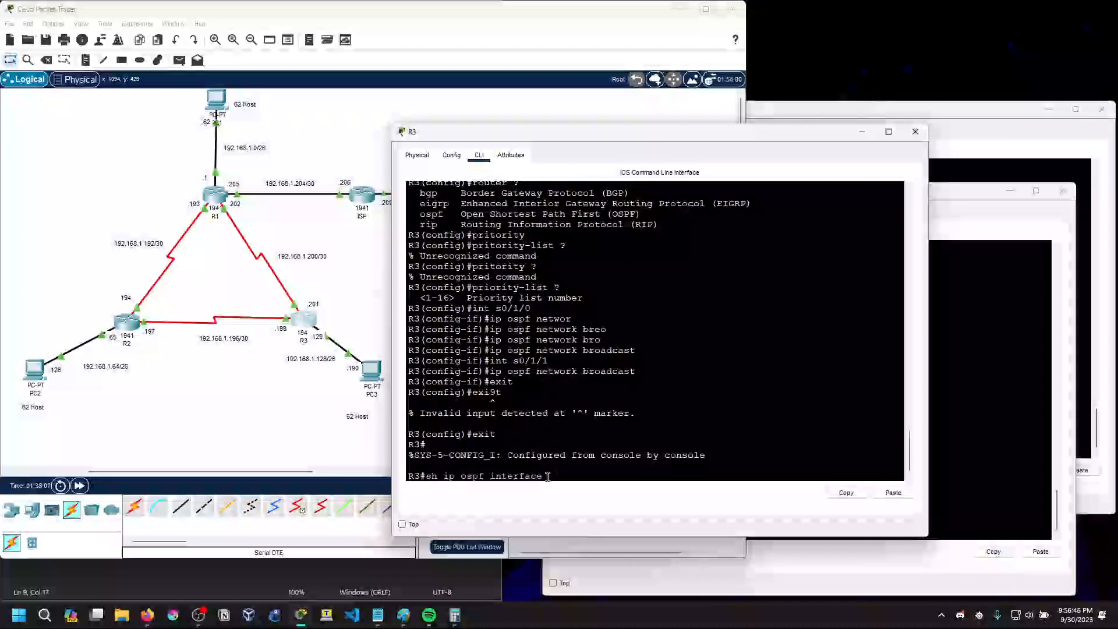
{"action": "key", "text": "Return"}
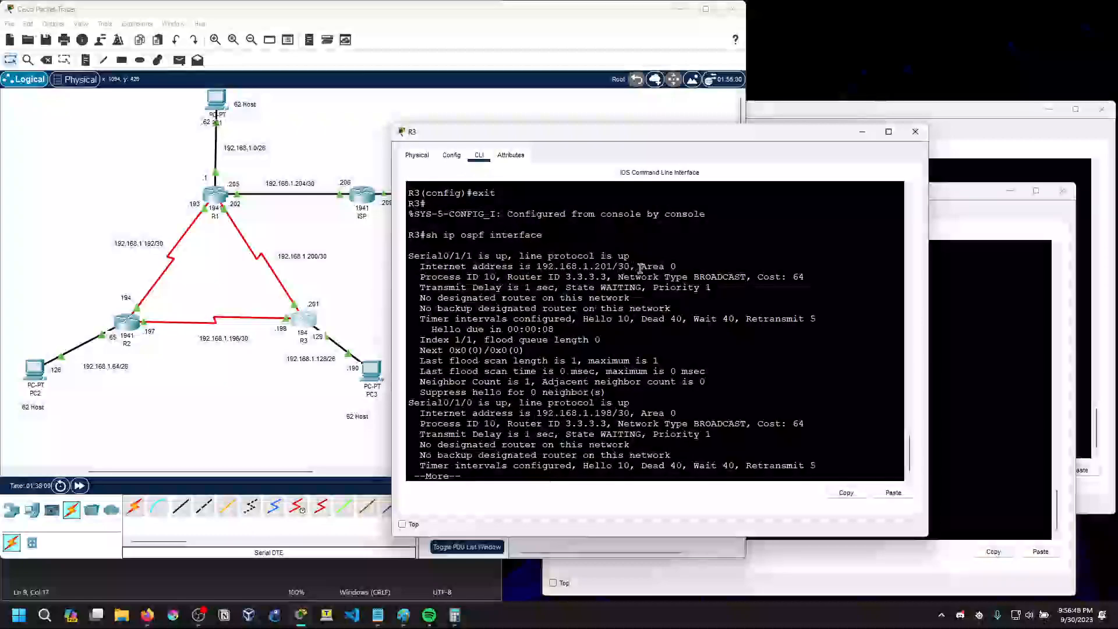
Examine the network type, designated router and backup designated router lines for each of R3's OSPF interfaces
{"action": "left_click_drag", "start_coordinate": [619, 279], "coordinate": [750, 278]}
{"action": "left_click", "coordinate": [744, 276]}
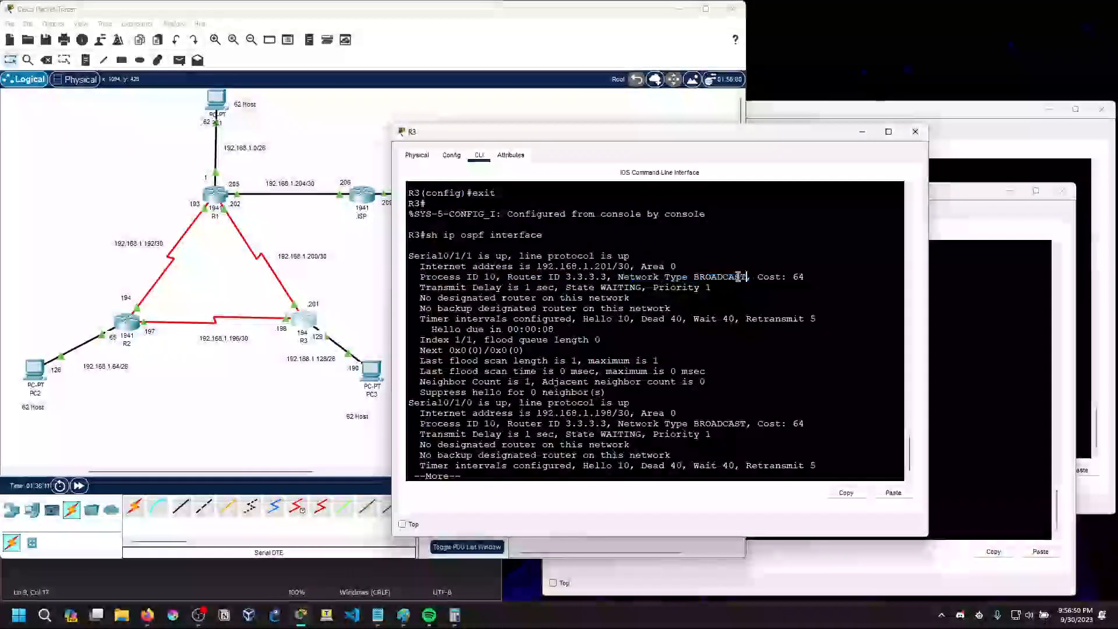
{"action": "left_click_drag", "start_coordinate": [420, 298], "coordinate": [627, 297]}
{"action": "left_click", "coordinate": [624, 295]}
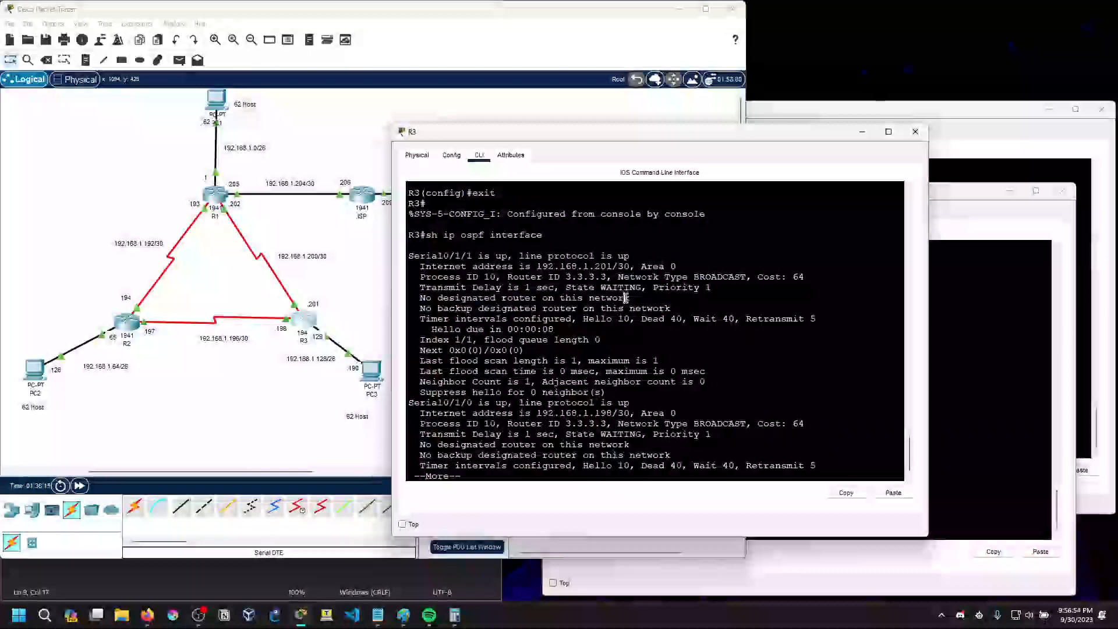
{"action": "left_click_drag", "start_coordinate": [420, 308], "coordinate": [665, 308]}
{"action": "key", "text": "space"}
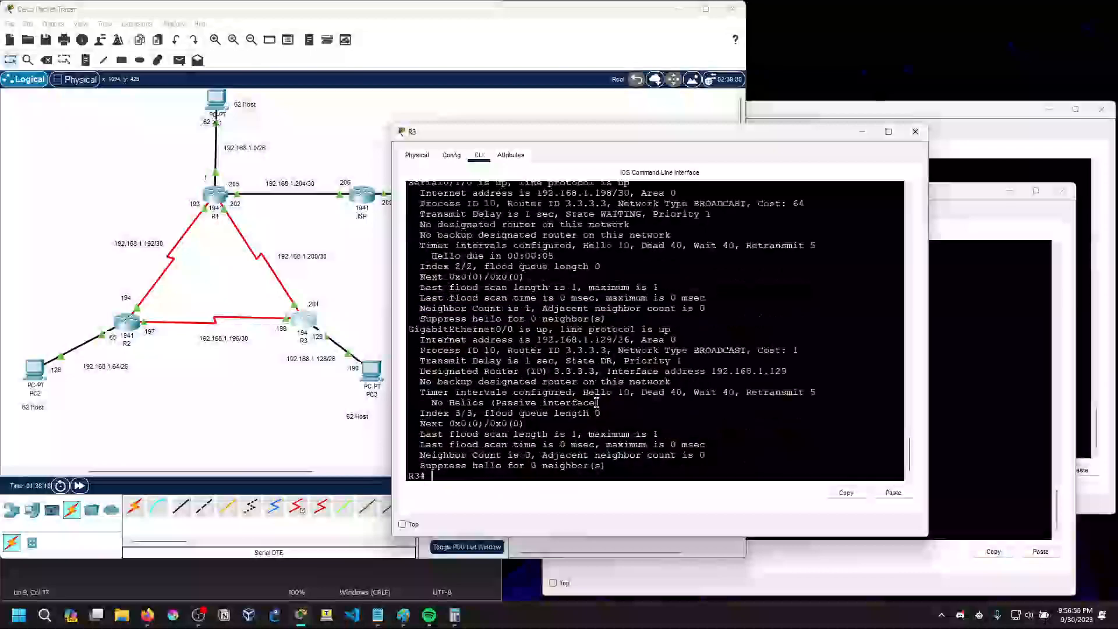
{"action": "scroll", "coordinate": [597, 400], "scroll_direction": "up", "scroll_amount": 2}
{"action": "scroll", "coordinate": [597, 400], "scroll_direction": "down", "scroll_amount": 2}
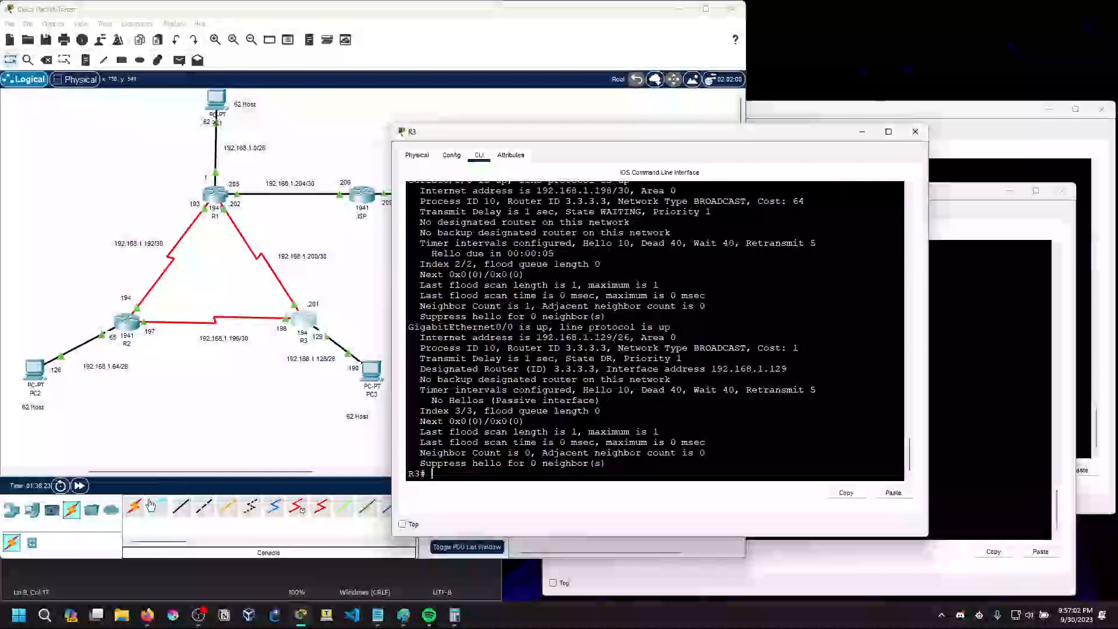
Fast-forward the simulation time repeatedly so the OSPF election timers can elapse
{"action": "left_click", "coordinate": [82, 490]}
{"action": "left_click", "coordinate": [82, 490]}
{"action": "left_click", "coordinate": [83, 489]}
{"action": "left_click", "coordinate": [82, 490]}
{"action": "left_click", "coordinate": [82, 490]}
{"action": "left_click", "coordinate": [82, 490]}
{"action": "left_click", "coordinate": [82, 490]}
{"action": "left_click", "coordinate": [82, 489]}
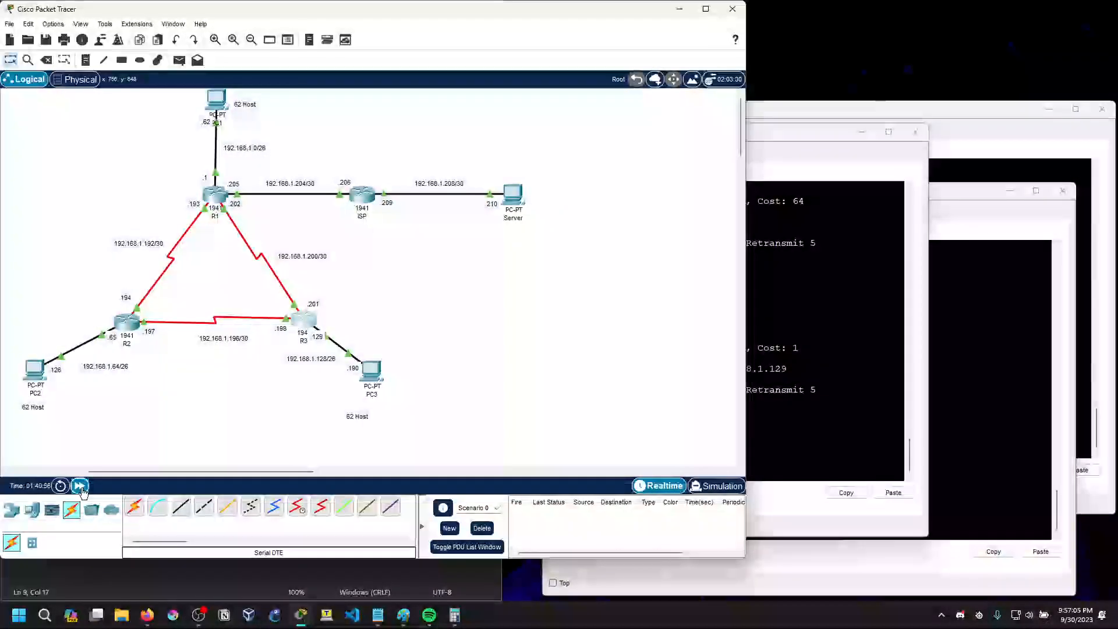
{"action": "left_click", "coordinate": [82, 490]}
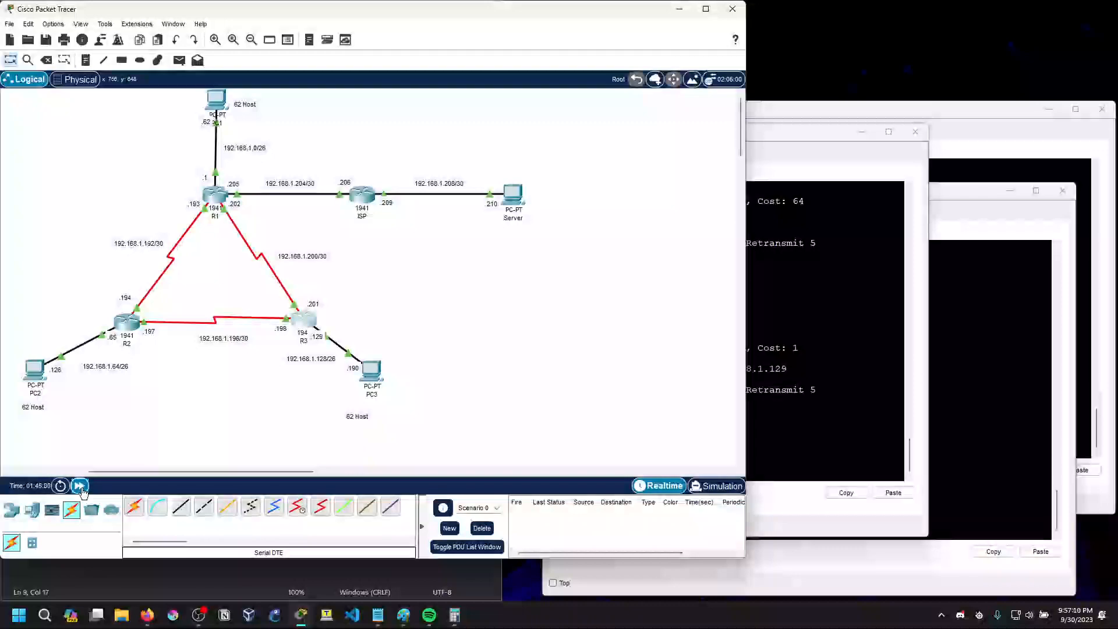
{"action": "left_click", "coordinate": [82, 490]}
{"action": "left_click", "coordinate": [82, 490]}
{"action": "left_click", "coordinate": [82, 490]}
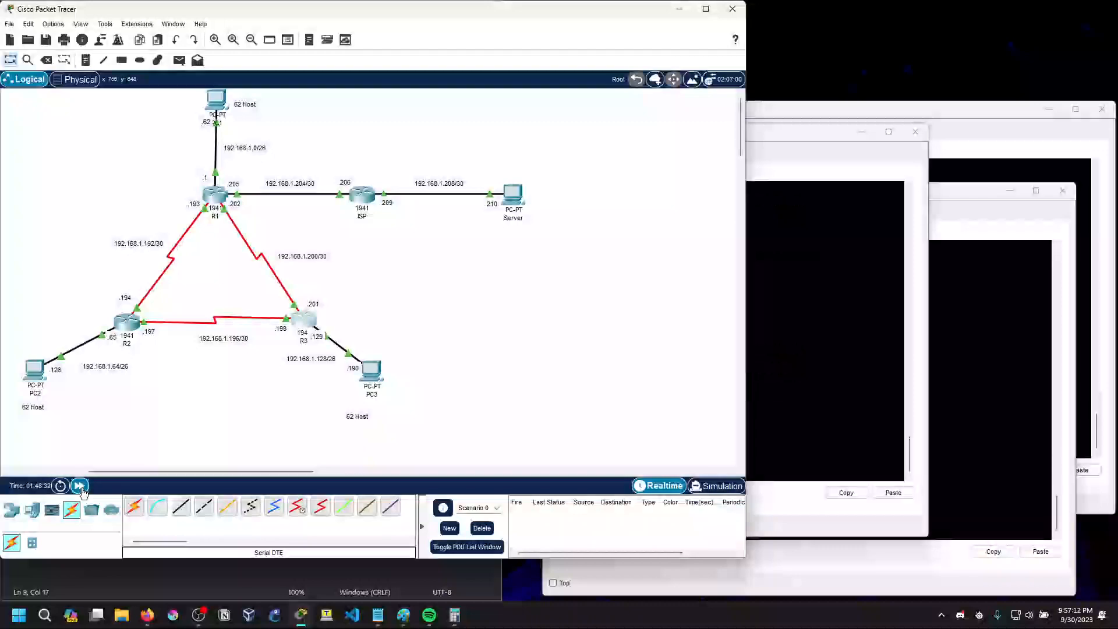
Return to R3's CLI, restart the console session and enter privileged EXEC mode
{"action": "left_click", "coordinate": [845, 391]}
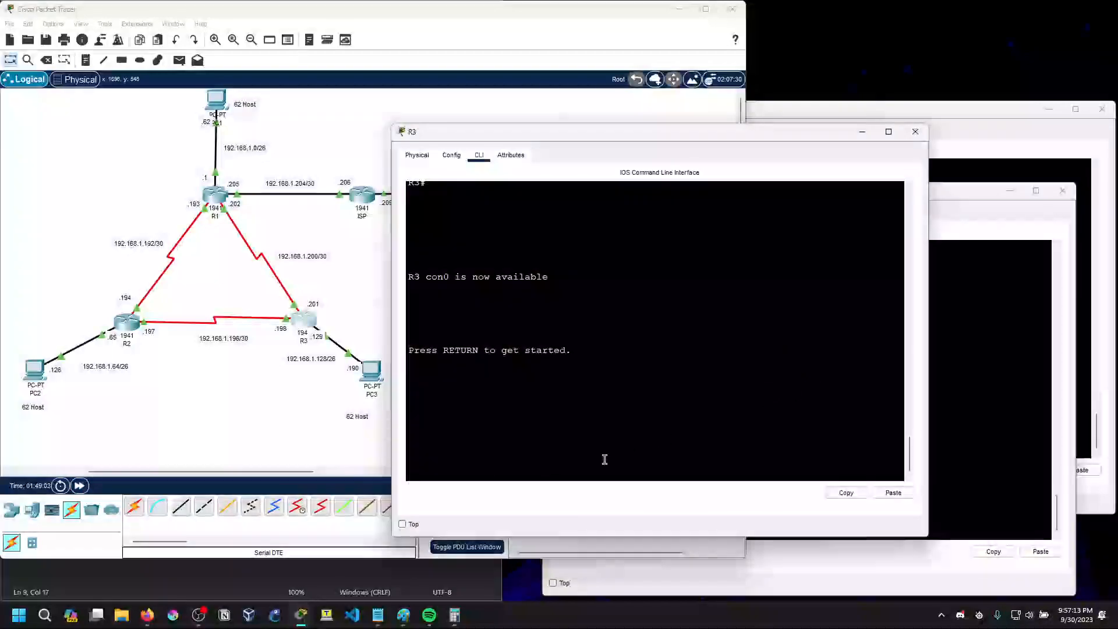
{"action": "key", "text": "Return"}
{"action": "key", "text": "Return"}
{"action": "type", "text": "en"}
{"action": "key", "text": "Return"}
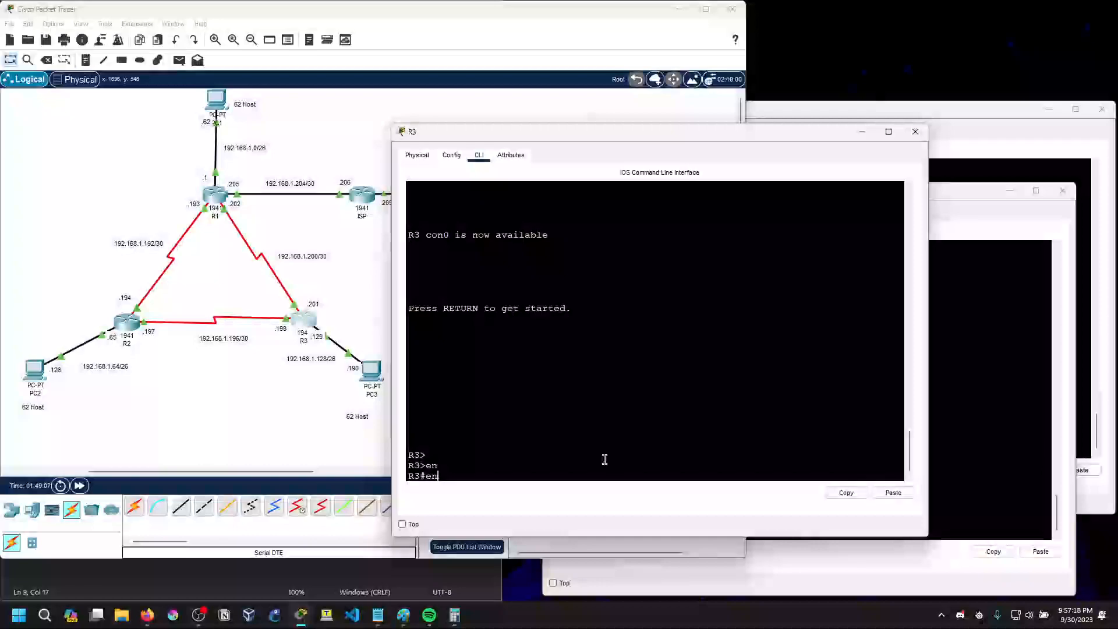
Run sh ip ospf interface on R3 again and check the state and designated router of each interface
{"action": "type", "text": "sh ip ospf inter"}
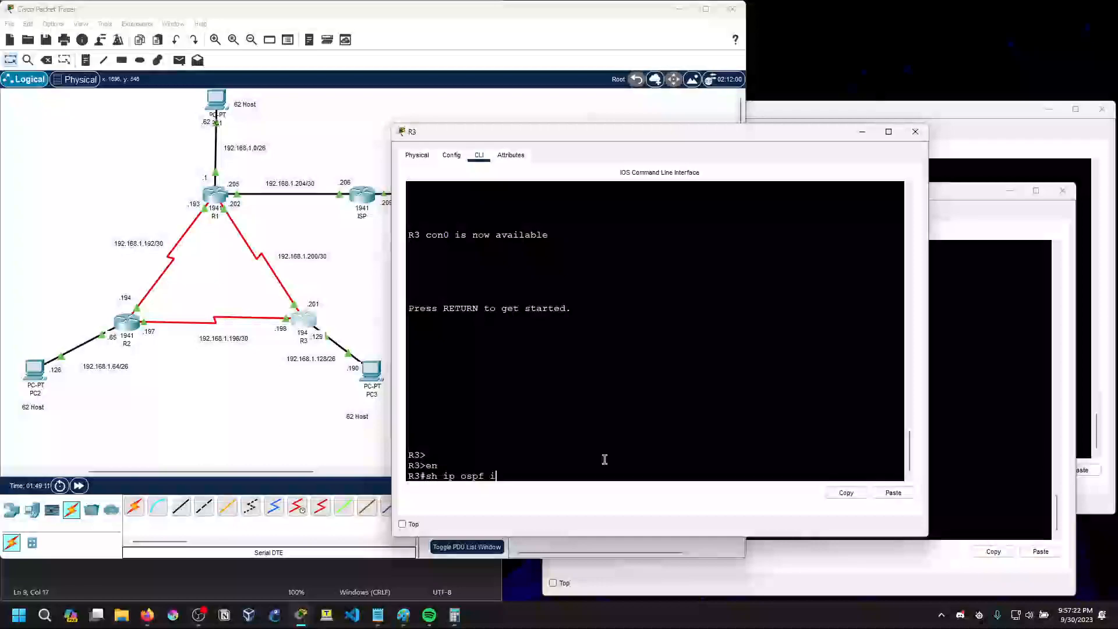
{"action": "key", "text": "BackSpace"}
{"action": "key", "text": "BackSpace"}
{"action": "type", "text": "ace"}
{"action": "key", "text": "Return"}
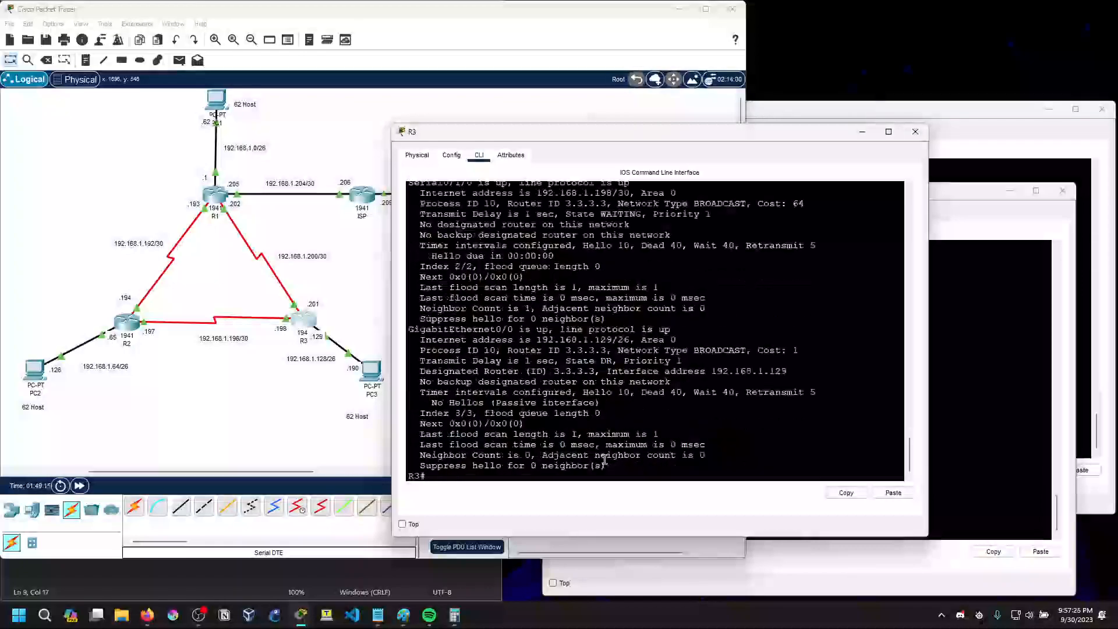
{"action": "scroll", "coordinate": [605, 460], "scroll_direction": "up", "scroll_amount": 2}
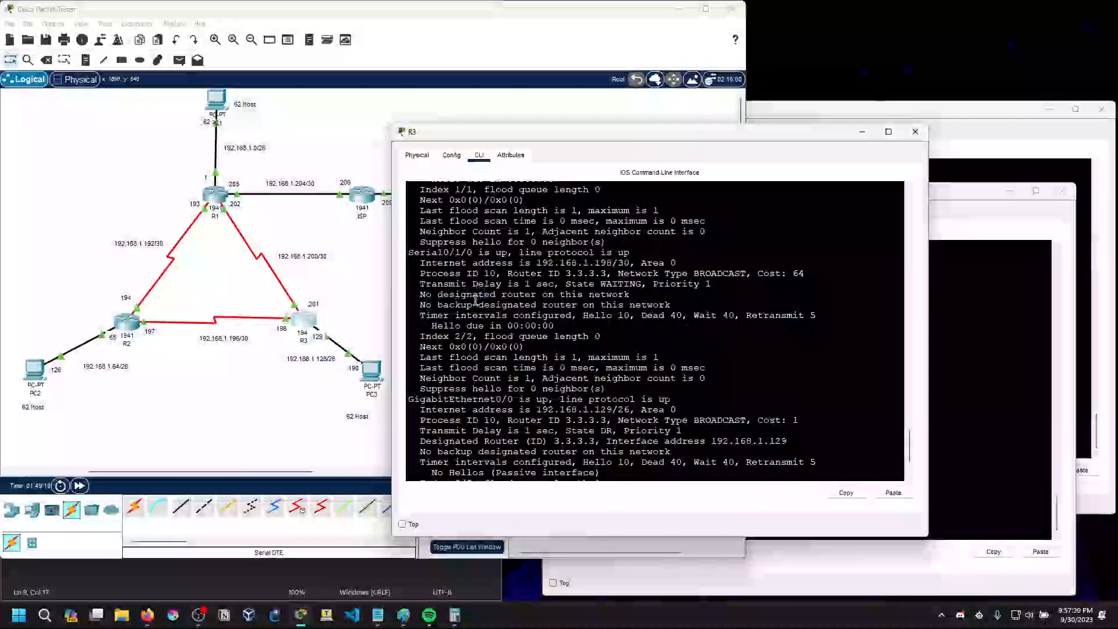
{"action": "scroll", "coordinate": [483, 344], "scroll_direction": "down", "scroll_amount": 2}
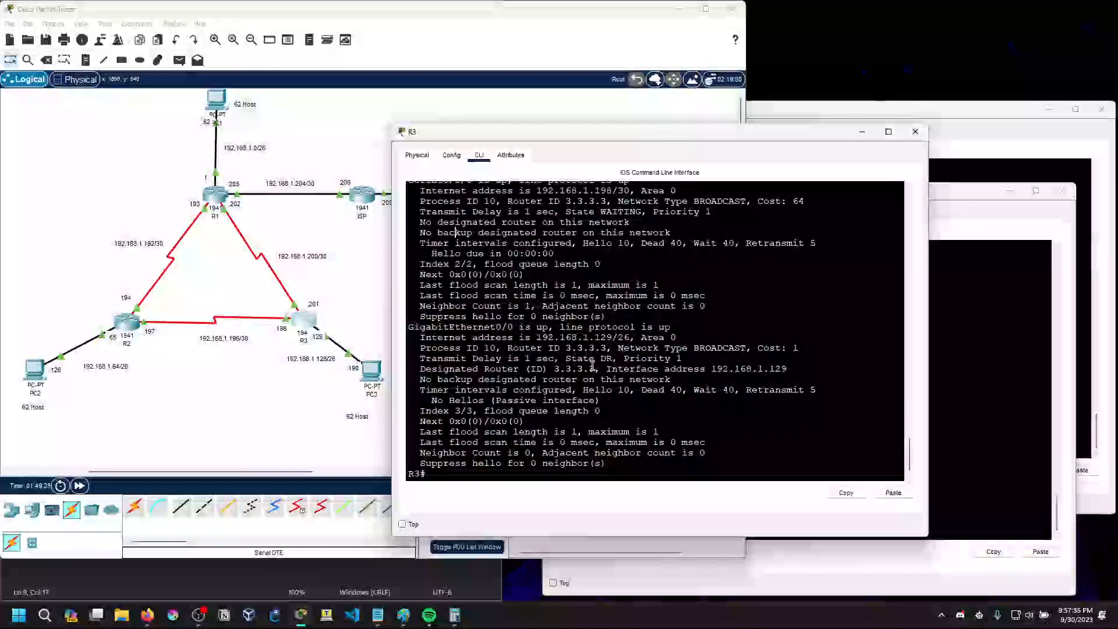
{"action": "left_click_drag", "start_coordinate": [570, 358], "coordinate": [612, 357]}
{"action": "left_click", "coordinate": [613, 357]}
{"action": "scroll", "coordinate": [610, 379], "scroll_direction": "up", "scroll_amount": 2}
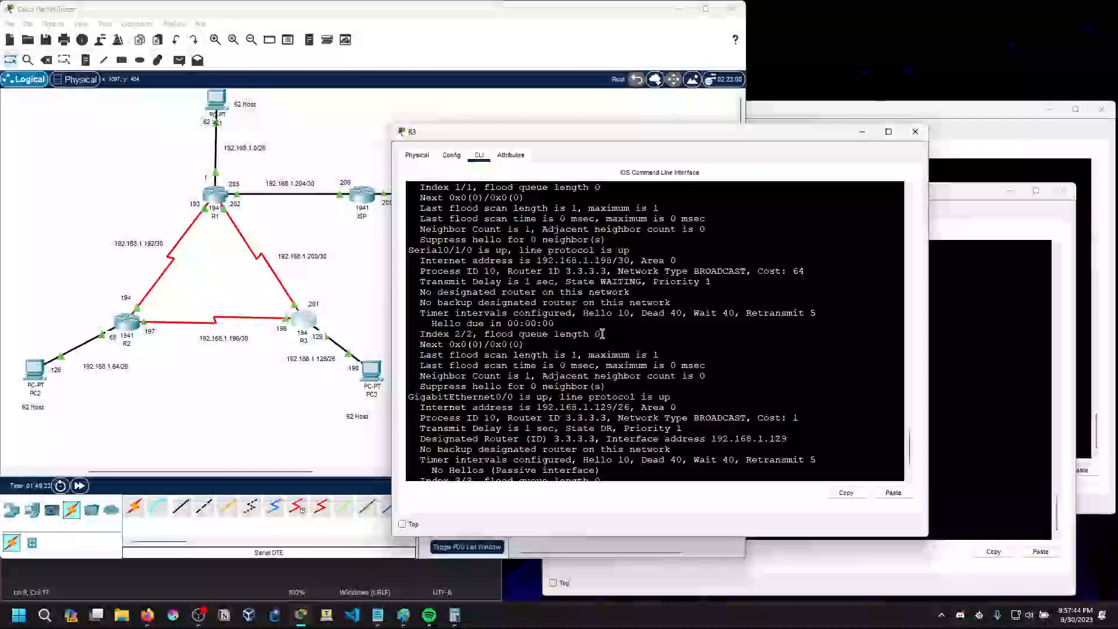
Minimize R3's window, open R2's CLI and enter privileged EXEC mode
{"action": "left_click", "coordinate": [865, 134]}
{"action": "left_click", "coordinate": [128, 323]}
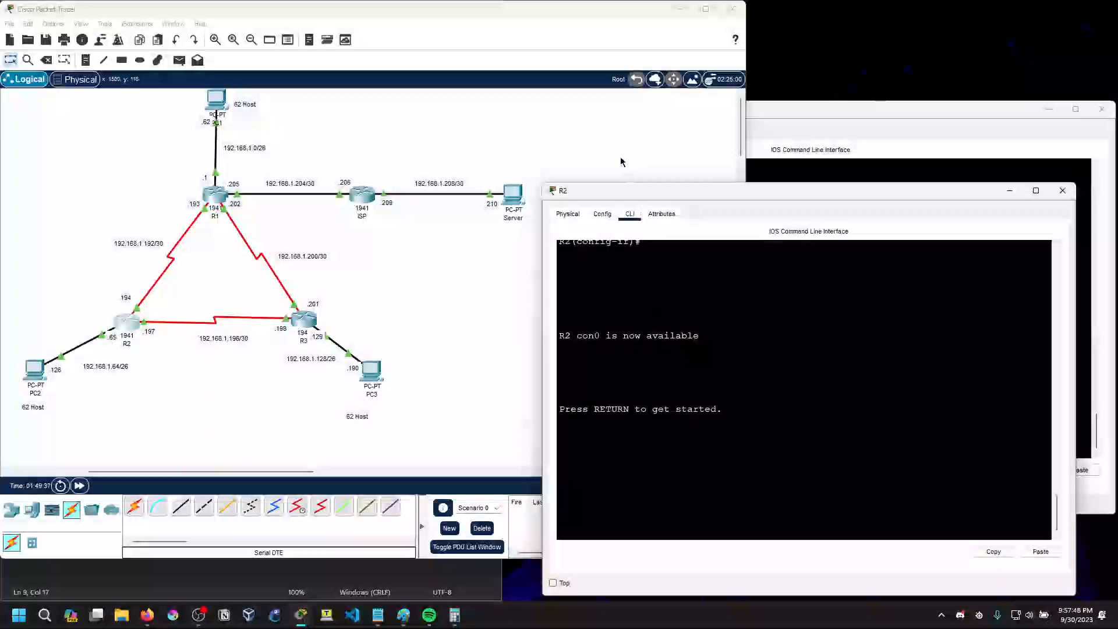
{"action": "left_click_drag", "start_coordinate": [623, 193], "coordinate": [581, 123]}
{"action": "left_click", "coordinate": [586, 457]}
{"action": "key", "text": "Return"}
{"action": "type", "text": "en"}
{"action": "key", "text": "Return"}
Run sh ip ospf interface on R2 and check the router ID, state and designated router of each interface
{"action": "type", "text": "sh ip ospf"}
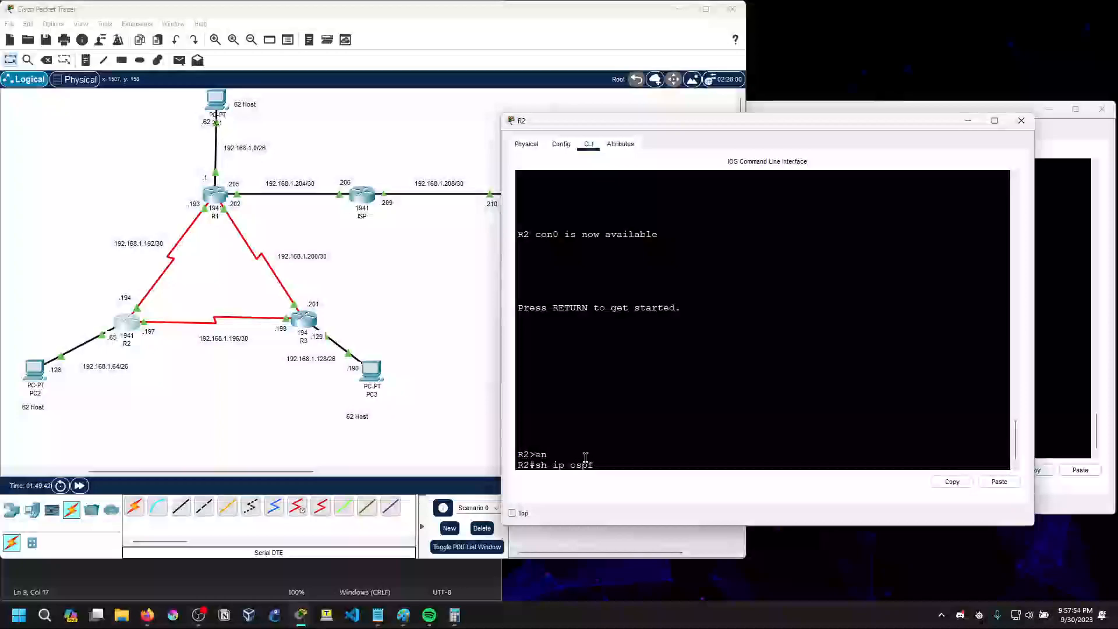
{"action": "type", "text": " interface"}
{"action": "key", "text": "Return"}
{"action": "key", "text": "space"}
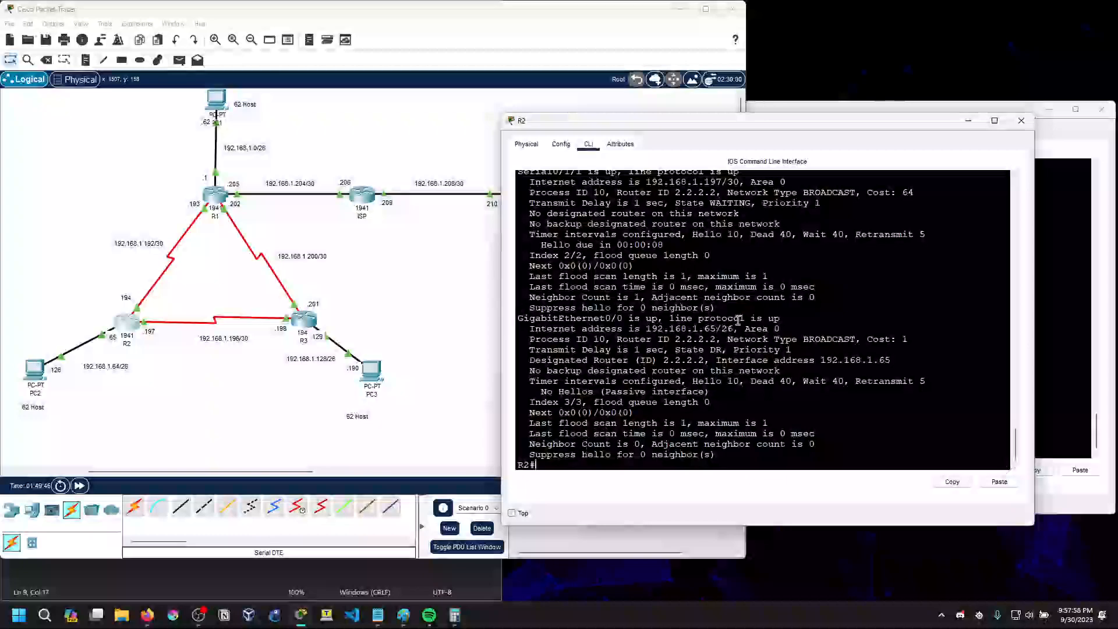
{"action": "left_click_drag", "start_coordinate": [551, 215], "coordinate": [711, 220]}
{"action": "left_click", "coordinate": [710, 224]}
{"action": "scroll", "coordinate": [656, 387], "scroll_direction": "down", "scroll_amount": 1}
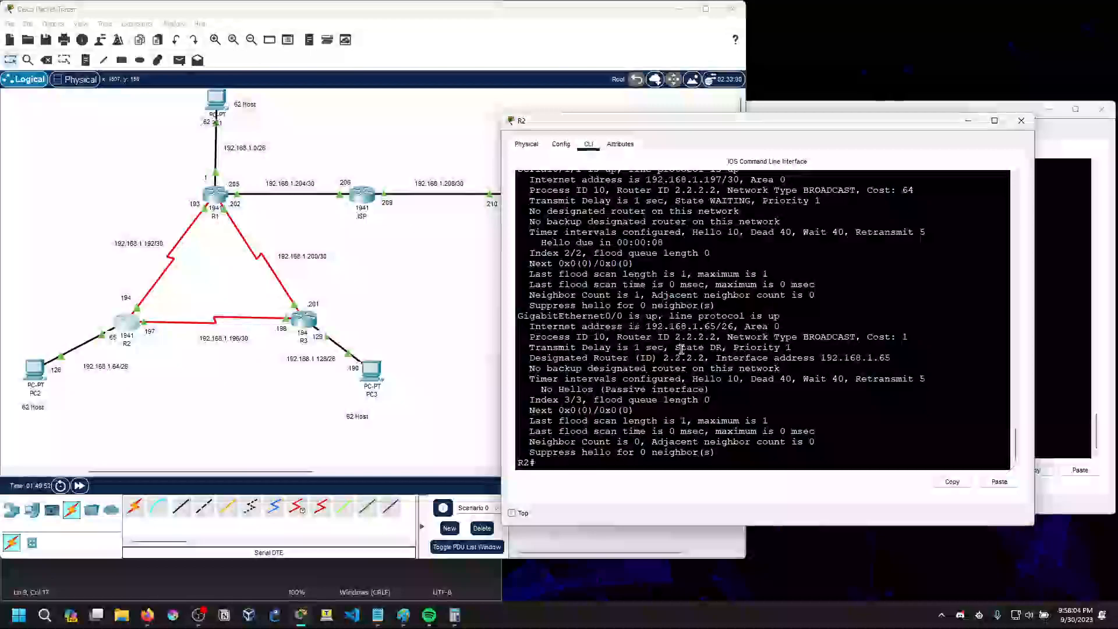
{"action": "left_click_drag", "start_coordinate": [636, 336], "coordinate": [698, 338]}
{"action": "left_click", "coordinate": [698, 340]}
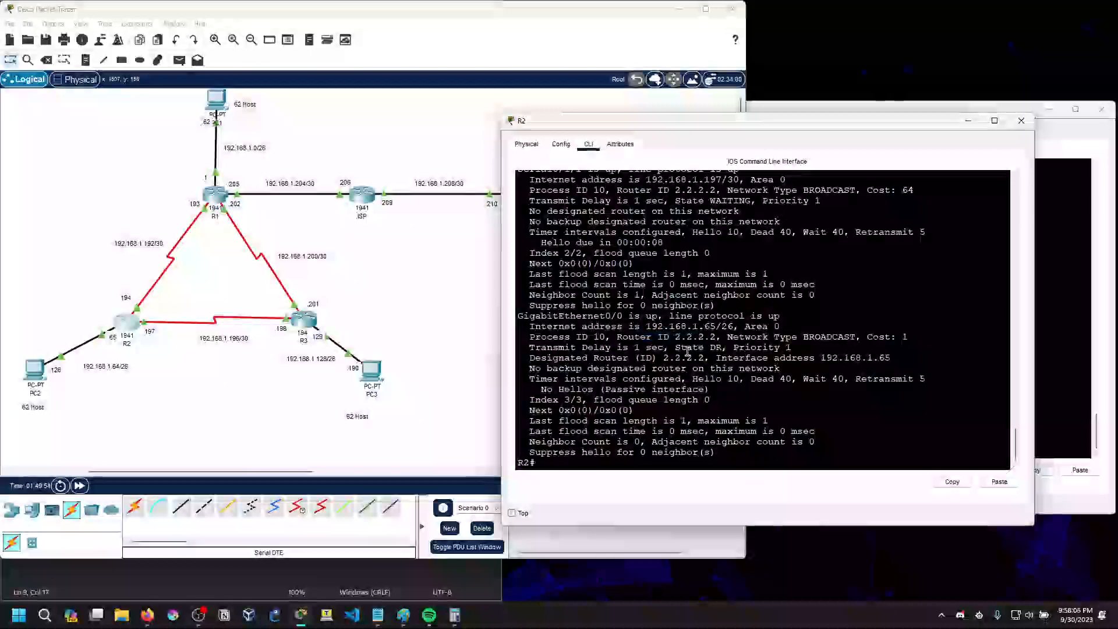
{"action": "scroll", "coordinate": [675, 373], "scroll_direction": "up", "scroll_amount": 1}
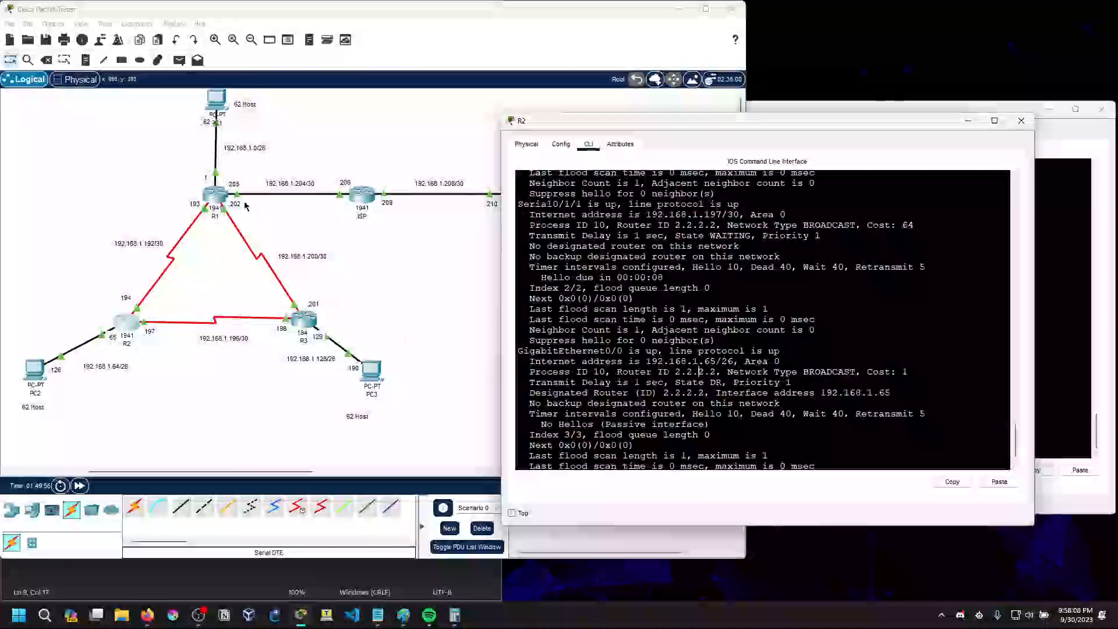
Open R1's CLI, log in with the console password and enter privileged EXEC mode with the enable password
{"action": "left_click", "coordinate": [219, 194]}
{"action": "key", "text": "Return"}
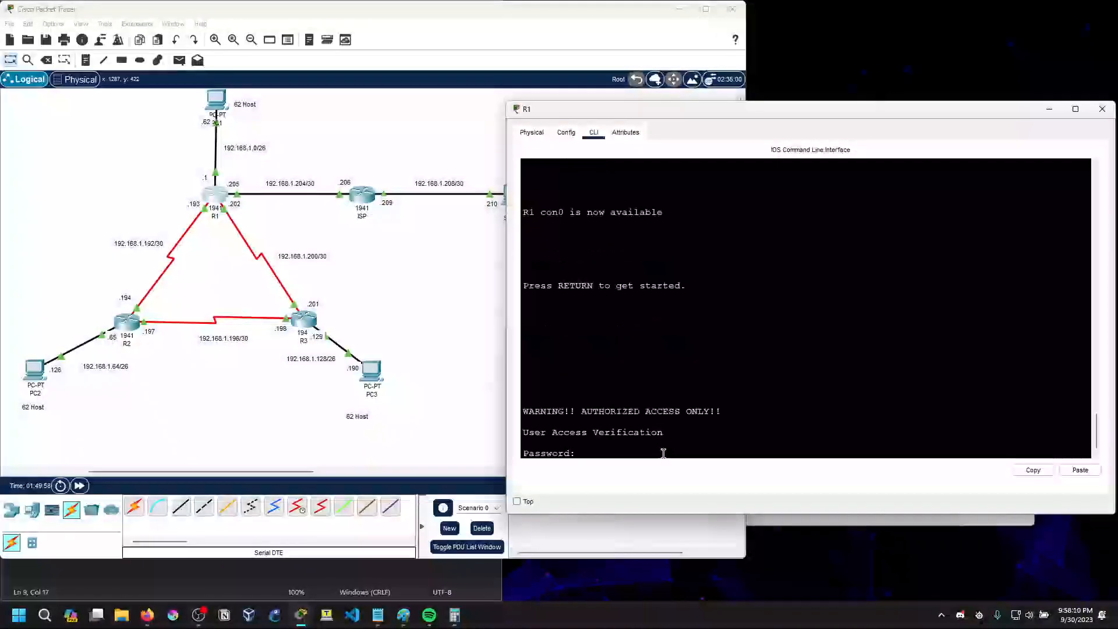
{"action": "key", "text": "Return"}
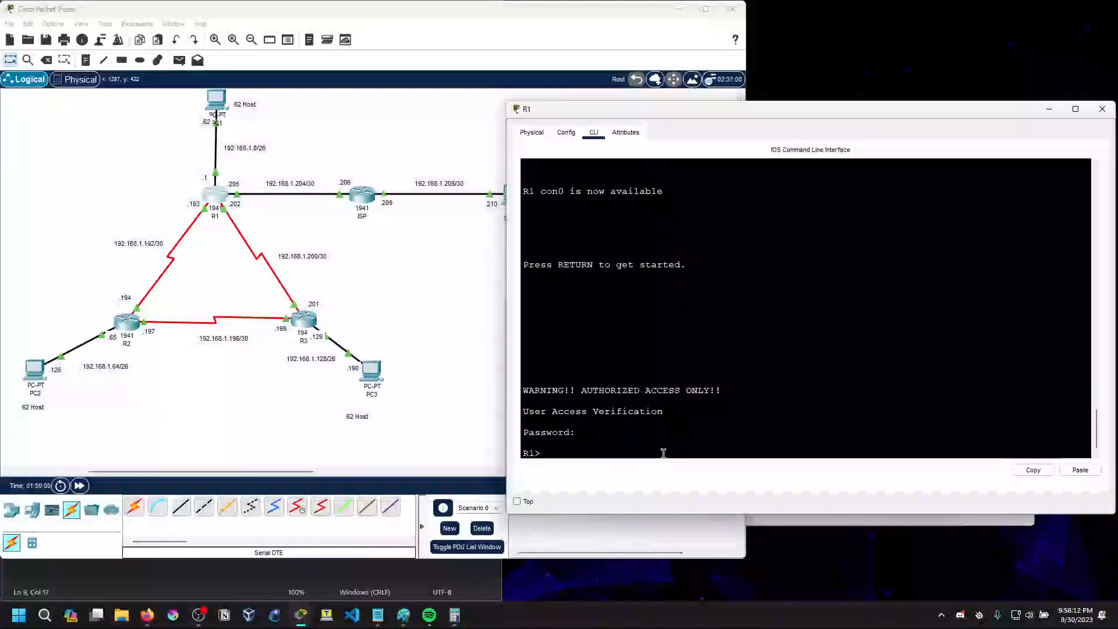
{"action": "type", "text": "en"}
{"action": "key", "text": "Return"}
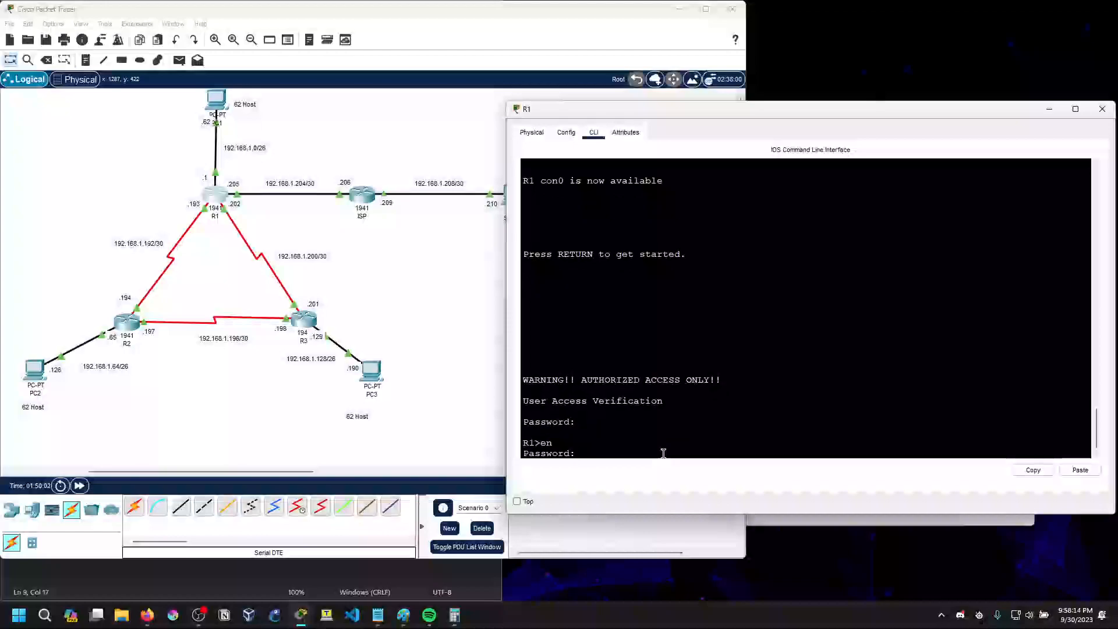
{"action": "key", "text": "Return"}
{"action": "key", "text": "Return"}
Run sh ip ospf interface on R1 and check each interface's network type and designated router lines
{"action": "type", "text": "sh ip"}
{"action": "key", "text": "BackSpace"}
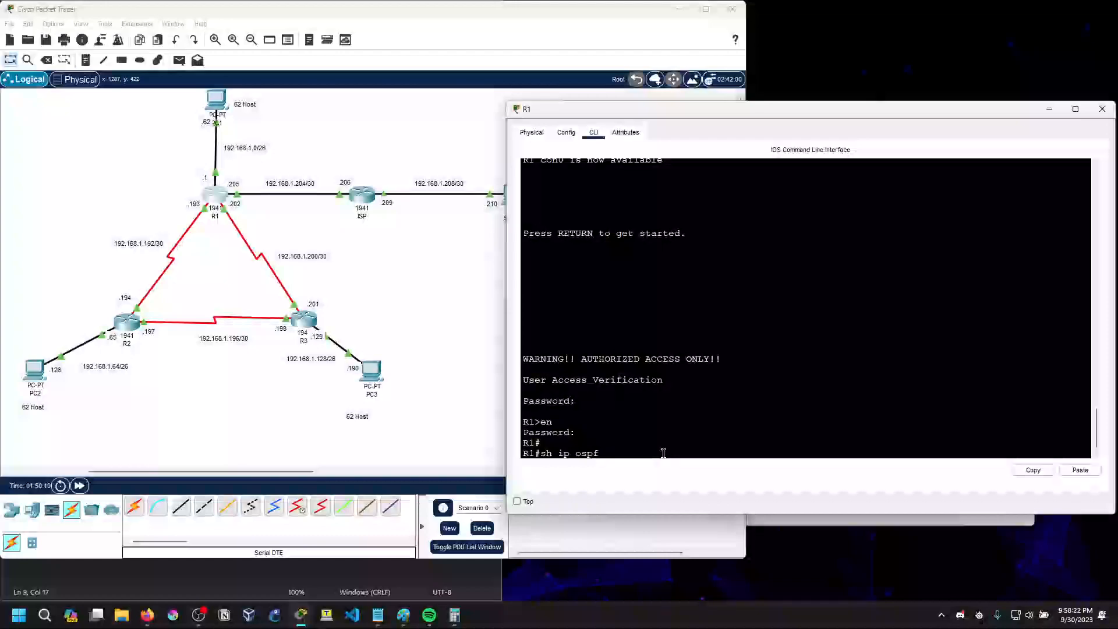
{"action": "type", "text": "interface"}
{"action": "key", "text": "Return"}
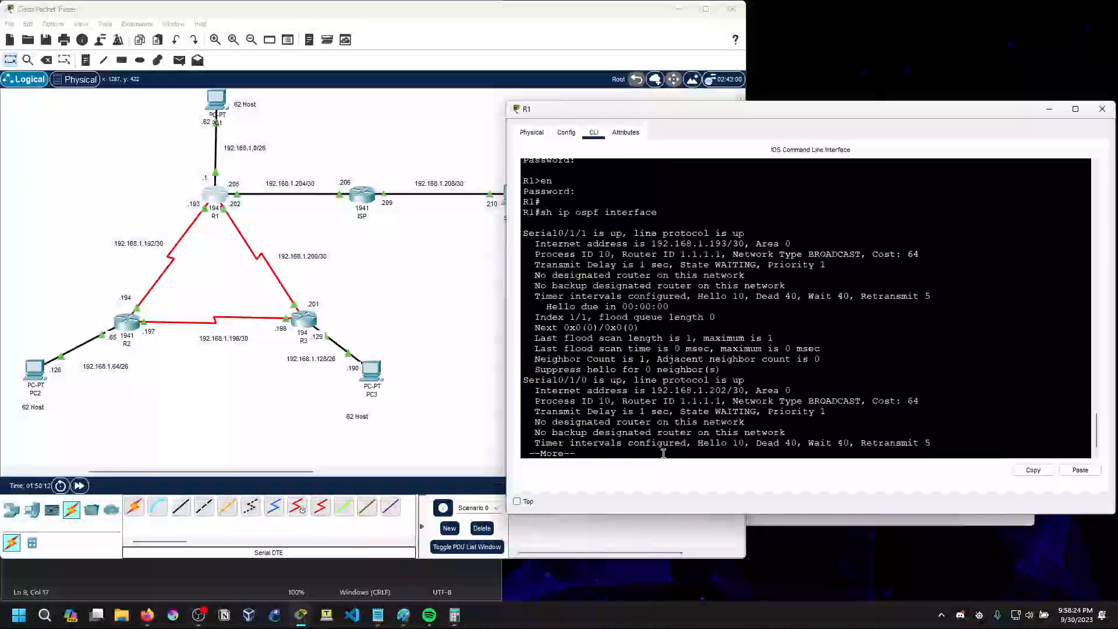
{"action": "scroll", "coordinate": [661, 449], "scroll_direction": "up", "scroll_amount": 2}
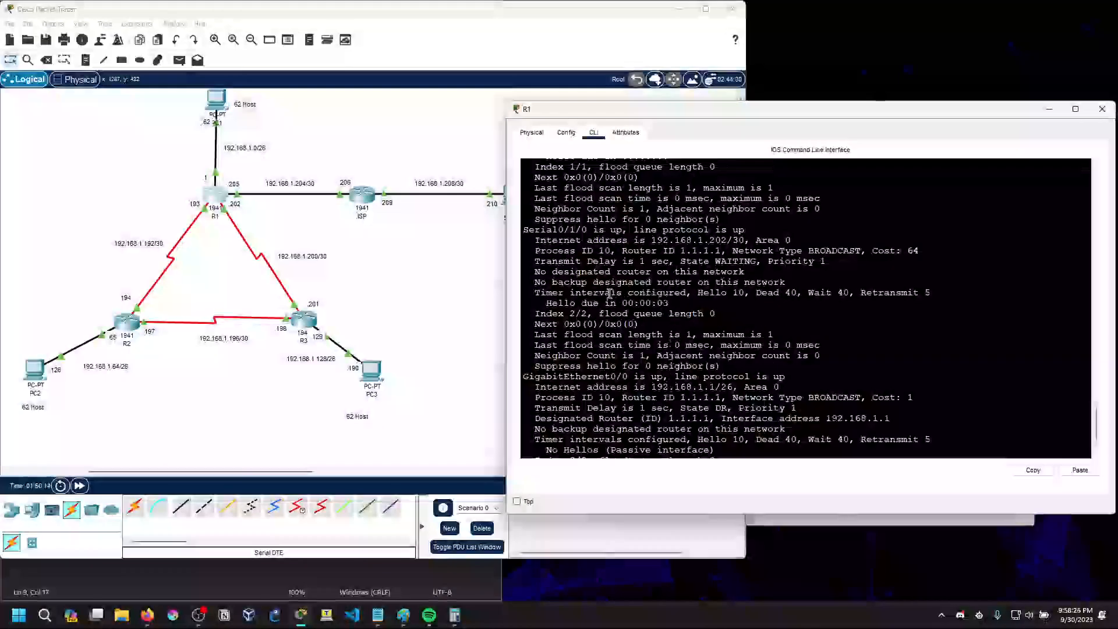
{"action": "left_click_drag", "start_coordinate": [540, 272], "coordinate": [796, 281]}
{"action": "left_click", "coordinate": [796, 281]}
{"action": "left_click_drag", "start_coordinate": [680, 251], "coordinate": [751, 251]}
{"action": "left_click_drag", "start_coordinate": [751, 251], "coordinate": [791, 253]}
{"action": "left_click", "coordinate": [884, 250]}
{"action": "left_click", "coordinate": [791, 253]}
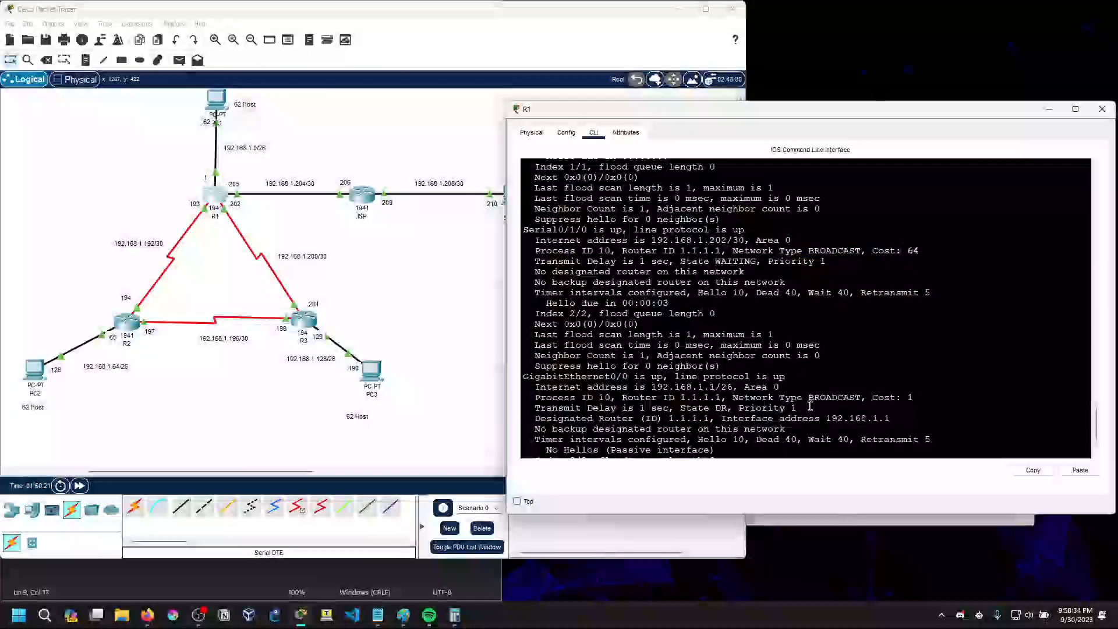
{"action": "scroll", "coordinate": [728, 414], "scroll_direction": "down", "scroll_amount": 3}
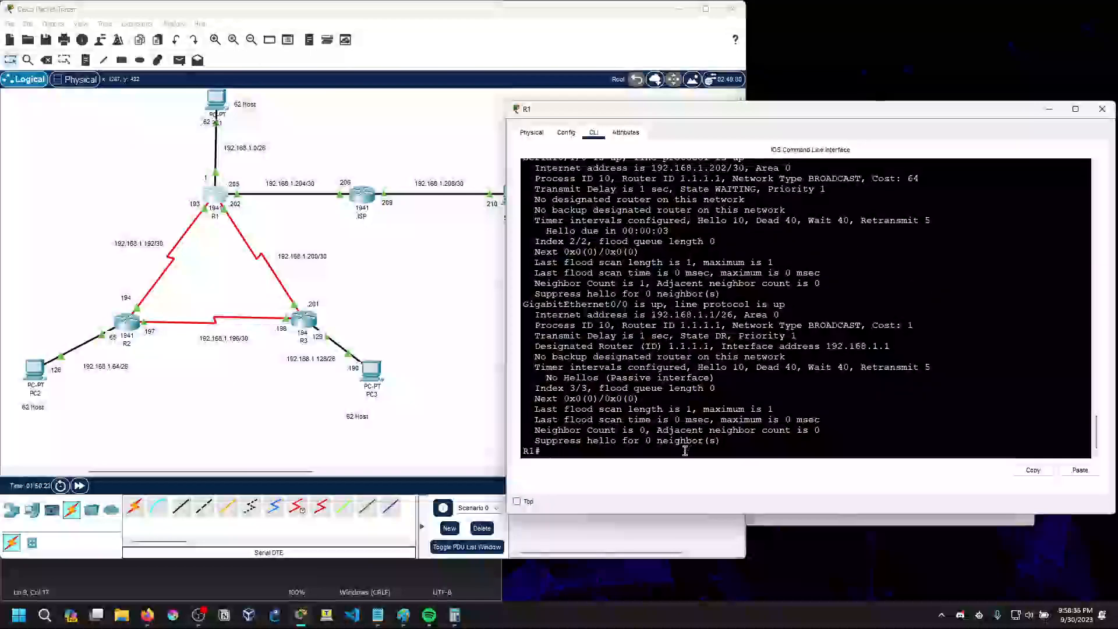
List R1's OSPF neighbors with sh ip ospf neighbor and check the state of each neighbor
{"action": "key", "text": "Return"}
{"action": "type", "text": "sh ip ospf neighbrpo"}
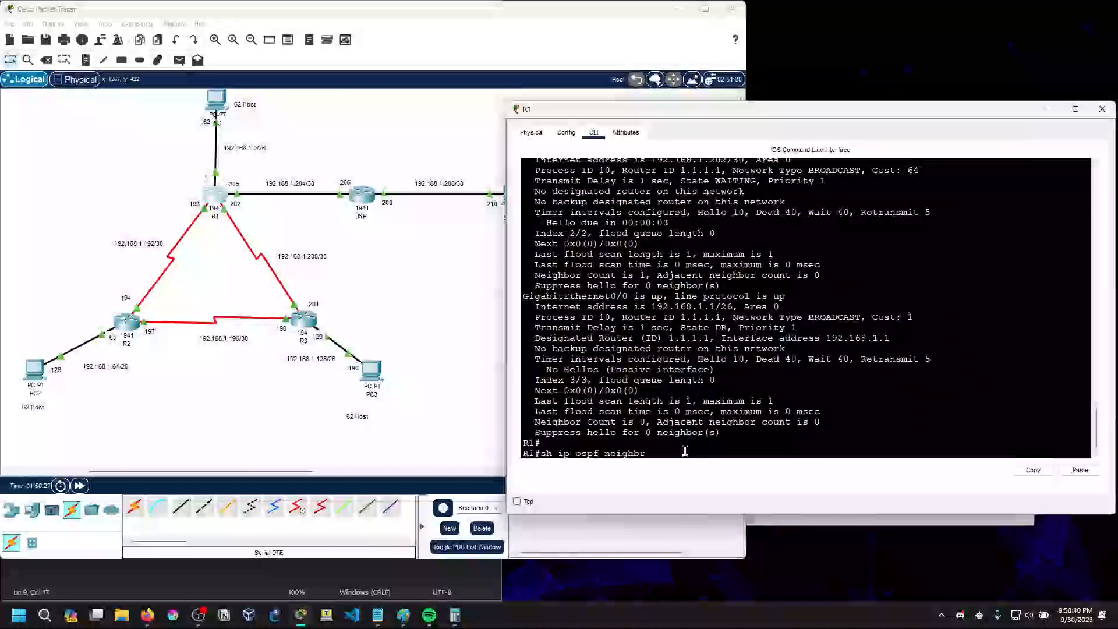
{"action": "key", "text": "BackSpace"}
{"action": "type", "text": "or"}
{"action": "key", "text": "Return"}
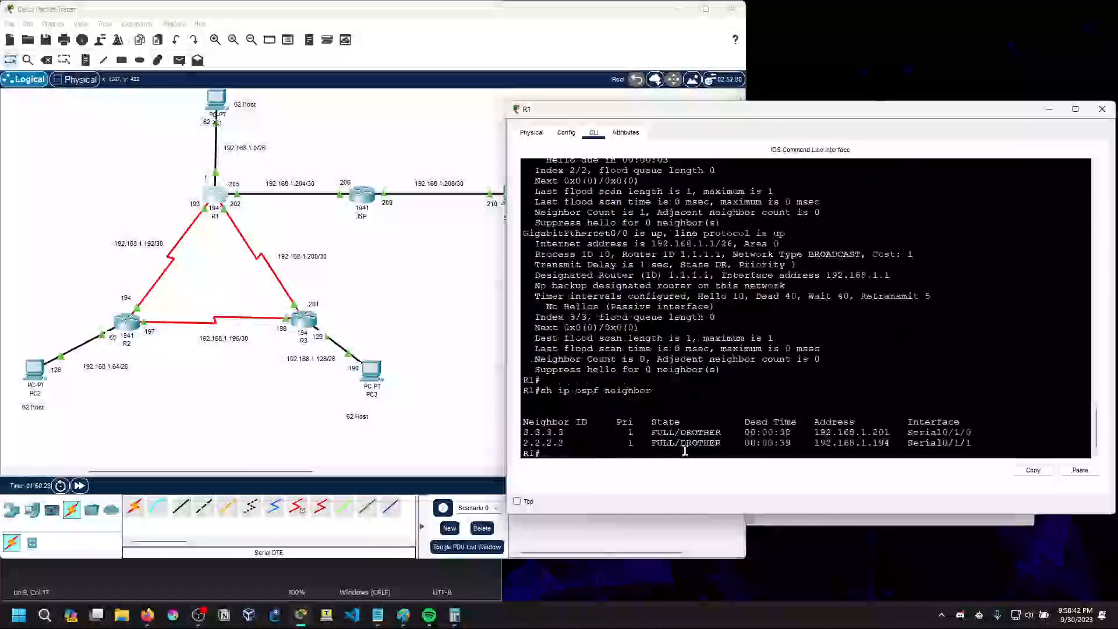
{"action": "mouse_move", "coordinate": [681, 434]}
{"action": "left_mouse_down"}
{"action": "mouse_move", "coordinate": [723, 434]}
{"action": "mouse_move", "coordinate": [679, 445]}
{"action": "left_mouse_up"}
{"action": "left_click", "coordinate": [722, 435]}
{"action": "left_click", "coordinate": [705, 445]}
Shift R1's window aside, bring up R2's CLI and place it beside R1's
{"action": "left_click_drag", "start_coordinate": [592, 117], "coordinate": [617, 102]}
{"action": "left_click", "coordinate": [142, 321]}
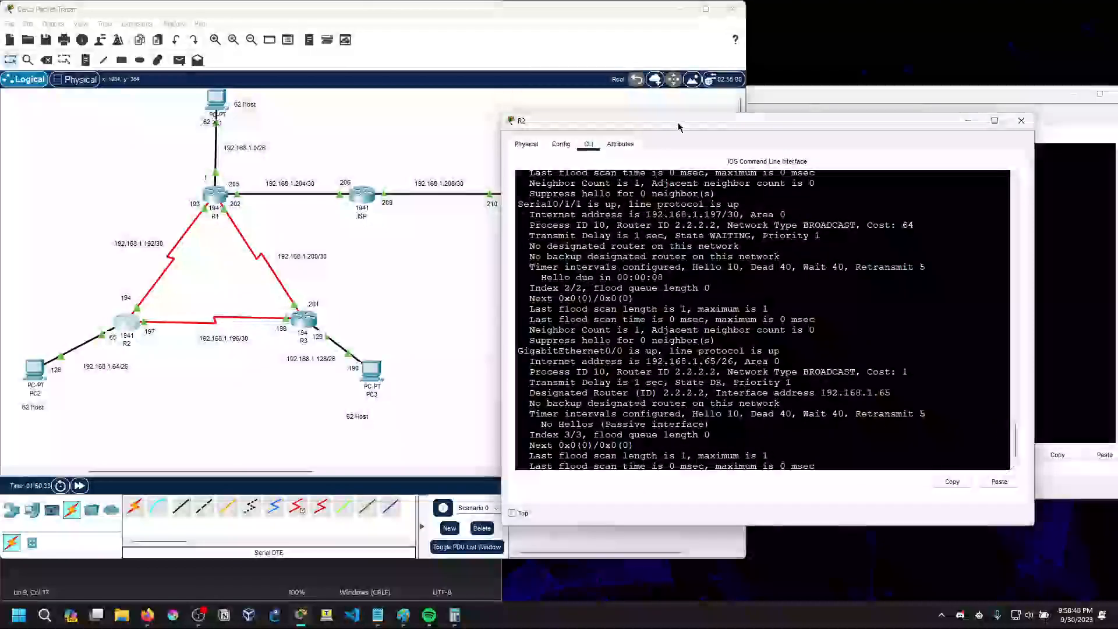
{"action": "left_click_drag", "start_coordinate": [684, 111], "coordinate": [250, 98]}
{"action": "left_click", "coordinate": [826, 361]}
{"action": "left_click", "coordinate": [340, 434]}
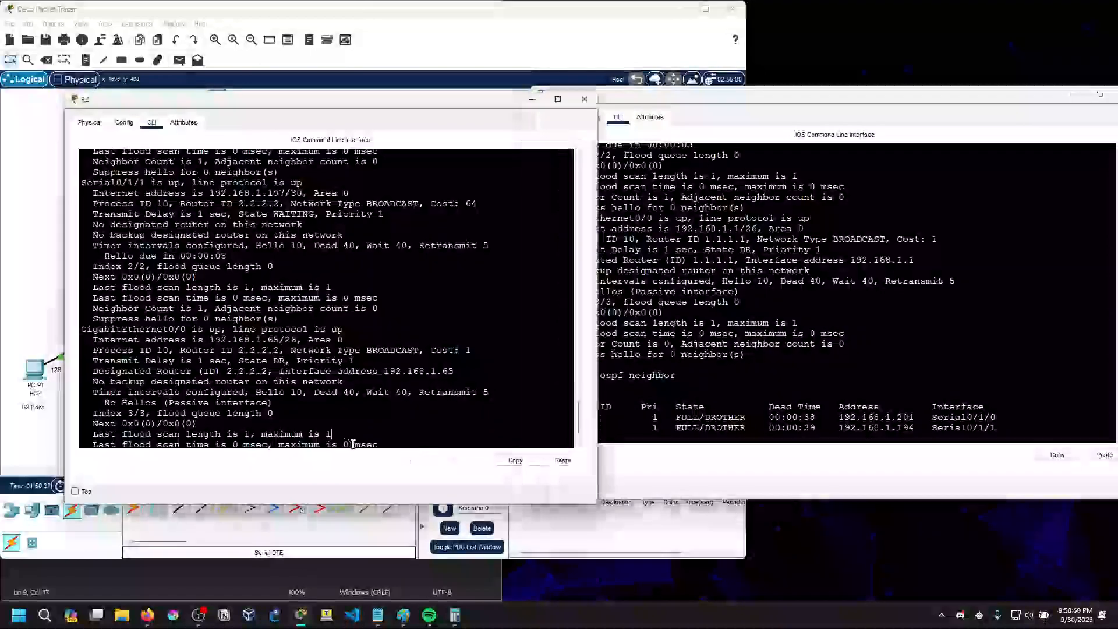
List R2's OSPF neighbors with sh ip ospf neighbor
{"action": "type", "text": "sh ip ospf neigh"}
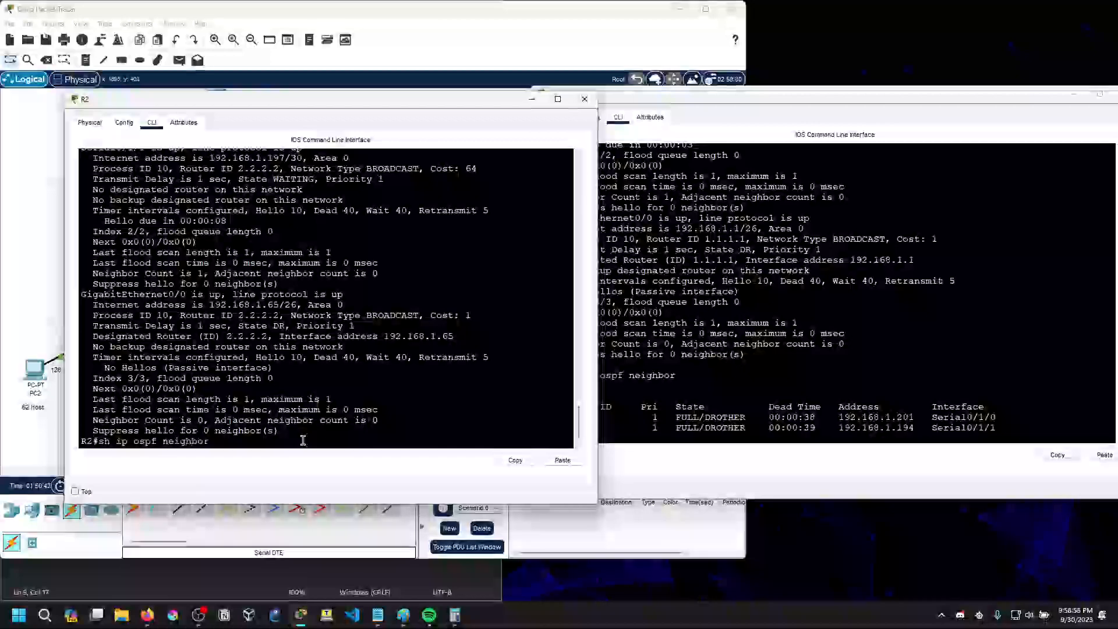
{"action": "type", "text": "bor"}
{"action": "key", "text": "Return"}
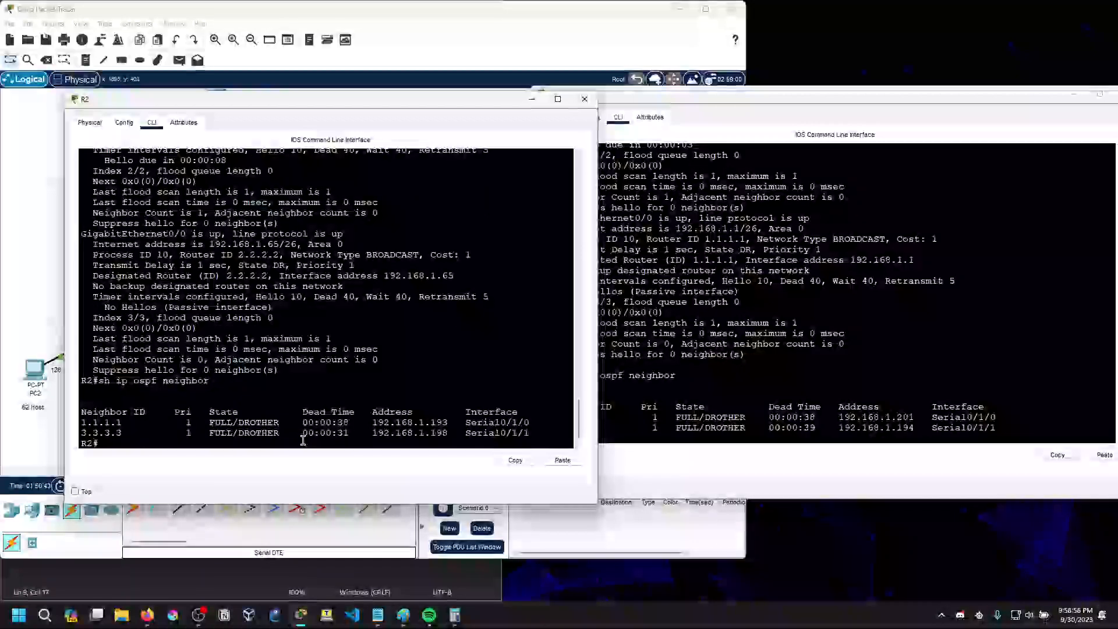
Compare the neighbor IDs and states in R1's and R2's neighbor tables, moving R2's window clear of R1's
{"action": "left_click", "coordinate": [600, 421]}
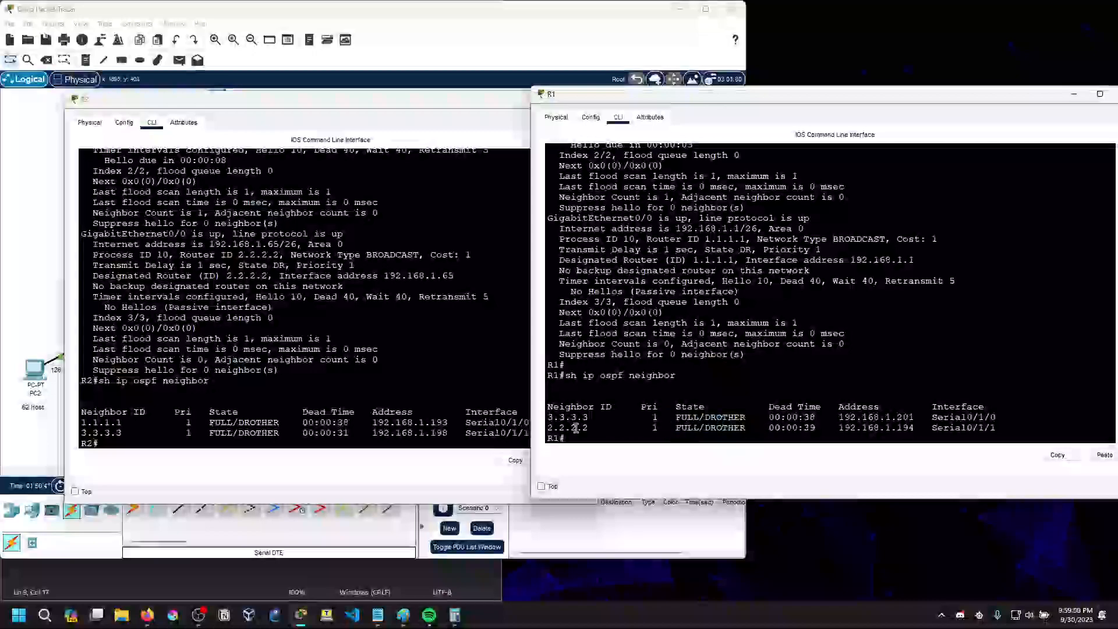
{"action": "mouse_move", "coordinate": [599, 428]}
{"action": "left_mouse_down"}
{"action": "mouse_move", "coordinate": [551, 417]}
{"action": "mouse_move", "coordinate": [590, 428]}
{"action": "left_mouse_up"}
{"action": "left_click", "coordinate": [560, 418]}
{"action": "left_click", "coordinate": [551, 418]}
{"action": "left_click", "coordinate": [551, 419]}
{"action": "left_click", "coordinate": [600, 431]}
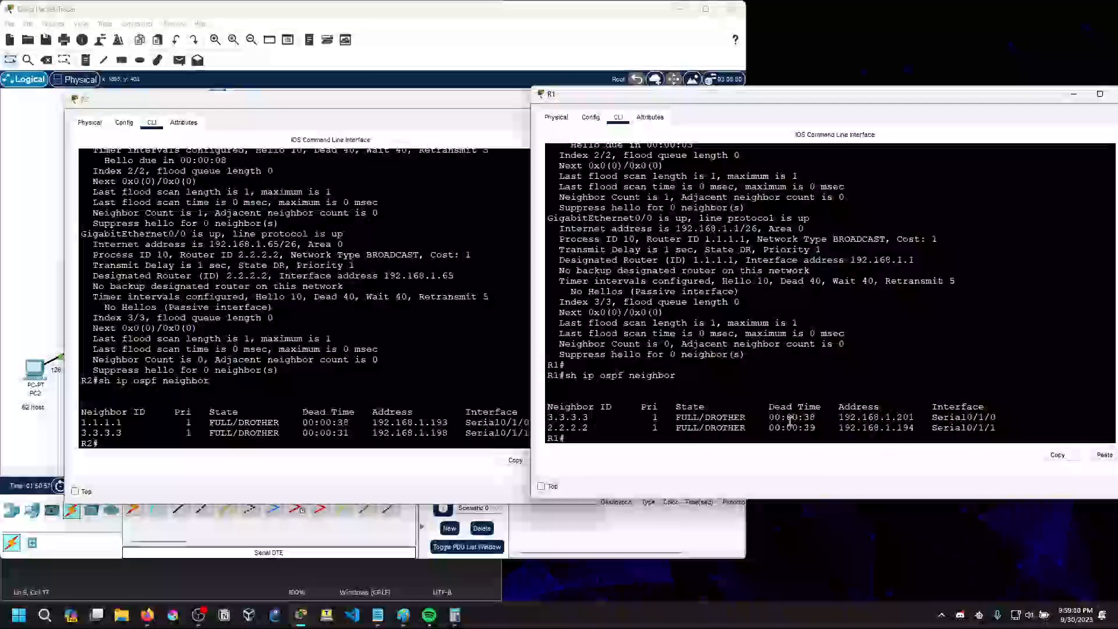
{"action": "left_click", "coordinate": [316, 435]}
{"action": "left_click", "coordinate": [690, 404]}
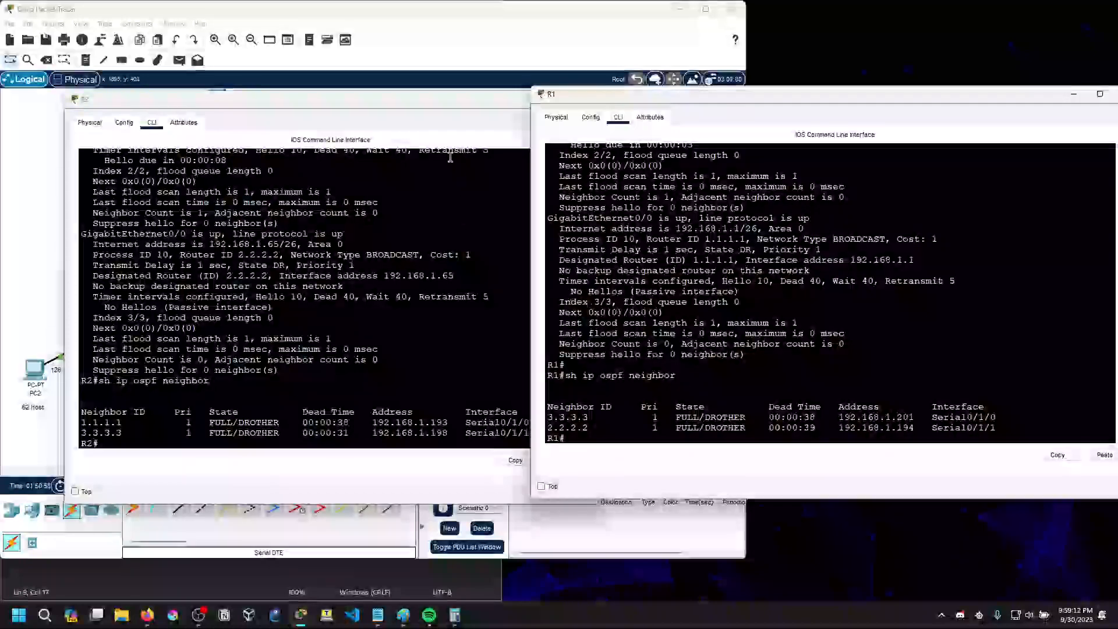
{"action": "left_click_drag", "start_coordinate": [413, 104], "coordinate": [346, 107]}
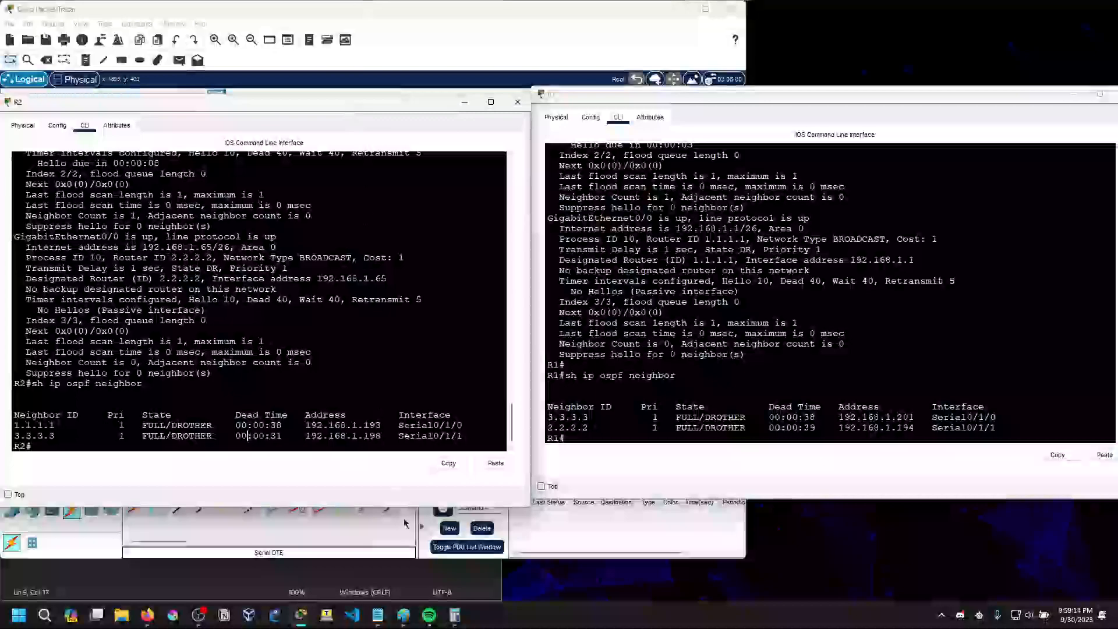